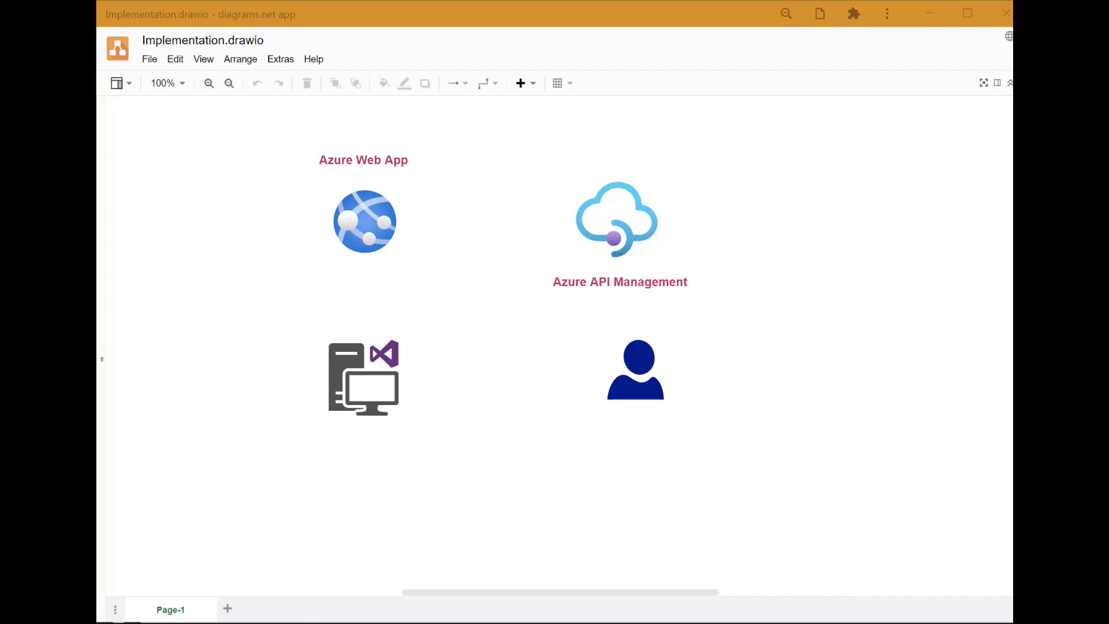
# Step: Draw pink brackets around API Management, Web App and the computer, and write WebApi below the computer
pyautogui.moveTo(572, 148); pyautogui.dragTo(546, 312)
pyautogui.moveTo(692, 143); pyautogui.dragTo(689, 314)
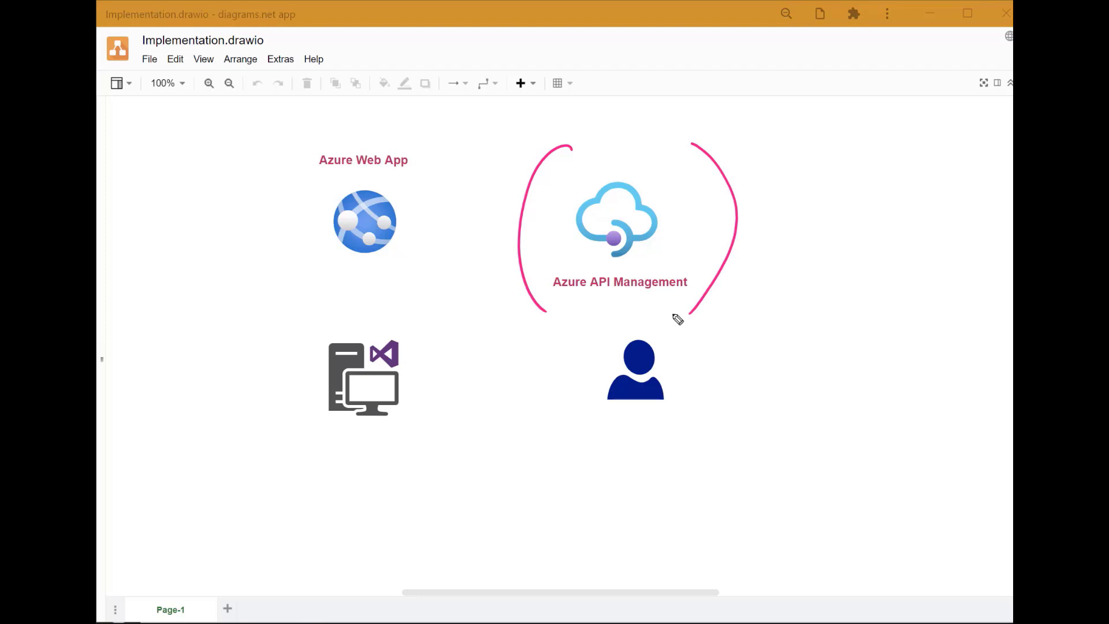
pyautogui.moveTo(327, 122); pyautogui.dragTo(335, 271)
pyautogui.moveTo(399, 120)
pyautogui.mouseDown()
pyautogui.moveTo(430, 170)
pyautogui.moveTo(403, 265)
pyautogui.mouseUp()
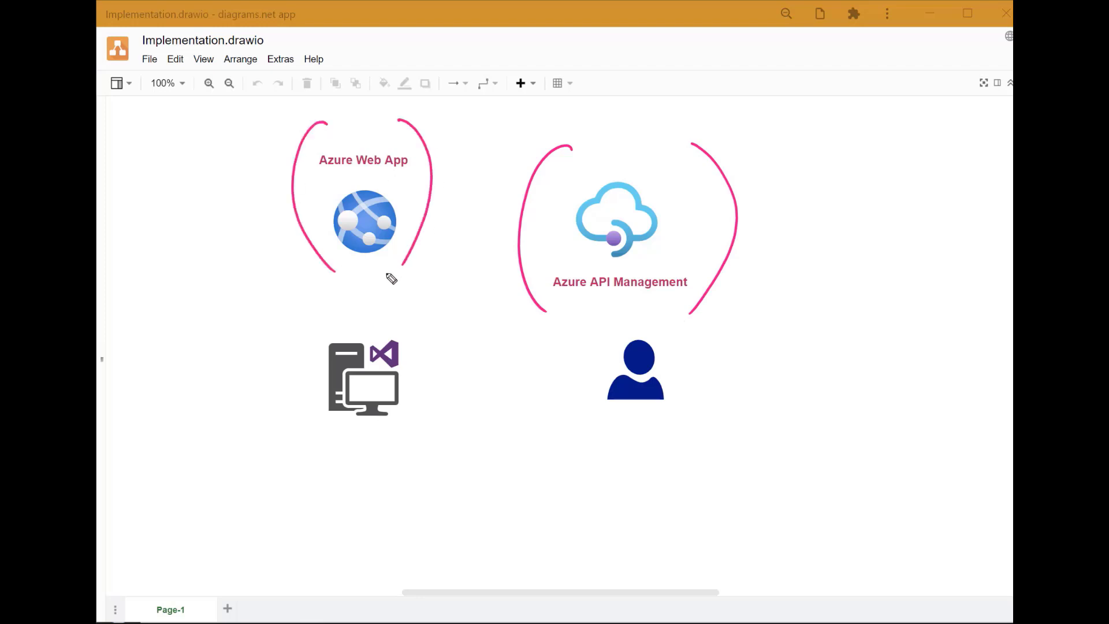
pyautogui.moveTo(323, 317); pyautogui.dragTo(326, 433)
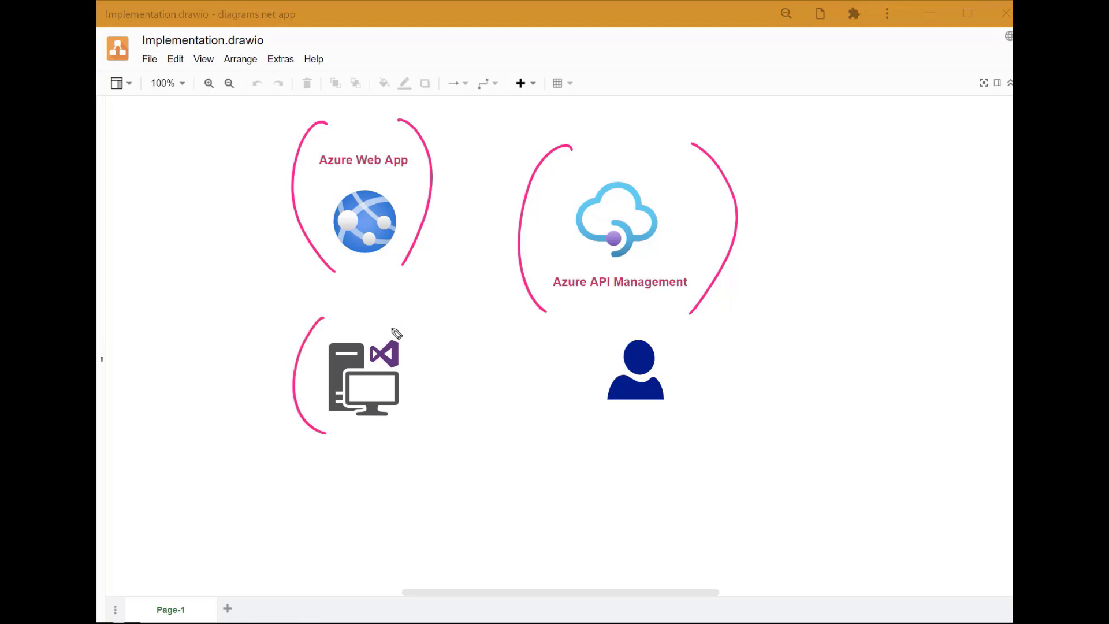
pyautogui.moveTo(396, 317); pyautogui.dragTo(407, 417)
pyautogui.moveTo(284, 480)
pyautogui.mouseDown()
pyautogui.moveTo(292, 513)
pyautogui.moveTo(321, 483)
pyautogui.moveTo(365, 490)
pyautogui.moveTo(392, 453)
pyautogui.moveTo(426, 462)
pyautogui.moveTo(455, 447)
pyautogui.mouseUp()
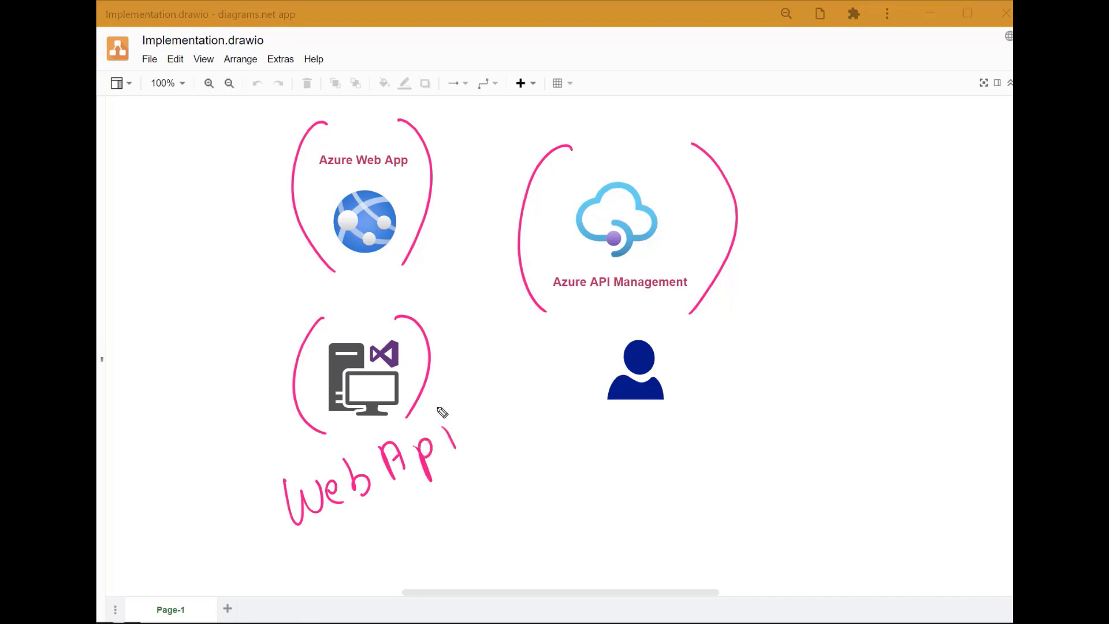
pyautogui.click(441, 408)
# Step: Draw flow arrows: computer to Web App, Web App to API Management and back, user up to API Management
pyautogui.moveTo(275, 414)
pyautogui.mouseDown()
pyautogui.moveTo(267, 262)
pyautogui.moveTo(289, 245)
pyautogui.mouseUp()
pyautogui.moveTo(260, 248); pyautogui.dragTo(281, 276)
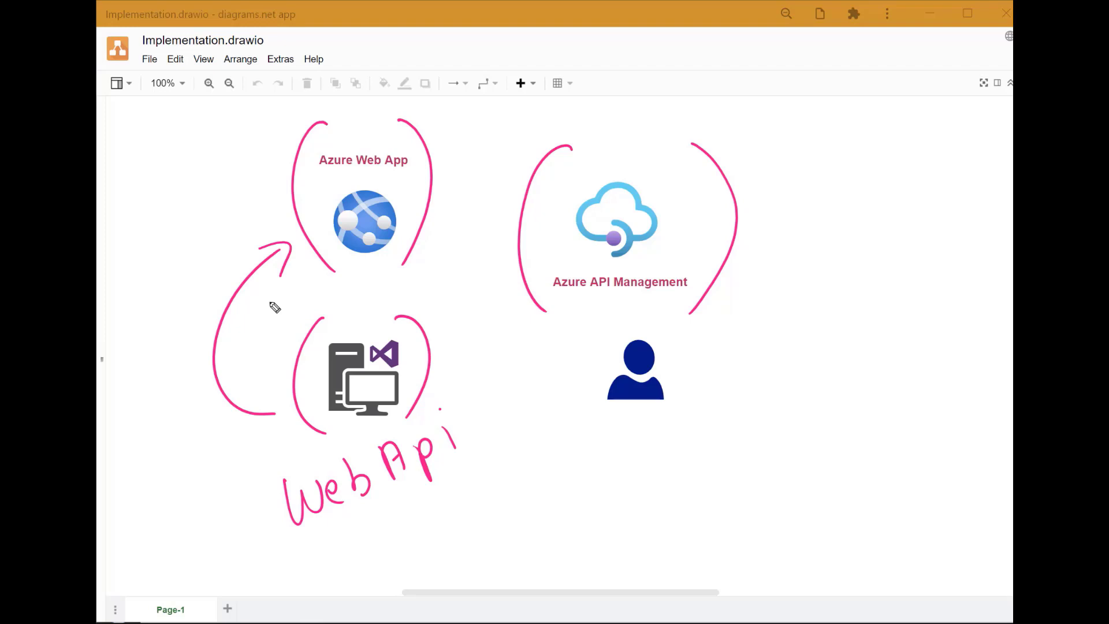
pyautogui.moveTo(402, 221)
pyautogui.mouseDown()
pyautogui.moveTo(526, 231)
pyautogui.moveTo(513, 244)
pyautogui.mouseUp()
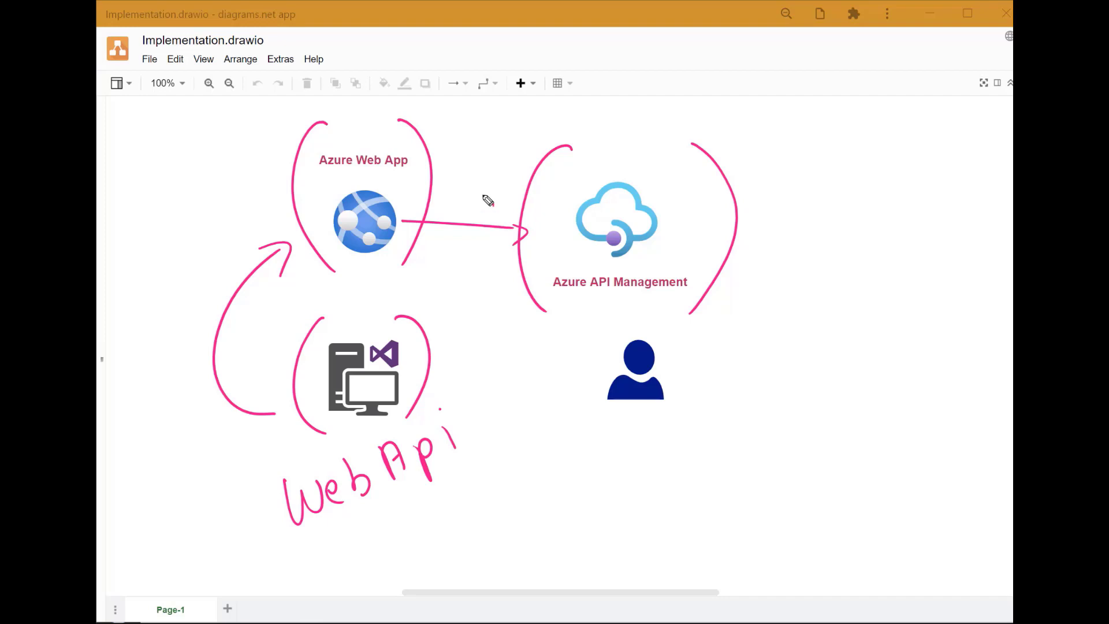
pyautogui.moveTo(494, 205)
pyautogui.mouseDown()
pyautogui.moveTo(412, 191)
pyautogui.moveTo(429, 210)
pyautogui.mouseUp()
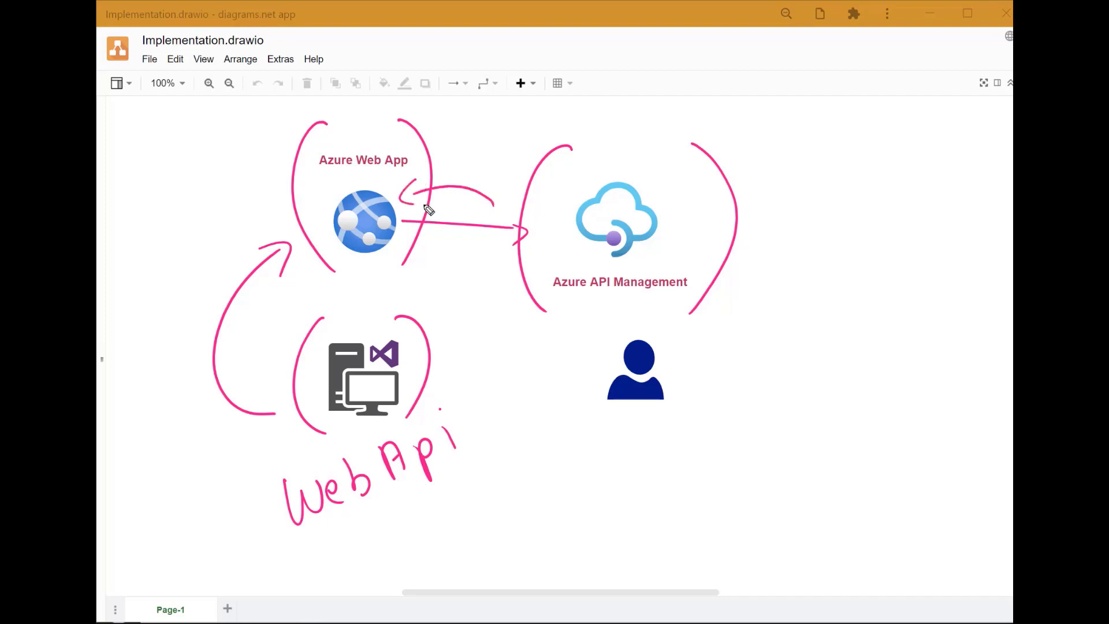
pyautogui.moveTo(588, 374)
pyautogui.mouseDown()
pyautogui.moveTo(557, 370)
pyautogui.moveTo(596, 314)
pyautogui.moveTo(594, 338)
pyautogui.mouseUp()
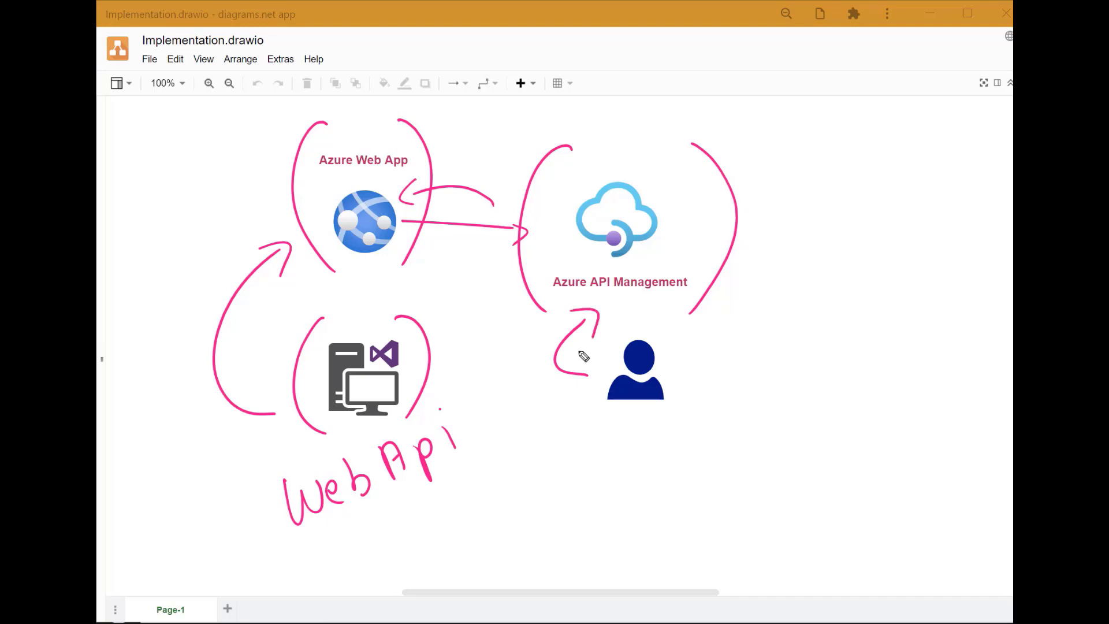
# Step: Redraw the API Management brackets, add an incoming arrow from the right, and bracket the WebApi label with a pointer arrow
pyautogui.moveTo(560, 155)
pyautogui.mouseDown()
pyautogui.moveTo(530, 282)
pyautogui.moveTo(549, 313)
pyautogui.mouseUp()
pyautogui.moveTo(687, 143)
pyautogui.mouseDown()
pyautogui.moveTo(718, 252)
pyautogui.moveTo(685, 319)
pyautogui.mouseUp()
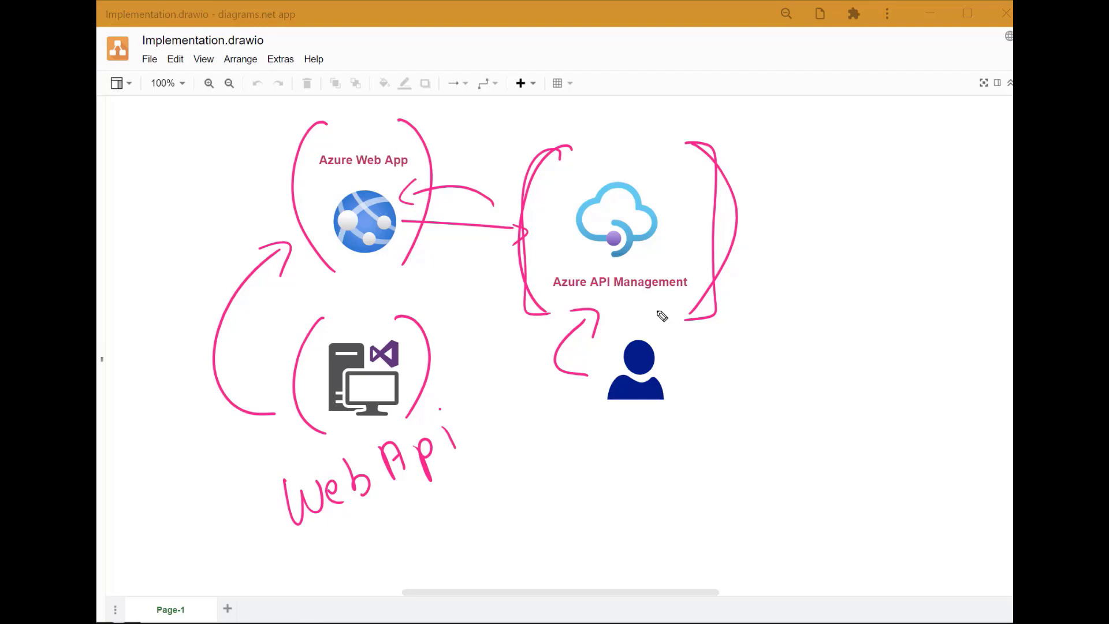
pyautogui.moveTo(774, 242)
pyautogui.mouseDown()
pyautogui.moveTo(685, 235)
pyautogui.moveTo(703, 250)
pyautogui.mouseUp()
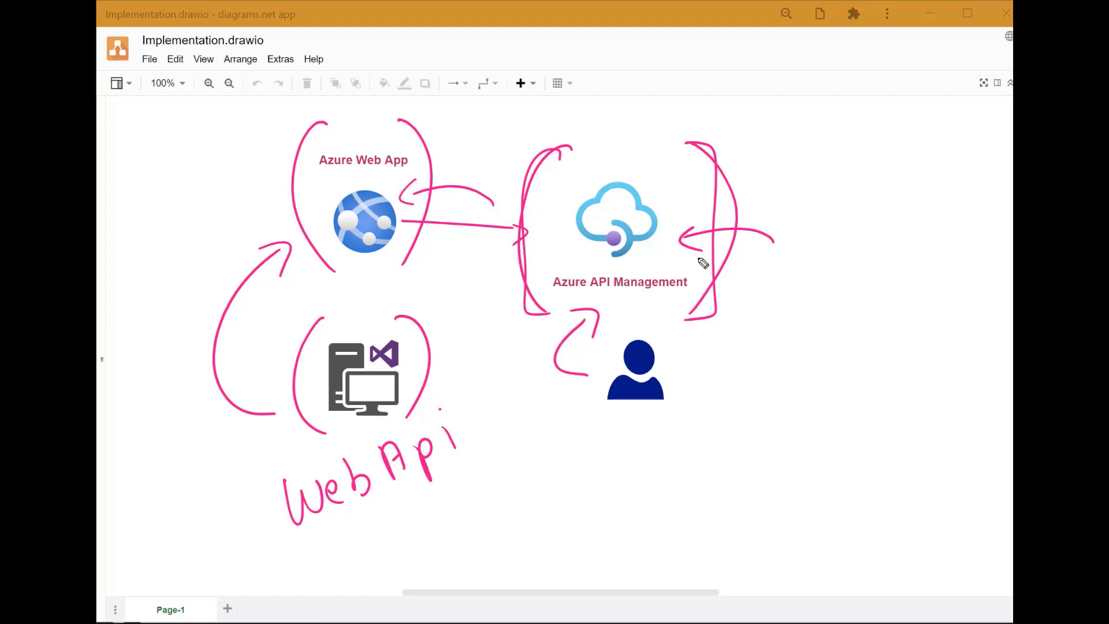
pyautogui.moveTo(276, 449)
pyautogui.mouseDown()
pyautogui.moveTo(256, 458)
pyautogui.moveTo(292, 553)
pyautogui.mouseUp()
pyautogui.moveTo(439, 382)
pyautogui.mouseDown()
pyautogui.moveTo(487, 422)
pyautogui.moveTo(467, 485)
pyautogui.mouseUp()
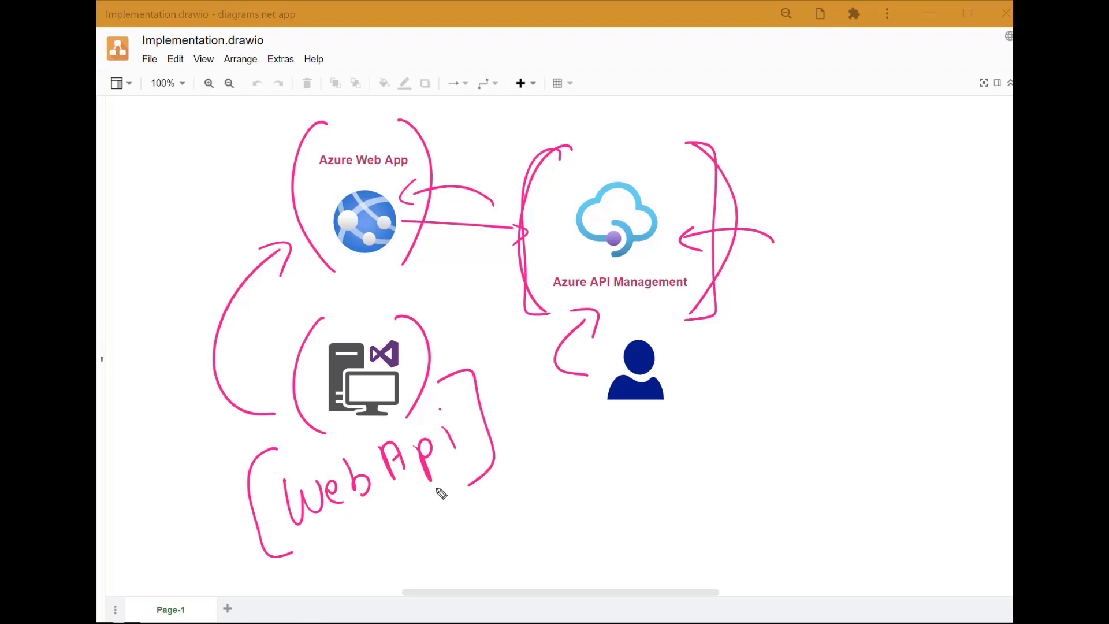
pyautogui.moveTo(496, 317); pyautogui.dragTo(452, 349)
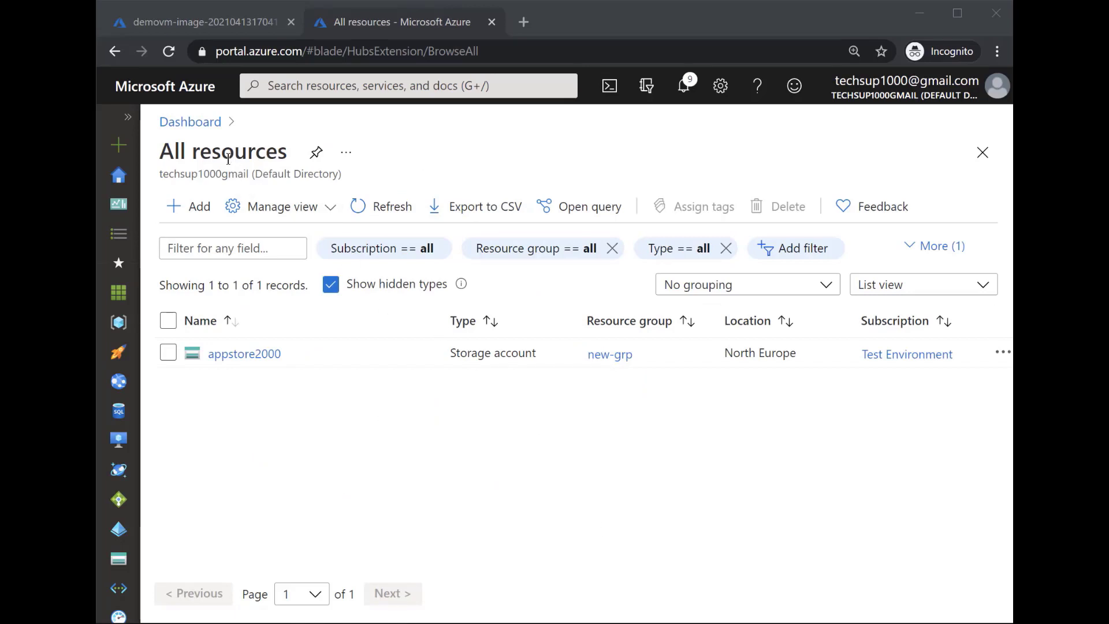
# Step: Start creating a new Web App from the Azure marketplace
pyautogui.click(198, 221)
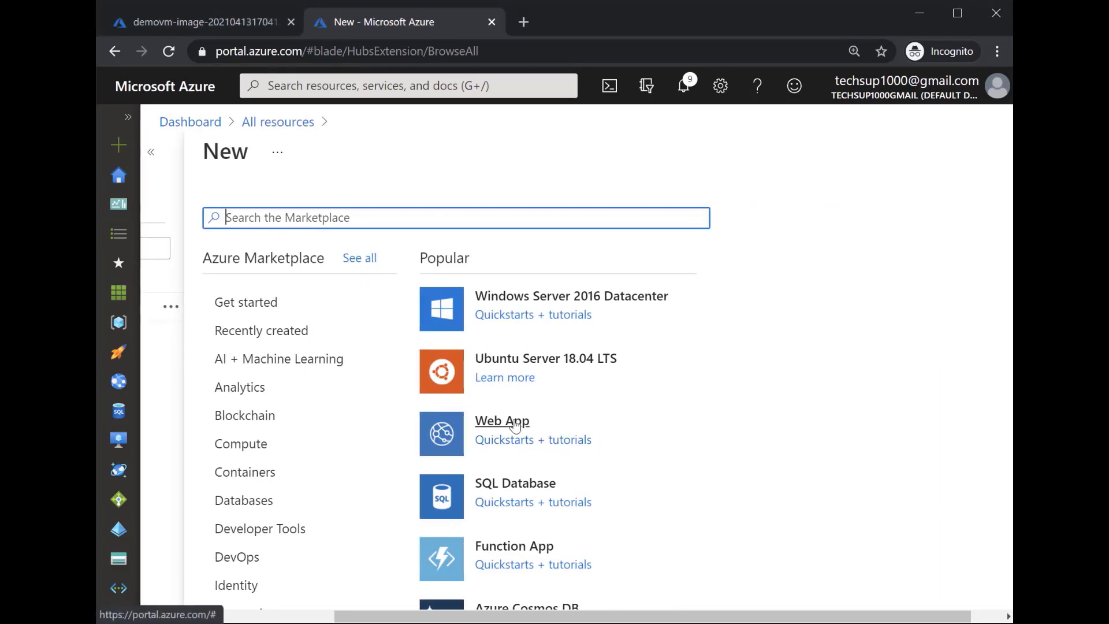
pyautogui.click(651, 410)
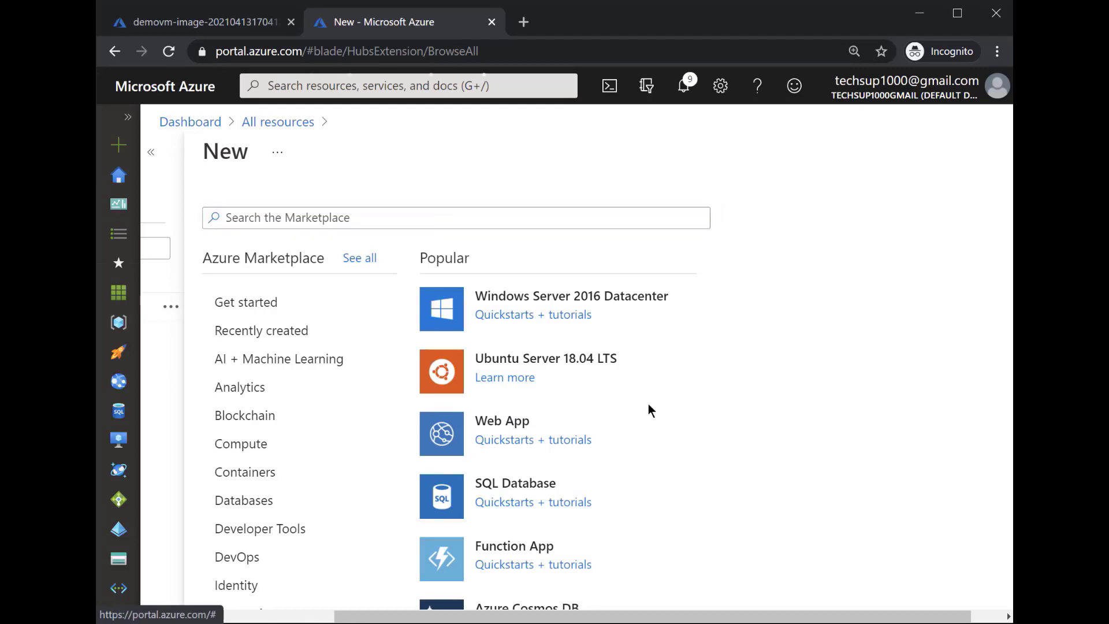
pyautogui.click(640, 421)
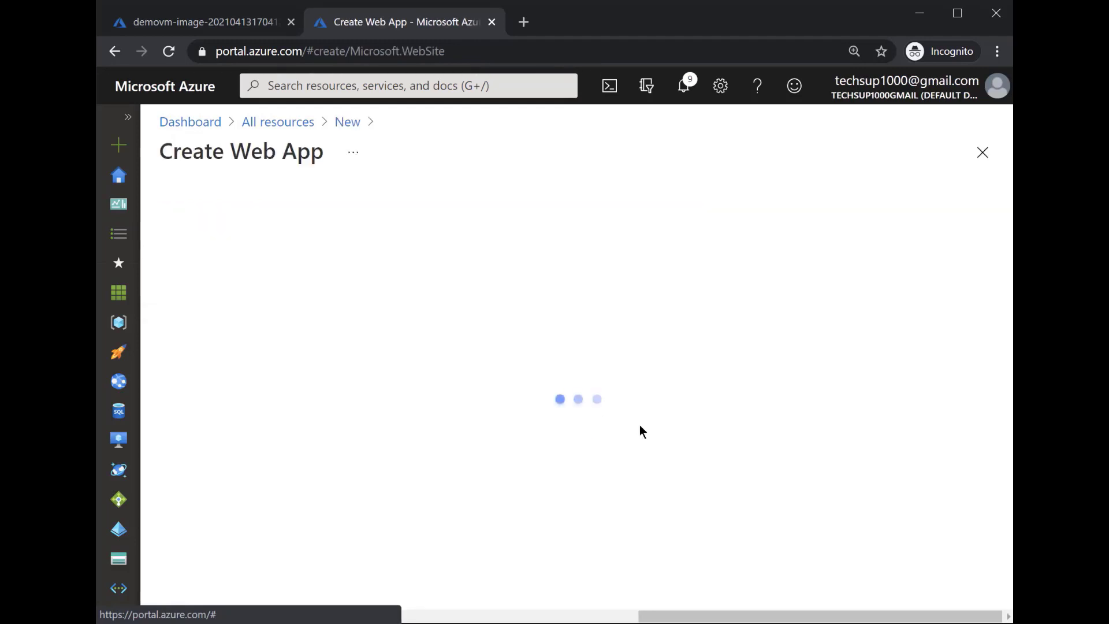
pyautogui.scroll(-3, 607, 405)
# Step: Choose the new-grp resource group and name the app webapi10001
pyautogui.click(591, 269)
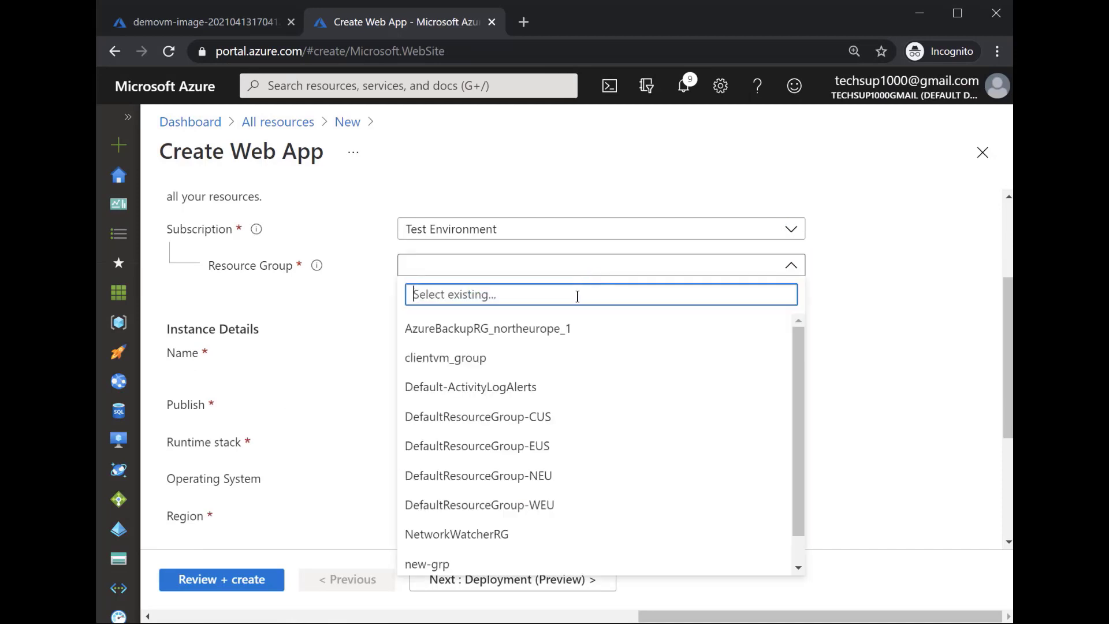
pyautogui.scroll(-1, 480, 491)
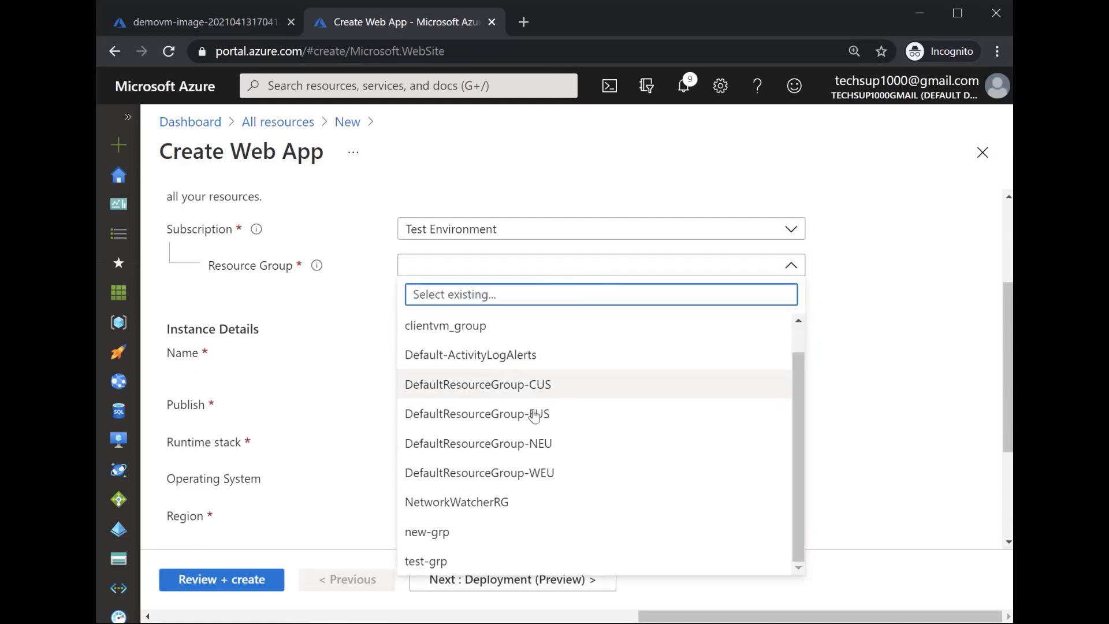
pyautogui.click(477, 533)
pyautogui.click(635, 353)
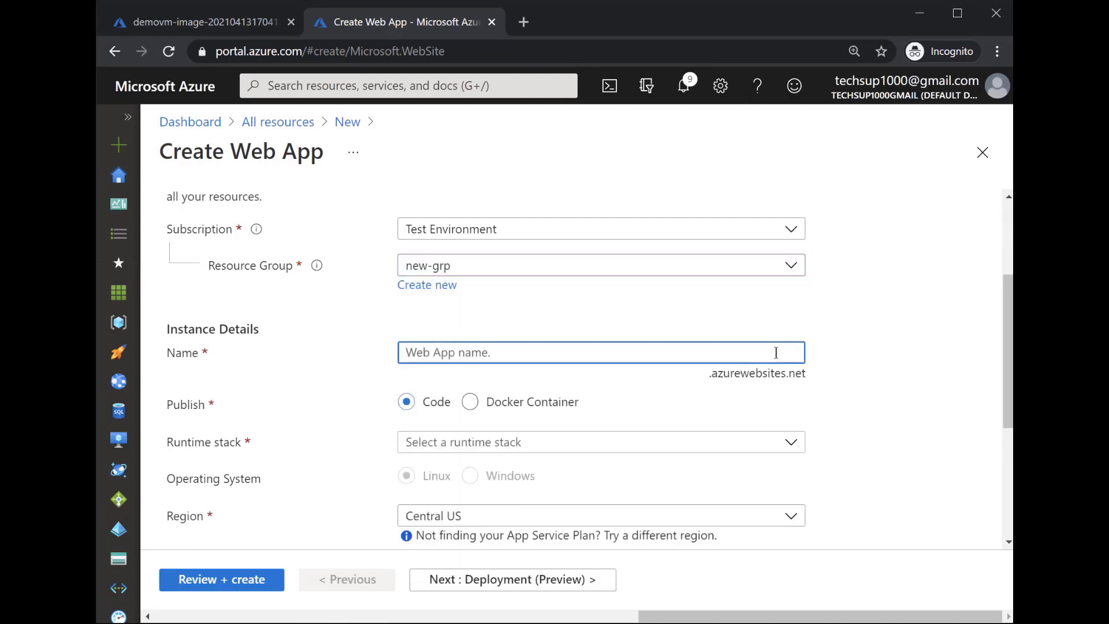
pyautogui.write('webapi100')
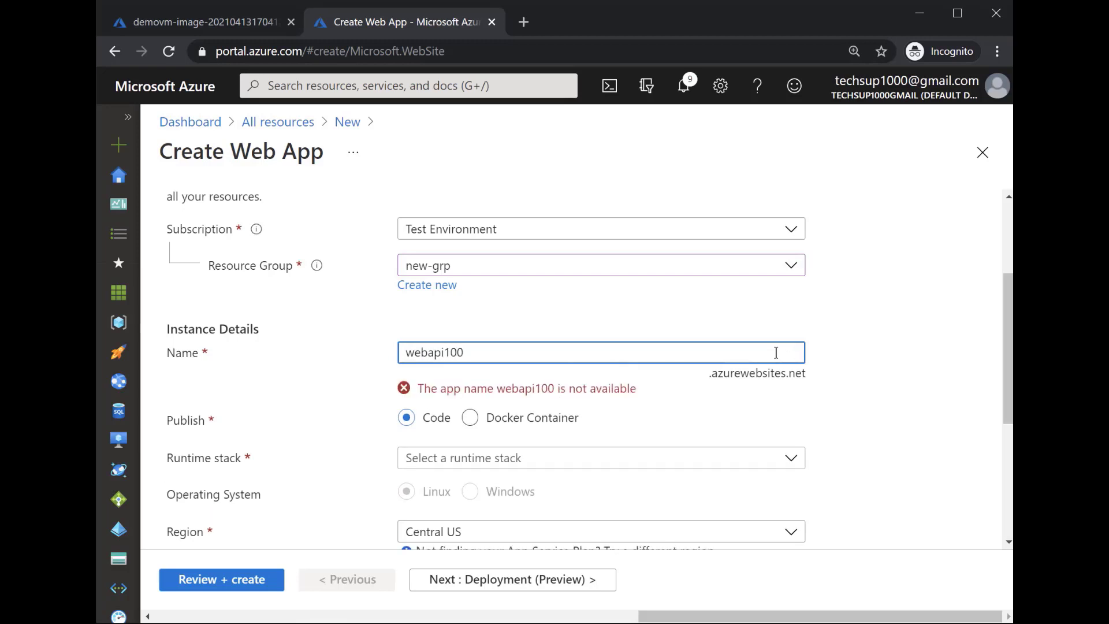
pyautogui.write('01')
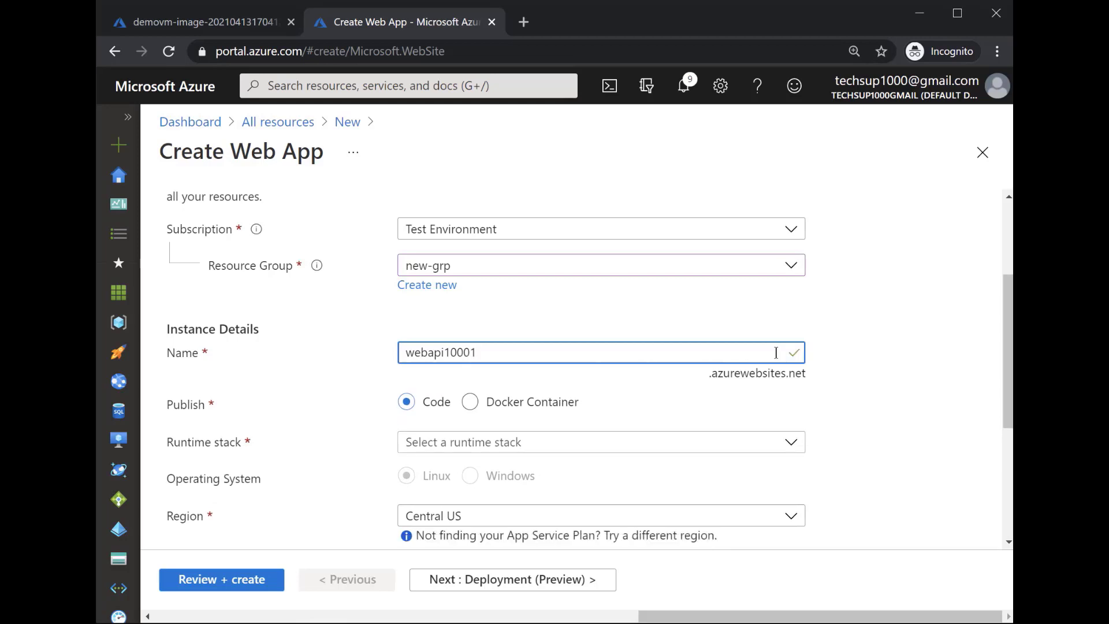
pyautogui.scroll(-1, 660, 345)
pyautogui.click(606, 361)
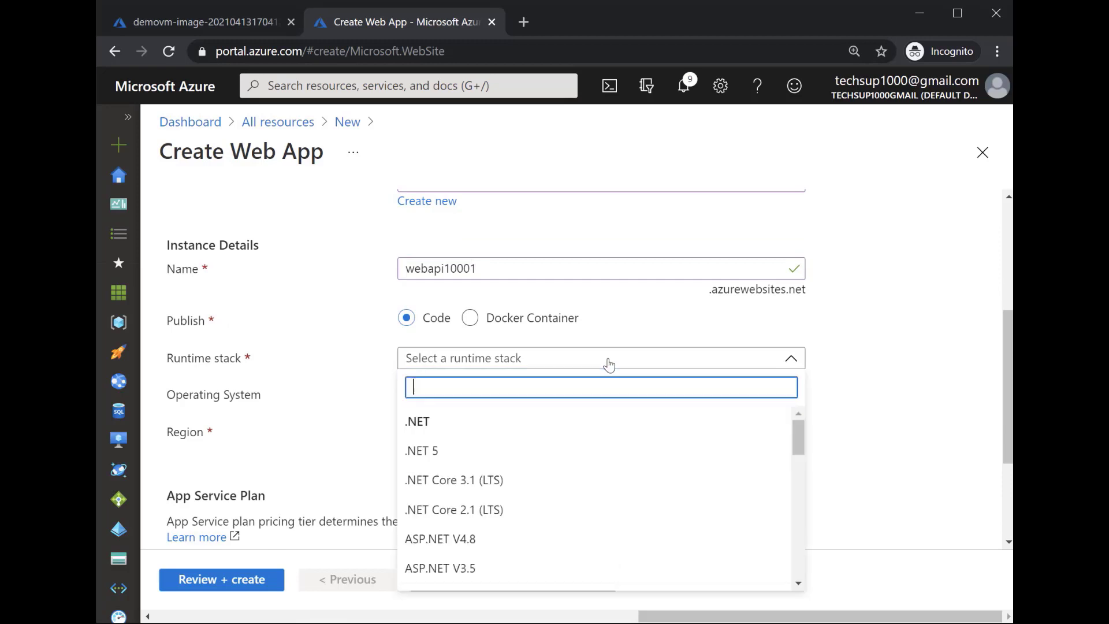
# Step: Pick the .NET Core 3.1 (LTS) runtime, turn Application Insights off, and create the webapi10001 Web App
pyautogui.click(493, 481)
pyautogui.scroll(-1, 761, 389)
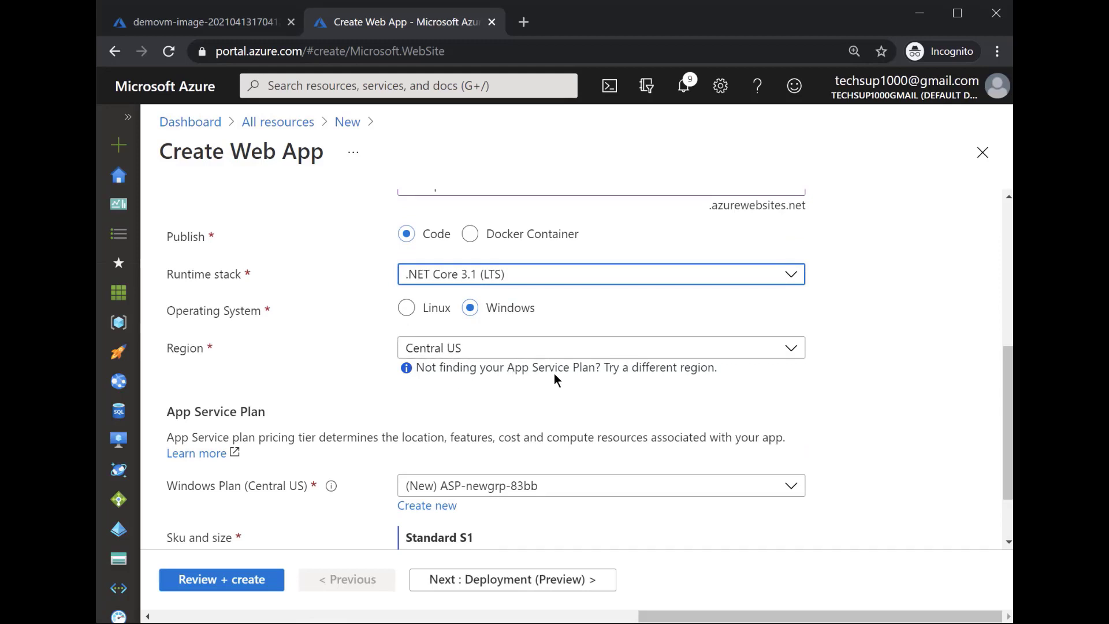
pyautogui.scroll(-1, 555, 374)
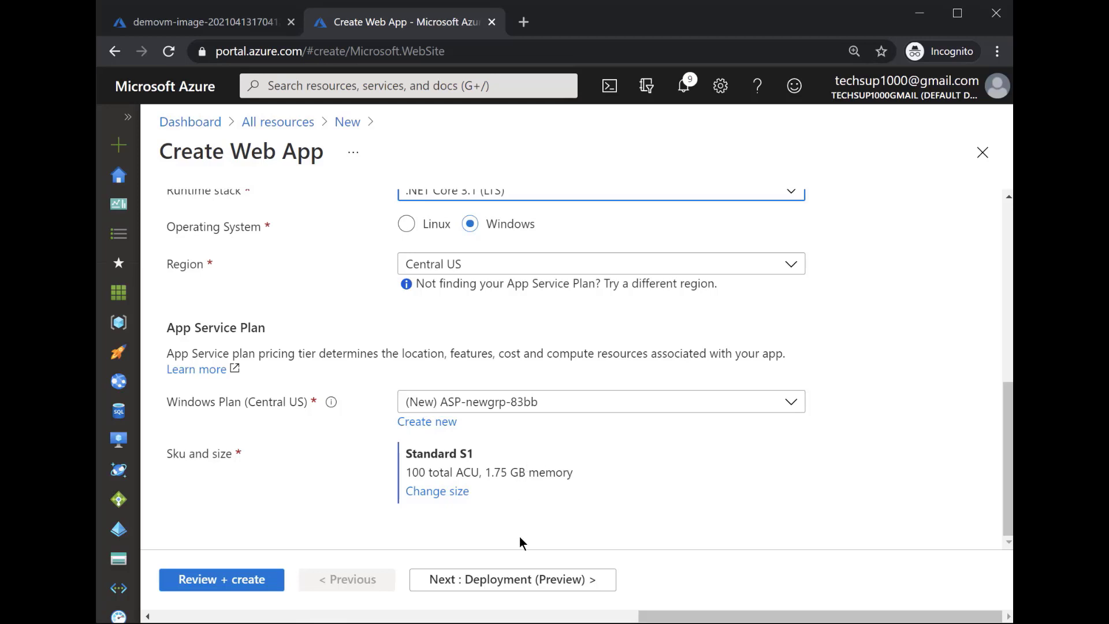
pyautogui.click(507, 578)
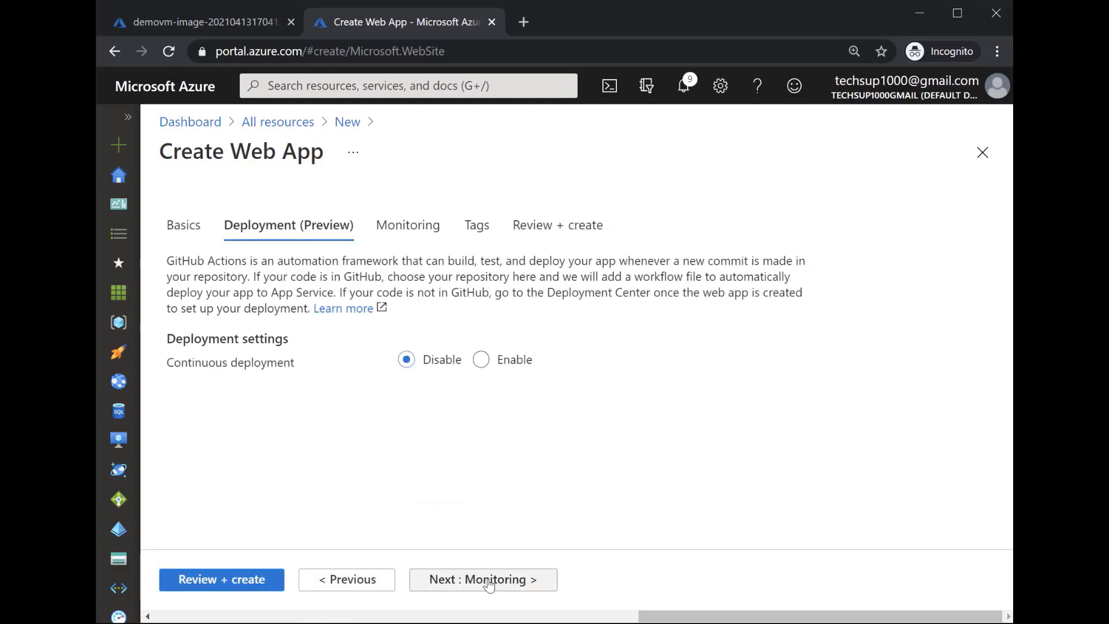
pyautogui.click(488, 580)
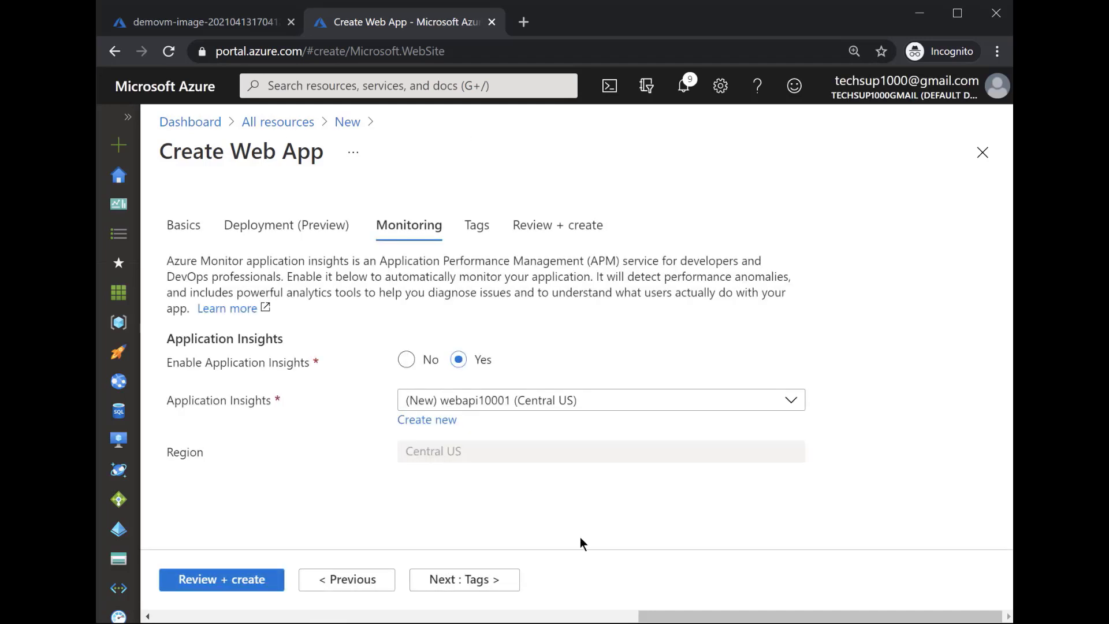
pyautogui.click(432, 359)
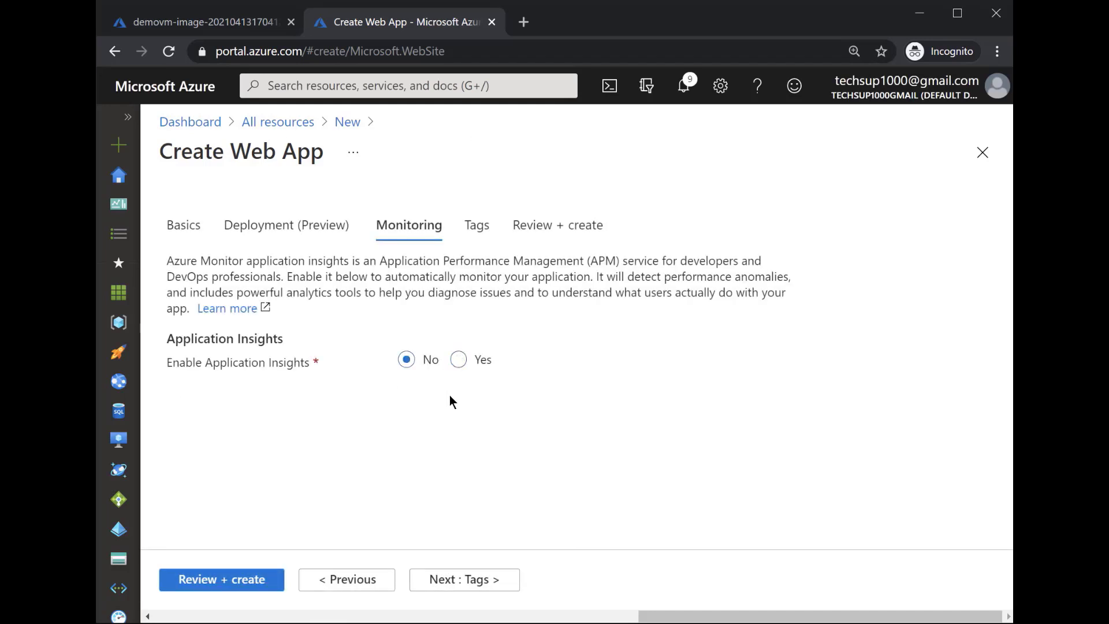
pyautogui.click(482, 580)
pyautogui.click(482, 580)
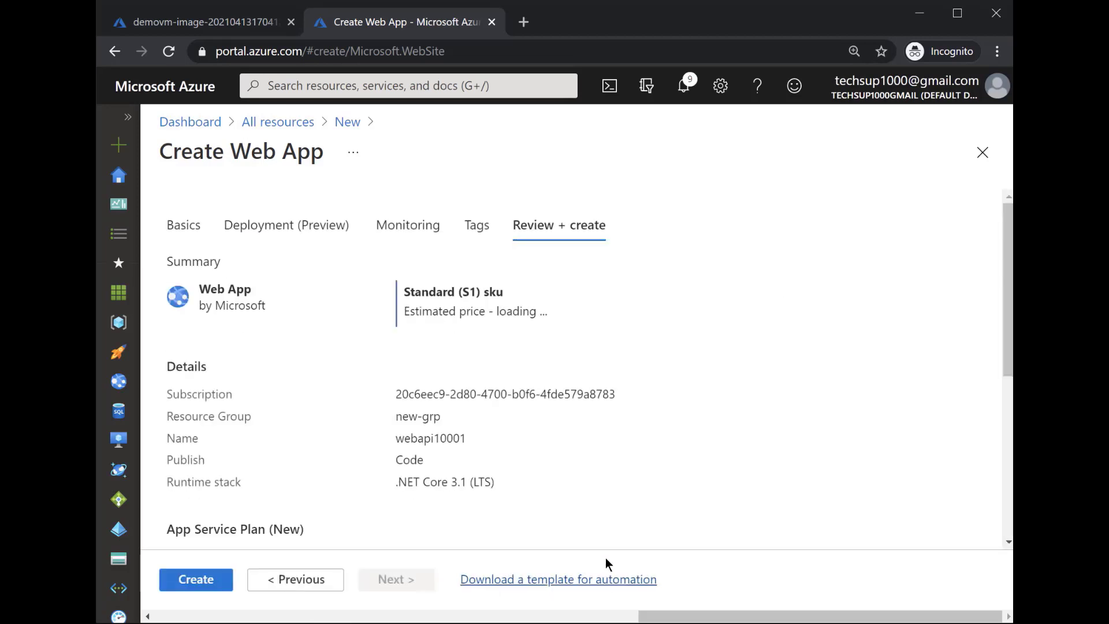
pyautogui.click(196, 580)
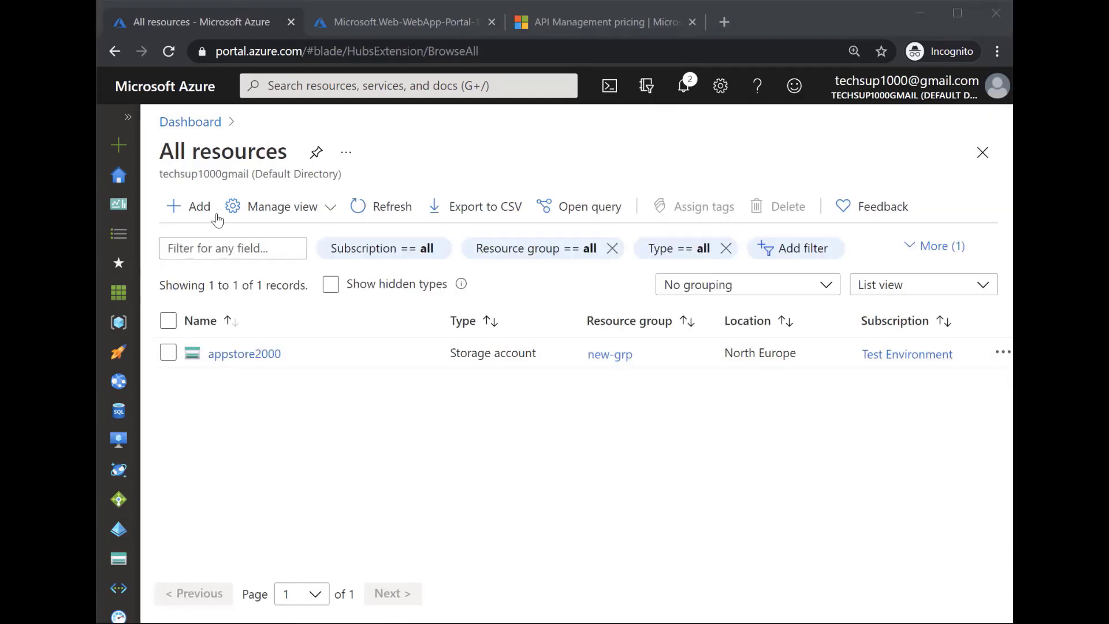
# Step: Search the marketplace for API Management and start creating an API Management service
pyautogui.click(196, 206)
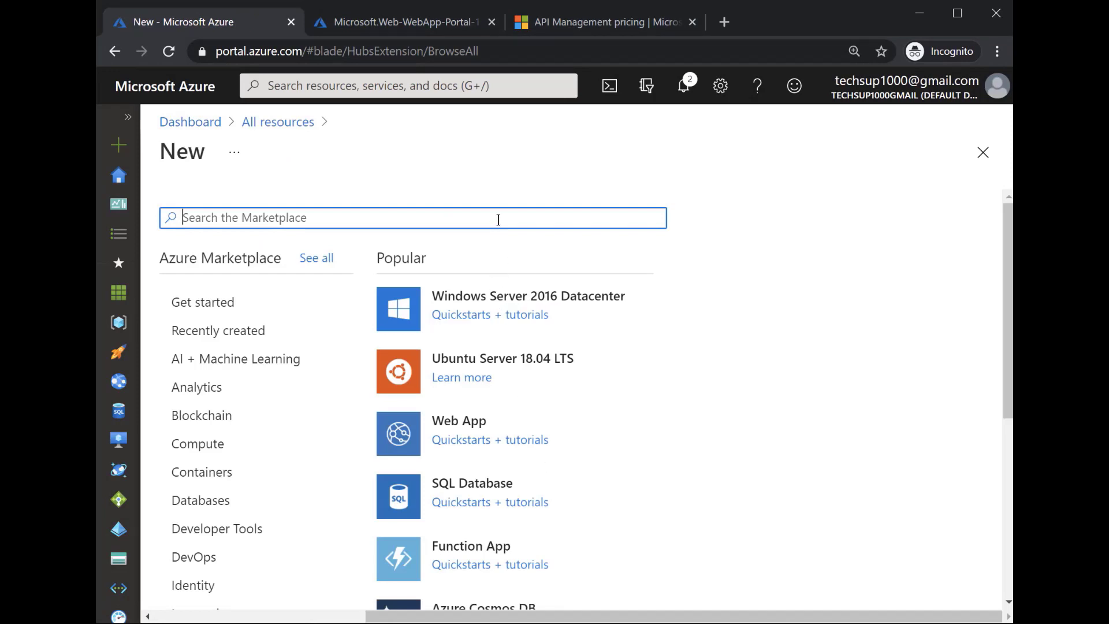
pyautogui.write('API Mana')
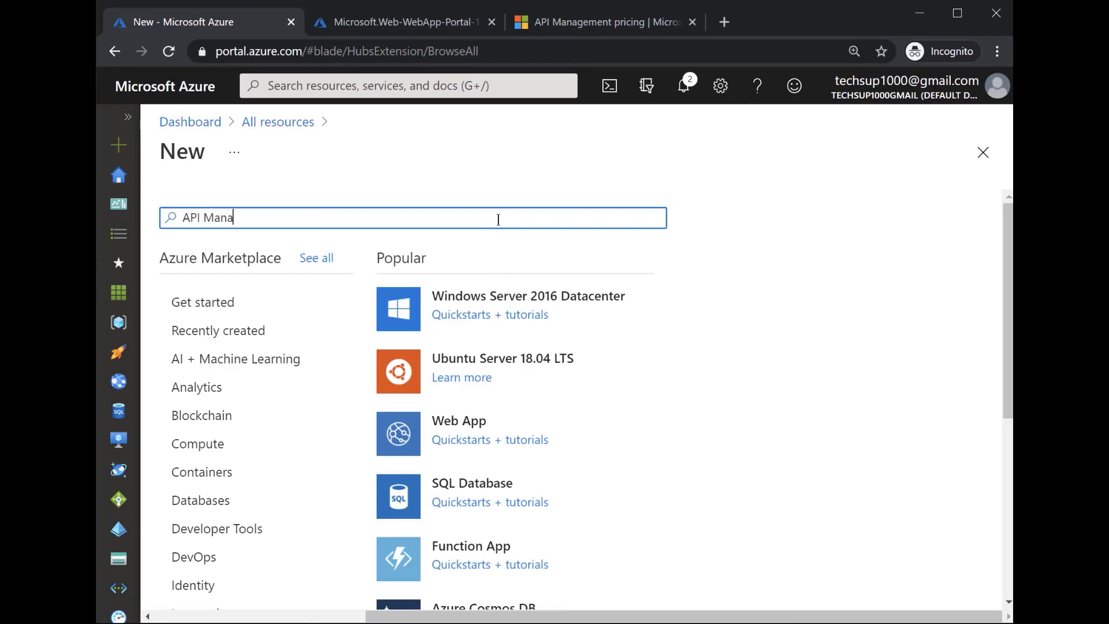
pyautogui.press('Down')
pyautogui.press('Return')
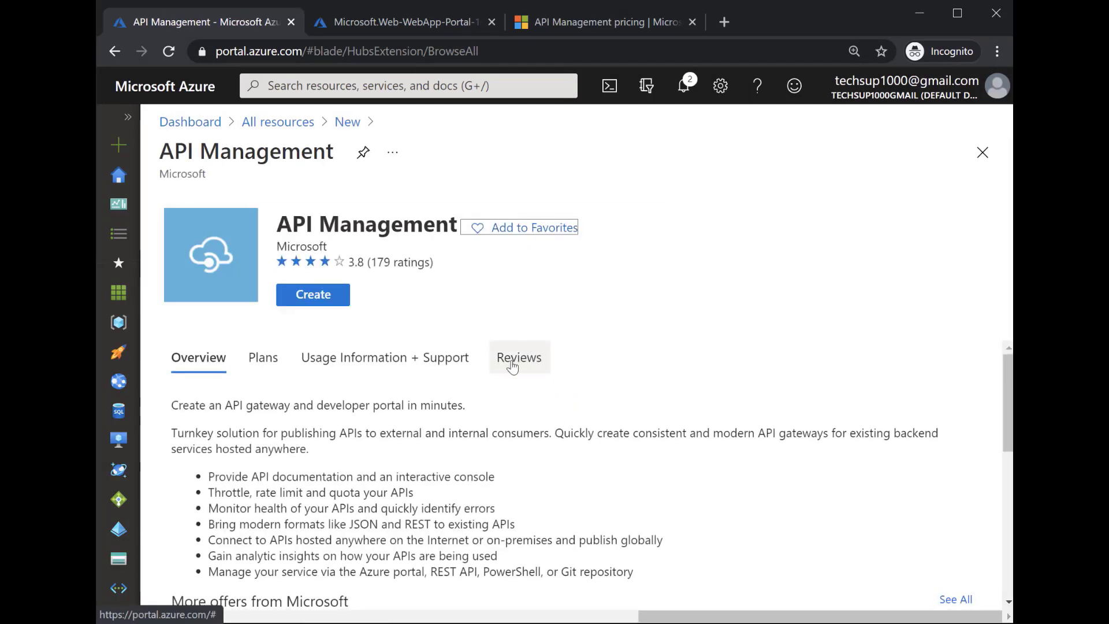
pyautogui.click(309, 300)
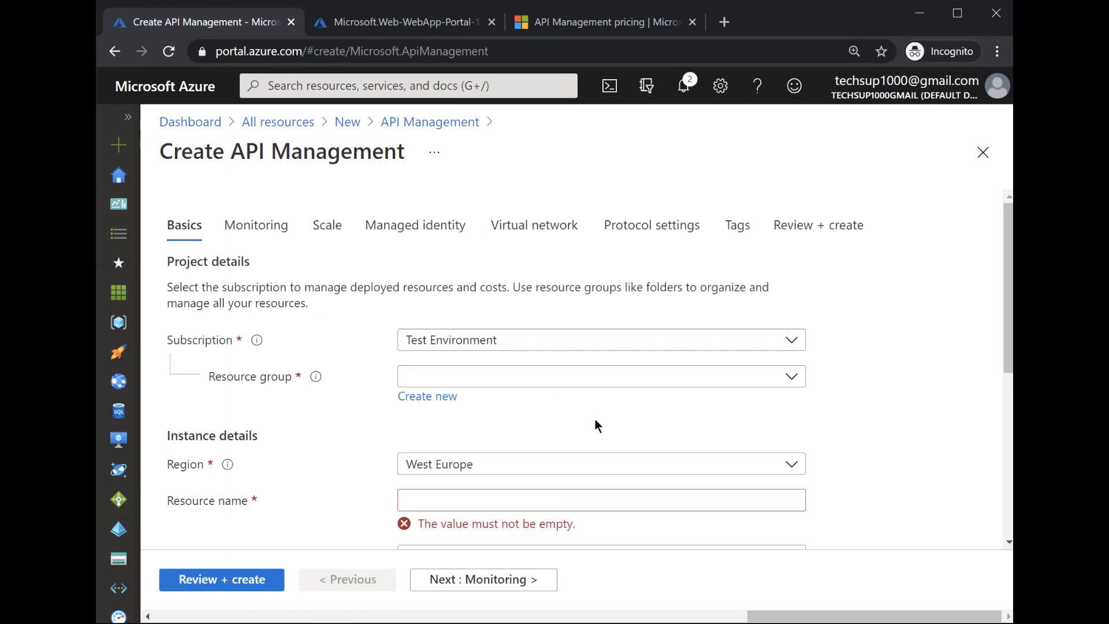
# Step: Choose new-grp as the API Management instance's resource group
pyautogui.scroll(-2, 577, 375)
pyautogui.click(553, 297)
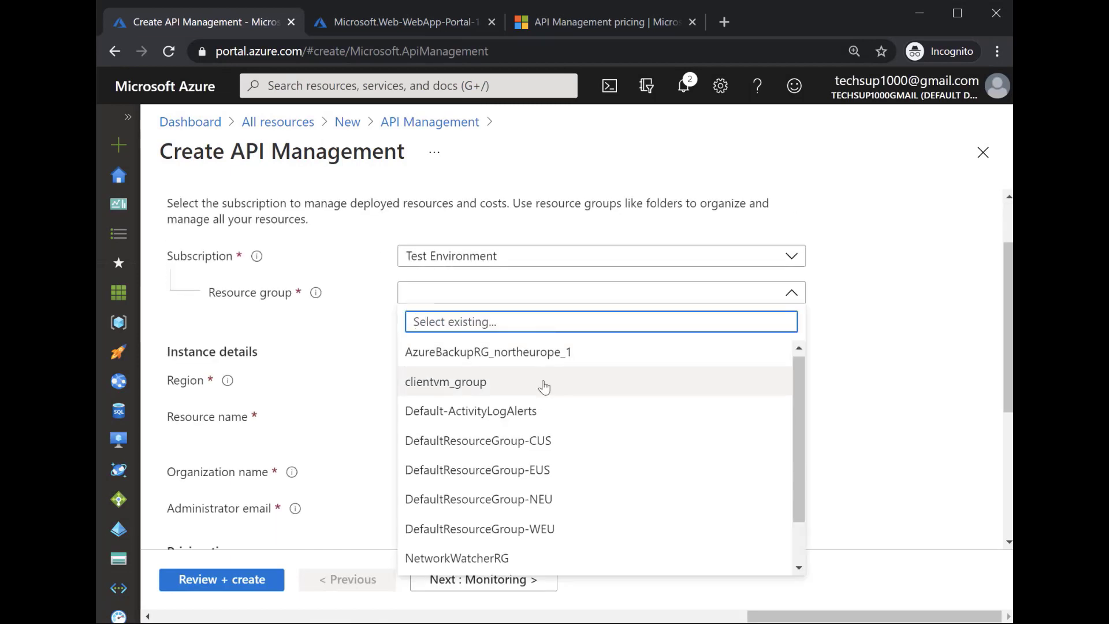
pyautogui.scroll(-2, 490, 474)
pyautogui.click(456, 532)
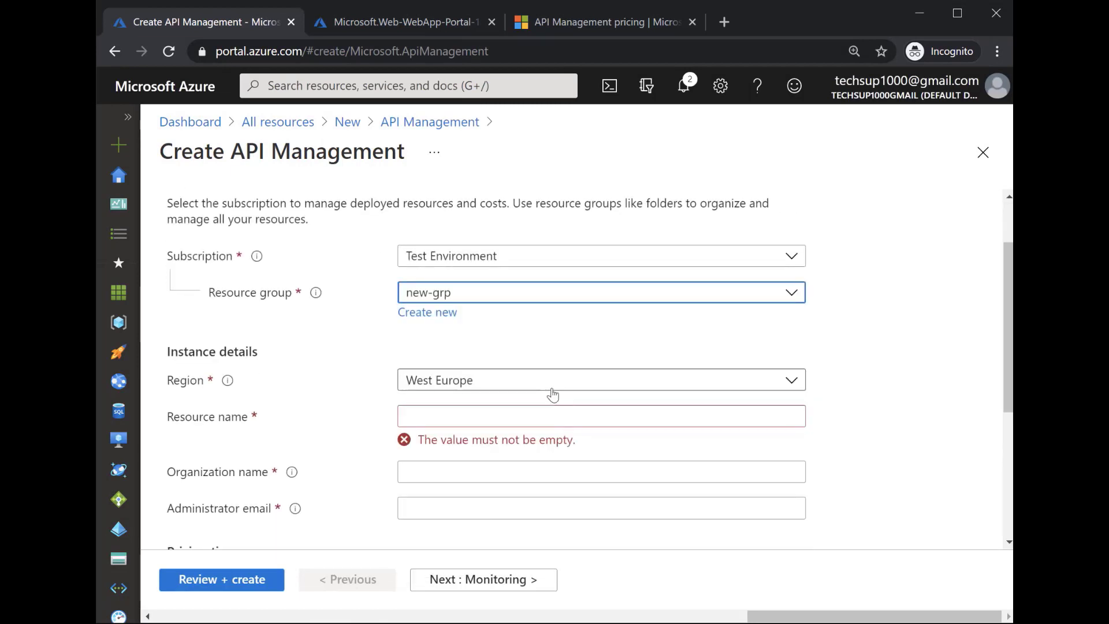
pyautogui.scroll(-2, 552, 385)
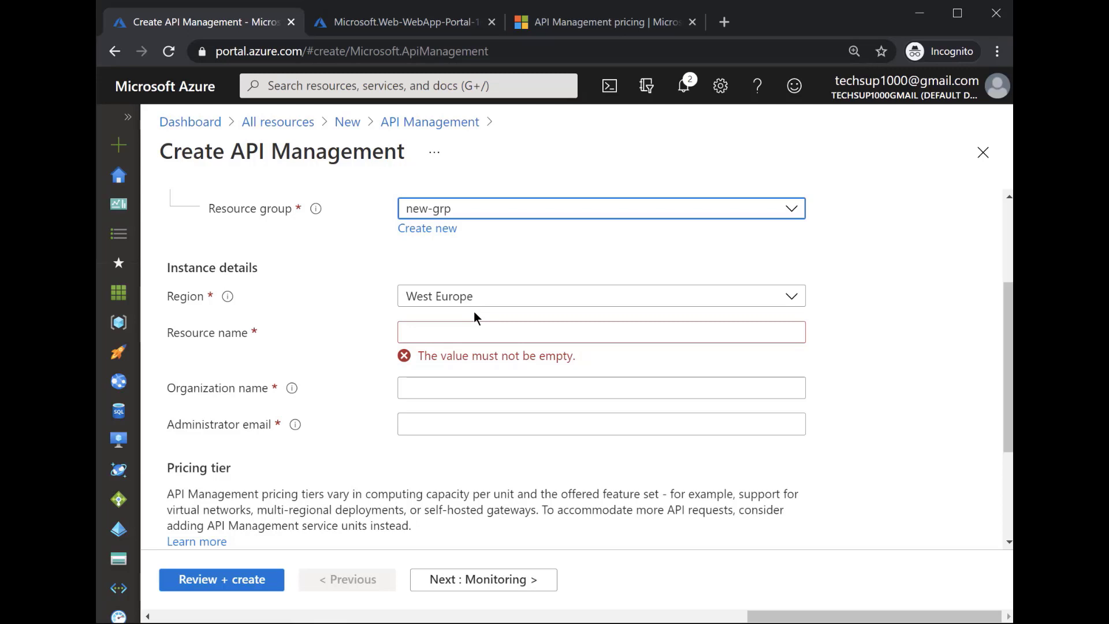
# Step: Enter resource name apigateway1000, organization OrganizationA and the administrator e-mail, then view the pricing page
pyautogui.click(517, 332)
pyautogui.write('aoi')
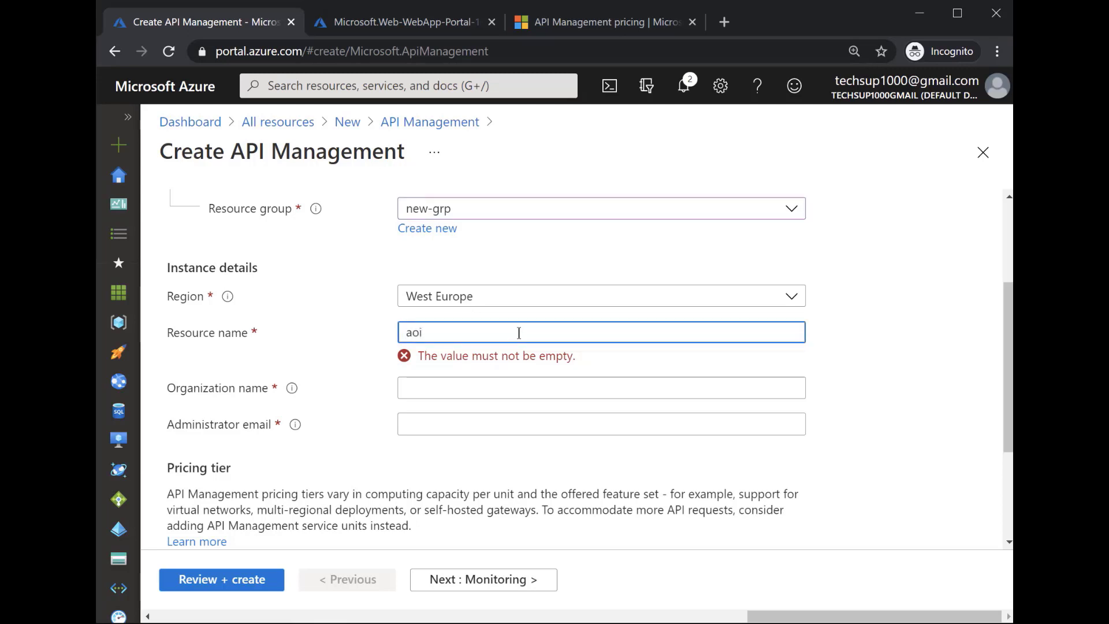
pyautogui.press('BackSpace')
pyautogui.write('pigateway1000')
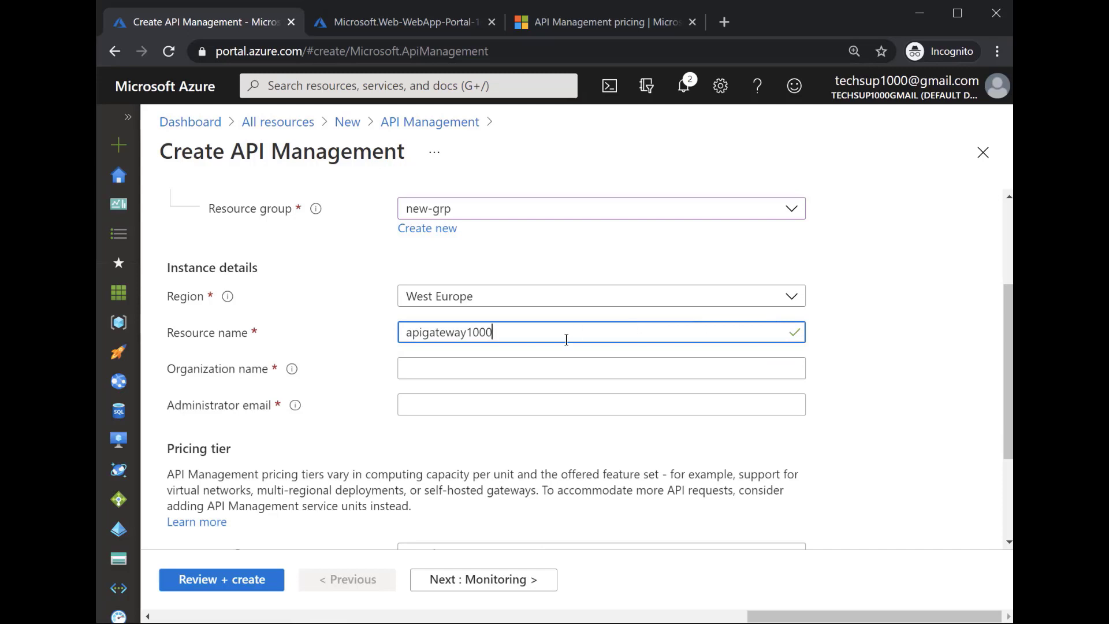
pyautogui.click(548, 371)
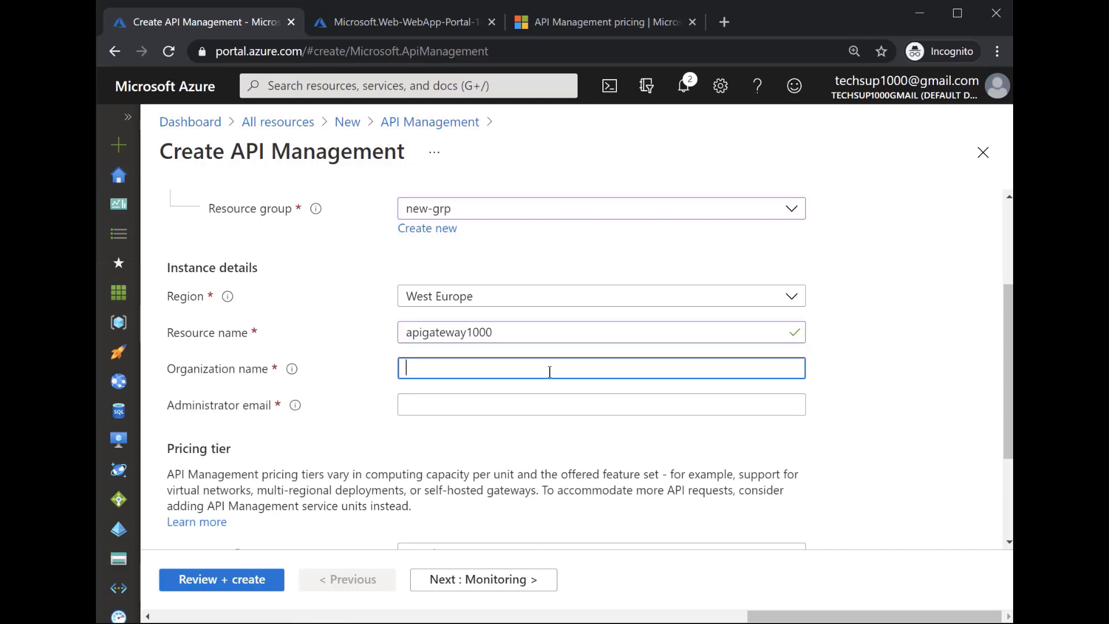
pyautogui.write('OrganizationA')
pyautogui.click(530, 403)
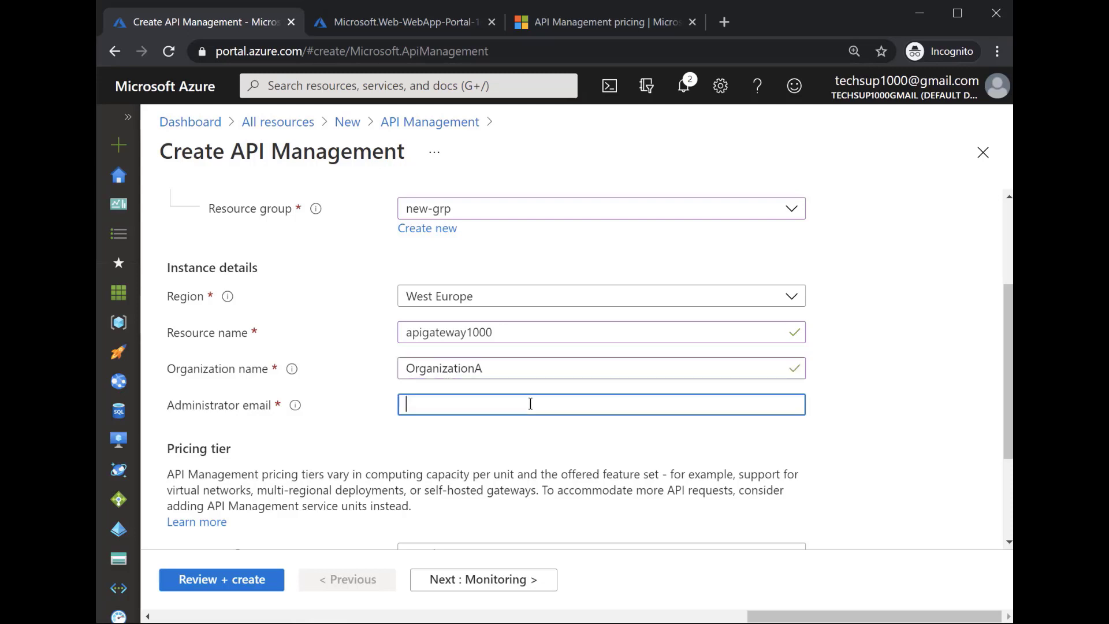
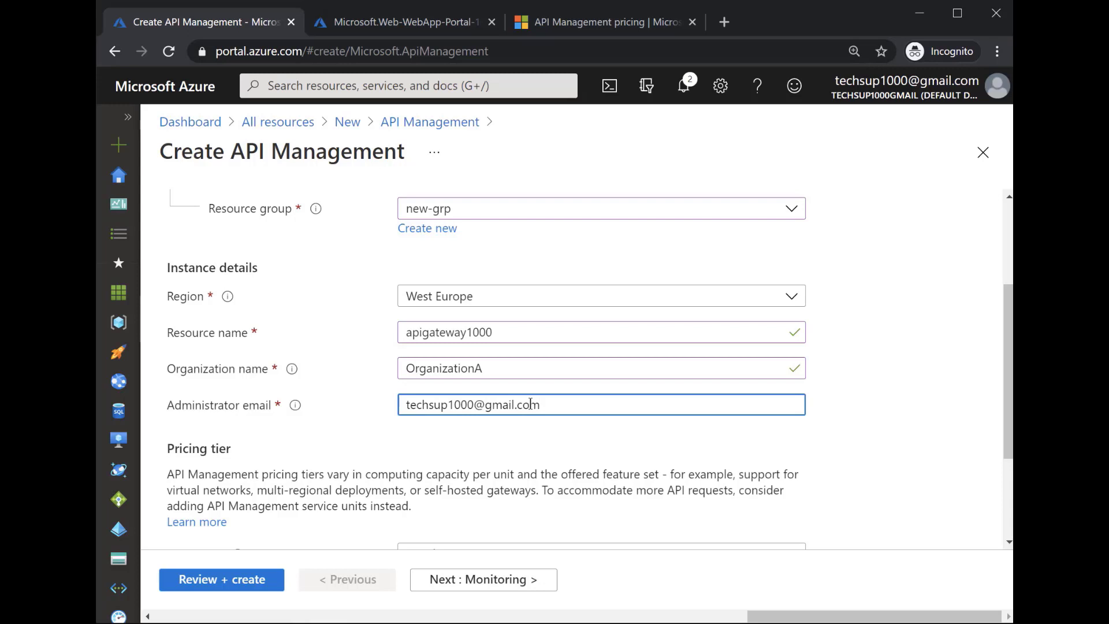
pyautogui.scroll(-3, 530, 404)
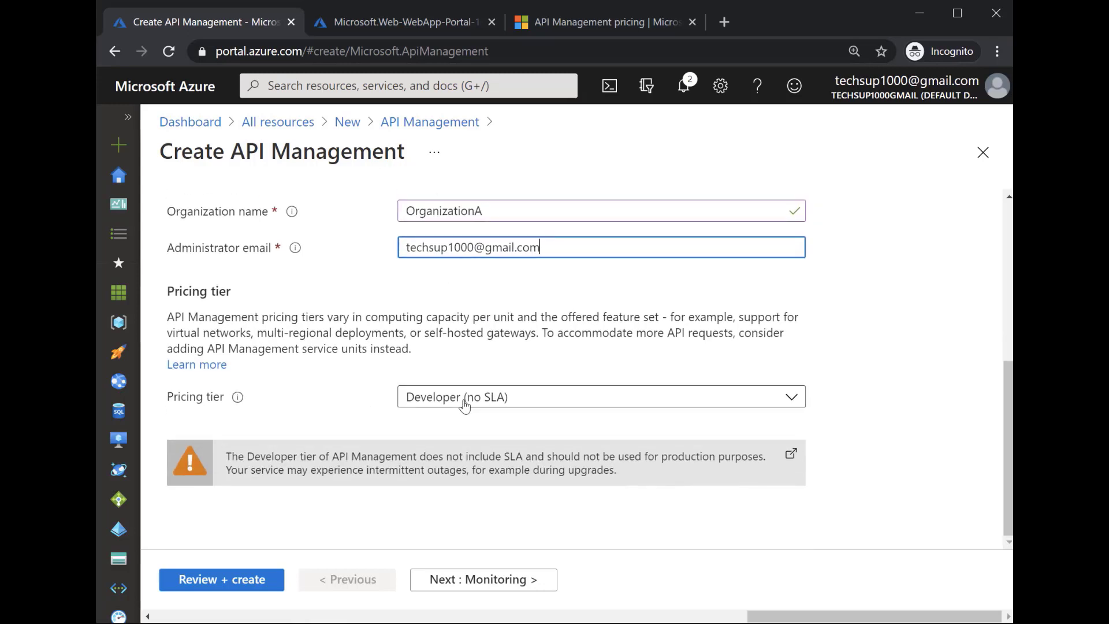
pyautogui.click(600, 22)
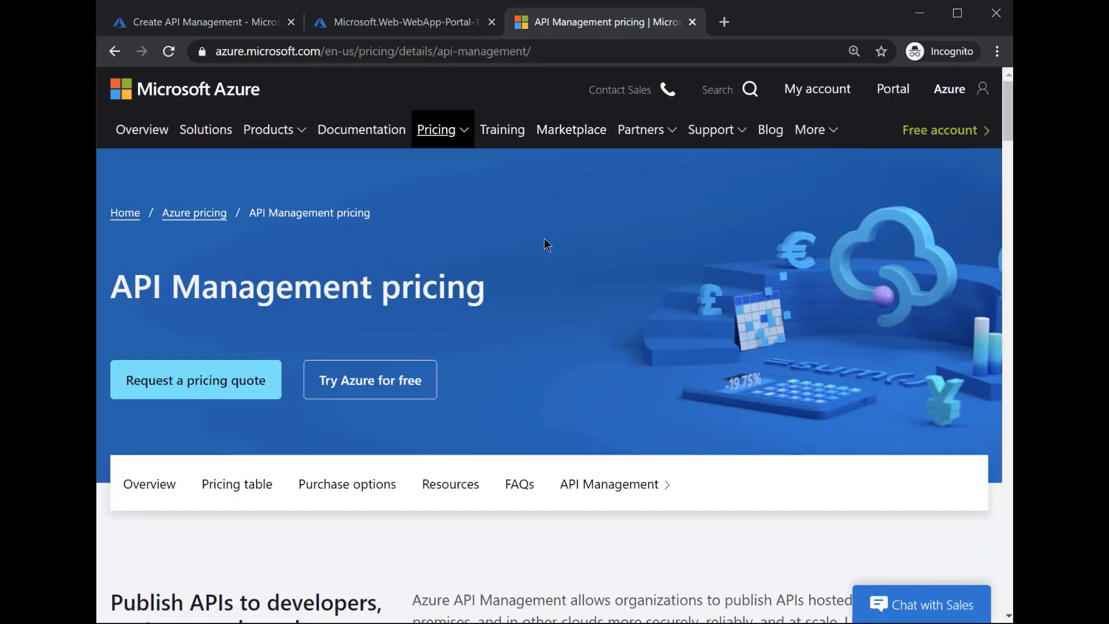
# Step: Highlight the Developer tier's $0.07/hour price in the pricing table and return to the form
pyautogui.scroll(-10, 544, 238)
pyautogui.scroll(-5, 544, 238)
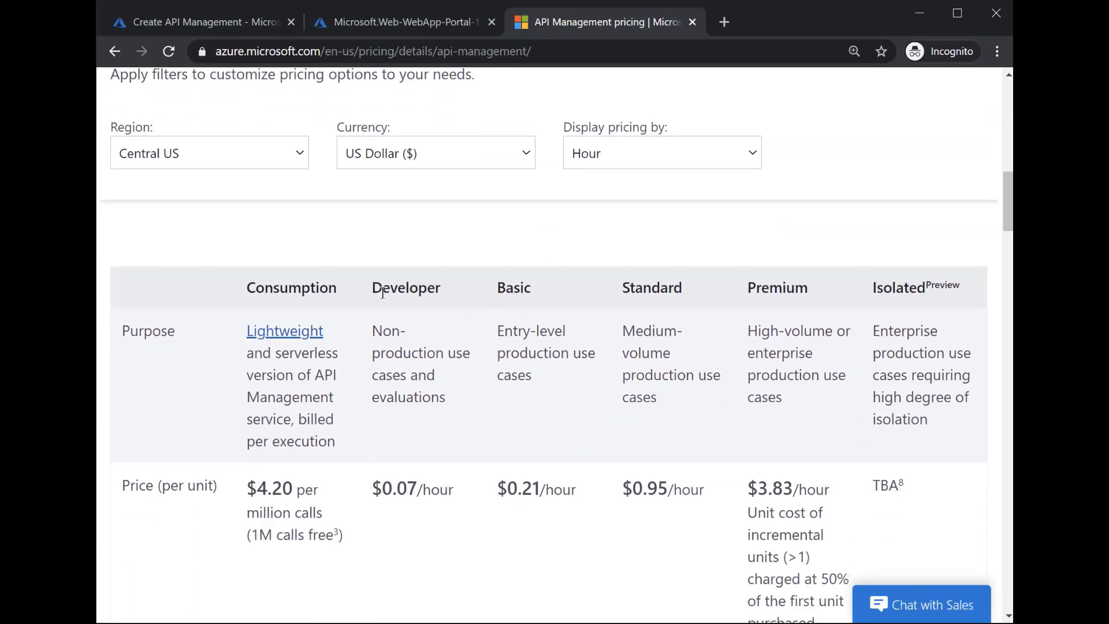
pyautogui.scroll(-2, 382, 291)
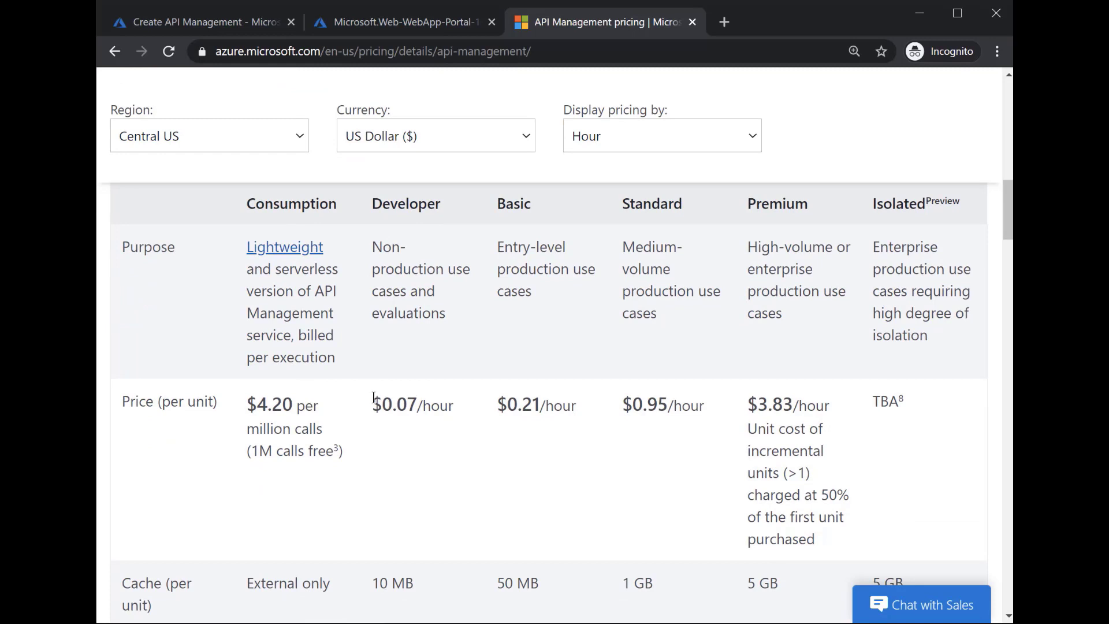
pyautogui.moveTo(374, 397); pyautogui.dragTo(454, 403)
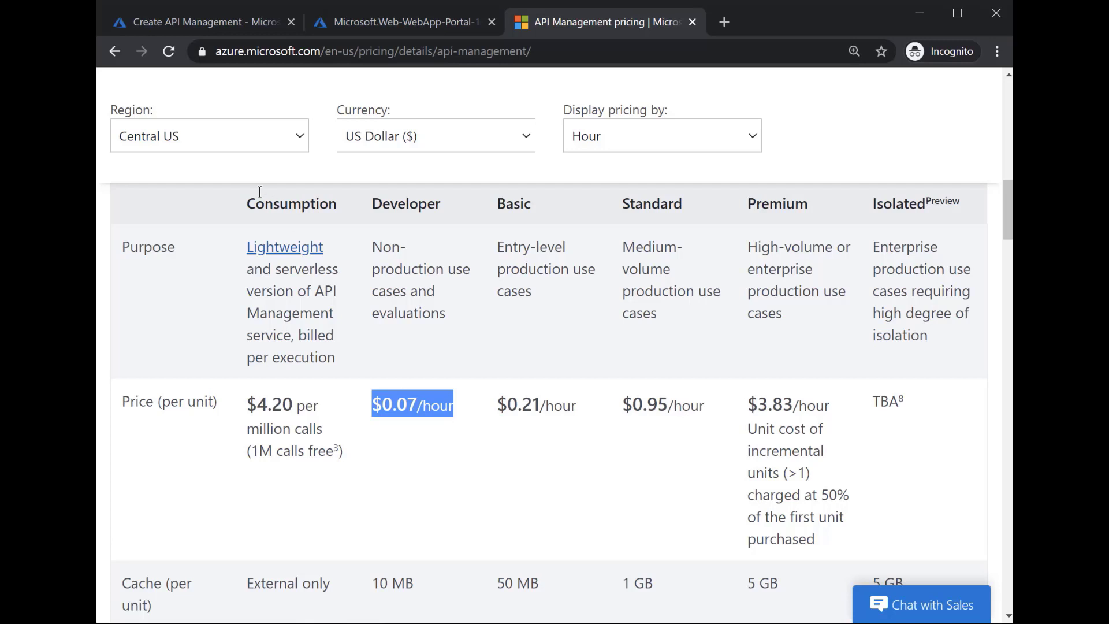
pyautogui.click(179, 32)
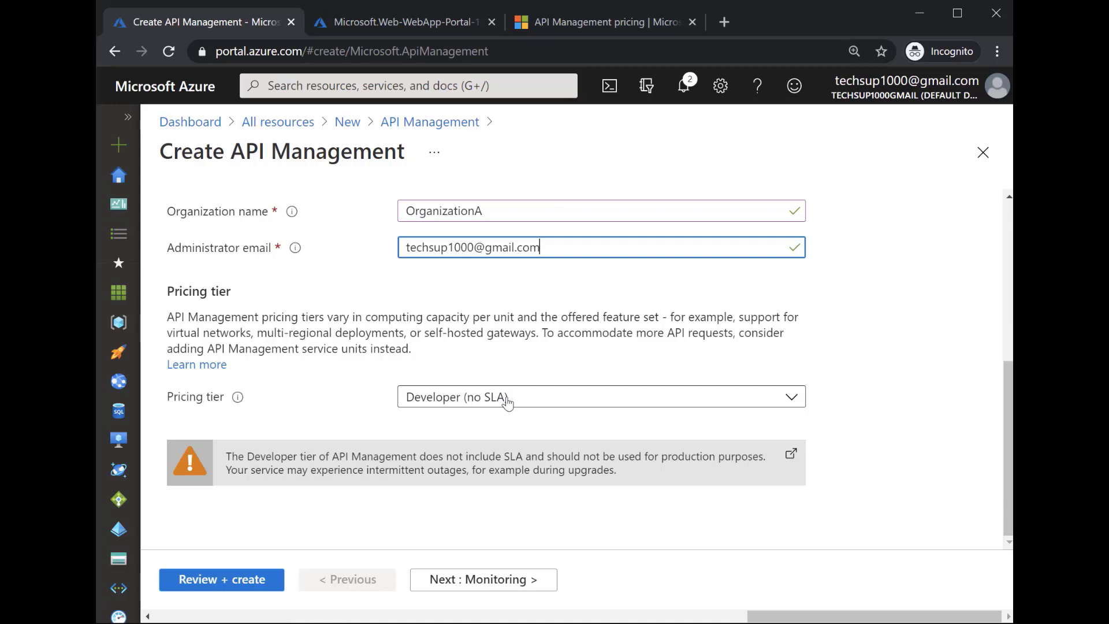
# Step: Accept default Monitoring, Scale, Identity, Network, Protocol and Tags settings, then deploy API Management after validation
pyautogui.click(507, 578)
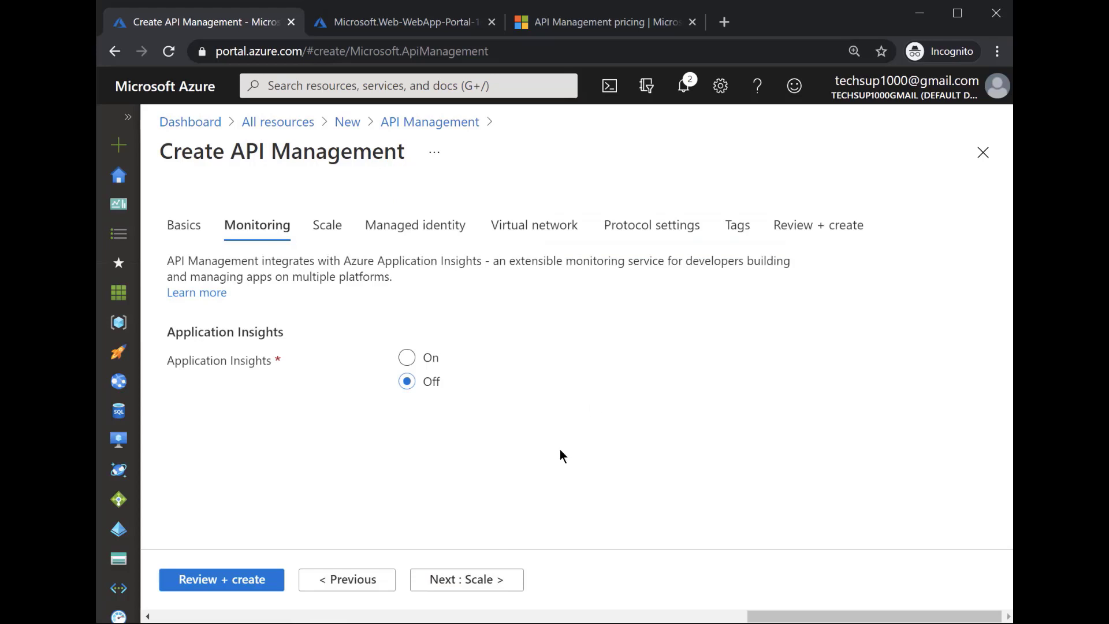
pyautogui.click(493, 580)
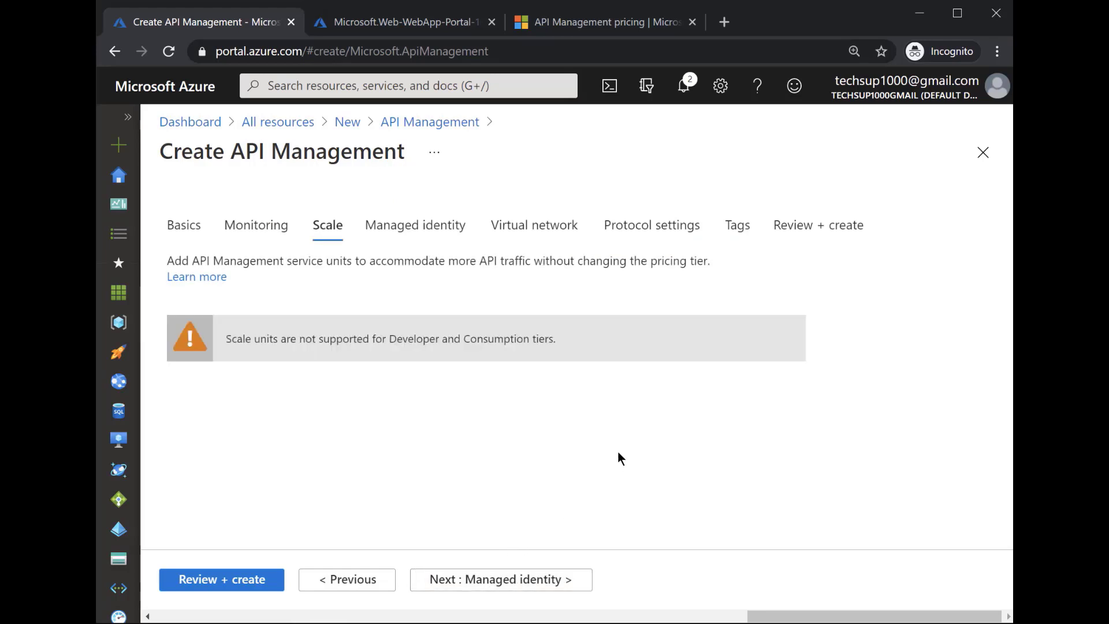
pyautogui.click(506, 579)
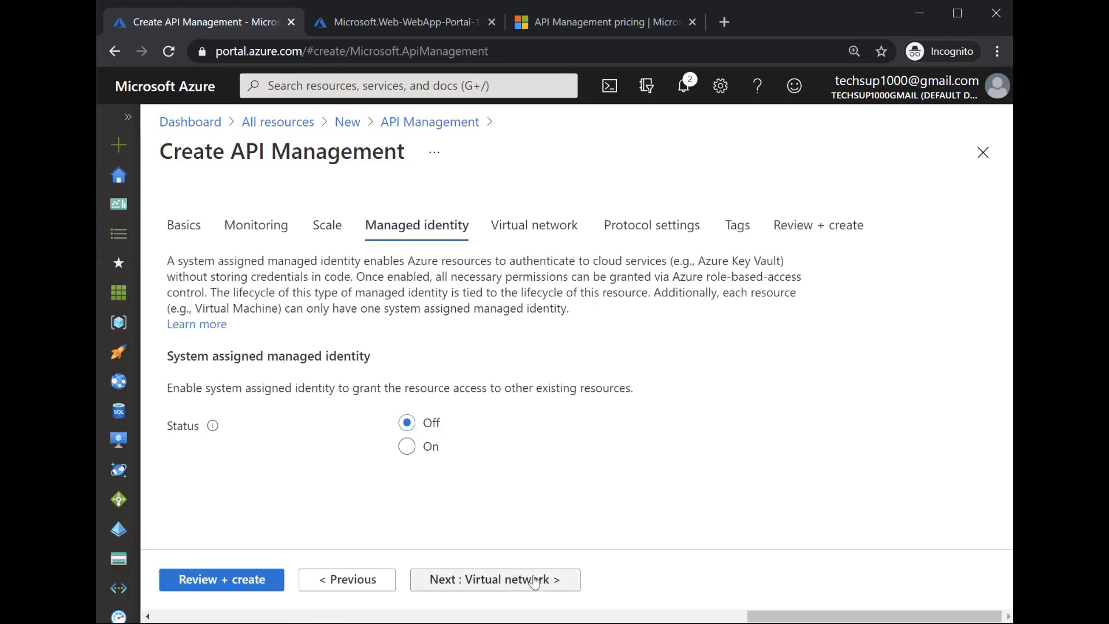
pyautogui.click(509, 580)
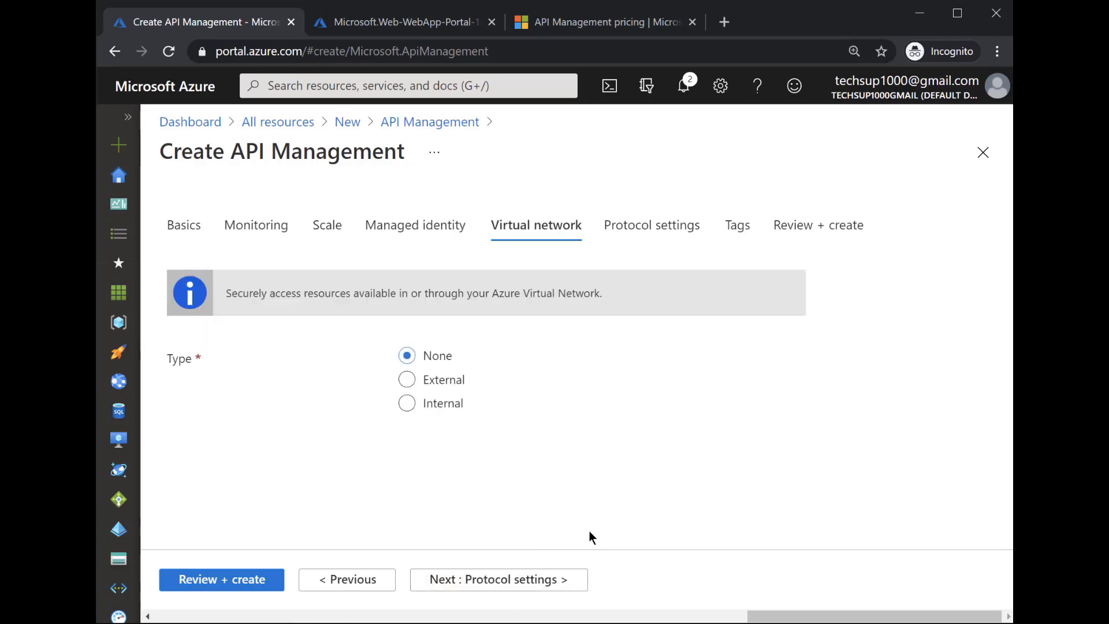
pyautogui.click(529, 578)
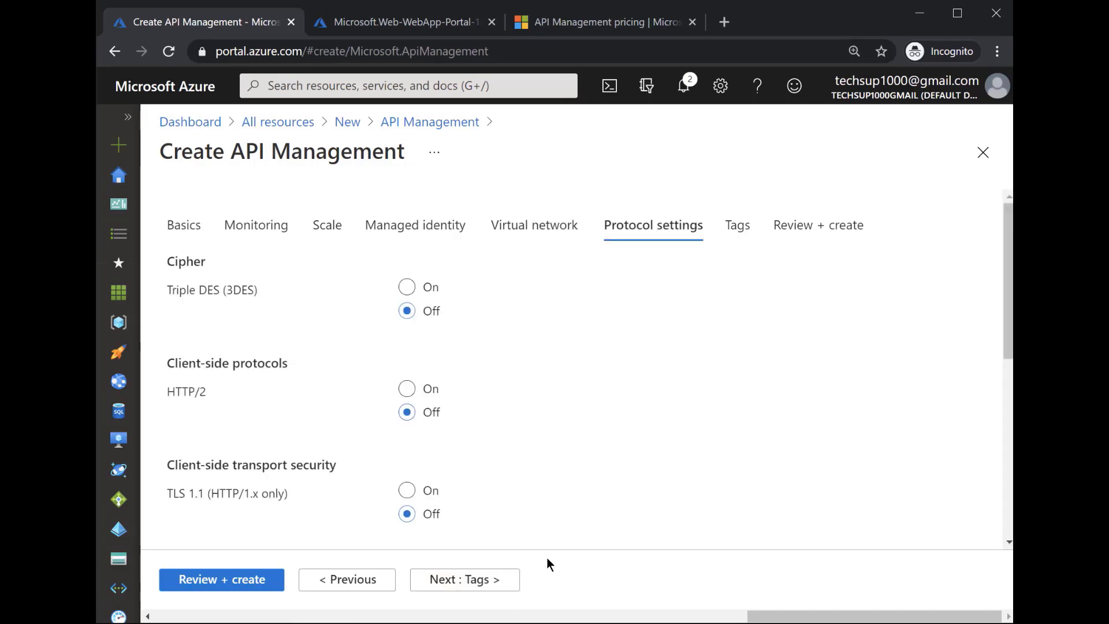
pyautogui.click(485, 580)
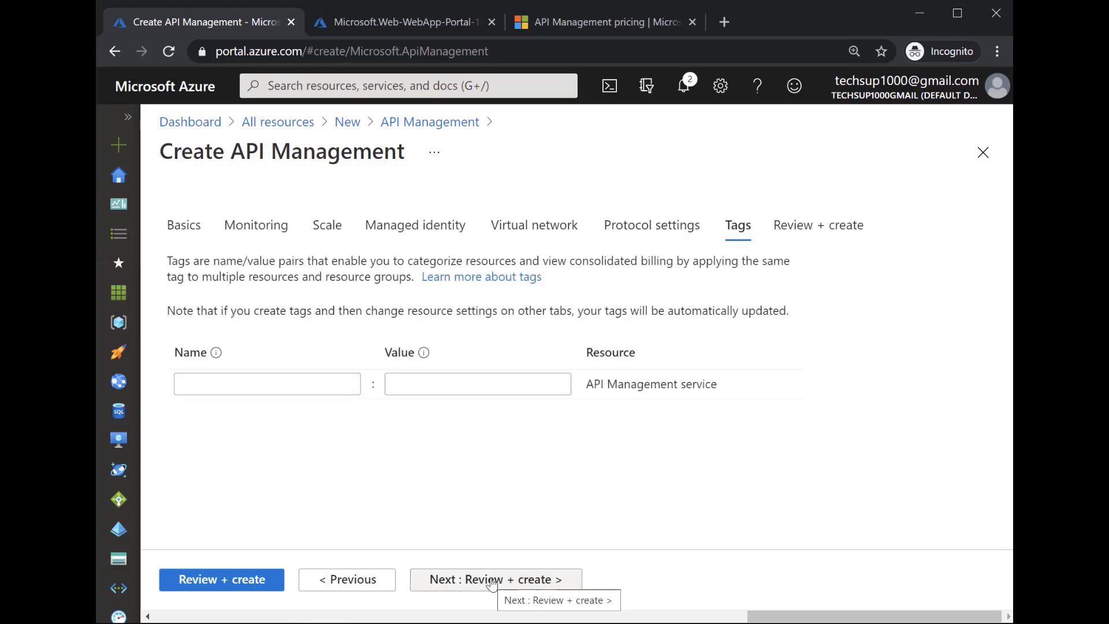
pyautogui.click(484, 581)
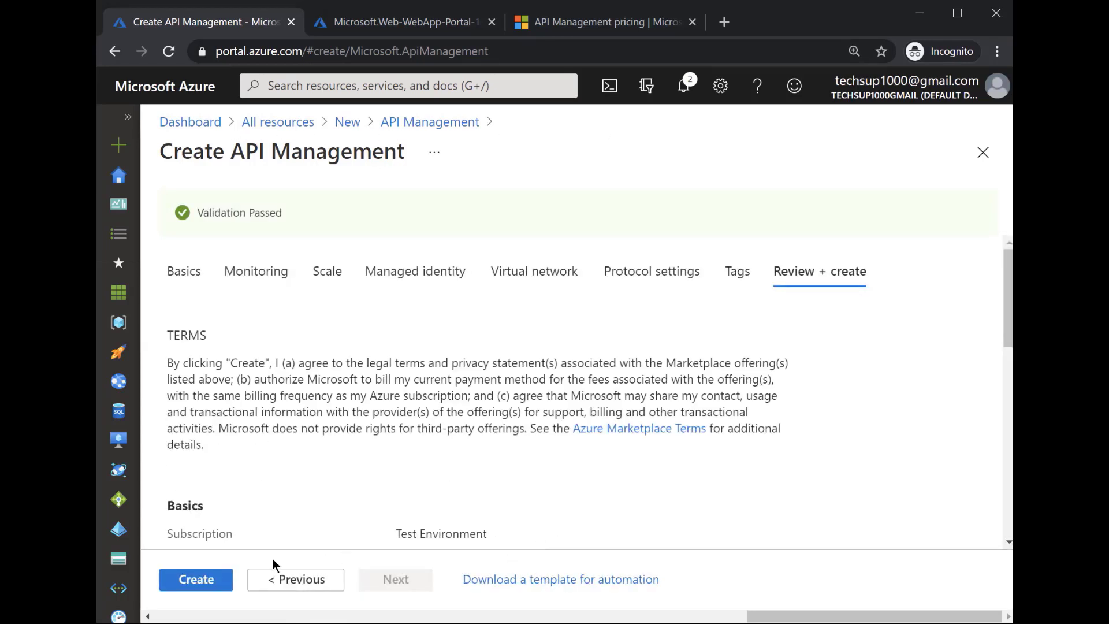
pyautogui.click(218, 581)
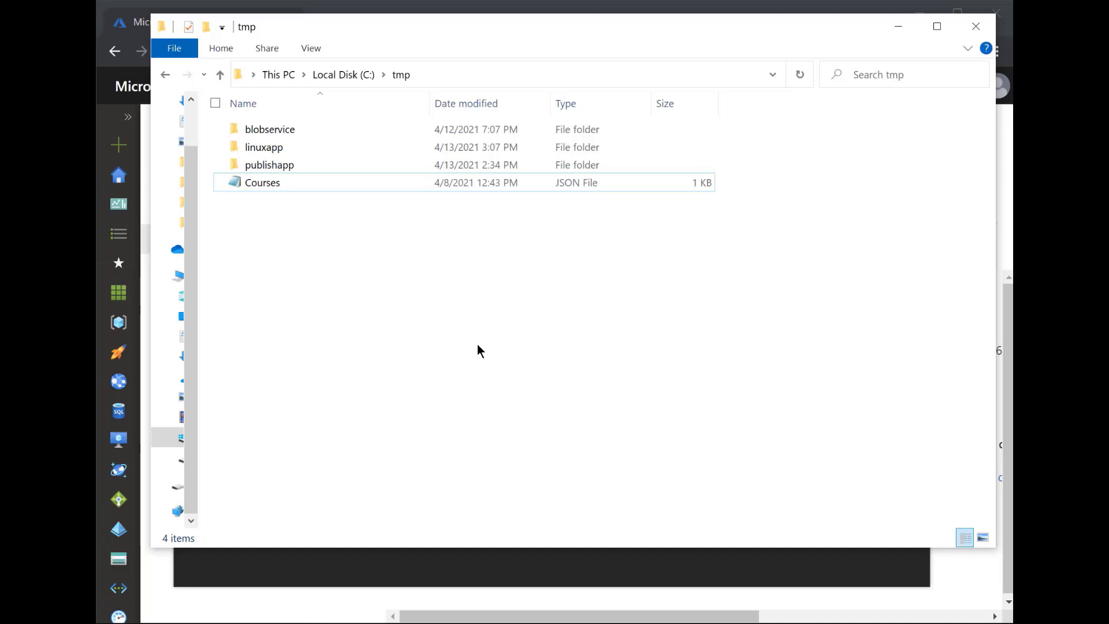
# Step: Open Courses.json from C:\tmp in Notepad
pyautogui.click(310, 177)
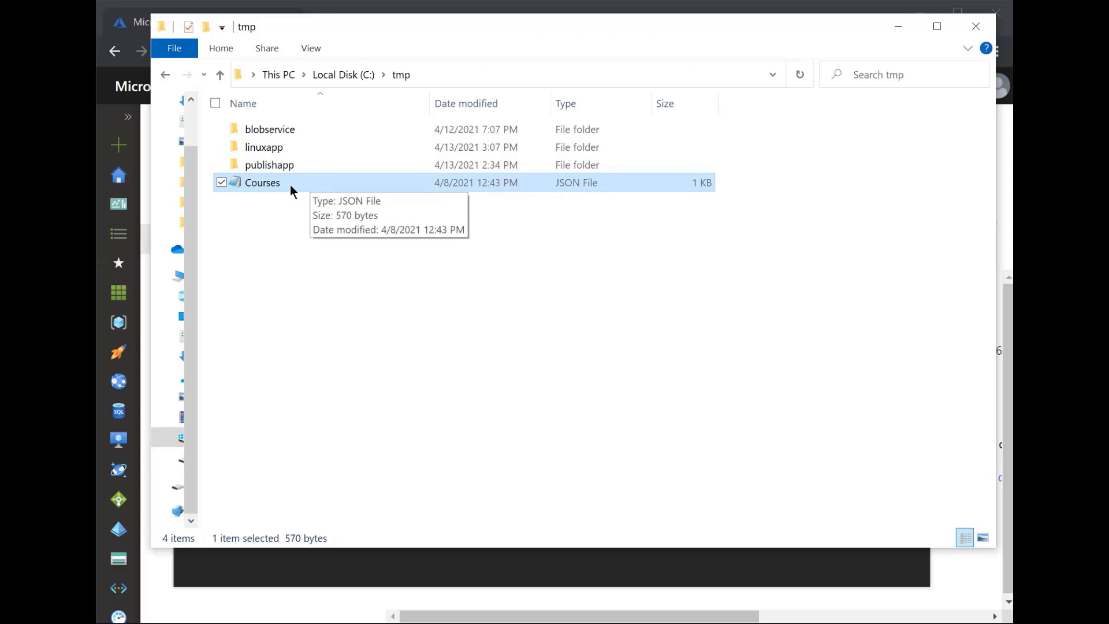
pyautogui.doubleClick(290, 184)
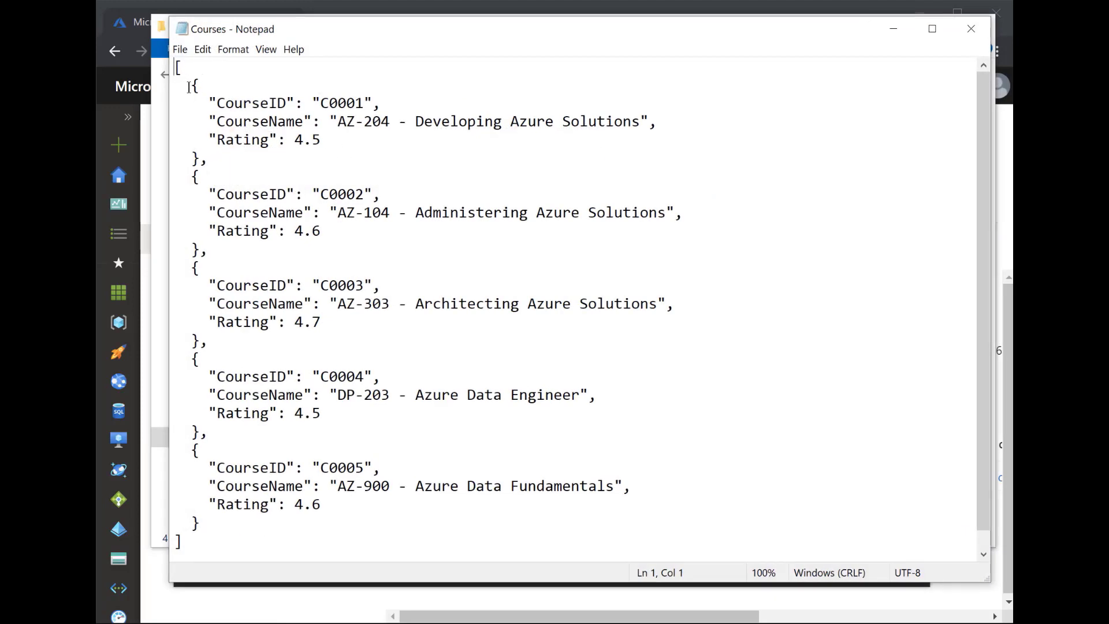
# Step: Highlight the first course record's CourseID, CourseName and Rating keys, then minimize Notepad and File Explorer
pyautogui.moveTo(192, 86); pyautogui.dragTo(230, 153)
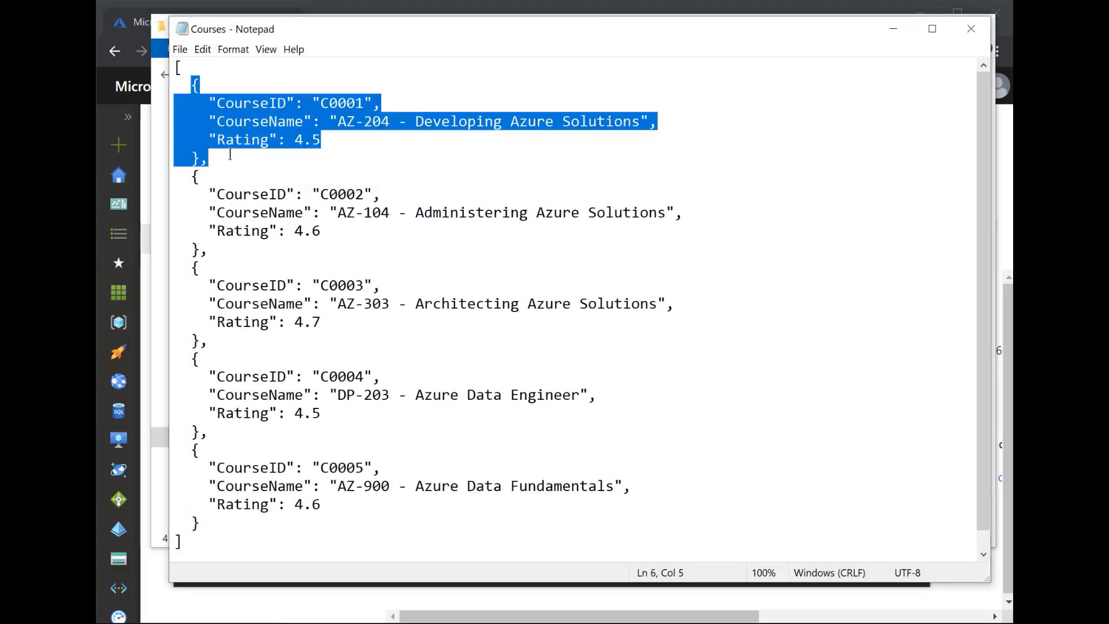
pyautogui.doubleClick(239, 104)
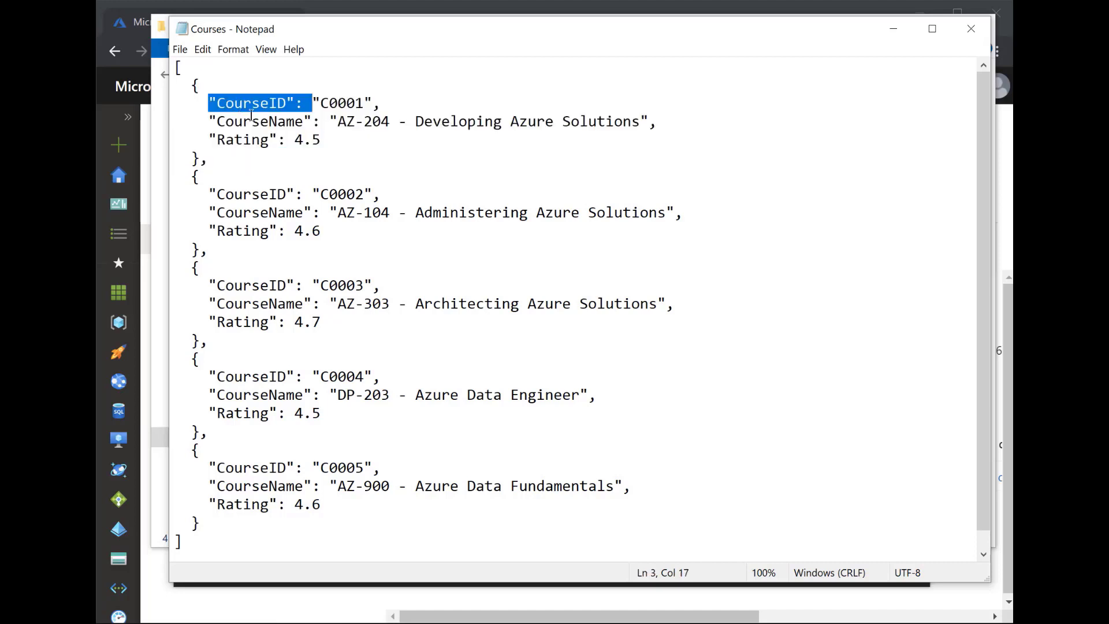
pyautogui.doubleClick(251, 119)
pyautogui.doubleClick(246, 139)
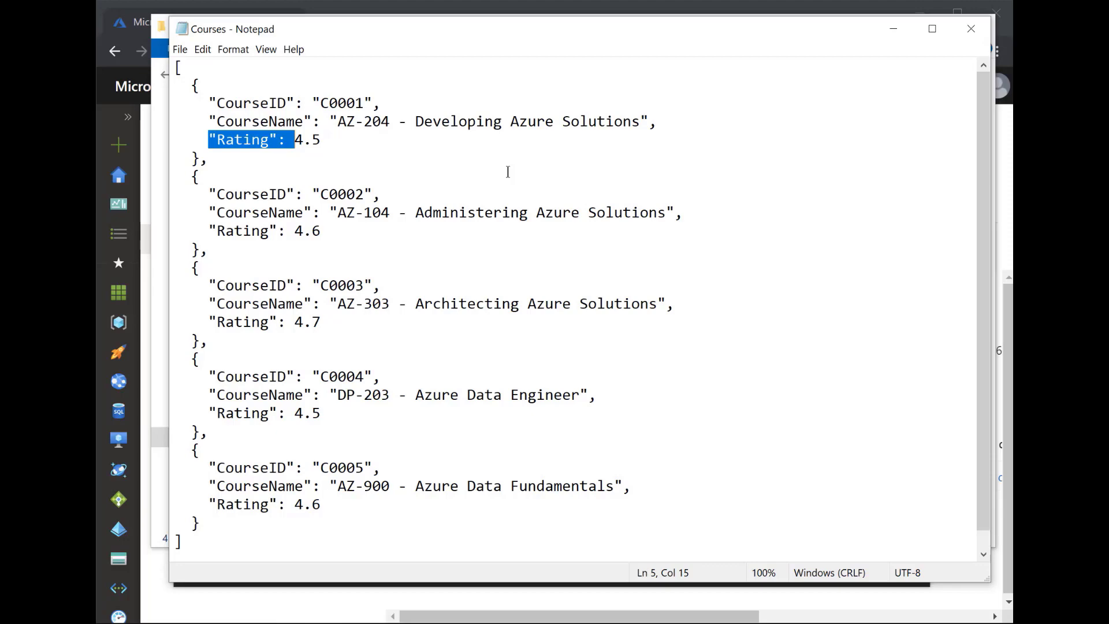
pyautogui.click(893, 29)
pyautogui.click(896, 29)
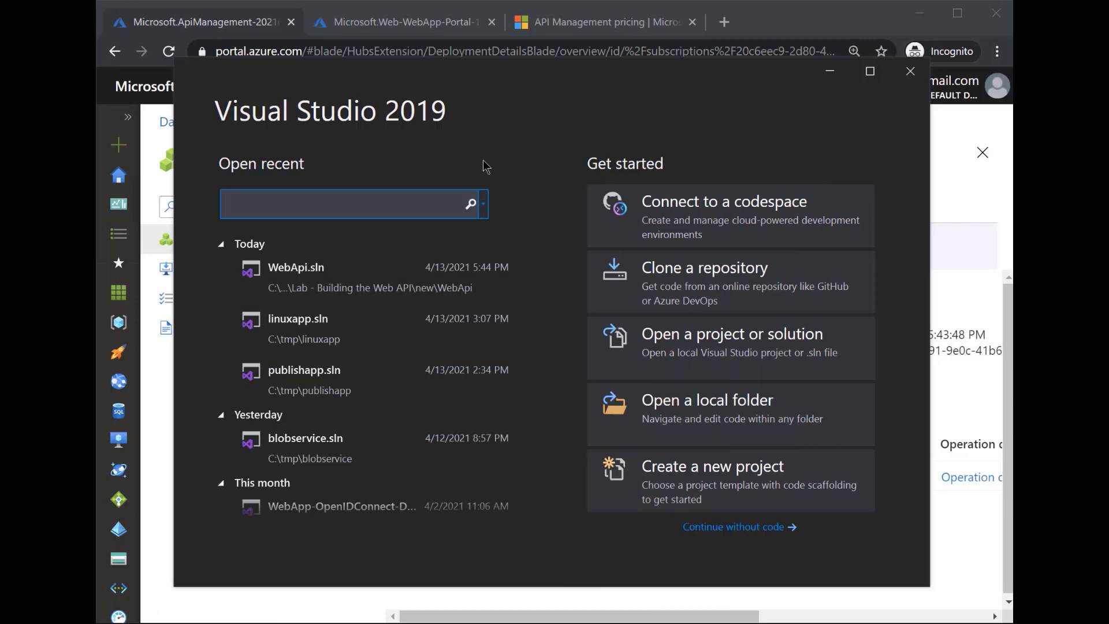
# Step: Create an ASP.NET Core Empty project named webapi on .NET Core 3.1 in C:\tmp
pyautogui.click(729, 481)
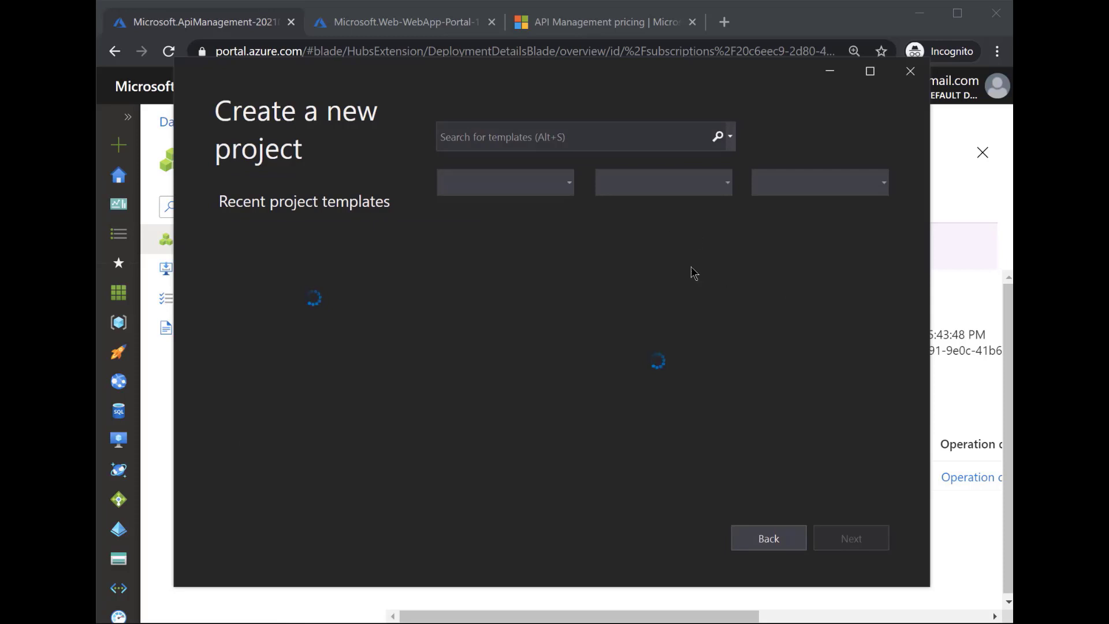
pyautogui.click(629, 141)
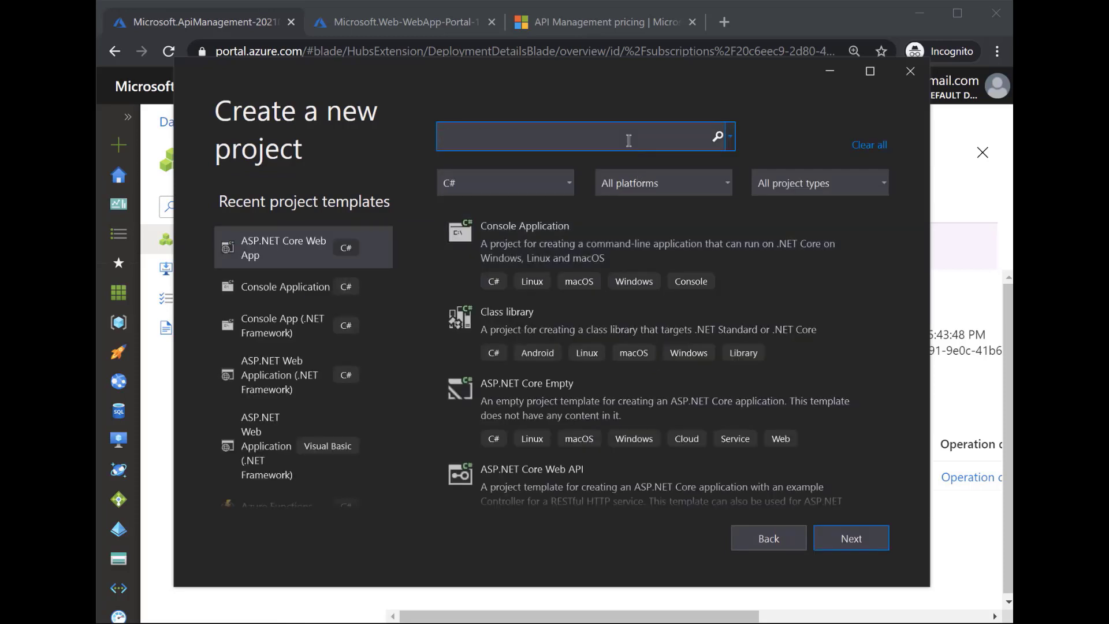
pyautogui.write('asp.net core')
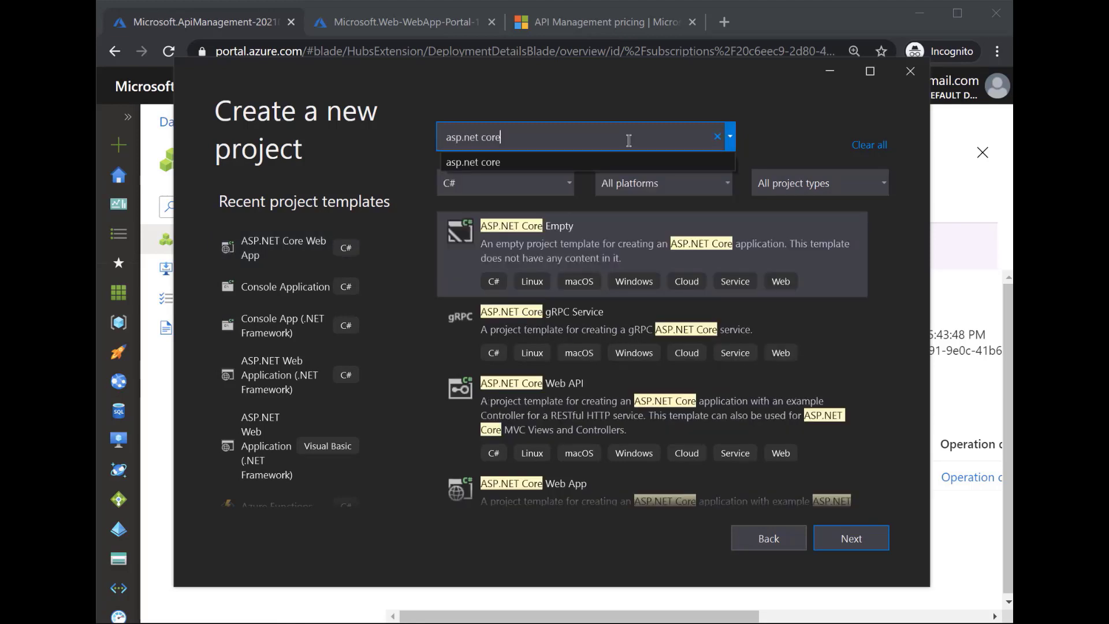
pyautogui.click(543, 248)
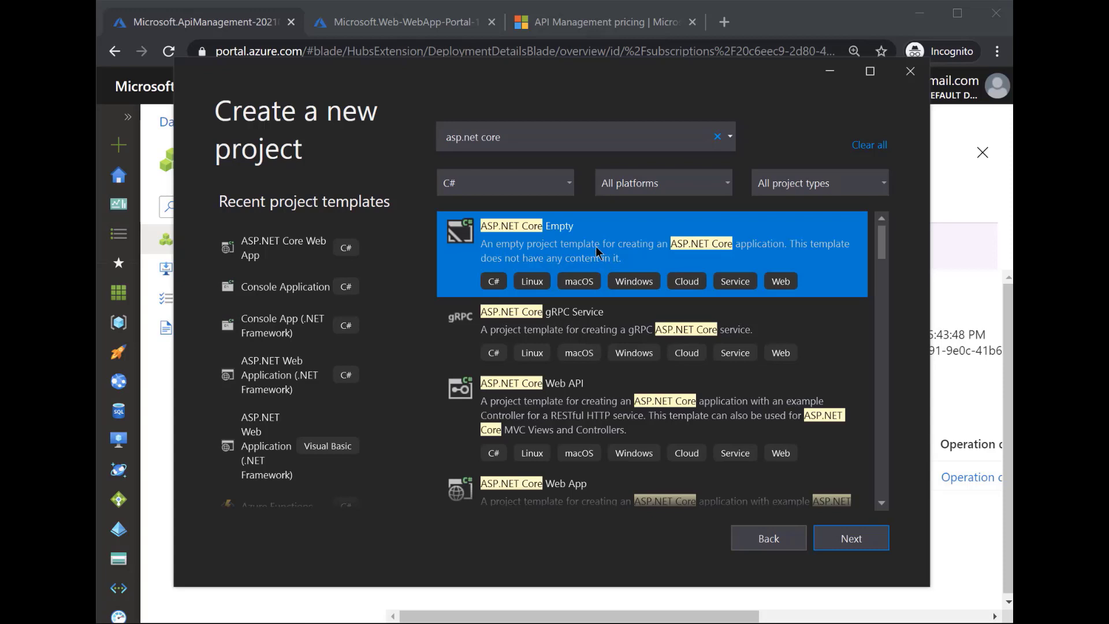
pyautogui.click(866, 543)
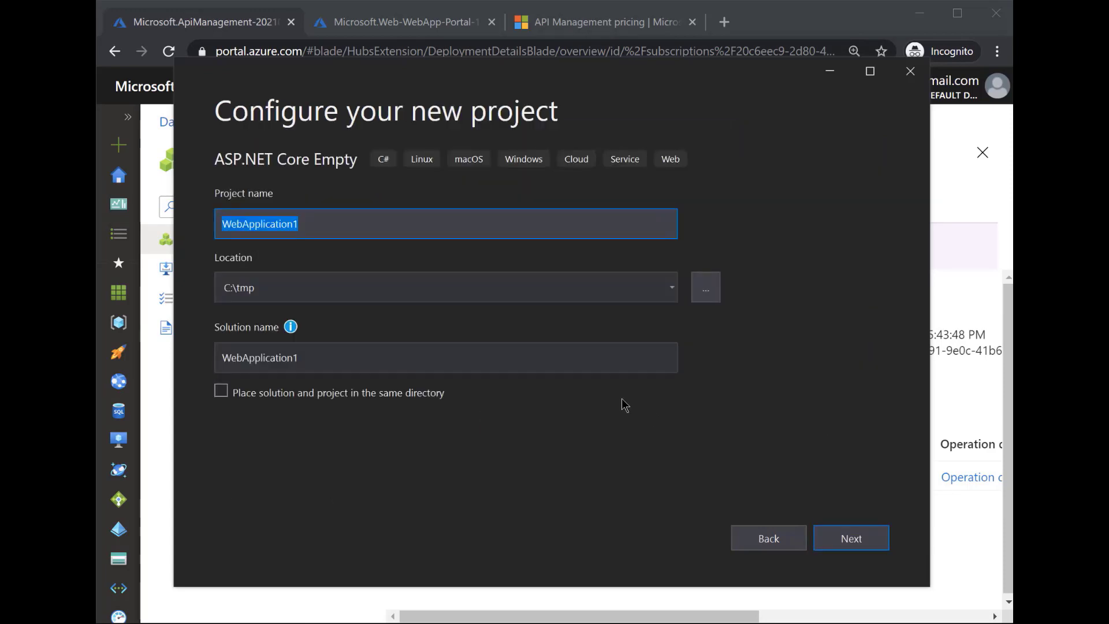
pyautogui.write('webapi')
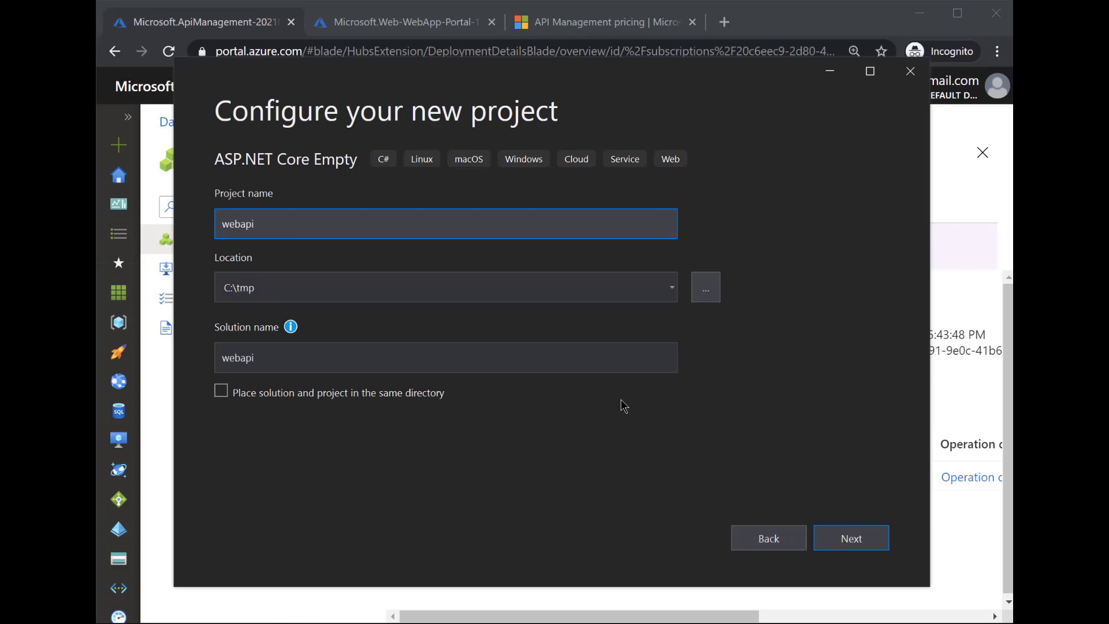
pyautogui.press('Return')
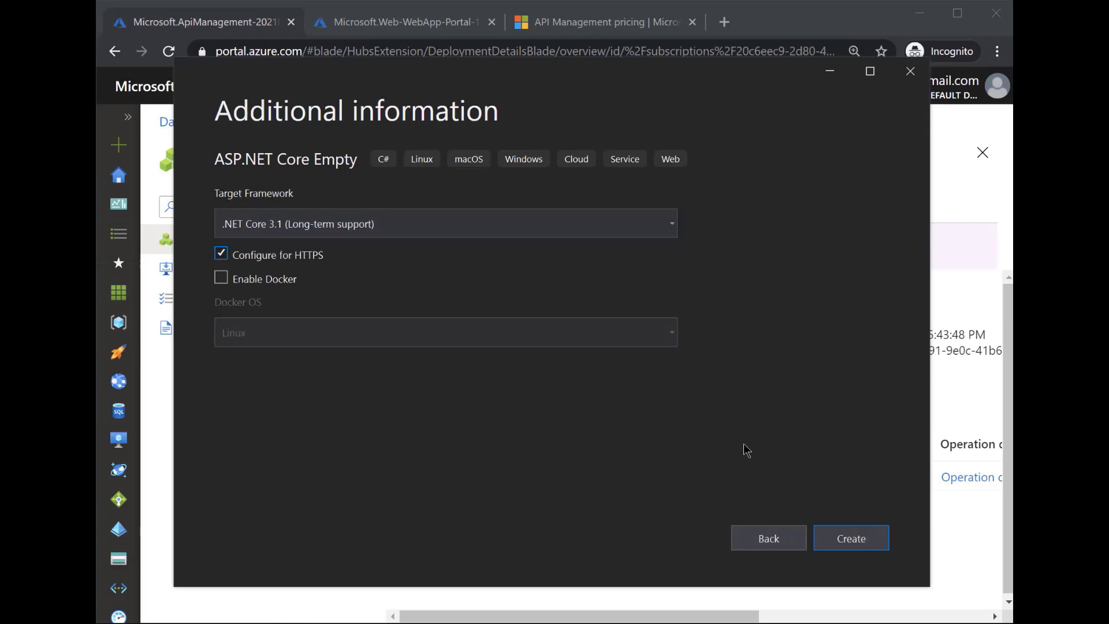
pyautogui.click(866, 546)
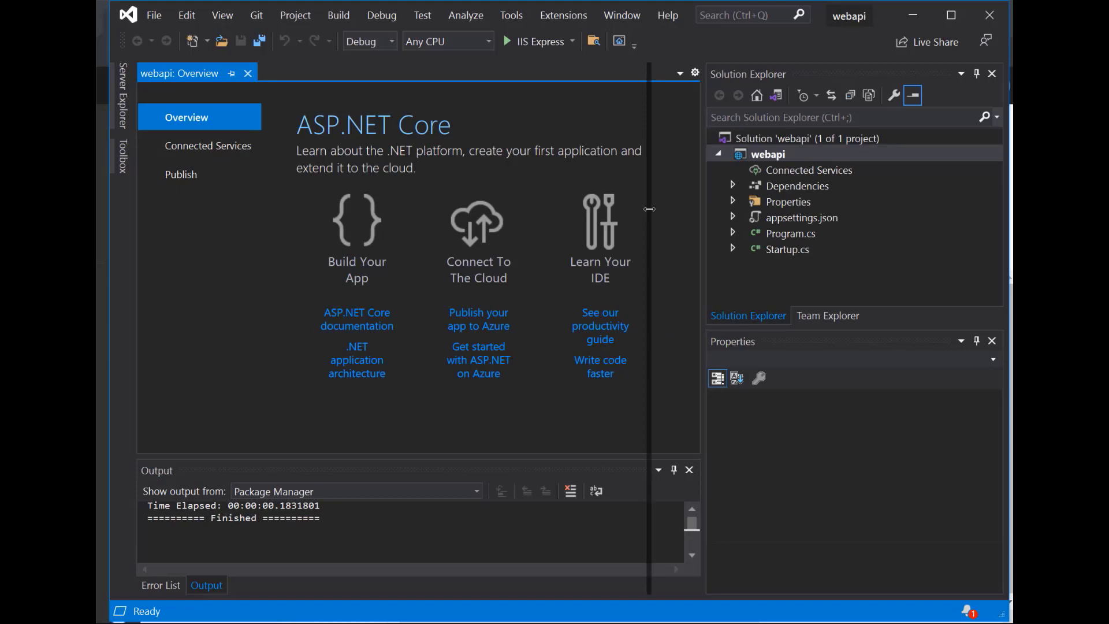
pyautogui.moveTo(649, 208); pyautogui.dragTo(650, 208)
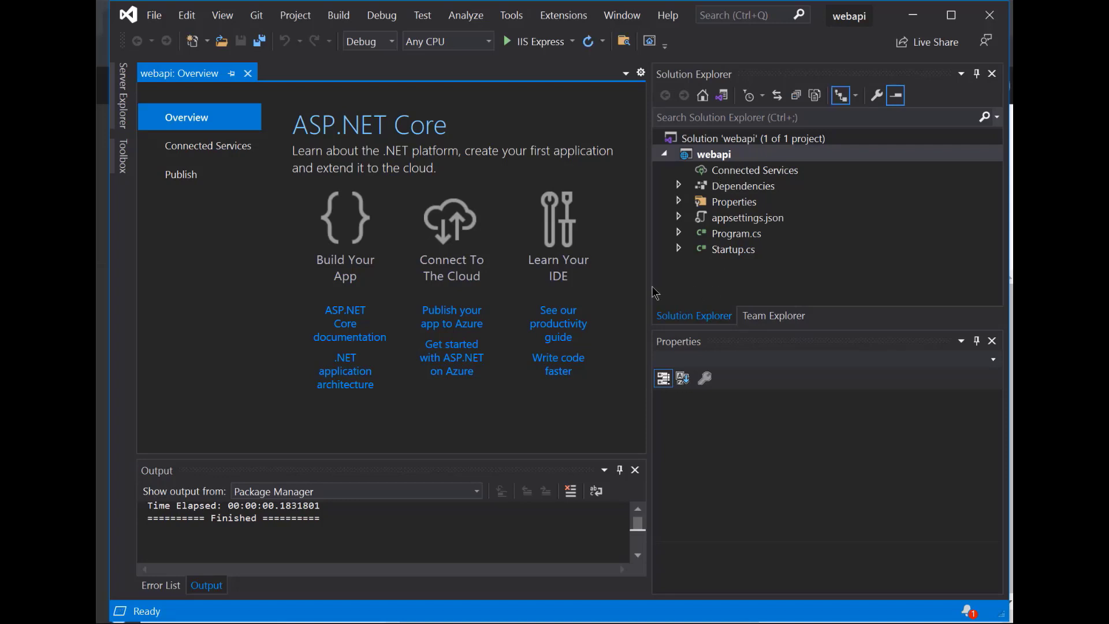
# Step: Add a new folder named Models to the webapi project
pyautogui.click(345, 622)
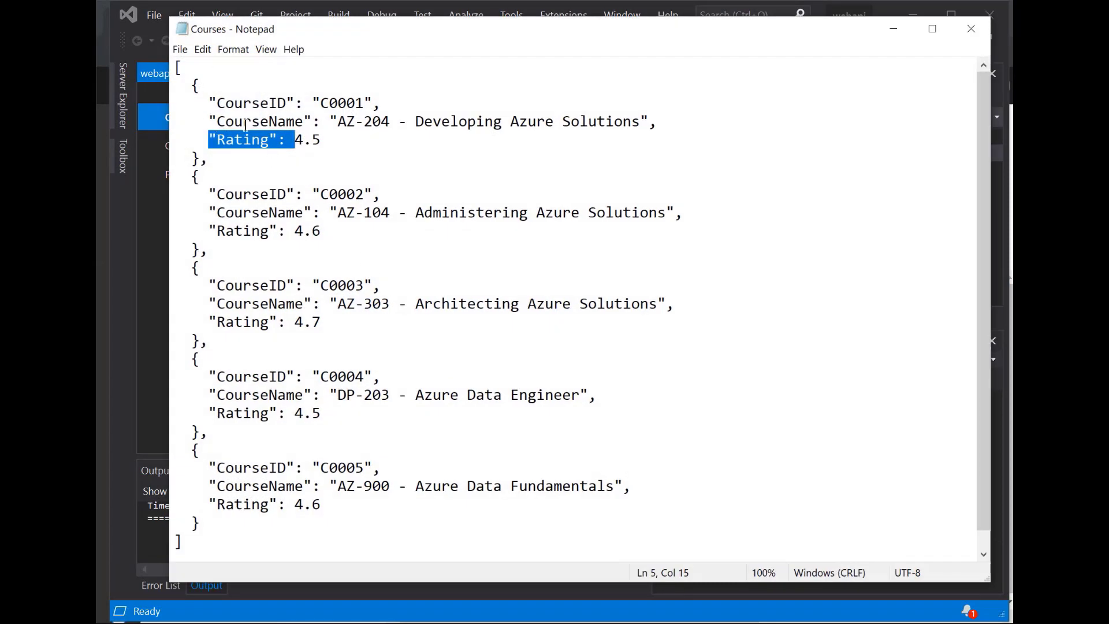
pyautogui.click(893, 29)
pyautogui.rightClick(722, 157)
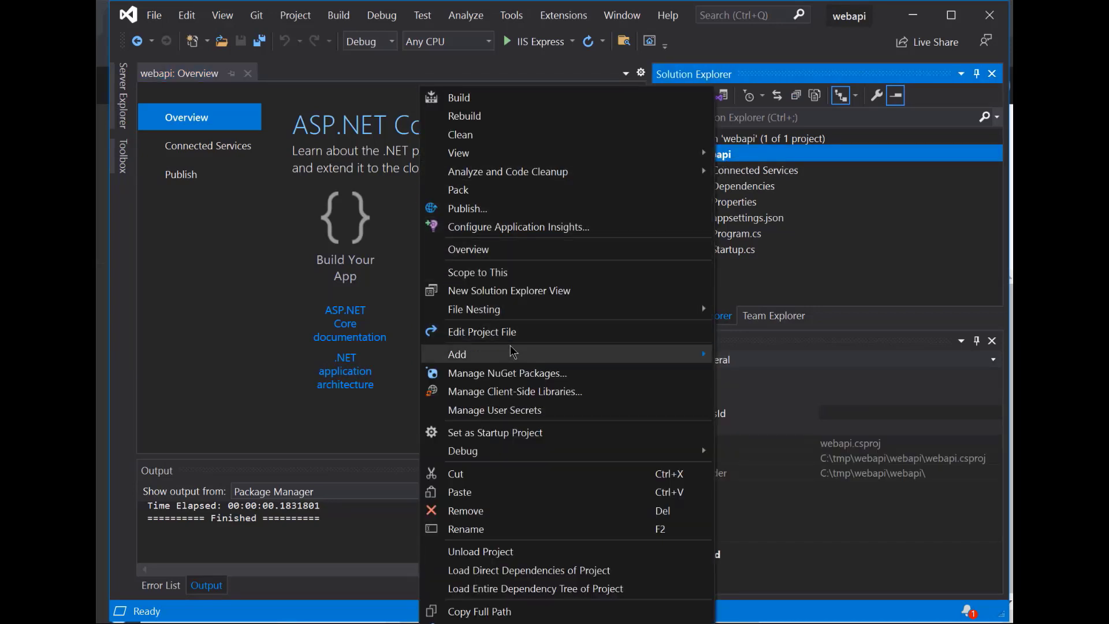
pyautogui.moveTo(510, 353)
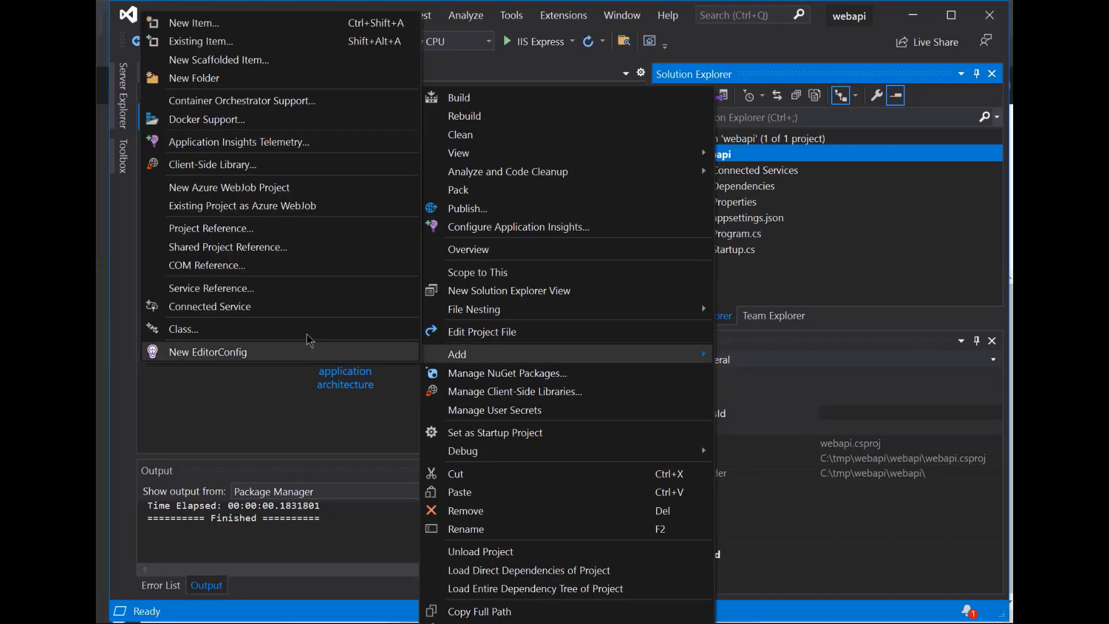
pyautogui.click(276, 78)
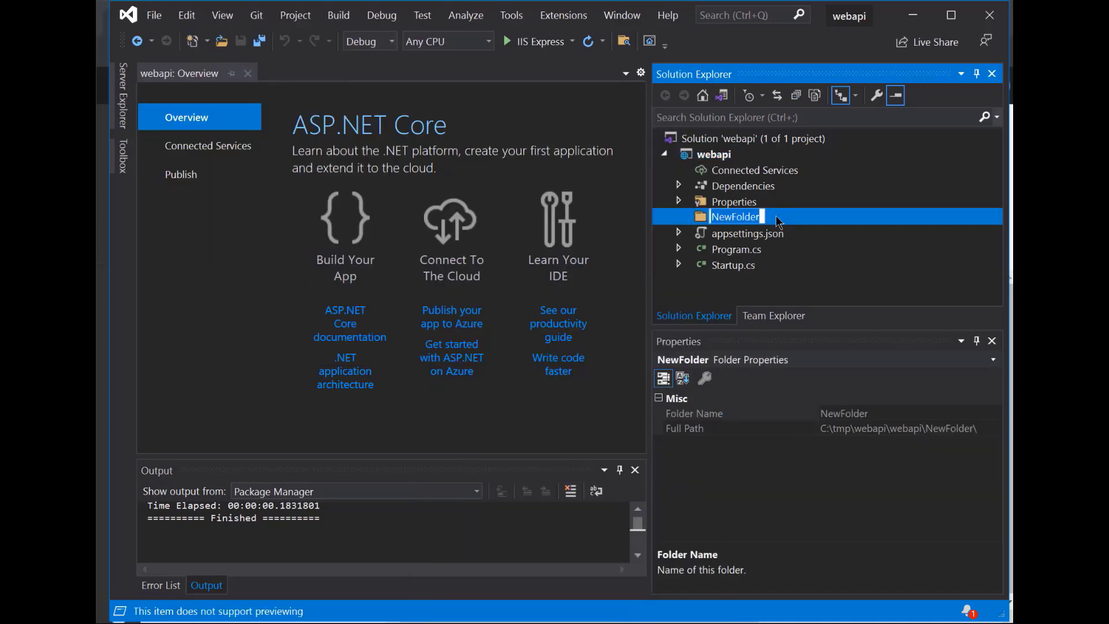
pyautogui.write('Models')
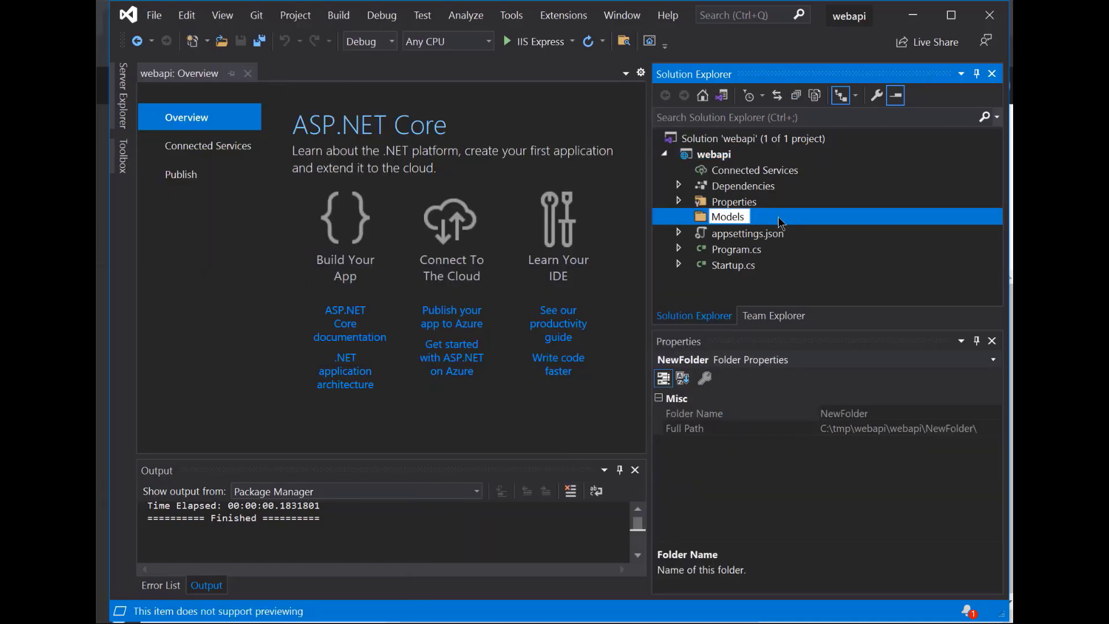
pyautogui.press('Return')
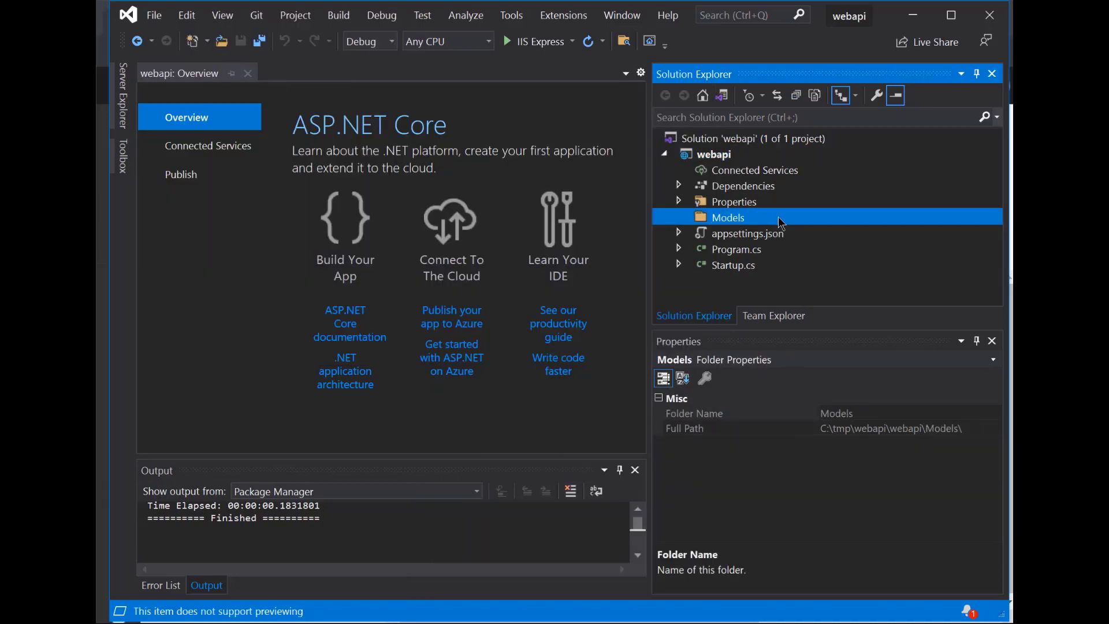
# Step: Create an empty class file Course.cs inside the Models folder
pyautogui.rightClick(734, 218)
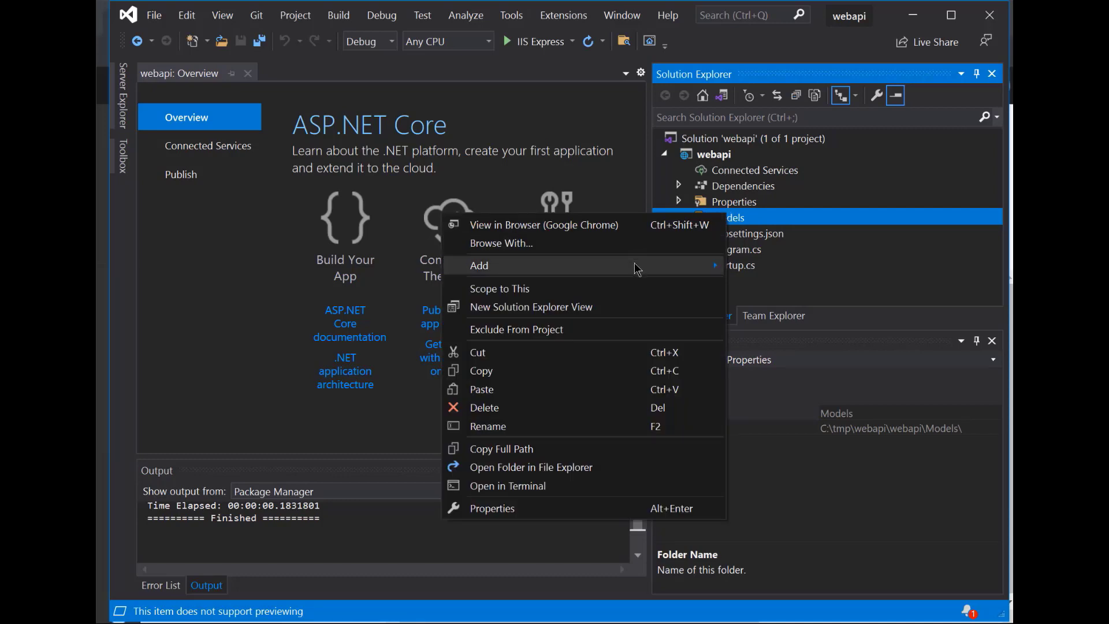
pyautogui.moveTo(638, 269)
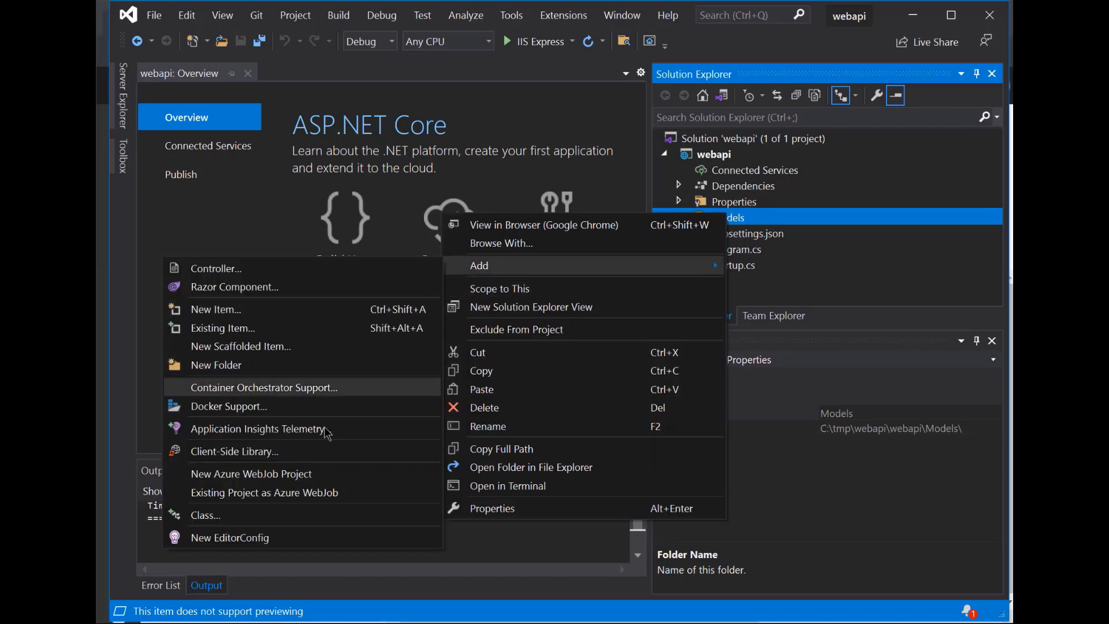
pyautogui.click(311, 514)
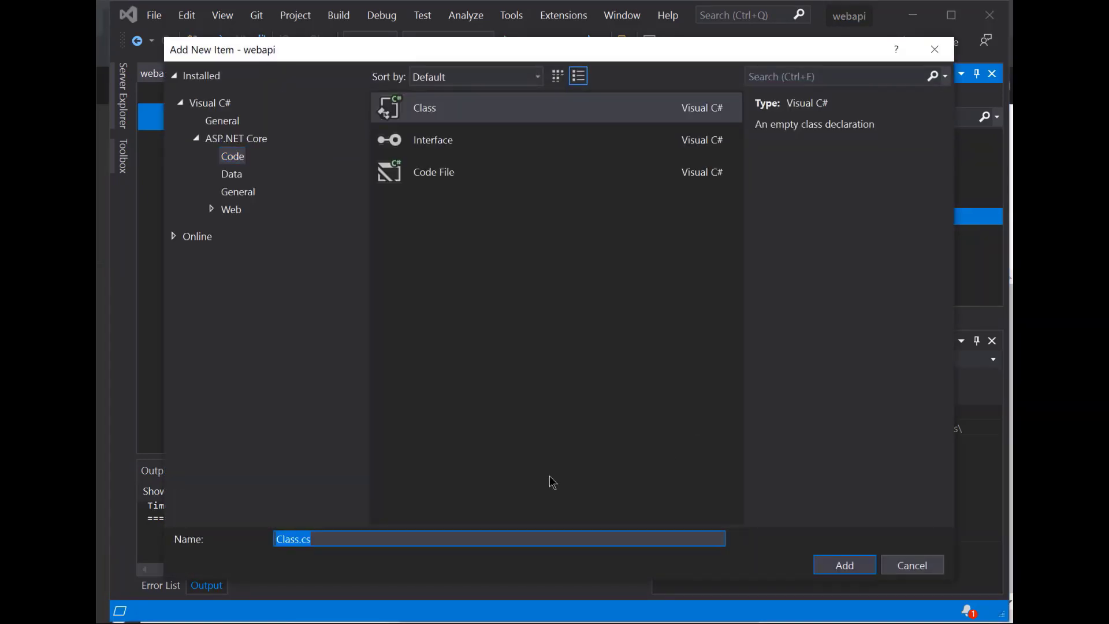
pyautogui.click(460, 121)
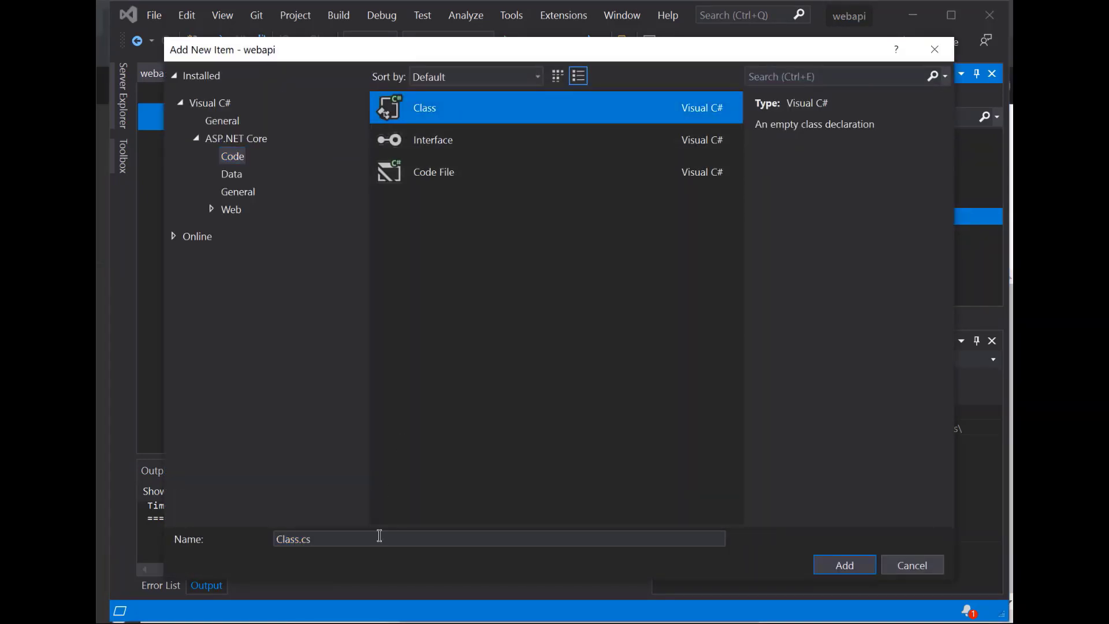
pyautogui.click(466, 540)
pyautogui.press('Delete')
pyautogui.press('Delete')
pyautogui.press('Delete')
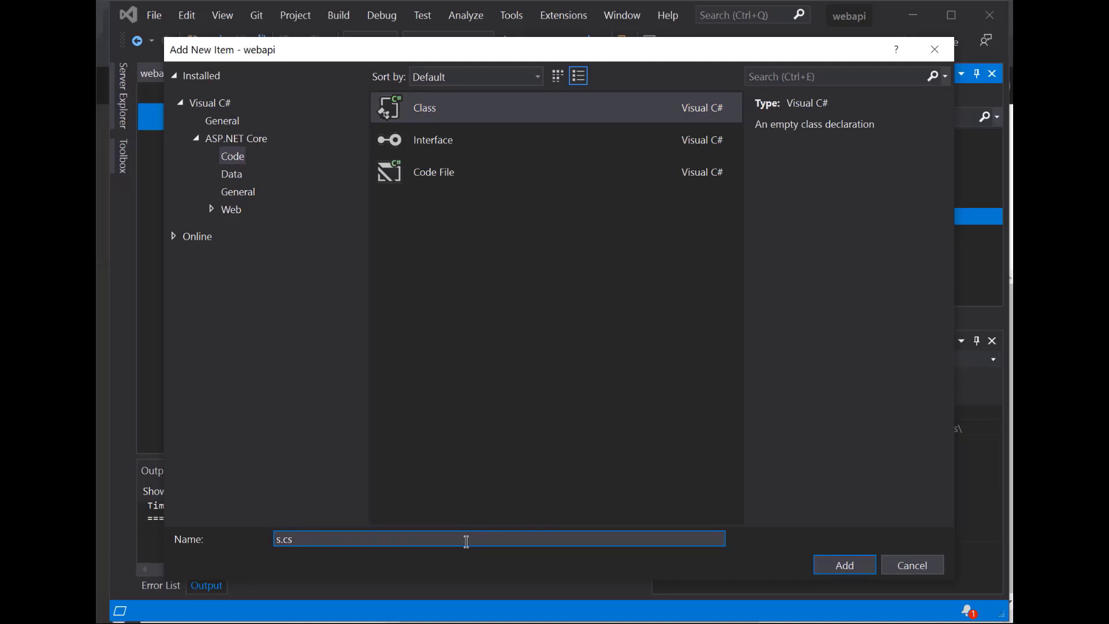
pyautogui.press('Delete')
pyautogui.write('Course')
pyautogui.click(823, 566)
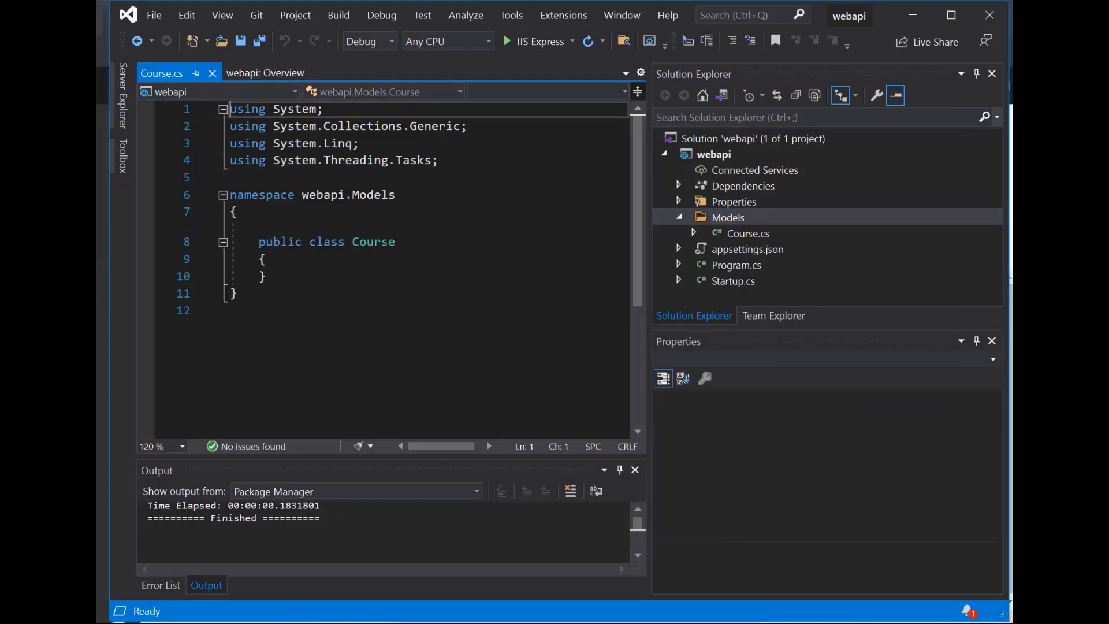
# Step: Add a string CourseID property to Course, copying the name from the Courses JSON
pyautogui.click(316, 262)
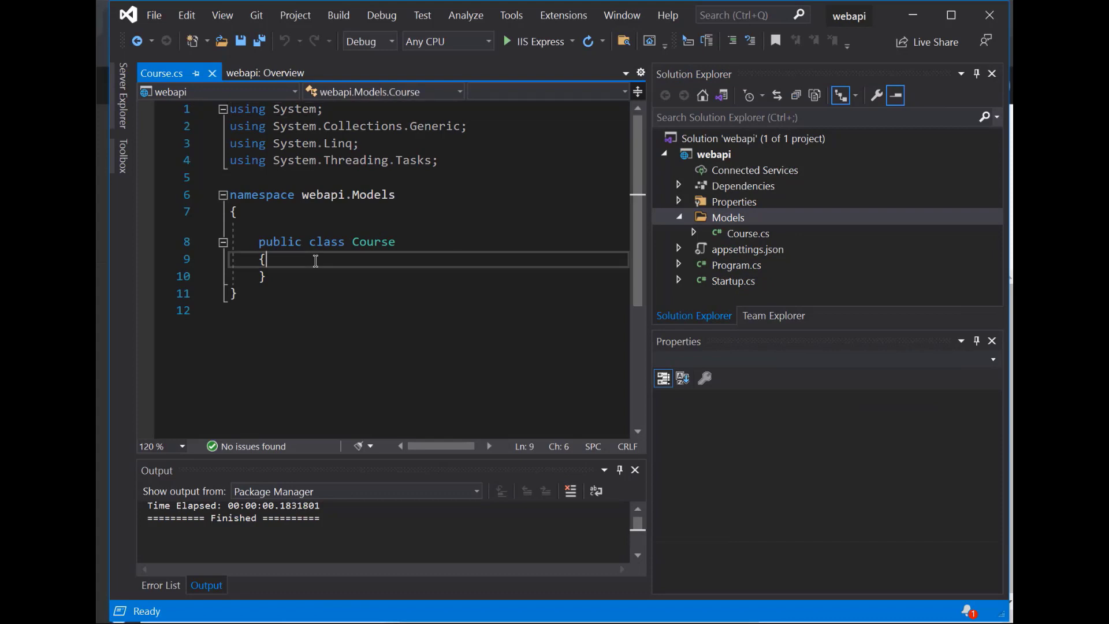
pyautogui.press('Return')
pyautogui.write('prop')
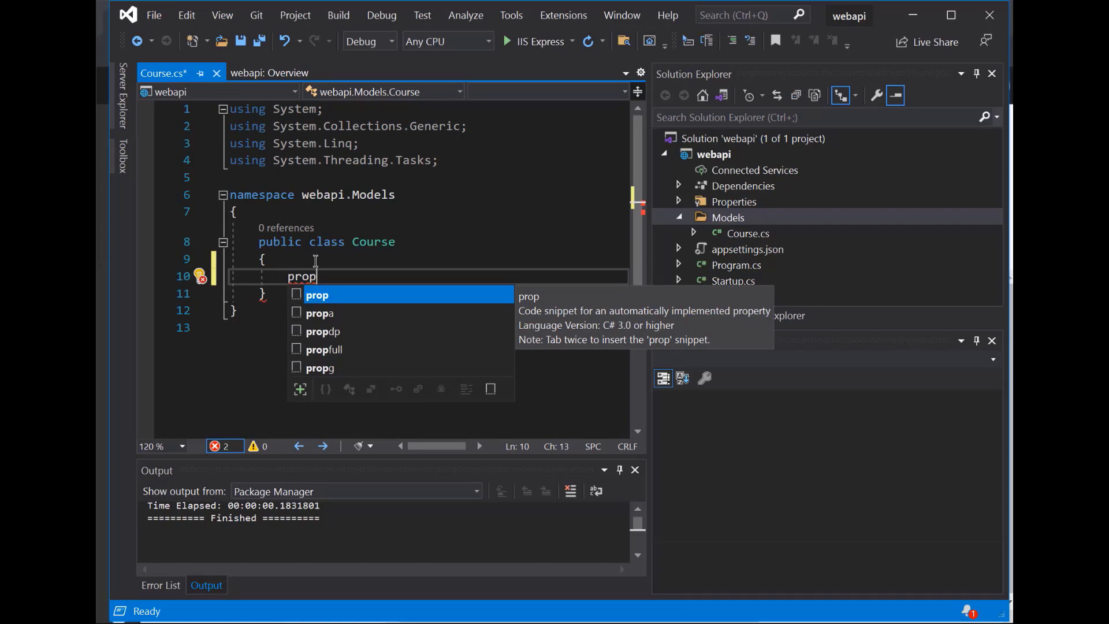
pyautogui.press('Escape')
pyautogui.press('Tab')
pyautogui.press('Tab')
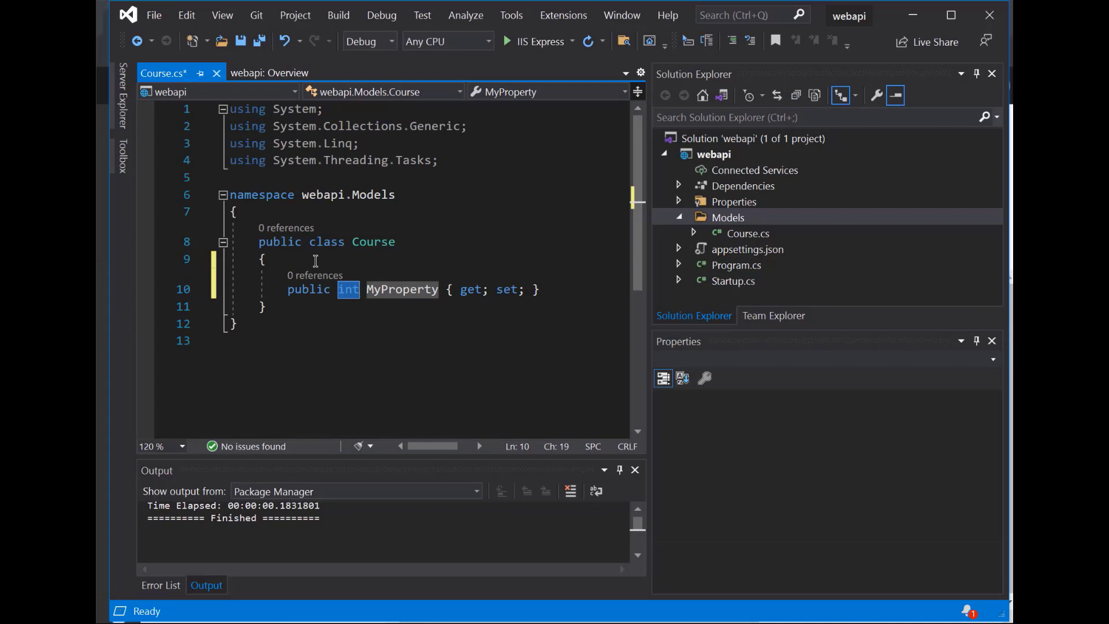
pyautogui.write('string')
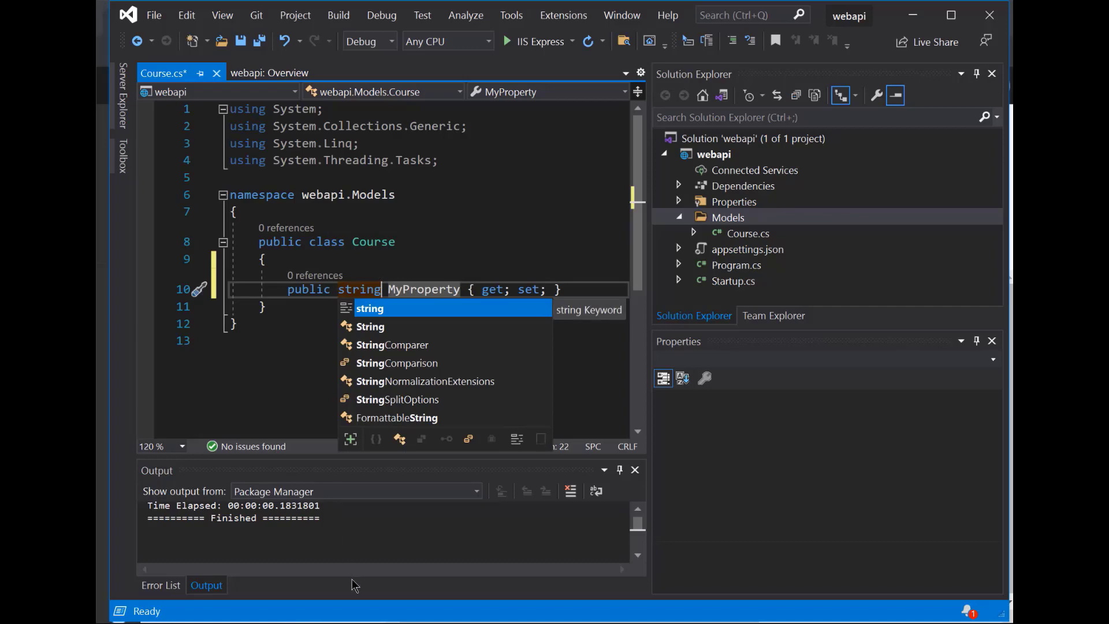
pyautogui.hotkey('alt', 'Tab')
pyautogui.doubleClick(271, 105)
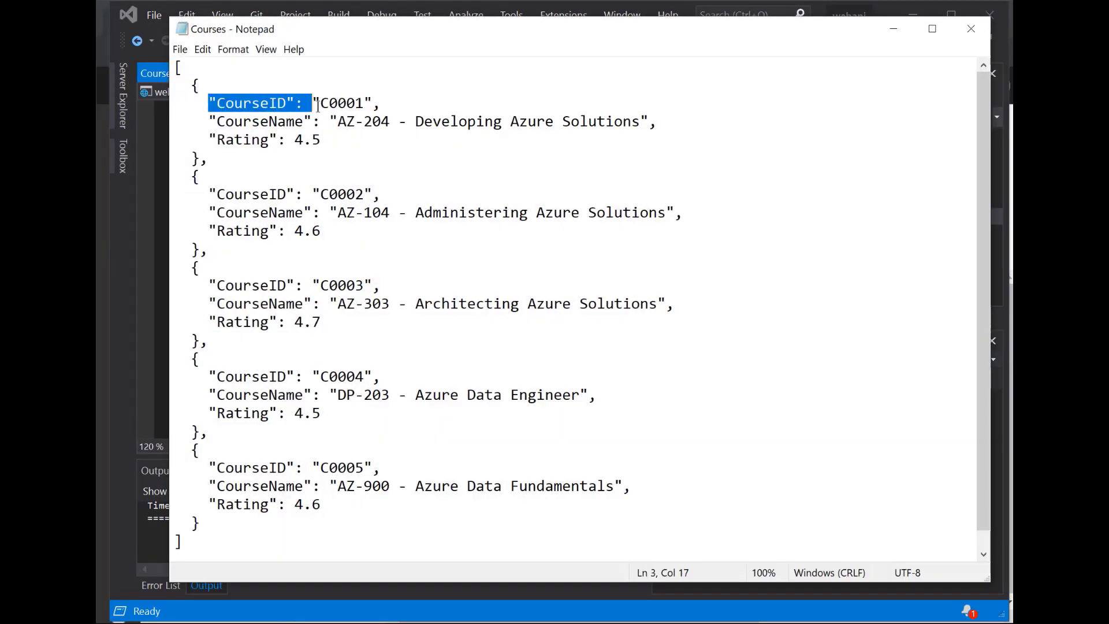
pyautogui.click(297, 108)
pyautogui.moveTo(287, 103); pyautogui.dragTo(213, 109)
pyautogui.hotkey('ctrl', 'c')
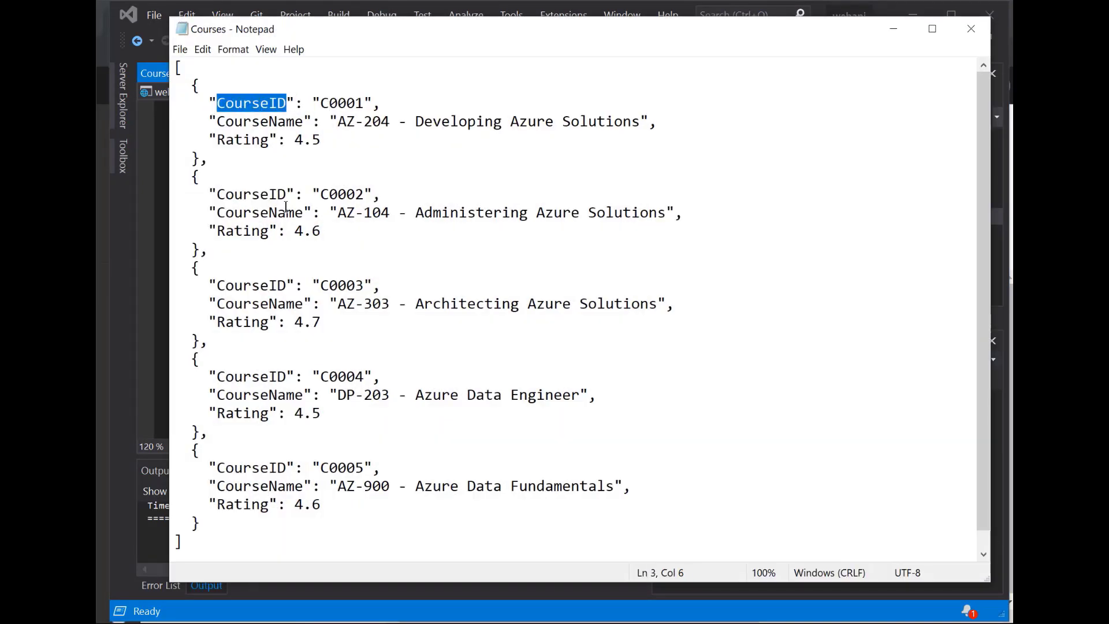
pyautogui.hotkey('alt', 'Tab')
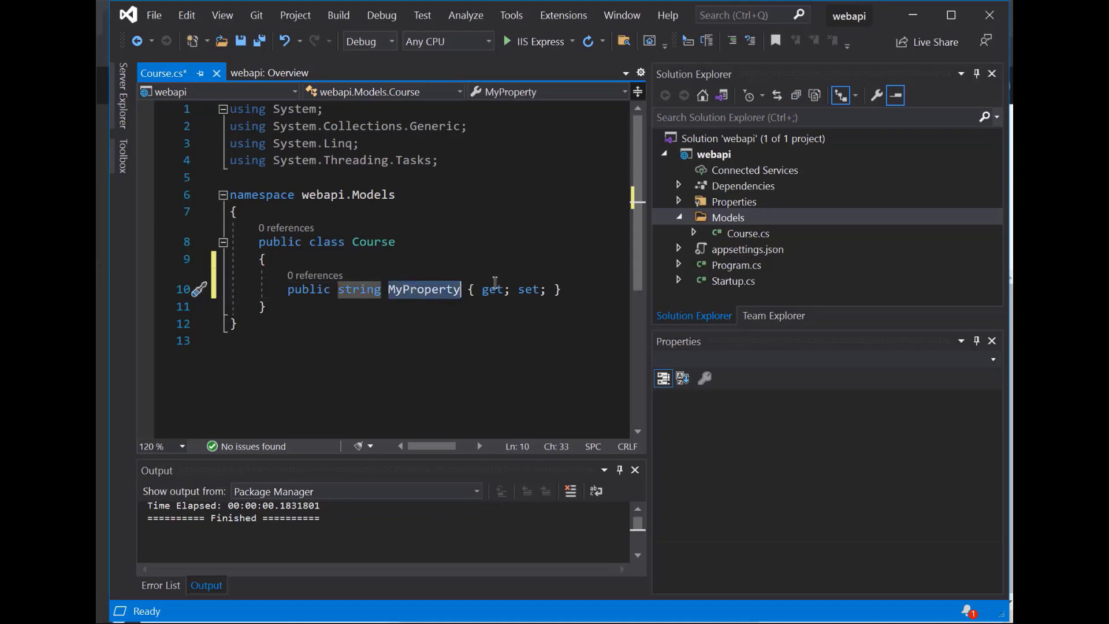
pyautogui.hotkey('ctrl', 'v')
pyautogui.press('Return')
pyautogui.press('Return')
# Step: Add a string CourseName property from the JSON and tidy the closing brace
pyautogui.write('prop')
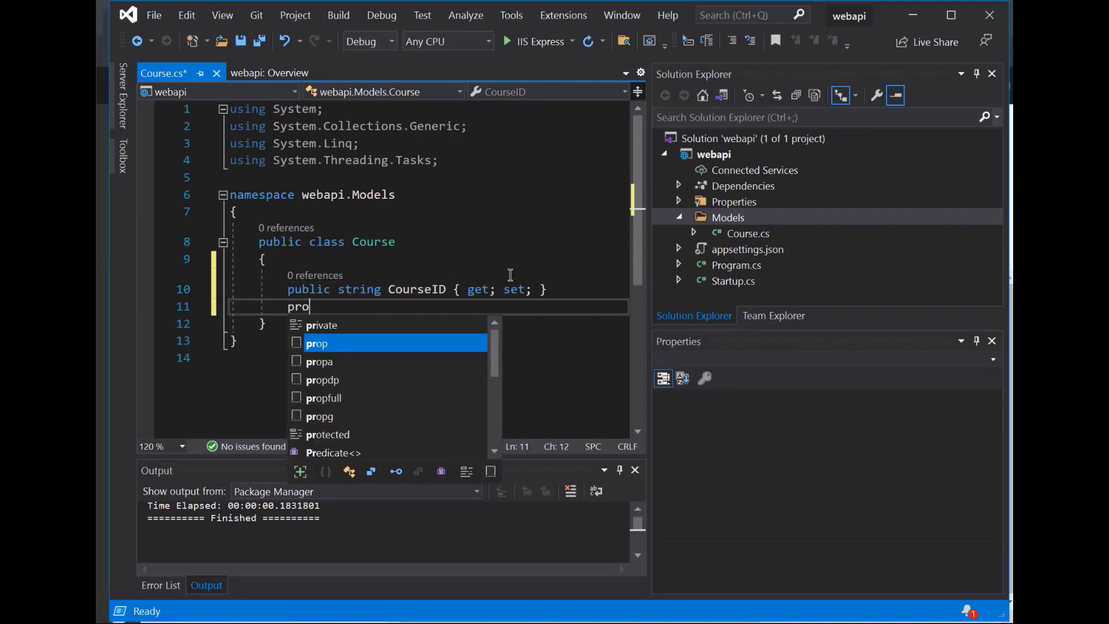
pyautogui.press('Tab')
pyautogui.press('Tab')
pyautogui.write('string')
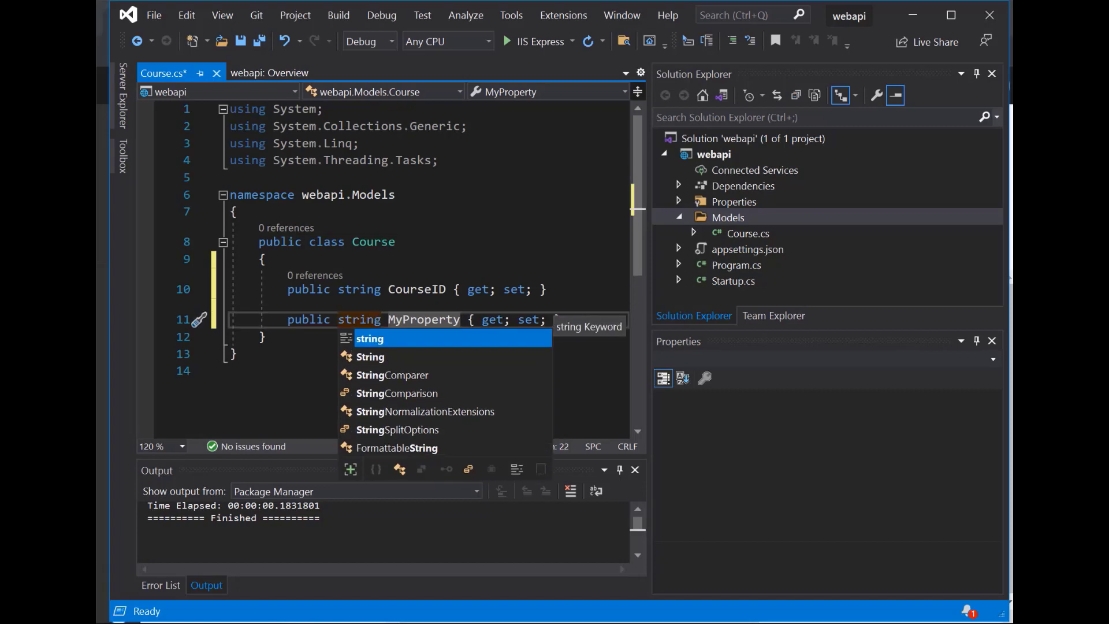
pyautogui.hotkey('alt', 'Tab')
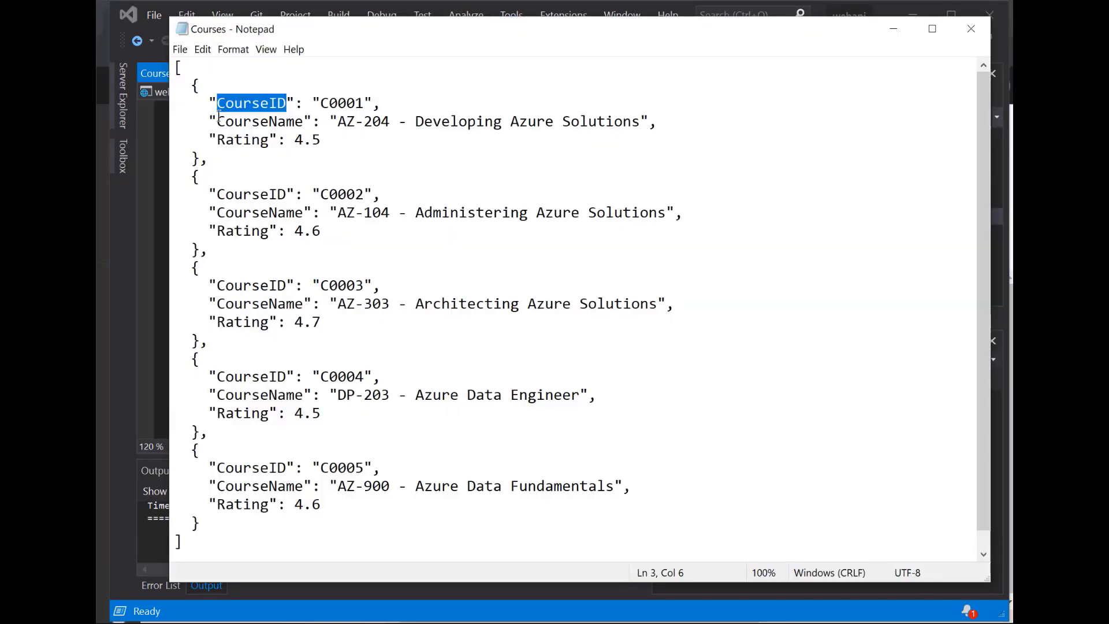
pyautogui.moveTo(218, 121); pyautogui.dragTo(307, 122)
pyautogui.hotkey('ctrl', 'c')
pyautogui.hotkey('alt', 'Tab')
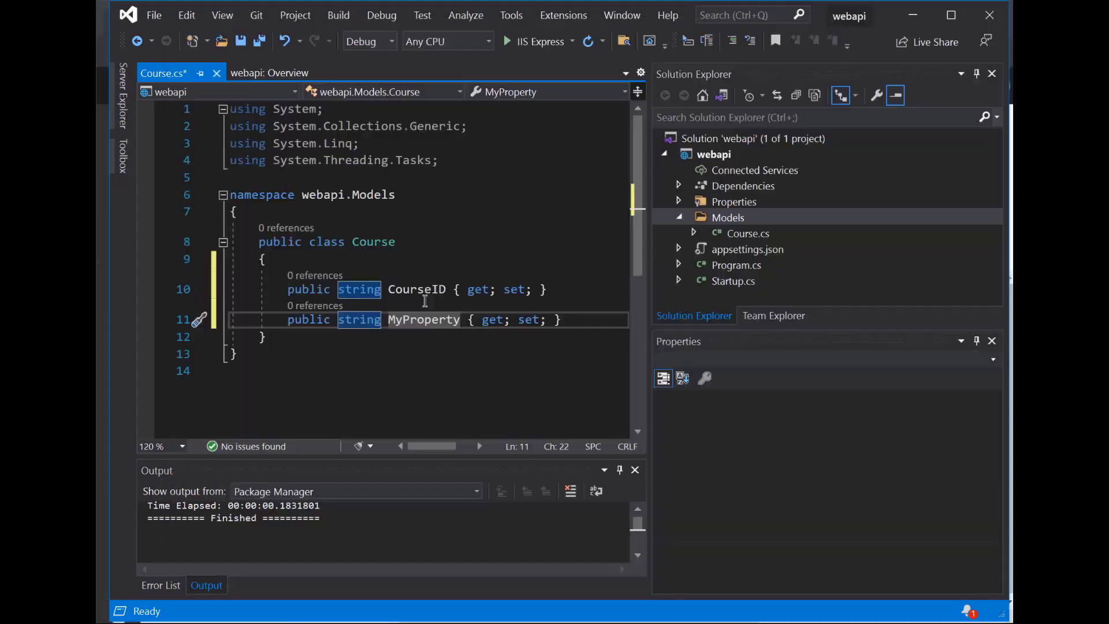
pyautogui.press('Tab')
pyautogui.hotkey('ctrl', 'v')
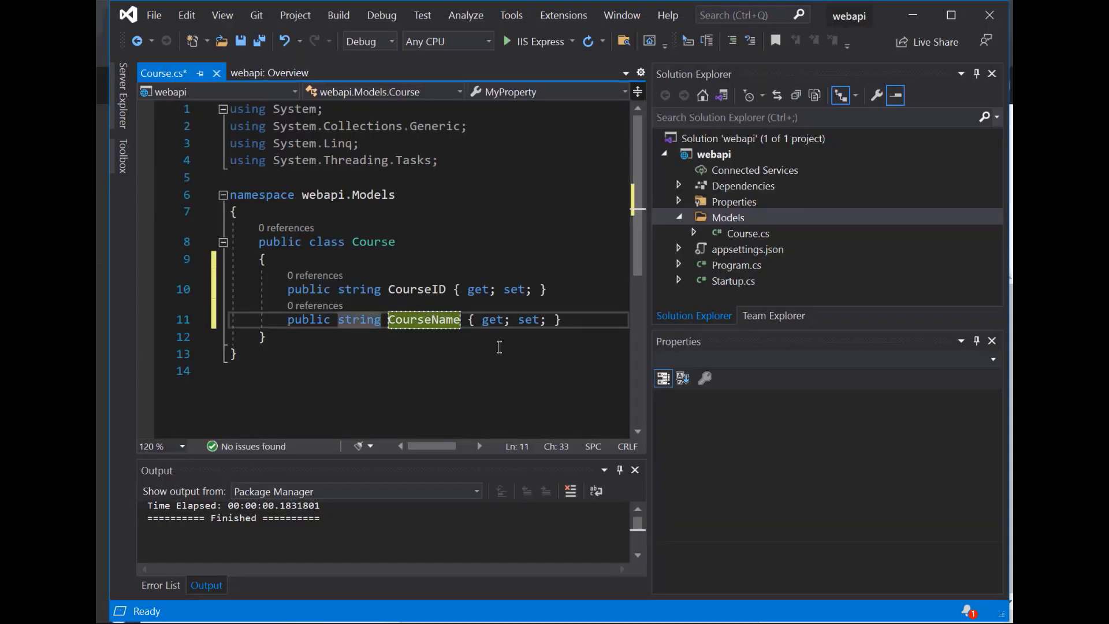
pyautogui.press('Return')
pyautogui.press('Return')
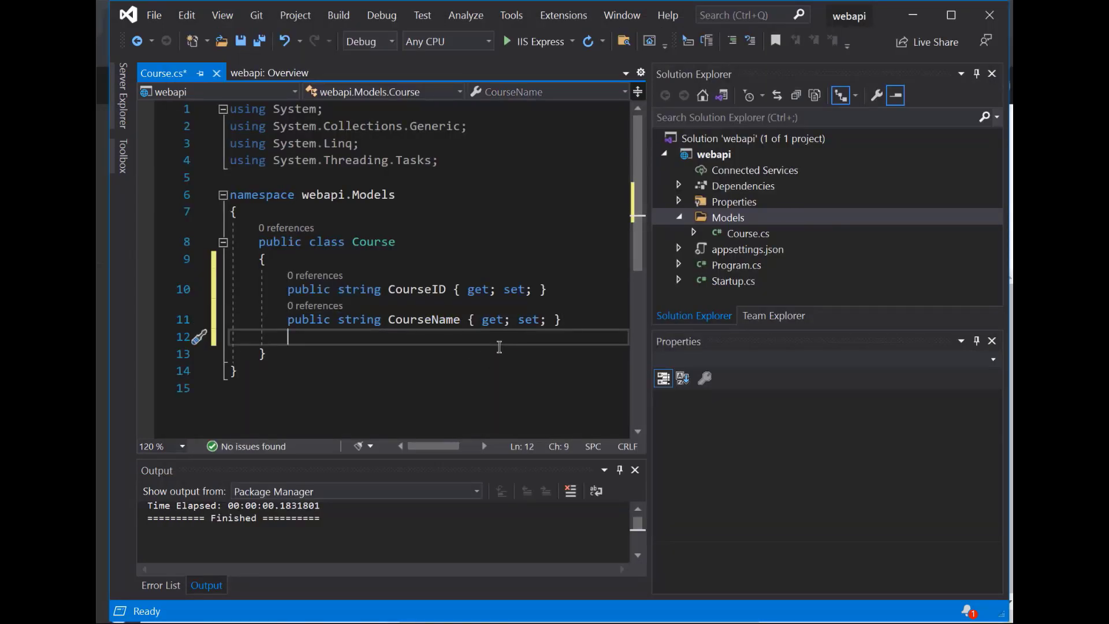
pyautogui.press('Delete')
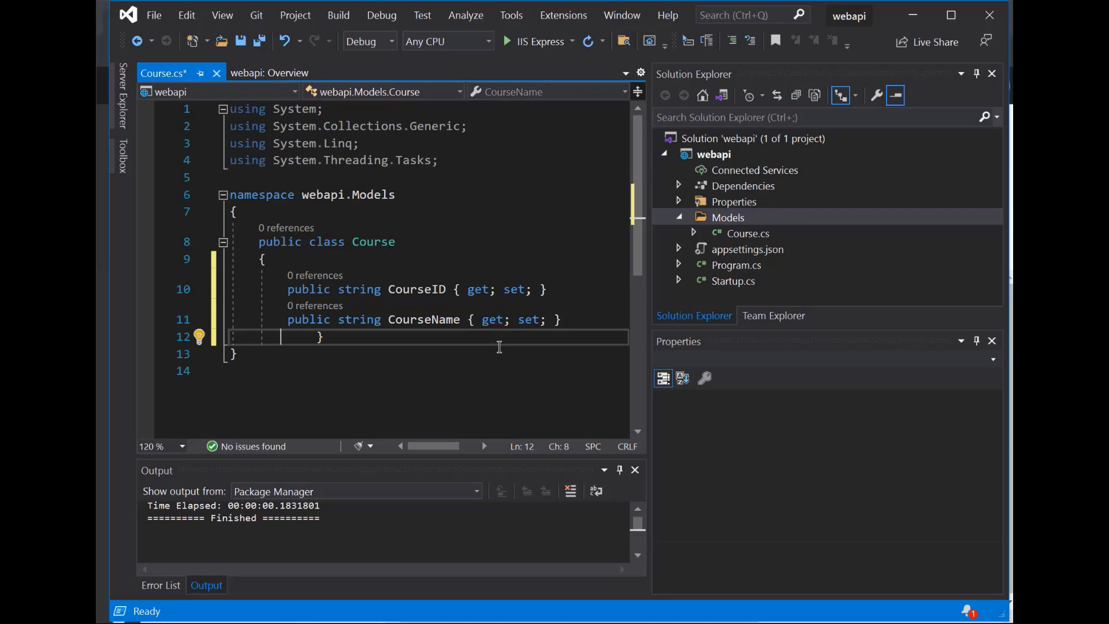
pyautogui.press('Left')
pyautogui.press('Left')
pyautogui.press('Left')
pyautogui.press('Delete')
pyautogui.press('Delete')
pyautogui.press('Delete')
pyautogui.press('Delete')
pyautogui.press('Return')
# Step: Add a float Rating property named after the JSON's Rating field
pyautogui.write('prop')
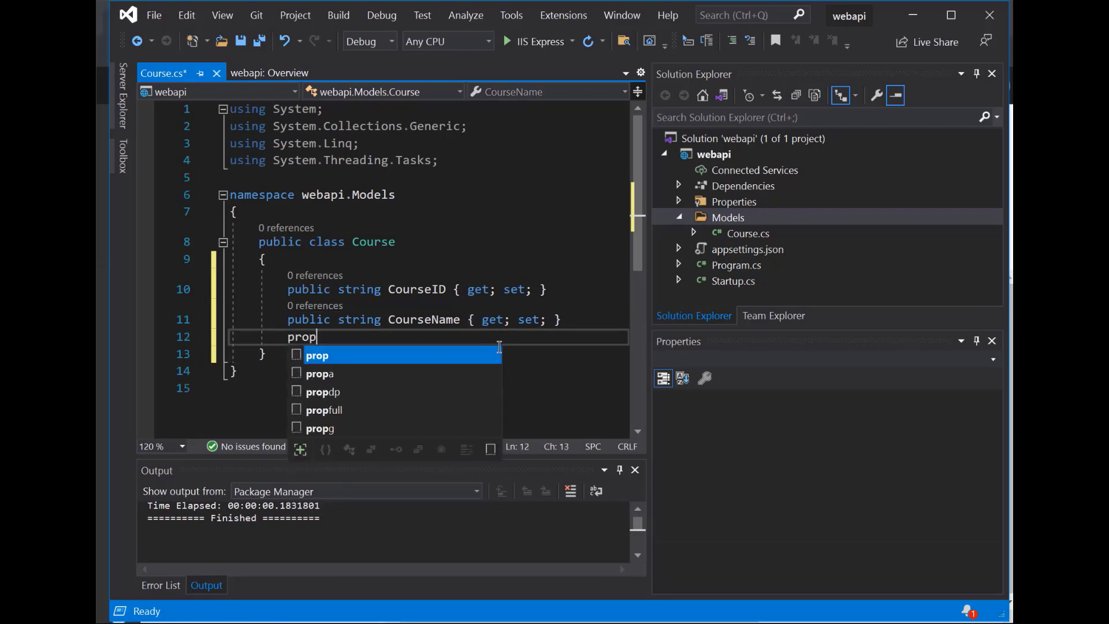
pyautogui.press('Tab')
pyautogui.press('Tab')
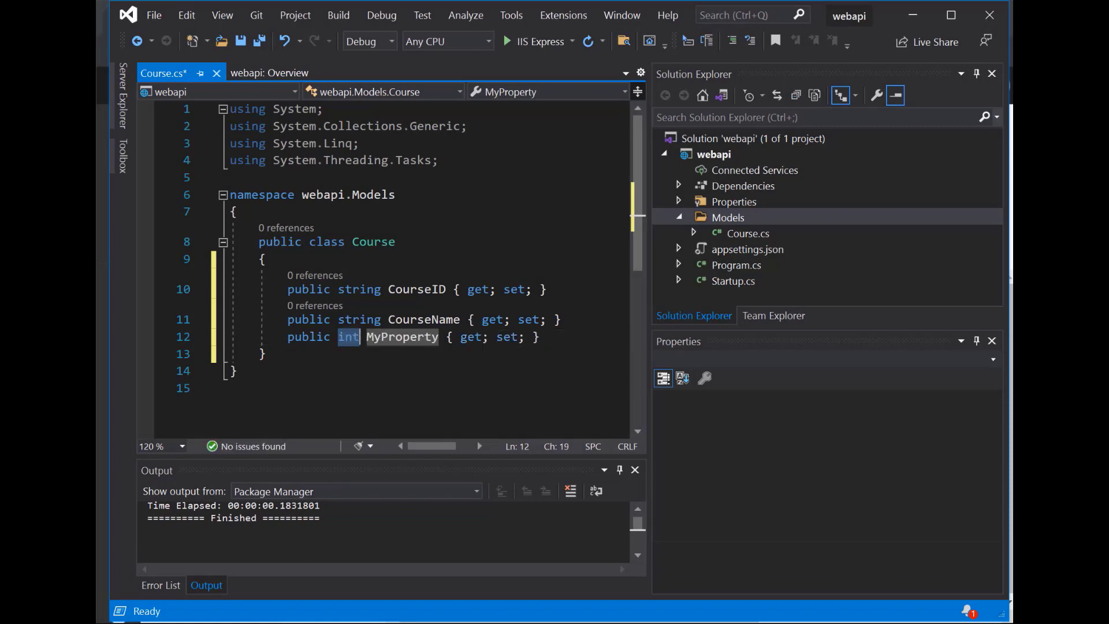
pyautogui.hotkey('alt', 'Tab')
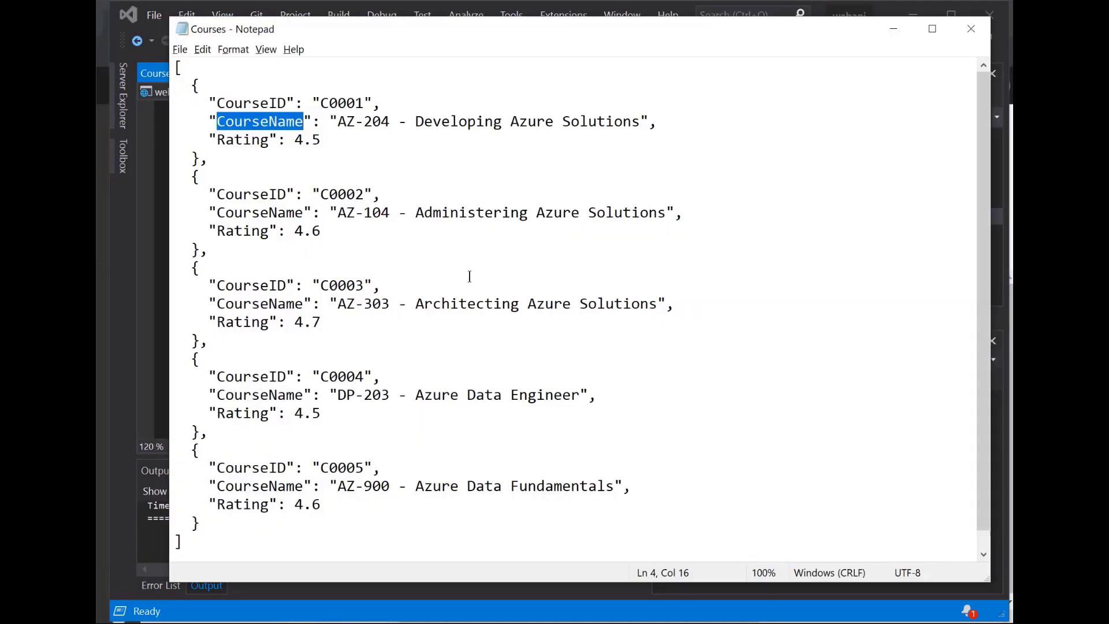
pyautogui.click(241, 139)
pyautogui.moveTo(218, 140); pyautogui.dragTo(267, 142)
pyautogui.hotkey('ctrl', 'c')
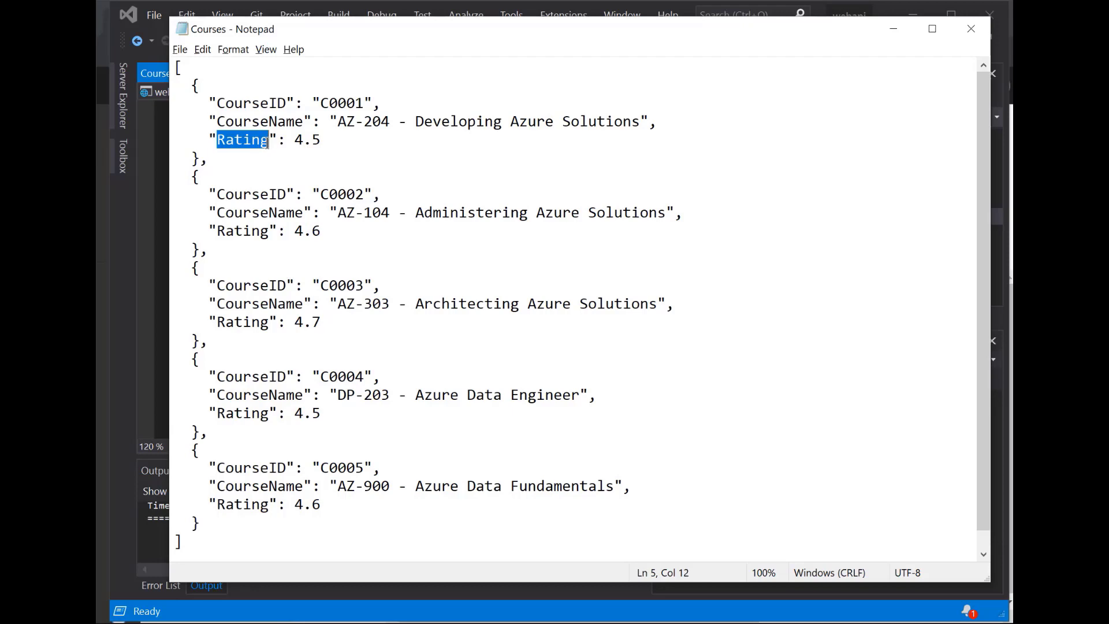
pyautogui.hotkey('alt', 'Tab')
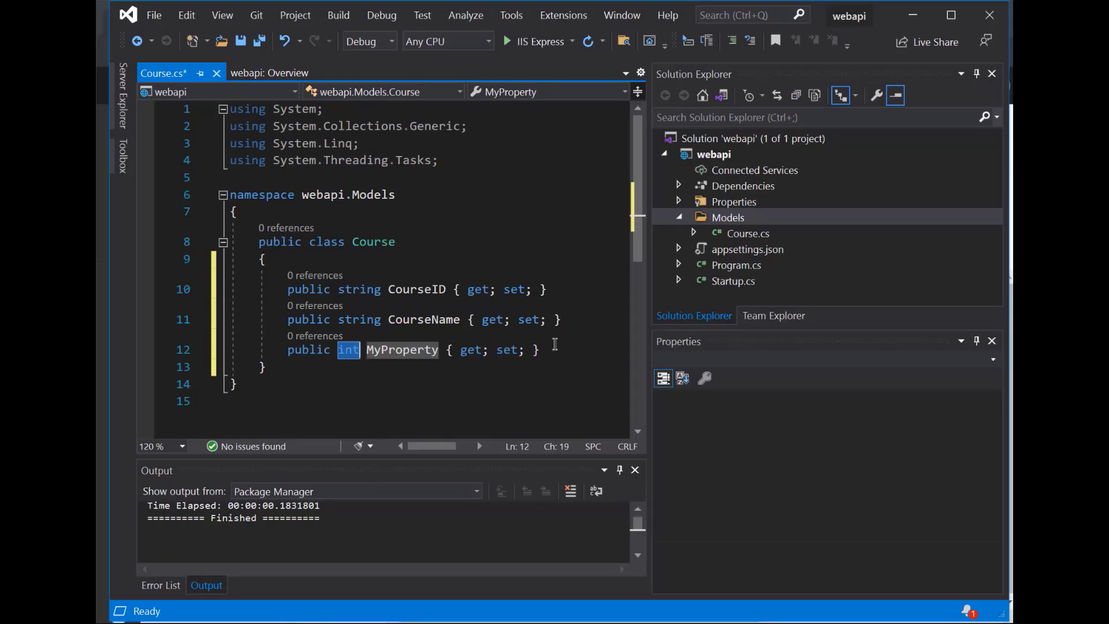
pyautogui.write('float')
pyautogui.press('Tab')
pyautogui.press('Tab')
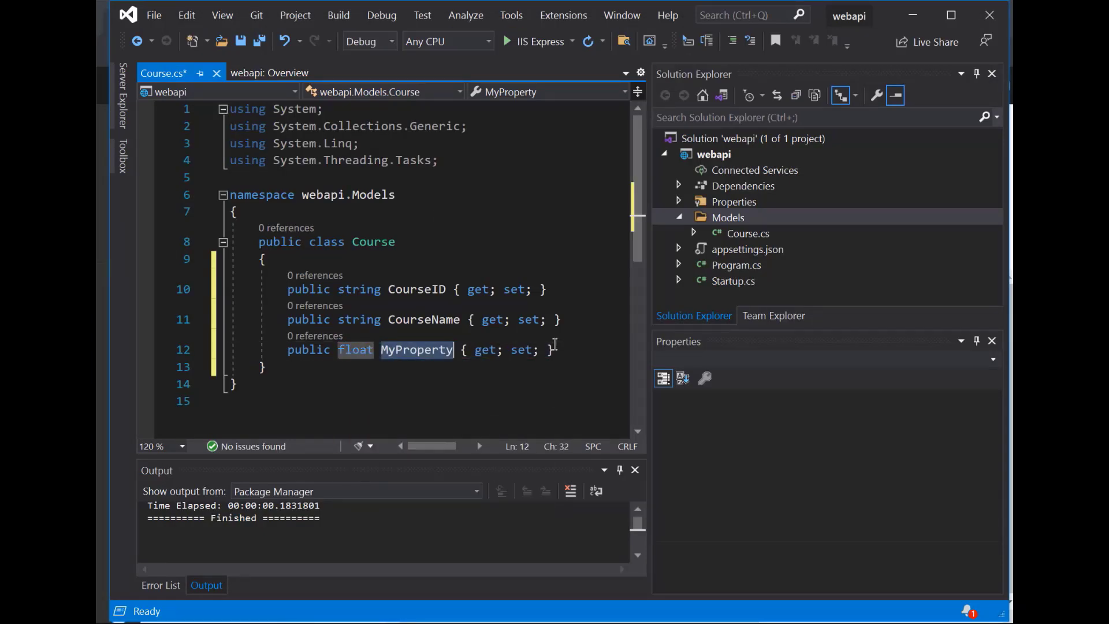
pyautogui.hotkey('ctrl', 'v')
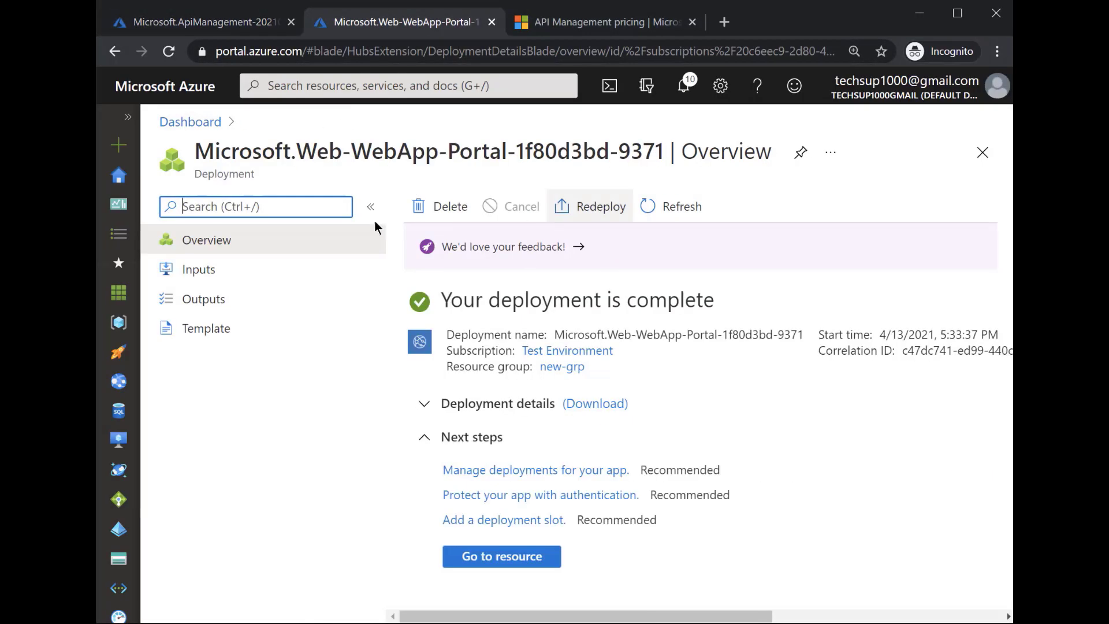
# Step: Start a new storage account from All resources in resource group new-grp
pyautogui.click(119, 293)
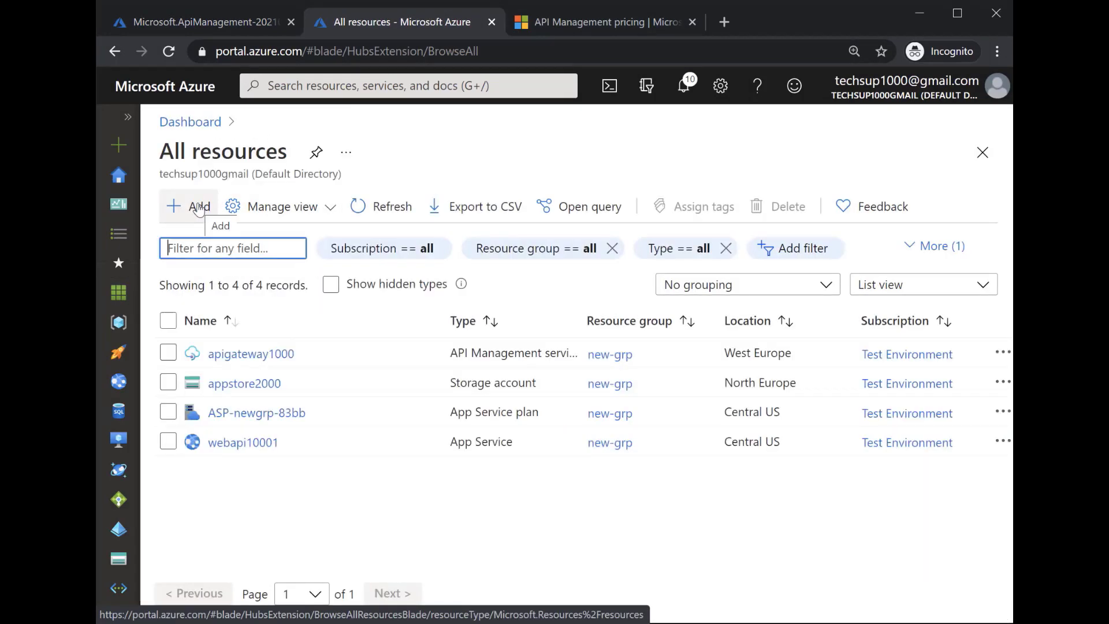
pyautogui.click(198, 207)
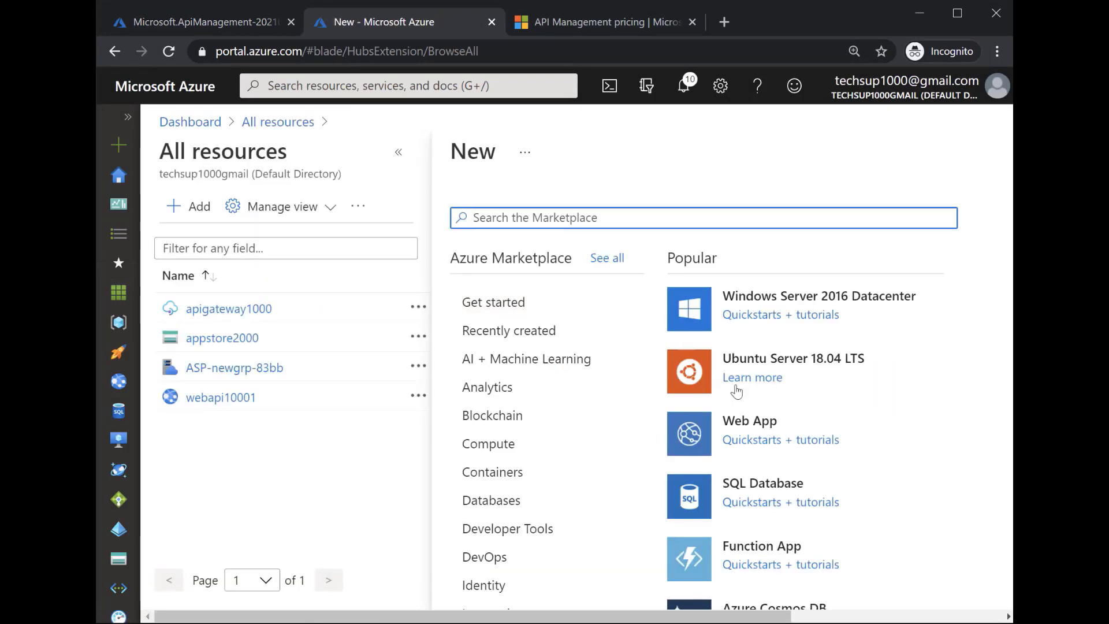
pyautogui.scroll(-5, 791, 411)
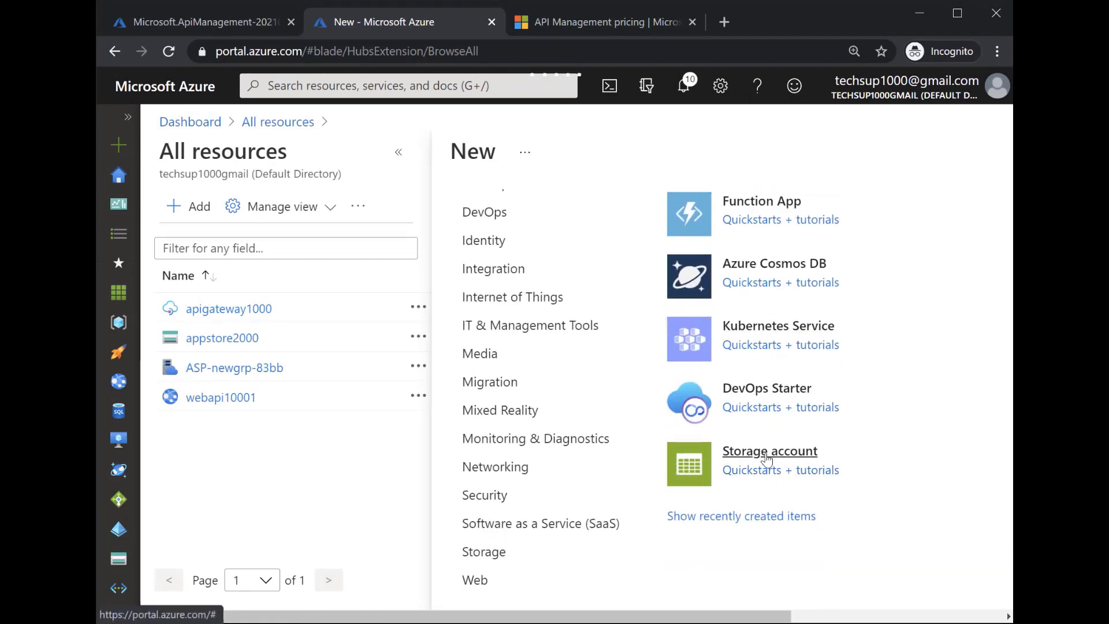
pyautogui.click(774, 453)
pyautogui.scroll(-2, 522, 391)
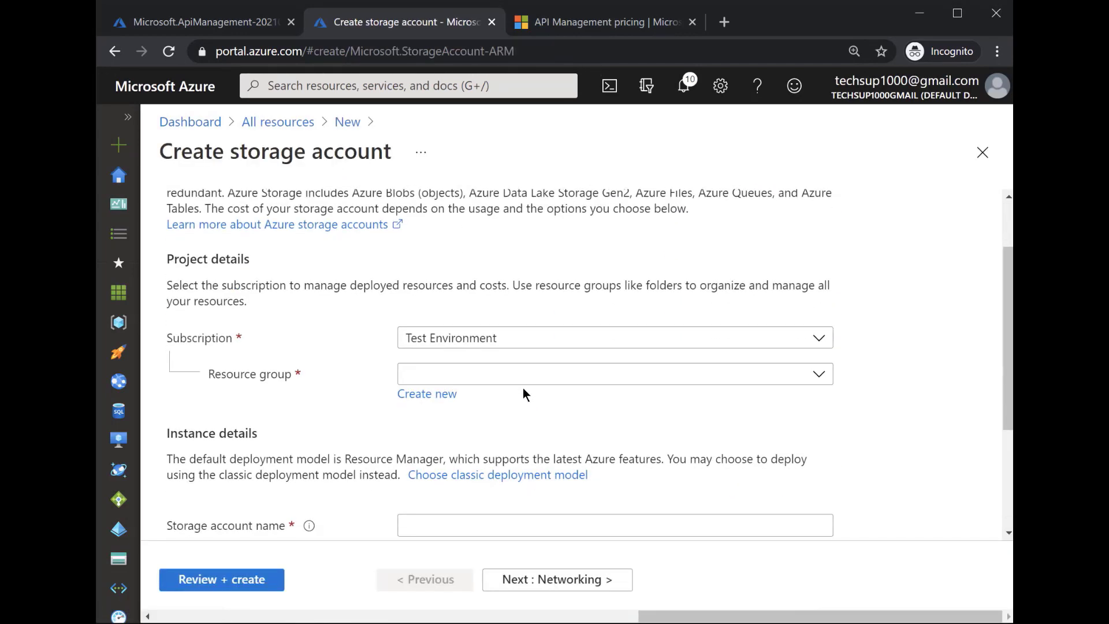
pyautogui.click(522, 381)
pyautogui.scroll(-3, 514, 317)
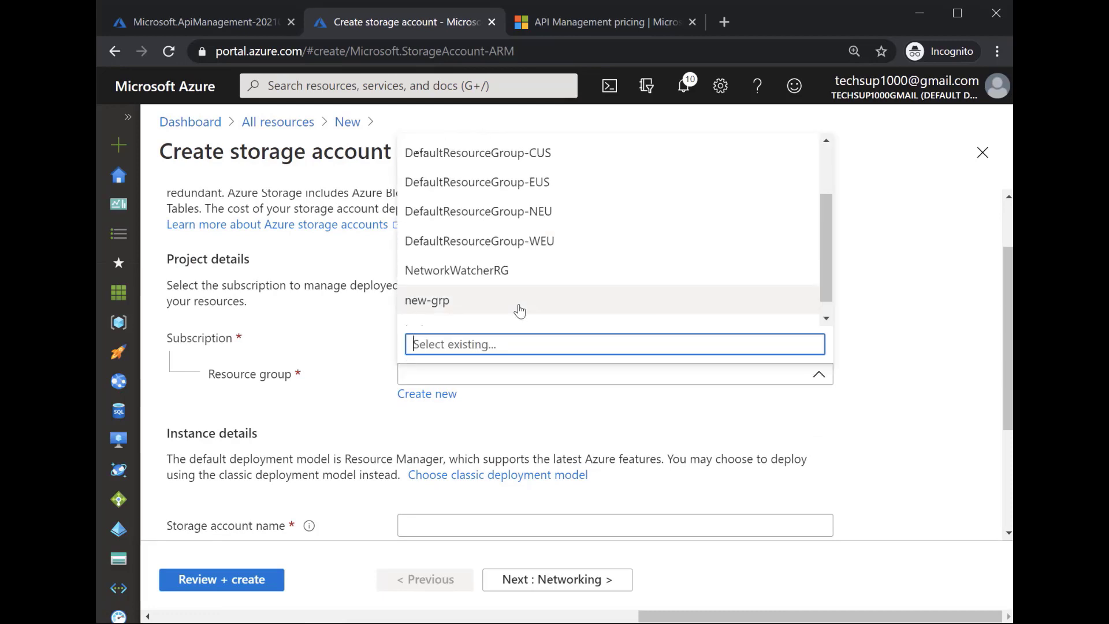
pyautogui.click(598, 312)
pyautogui.scroll(-4, 598, 314)
# Step: Name the account appstore5000, set replication to LRS, then review and create it
pyautogui.click(529, 358)
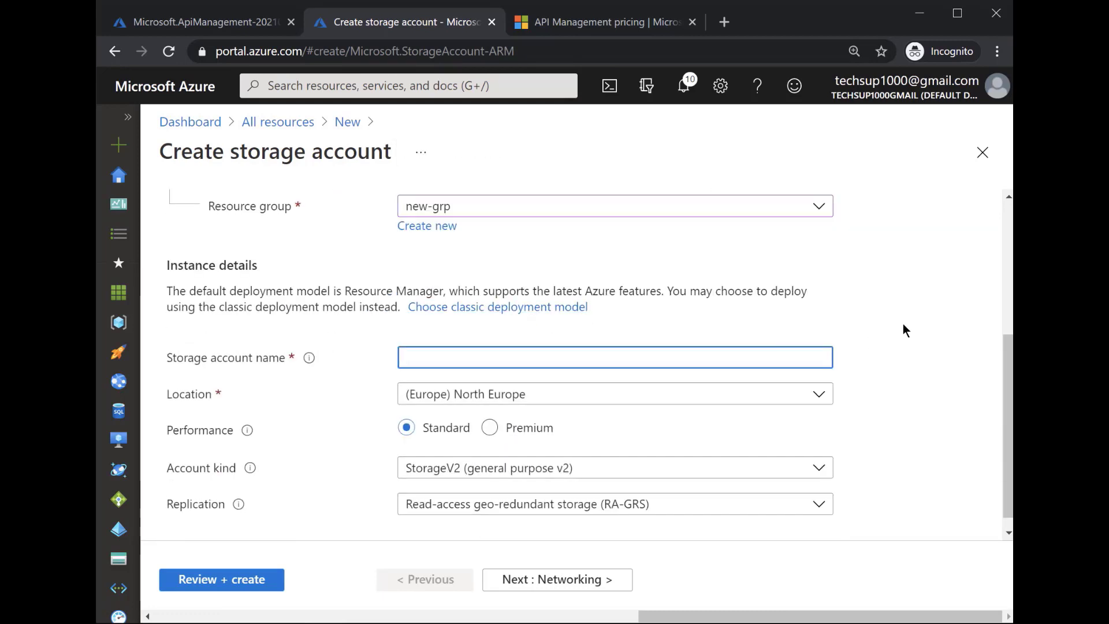
pyautogui.write('appstore5')
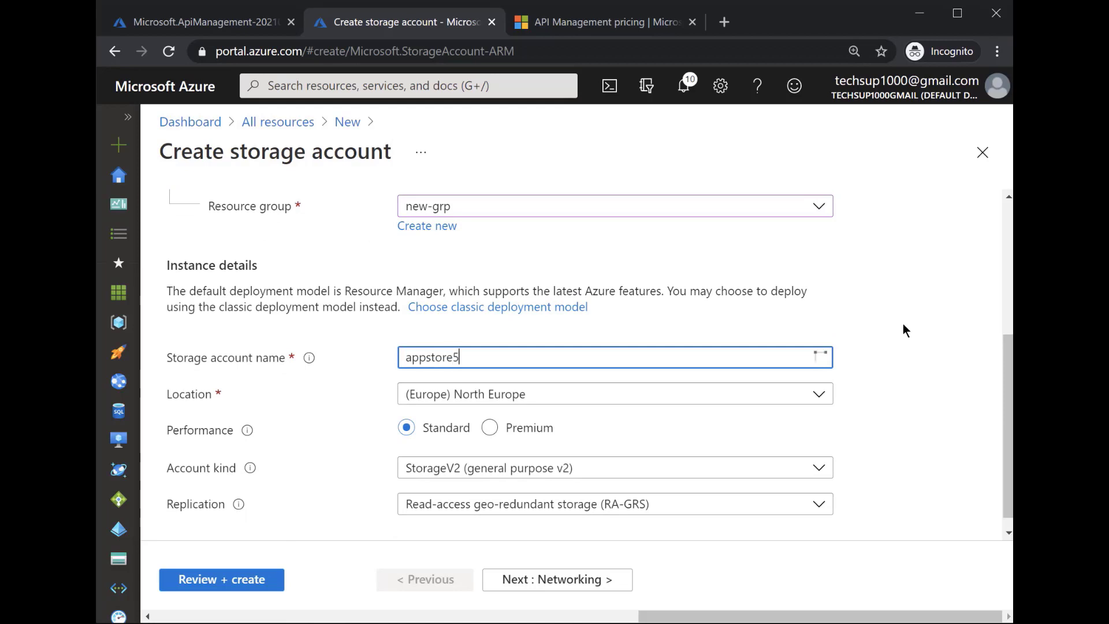
pyautogui.write('000')
pyautogui.scroll(-1, 484, 404)
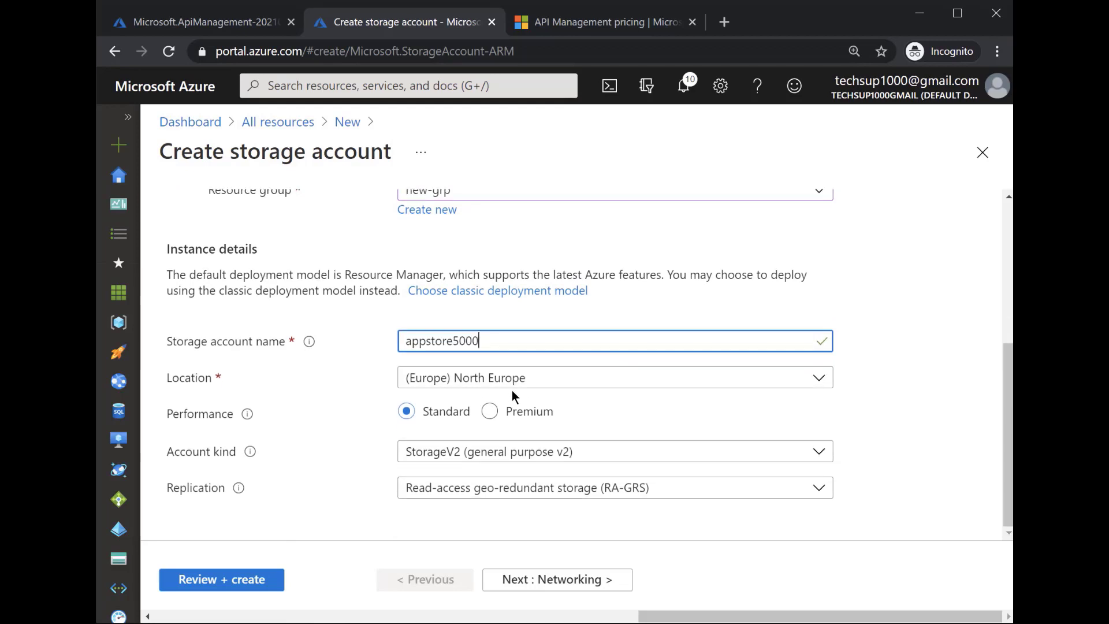
pyautogui.click(527, 491)
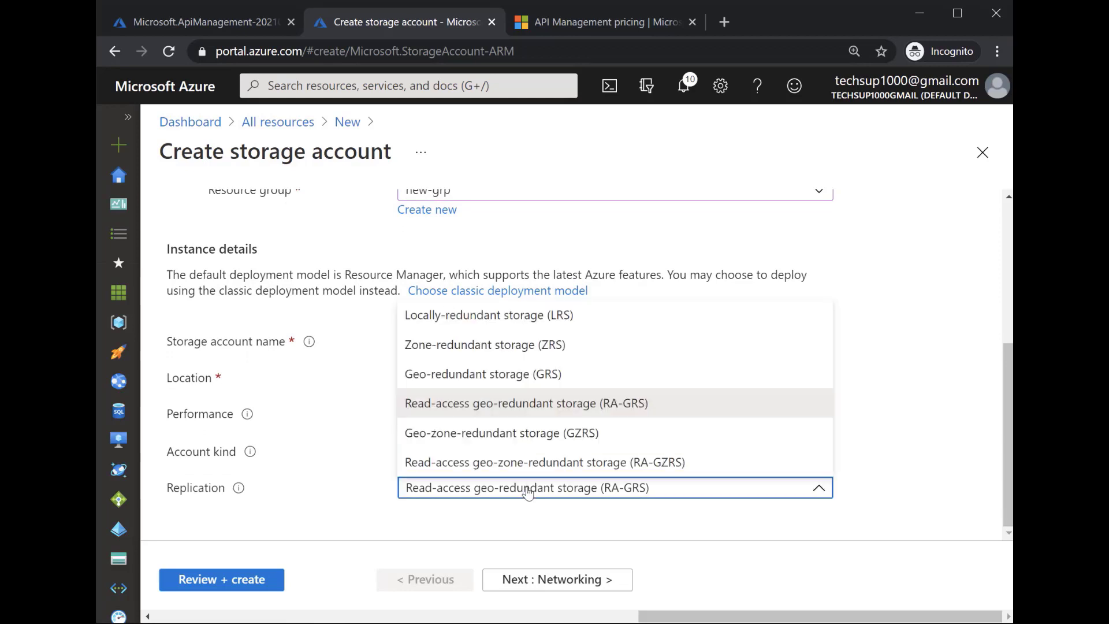
pyautogui.click(508, 315)
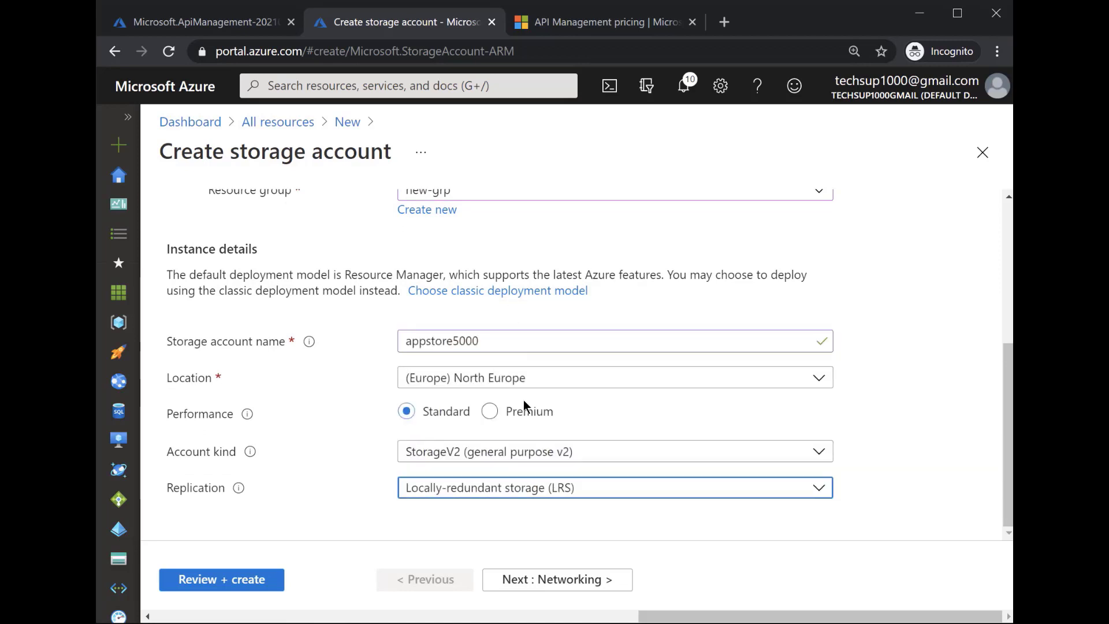
pyautogui.click(258, 585)
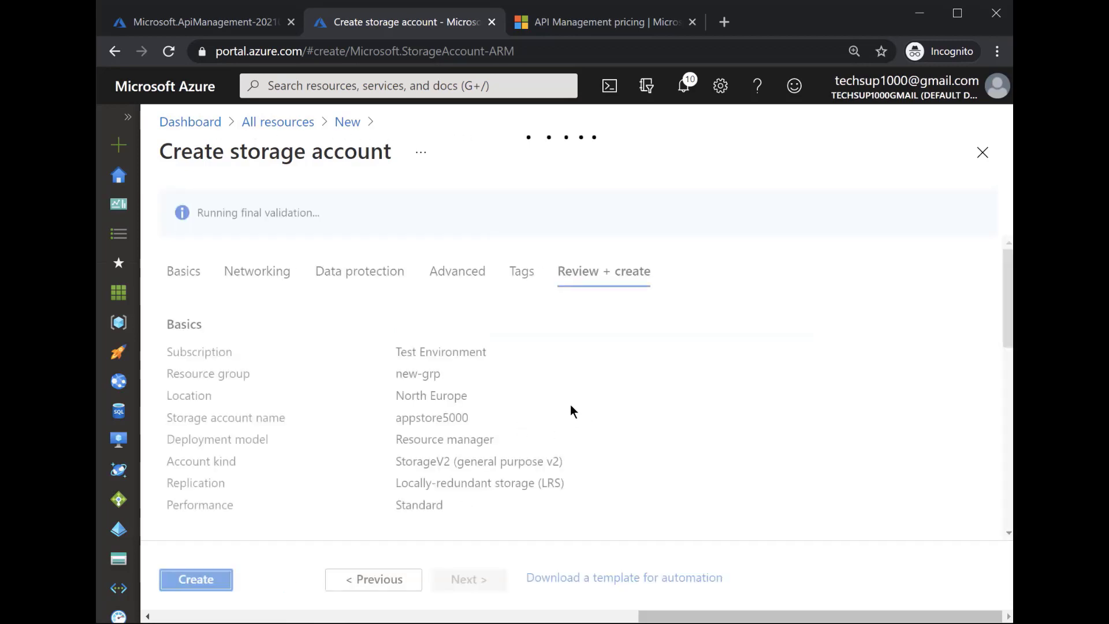
pyautogui.click(225, 577)
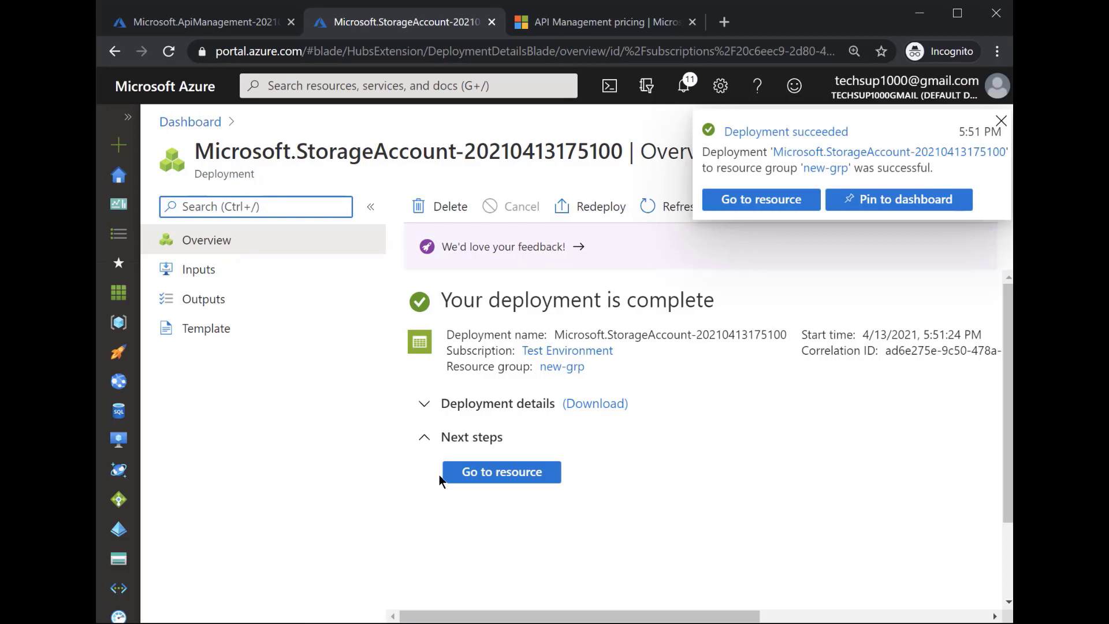
# Step: Create a container named data in the new storage account
pyautogui.click(504, 473)
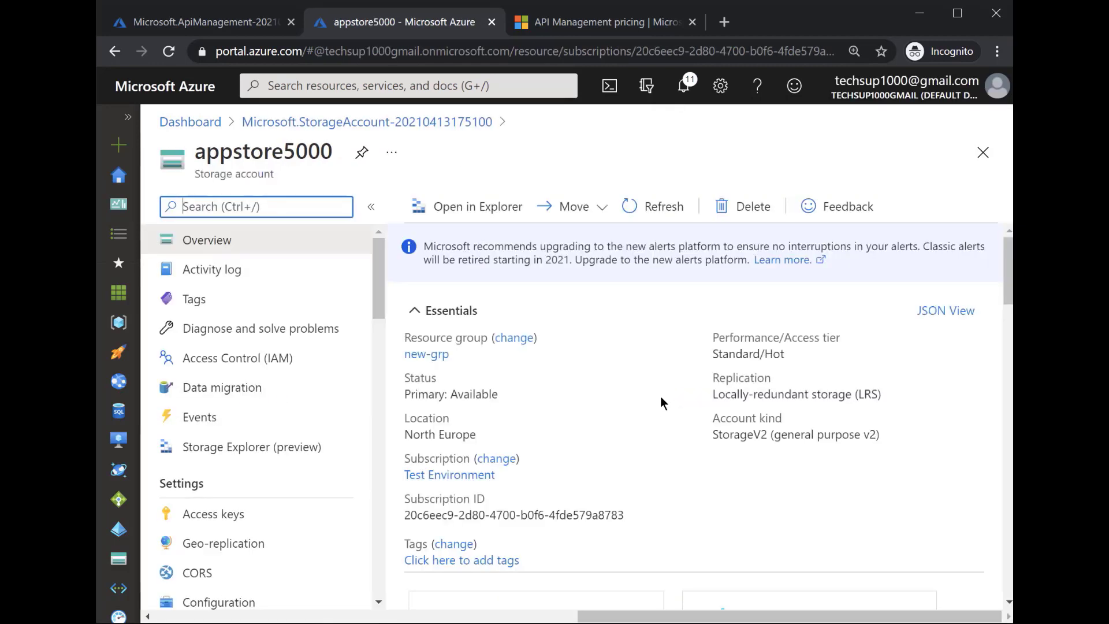
pyautogui.scroll(-5, 660, 396)
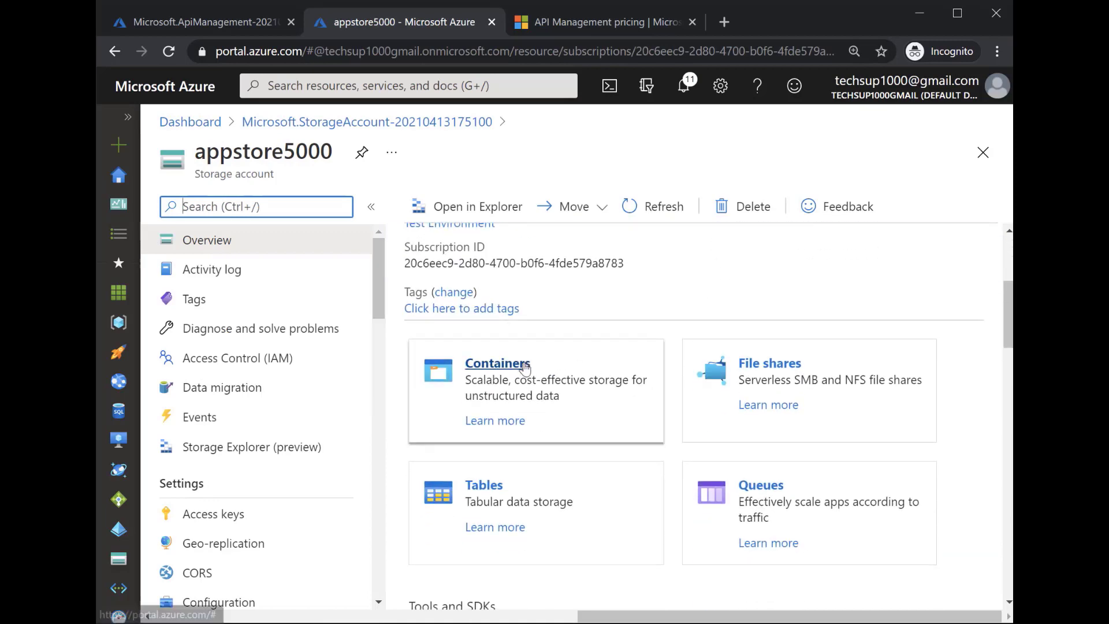
pyautogui.click(526, 365)
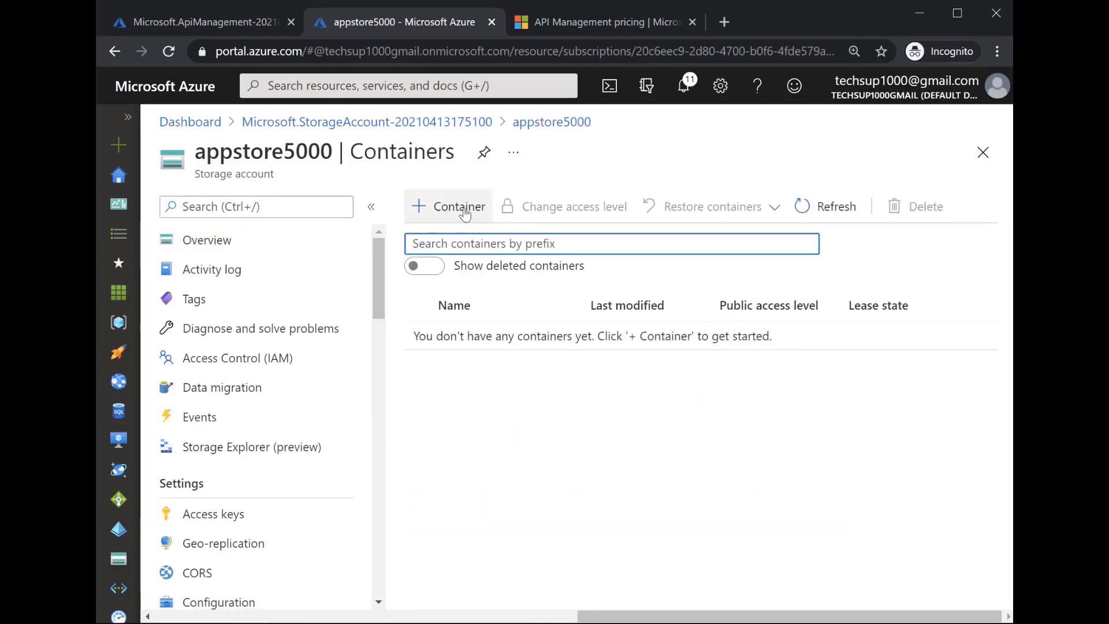
pyautogui.click(446, 206)
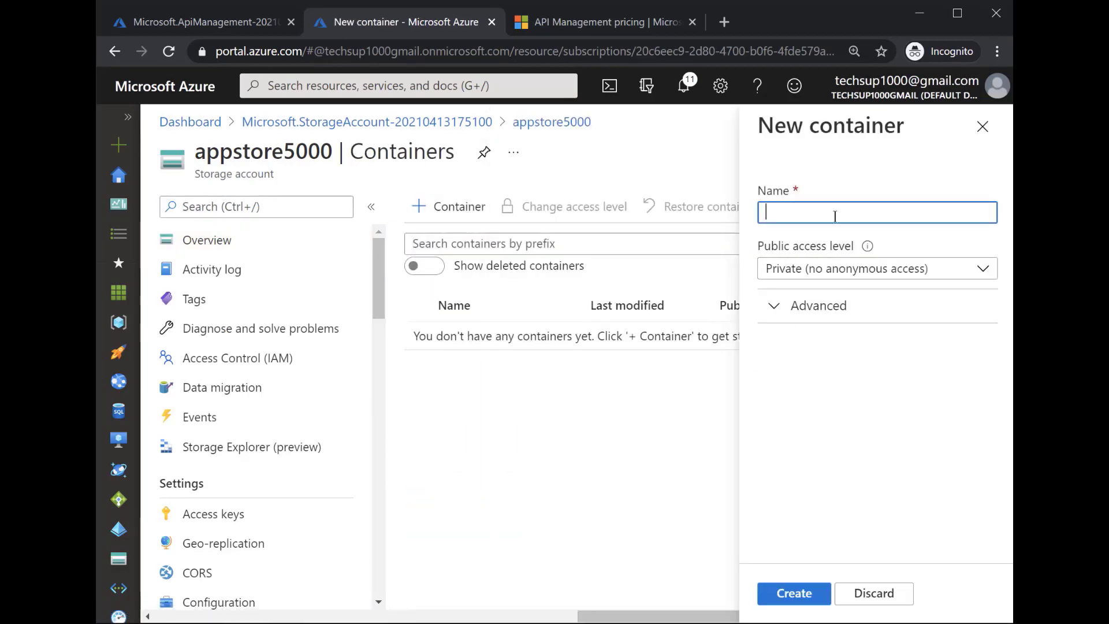
pyautogui.write('data')
pyautogui.click(818, 598)
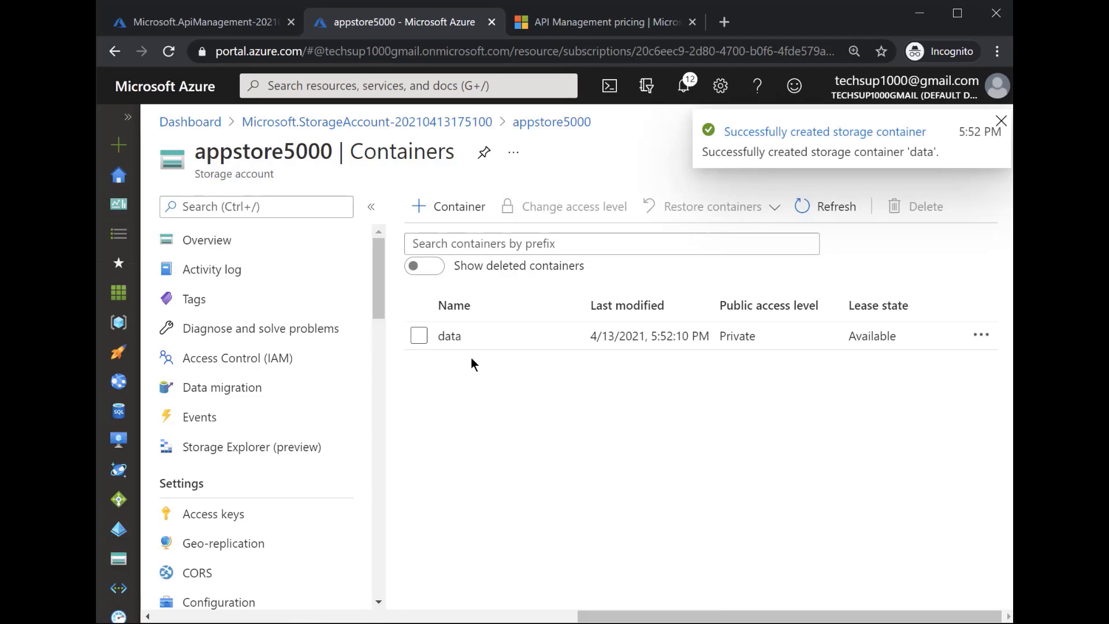
# Step: Upload the Courses.json file into the data container
pyautogui.click(450, 337)
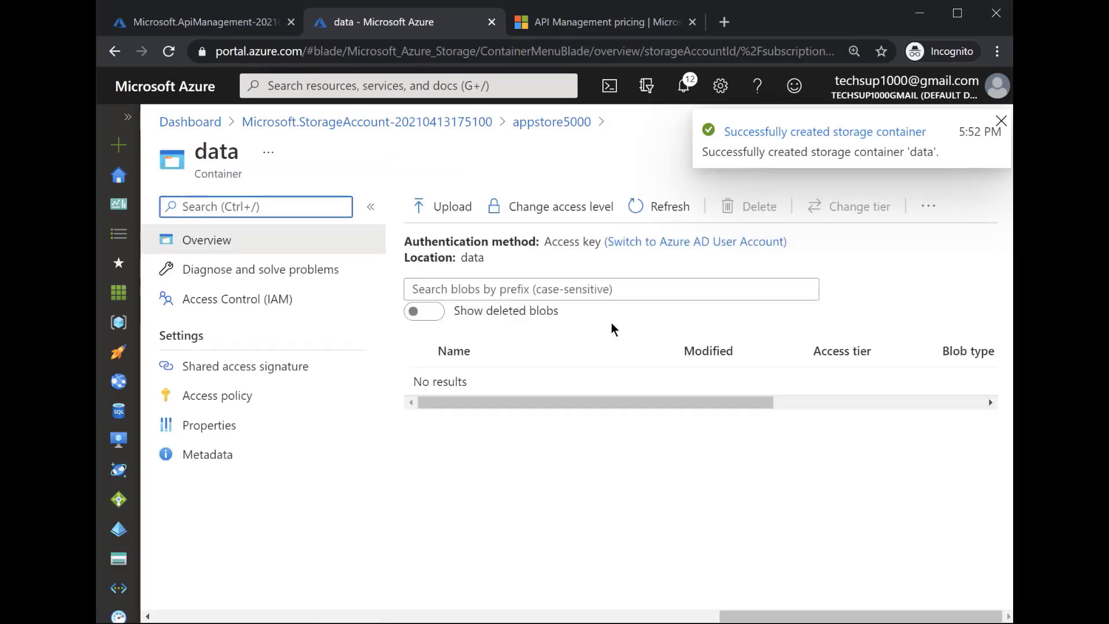
pyautogui.click(449, 207)
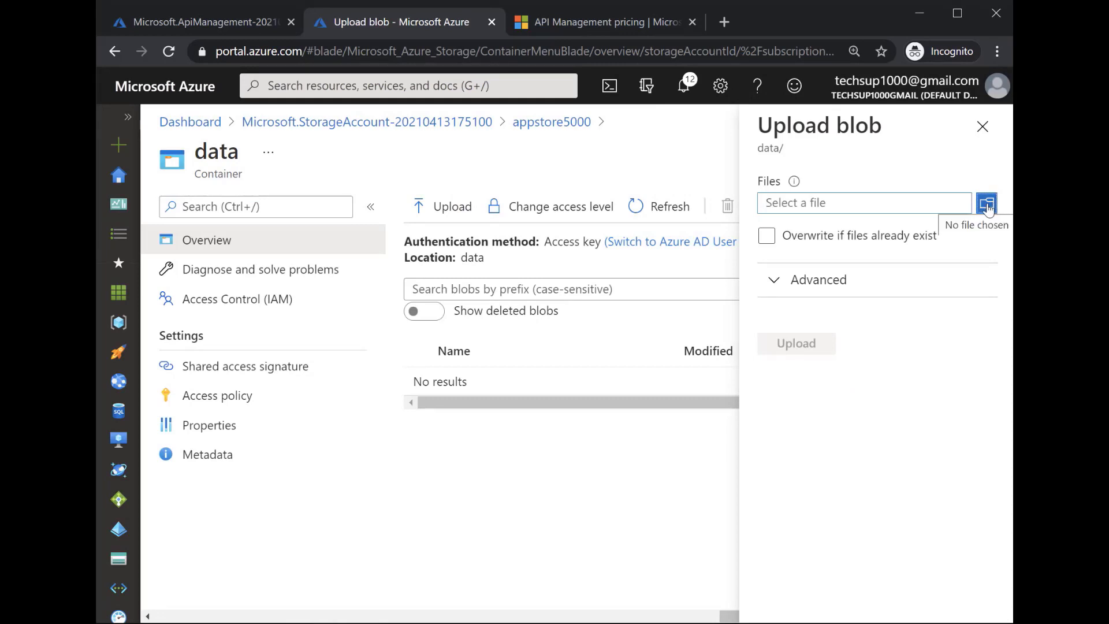
pyautogui.click(987, 203)
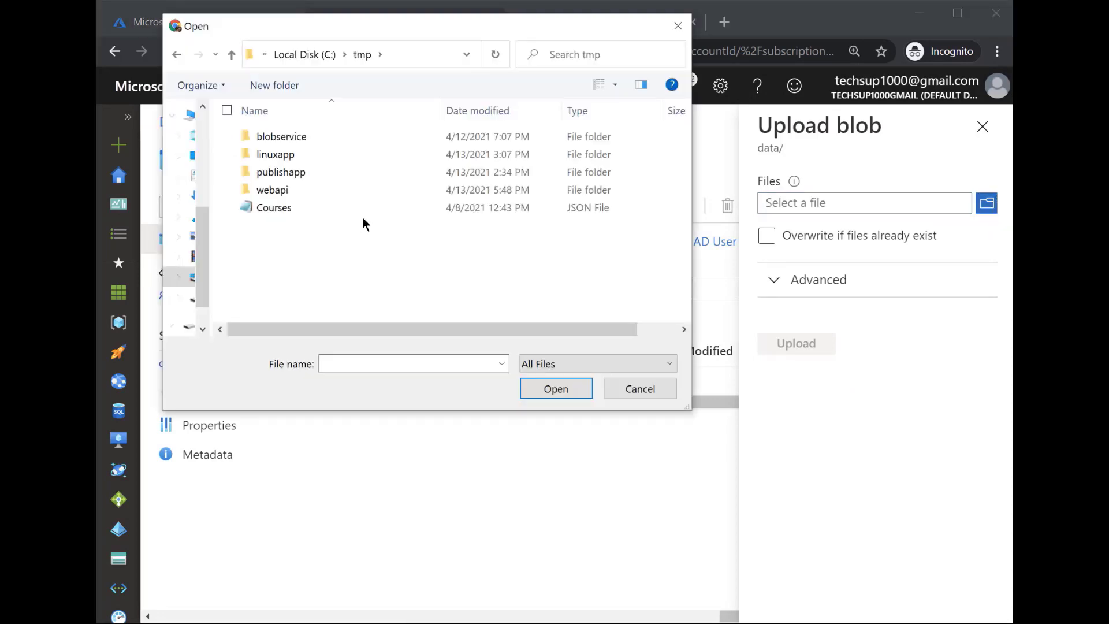
pyautogui.click(298, 208)
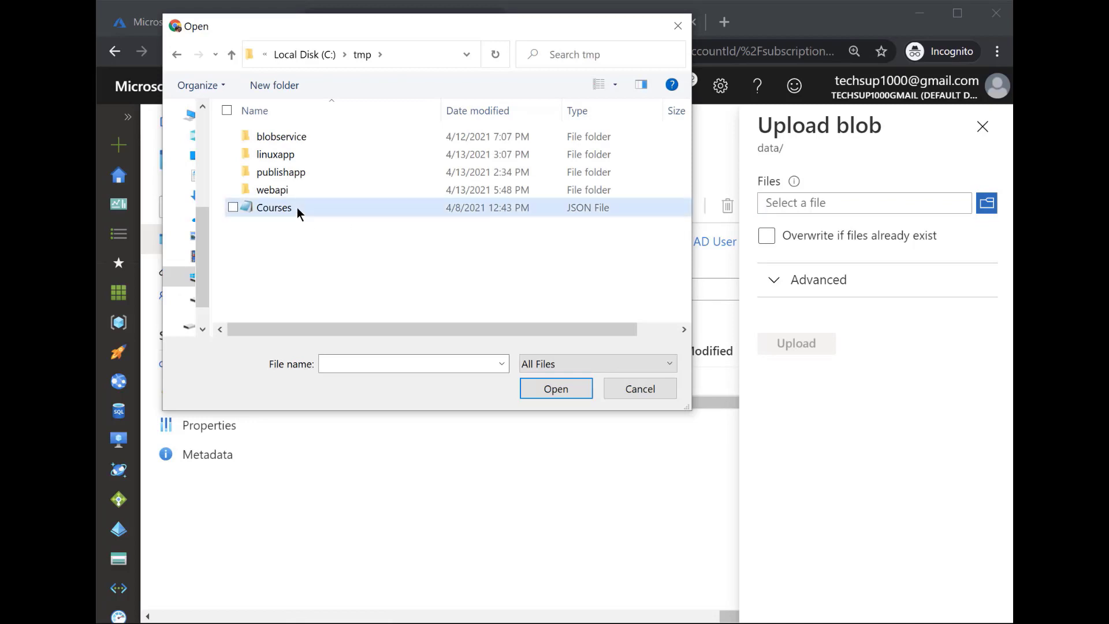
pyautogui.click(551, 389)
pyautogui.click(781, 345)
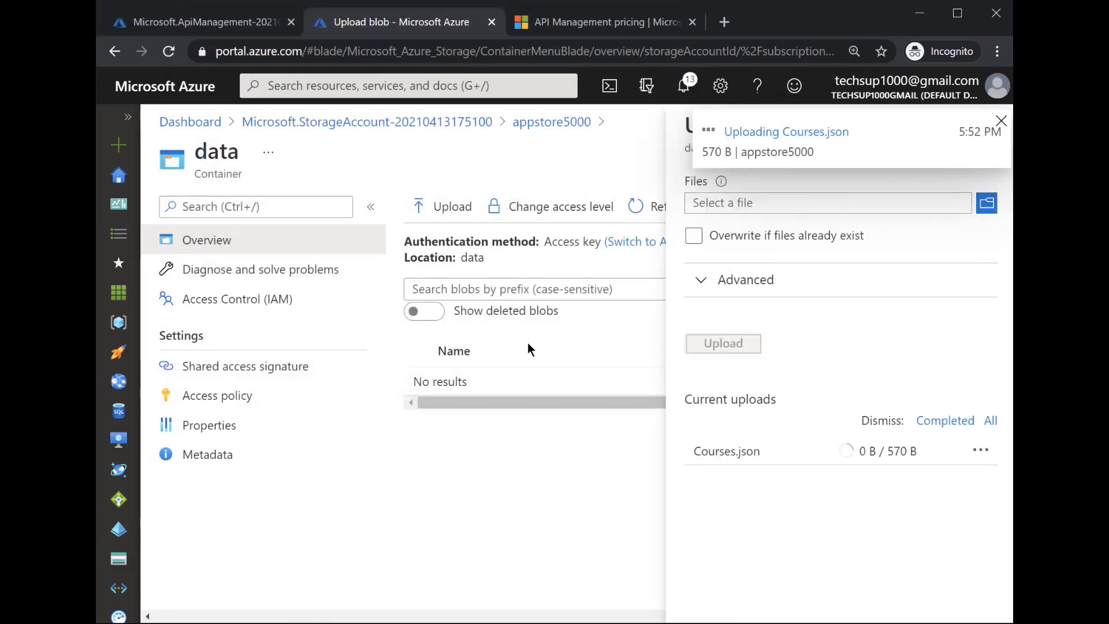
pyautogui.click(998, 134)
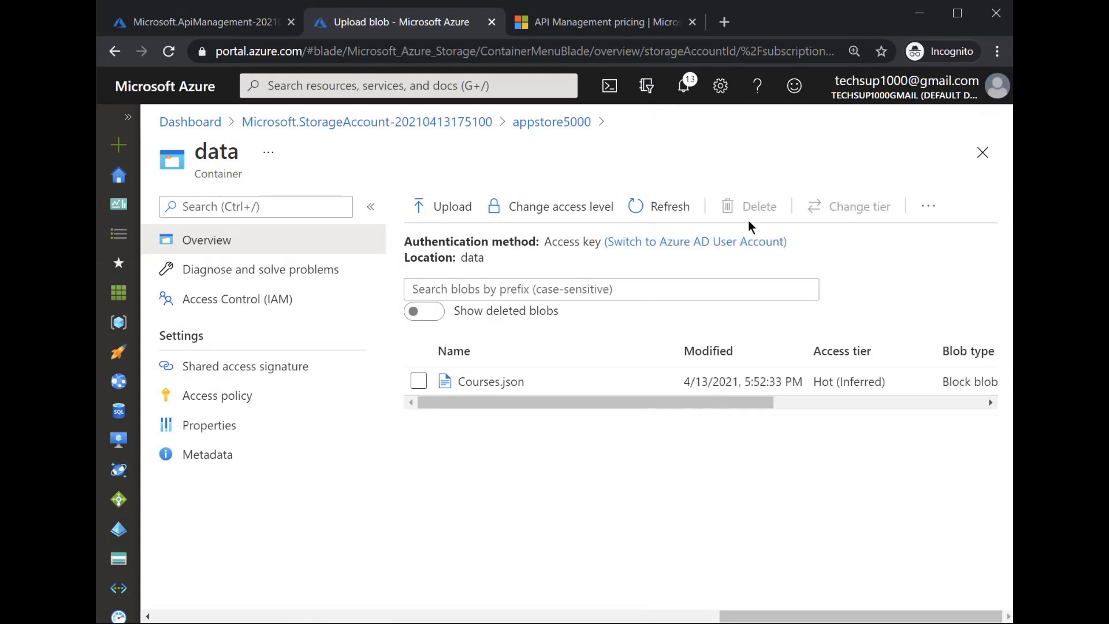
# Step: Open the Courses.json blob and view its JSON contents
pyautogui.click(466, 382)
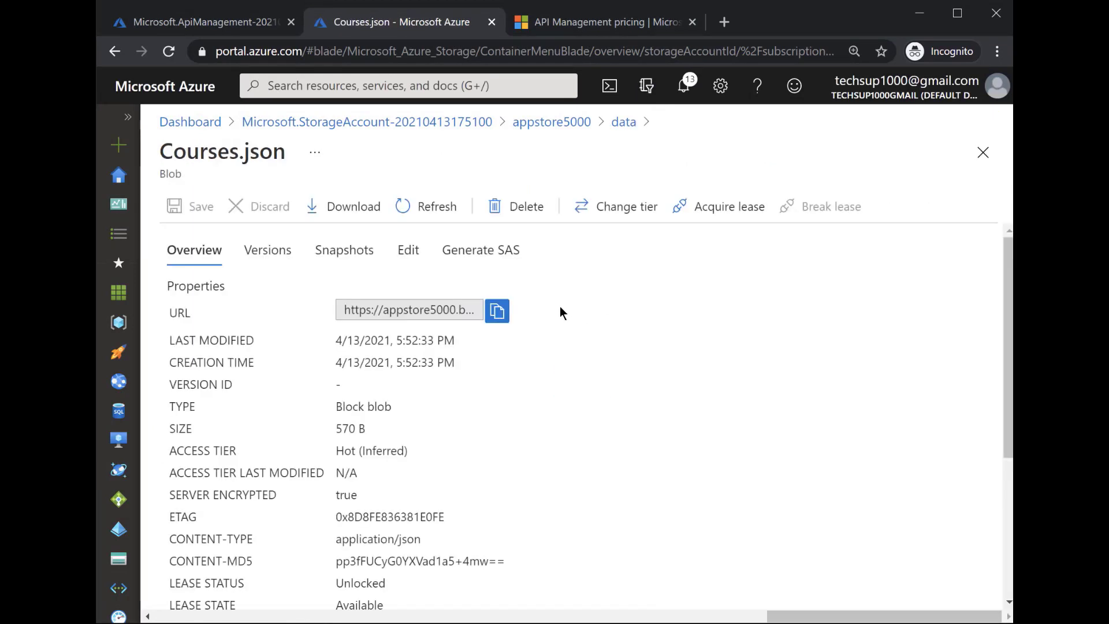
pyautogui.click(409, 250)
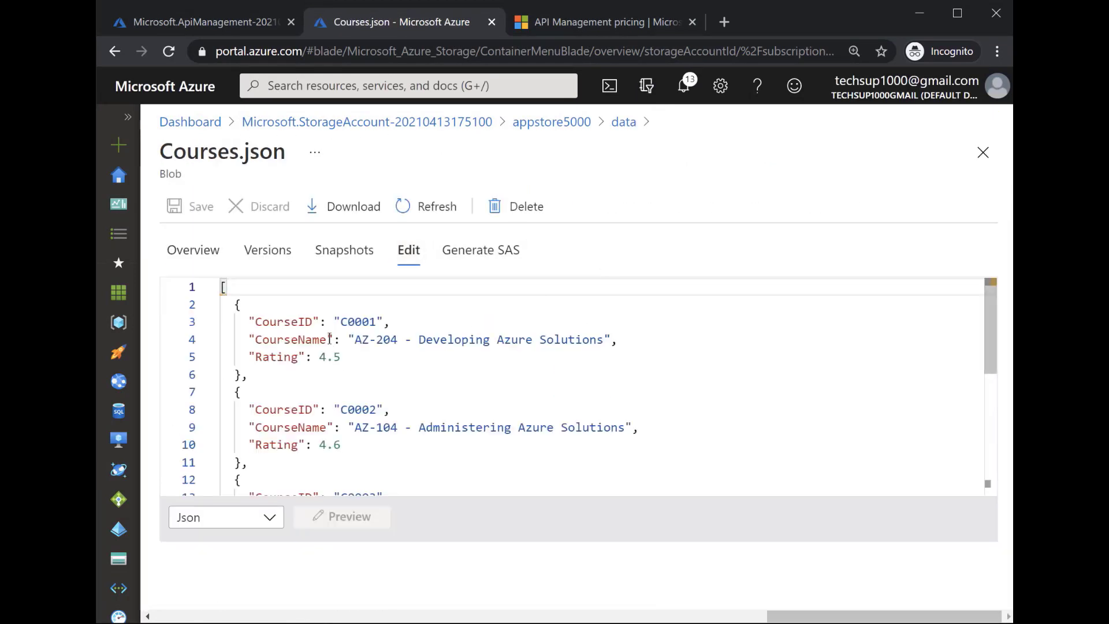
pyautogui.scroll(-5, 330, 339)
pyautogui.scroll(5, 365, 363)
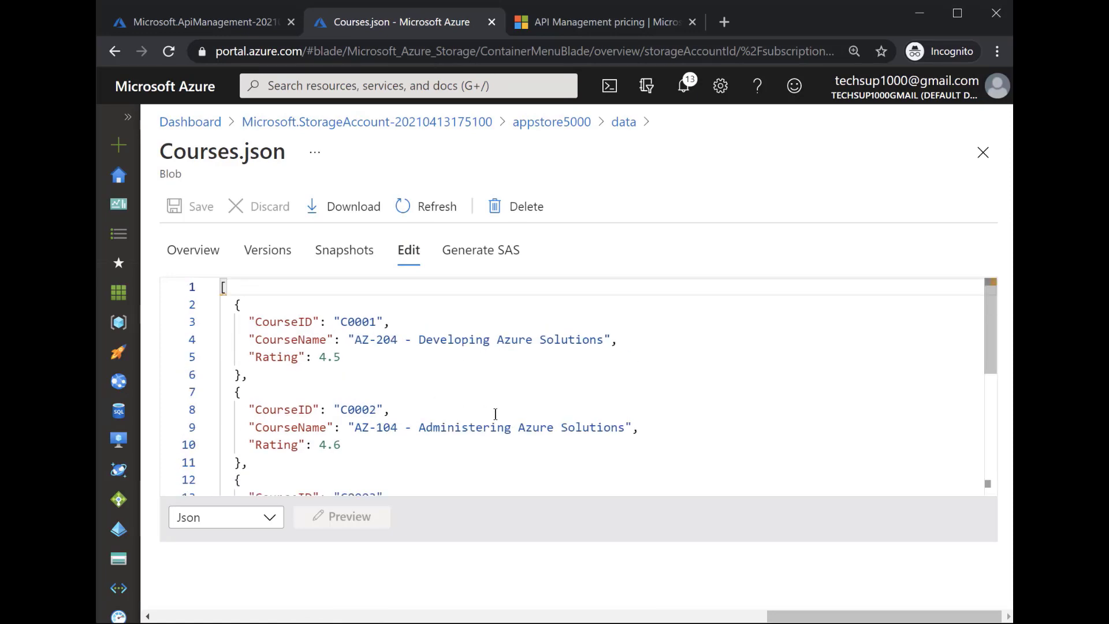
# Step: Add a folder named Services under the webapi project in Solution Explorer
pyautogui.hotkey('alt', 'Tab')
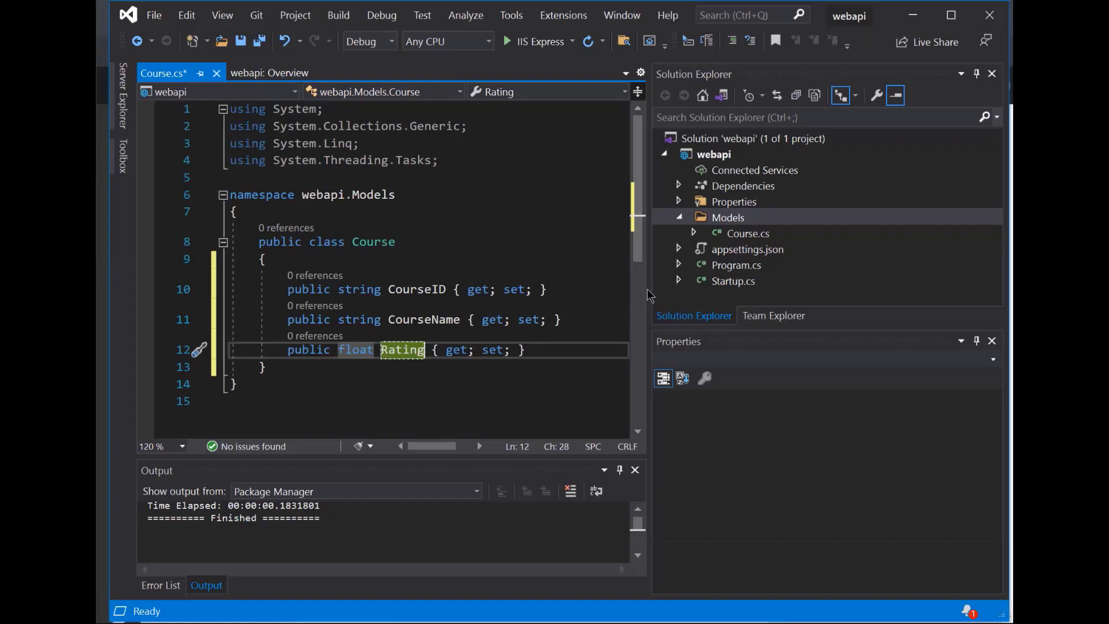
pyautogui.click(716, 154)
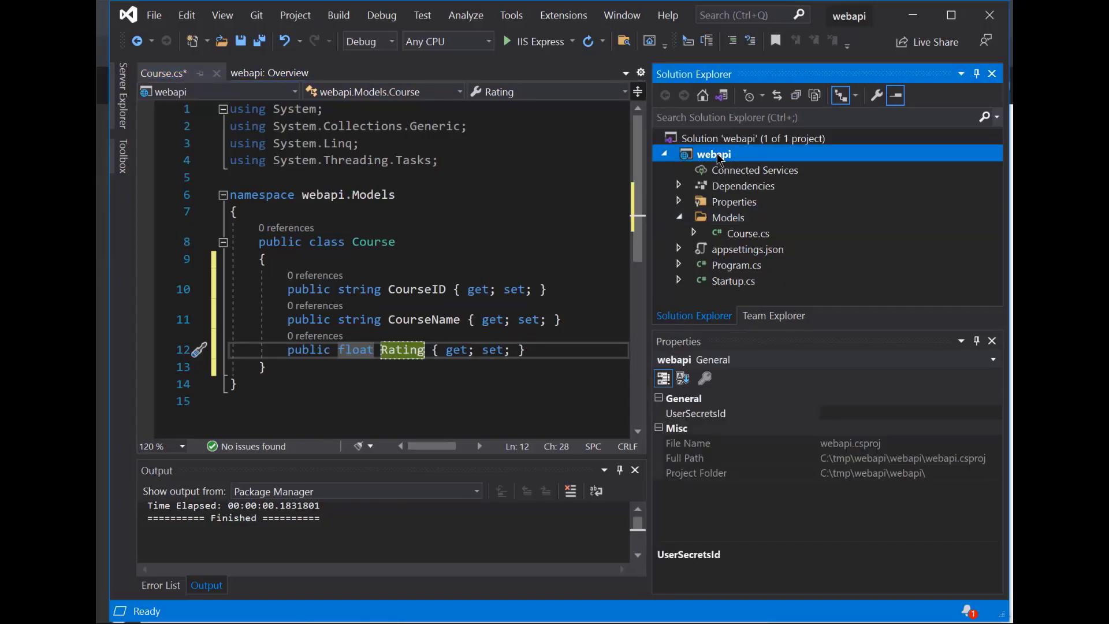
pyautogui.doubleClick(719, 158)
pyautogui.rightClick(719, 158)
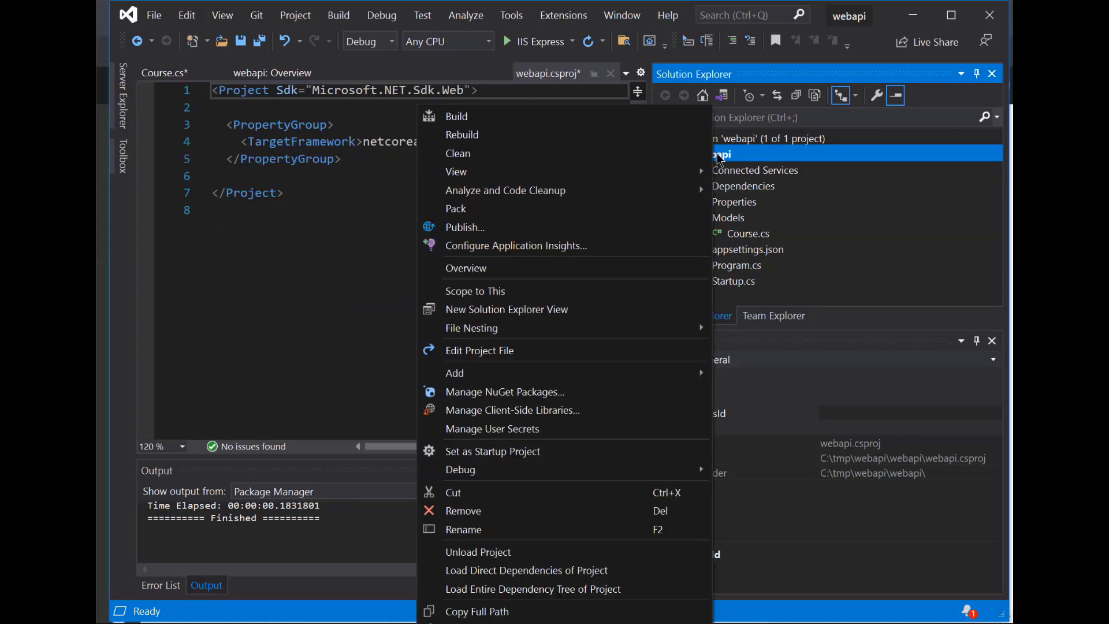
pyautogui.moveTo(532, 373)
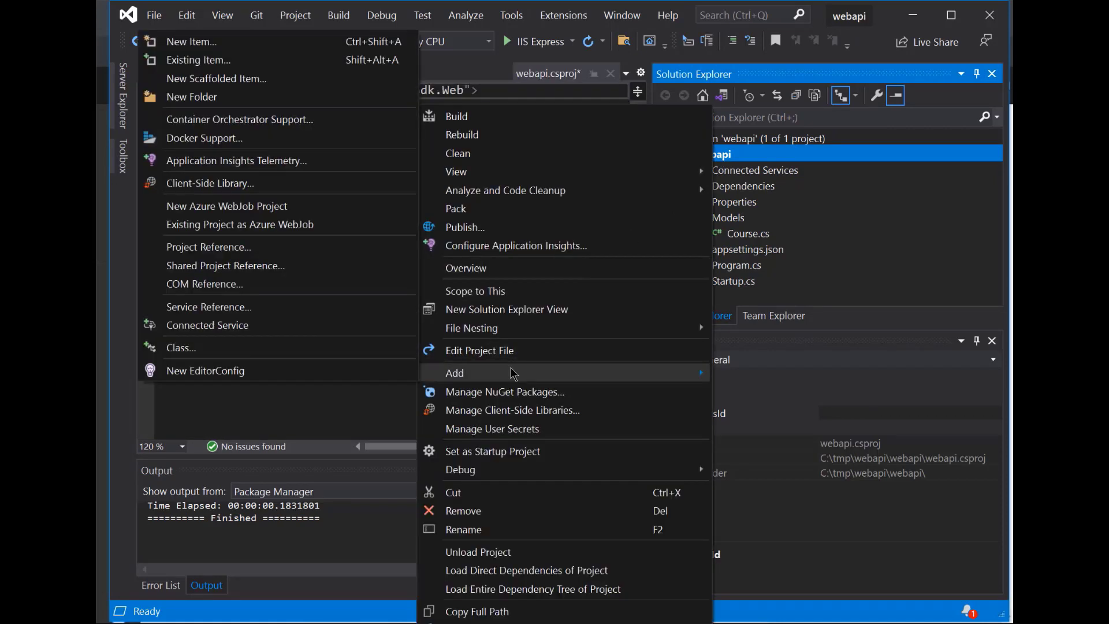
pyautogui.click(302, 99)
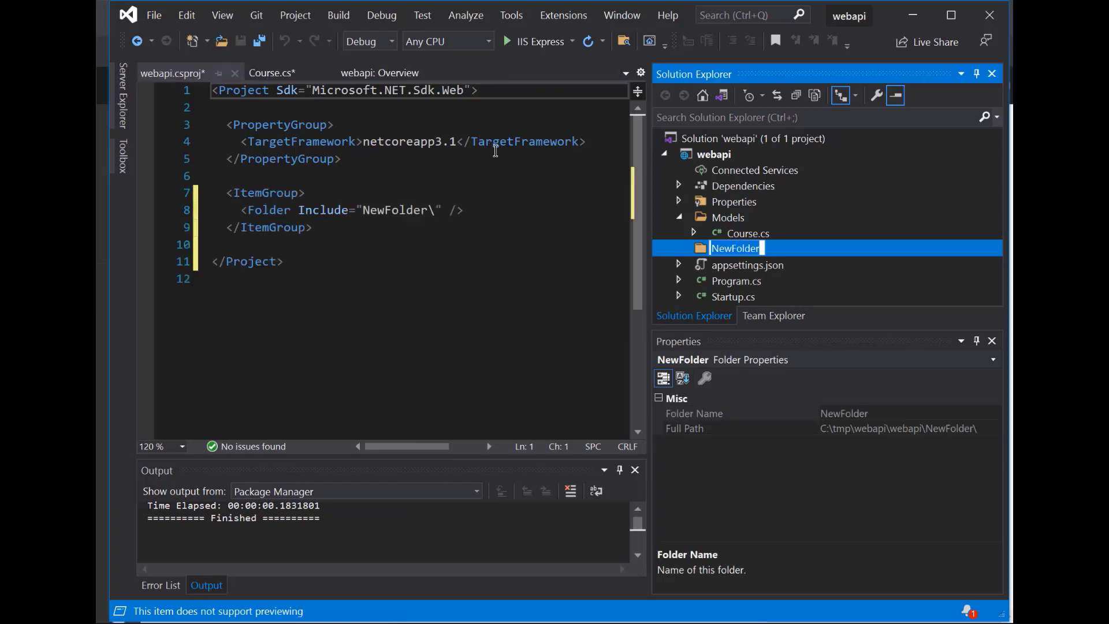
pyautogui.write('Services')
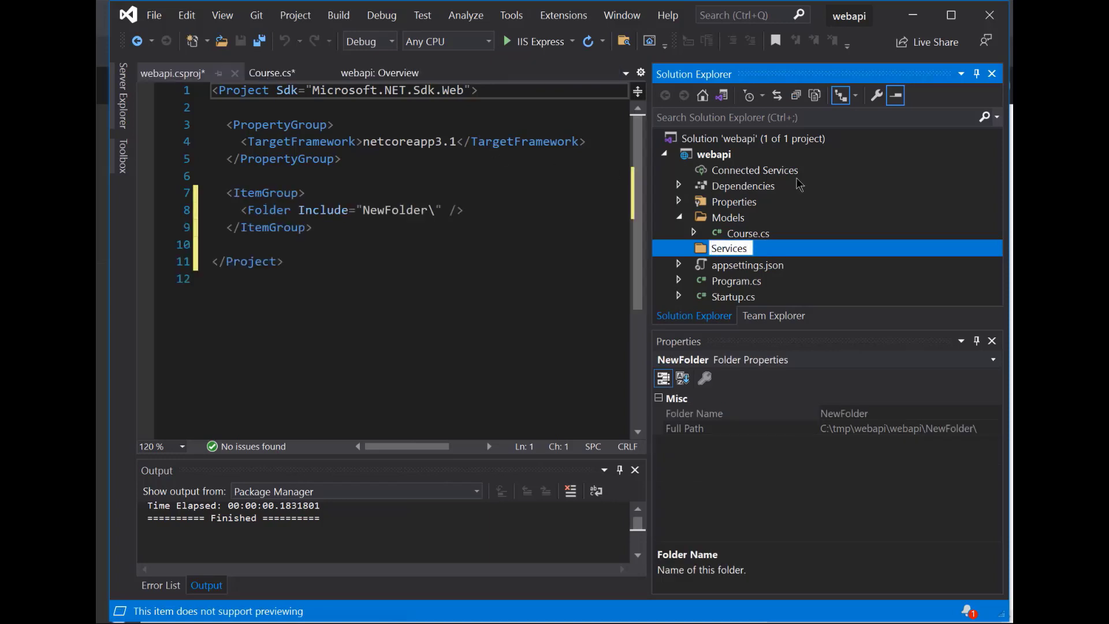
pyautogui.press('Return')
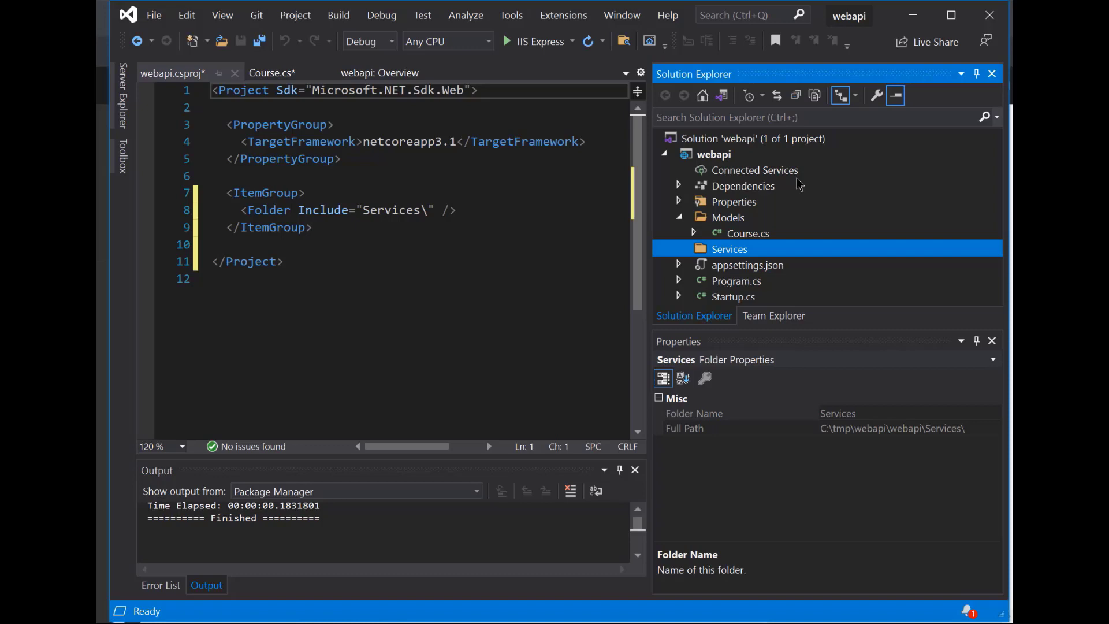
# Step: Add a class file named CourseService.cs to the Services folder
pyautogui.rightClick(721, 258)
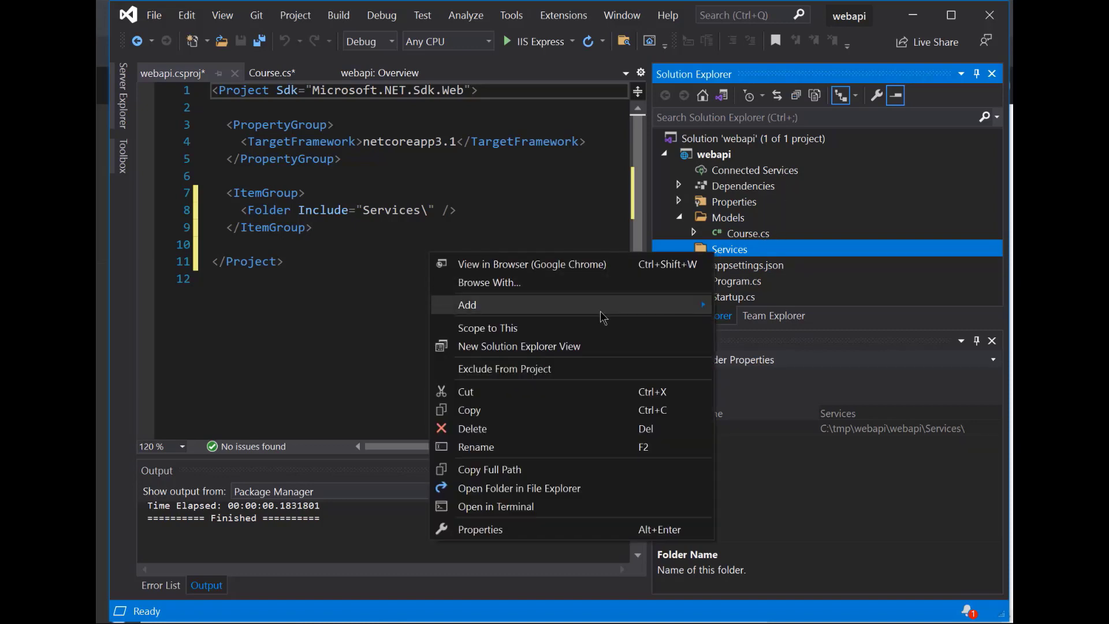
pyautogui.moveTo(601, 317)
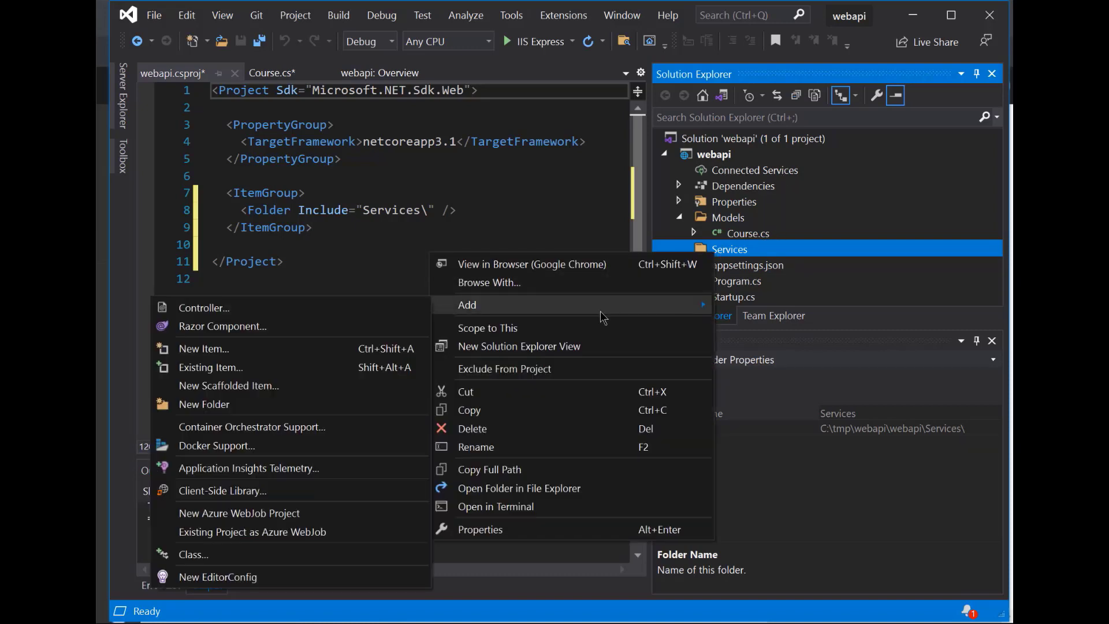
pyautogui.click(252, 555)
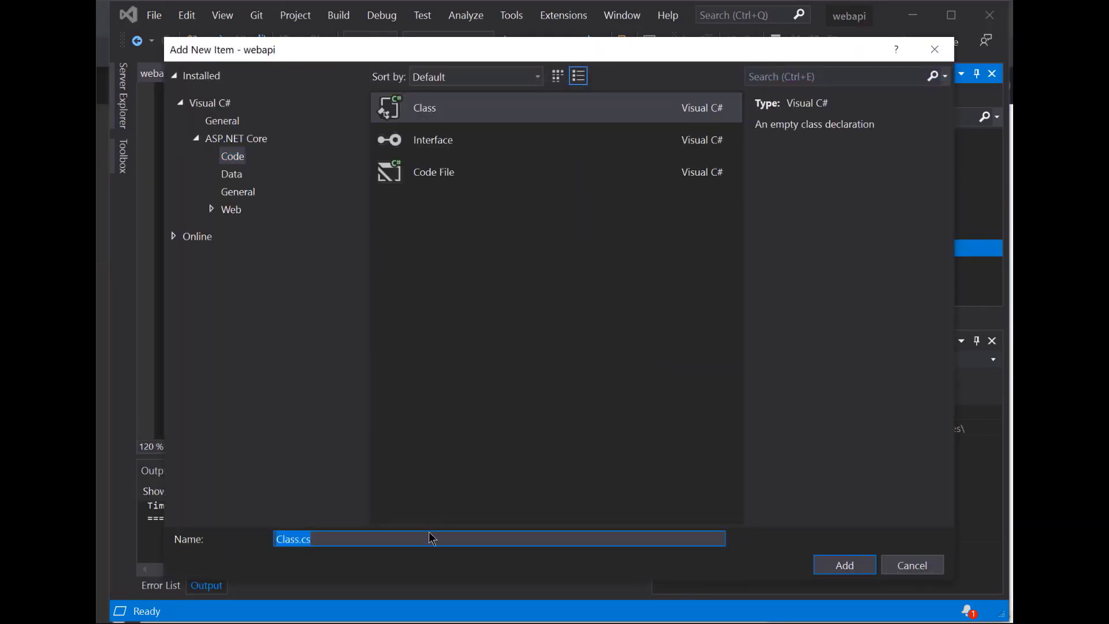
pyautogui.click(629, 529)
pyautogui.press('Home')
pyautogui.press('Delete')
pyautogui.press('Delete')
pyautogui.press('Delete')
pyautogui.press('Delete')
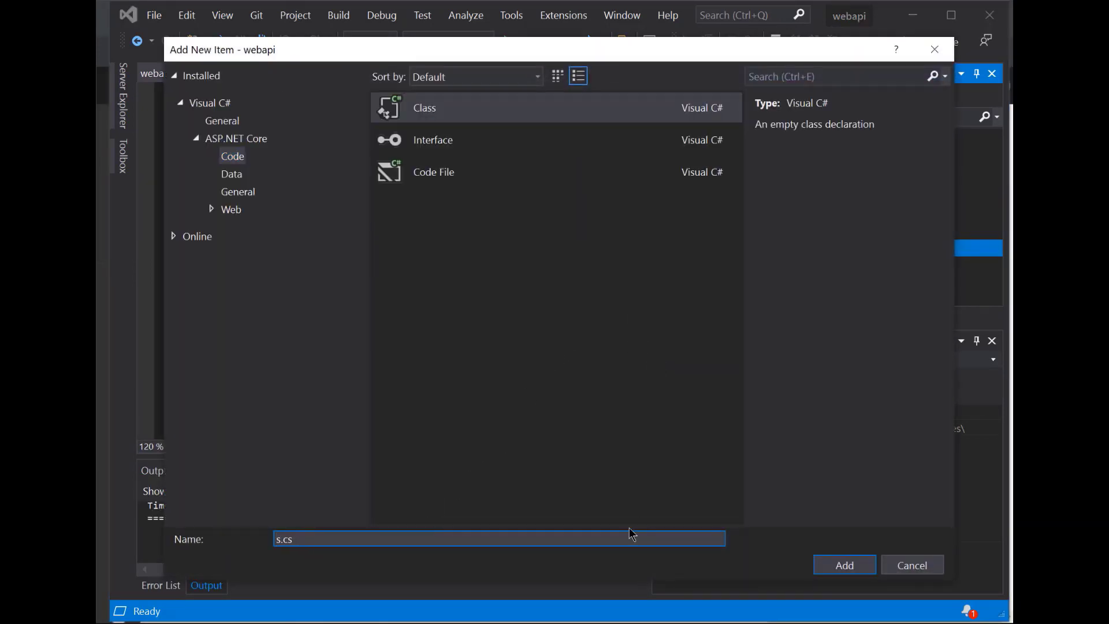
pyautogui.write('CourseSeer')
pyautogui.press('BackSpace')
pyautogui.write('rvice')
pyautogui.click(842, 566)
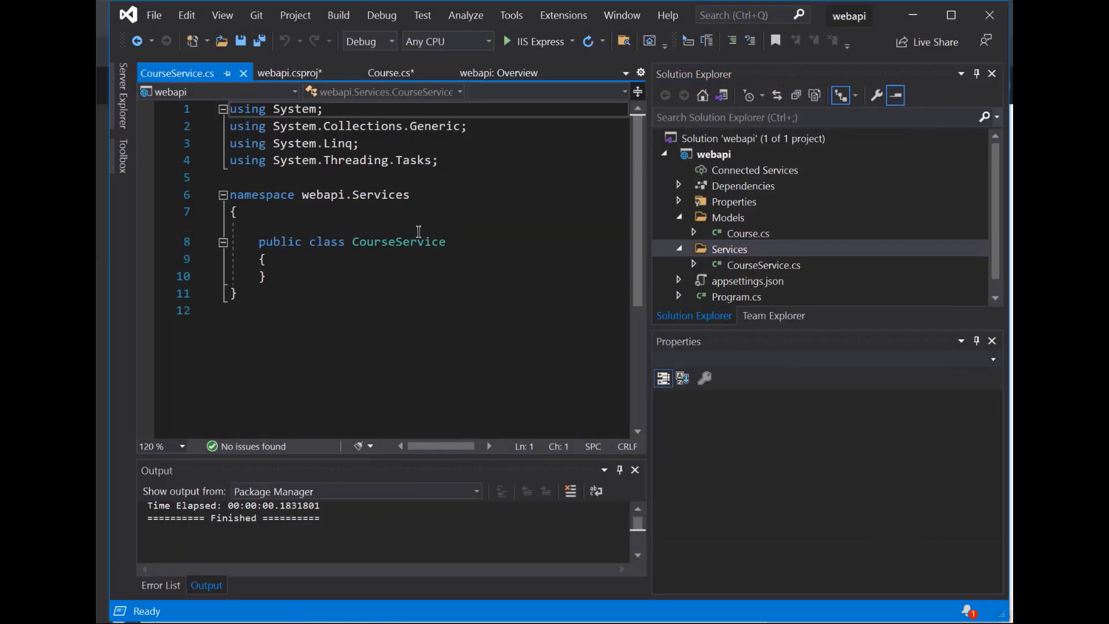
# Step: Paste a private string storage_account_connection_string field into the CourseService class
pyautogui.click(393, 217)
pyautogui.press('Return')
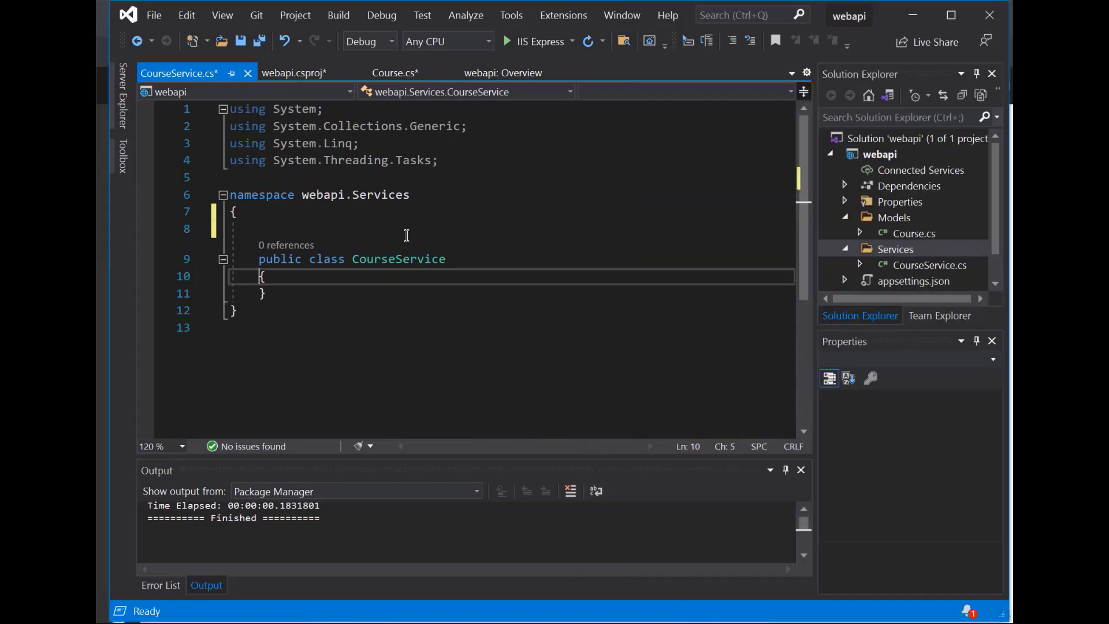
pyautogui.press('Return')
pyautogui.hotkey('ctrl', 'v')
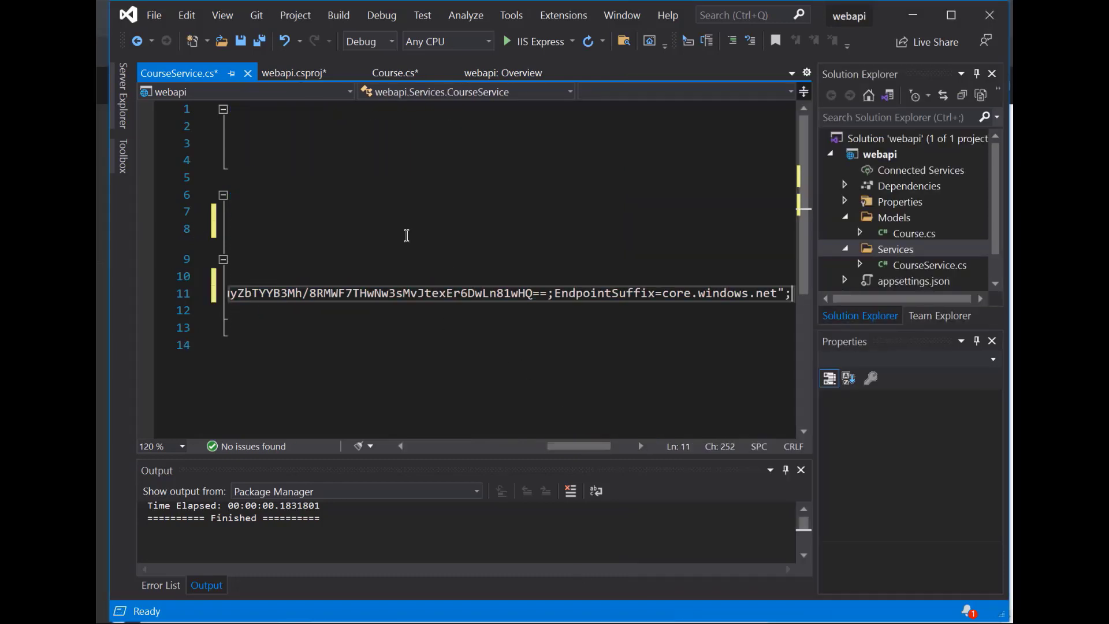
pyautogui.press('Home')
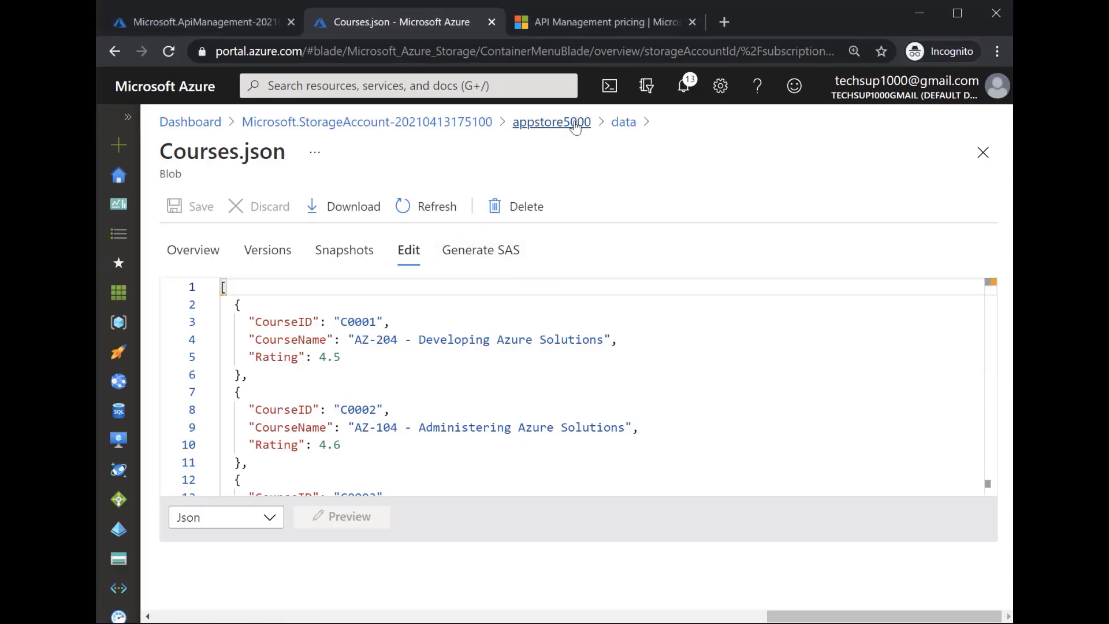
# Step: Copy appstore5000's key1 connection string from Access keys and select the old value in code
pyautogui.click(575, 127)
pyautogui.scroll(-3, 332, 289)
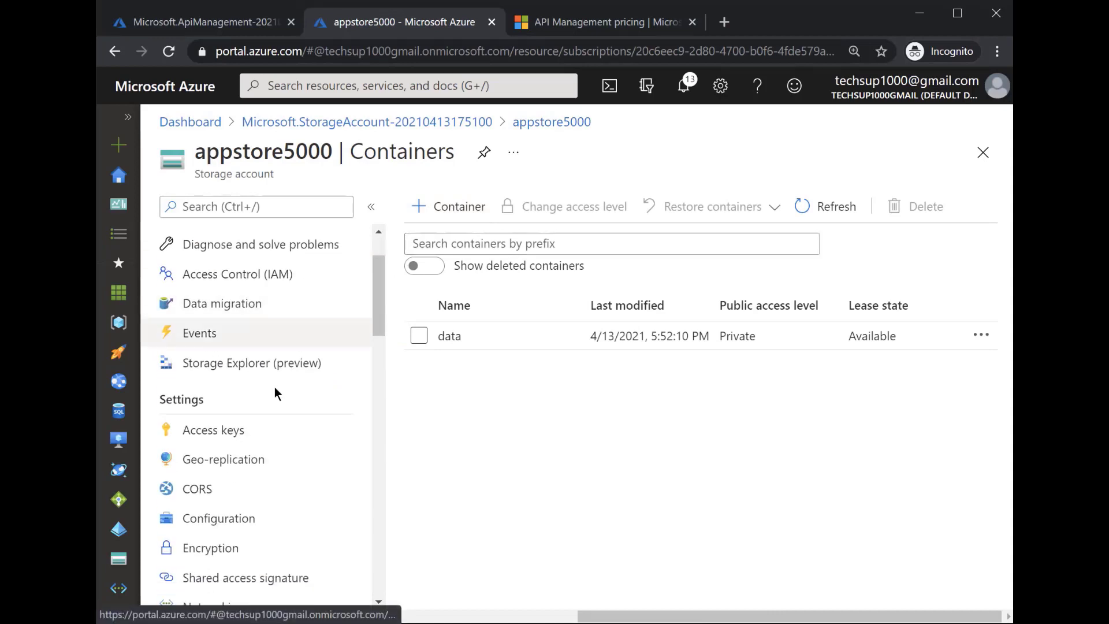
pyautogui.click(265, 431)
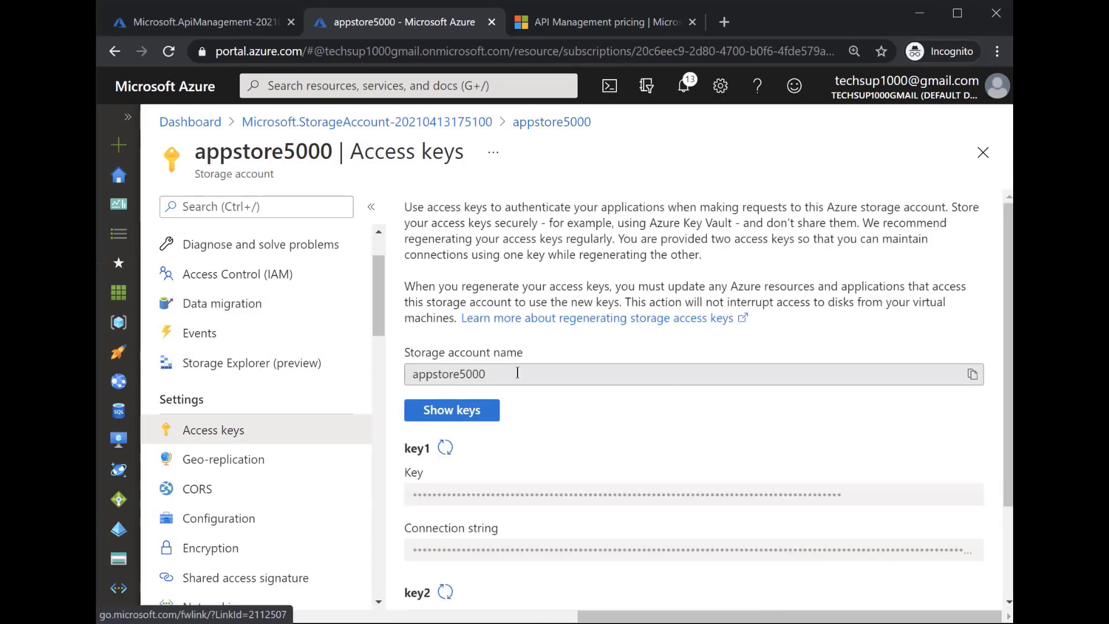
pyautogui.click(478, 410)
pyautogui.scroll(-3, 565, 399)
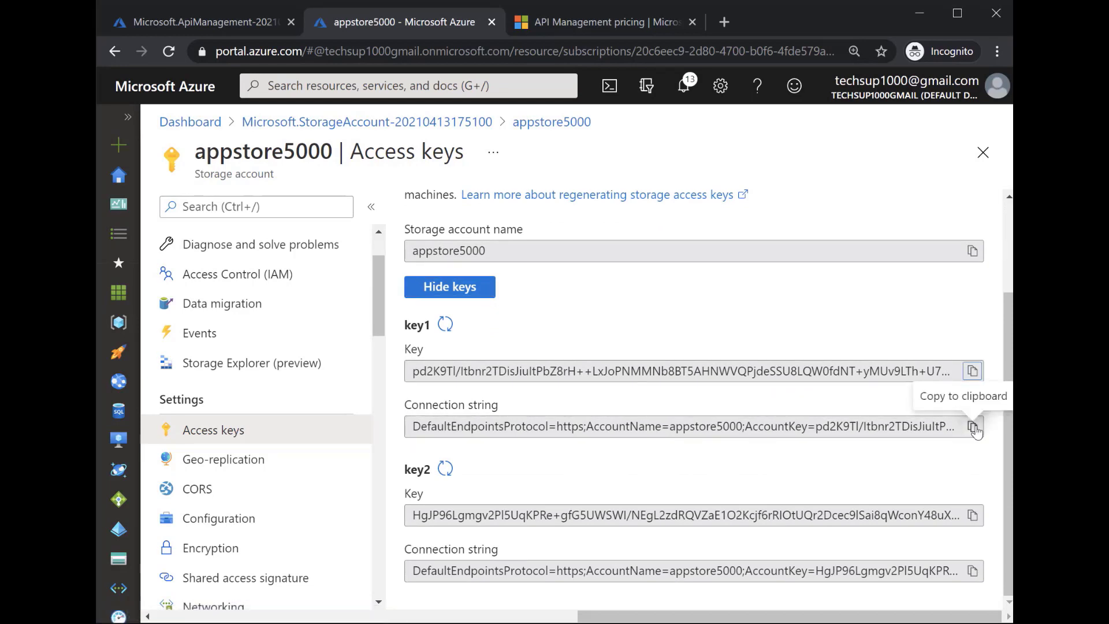
pyautogui.click(973, 427)
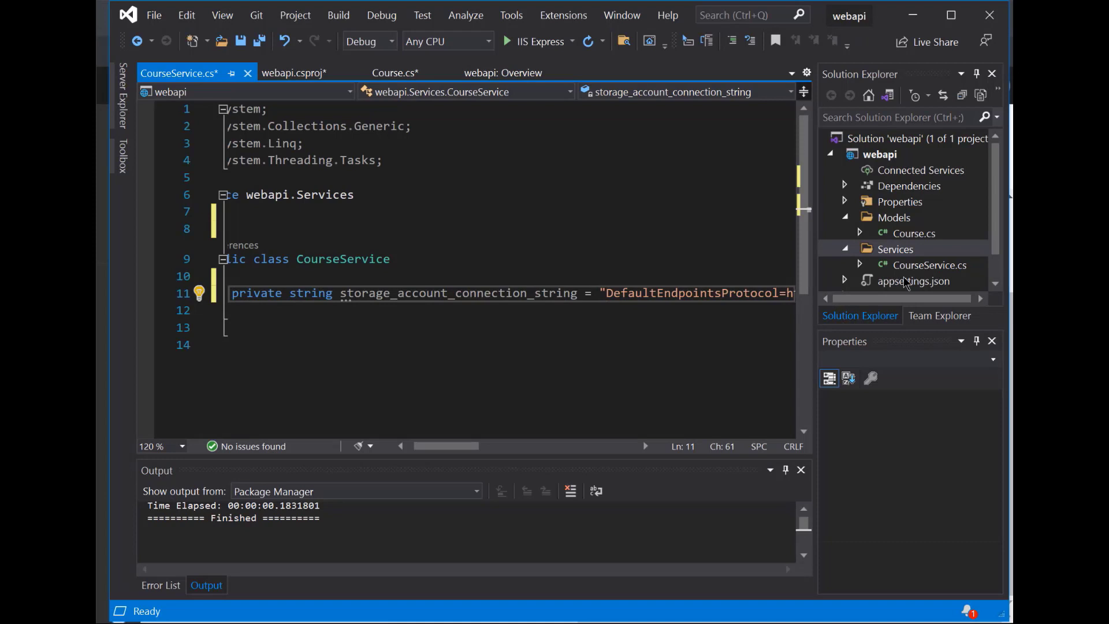
pyautogui.hotkey('shift', 'End')
pyautogui.hotkey('shift', 'Left')
pyautogui.hotkey('shift', 'Left')
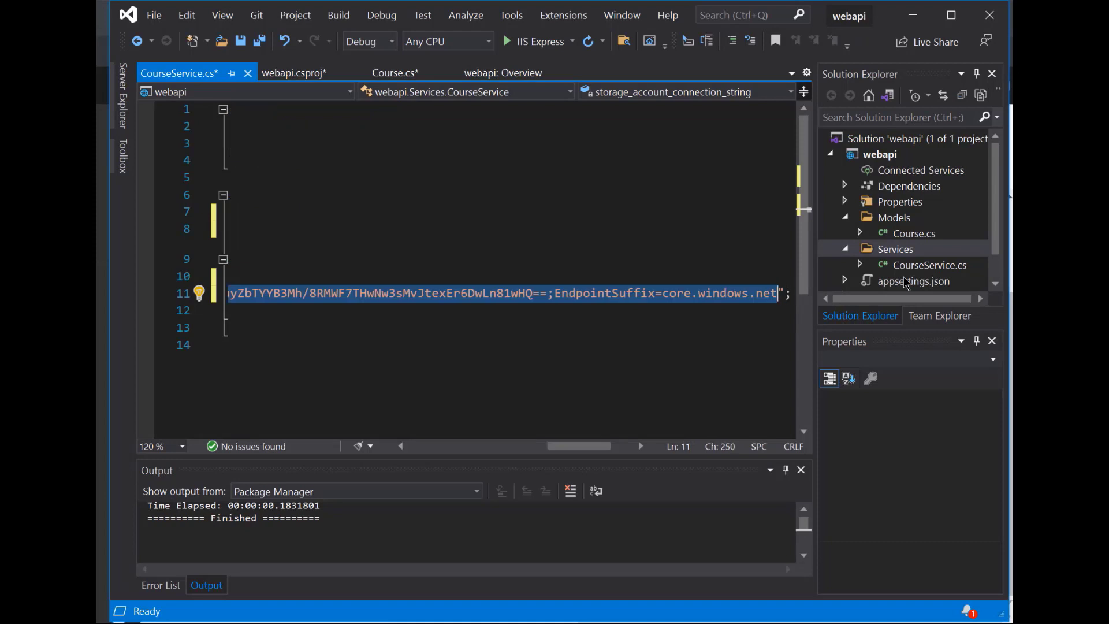
# Step: Paste in the new connection string and the GetCourses method below the field
pyautogui.hotkey('ctrl', 'v')
pyautogui.press('Home')
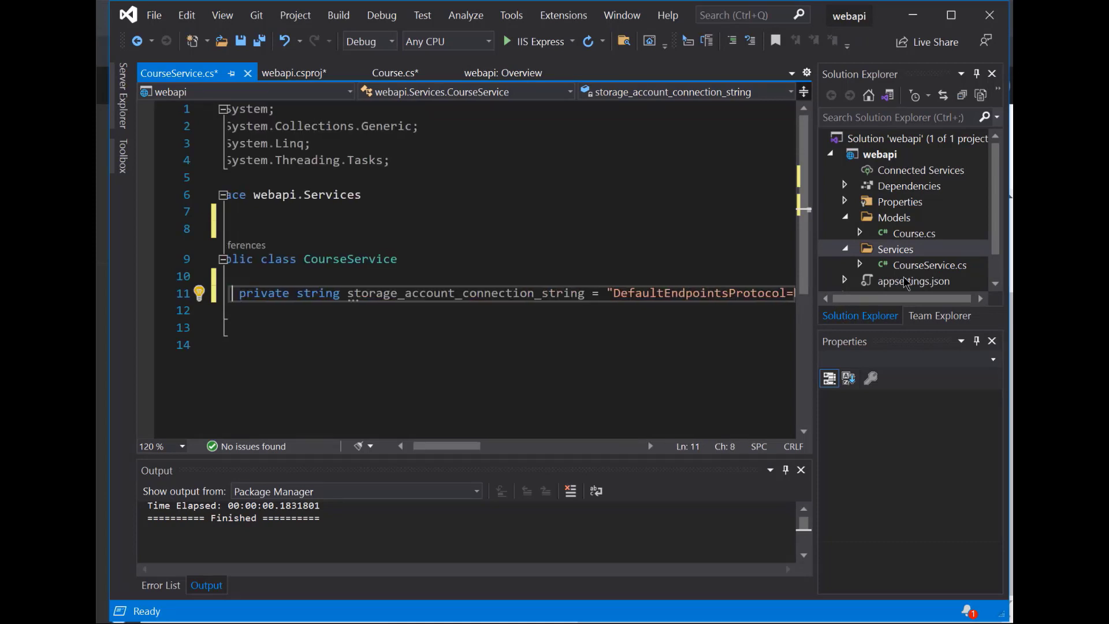
pyautogui.click(288, 310)
pyautogui.press('Up')
pyautogui.press('End')
pyautogui.press('Return')
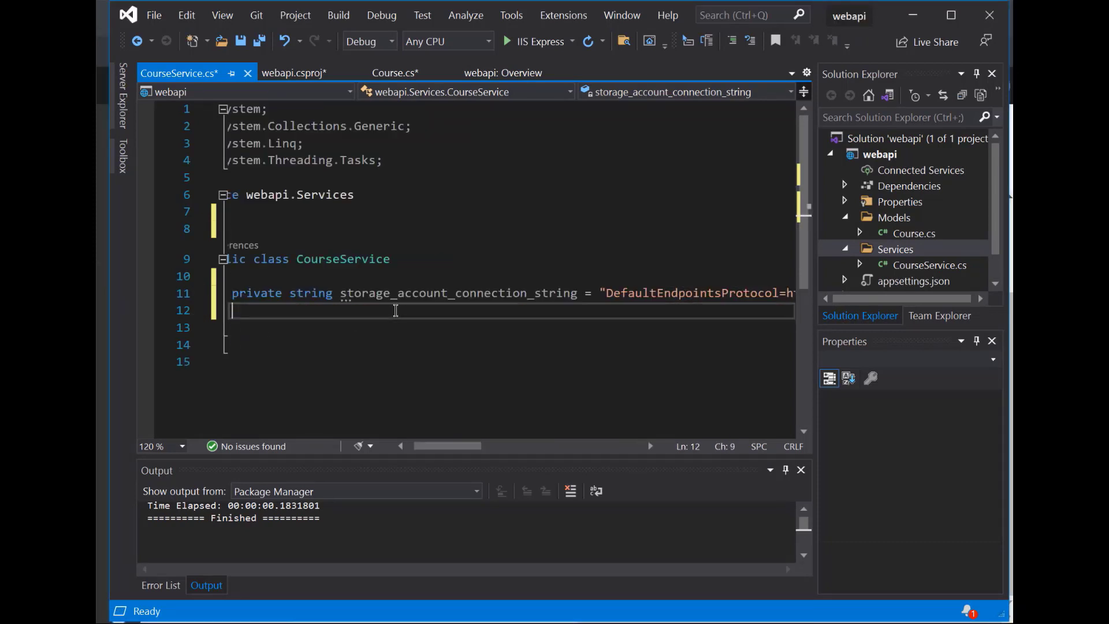
pyautogui.press('Return')
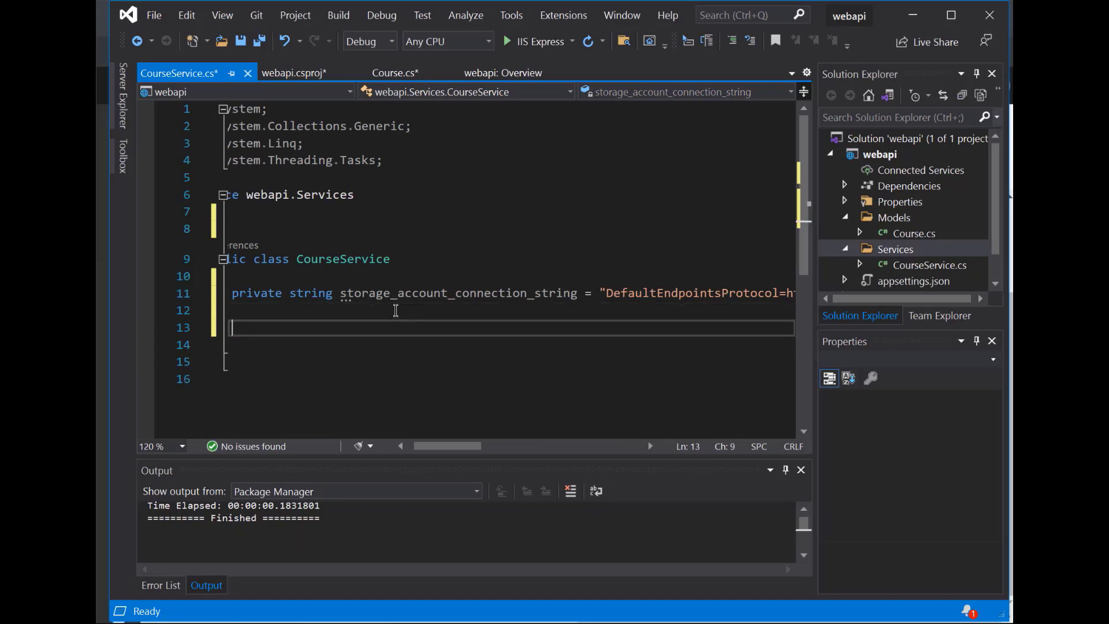
pyautogui.moveTo(474, 449); pyautogui.dragTo(466, 450)
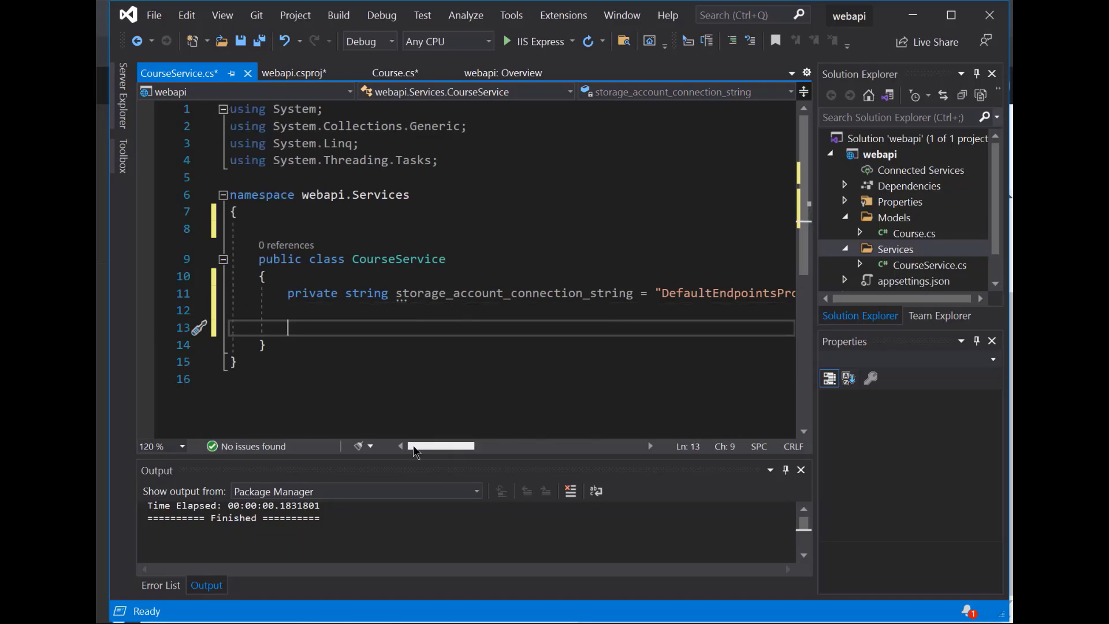
pyautogui.hotkey('ctrl', 'v')
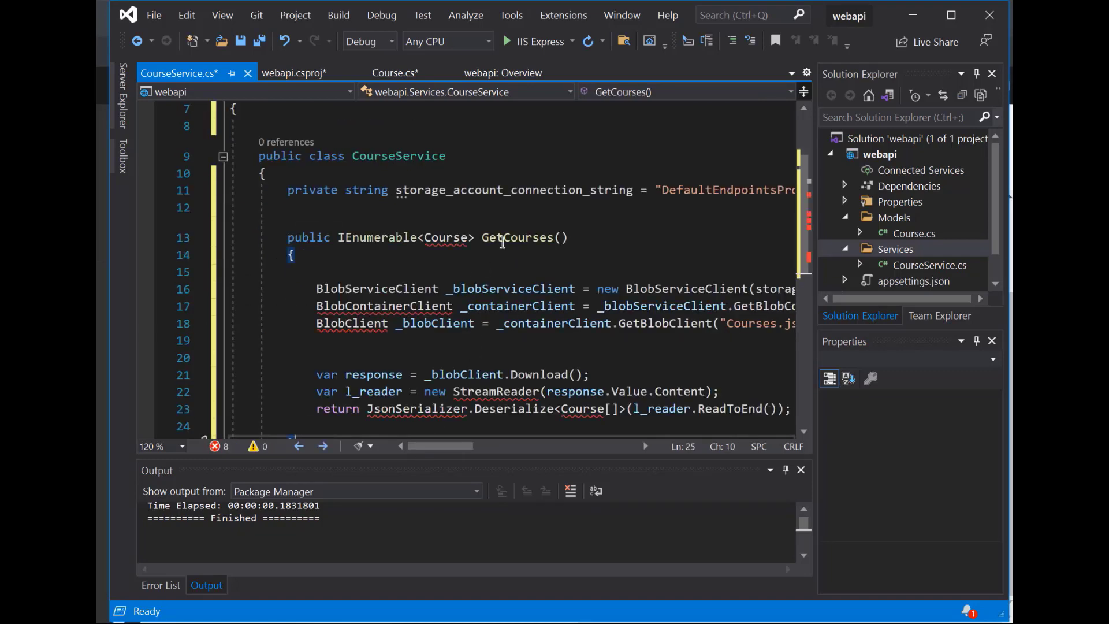
# Step: Add a using webapi.Models directive via the quick fix for the Course type
pyautogui.moveTo(484, 240); pyautogui.dragTo(563, 239)
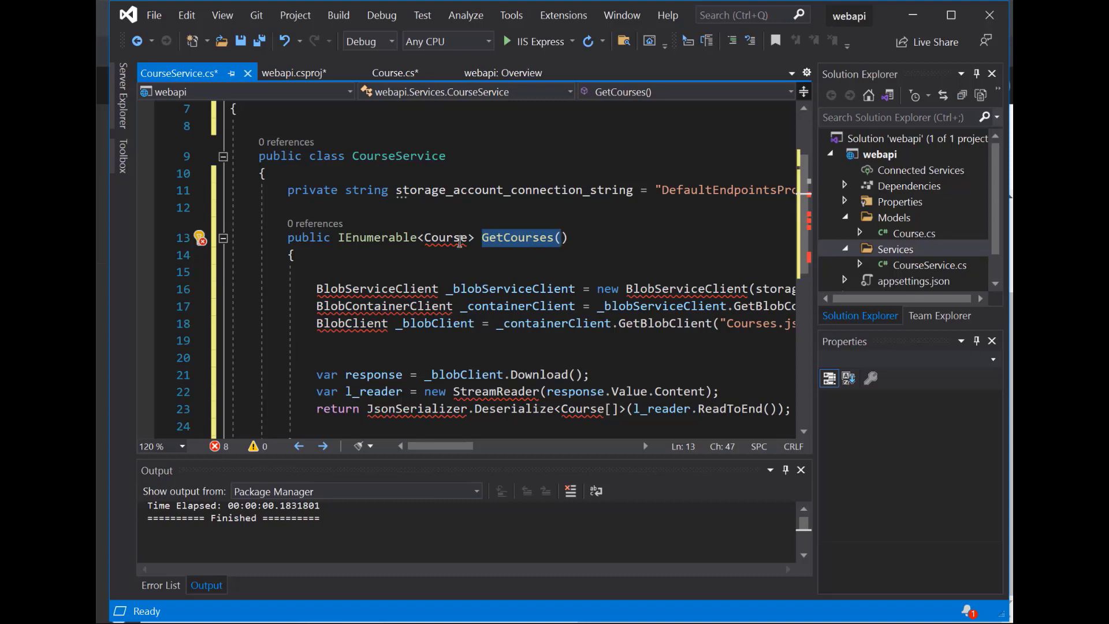
pyautogui.moveTo(459, 239)
pyautogui.click(446, 257)
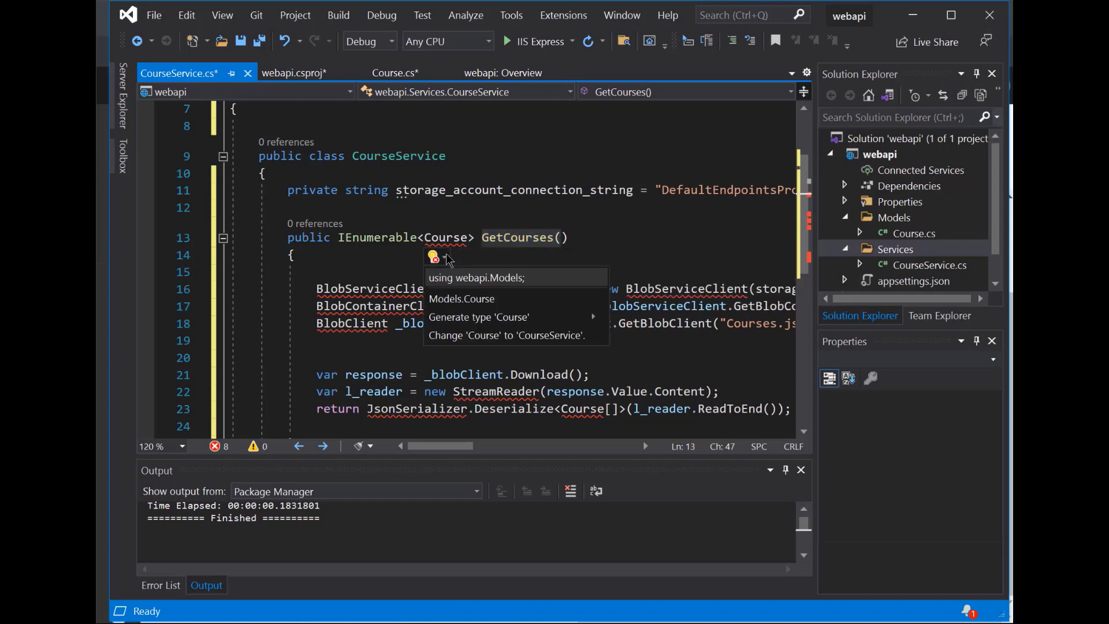
pyautogui.click(475, 283)
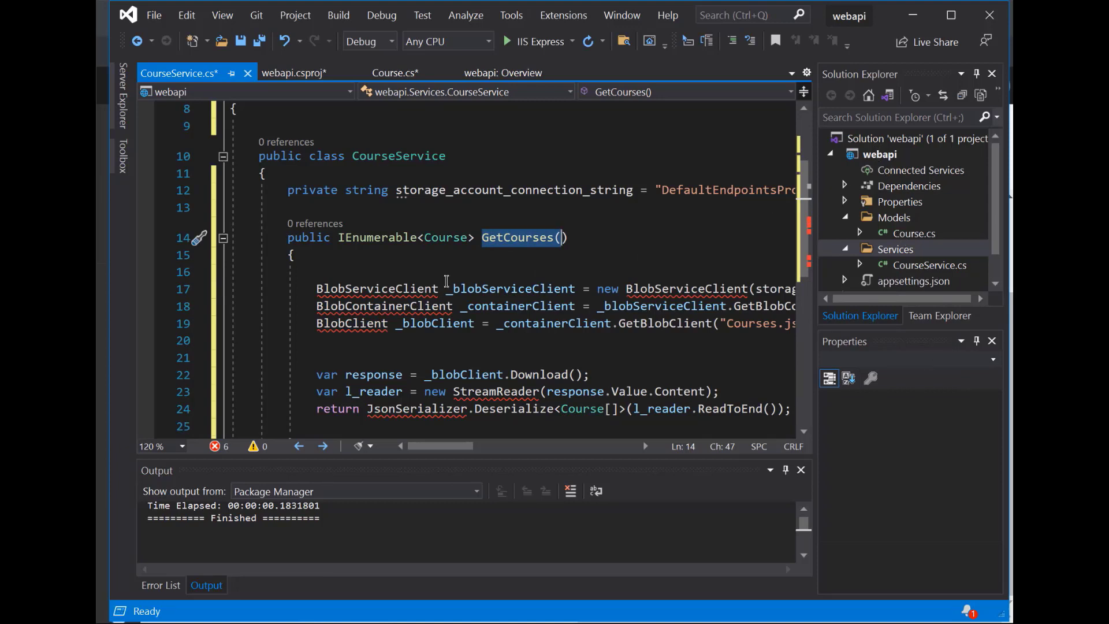
pyautogui.click(411, 289)
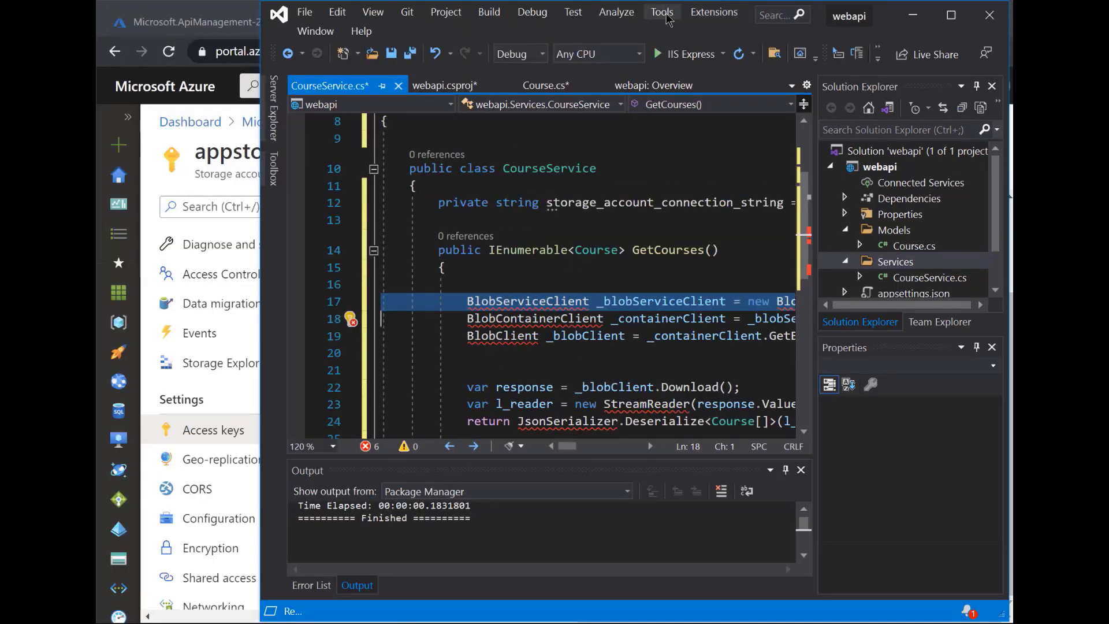
pyautogui.click(662, 12)
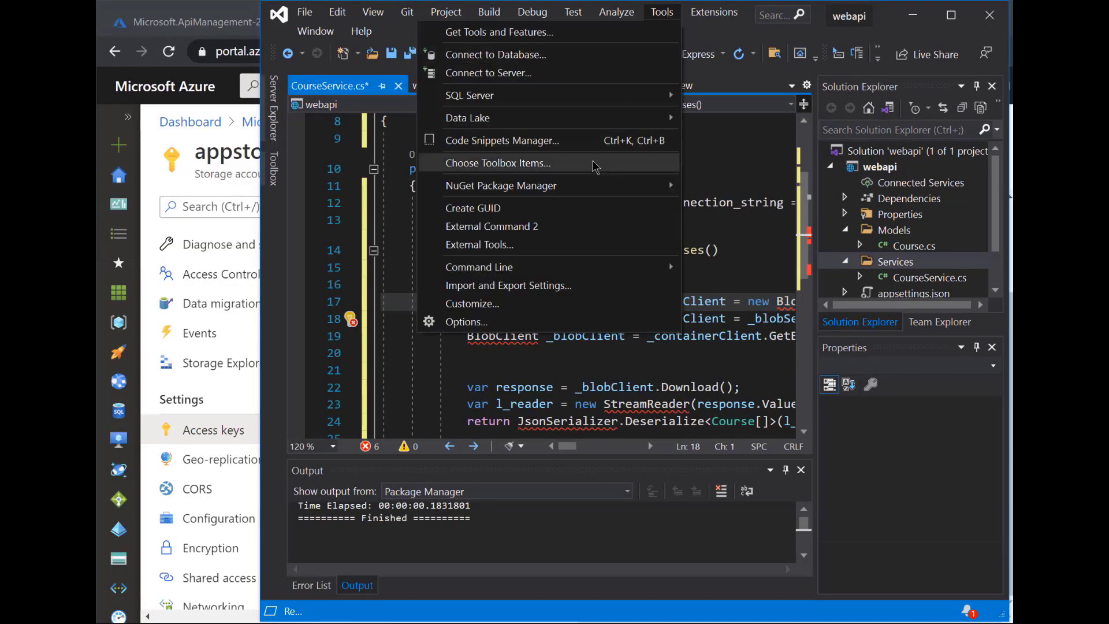
# Step: Find Azure.Storage.Blobs 12.8.1 in NuGet and install it into the webapi project, accepting the licence
pyautogui.moveTo(593, 186)
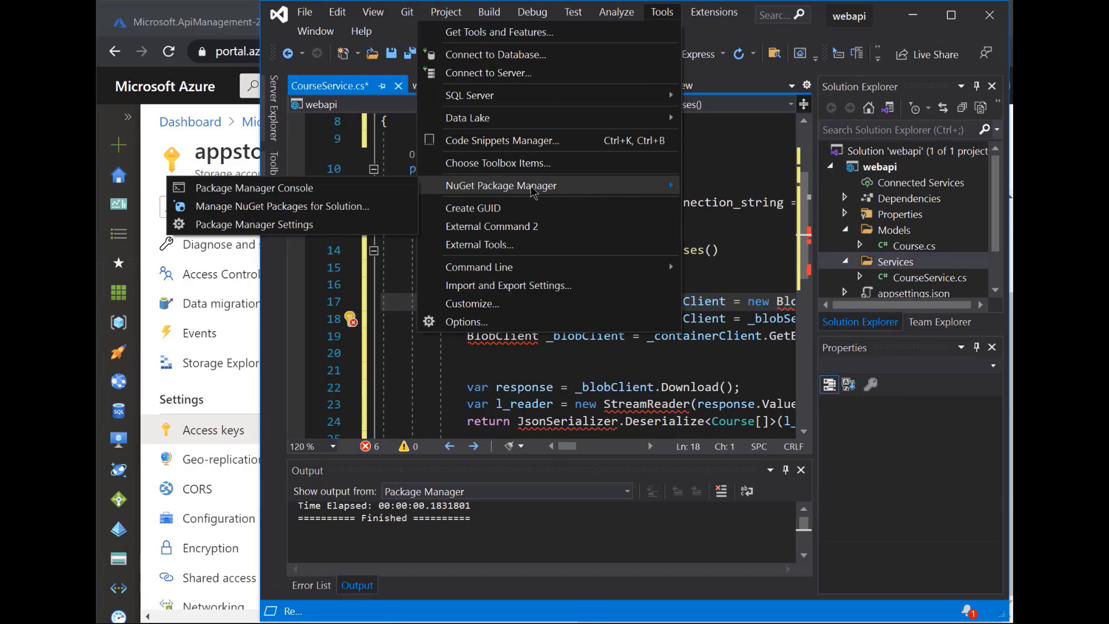
pyautogui.click(364, 207)
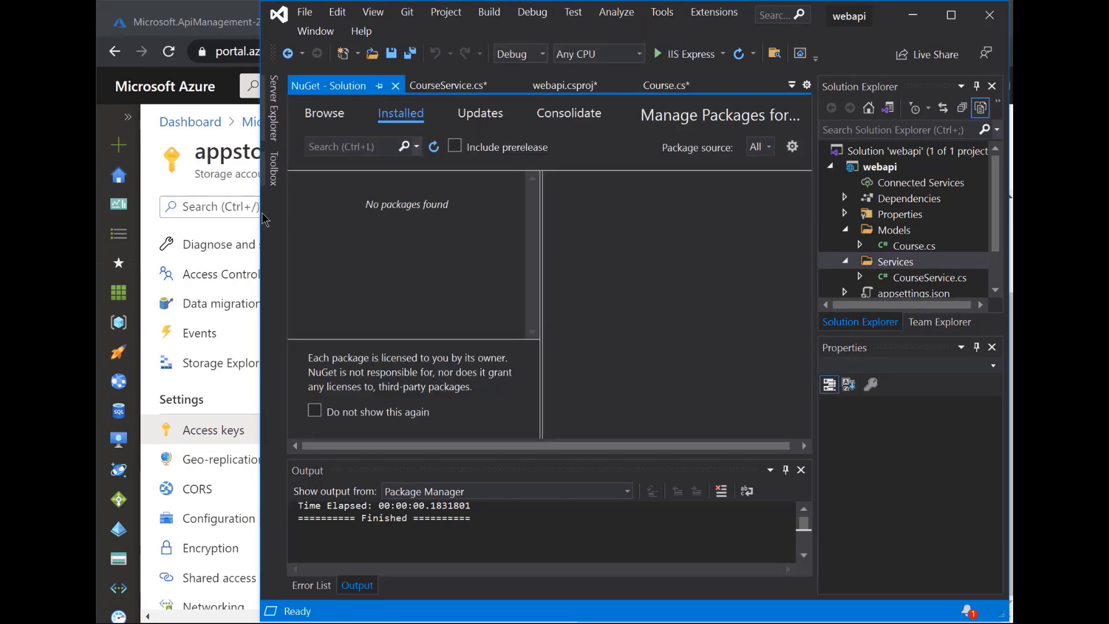
pyautogui.moveTo(262, 220); pyautogui.dragTo(100, 220)
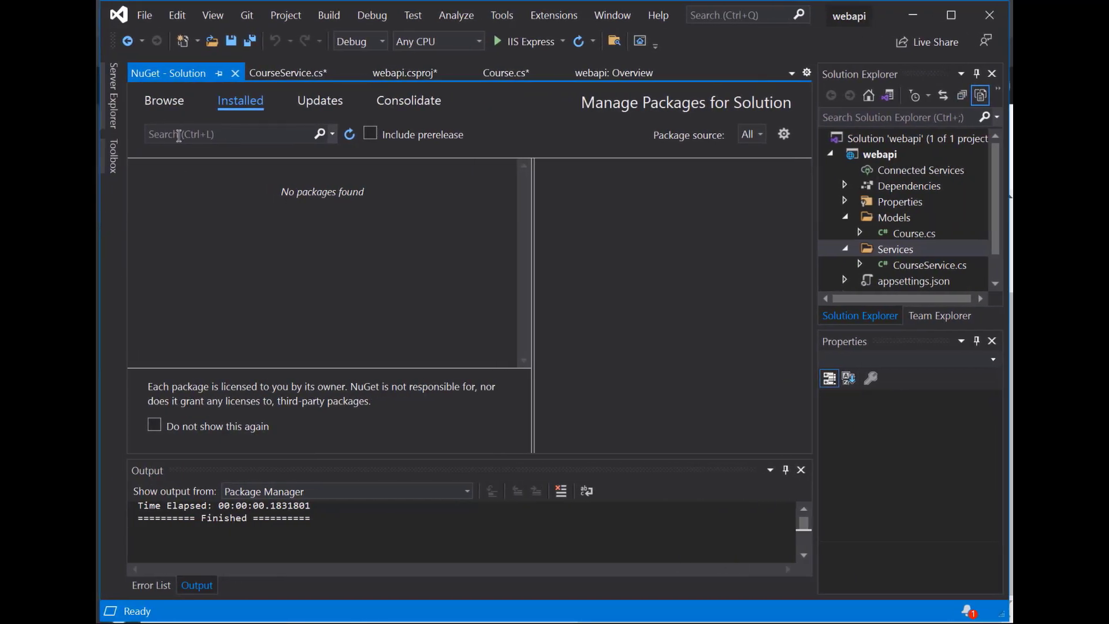
pyautogui.click(170, 102)
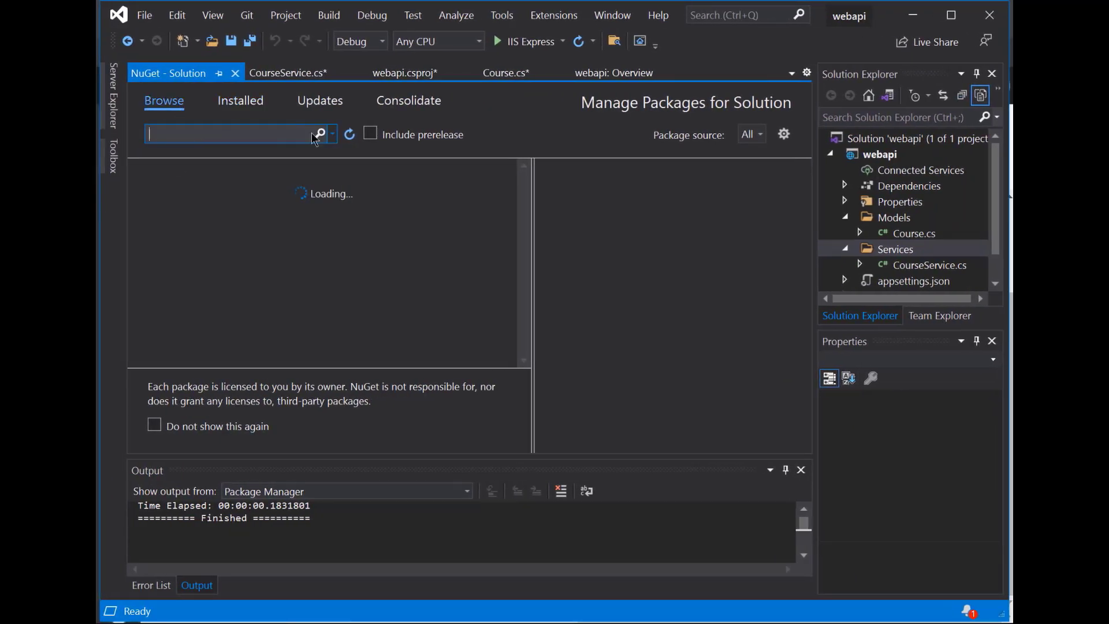
pyautogui.write('blob')
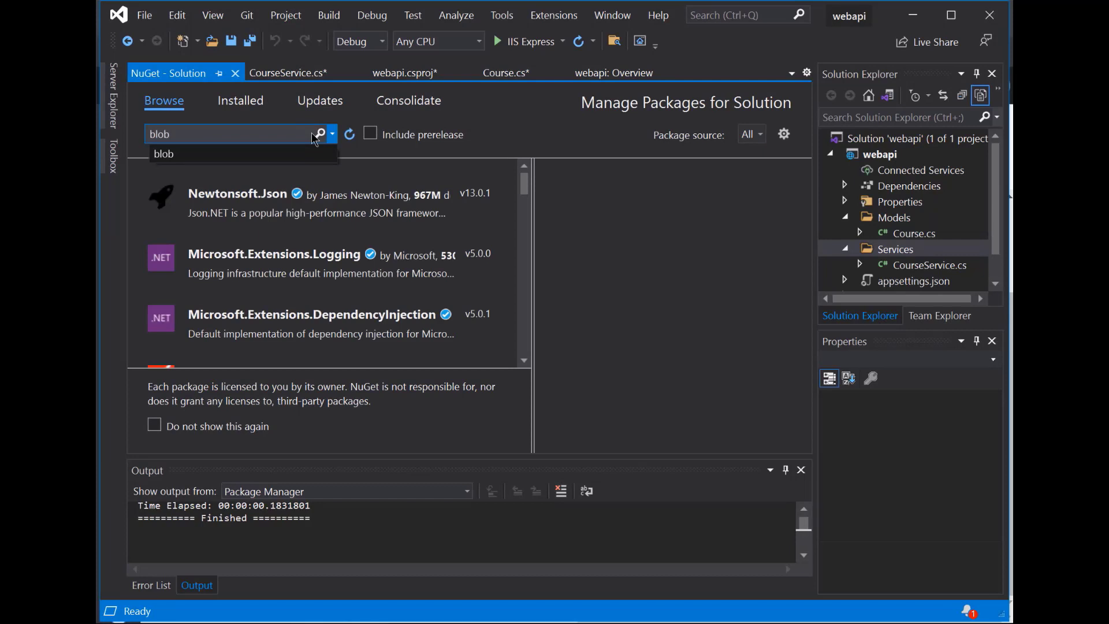
pyautogui.click(287, 153)
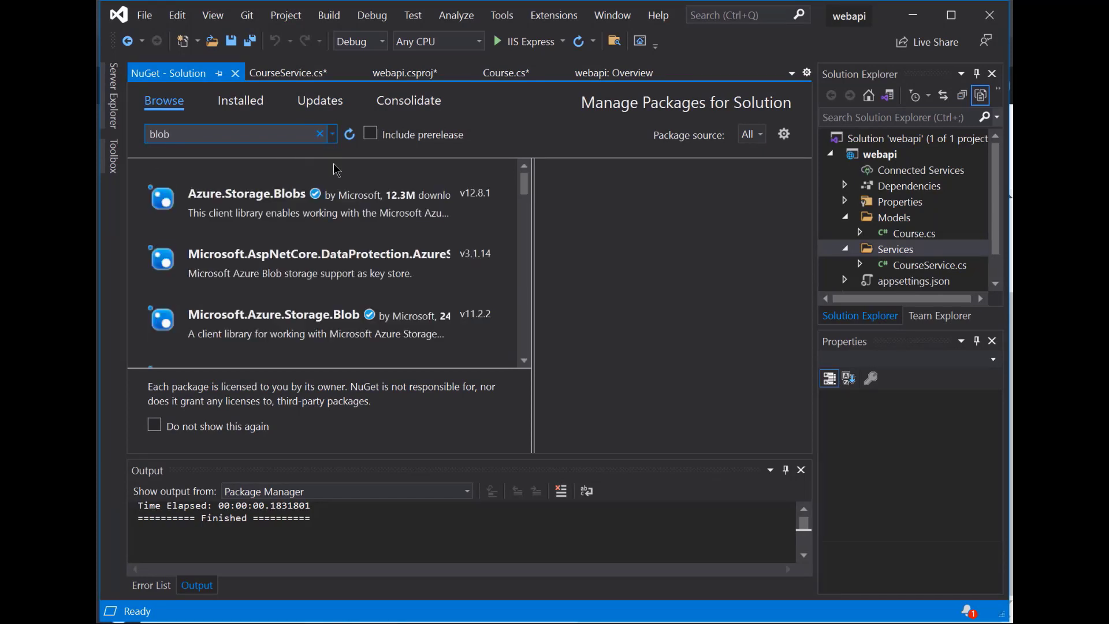
pyautogui.click(268, 202)
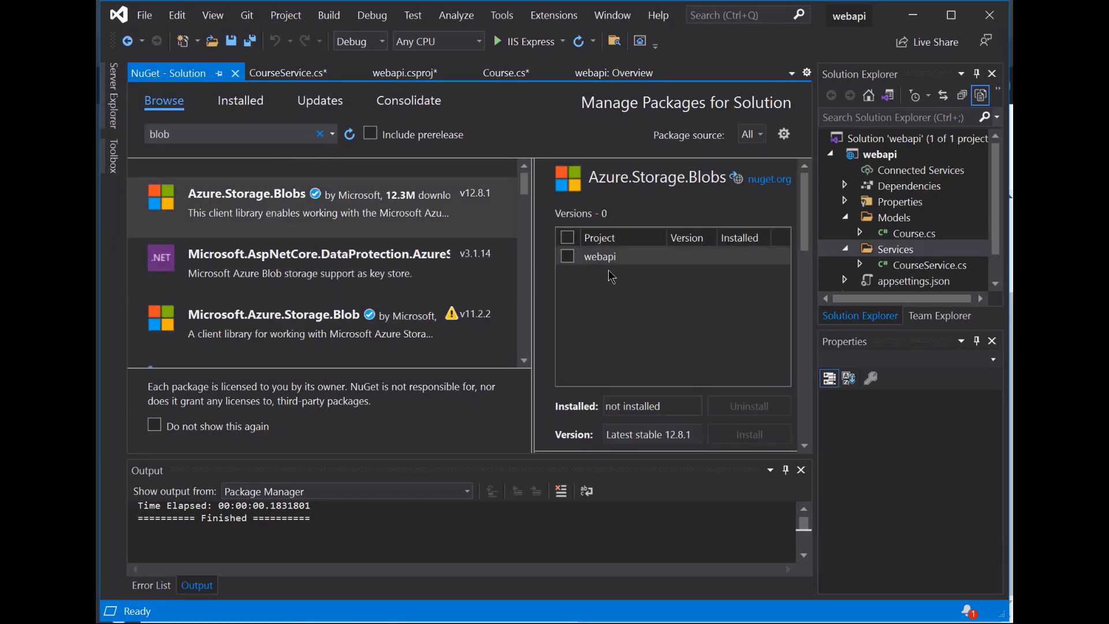
pyautogui.click(568, 256)
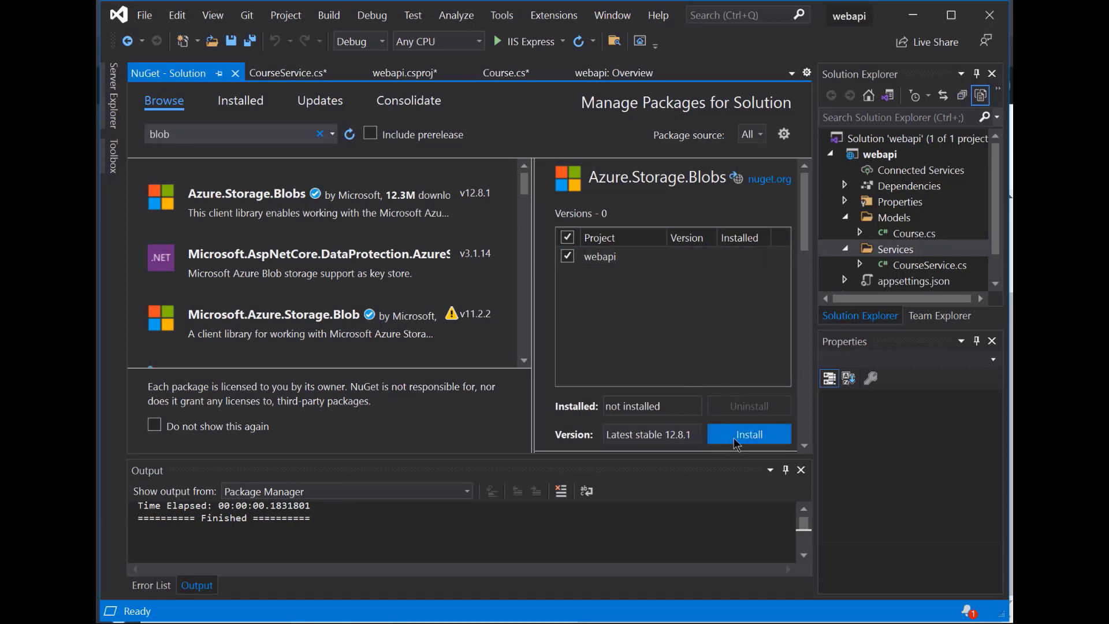
pyautogui.click(736, 442)
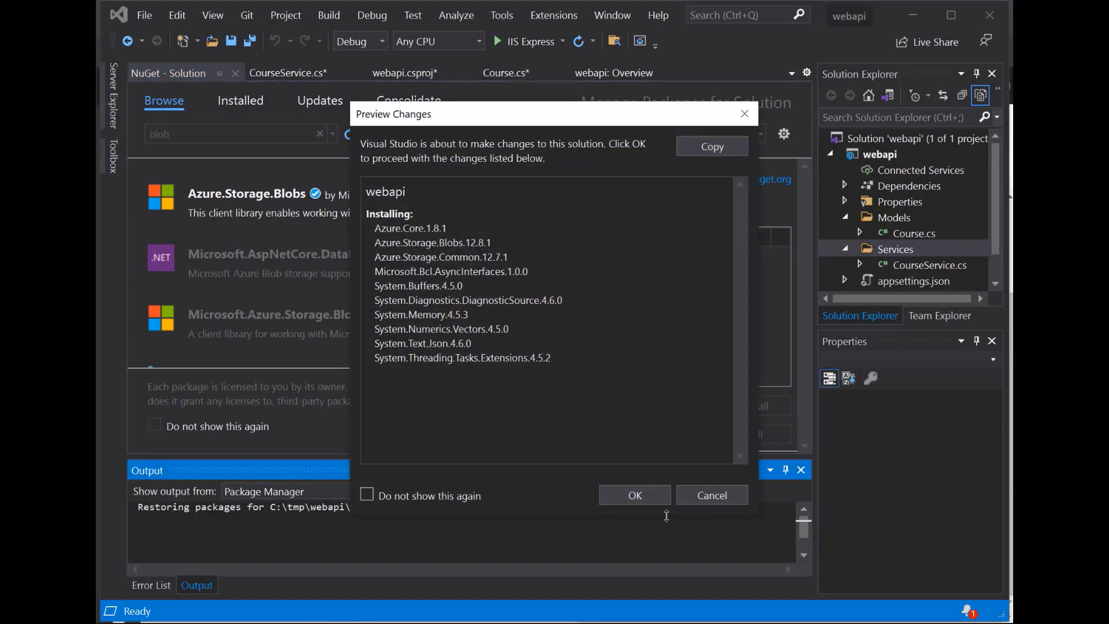
pyautogui.click(641, 497)
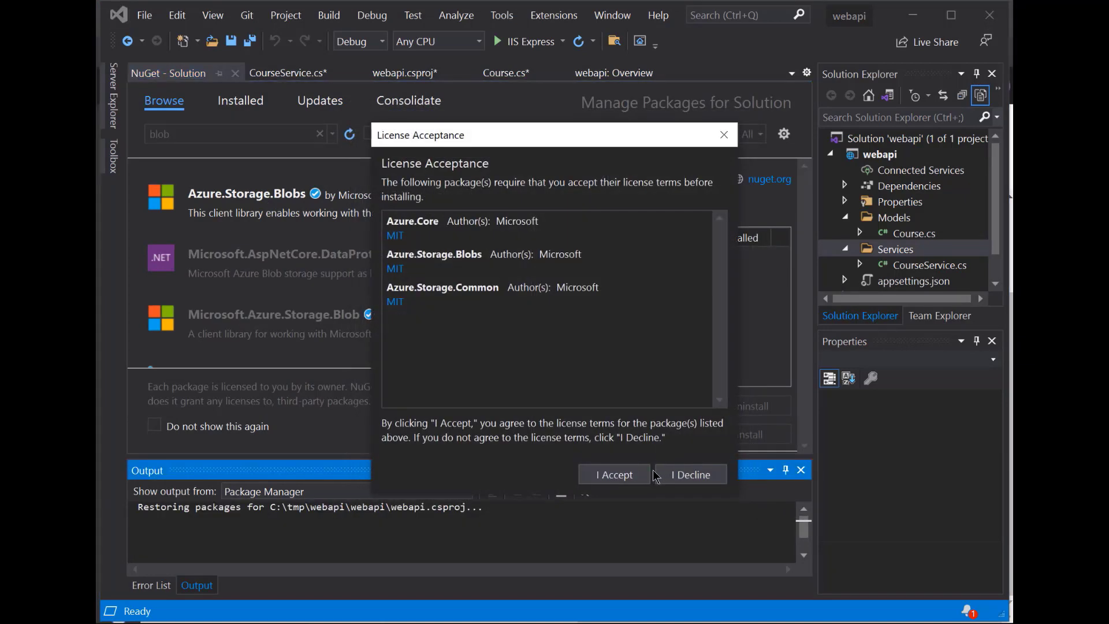
pyautogui.click(629, 474)
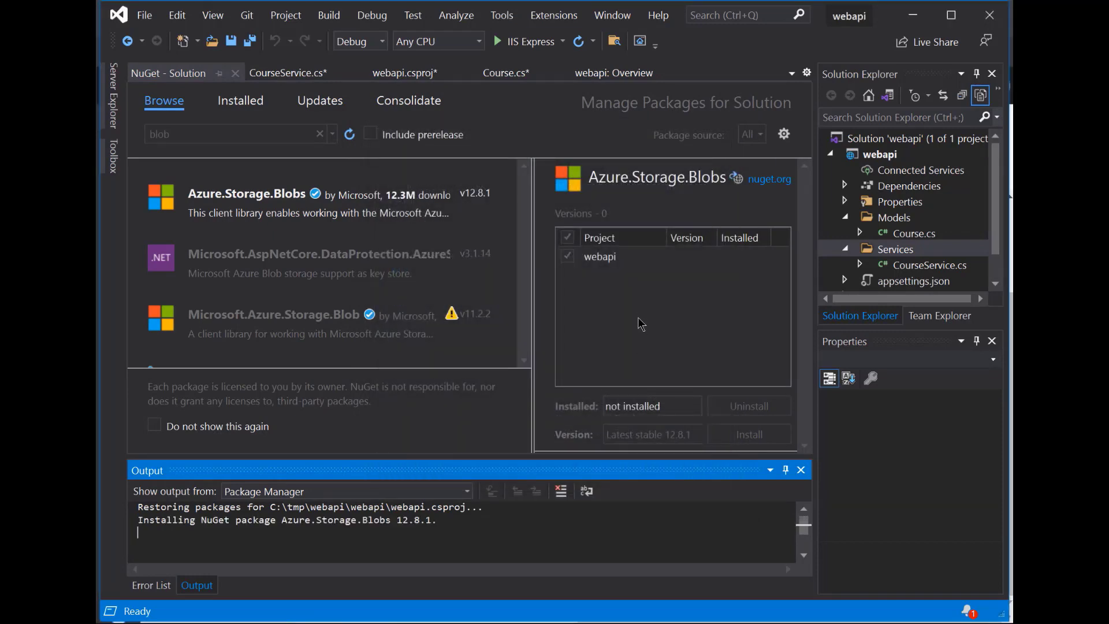
pyautogui.click(315, 74)
# Step: Add a using for Azure.Storage.Blobs to resolve BlobServiceClient
pyautogui.click(428, 308)
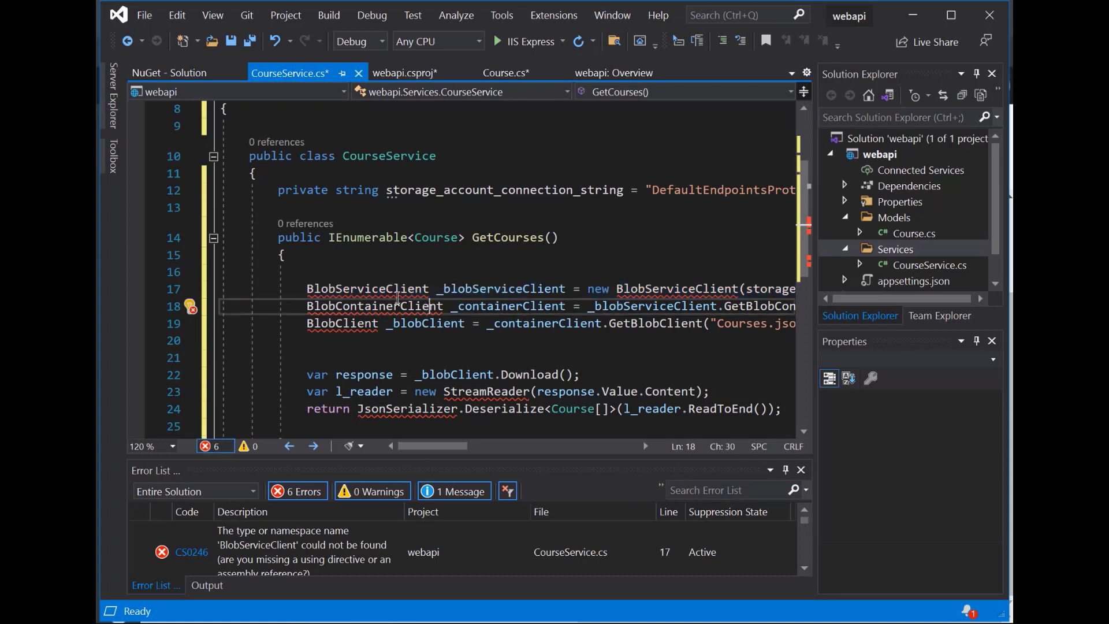
pyautogui.moveTo(389, 286)
pyautogui.click(374, 308)
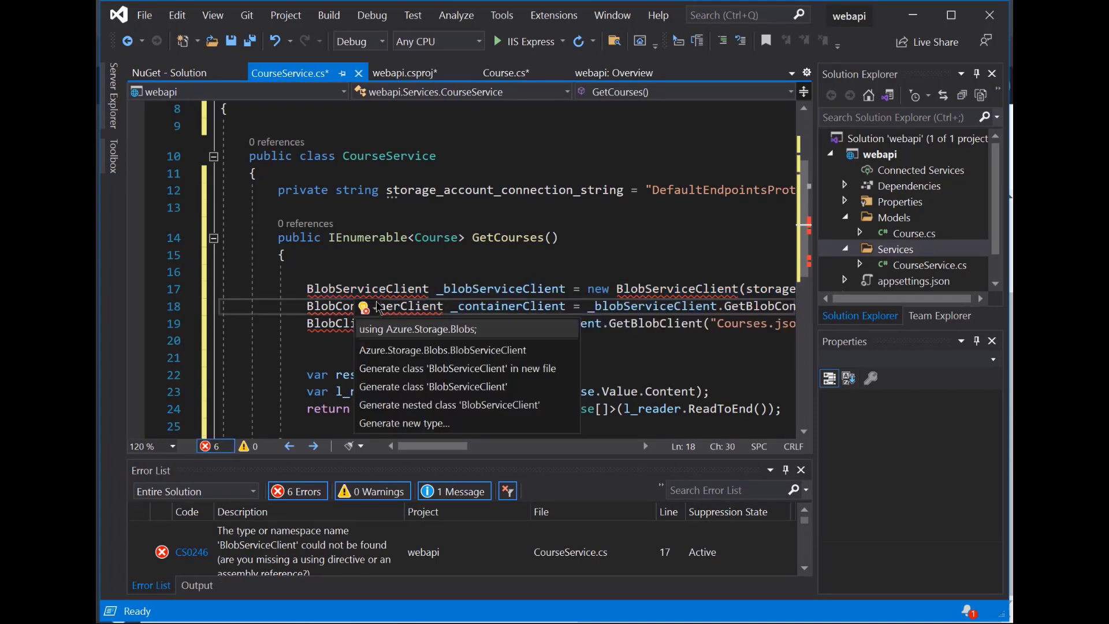
pyautogui.click(412, 335)
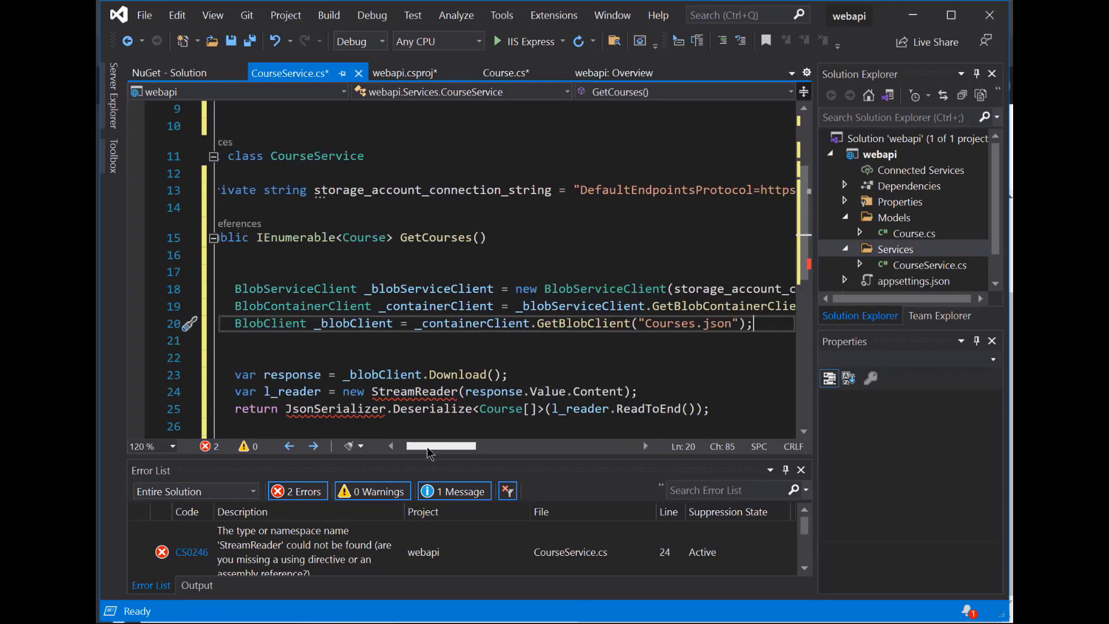
pyautogui.moveTo(431, 450); pyautogui.dragTo(453, 451)
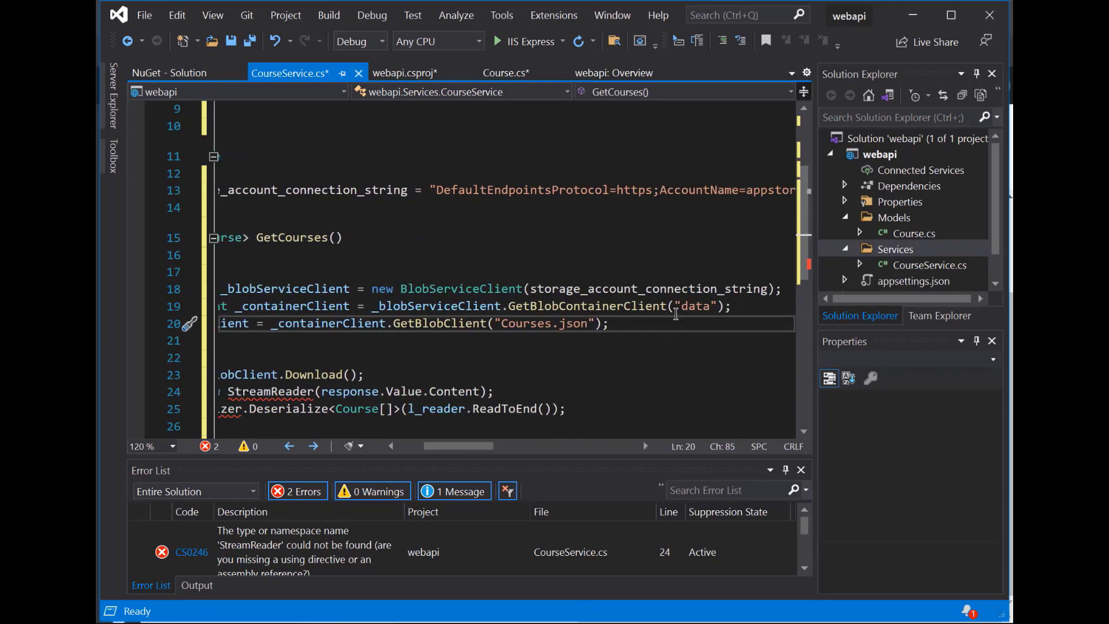
# Step: Review the container name, Courses.json blob and Download call, then import System.IO for StreamReader
pyautogui.doubleClick(685, 306)
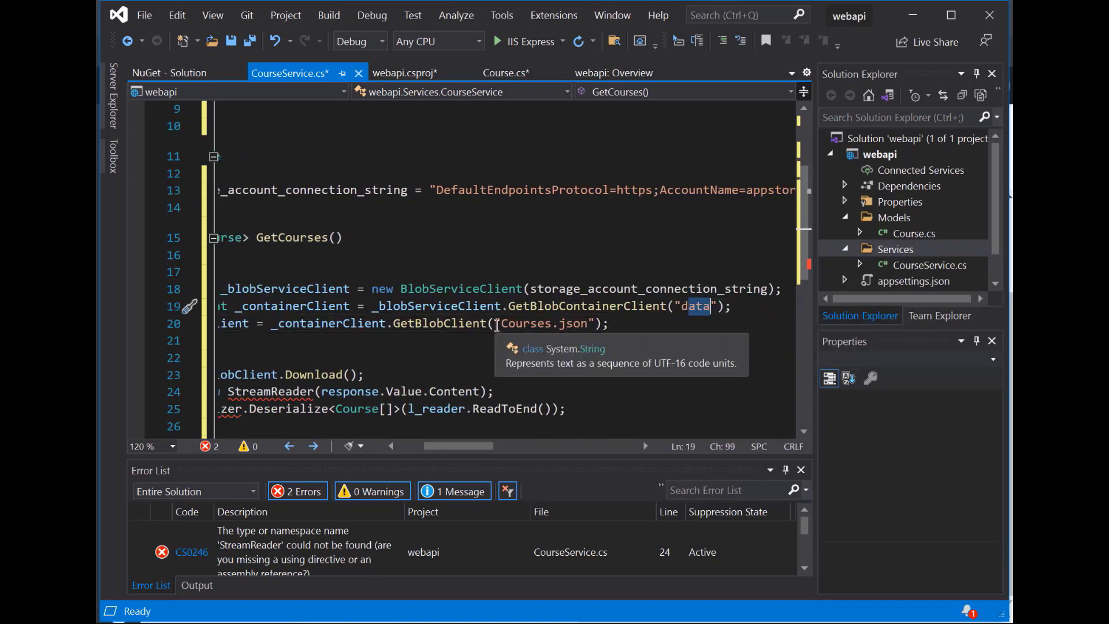
pyautogui.click(500, 324)
pyautogui.moveTo(500, 323); pyautogui.dragTo(588, 324)
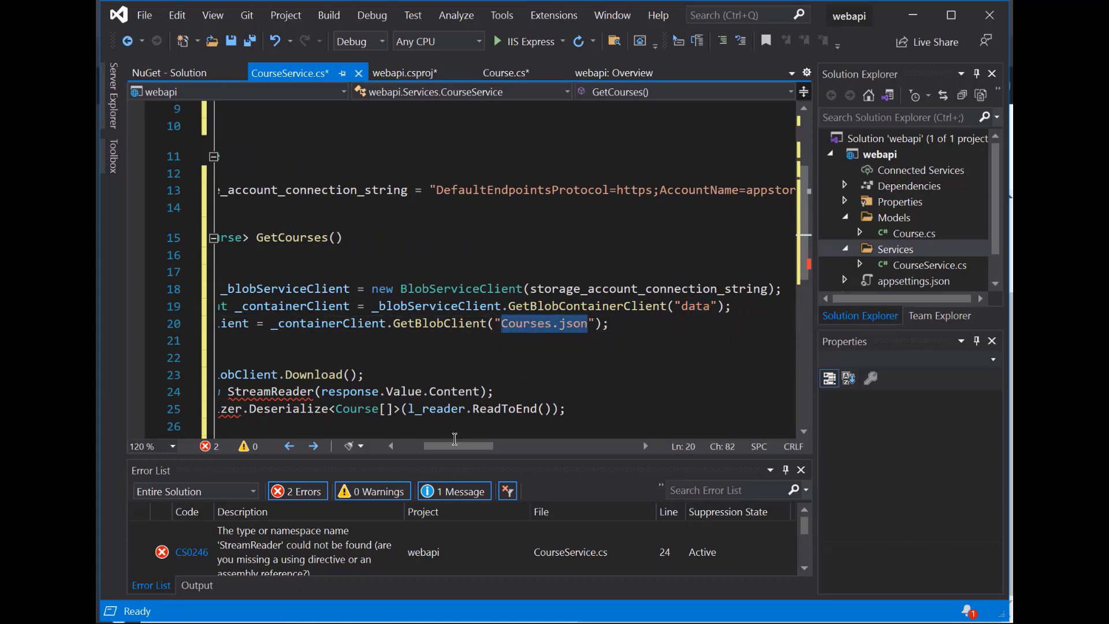
pyautogui.click(411, 450)
pyautogui.scroll(-1, 518, 354)
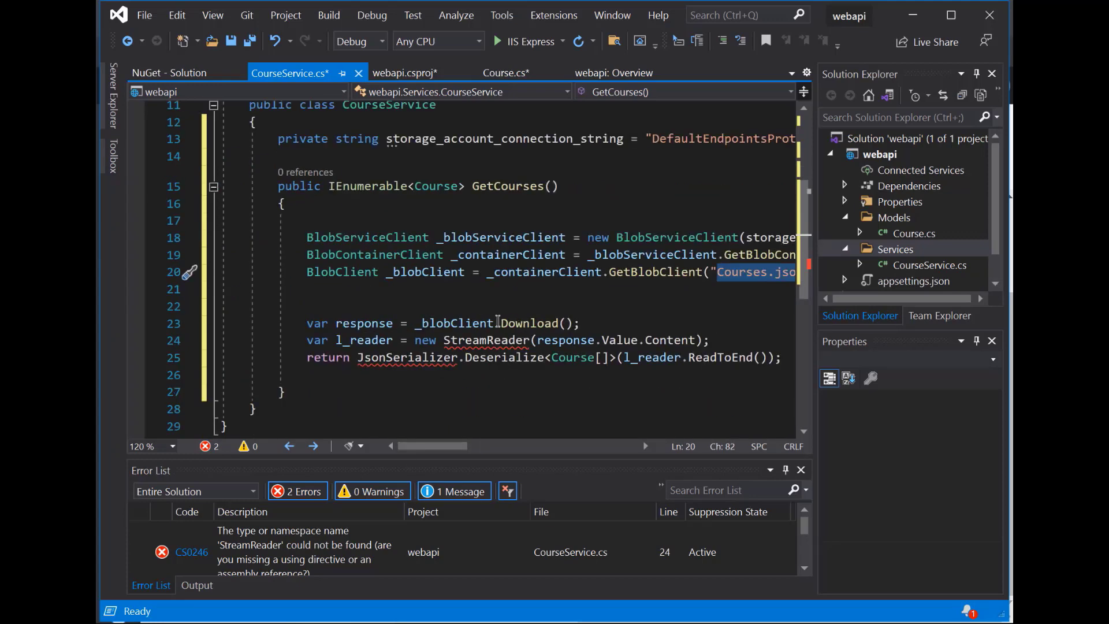
pyautogui.moveTo(500, 324); pyautogui.dragTo(581, 323)
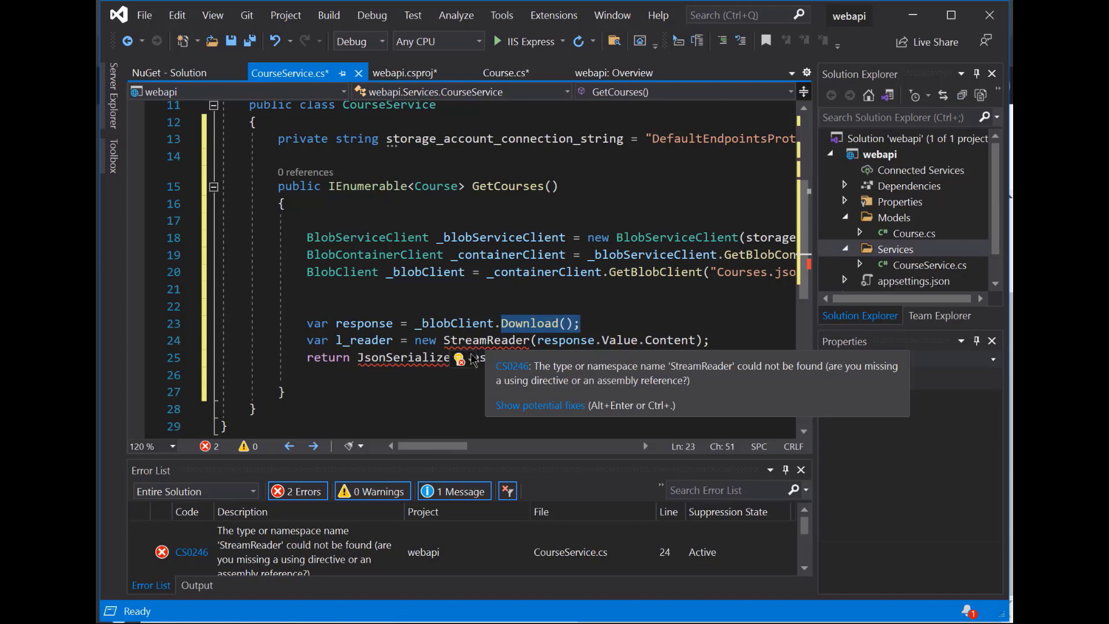
pyautogui.click(471, 360)
pyautogui.click(485, 383)
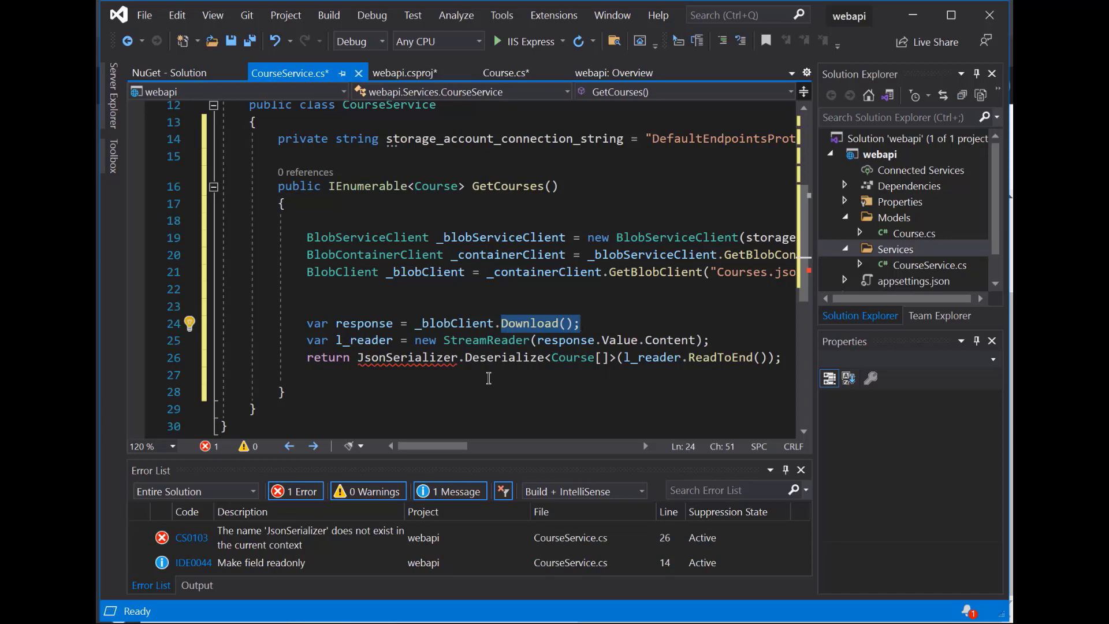
# Step: Import System.Text.Json so JsonSerializer and the Course[] deserialization resolve
pyautogui.moveTo(416, 358)
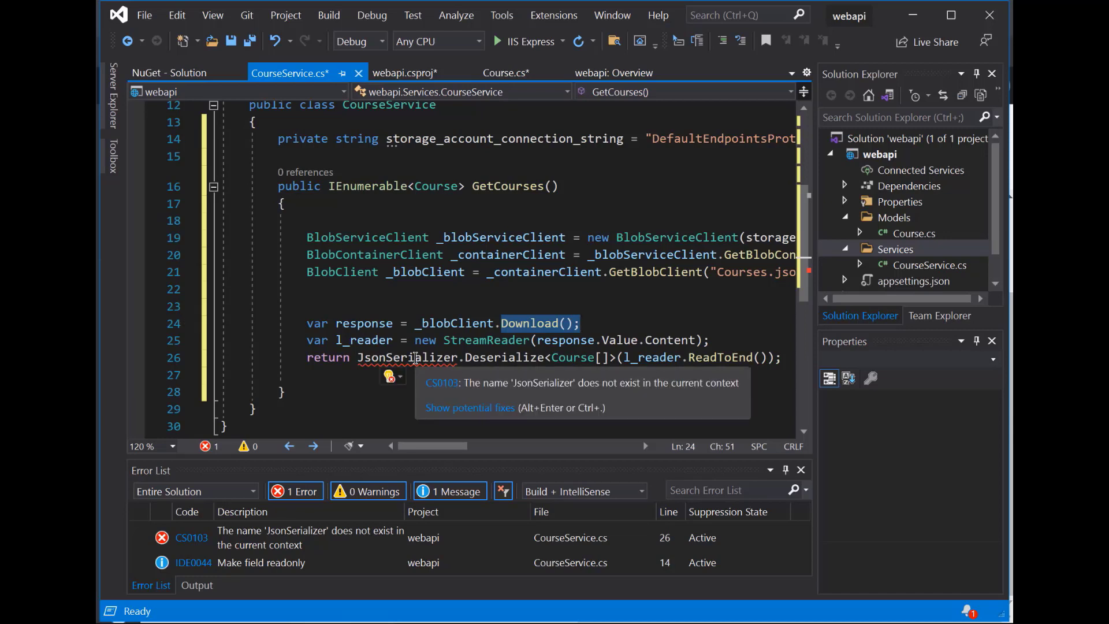
pyautogui.click(428, 407)
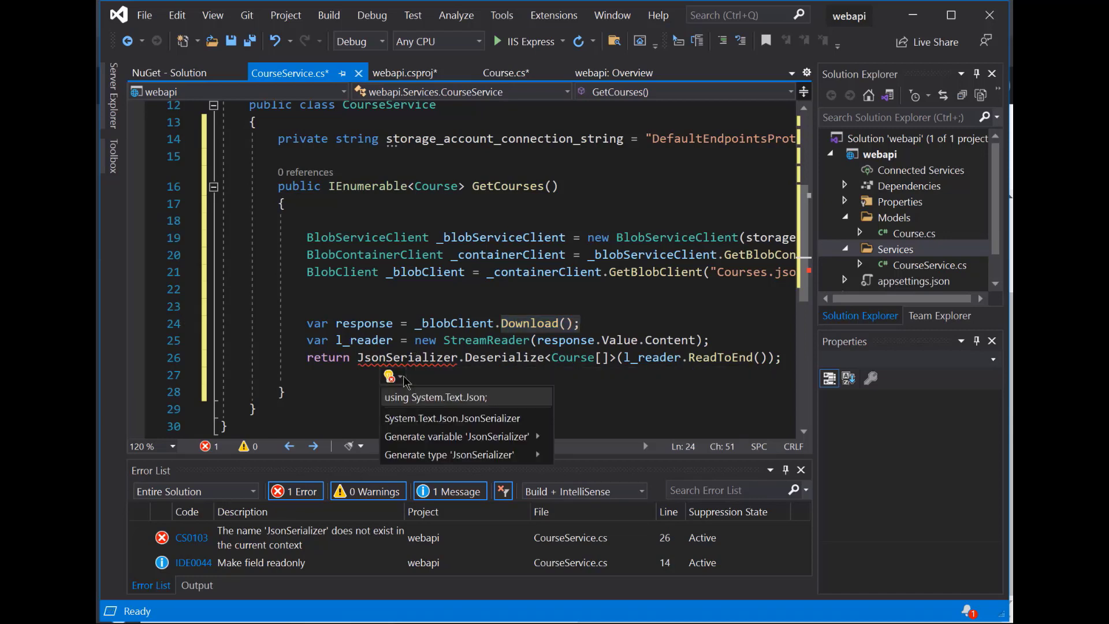
pyautogui.click(427, 399)
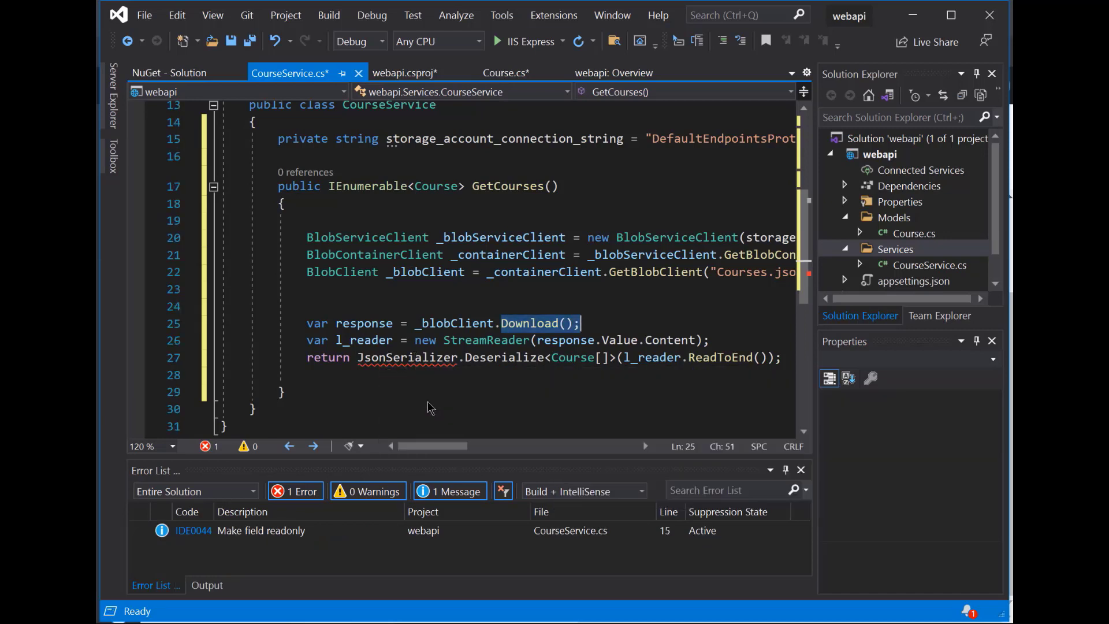
pyautogui.moveTo(554, 362)
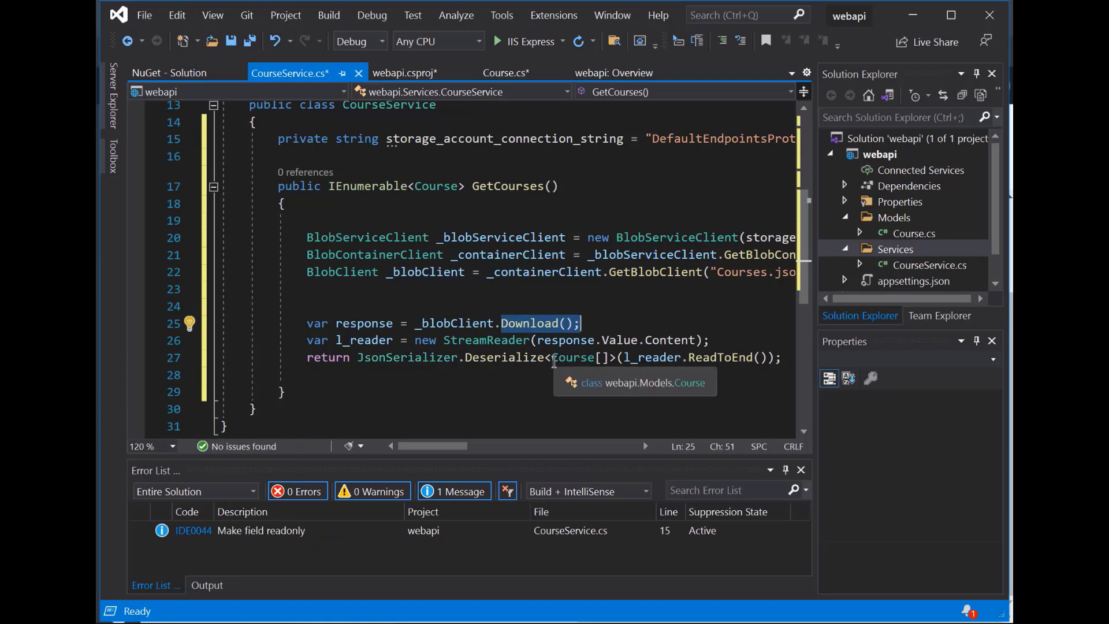
pyautogui.moveTo(551, 359); pyautogui.dragTo(617, 358)
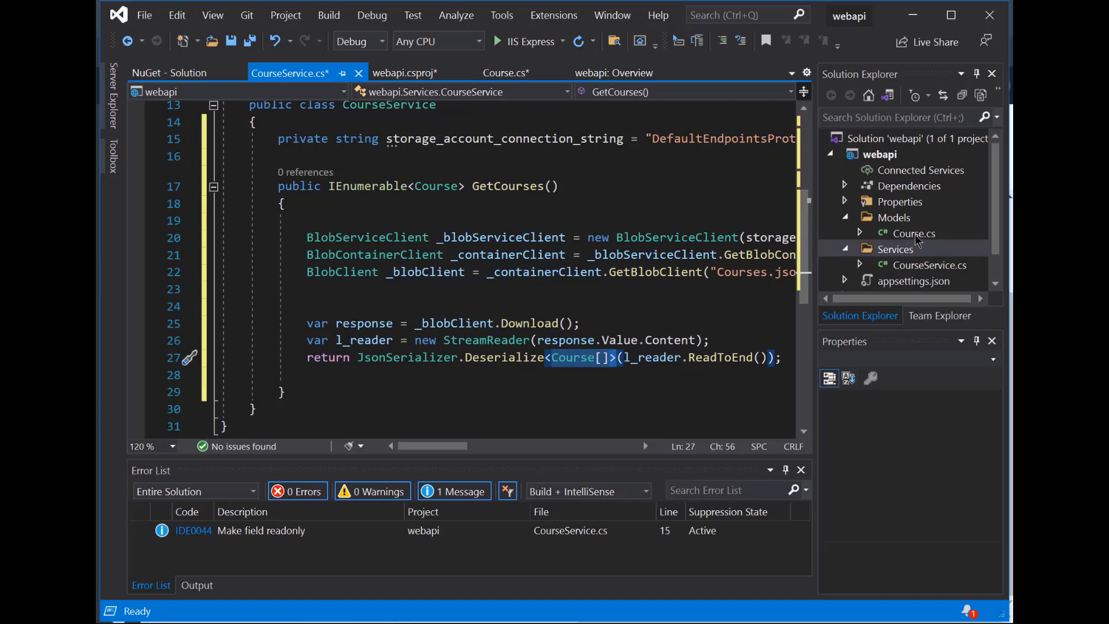
pyautogui.click(376, 392)
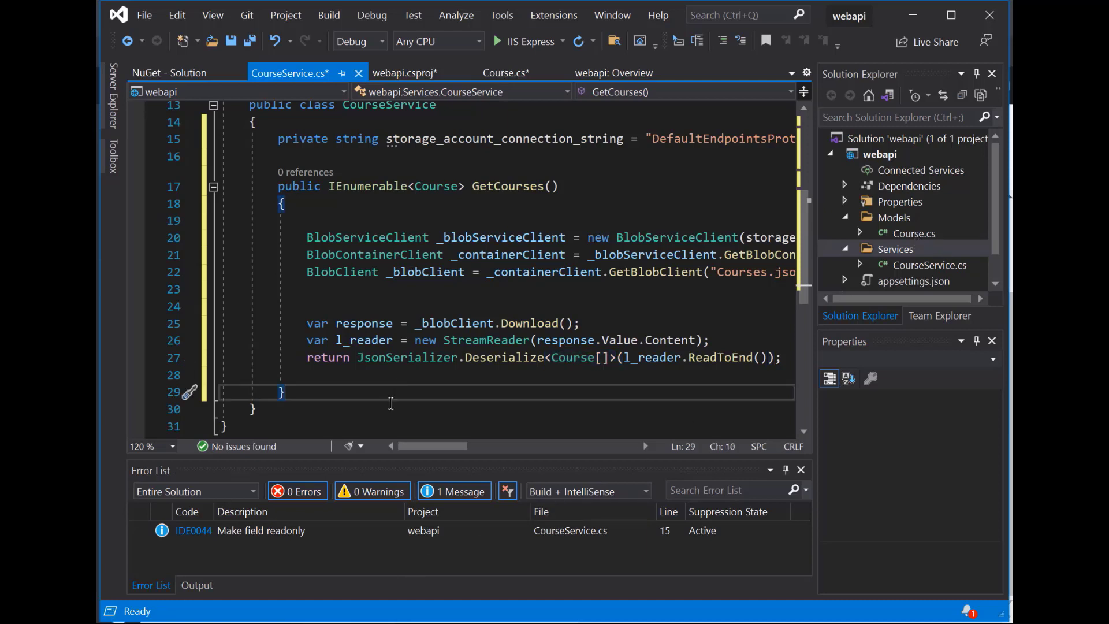
# Step: Paste a GetCourse method after GetCourses and rename its p_course parameter to p_courseid
pyautogui.press('Return')
pyautogui.press('Return')
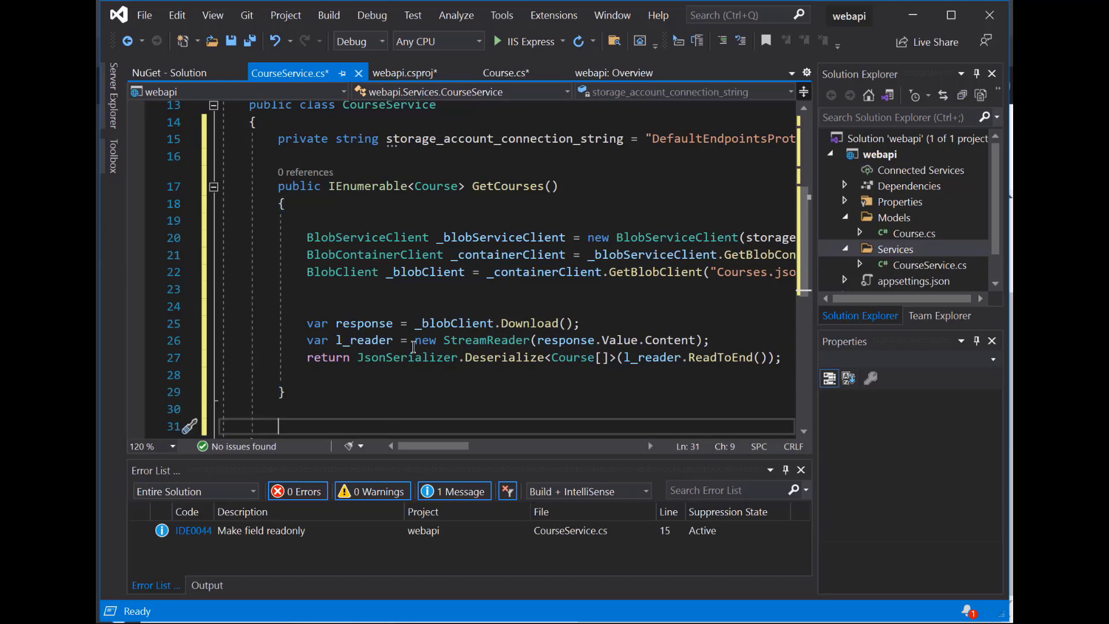
pyautogui.scroll(-1, 414, 346)
pyautogui.write('public Course GetCourse(string p_course) {      IEnumerable<Course> courses = this.GetCourses();     Course course = courses.FirstOrDefault(m => m.CourseID == p_course);     return course; }')
pyautogui.scroll(-1, 444, 344)
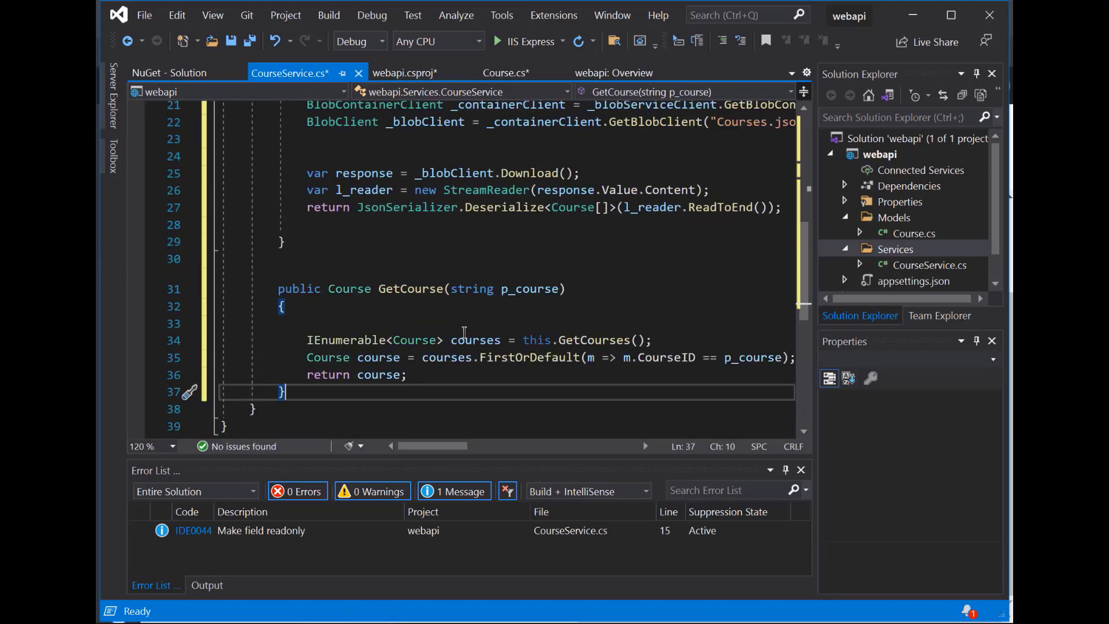
pyautogui.click(563, 288)
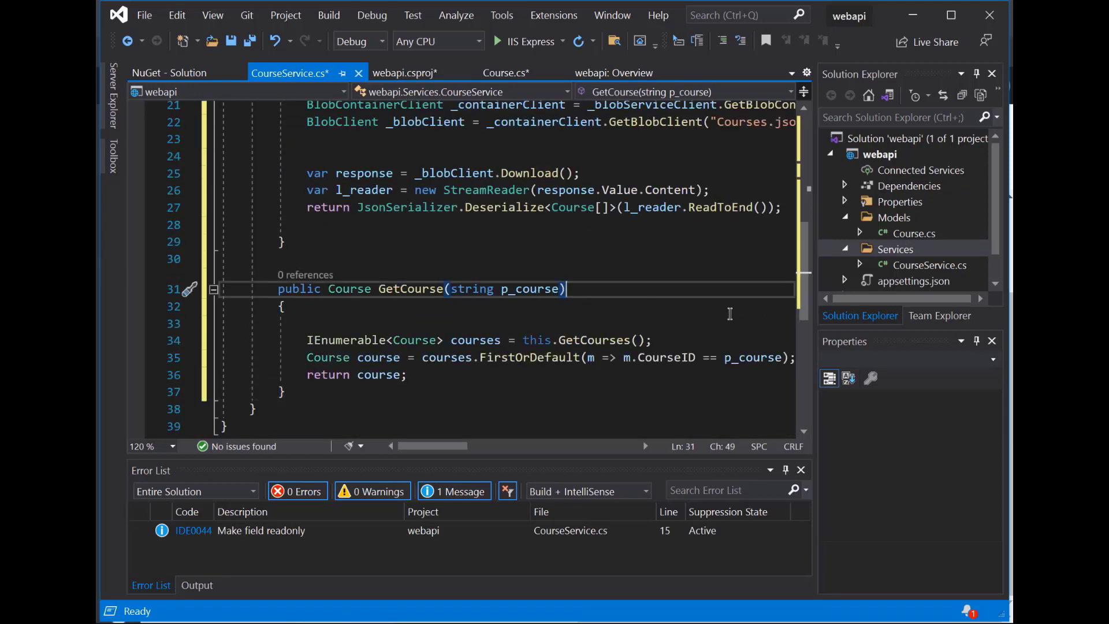
pyautogui.press('Left')
pyautogui.write('id')
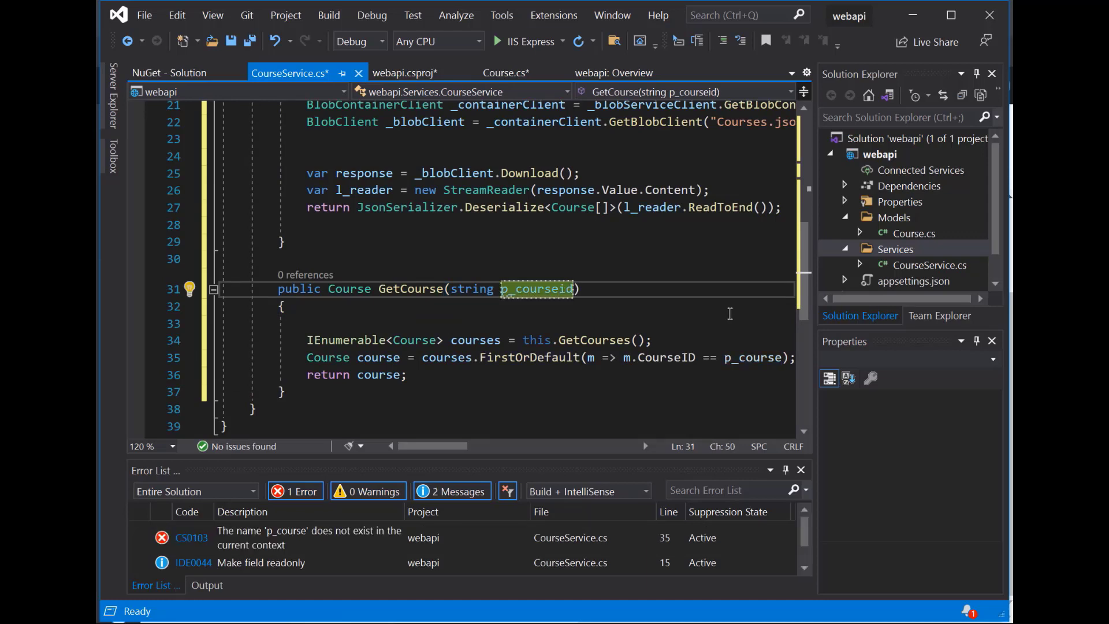
pyautogui.click(784, 357)
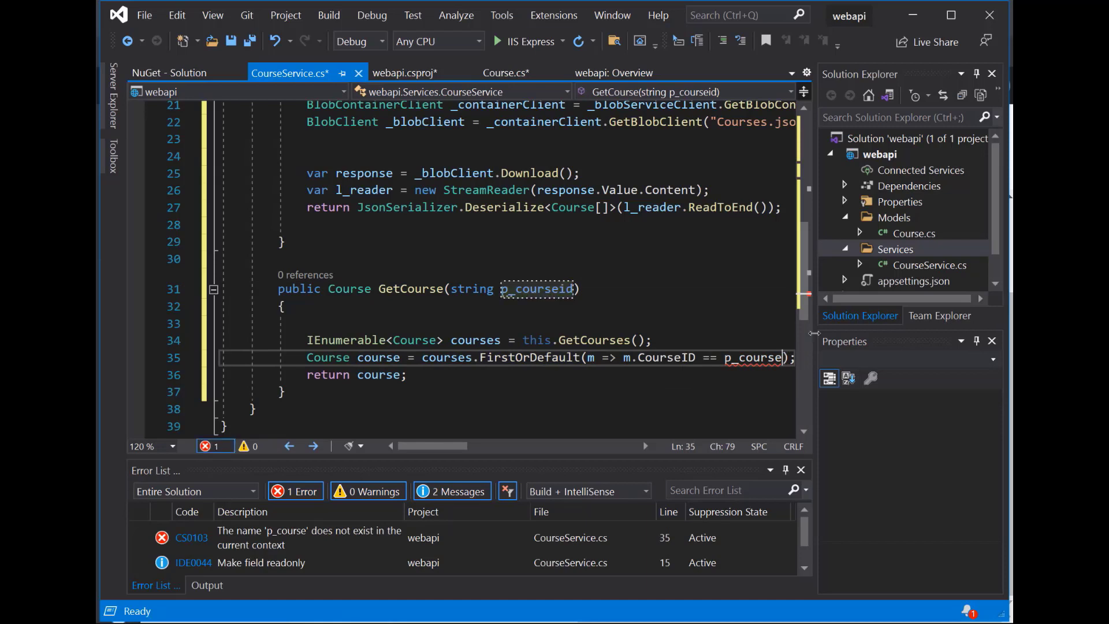
pyautogui.write('id')
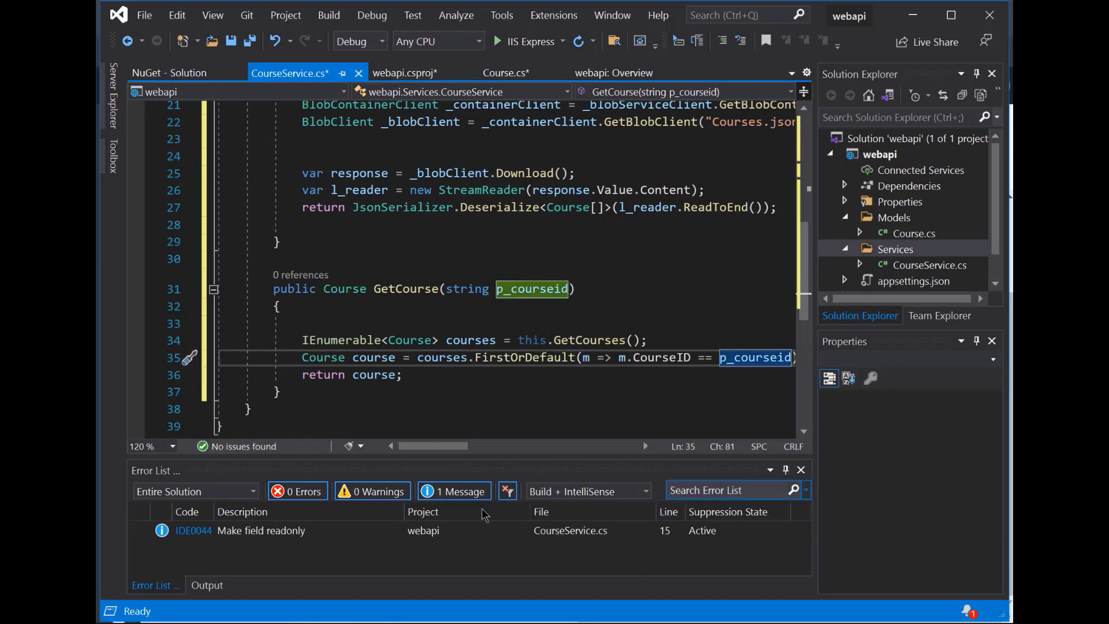
# Step: Paste the AddCourse(Course) method below GetCourse
pyautogui.scroll(-1, 341, 346)
pyautogui.click(340, 344)
pyautogui.press('Return')
pyautogui.press('Return')
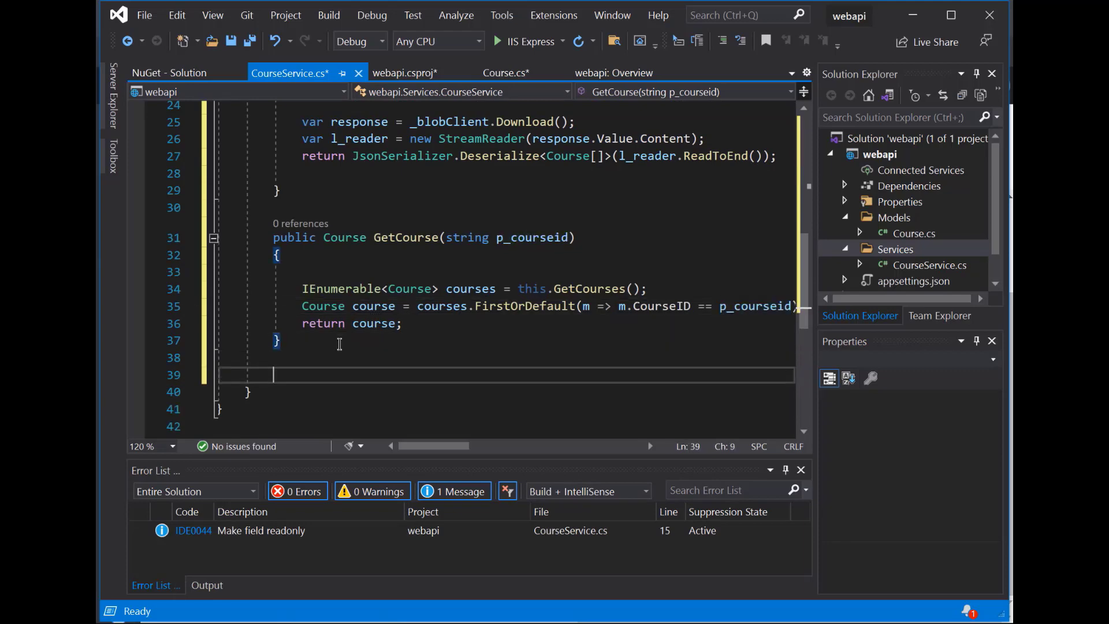
pyautogui.hotkey('ctrl', 'v')
pyautogui.scroll(5, 340, 344)
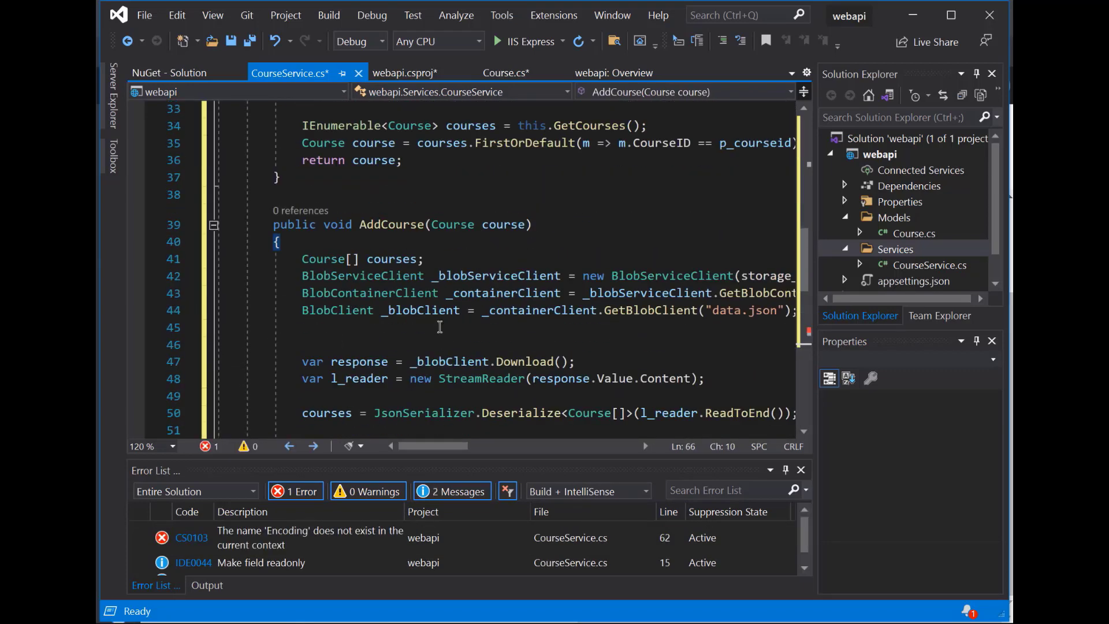
# Step: Review AddCourse's Deserialize, ToList, Add(course) and Serialize calls
pyautogui.doubleClick(500, 225)
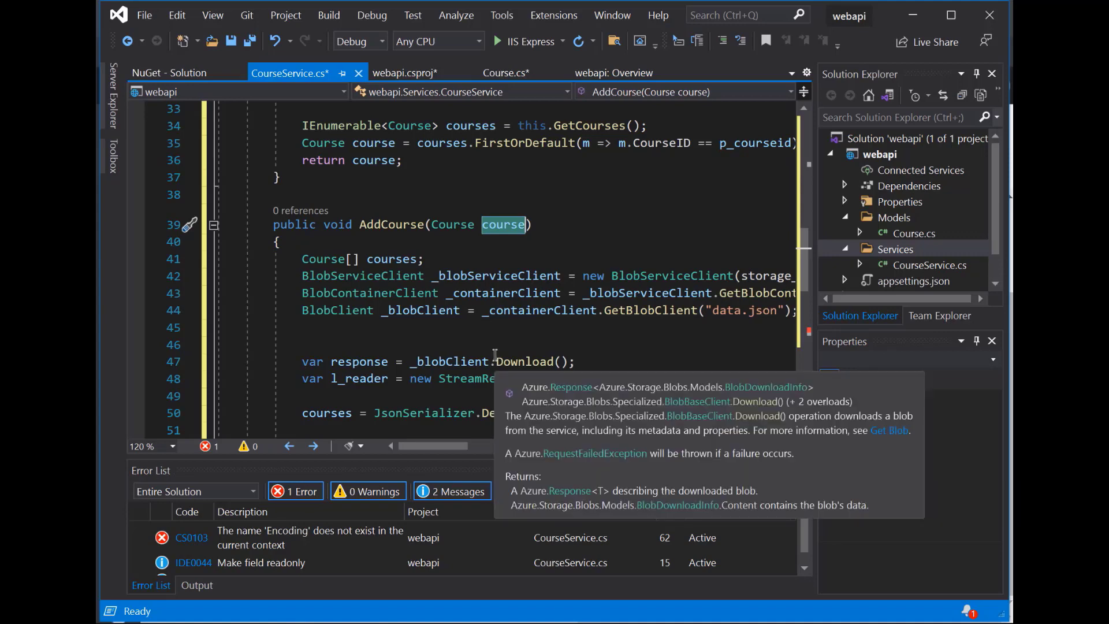
pyautogui.scroll(-1, 504, 348)
pyautogui.moveTo(540, 314)
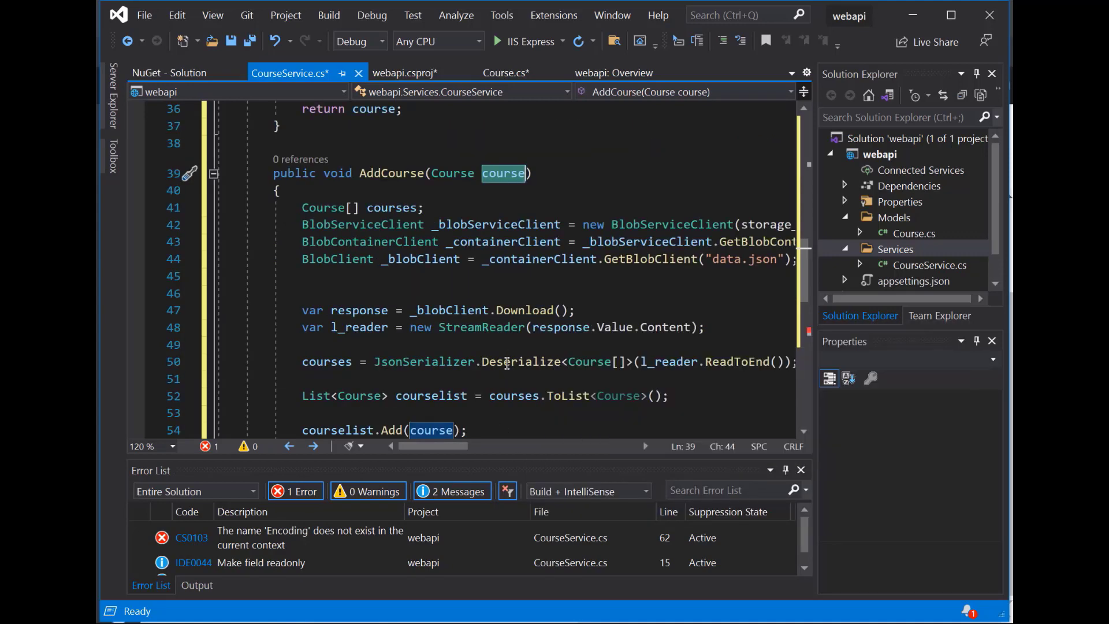
pyautogui.scroll(-1, 510, 364)
pyautogui.scroll(-2, 512, 365)
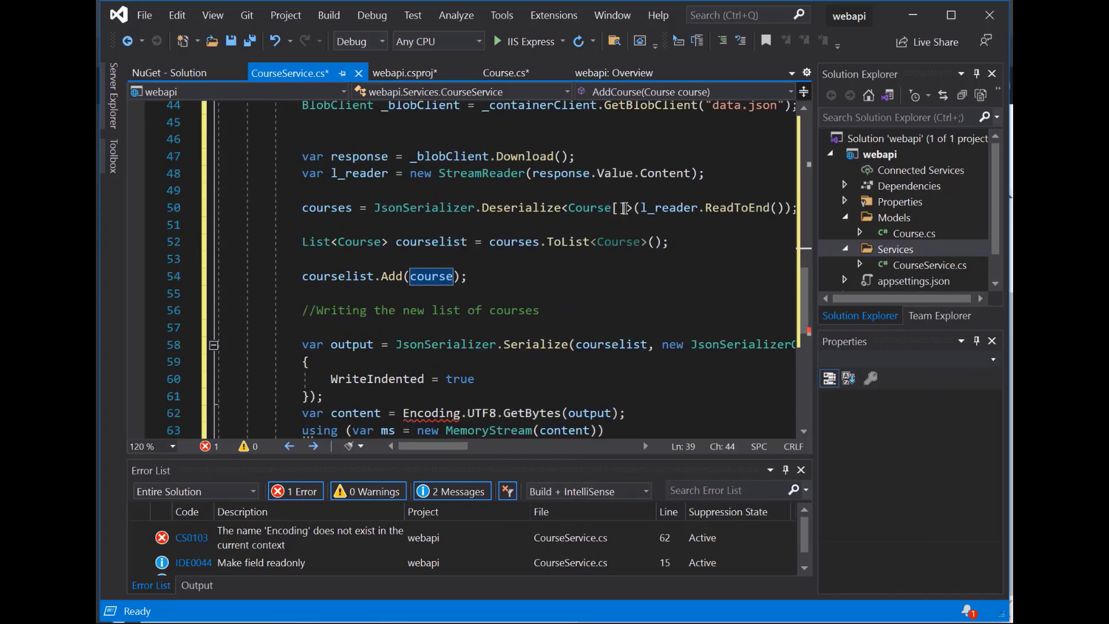
pyautogui.moveTo(626, 208); pyautogui.dragTo(480, 212)
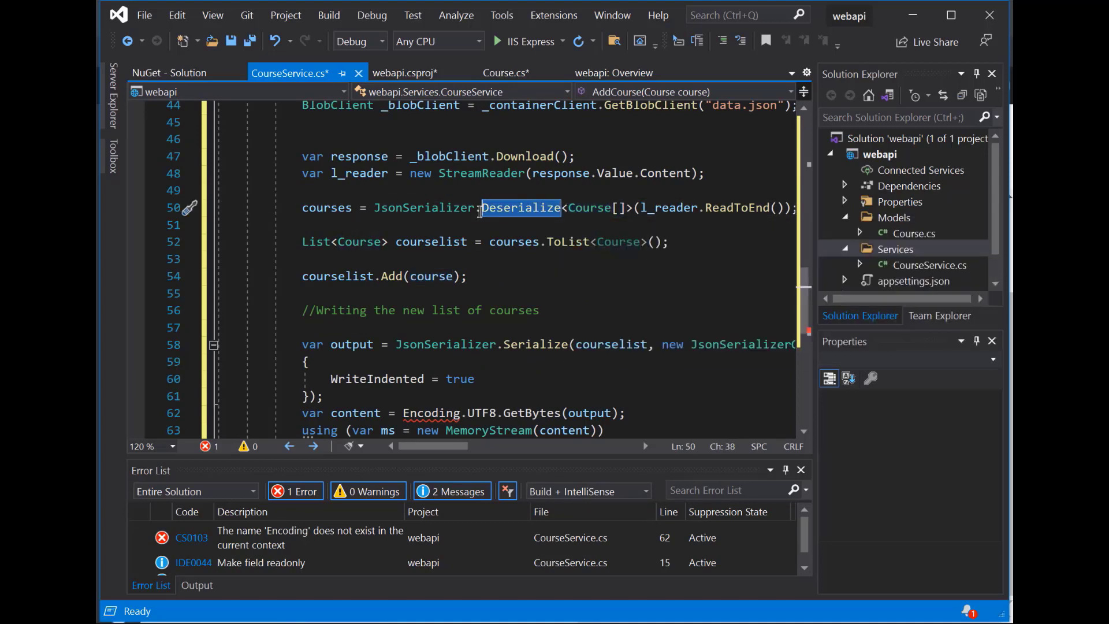
pyautogui.moveTo(546, 244); pyautogui.dragTo(589, 246)
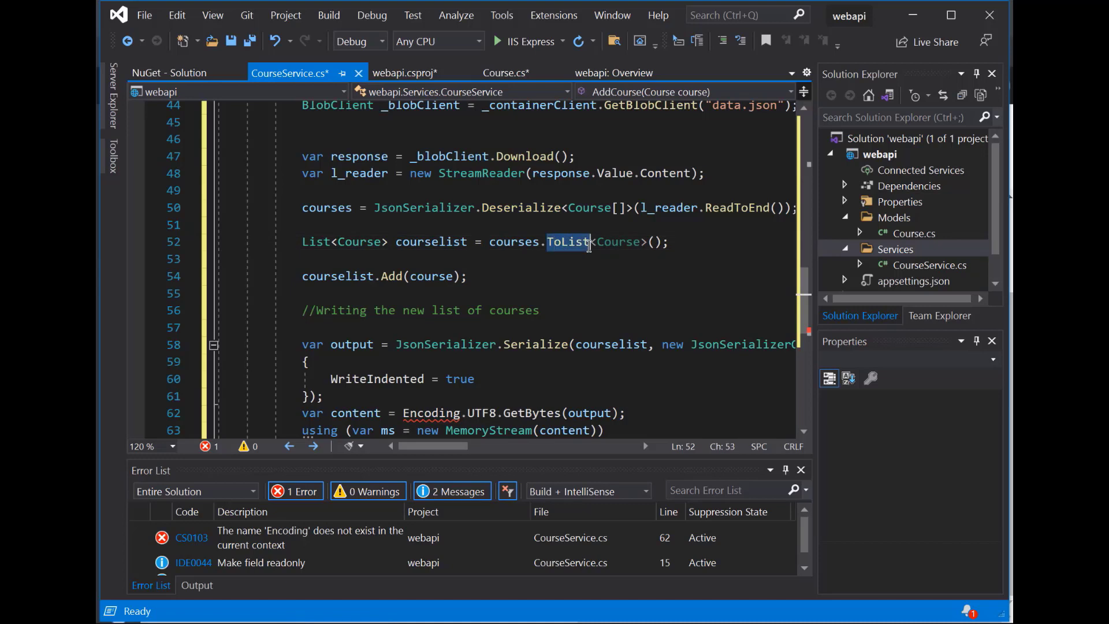
pyautogui.moveTo(469, 277); pyautogui.dragTo(382, 276)
pyautogui.scroll(-1, 544, 279)
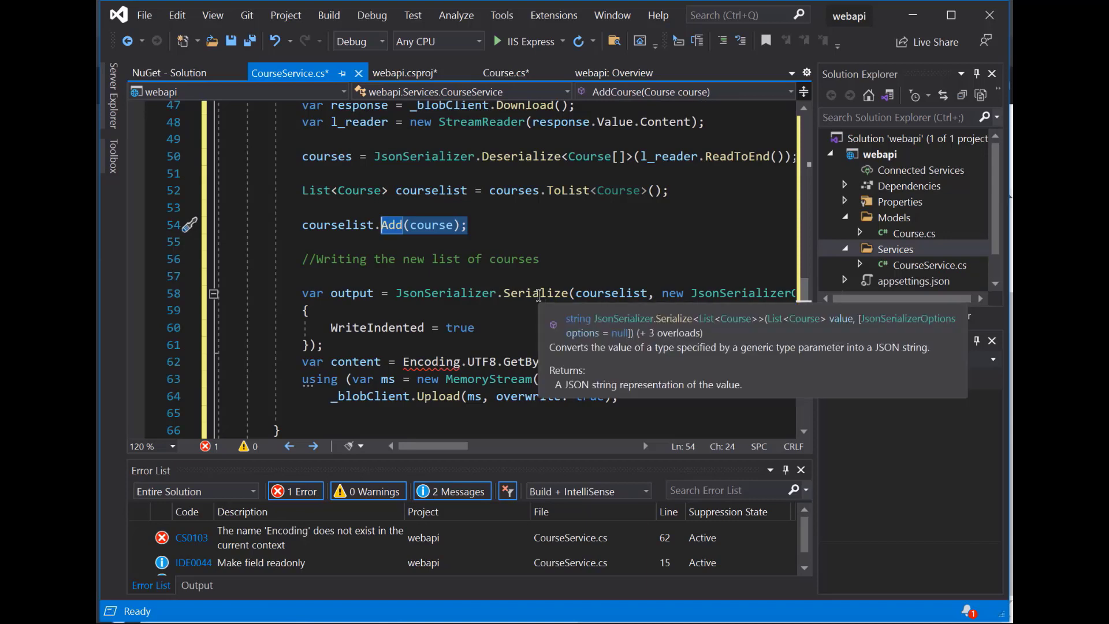
pyautogui.doubleClick(538, 295)
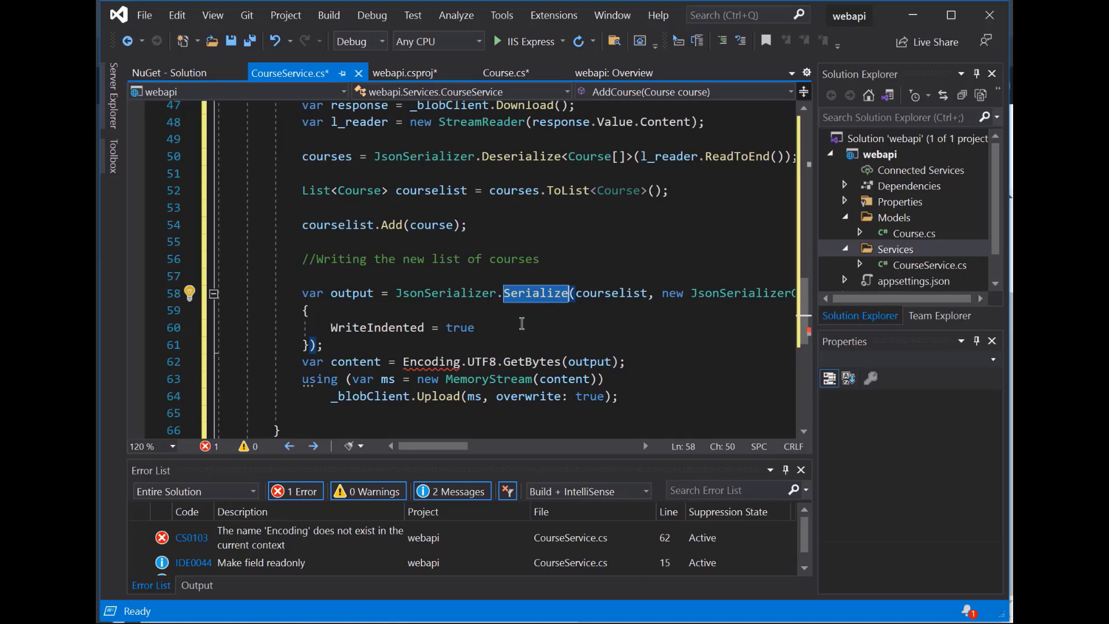
pyautogui.scroll(-1, 522, 323)
# Step: Add 'using System.Text;' through the quick-action fix to resolve Encoding
pyautogui.click(451, 313)
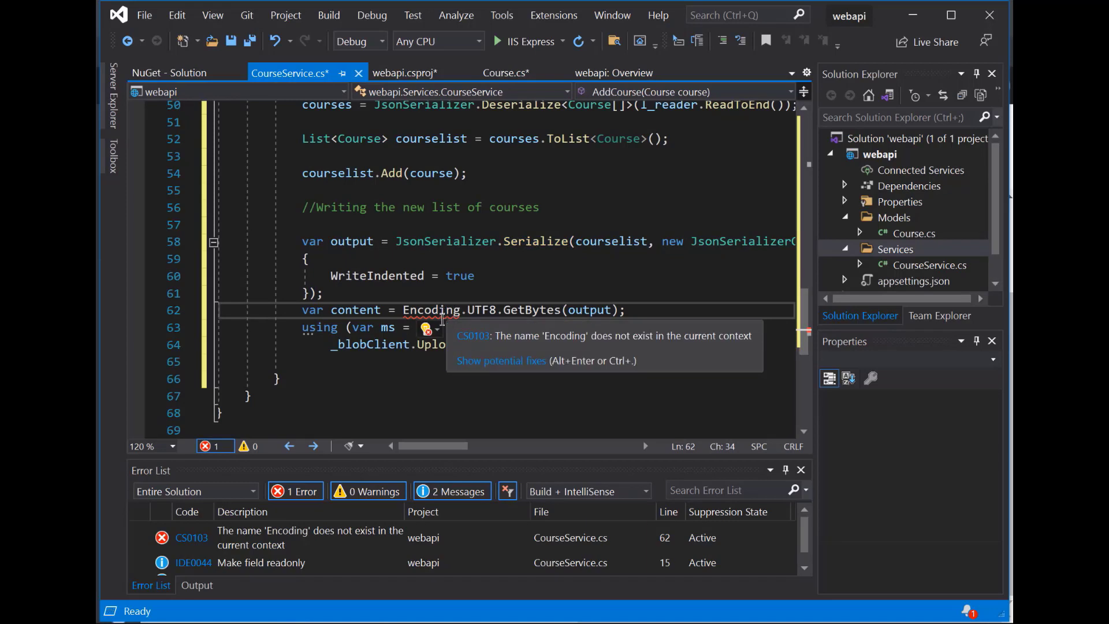
pyautogui.click(439, 333)
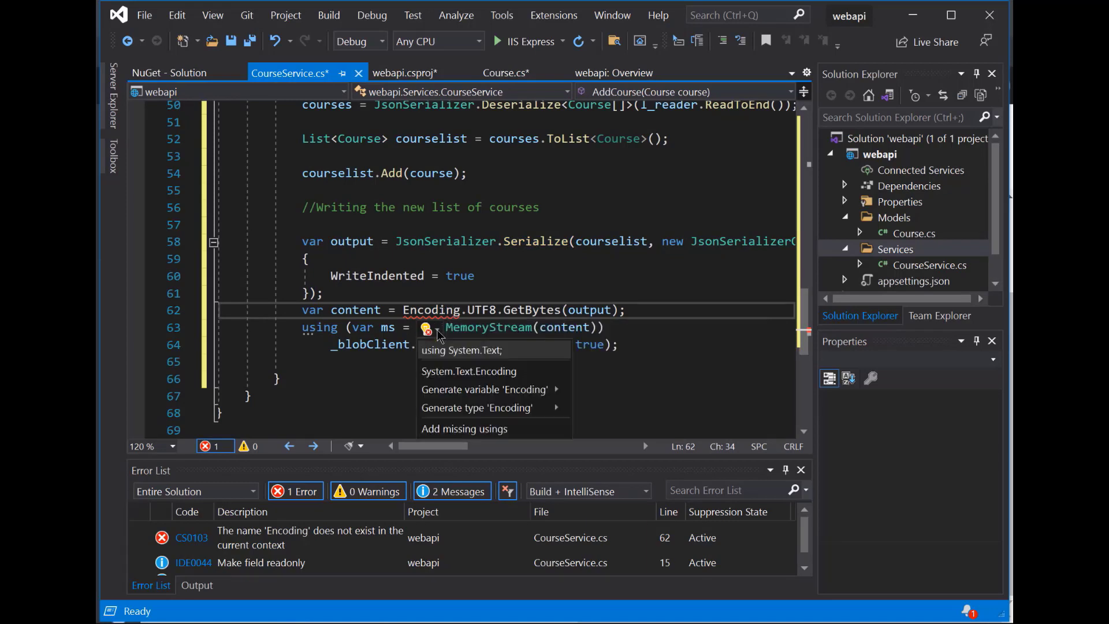
pyautogui.click(479, 350)
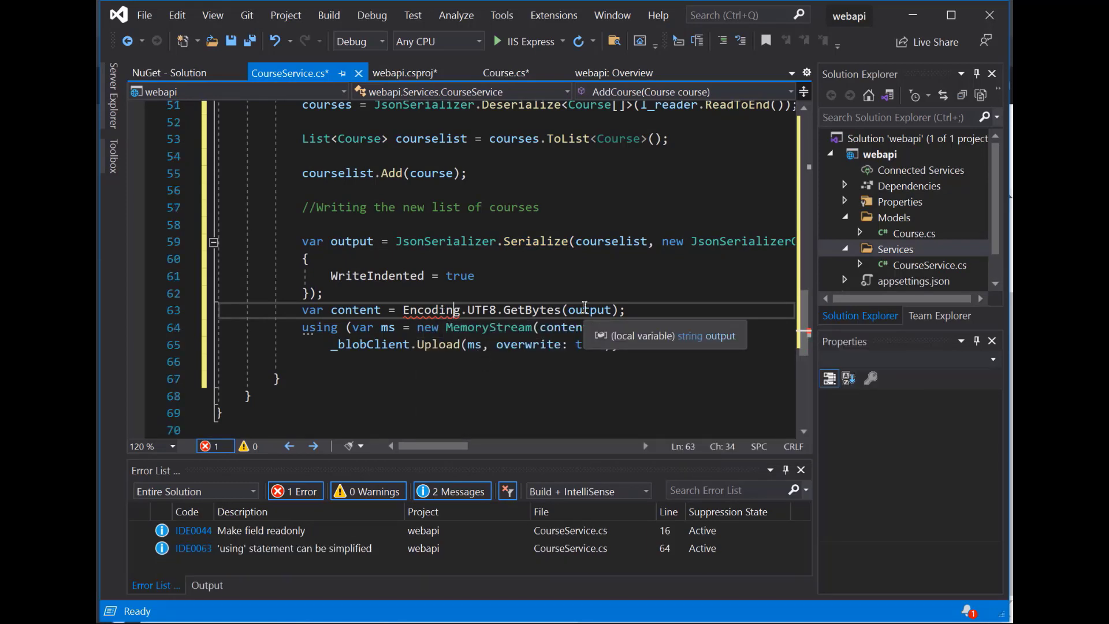
pyautogui.scroll(15, 583, 298)
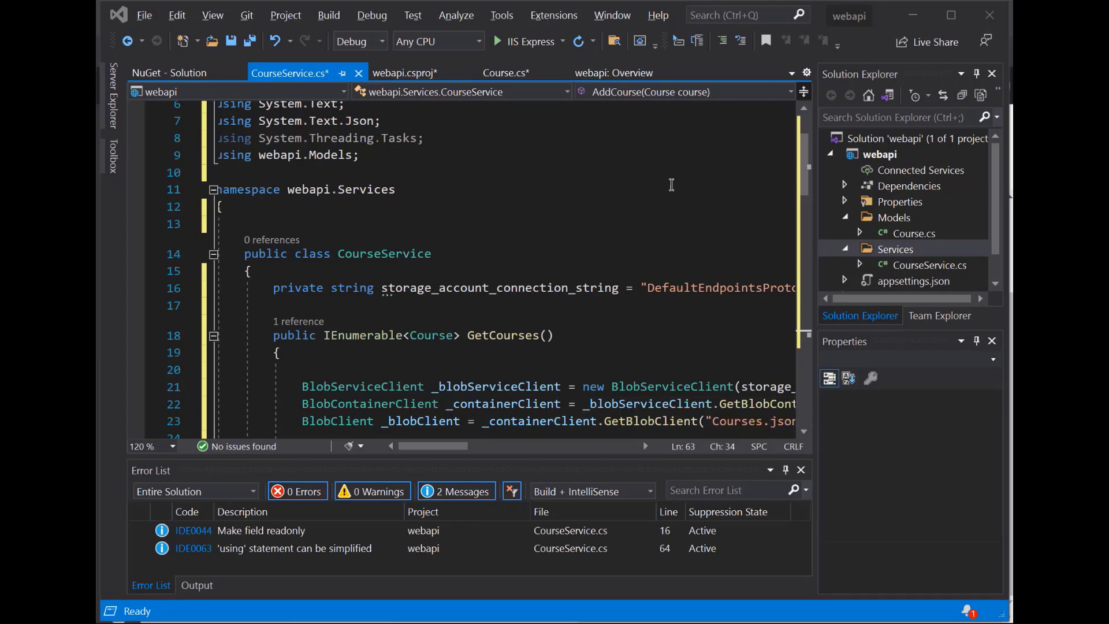
# Step: Create a new folder named Controllers in the webapi project
pyautogui.moveTo(817, 226); pyautogui.dragTo(774, 226)
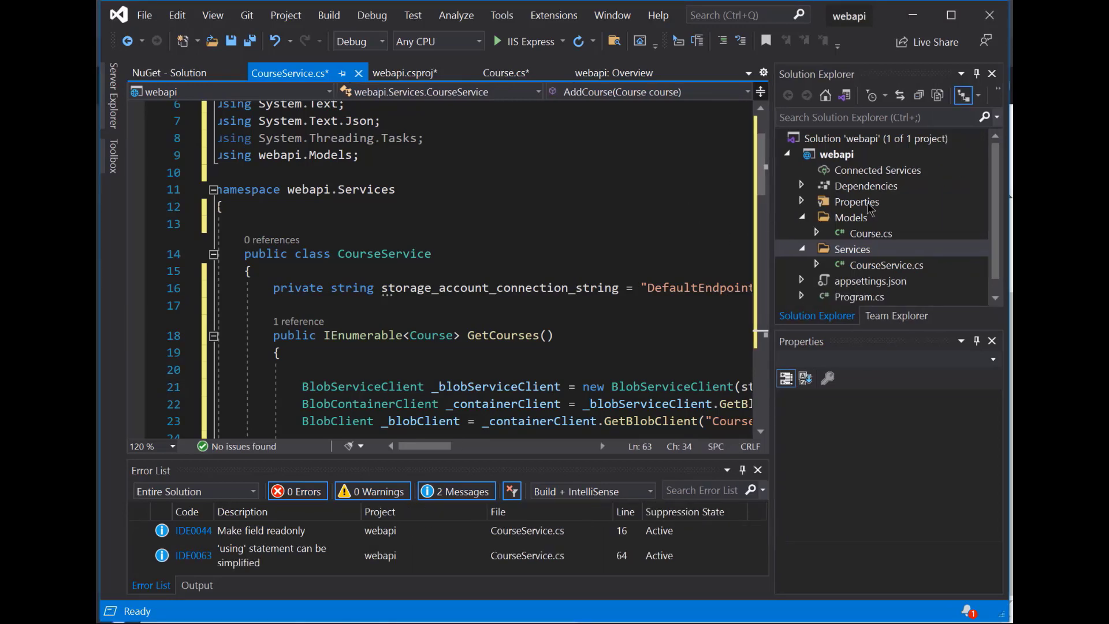
pyautogui.click(848, 156)
pyautogui.doubleClick(848, 157)
pyautogui.rightClick(848, 157)
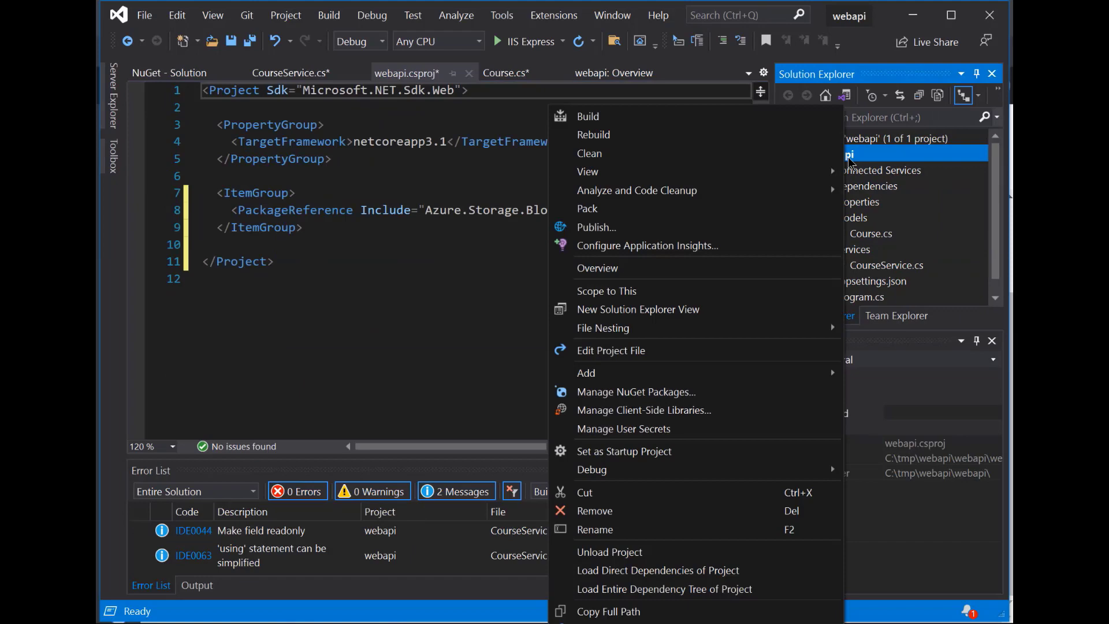
pyautogui.moveTo(632, 373)
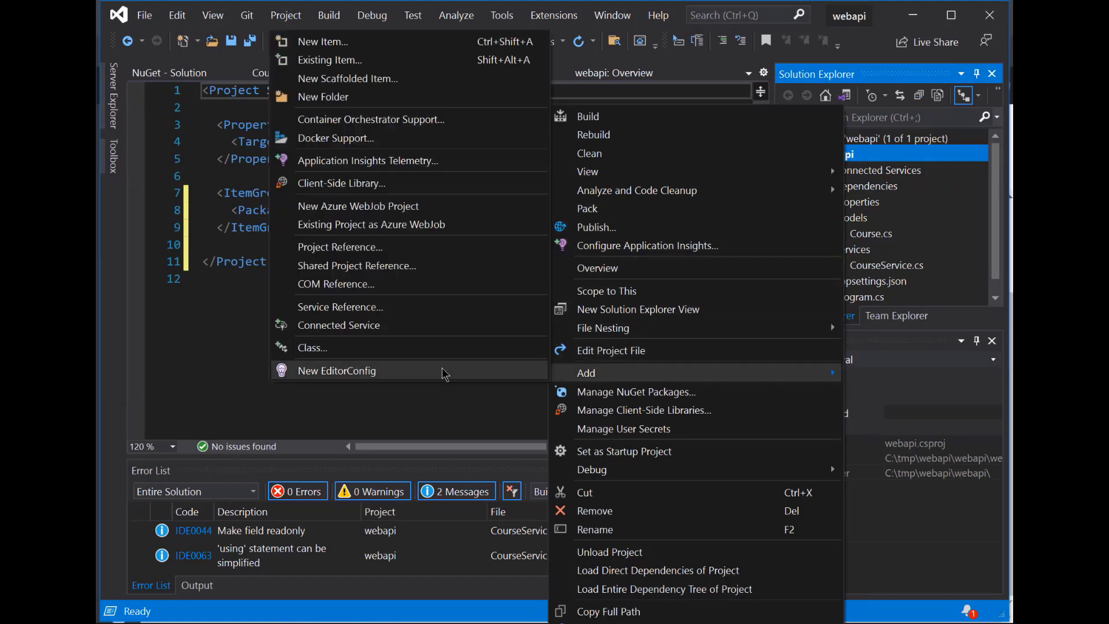
pyautogui.click(456, 100)
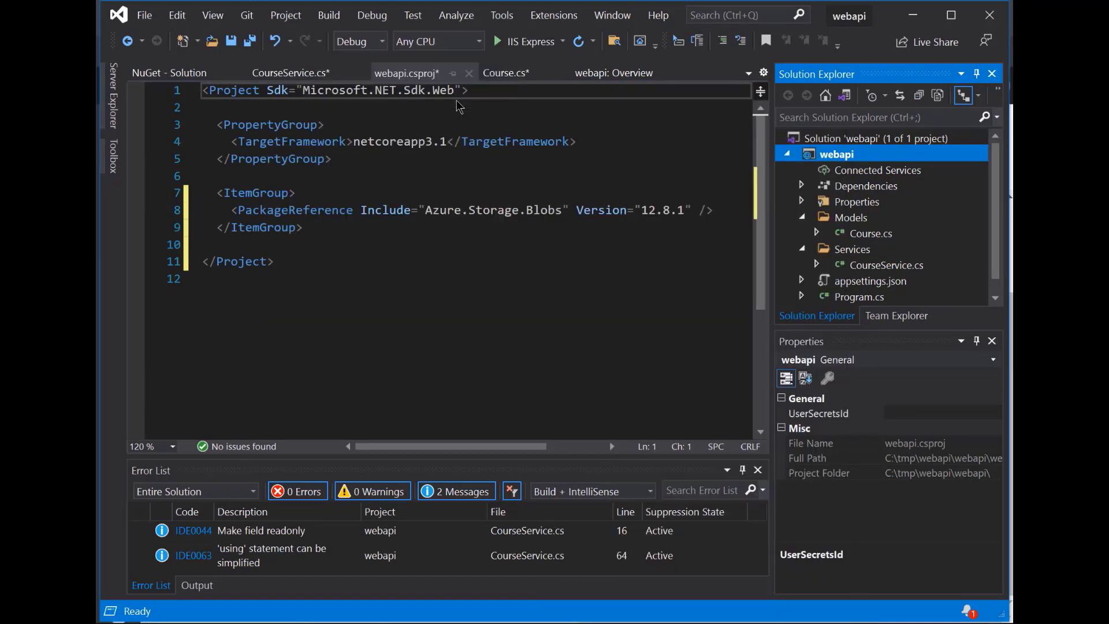
pyautogui.write('Contr')
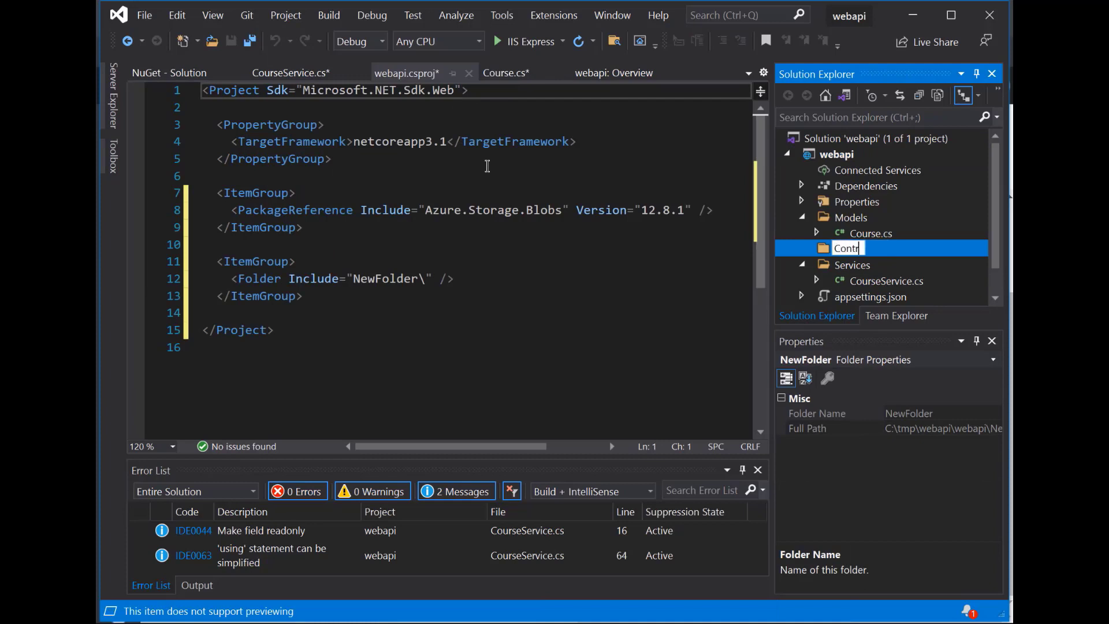
pyautogui.write('ollers')
pyautogui.press('Return')
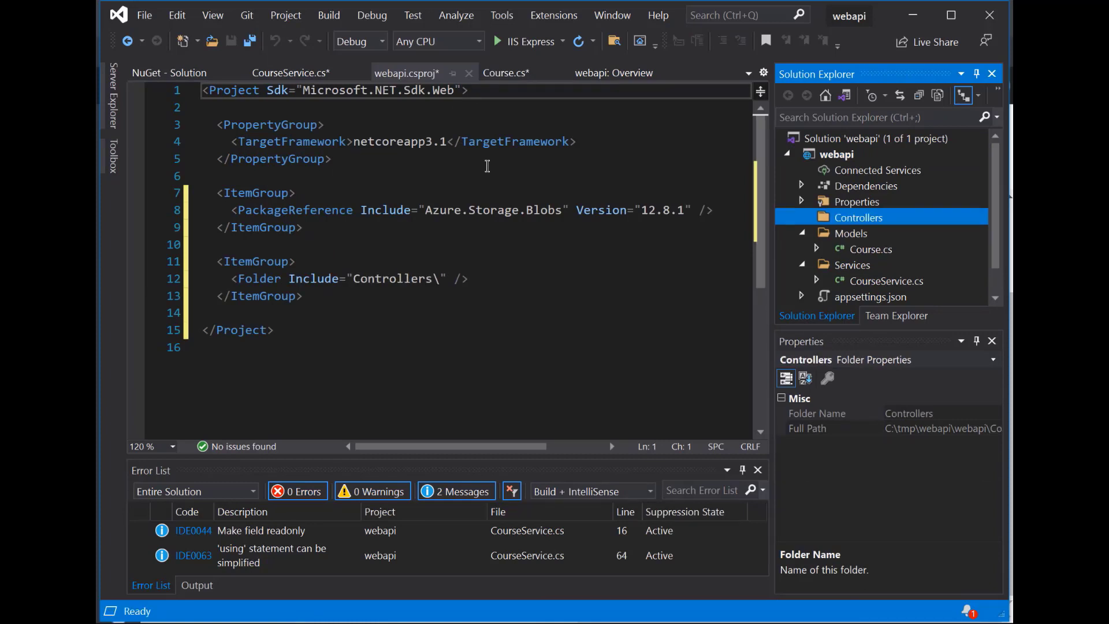
# Step: Add an empty MVC controller named CourseController.cs to the Controllers folder
pyautogui.rightClick(829, 225)
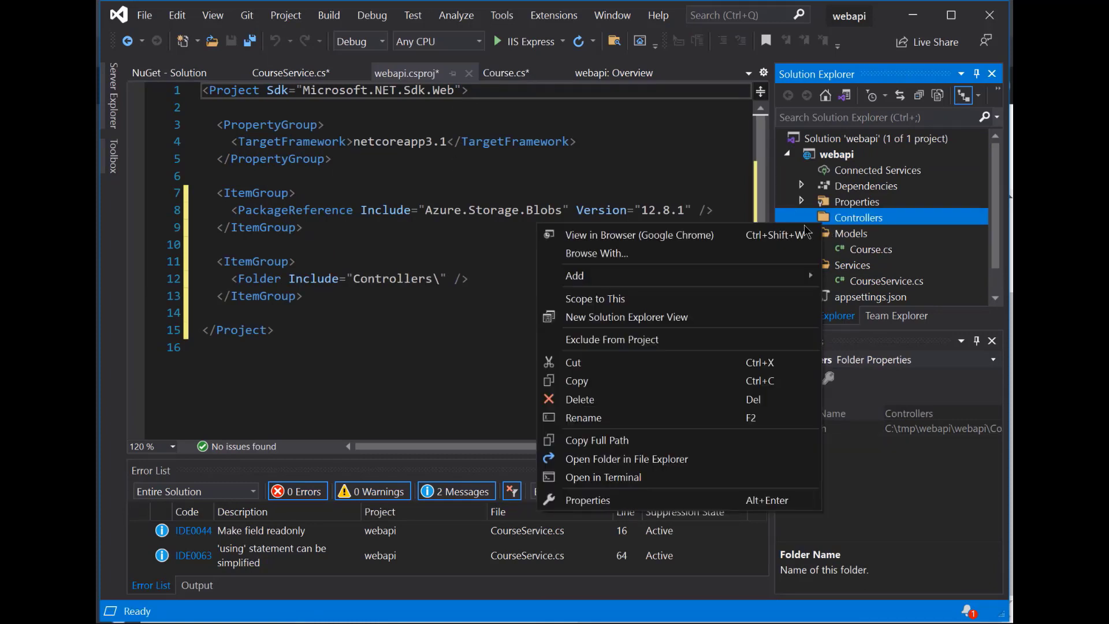
pyautogui.moveTo(655, 281)
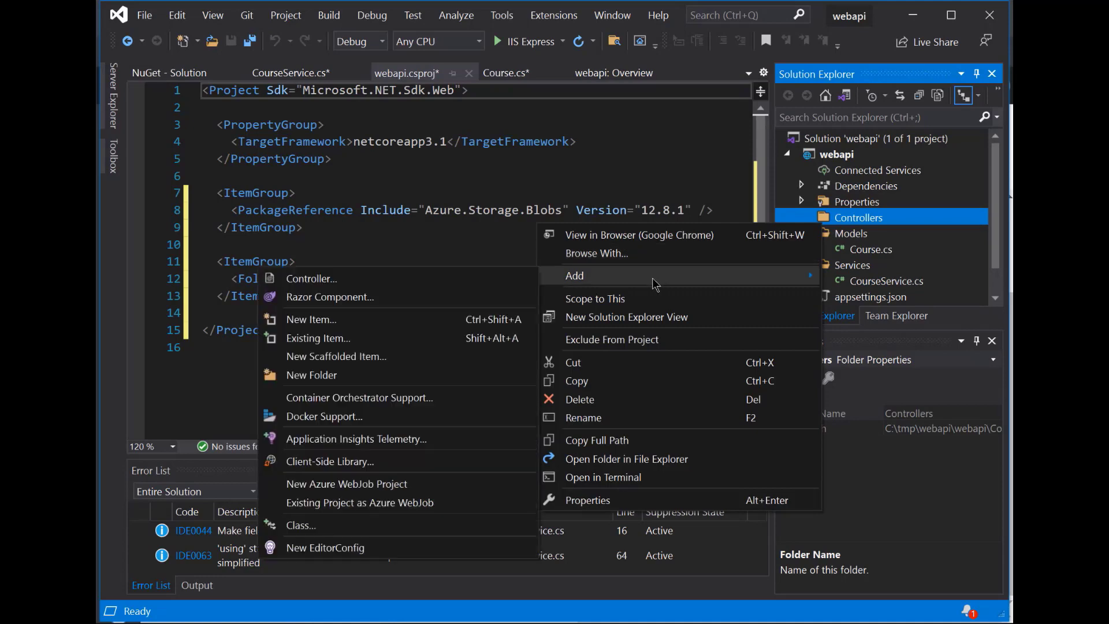
pyautogui.click(427, 282)
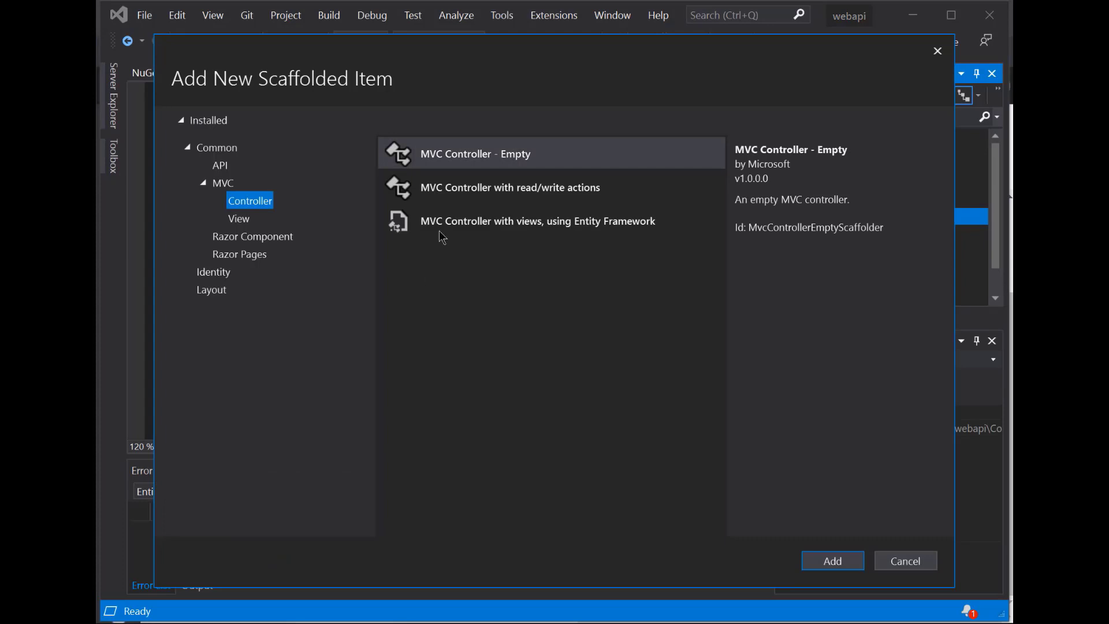
pyautogui.click(487, 155)
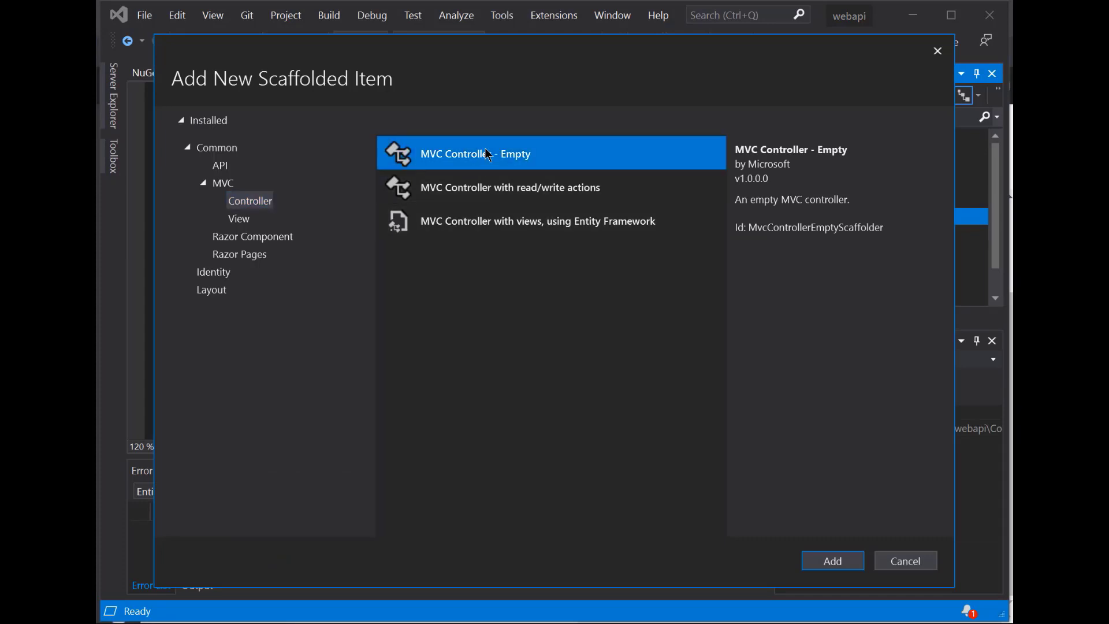
pyautogui.click(833, 560)
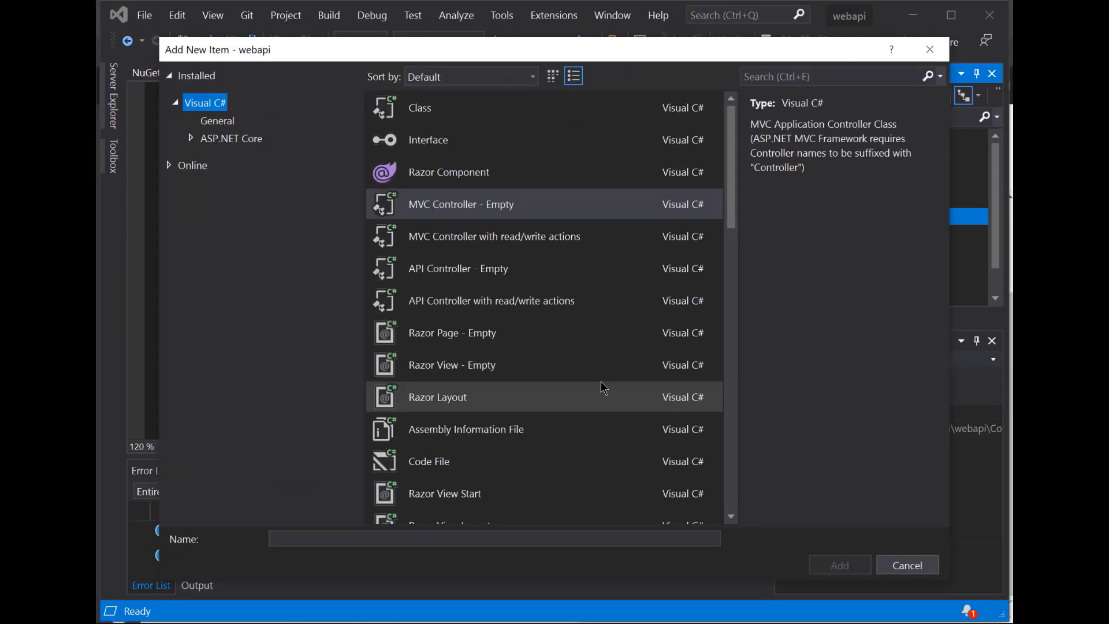
pyautogui.press('Home')
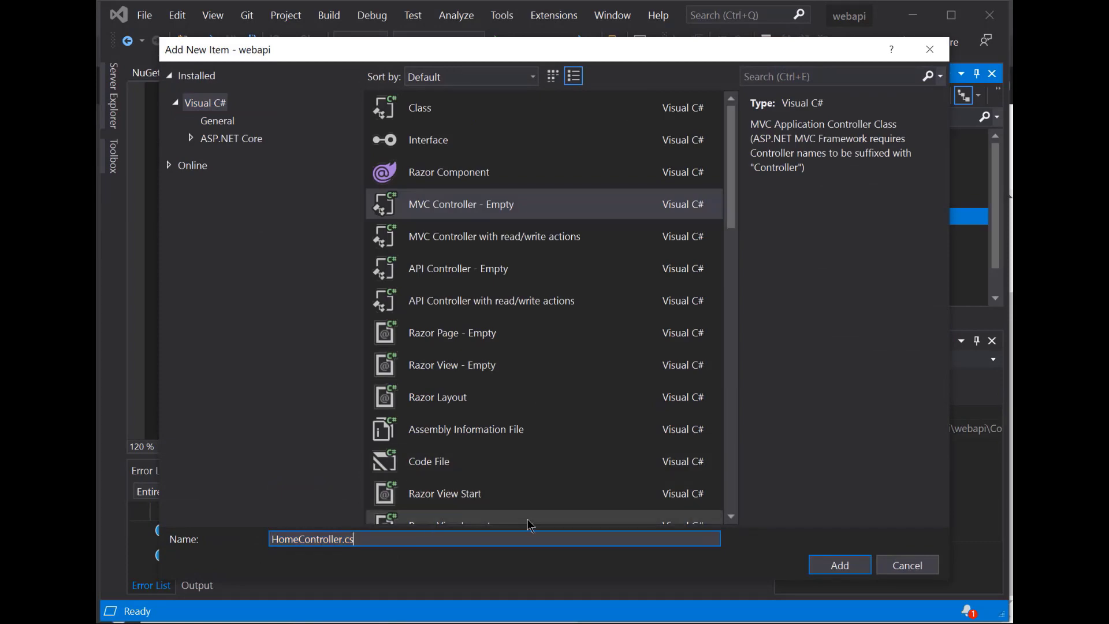
pyautogui.press('Delete')
pyautogui.press('Delete')
pyautogui.press('Delete')
pyautogui.press('Delete')
pyautogui.write('Course')
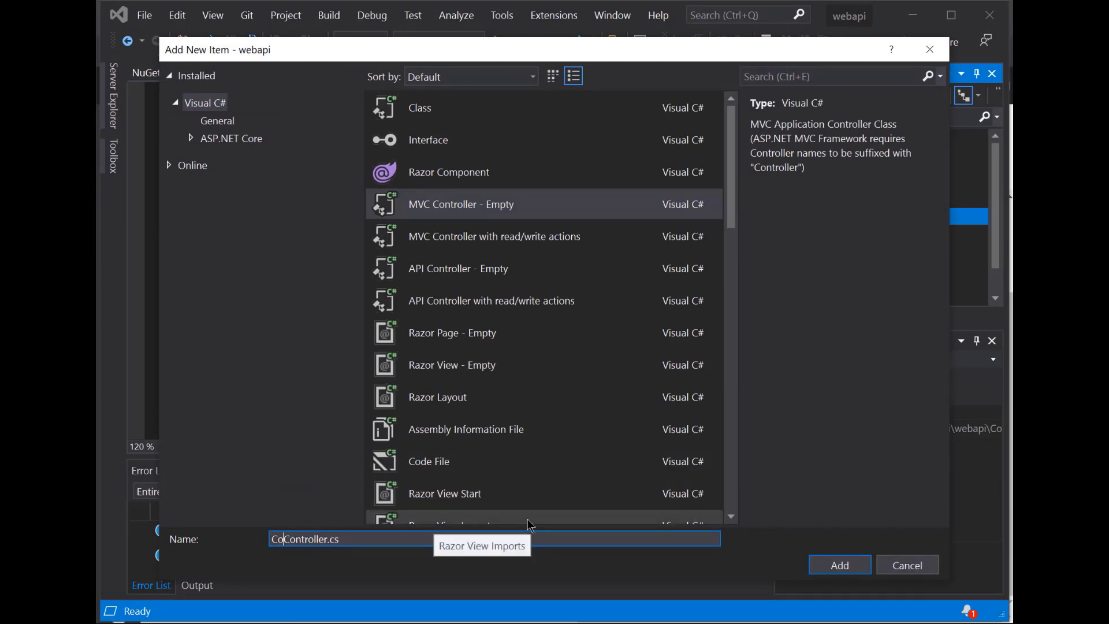
pyautogui.press('Return')
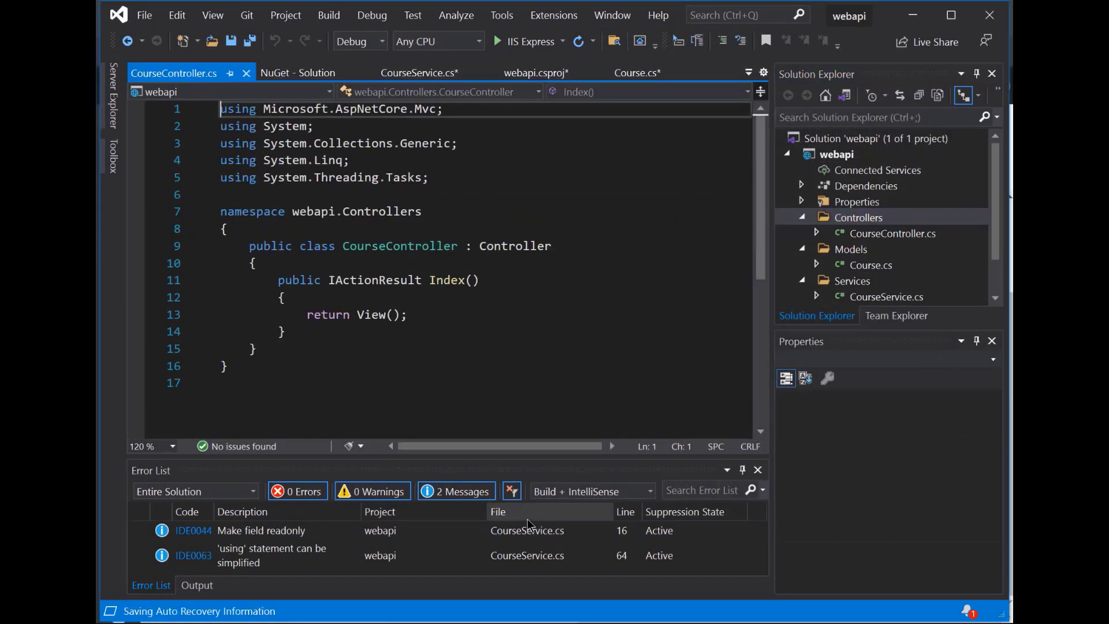
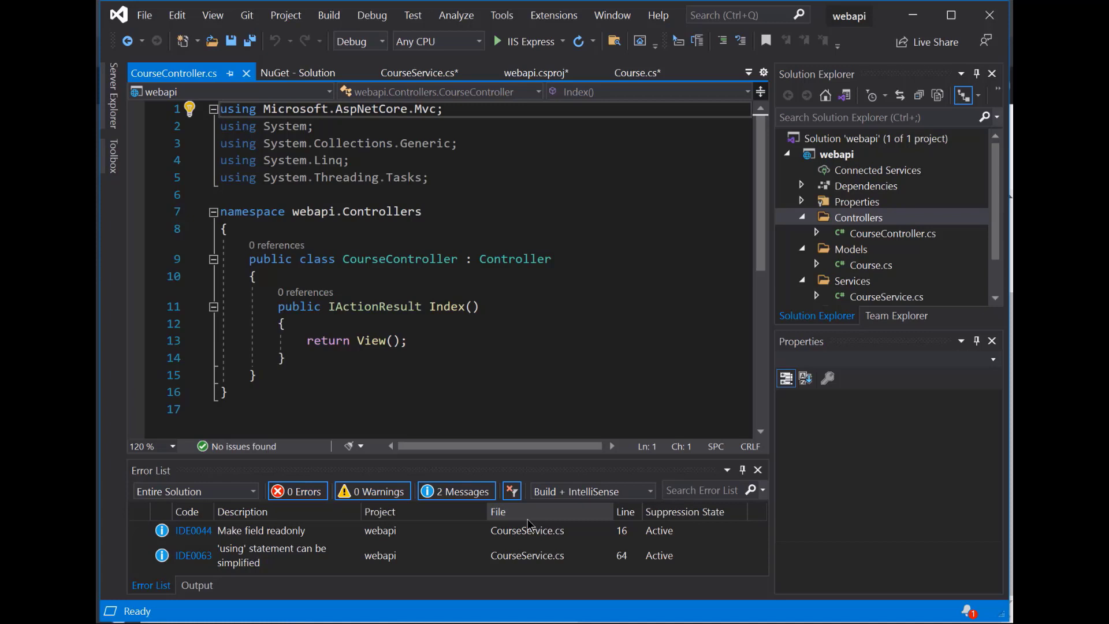
# Step: Change the base class to ControllerBase and add [ApiController] and [Route("/api/Course")] attributes
pyautogui.click(623, 258)
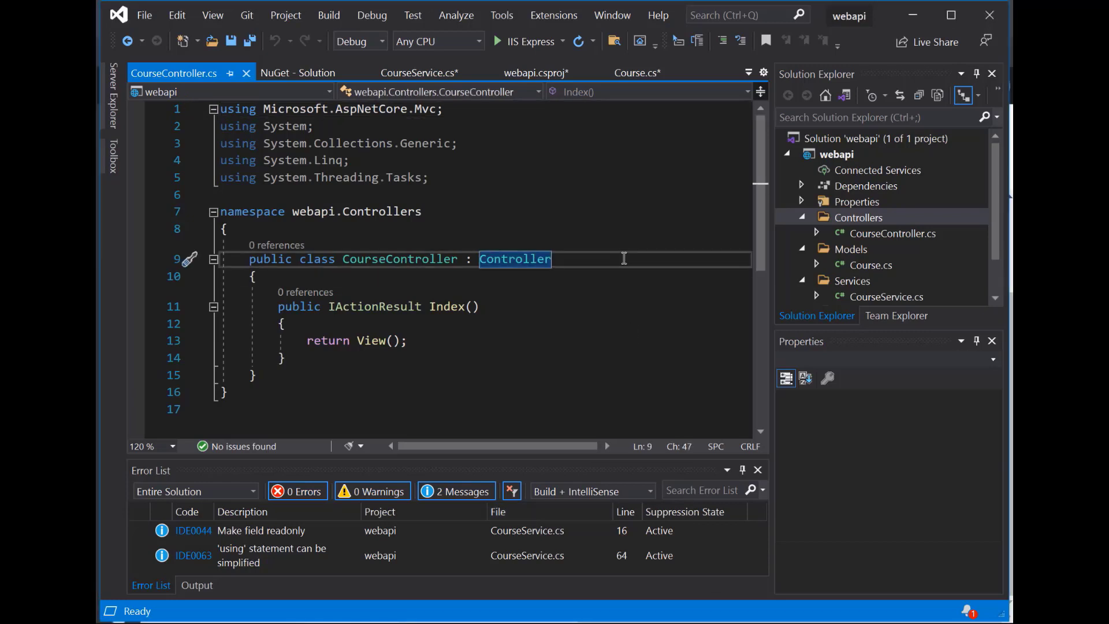
pyautogui.write('Base')
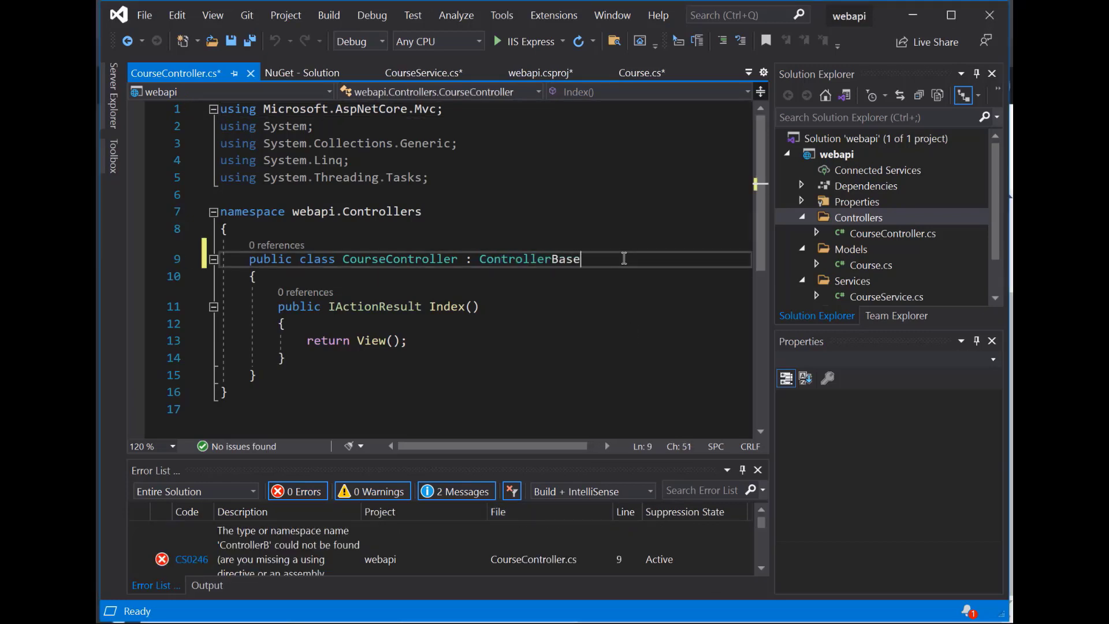
pyautogui.press('Up')
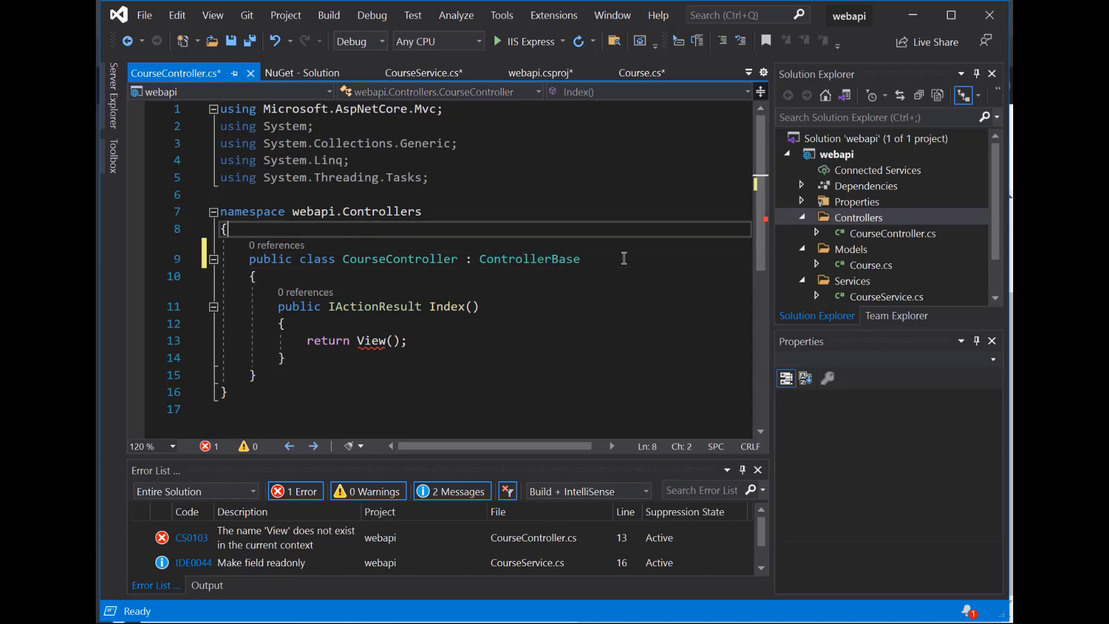
pyautogui.press('Return')
pyautogui.write('[ApiController] [Route("/api/Course")]')
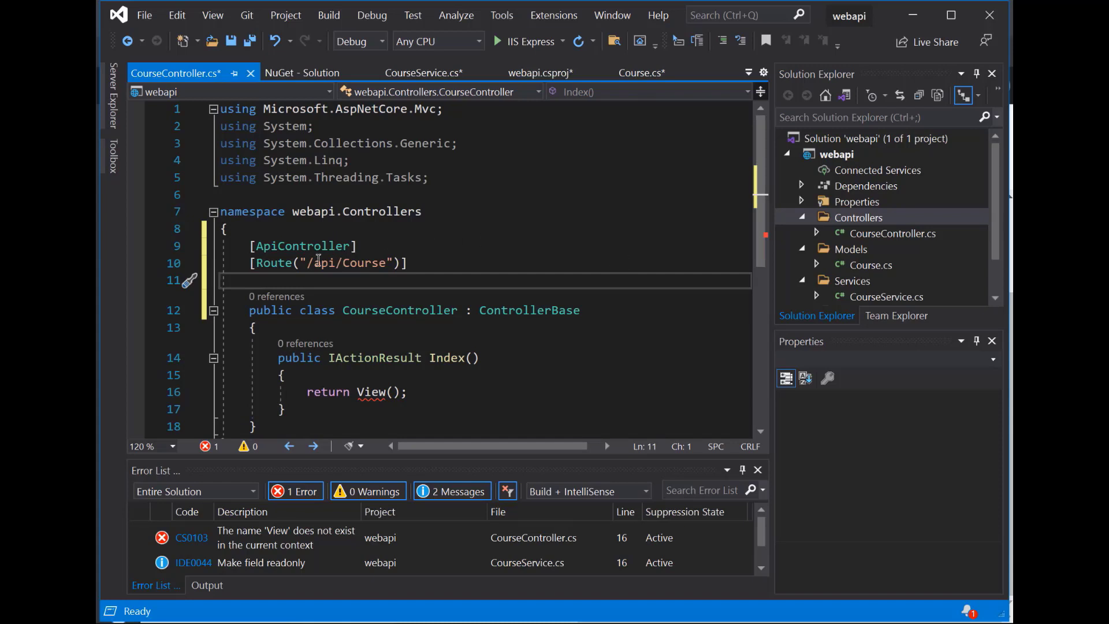
pyautogui.doubleClick(289, 268)
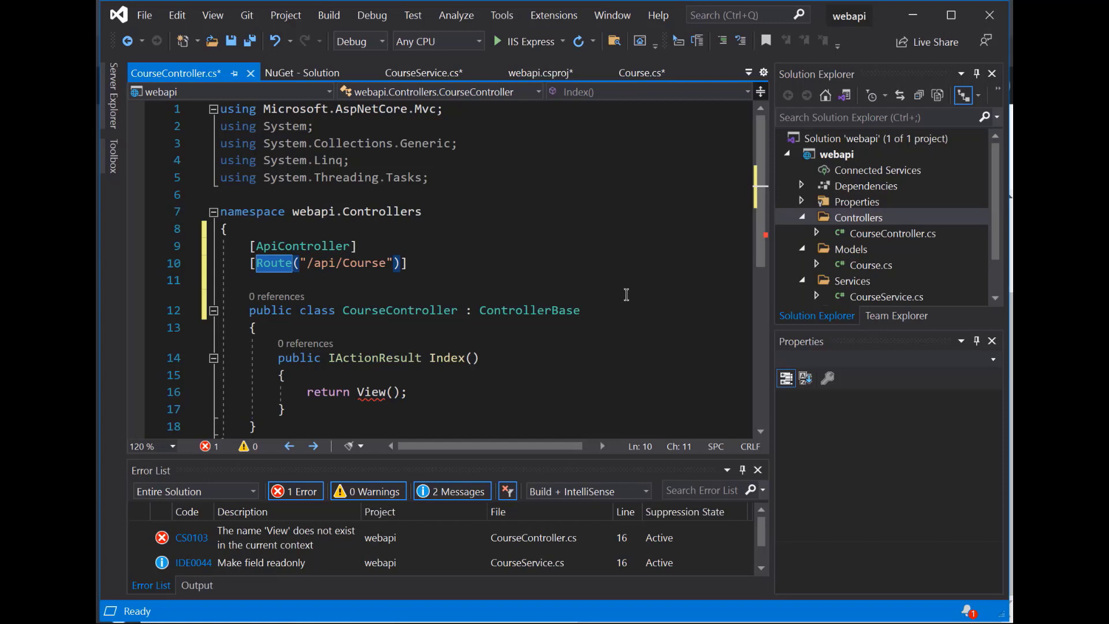
pyautogui.click(308, 261)
pyautogui.moveTo(308, 261); pyautogui.dragTo(385, 263)
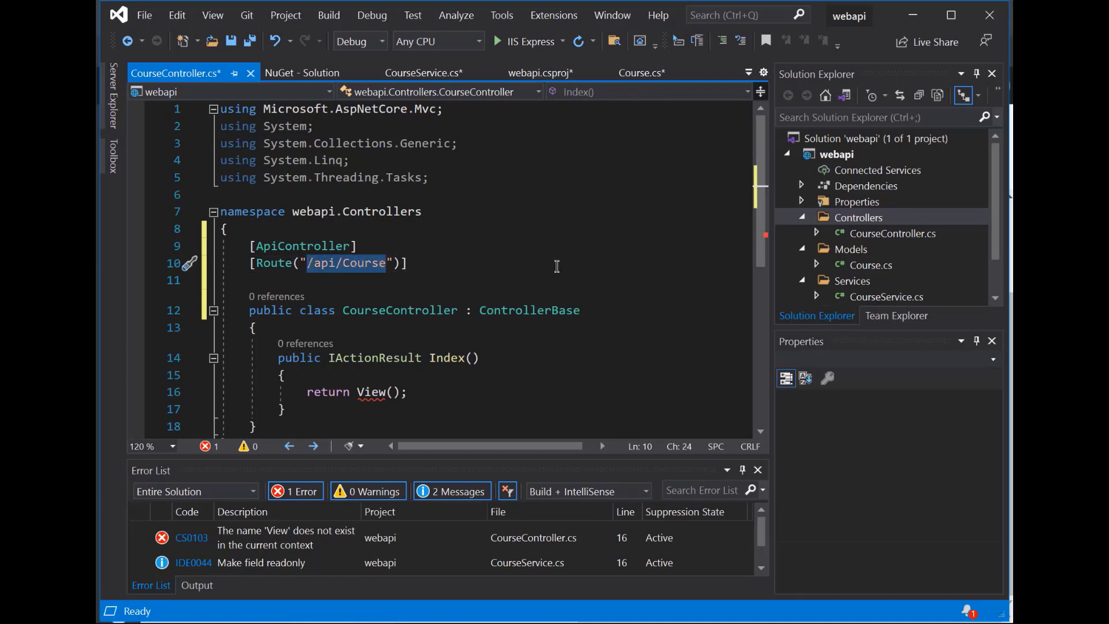
# Step: Add a private readonly CourseService field and import webapi.Services via the quick fix
pyautogui.scroll(-1, 617, 297)
pyautogui.click(439, 277)
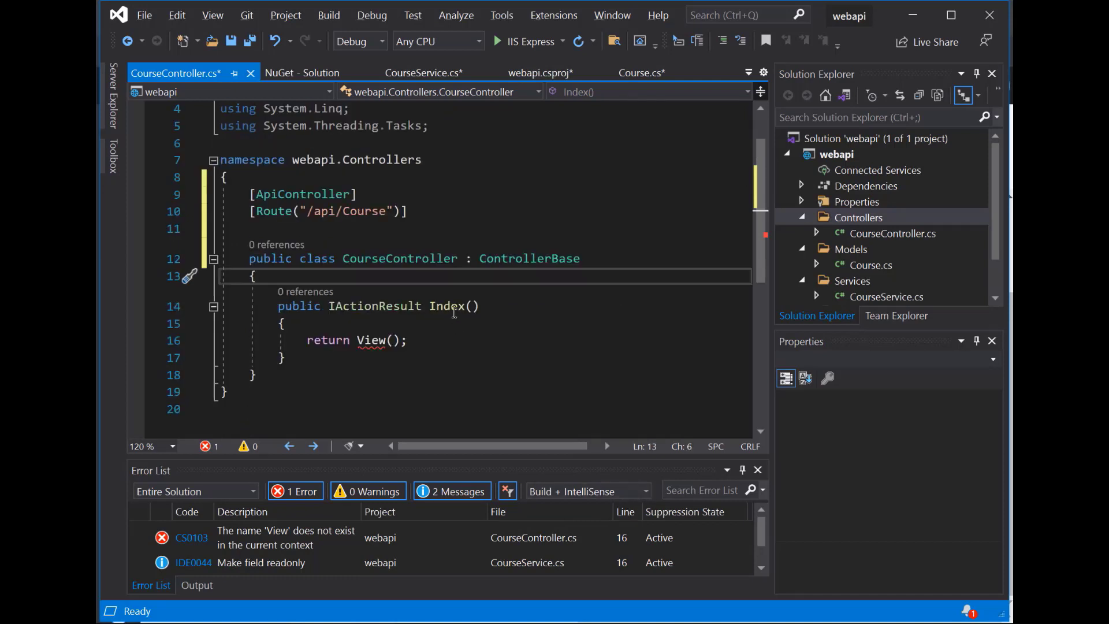
pyautogui.press('Return')
pyautogui.write('private readonly CourseService courseservice;')
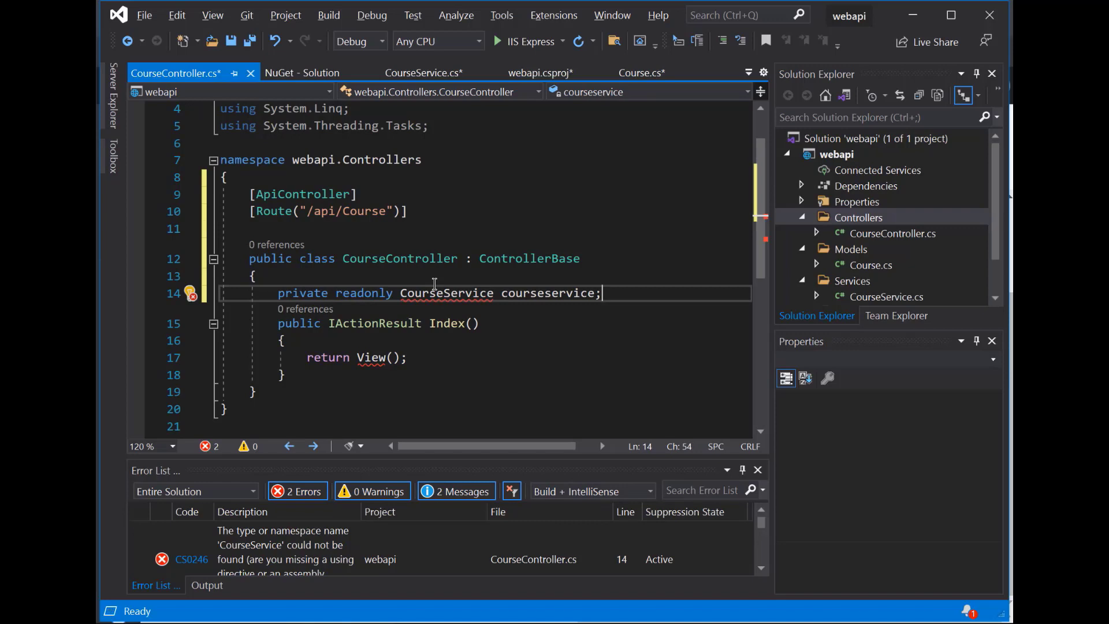
pyautogui.moveTo(436, 287)
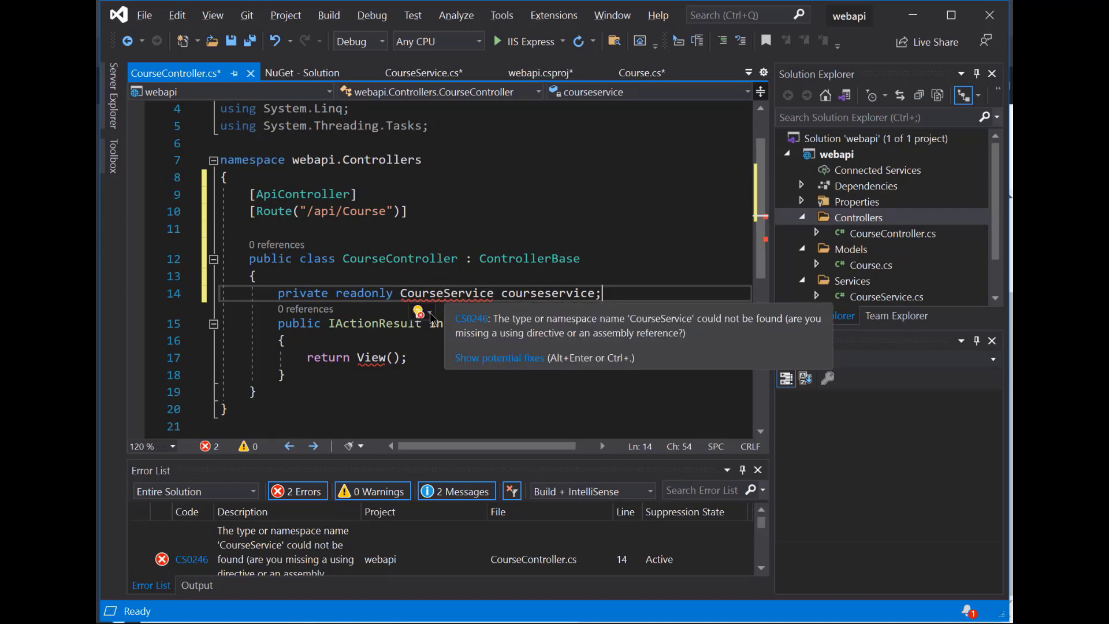
pyautogui.click(431, 315)
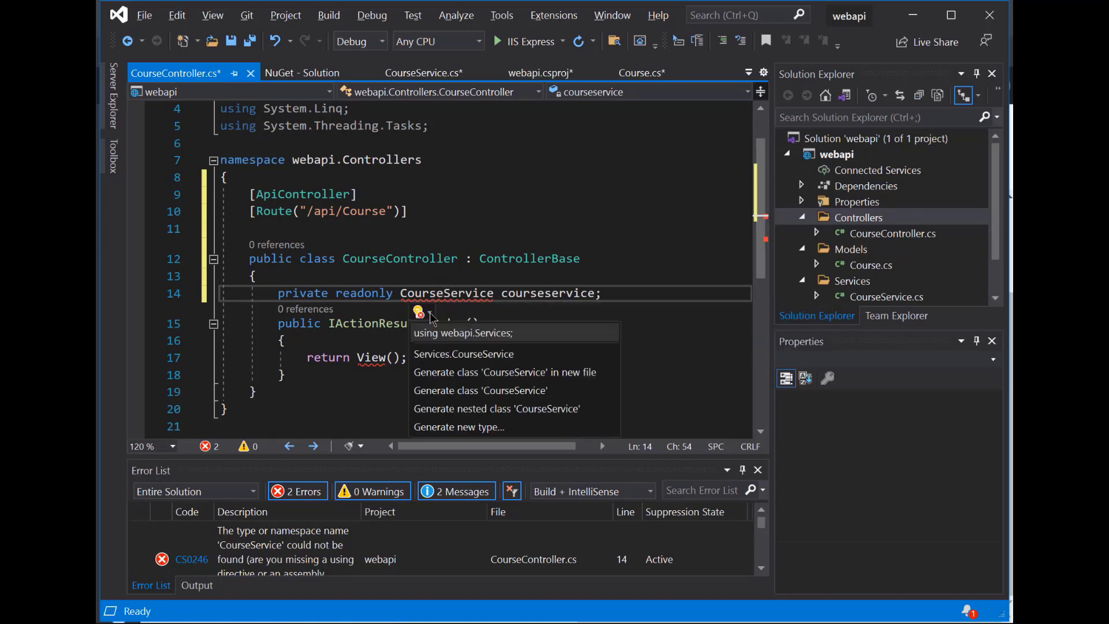
pyautogui.click(481, 335)
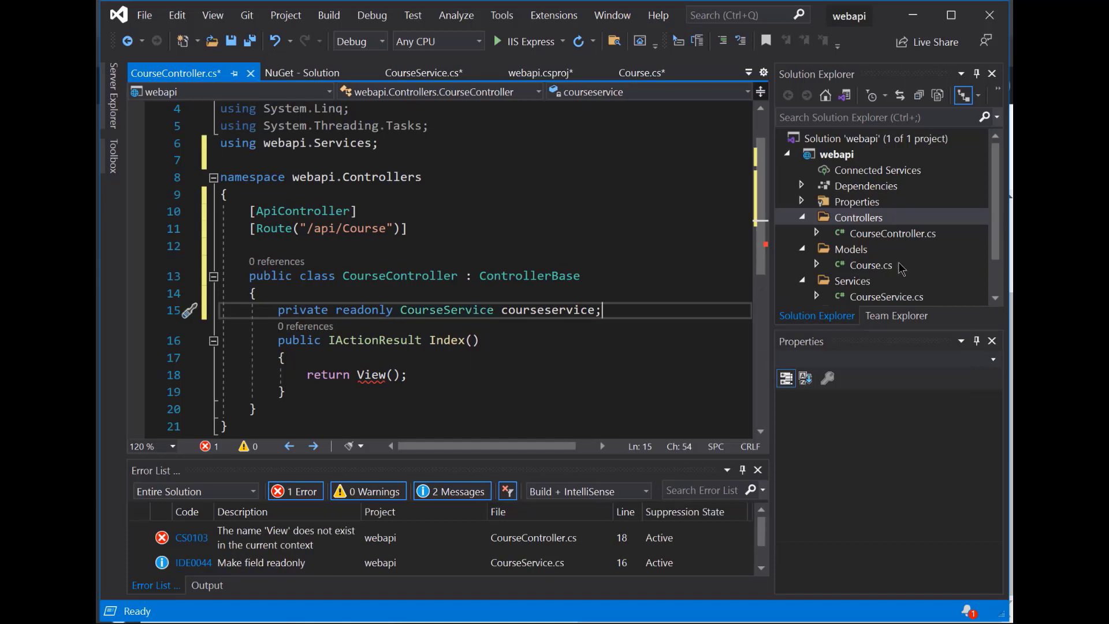
pyautogui.scroll(-1, 901, 268)
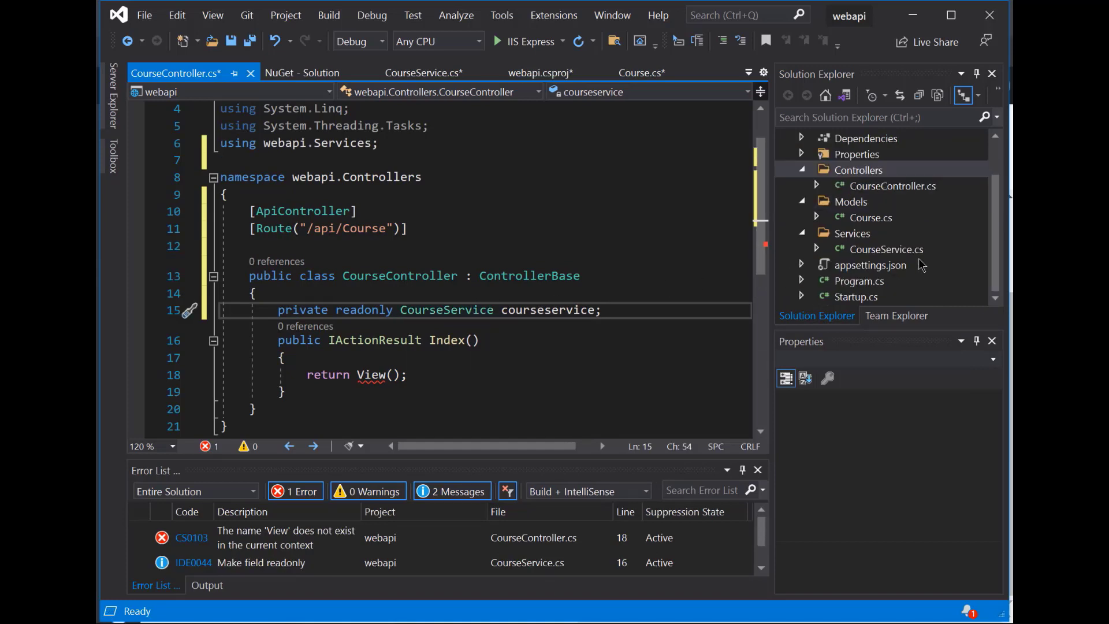
# Step: Open Startup.cs from Solution Explorer to reach its empty ConfigureServices method
pyautogui.click(869, 234)
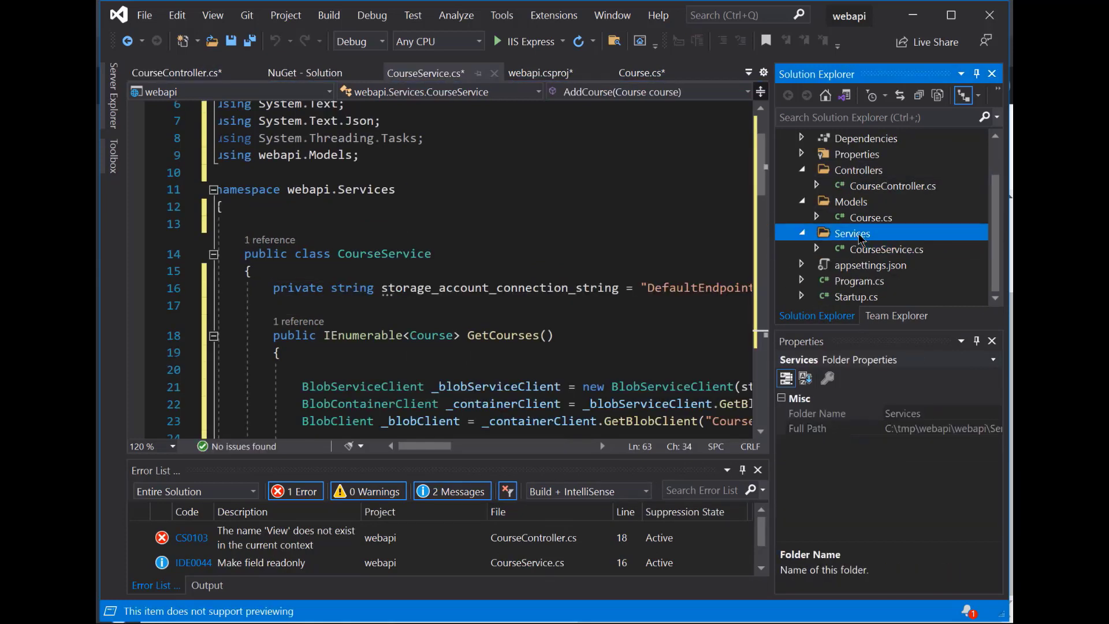
pyautogui.click(175, 74)
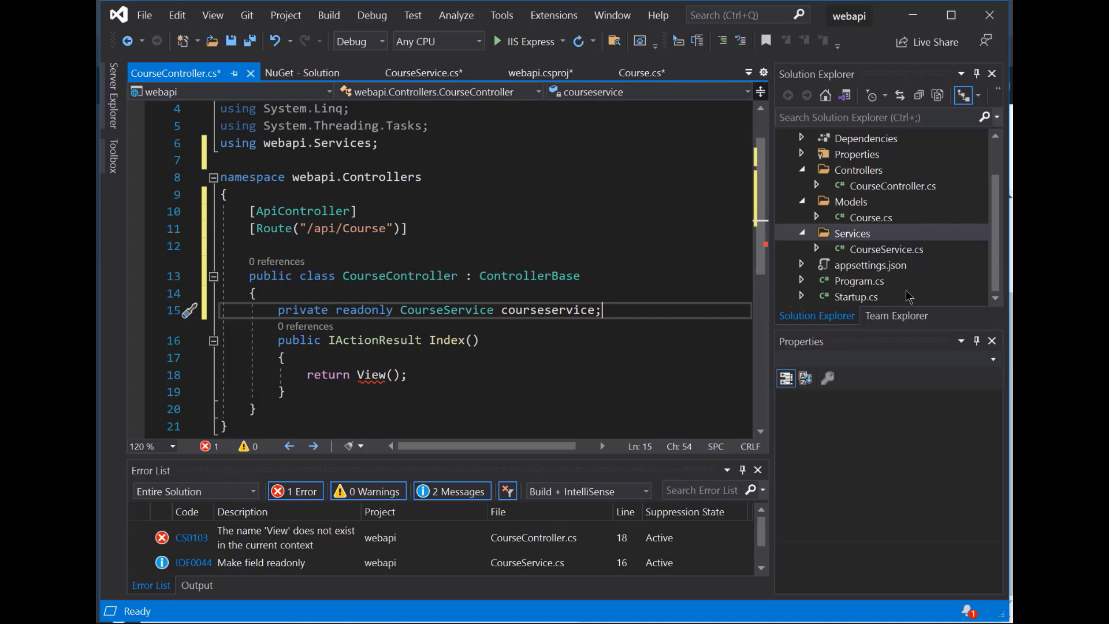
pyautogui.doubleClick(860, 300)
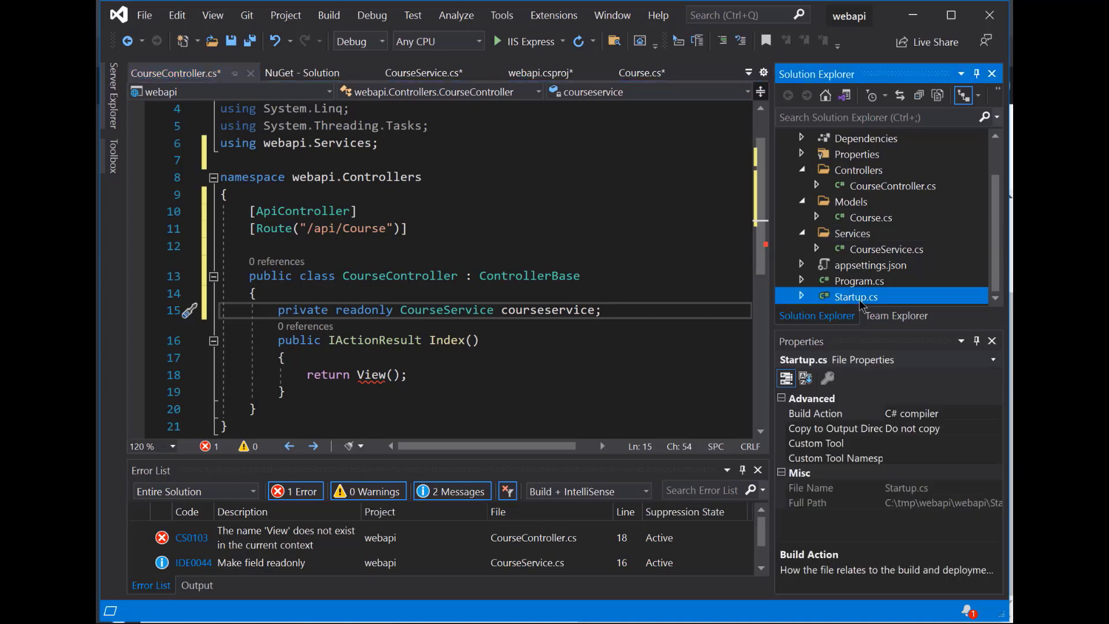
pyautogui.scroll(-2, 519, 290)
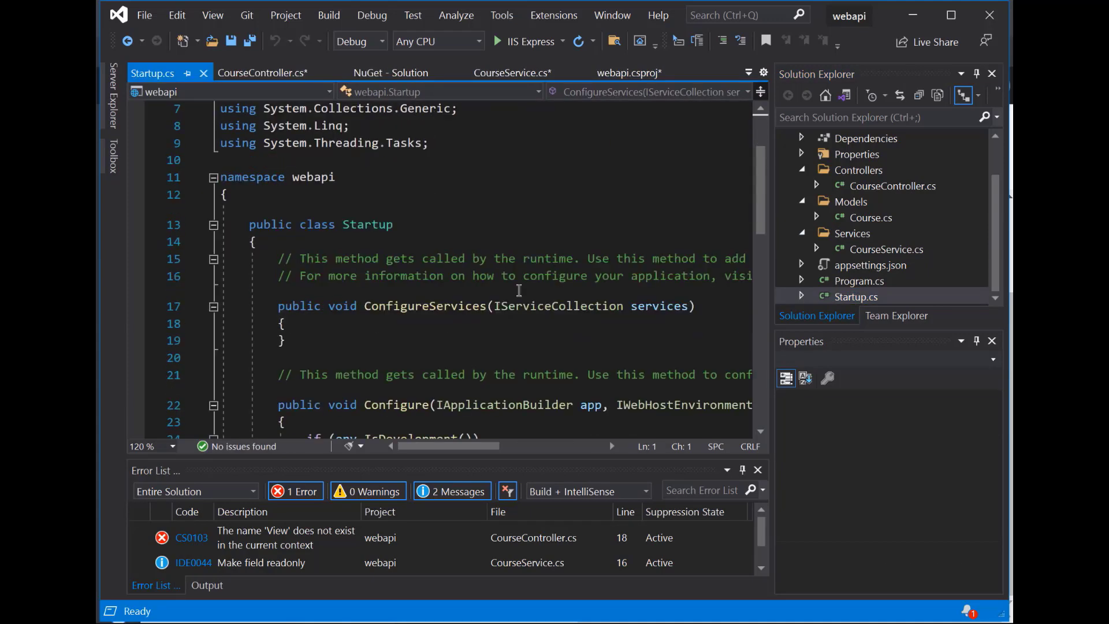
# Step: Register AddControllers() and AddTransient<CourseService>() in ConfigureServices, importing webapi.Services
pyautogui.click(465, 324)
pyautogui.press('Return')
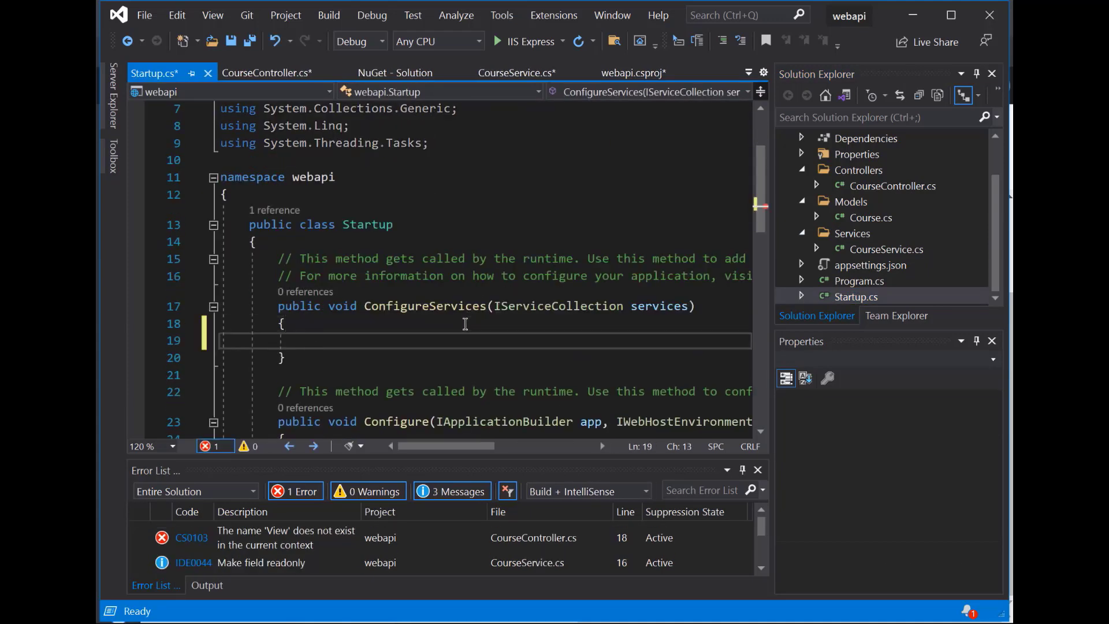
pyautogui.write('services.AddControllers(); services.AddTransient<CourseService>();')
pyautogui.scroll(-2, 648, 340)
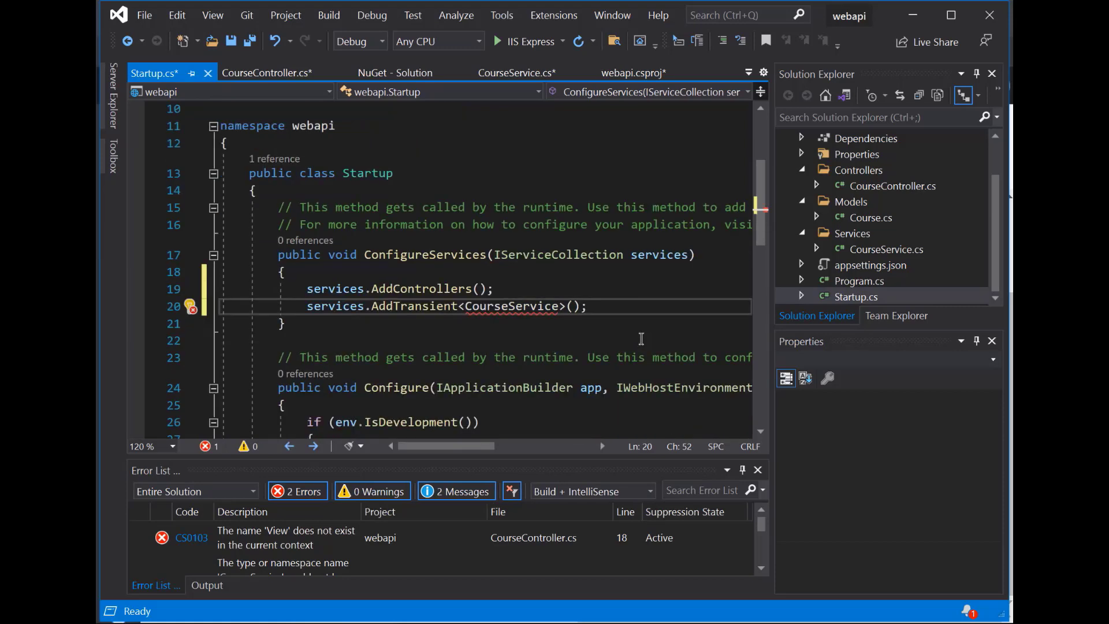
pyautogui.click(526, 256)
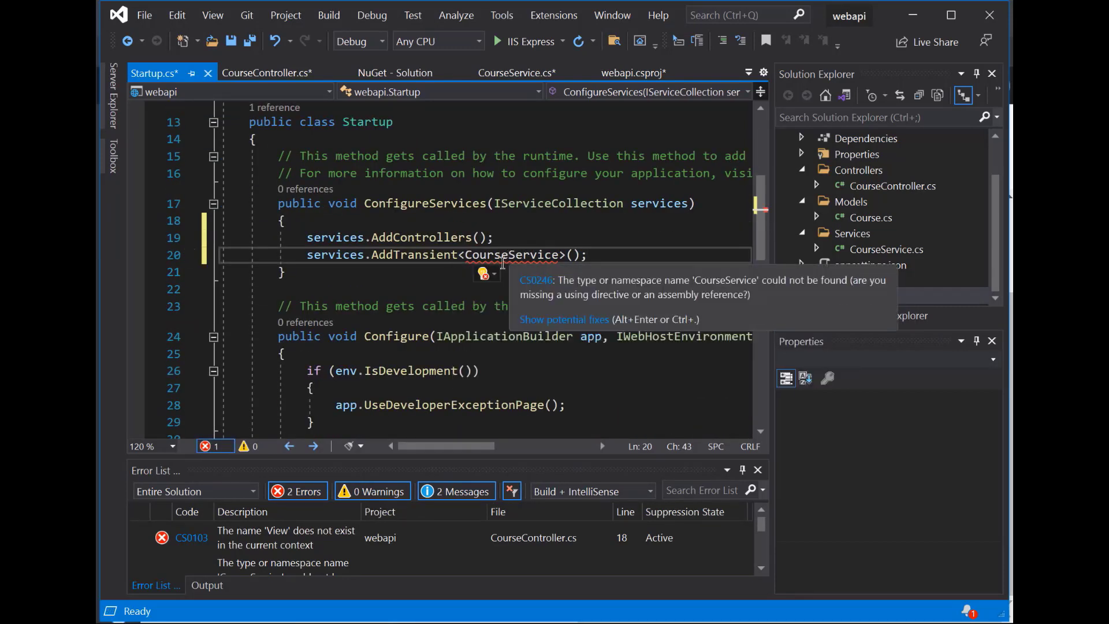
pyautogui.click(489, 274)
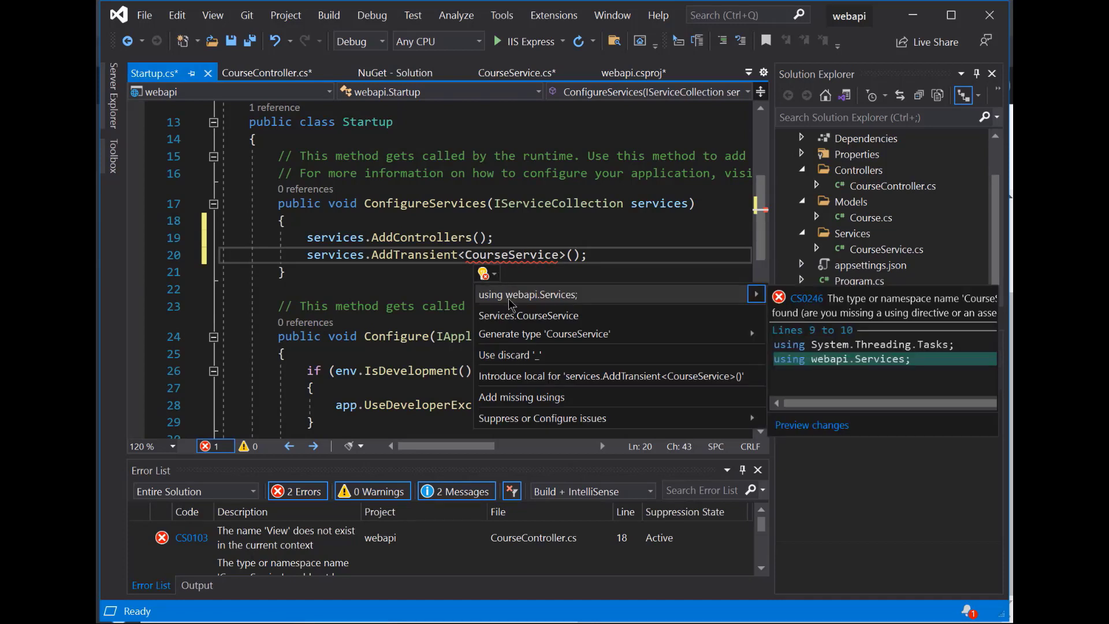
pyautogui.click(509, 294)
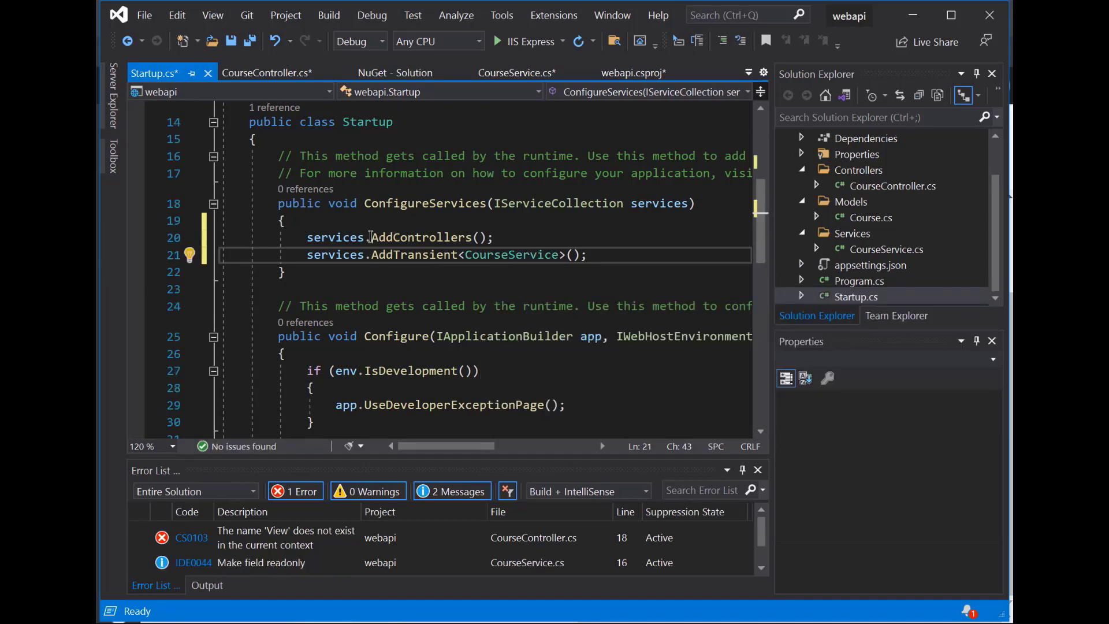
pyautogui.moveTo(370, 237); pyautogui.dragTo(486, 238)
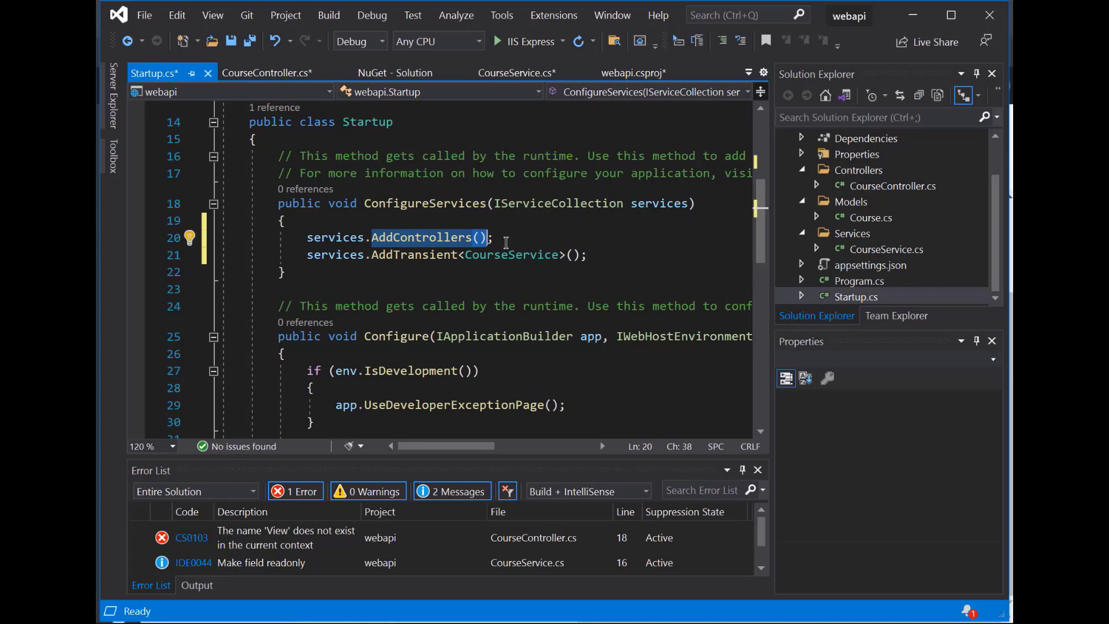
# Step: Replace the Hello World MapGet block with endpoints.MapControllers() and save all files
pyautogui.scroll(-4, 506, 243)
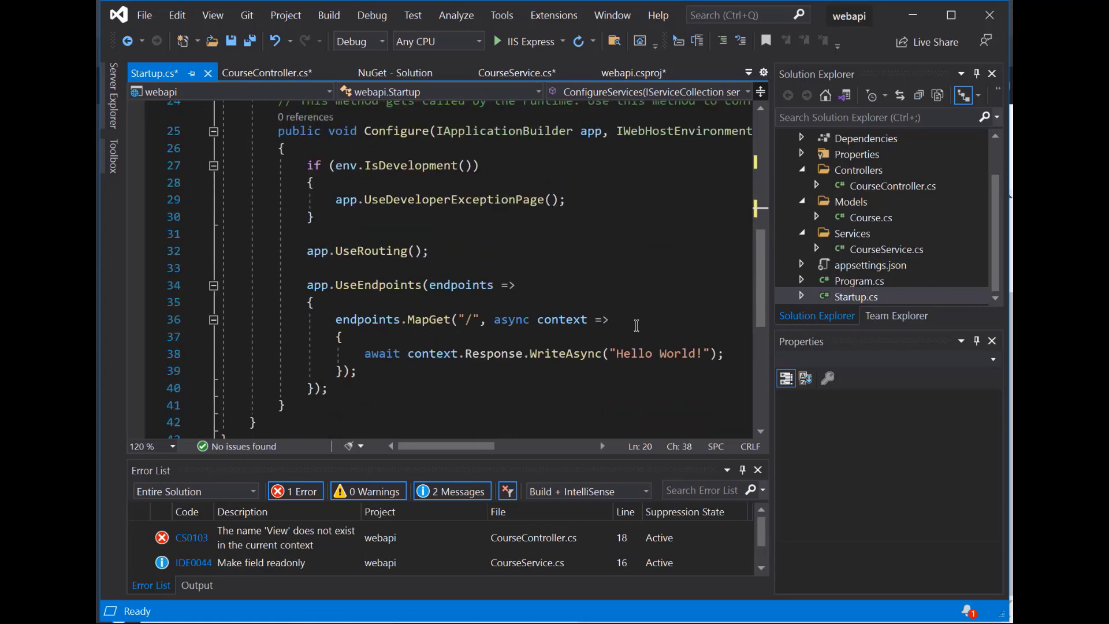
pyautogui.moveTo(308, 286); pyautogui.dragTo(360, 385)
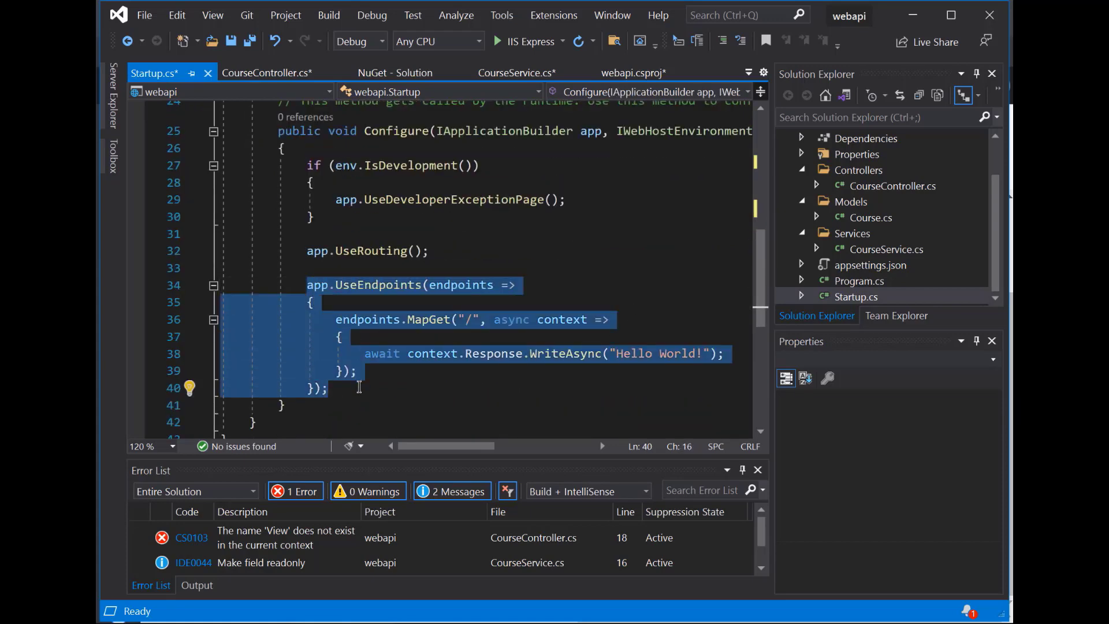
pyautogui.press('Delete')
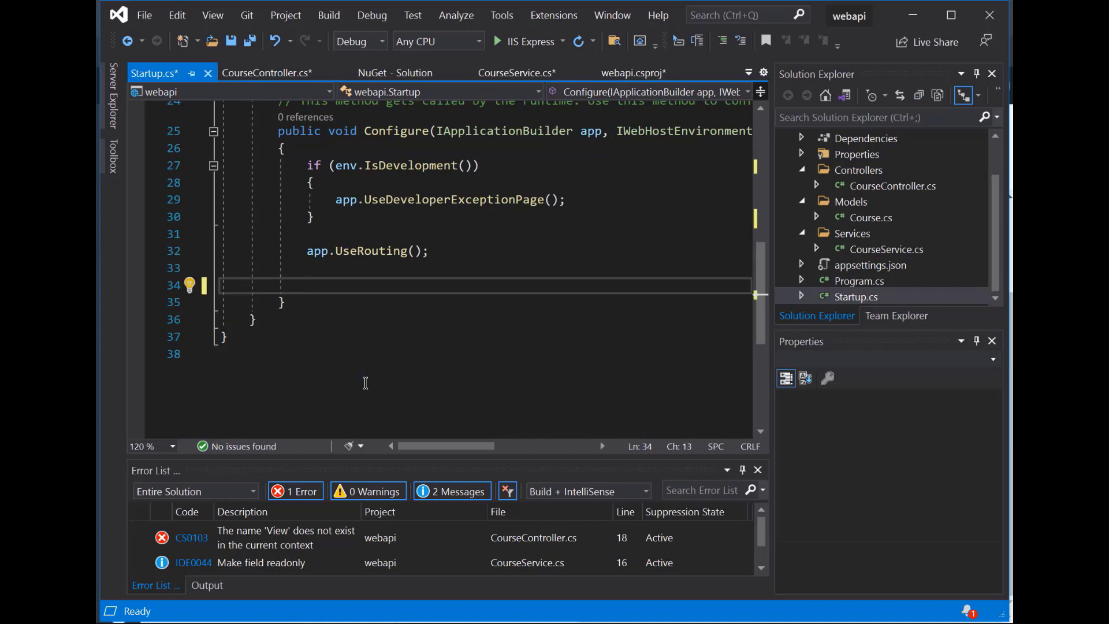
pyautogui.write('app.UseEndpoints(endpoints =>             {                 endpoints.MapControllers();             });')
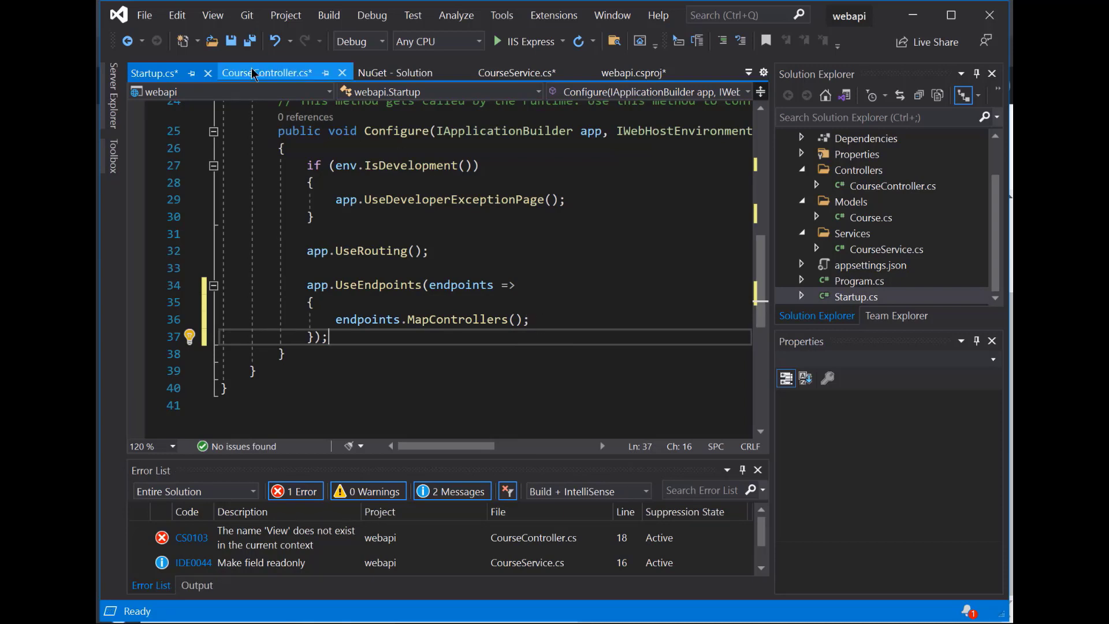
pyautogui.click(250, 41)
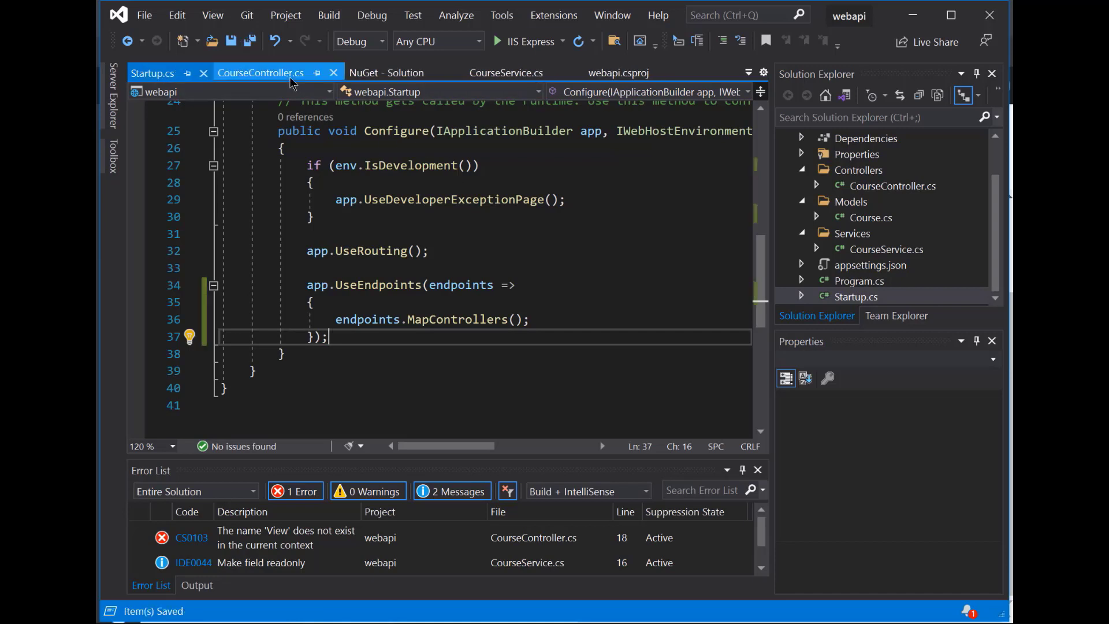
# Step: Add a CourseController constructor that injects the CourseService
pyautogui.click(260, 73)
pyautogui.scroll(-1, 562, 243)
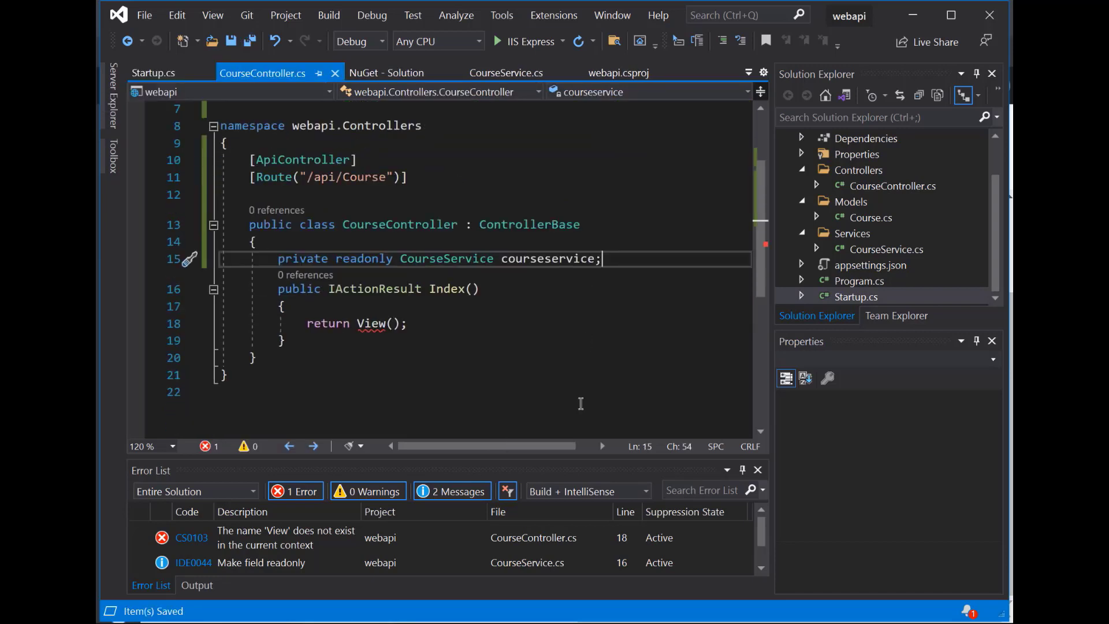
pyautogui.click(323, 324)
pyautogui.click(446, 286)
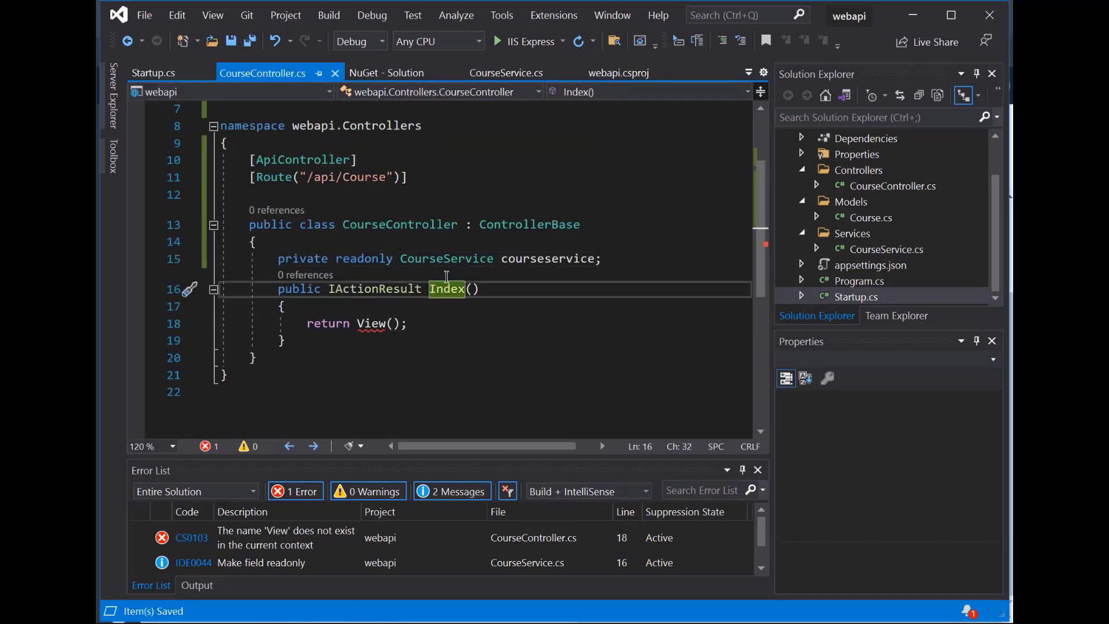
pyautogui.press('Up')
pyautogui.press('End')
pyautogui.press('Return')
pyautogui.press('Return')
pyautogui.write('public CourseController(CourseService _svc)         {             courseservice = _svc;         }')
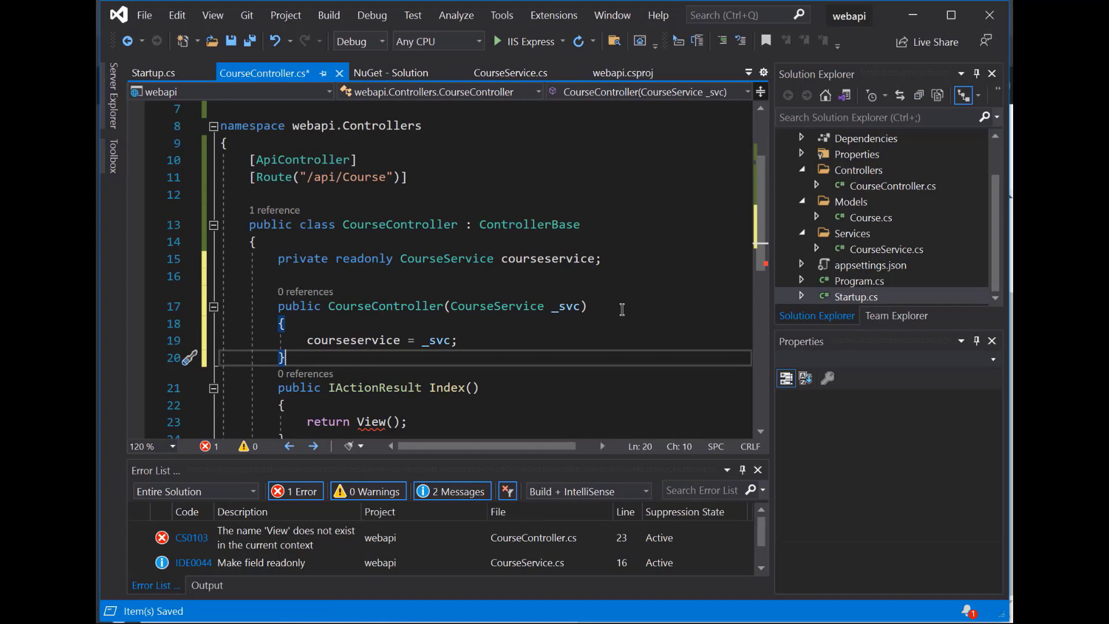
# Step: Replace Index() with an [HttpGet] GetCourses action returning Ok(courseservice.GetCourses())
pyautogui.scroll(-2, 622, 309)
pyautogui.click(504, 293)
pyautogui.press('Home')
pyautogui.hotkey('shift', 'Down')
pyautogui.hotkey('shift', 'Down')
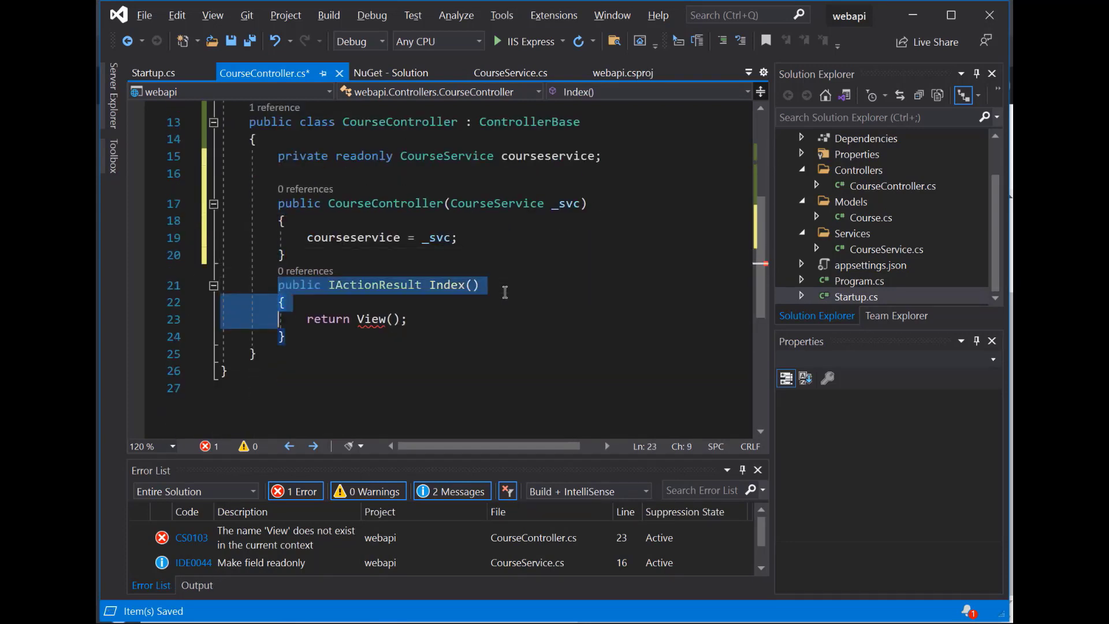
pyautogui.hotkey('shift', 'Down')
pyautogui.hotkey('shift', 'End')
pyautogui.press('Delete')
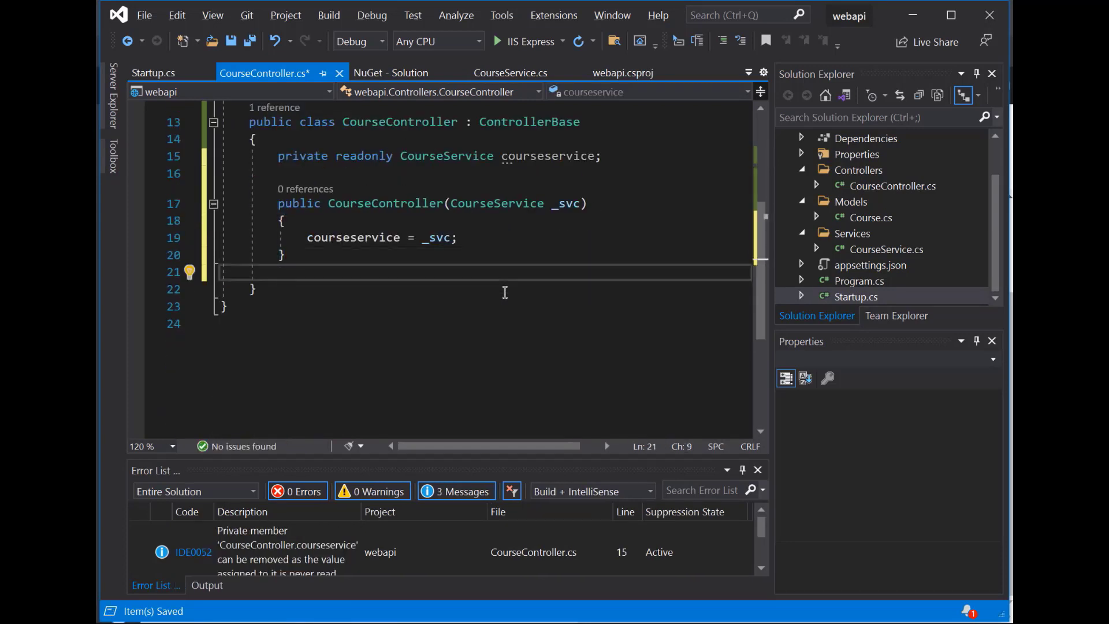
pyautogui.write('[HttpGet] public IActionResult GetCourses() {     return Ok(courseservice.GetCourses()); }')
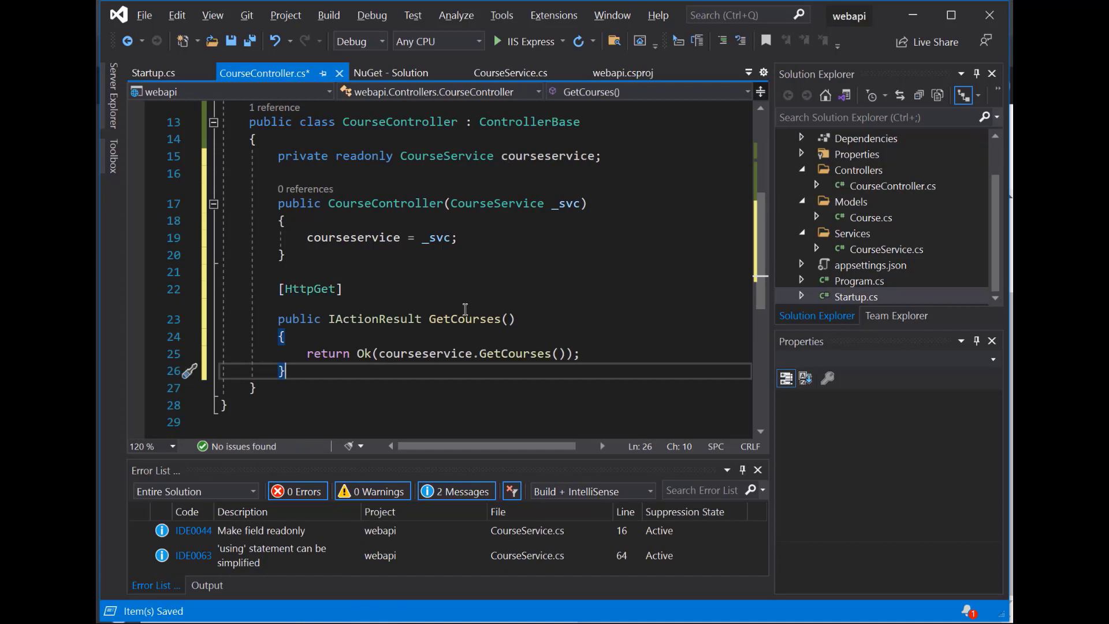
pyautogui.doubleClick(465, 312)
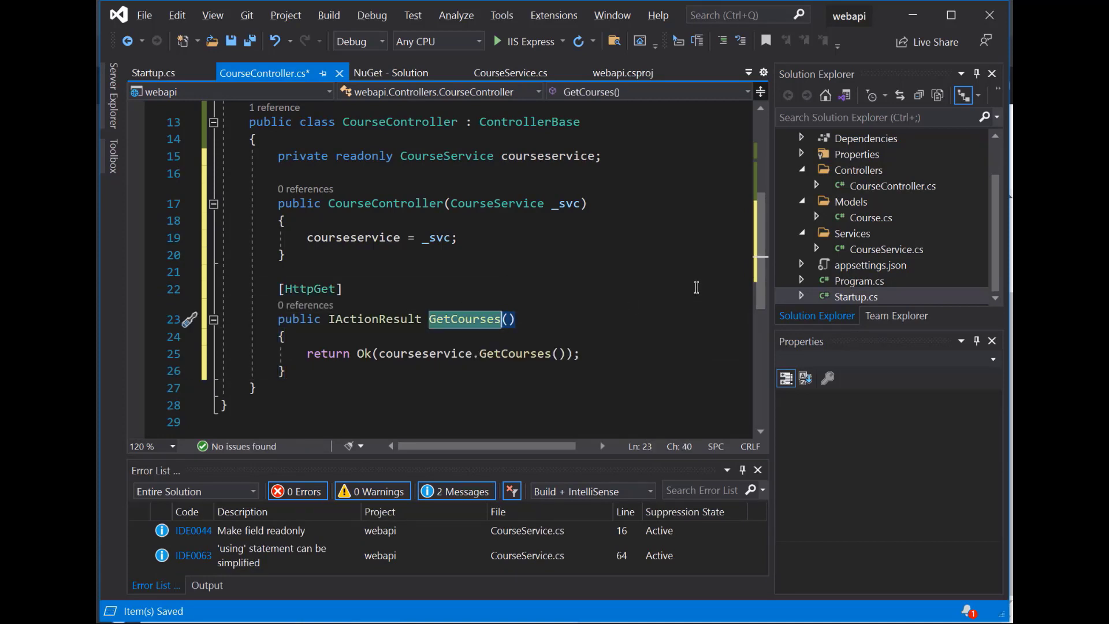
pyautogui.doubleClick(322, 290)
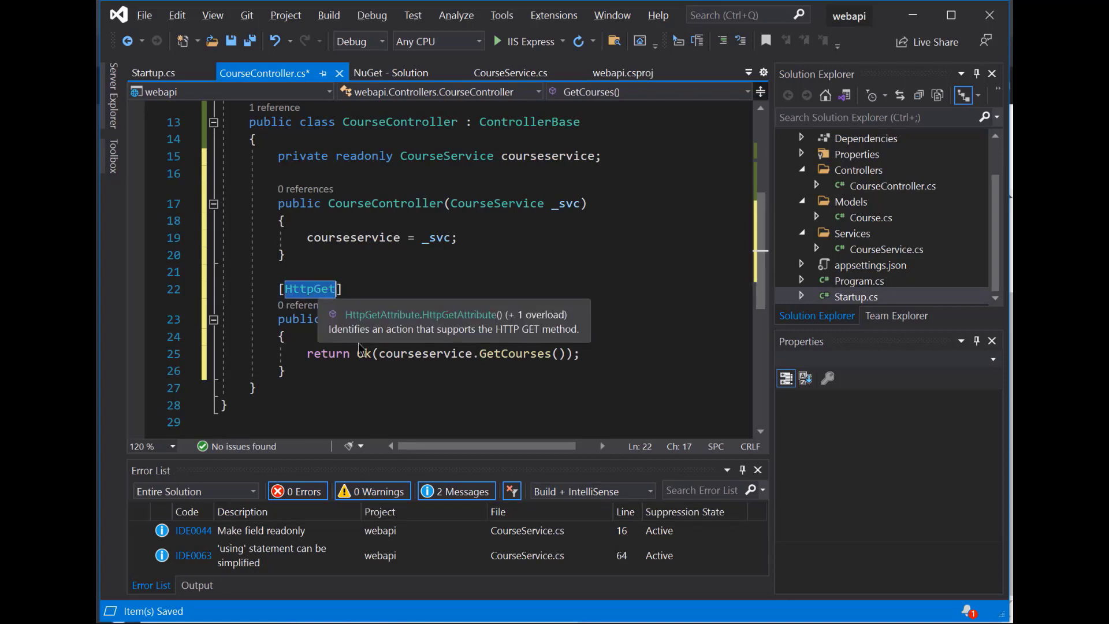
pyautogui.moveTo(306, 354); pyautogui.dragTo(565, 354)
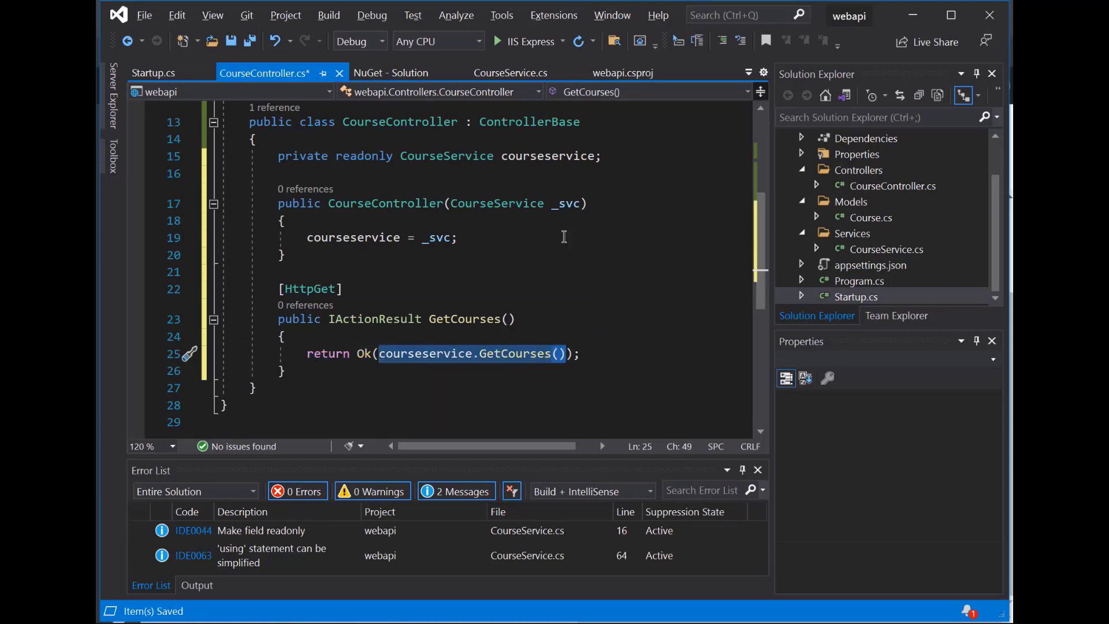
pyautogui.click(546, 74)
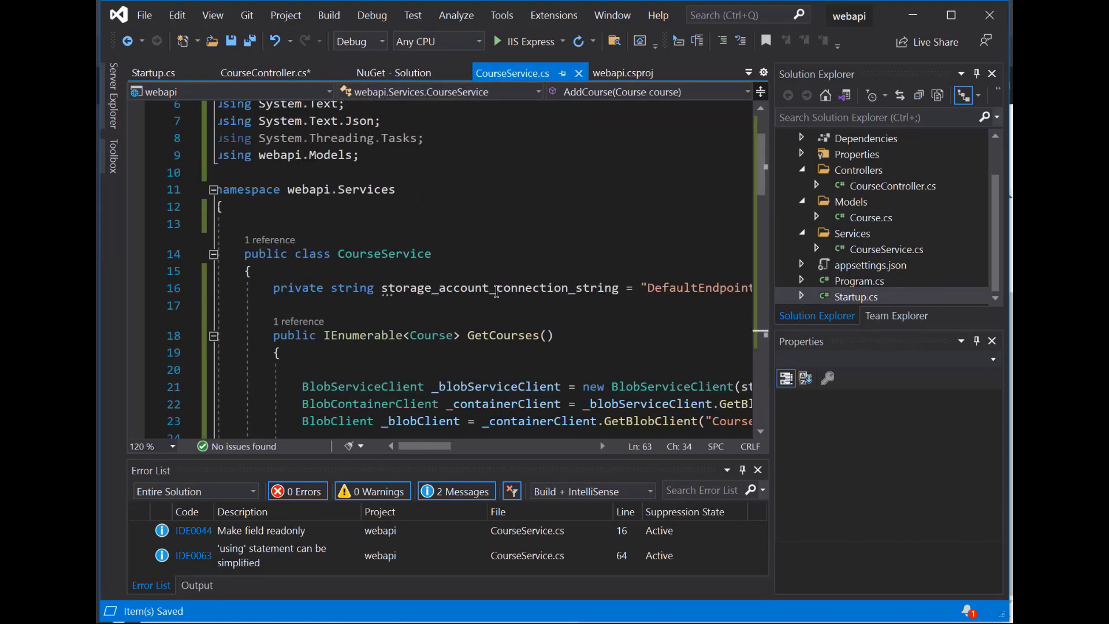
# Step: Compare the controller's GetCourses call with CourseService's GetCourses method returning Course[]
pyautogui.scroll(-3, 497, 291)
pyautogui.moveTo(475, 181); pyautogui.dragTo(553, 182)
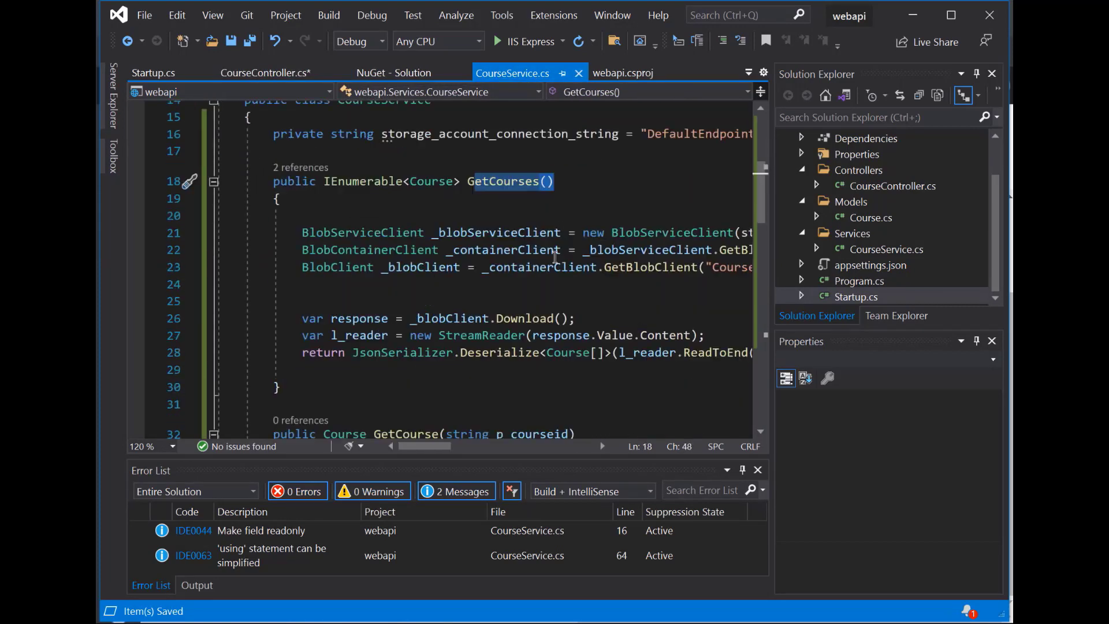
pyautogui.moveTo(541, 352); pyautogui.dragTo(614, 354)
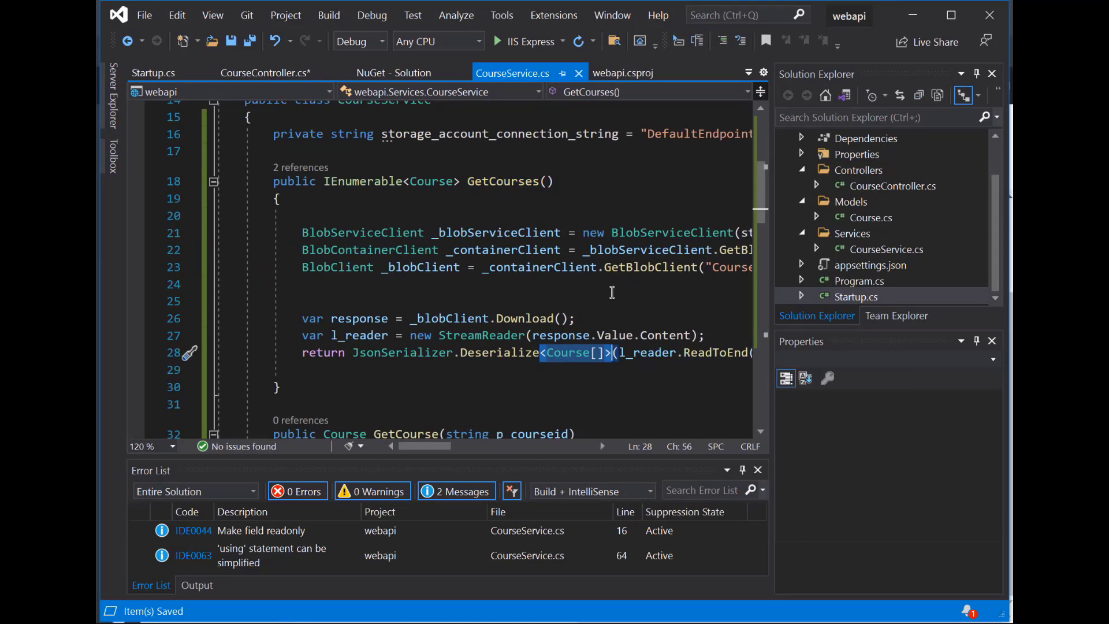
pyautogui.click(266, 73)
pyautogui.click(479, 353)
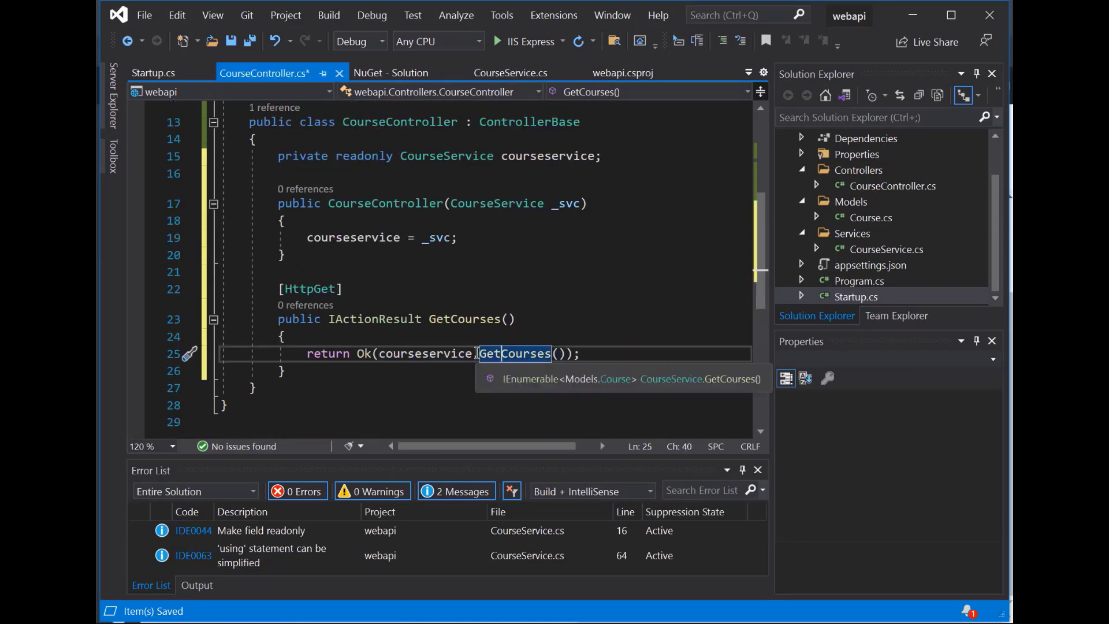
pyautogui.doubleClick(515, 351)
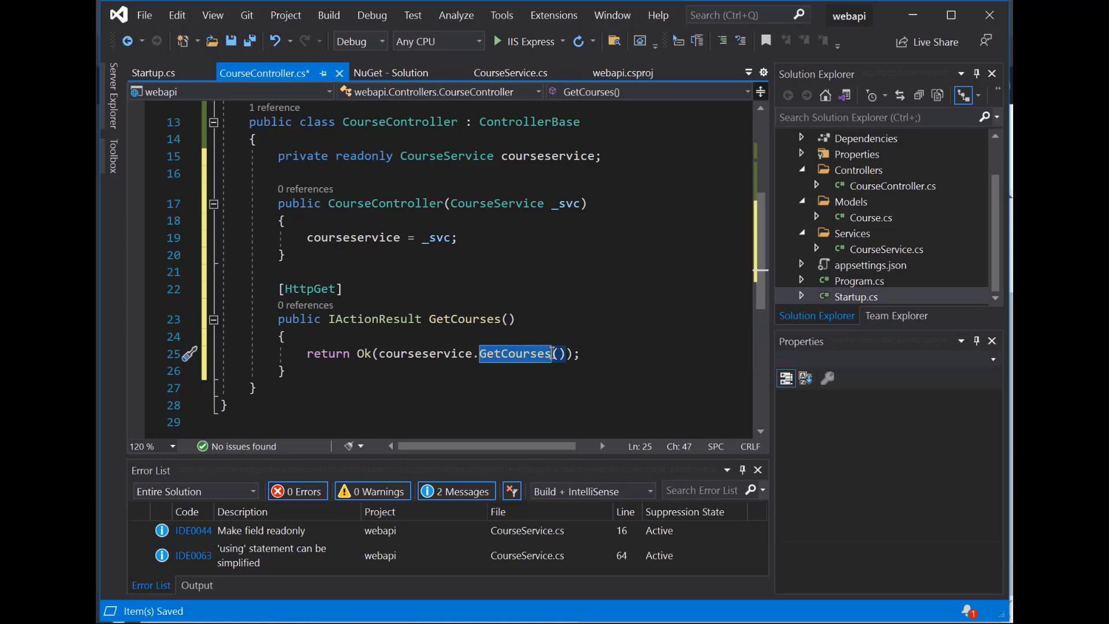
pyautogui.click(510, 72)
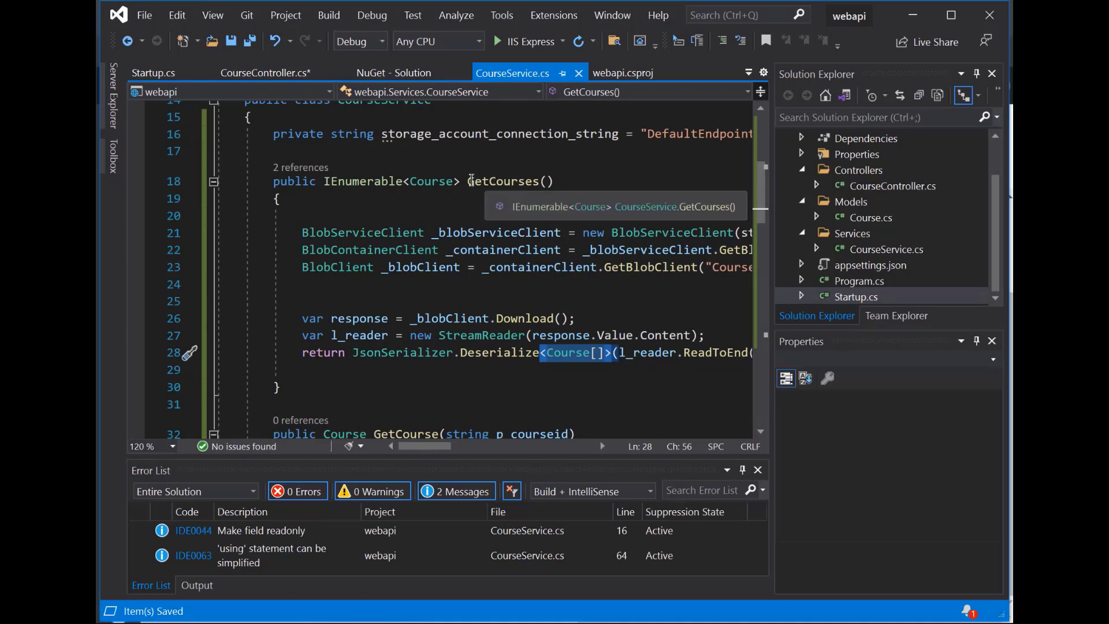
pyautogui.moveTo(469, 181); pyautogui.dragTo(584, 180)
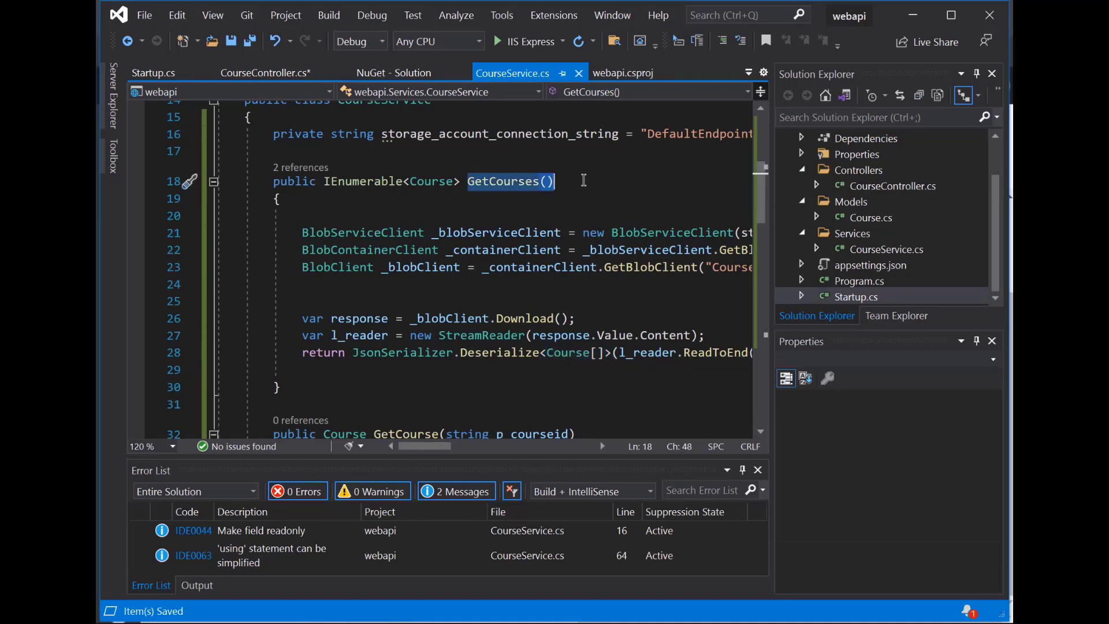
pyautogui.click(547, 353)
pyautogui.moveTo(547, 353); pyautogui.dragTo(604, 353)
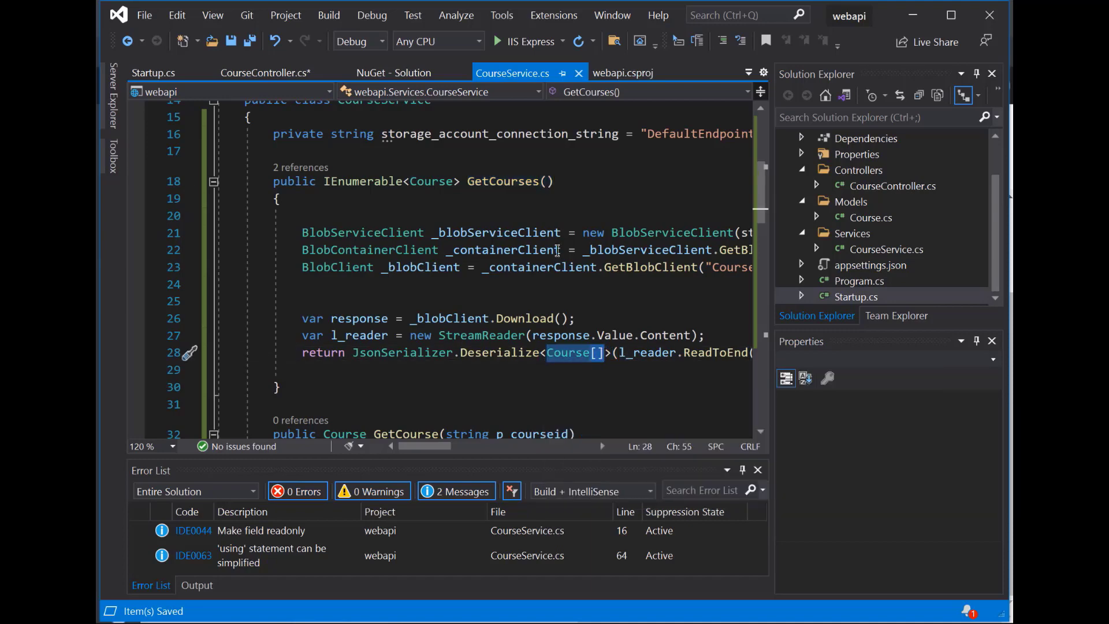
pyautogui.click(265, 73)
pyautogui.click(419, 370)
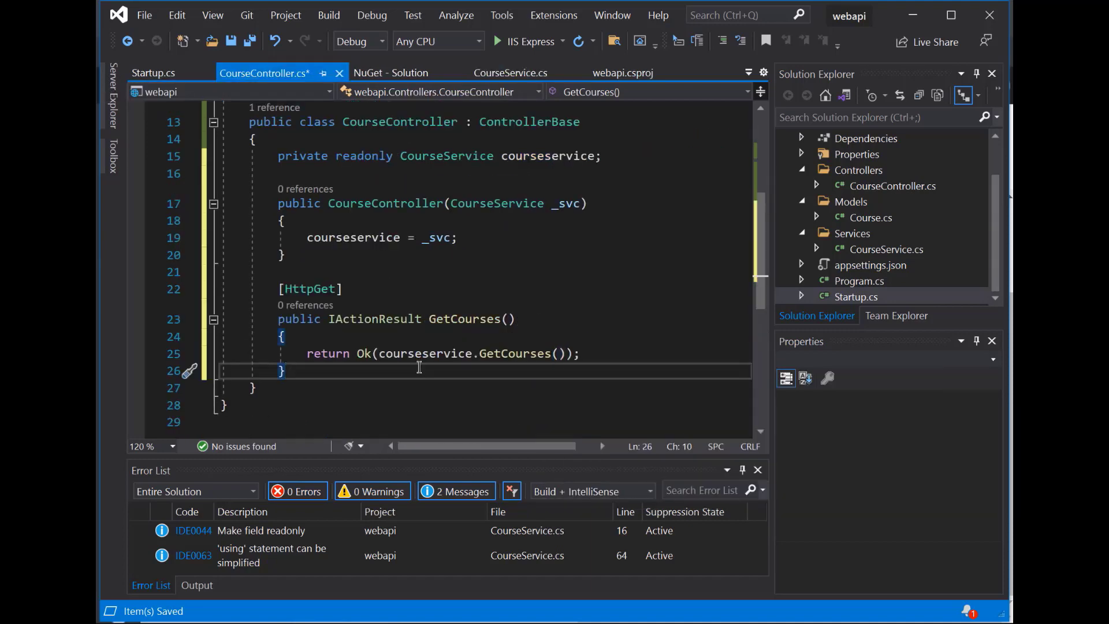
# Step: Insert an [HttpGet("{id}")] GetCourse(string id) action returning Ok(courseservice.GetCourse(id))
pyautogui.press('Return')
pyautogui.press('Return')
pyautogui.write('[HttpGet("{id}")] public IActionResult GetCourse(string id) {     return Ok(courseservice.GetCourse(id)); }')
pyautogui.scroll(-1, 419, 367)
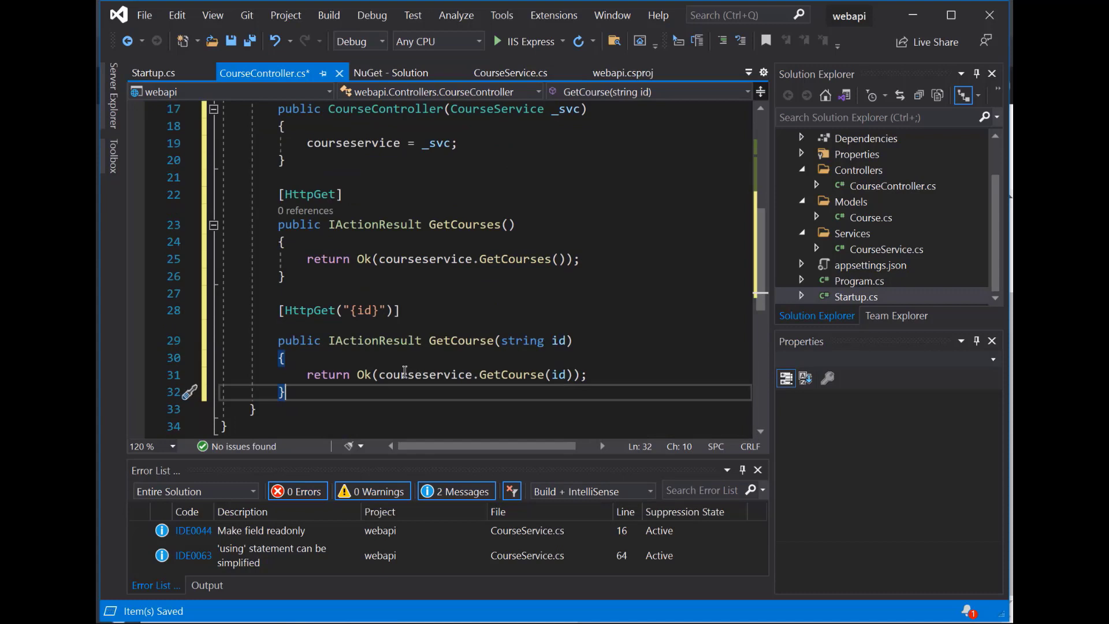
pyautogui.scroll(-1, 400, 338)
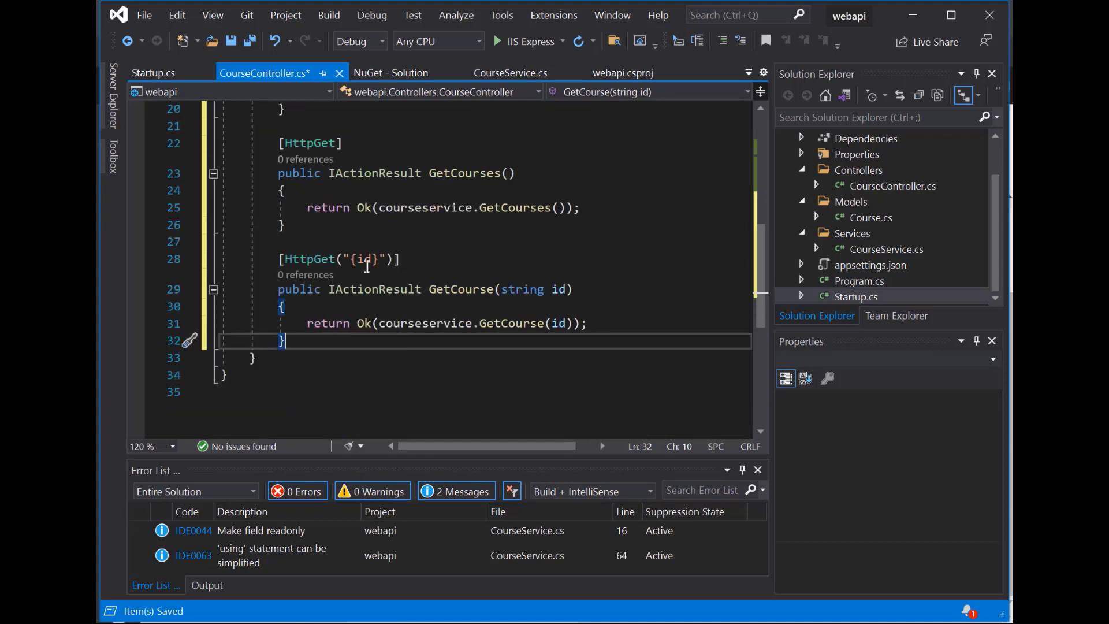
pyautogui.moveTo(344, 259); pyautogui.dragTo(388, 259)
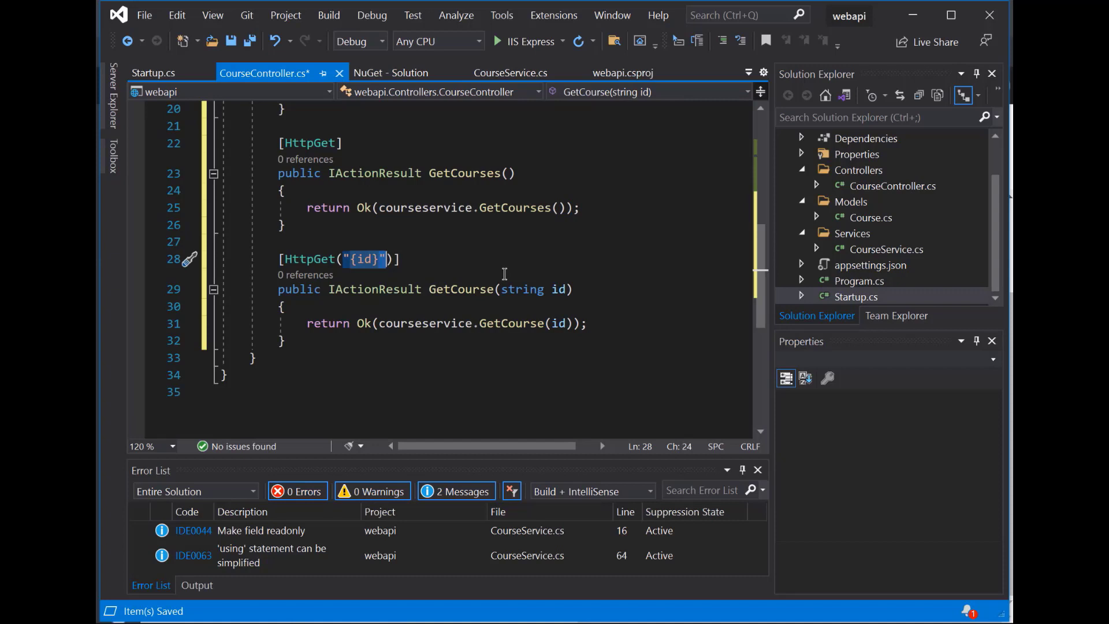
pyautogui.press('Left')
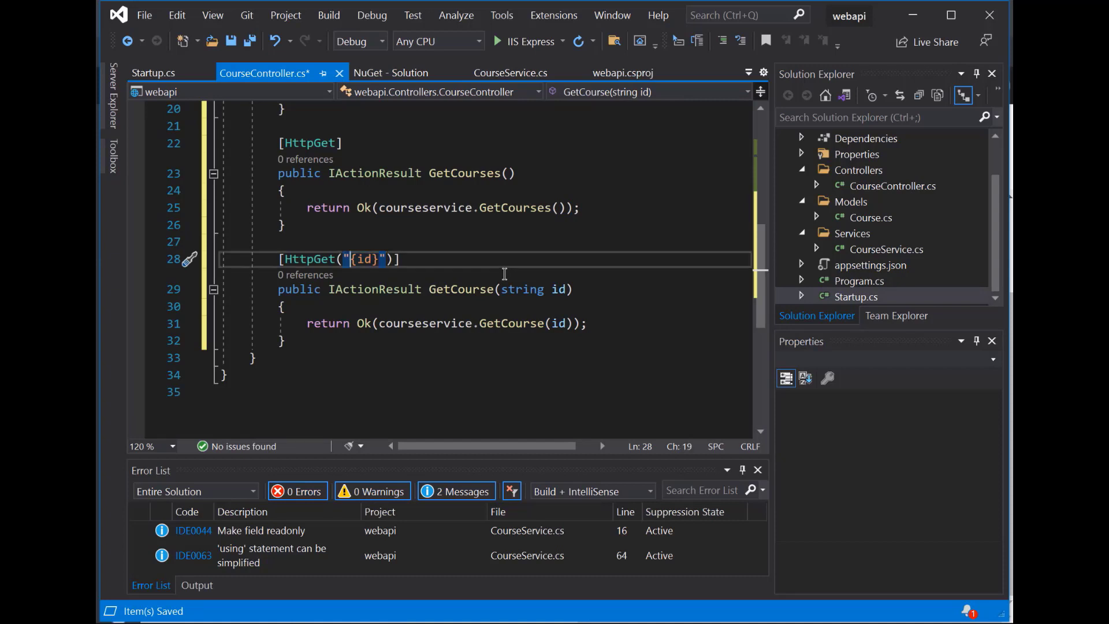
pyautogui.hotkey('shift', 'Right')
pyautogui.hotkey('shift', 'Right')
pyautogui.hotkey('shift', 'Right')
pyautogui.hotkey('shift', 'Right')
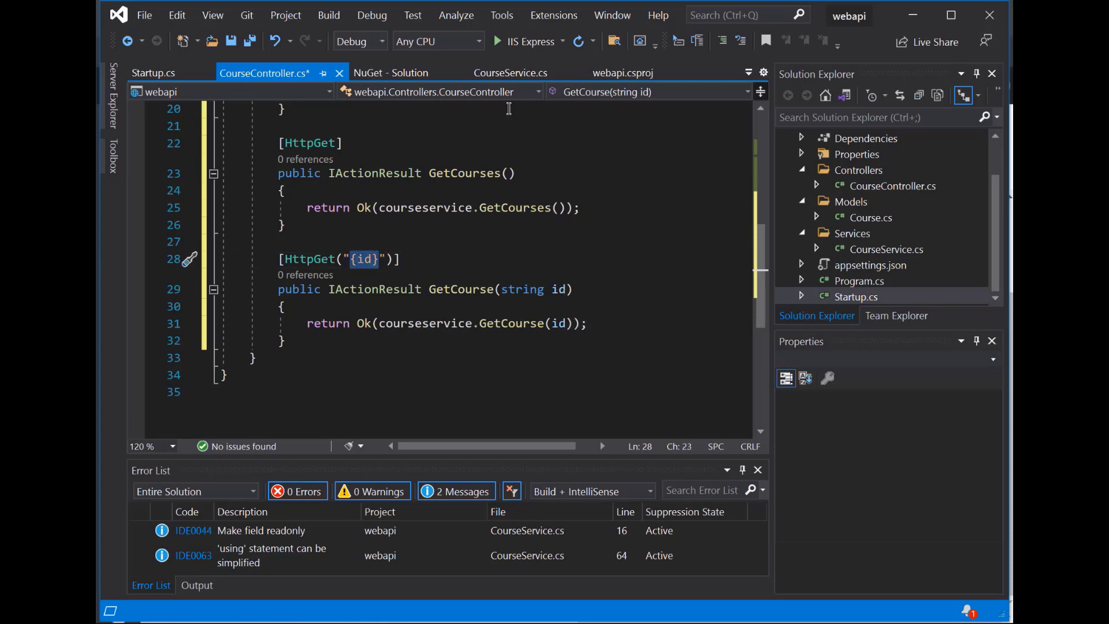
# Step: Check the matching GetCourse method in CourseService.cs, ending back in CourseController.cs
pyautogui.click(510, 78)
pyautogui.scroll(-3, 369, 285)
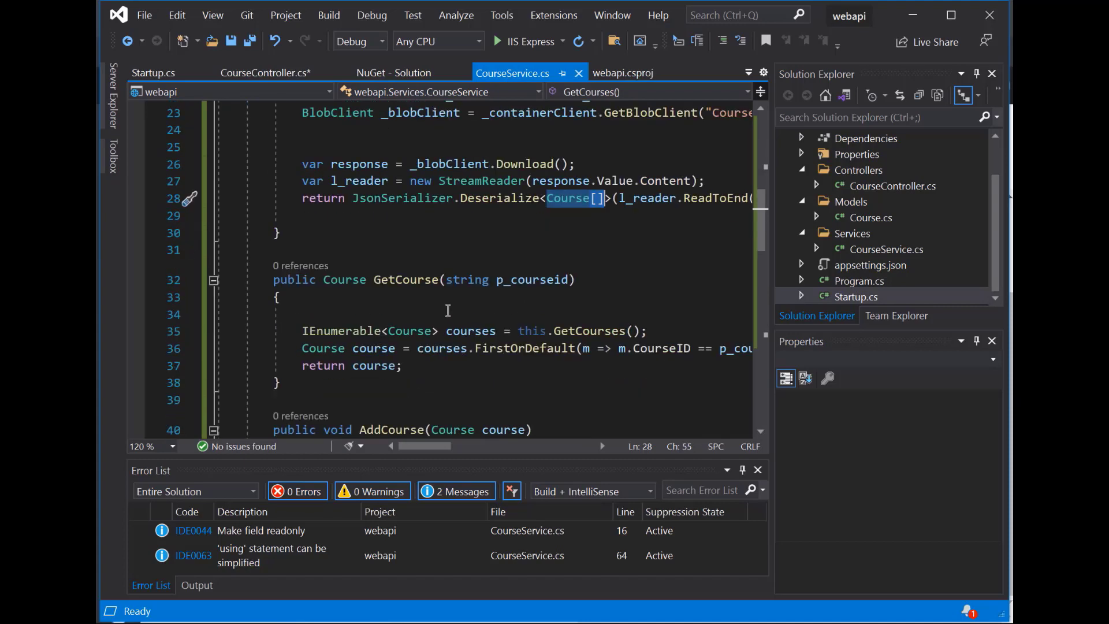
pyautogui.doubleClick(405, 281)
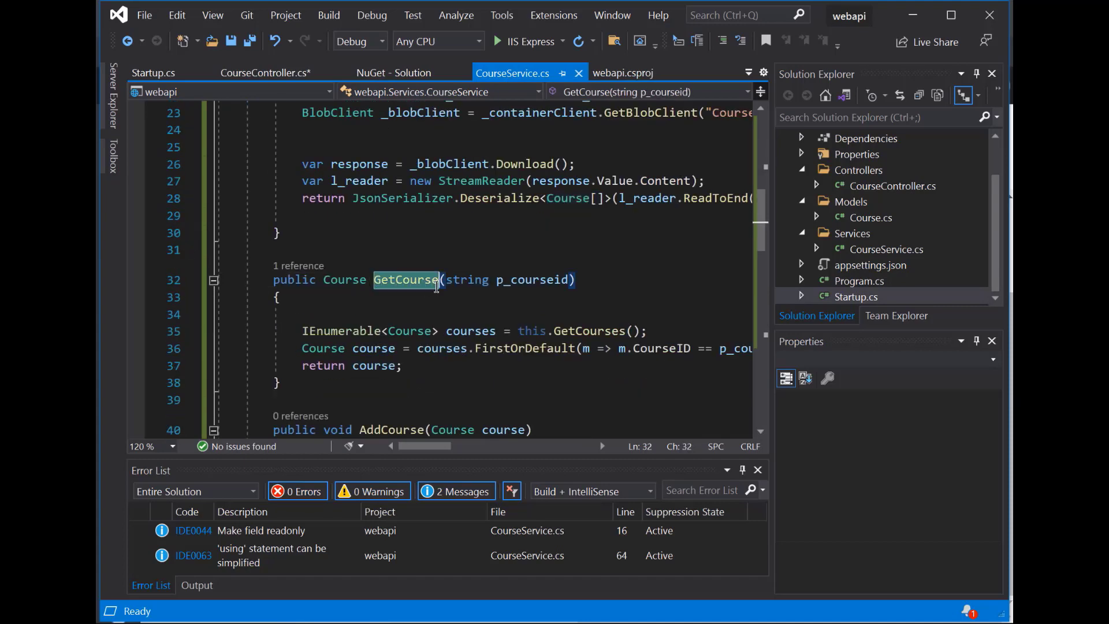
pyautogui.moveTo(569, 281); pyautogui.dragTo(496, 281)
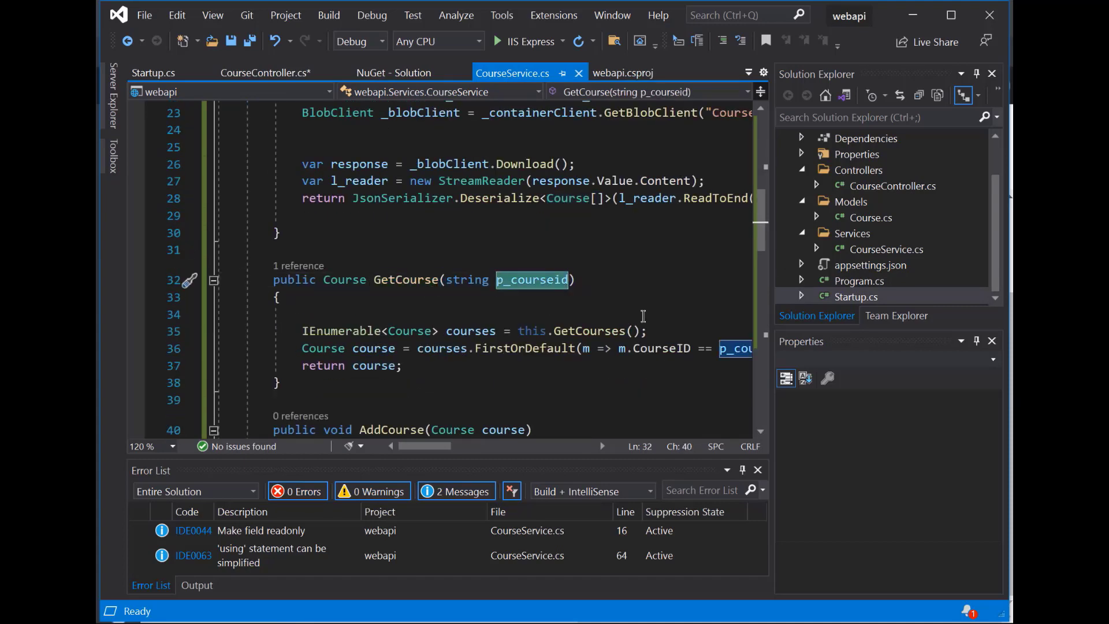
pyautogui.scroll(-1, 419, 317)
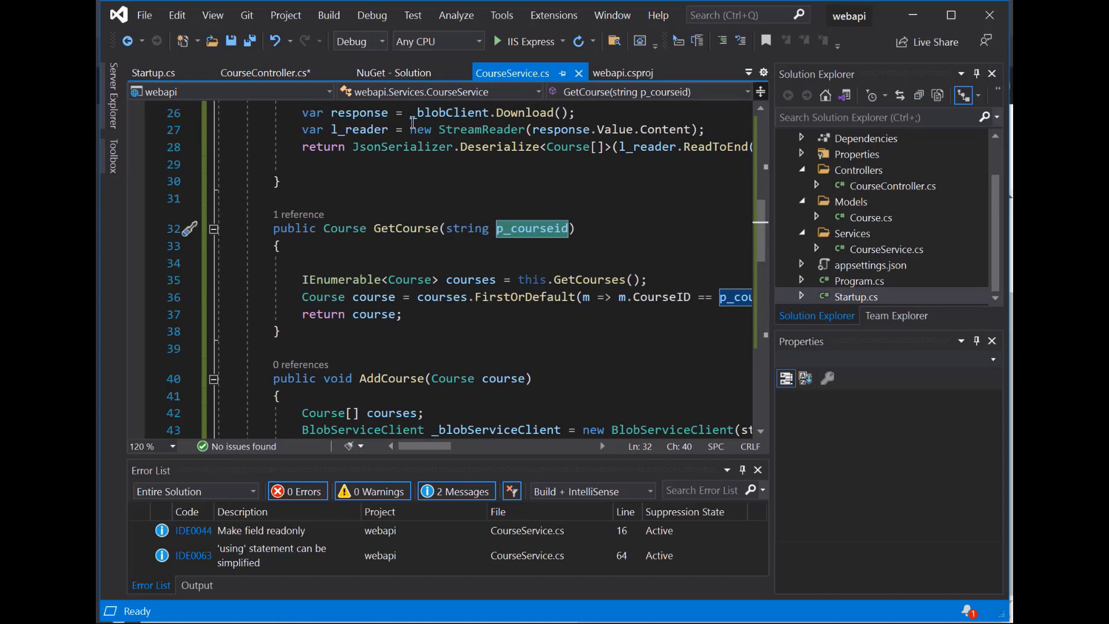
pyautogui.click(263, 73)
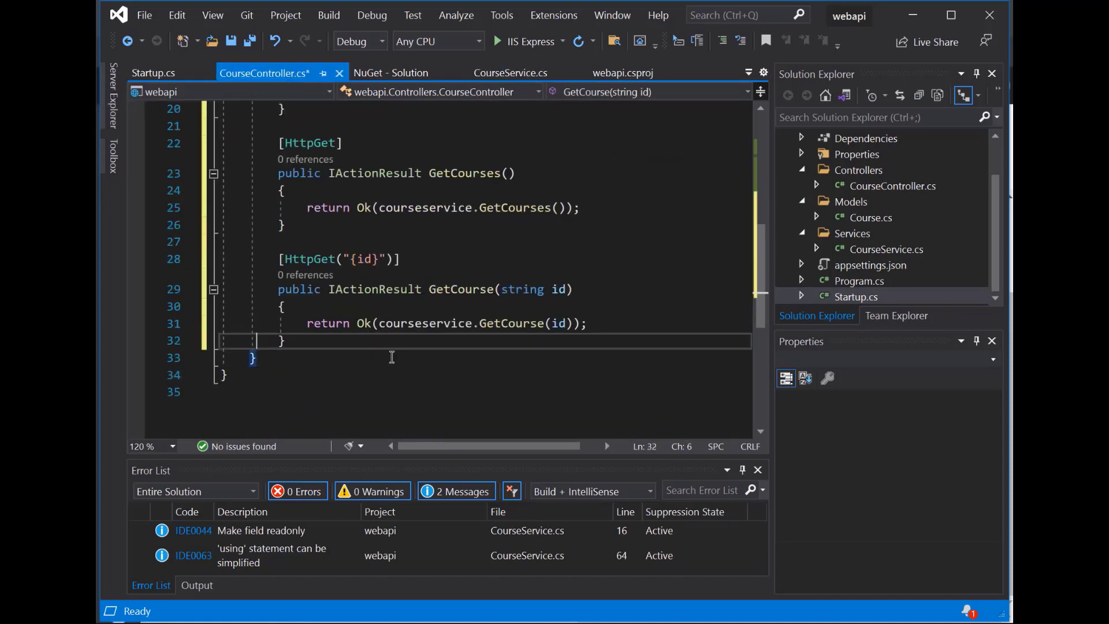
# Step: Insert an [HttpPost] AddCourse(Course course) action returning Ok("Added") and import webapi.Models
pyautogui.press('Return')
pyautogui.press('Return')
pyautogui.write('[HttpPost] public IActionResult AddCourse(Course course) { courseservice.AddCourse(course); return Ok("Added"); }')
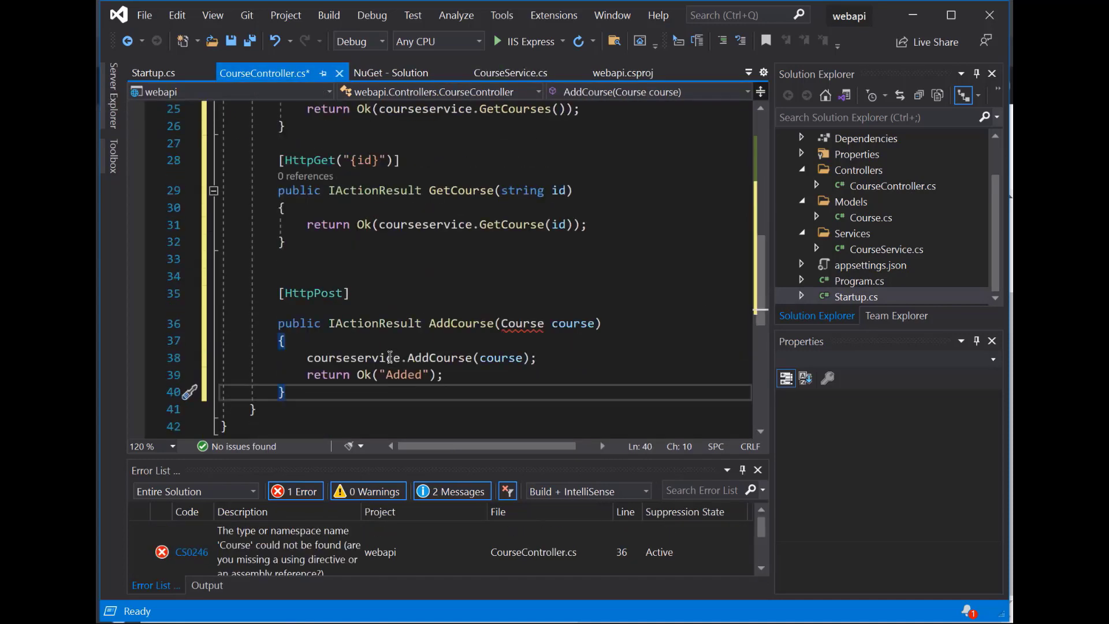
pyautogui.scroll(-1, 390, 357)
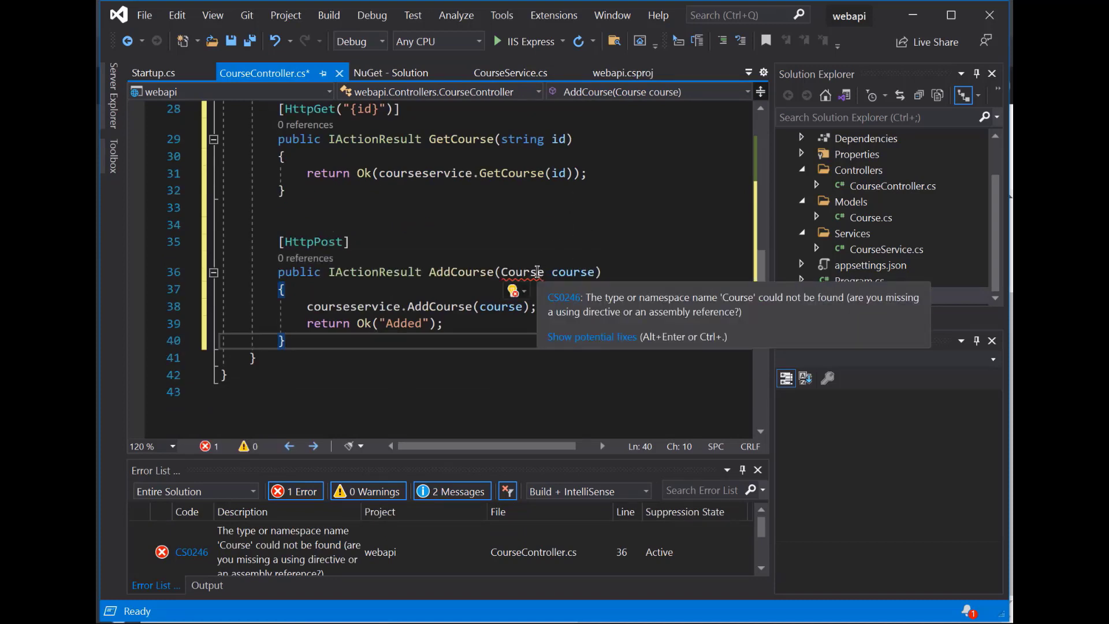
pyautogui.click(526, 291)
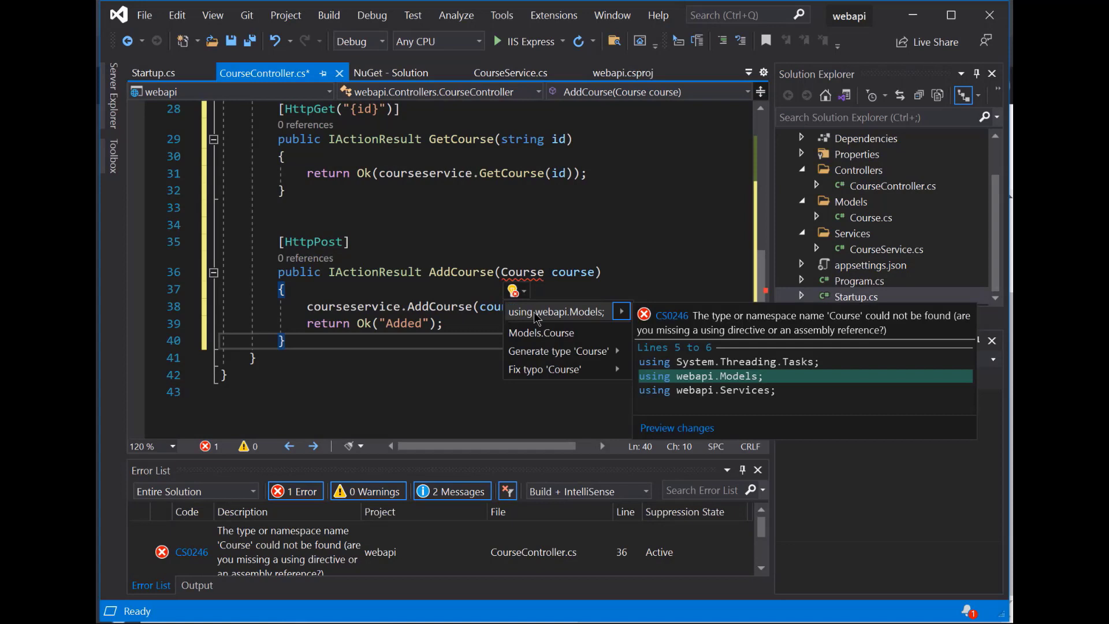
pyautogui.click(535, 311)
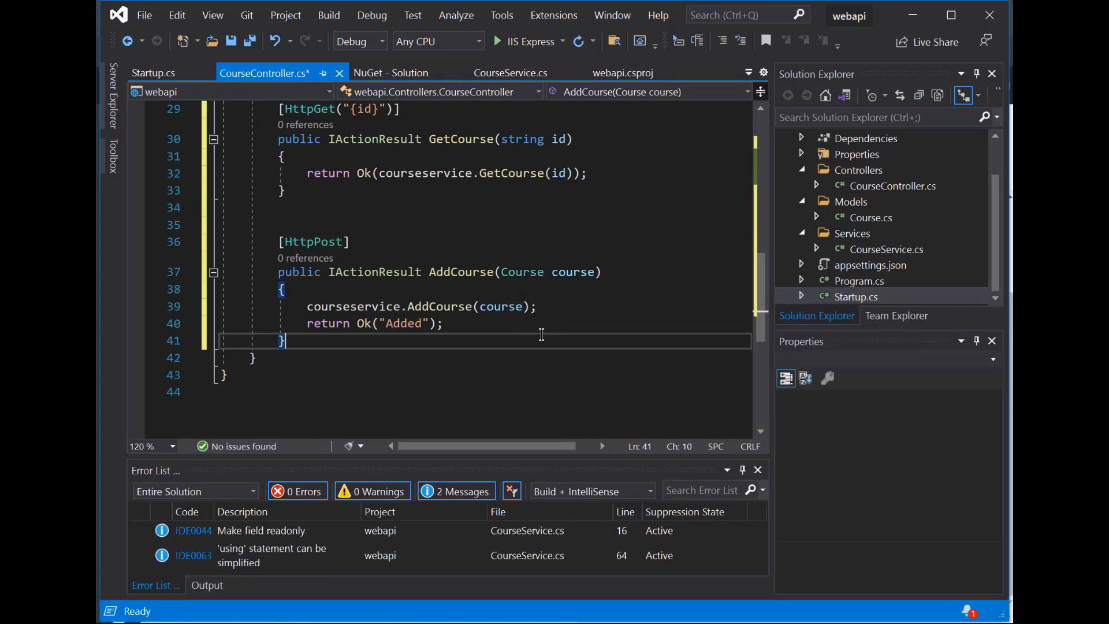
pyautogui.scroll(1, 643, 342)
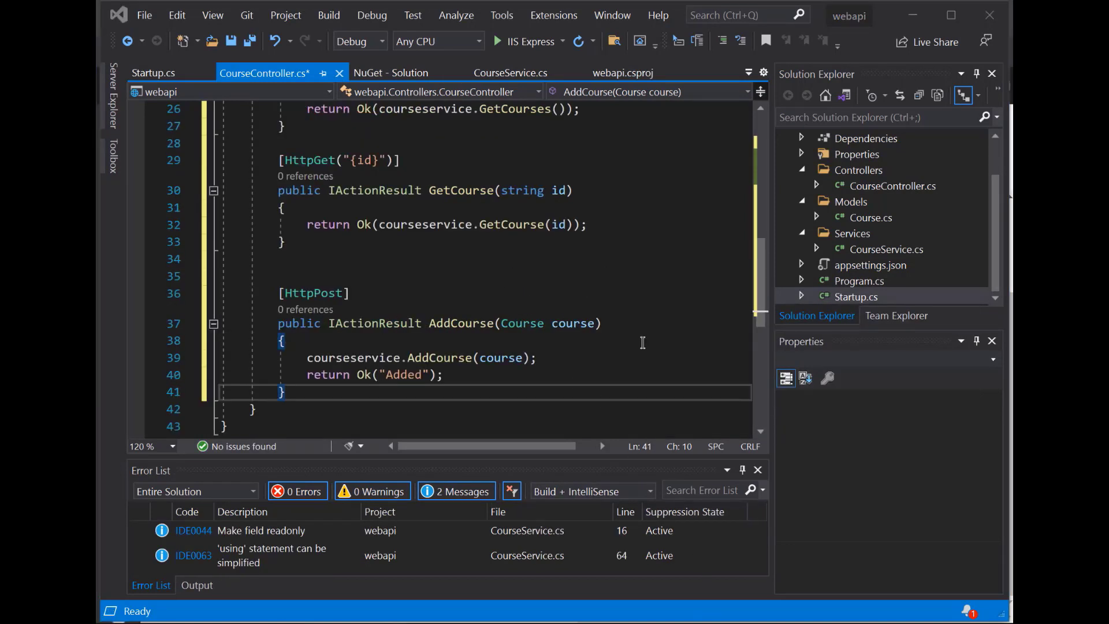
pyautogui.scroll(4, 641, 337)
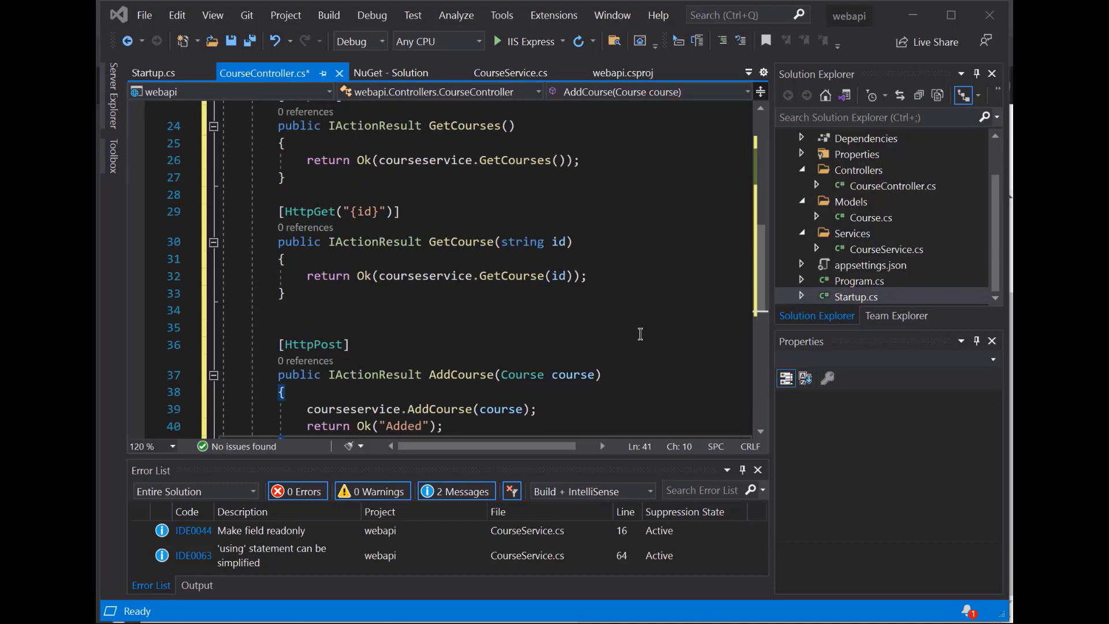
pyautogui.click(530, 42)
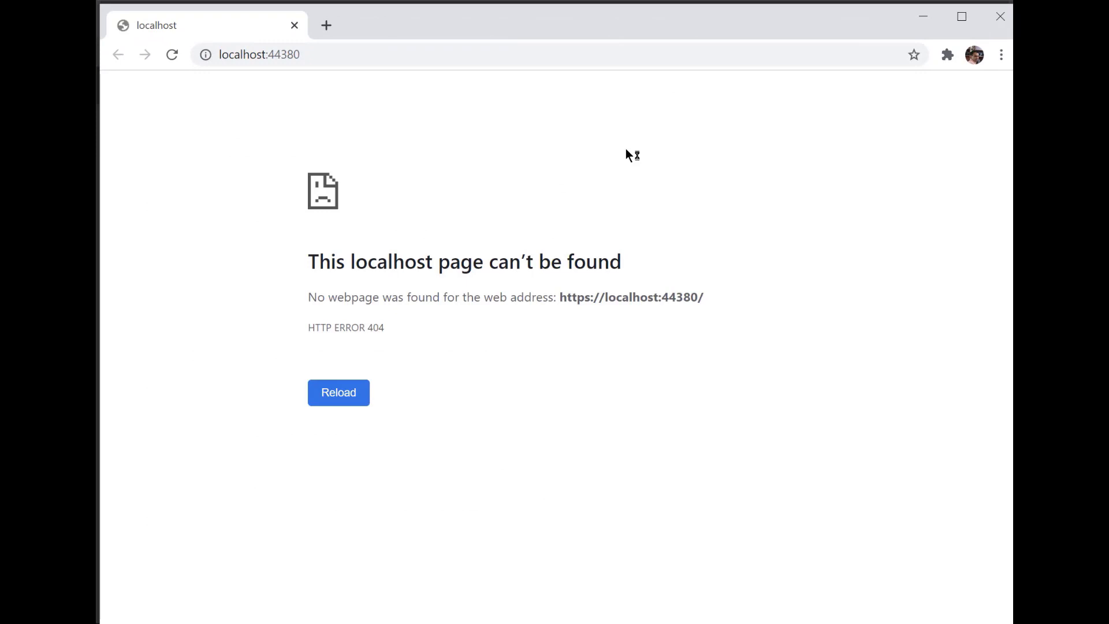
pyautogui.click(488, 61)
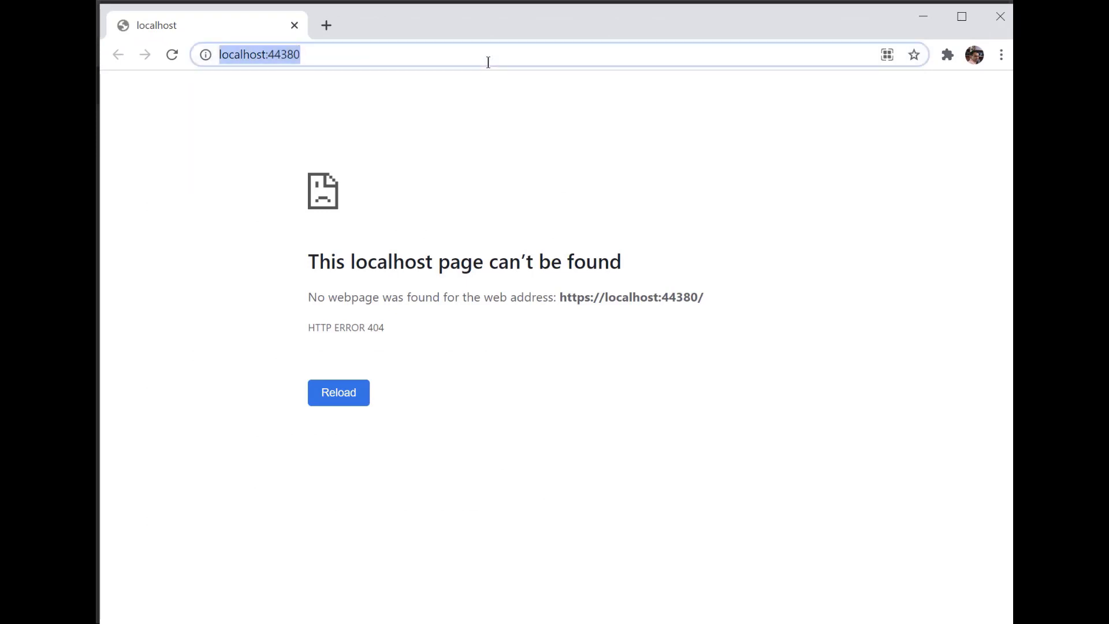
pyautogui.click(489, 60)
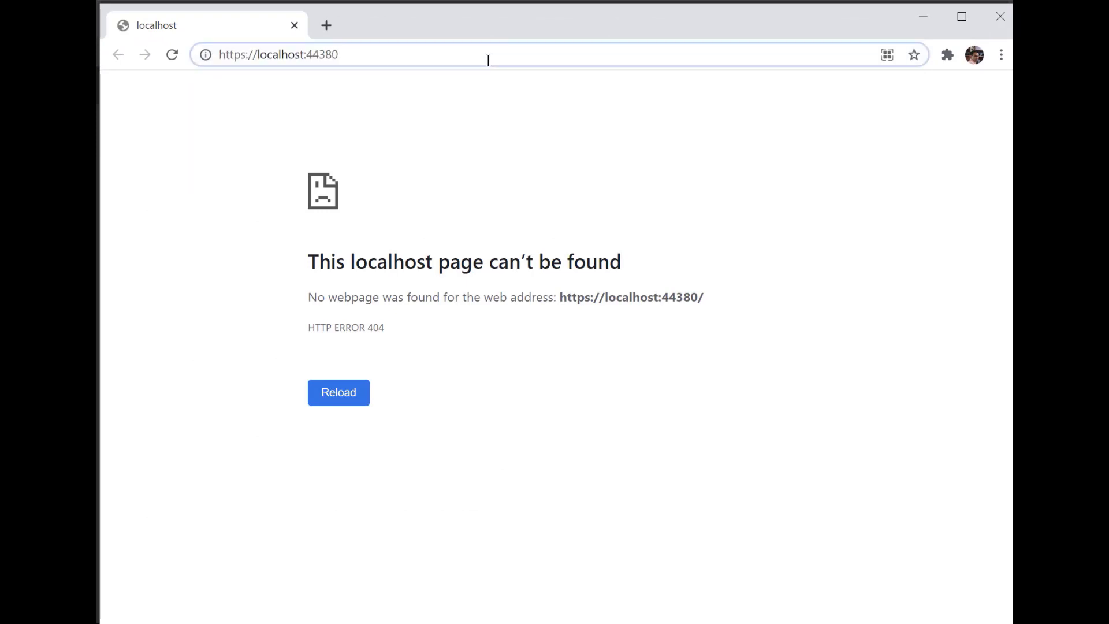
pyautogui.write('/')
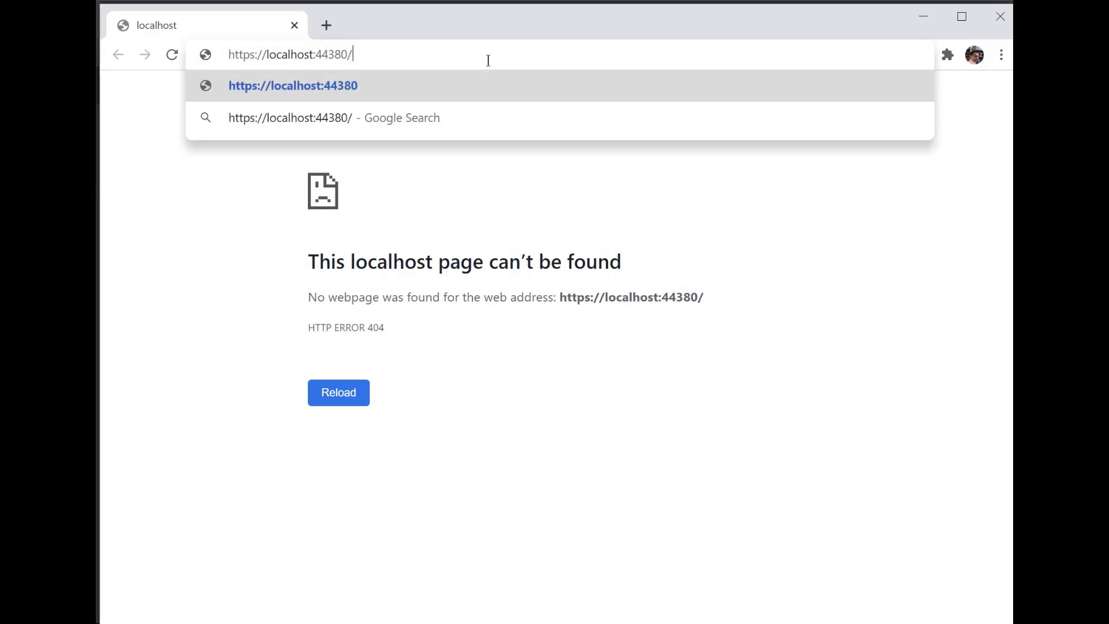
pyautogui.write('api')
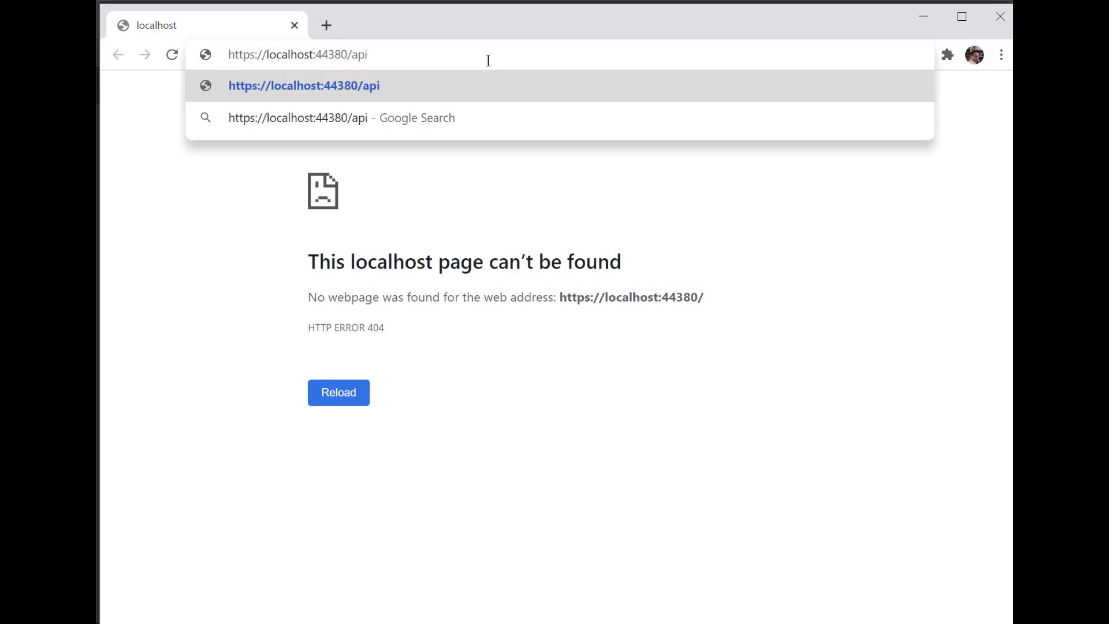
pyautogui.write('/Courseds')
pyautogui.press('BackSpace')
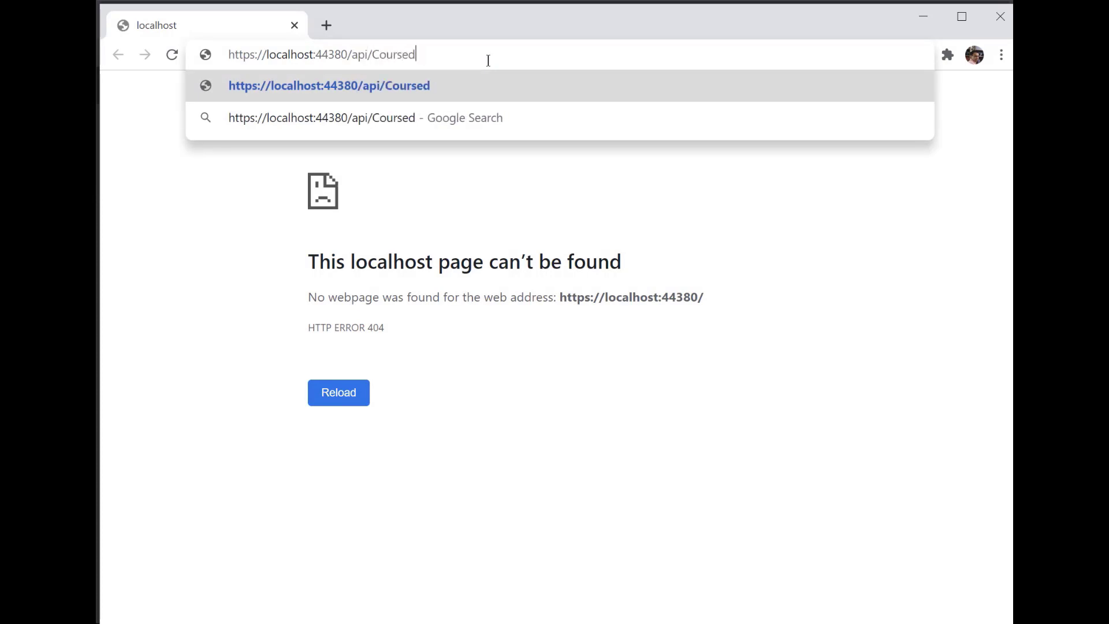
pyautogui.press('BackSpace')
pyautogui.press('Return')
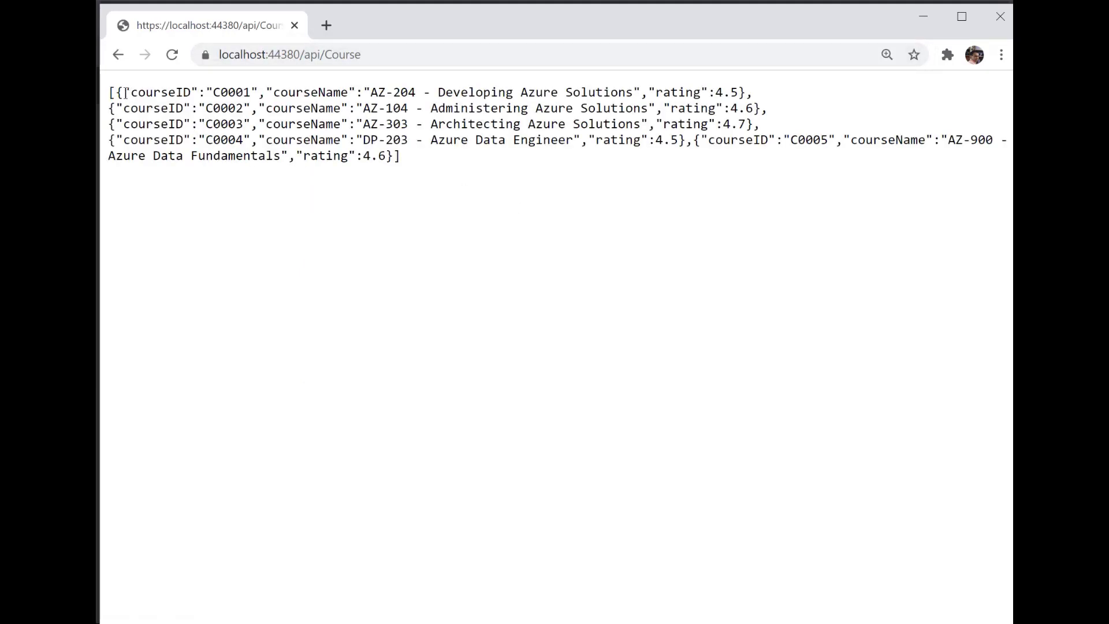
pyautogui.moveTo(106, 86); pyautogui.dragTo(417, 154)
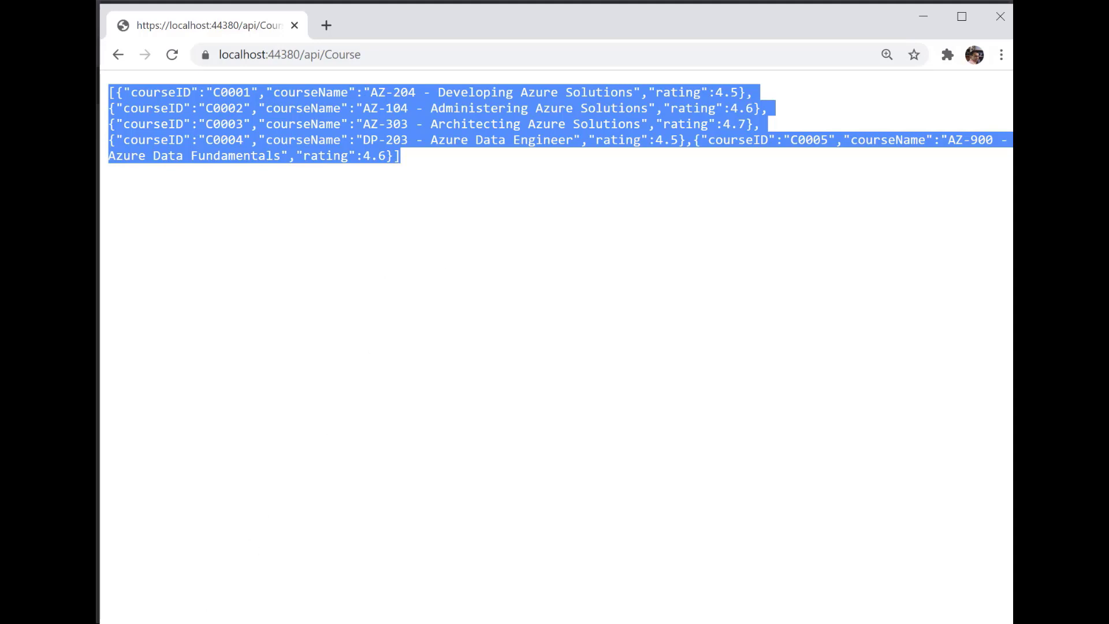
pyautogui.click(165, 574)
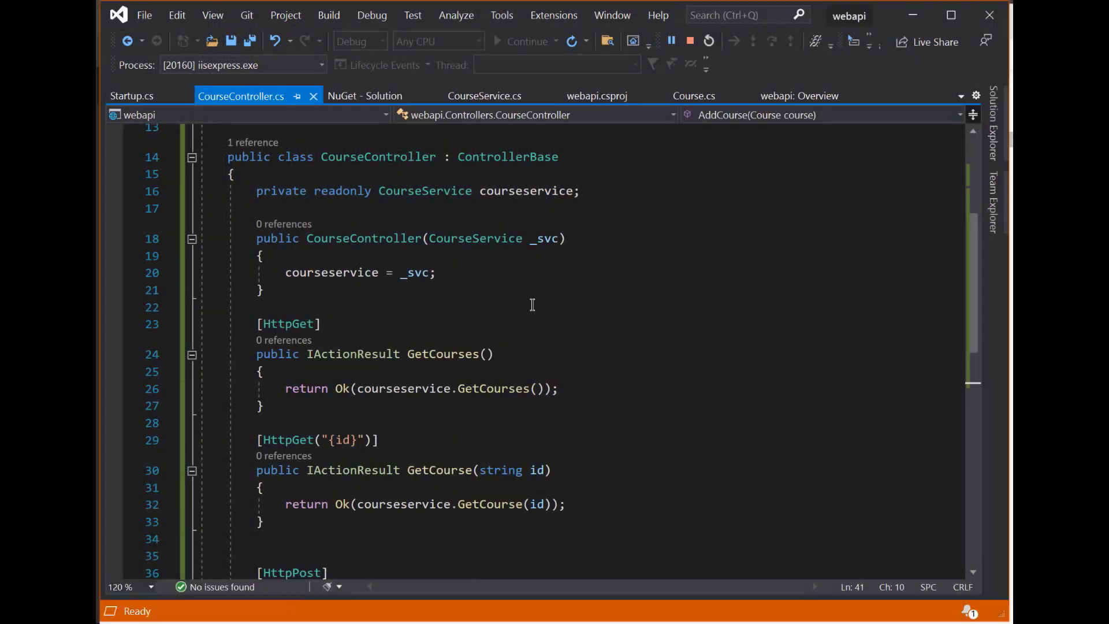
pyautogui.scroll(3, 532, 304)
pyautogui.click(397, 264)
pyautogui.moveTo(386, 264); pyautogui.dragTo(233, 266)
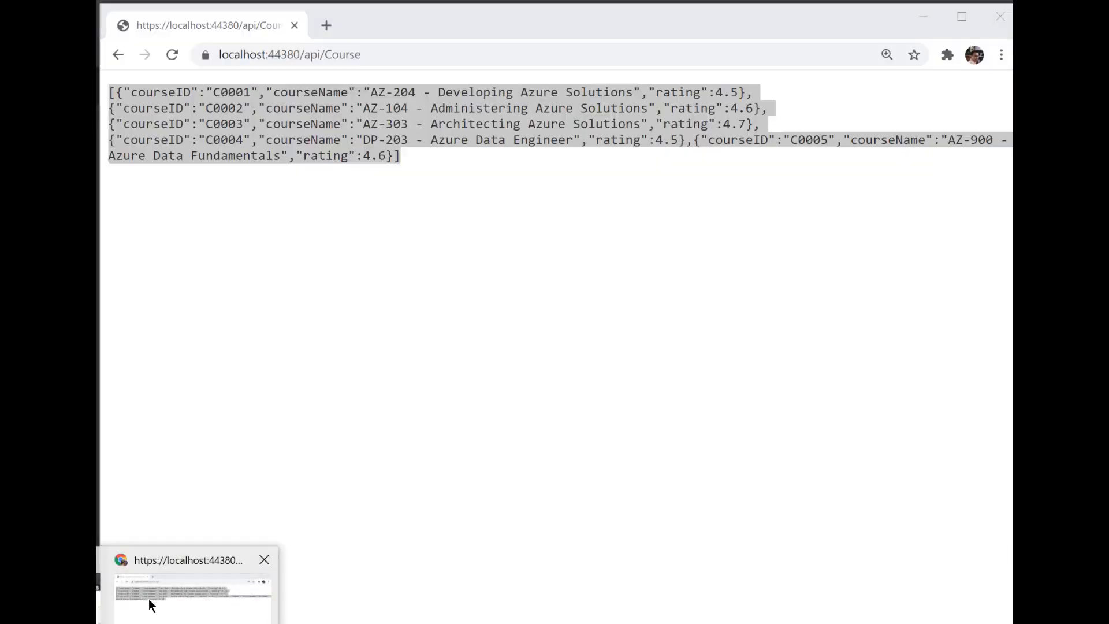
pyautogui.click(148, 598)
pyautogui.hotkey('ctrl', 'a')
pyautogui.moveTo(400, 54); pyautogui.dragTo(296, 54)
pyautogui.click(423, 55)
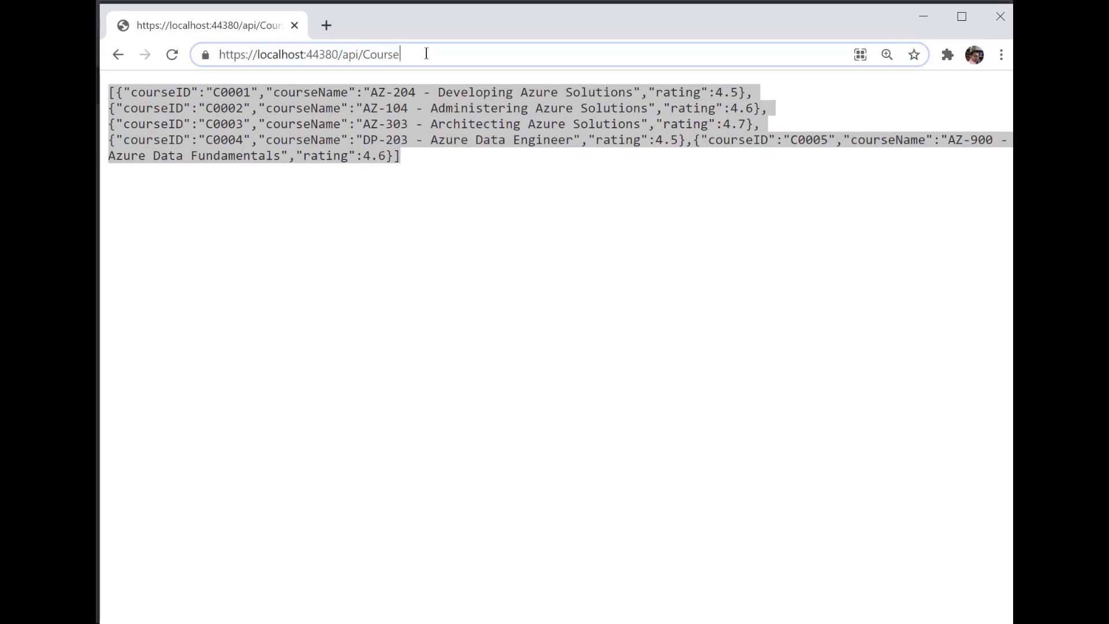
# Step: Load /api/Course/ and pick out course id C0002 from the returned list
pyautogui.write('/')
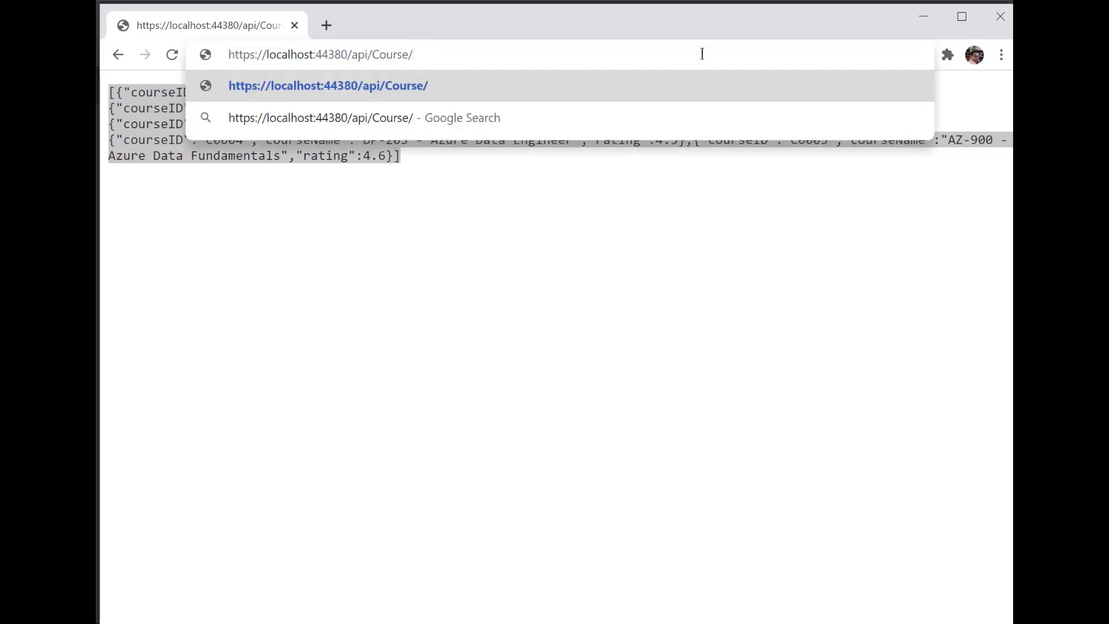
pyautogui.press('Return')
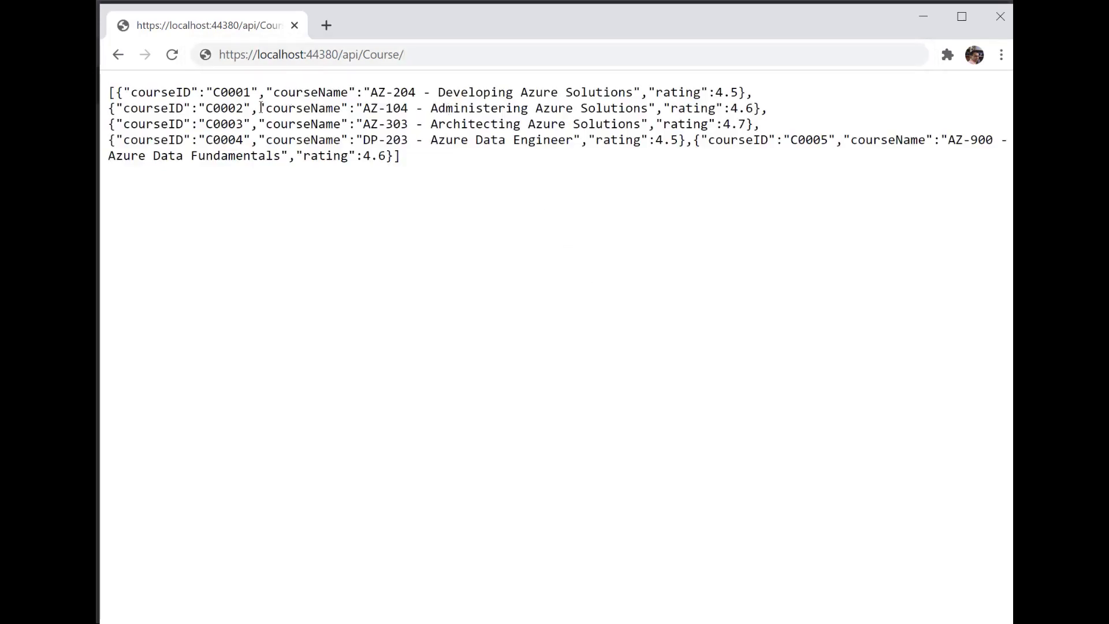
pyautogui.moveTo(271, 106); pyautogui.dragTo(415, 104)
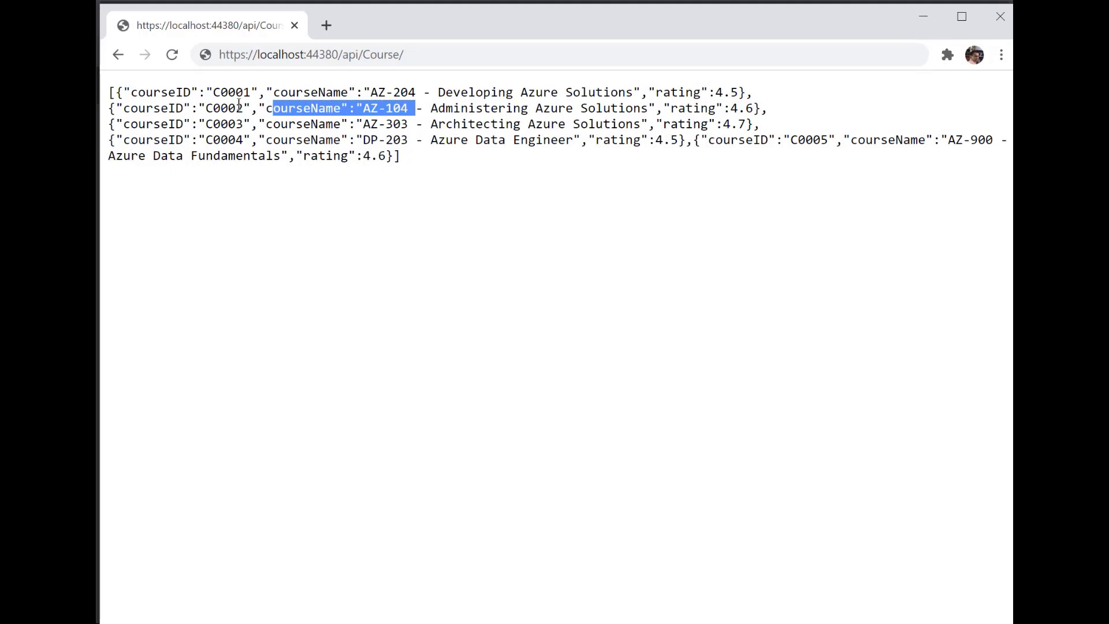
pyautogui.moveTo(247, 108); pyautogui.dragTo(207, 104)
pyautogui.hotkey('ctrl', 'c')
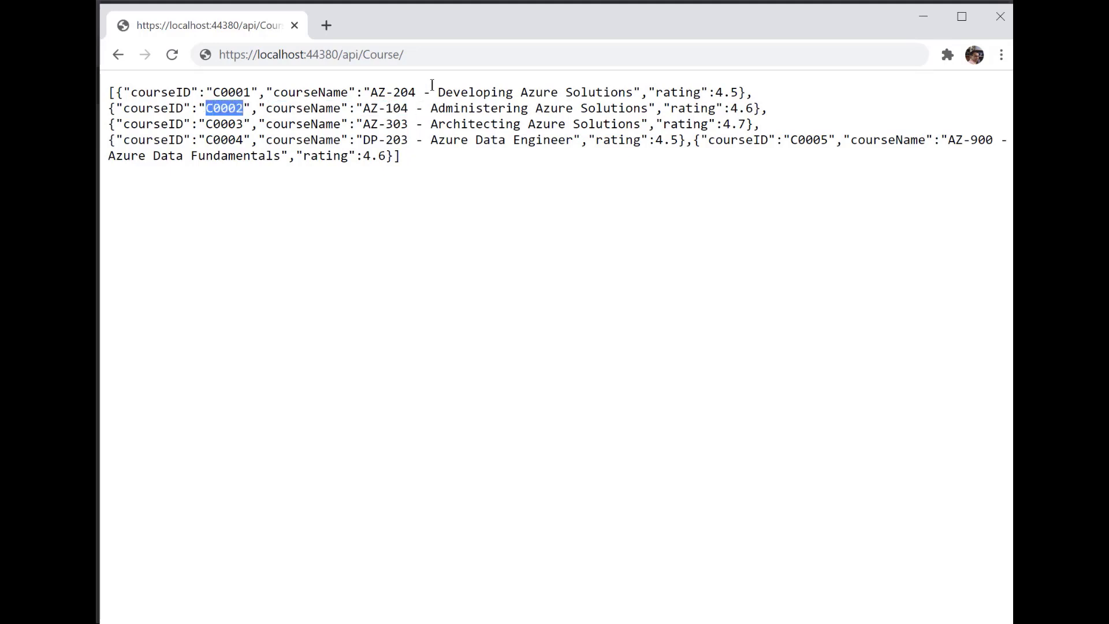
# Step: Request /api/Course/C0002, returning AZ-104 - Administering Azure Solutions with rating 4.6
pyautogui.click(441, 57)
pyautogui.click(478, 50)
pyautogui.hotkey('ctrl', 'v')
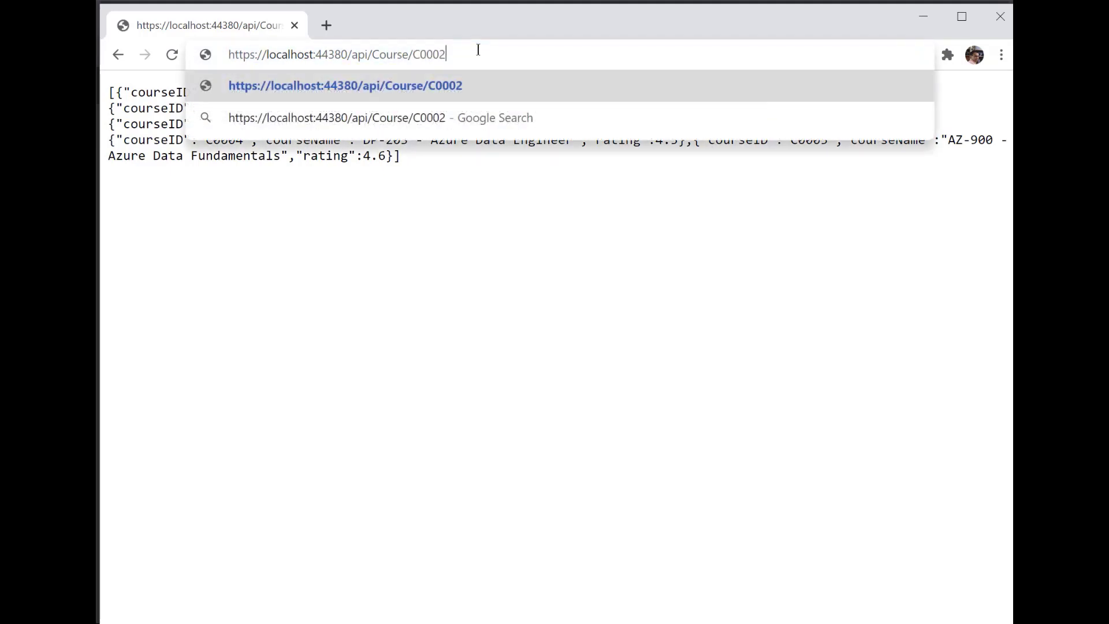
pyautogui.press('Return')
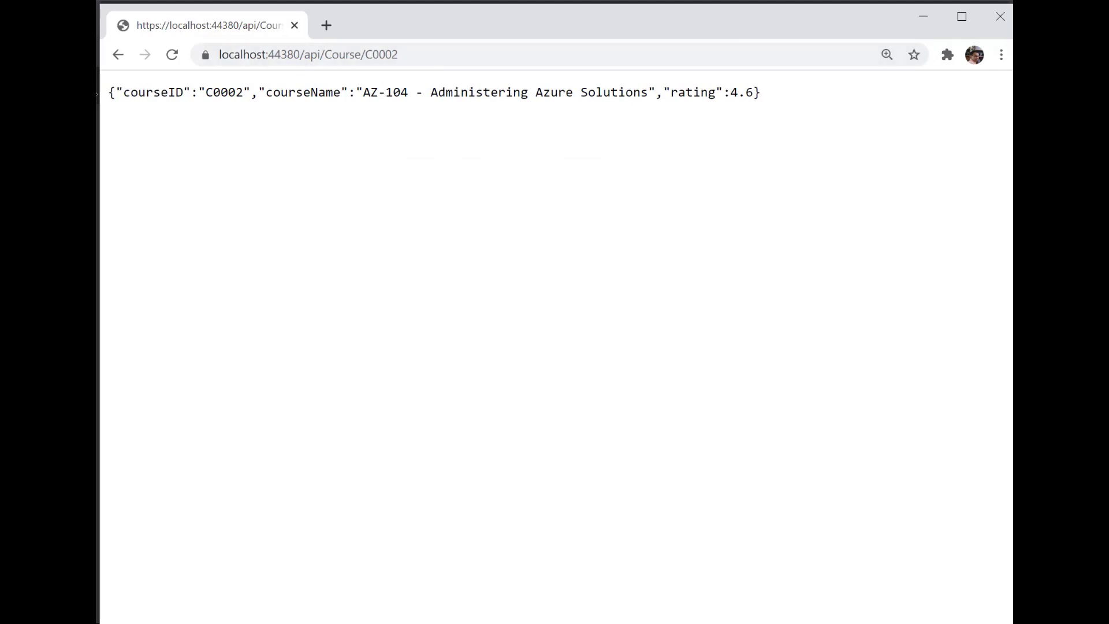
pyautogui.moveTo(108, 95); pyautogui.dragTo(796, 106)
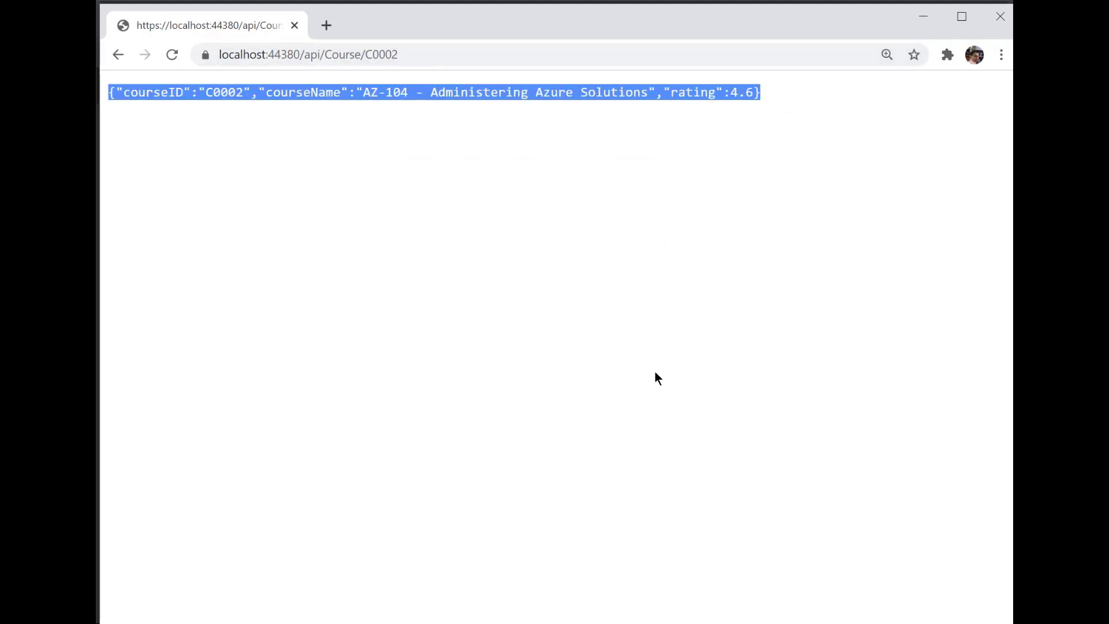
pyautogui.hotkey('alt', 'Tab')
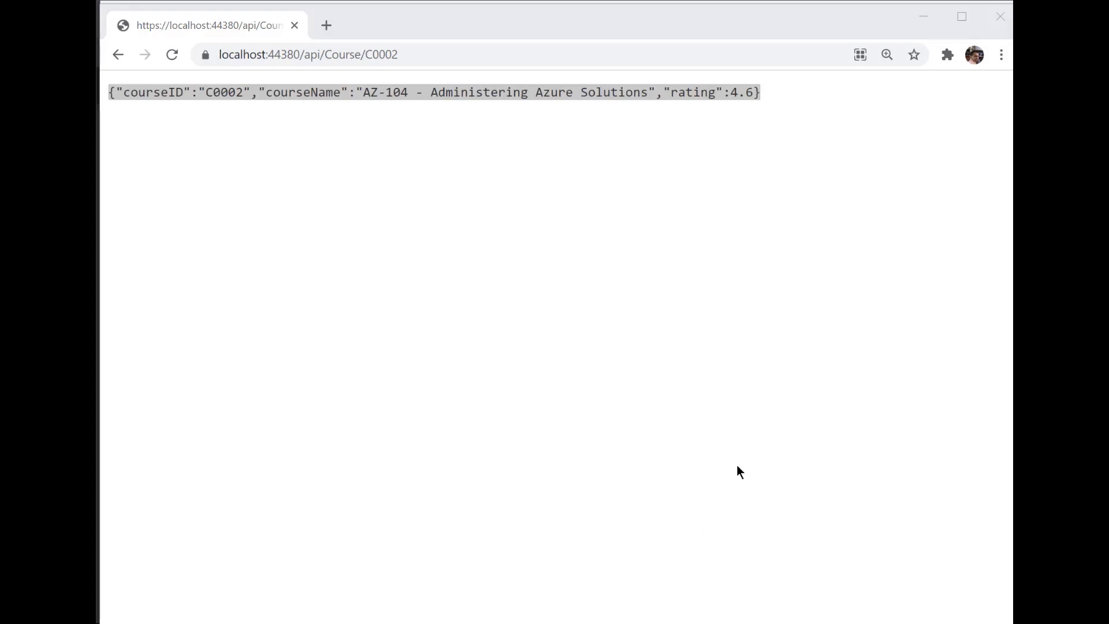
pyautogui.click(568, 48)
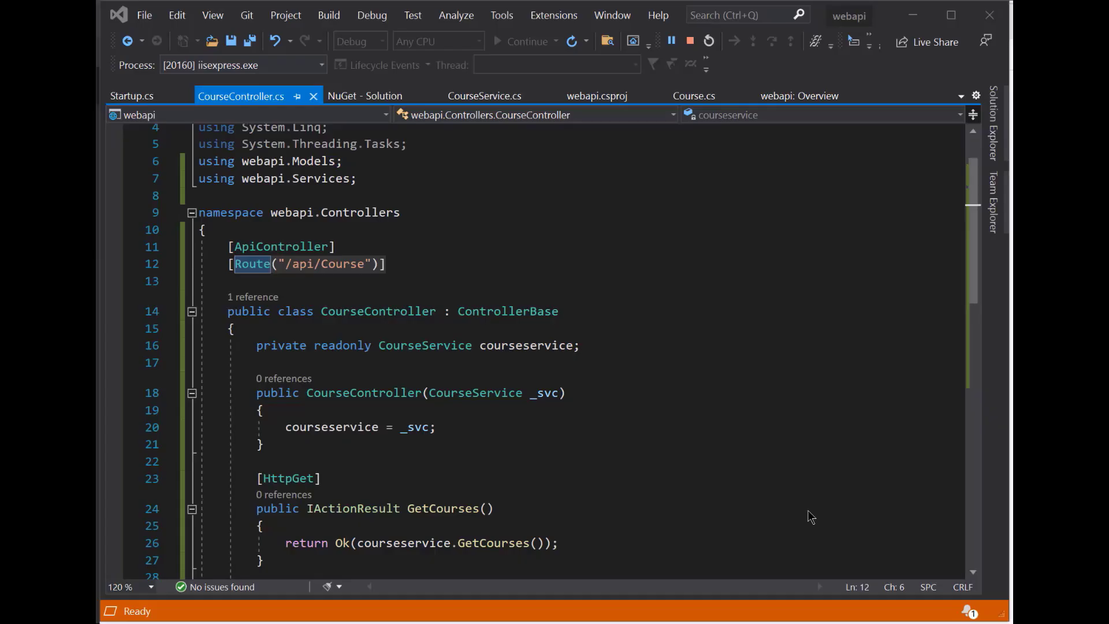
# Step: Review the webapi project files, then return to the Microsoft.ApiManagement deployment overview
pyautogui.click(995, 140)
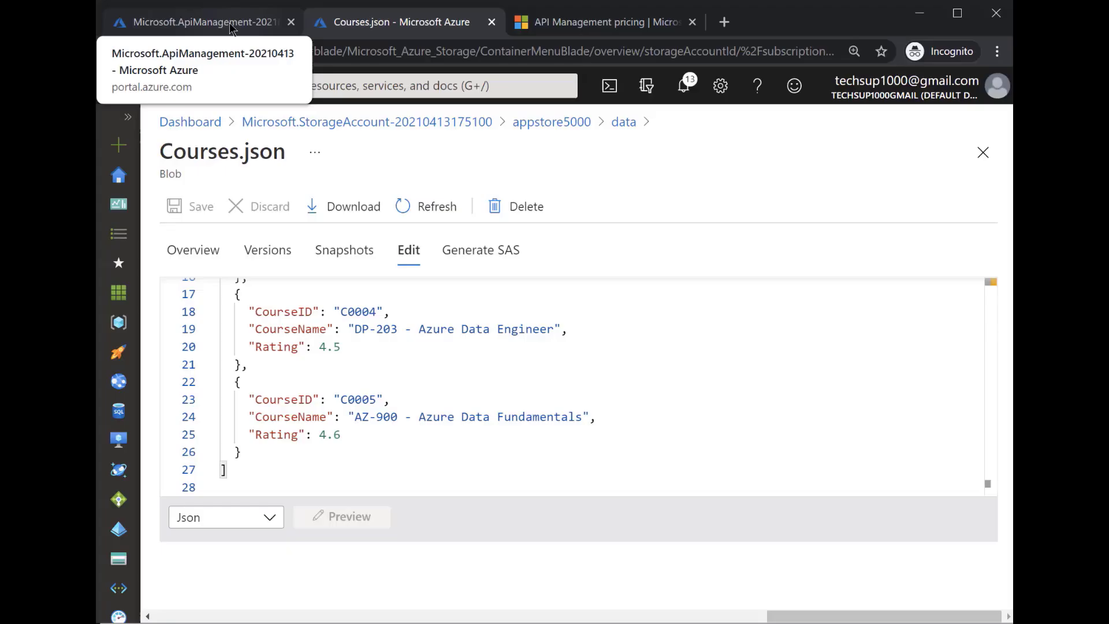
pyautogui.click(202, 22)
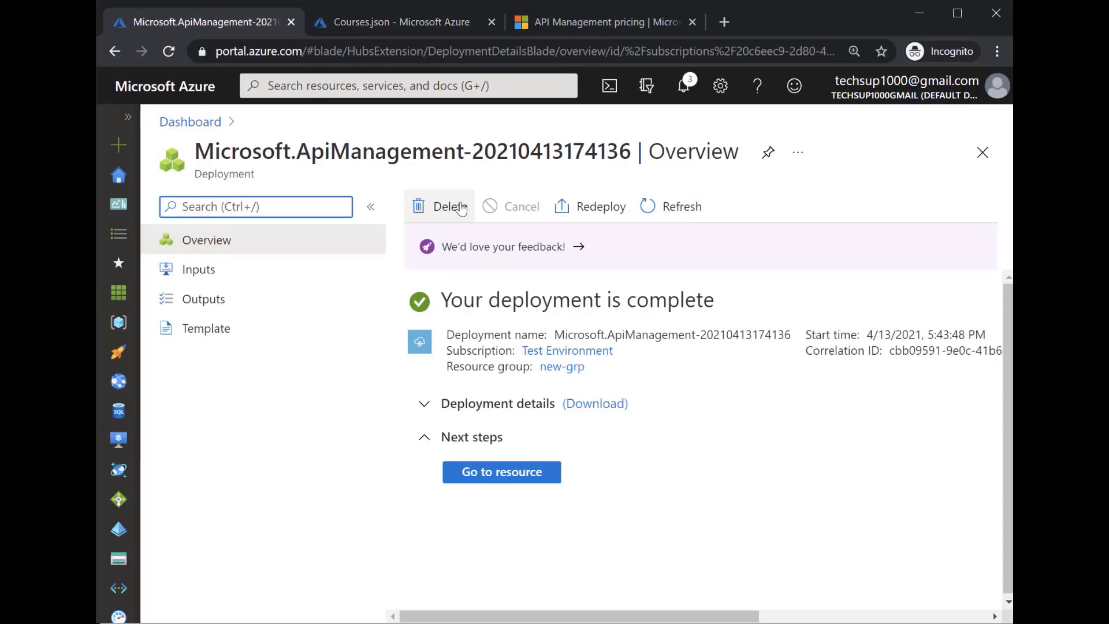
pyautogui.moveTo(296, 152); pyautogui.dragTo(464, 152)
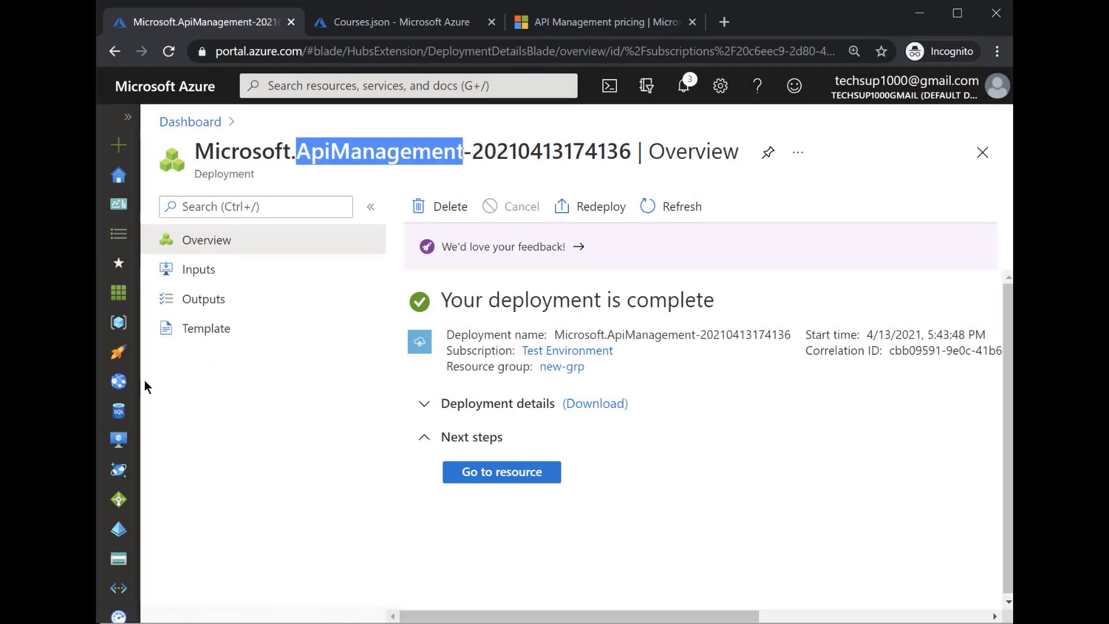
# Step: Load the webapi10001 App Service site in a new browser tab, then return to Visual Studio's webapi project
pyautogui.click(119, 383)
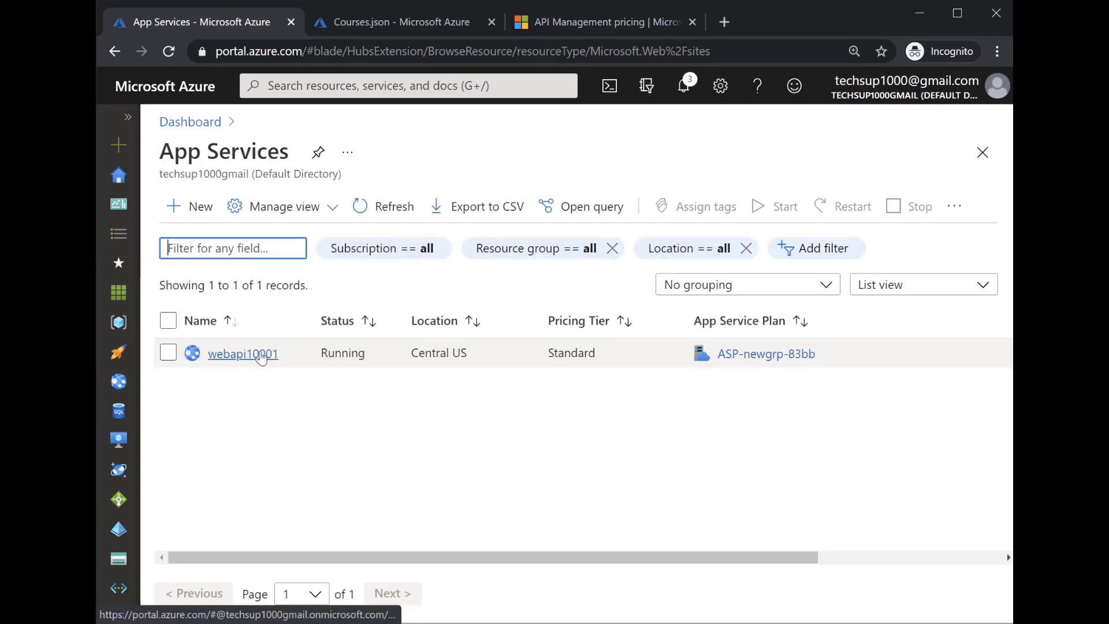
pyautogui.click(261, 359)
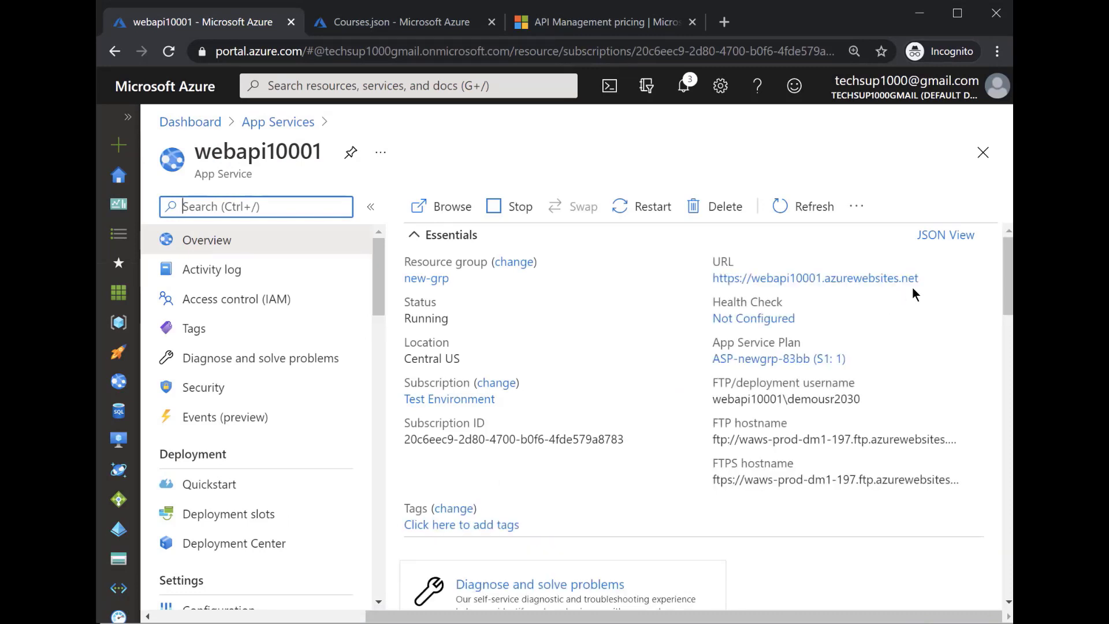
pyautogui.click(930, 278)
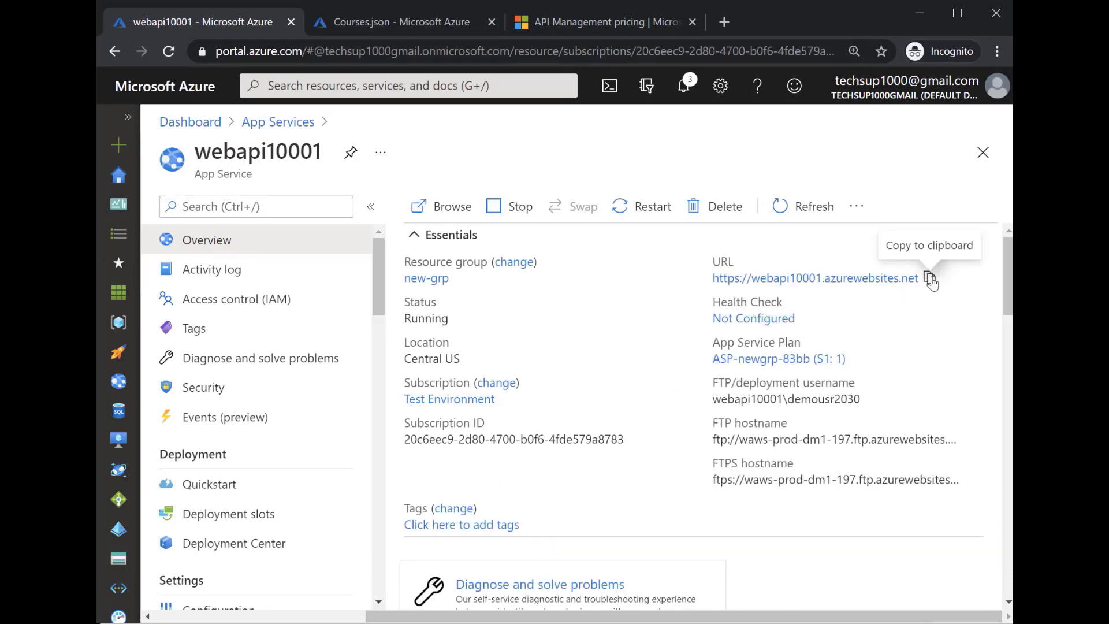
pyautogui.click(725, 22)
pyautogui.hotkey('ctrl', 'v')
pyautogui.press('Return')
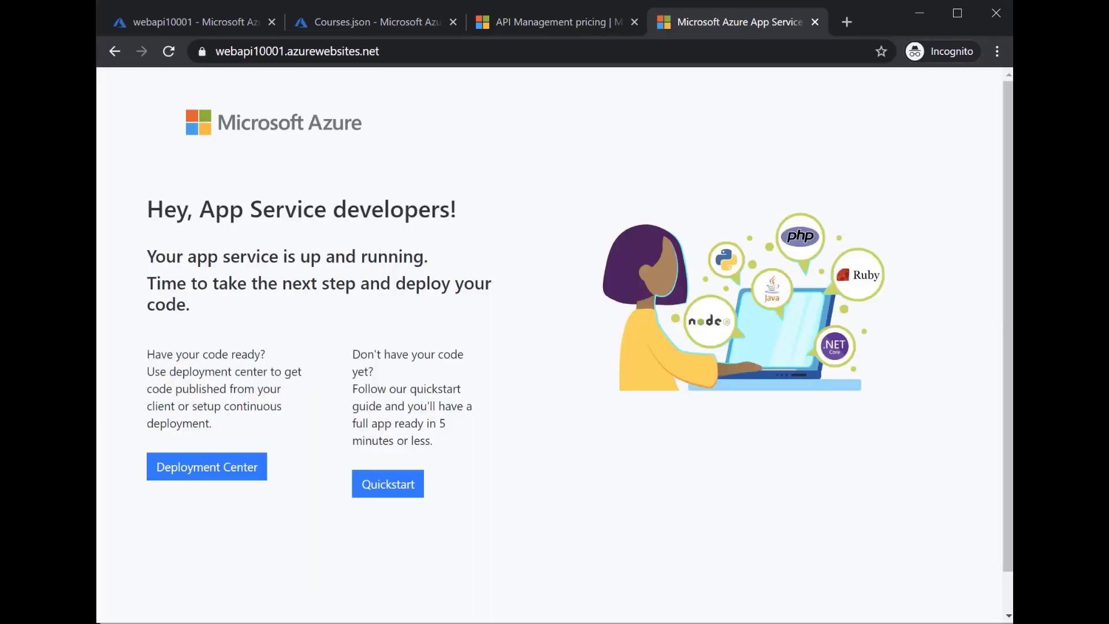
pyautogui.hotkey('alt', 'Tab')
pyautogui.click(827, 156)
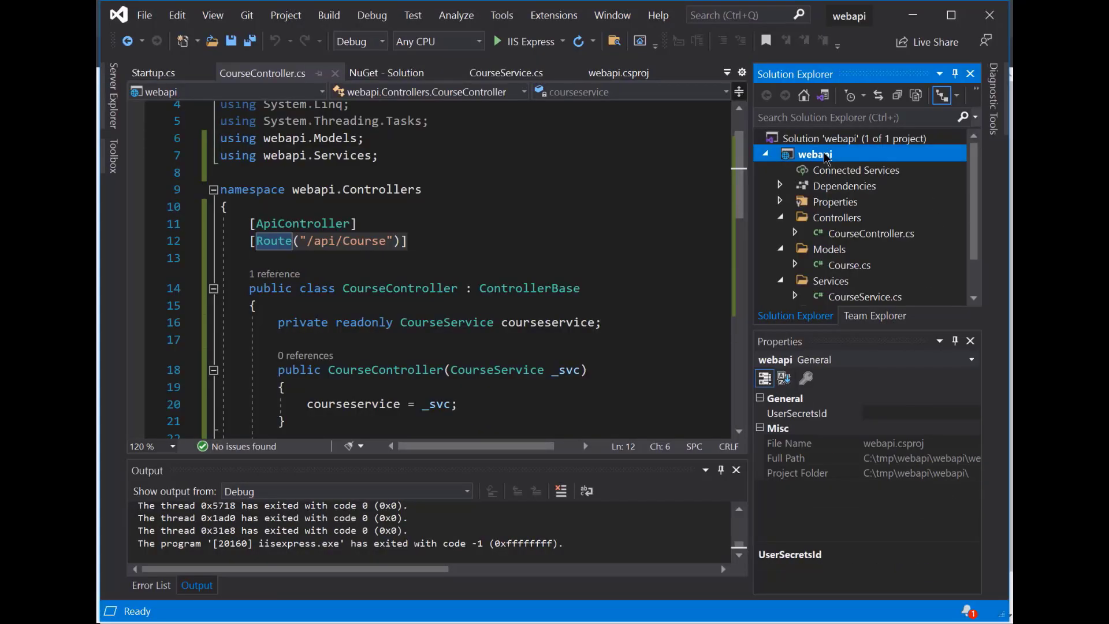
# Step: Create an Azure App Service (Windows) publish profile for webapi10001 and publish the webapi project to it
pyautogui.doubleClick(827, 156)
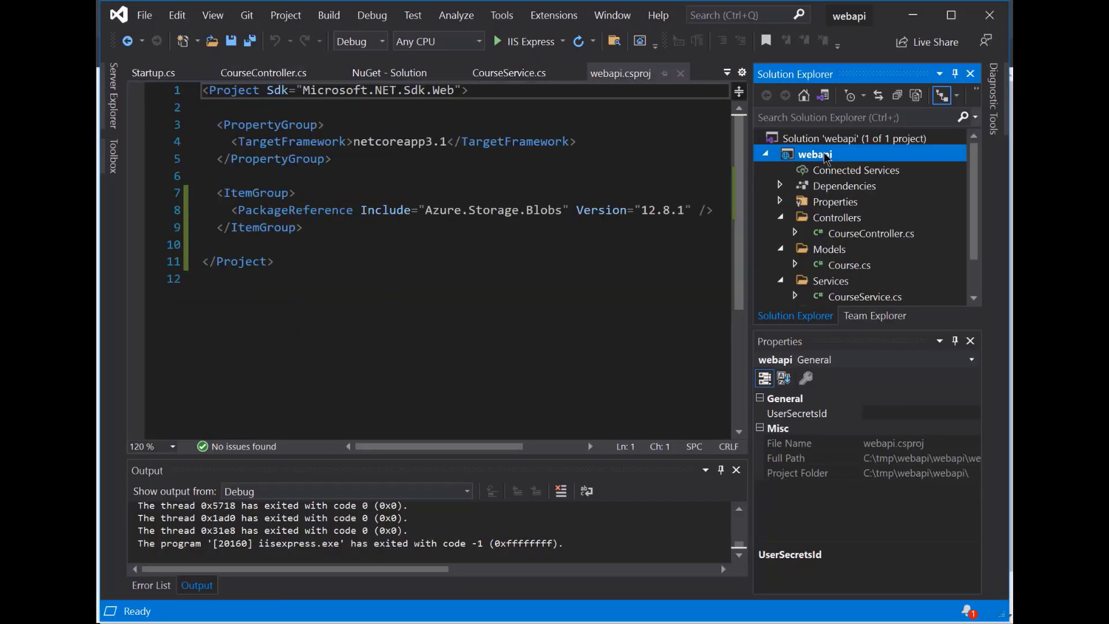
pyautogui.rightClick(827, 157)
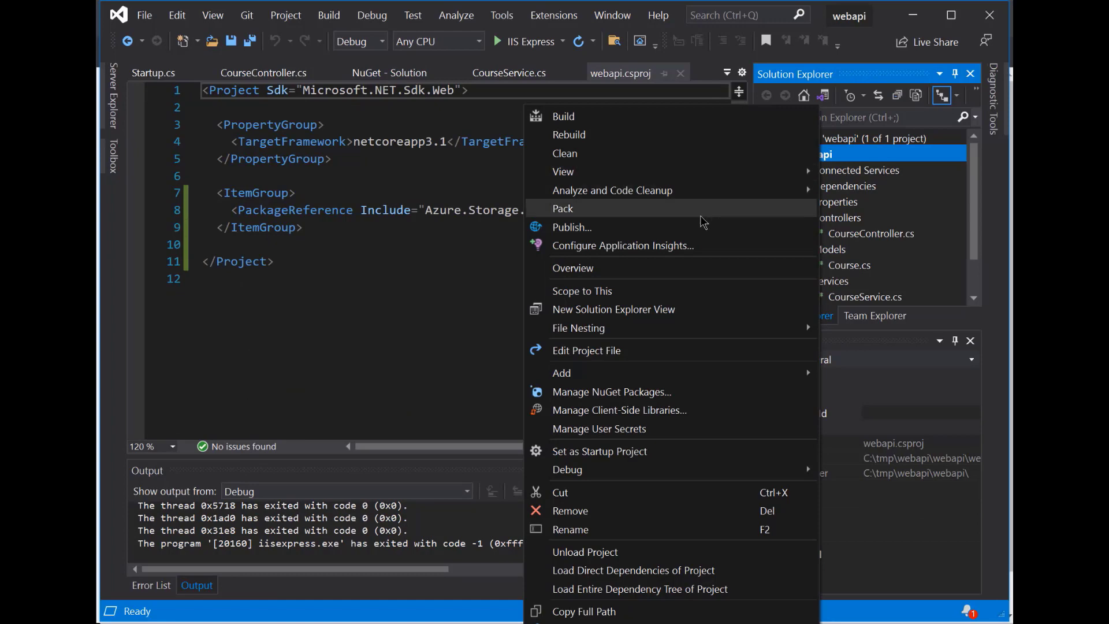
pyautogui.click(688, 230)
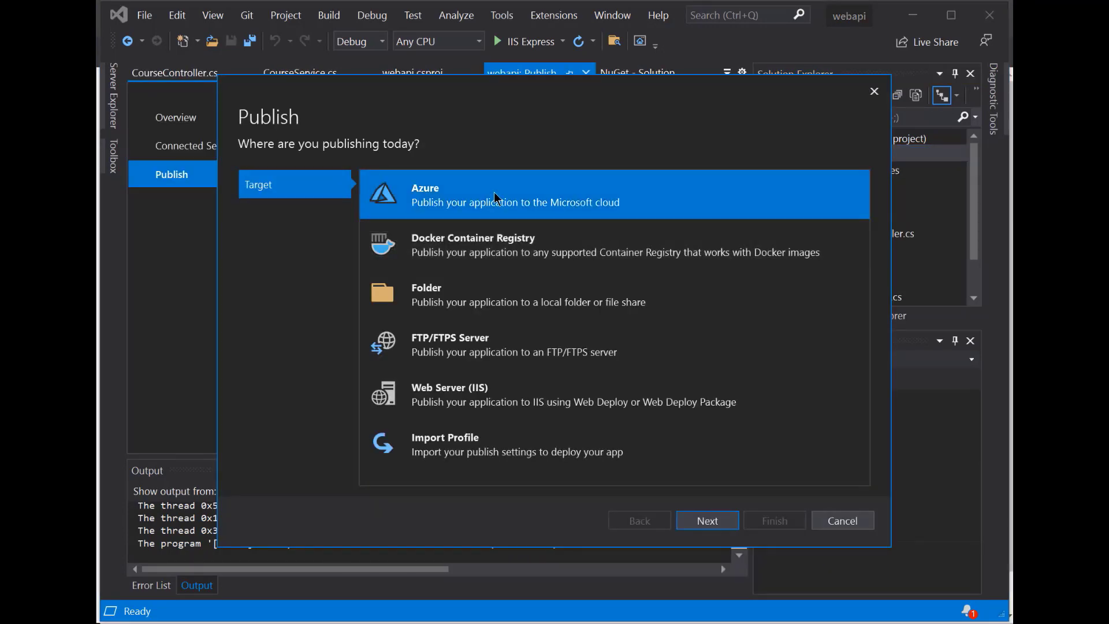
pyautogui.click(729, 521)
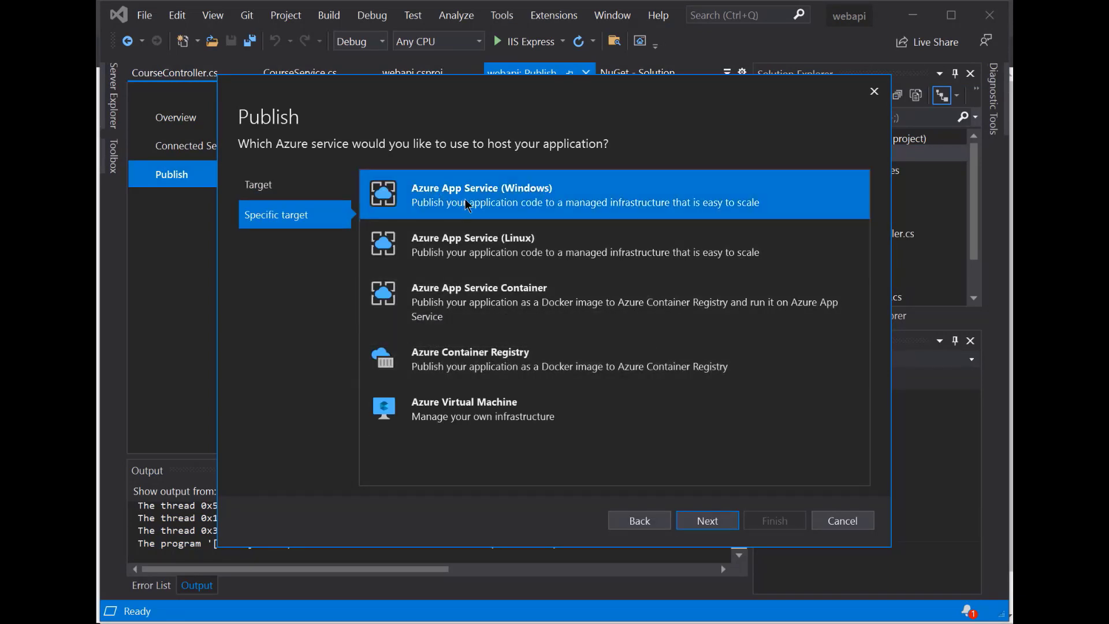
pyautogui.click(706, 521)
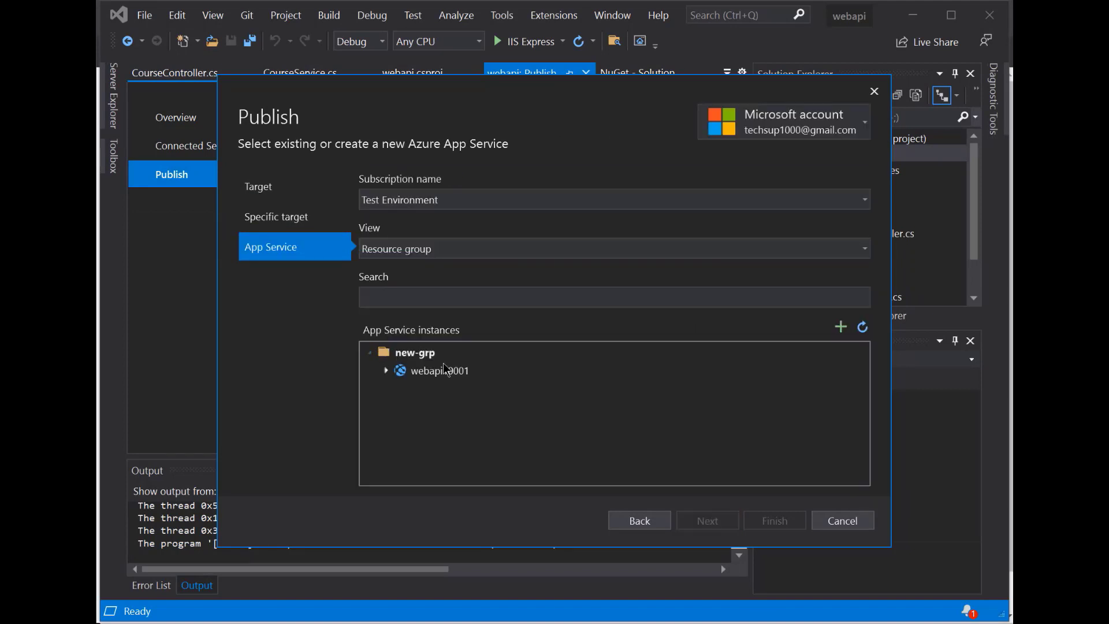
pyautogui.click(772, 521)
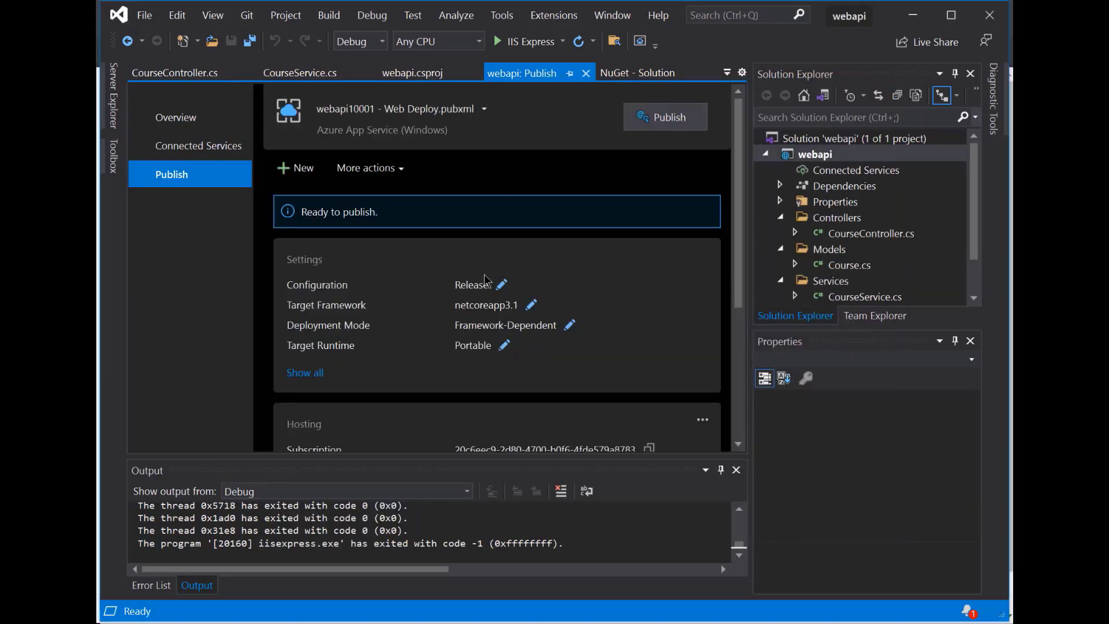
pyautogui.click(676, 123)
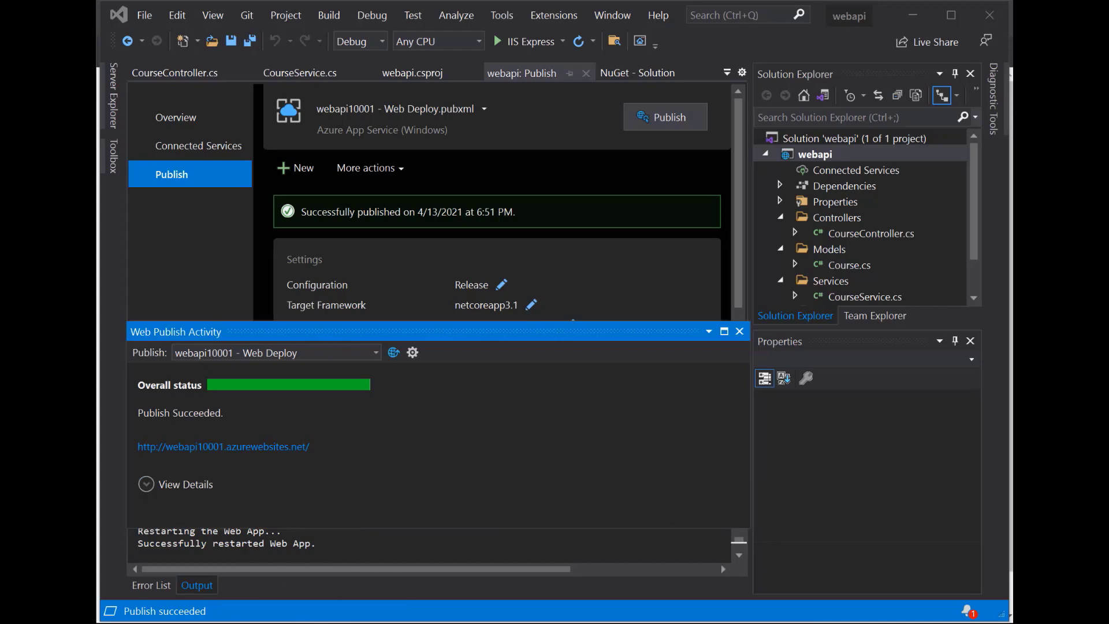
# Step: Load the deployed site's /api/Course course list in Chrome
pyautogui.hotkey('alt', 'Tab')
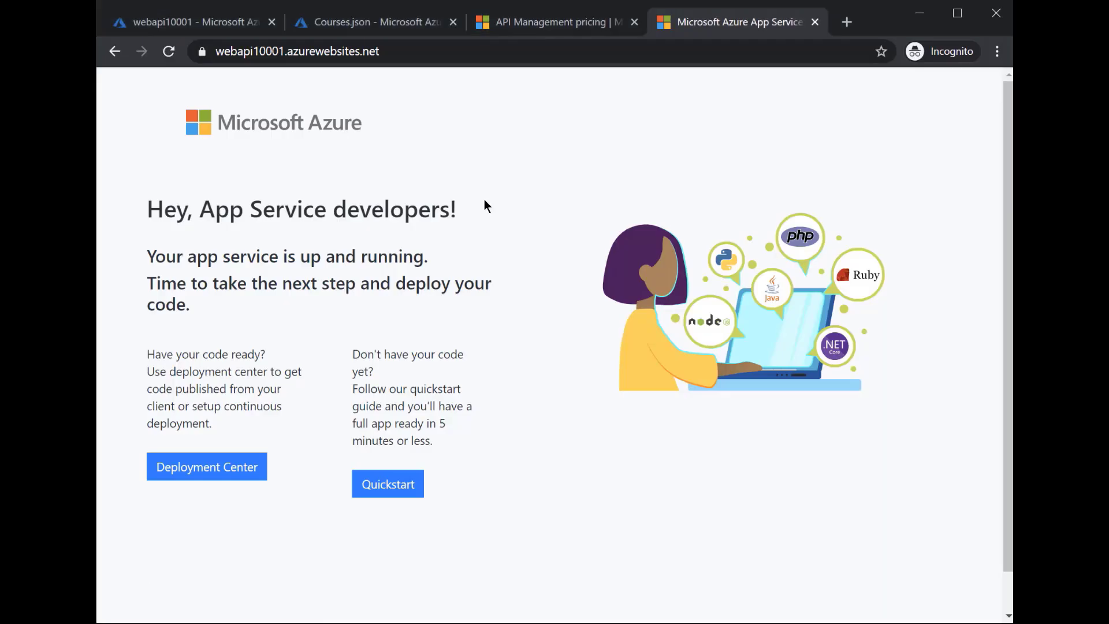
pyautogui.click(453, 44)
pyautogui.click(453, 47)
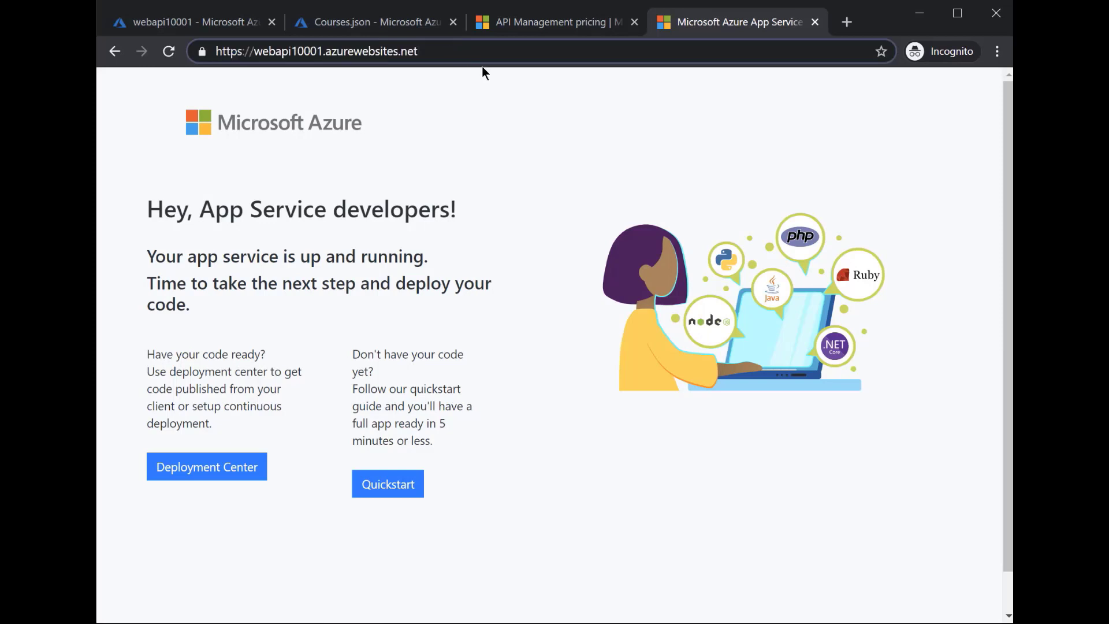
pyautogui.write('/api/Course')
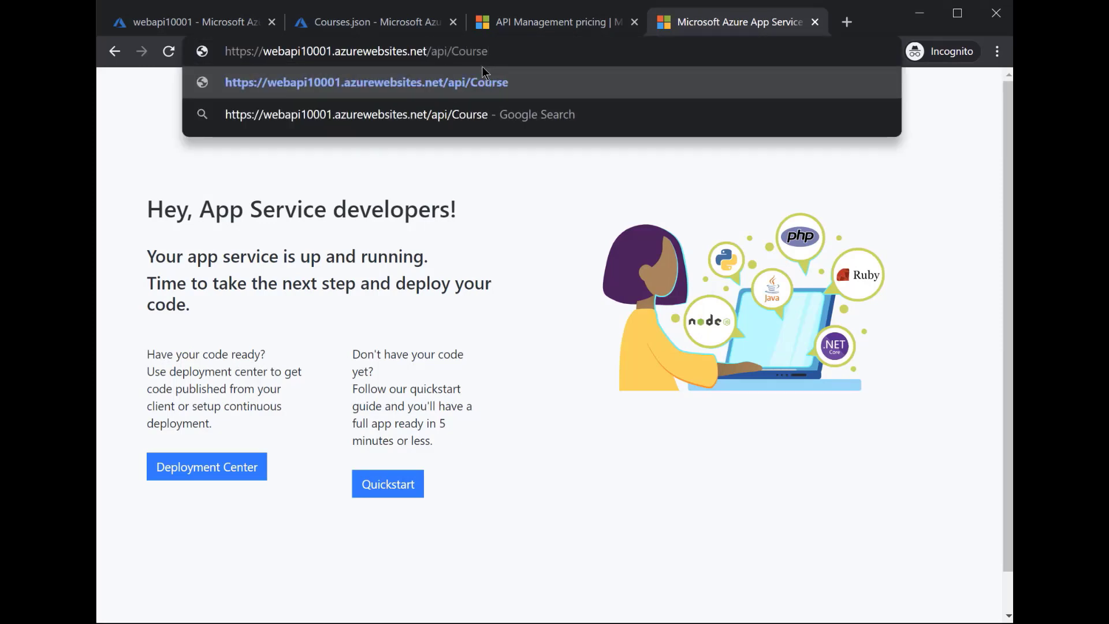
pyautogui.press('Return')
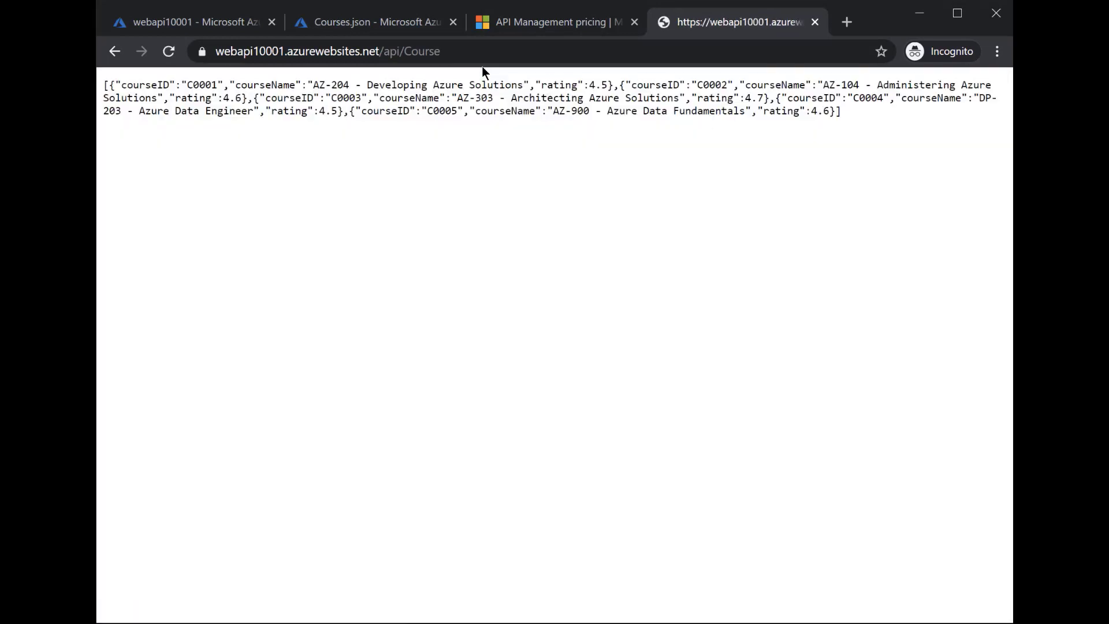
# Step: Load /api/Course/C0001 and paste that URL into a Postman GET request
pyautogui.click(491, 54)
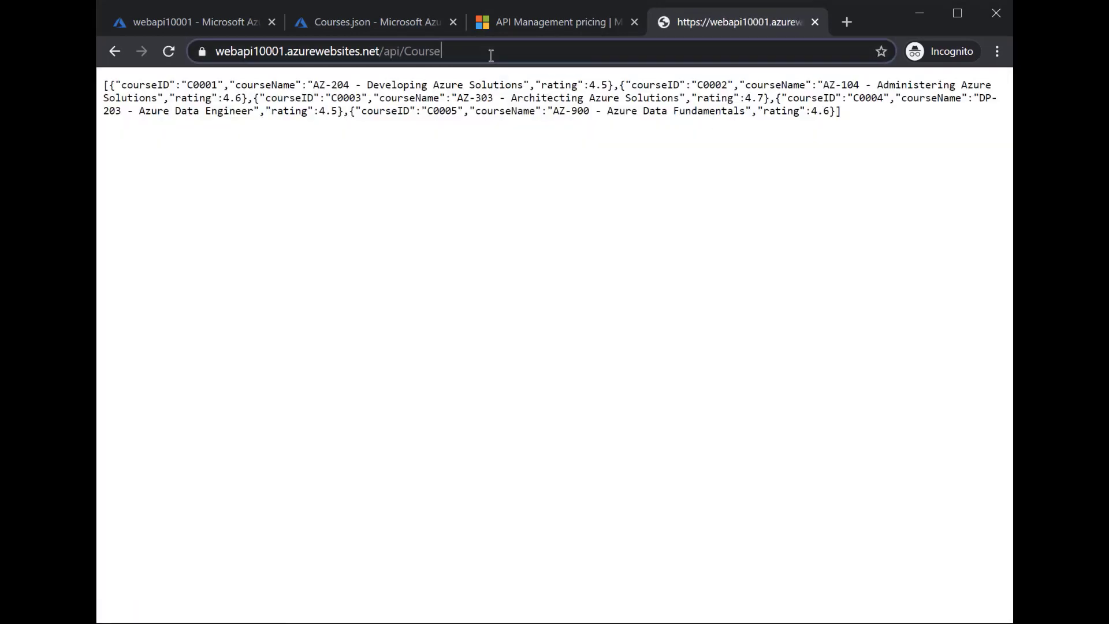
pyautogui.click(492, 55)
pyautogui.click(491, 55)
pyautogui.write('//')
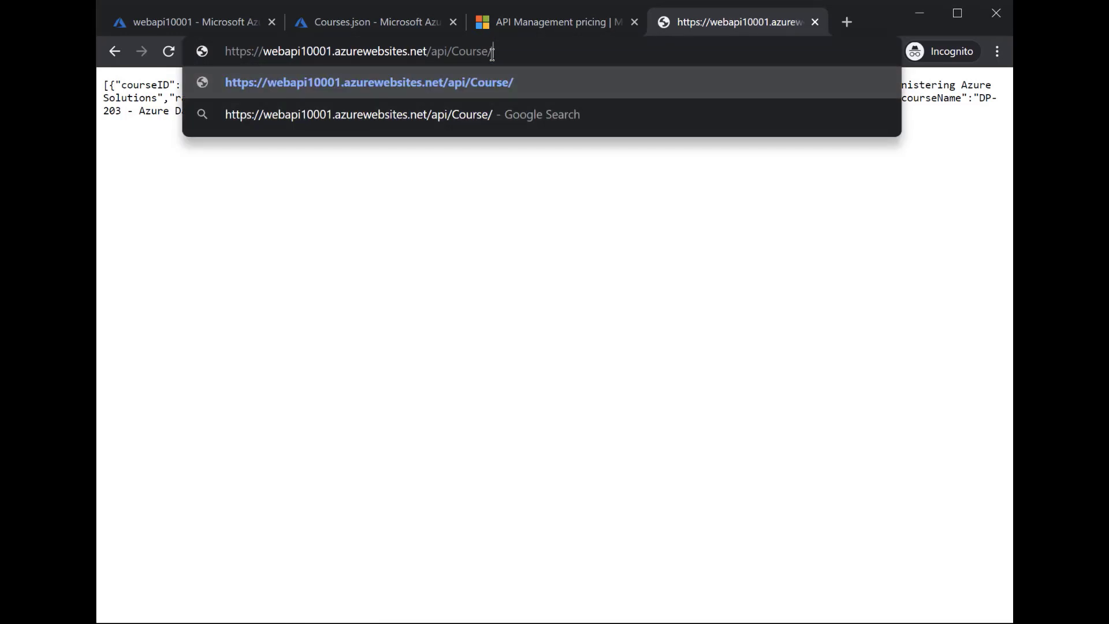
pyautogui.write('C0001')
pyautogui.press('Return')
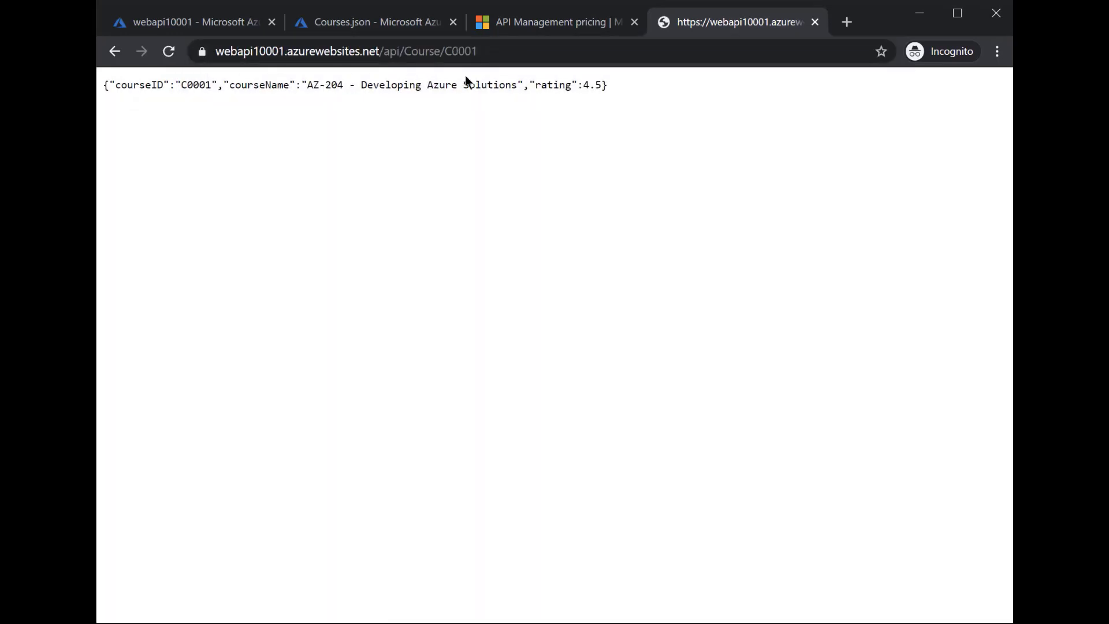
pyautogui.click(512, 52)
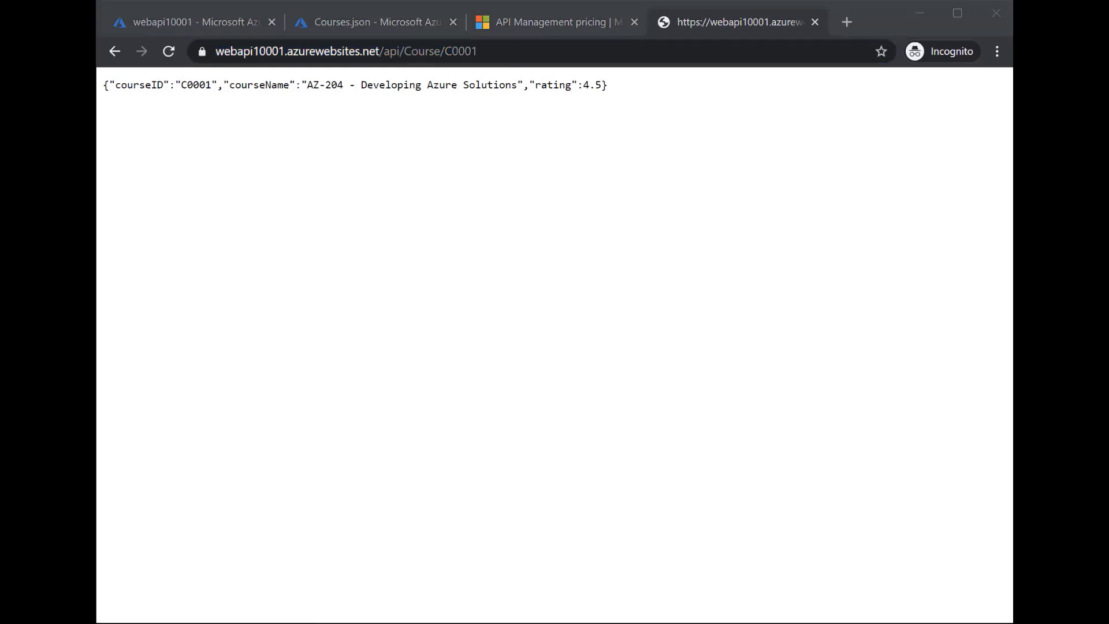
pyautogui.click(421, 185)
pyautogui.hotkey('ctrl', 'v')
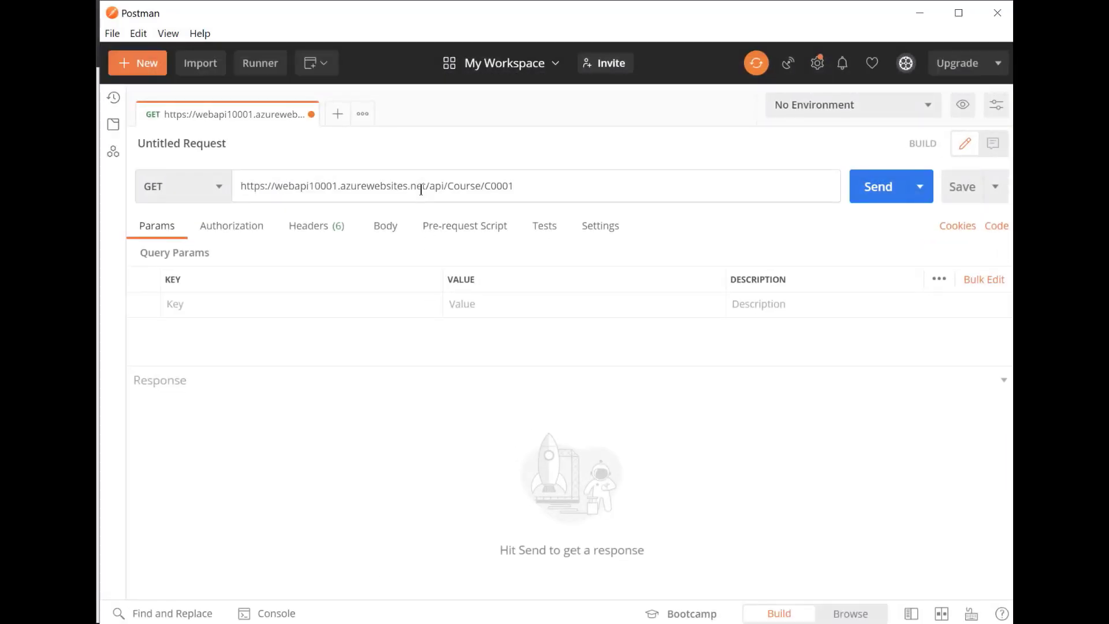
# Step: Send the GET for course C0001 and check its 200 OK JSON response
pyautogui.click(902, 185)
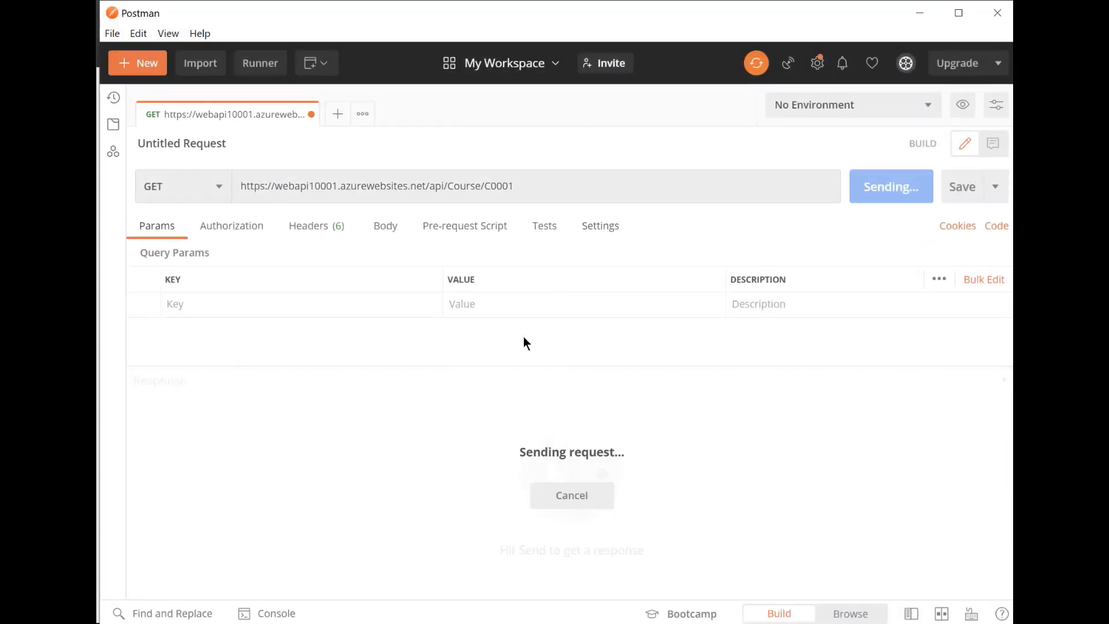
pyautogui.moveTo(508, 368); pyautogui.dragTo(508, 351)
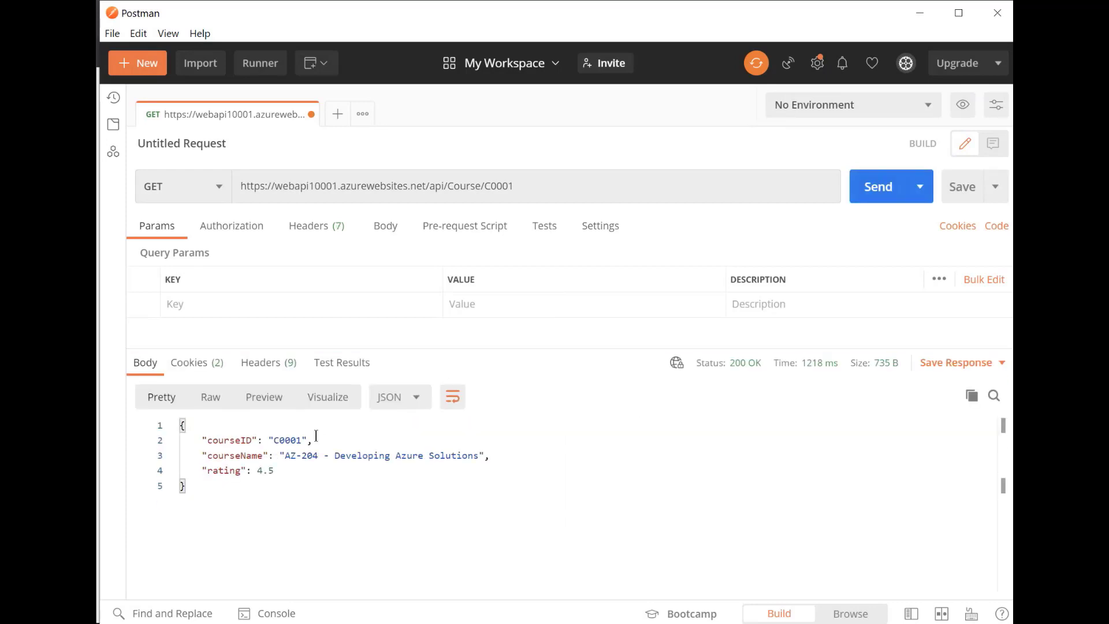
pyautogui.moveTo(220, 486); pyautogui.dragTo(171, 420)
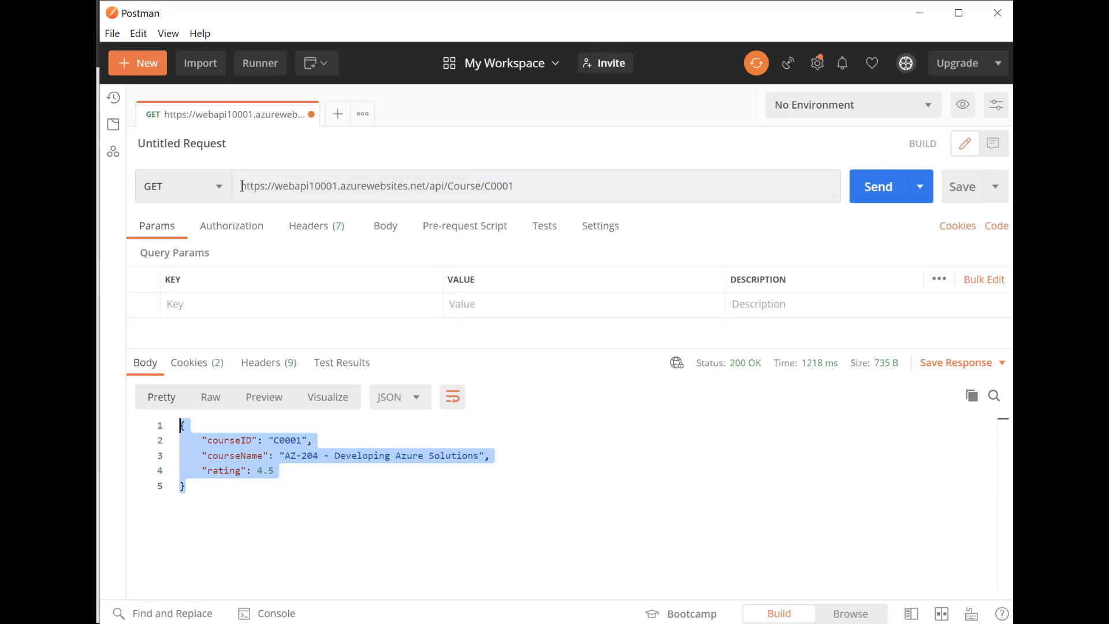
# Step: Create a new POST request to the .../api/Course address
pyautogui.moveTo(242, 185); pyautogui.dragTo(480, 194)
pyautogui.hotkey('ctrl', 'c')
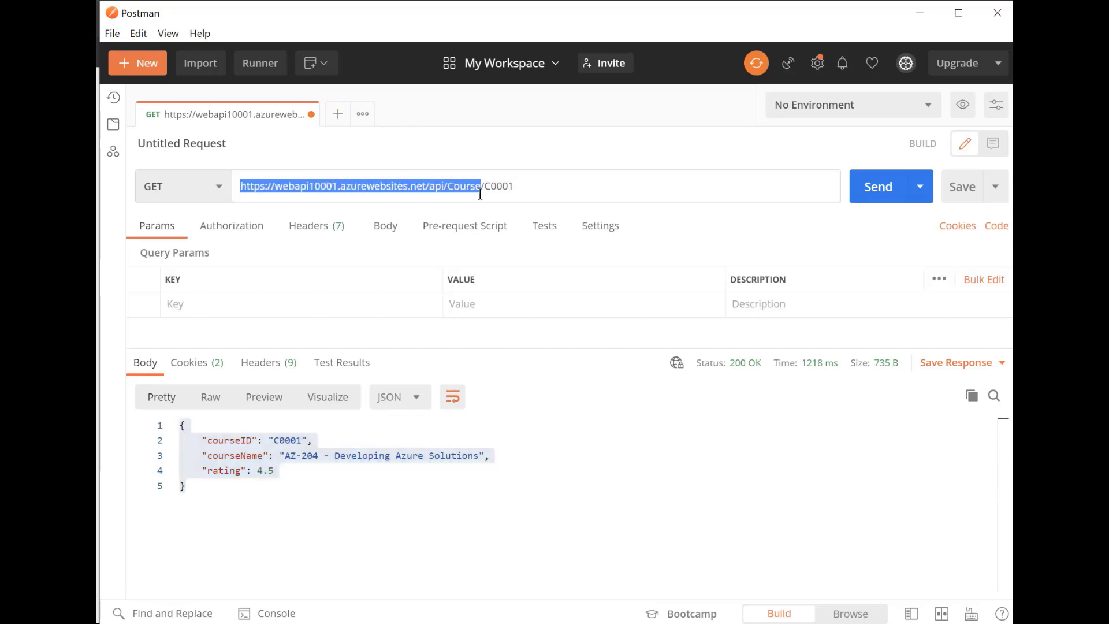
pyautogui.click(338, 114)
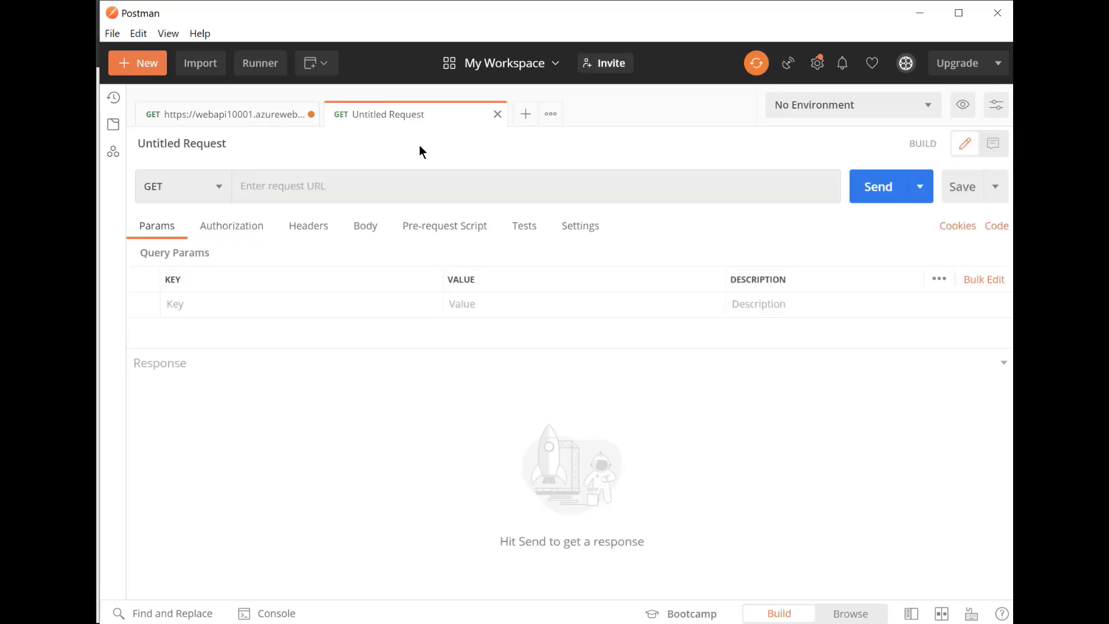
pyautogui.click(405, 185)
pyautogui.hotkey('ctrl', 'v')
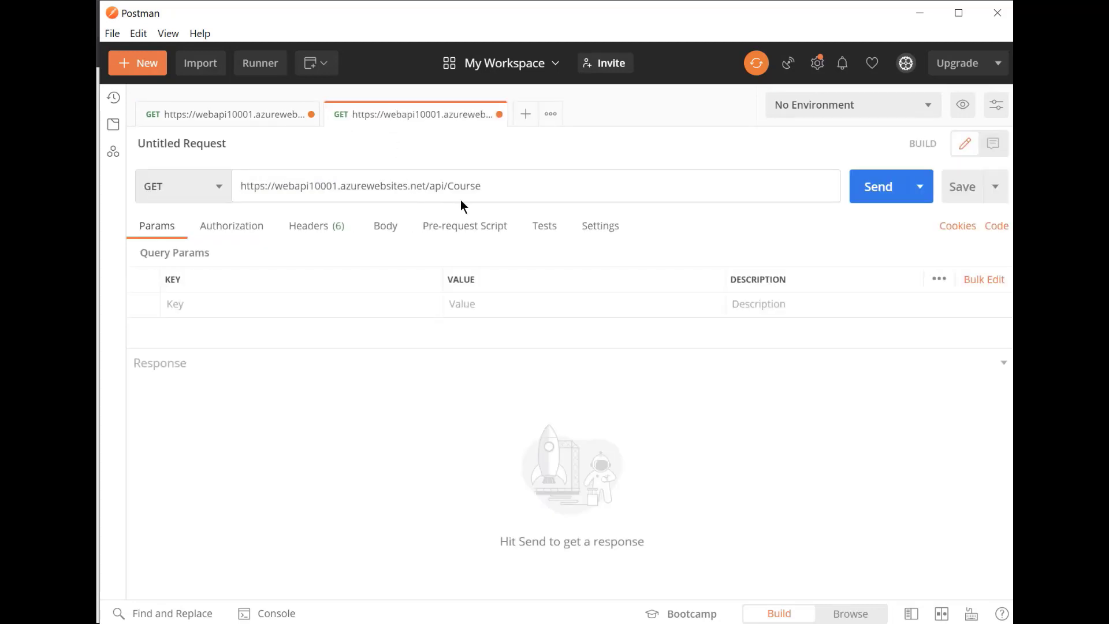
pyautogui.click(219, 186)
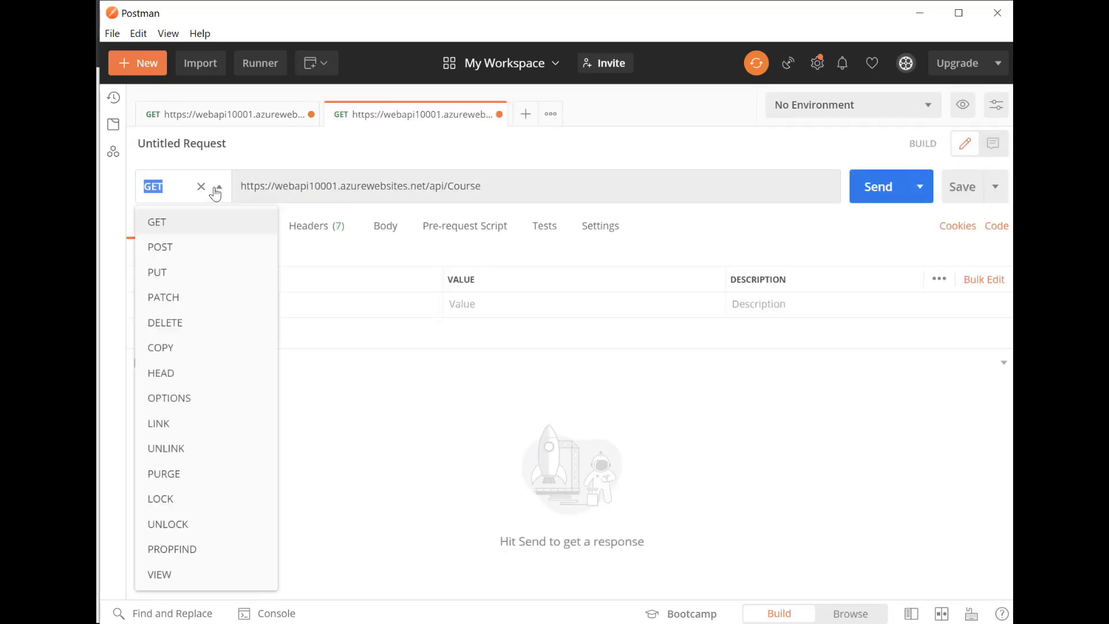
pyautogui.click(186, 256)
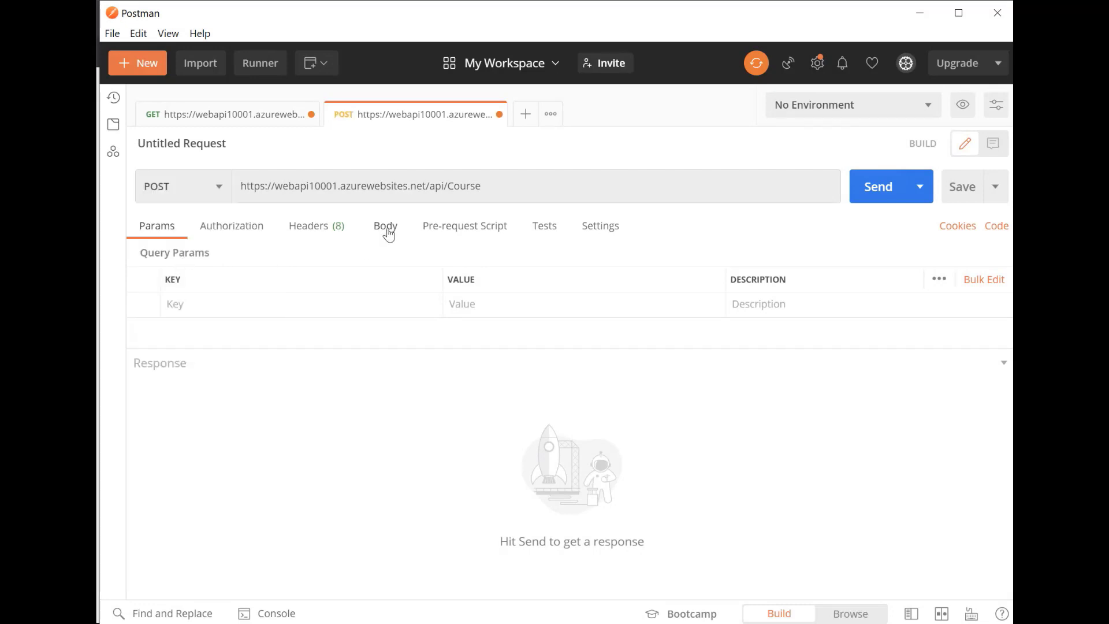
# Step: Give the POST a raw JSON body for course C0006, AZ-500 - Azure Security, rating 4.6
pyautogui.click(386, 228)
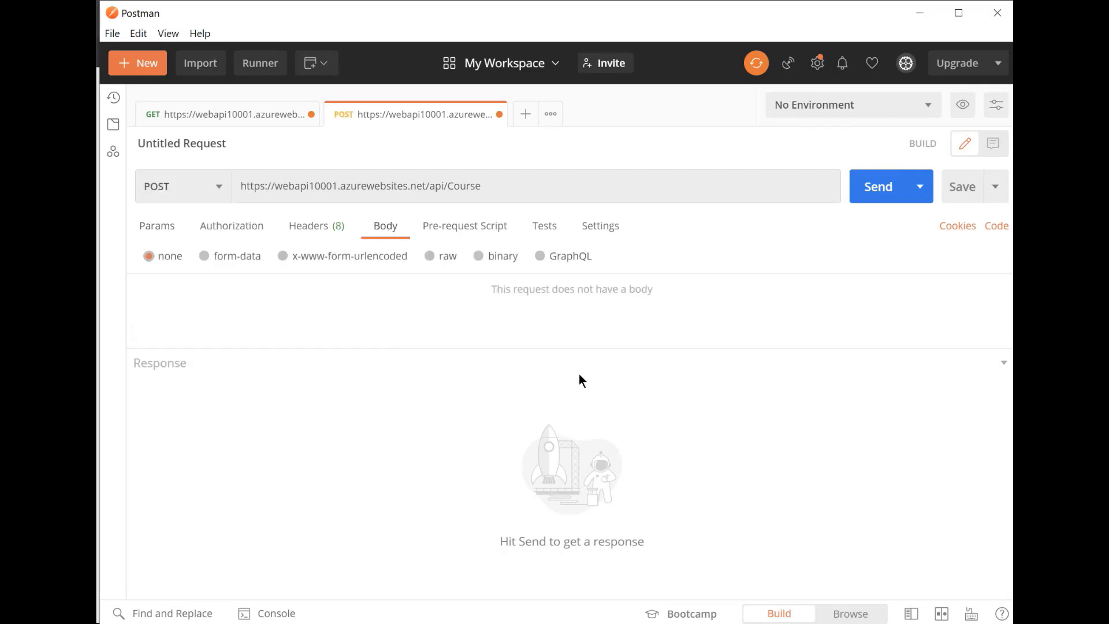
pyautogui.click(432, 258)
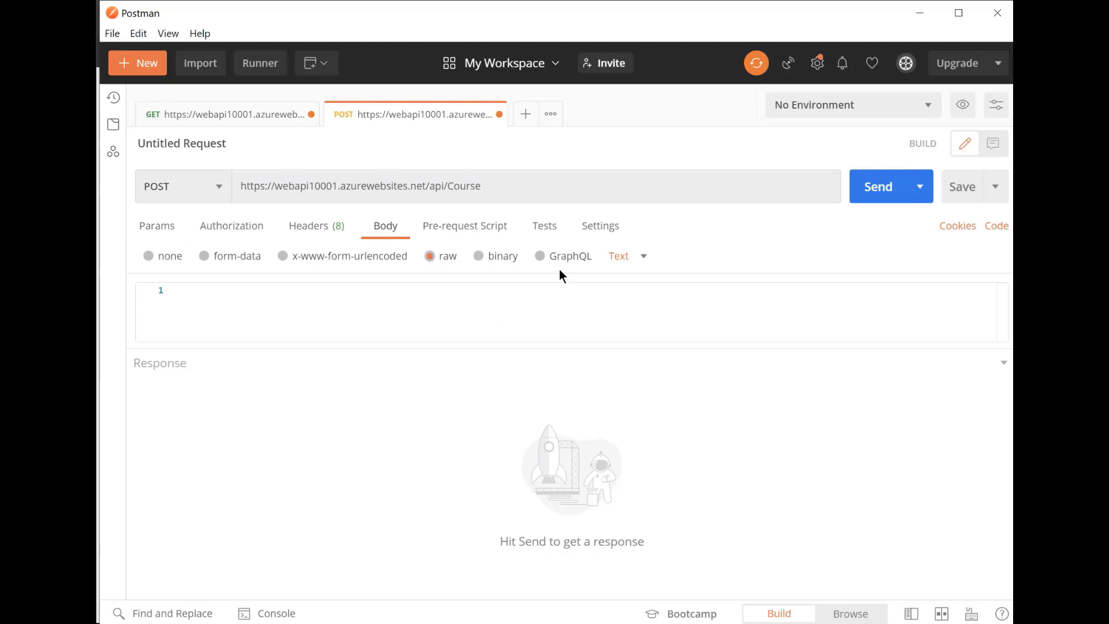
pyautogui.click(624, 260)
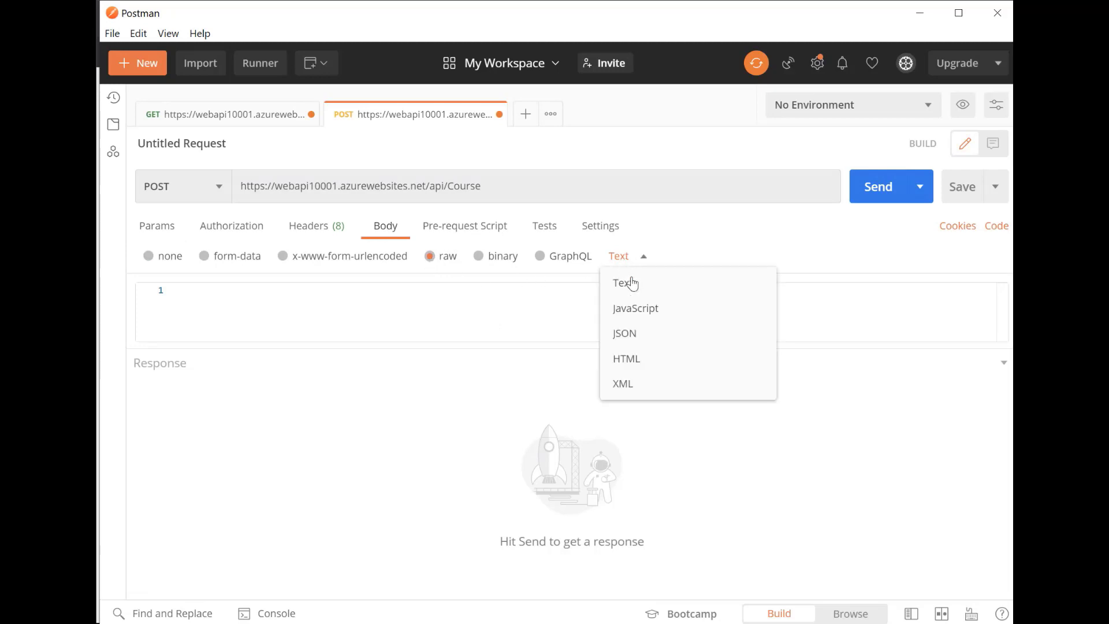
pyautogui.click(632, 336)
pyautogui.write('{     "CourseID": "C0006",     "CourseName": "AZ-500 - Azure Security",     "Rating": 4.6 }')
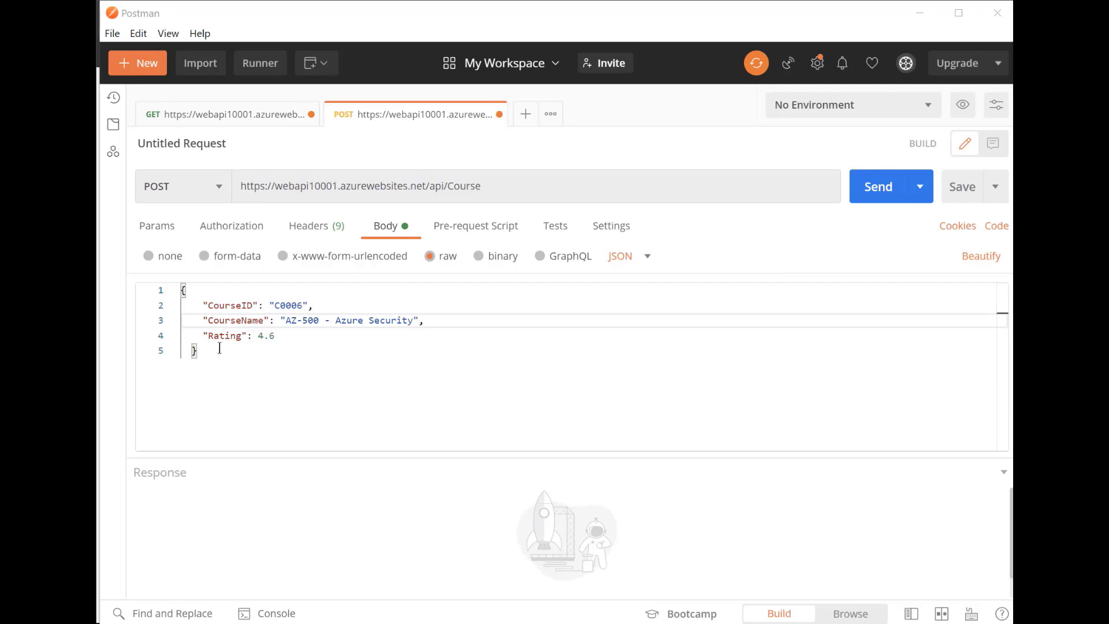
pyautogui.moveTo(219, 348); pyautogui.dragTo(181, 290)
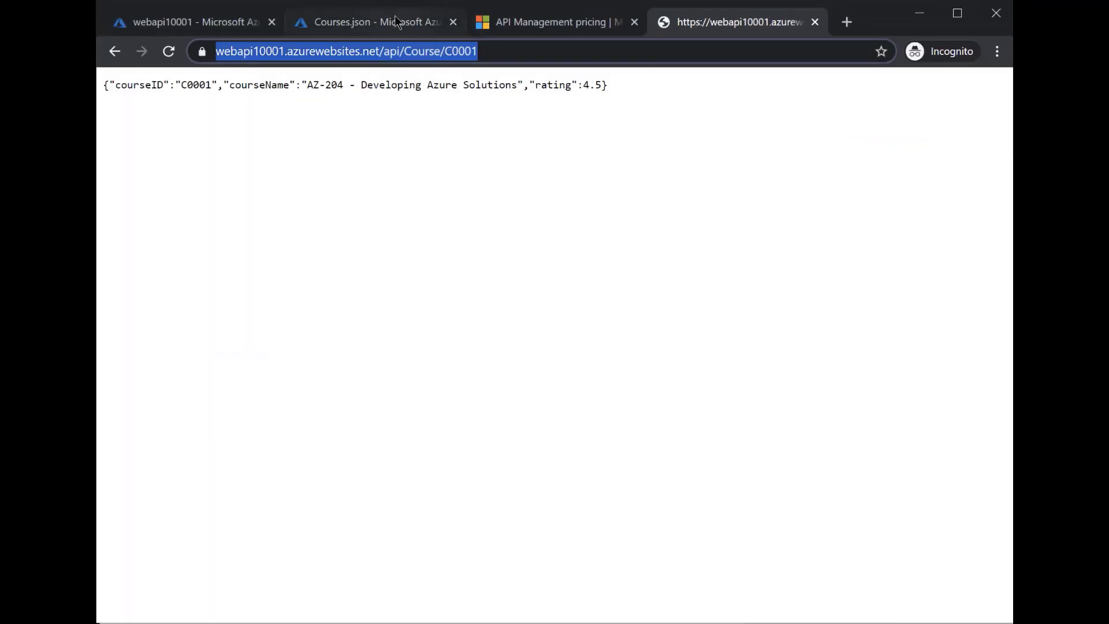
# Step: Check that Courses.json still ends with course C0005, AZ-900 - Azure Data Fundamentals
pyautogui.click(395, 20)
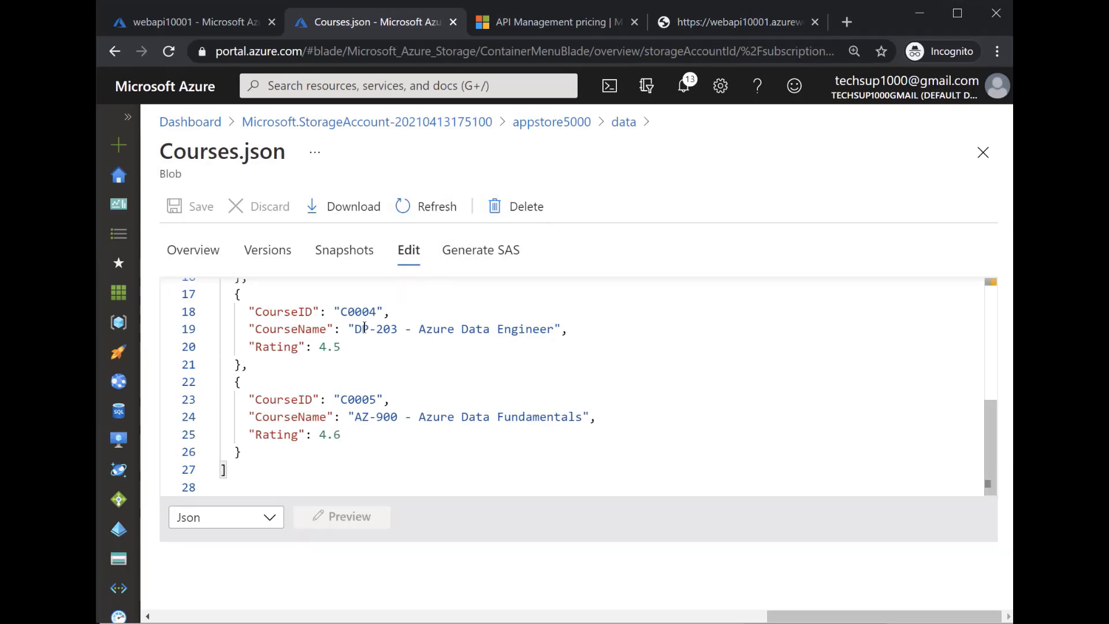
pyautogui.moveTo(235, 382); pyautogui.dragTo(401, 403)
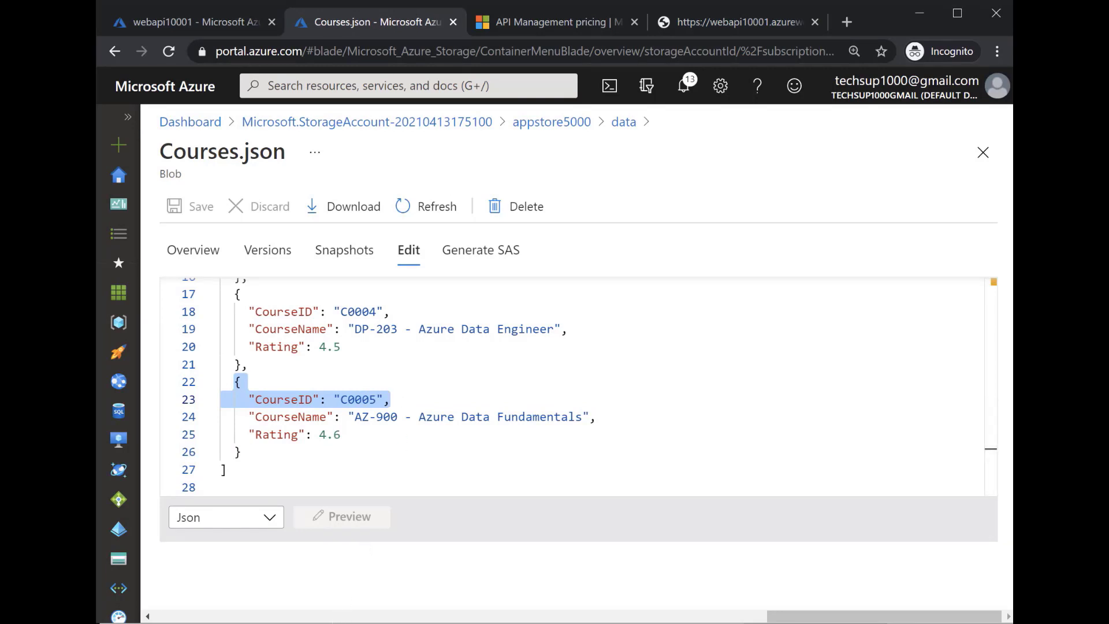
pyautogui.hotkey('alt', 'Tab')
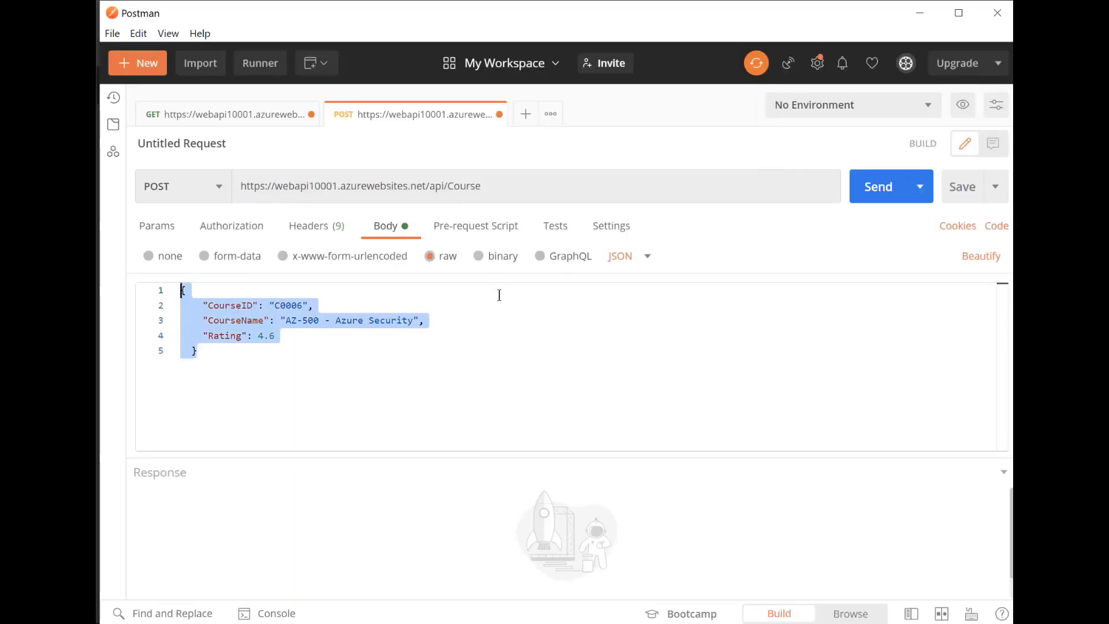
# Step: Send the POST for course C0006 and confirm the 200 OK 'Added' response
pyautogui.click(883, 187)
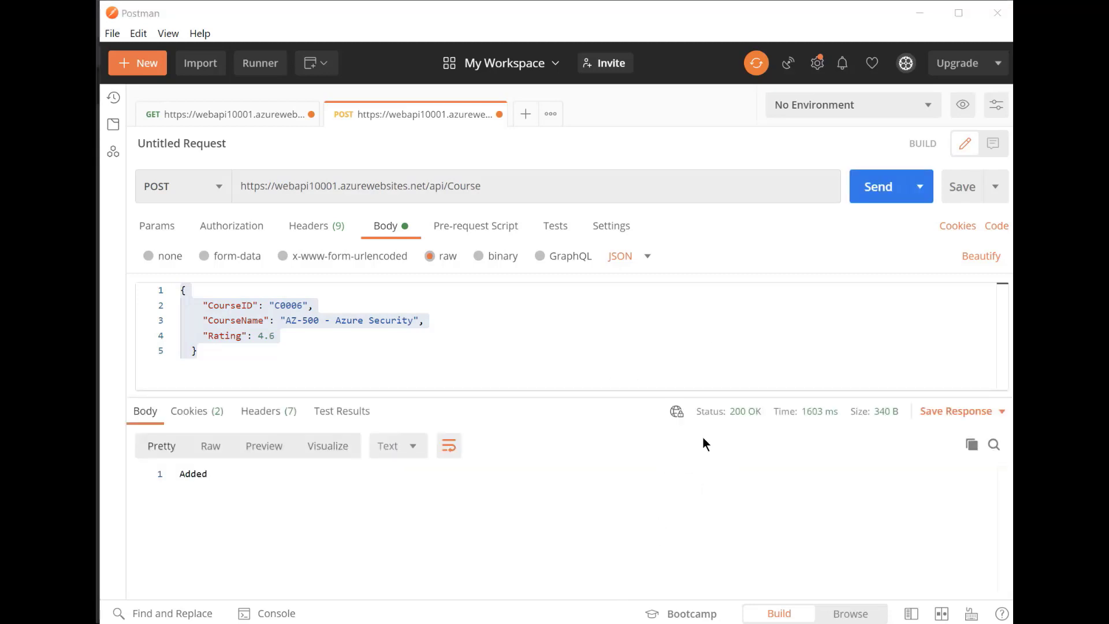
pyautogui.moveTo(737, 416)
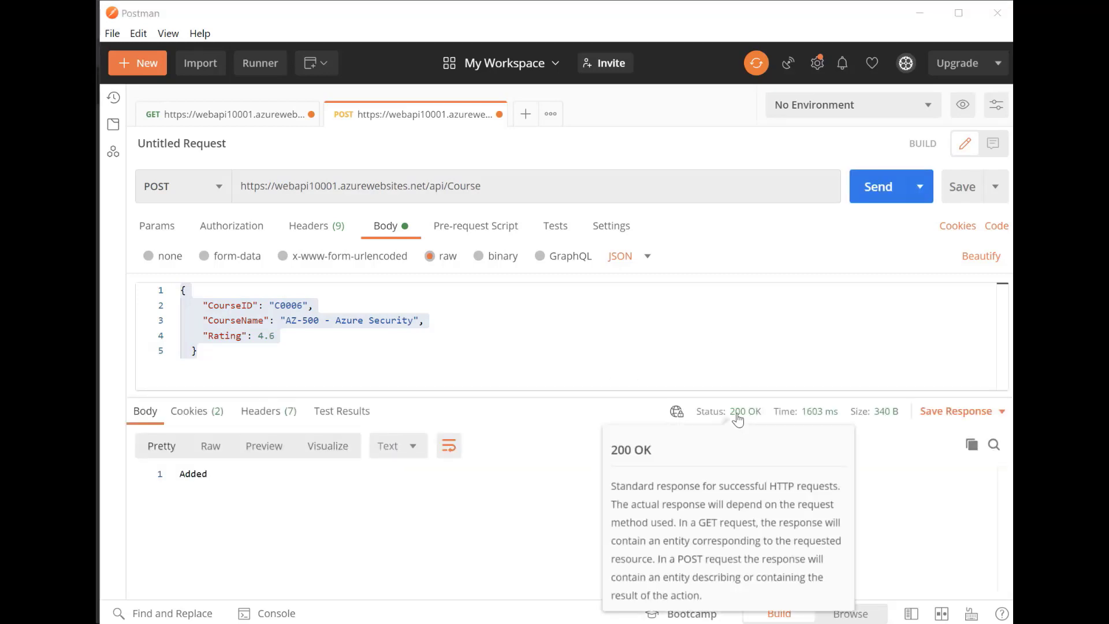
pyautogui.doubleClick(186, 474)
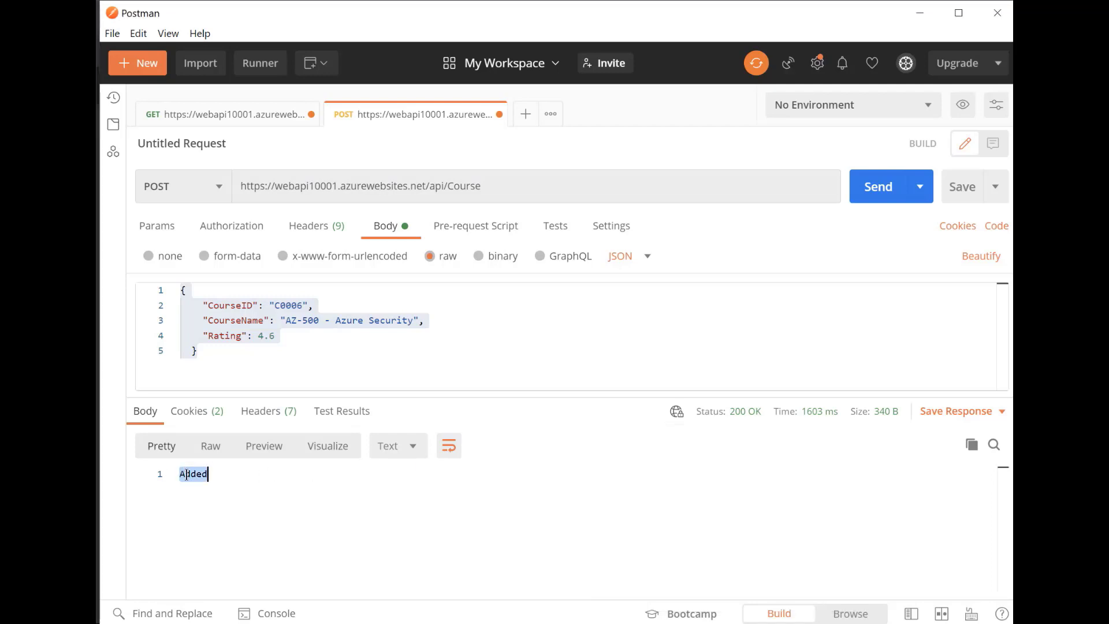
pyautogui.hotkey('alt', 'Tab')
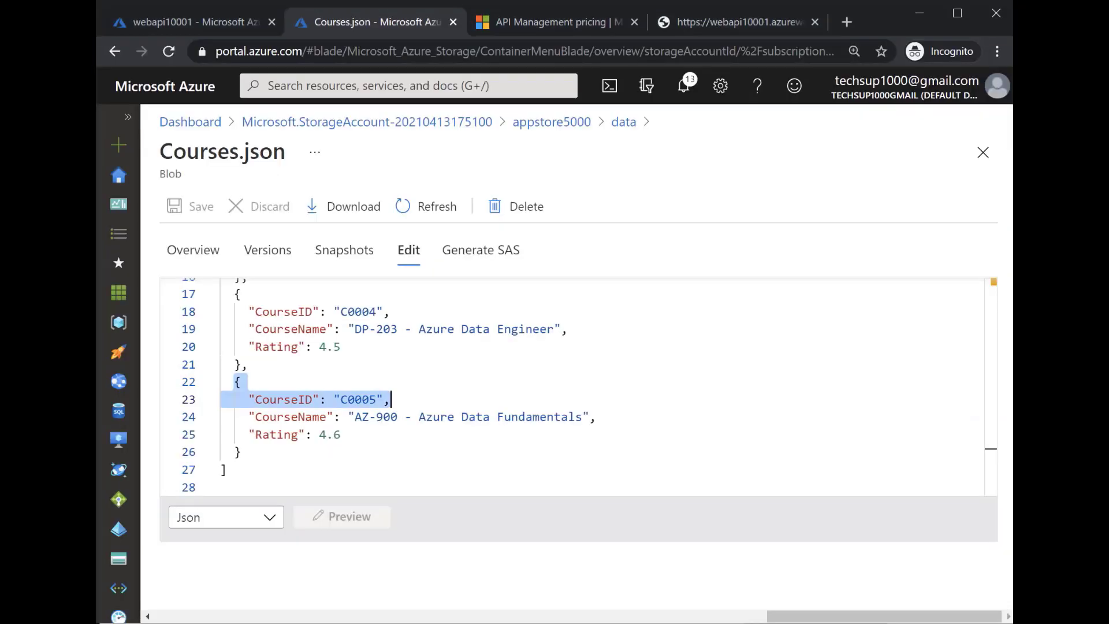
# Step: Refresh Courses.json and confirm it ends with C0006, AZ-500 - Azure Security, rating 4.6
pyautogui.click(450, 213)
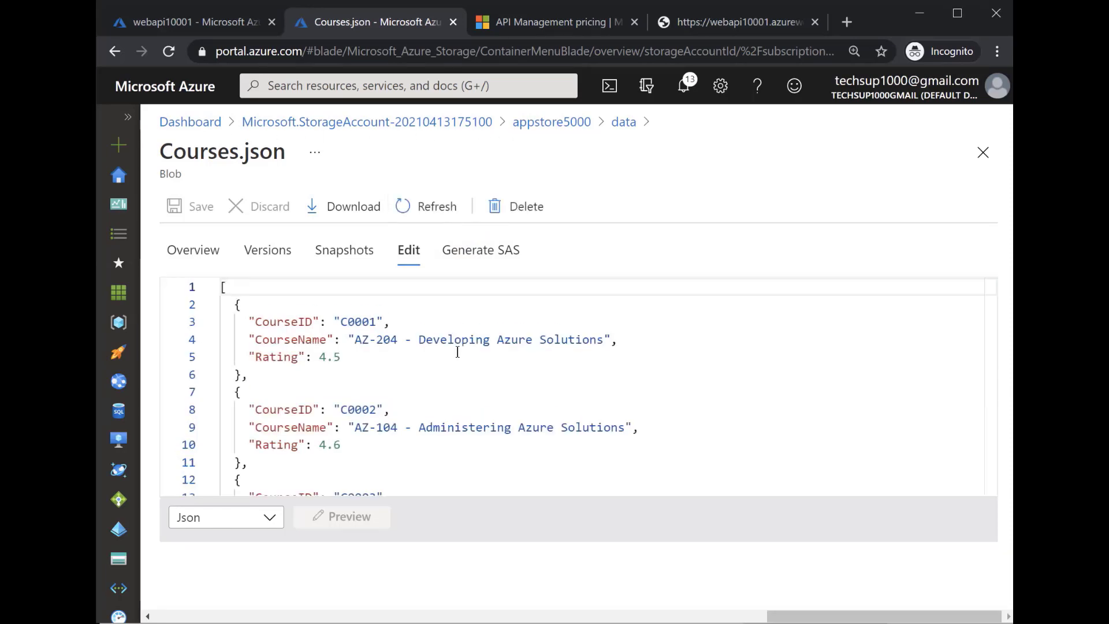
pyautogui.scroll(-5, 457, 351)
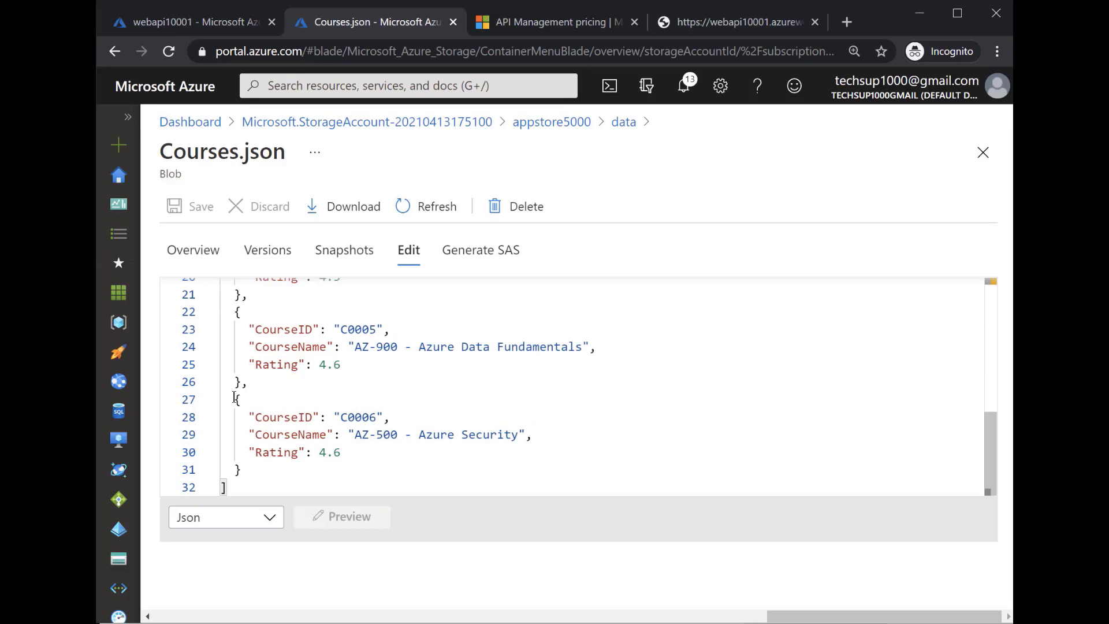
pyautogui.moveTo(235, 398); pyautogui.dragTo(303, 472)
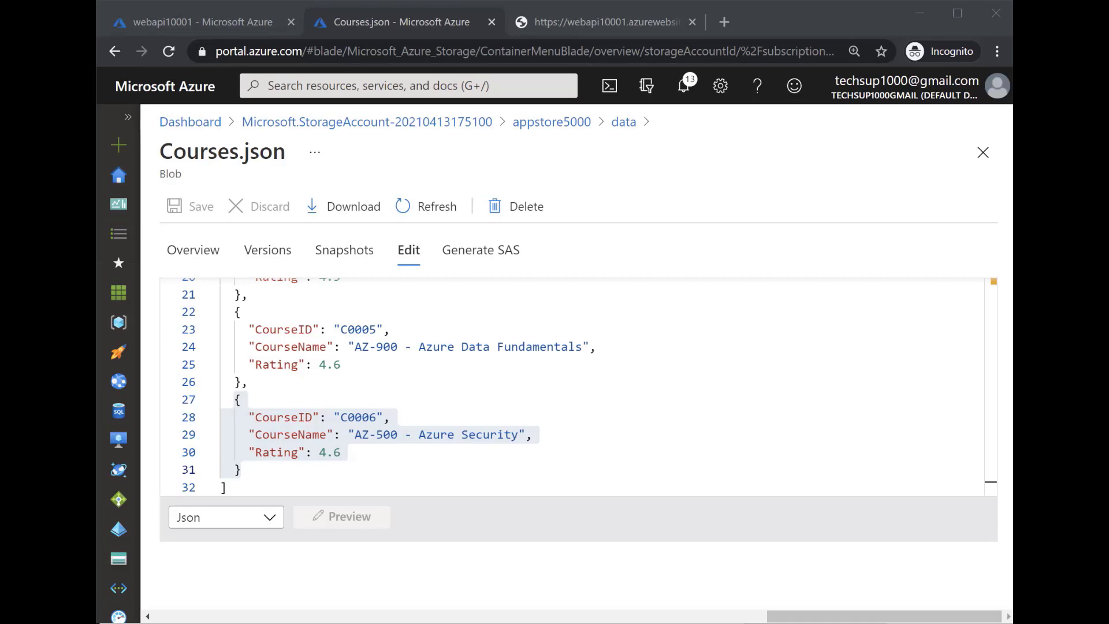
# Step: Go to the APIs list of the apigateway1000 API Management service
pyautogui.click(257, 23)
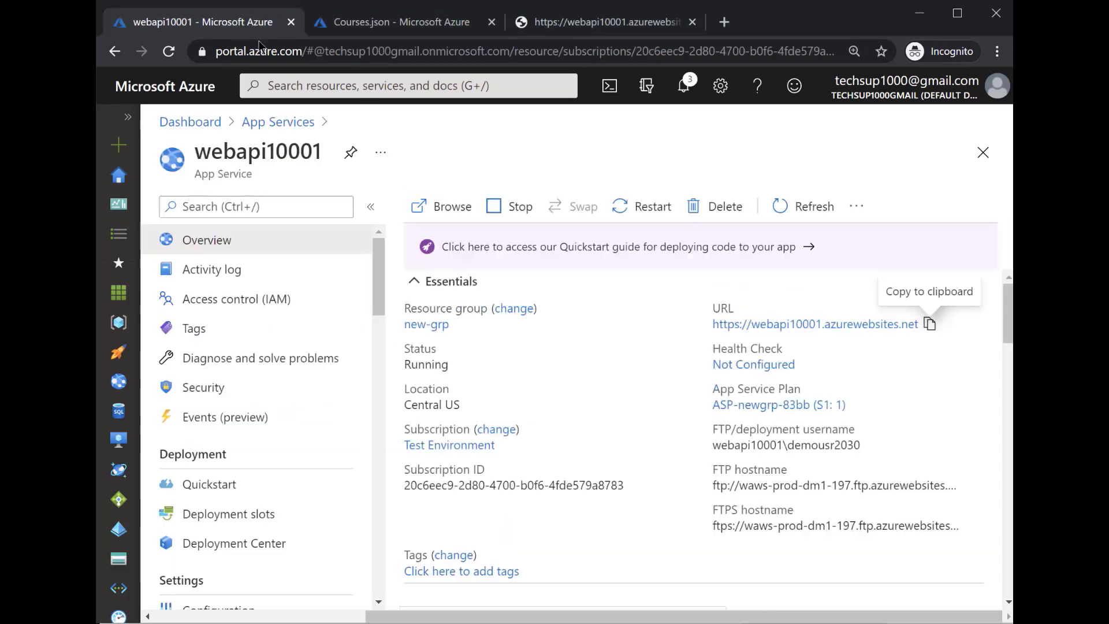
pyautogui.click(120, 322)
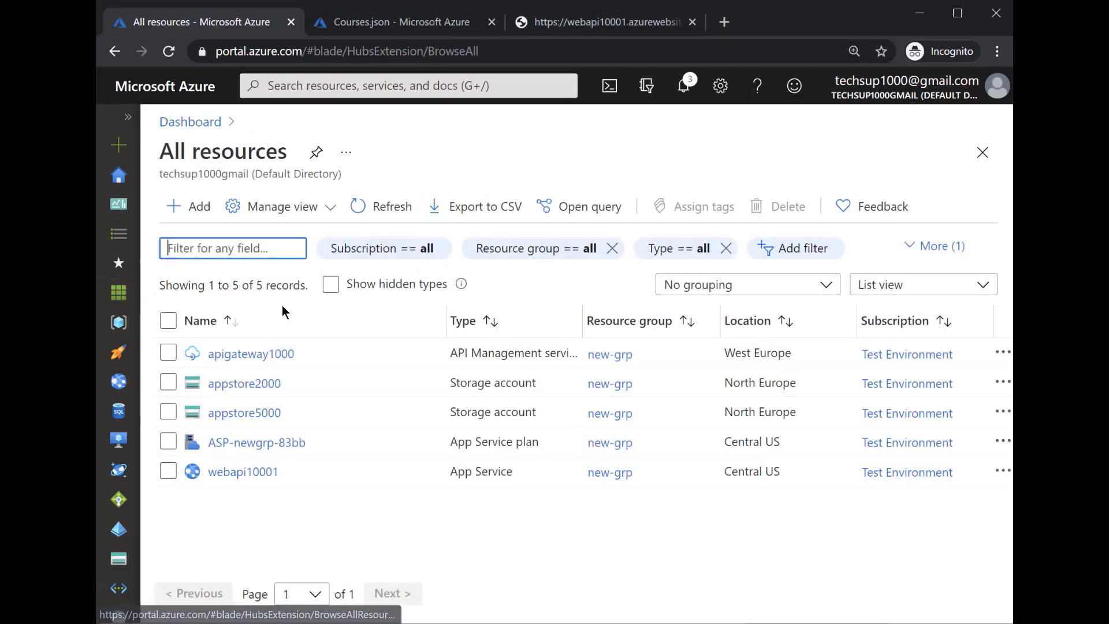
pyautogui.click(269, 355)
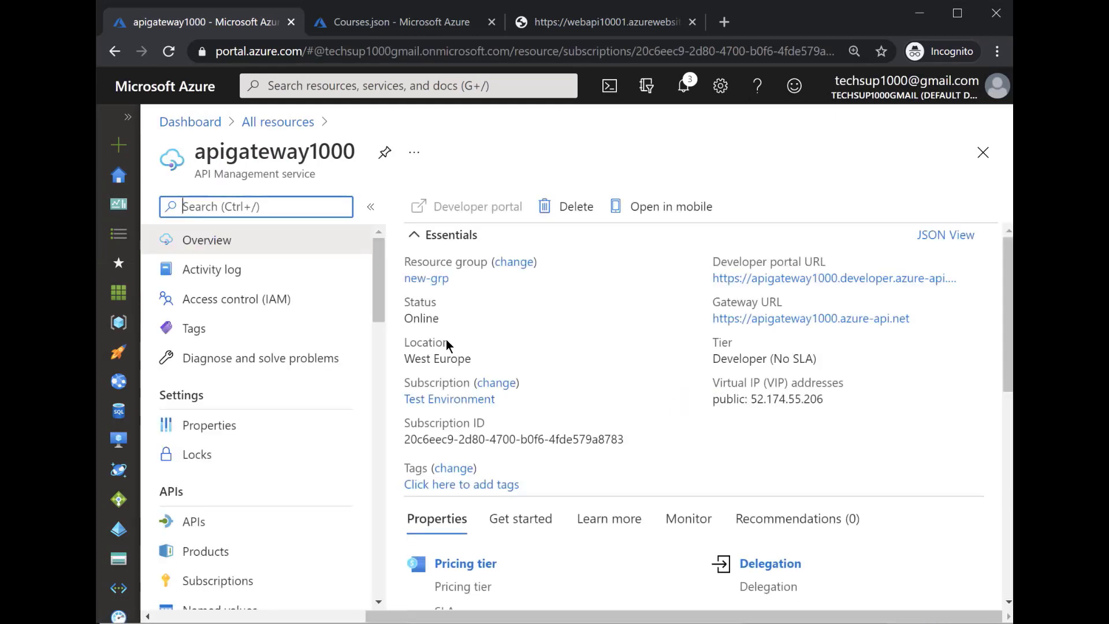
pyautogui.click(211, 523)
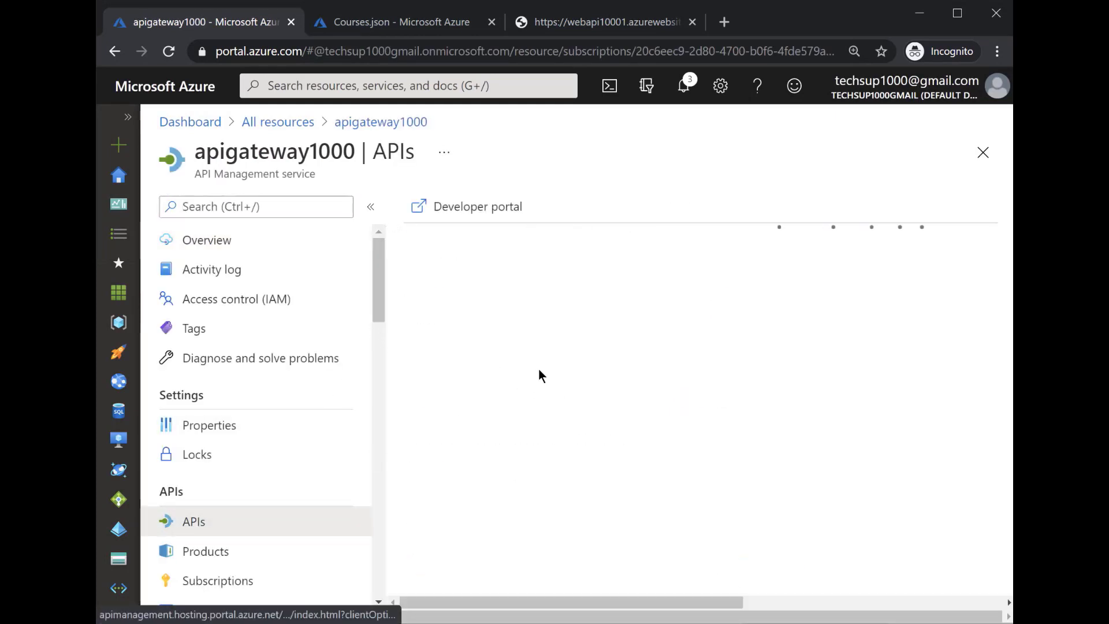
pyautogui.click(372, 208)
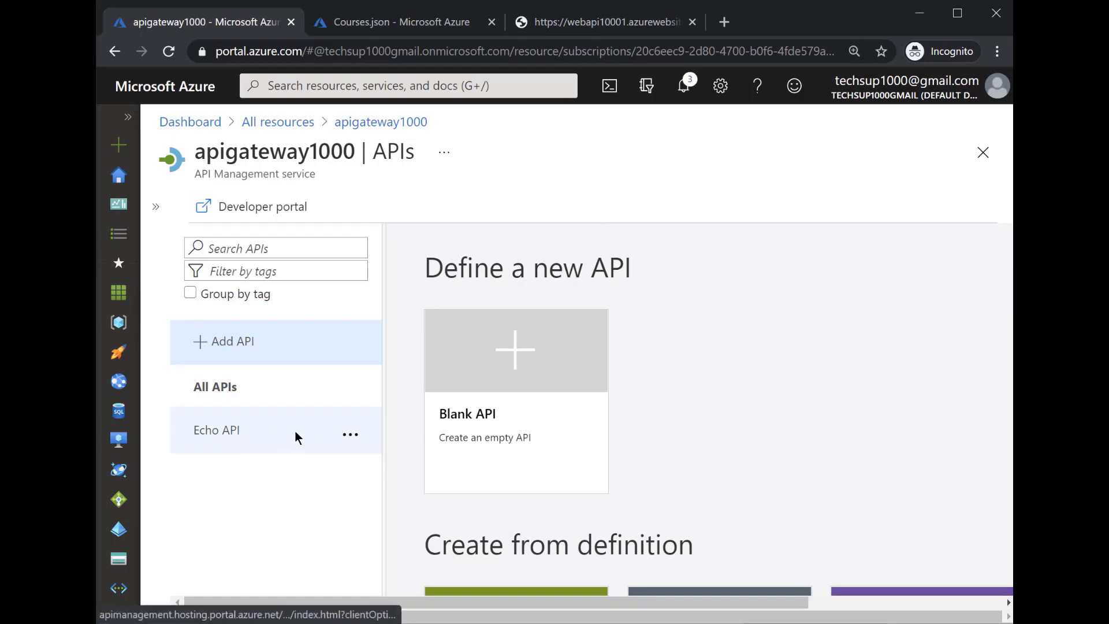
# Step: Delete the default Echo API and confirm the deletion
pyautogui.click(350, 434)
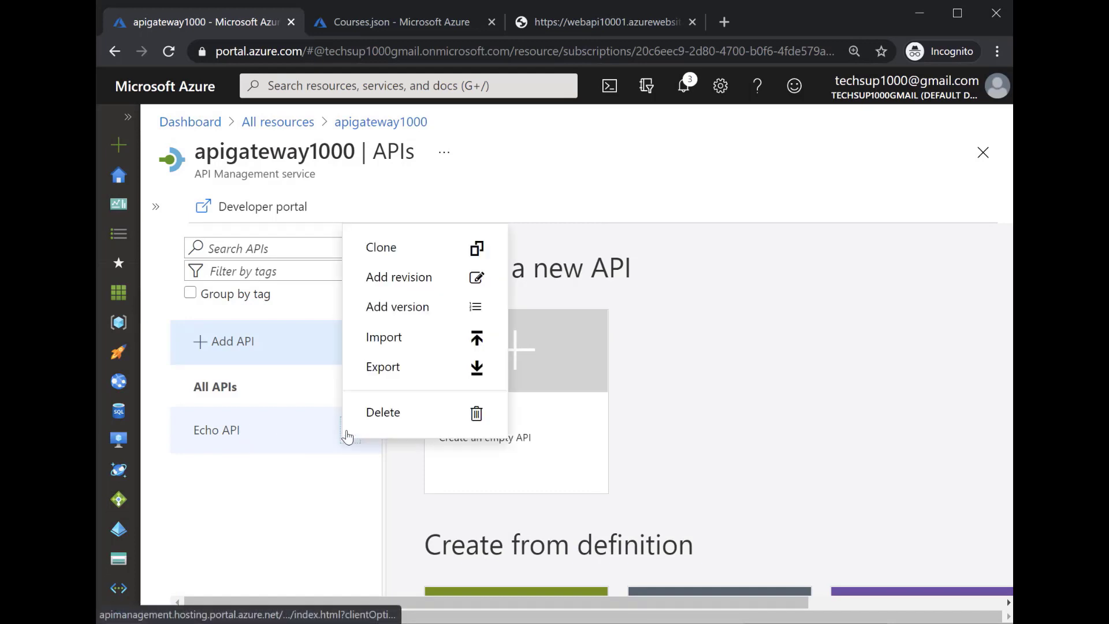
pyautogui.click(390, 423)
pyautogui.press('Return')
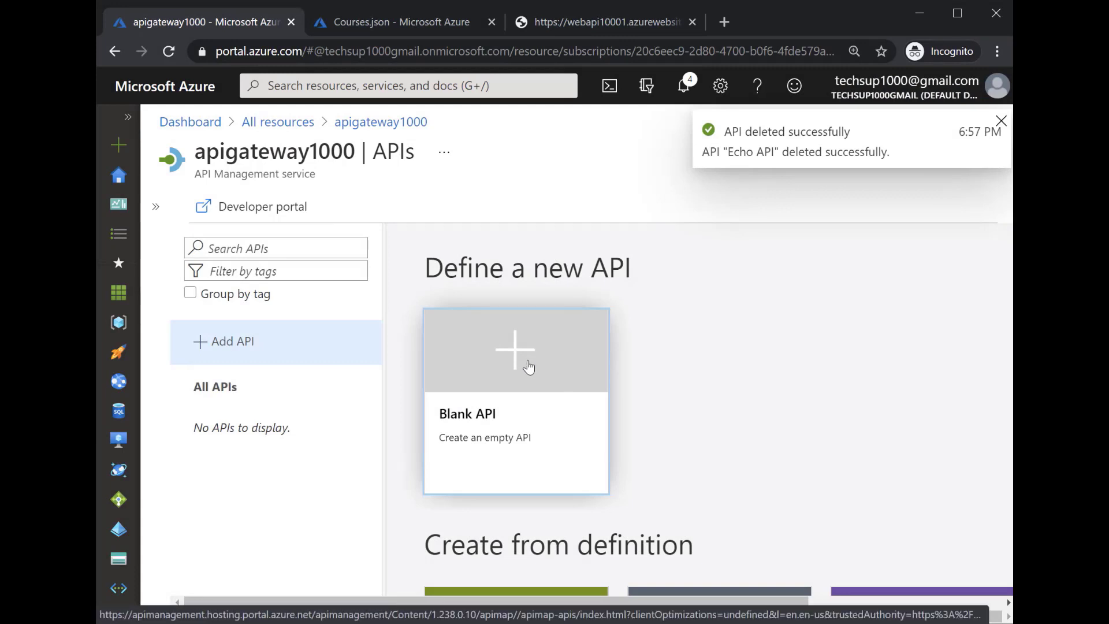
pyautogui.scroll(-4, 766, 373)
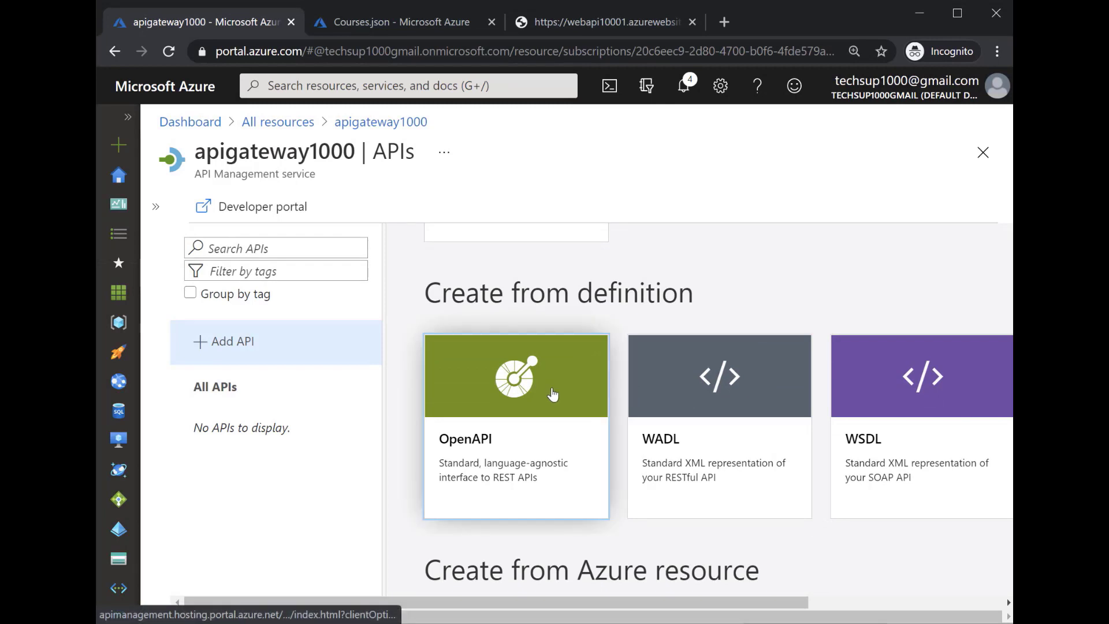
pyautogui.moveTo(618, 606)
pyautogui.mouseDown()
pyautogui.moveTo(789, 605)
pyautogui.moveTo(619, 606)
pyautogui.mouseUp()
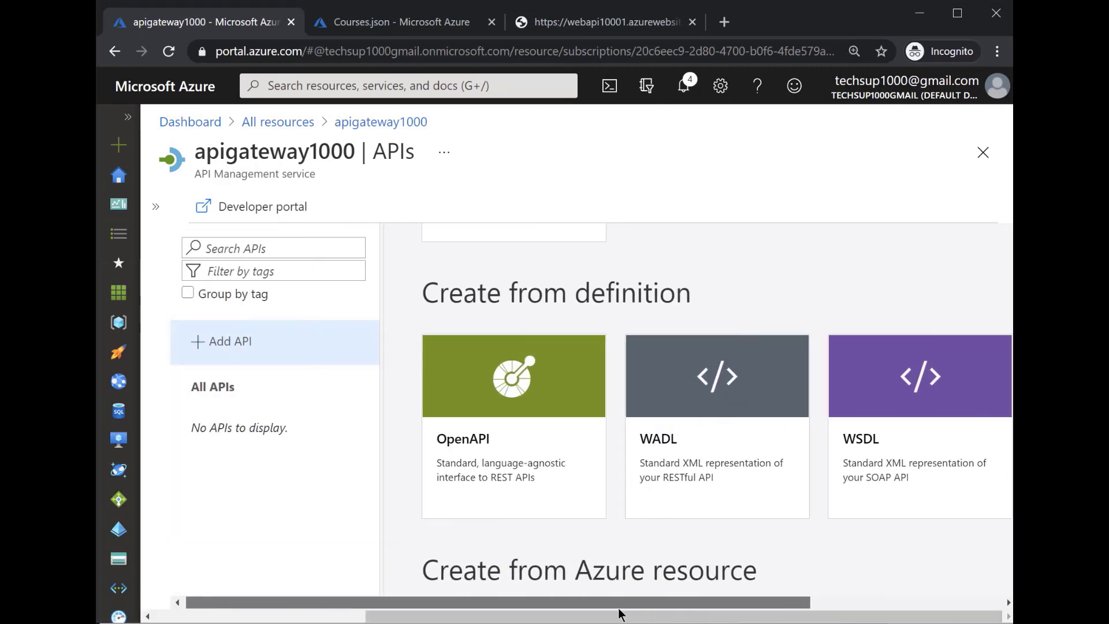
pyautogui.scroll(4, 794, 485)
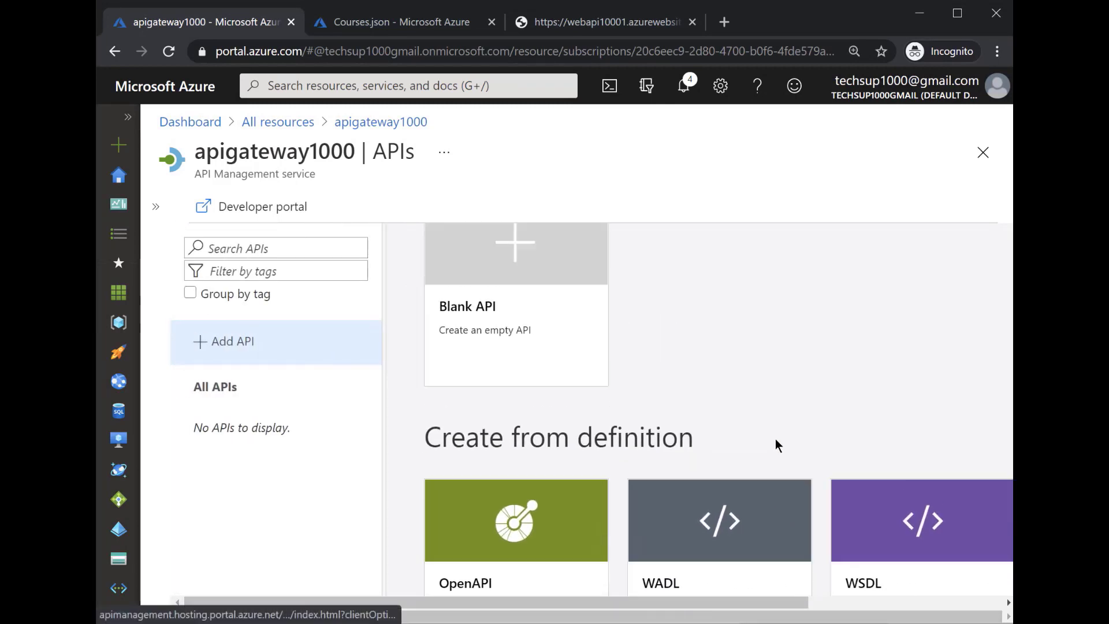
# Step: Start a Blank API with the display name 'Course API'
pyautogui.click(566, 375)
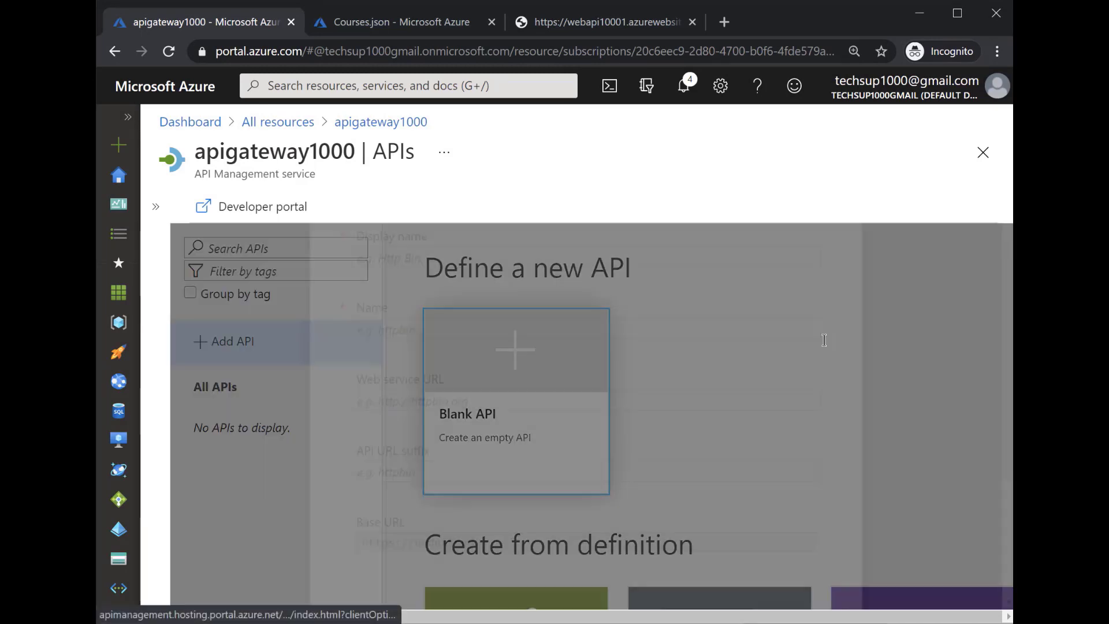
pyautogui.scroll(-2, 691, 327)
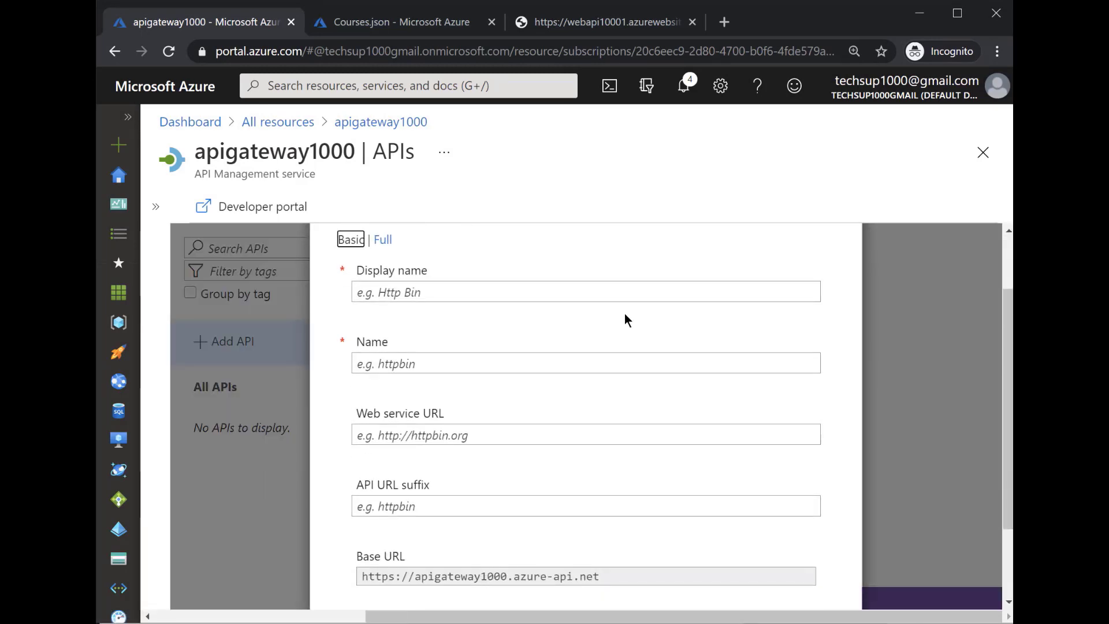
pyautogui.click(616, 292)
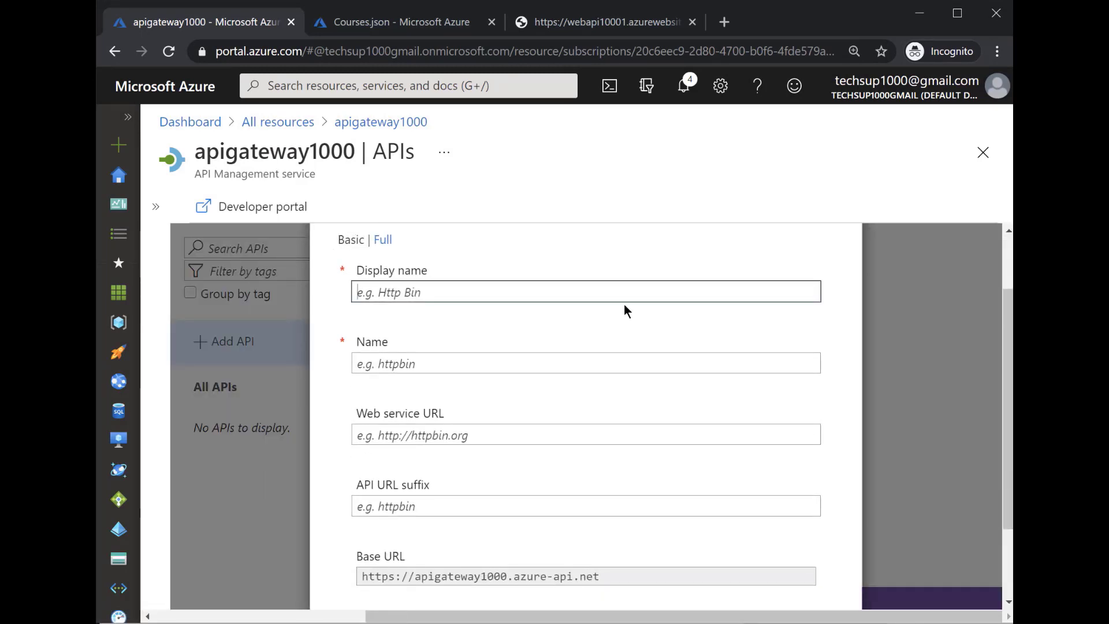
pyautogui.write('Course API')
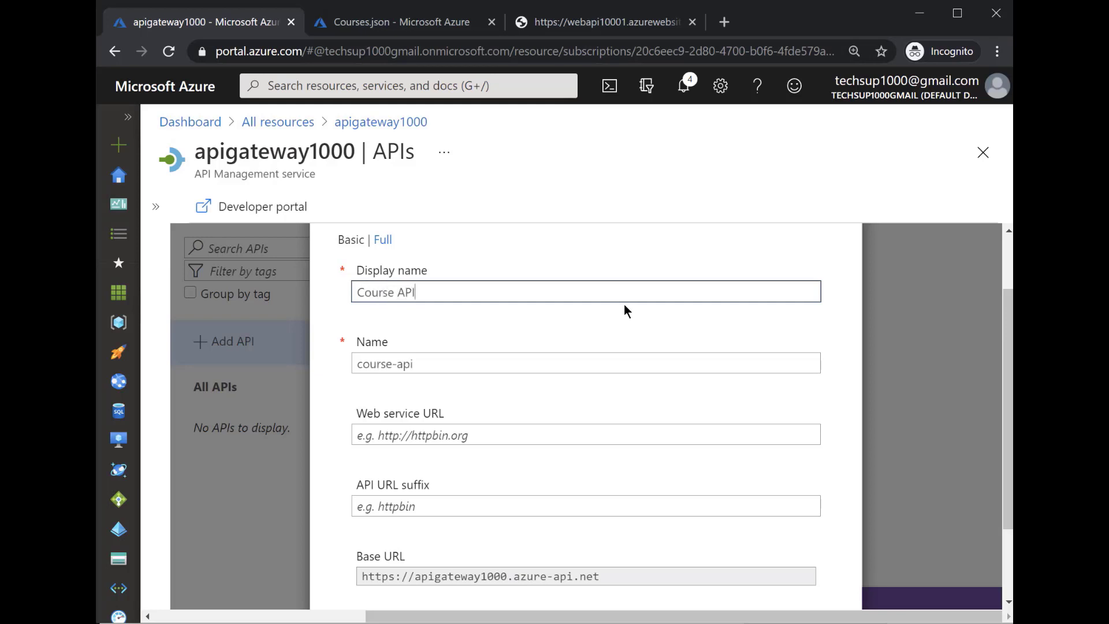
pyautogui.click(535, 435)
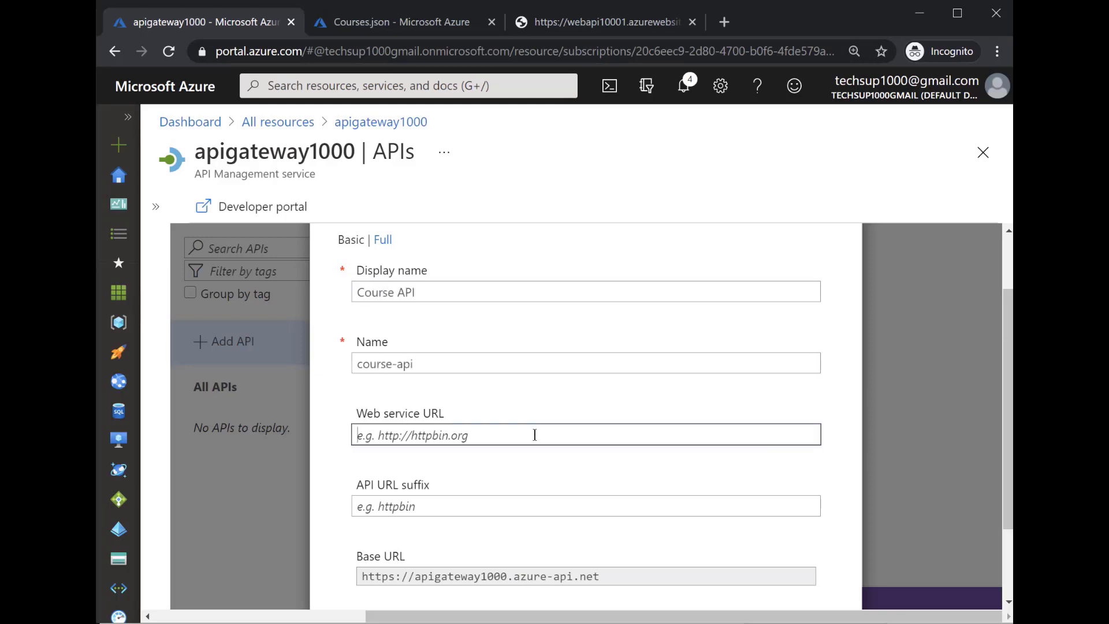
pyautogui.click(412, 30)
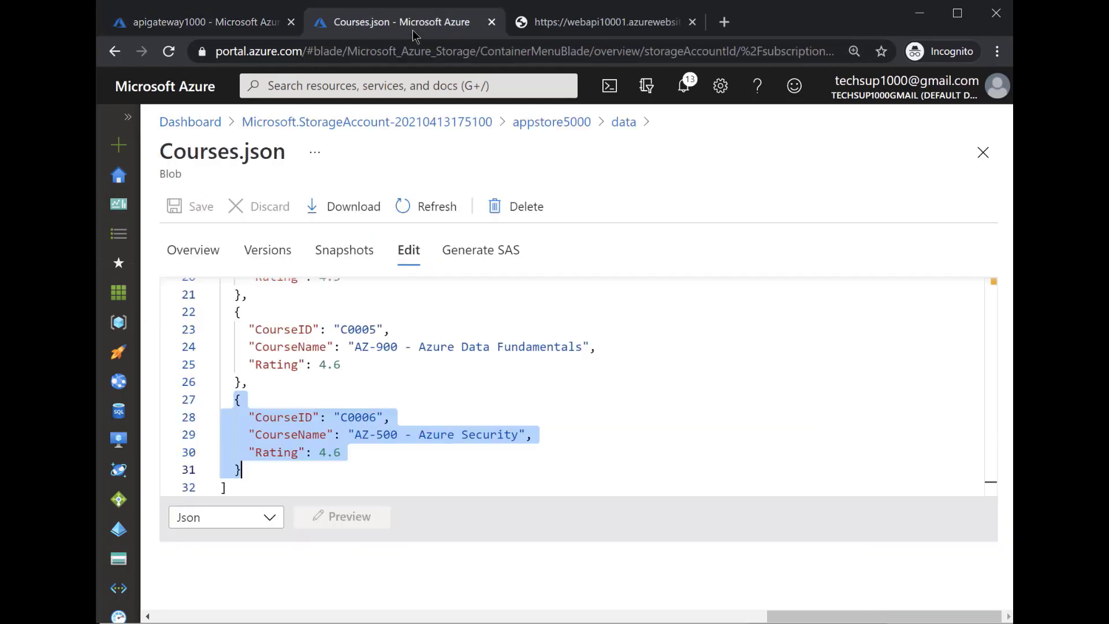
pyautogui.rightClick(120, 383)
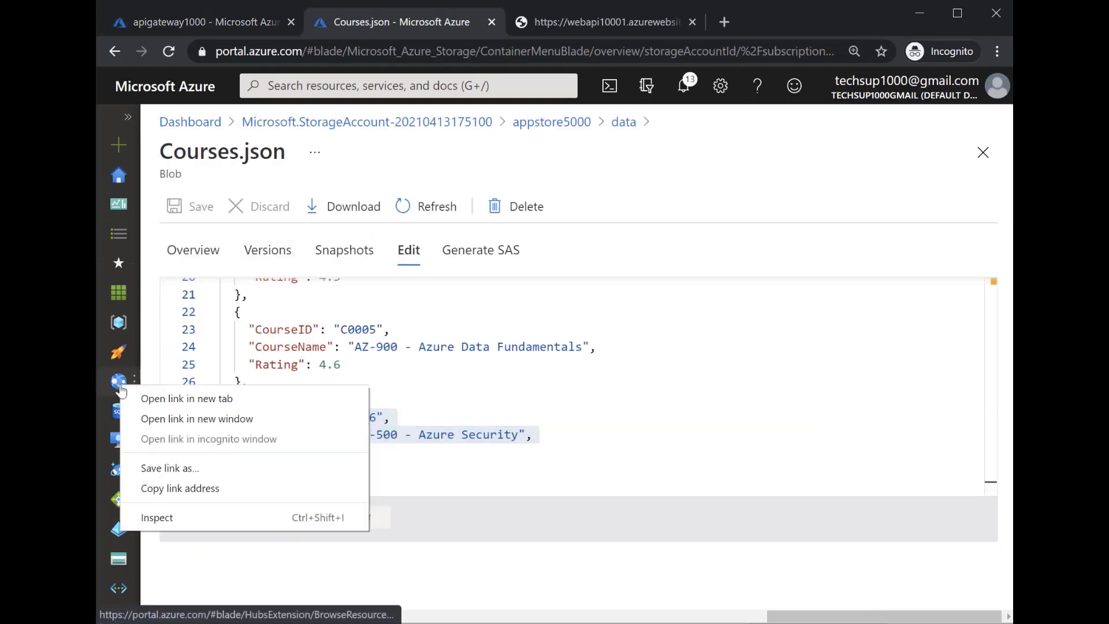
pyautogui.click(194, 398)
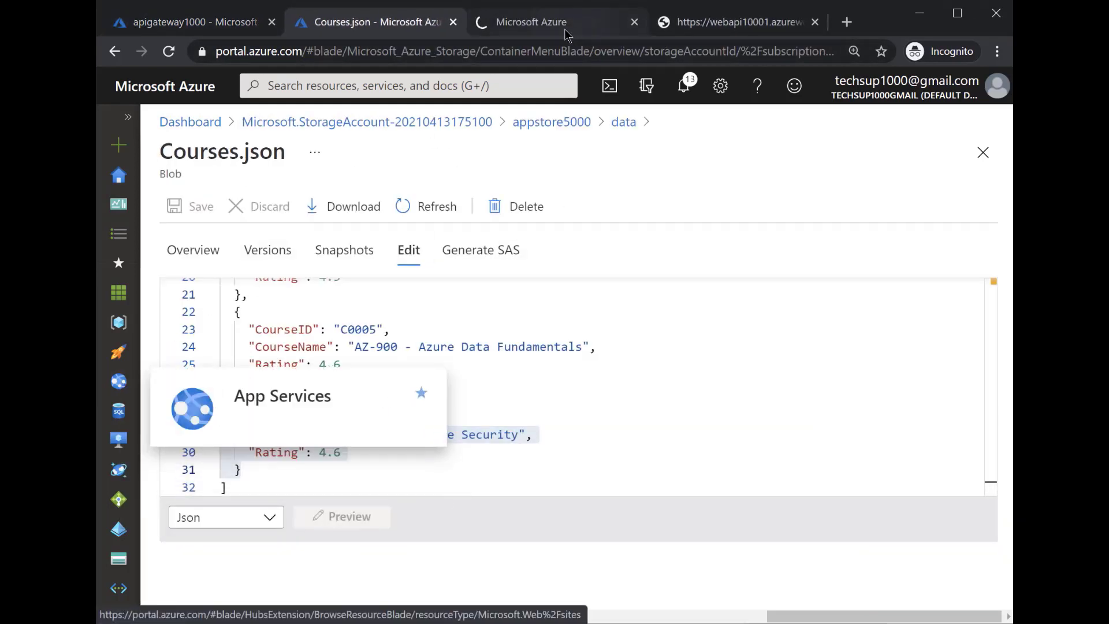
pyautogui.click(537, 22)
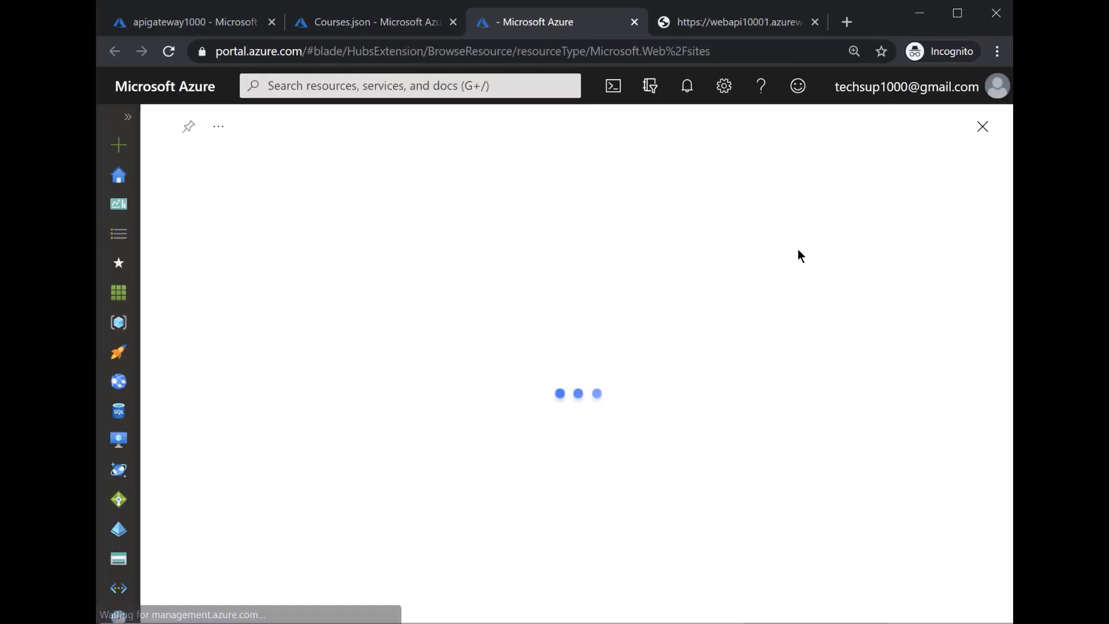
pyautogui.click(242, 354)
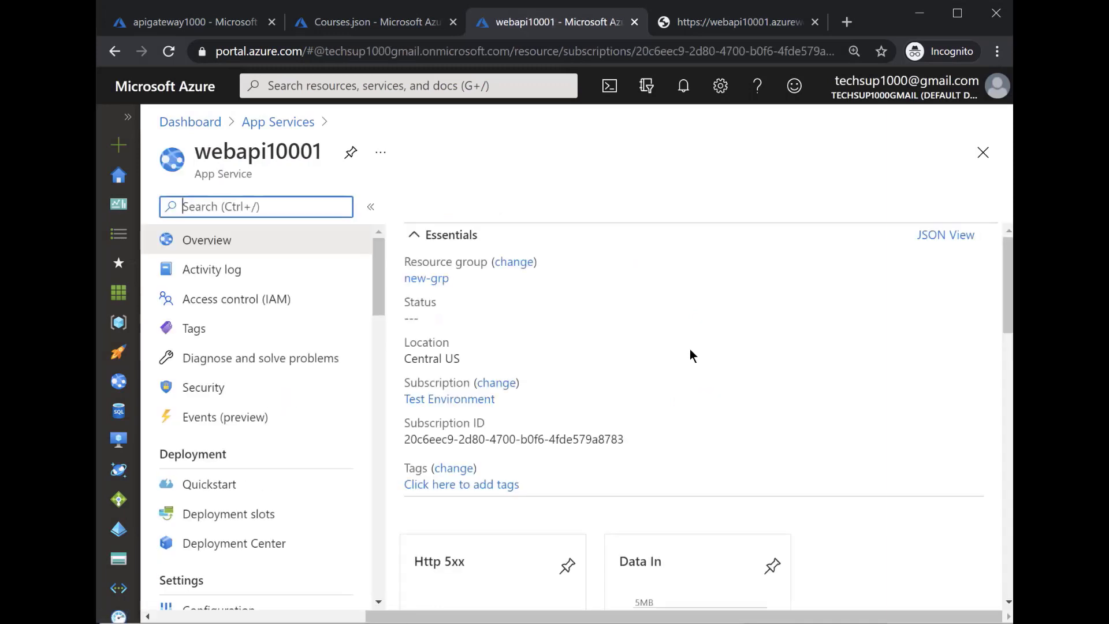
pyautogui.click(931, 325)
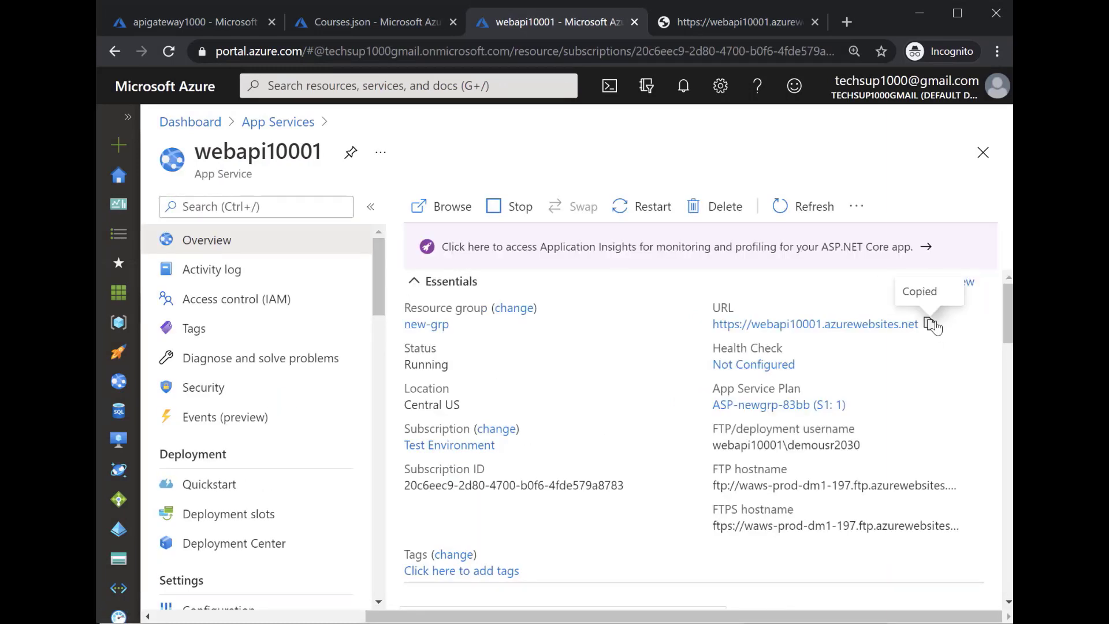
pyautogui.click(191, 22)
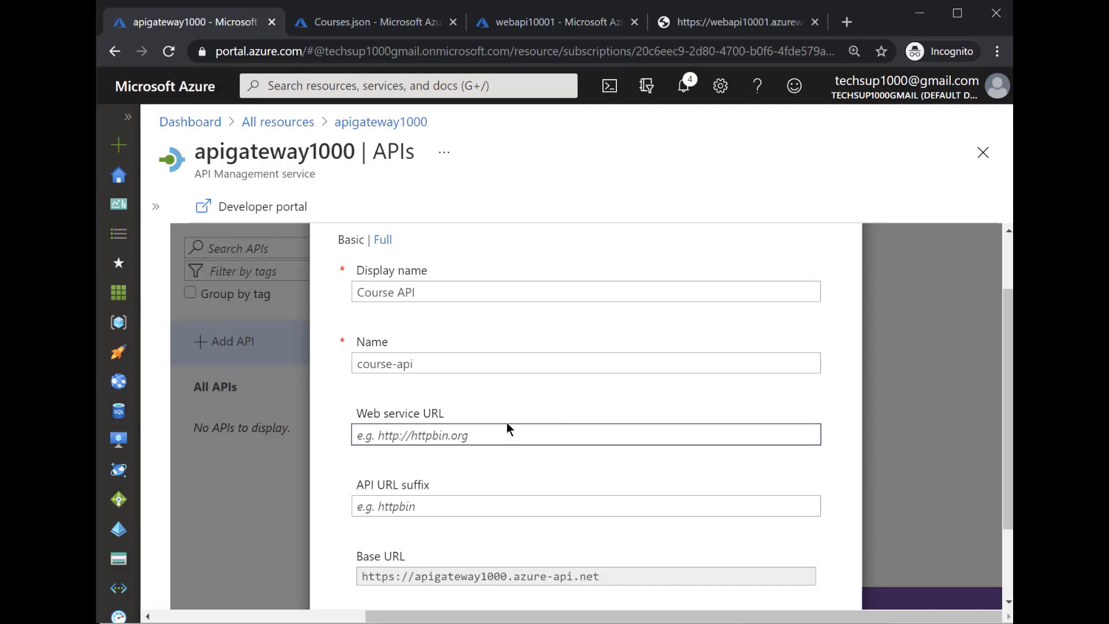
pyautogui.hotkey('ctrl', 'v')
pyautogui.scroll(-2, 558, 428)
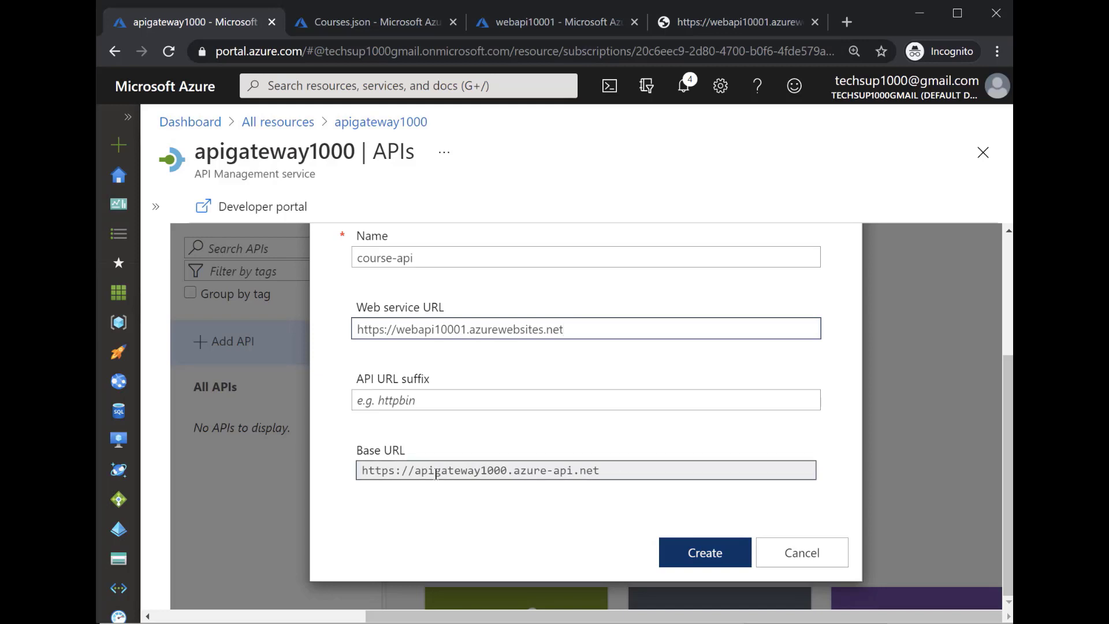
pyautogui.moveTo(417, 470); pyautogui.dragTo(651, 475)
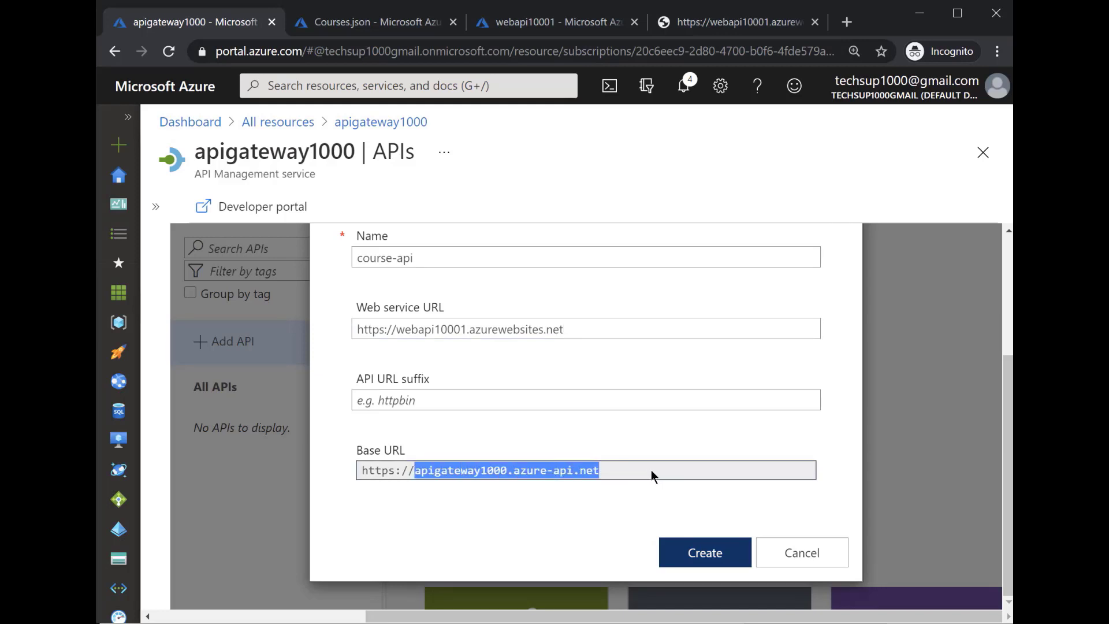
# Step: Create the Course API and name a new operation GetCourses
pyautogui.click(699, 554)
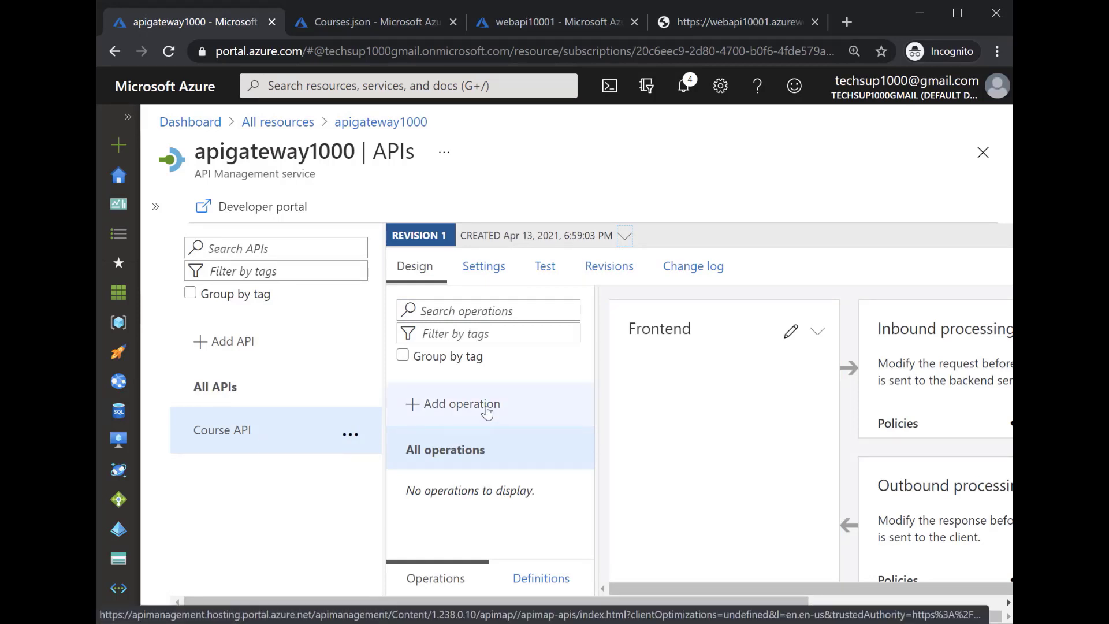
pyautogui.click(447, 410)
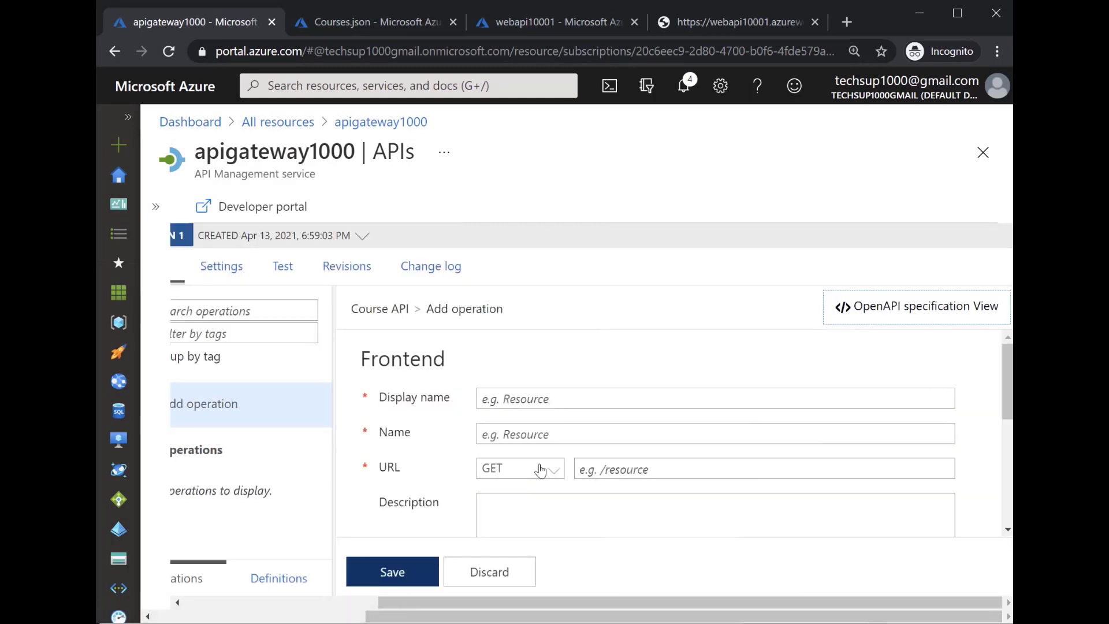
pyautogui.click(582, 398)
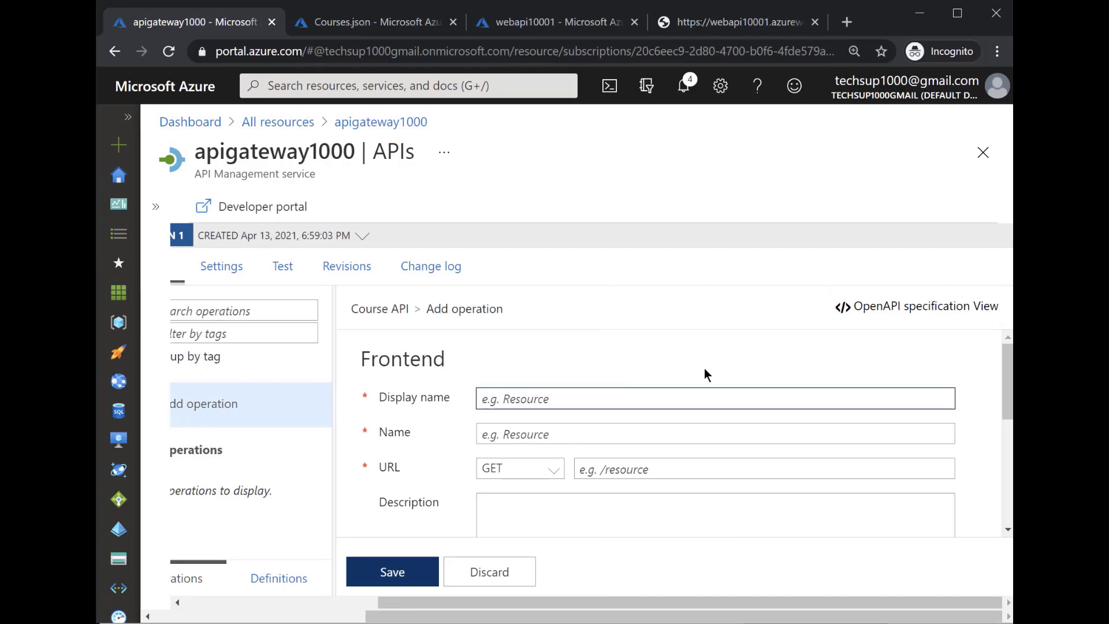
pyautogui.write('GetCourses')
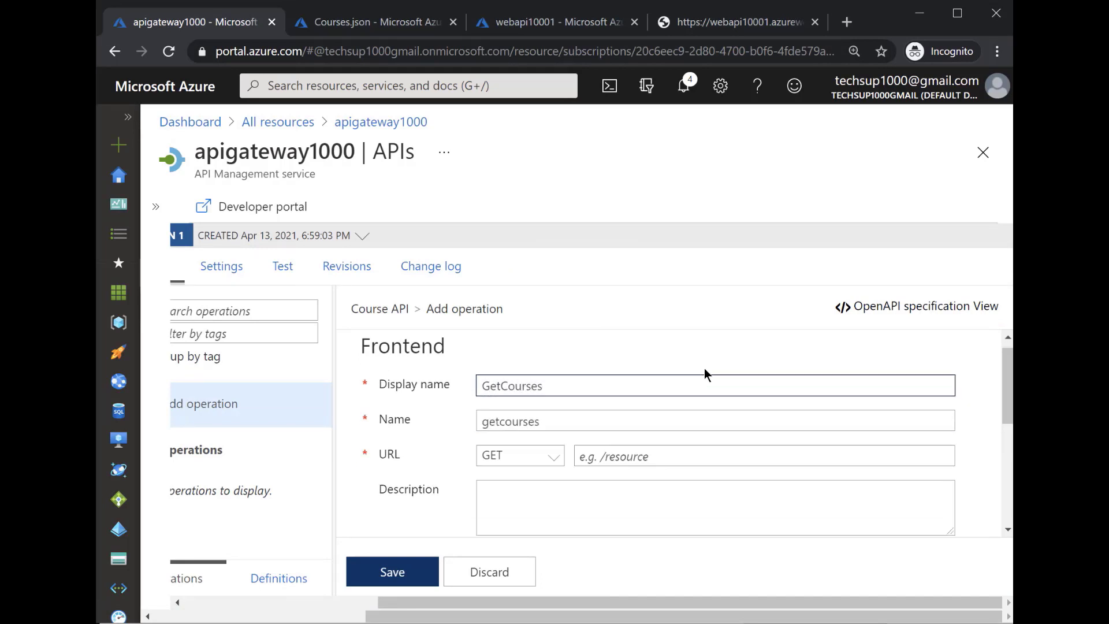
pyautogui.scroll(-1, 705, 375)
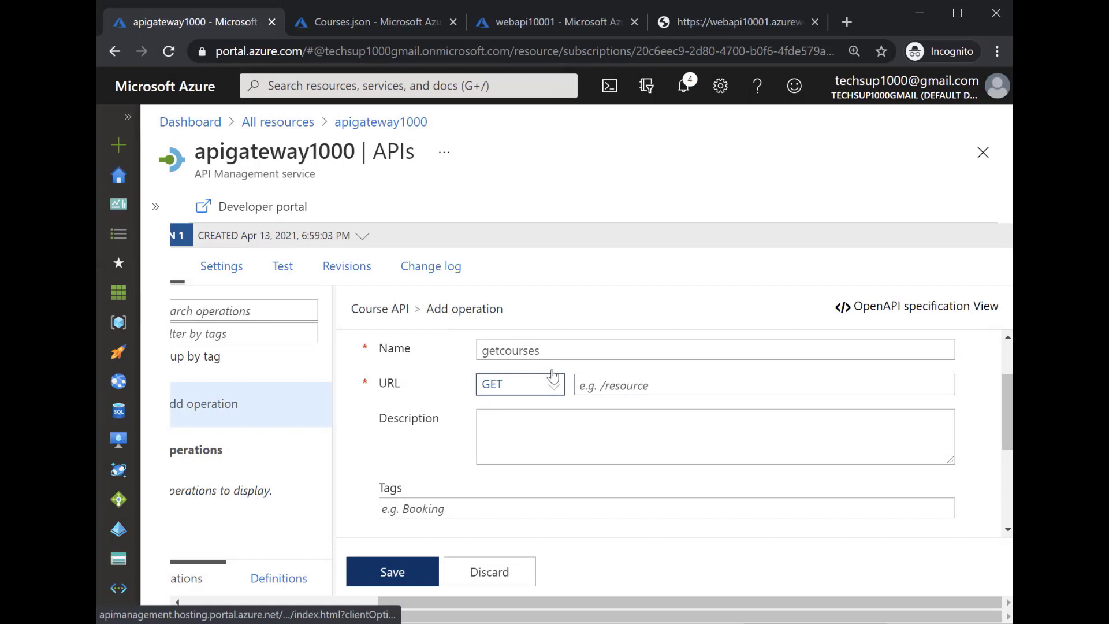
# Step: Set the operation to GET /api/Course and save it
pyautogui.click(585, 385)
pyautogui.write('/aopi')
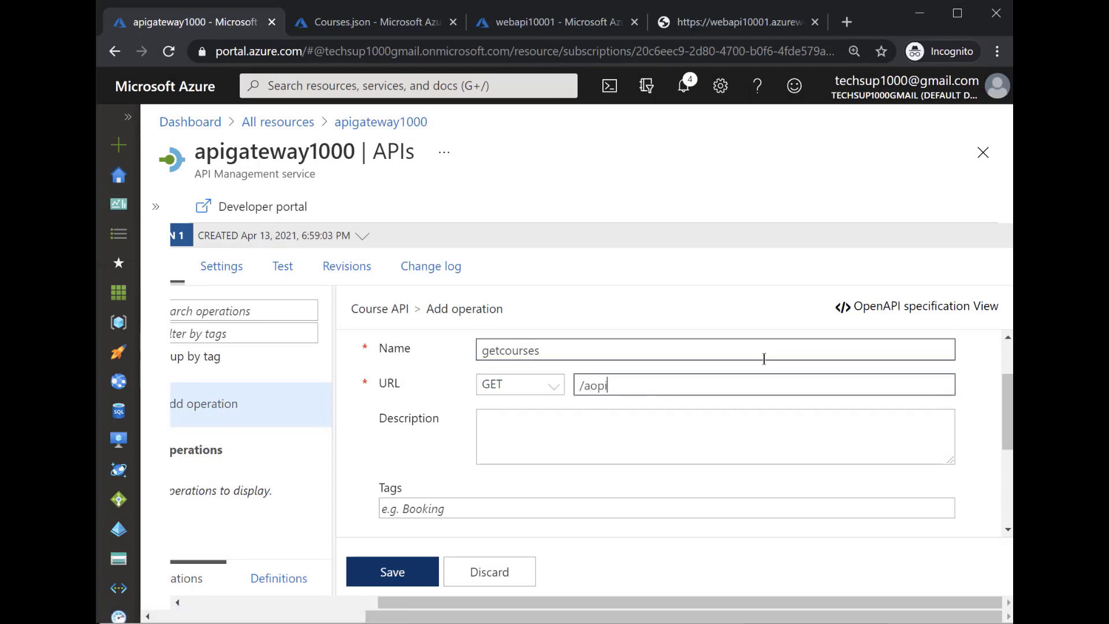
pyautogui.press('BackSpace')
pyautogui.press('BackSpace')
pyautogui.write('pi/Course')
pyautogui.click(525, 431)
pyautogui.scroll(-1, 520, 439)
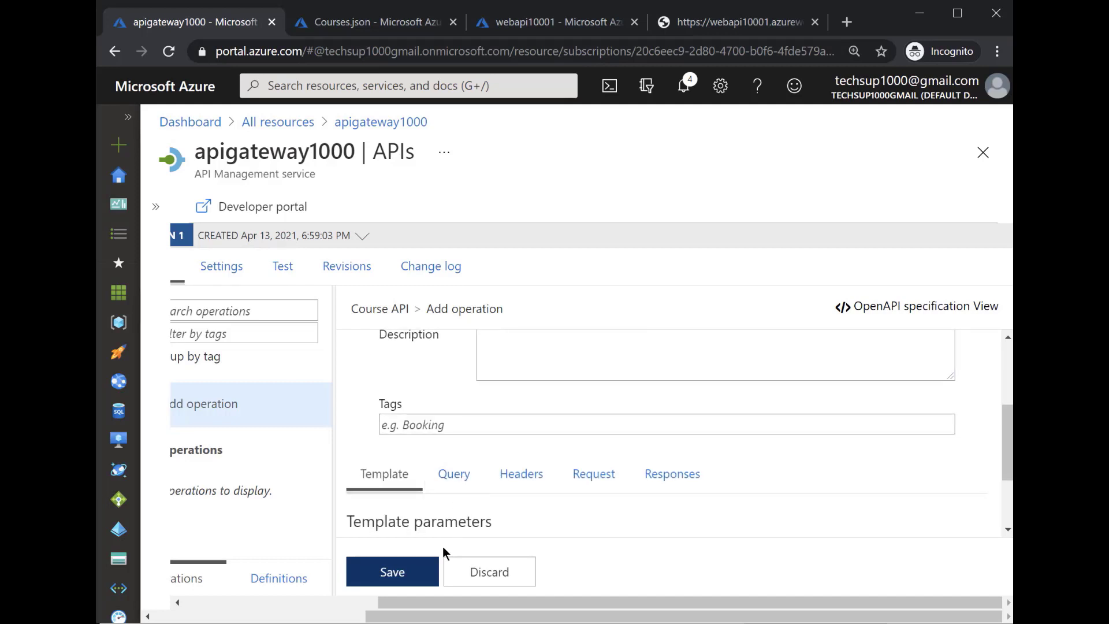
pyautogui.click(418, 572)
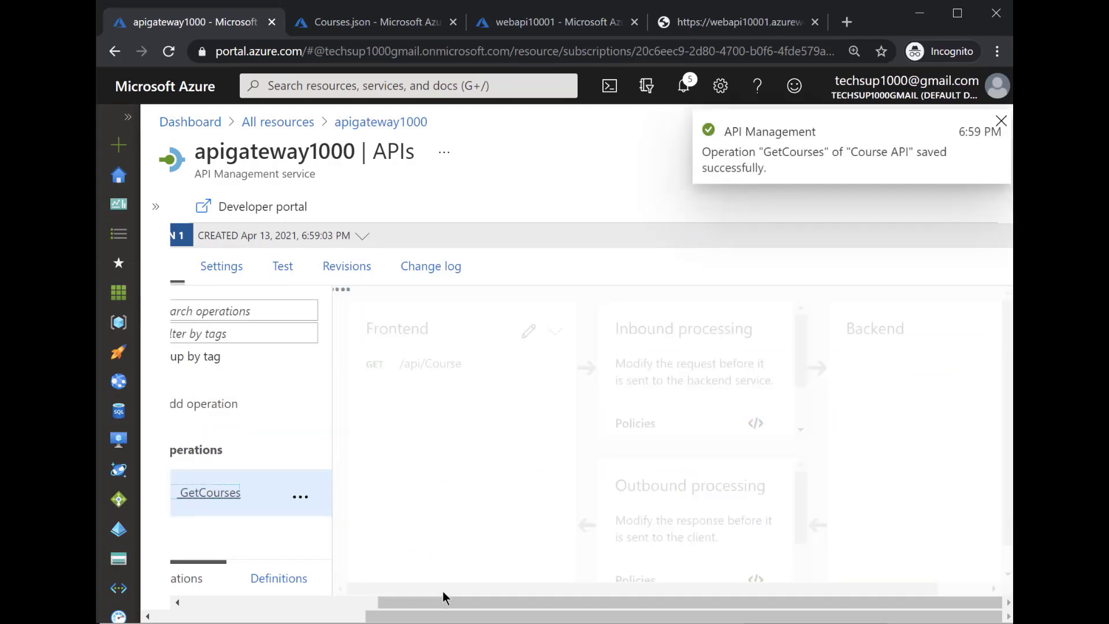
# Step: Look over the GetCourses Frontend settings and discard them without changes
pyautogui.moveTo(449, 607); pyautogui.dragTo(340, 610)
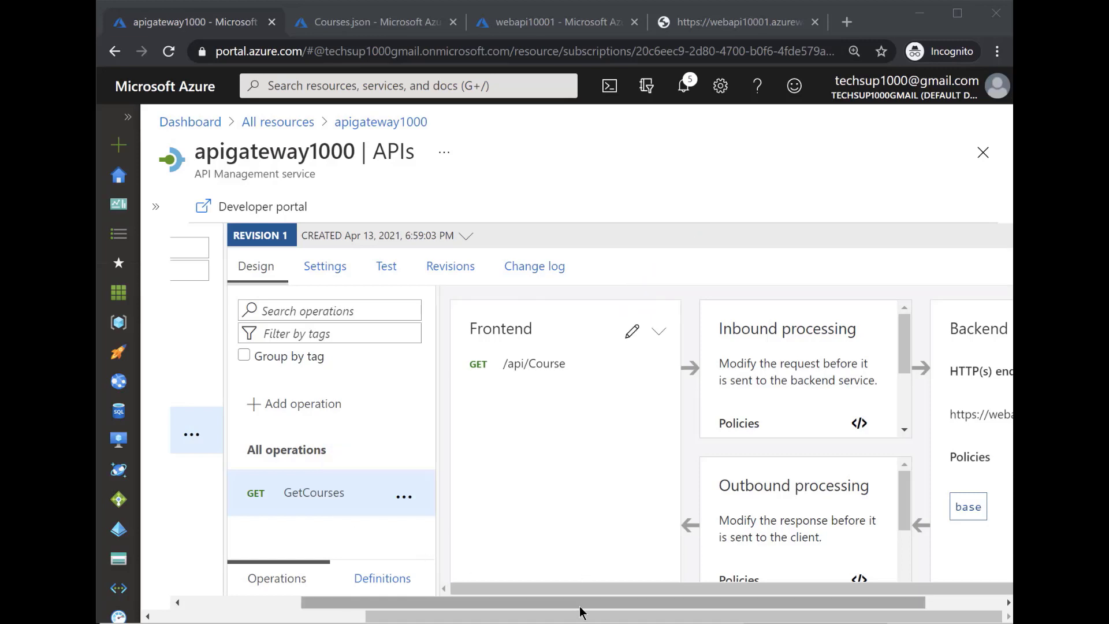
pyautogui.moveTo(582, 603); pyautogui.dragTo(659, 603)
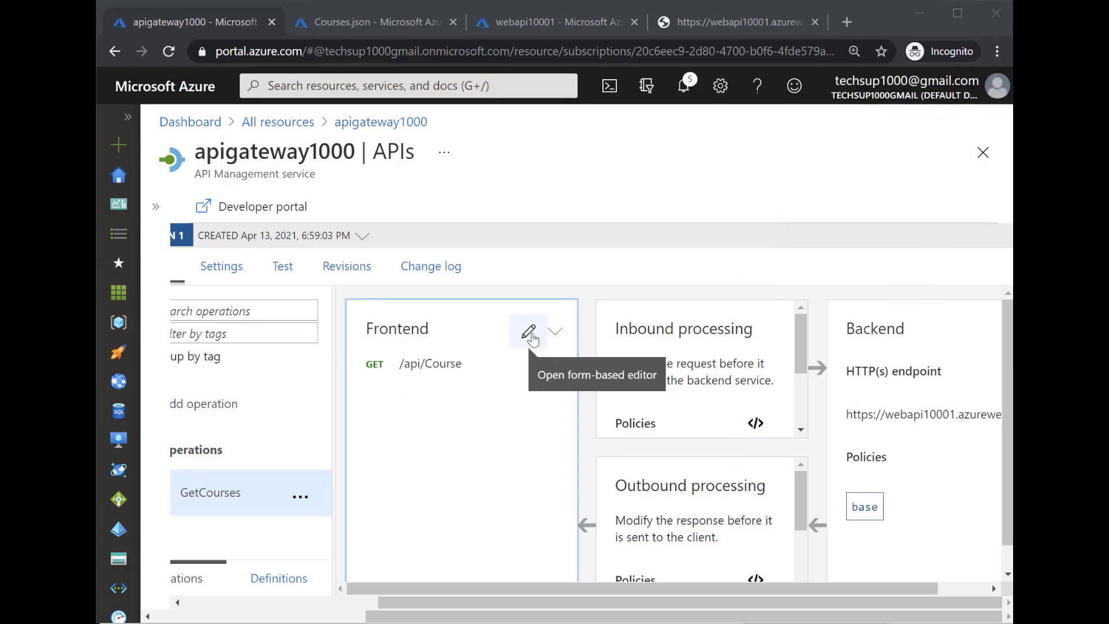
pyautogui.click(529, 334)
pyautogui.scroll(-5, 642, 372)
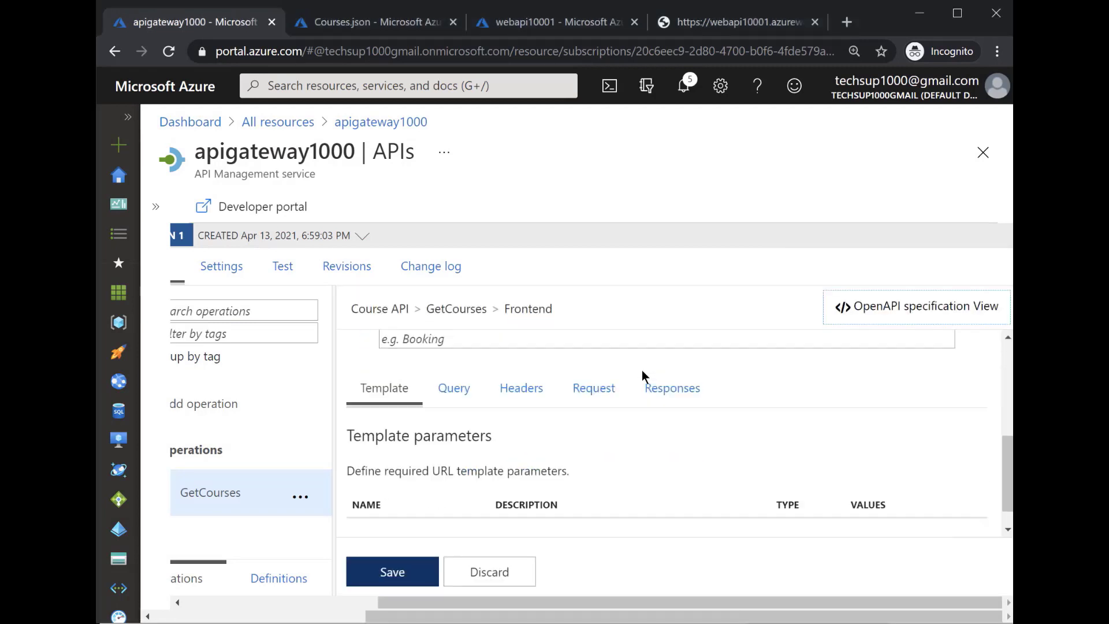
pyautogui.scroll(5, 642, 373)
pyautogui.scroll(1, 642, 374)
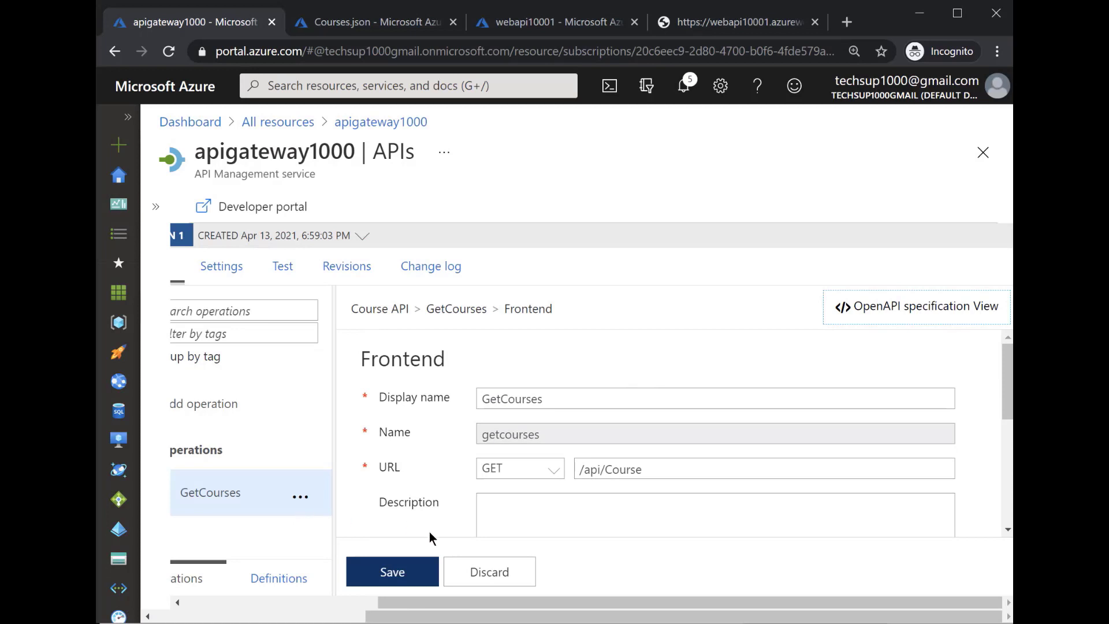
pyautogui.click(488, 573)
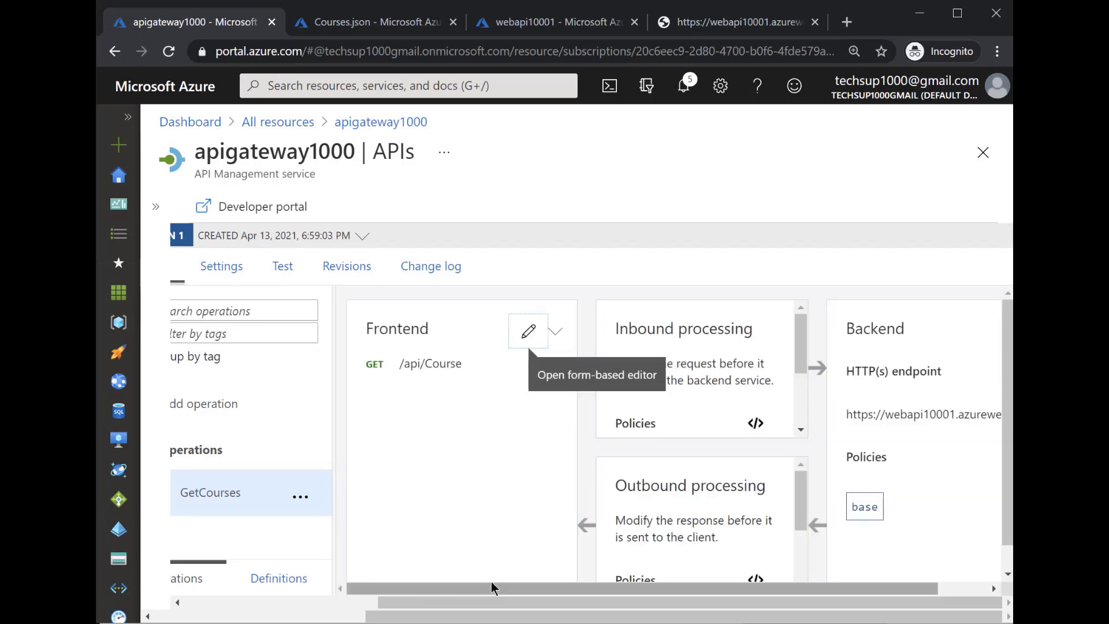
# Step: Open the Test console for the GetCourses operation
pyautogui.moveTo(493, 600); pyautogui.dragTo(390, 602)
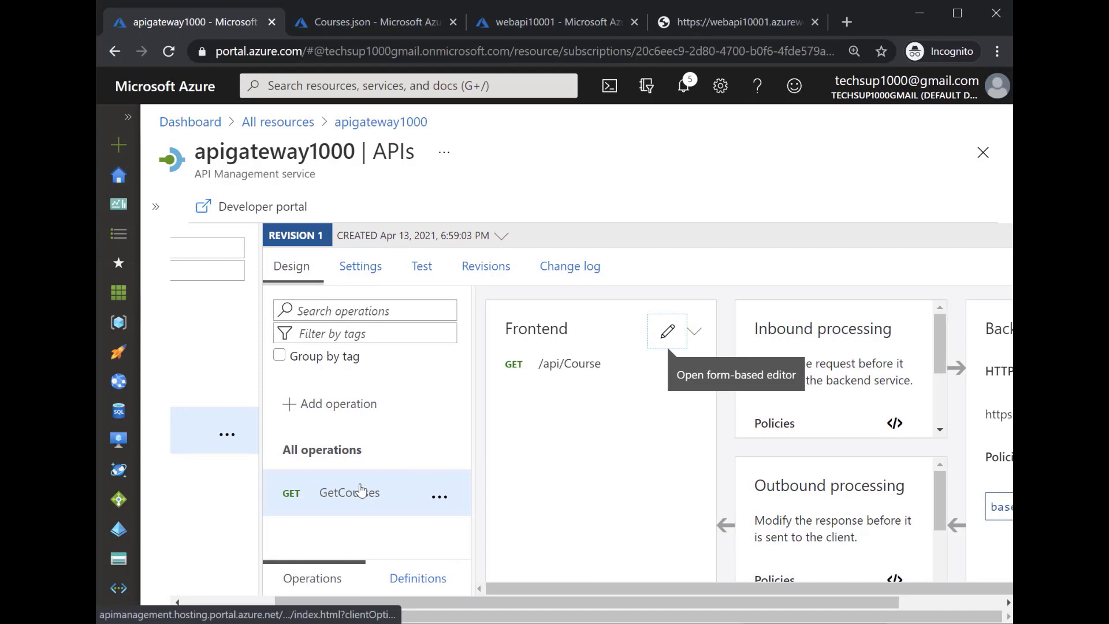
pyautogui.click(425, 268)
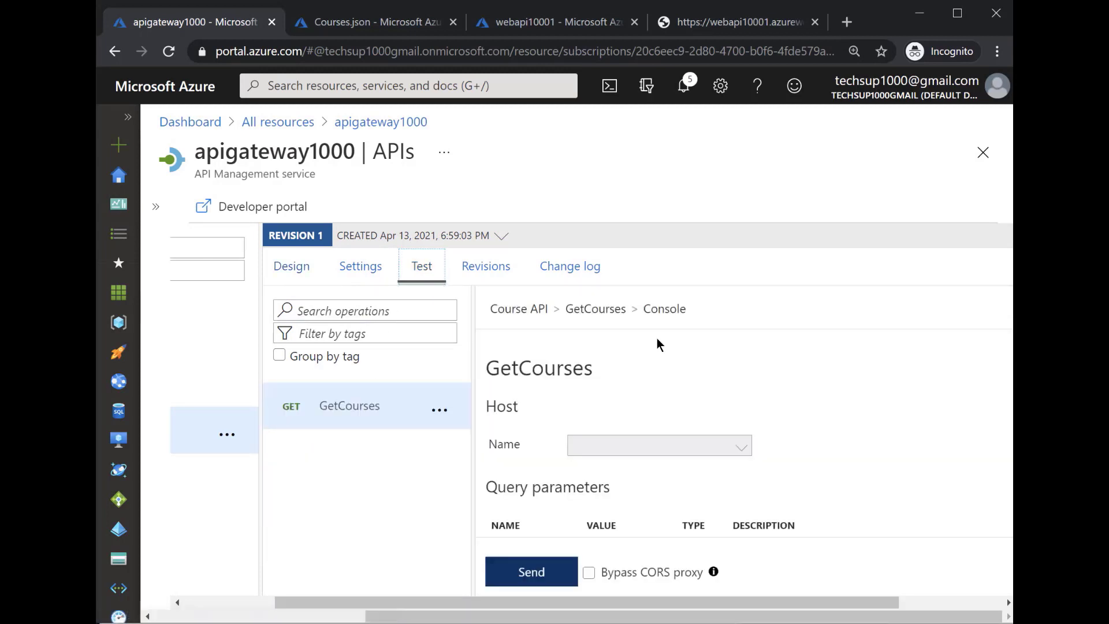
pyautogui.scroll(-2, 776, 427)
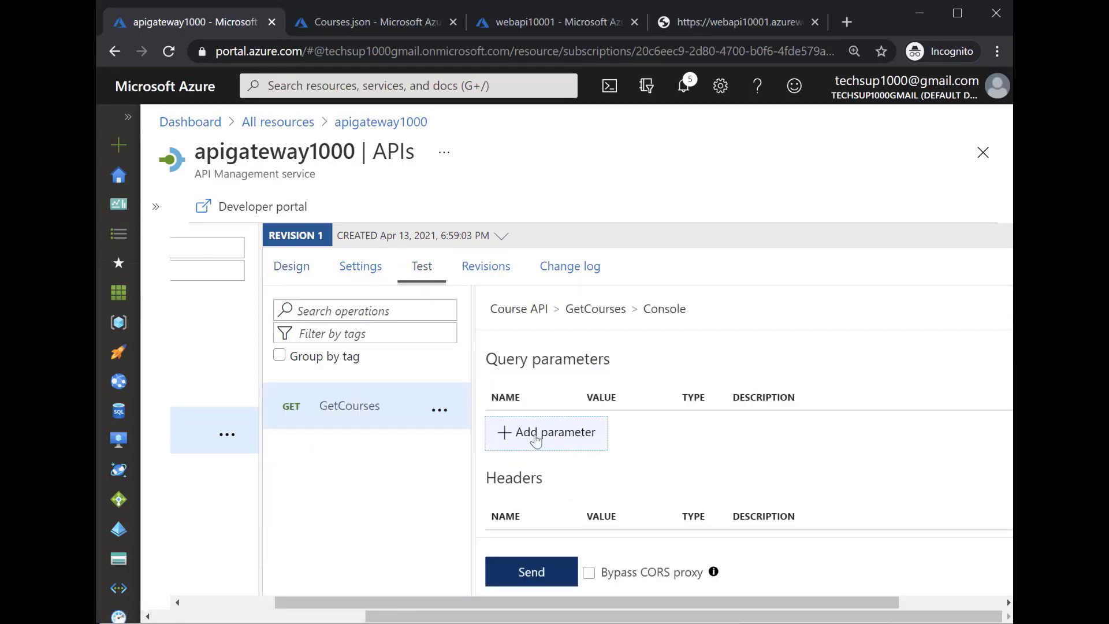
# Step: Send the GetCourses test request through the apigateway1000 gateway
pyautogui.scroll(-1, 722, 425)
pyautogui.scroll(-3, 722, 432)
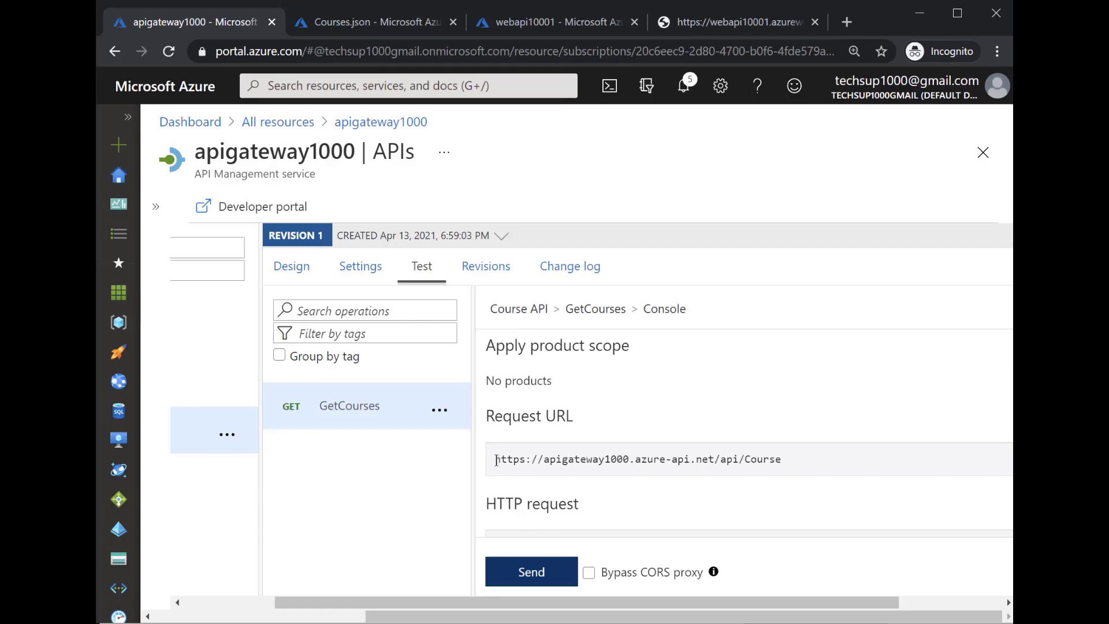
pyautogui.moveTo(497, 462); pyautogui.dragTo(714, 464)
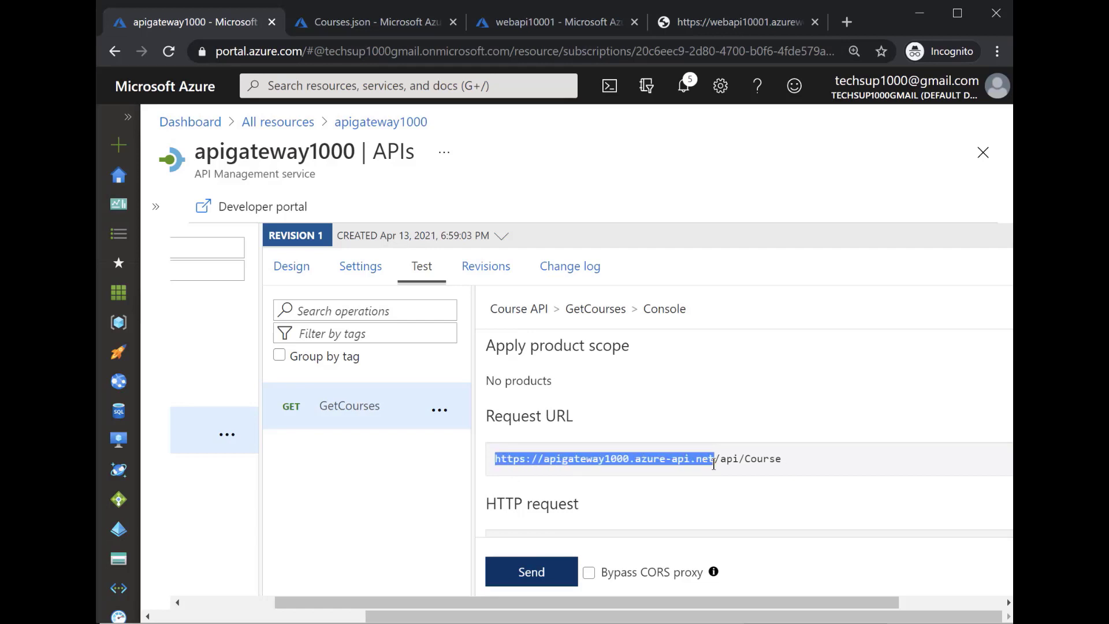
pyautogui.moveTo(714, 464); pyautogui.dragTo(774, 471)
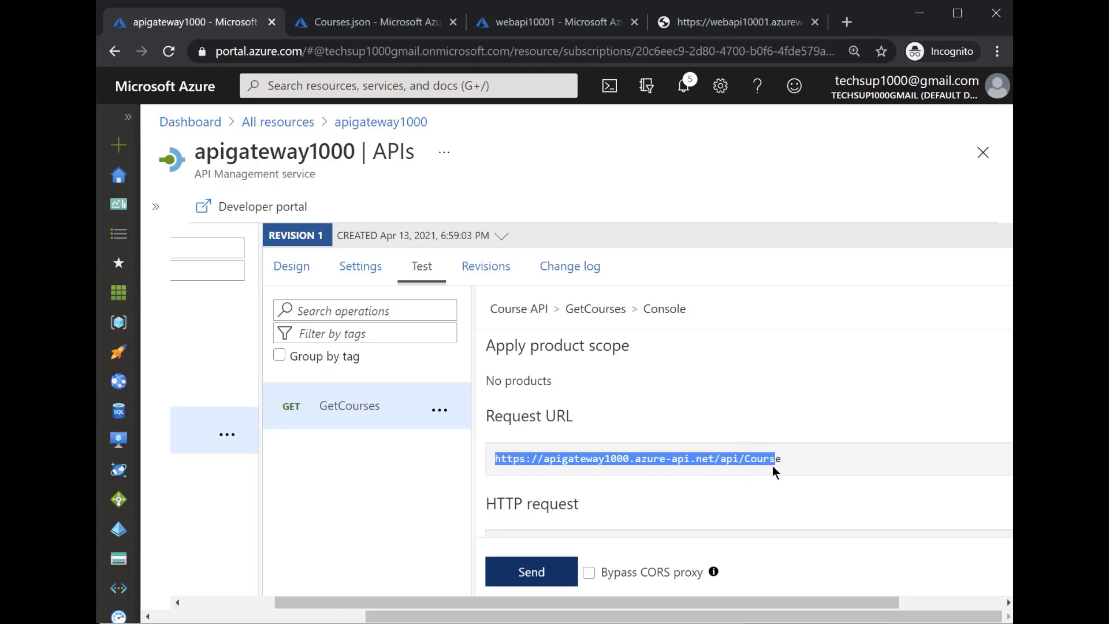
pyautogui.scroll(-1, 772, 473)
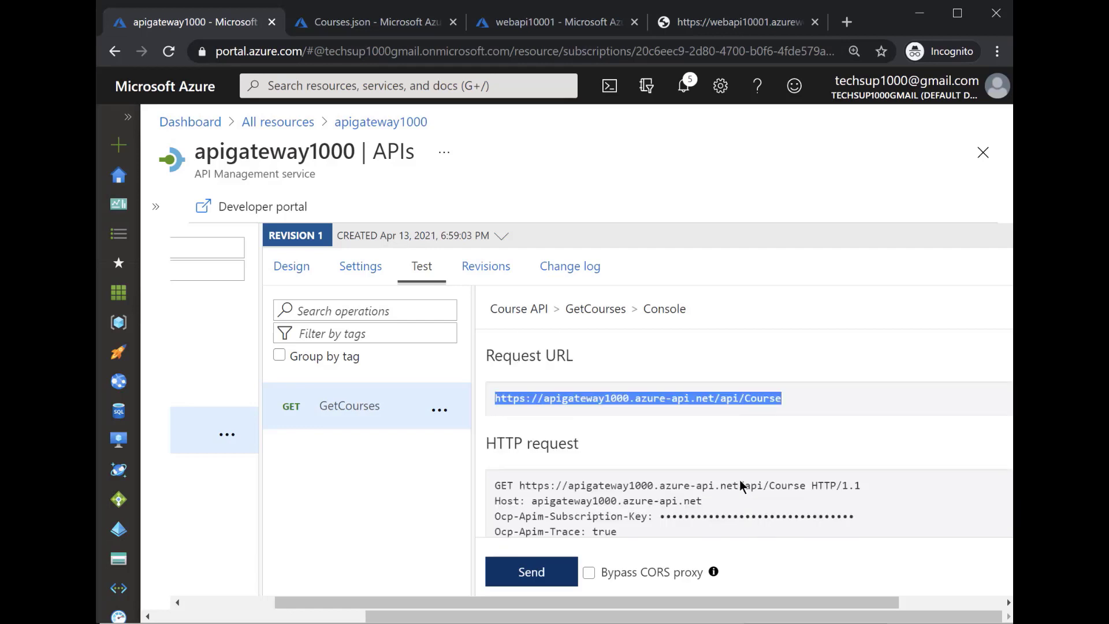
pyautogui.click(533, 576)
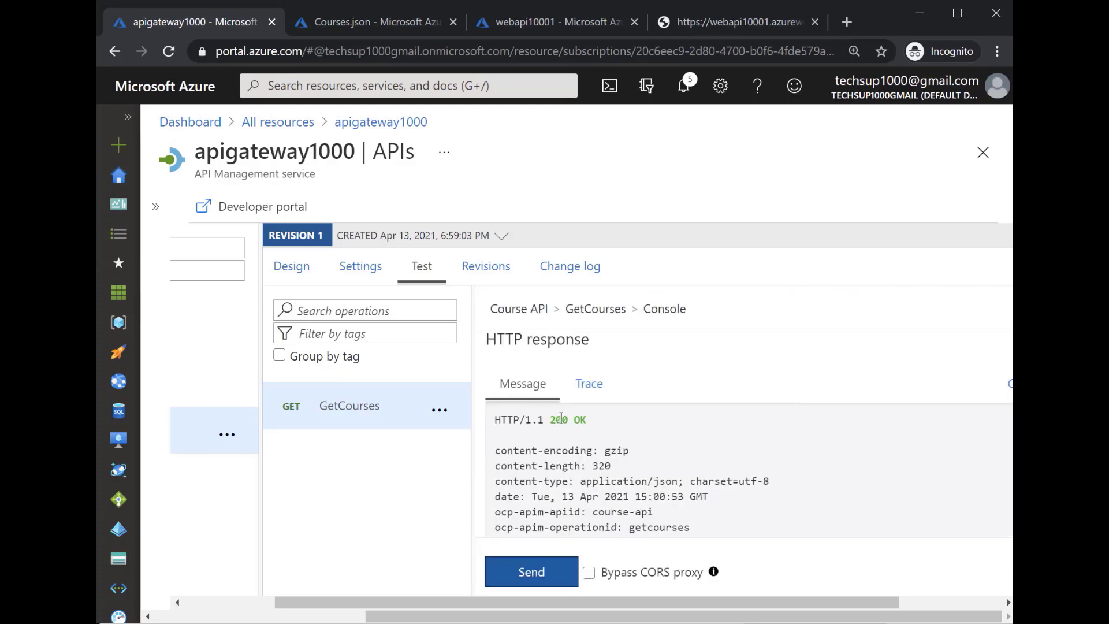
# Step: Review the 200 OK course list and select the gateway Request URL to copy
pyautogui.moveTo(549, 420); pyautogui.dragTo(602, 424)
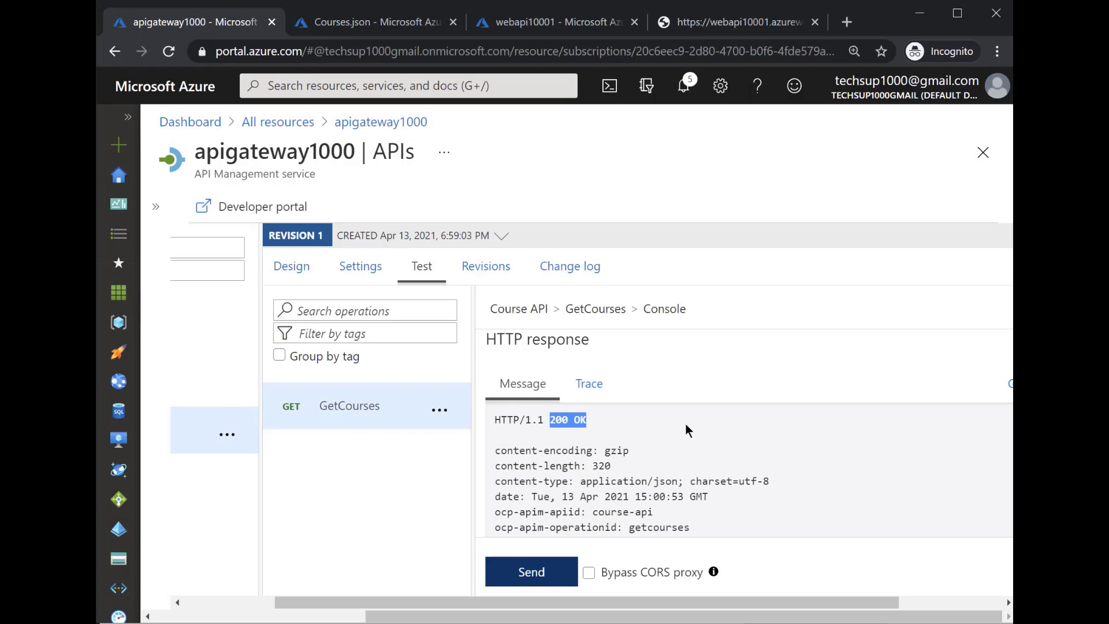
pyautogui.scroll(-1, 685, 424)
pyautogui.scroll(-3, 685, 424)
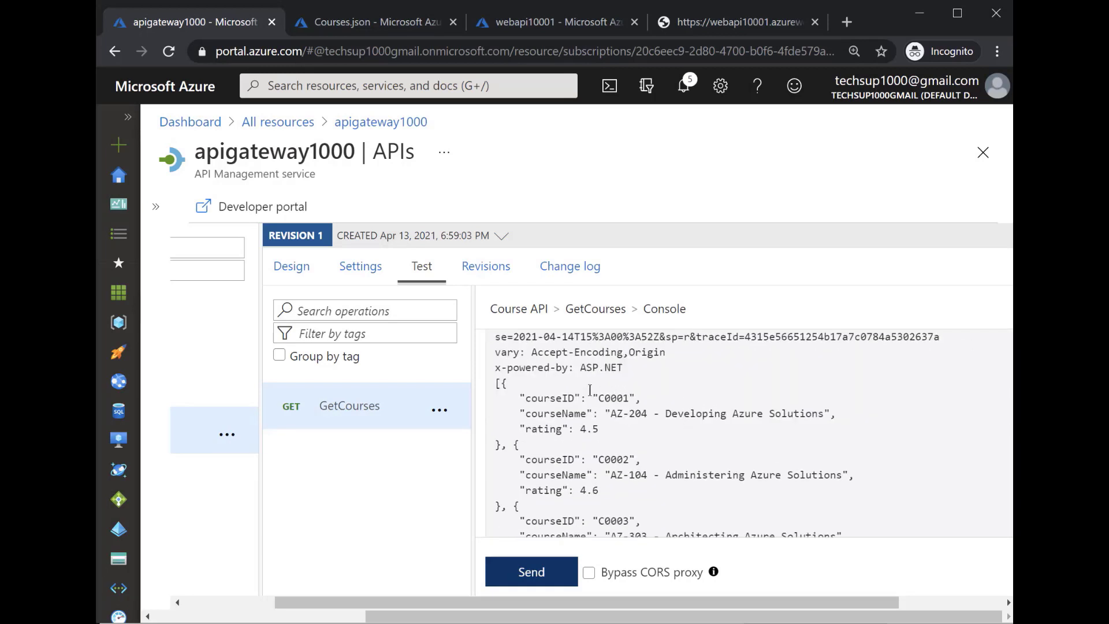
pyautogui.moveTo(496, 384); pyautogui.dragTo(663, 455)
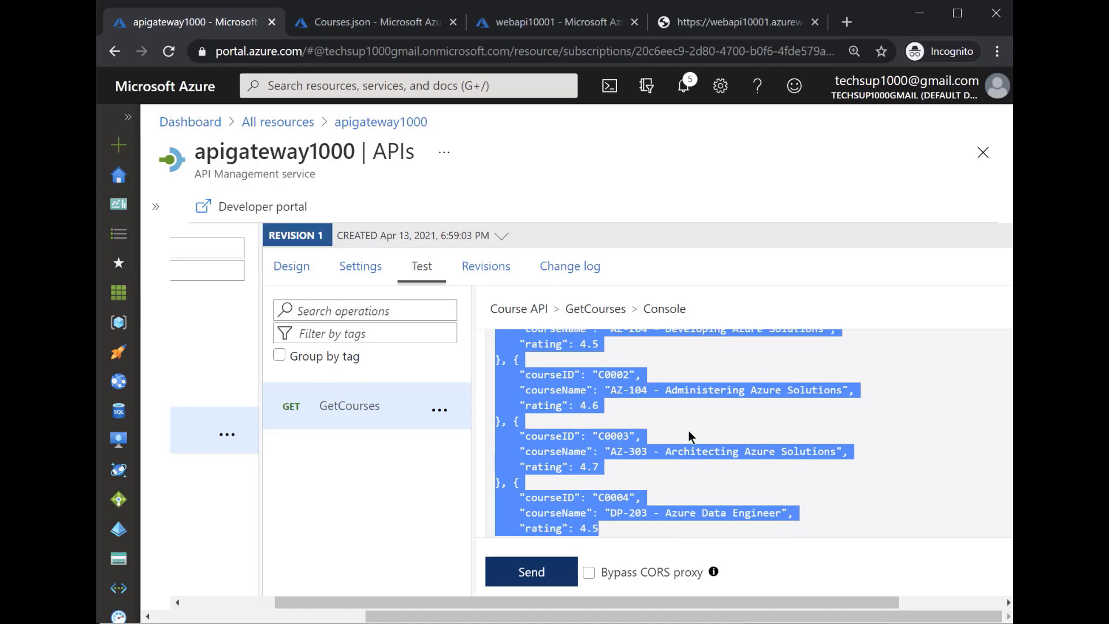
pyautogui.scroll(5, 688, 431)
pyautogui.scroll(3, 688, 429)
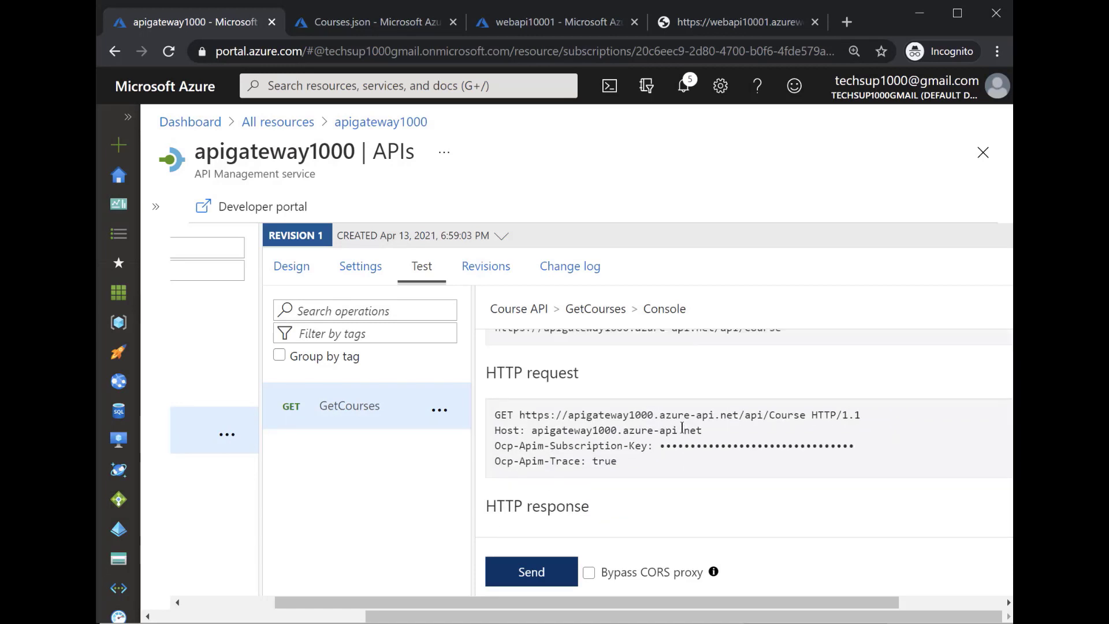
pyautogui.scroll(2, 780, 412)
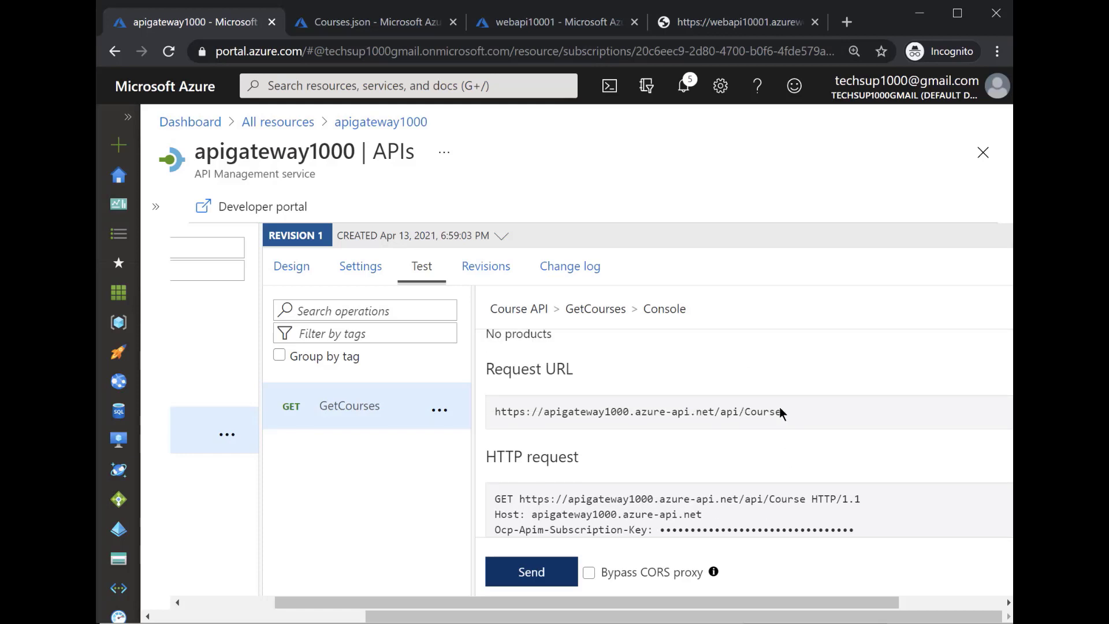
pyautogui.moveTo(783, 412); pyautogui.dragTo(492, 415)
pyautogui.hotkey('ctrl', 'c')
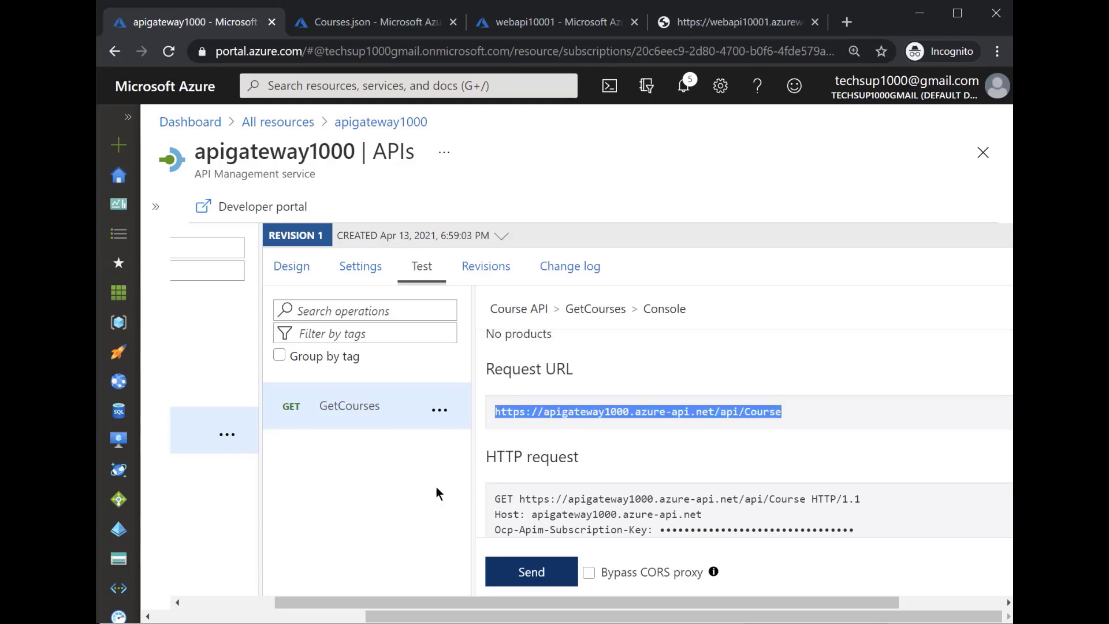
pyautogui.hotkey('alt', 'Tab')
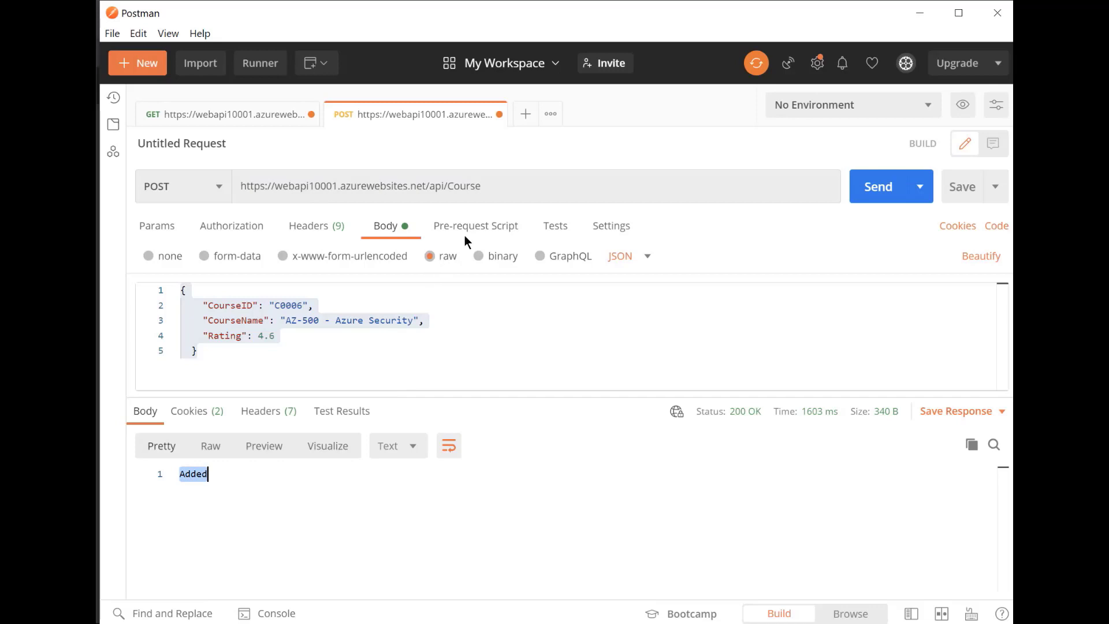
# Step: In a new Postman request, send a GET to the pasted gateway /api/Course URL
pyautogui.click(525, 115)
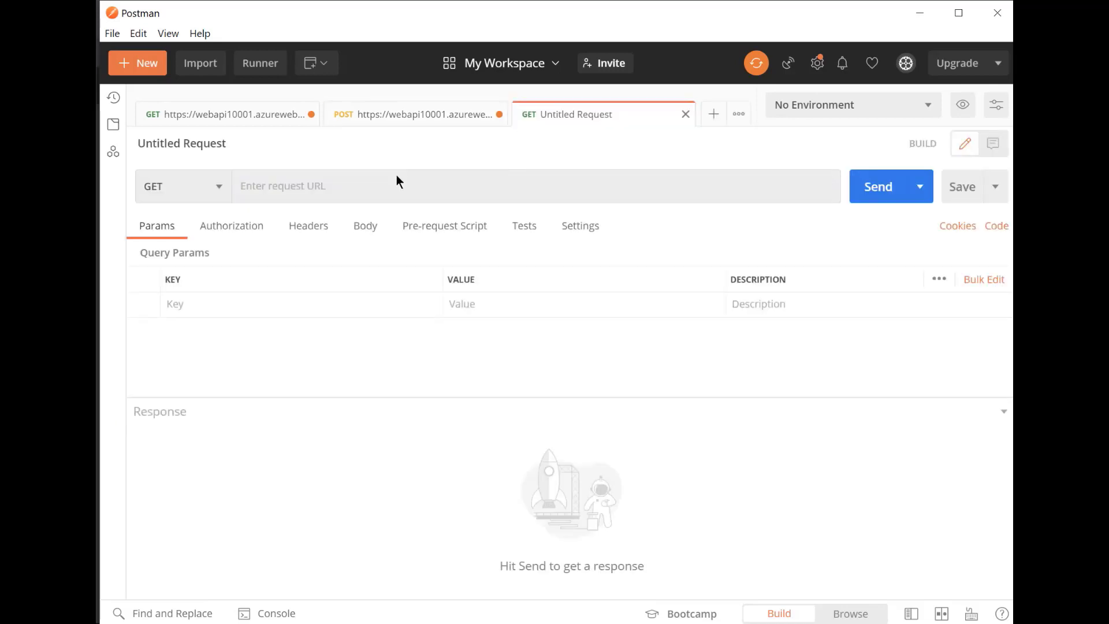
pyautogui.click(378, 184)
pyautogui.hotkey('ctrl', 'v')
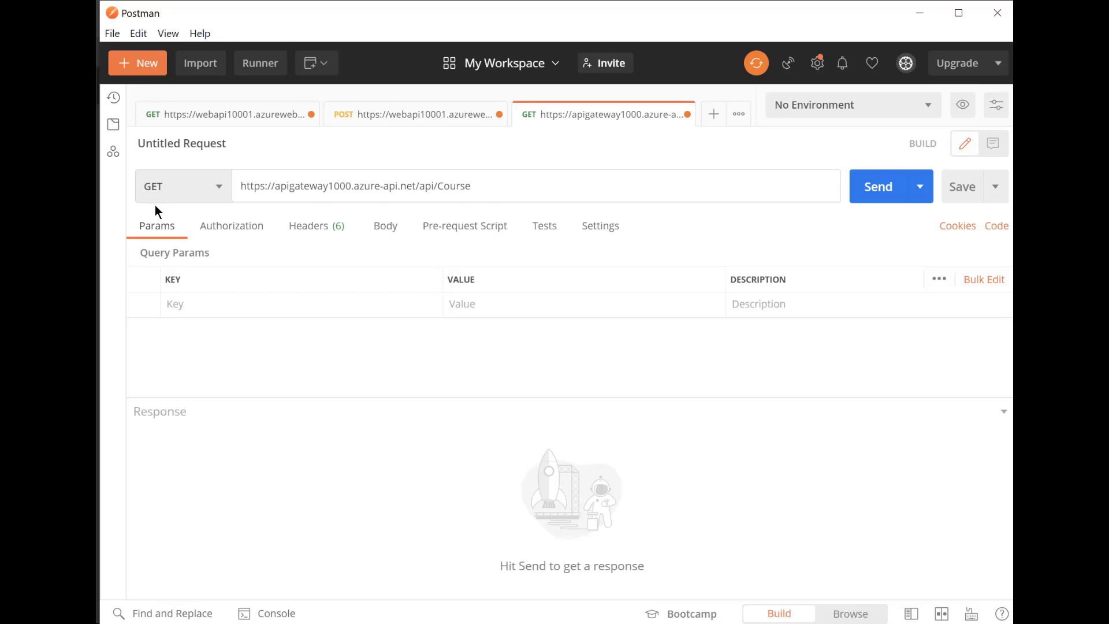
pyautogui.click(878, 197)
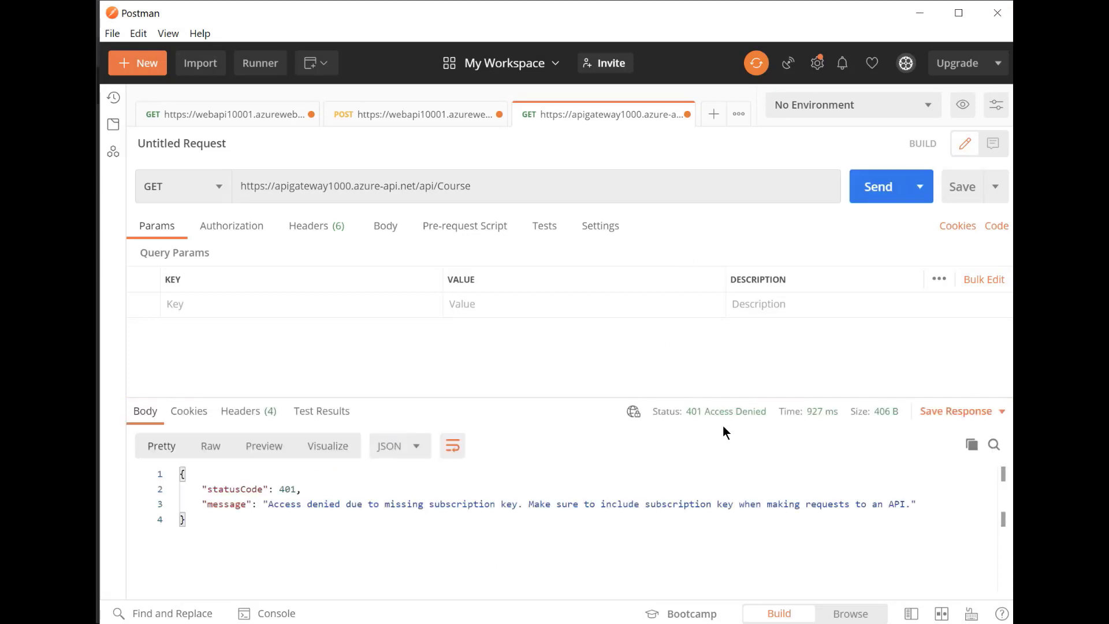
pyautogui.moveTo(724, 423)
# Step: Note the 401 missing subscription key error and check the request headers
pyautogui.click(434, 504)
pyautogui.moveTo(434, 504); pyautogui.dragTo(524, 504)
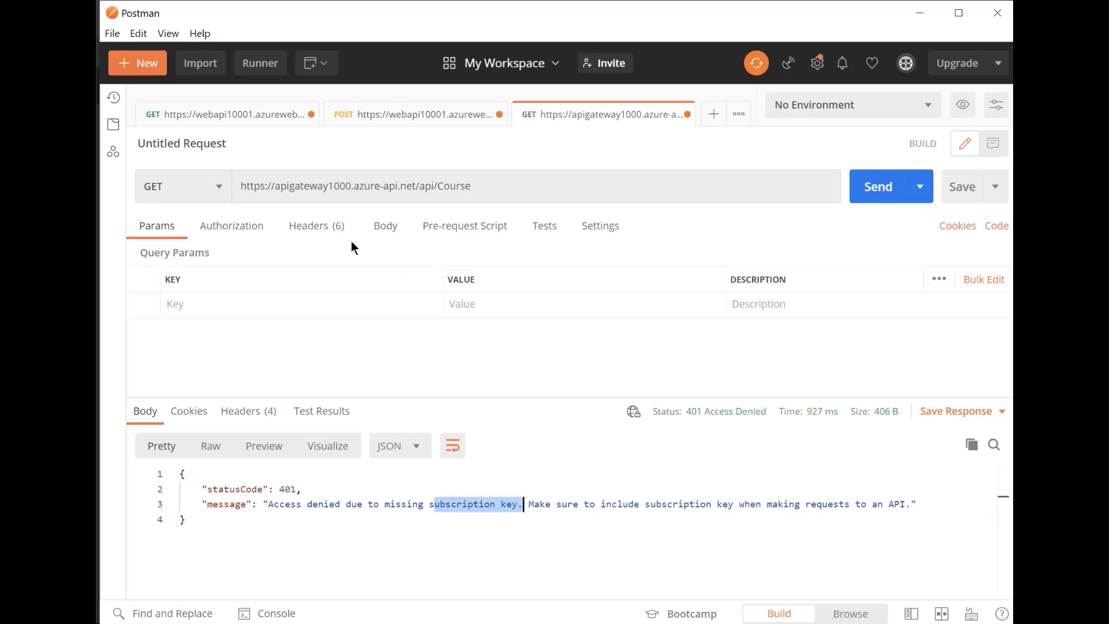
pyautogui.click(318, 240)
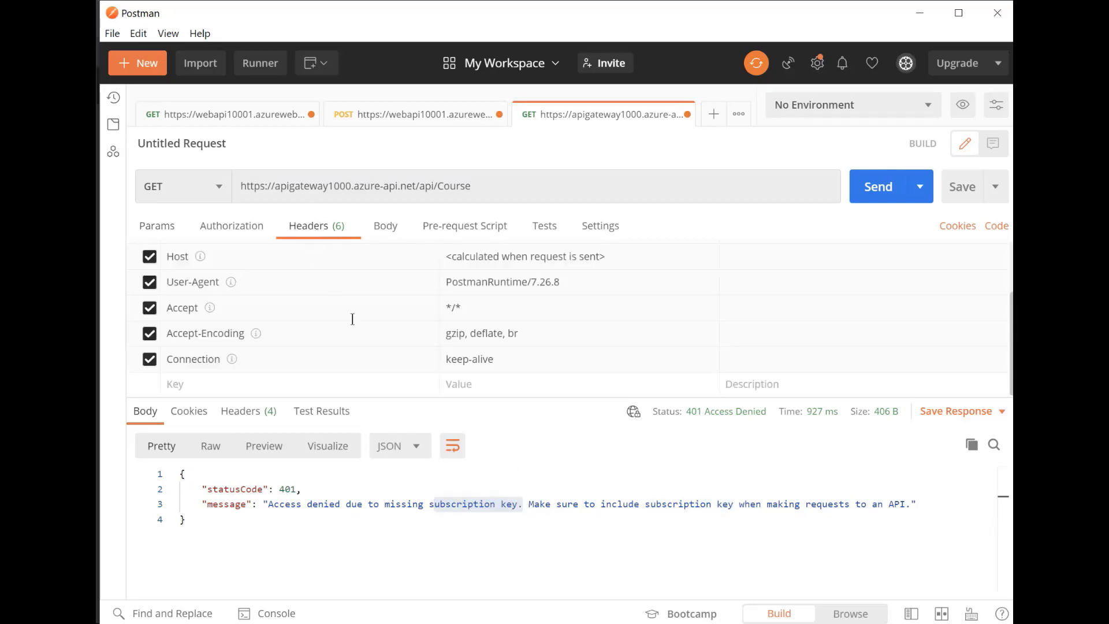
pyautogui.hotkey('alt', 'Tab')
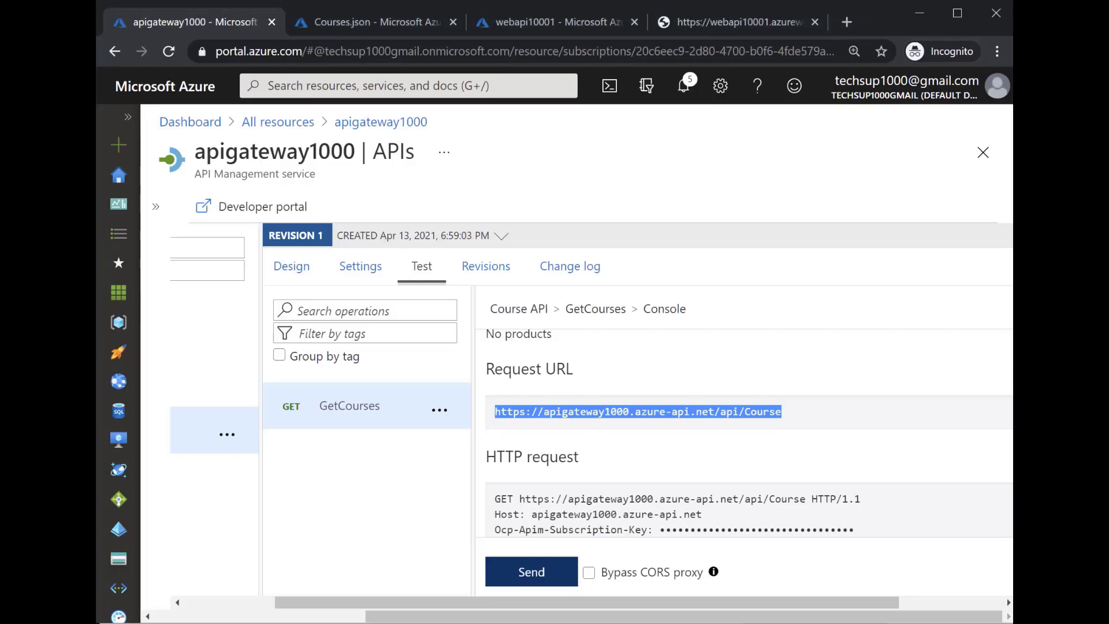
# Step: Unmask the subscription key, then select its value and the Ocp-Apim-Subscription-Key header name
pyautogui.scroll(-1, 726, 444)
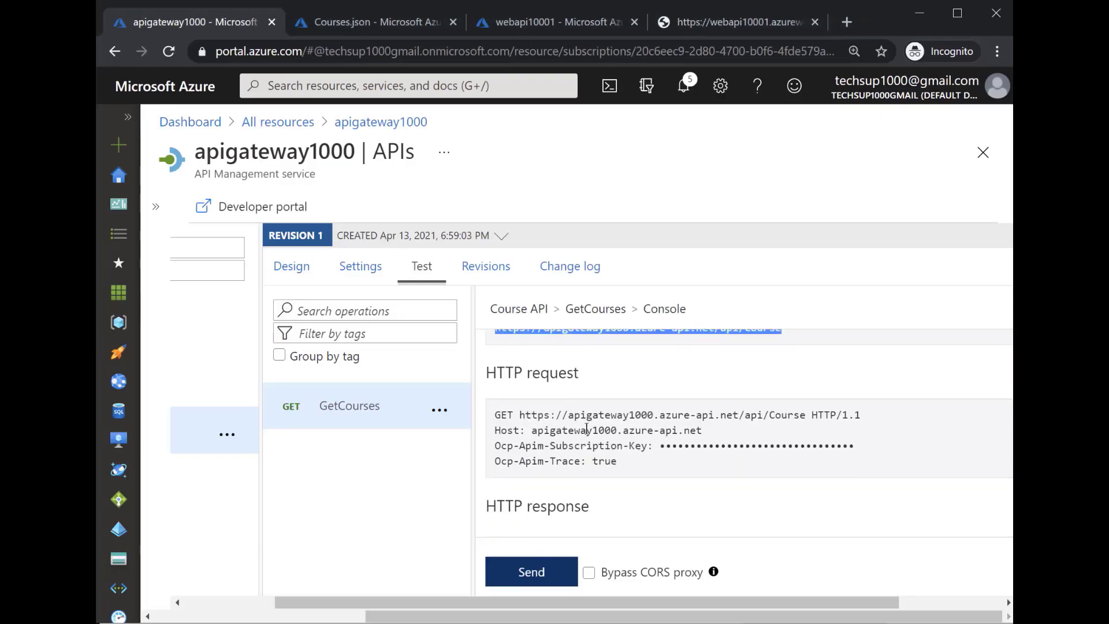
pyautogui.moveTo(596, 606); pyautogui.dragTo(782, 575)
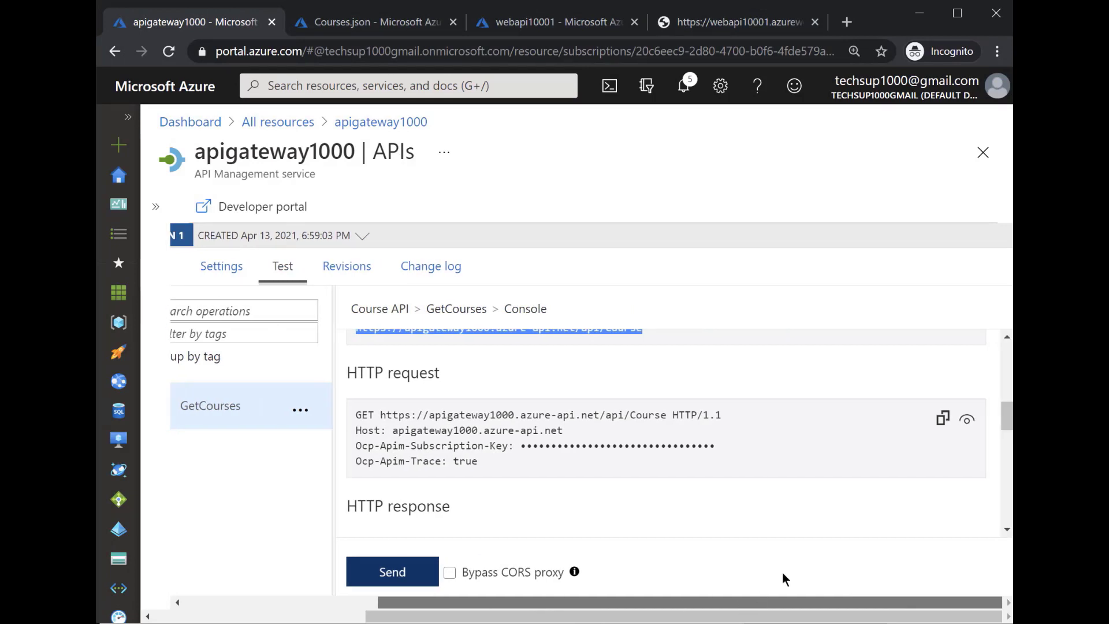
pyautogui.click(973, 426)
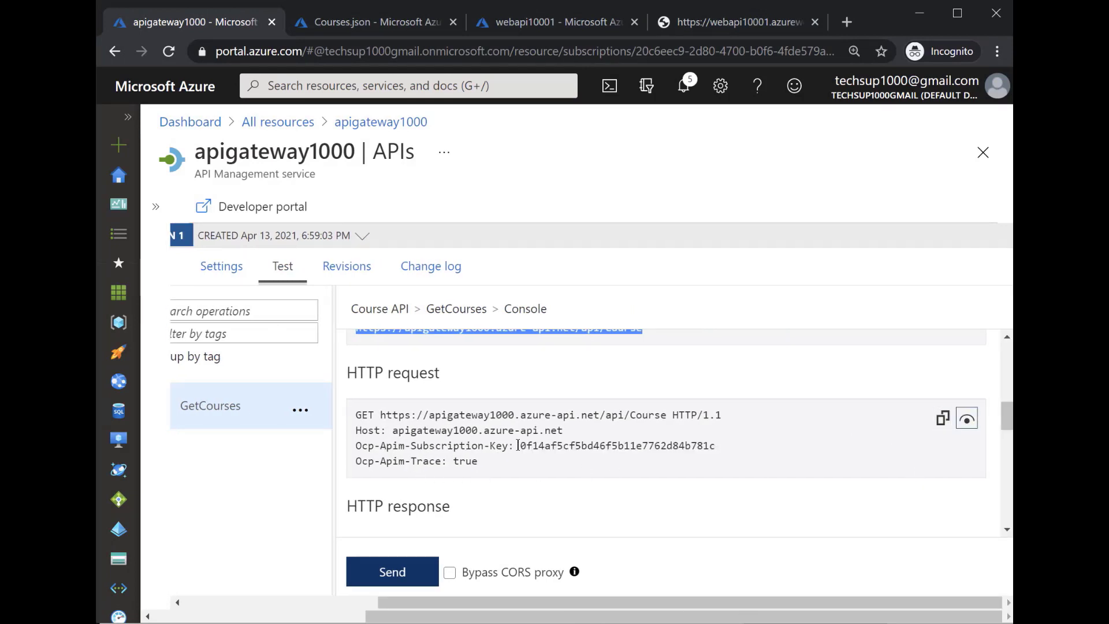
pyautogui.moveTo(520, 446); pyautogui.dragTo(721, 446)
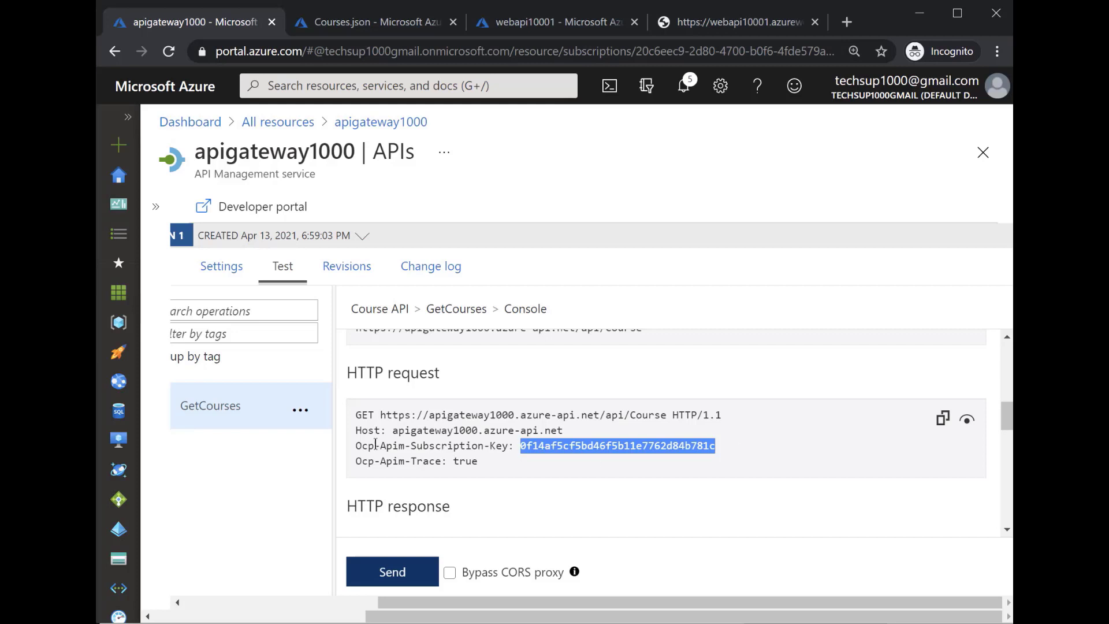
pyautogui.moveTo(354, 446); pyautogui.dragTo(506, 449)
pyautogui.hotkey('ctrl', 'c')
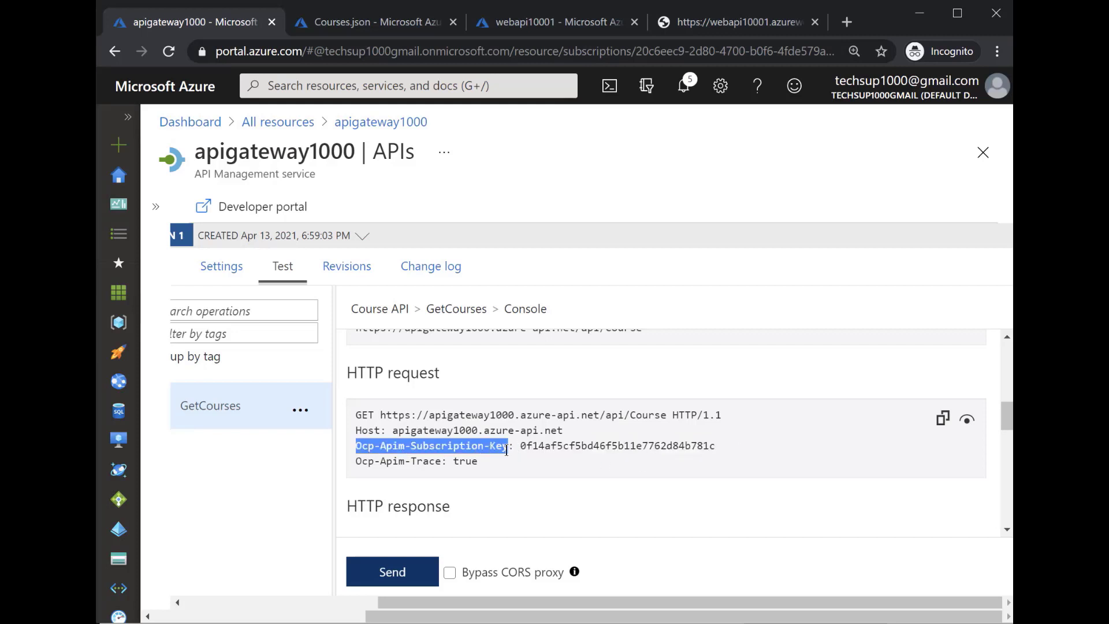
pyautogui.hotkey('alt', 'Tab')
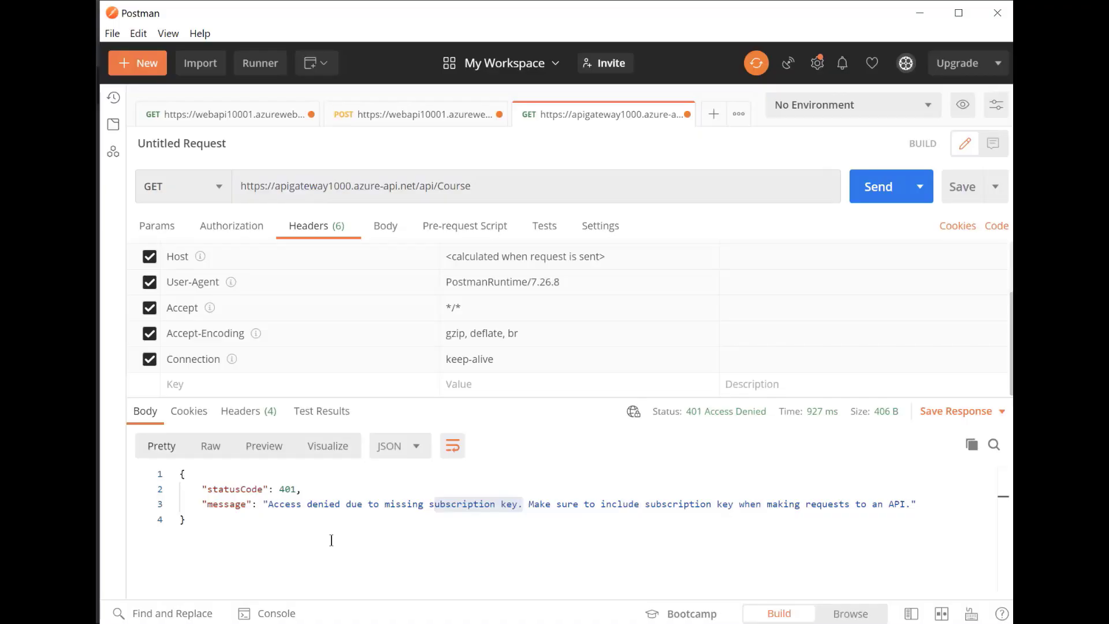
# Step: Add an Ocp-Apim-Subscription-Key header holding the subscription key copied from the portal
pyautogui.click(324, 378)
pyautogui.hotkey('ctrl', 'v')
pyautogui.hotkey('alt', 'Tab')
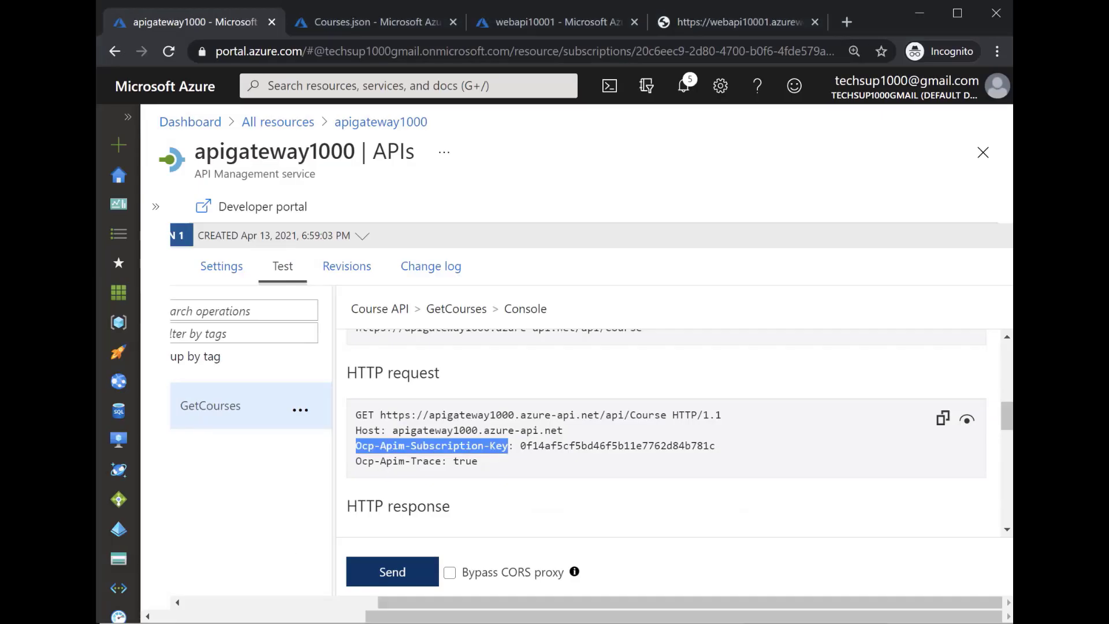
pyautogui.moveTo(520, 445); pyautogui.dragTo(719, 449)
pyautogui.hotkey('ctrl', 'c')
pyautogui.hotkey('alt', 'Tab')
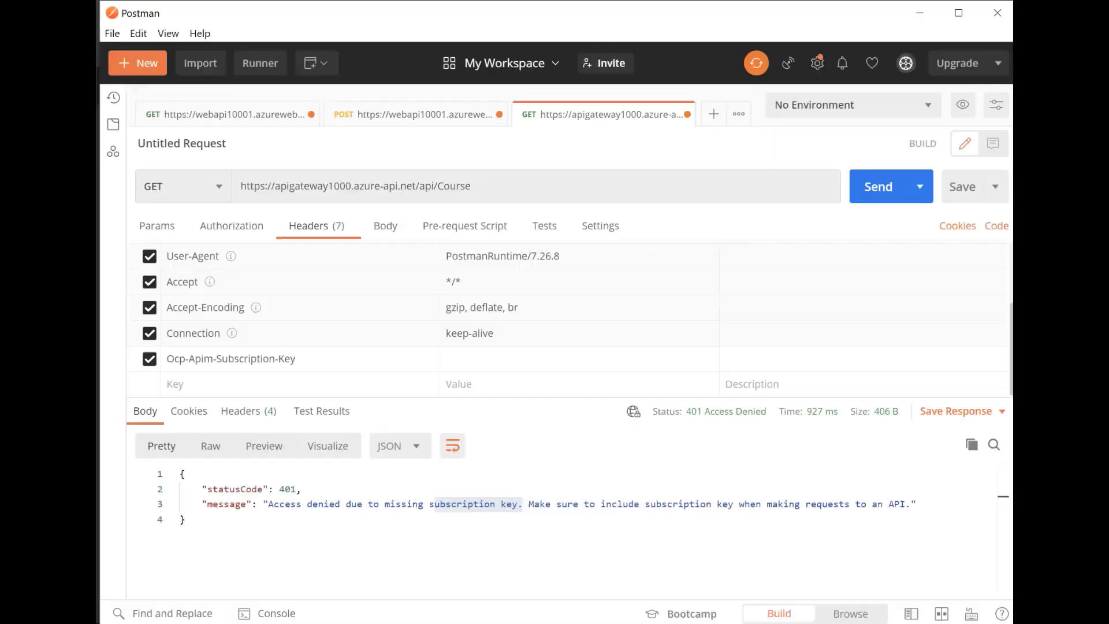
pyautogui.click(540, 361)
pyautogui.hotkey('ctrl', 'v')
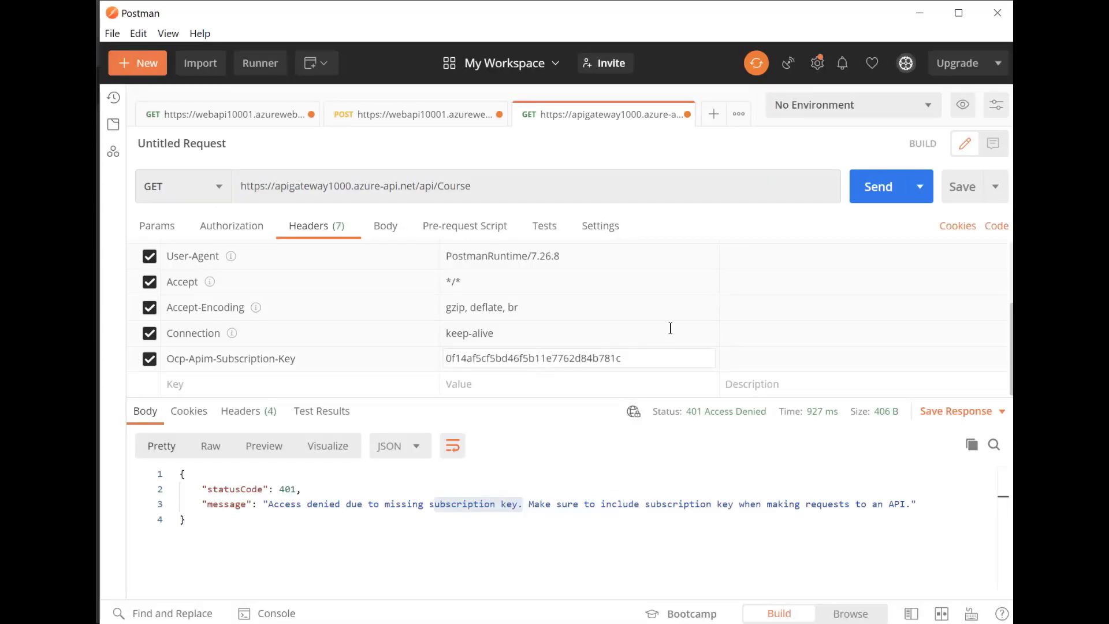
# Step: Resend the gateway GET and view the returned course list
pyautogui.click(882, 209)
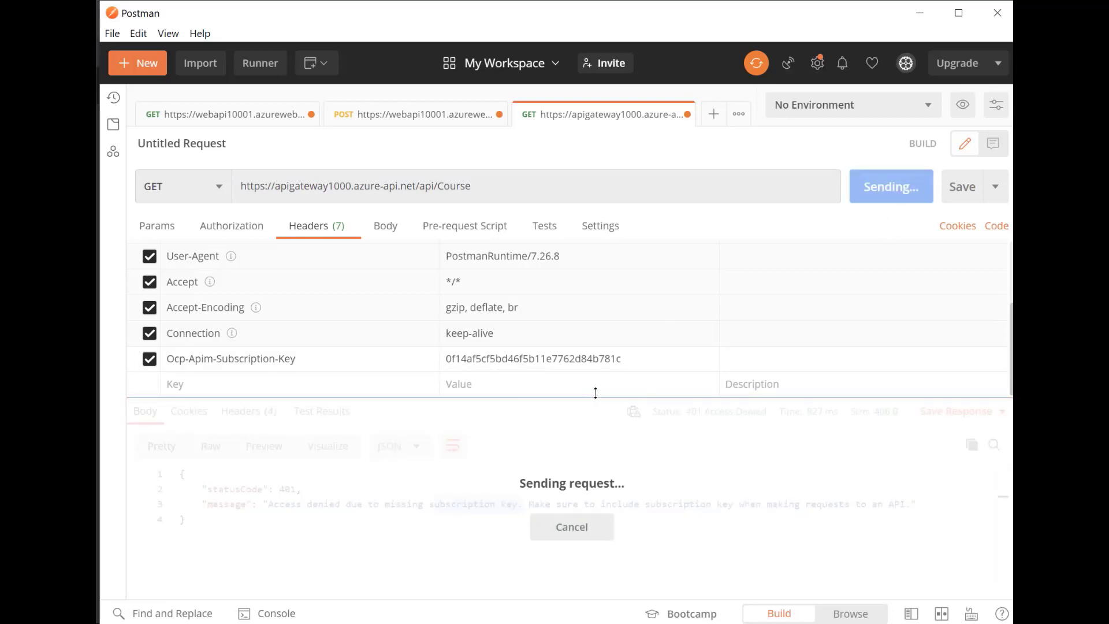
pyautogui.moveTo(576, 395); pyautogui.dragTo(582, 269)
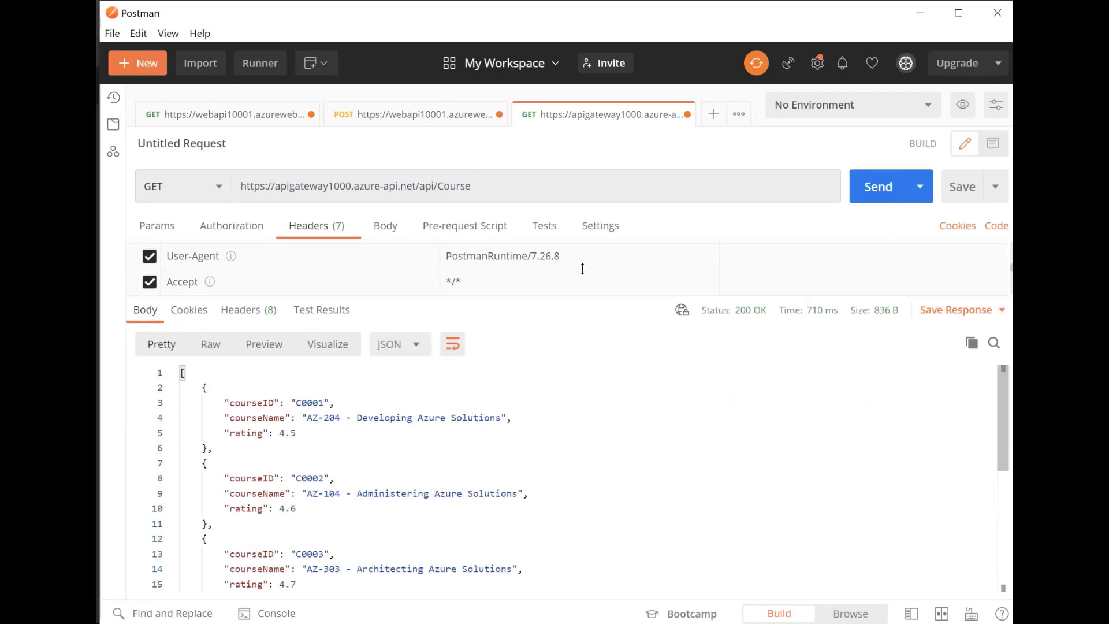
pyautogui.moveTo(181, 371); pyautogui.dragTo(300, 570)
pyautogui.scroll(-4, 300, 570)
pyautogui.scroll(4, 423, 491)
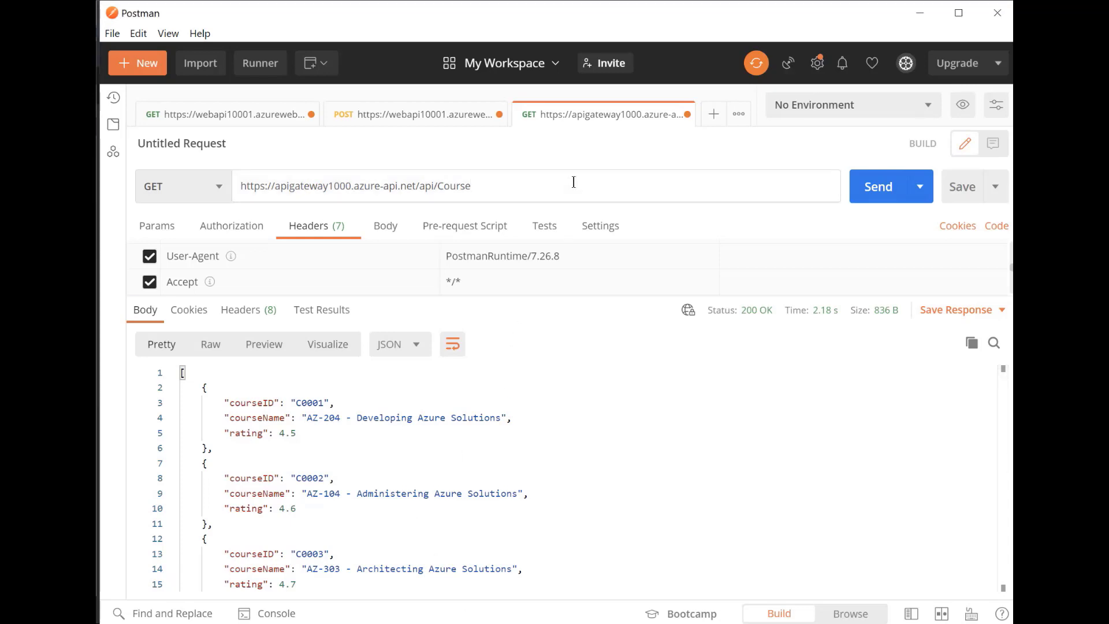
# Step: Request /api/Course/C0001 through the gateway, which returns 404 Resource not found
pyautogui.write('/C0001')
pyautogui.click(899, 184)
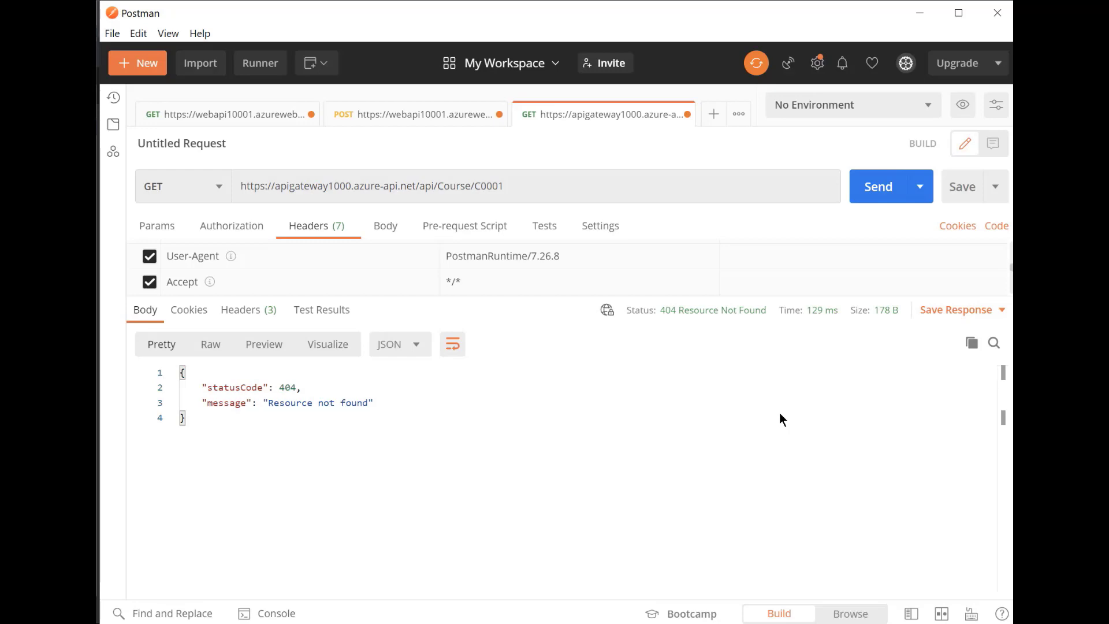
pyautogui.hotkey('alt', 'Tab')
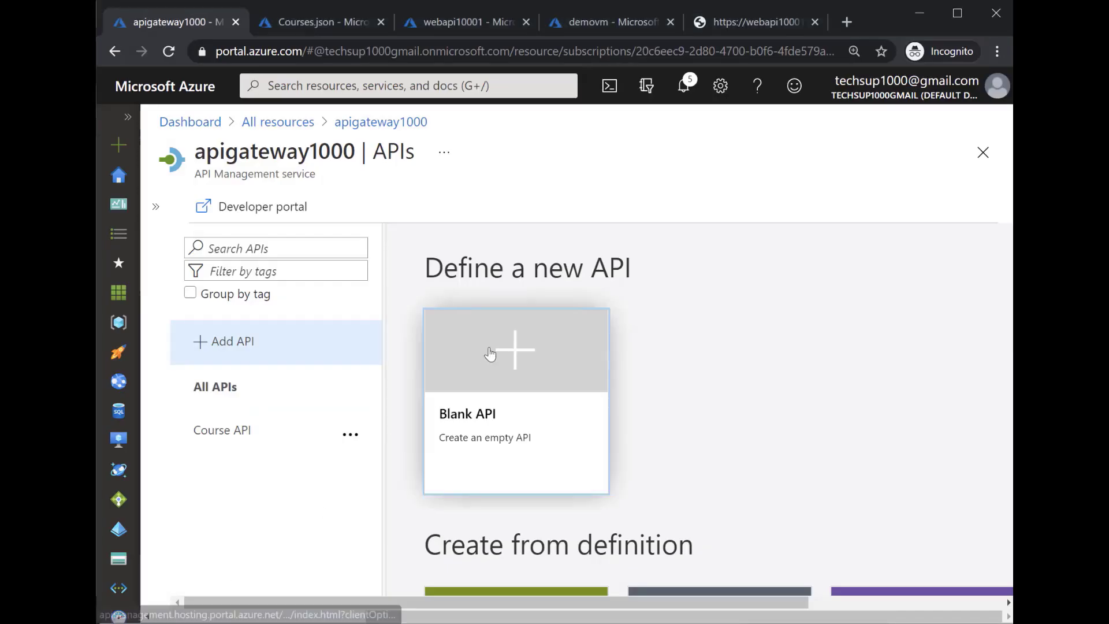
# Step: Start a new Course API operation with display name 'Get Course'
pyautogui.click(231, 440)
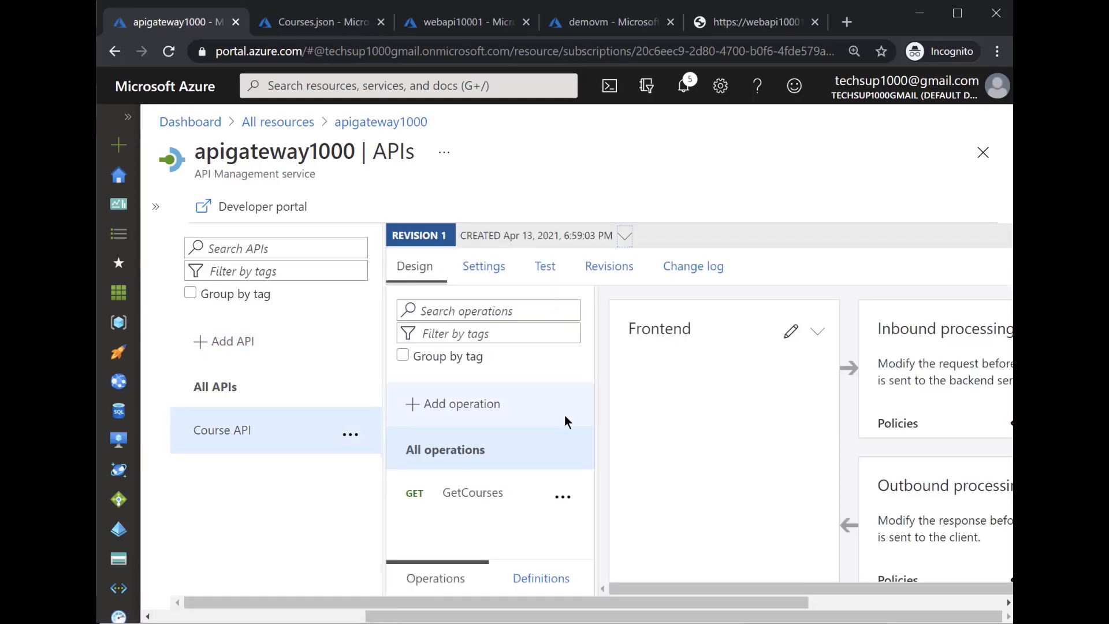
pyautogui.click(462, 410)
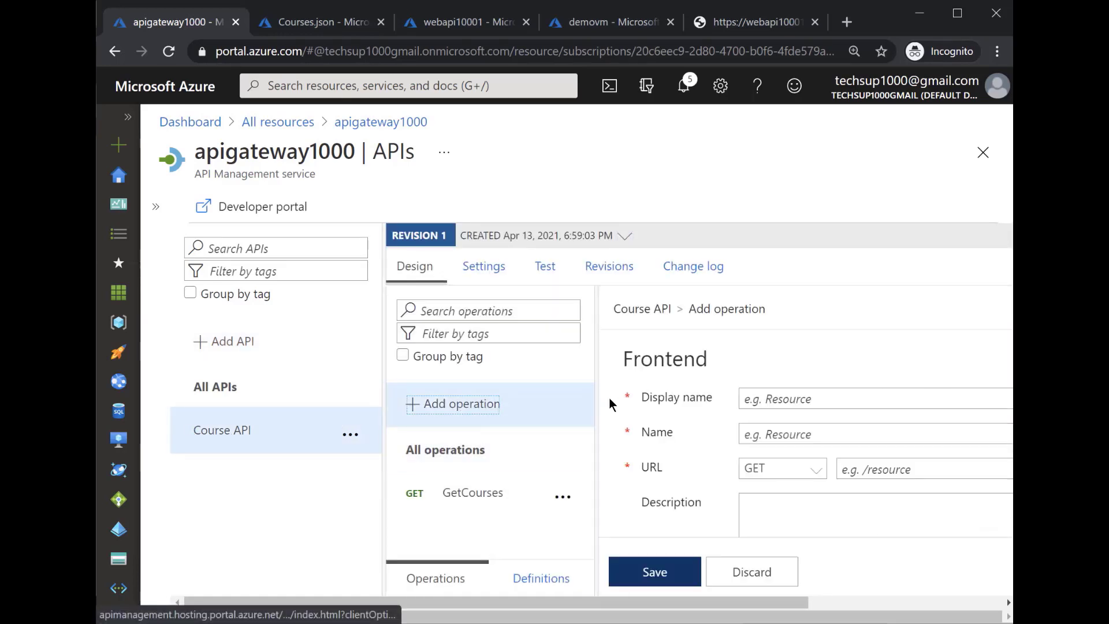
pyautogui.click(585, 397)
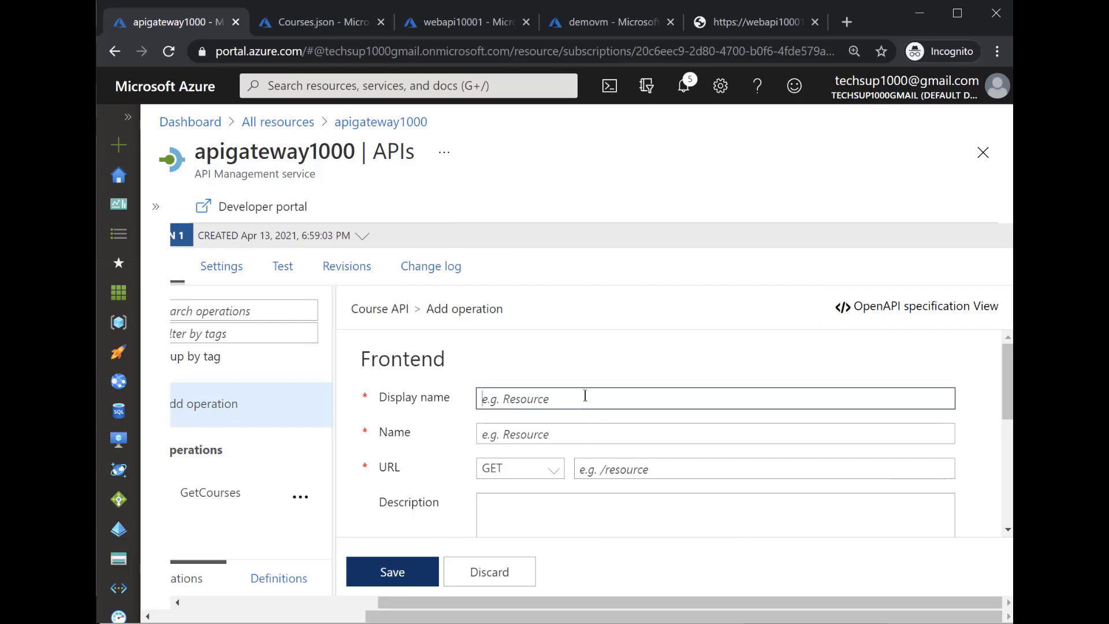
pyautogui.write('Get Co')
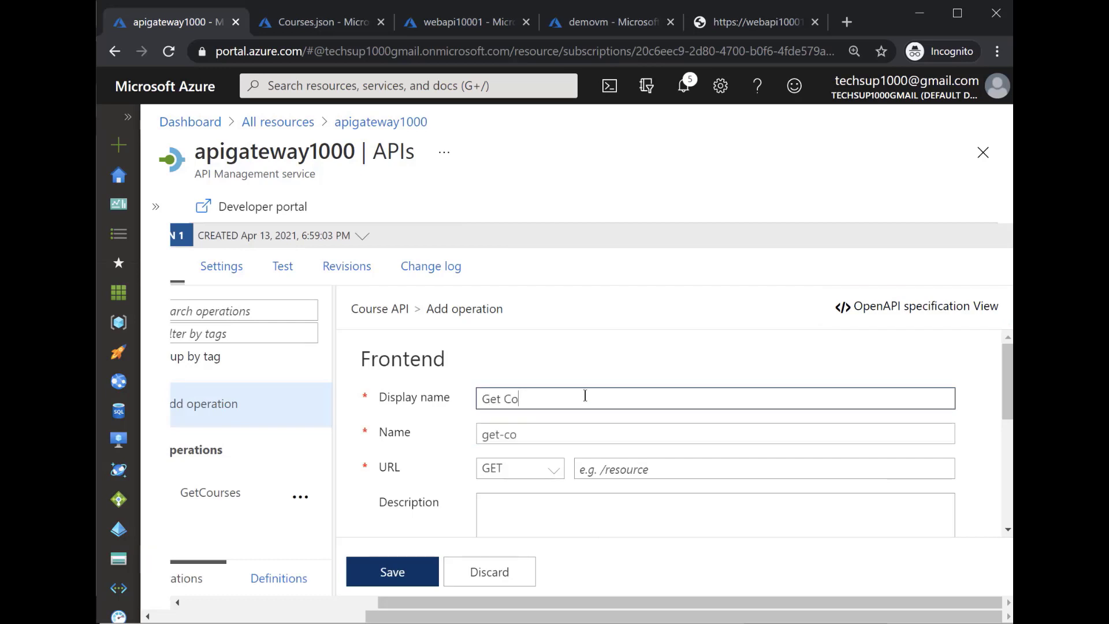
pyautogui.write('urse')
pyautogui.scroll(-1, 586, 395)
# Step: Set the operation URL to GET /api/Course/{id} and save it
pyautogui.click(589, 383)
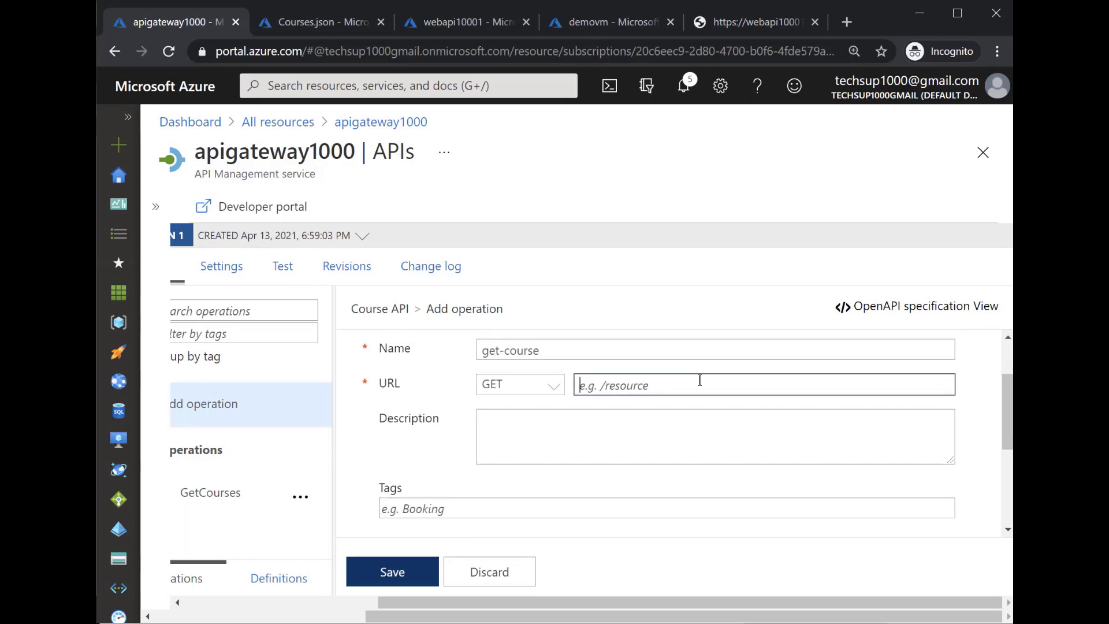
pyautogui.write('/api/')
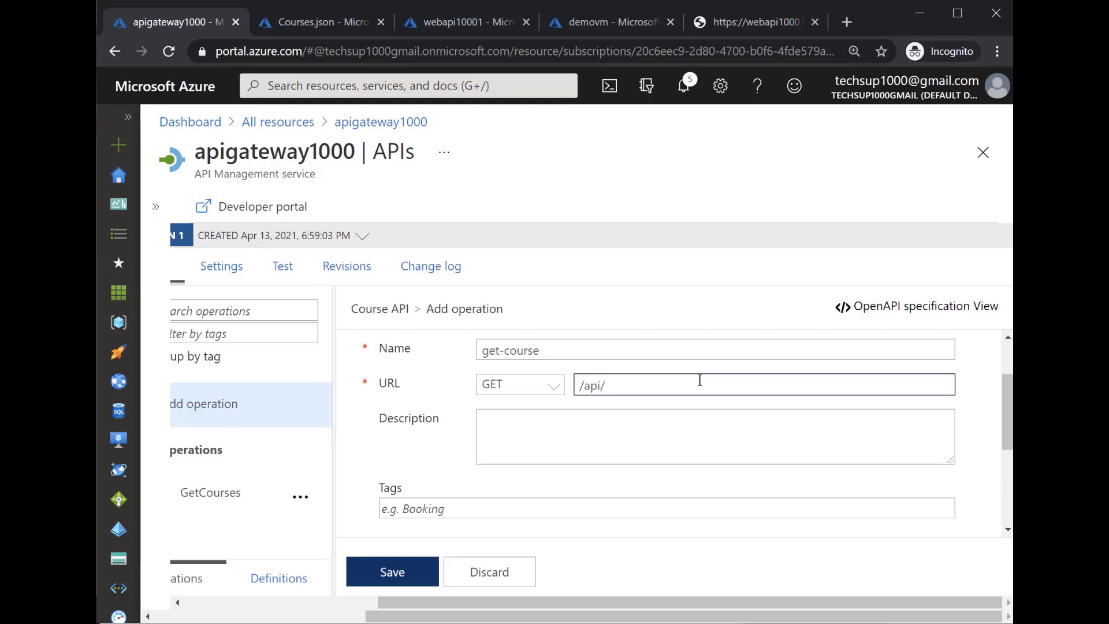
pyautogui.write('Course/{id}')
pyautogui.scroll(-5, 700, 381)
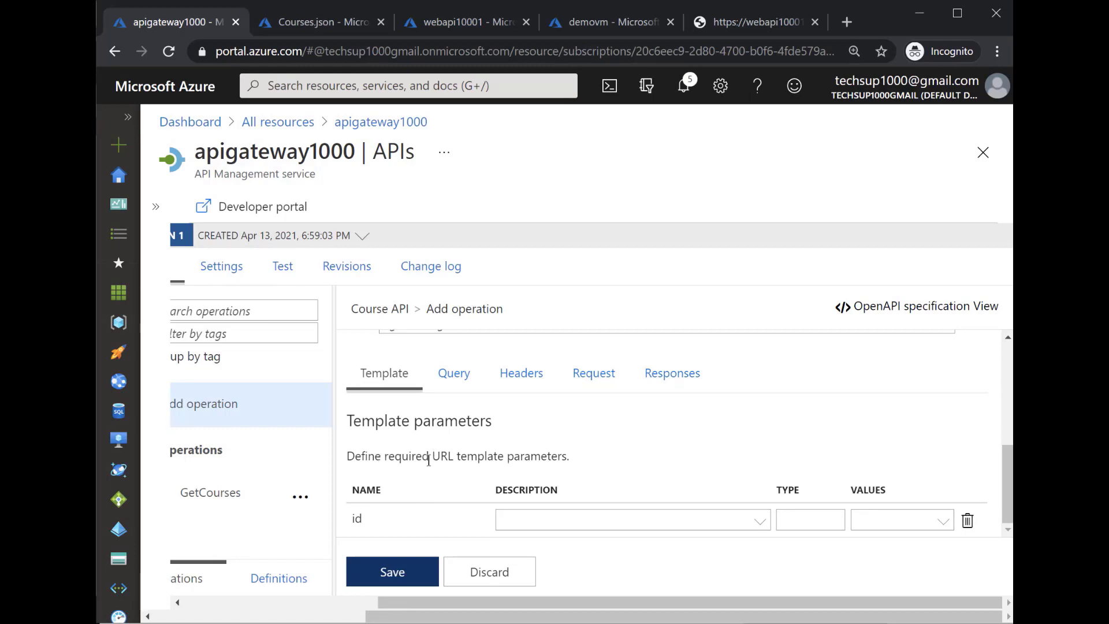
pyautogui.scroll(5, 465, 435)
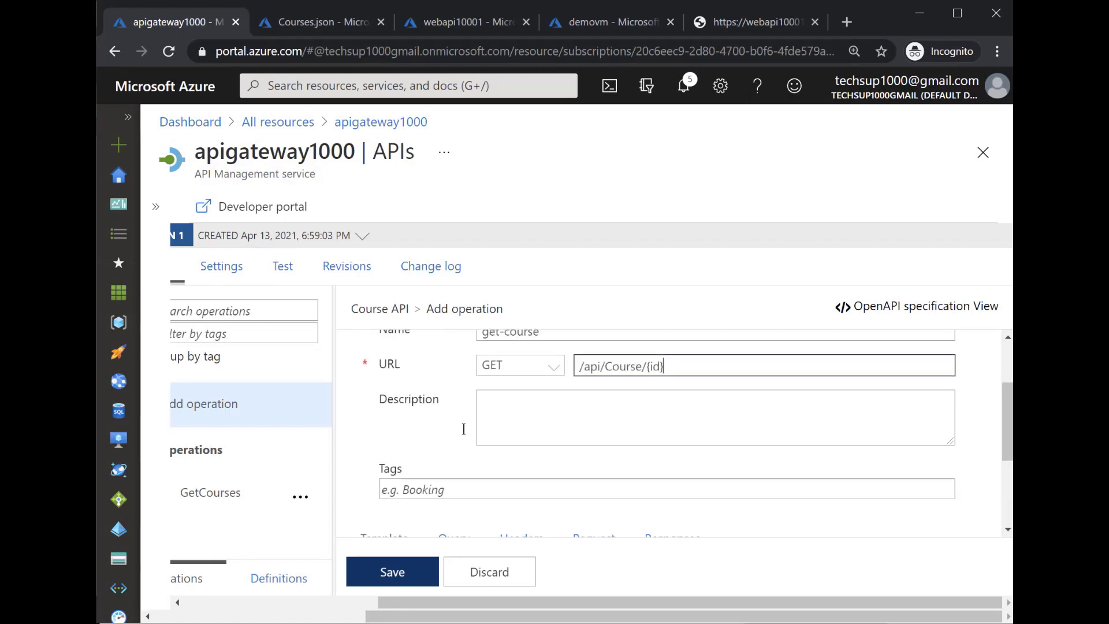
pyautogui.click(421, 574)
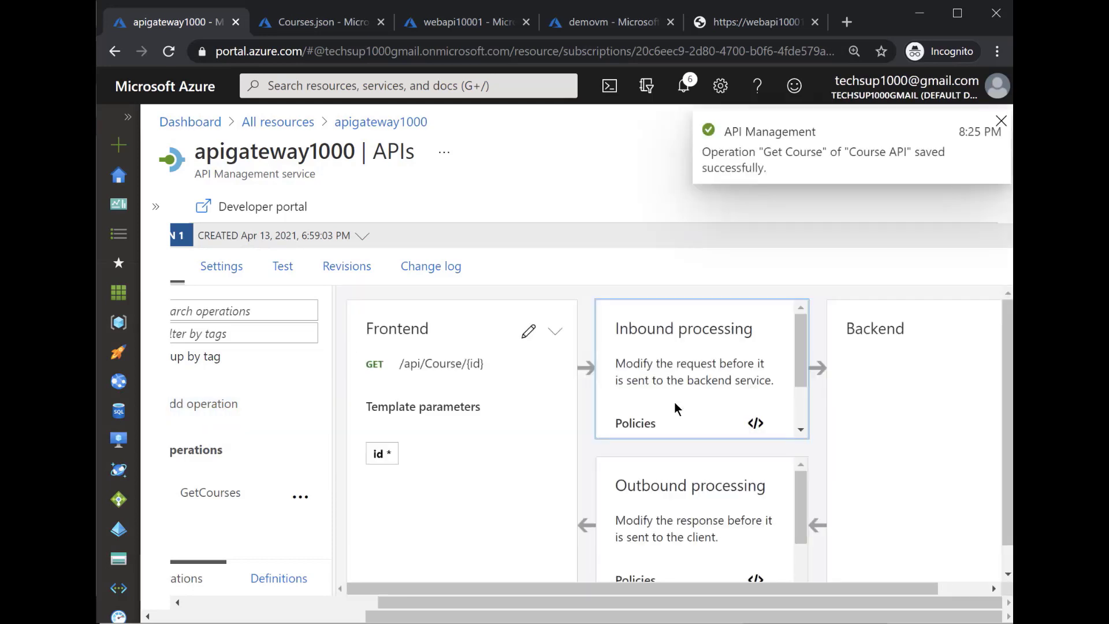
pyautogui.click(316, 491)
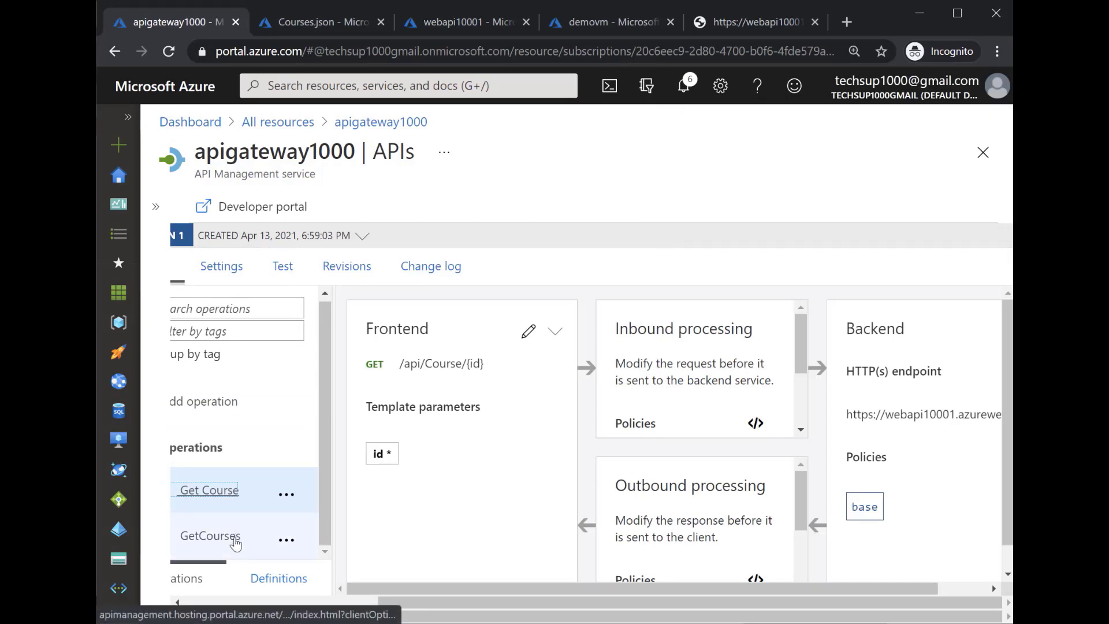
pyautogui.click(382, 623)
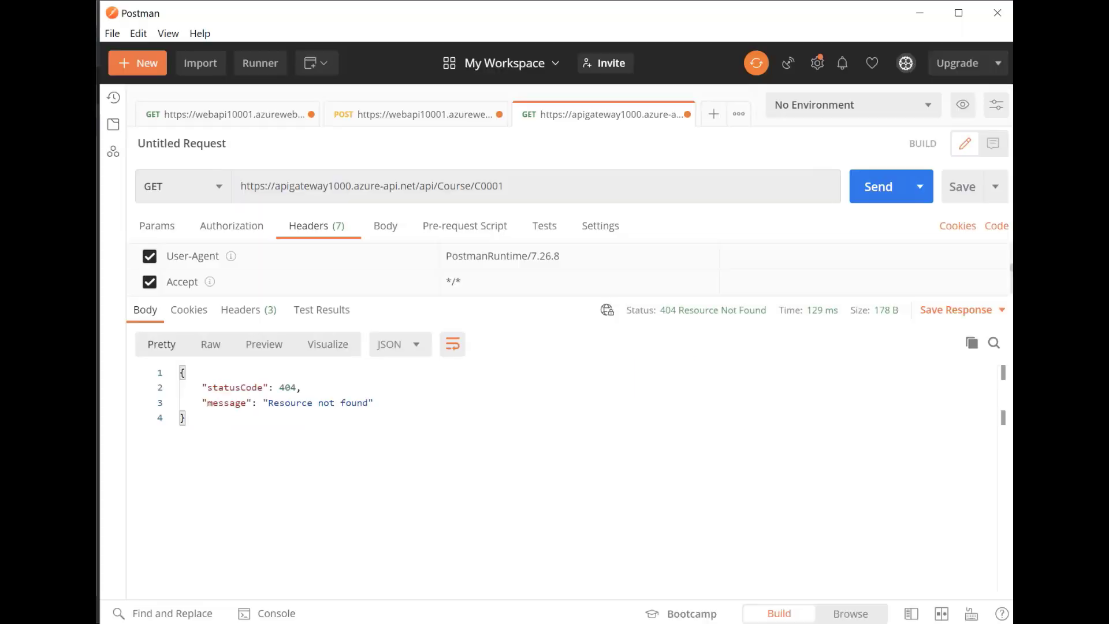
# Step: Resend GET /api/Course/C0001, now returning AZ-204 - Developing Azure Solutions with rating 4.5
pyautogui.click(567, 190)
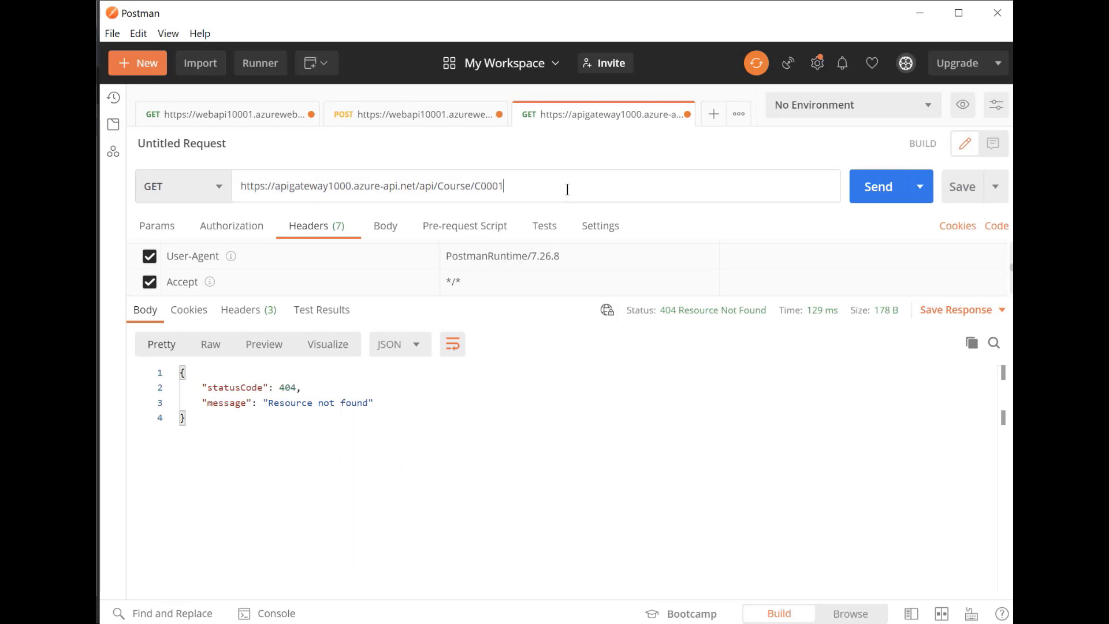
pyautogui.click(885, 190)
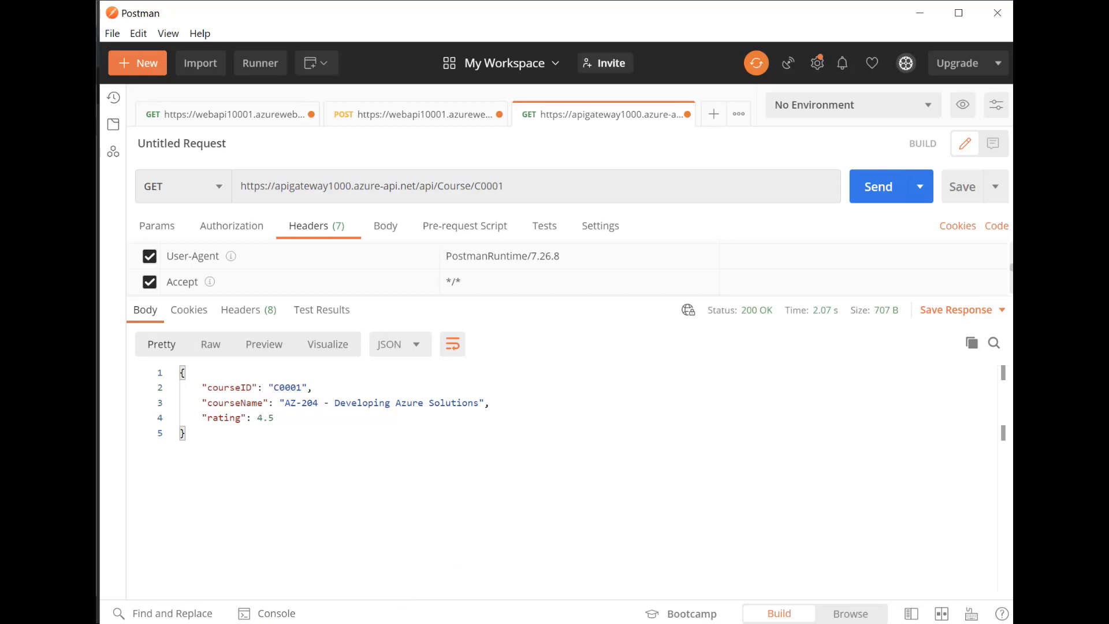
pyautogui.hotkey('alt', 'Tab')
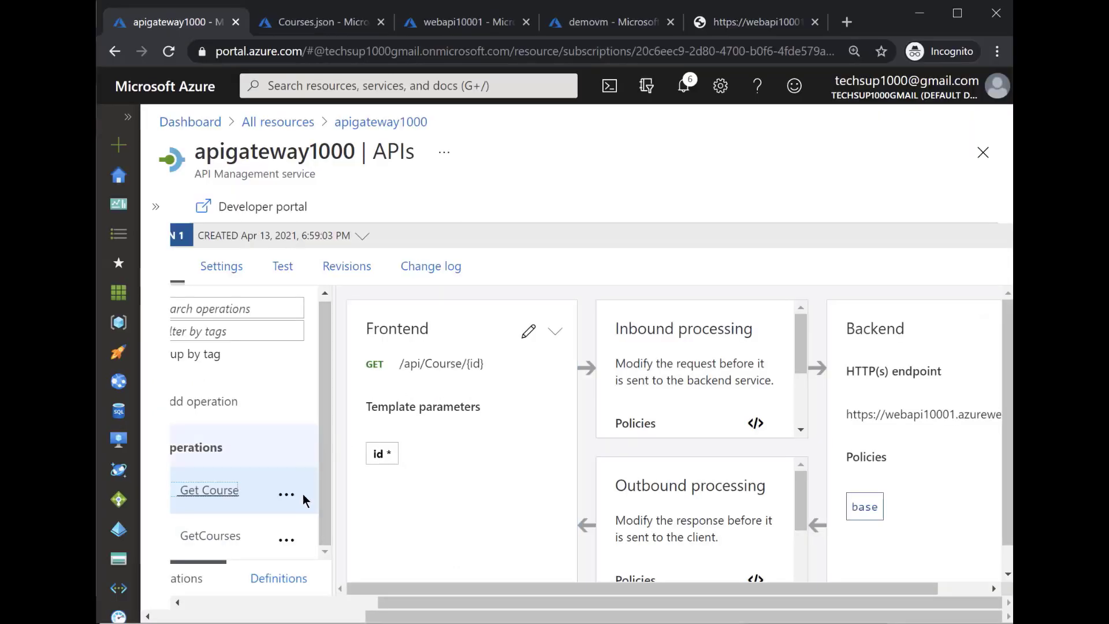
# Step: Create the AddCourse operation with method POST and URL /api/Course, and save it
pyautogui.moveTo(398, 603); pyautogui.dragTo(315, 602)
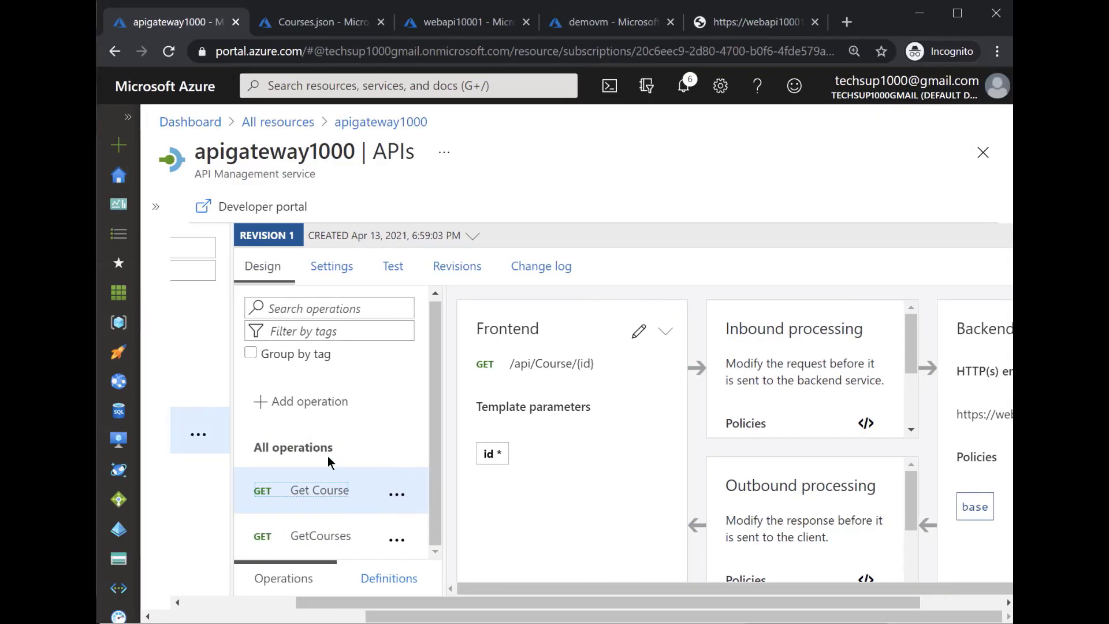
pyautogui.click(310, 401)
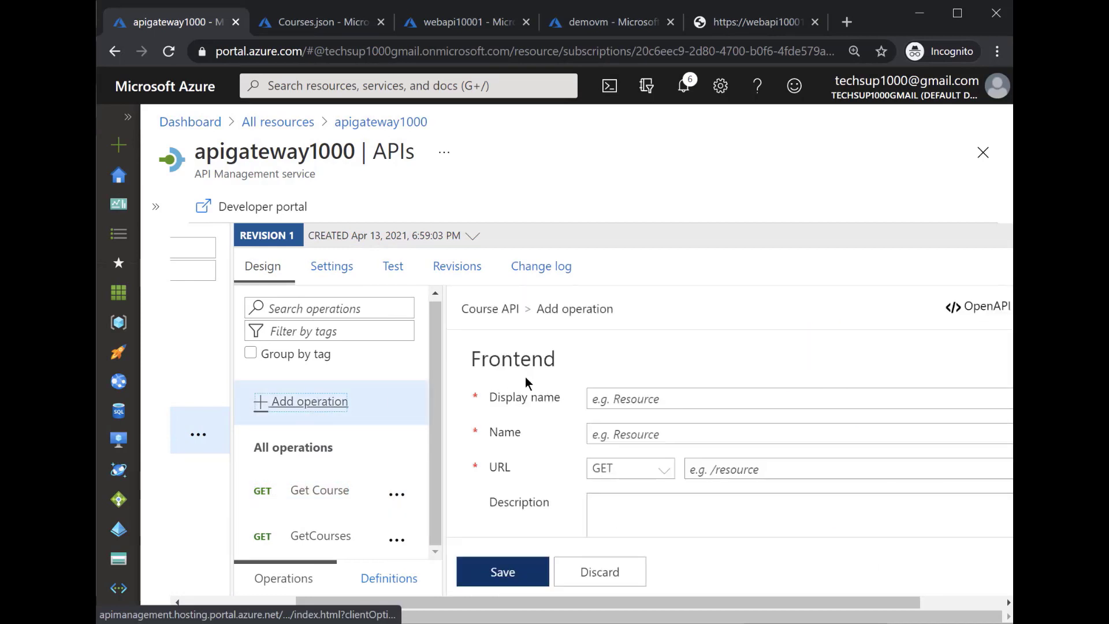
pyautogui.moveTo(614, 602); pyautogui.dragTo(696, 603)
pyautogui.click(617, 396)
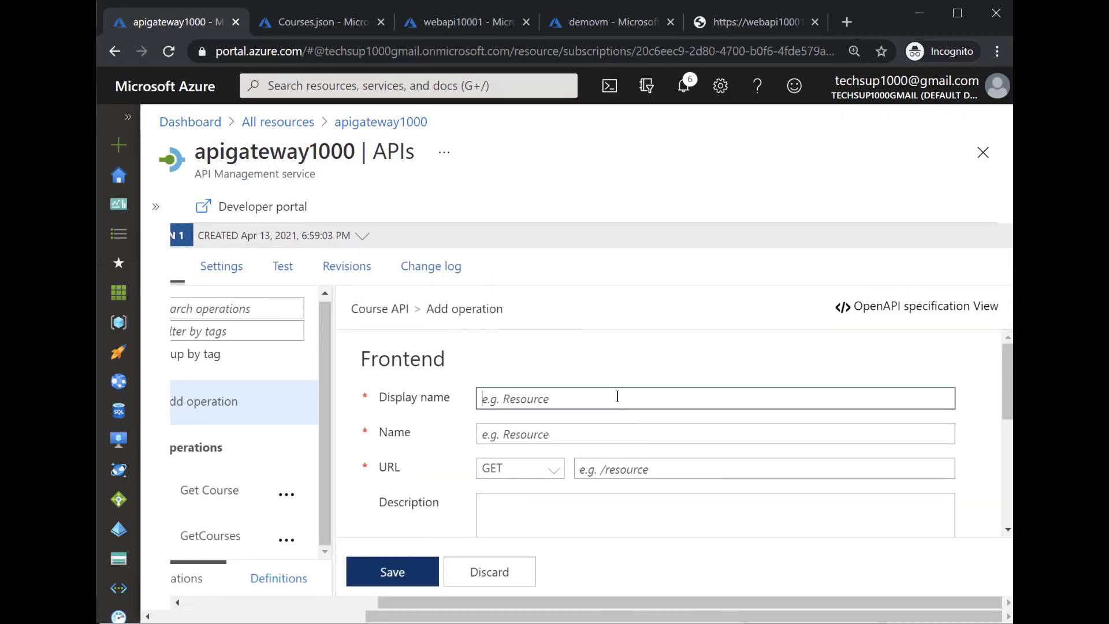
pyautogui.write('Add')
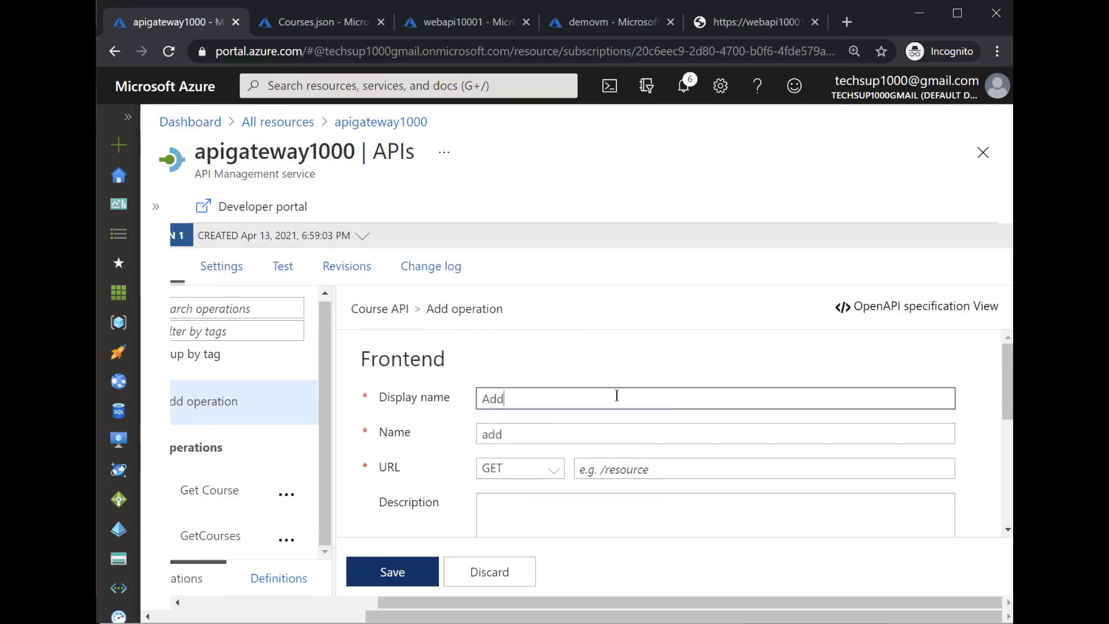
pyautogui.write('Course')
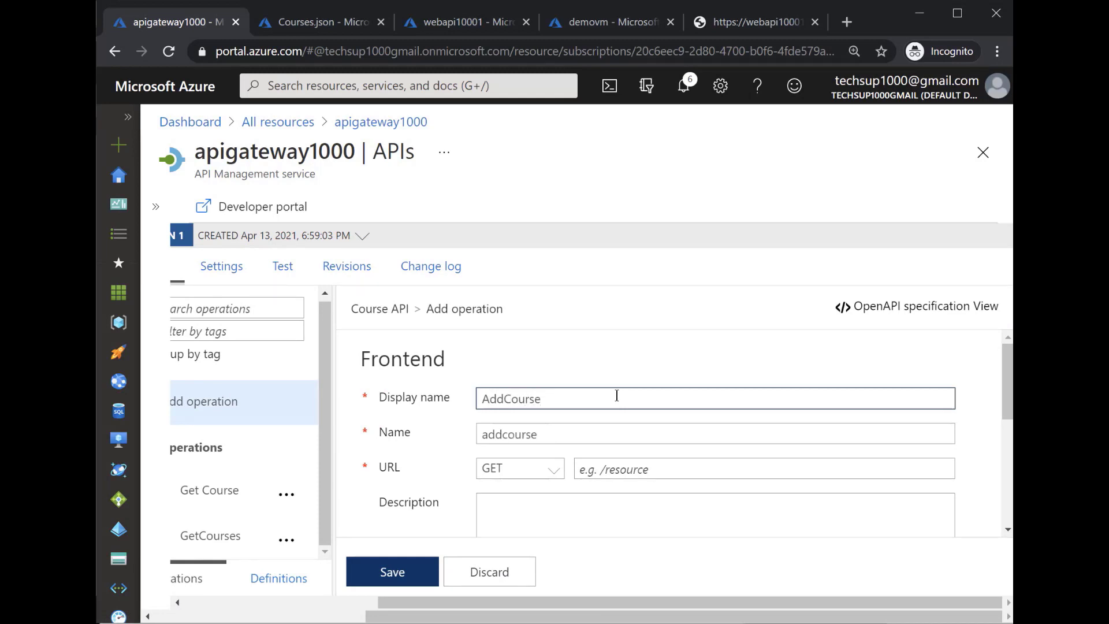
pyautogui.scroll(-2, 617, 396)
pyautogui.click(519, 384)
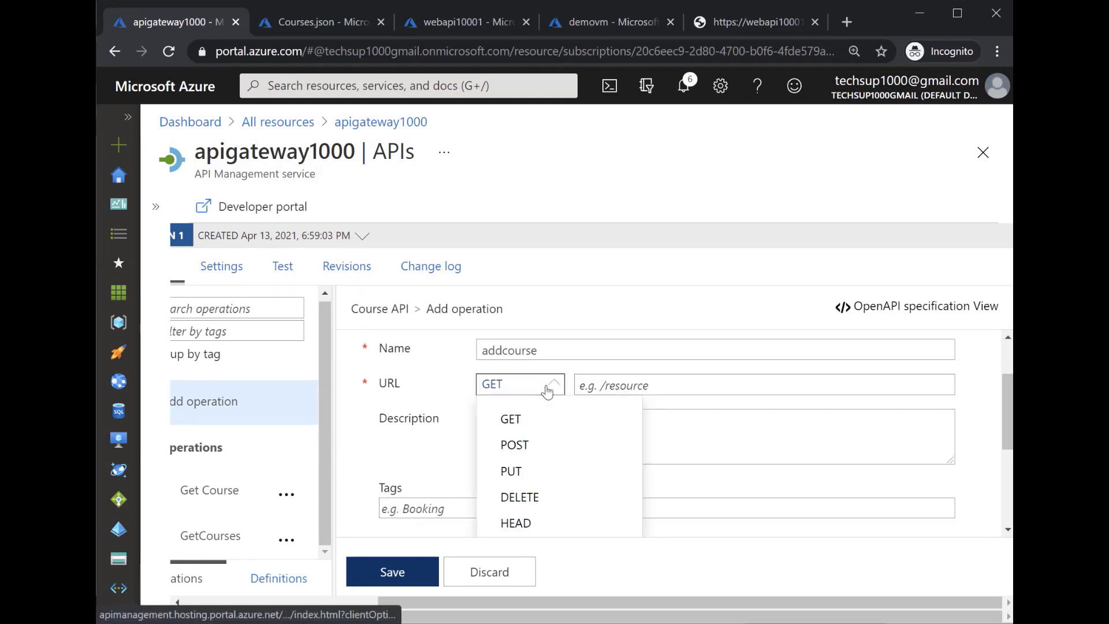
pyautogui.click(539, 445)
pyautogui.click(639, 384)
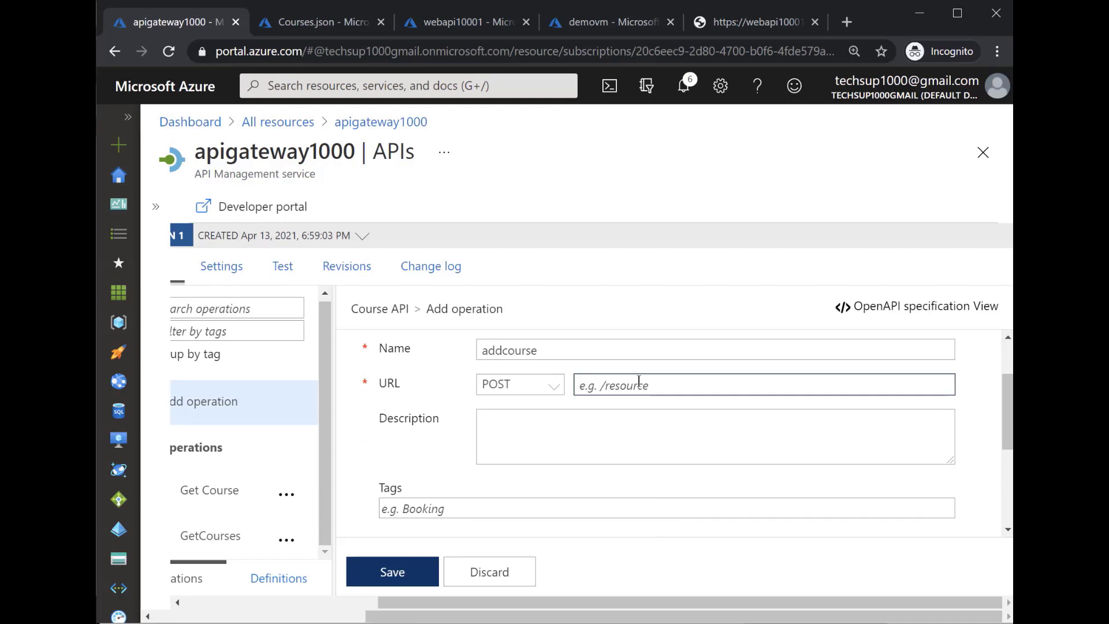
pyautogui.write('/api/Course')
pyautogui.scroll(-2, 639, 384)
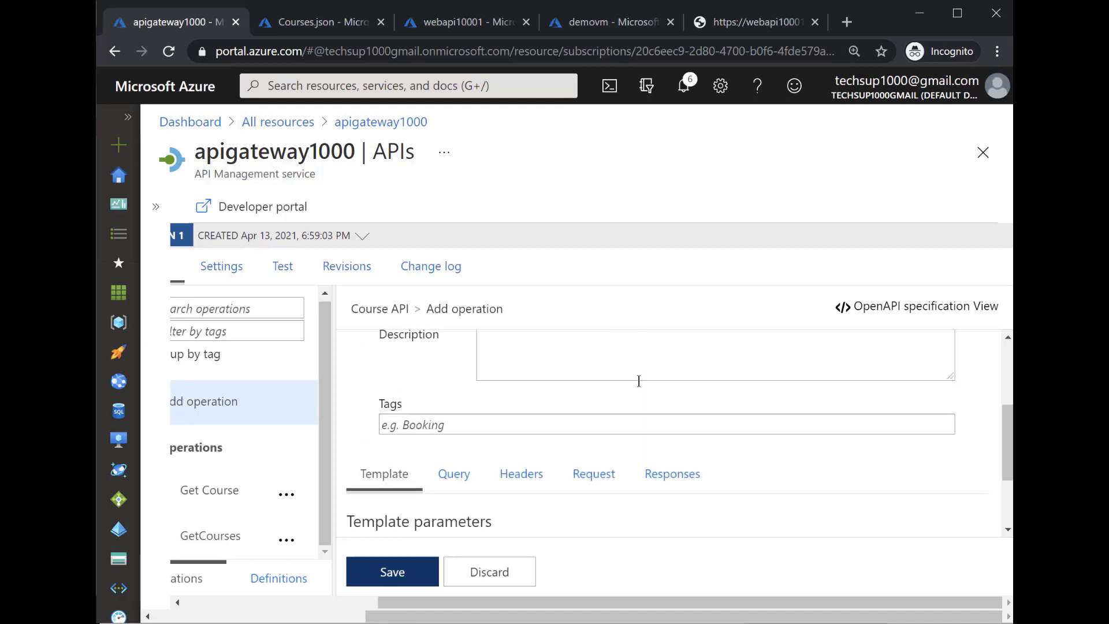
pyautogui.click(393, 573)
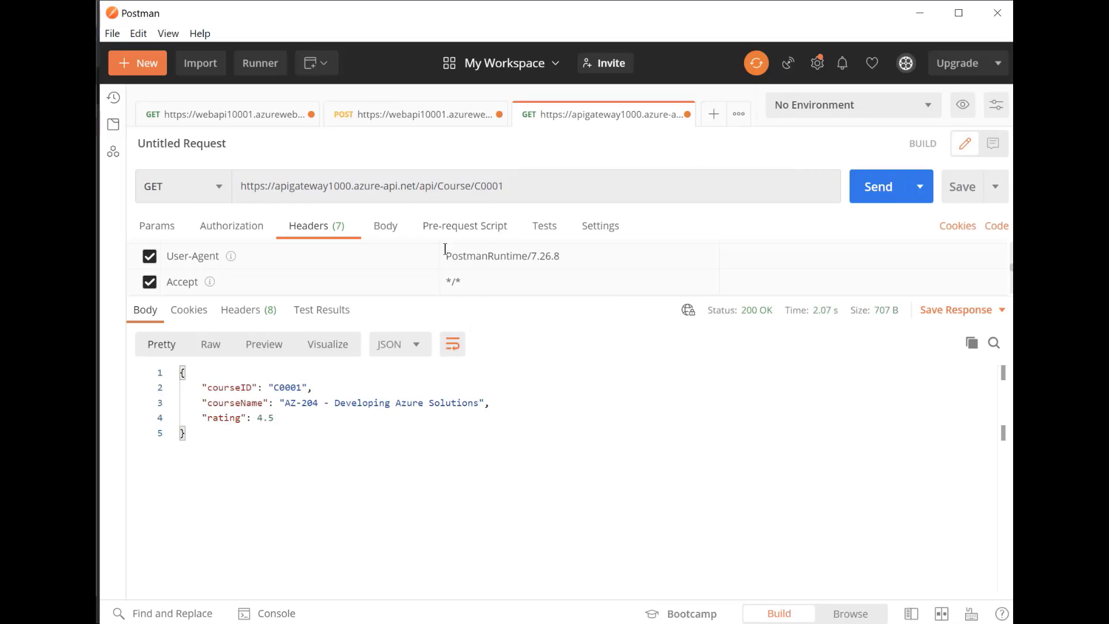
# Step: Switch the gateway request to POST with a raw JSON body
pyautogui.click(219, 191)
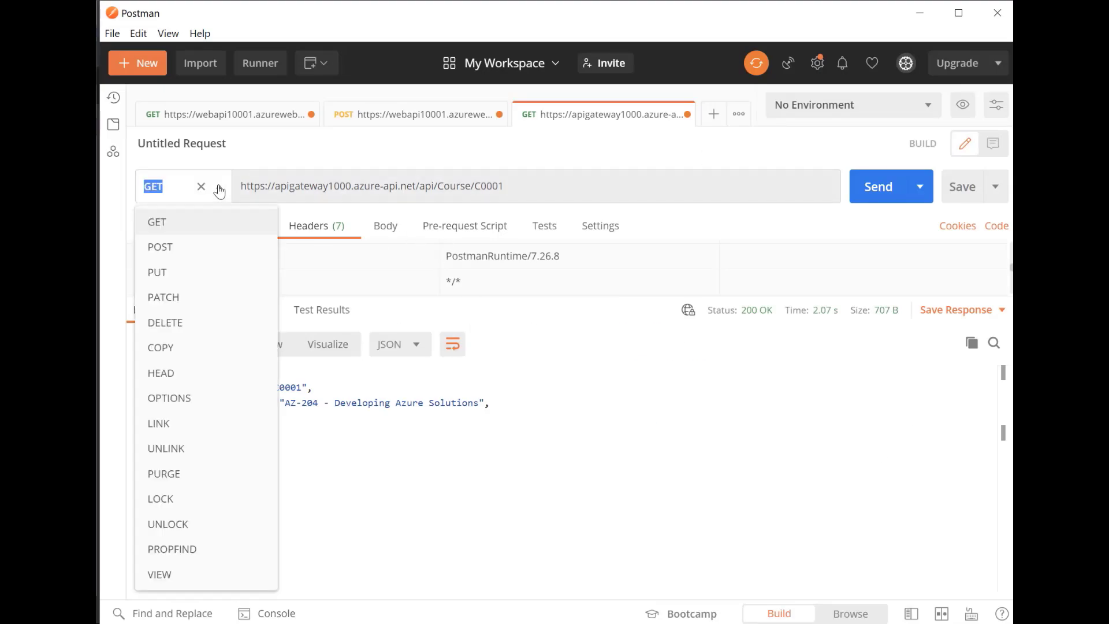
pyautogui.click(243, 246)
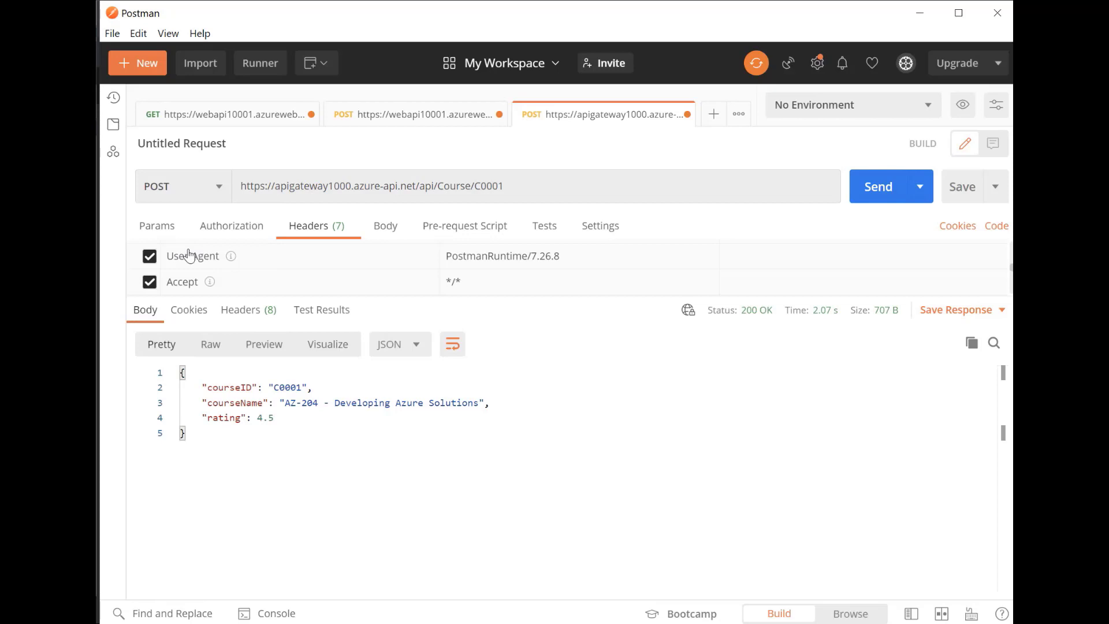
pyautogui.scroll(-2, 189, 256)
pyautogui.click(397, 233)
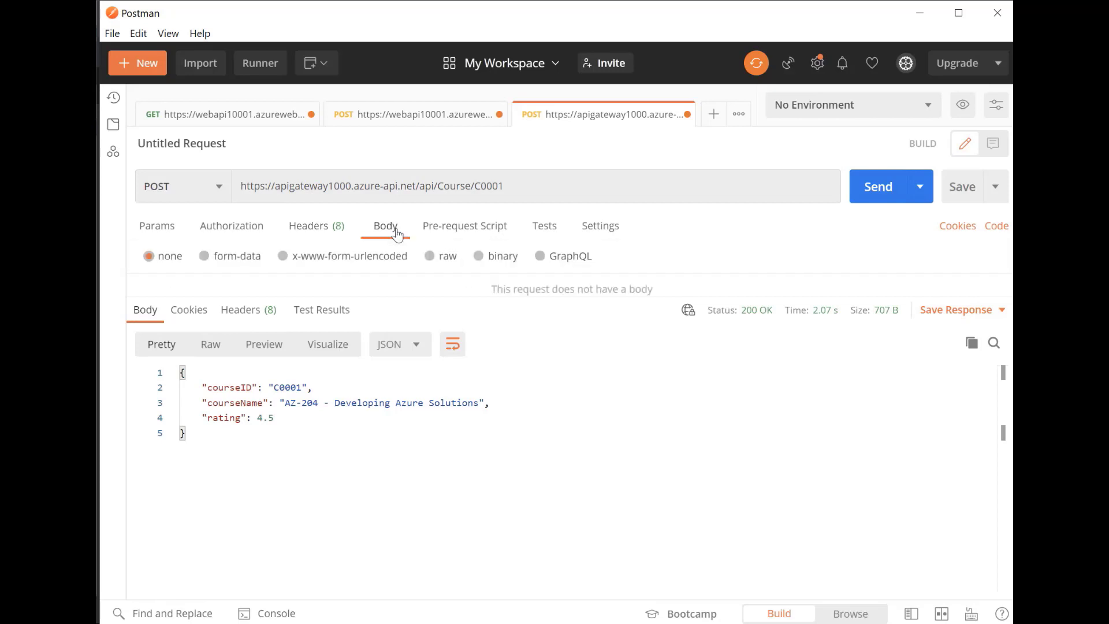
pyautogui.click(434, 256)
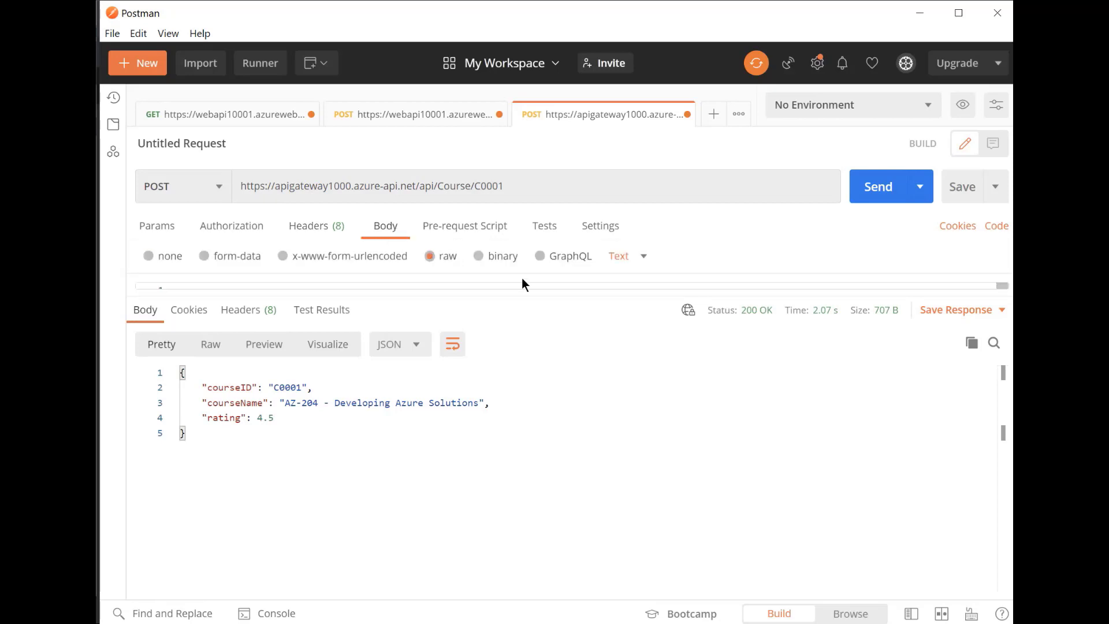
pyautogui.click(635, 268)
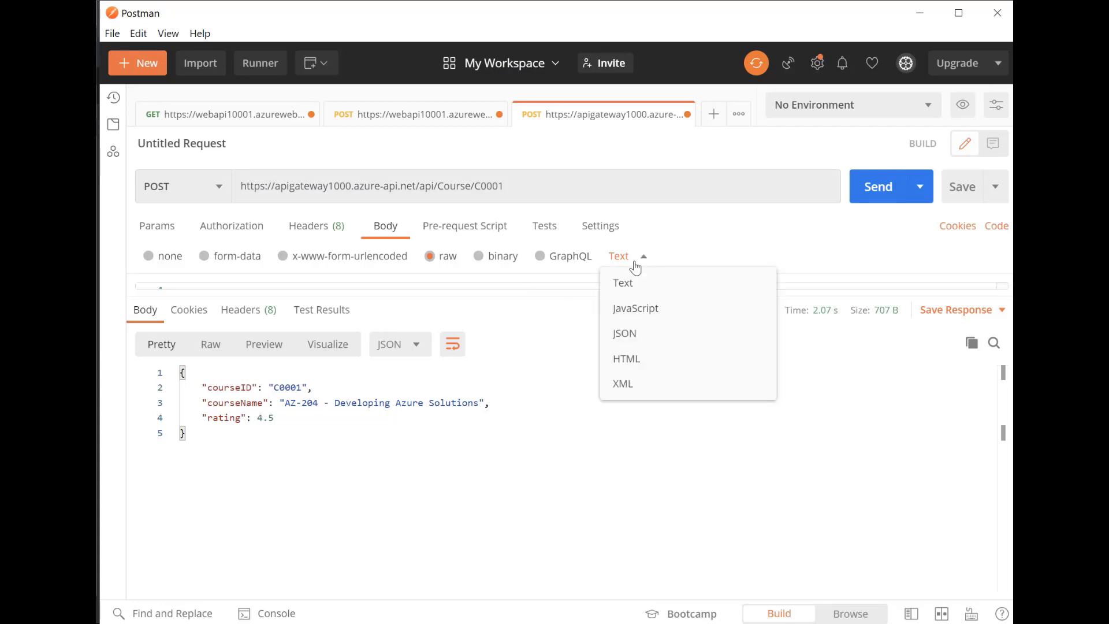
pyautogui.click(645, 331)
pyautogui.moveTo(459, 299); pyautogui.dragTo(459, 403)
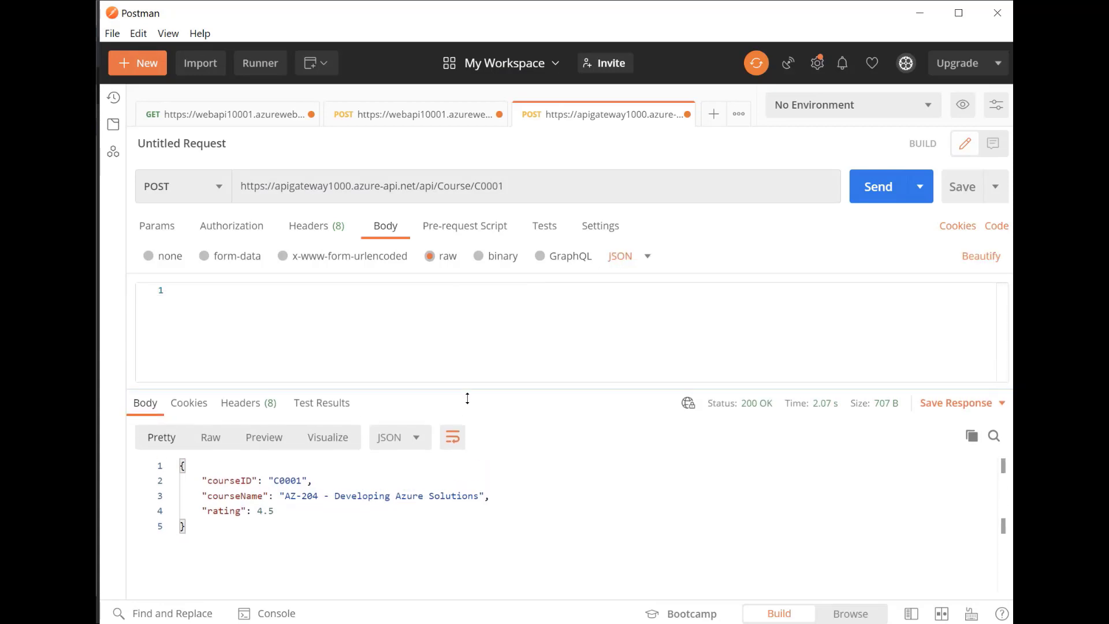
pyautogui.click(356, 290)
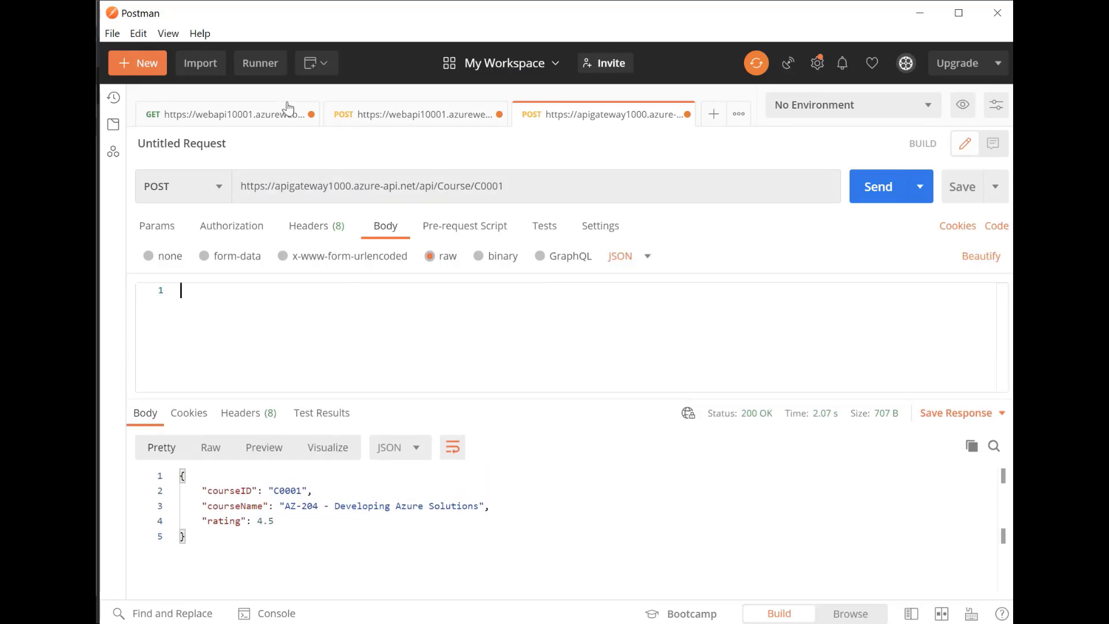
# Step: Copy the course JSON from the direct web API POST request into the gateway body
pyautogui.click(416, 119)
pyautogui.click(248, 307)
pyautogui.click(205, 347)
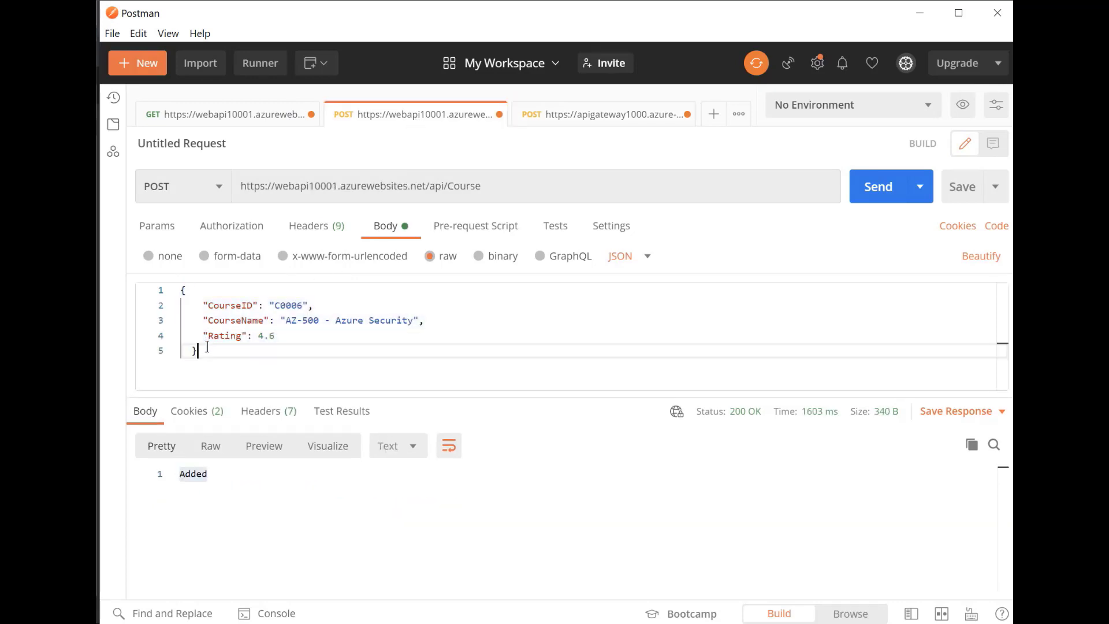
pyautogui.moveTo(184, 289); pyautogui.dragTo(199, 353)
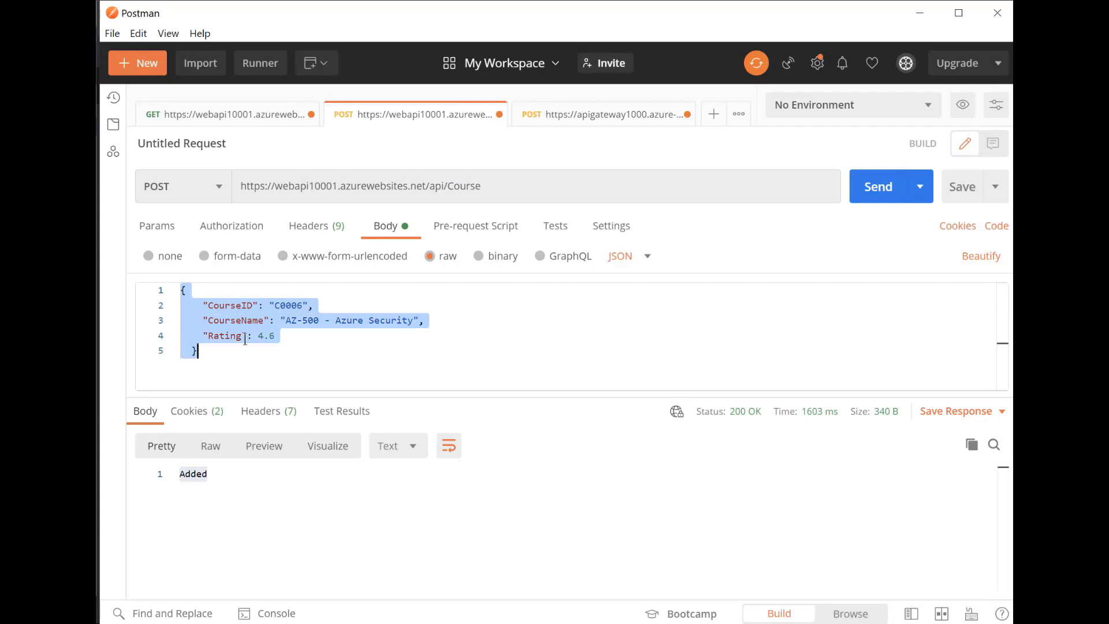
pyautogui.hotkey('ctrl', 'c')
pyautogui.click(601, 113)
pyautogui.click(280, 290)
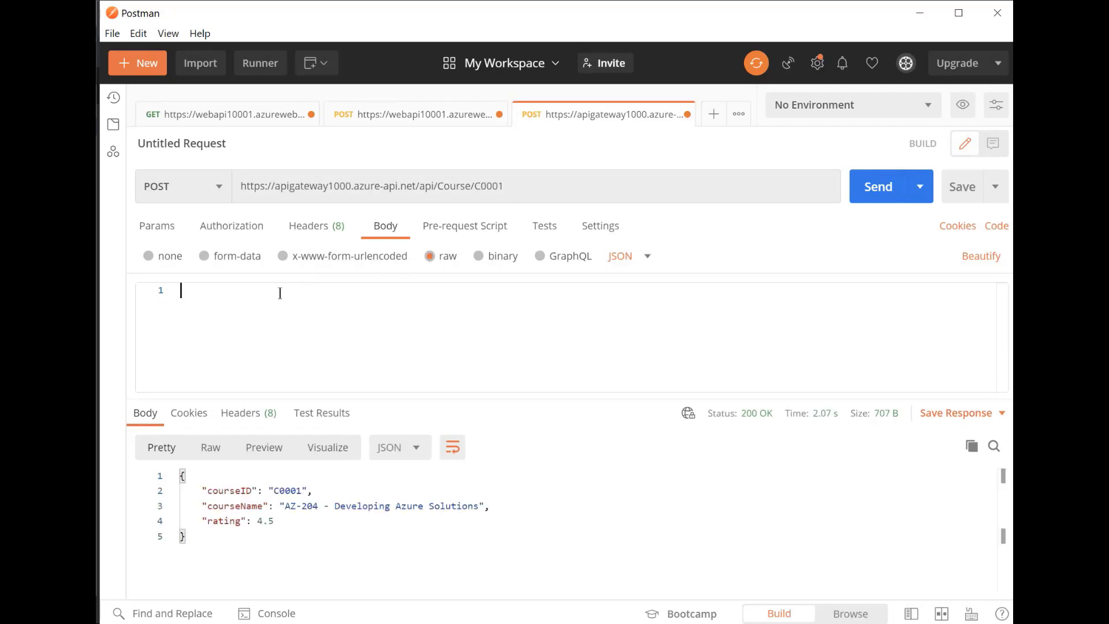
pyautogui.hotkey('ctrl', 'v')
# Step: Edit the JSON to course C0007, SC-900 - Azure Security Fundamentals
pyautogui.click(305, 305)
pyautogui.press('BackSpace')
pyautogui.write('7')
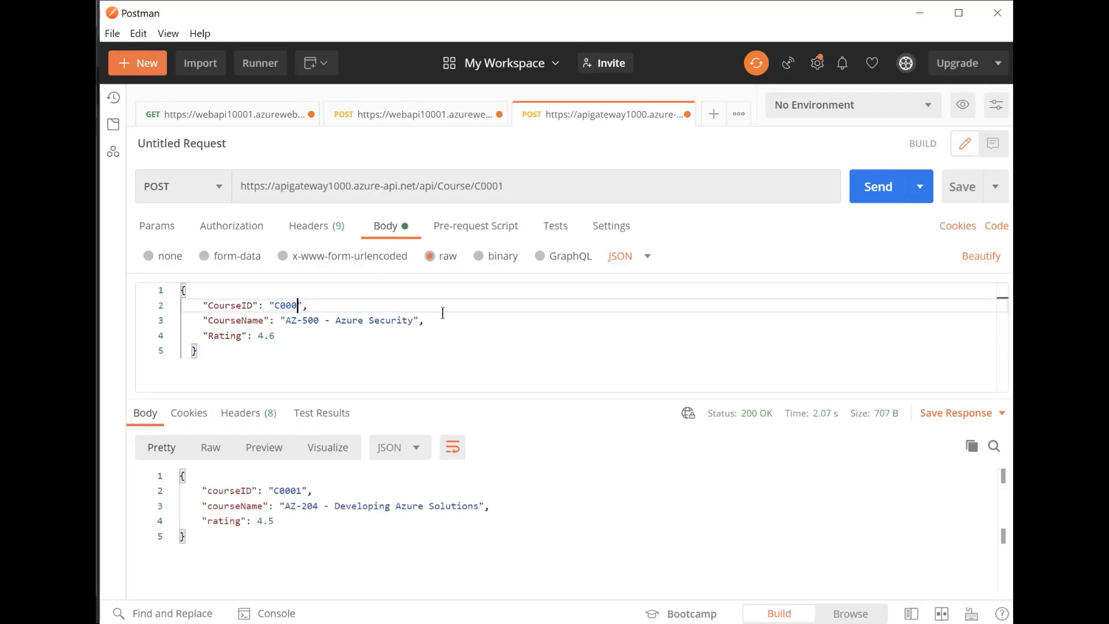
pyautogui.press('Down')
pyautogui.press('Delete')
pyautogui.press('Delete')
pyautogui.press('Delete')
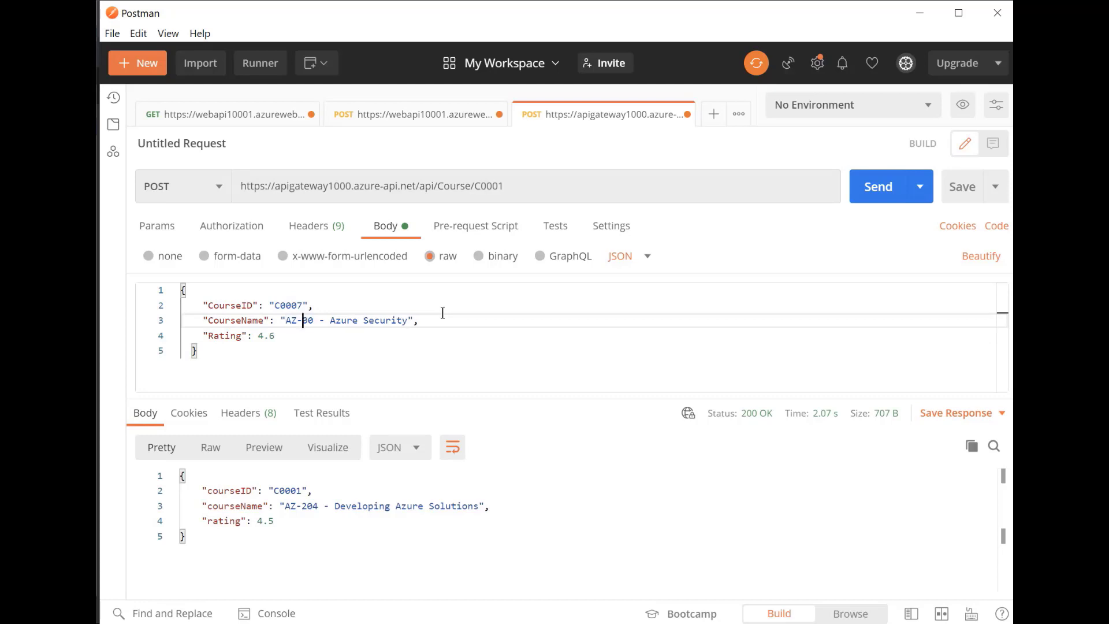
pyautogui.press('BackSpace')
pyautogui.press('BackSpace')
pyautogui.press('BackSpace')
pyautogui.write('SC-90')
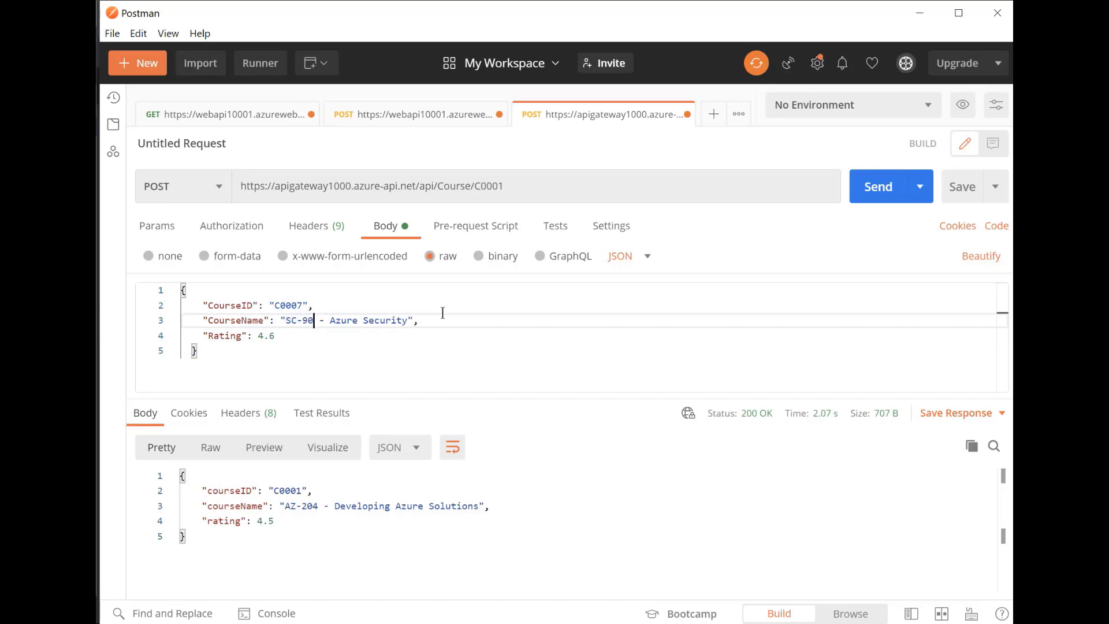
pyautogui.write('0')
pyautogui.press('Right')
pyautogui.press('Right')
pyautogui.press('Right')
pyautogui.press('Right')
pyautogui.press('Right')
pyautogui.press('Right')
pyautogui.press('Right')
pyautogui.press('Right')
pyautogui.press('Right')
pyautogui.press('Right')
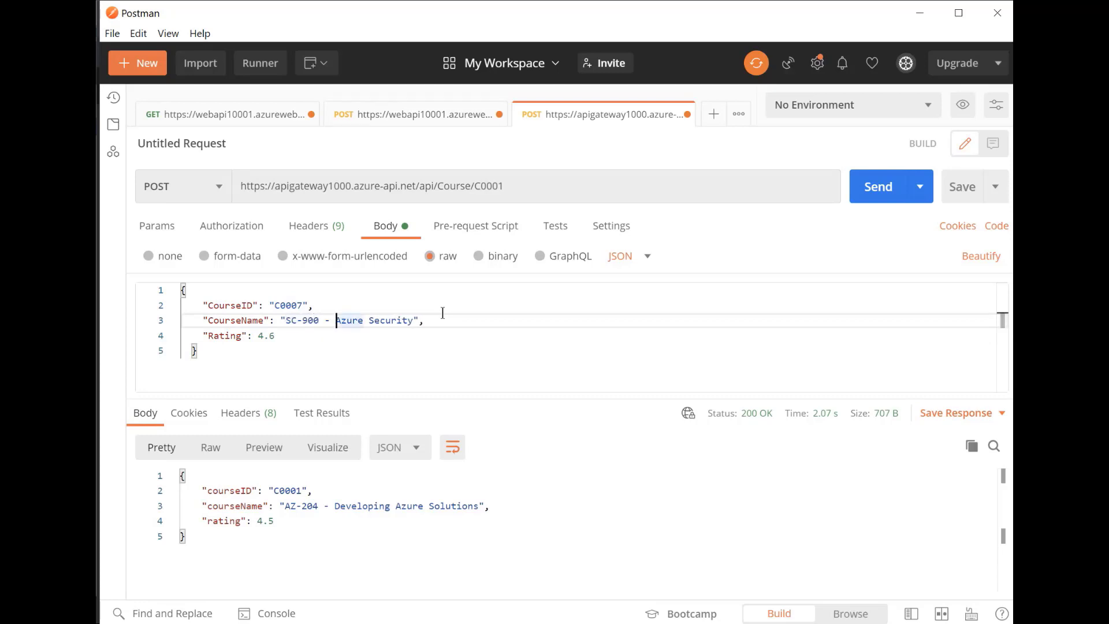
pyautogui.press('Right')
pyautogui.write('Funa')
pyautogui.write('amental')
pyautogui.write('s')
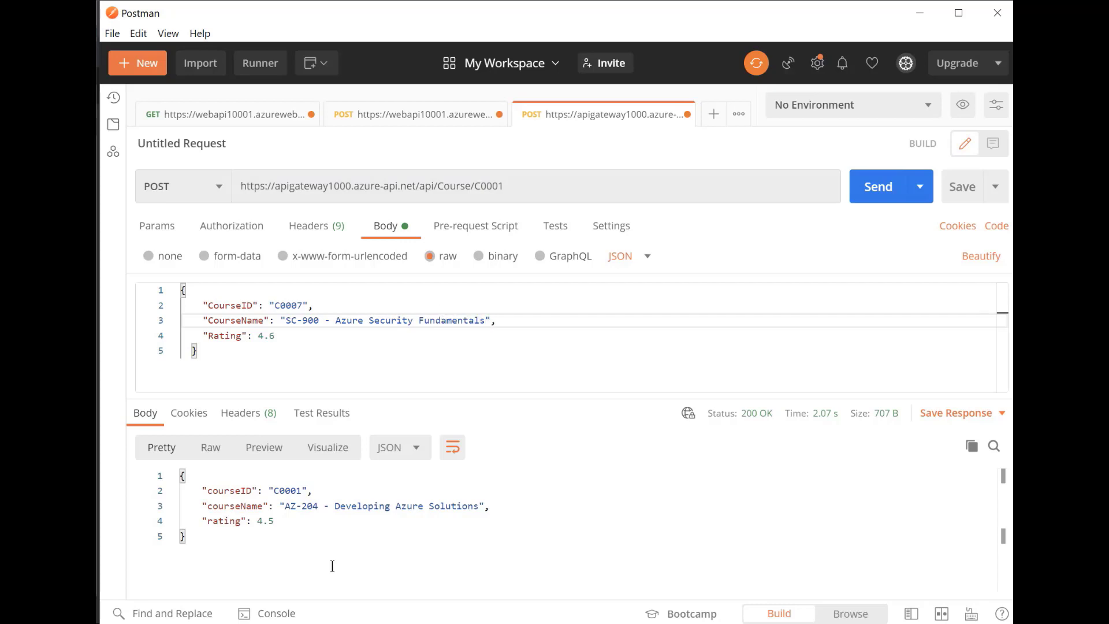
pyautogui.hotkey('alt', 'Tab')
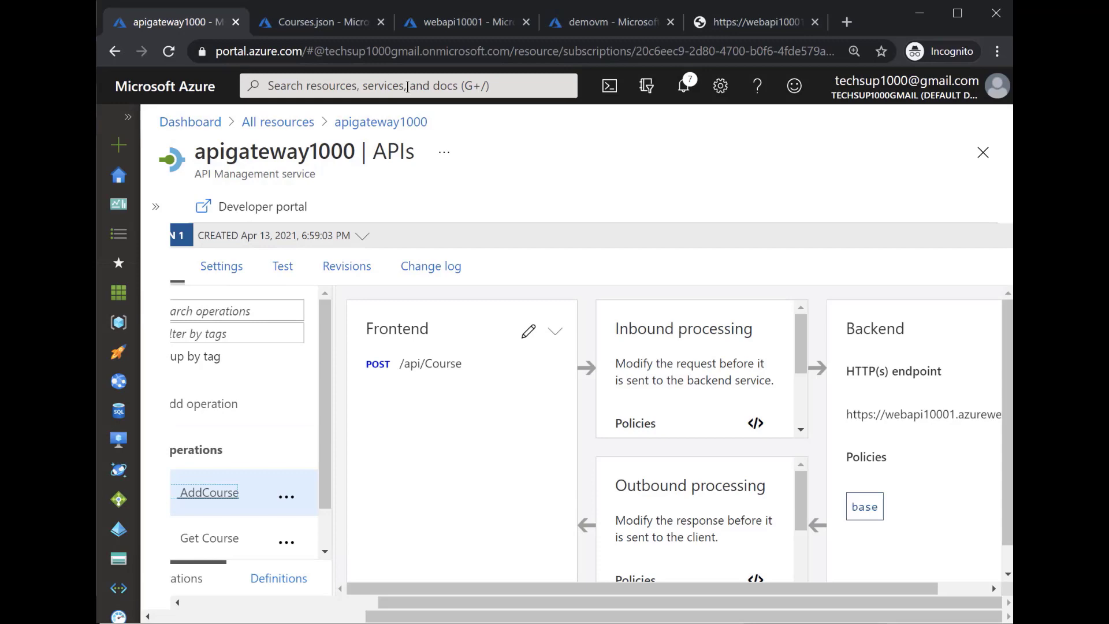
# Step: Confirm Courses.json still ends at C0006, then send the gateway POST, which returns 404
pyautogui.click(338, 32)
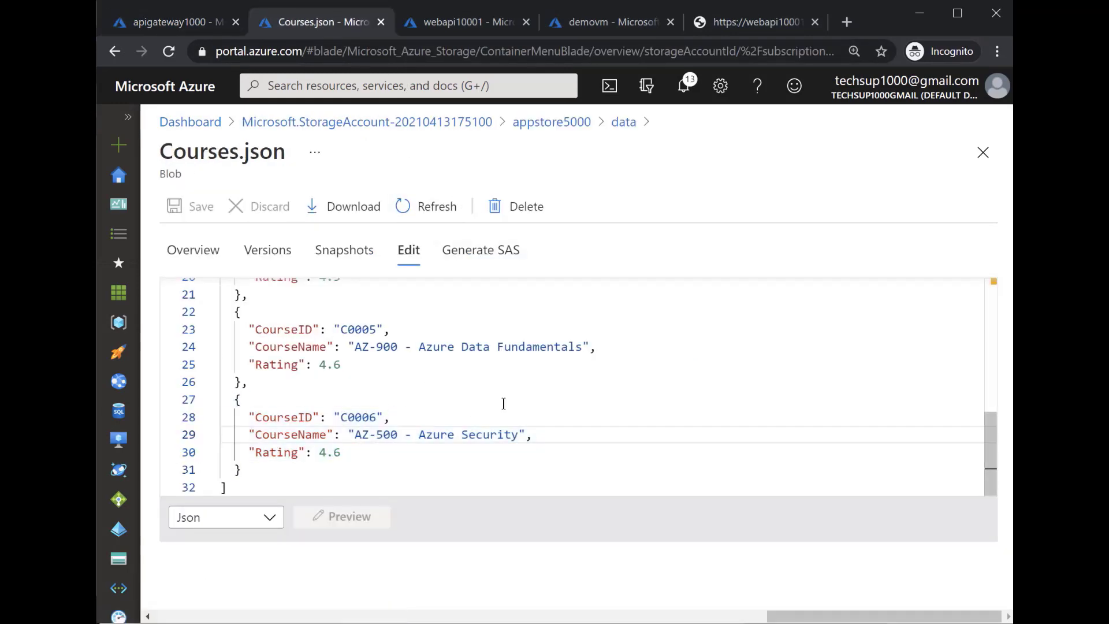
pyautogui.hotkey('alt', 'Tab')
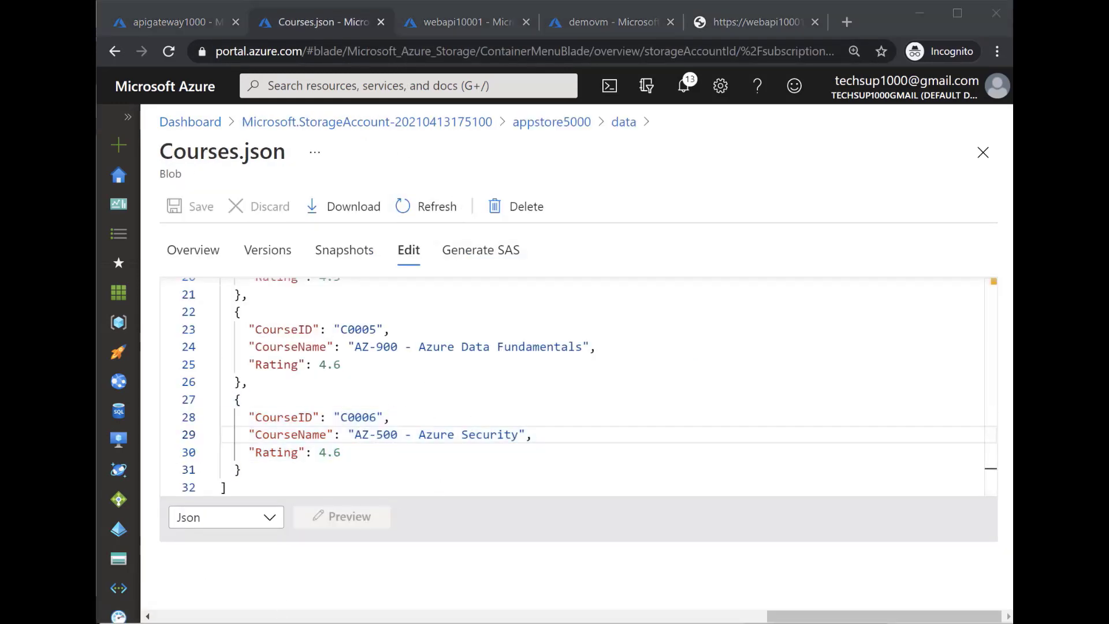
pyautogui.hotkey('ctrl', 'Return')
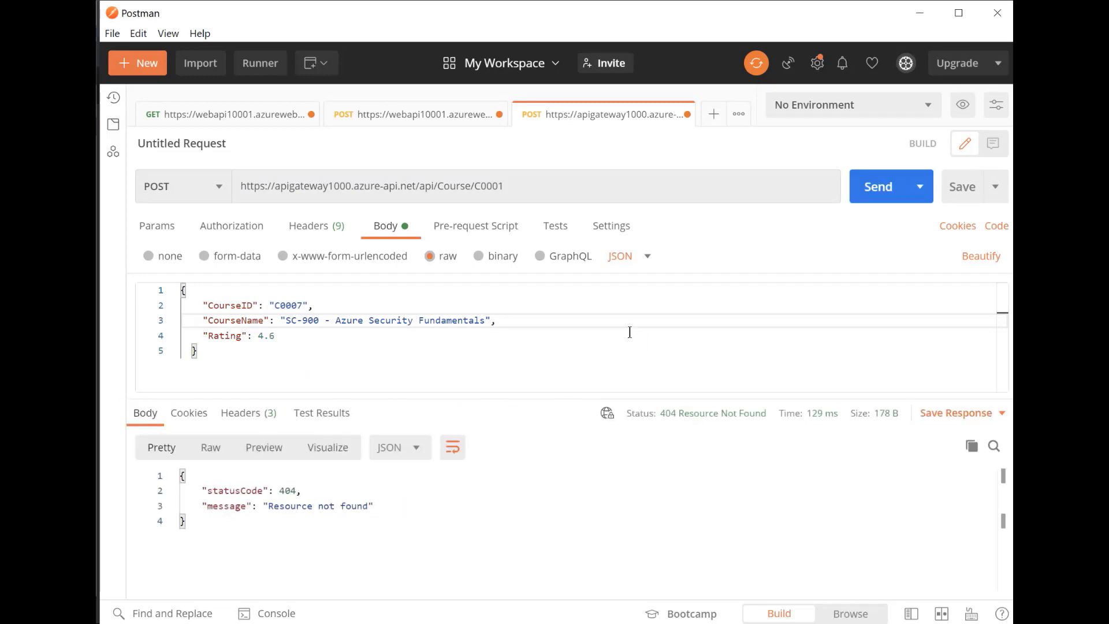
# Step: Remove /C0001 from the URL and resend the C0007 POST to /api/Course, getting 200 OK 'Added'
pyautogui.click(464, 184)
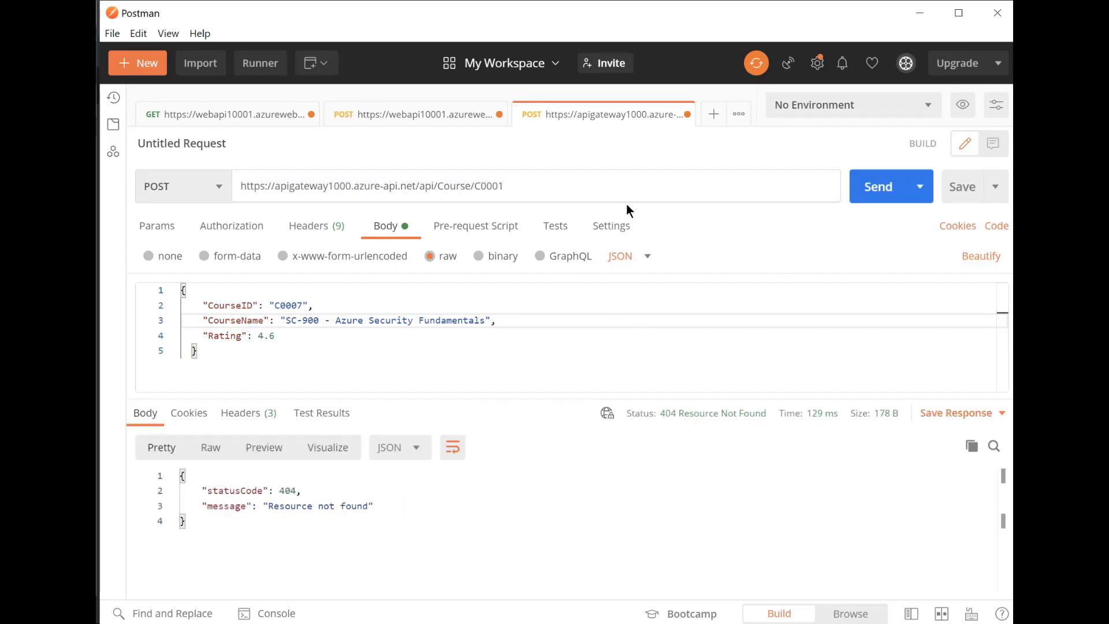
pyautogui.hotkey('shift', 'End')
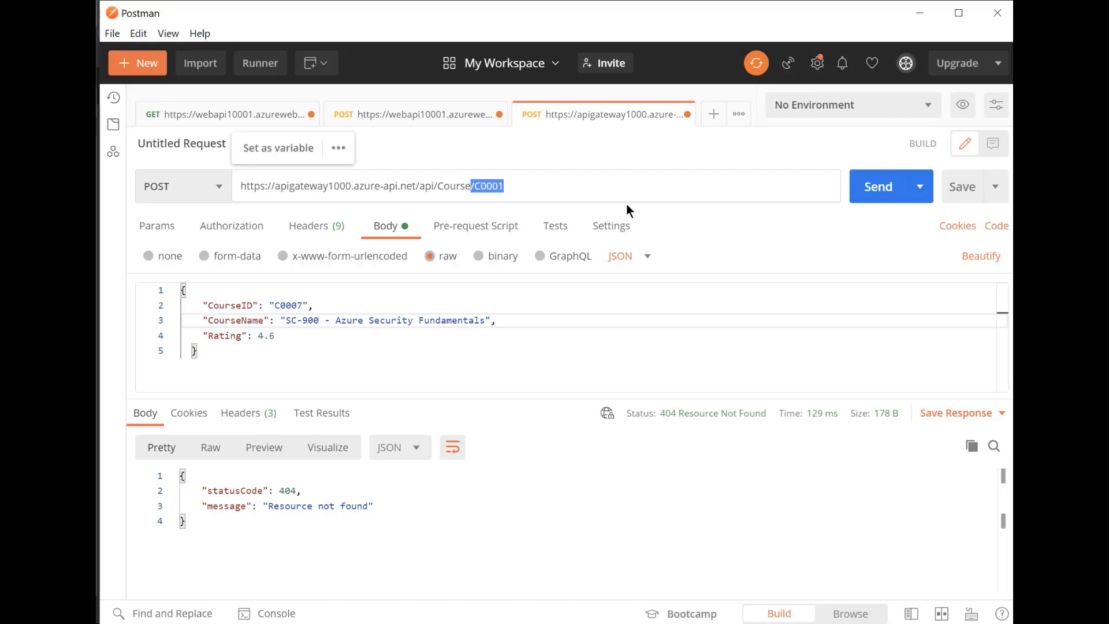
pyautogui.press('BackSpace')
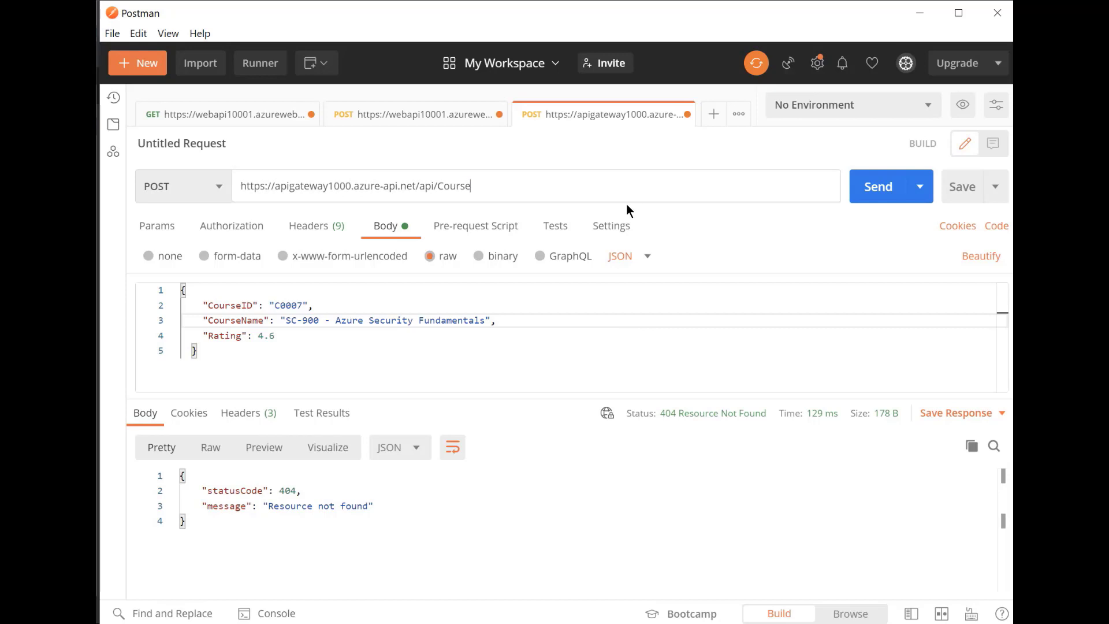
pyautogui.click(885, 200)
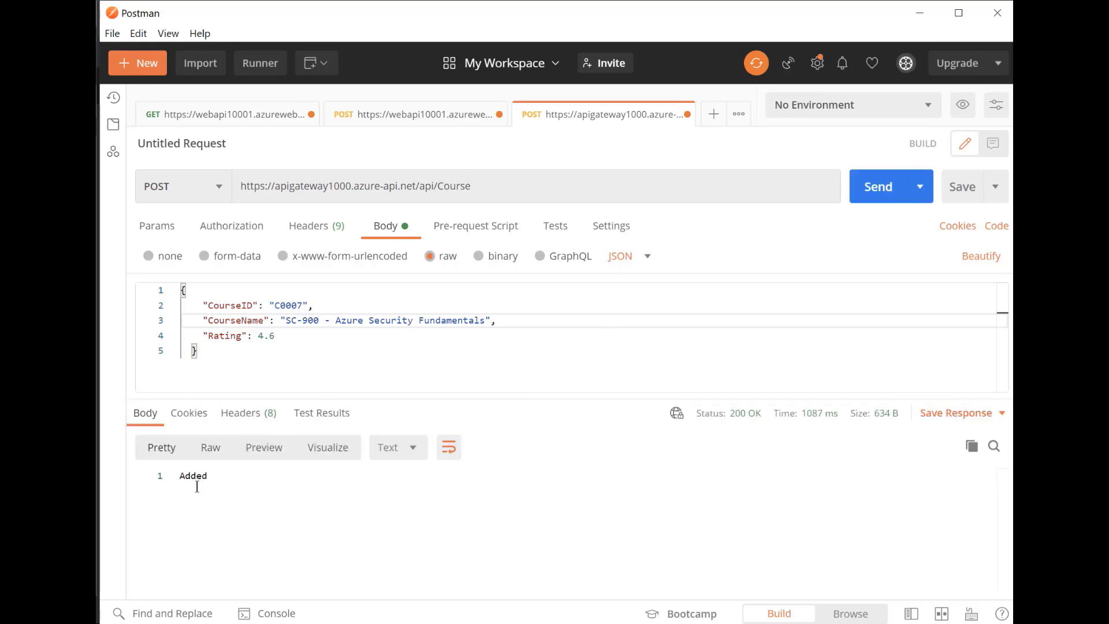
pyautogui.hotkey('alt', 'Tab')
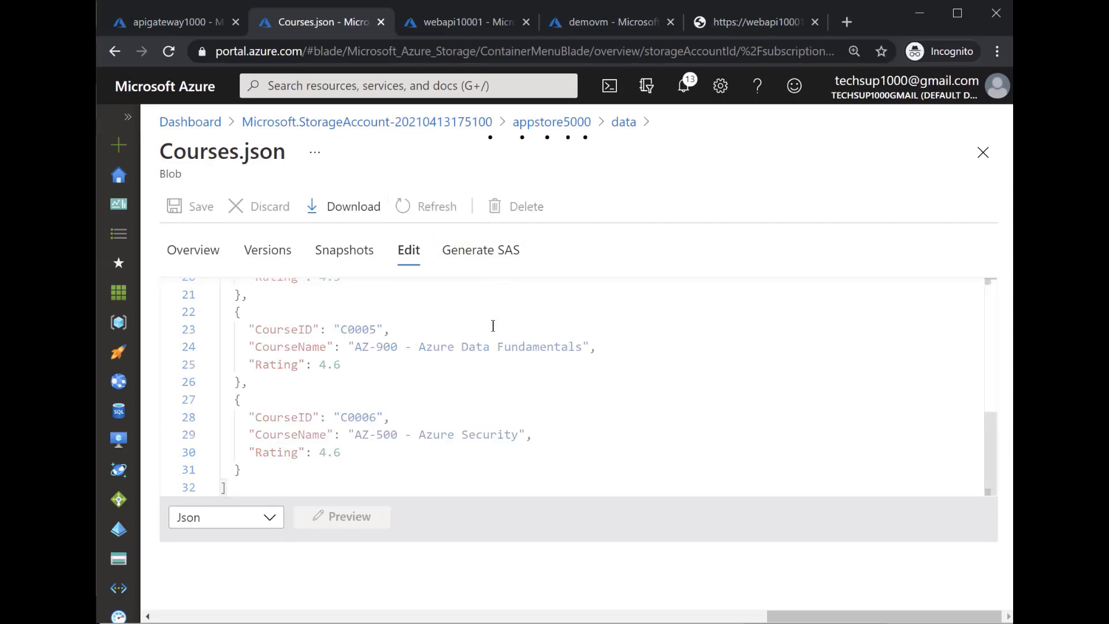
# Step: Scroll to the end of Courses.json and highlight the new C0007 SC-900 - Azure Security Fundamentals entry
pyautogui.scroll(-8, 448, 372)
pyautogui.scroll(-1, 444, 368)
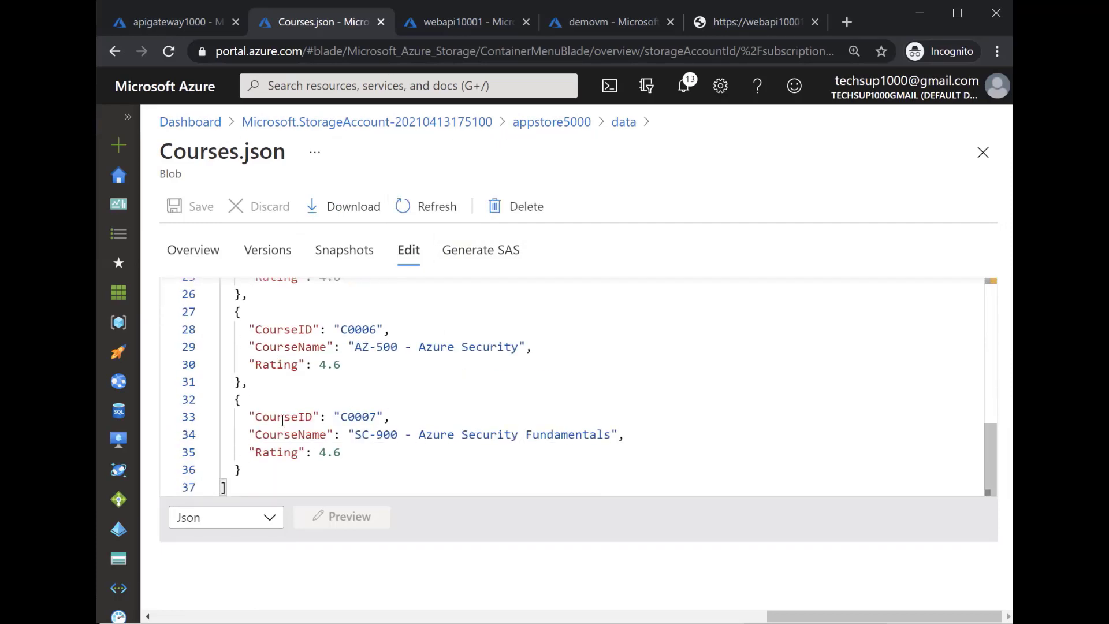
pyautogui.moveTo(235, 399); pyautogui.dragTo(288, 463)
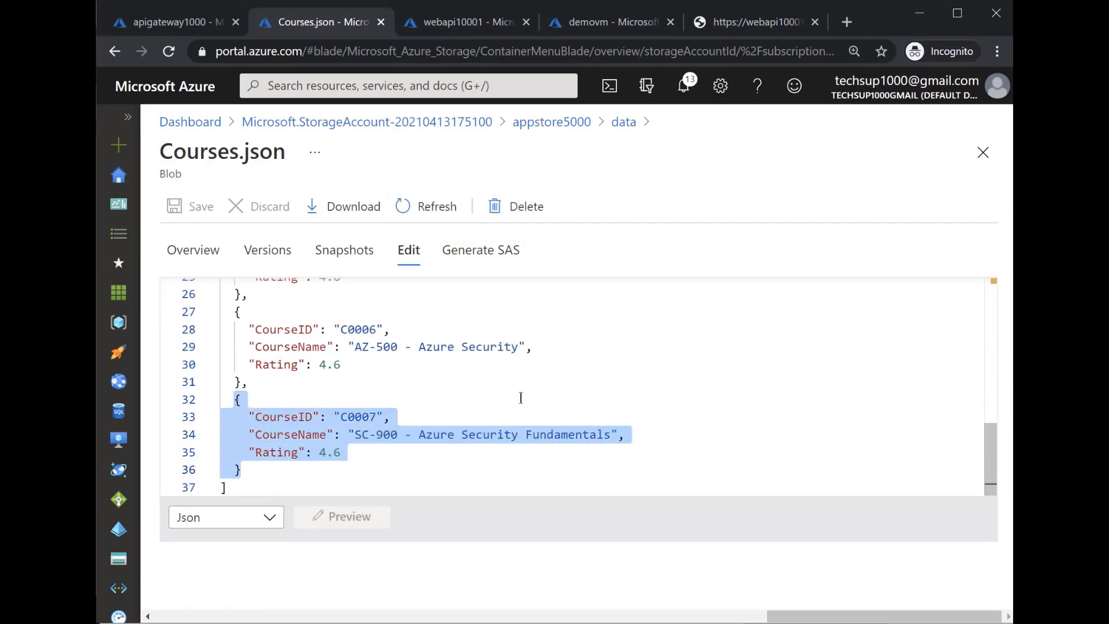
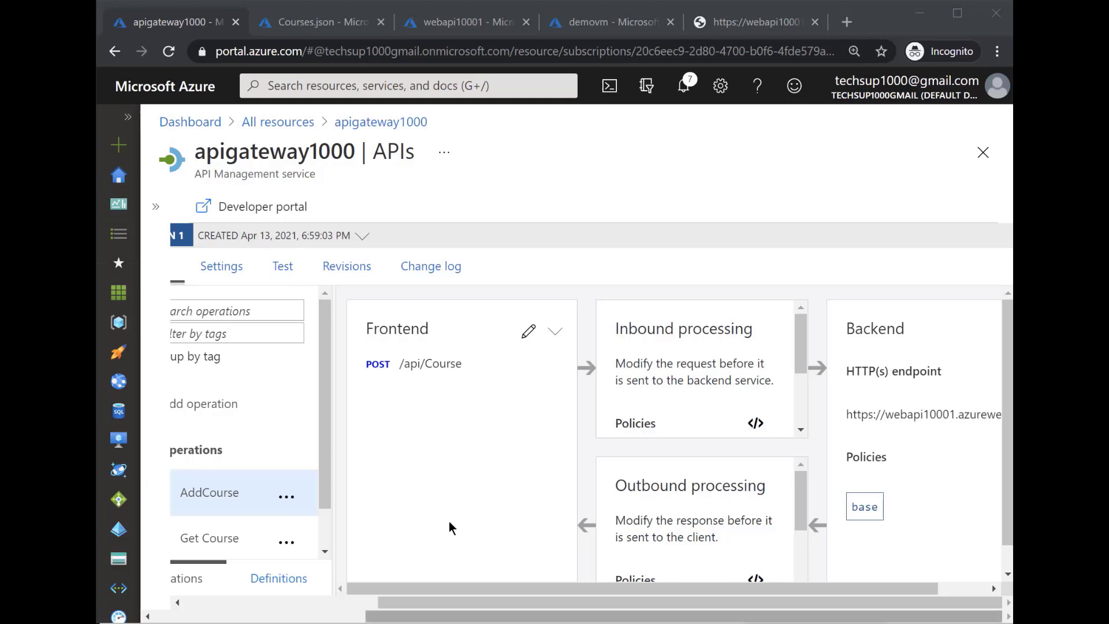
# Step: Return to the webapi10001 overview (Central US, S1 plan) after rechecking apigateway1000's APIs
pyautogui.click(469, 22)
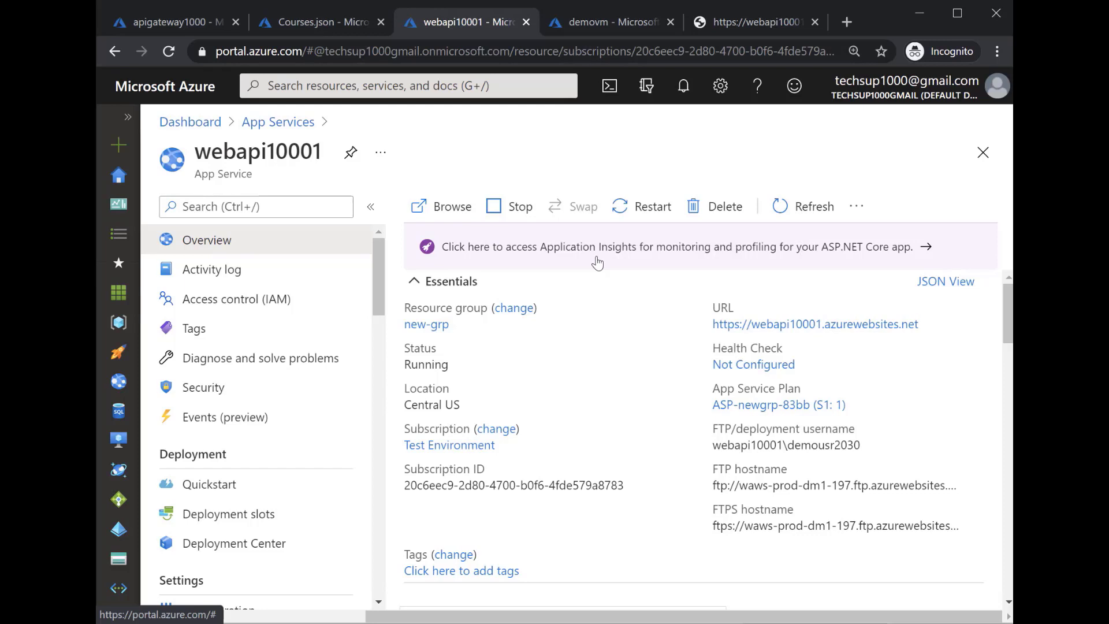
pyautogui.click(169, 22)
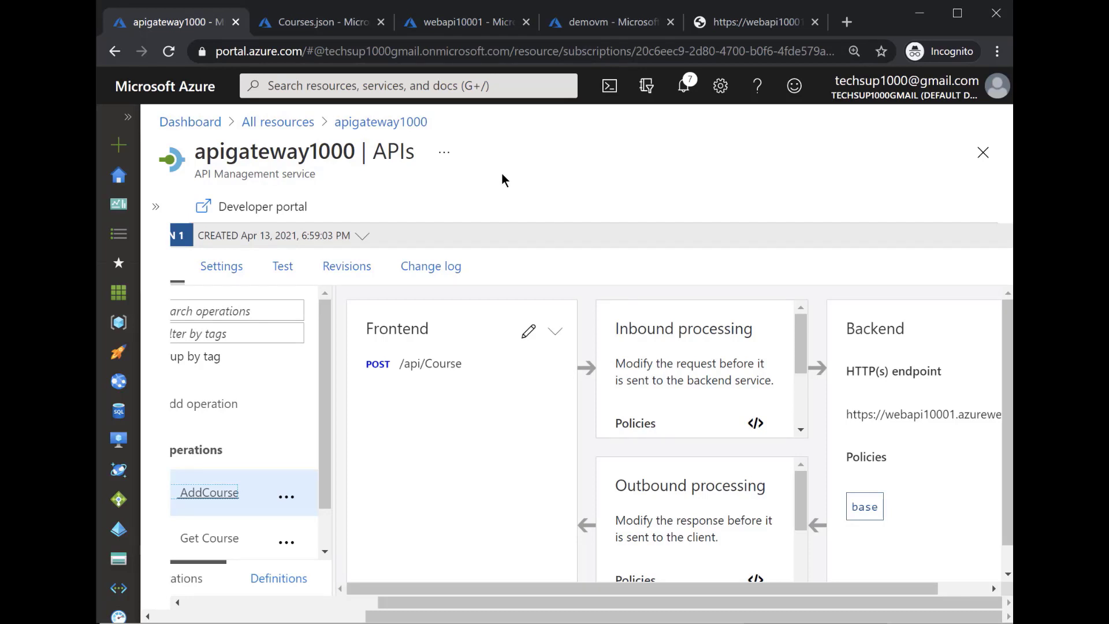
pyautogui.click(469, 22)
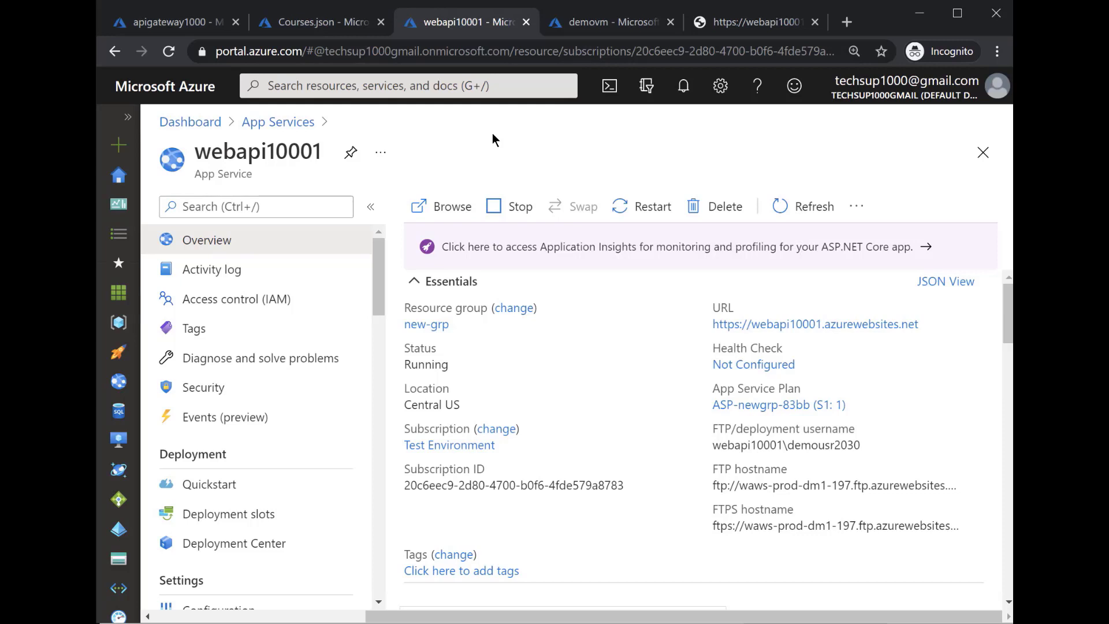
pyautogui.moveTo(380, 253); pyautogui.dragTo(373, 334)
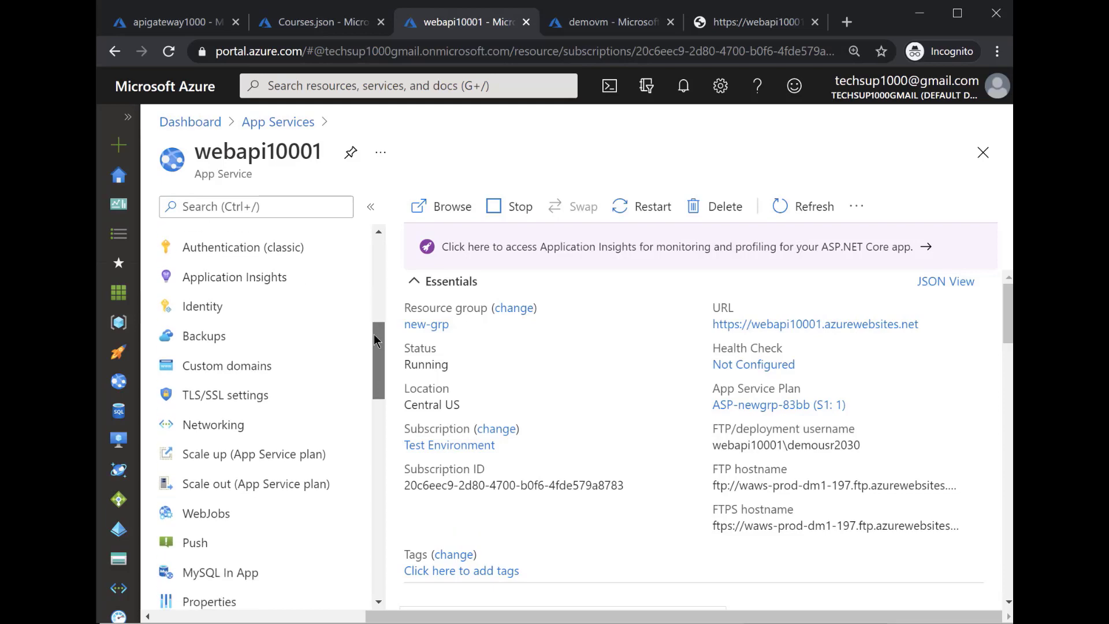
# Step: Open webapi10001's Networking settings and scroll down to its access restrictions option
pyautogui.click(213, 413)
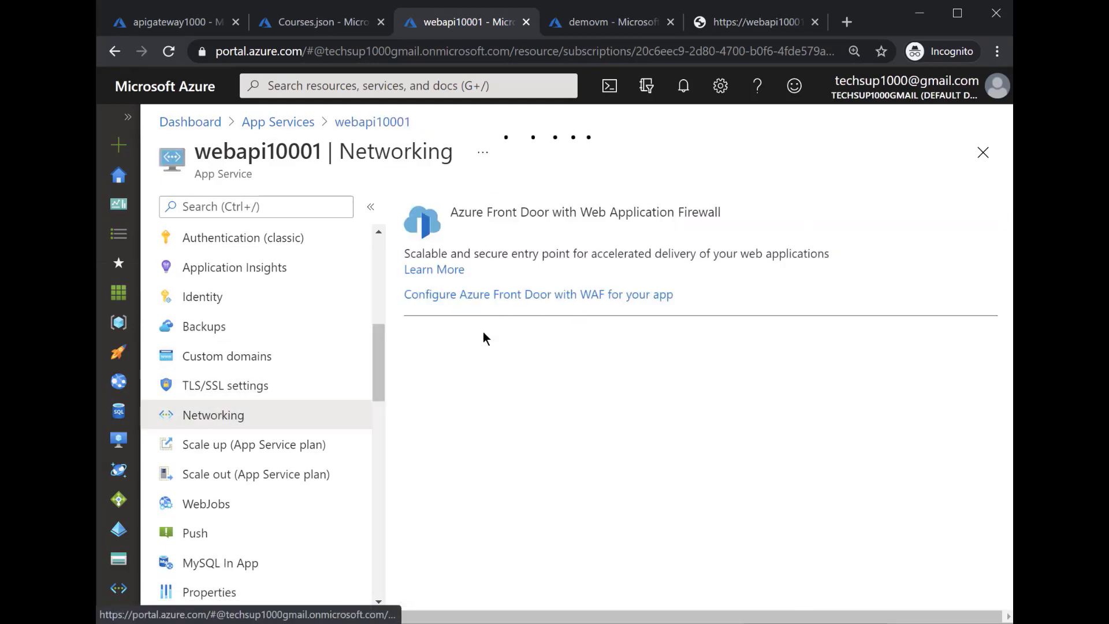
pyautogui.scroll(-1, 676, 334)
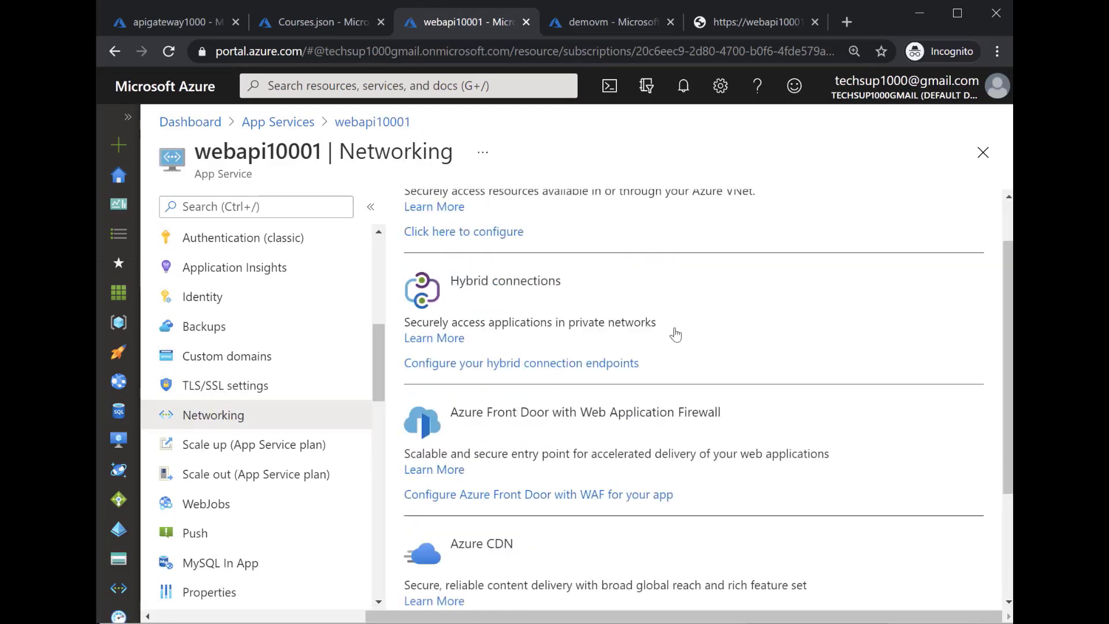
pyautogui.scroll(-3, 676, 334)
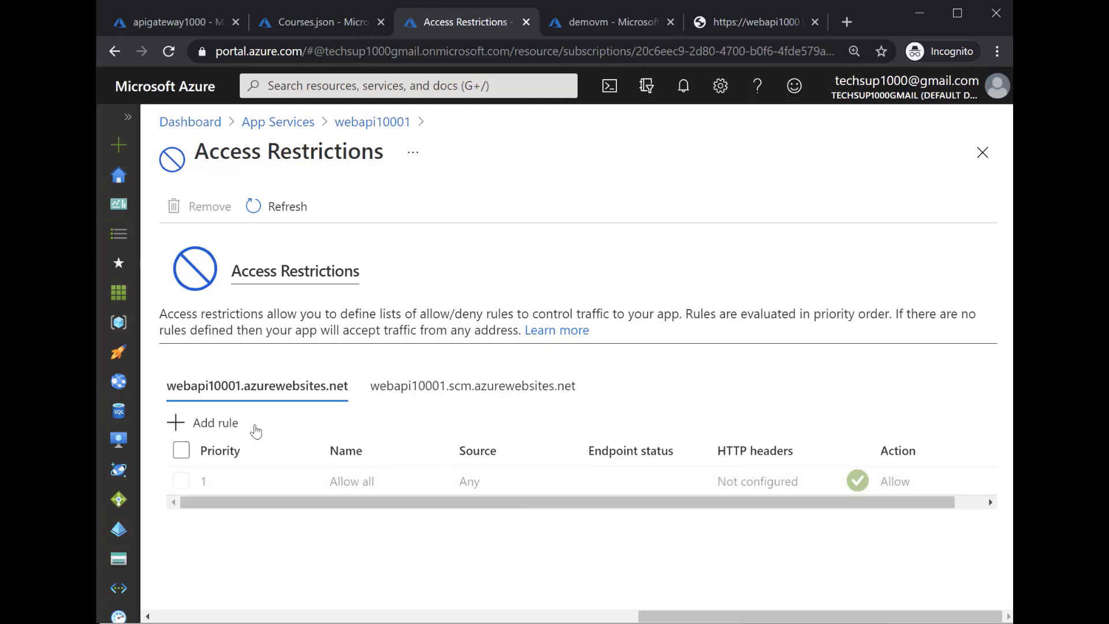
# Step: Start a new access restriction named DenyAll, set to Deny with priority 300
pyautogui.click(231, 427)
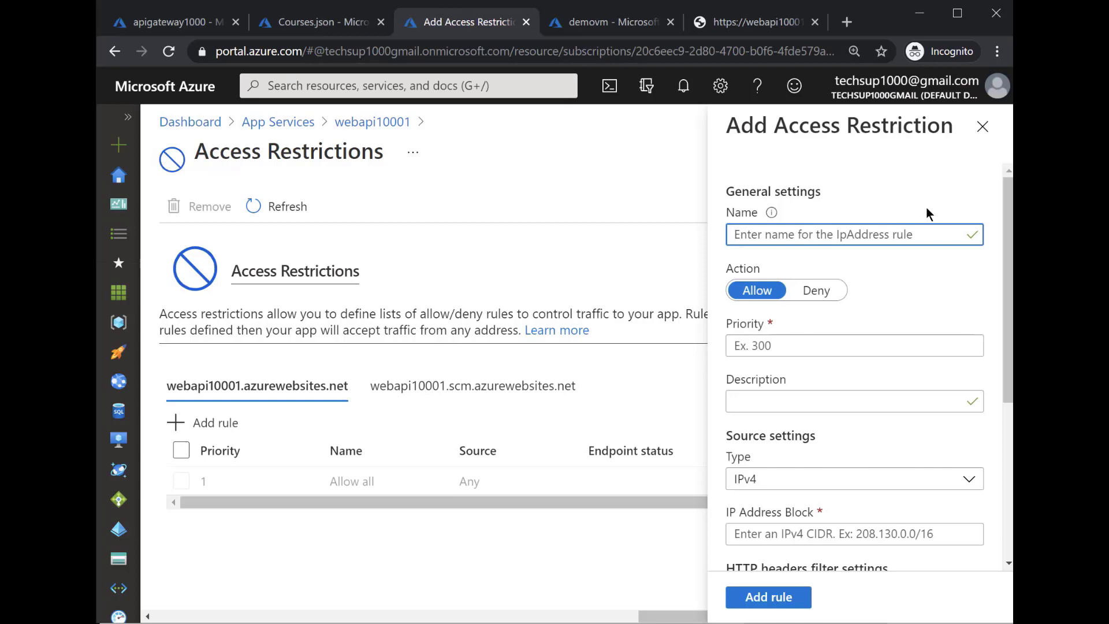
pyautogui.write('Delhi')
pyautogui.press('BackSpace')
pyautogui.press('BackSpace')
pyautogui.press('BackSpace')
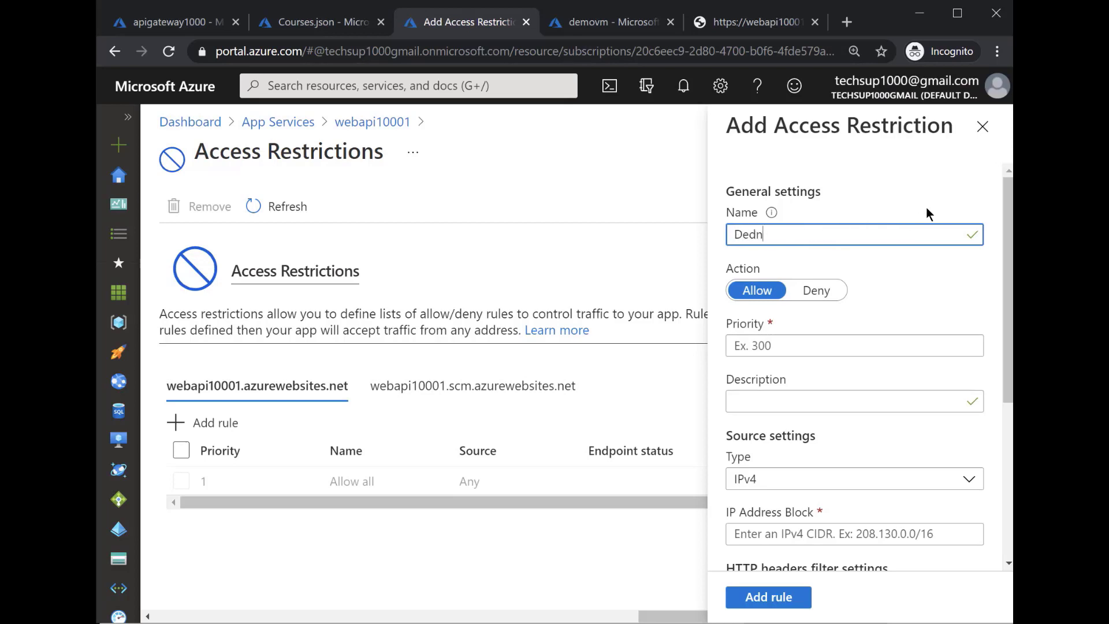
pyautogui.write('nyAll')
pyautogui.press('BackSpace')
pyautogui.write('l')
pyautogui.click(806, 292)
pyautogui.click(796, 345)
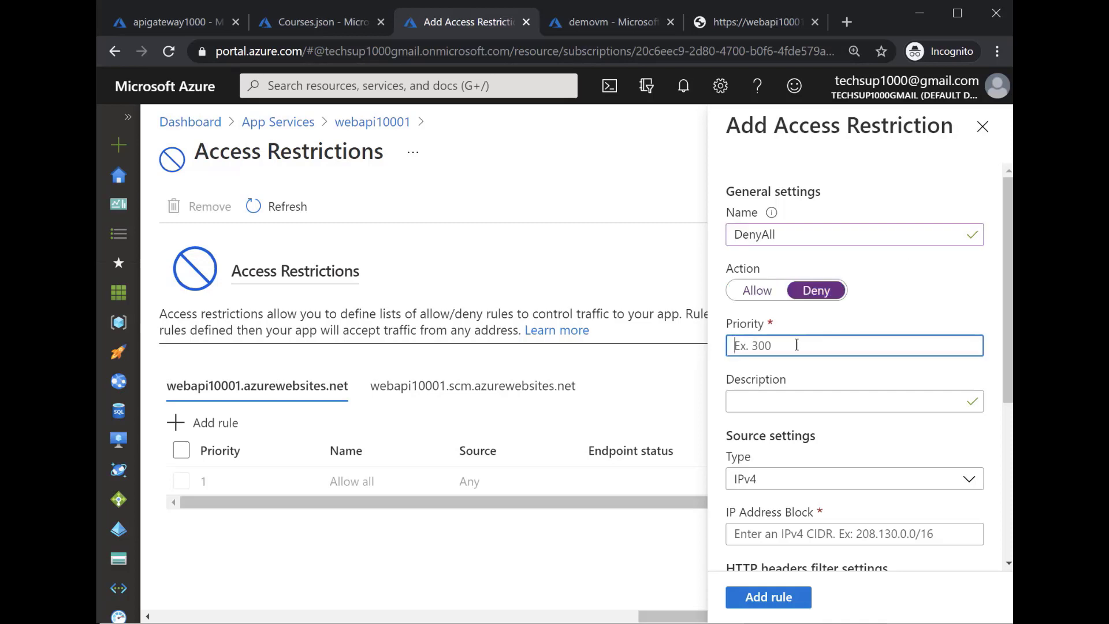
pyautogui.write('300')
pyautogui.click(884, 310)
# Step: Set the DenyAll rule's source IP block to 0.0.0.0/0 and add the rule
pyautogui.scroll(-2, 861, 317)
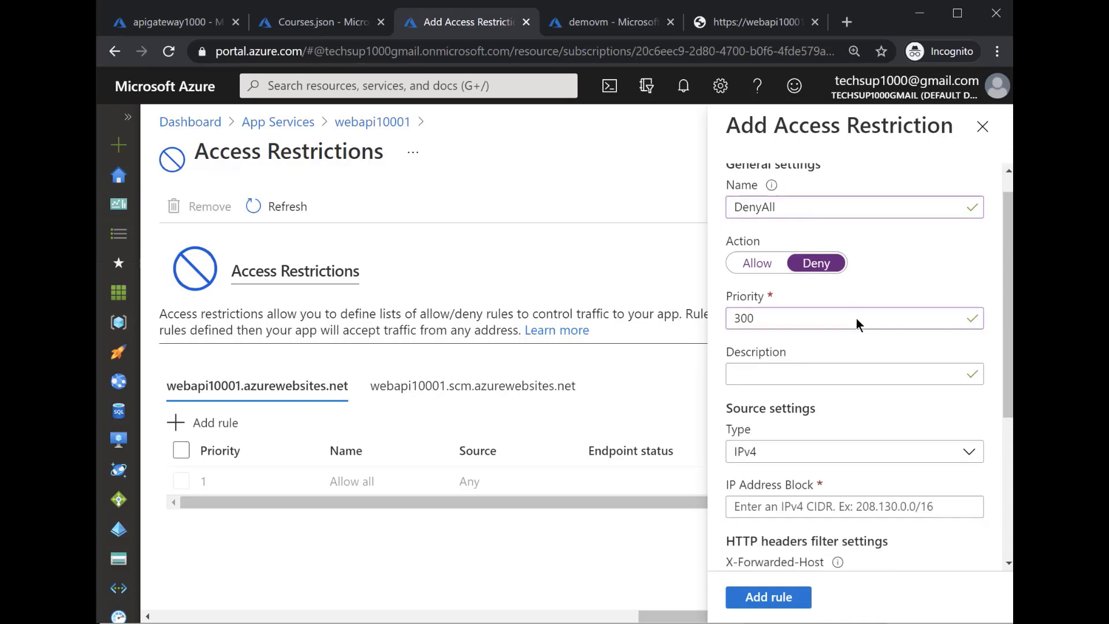
pyautogui.scroll(-1, 851, 321)
pyautogui.click(860, 365)
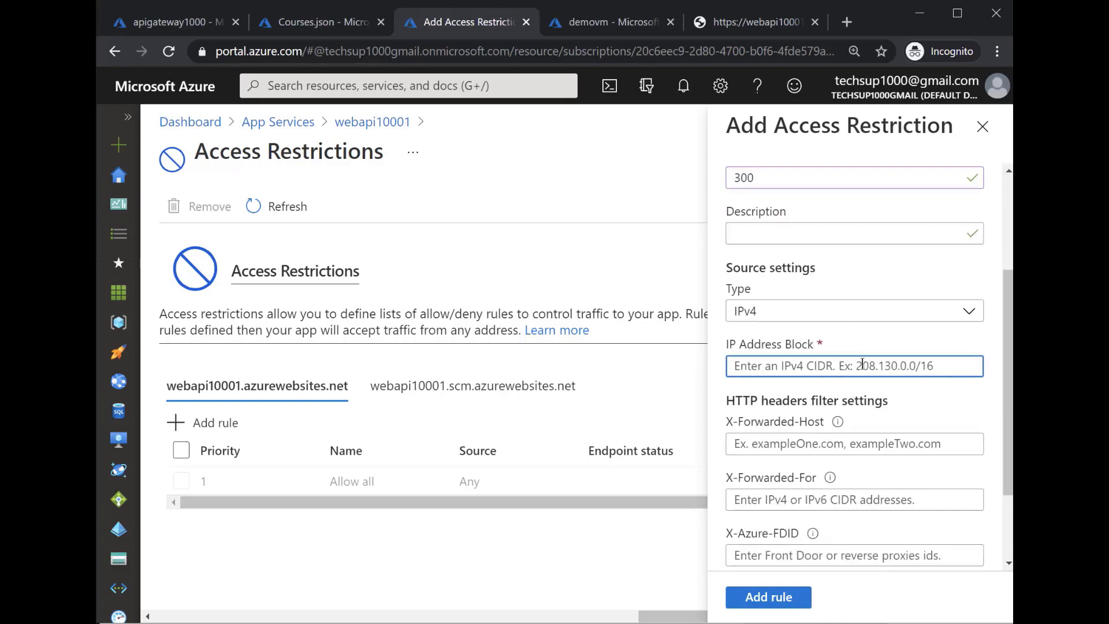
pyautogui.write('0.0.0.0')
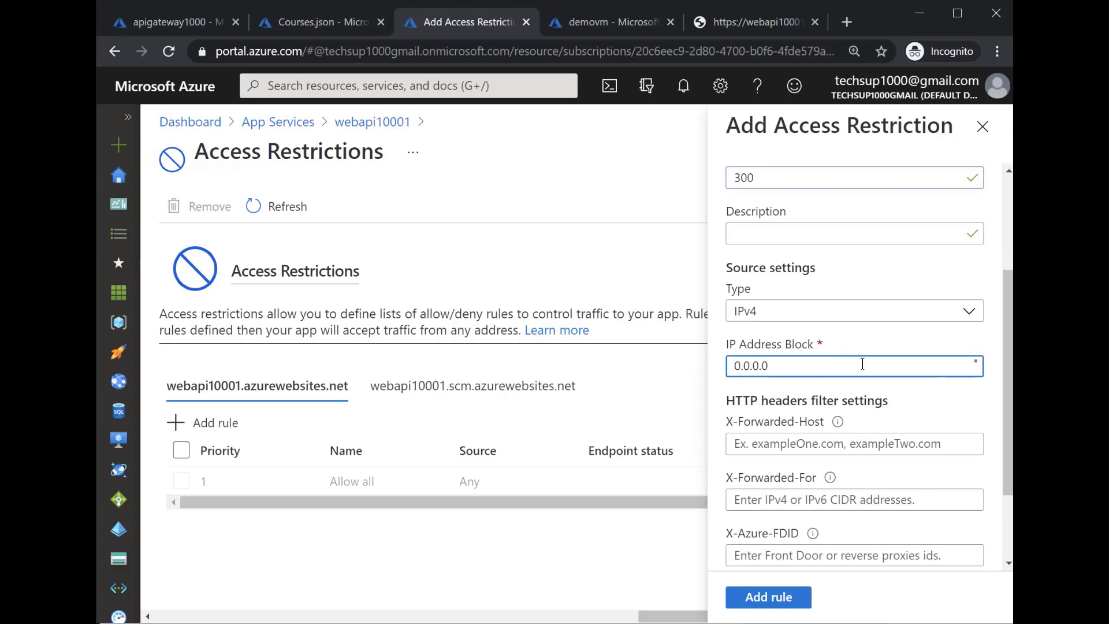
pyautogui.write('/0')
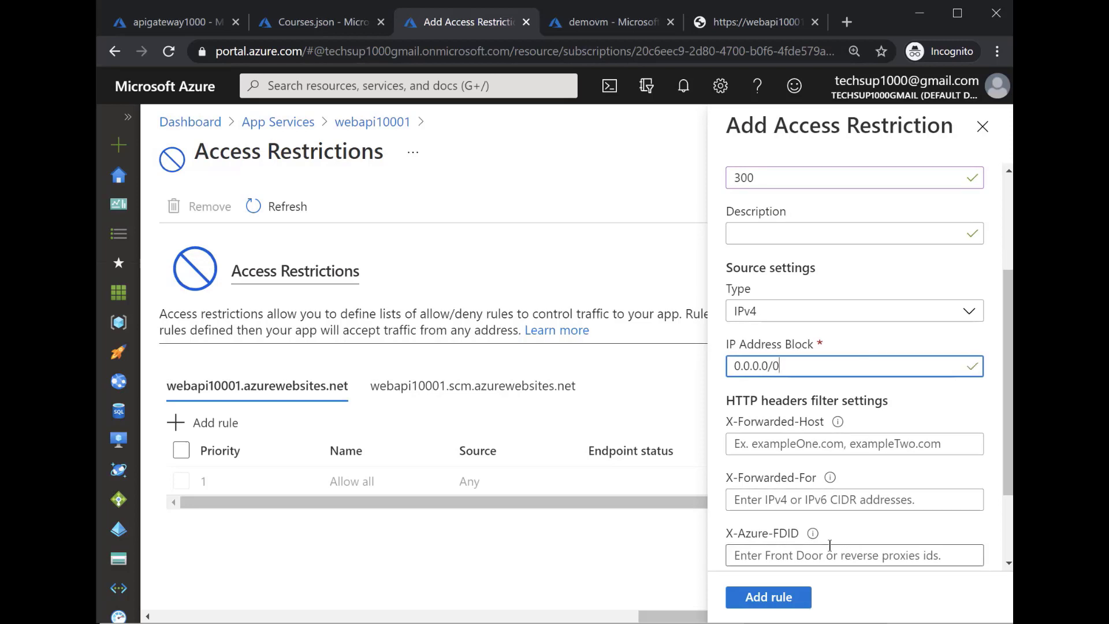
pyautogui.scroll(-3, 847, 554)
pyautogui.click(789, 598)
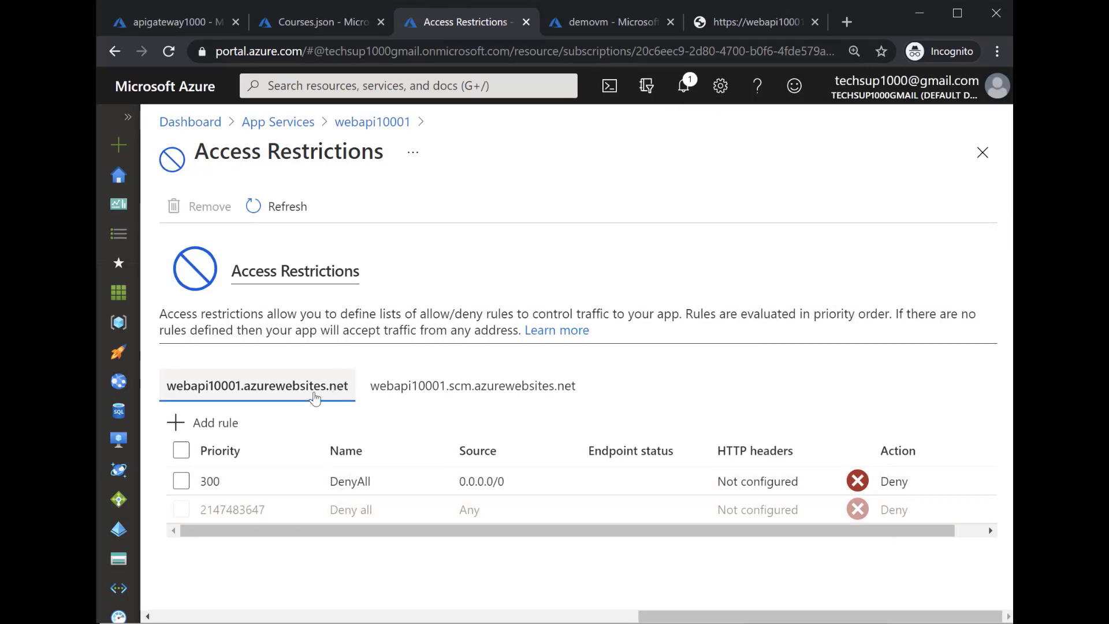
pyautogui.click(214, 429)
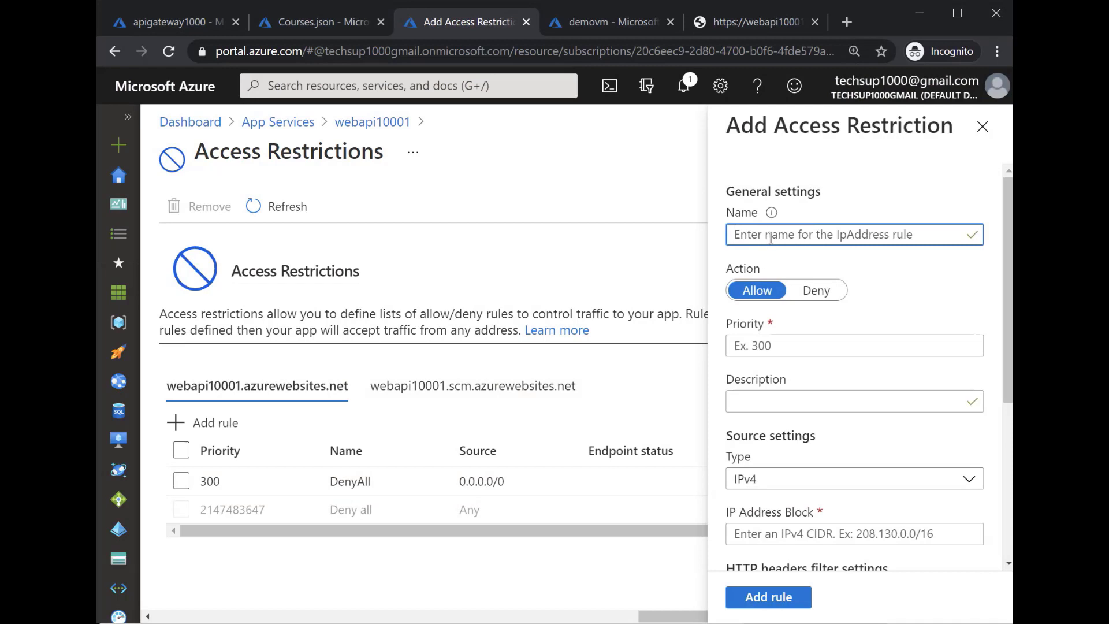
# Step: Name the new rule AllowAPIManagement and give it priority 299
pyautogui.write('AllowAPIManagement')
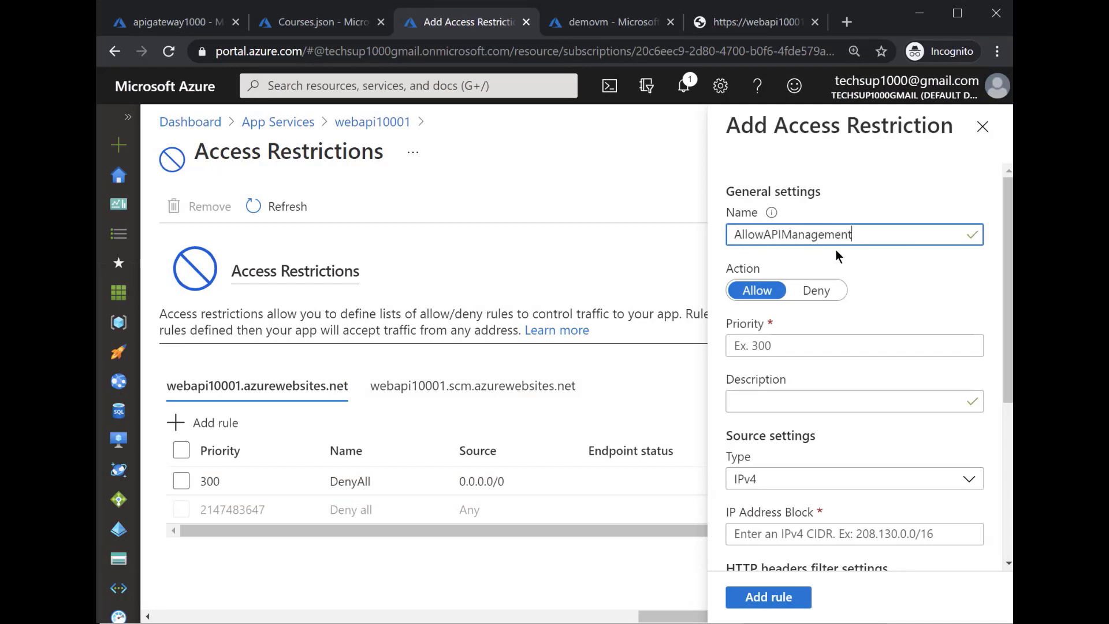
pyautogui.click(812, 342)
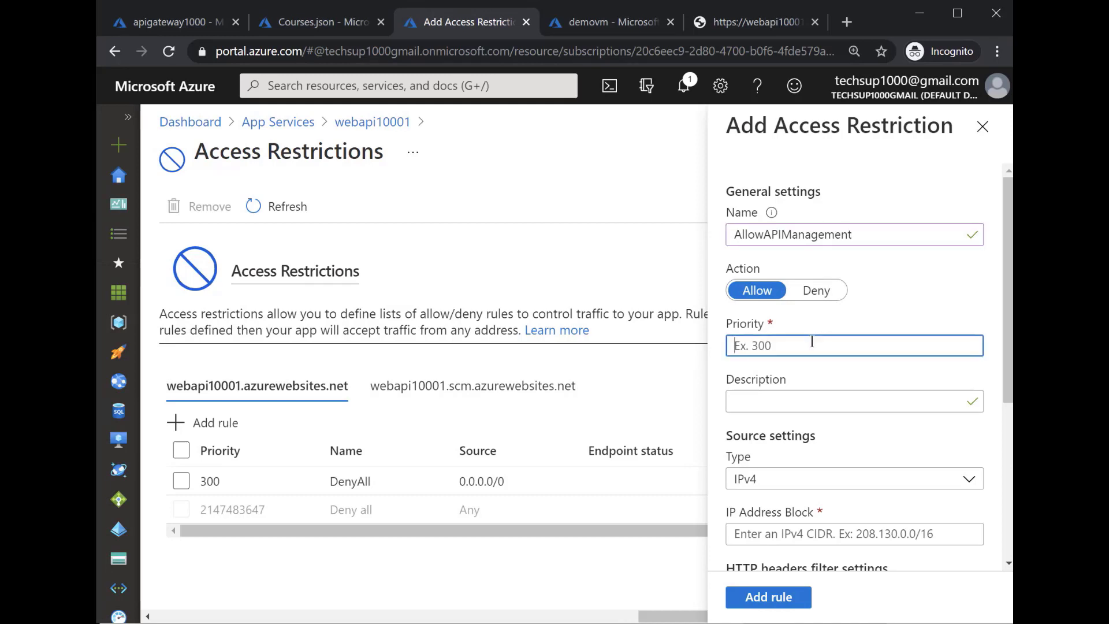
pyautogui.write('299')
pyautogui.scroll(-2, 820, 347)
pyautogui.click(821, 448)
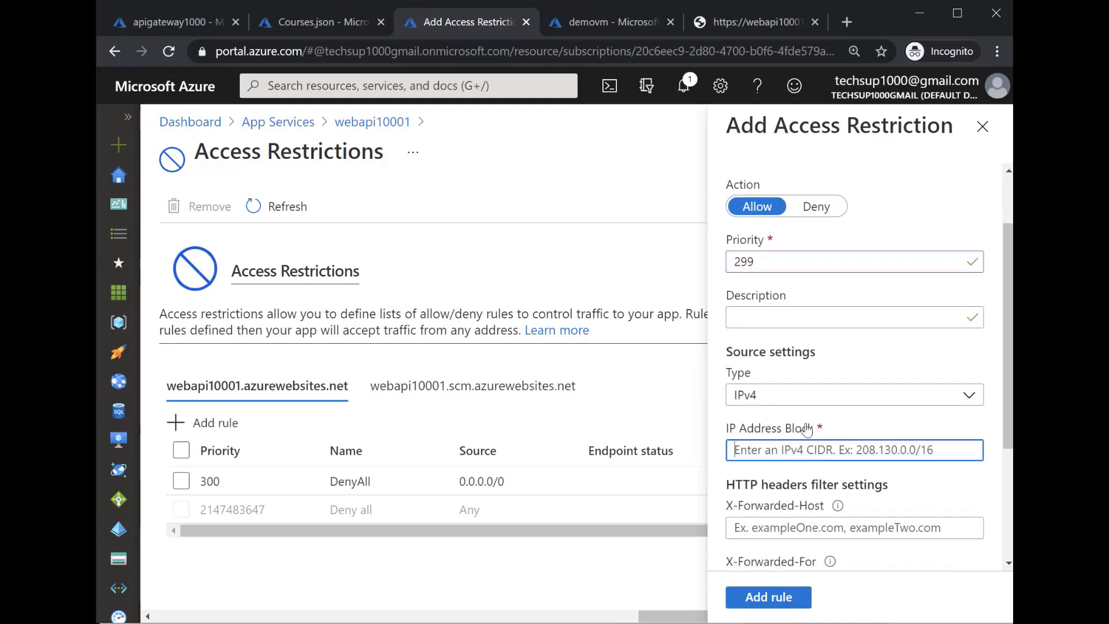
# Step: Copy apigateway1000's public IP 52.174.55.206 into the IP block, strip 'public: ', and add the rule
pyautogui.click(174, 22)
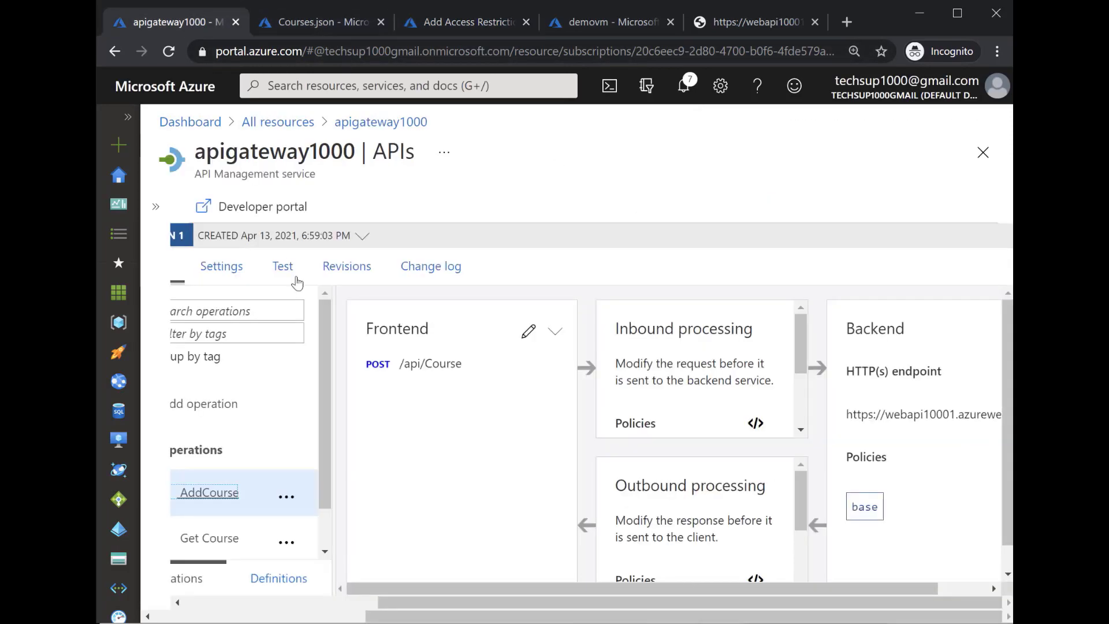
pyautogui.moveTo(445, 604); pyautogui.dragTo(193, 604)
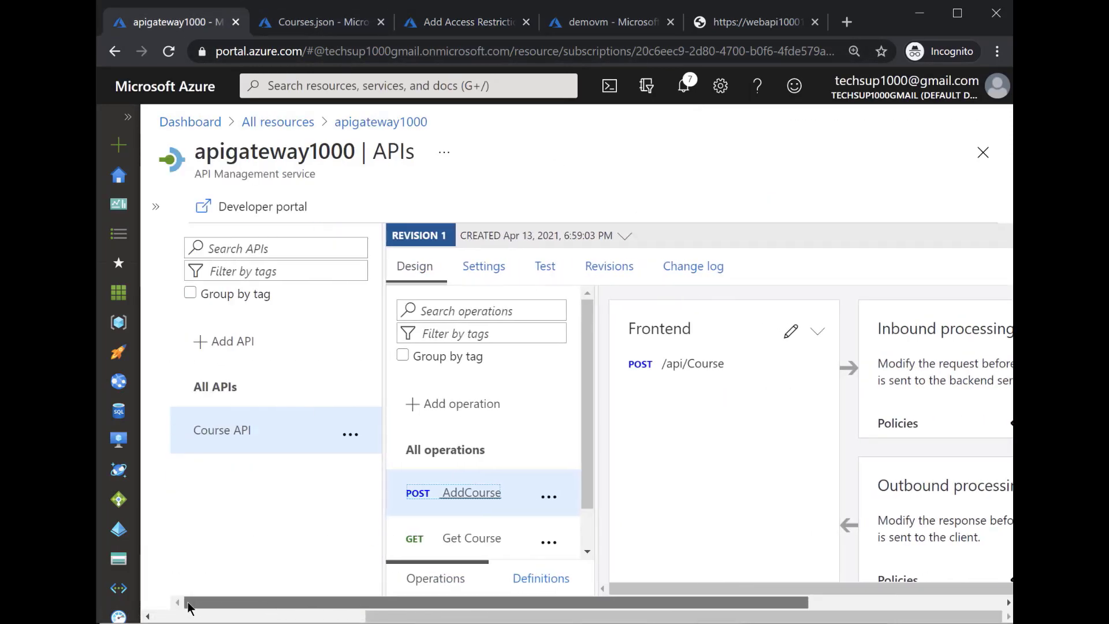
pyautogui.click(395, 123)
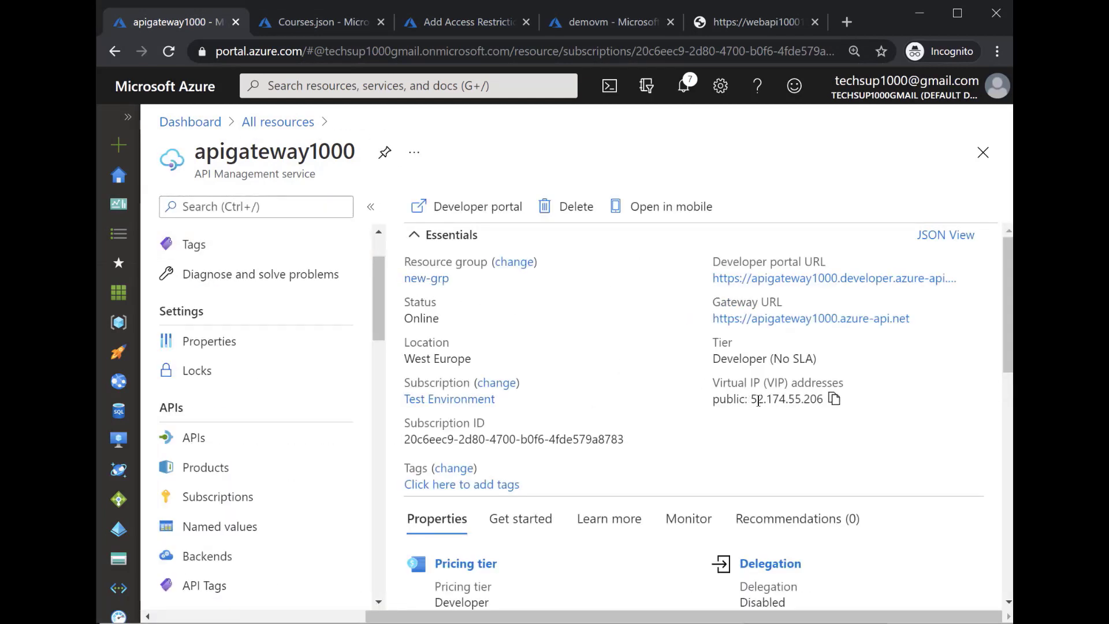
pyautogui.moveTo(752, 400); pyautogui.dragTo(824, 399)
pyautogui.click(835, 399)
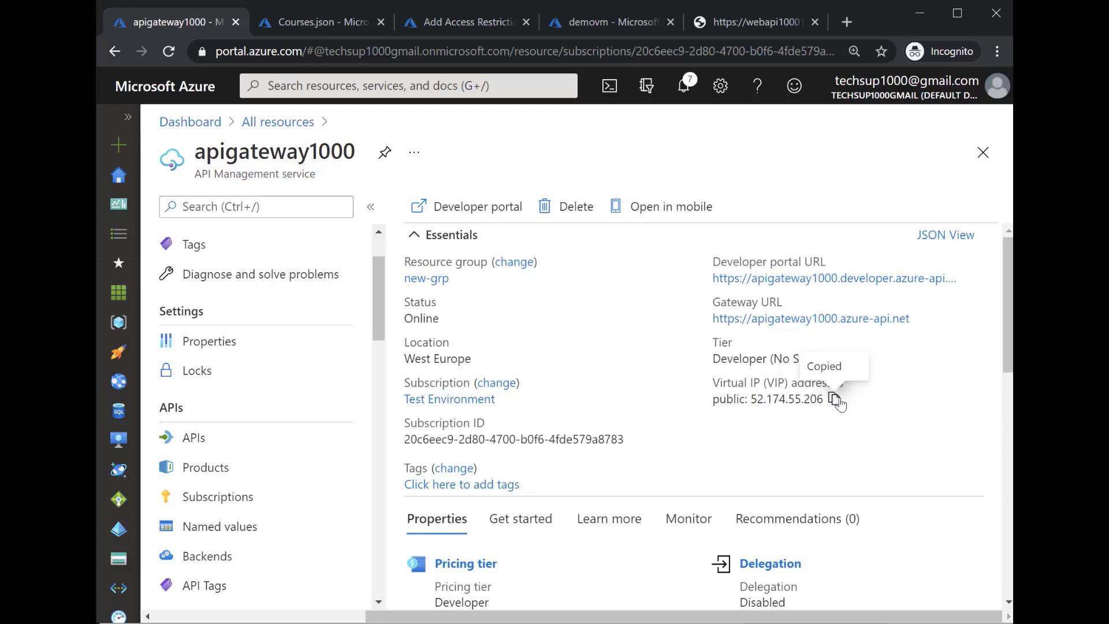
pyautogui.click(467, 29)
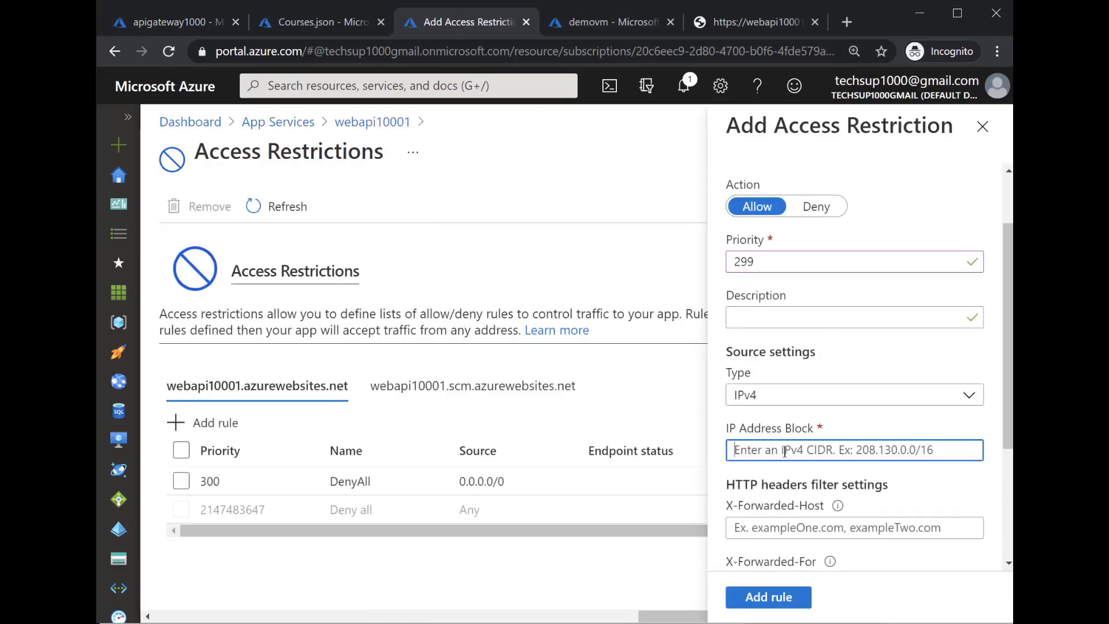
pyautogui.hotkey('ctrl', 'v')
pyautogui.press('Home')
pyautogui.press('Delete')
pyautogui.press('Delete')
pyautogui.press('Delete')
pyautogui.press('Delete')
pyautogui.press('Delete')
pyautogui.press('Delete')
pyautogui.press('Delete')
pyautogui.press('Delete')
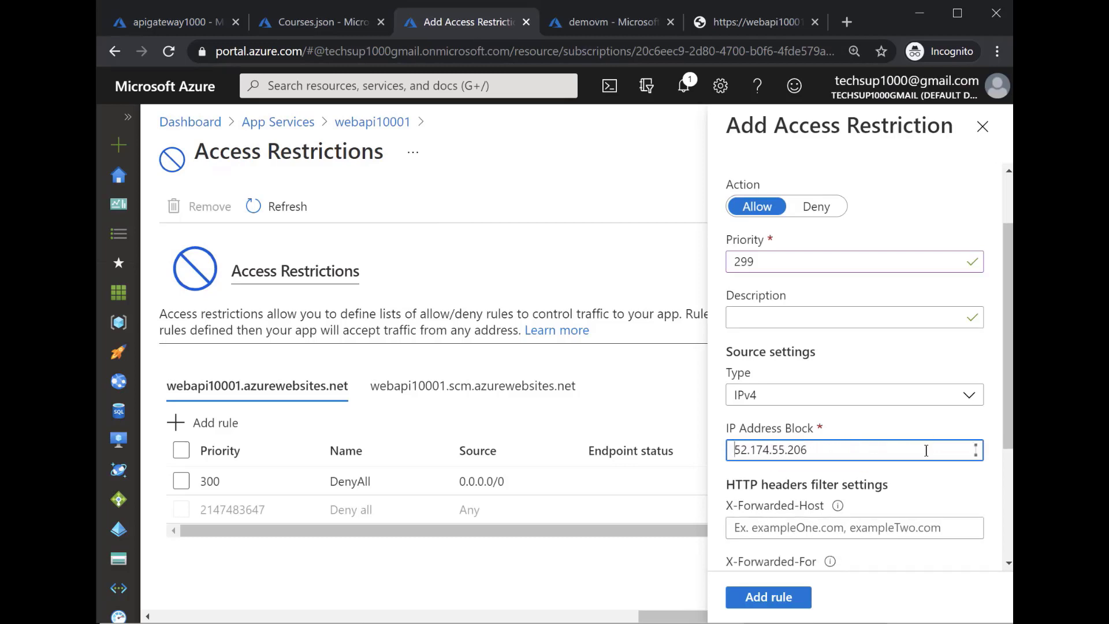
pyautogui.click(780, 599)
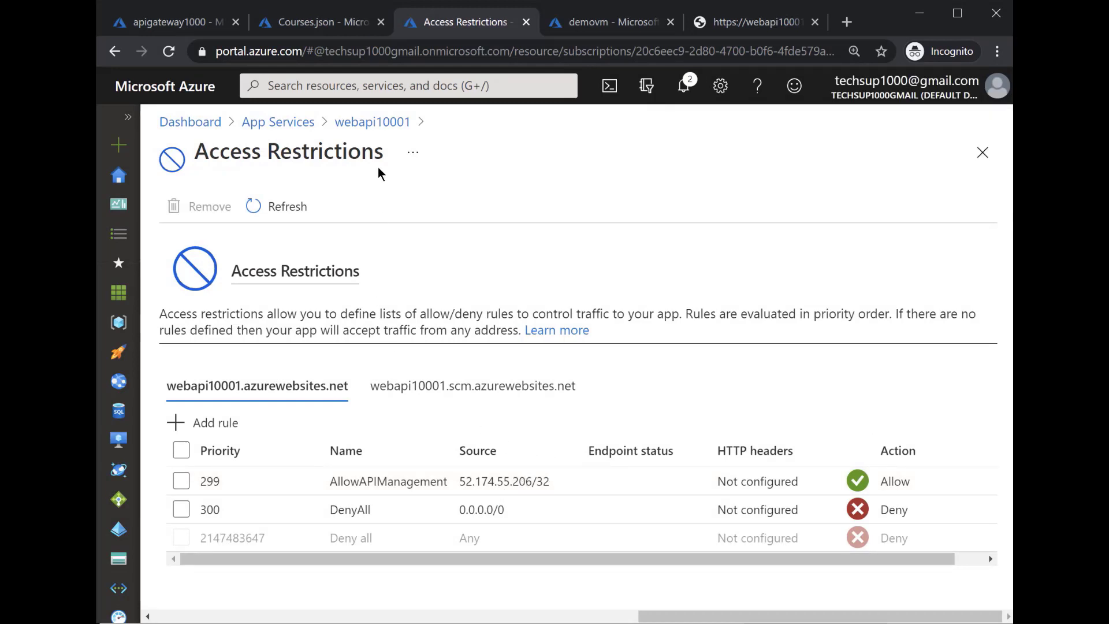
# Step: Browse directly to webapi10001.azurewebsites.net/api/Course and get Error 403 - Forbidden
pyautogui.click(382, 123)
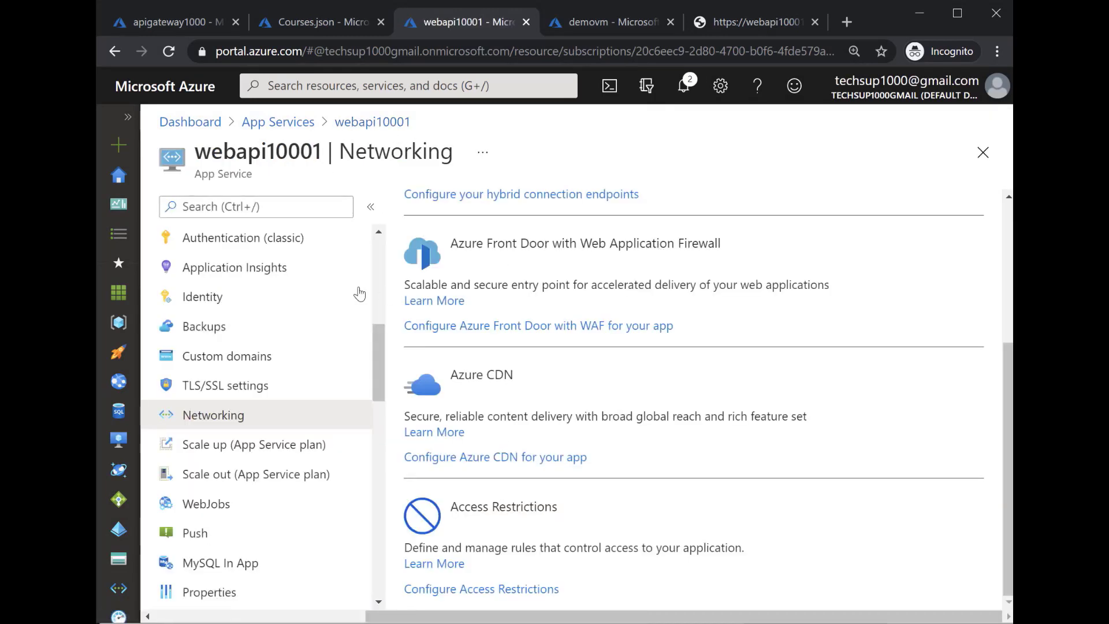
pyautogui.scroll(8, 359, 294)
pyautogui.click(311, 243)
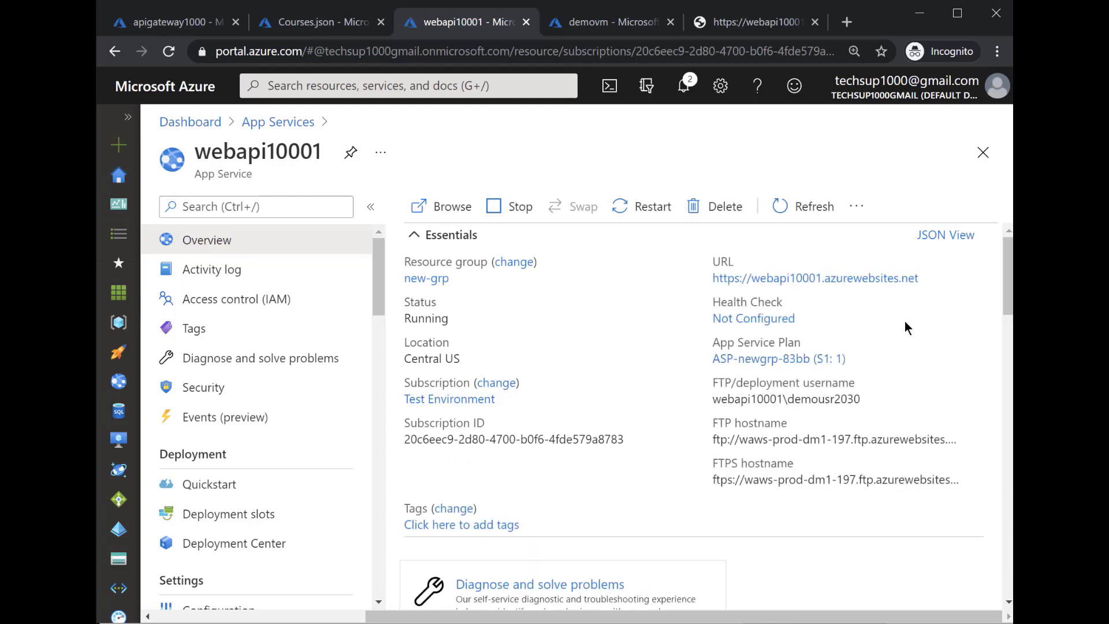
pyautogui.click(782, 27)
pyautogui.click(549, 49)
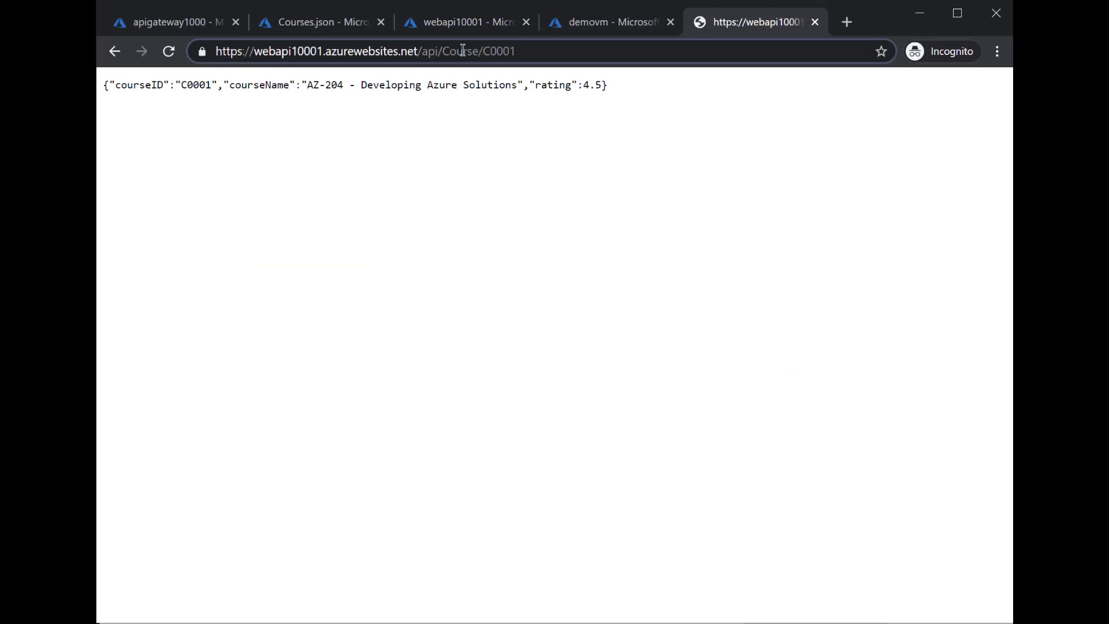
pyautogui.moveTo(479, 51); pyautogui.dragTo(687, 64)
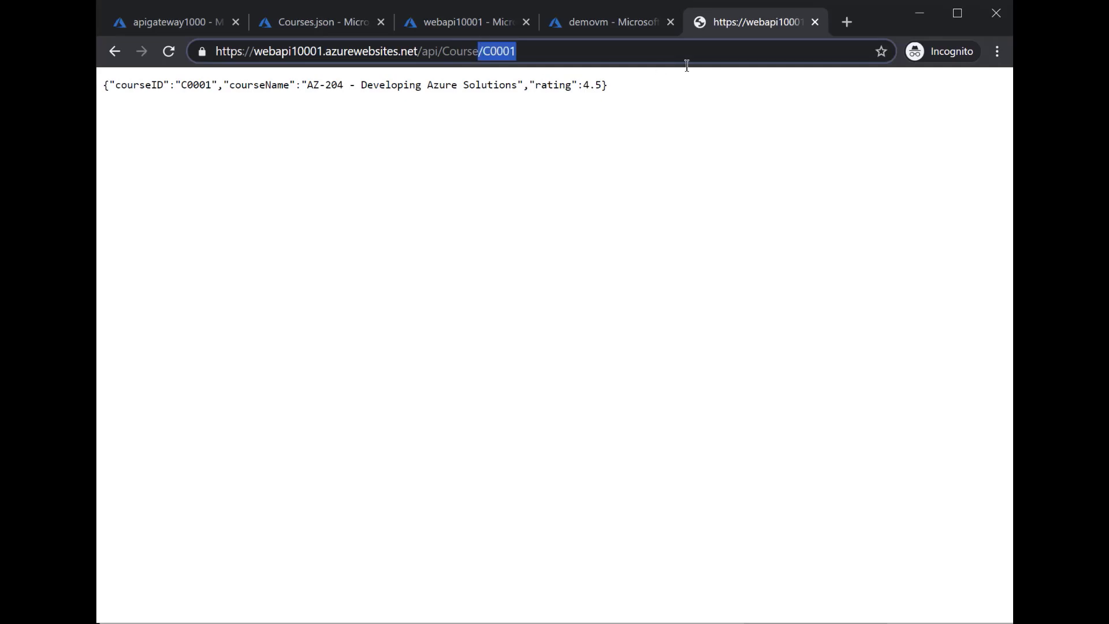
pyautogui.press('BackSpace')
pyautogui.press('Return')
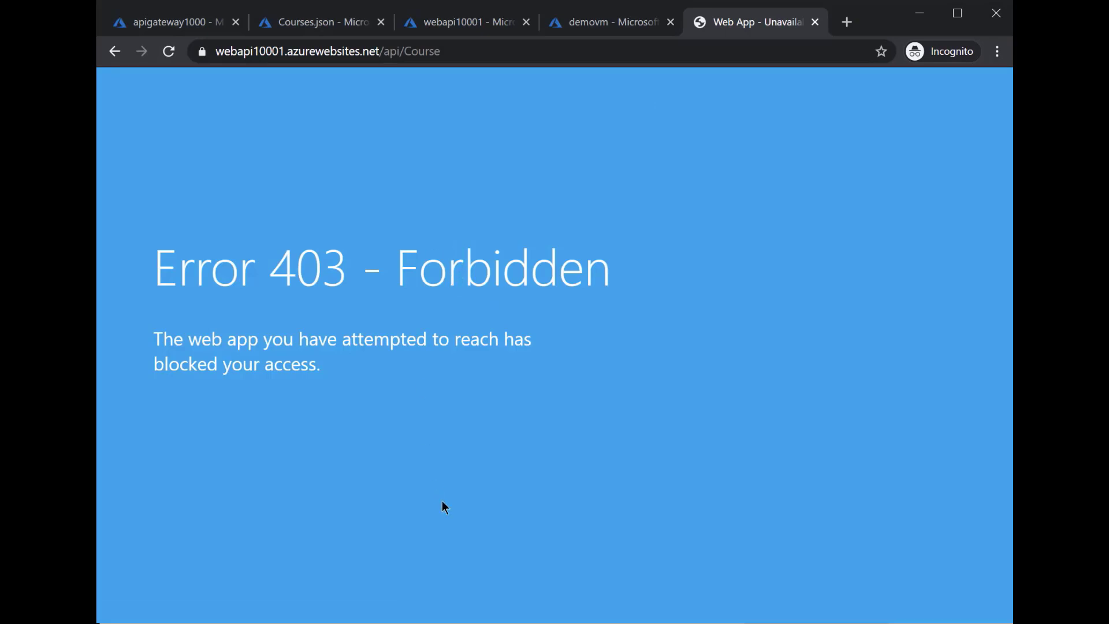
# Step: Resend the Postman gateway request as GET with no body, receiving 200 OK with the courses
pyautogui.hotkey('alt', 'Tab')
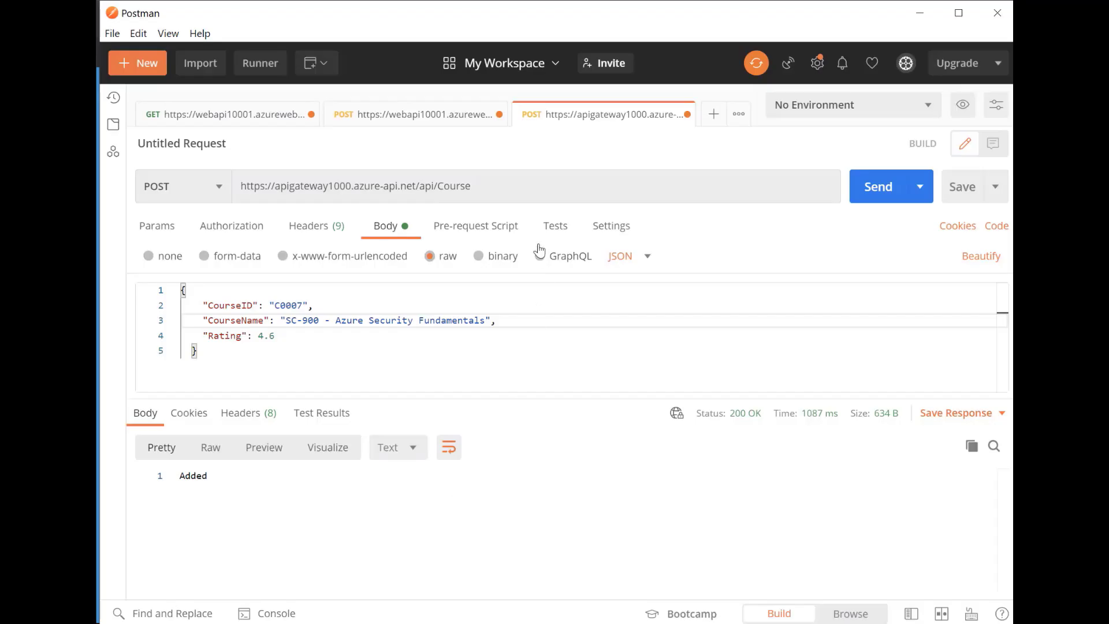
pyautogui.click(233, 119)
pyautogui.click(584, 122)
pyautogui.click(220, 190)
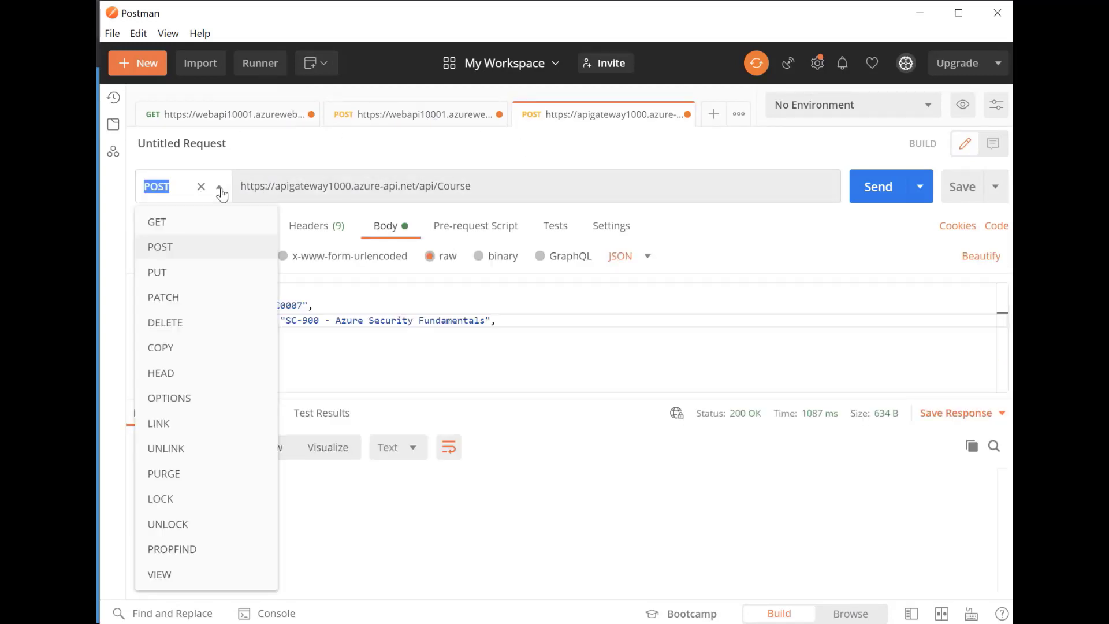
pyautogui.click(200, 230)
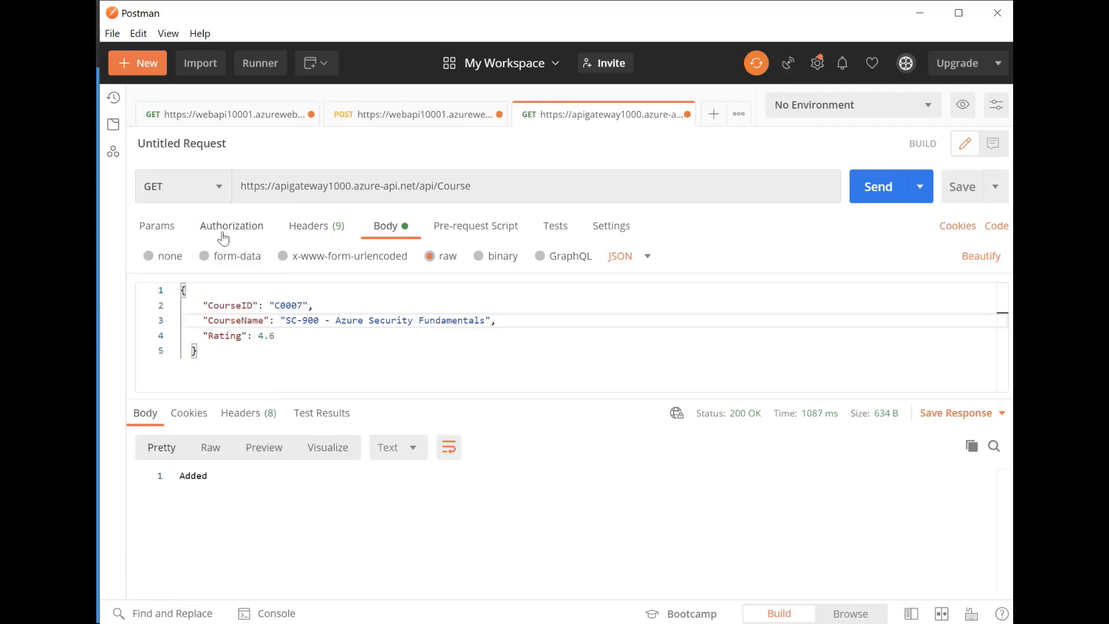
pyautogui.click(148, 256)
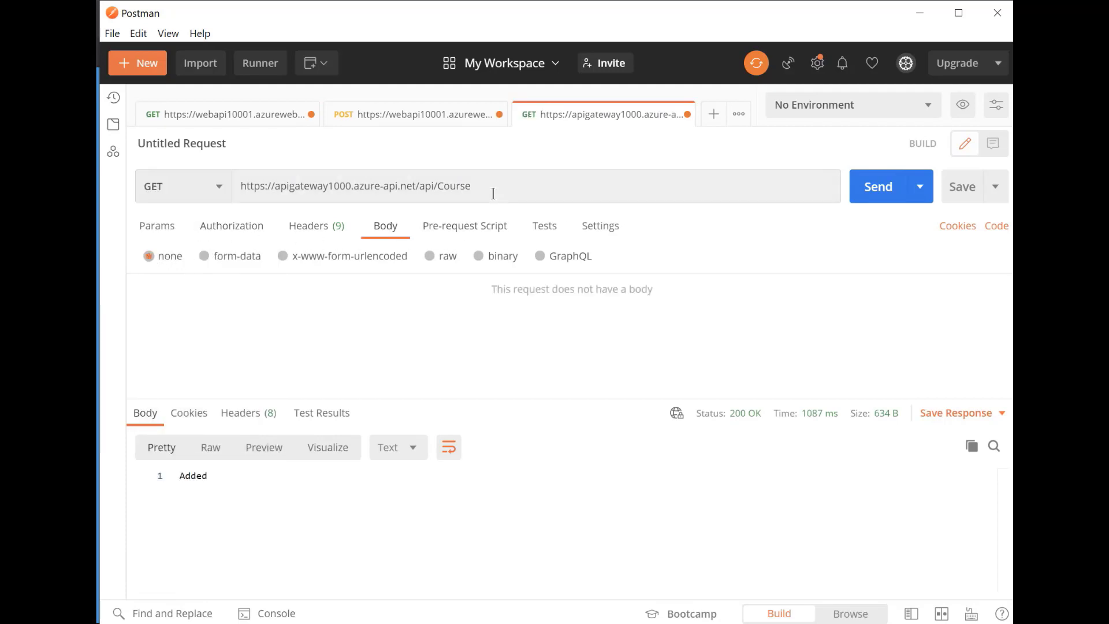
pyautogui.click(494, 192)
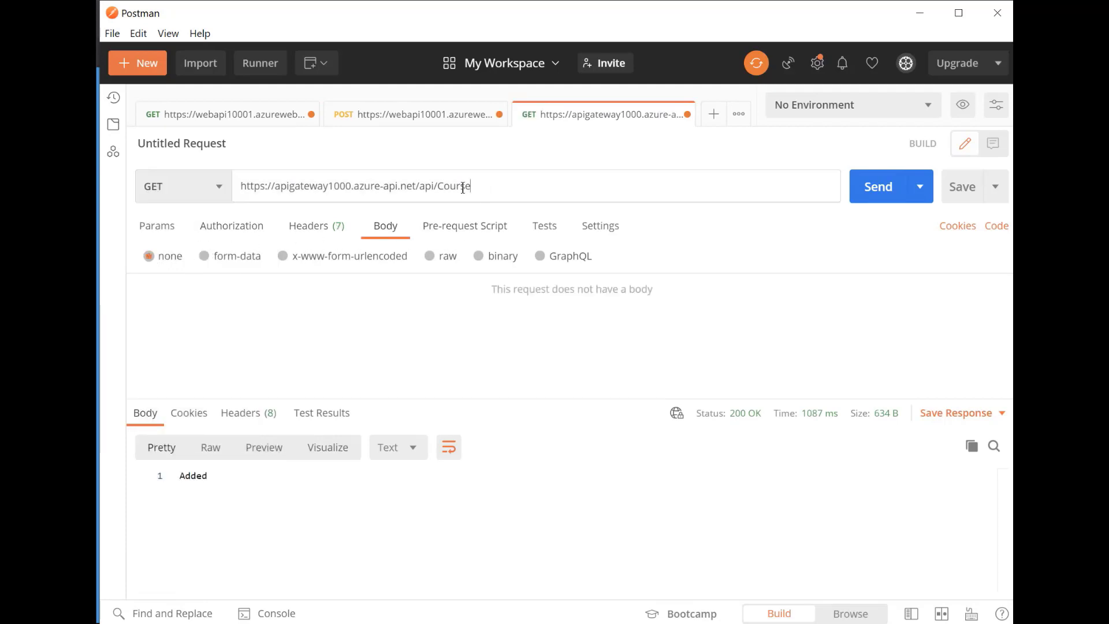
pyautogui.click(878, 187)
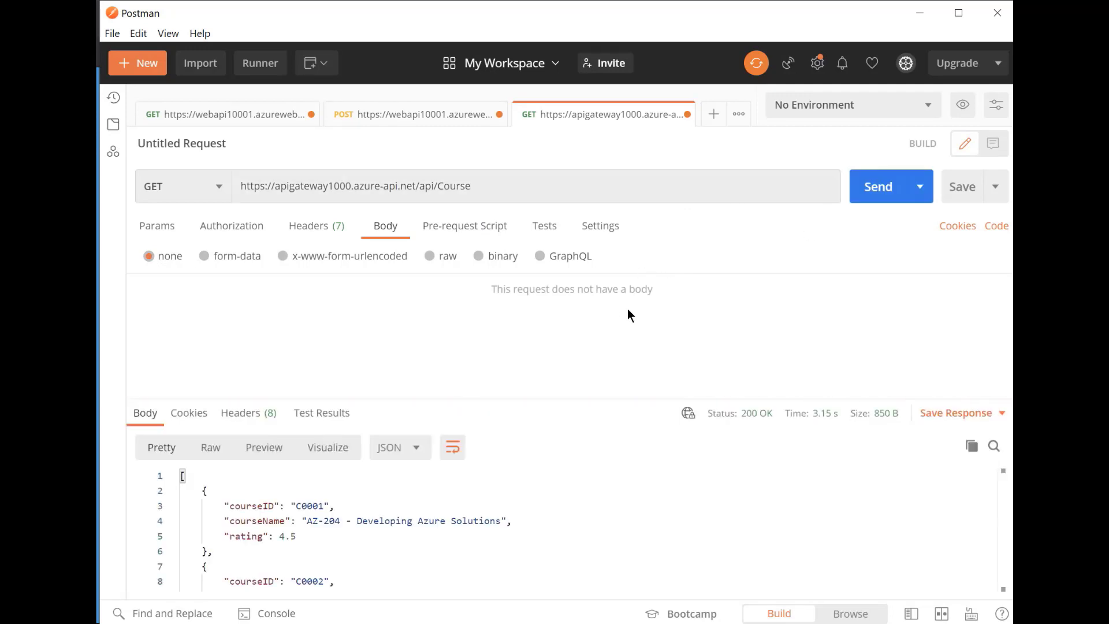
pyautogui.moveTo(600, 389); pyautogui.dragTo(583, 286)
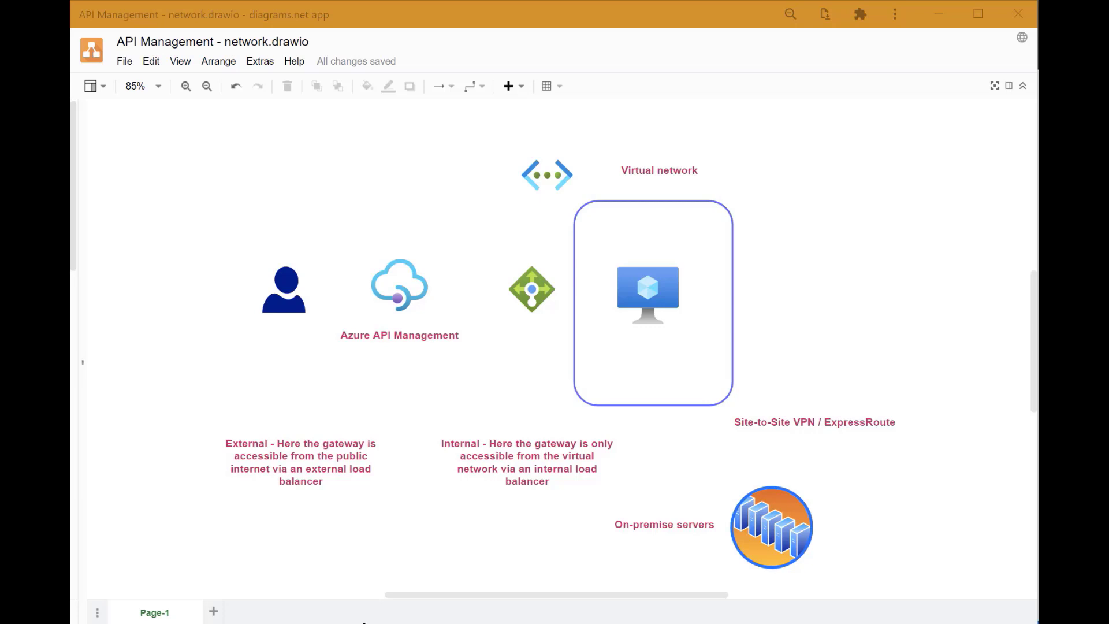
# Step: On the network.drawio diagram, underline the Azure API Management label and handwrite 'Web' above its icon
pyautogui.moveTo(341, 353); pyautogui.dragTo(449, 347)
pyautogui.moveTo(341, 140); pyautogui.dragTo(385, 151)
pyautogui.moveTo(388, 126); pyautogui.dragTo(402, 149)
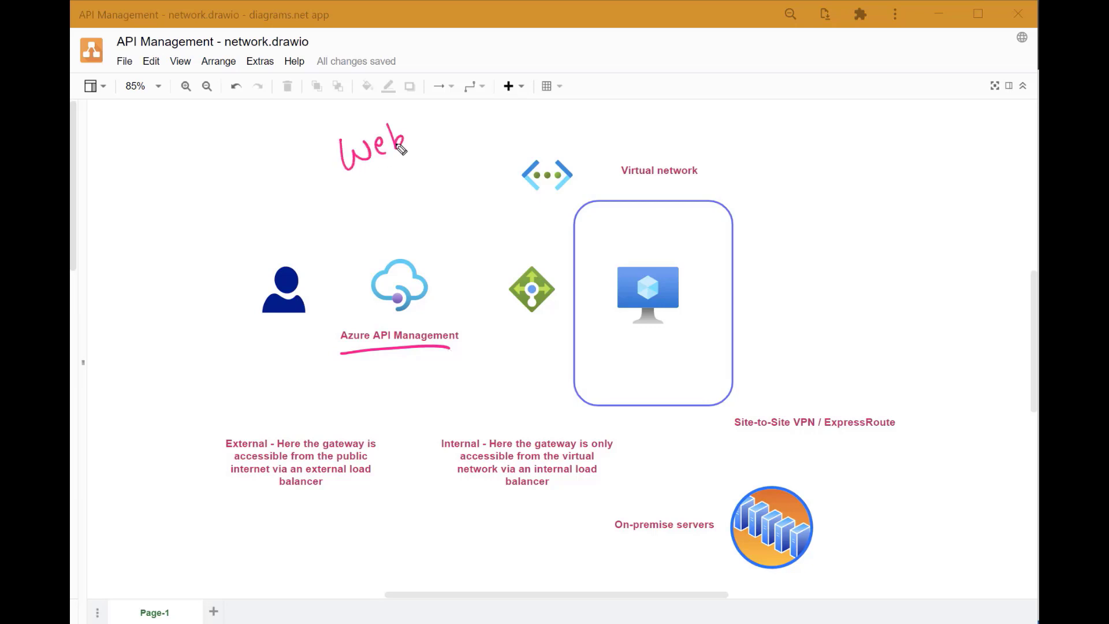
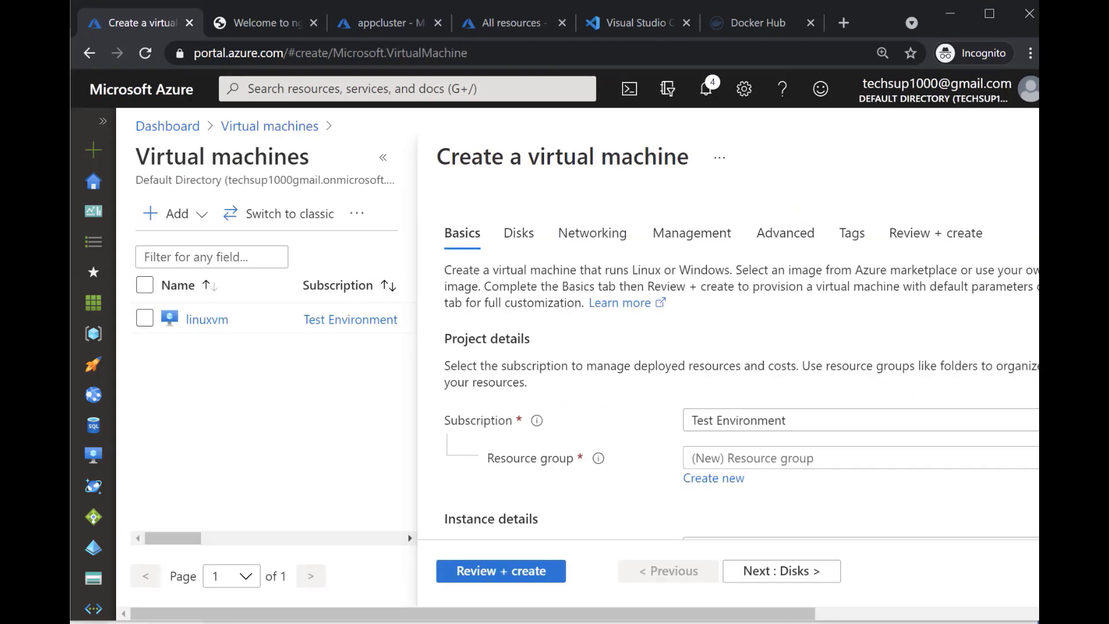
# Step: Name the VM demovm in resource group new-grp, region Central US, with no infrastructure redundancy
pyautogui.click(625, 372)
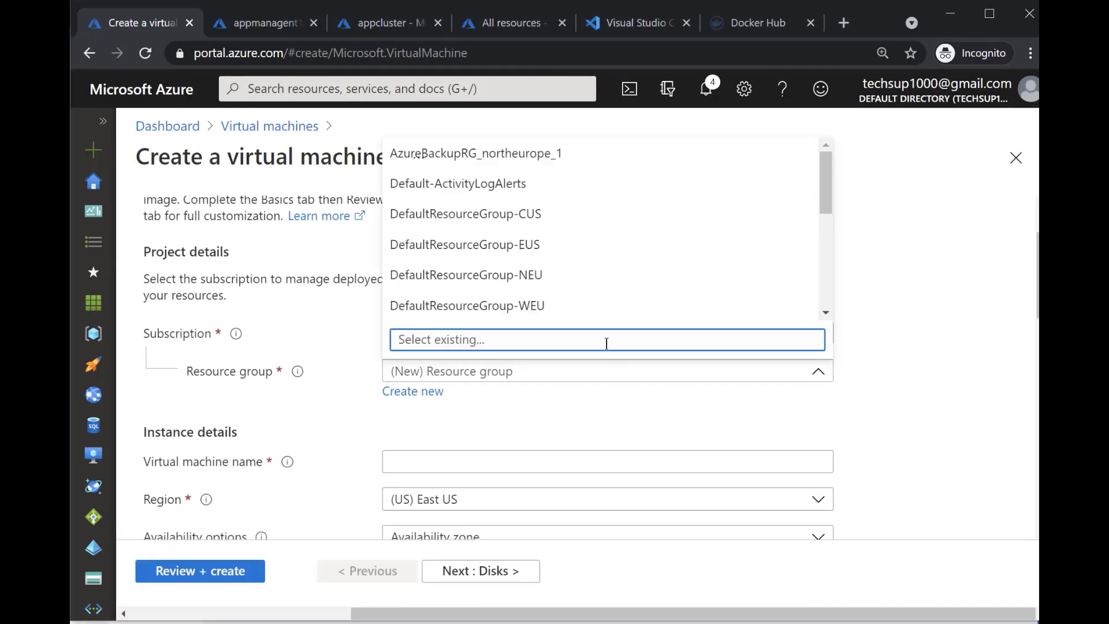
pyautogui.scroll(-4, 583, 276)
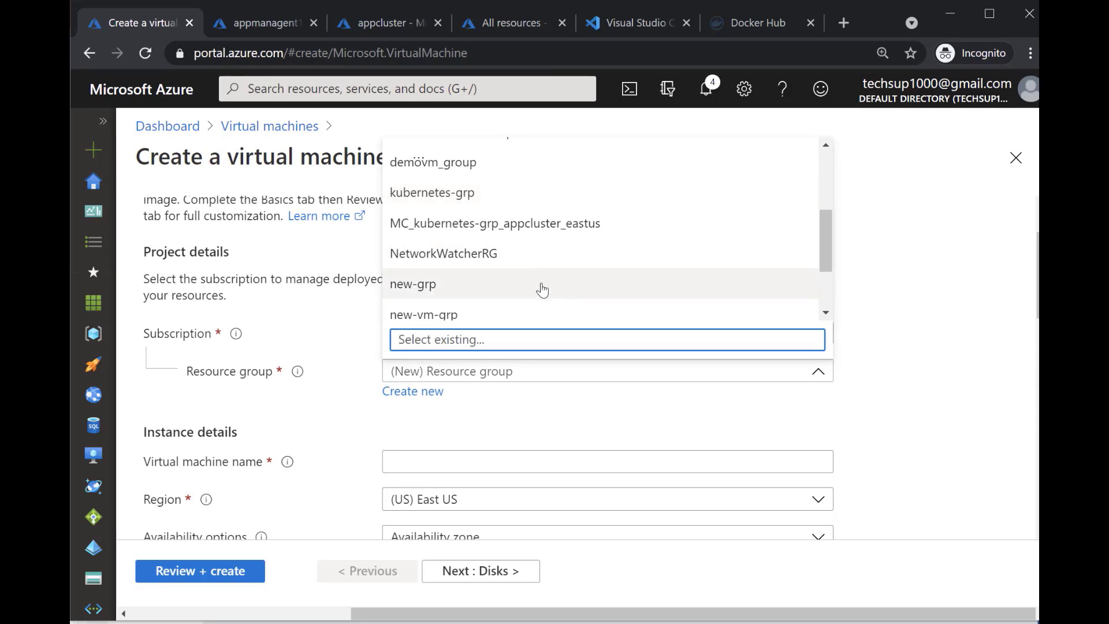
pyautogui.click(540, 284)
pyautogui.scroll(-2, 582, 398)
pyautogui.click(577, 417)
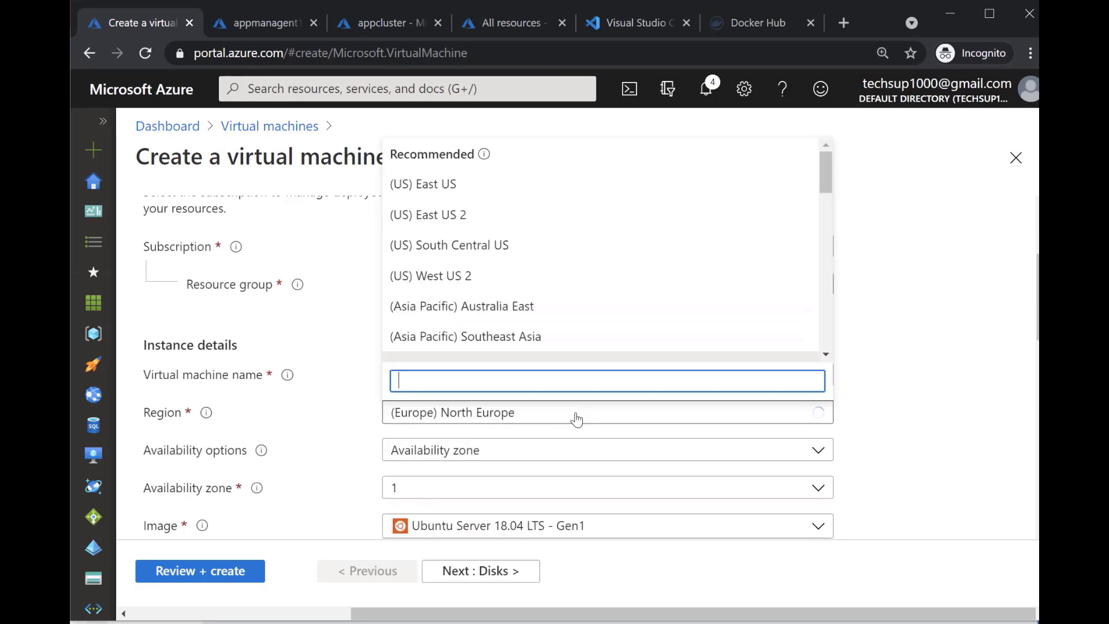
pyautogui.write('Centra')
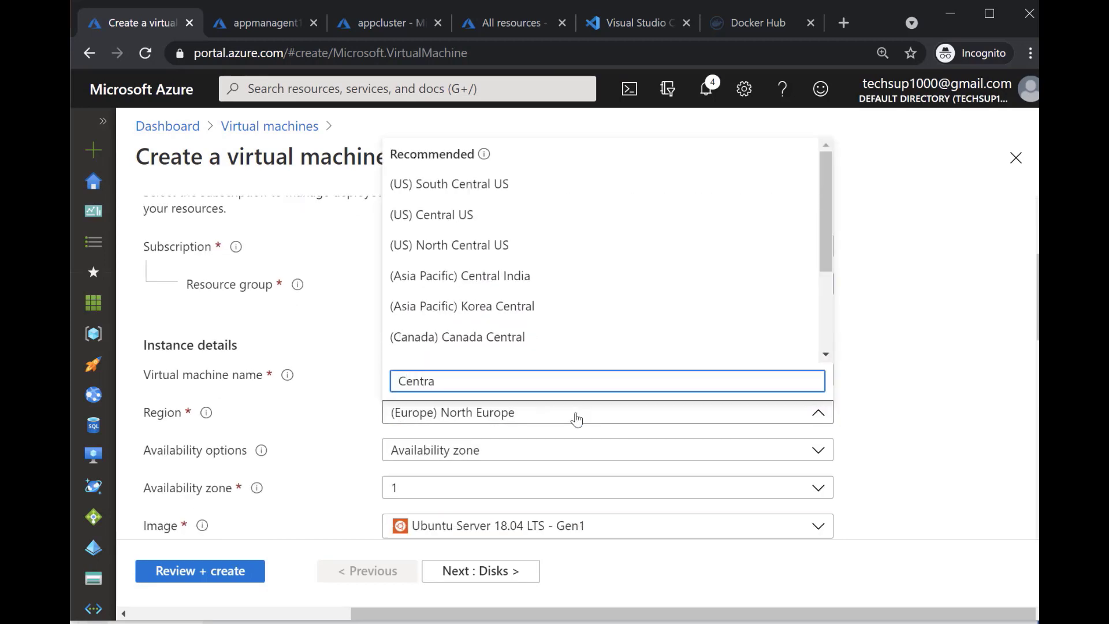
pyautogui.click(431, 216)
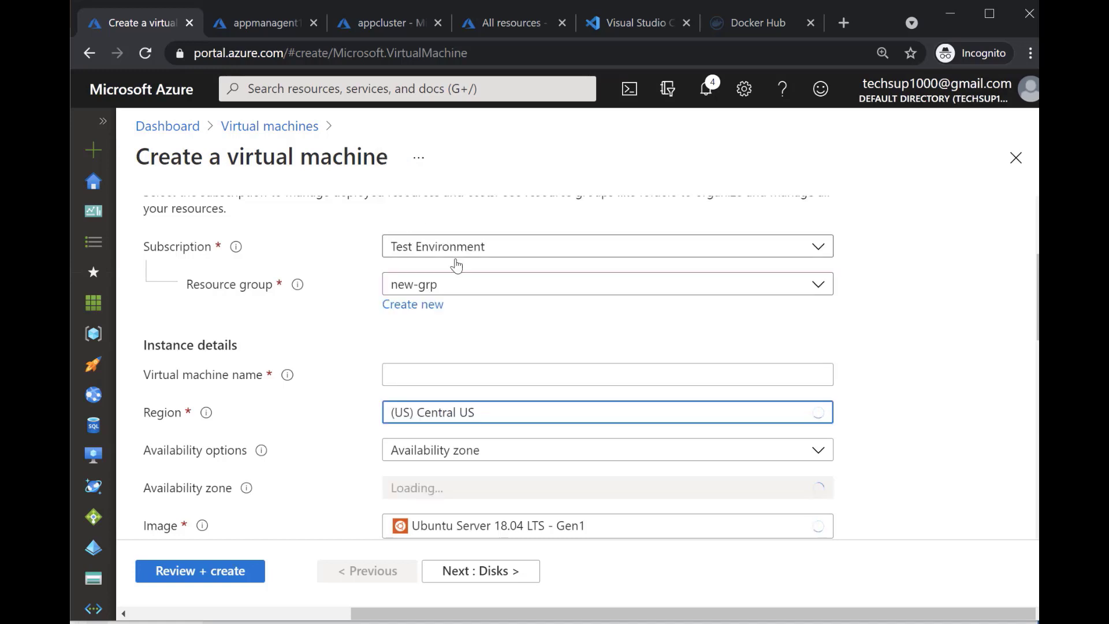
pyautogui.scroll(-2, 456, 265)
pyautogui.click(476, 287)
pyautogui.write('demovm')
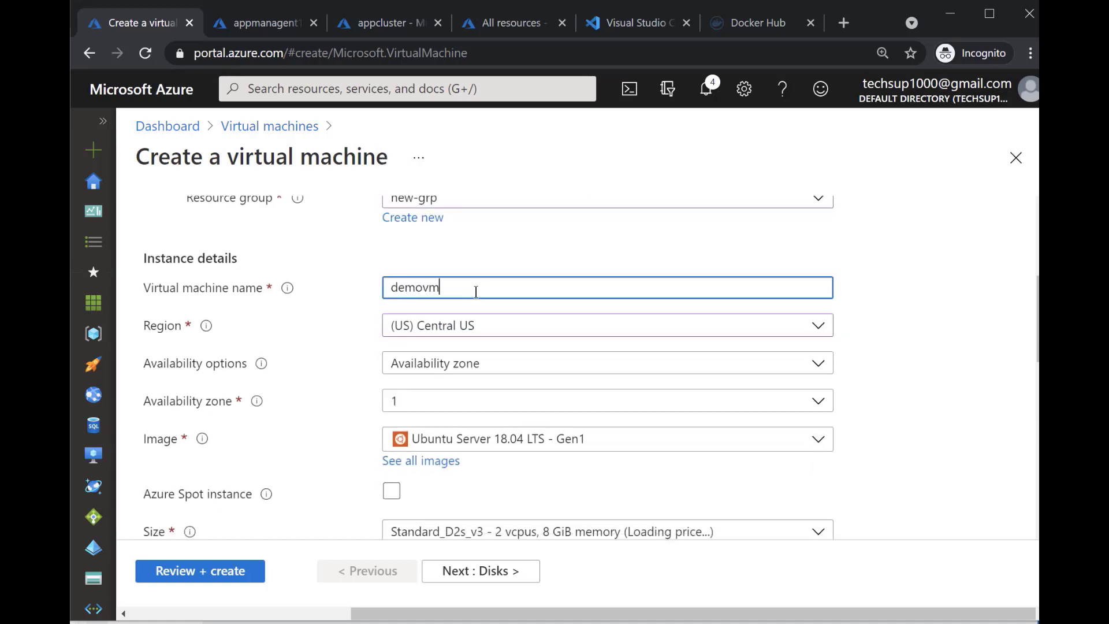
pyautogui.click(524, 364)
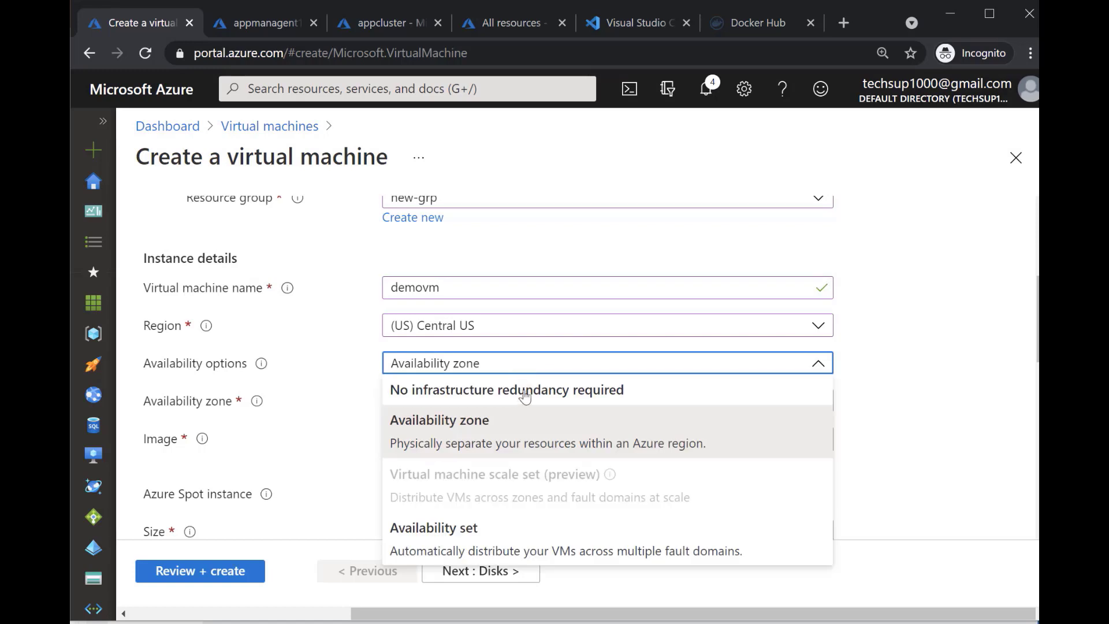
pyautogui.click(524, 398)
# Step: Choose the Windows Server 2019 Datacenter image and the Standard_D2_v2 size
pyautogui.scroll(-2, 616, 307)
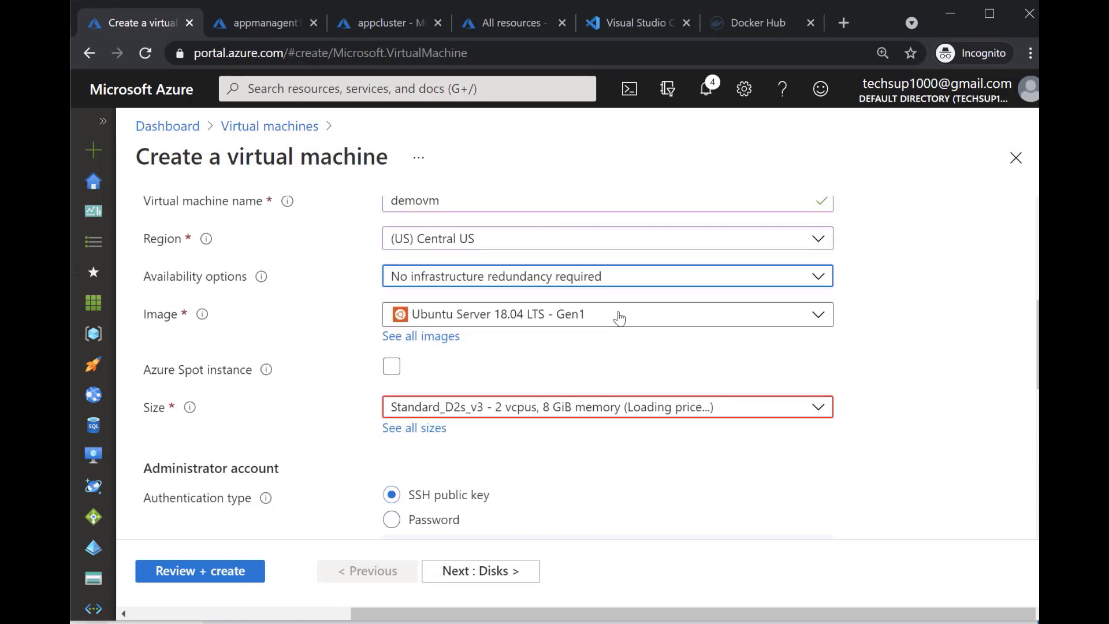
pyautogui.click(619, 316)
pyautogui.click(577, 441)
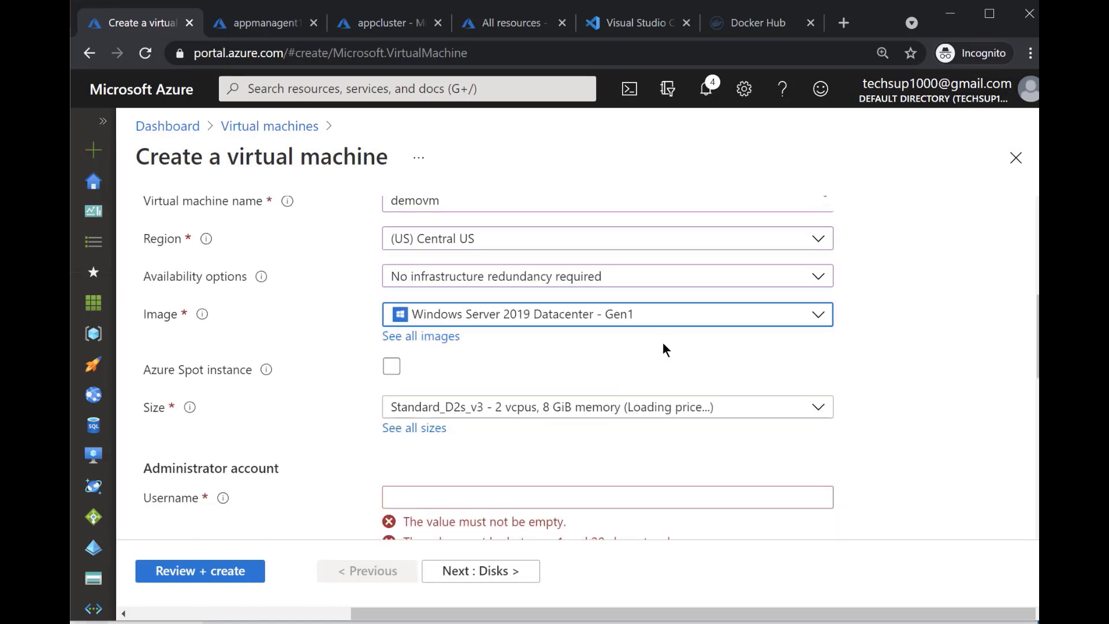
pyautogui.scroll(-2, 663, 340)
pyautogui.click(611, 319)
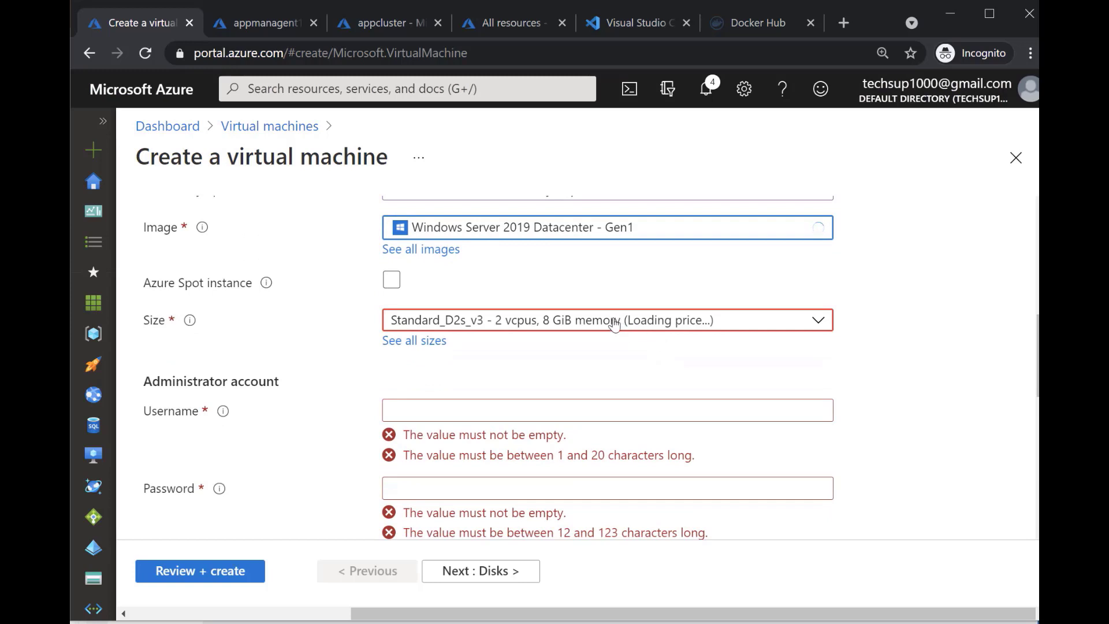
pyautogui.click(564, 408)
pyautogui.scroll(-2, 621, 370)
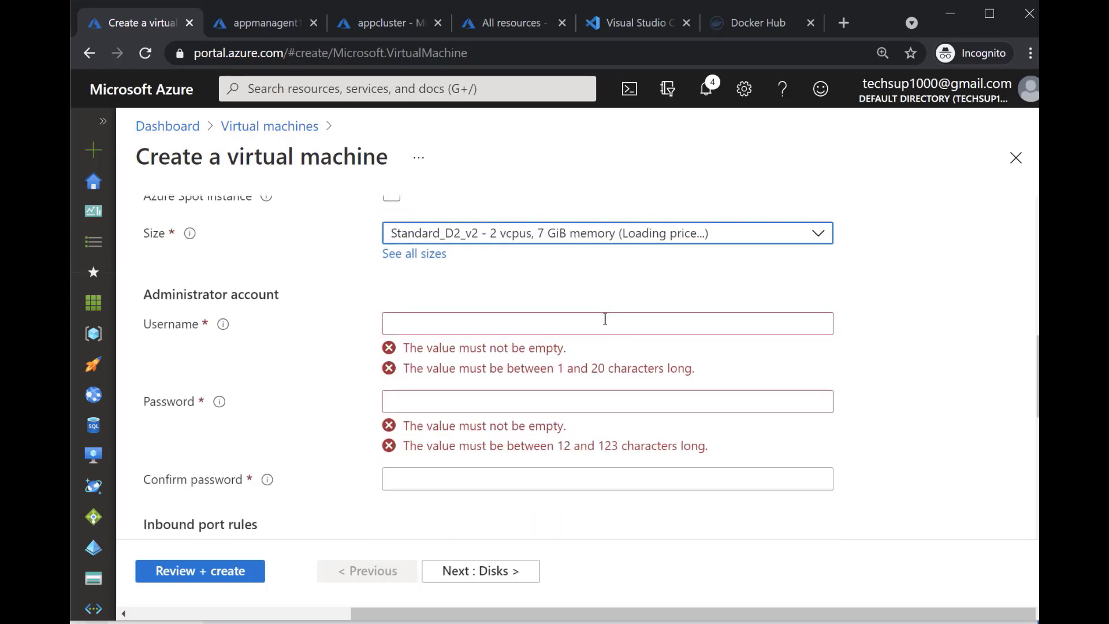
# Step: Set the administrator username to demousr with a confirmed password
pyautogui.click(603, 321)
pyautogui.write('demousr')
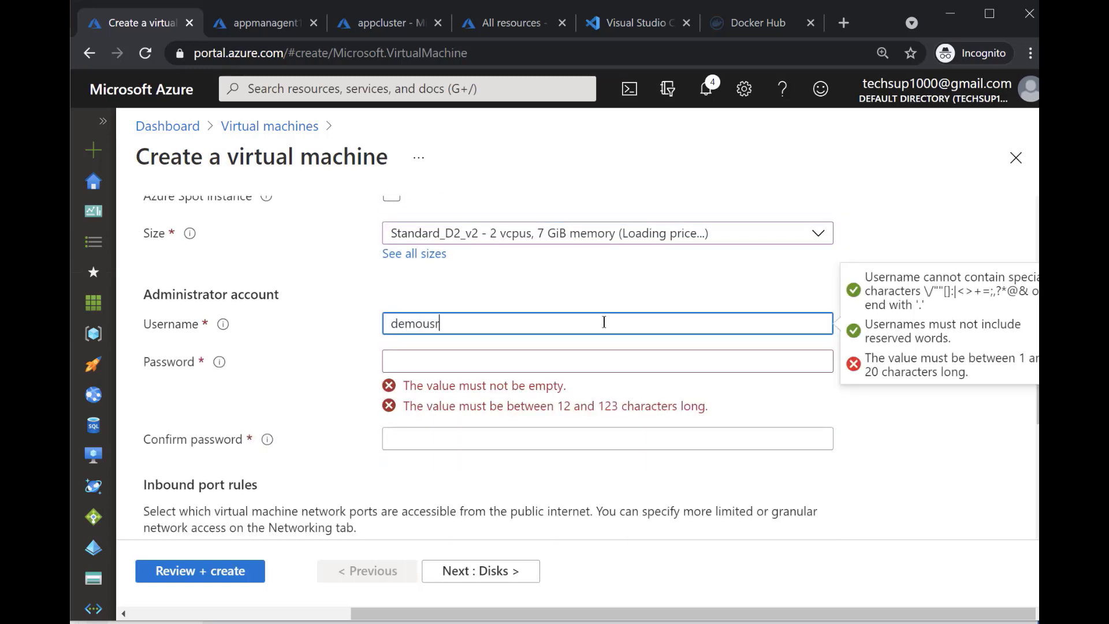
pyautogui.press('Tab')
pyautogui.write('•••••••••••••')
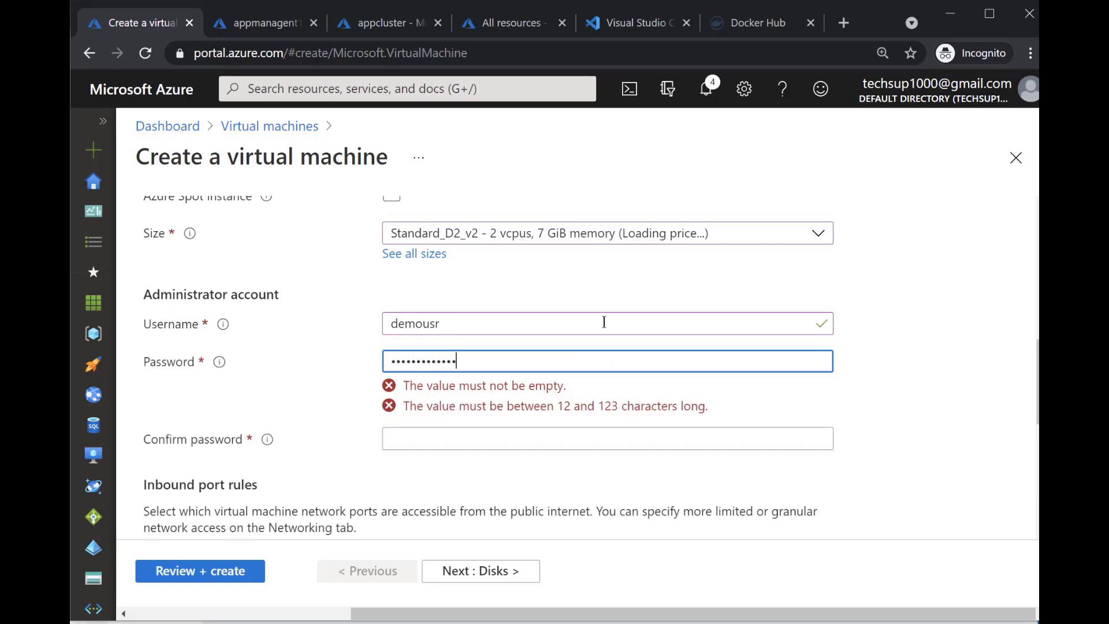
pyautogui.press('Tab')
pyautogui.write('•••••••••••••')
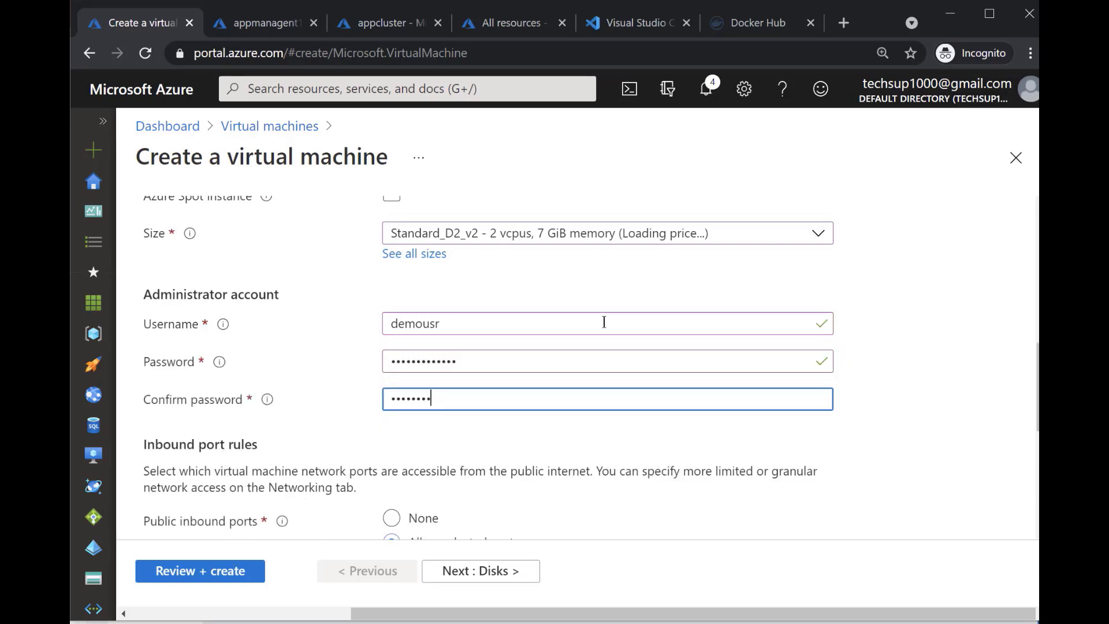
pyautogui.scroll(-3, 604, 321)
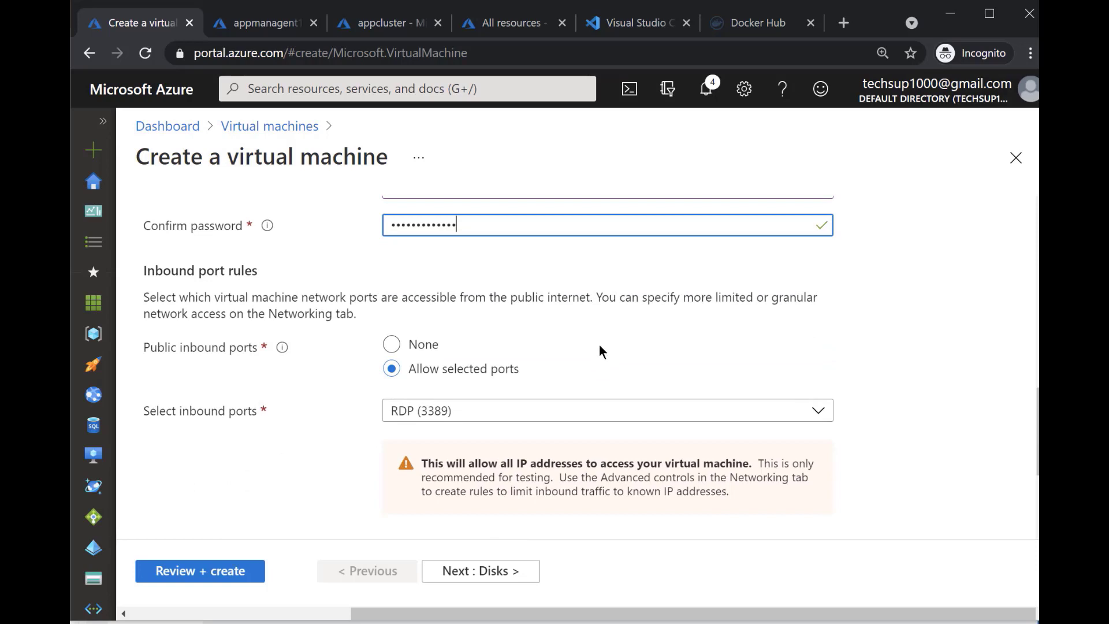
pyautogui.scroll(-2, 598, 344)
# Step: Allow inbound HTTP (80) alongside RDP (3389), then proceed to the Disks step
pyautogui.click(572, 327)
pyautogui.click(428, 354)
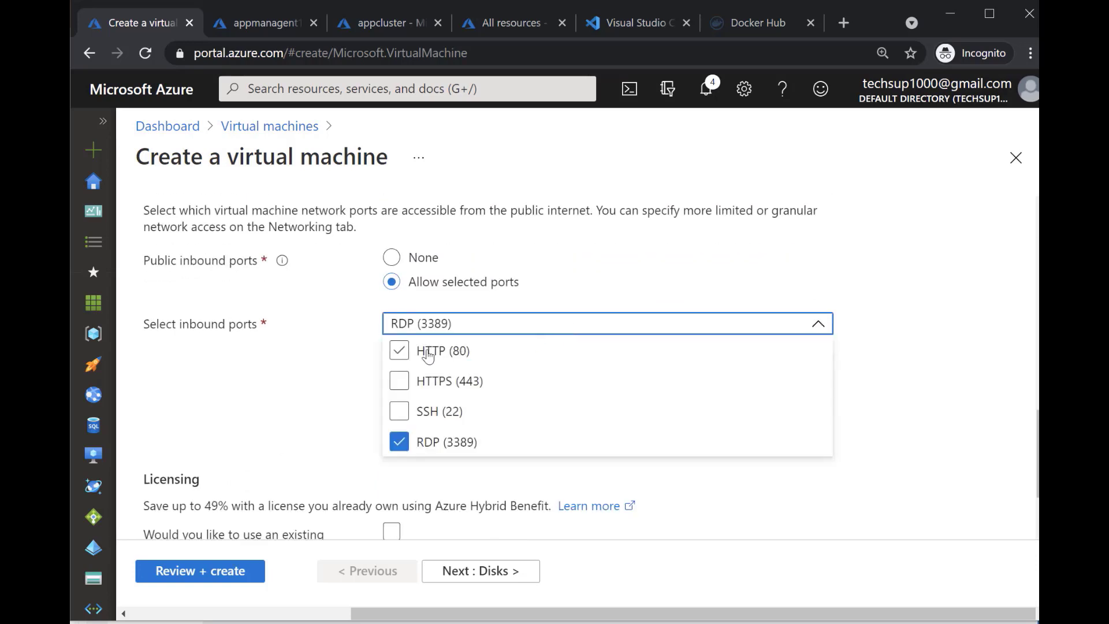
pyautogui.click(399, 350)
pyautogui.click(334, 358)
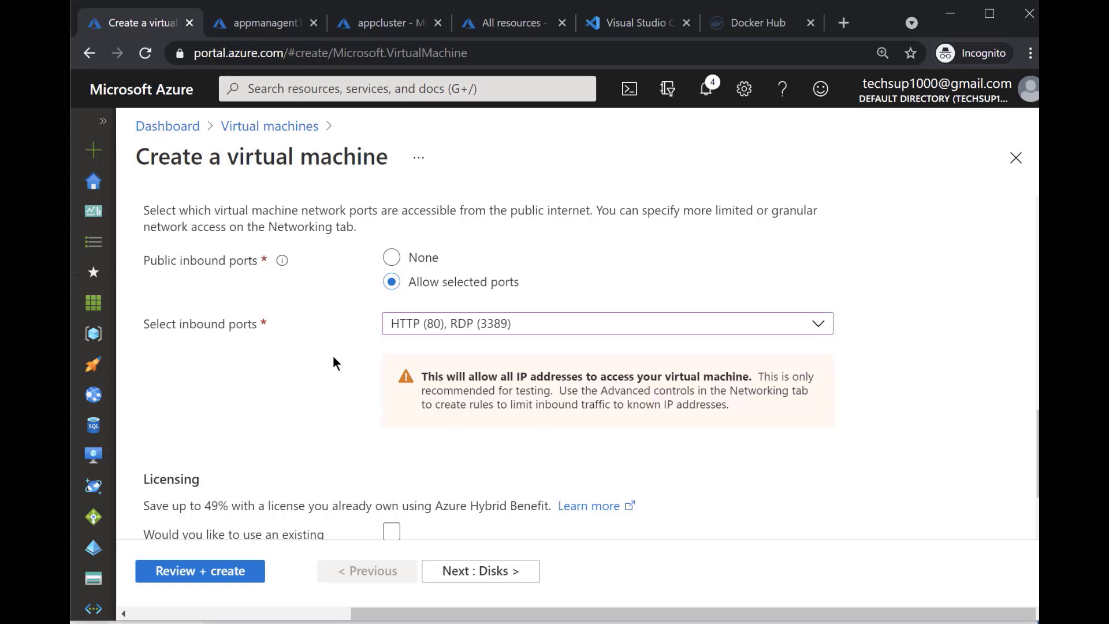
pyautogui.scroll(-2, 557, 453)
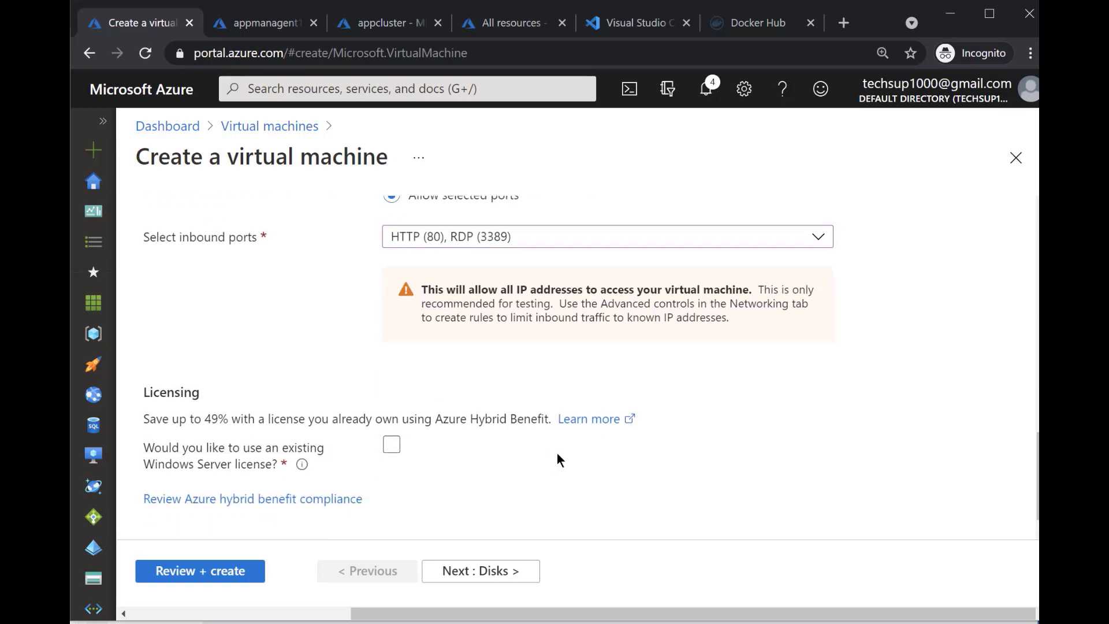
pyautogui.click(473, 579)
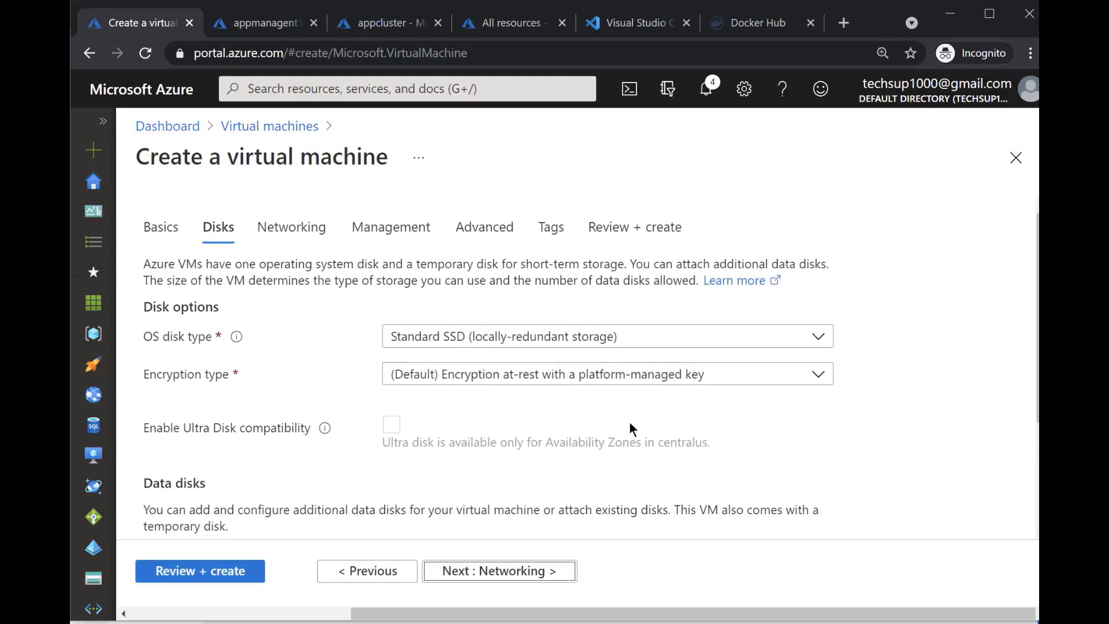
# Step: Skip past Disks to Networking and start creating a new virtual network for demovm
pyautogui.scroll(-3, 629, 421)
pyautogui.click(532, 573)
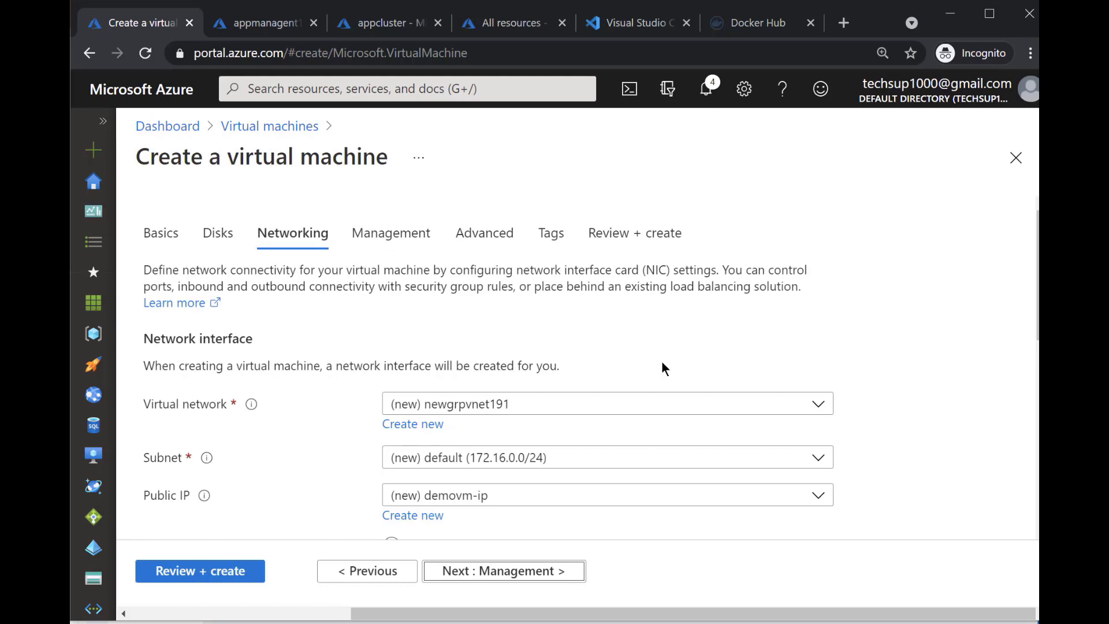
pyautogui.scroll(-2, 662, 361)
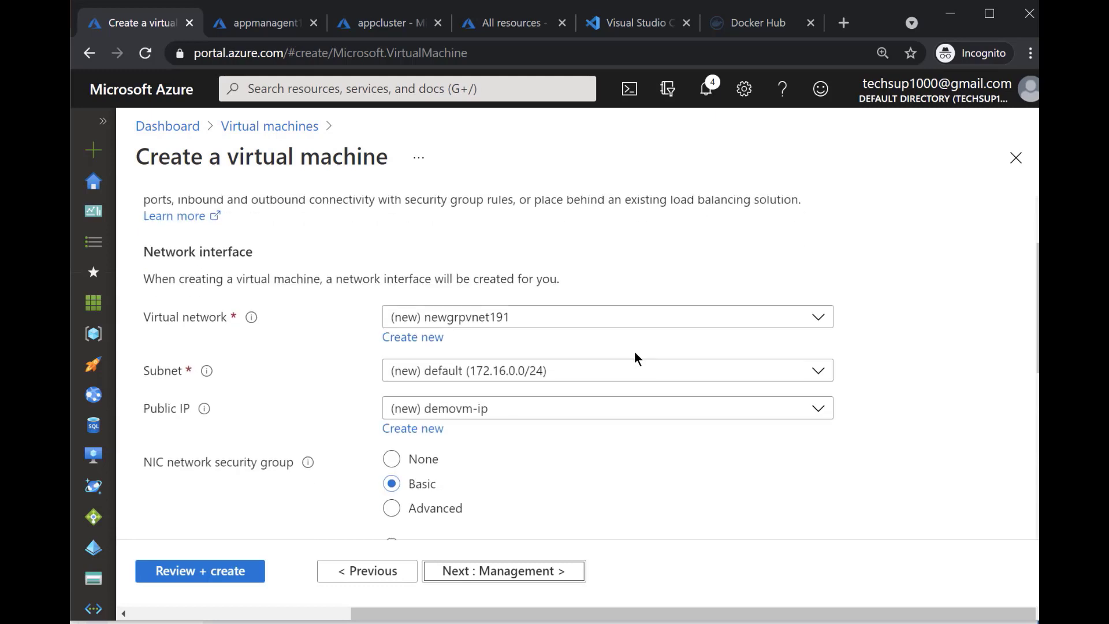
pyautogui.click(429, 343)
pyautogui.scroll(-1, 668, 322)
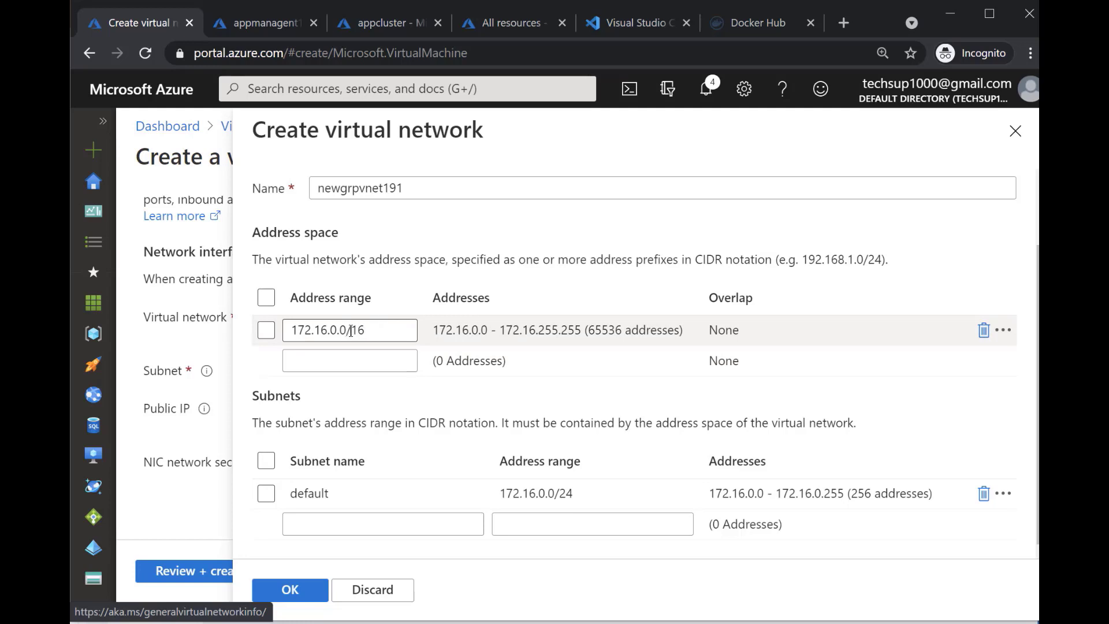
# Step: Rename the virtual network to apinetwork, keeping address space 172.16.0.0/16 and default subnet 172.16.0.0/24
pyautogui.moveTo(350, 330); pyautogui.dragTo(366, 330)
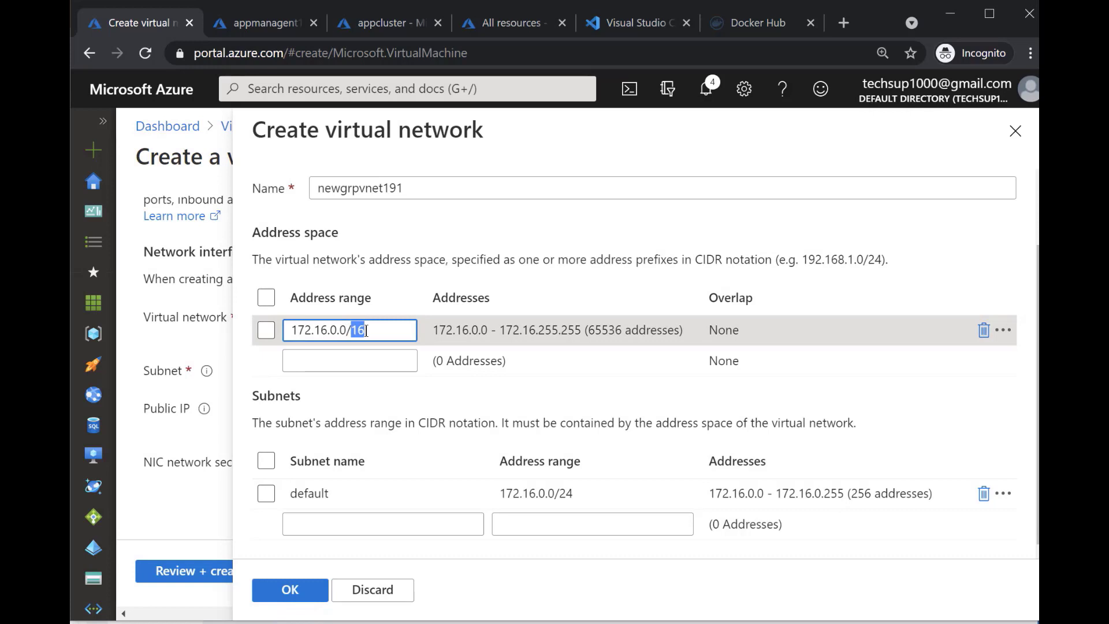
pyautogui.moveTo(556, 493); pyautogui.dragTo(632, 493)
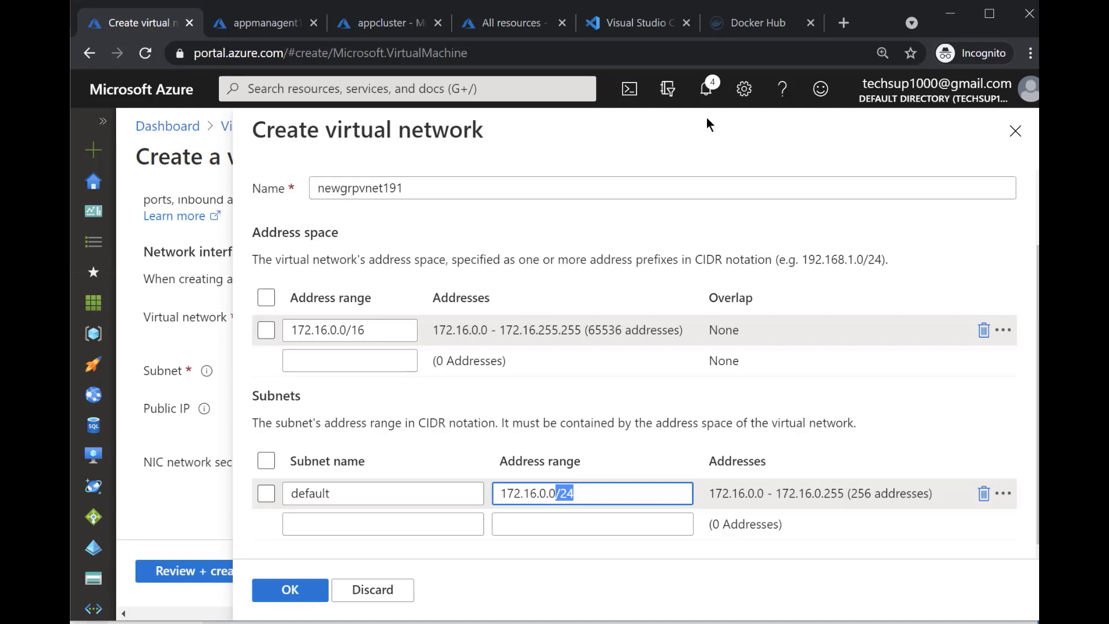
pyautogui.moveTo(498, 184); pyautogui.dragTo(272, 192)
pyautogui.write('apinetwork')
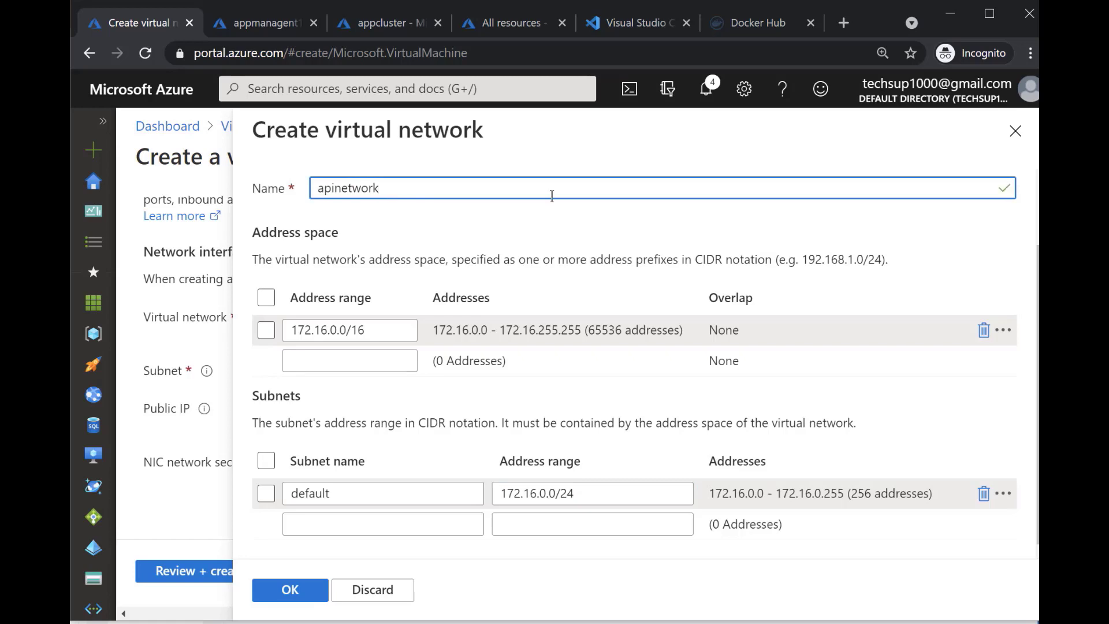
pyautogui.click(328, 330)
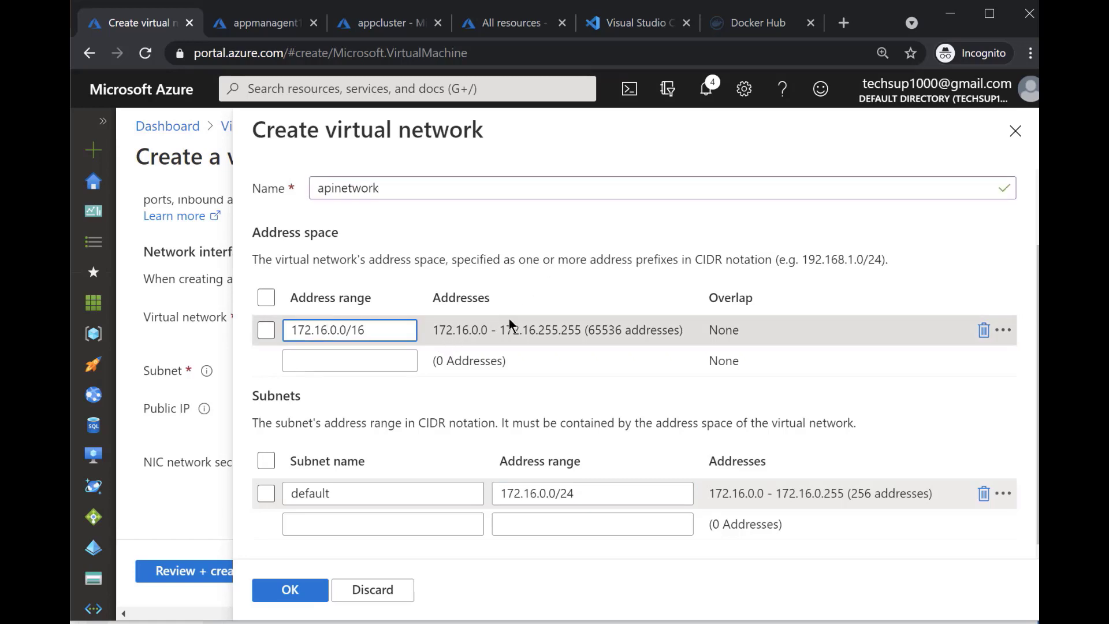
# Step: Add subnet apisubnet with range 172.16.1.0/24 and confirm the virtual network
pyautogui.click(476, 527)
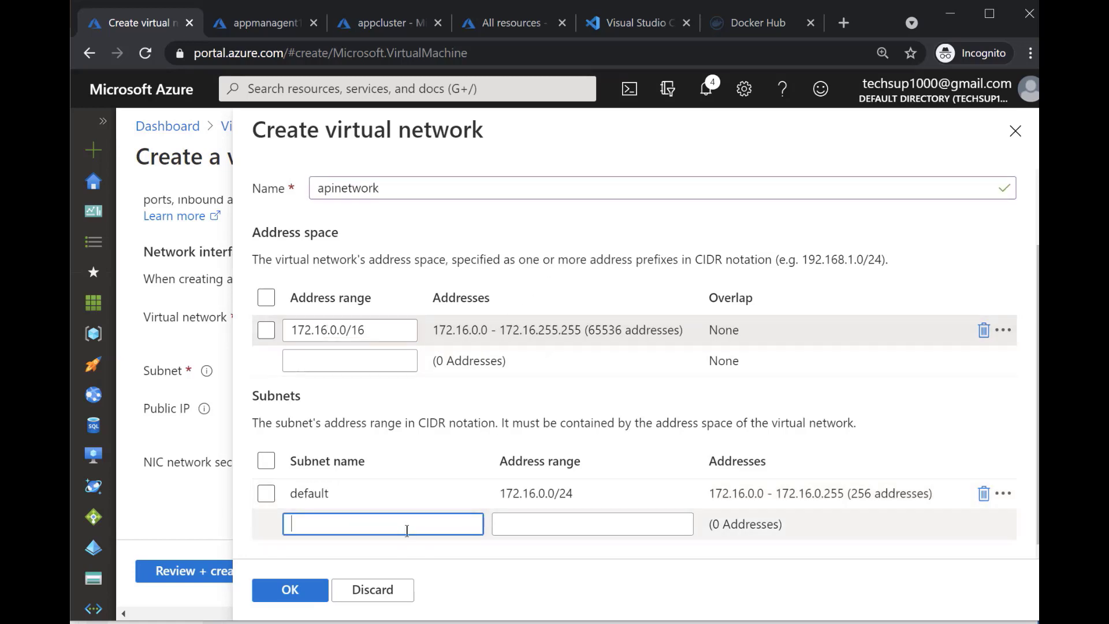
pyautogui.write('aop')
pyautogui.press('BackSpace')
pyautogui.press('BackSpace')
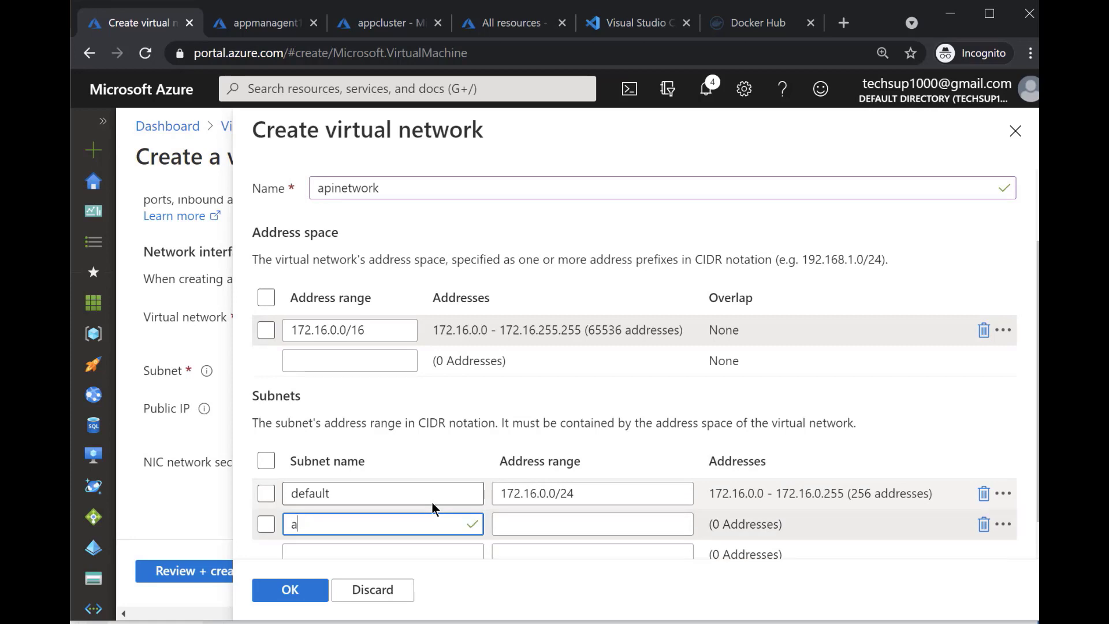
pyautogui.write('pisubnet')
pyautogui.scroll(-1, 433, 509)
pyautogui.click(550, 492)
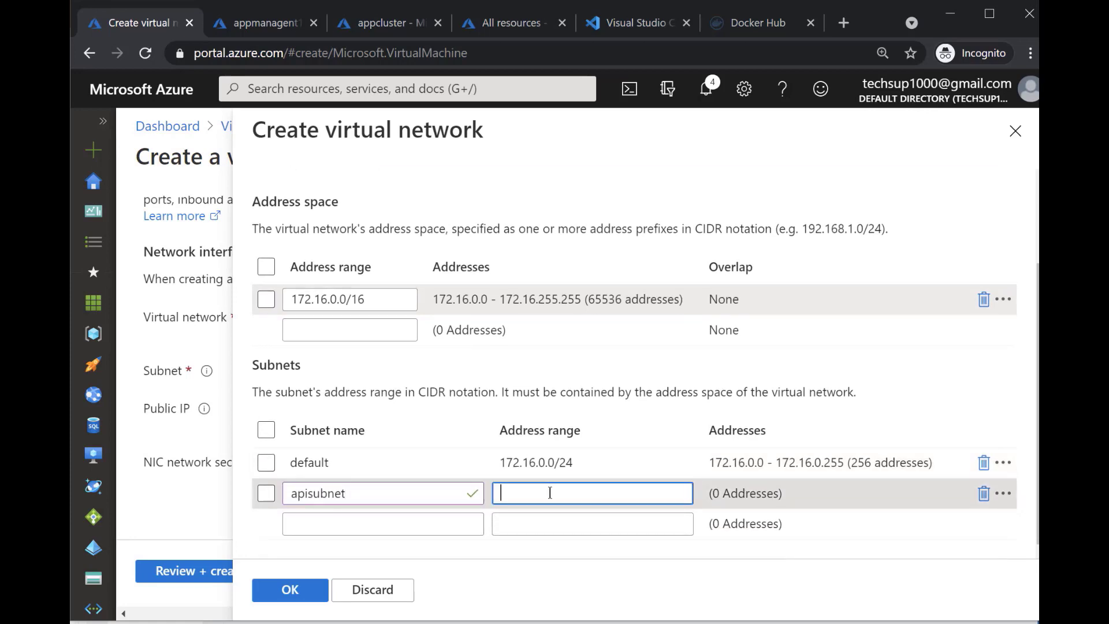
pyautogui.write('172.1')
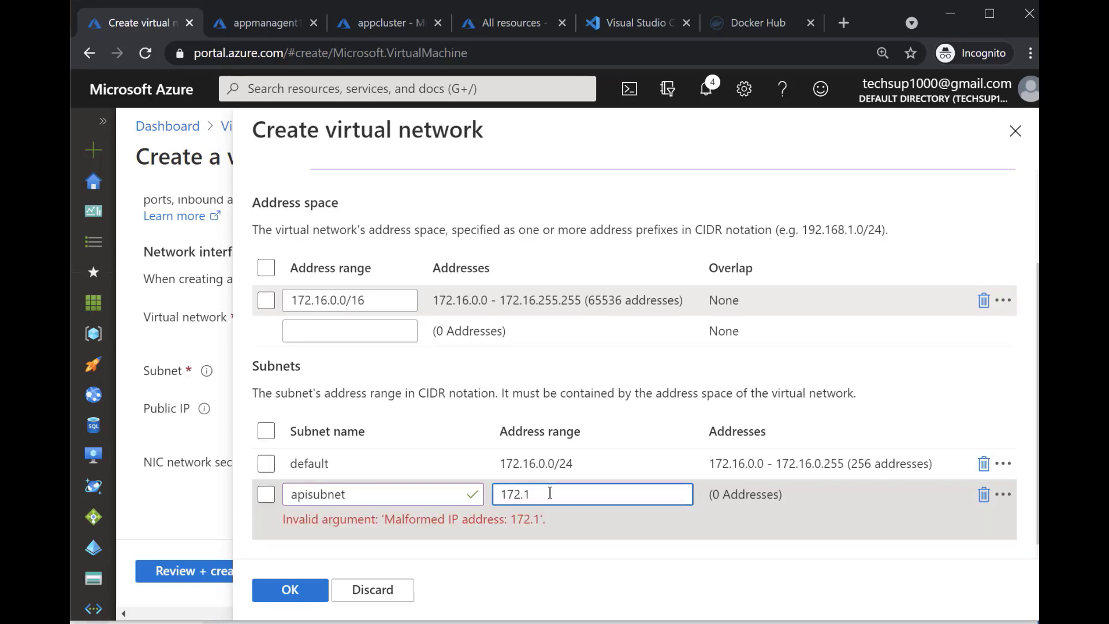
pyautogui.write('6.0.')
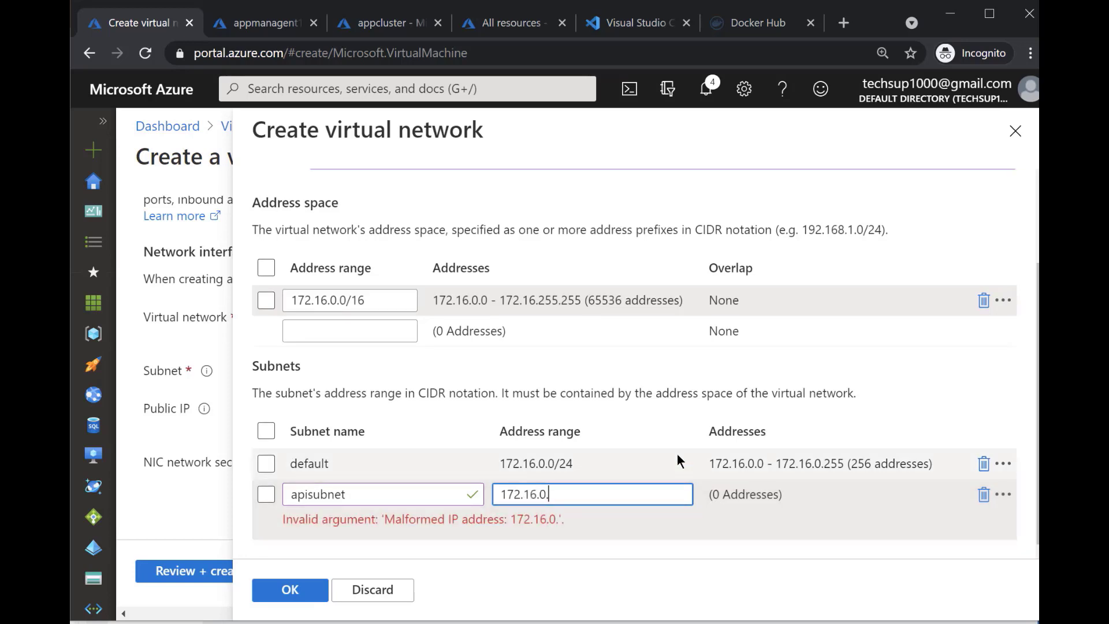
pyautogui.press('BackSpace')
pyautogui.press('BackSpace')
pyautogui.write('1.0/24')
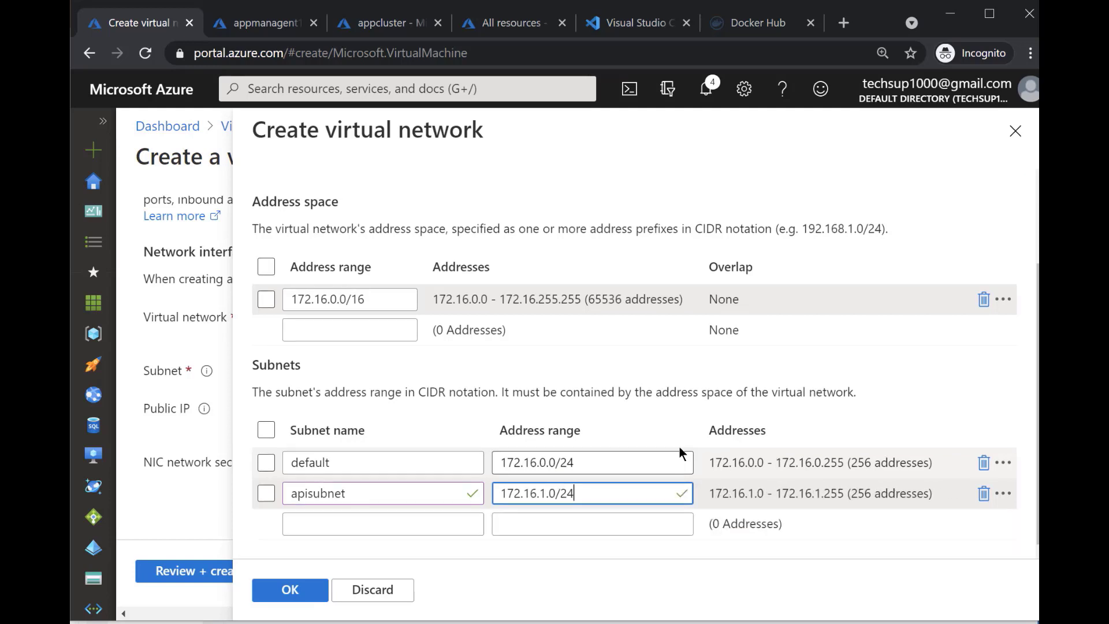
pyautogui.click(311, 594)
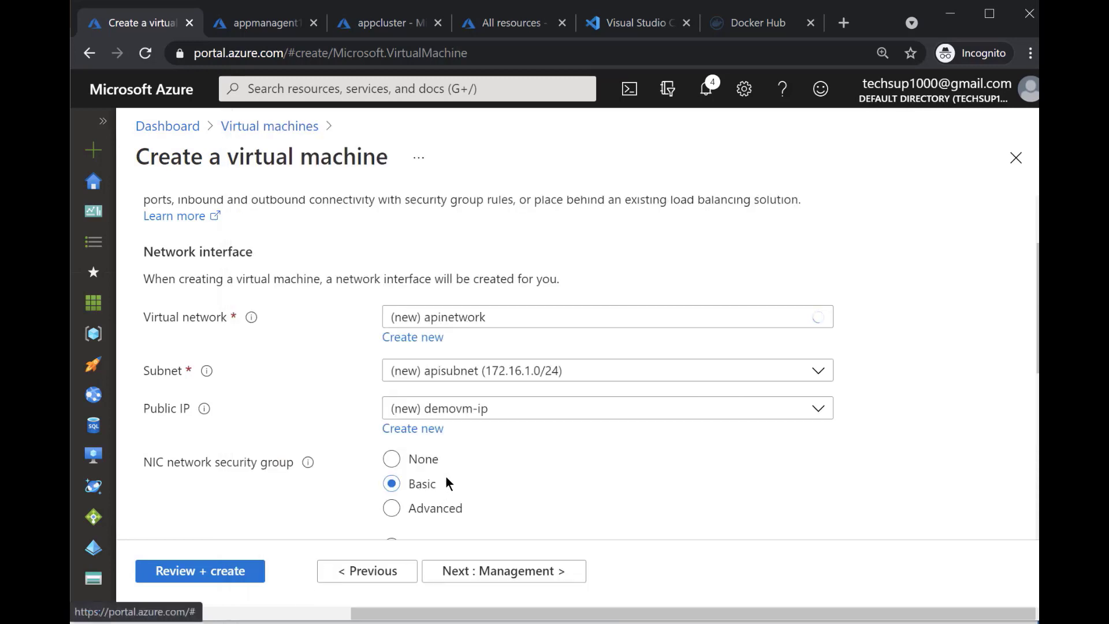
# Step: Put the VM on the default subnet of apinetwork
pyautogui.click(580, 374)
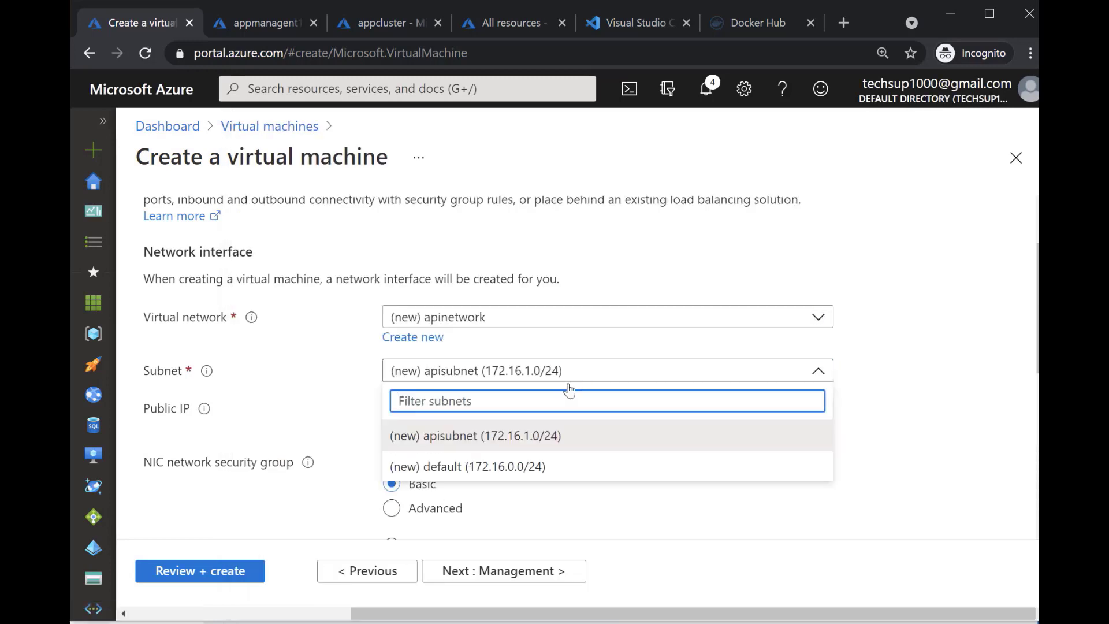
pyautogui.click(517, 466)
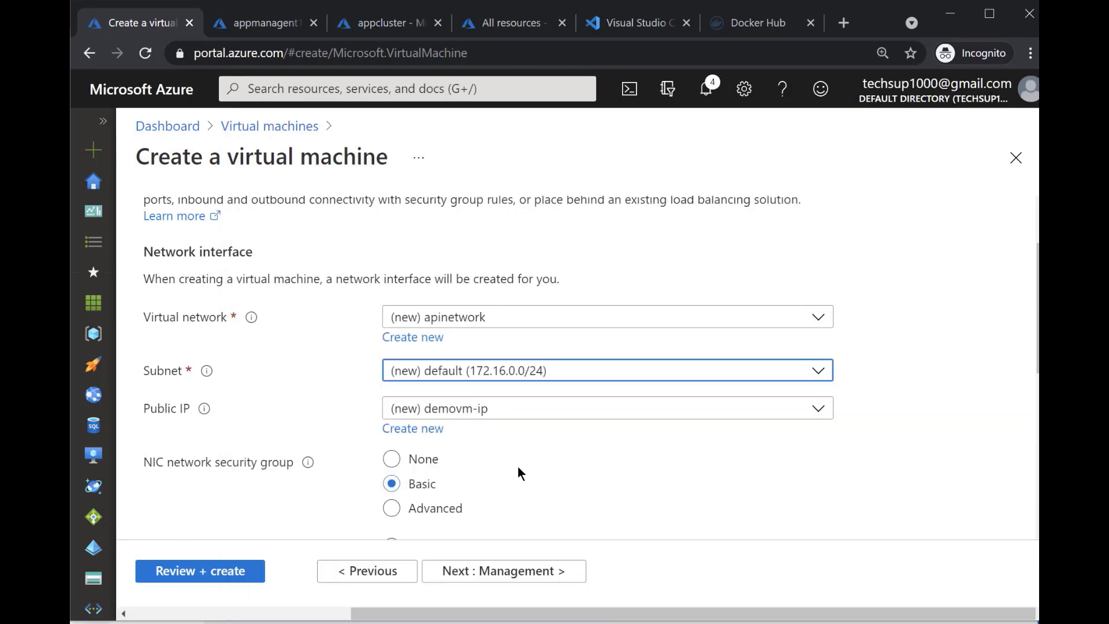
pyautogui.click(583, 372)
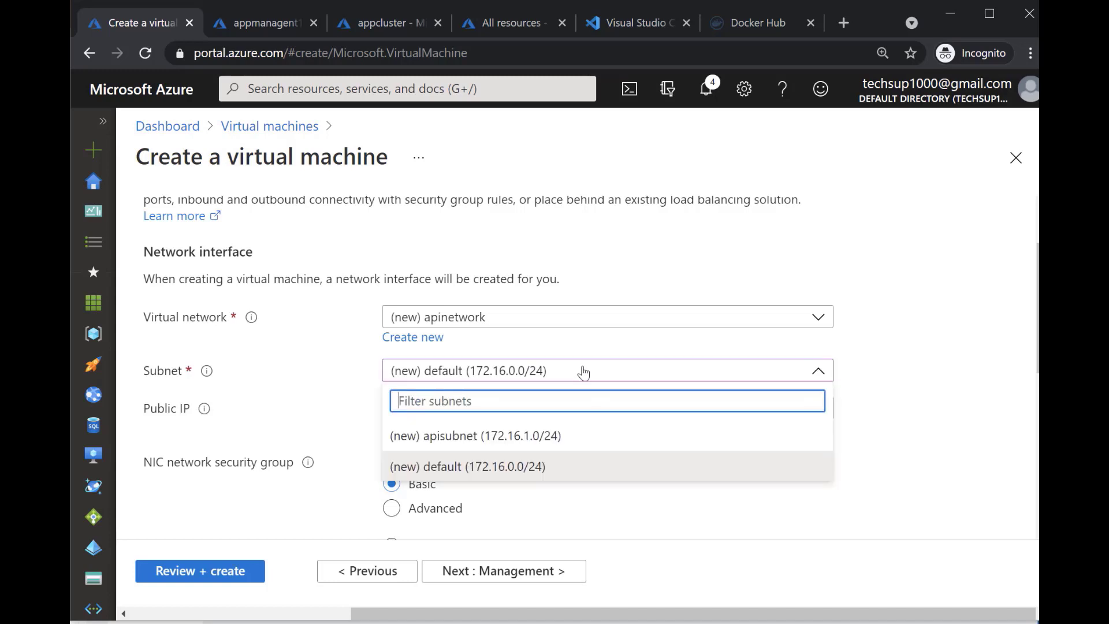
pyautogui.click(583, 373)
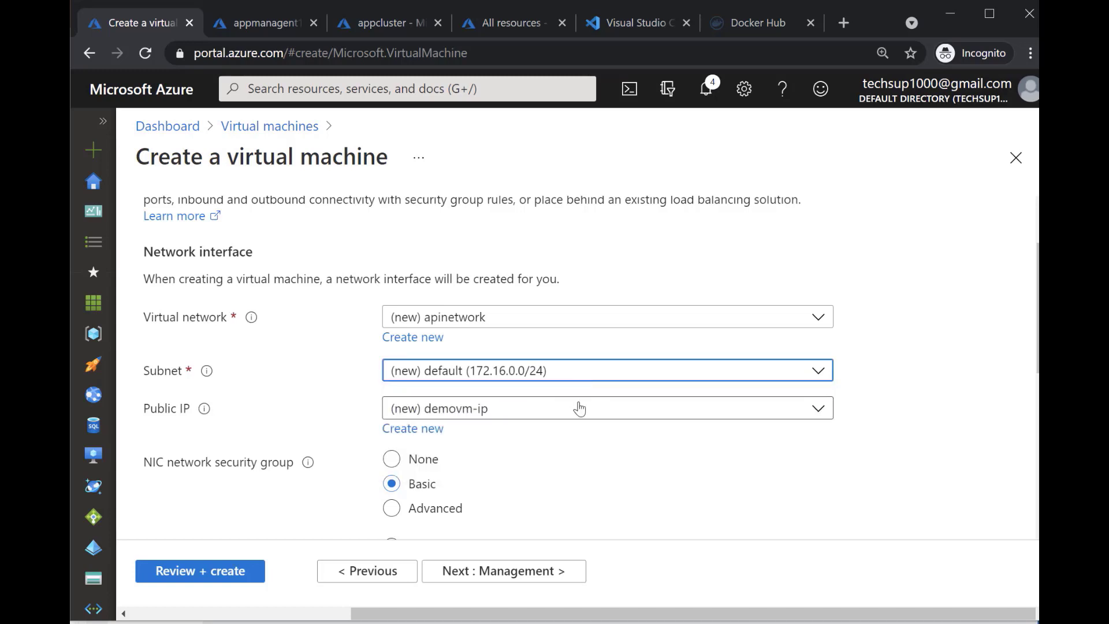
# Step: Advance through Management, Advanced and Tags to Review + create, with validation passed
pyautogui.scroll(-1, 607, 453)
pyautogui.scroll(-4, 551, 430)
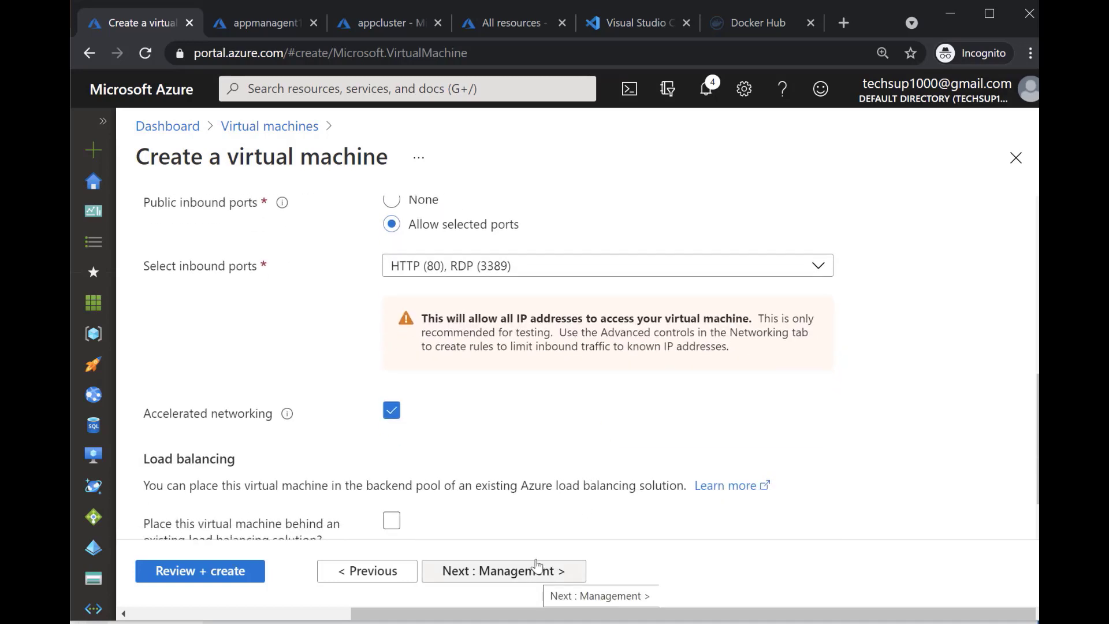
pyautogui.click(521, 574)
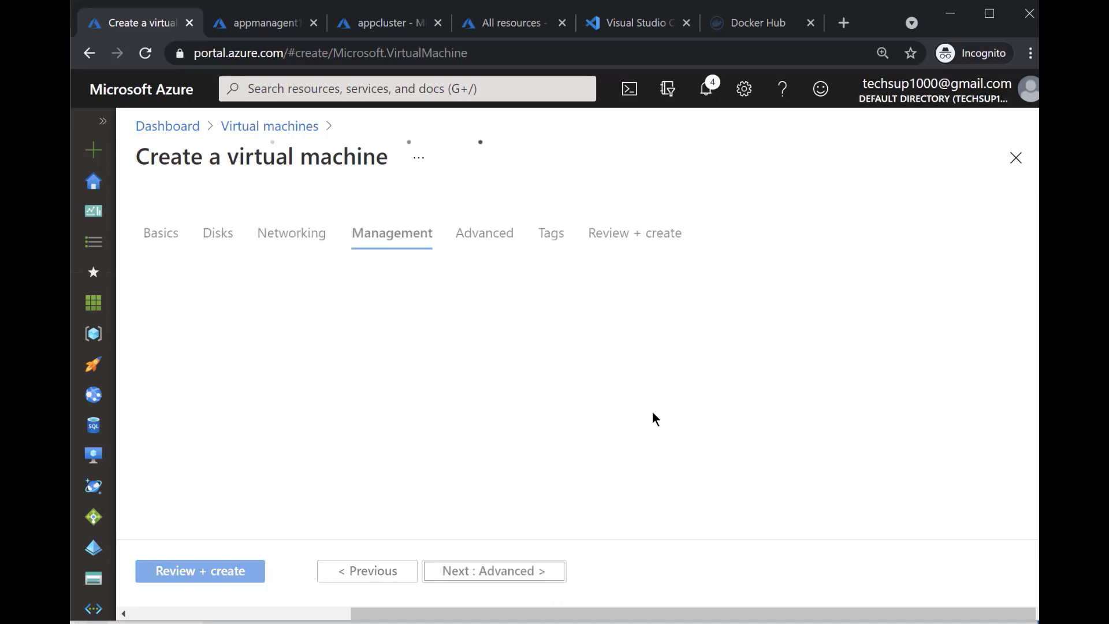
pyautogui.scroll(-1, 594, 466)
pyautogui.click(512, 571)
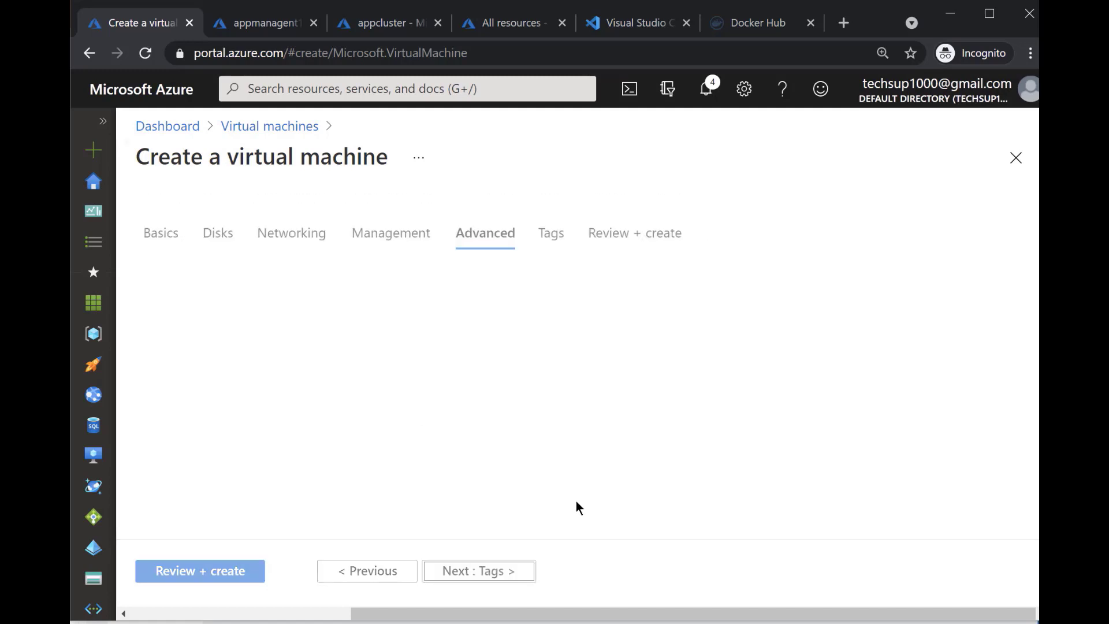
pyautogui.click(496, 575)
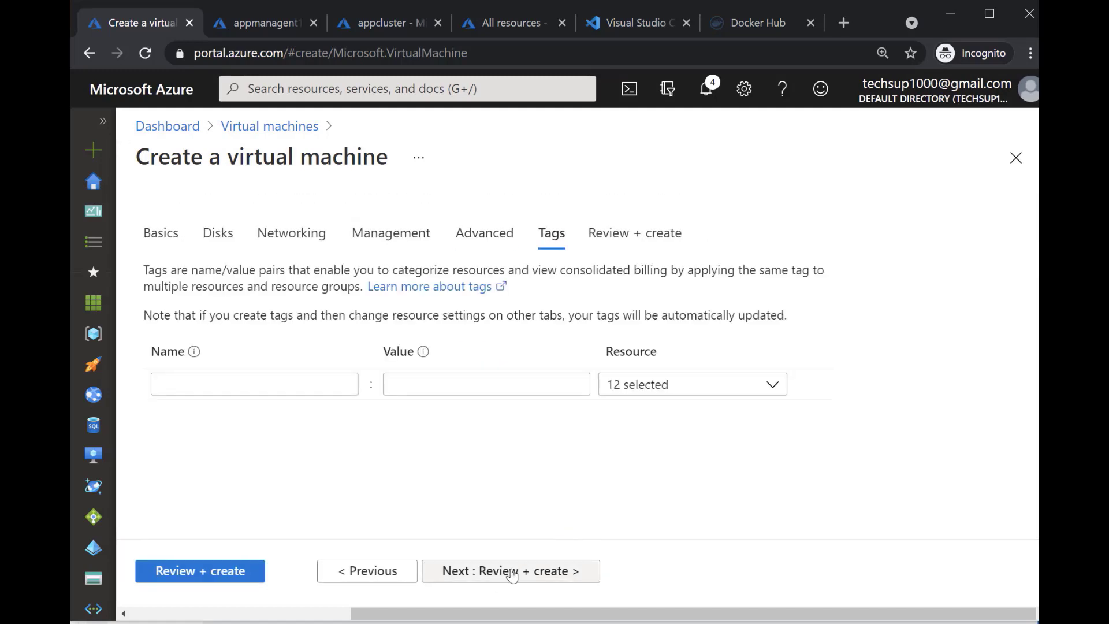
pyautogui.click(495, 573)
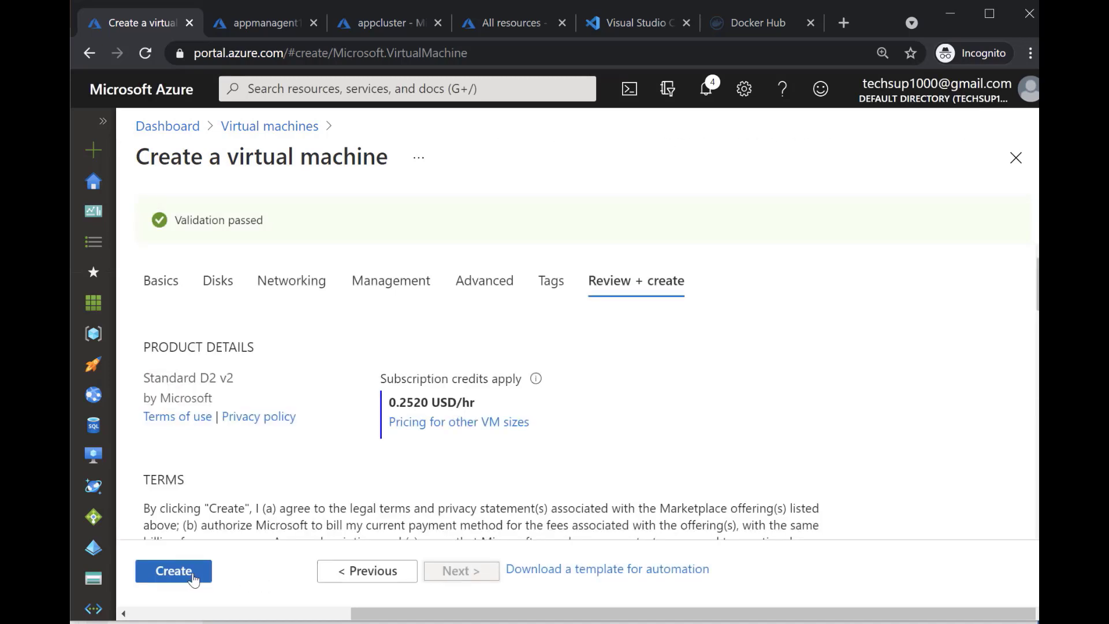
# Step: Create demovm, then download and open its RDP file to connect despite the publisher warning
pyautogui.click(173, 571)
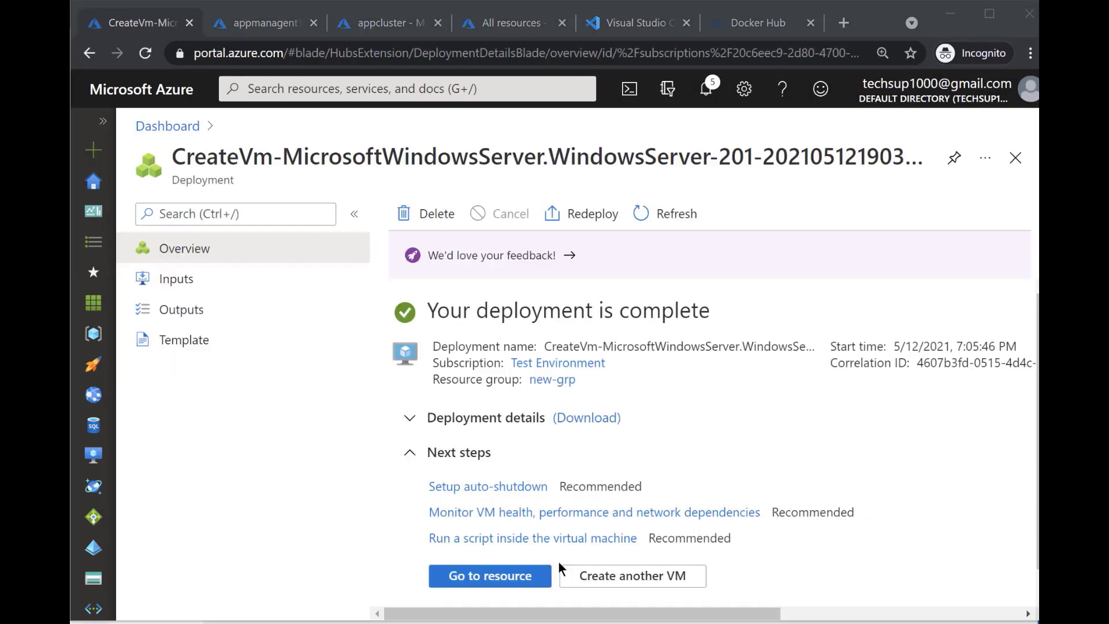
pyautogui.click(508, 576)
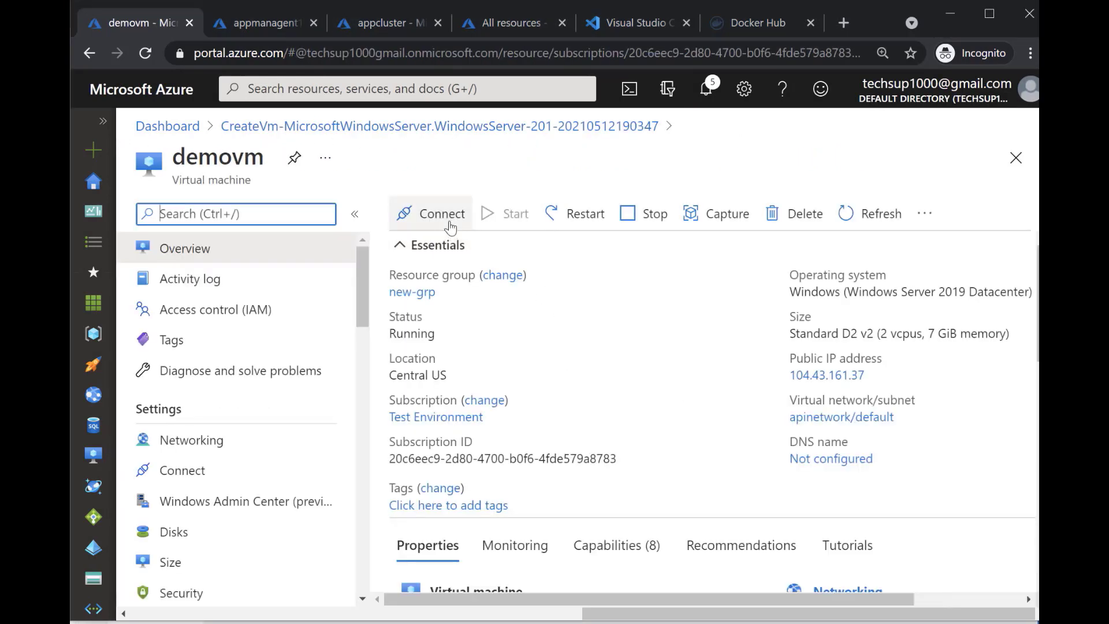
pyautogui.click(442, 214)
pyautogui.click(449, 249)
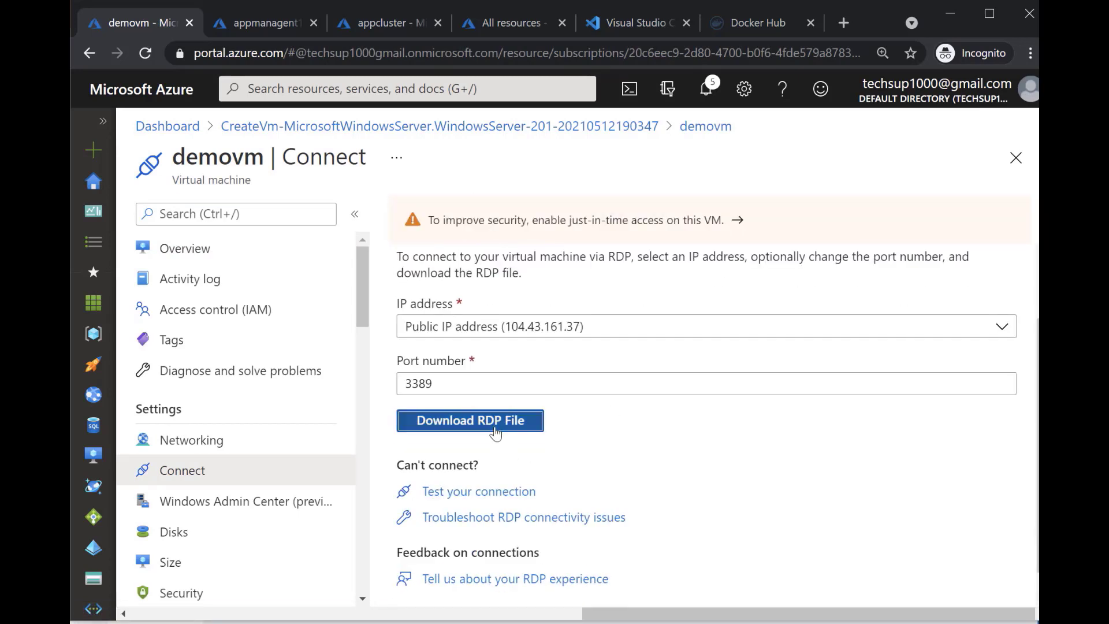
pyautogui.click(496, 432)
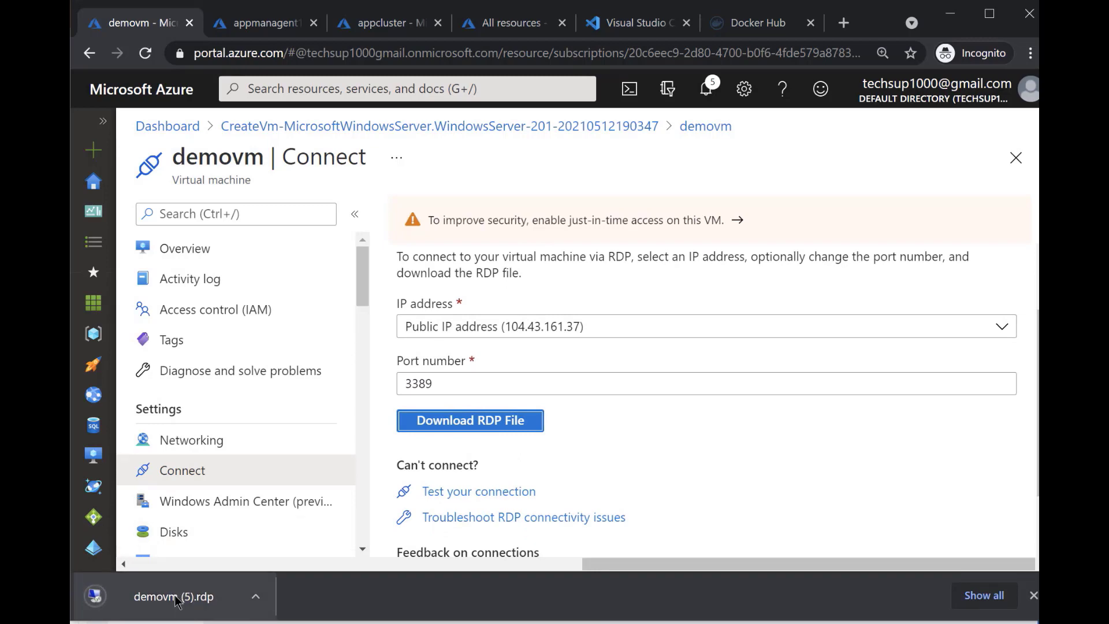
pyautogui.click(177, 601)
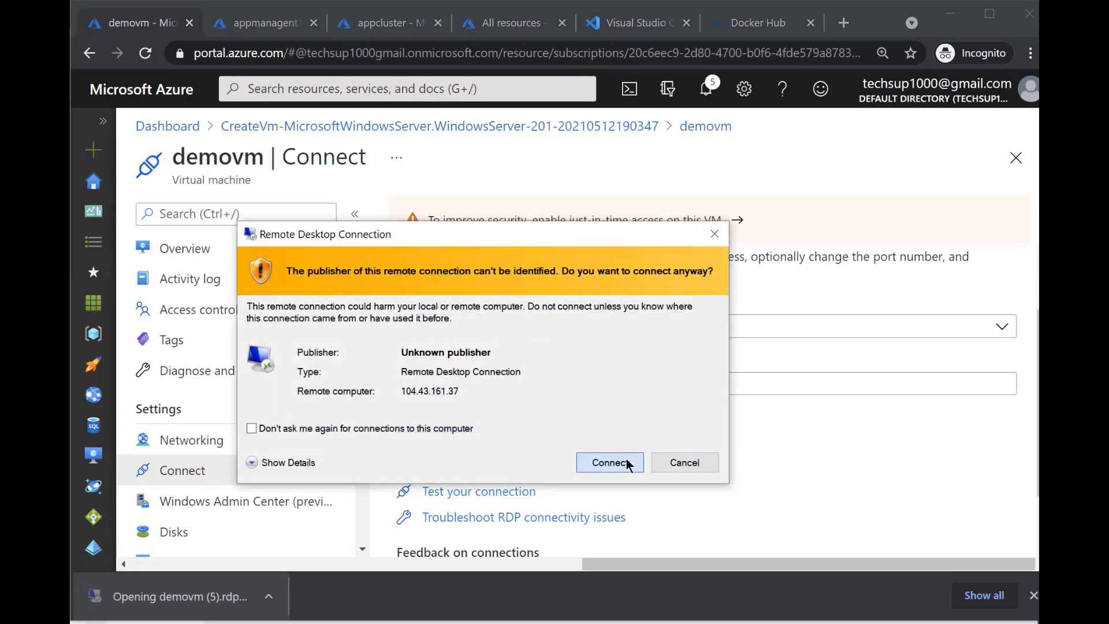
pyautogui.click(610, 462)
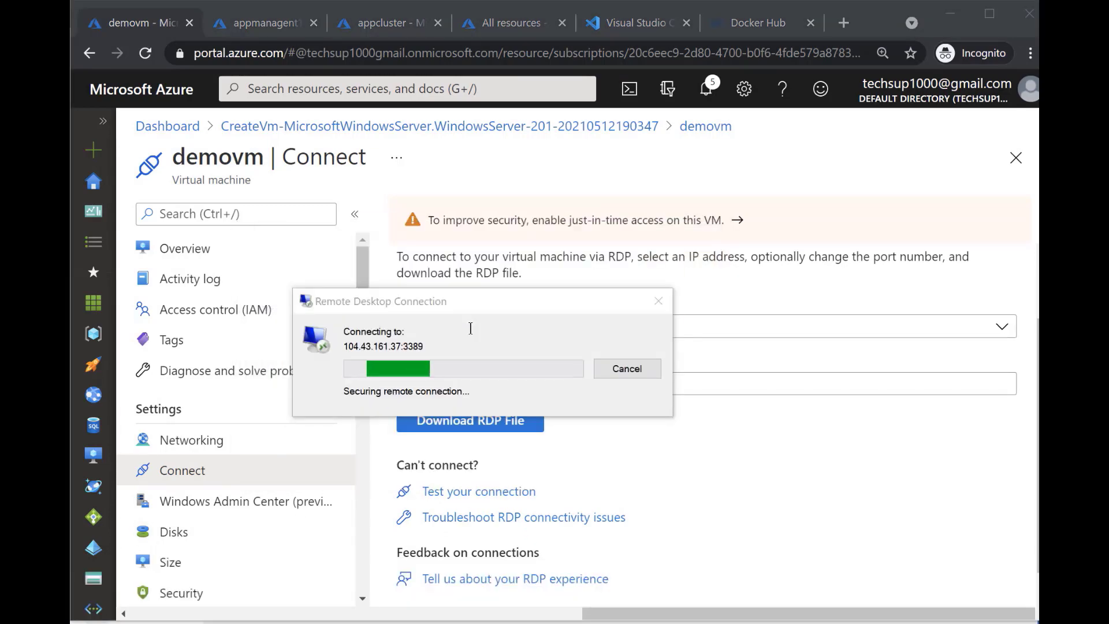
# Step: Accept the certificate and network prompts, dismiss Admin Center, and launch Add Roles and Features
pyautogui.click(569, 508)
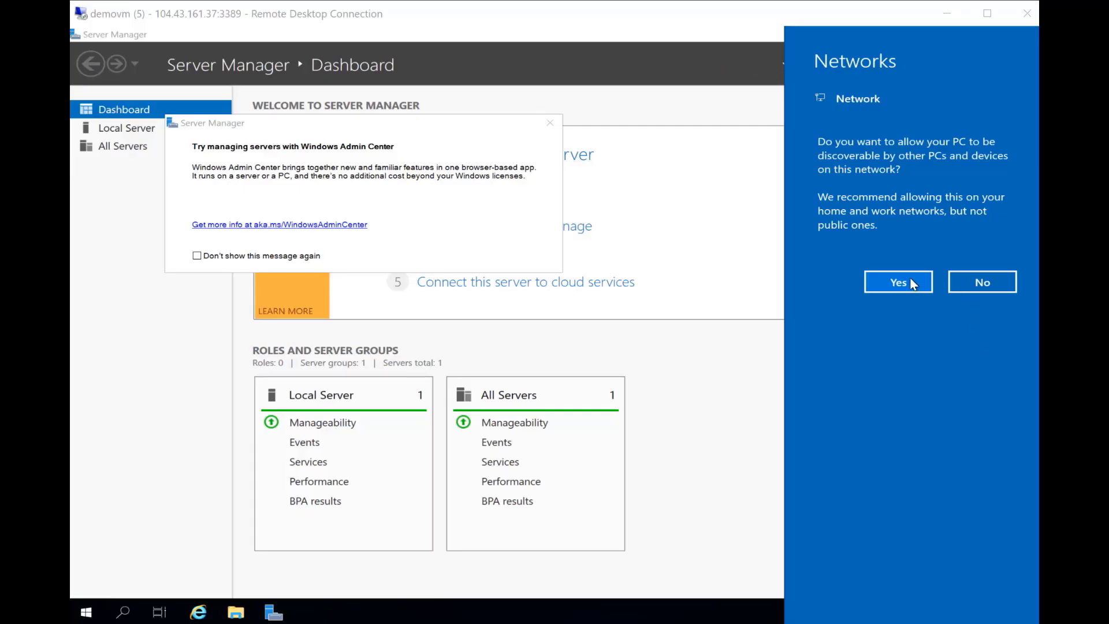
pyautogui.click(913, 285)
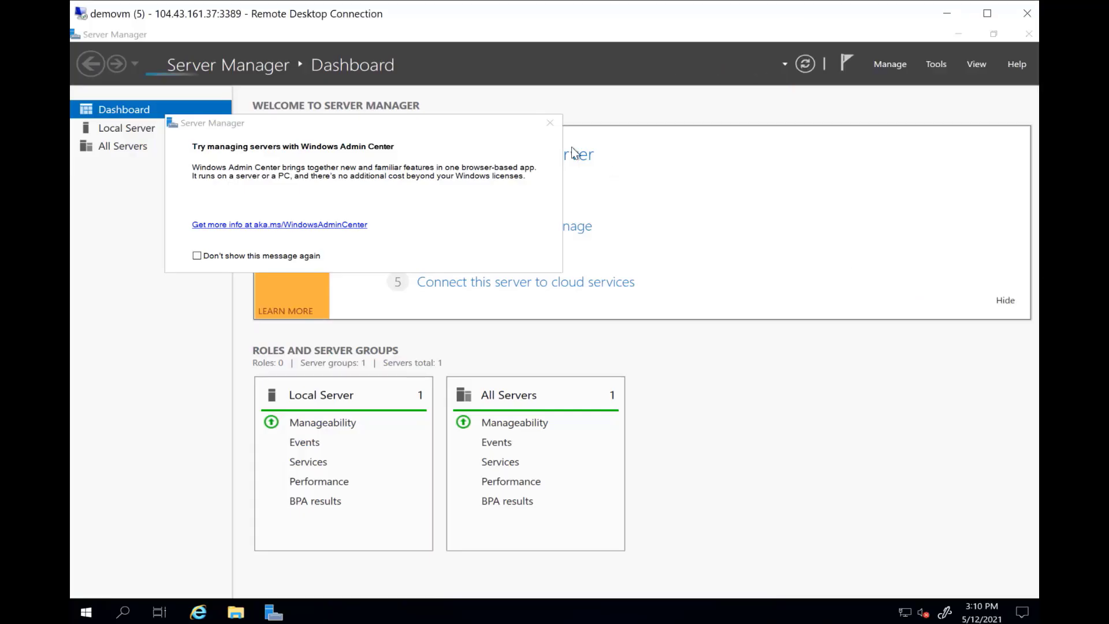
pyautogui.click(552, 124)
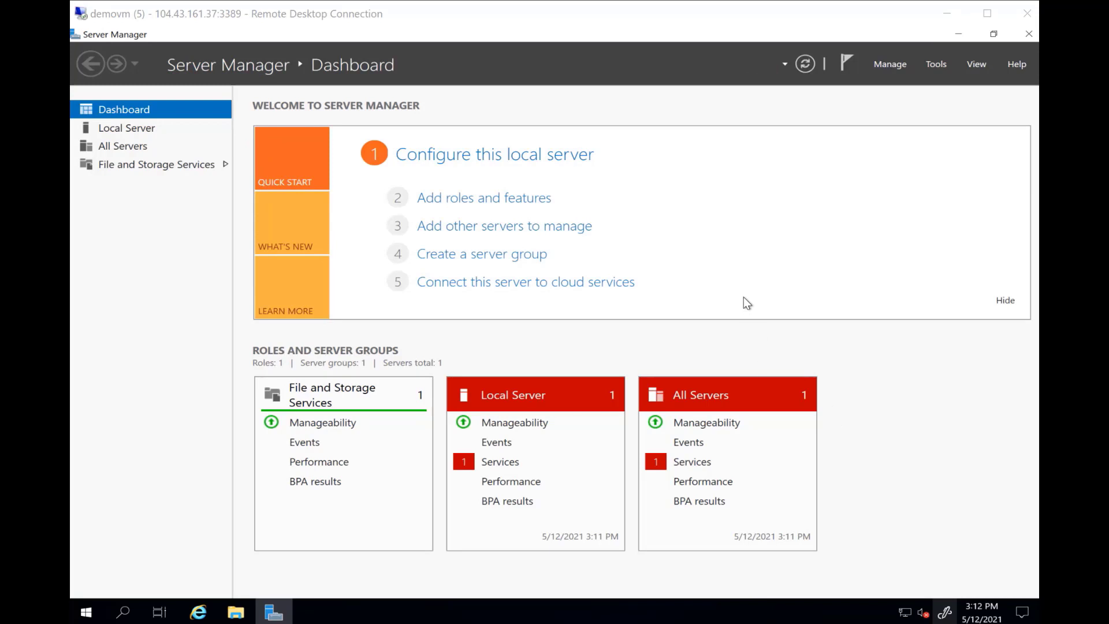
pyautogui.click(484, 197)
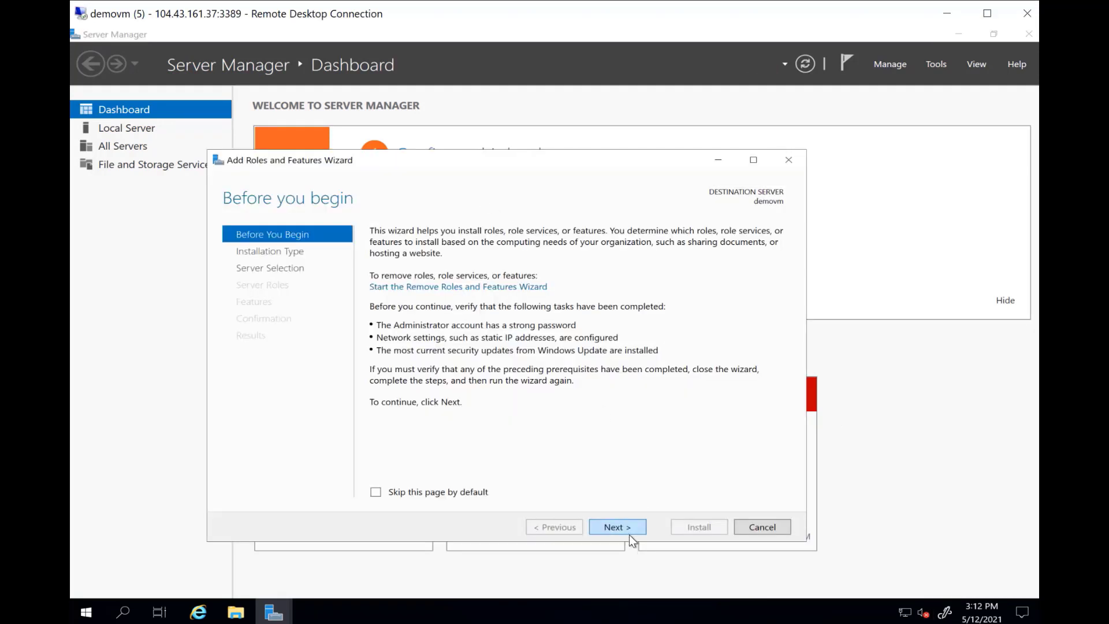
# Step: Select the Web Server (IIS) role on demovm with its required features
pyautogui.click(629, 537)
pyautogui.click(614, 523)
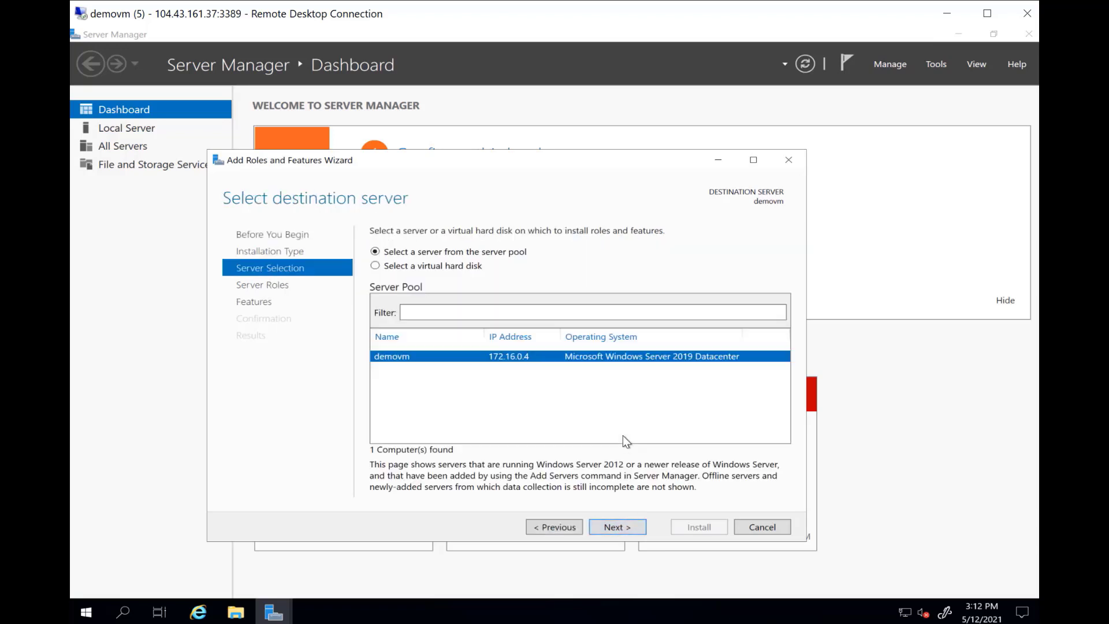
pyautogui.click(626, 528)
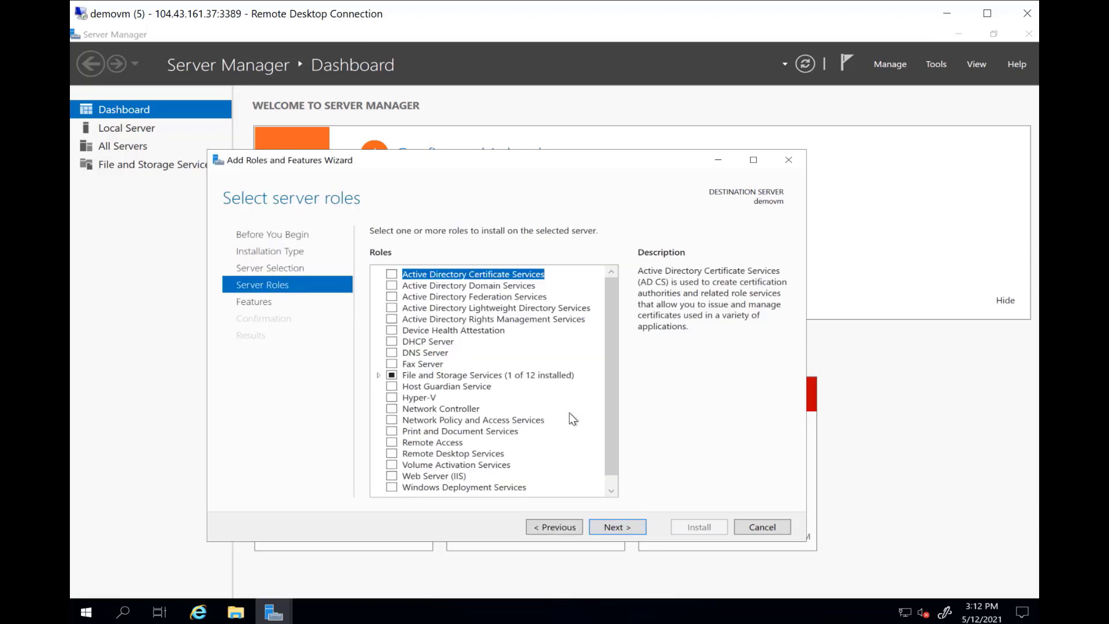
pyautogui.scroll(-1, 516, 377)
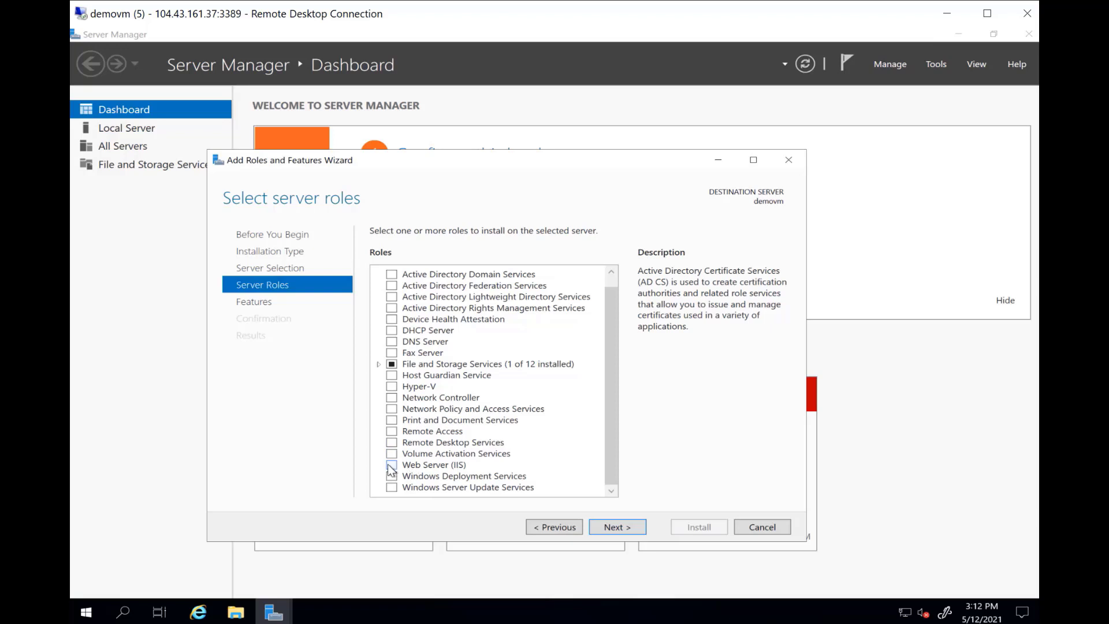
pyautogui.click(391, 465)
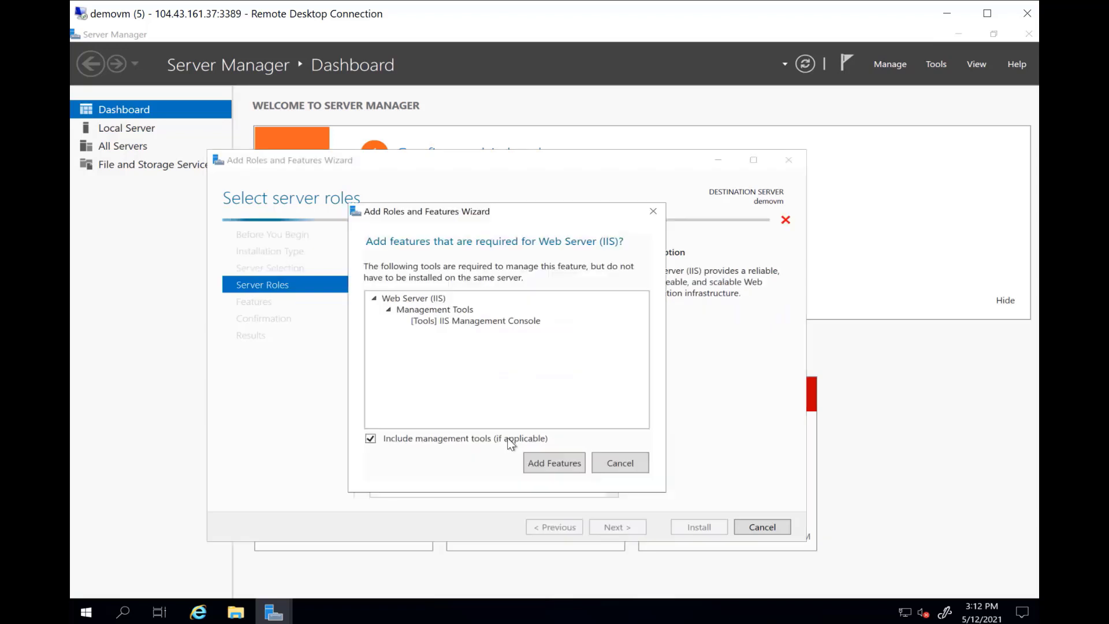
pyautogui.click(567, 462)
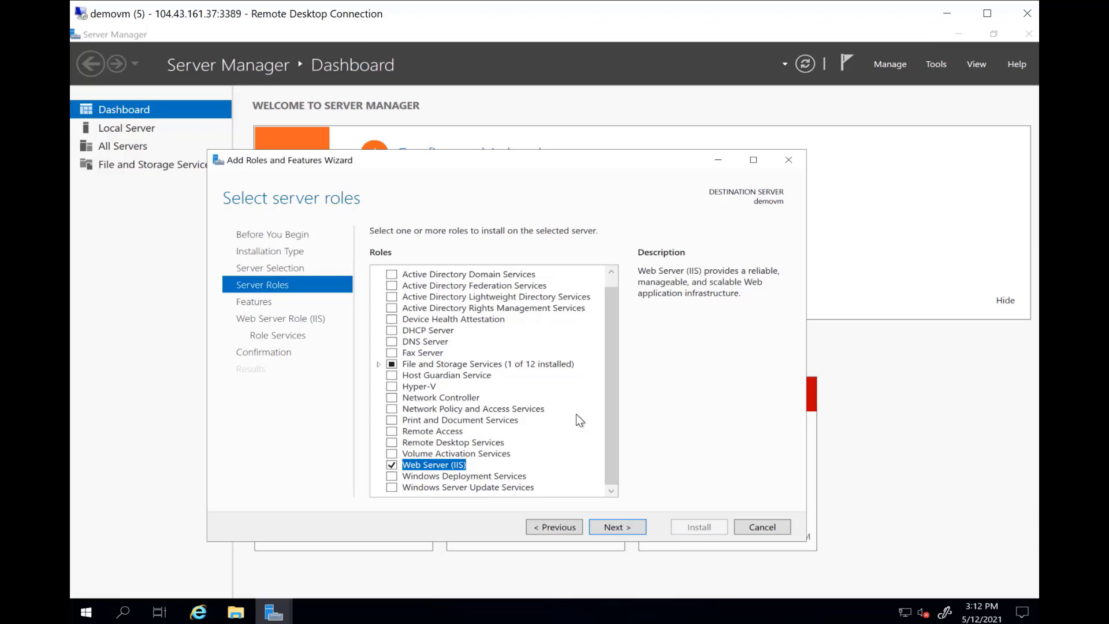
pyautogui.click(629, 527)
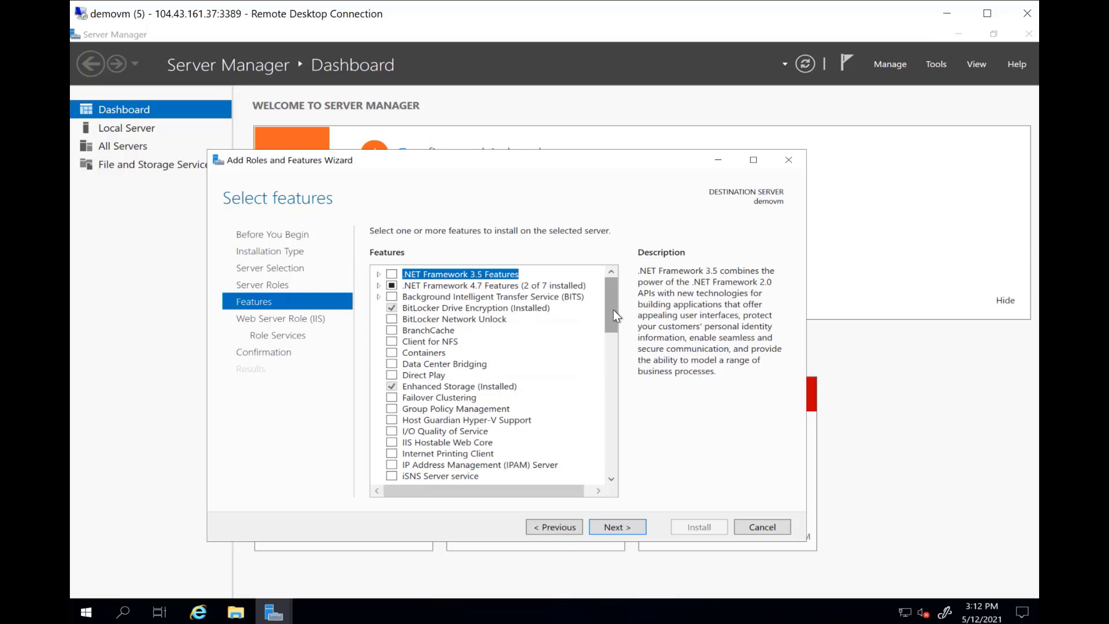
pyautogui.moveTo(613, 309); pyautogui.dragTo(609, 459)
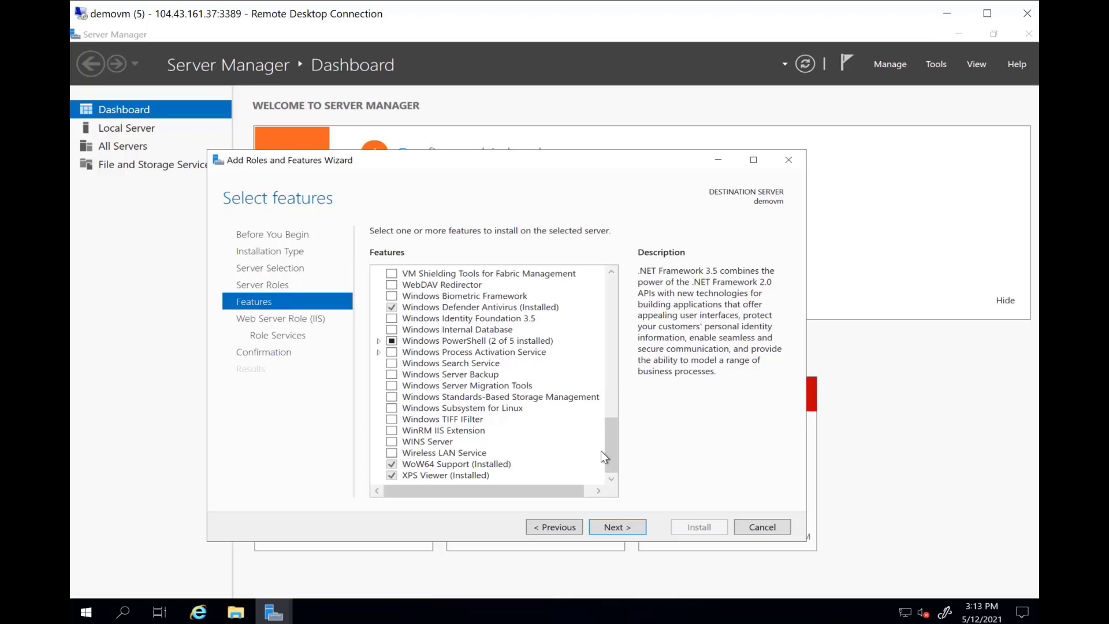
# Step: Add the Management Service role service and start the installation
pyautogui.click(616, 524)
pyautogui.click(636, 525)
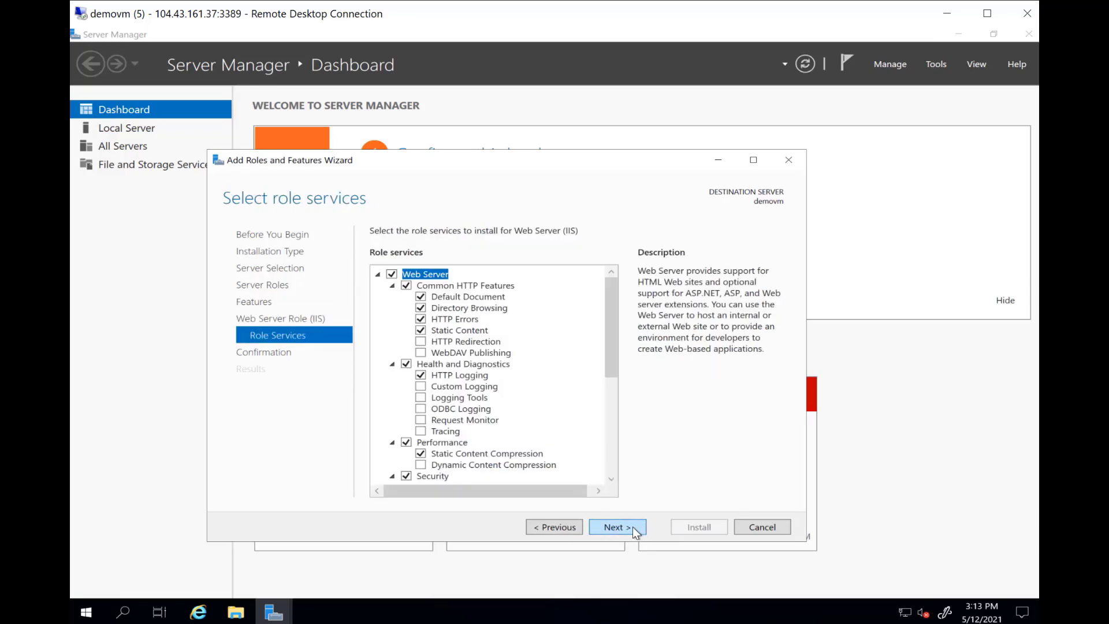
pyautogui.moveTo(613, 340); pyautogui.dragTo(631, 460)
pyautogui.click(408, 476)
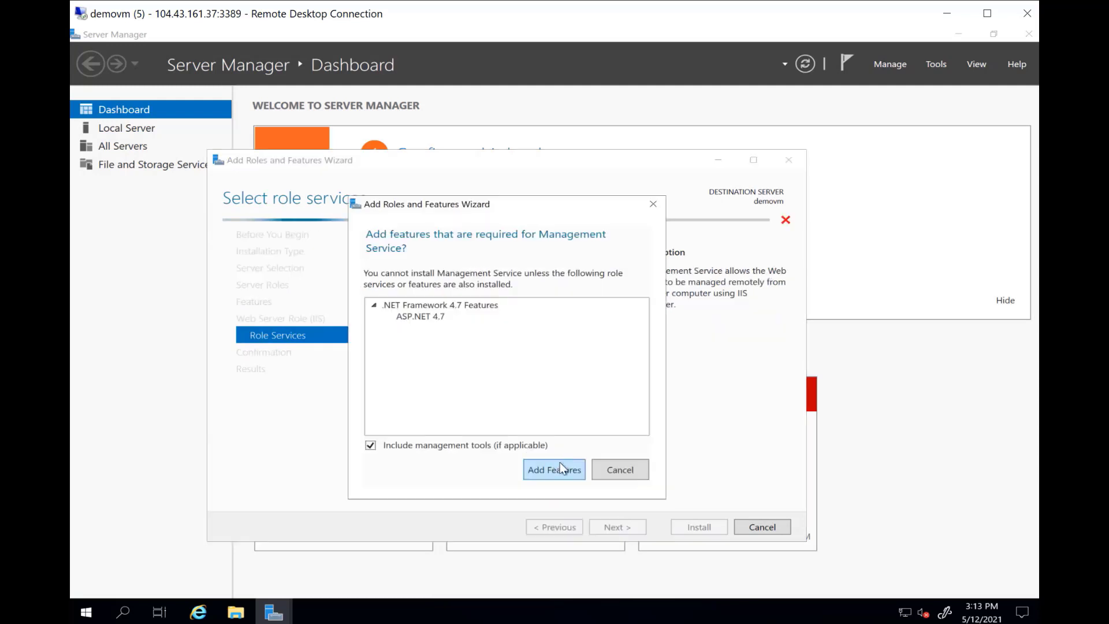
pyautogui.click(554, 470)
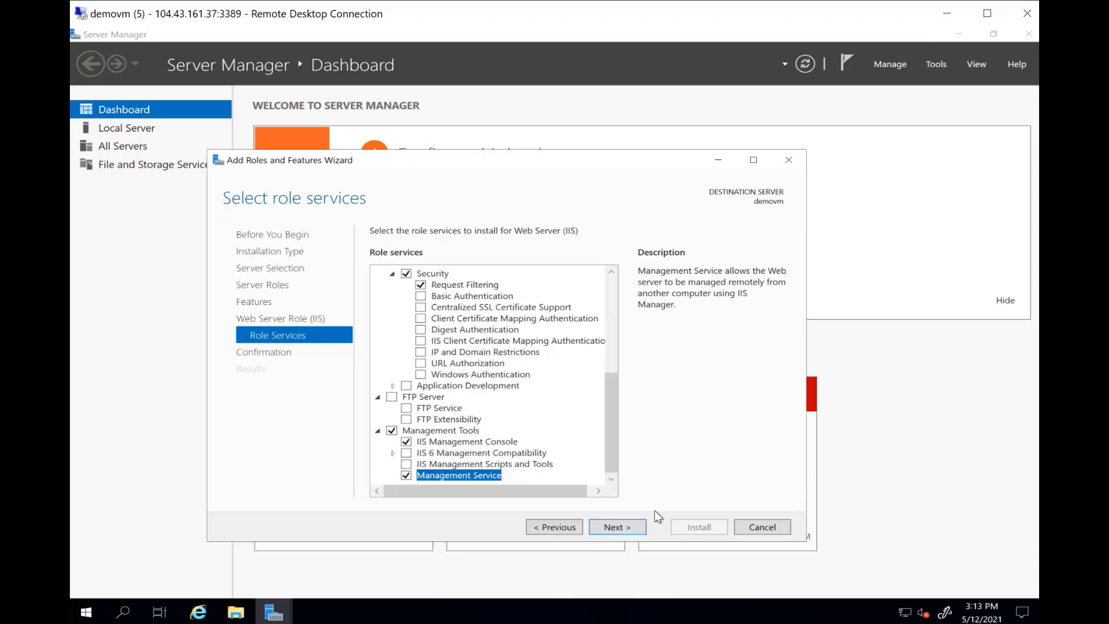
pyautogui.click(642, 527)
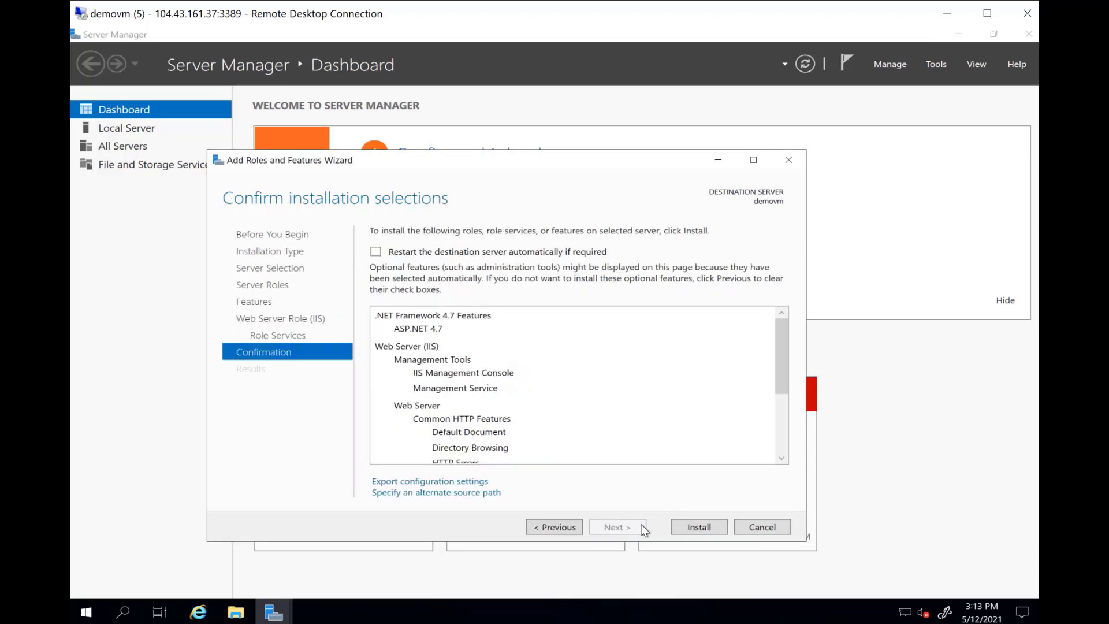
pyautogui.click(698, 527)
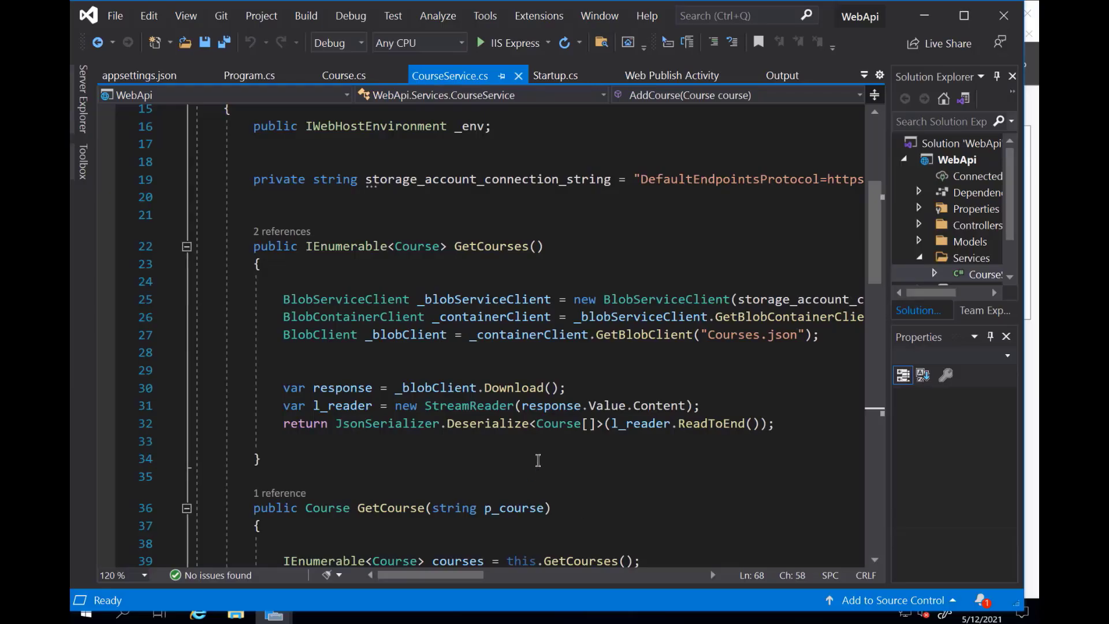
# Step: Scroll CourseService.cs to the top and widen the Solution Explorer panel
pyautogui.scroll(3, 554, 436)
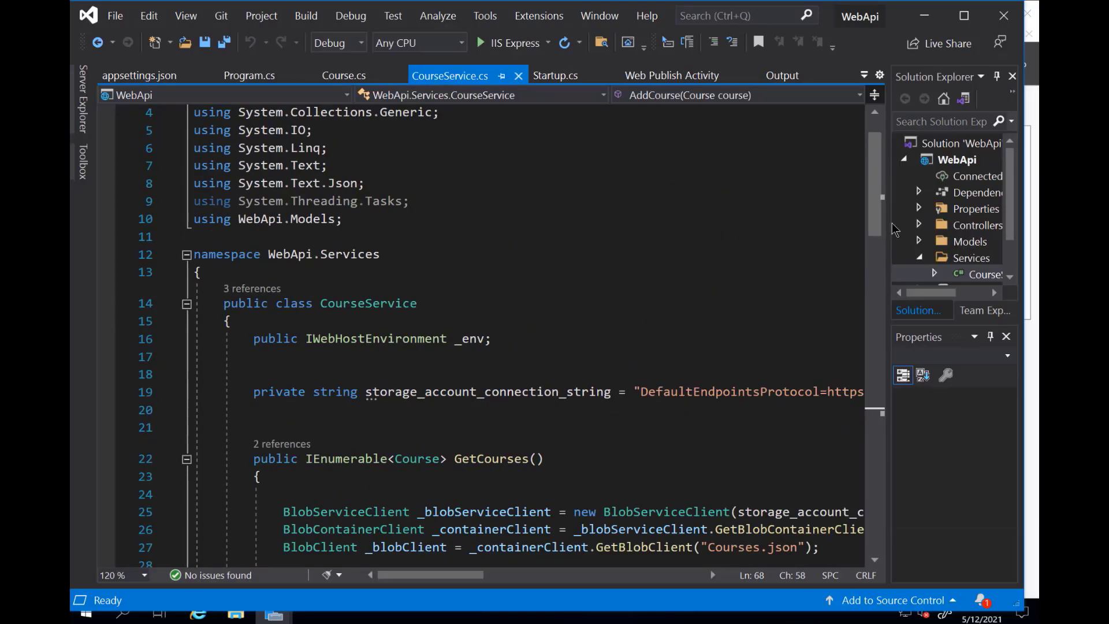
pyautogui.moveTo(888, 223); pyautogui.dragTo(729, 223)
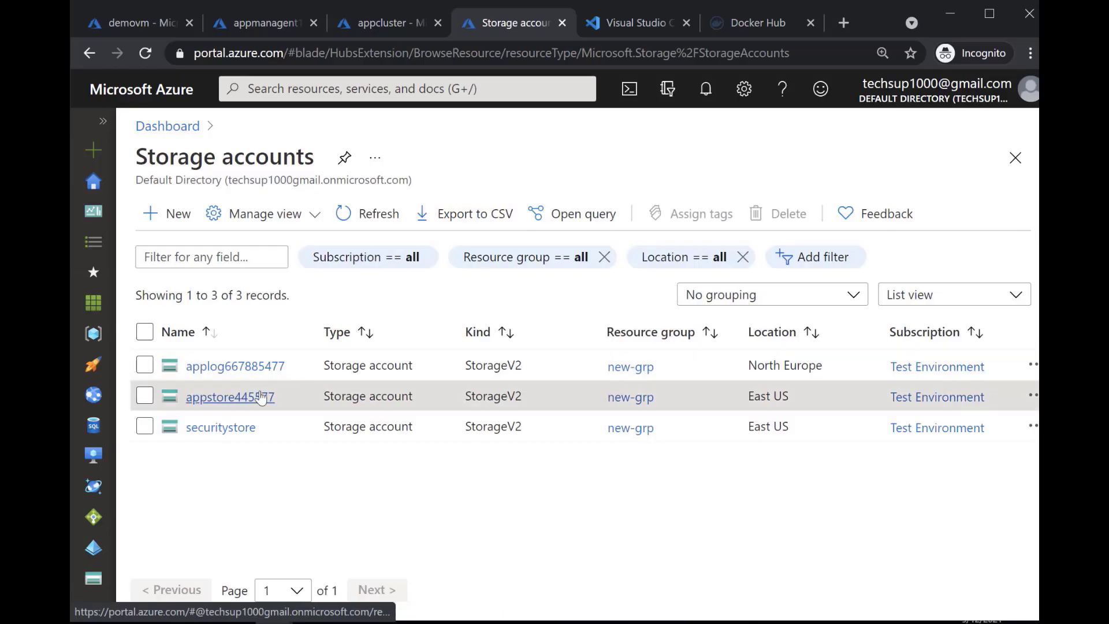
# Step: Copy the key1 connection string from appstore445577's access keys
pyautogui.click(262, 397)
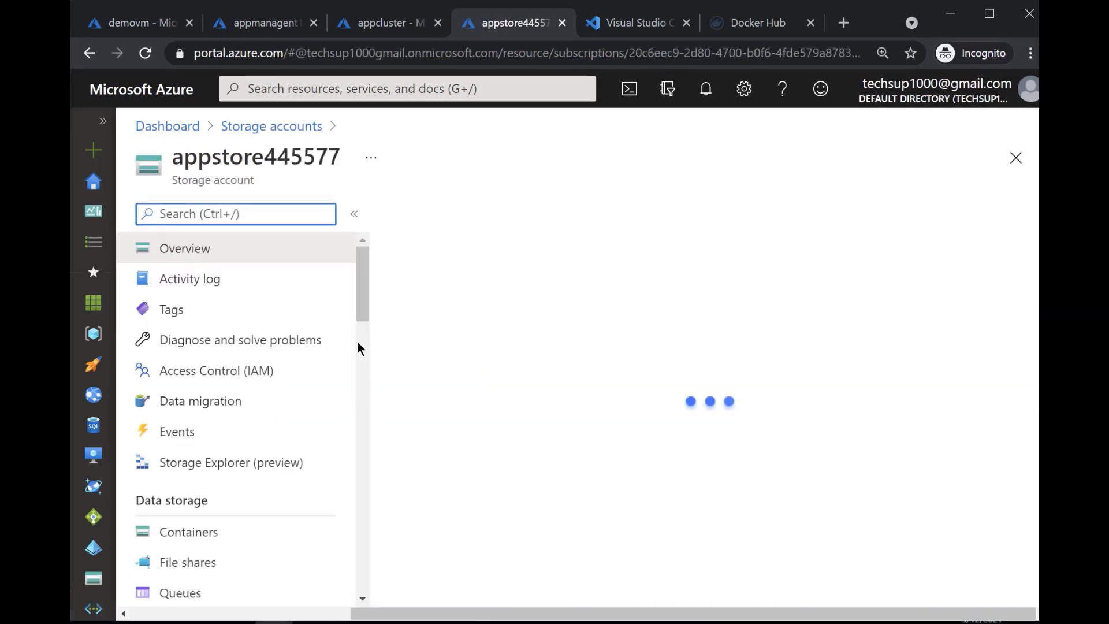
pyautogui.moveTo(365, 289); pyautogui.dragTo(365, 353)
pyautogui.click(214, 399)
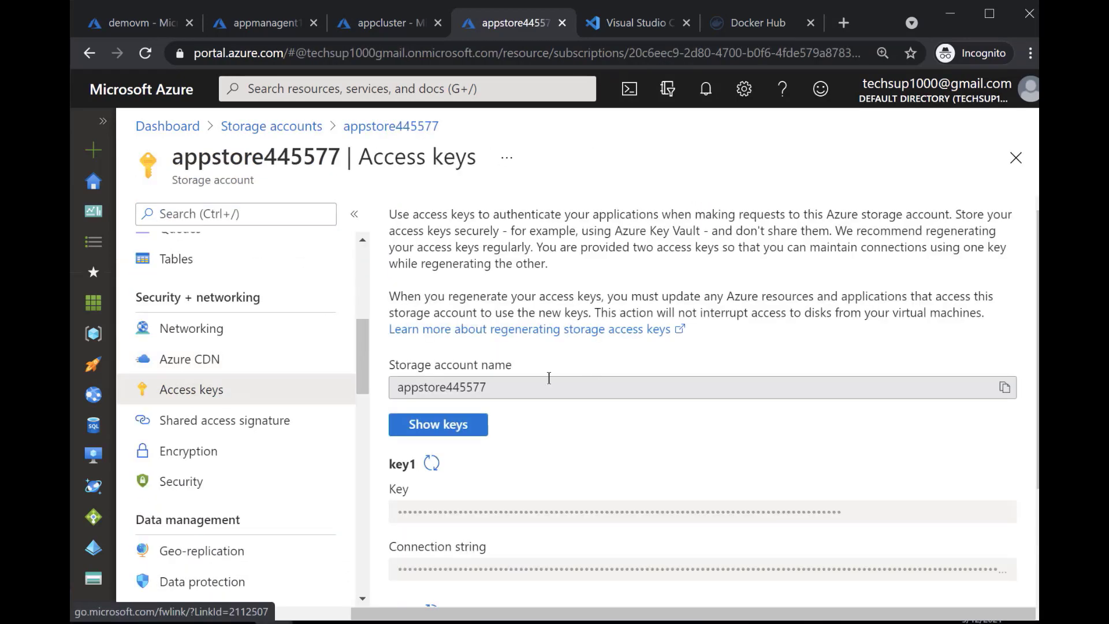
pyautogui.click(459, 425)
pyautogui.scroll(-3, 693, 424)
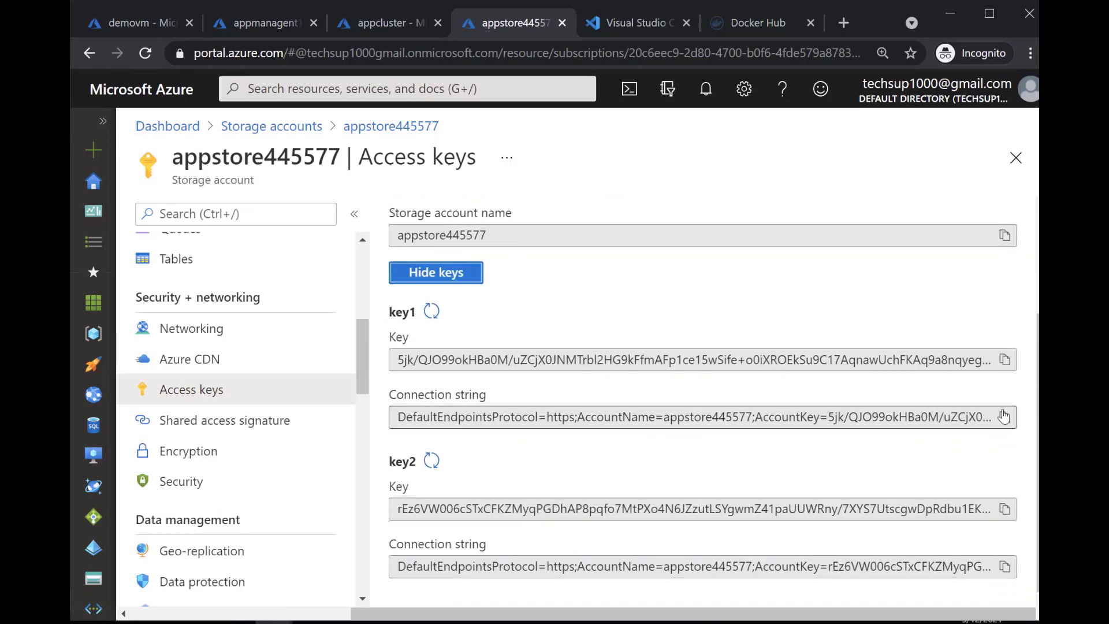
pyautogui.click(1006, 417)
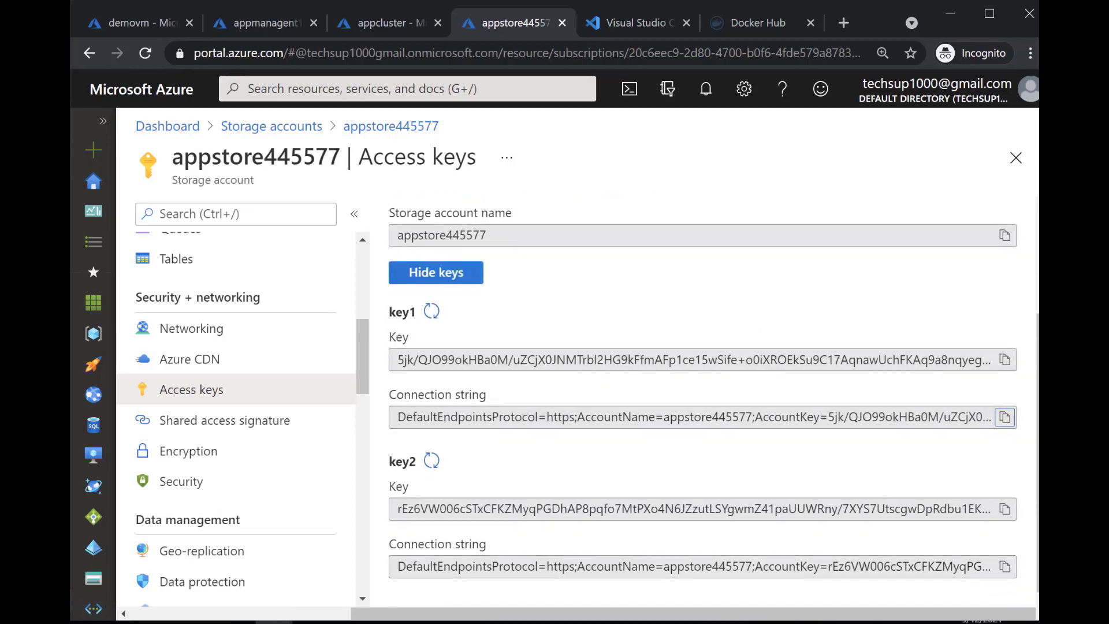
pyautogui.hotkey('alt', 'Tab')
# Step: Paste the appstore445577 connection string over the old value on line 19
pyautogui.click(645, 391)
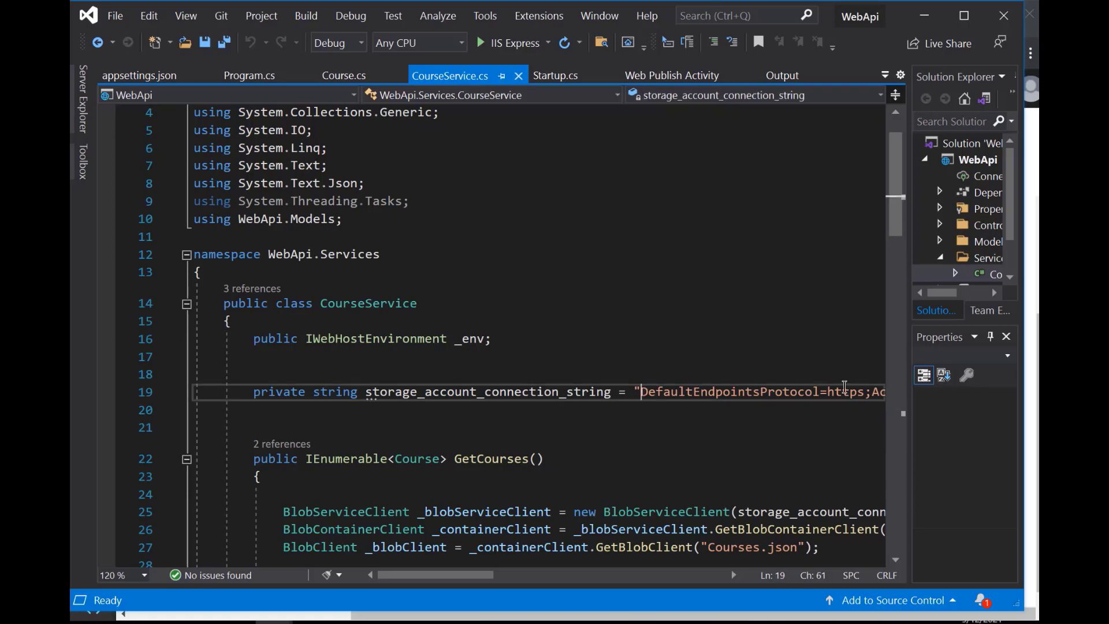
pyautogui.hotkey('shift', 'End')
pyautogui.hotkey('shift', 'Left')
pyautogui.hotkey('shift', 'Left')
pyautogui.hotkey('ctrl', 'v')
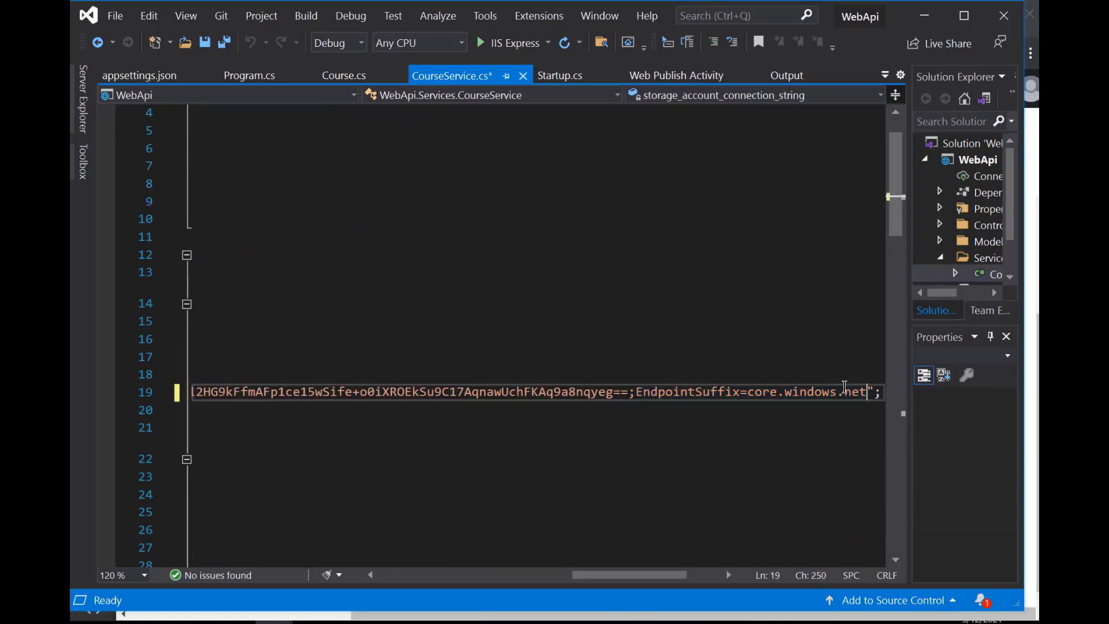
pyautogui.press('Home')
# Step: Check the container name data and blob name Courses on lines 26-27
pyautogui.scroll(-2, 846, 405)
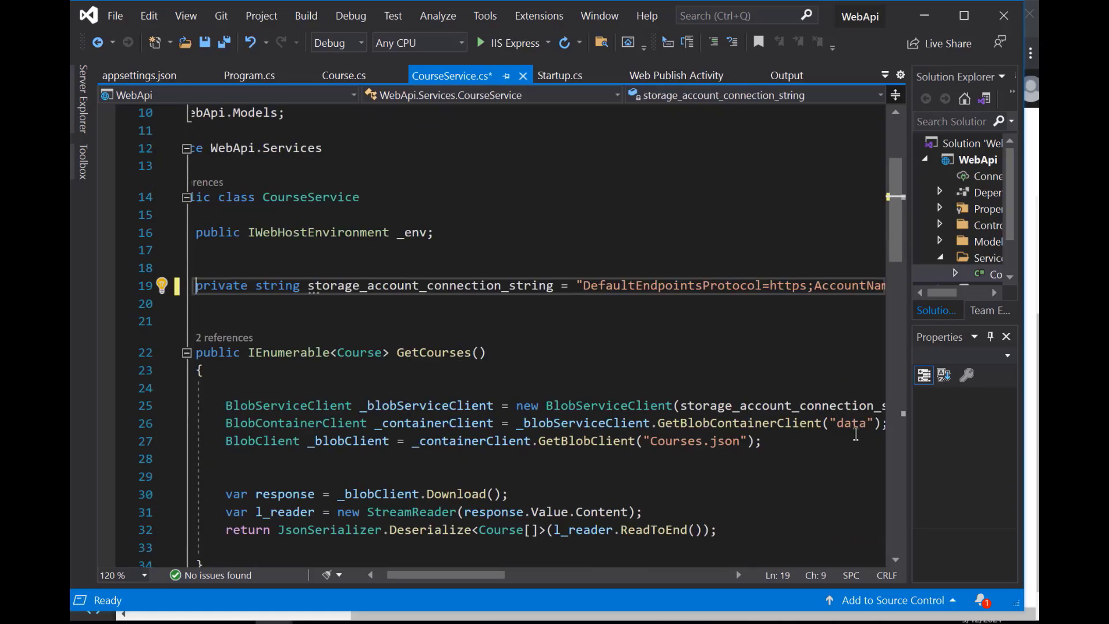
pyautogui.click(851, 426)
pyautogui.doubleClick(850, 426)
pyautogui.doubleClick(676, 441)
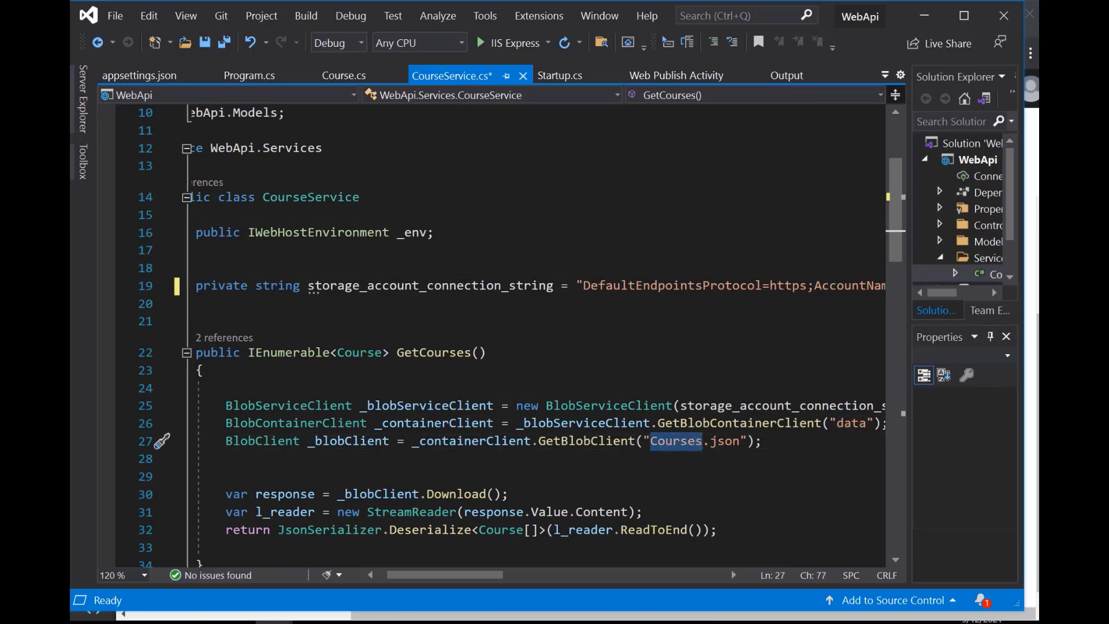
pyautogui.click(274, 623)
pyautogui.scroll(-1, 283, 434)
# Step: Open Courses.json in the storage account's data container and view its JSON course records
pyautogui.scroll(1, 289, 424)
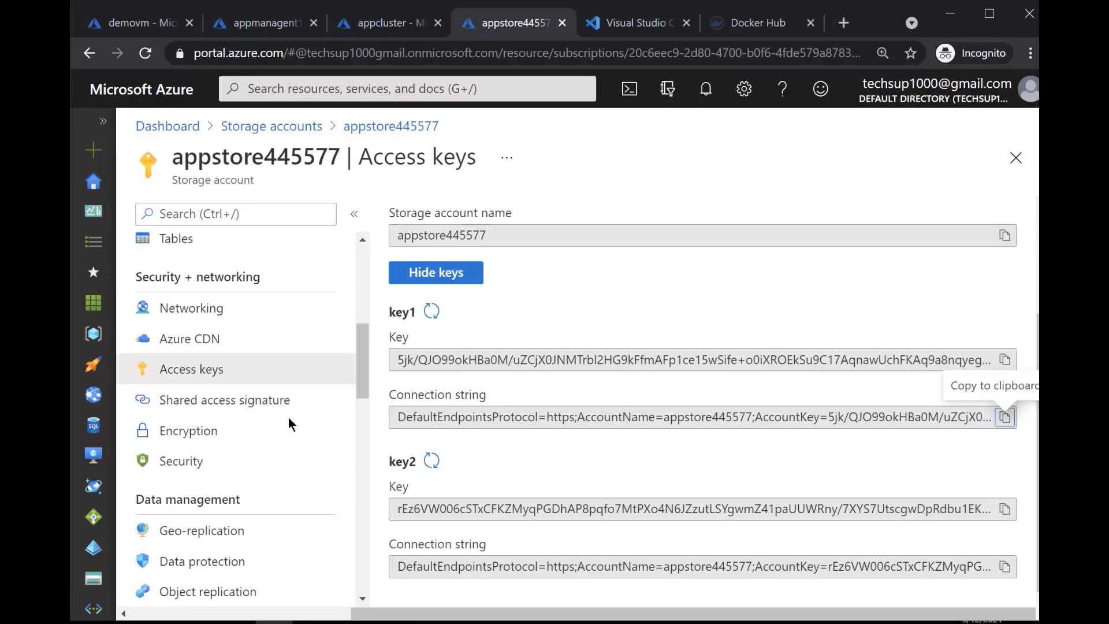
pyautogui.scroll(3, 289, 425)
pyautogui.click(205, 340)
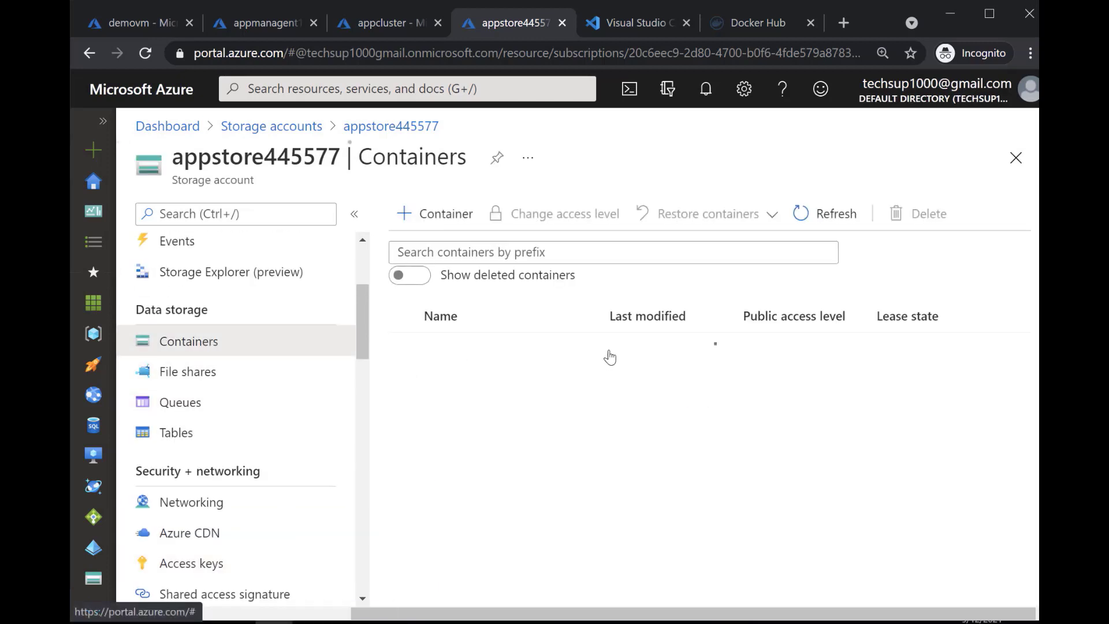
pyautogui.click(445, 382)
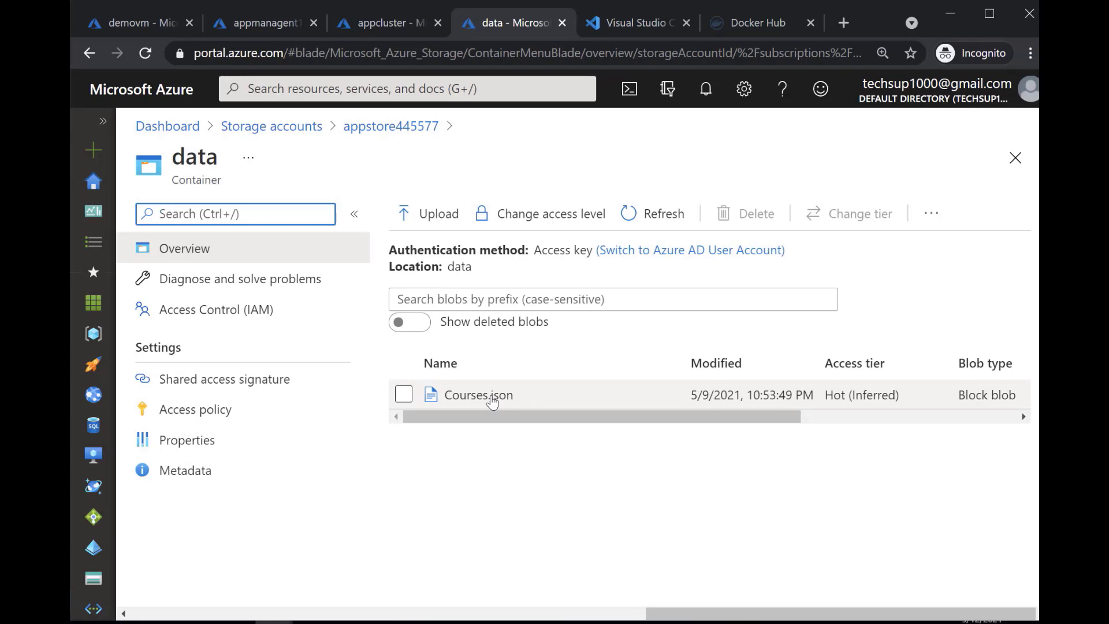
pyautogui.click(493, 401)
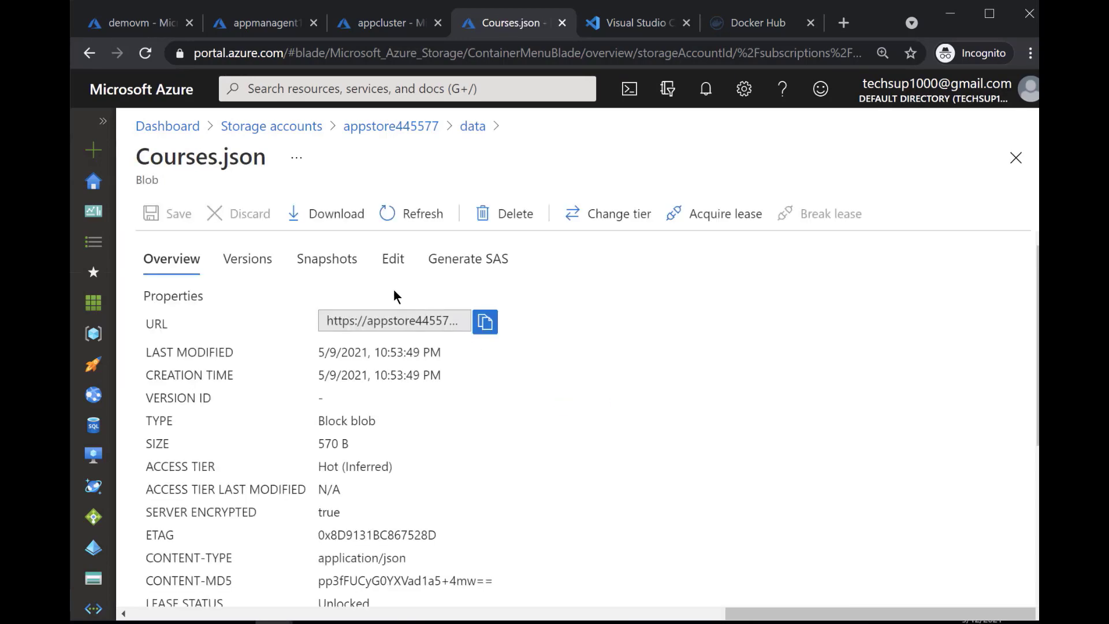
pyautogui.click(386, 270)
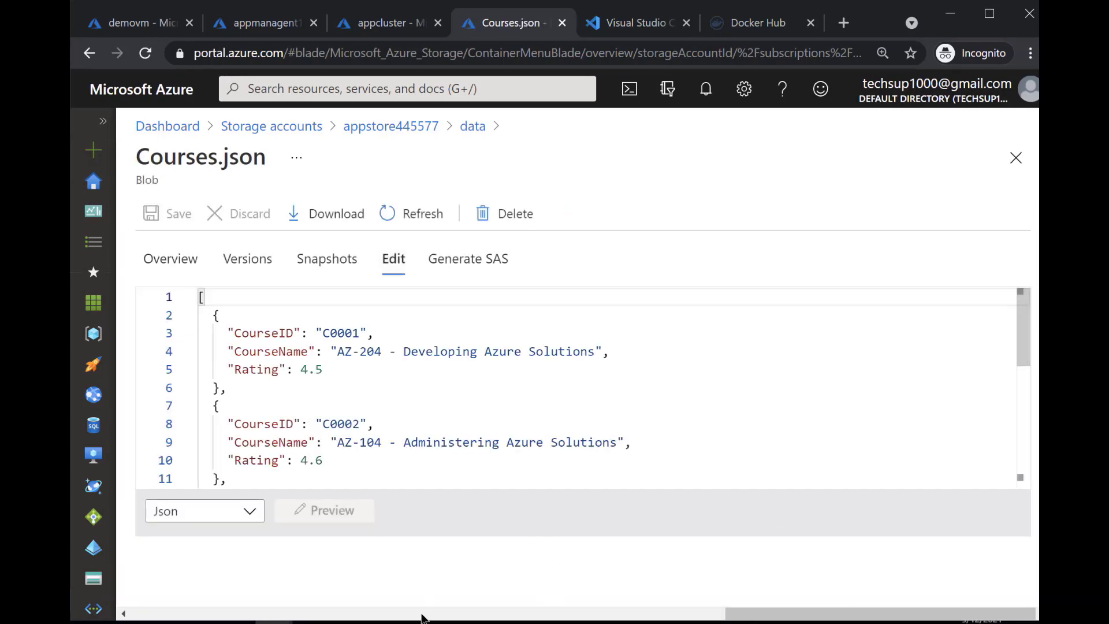
pyautogui.hotkey('alt', 'Tab')
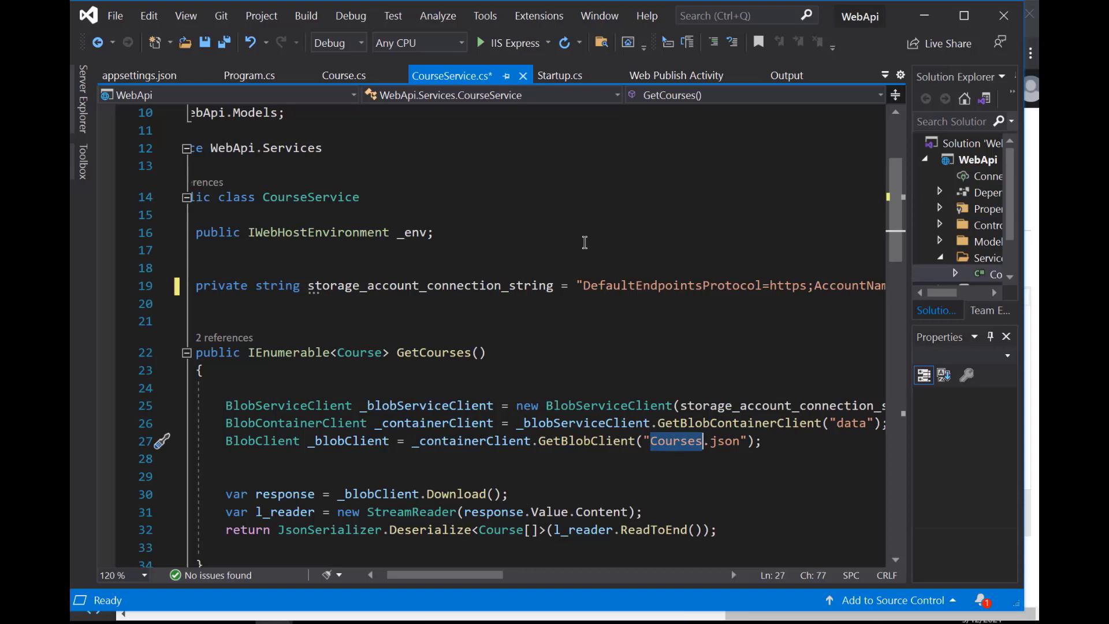
# Step: Build and start the WebApi project locally with IIS Express
pyautogui.click(528, 46)
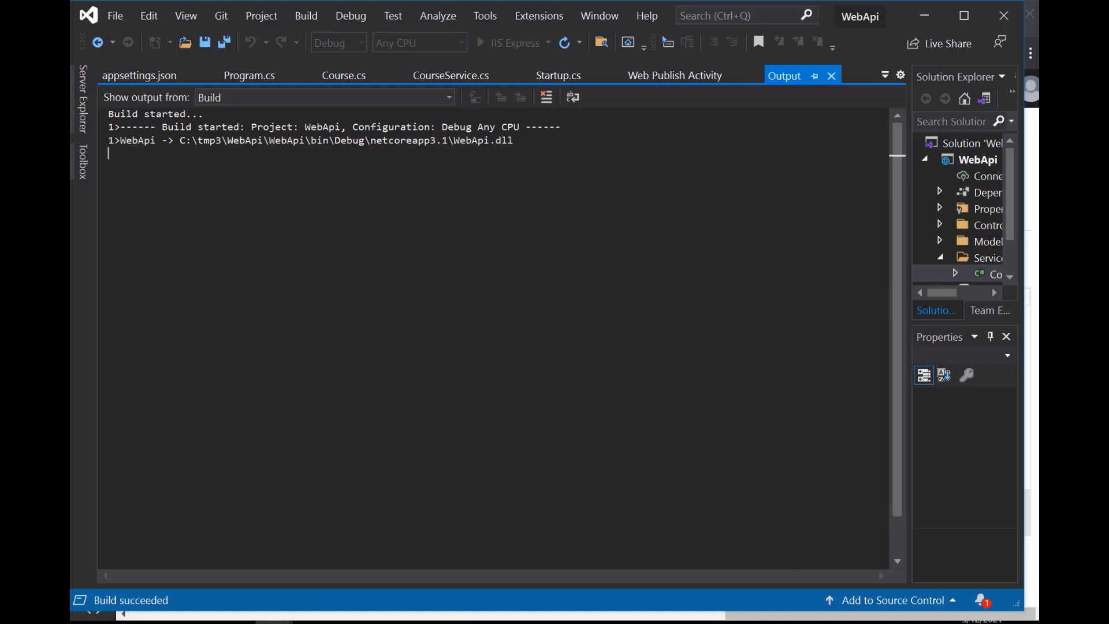
# Step: Load localhost:44345/api/Course to confirm the course JSON, then close Chrome
pyautogui.click(479, 71)
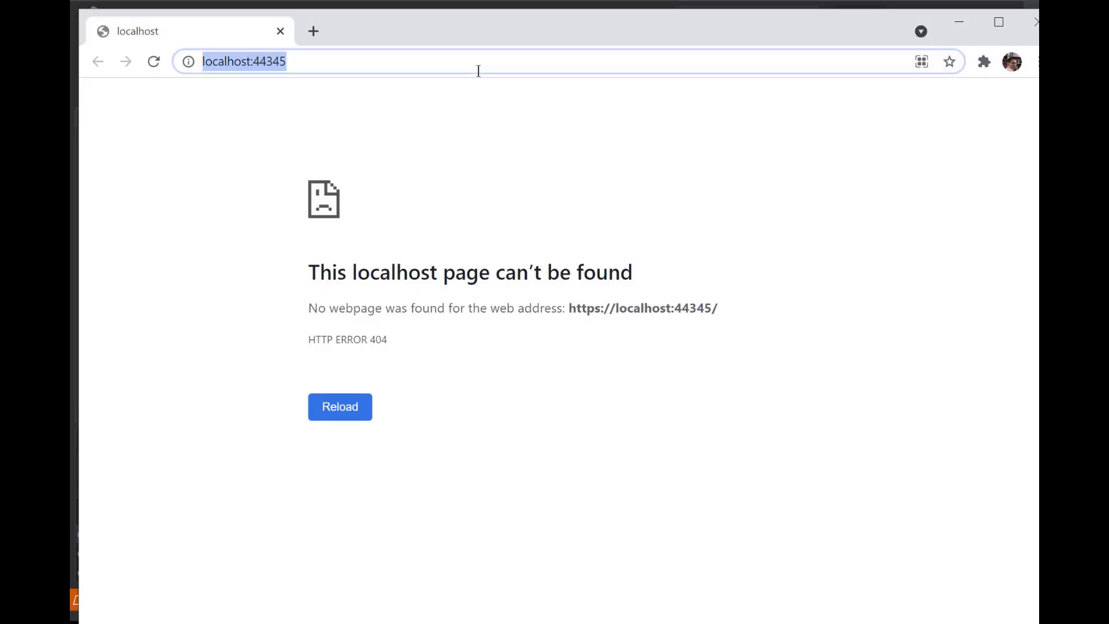
pyautogui.click(478, 71)
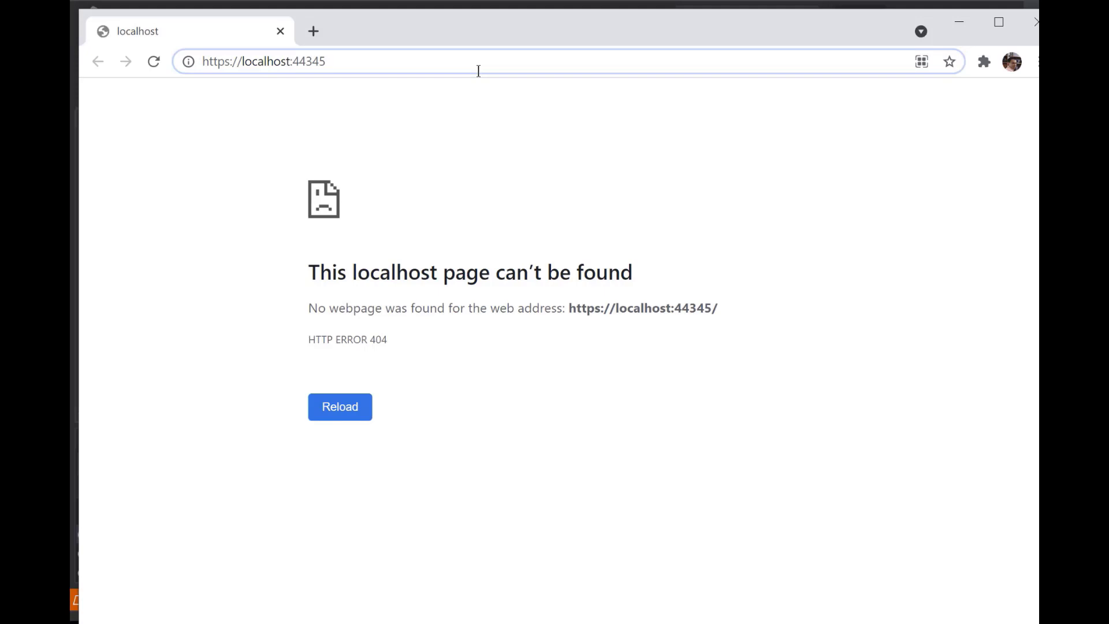
pyautogui.write('/api/Course')
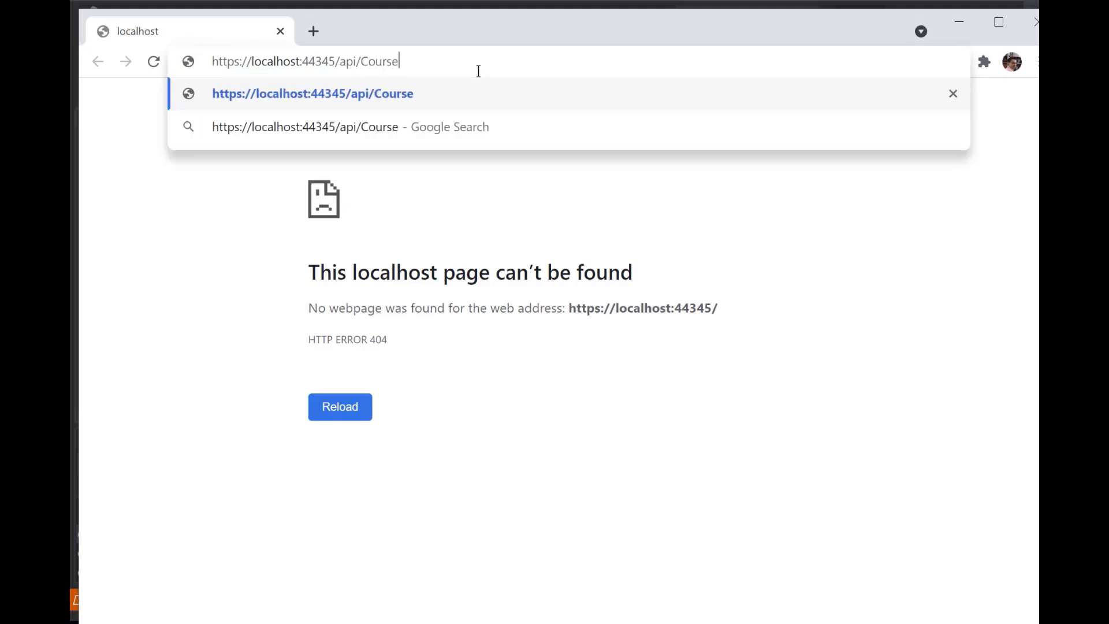
pyautogui.press('Return')
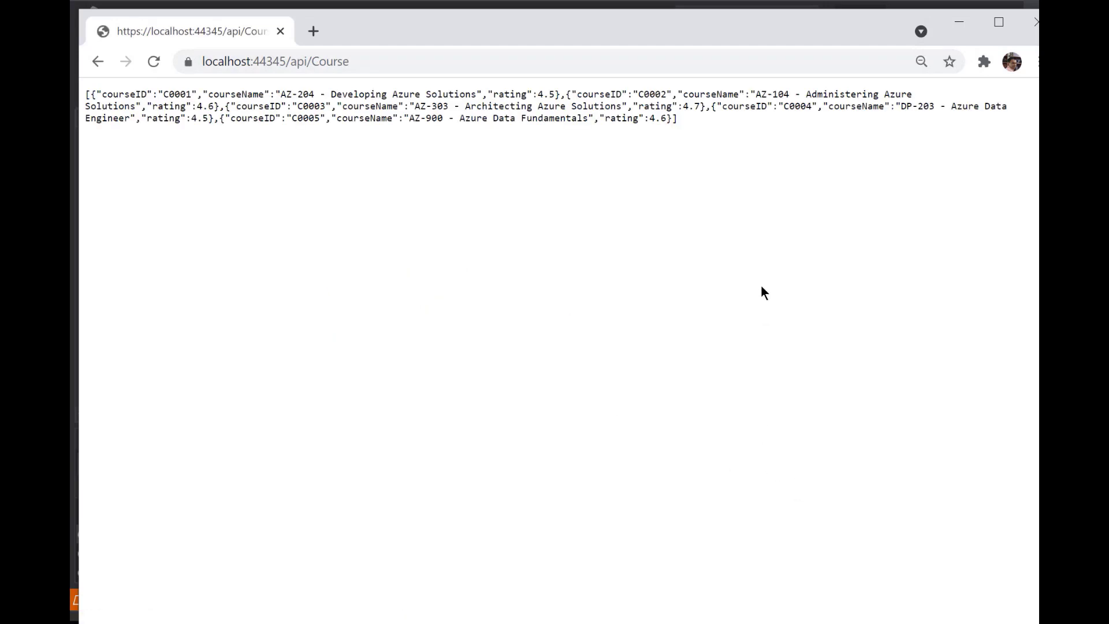
pyautogui.click(1032, 22)
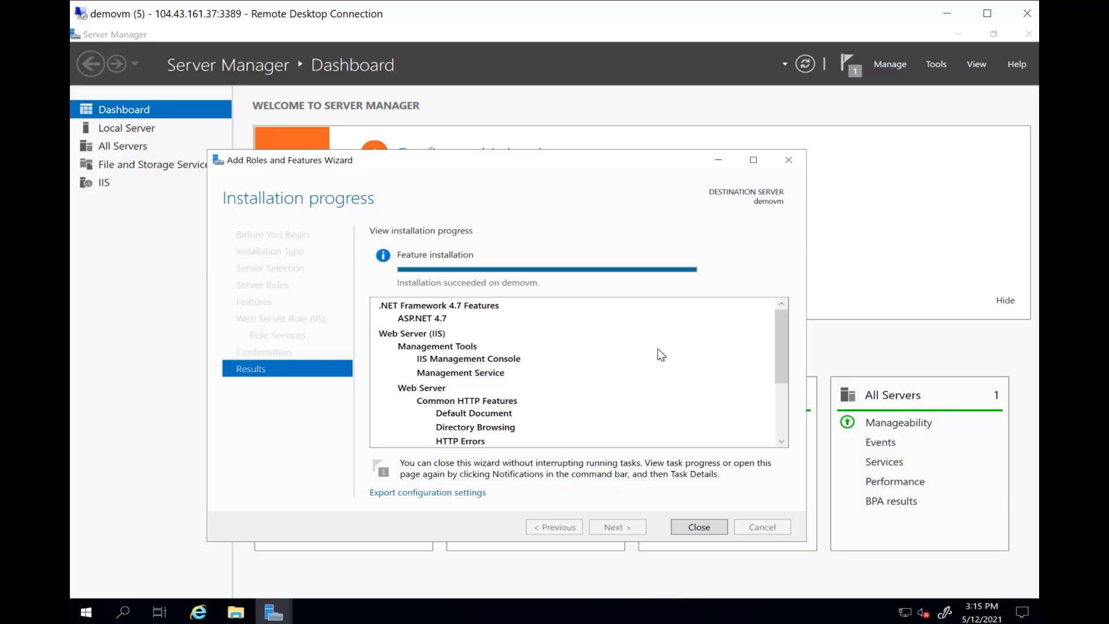
# Step: Close the finished roles and features wizard and launch IIS Manager maximized
pyautogui.click(702, 522)
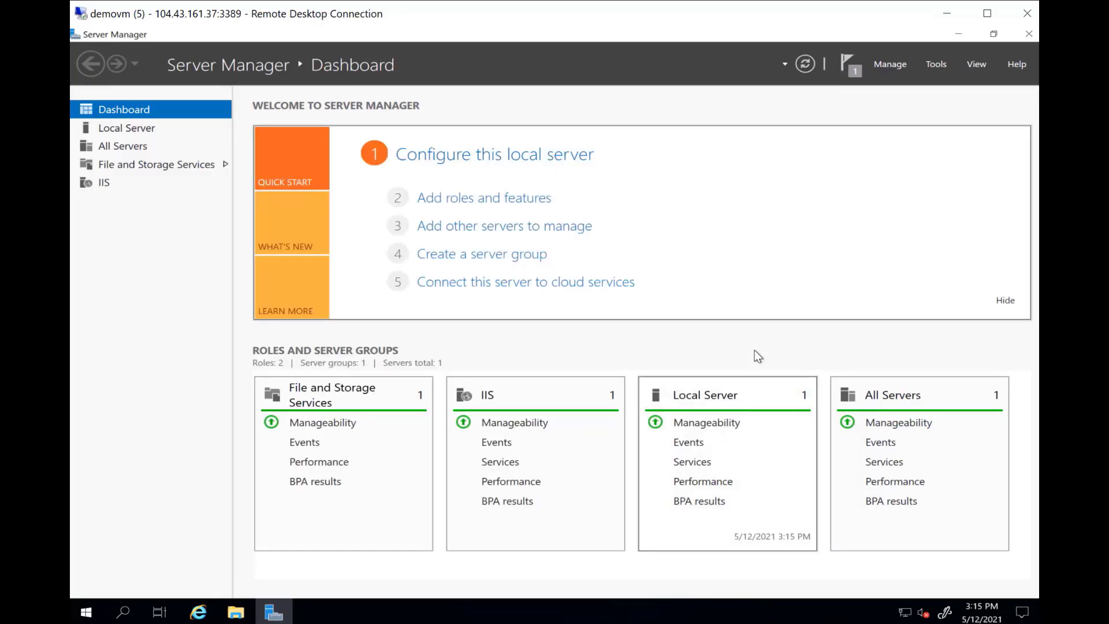
pyautogui.click(929, 62)
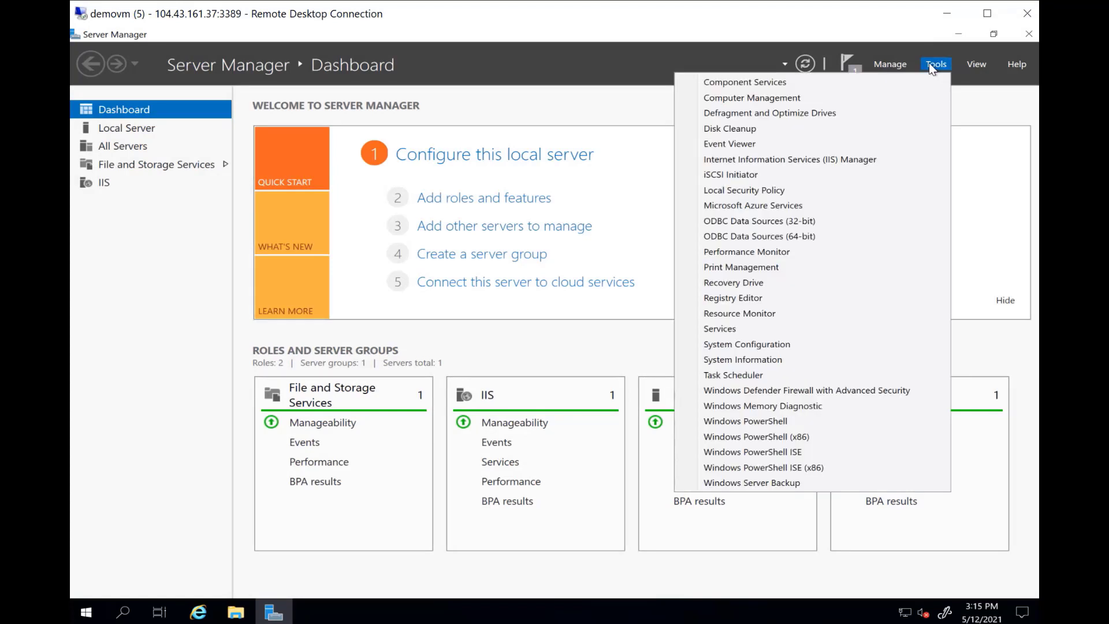
pyautogui.click(828, 158)
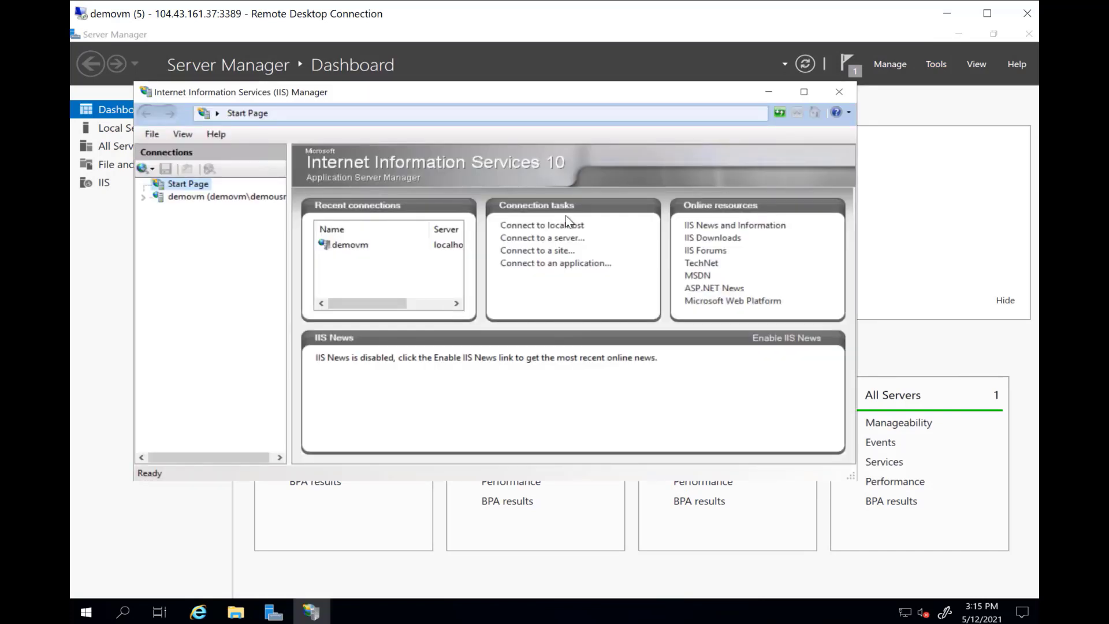
pyautogui.doubleClick(599, 91)
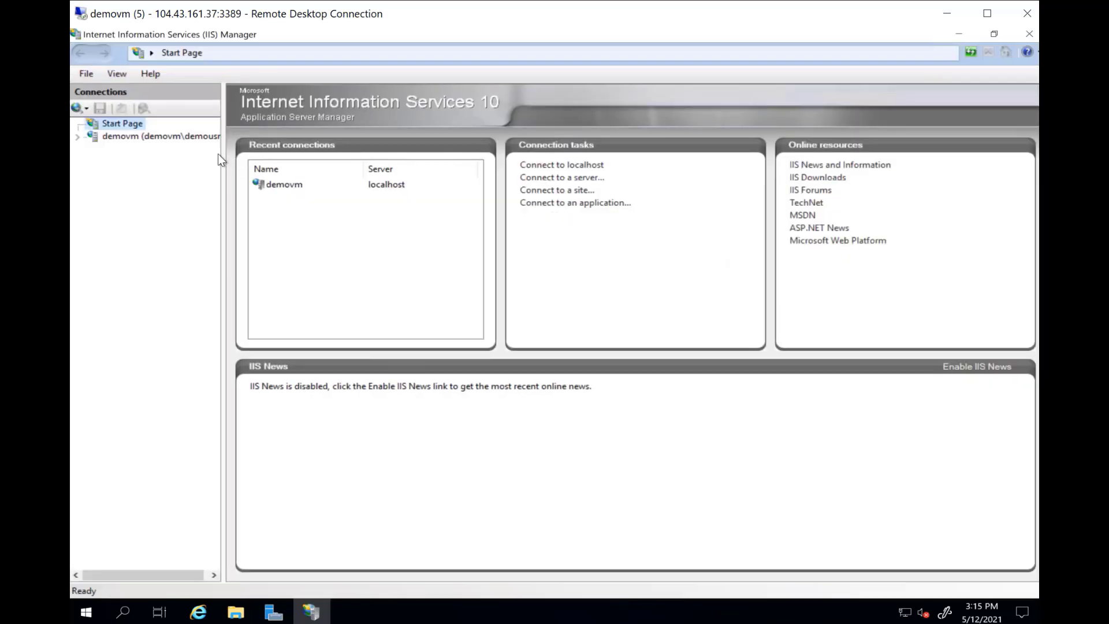
# Step: Enable remote connections in demovm's Management Service, apply, and start the service
pyautogui.click(76, 139)
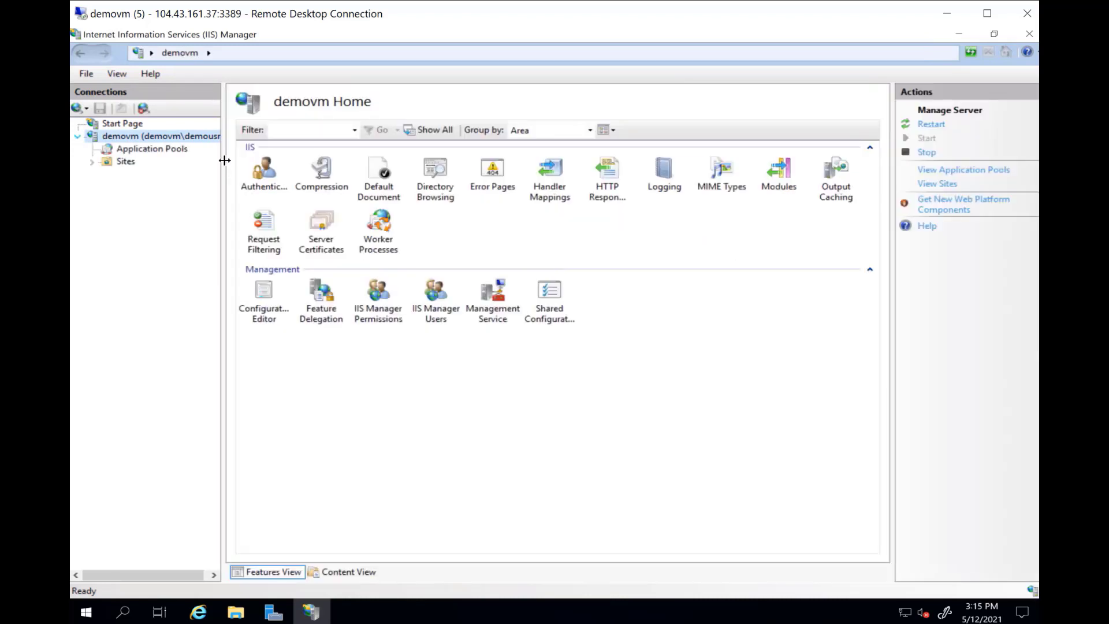
pyautogui.moveTo(223, 161); pyautogui.dragTo(236, 161)
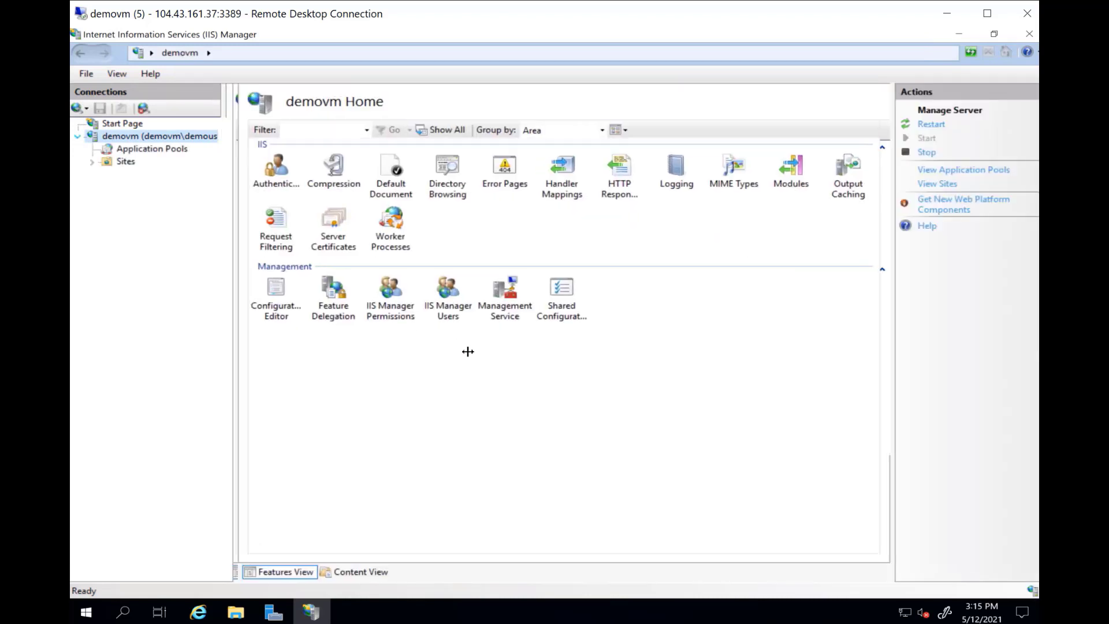
pyautogui.doubleClick(503, 299)
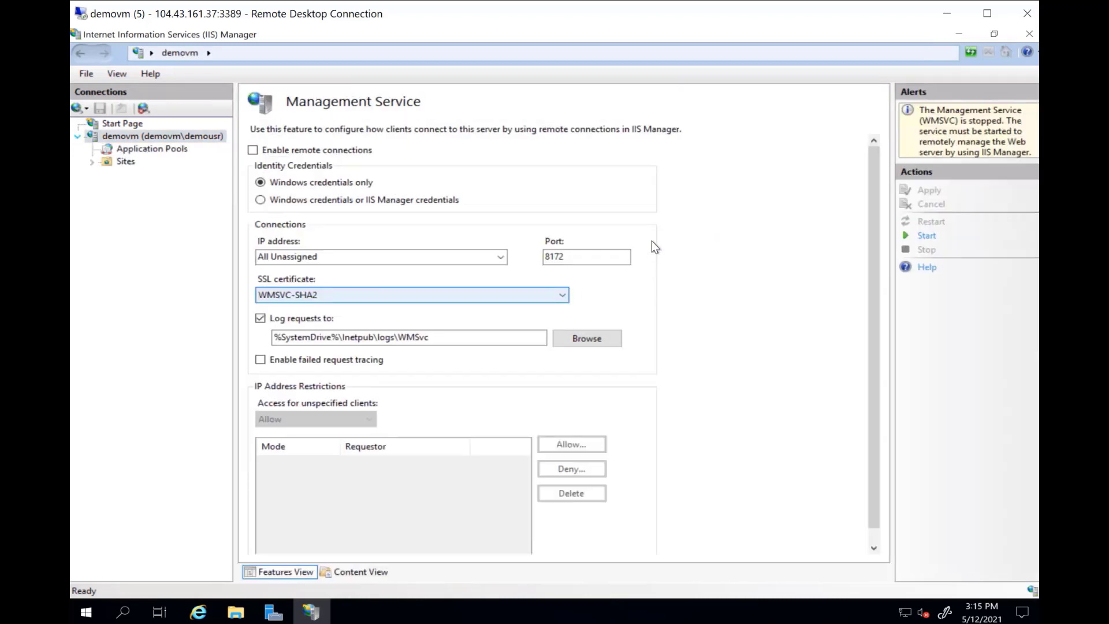
pyautogui.click(253, 151)
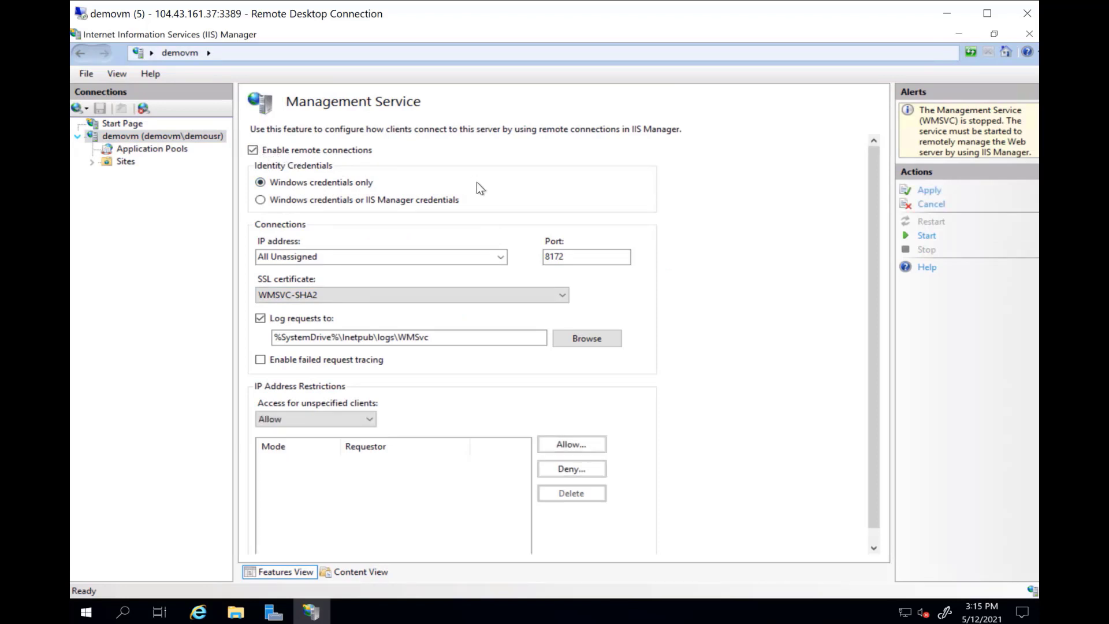
pyautogui.click(924, 190)
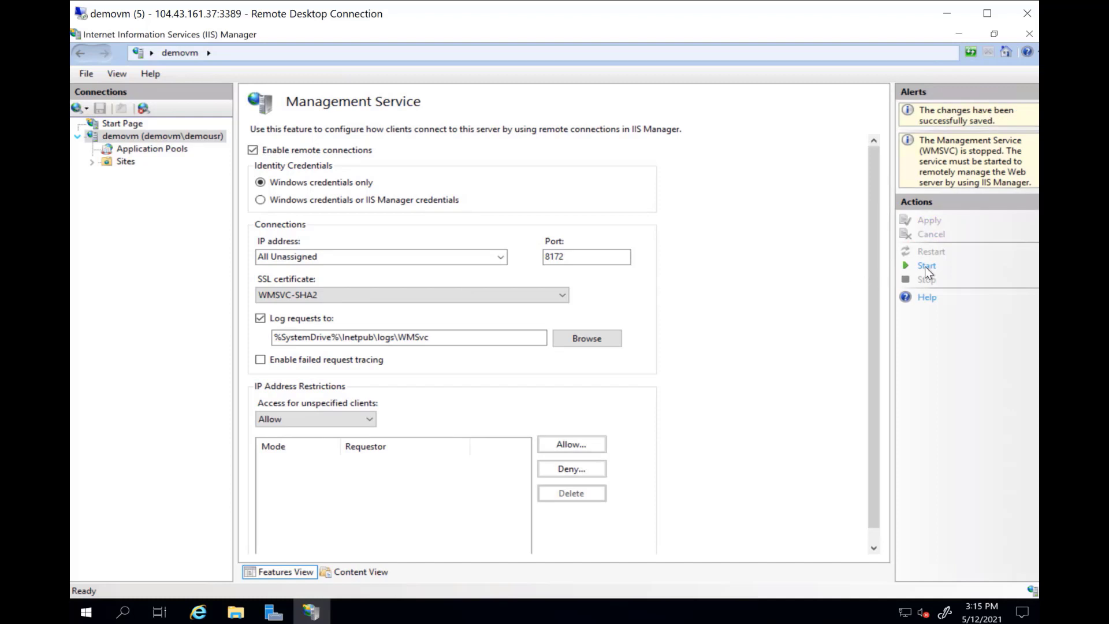
pyautogui.click(926, 266)
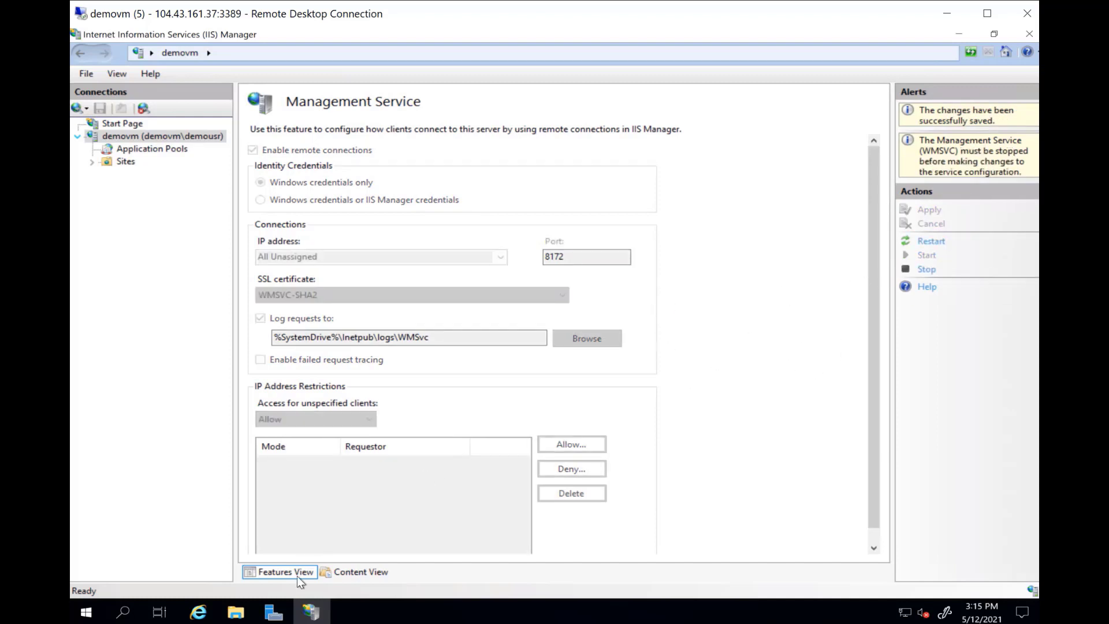
# Step: Set IE Enhanced Security Configuration Off for Administrators and Users, then launch Internet Explorer
pyautogui.click(273, 612)
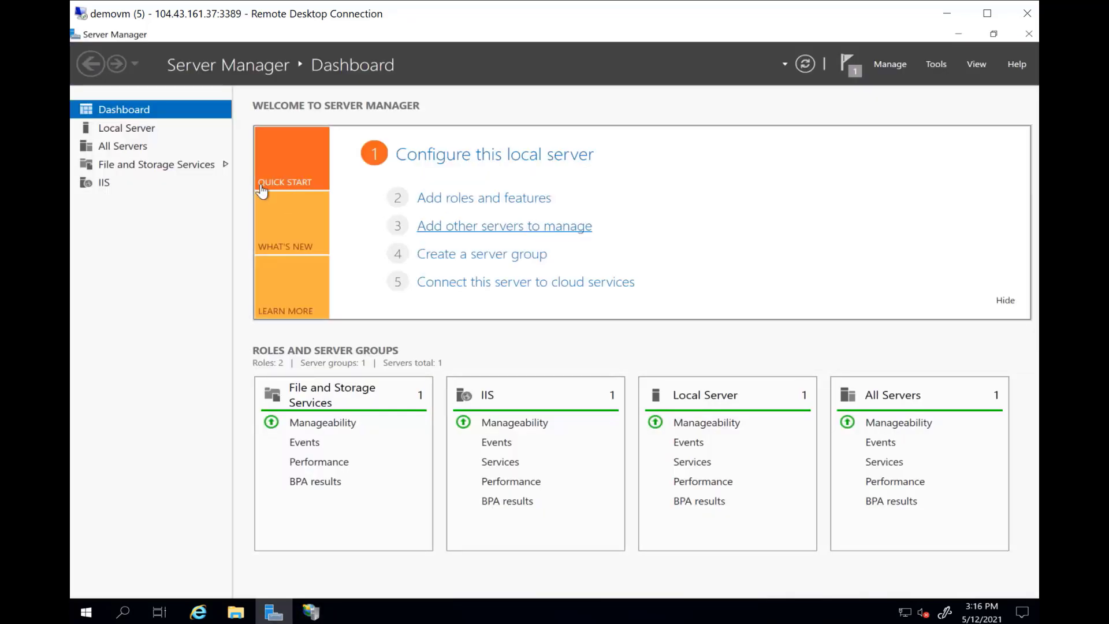
pyautogui.click(139, 129)
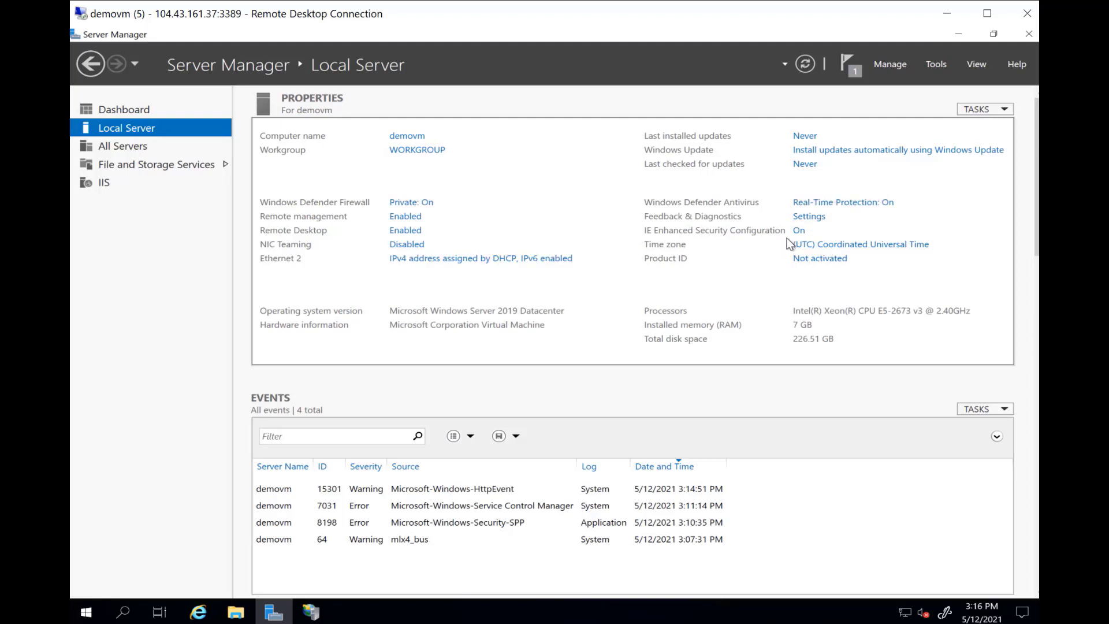
pyautogui.click(798, 230)
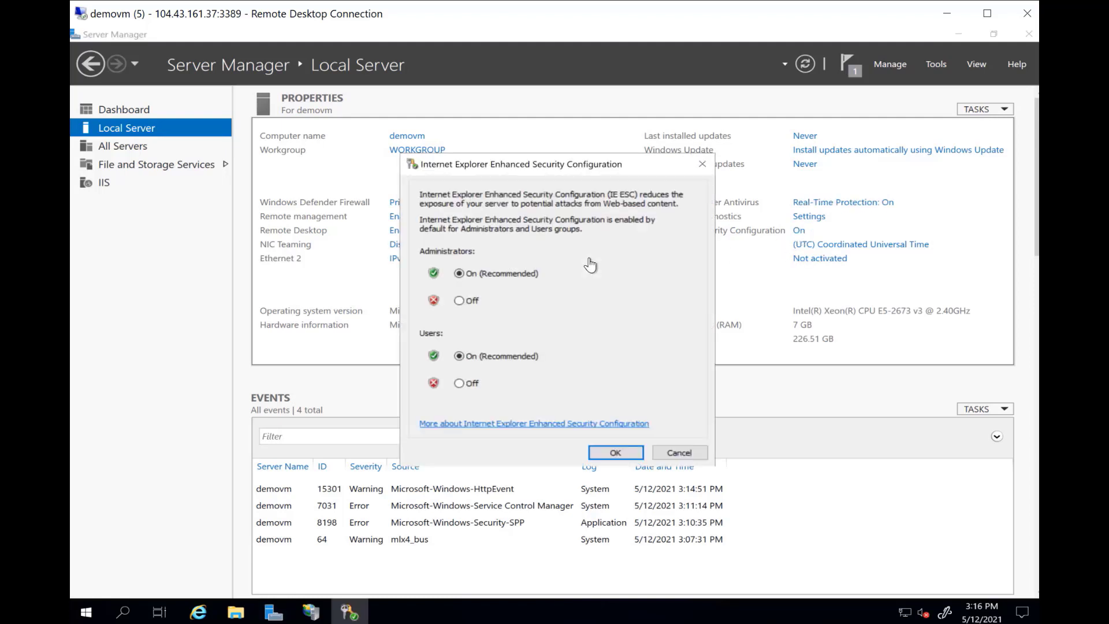
pyautogui.click(461, 300)
pyautogui.click(461, 383)
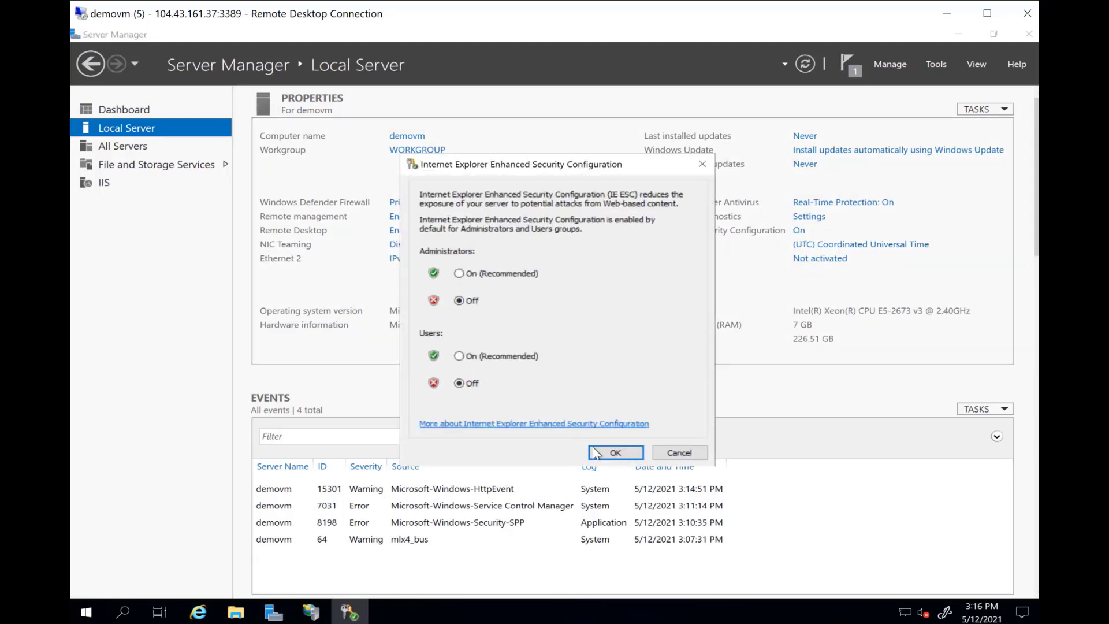
pyautogui.click(614, 452)
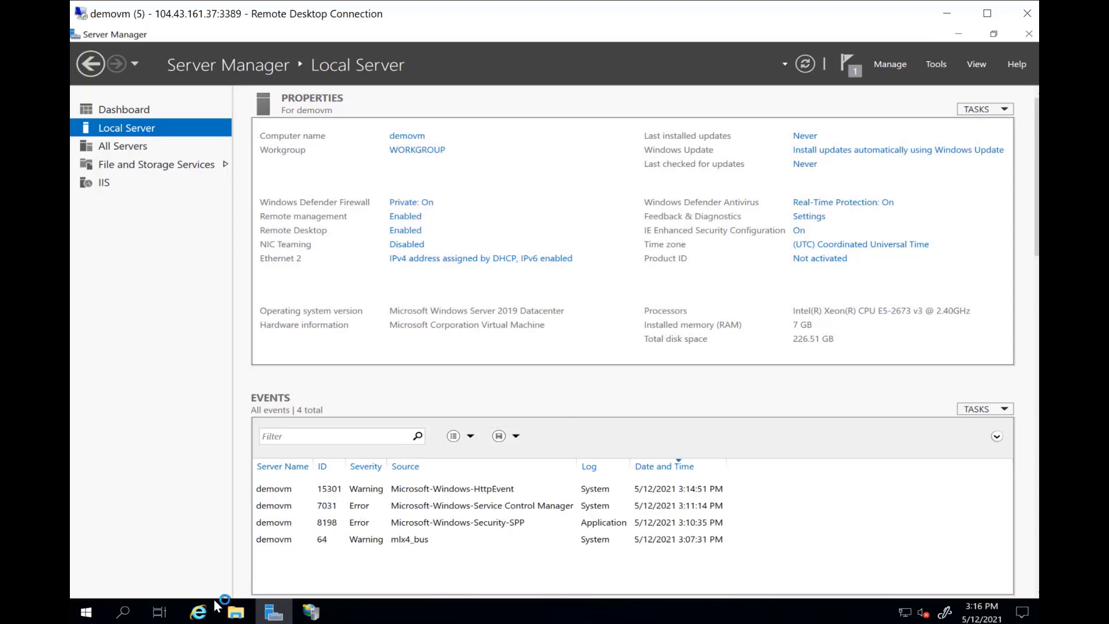
pyautogui.click(198, 613)
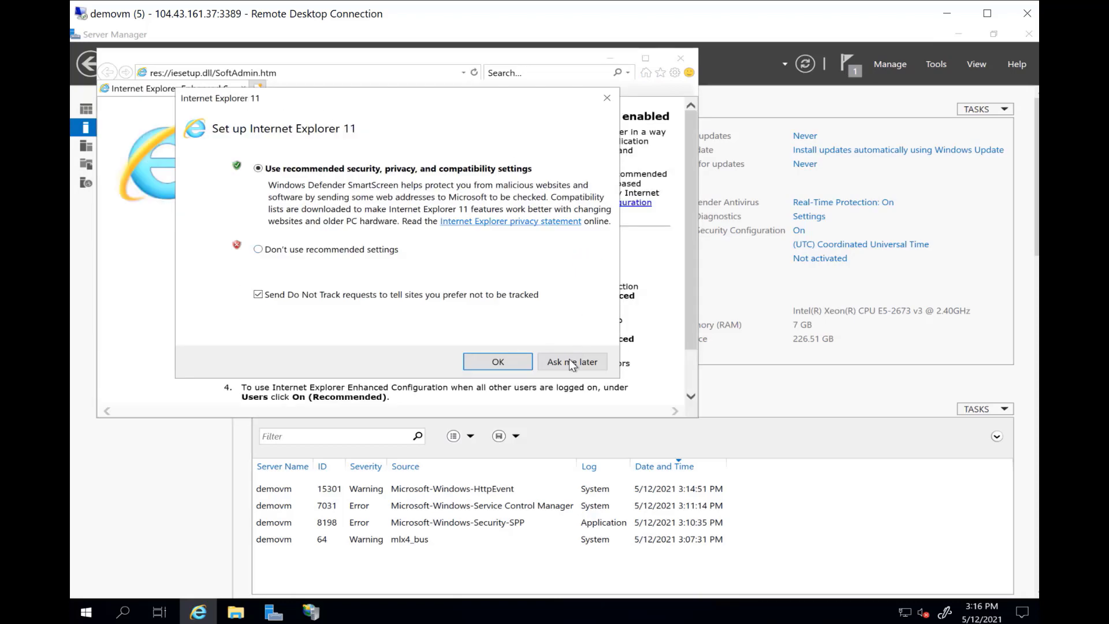
# Step: Search '.net core 3.1 download' and download the Windows Hosting Bundle installer
pyautogui.click(646, 60)
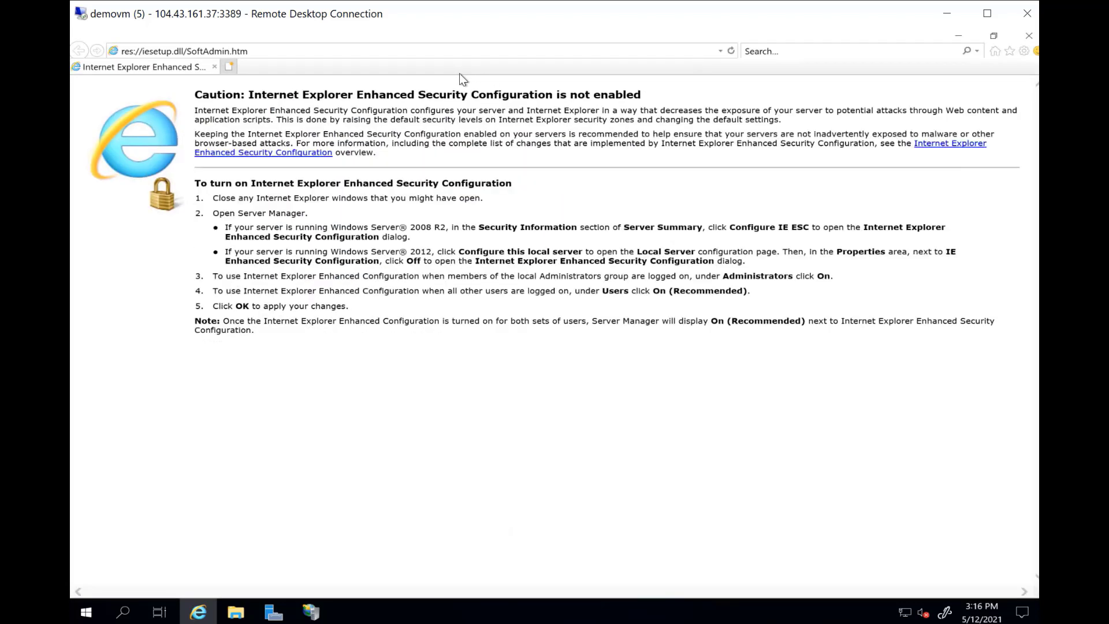
pyautogui.click(450, 50)
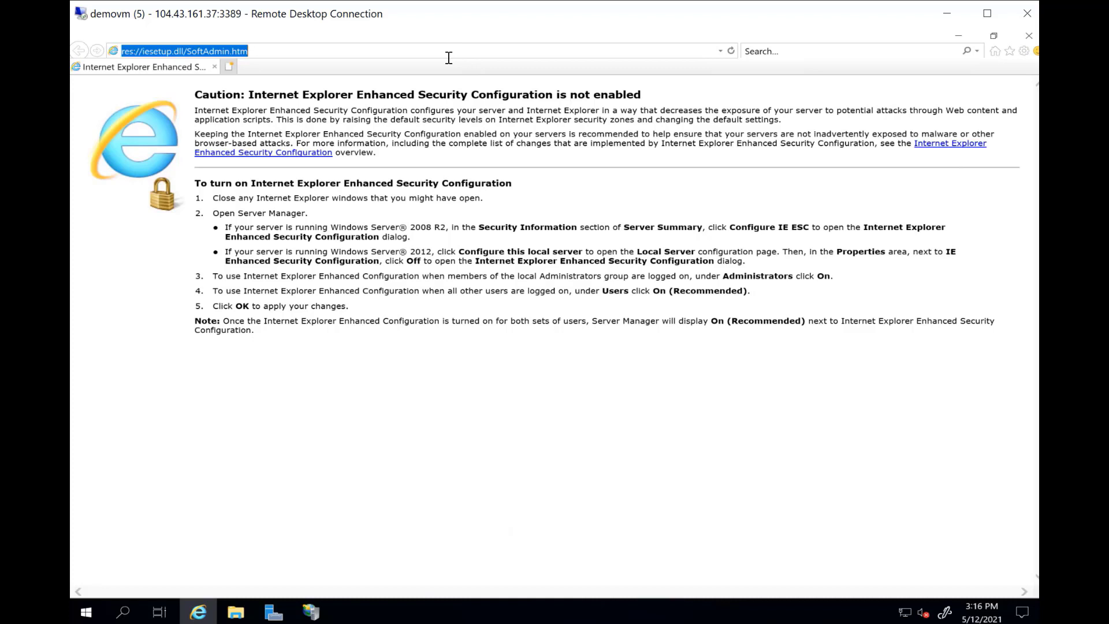
pyautogui.press('BackSpace')
pyautogui.write('.net co')
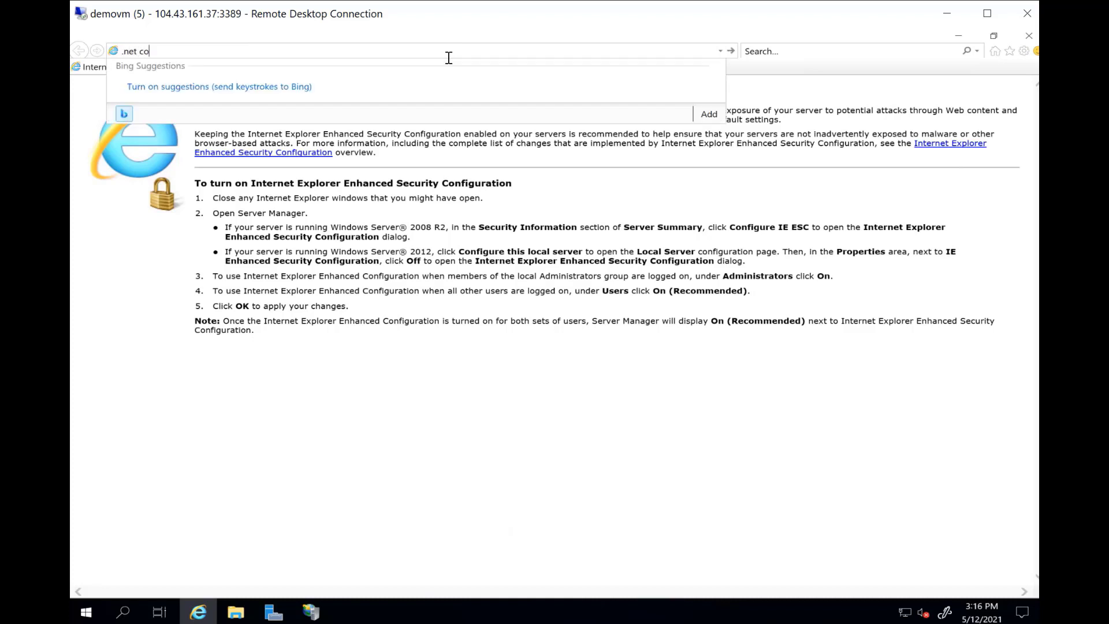
pyautogui.write('re 3.1 download')
pyautogui.press('Return')
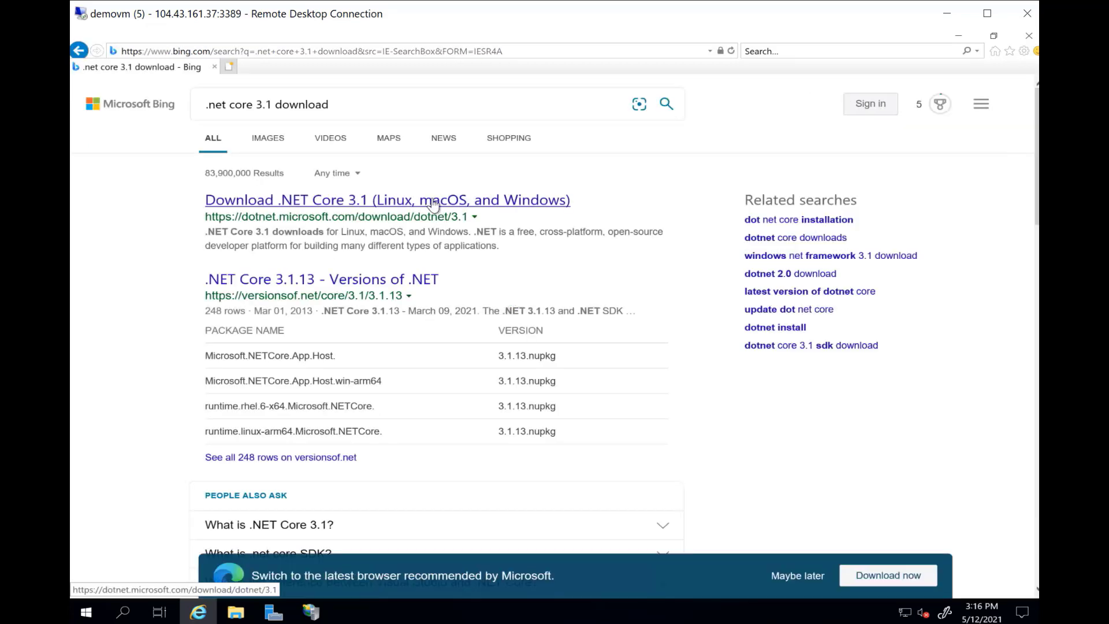
pyautogui.click(434, 200)
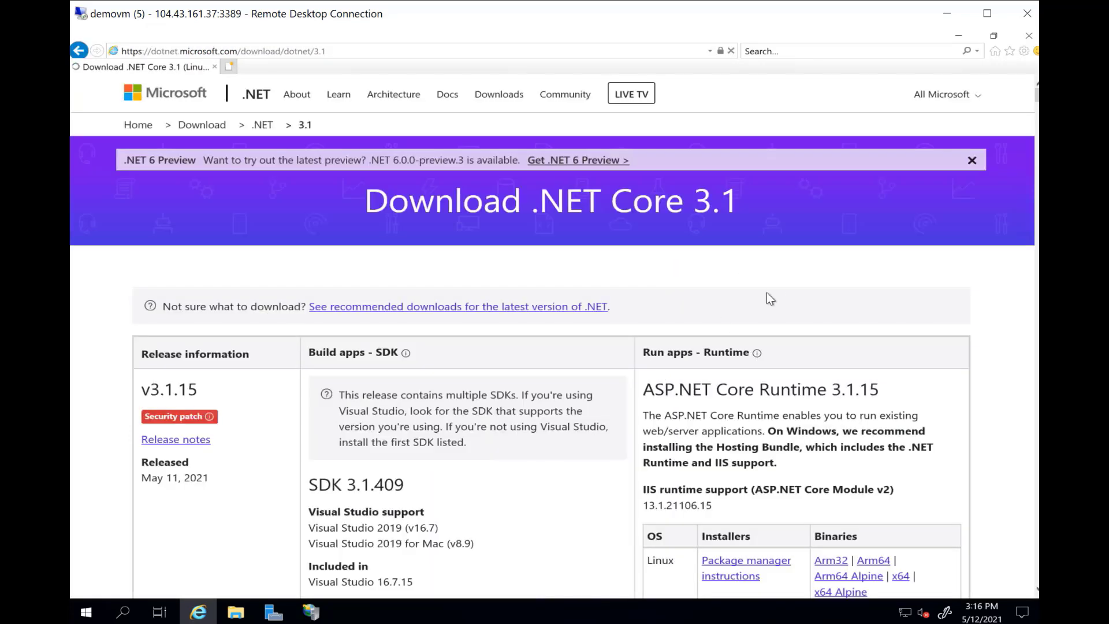
pyautogui.scroll(-1, 853, 270)
pyautogui.scroll(-1, 851, 268)
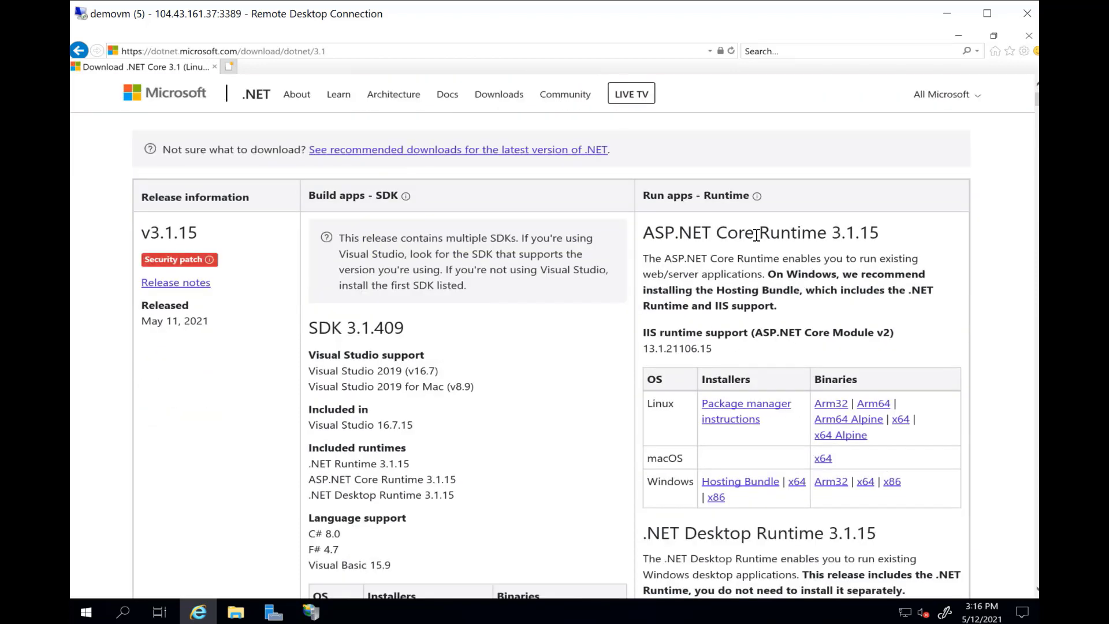
pyautogui.scroll(-1, 821, 258)
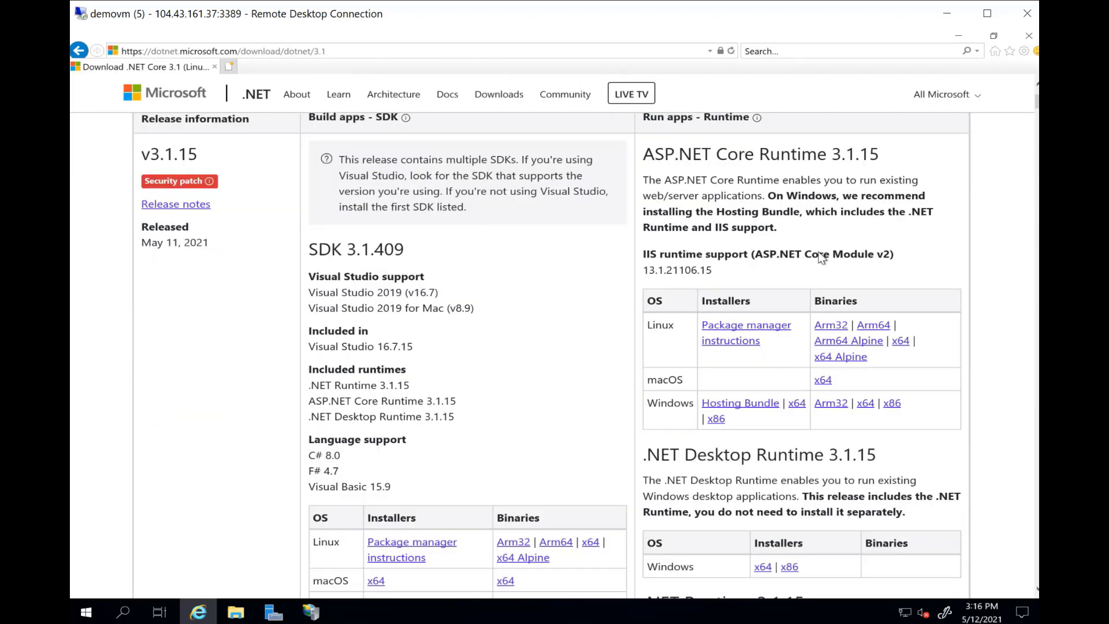
pyautogui.click(760, 407)
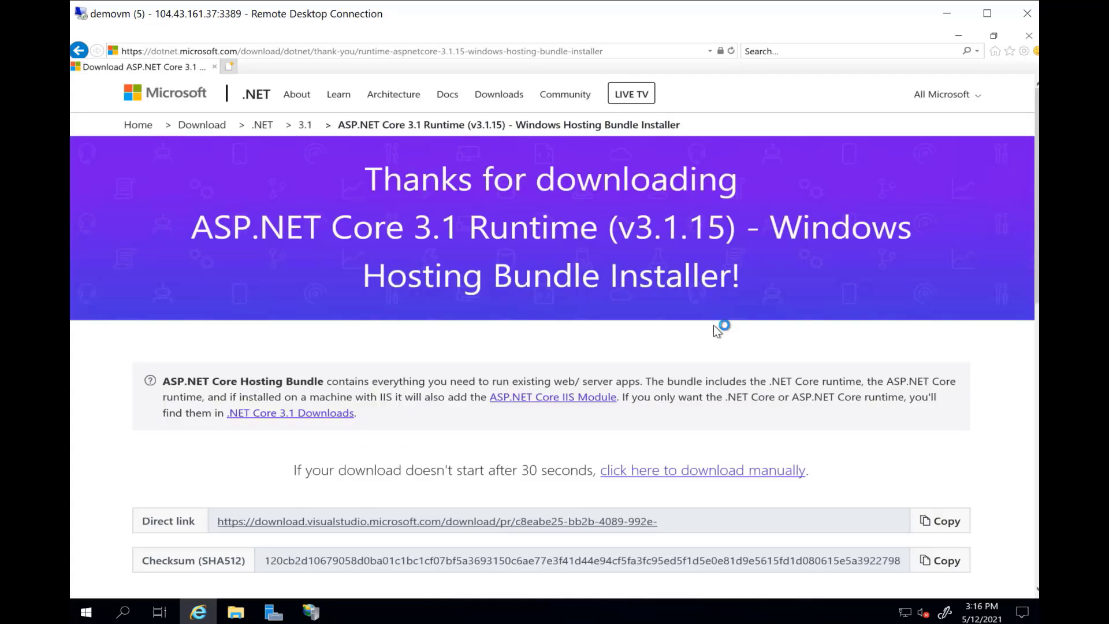
# Step: Run the 3.1.15 hosting bundle installer, accept the license, install, and close it
pyautogui.scroll(-1, 712, 356)
pyautogui.click(782, 580)
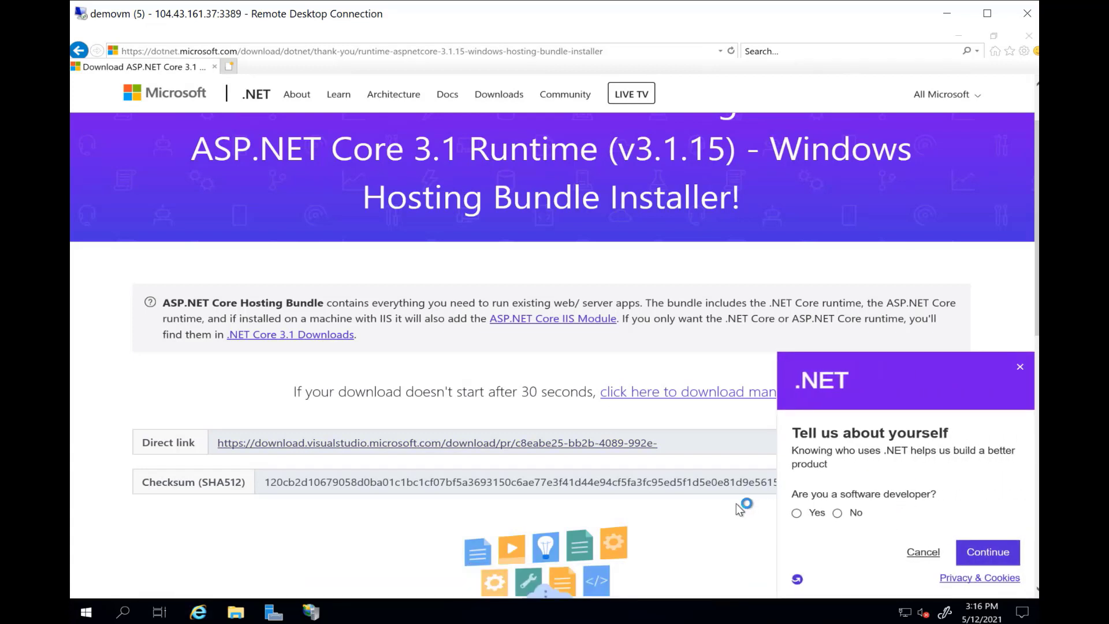
pyautogui.click(587, 386)
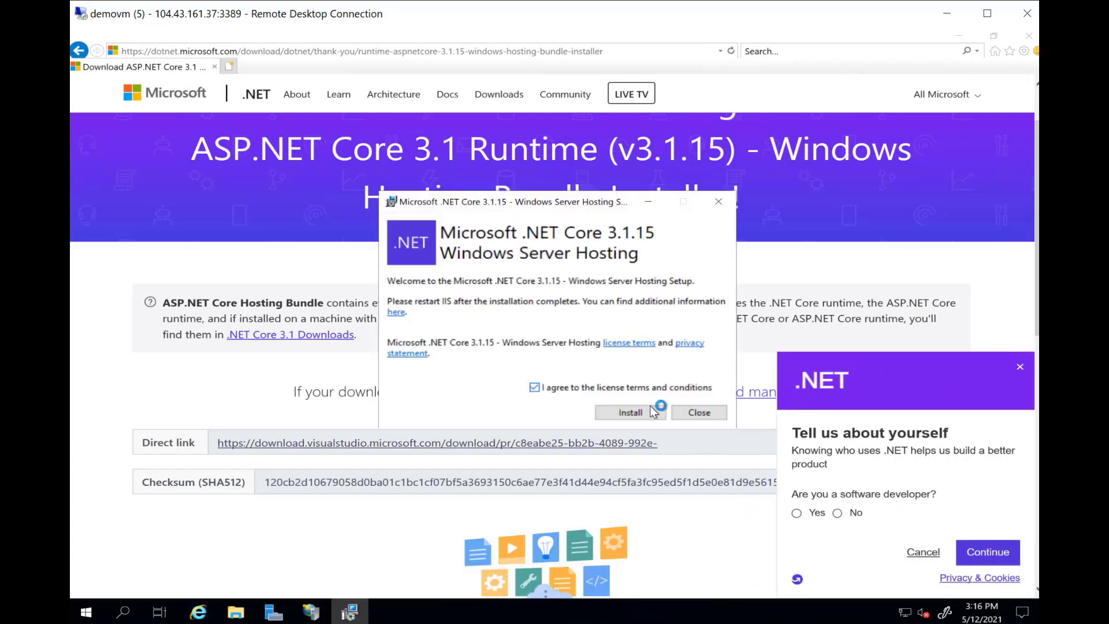
pyautogui.click(650, 411)
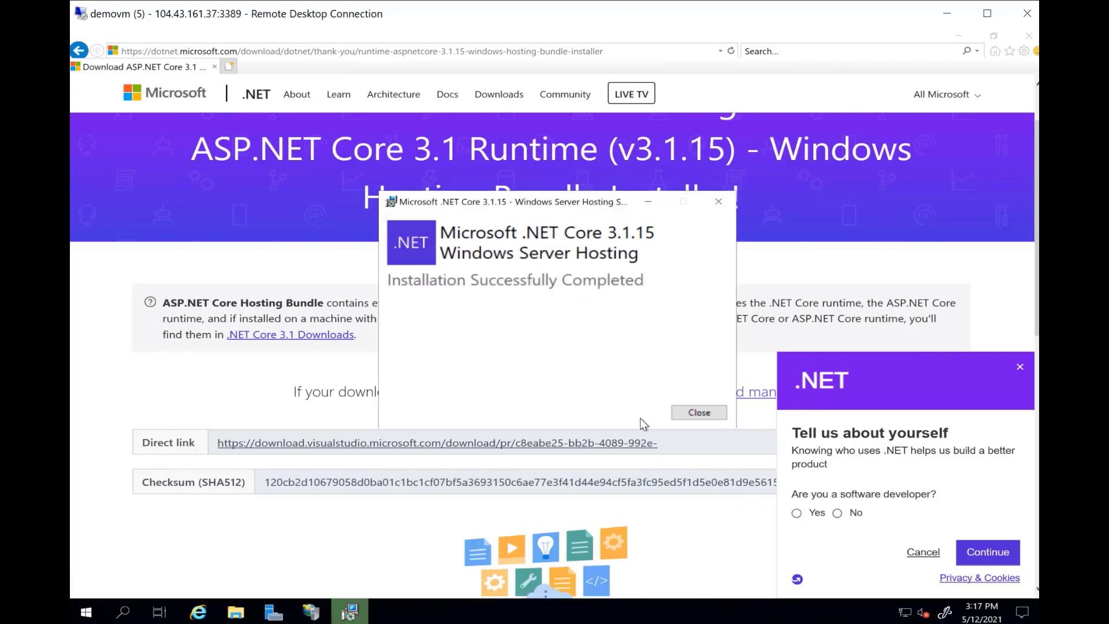
pyautogui.click(680, 411)
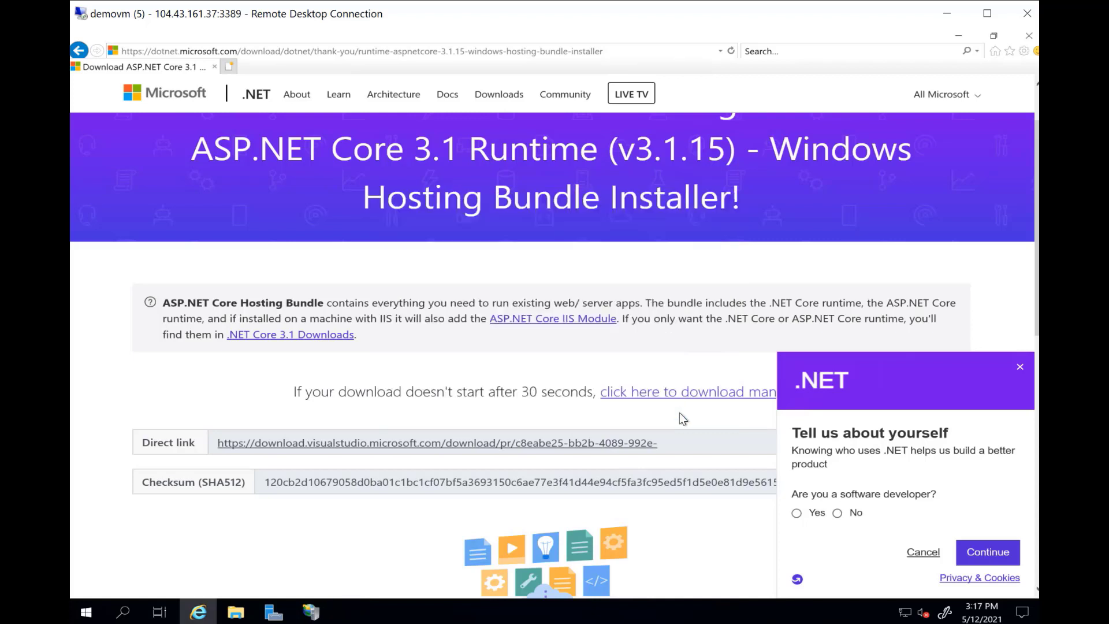
# Step: Search 'web deploy 3.6 download' and download the WebDeploy_amd64_en-US.msi file
pyautogui.click(410, 56)
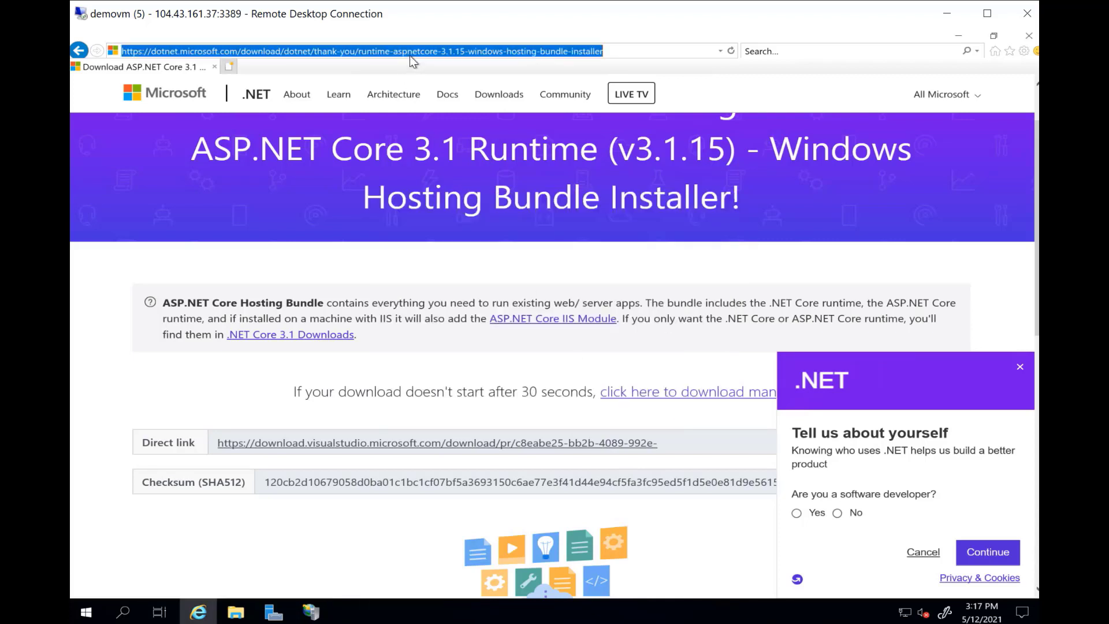
pyautogui.write('web deploy')
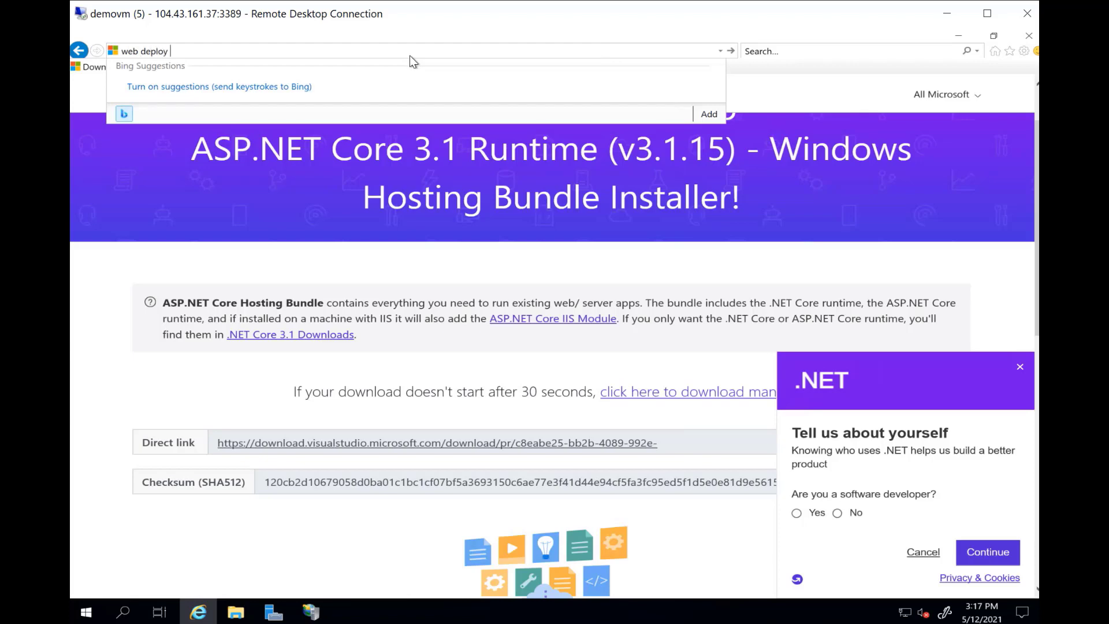
pyautogui.write(' 3.6 download')
pyautogui.press('Return')
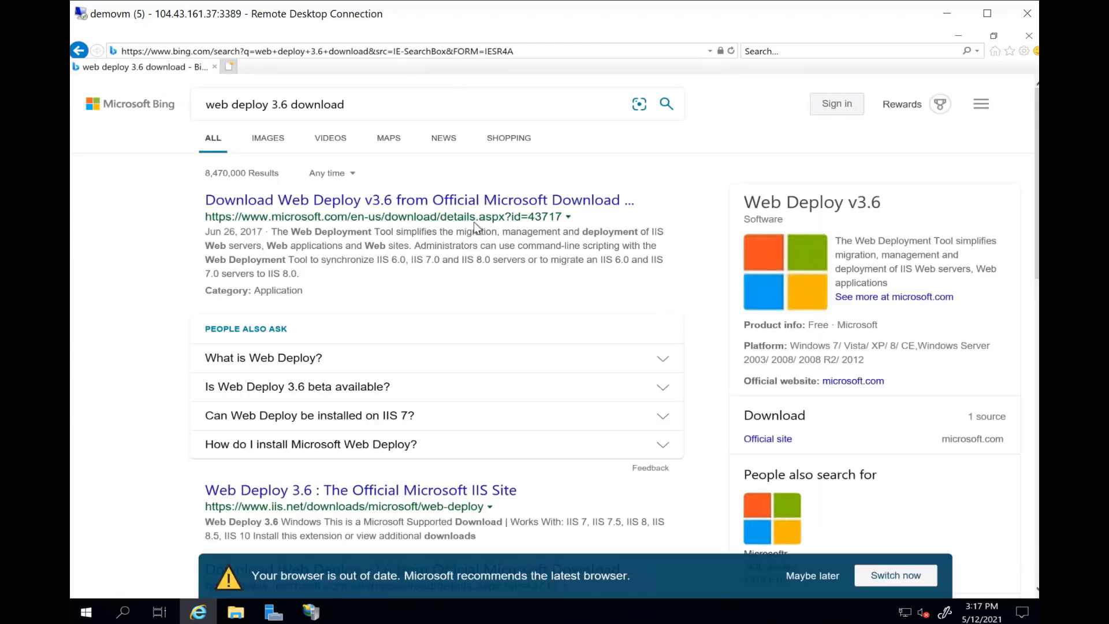
pyautogui.click(463, 200)
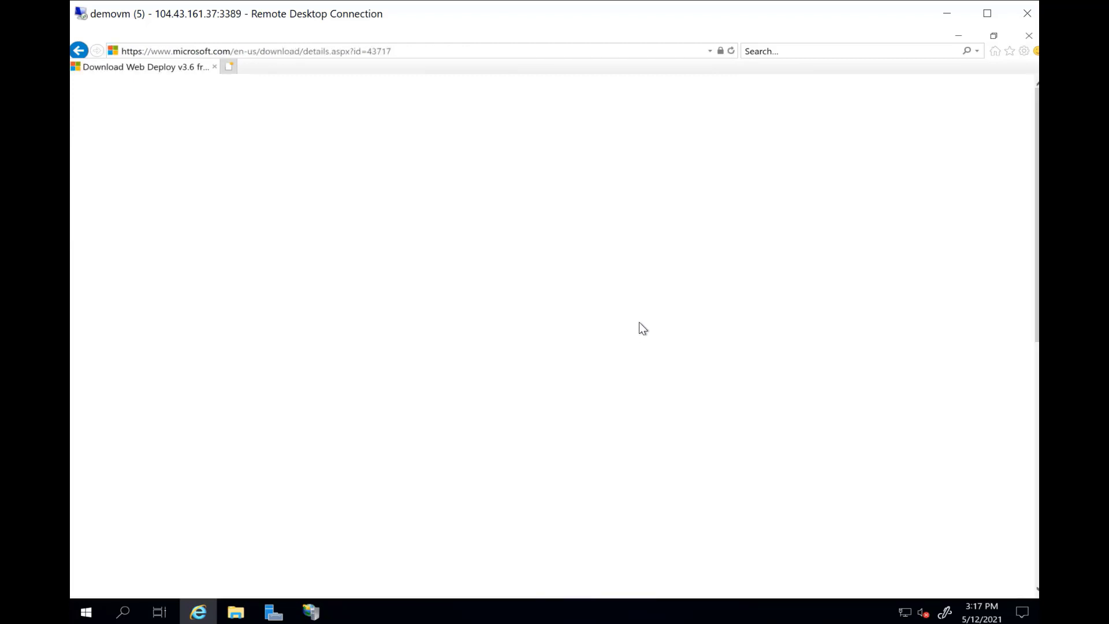
pyautogui.scroll(-4, 639, 322)
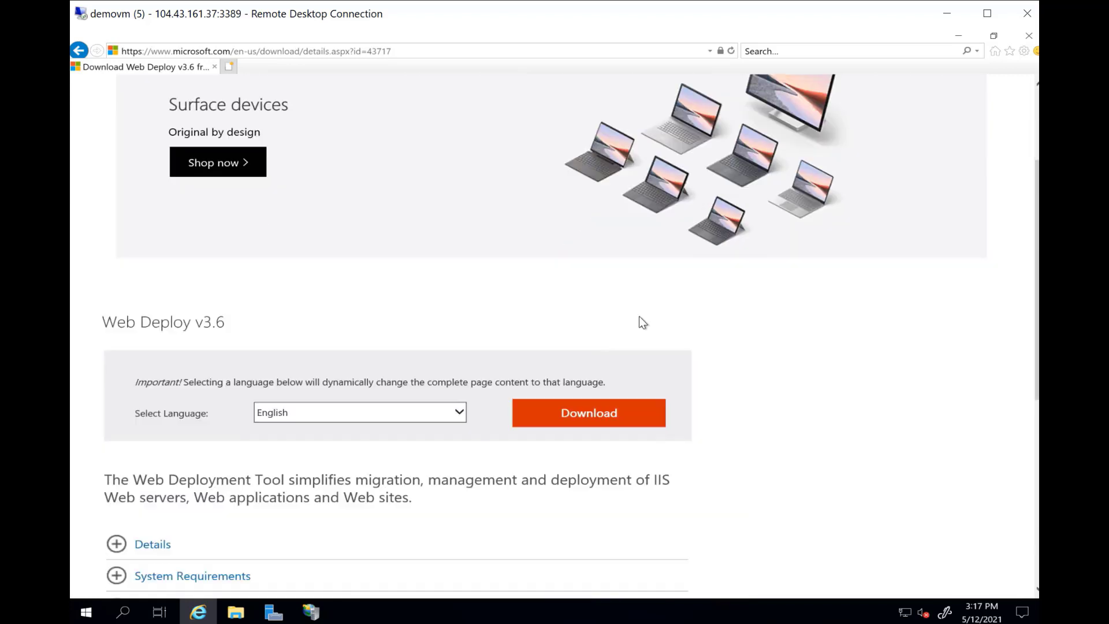
pyautogui.click(579, 342)
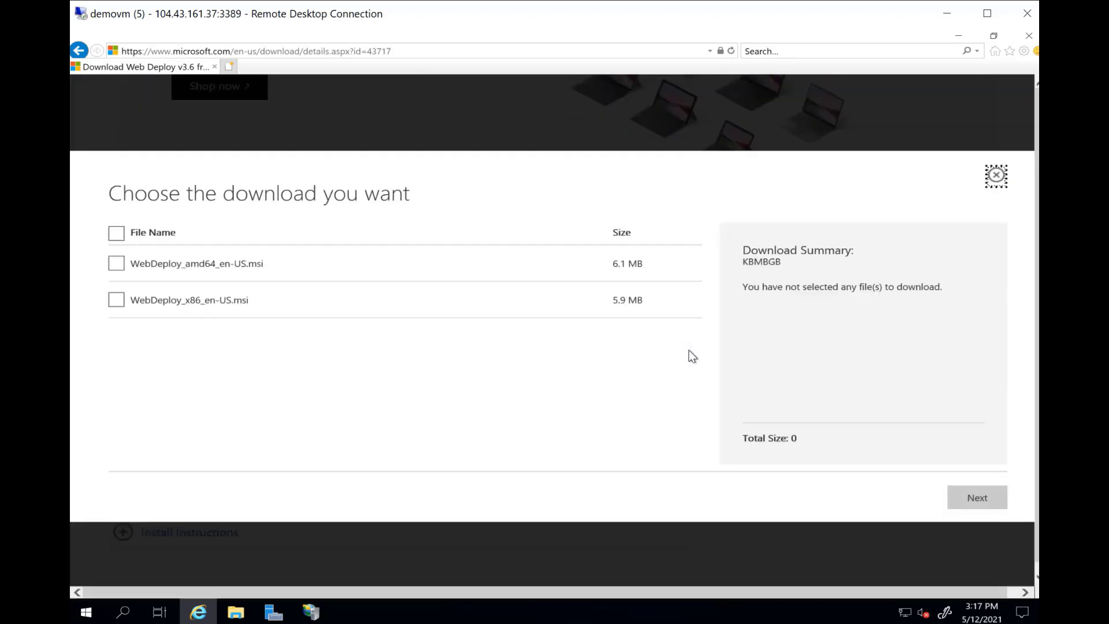
pyautogui.click(118, 265)
pyautogui.click(979, 496)
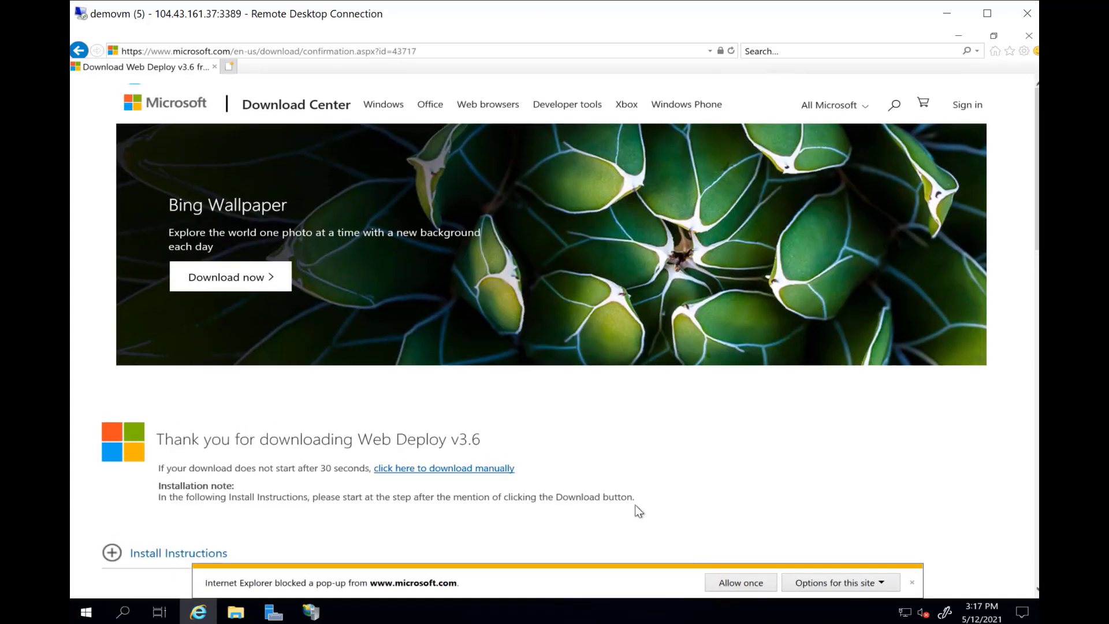
pyautogui.click(737, 581)
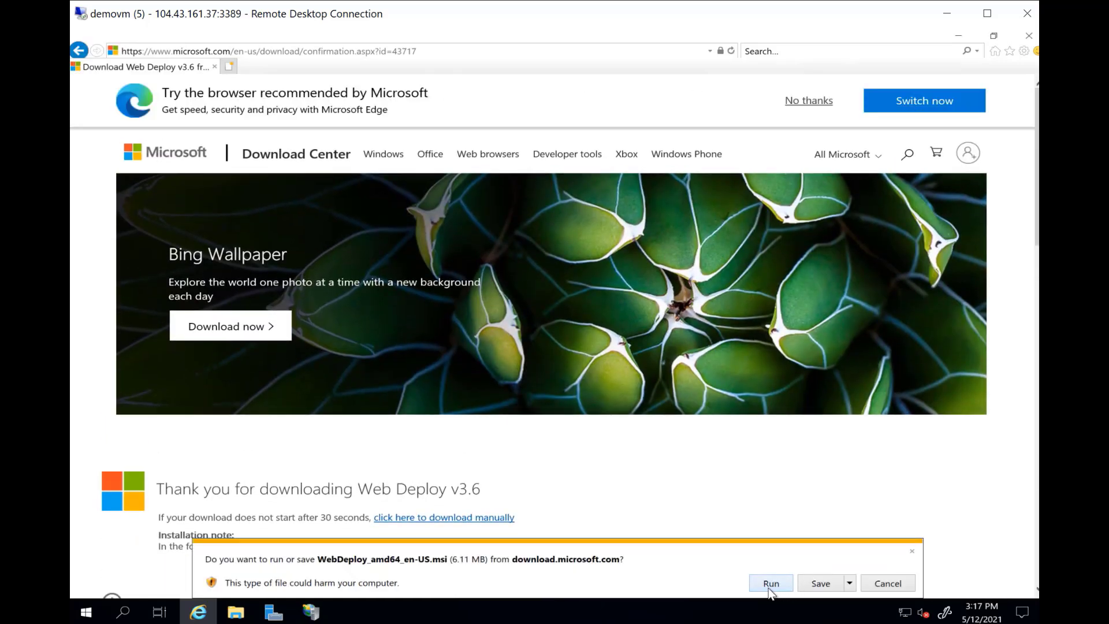
# Step: Install Web Deploy 3.6 with the license accepted and Typical setup
pyautogui.click(770, 585)
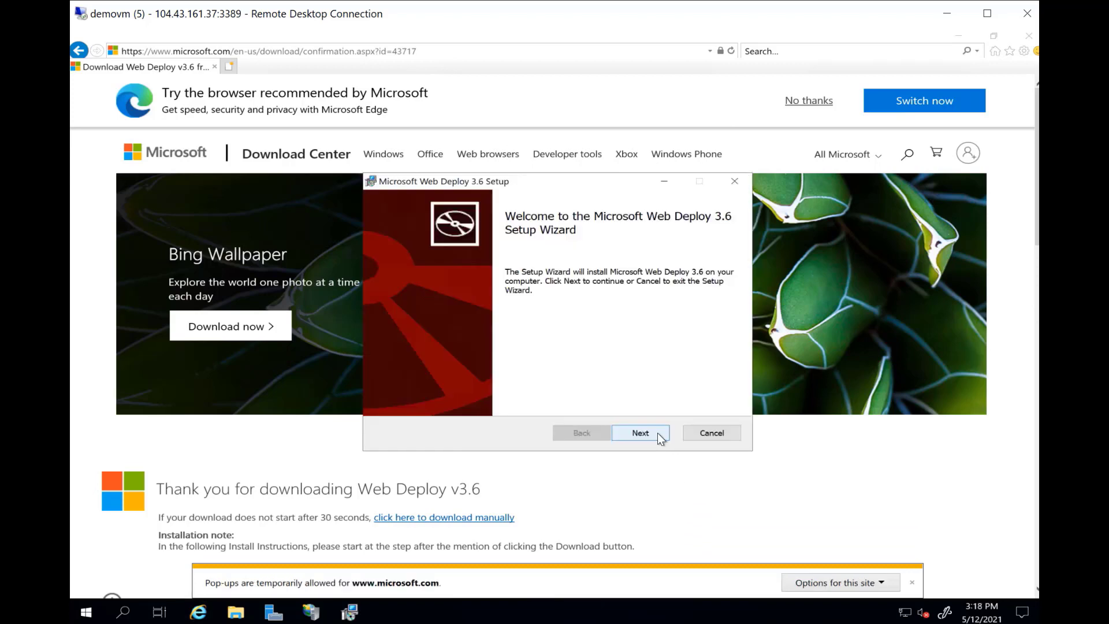
pyautogui.click(658, 432)
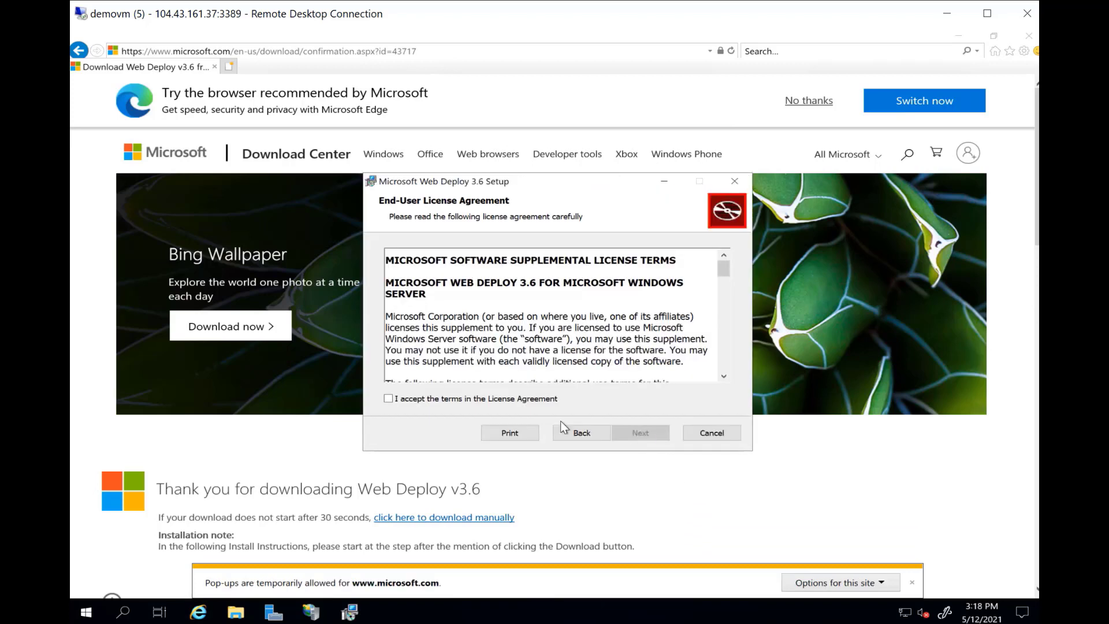
pyautogui.click(493, 398)
pyautogui.click(656, 435)
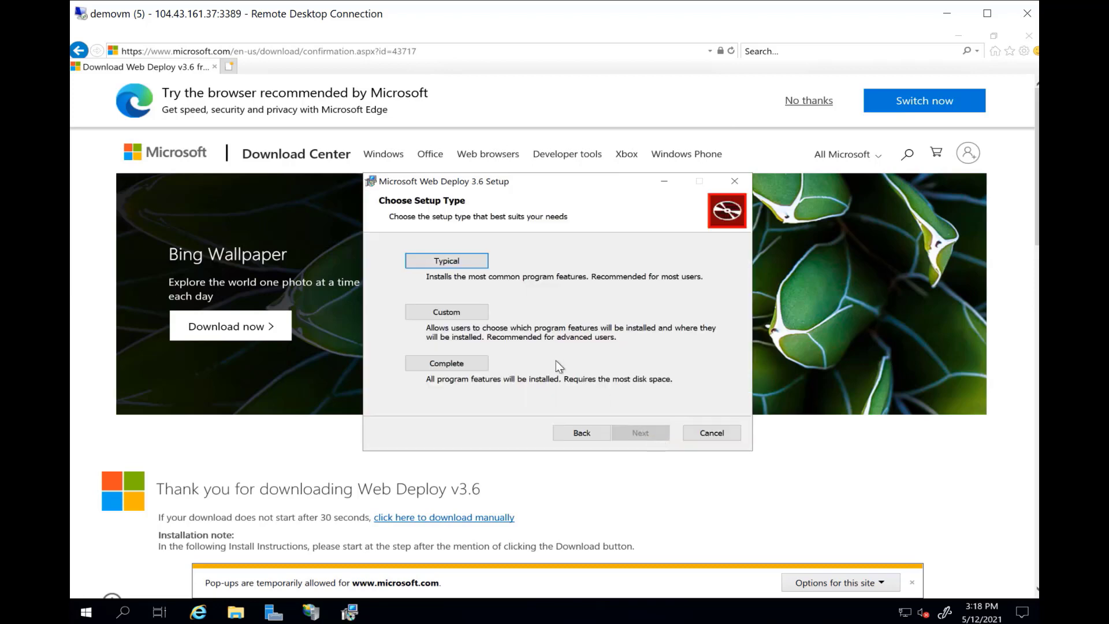
pyautogui.click(481, 364)
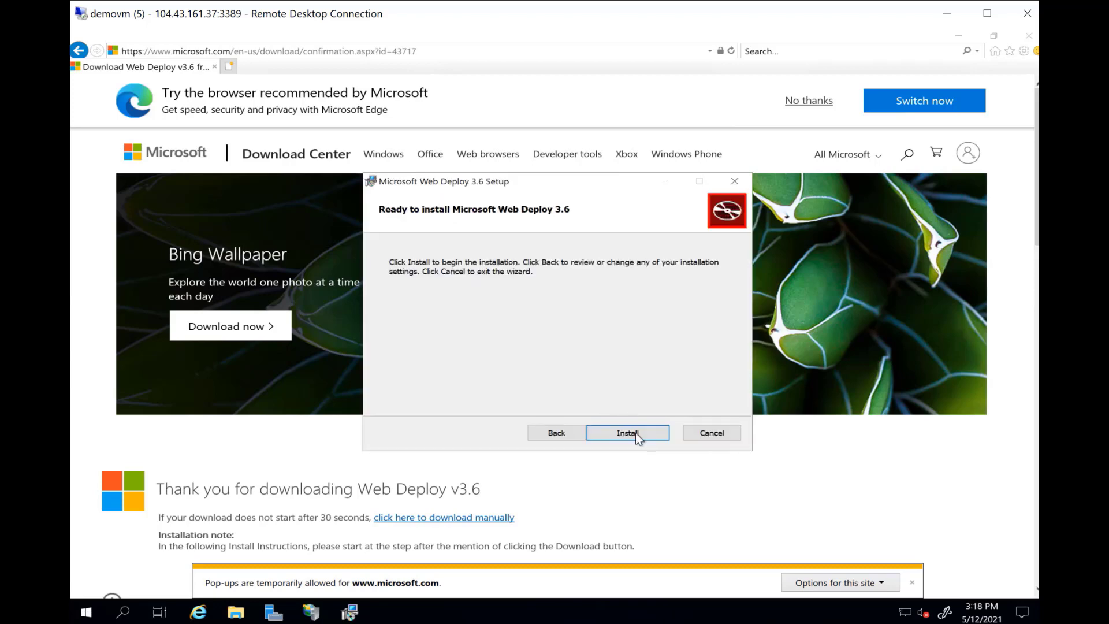
pyautogui.click(636, 433)
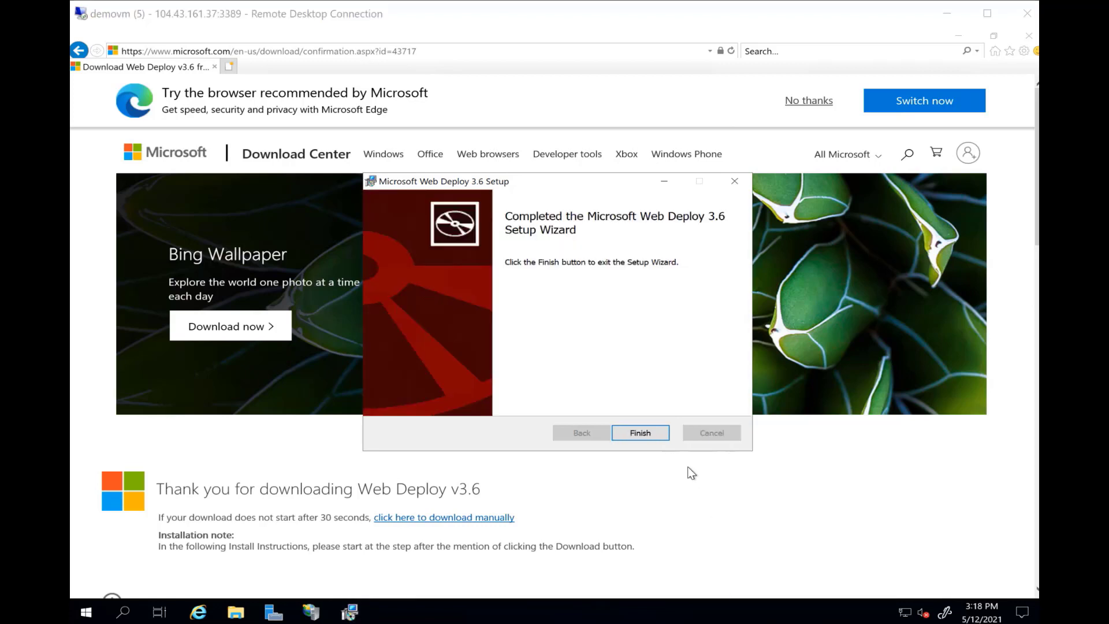
pyautogui.click(647, 435)
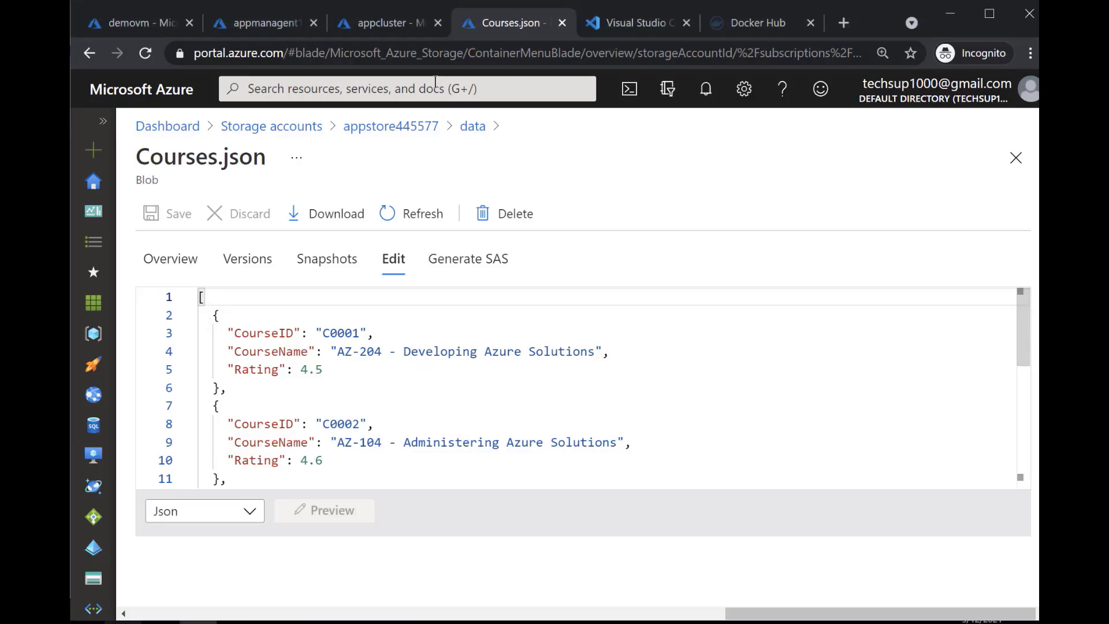
# Step: Save demovm500 as the DNS name label of demovm's public IP address
pyautogui.click(133, 22)
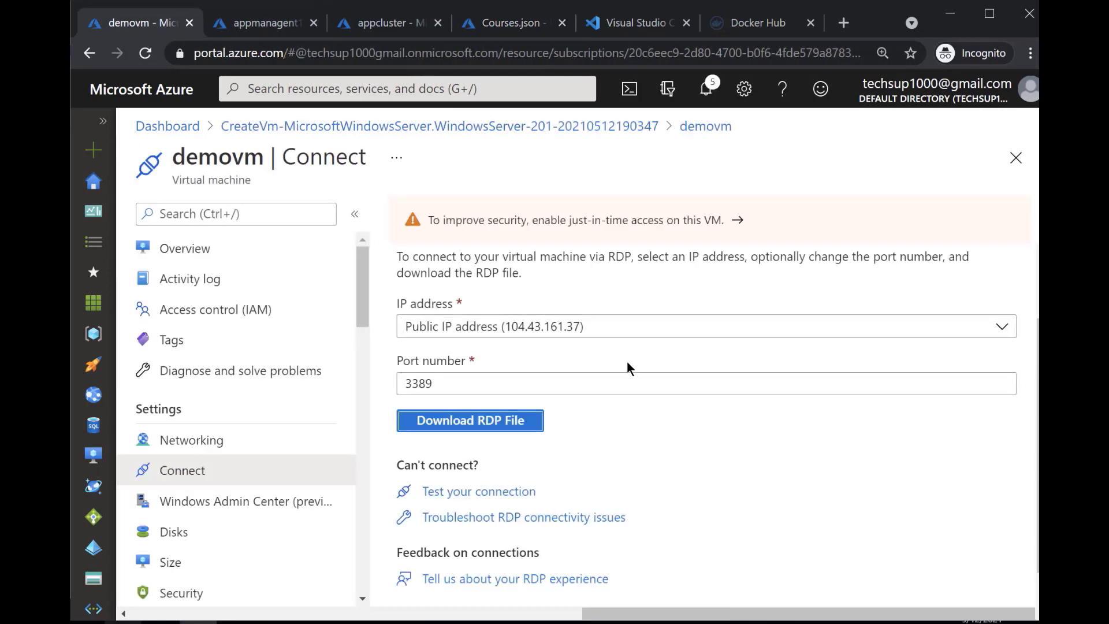
pyautogui.click(239, 247)
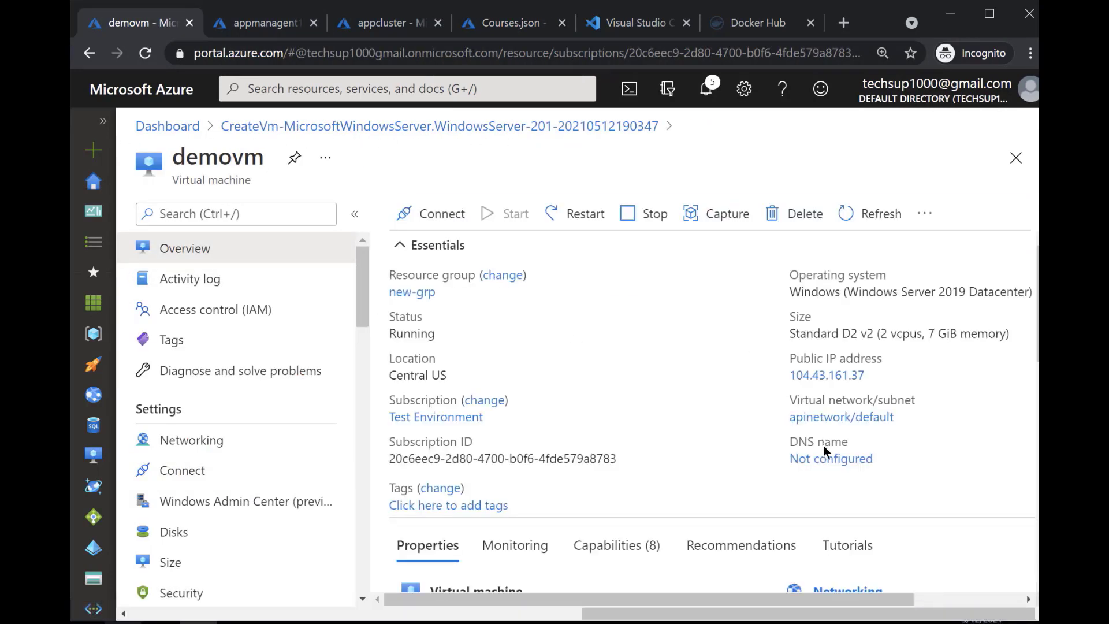
pyautogui.click(808, 458)
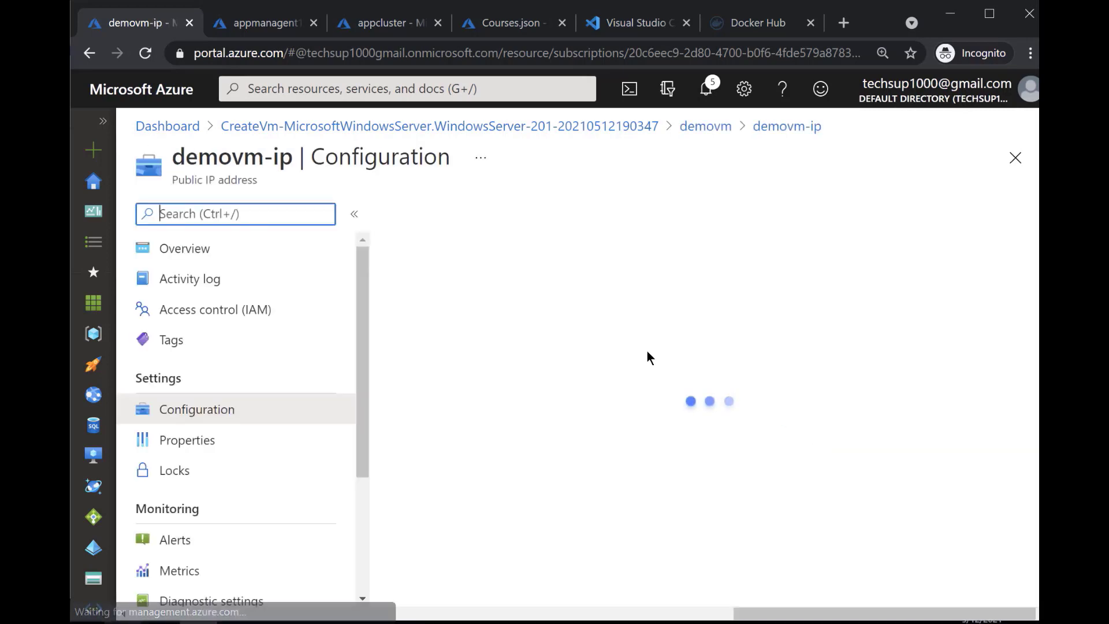
pyautogui.click(573, 454)
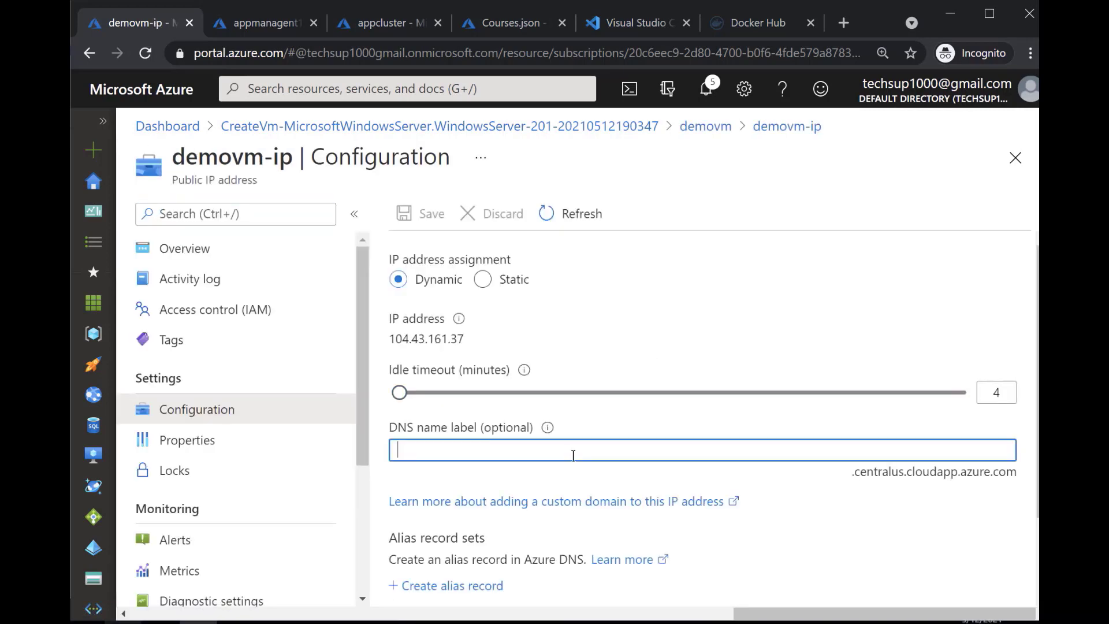
pyautogui.write('demovm500')
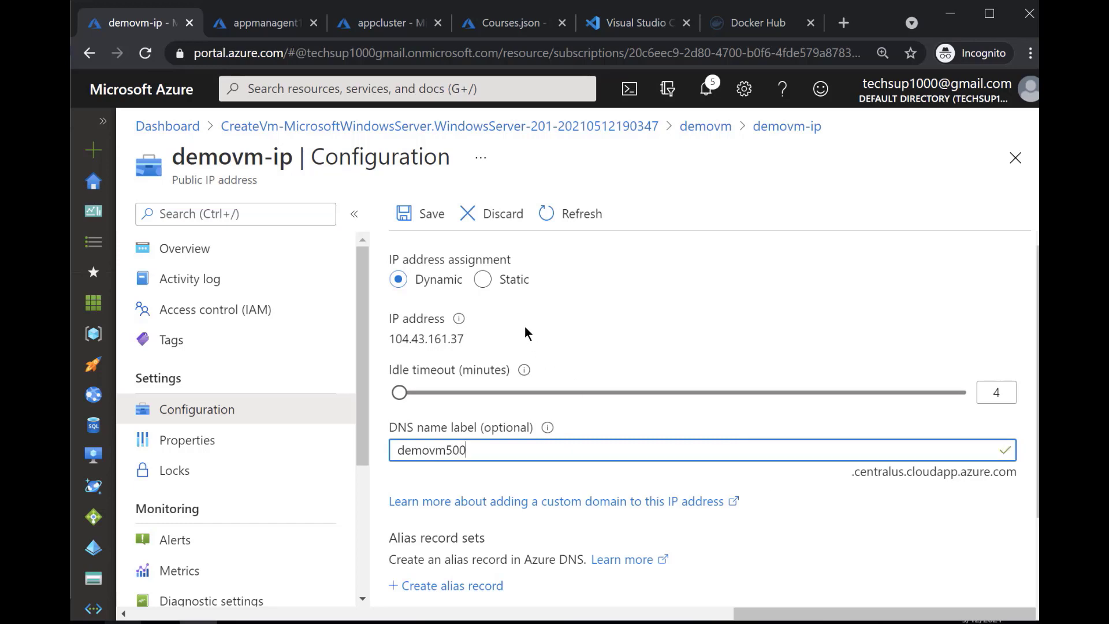
pyautogui.click(434, 219)
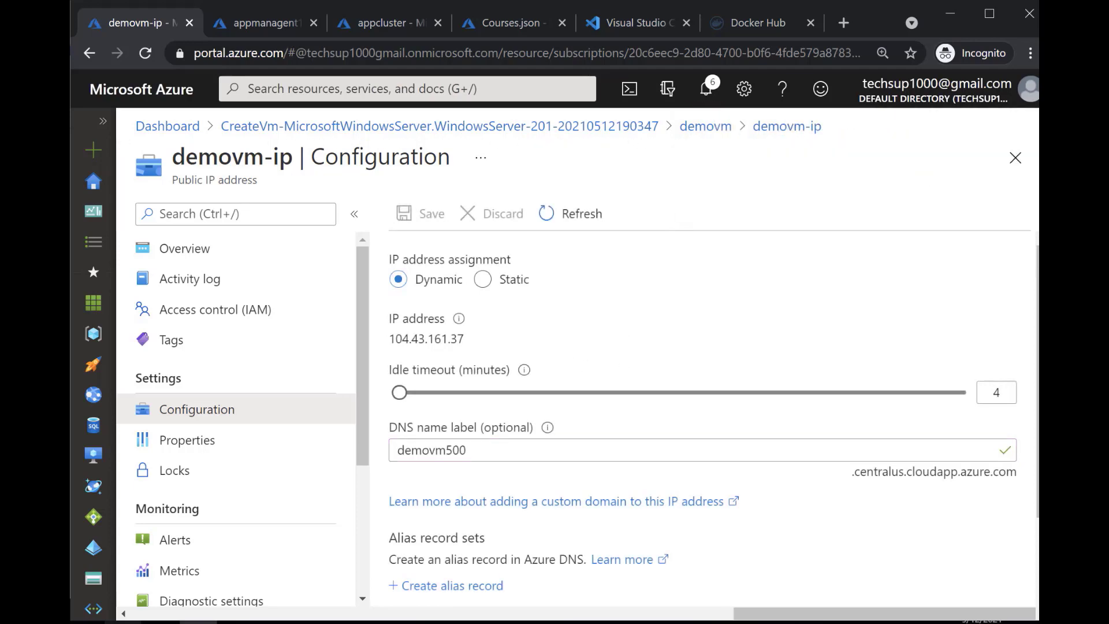
pyautogui.scroll(-3, 299, 365)
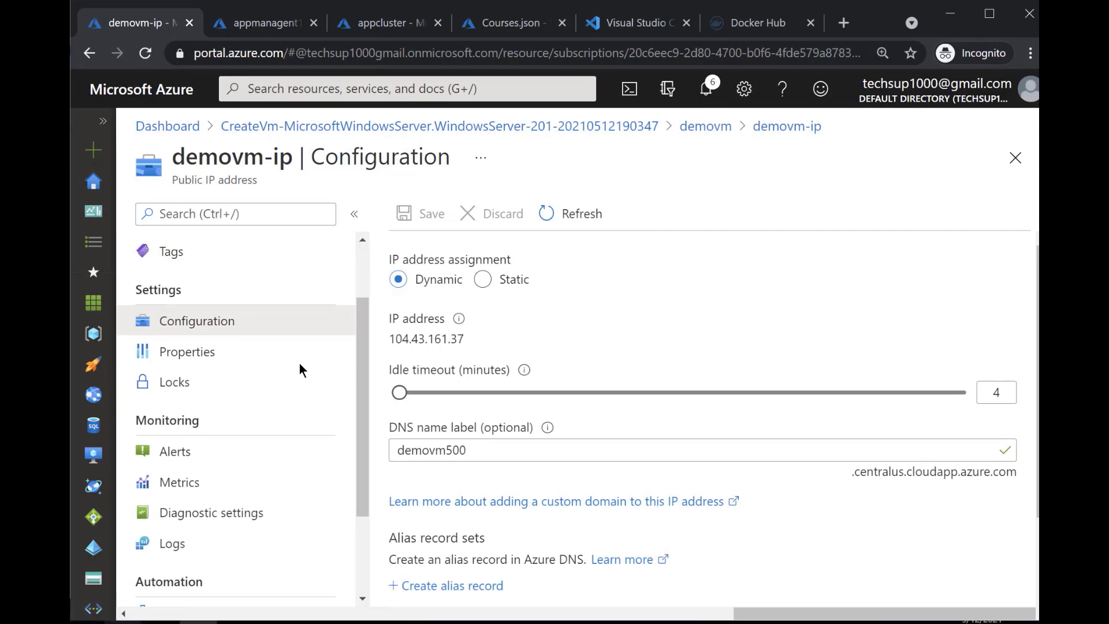
pyautogui.scroll(3, 299, 365)
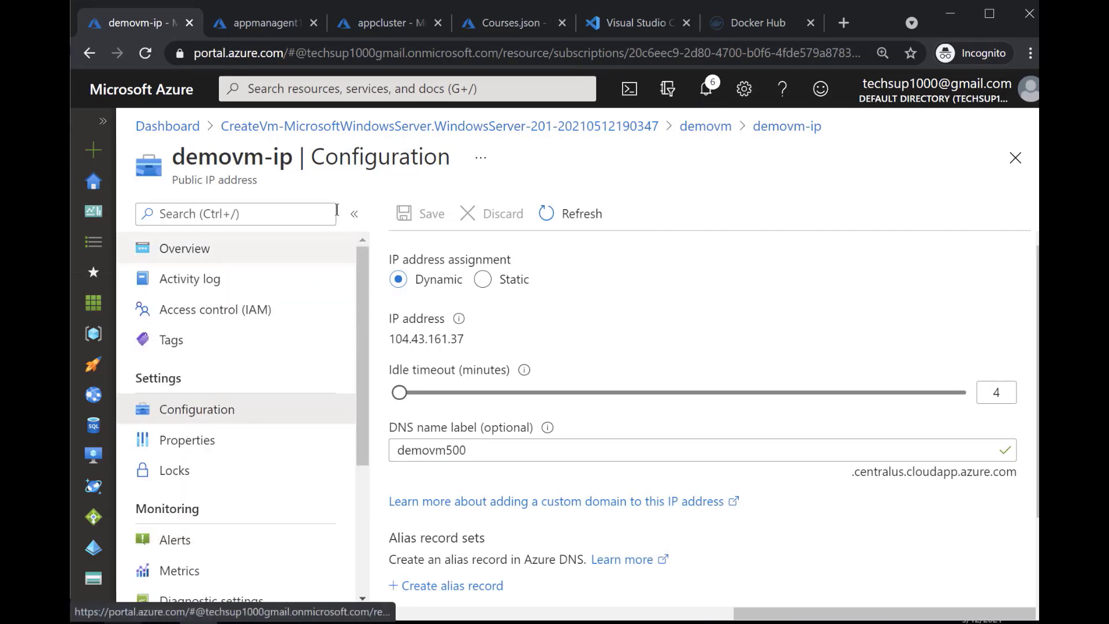
# Step: Add inbound rule Port_8172 on demovm allowing TCP port 8172 at priority 330
pyautogui.click(708, 127)
pyautogui.click(233, 435)
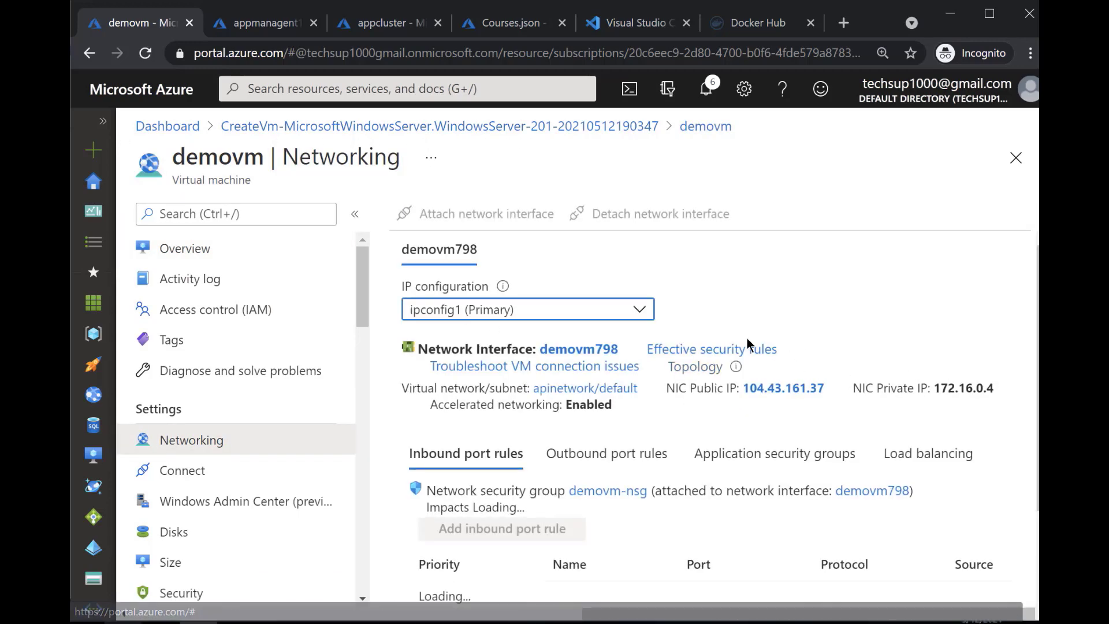
pyautogui.scroll(-2, 695, 324)
pyautogui.click(537, 456)
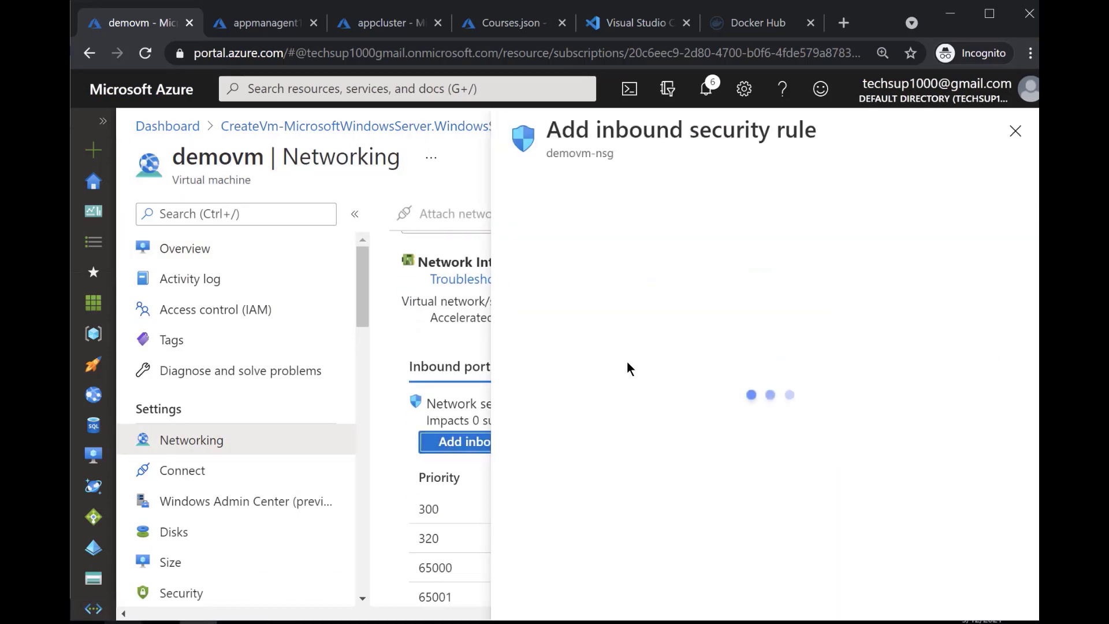
pyautogui.scroll(-2, 646, 349)
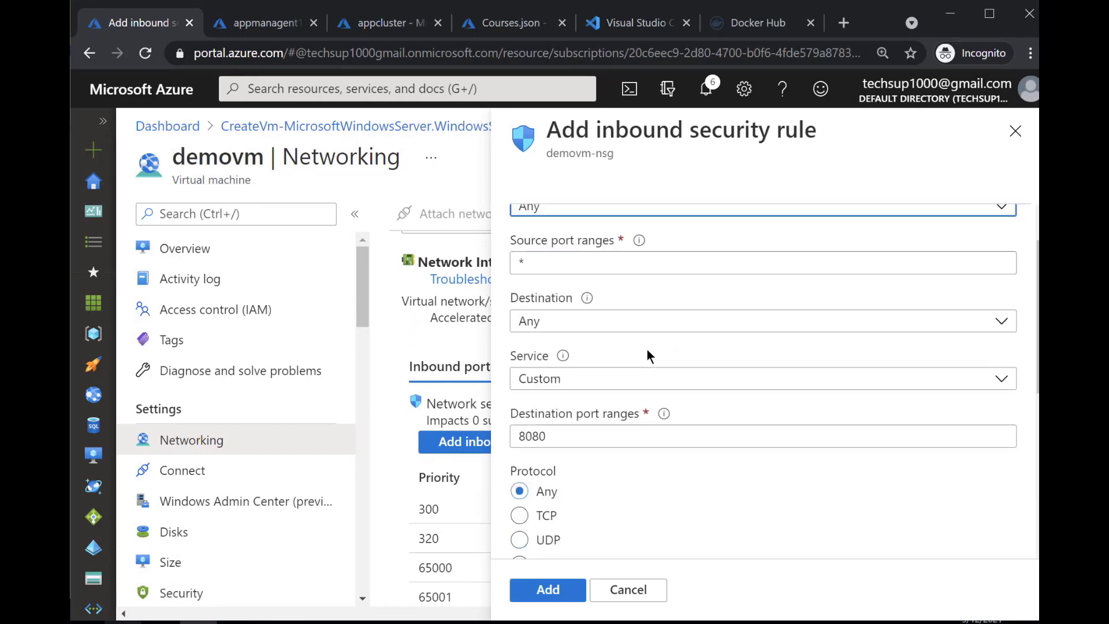
pyautogui.click(613, 399)
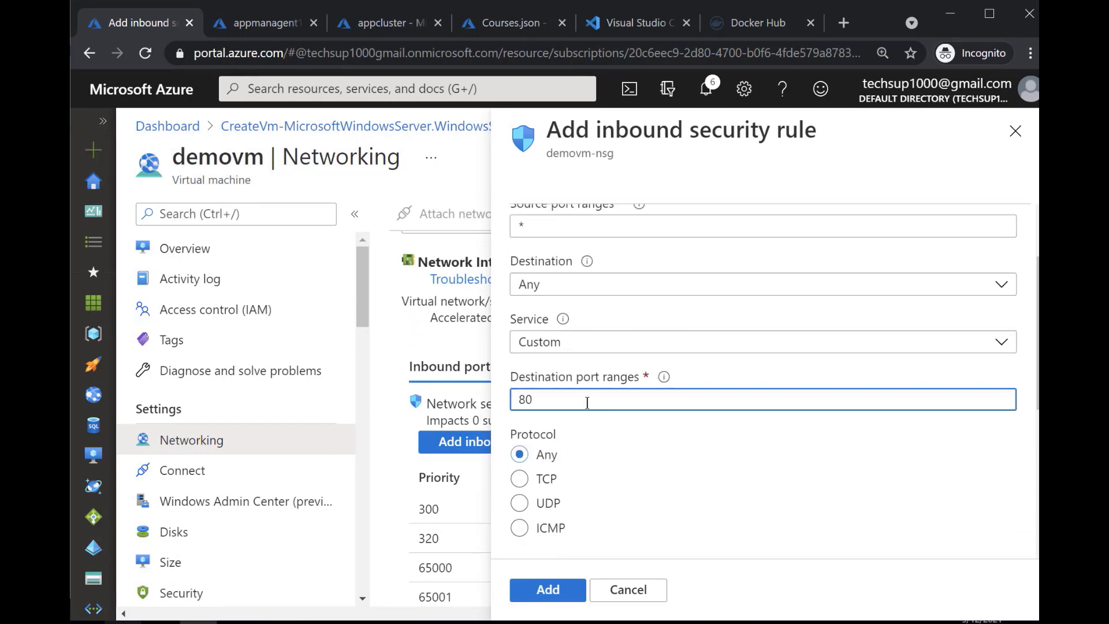
pyautogui.scroll(-2, 587, 402)
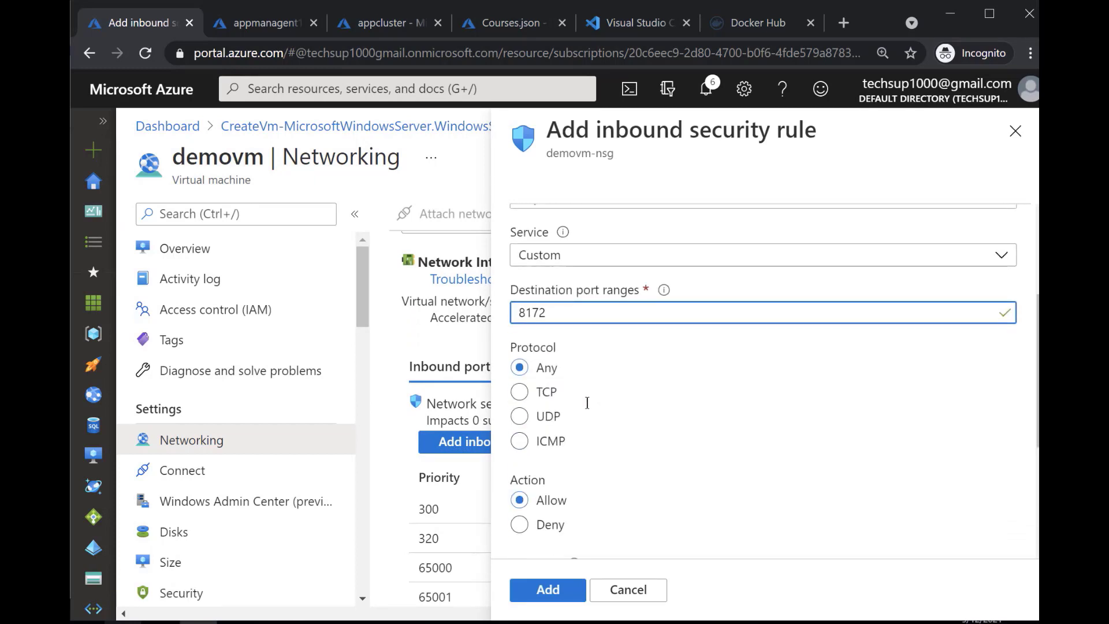
pyautogui.click(562, 394)
pyautogui.scroll(-4, 595, 439)
pyautogui.click(616, 472)
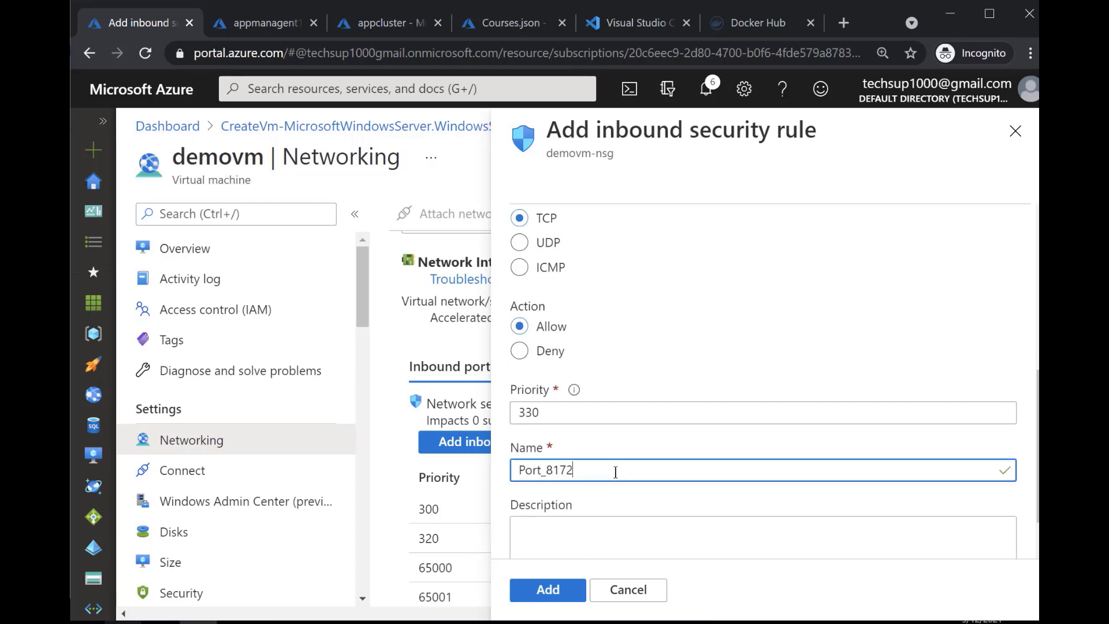
pyautogui.click(564, 588)
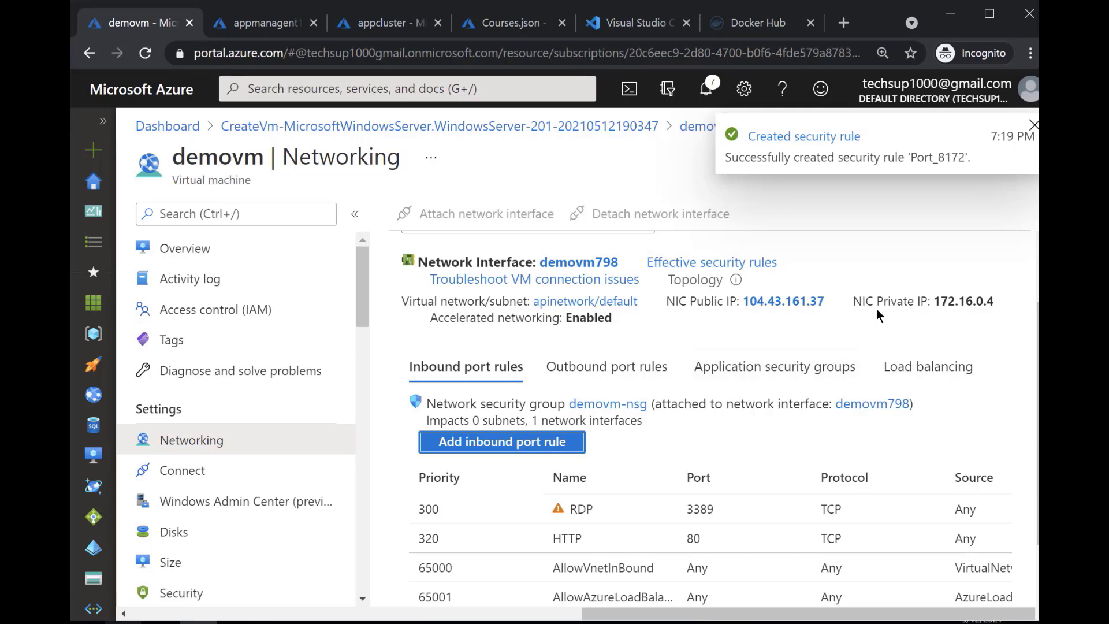
pyautogui.scroll(-1, 685, 427)
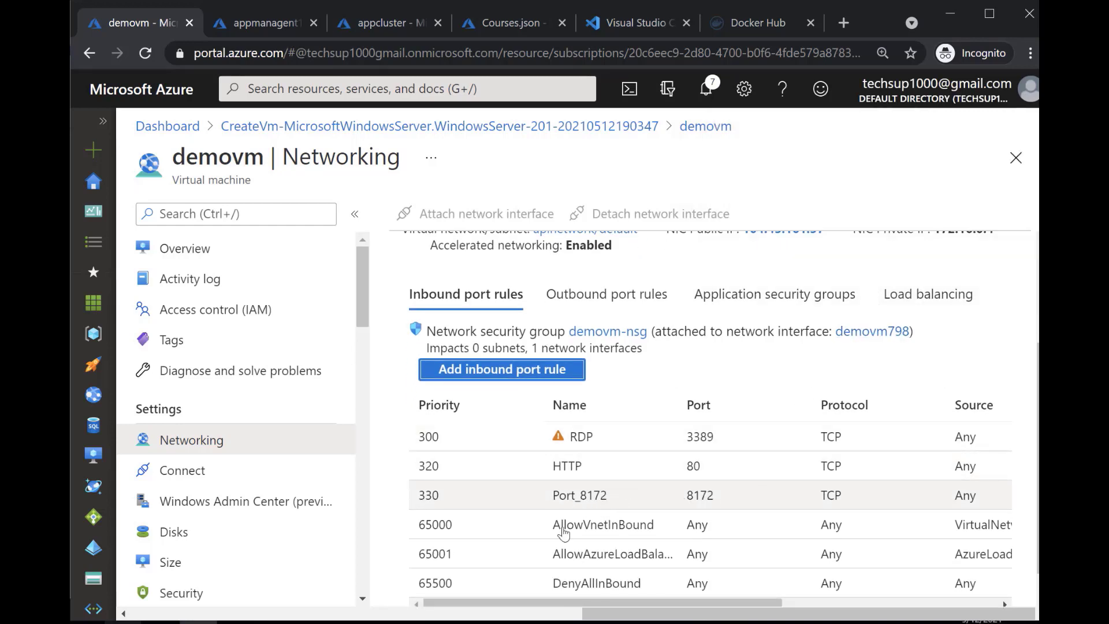
pyautogui.hotkey('alt', 'Tab')
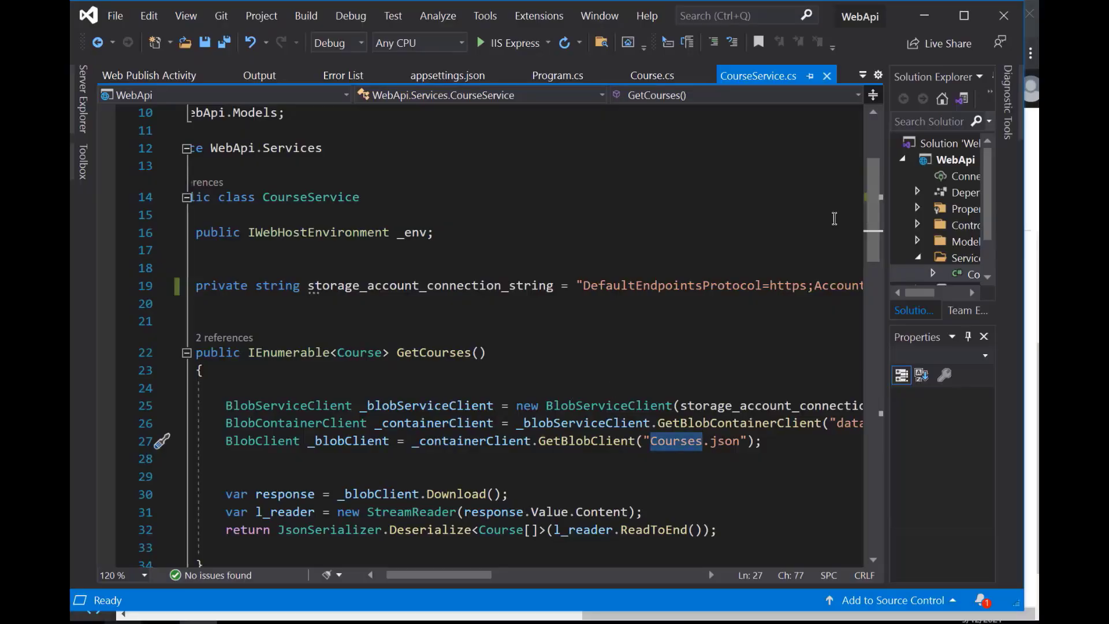
# Step: Create a WebApi publish profile targeting Azure Virtual Machine demovm in NEW-GRP
pyautogui.moveTo(888, 195); pyautogui.dragTo(699, 196)
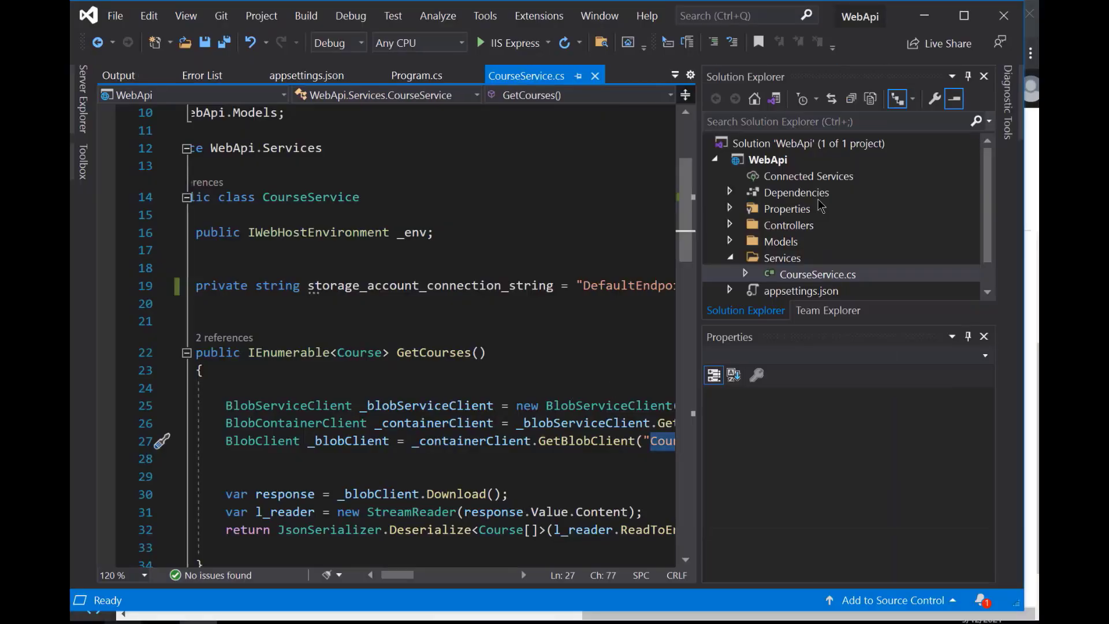
pyautogui.click(761, 162)
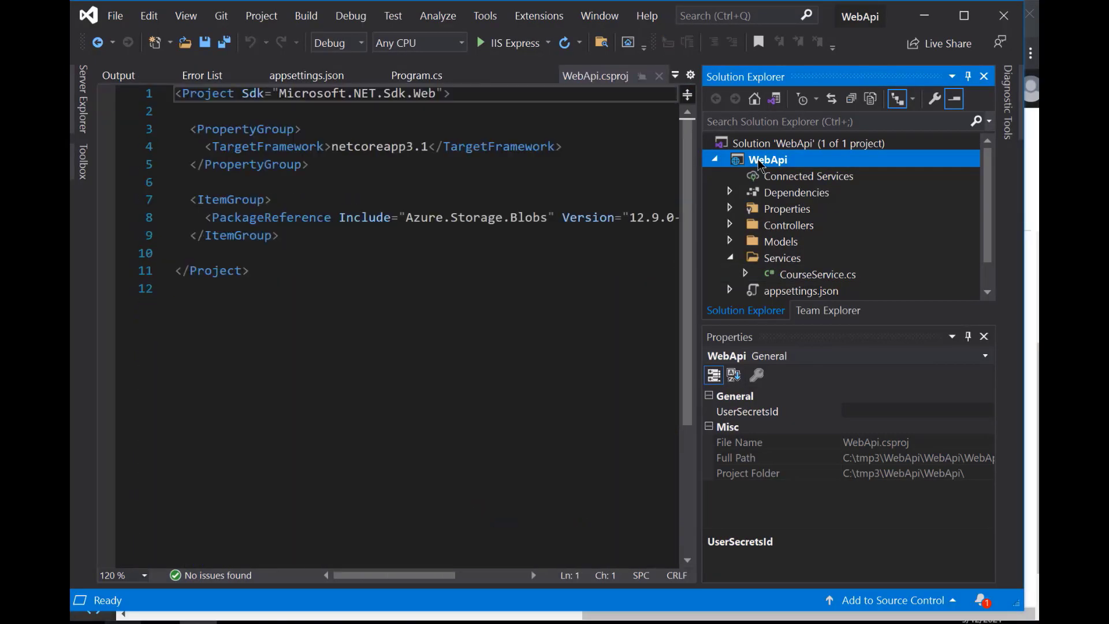
pyautogui.rightClick(761, 165)
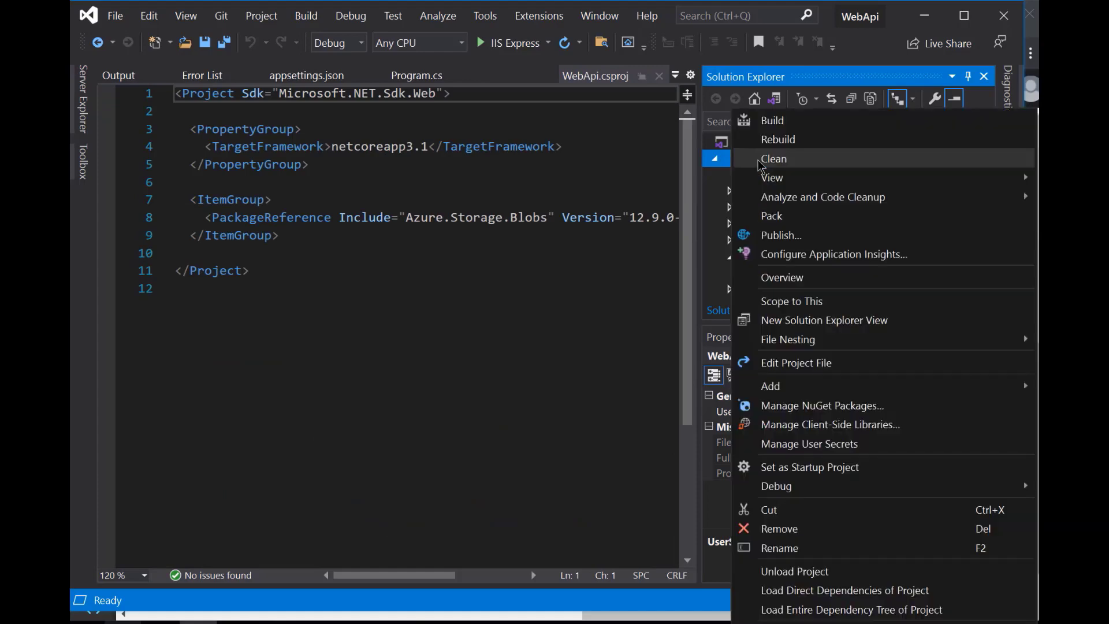
pyautogui.click(784, 237)
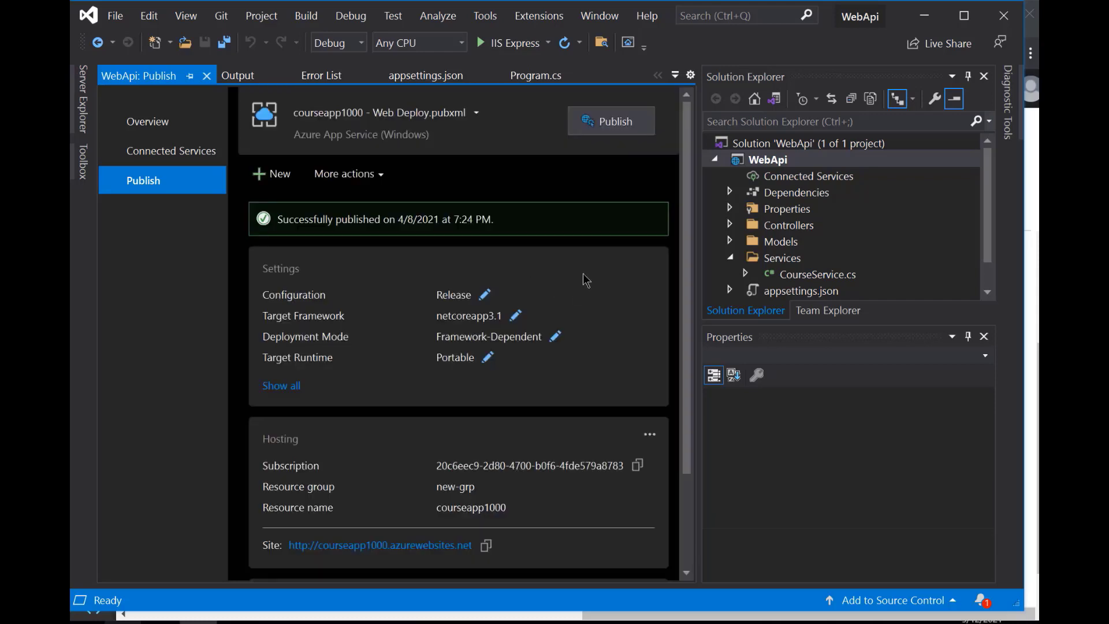
pyautogui.click(286, 176)
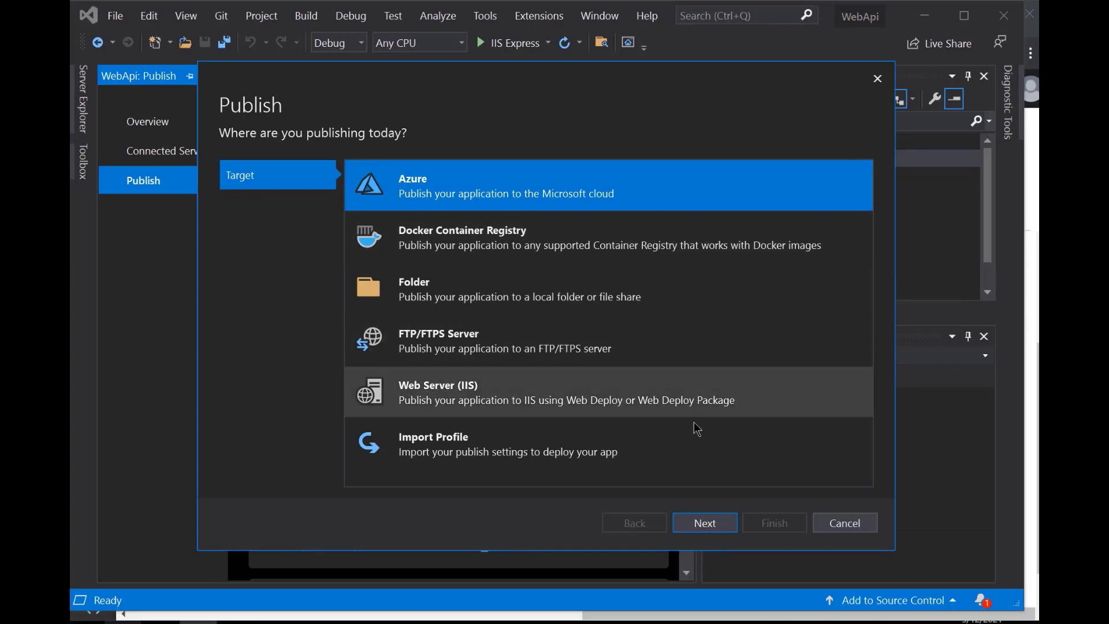
pyautogui.click(709, 523)
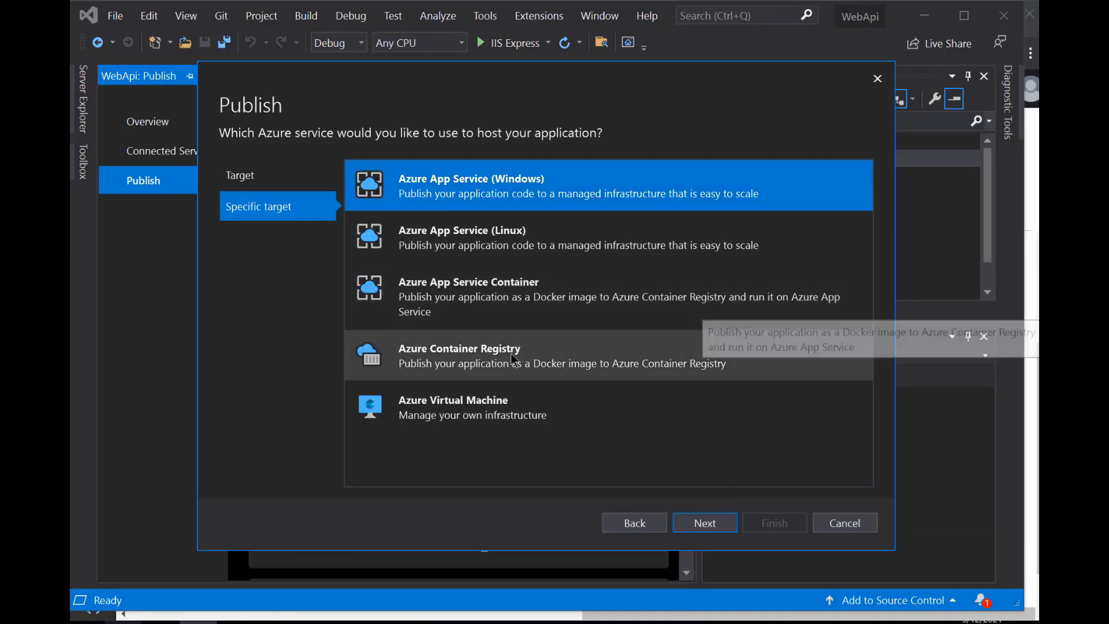
pyautogui.click(494, 408)
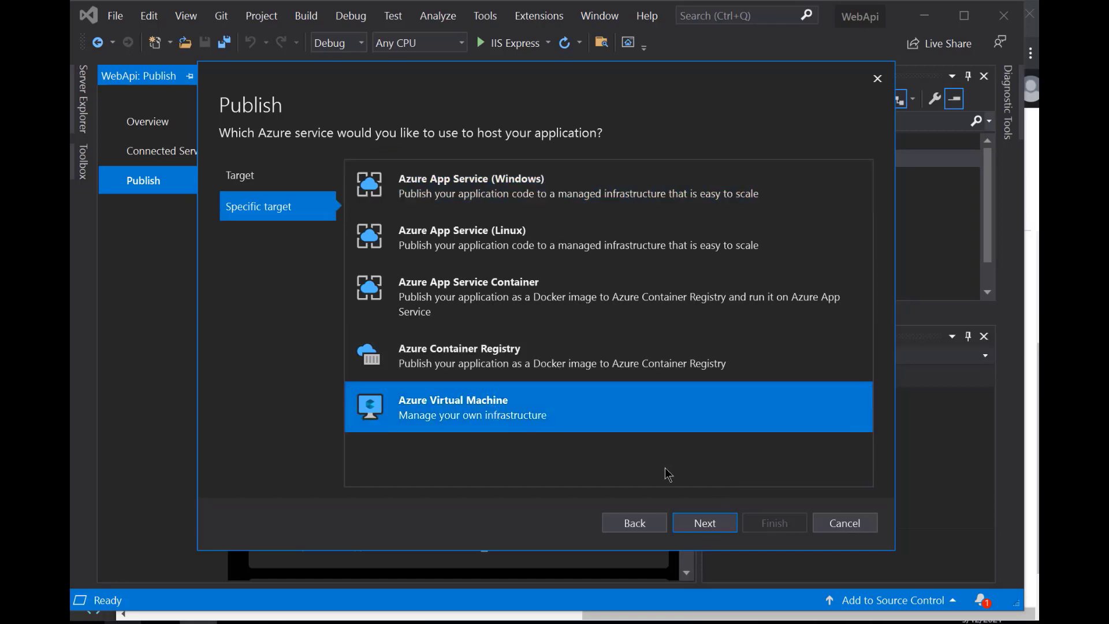
pyautogui.click(706, 523)
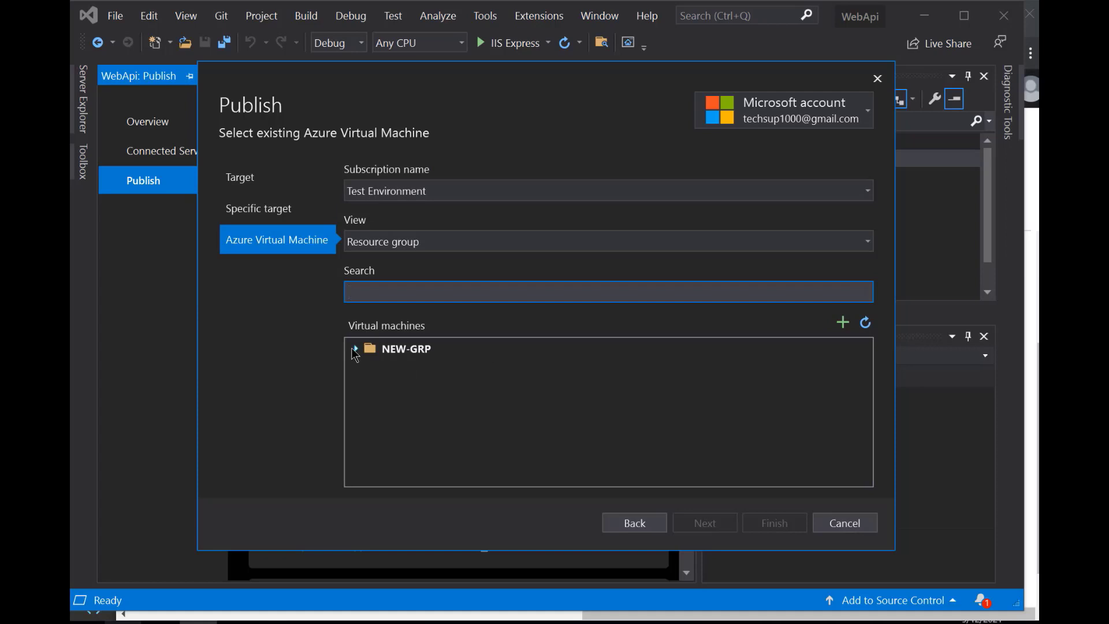
pyautogui.click(355, 351)
pyautogui.click(432, 368)
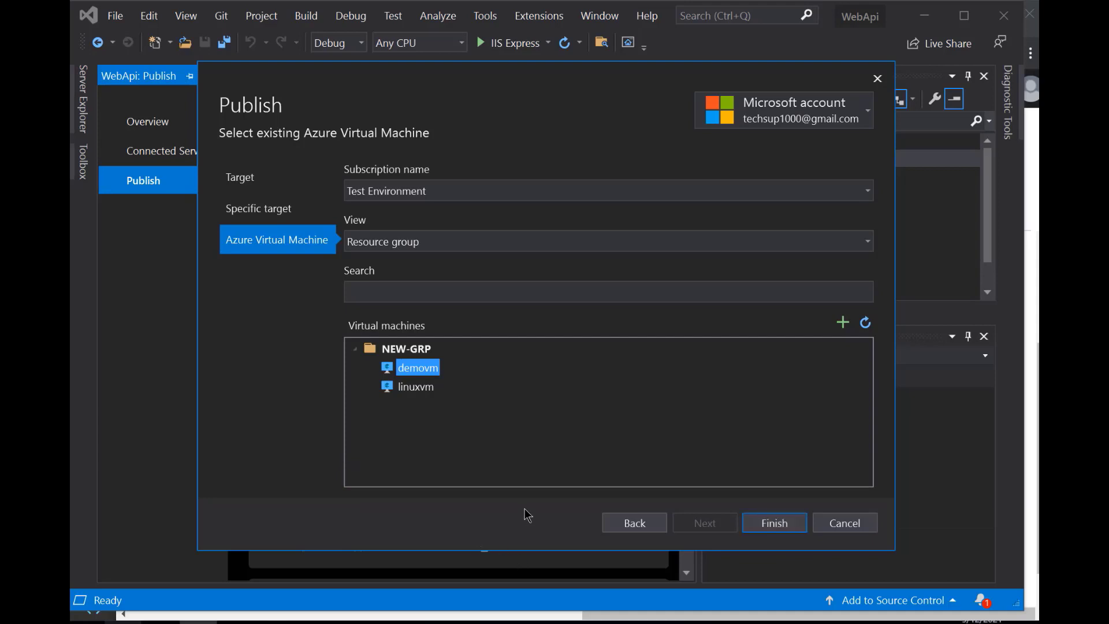
pyautogui.click(791, 527)
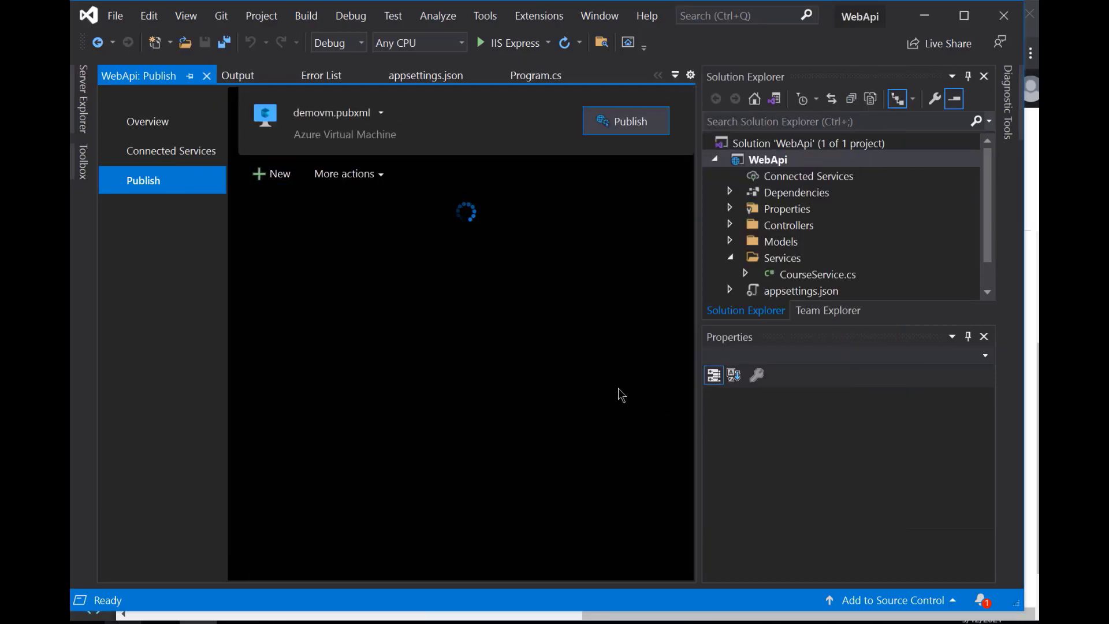
# Step: Enter and remember the VM account password in the demovm publish profile's connection settings
pyautogui.click(381, 176)
pyautogui.click(372, 201)
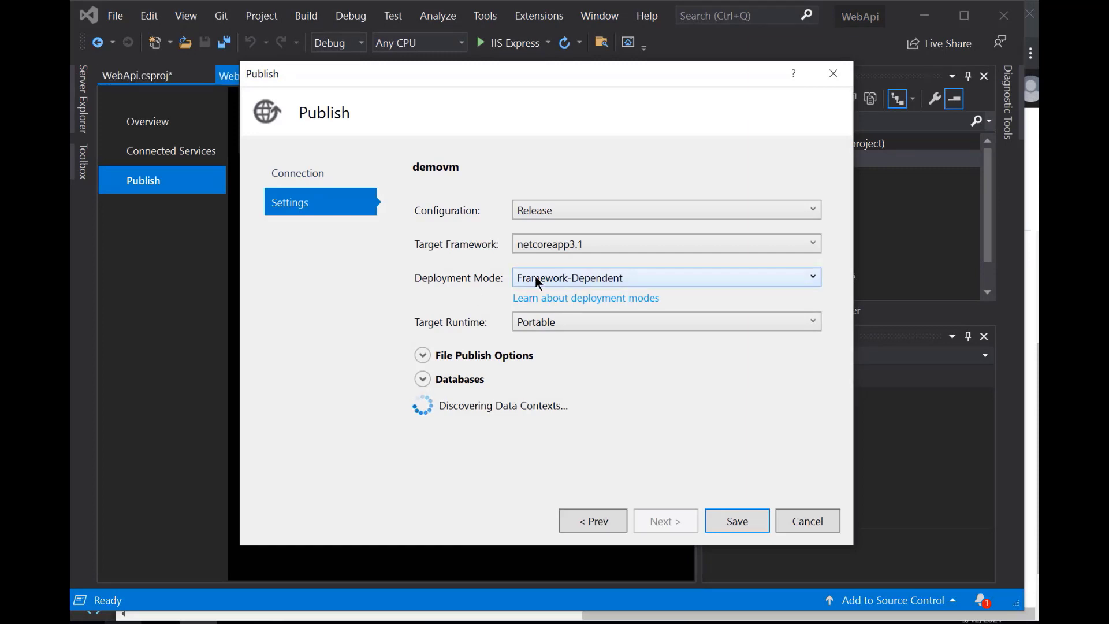
pyautogui.click(318, 175)
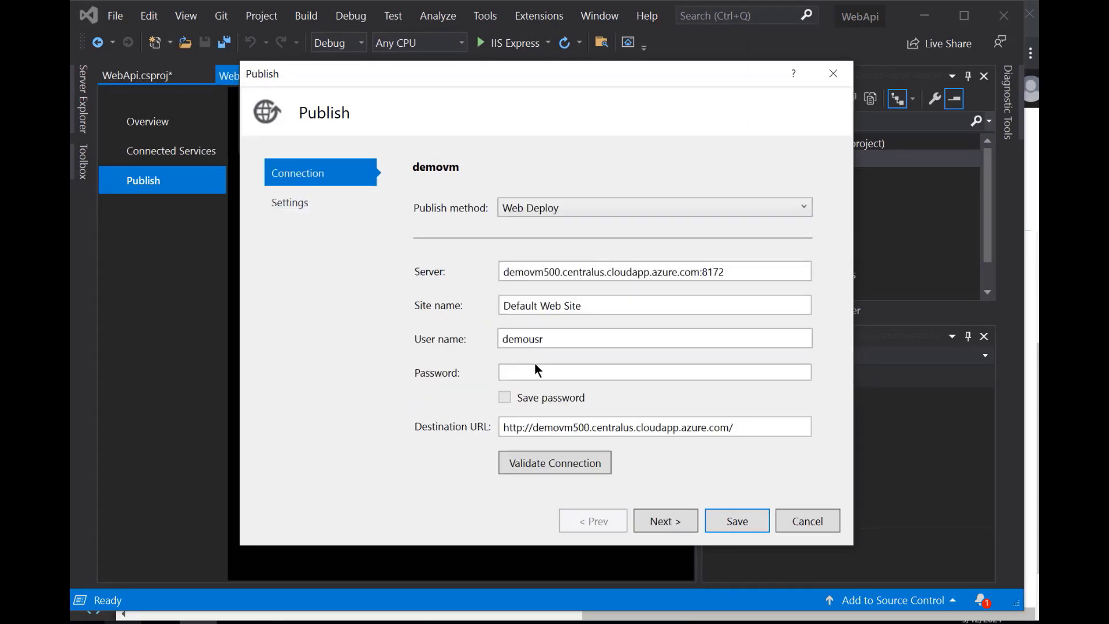
pyautogui.click(572, 373)
pyautogui.write('•')
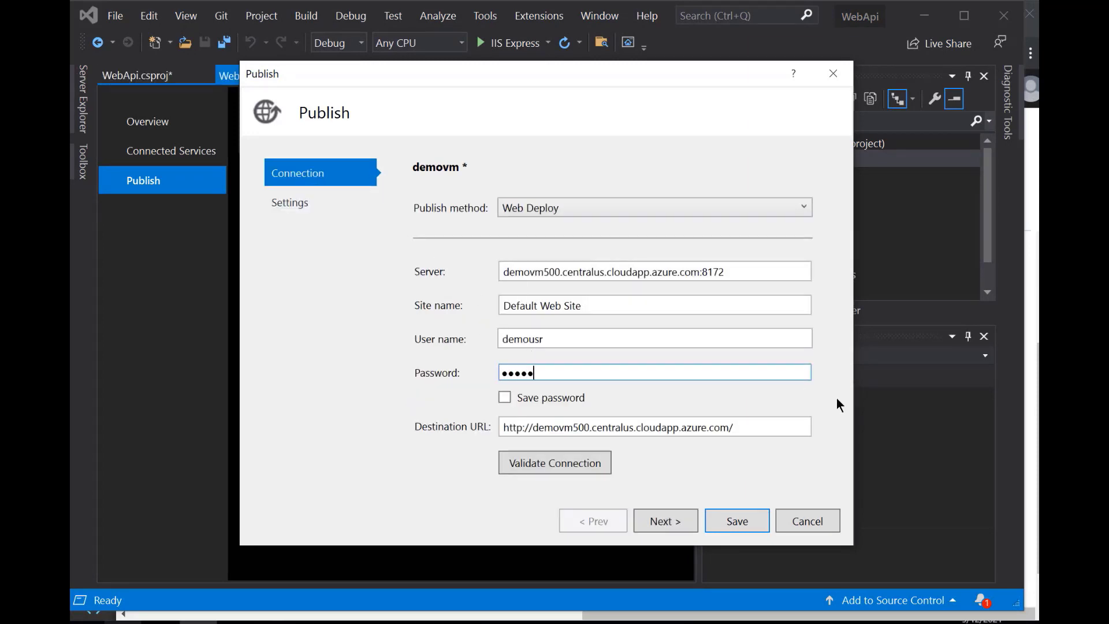
pyautogui.write('••••••••••••')
pyautogui.click(504, 399)
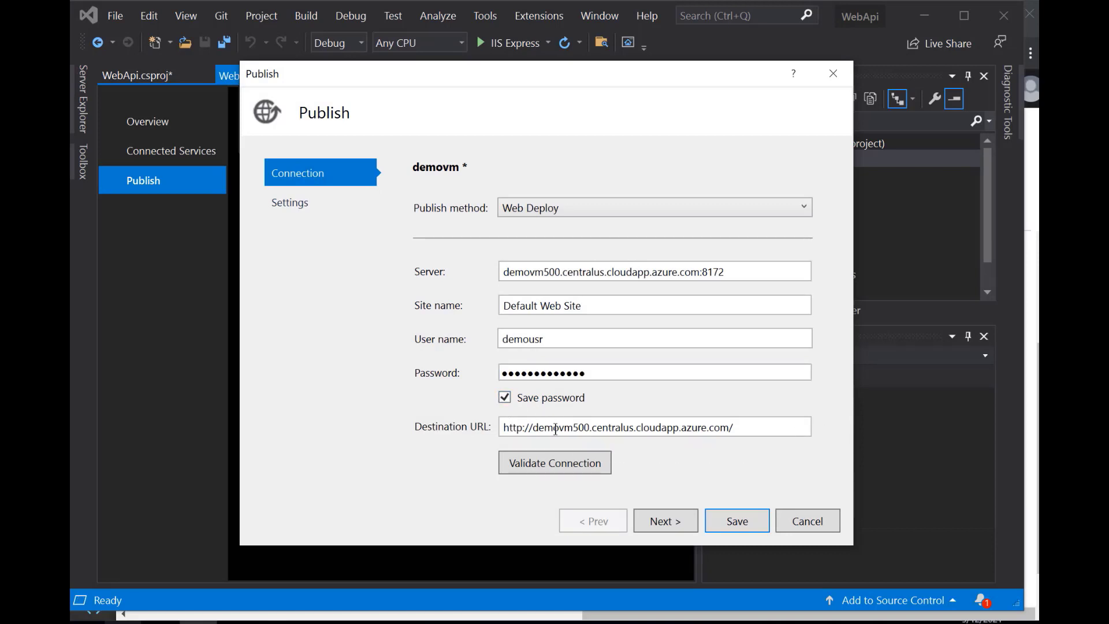
# Step: Validate the connection, trust the server certificate, save the profile and publish WebApi to demovm
pyautogui.click(564, 466)
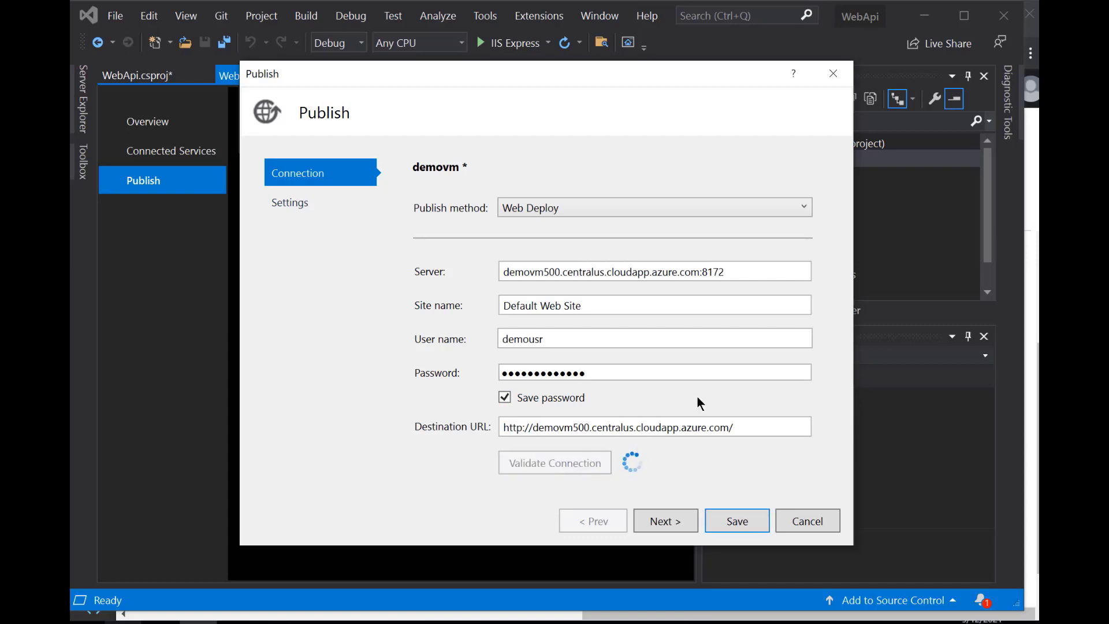
pyautogui.click(463, 400)
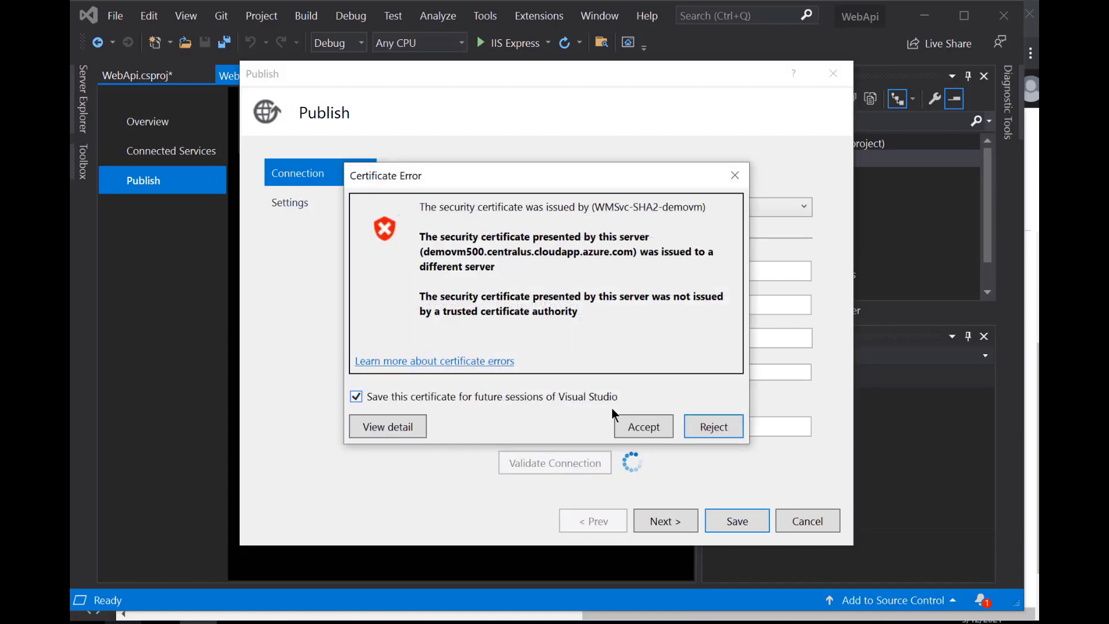
pyautogui.click(642, 425)
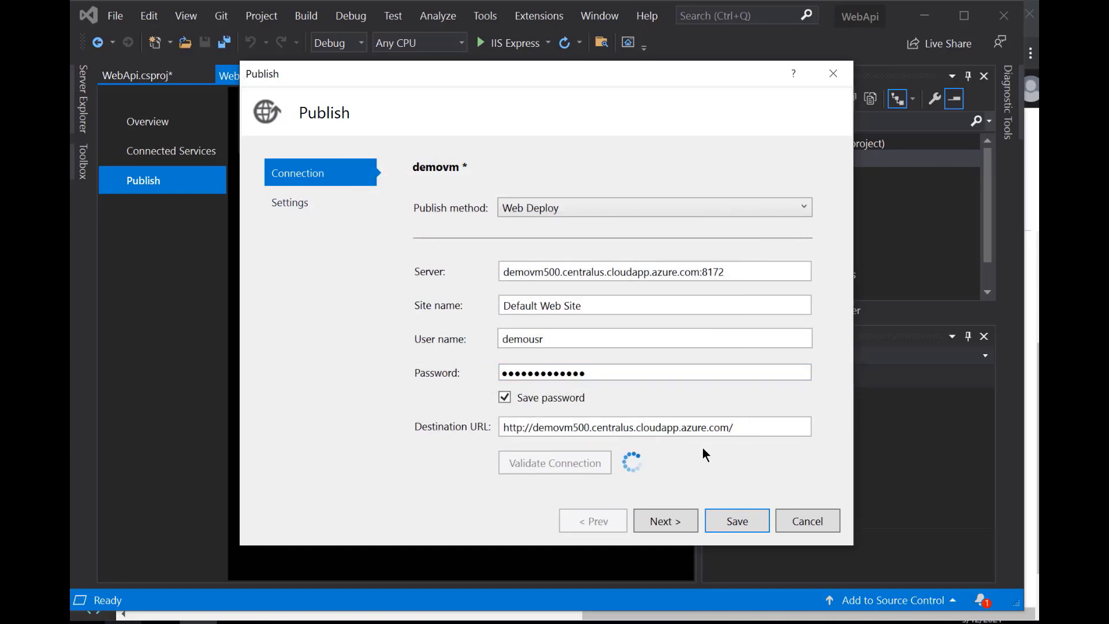
pyautogui.click(747, 519)
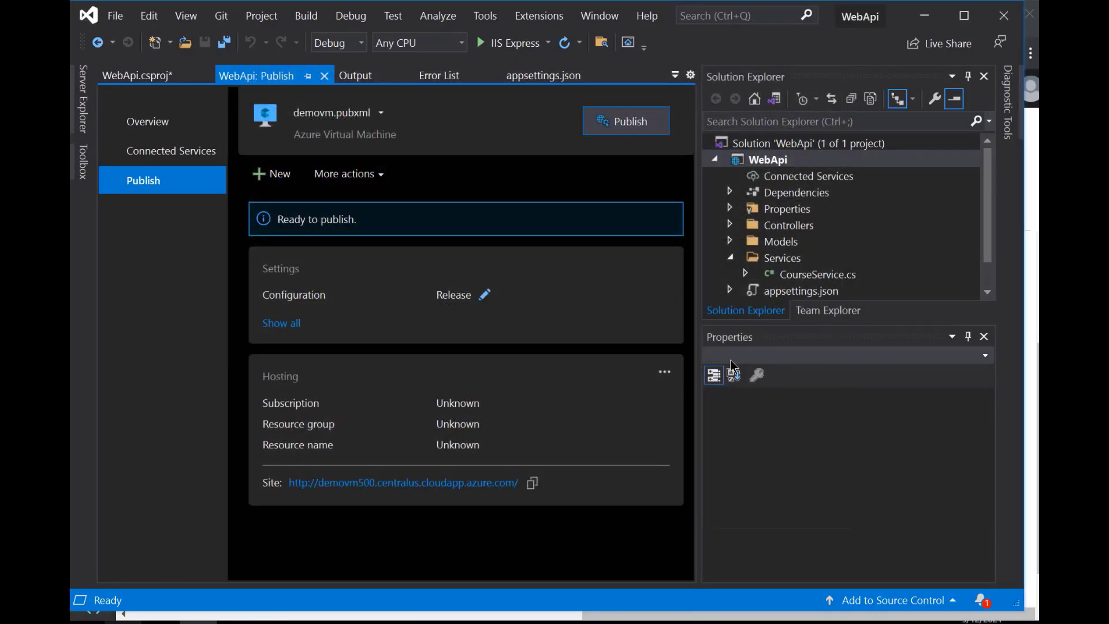
pyautogui.click(635, 133)
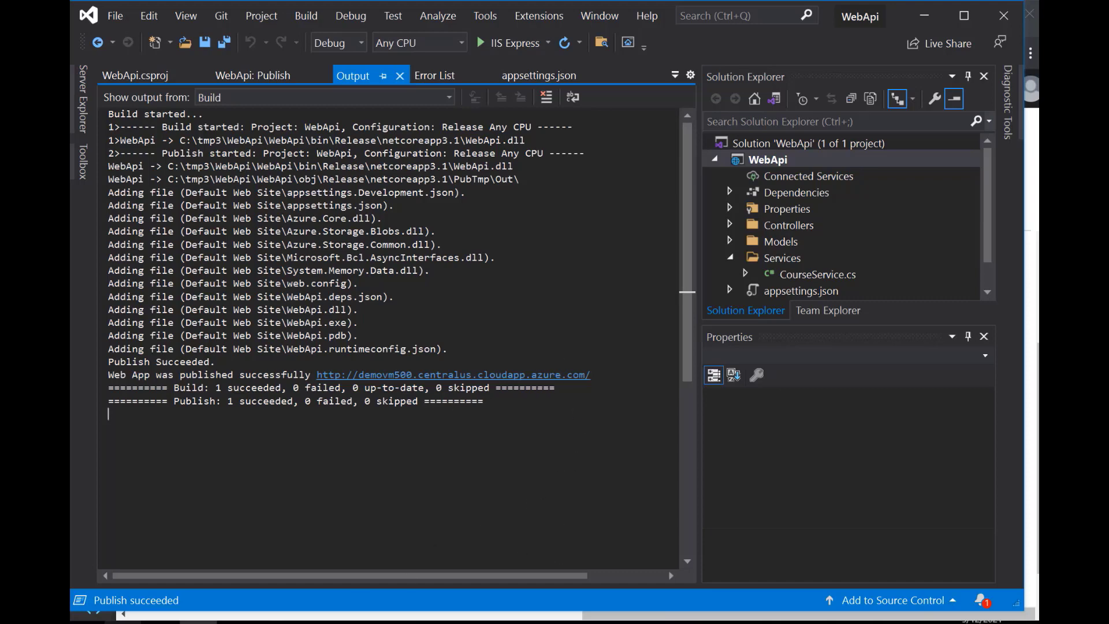
pyautogui.click(123, 622)
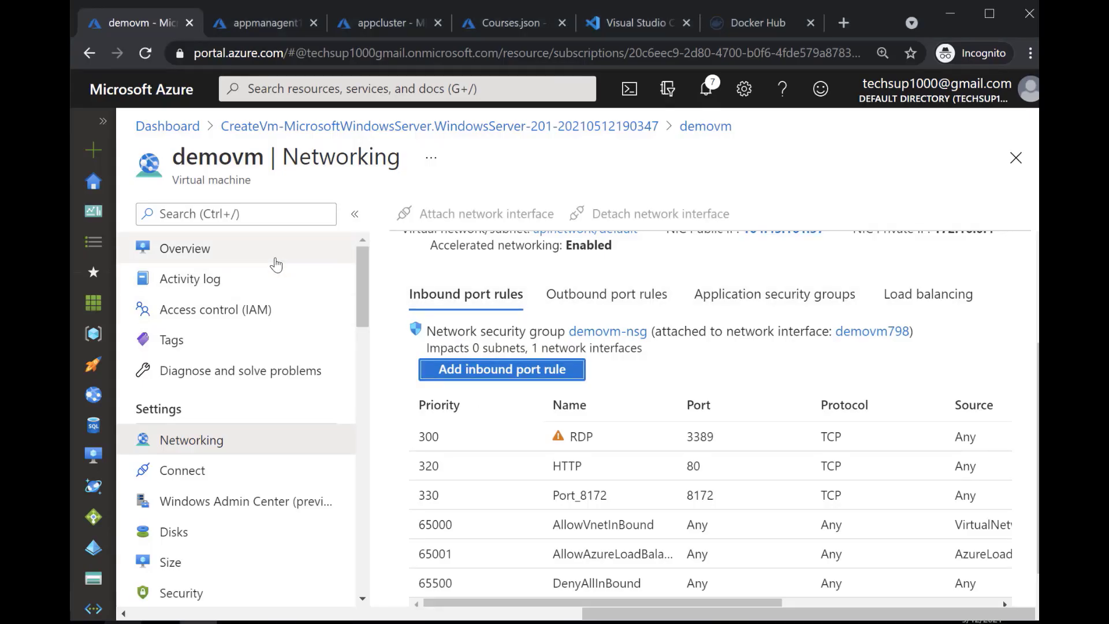
# Step: Copy demovm's public IP and load 104.43.161.37/api/Course in a new tab to see the course JSON
pyautogui.click(277, 250)
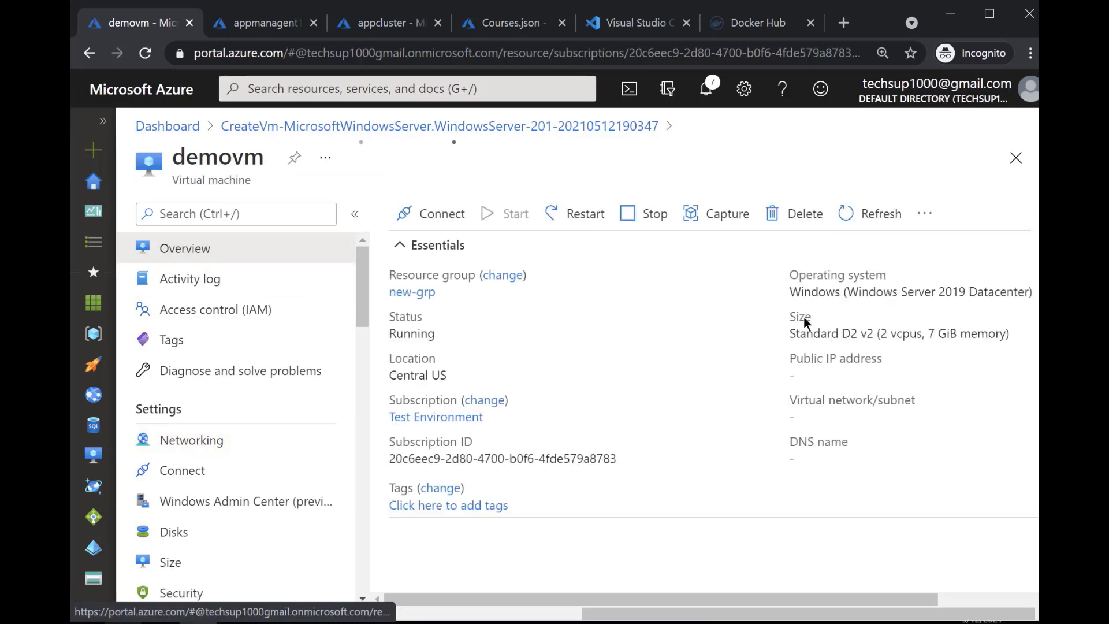
pyautogui.click(876, 376)
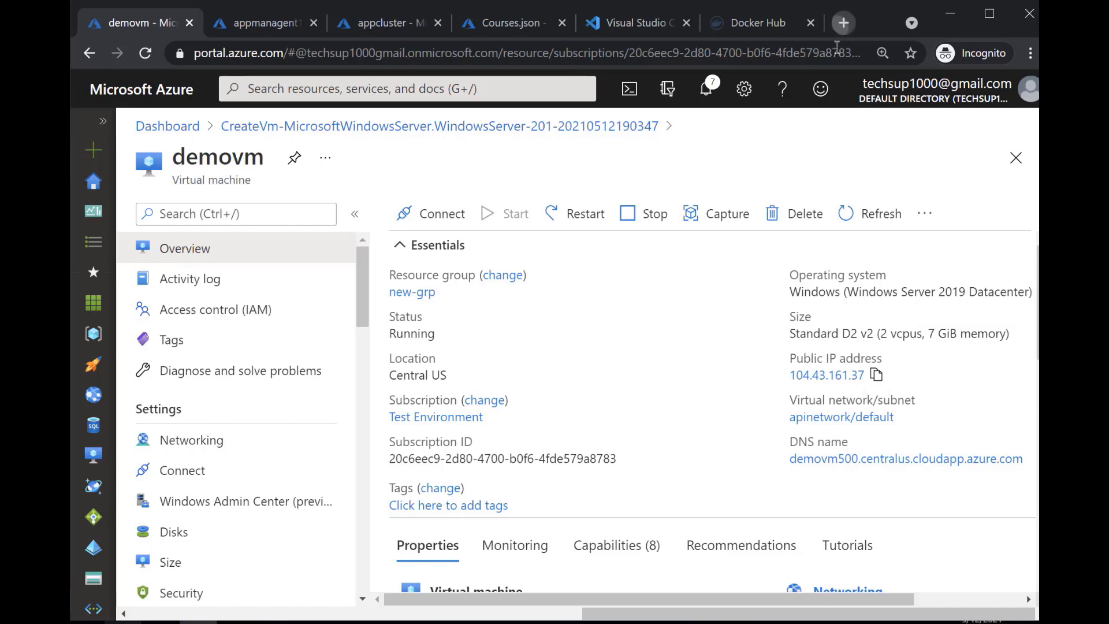
pyautogui.hotkey('ctrl', 't')
pyautogui.hotkey('ctrl', 'v')
pyautogui.write('/')
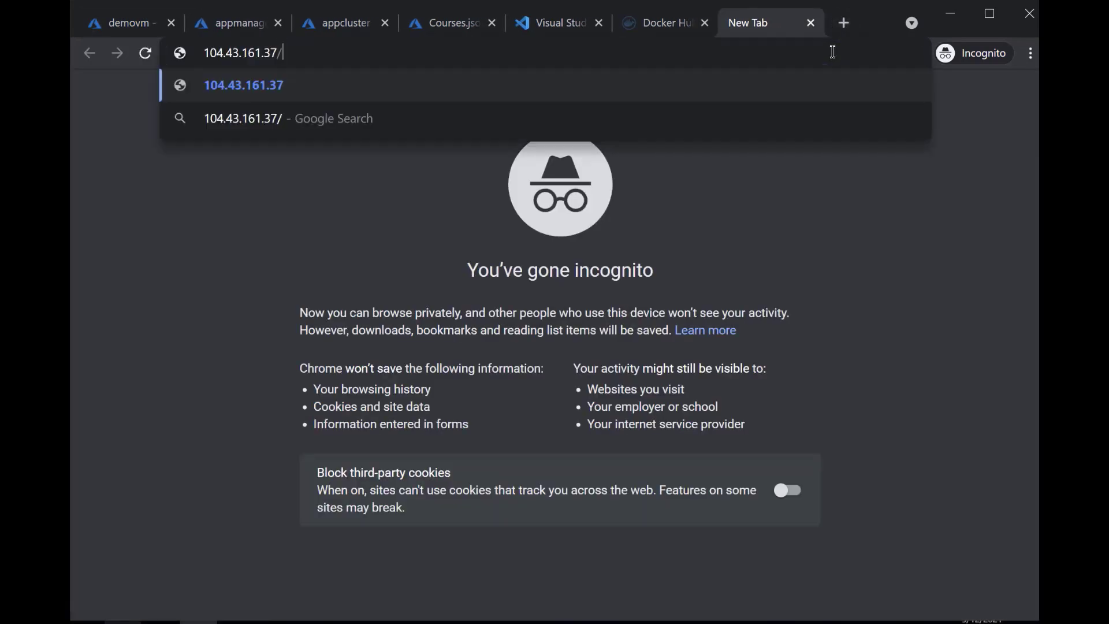
pyautogui.write('api/Course')
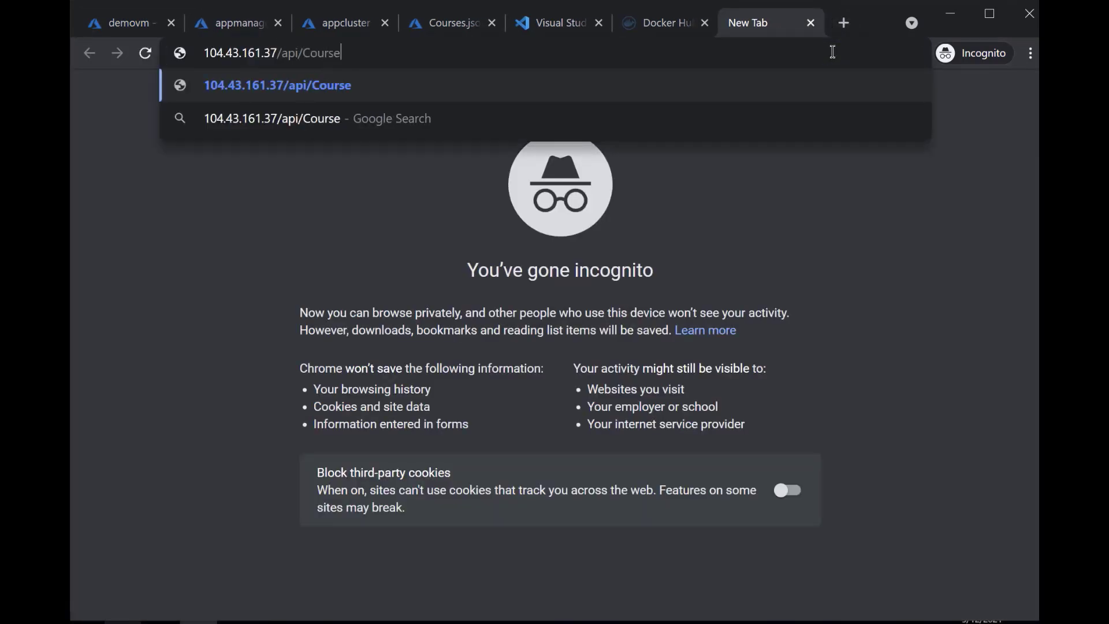
pyautogui.press('Return')
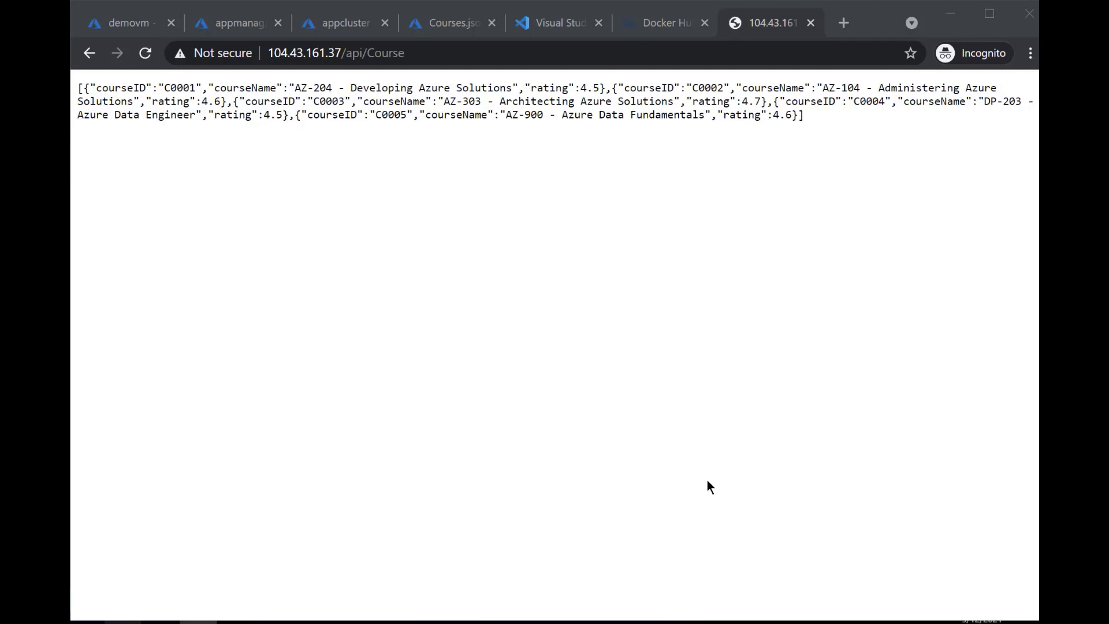
pyautogui.click(259, 26)
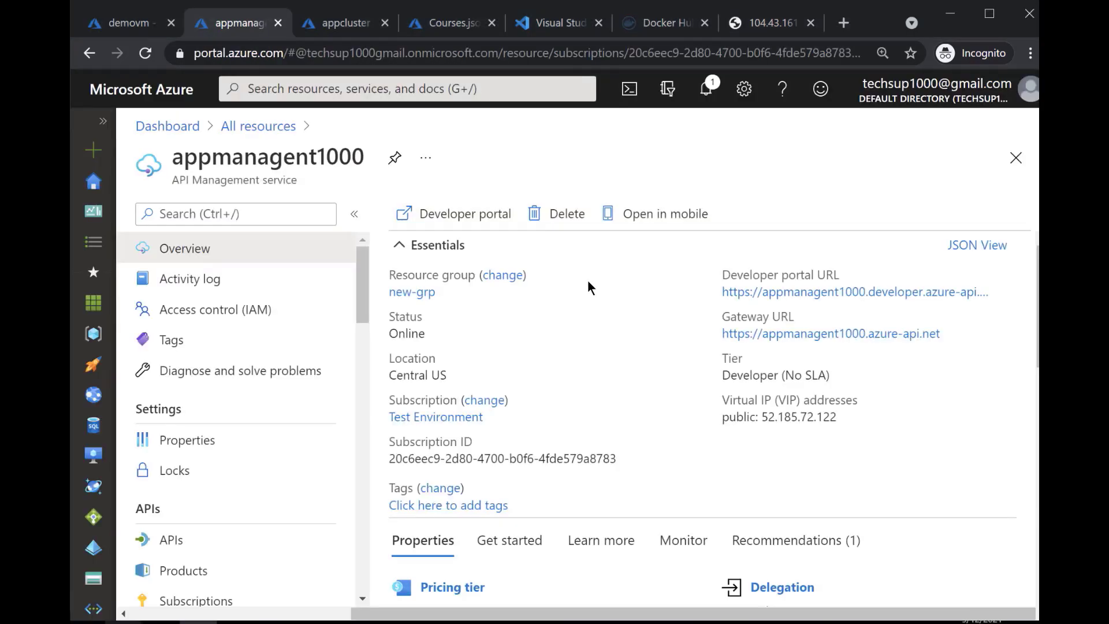
# Step: Look over appmanagent1000's APIs list and Virtual network settings, then go back to demovm's overview
pyautogui.scroll(-2, 226, 433)
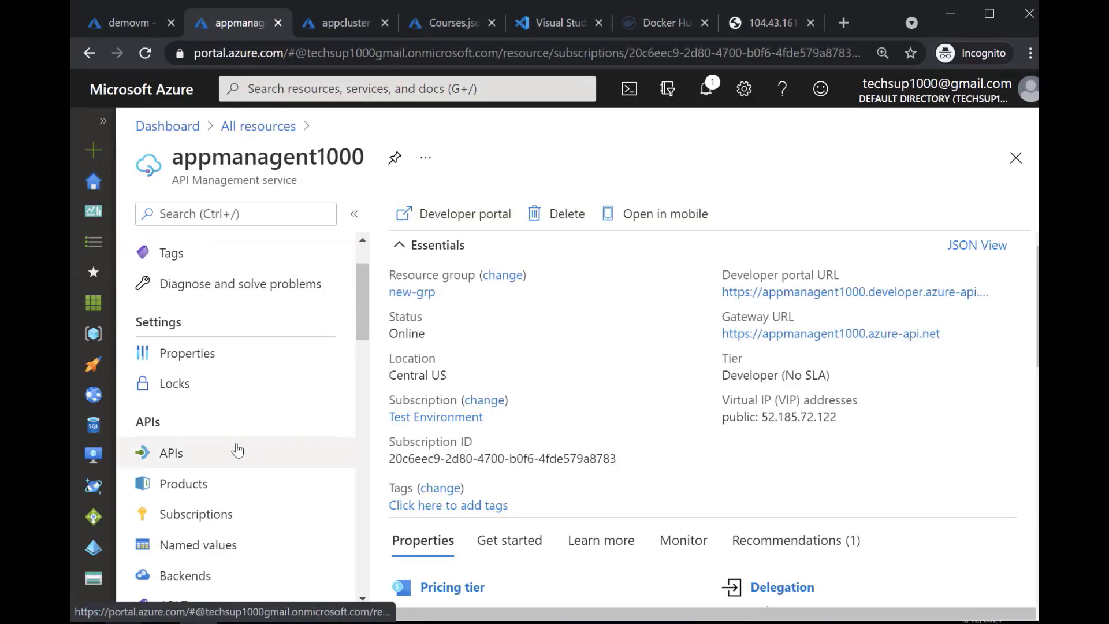
pyautogui.click(237, 448)
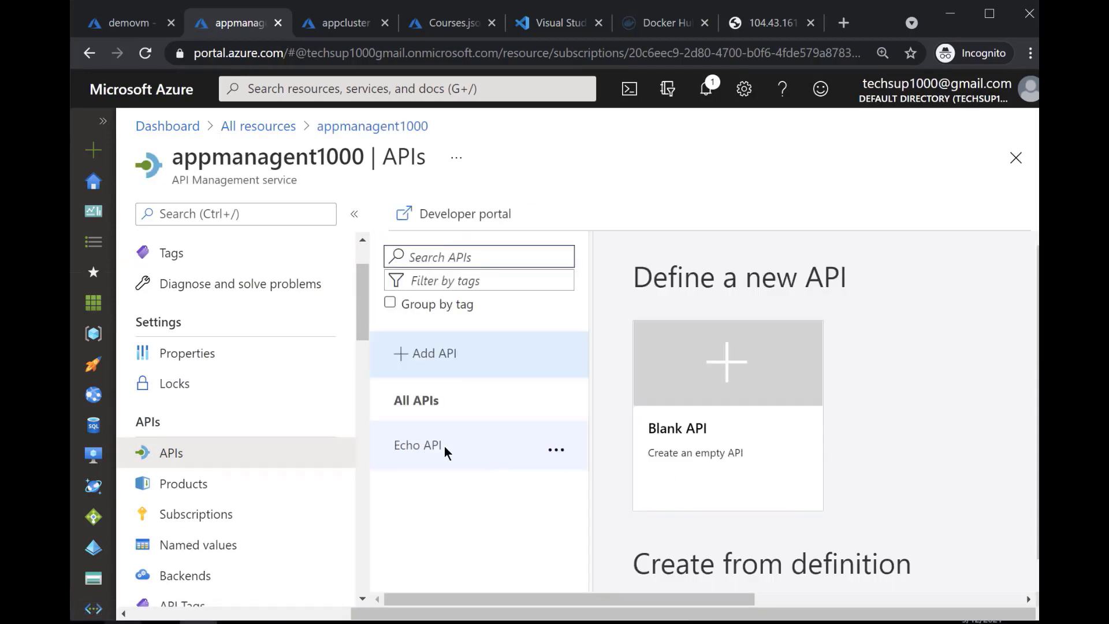
pyautogui.moveTo(362, 319); pyautogui.dragTo(363, 496)
pyautogui.click(215, 464)
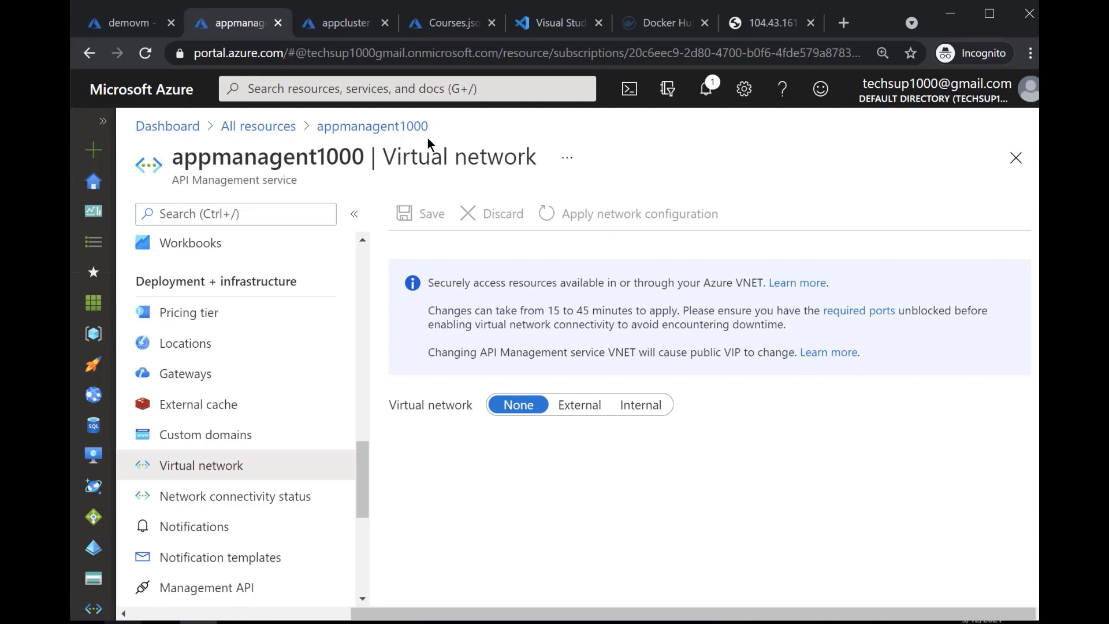
pyautogui.click(133, 24)
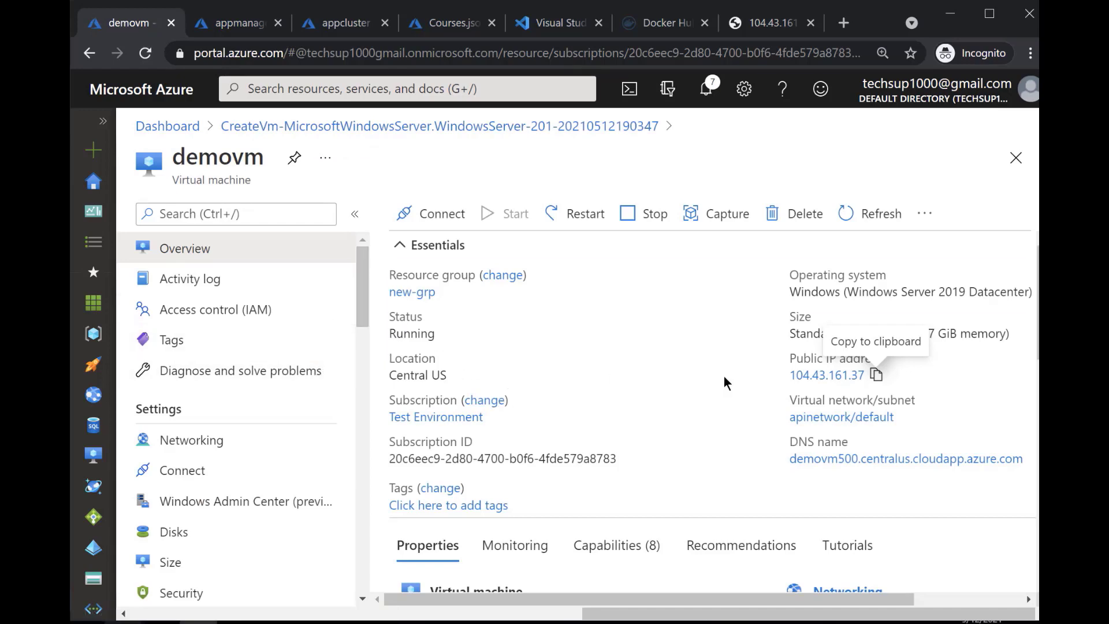
# Step: Set apisubnet in apinetwork to use network security group demovm-nsg and save it
pyautogui.click(854, 417)
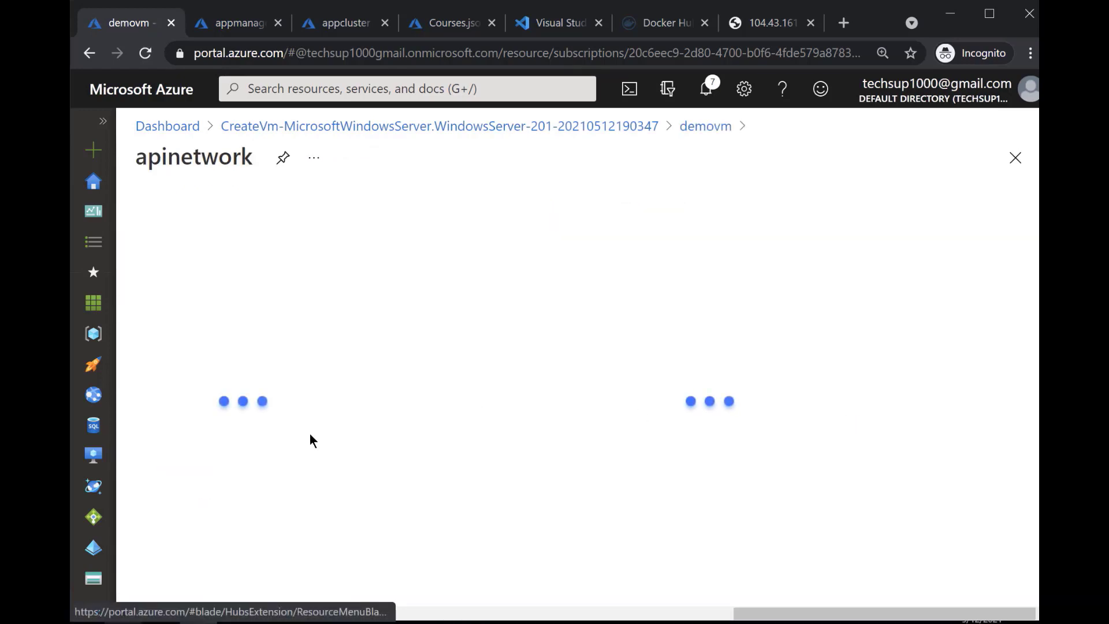
pyautogui.scroll(-3, 208, 423)
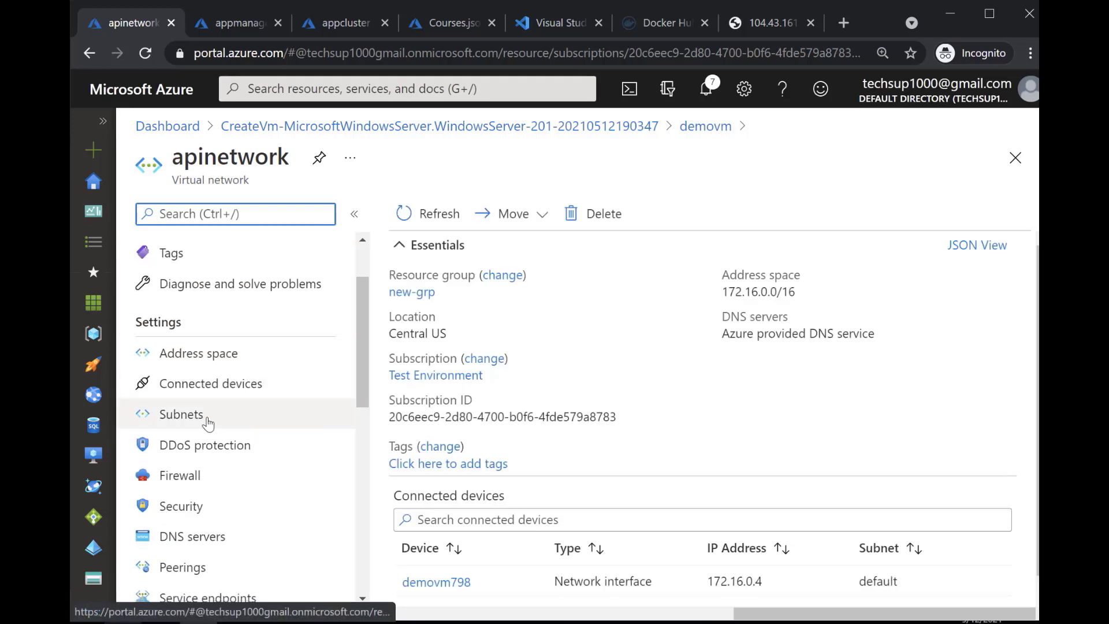
pyautogui.click(208, 424)
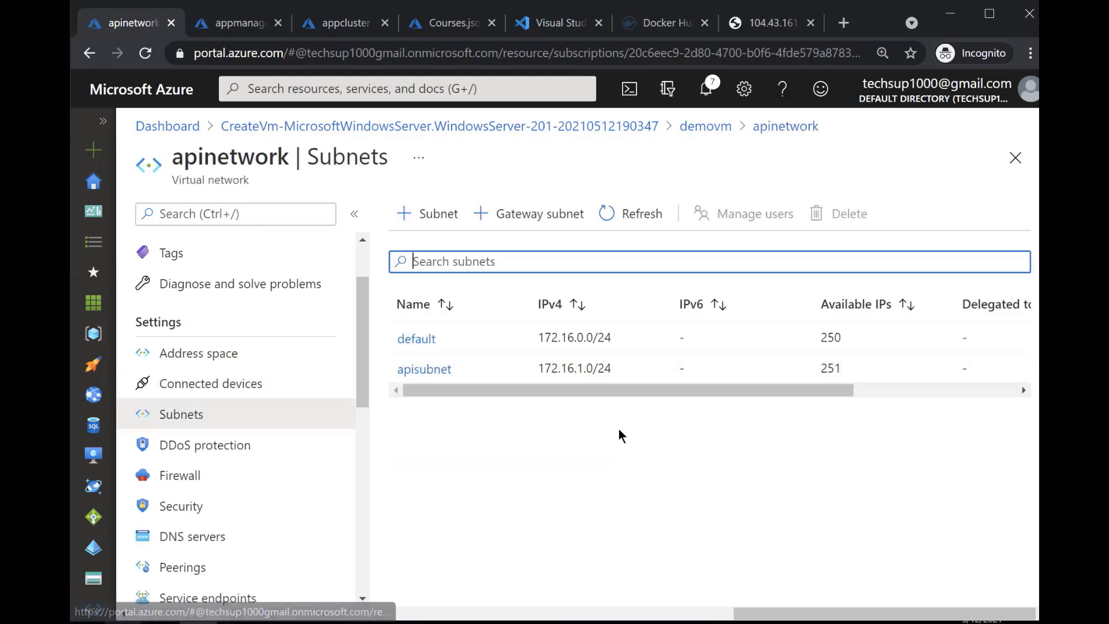
pyautogui.click(435, 369)
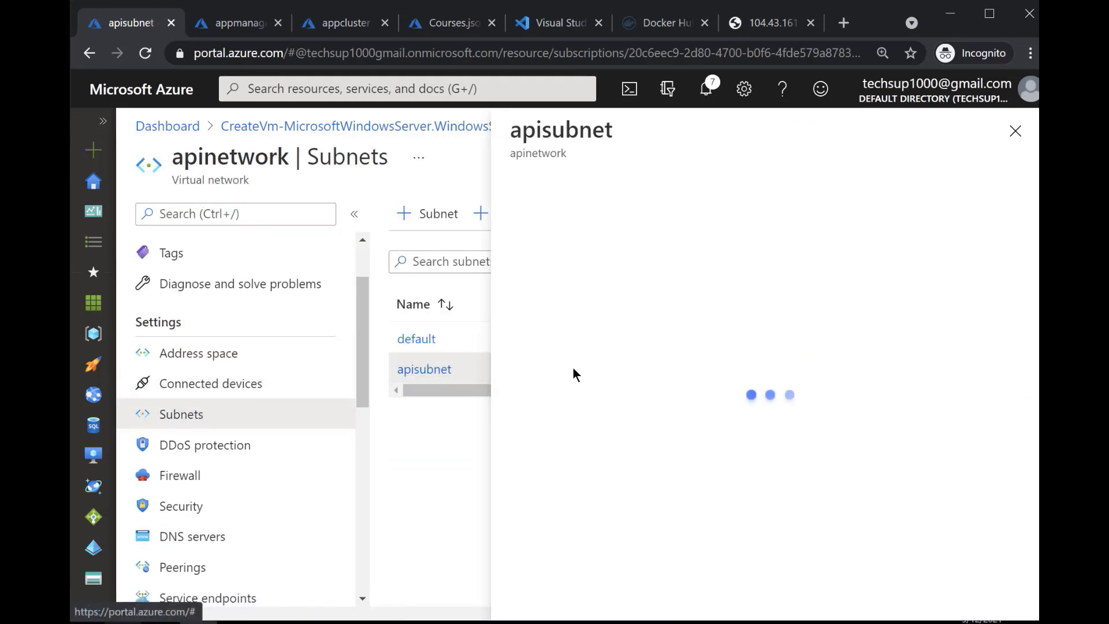
pyautogui.scroll(-2, 750, 365)
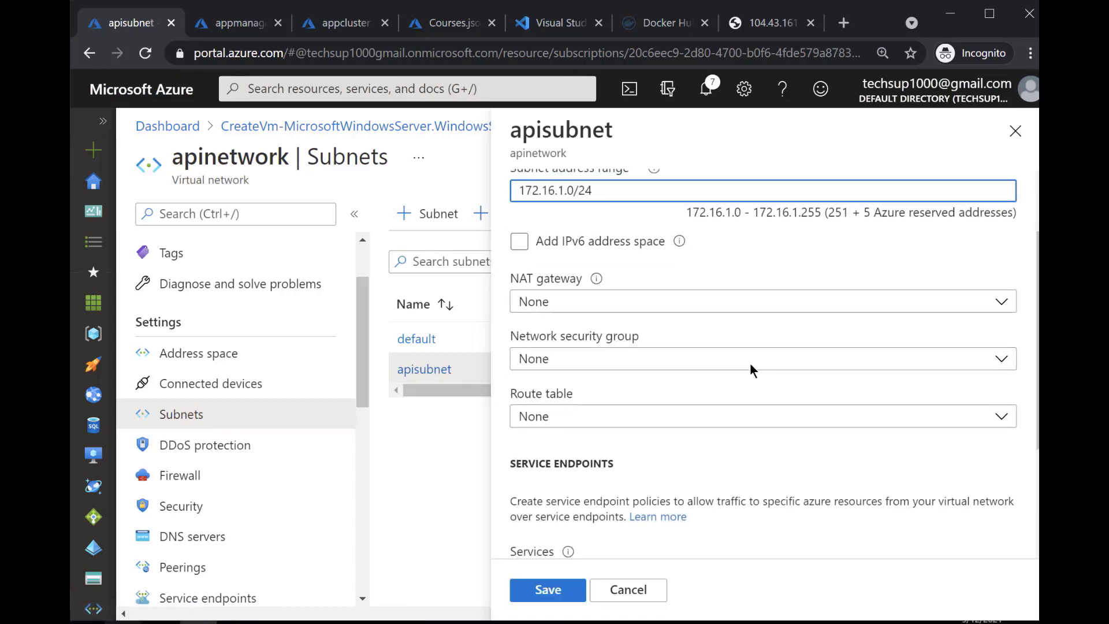
pyautogui.click(751, 365)
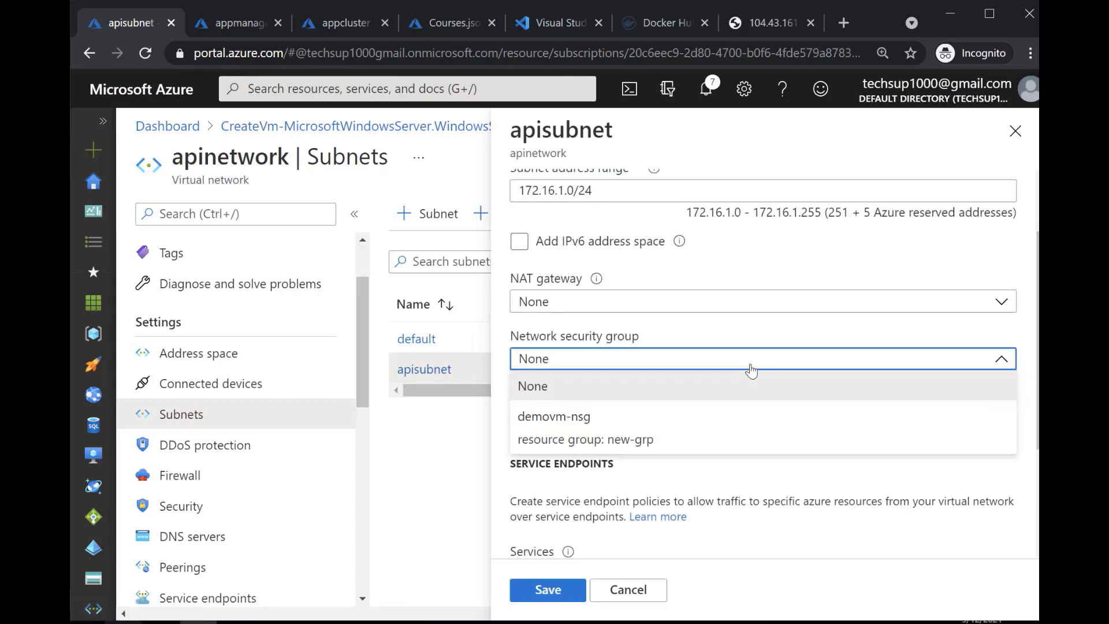
pyautogui.click(613, 436)
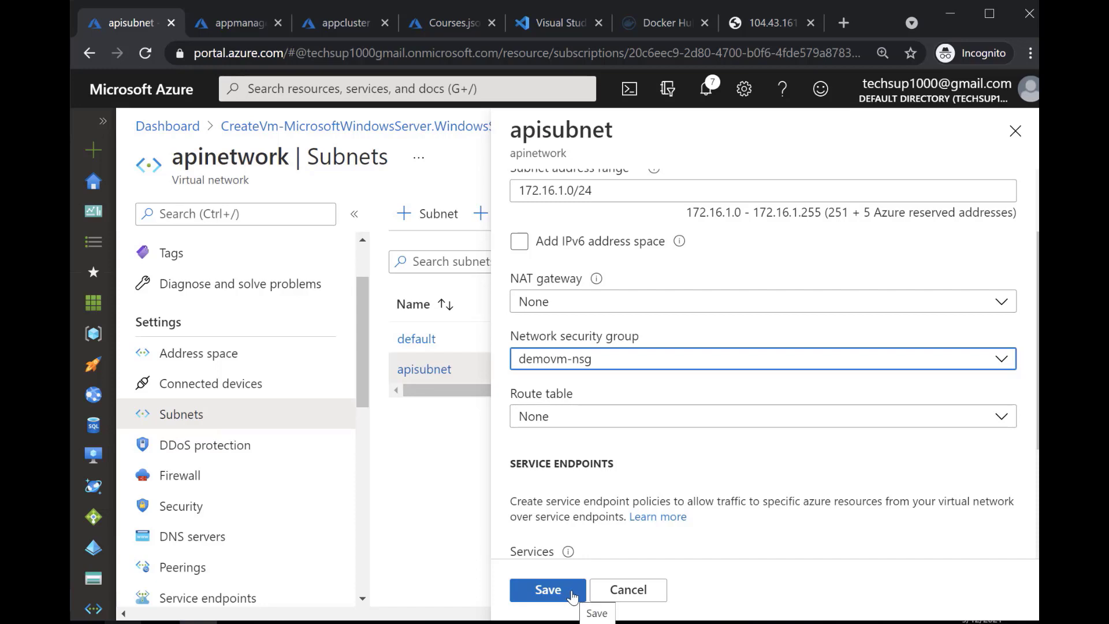
pyautogui.click(547, 590)
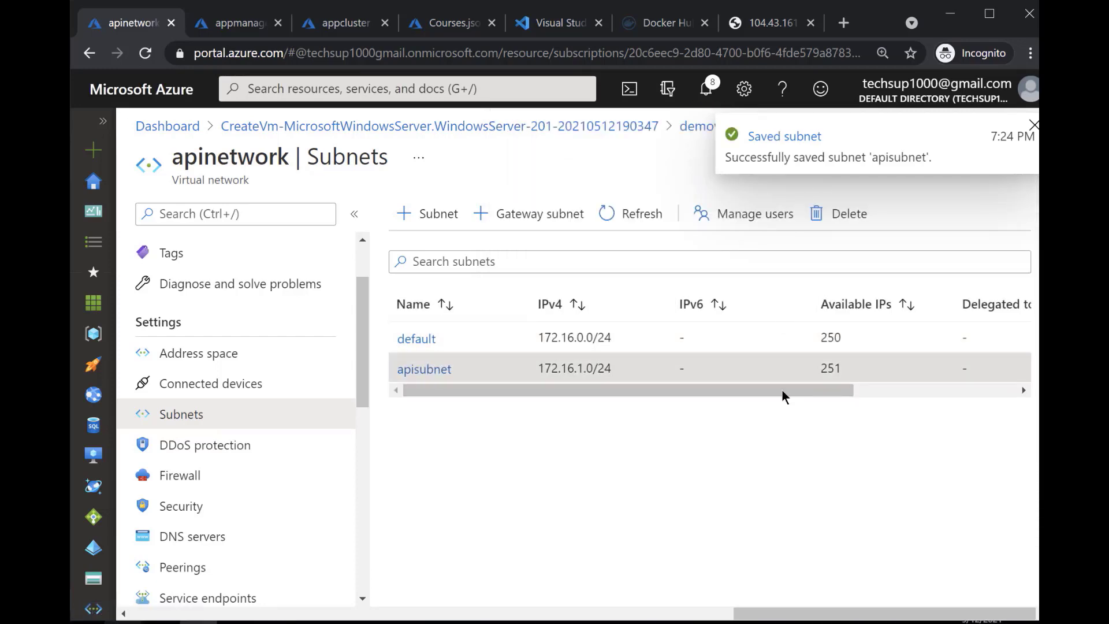
pyautogui.click(234, 25)
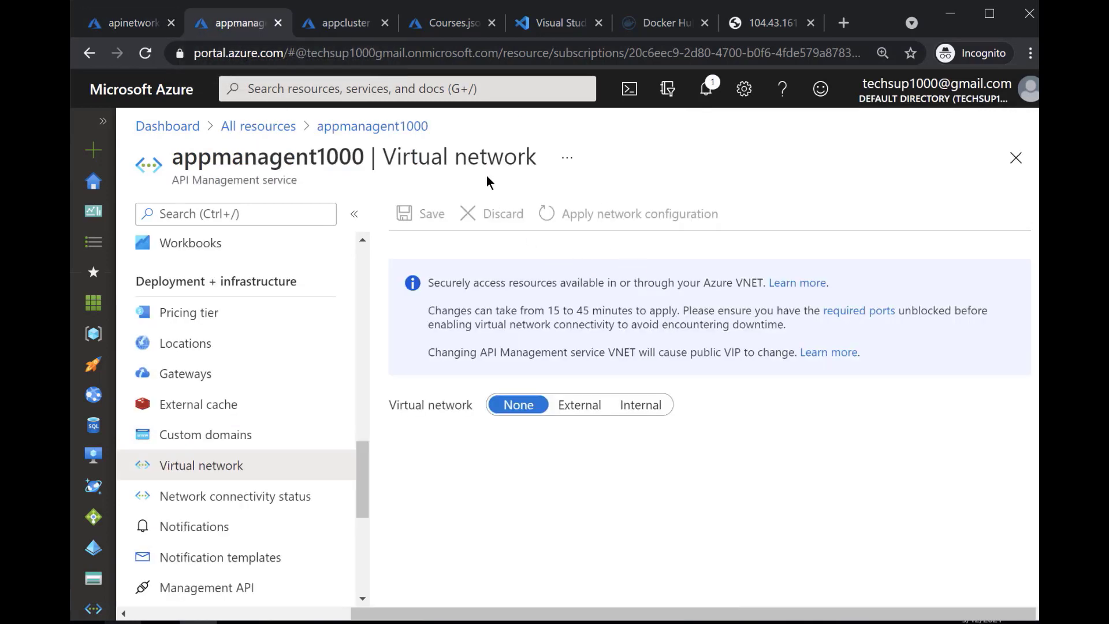
# Step: Switch appmanagent1000 to External mode and pick apinetwork and apisubnet for Central US
pyautogui.click(597, 413)
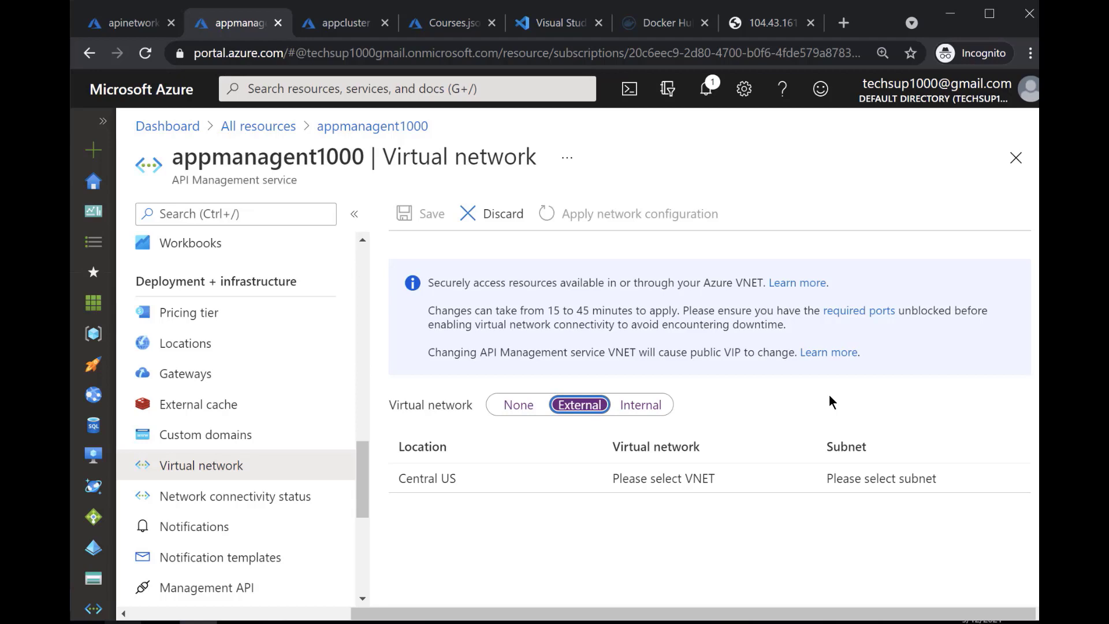
pyautogui.click(671, 483)
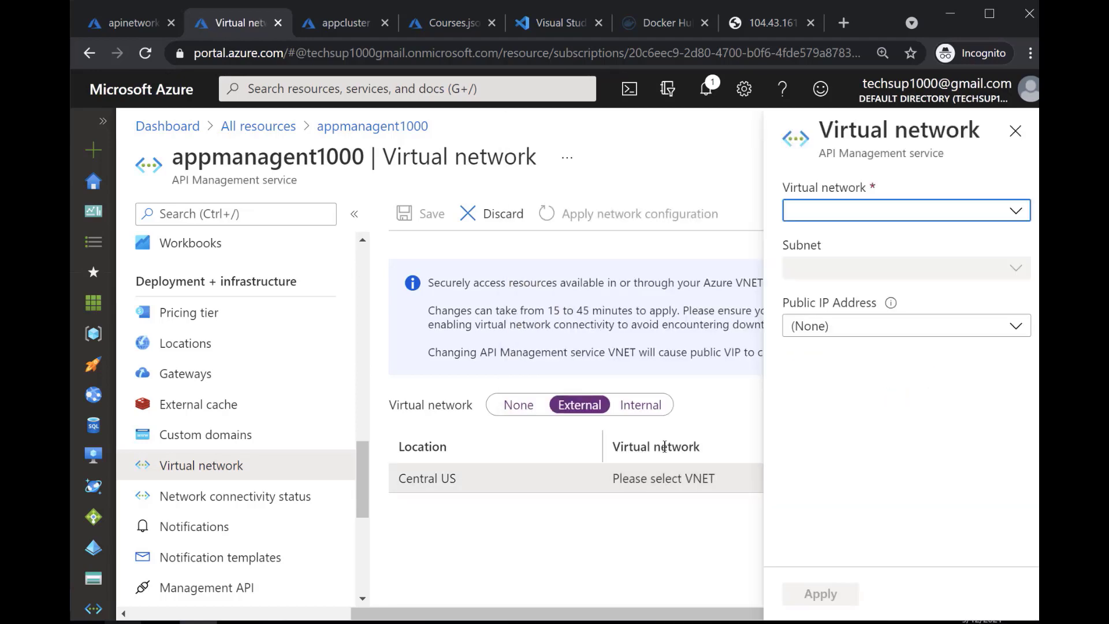
pyautogui.click(1015, 212)
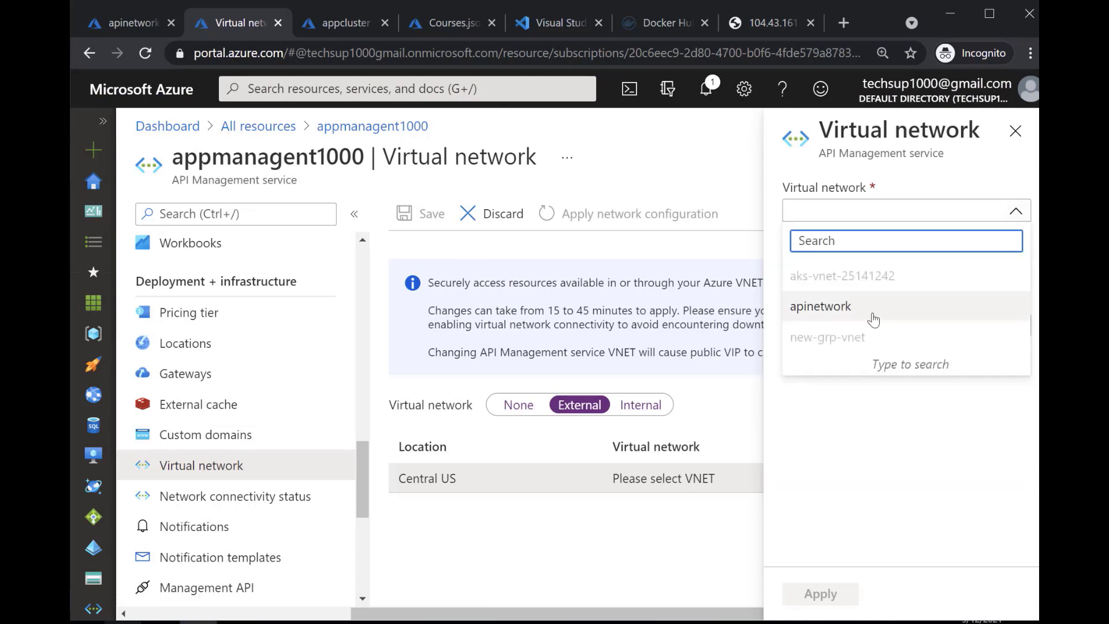
pyautogui.click(836, 320)
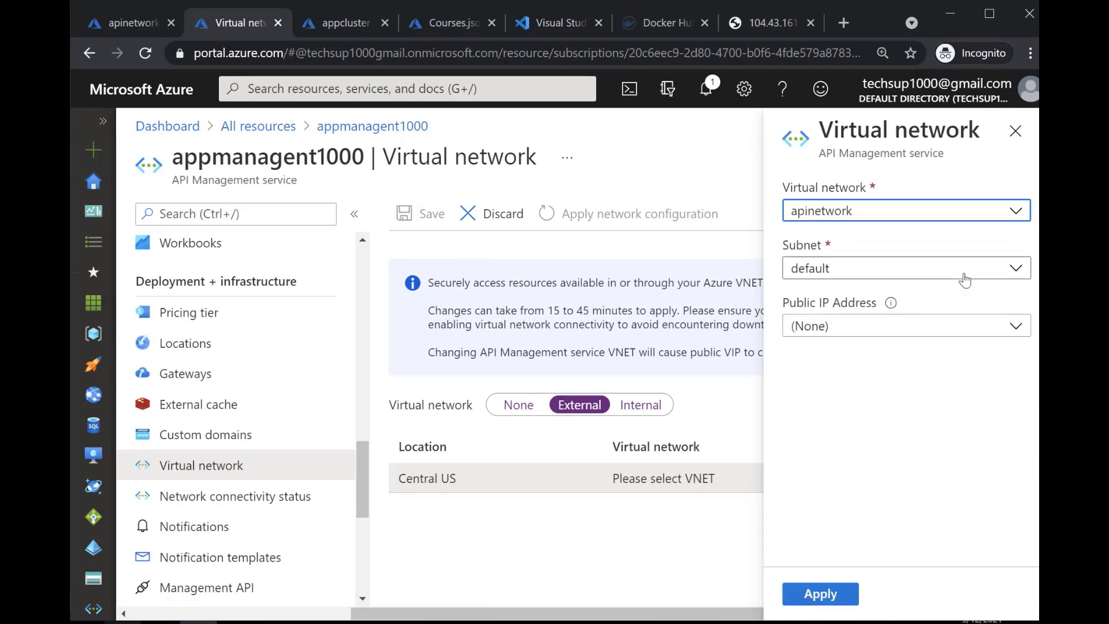
pyautogui.click(965, 280)
pyautogui.click(846, 324)
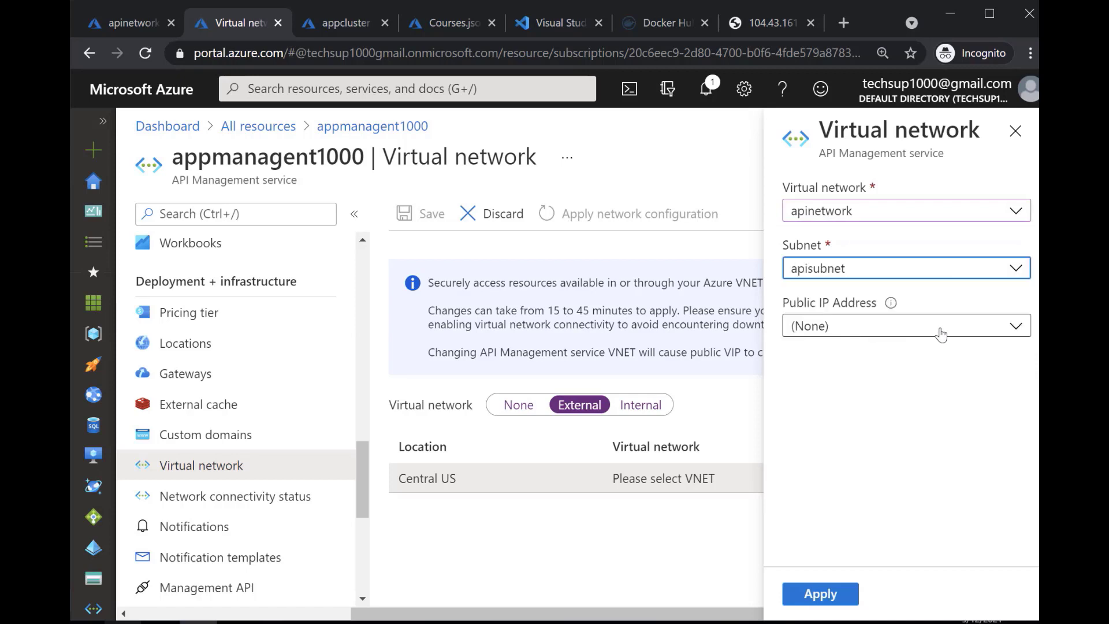
# Step: Close the Central US network panel without a public IP, discarding its edits
pyautogui.click(941, 329)
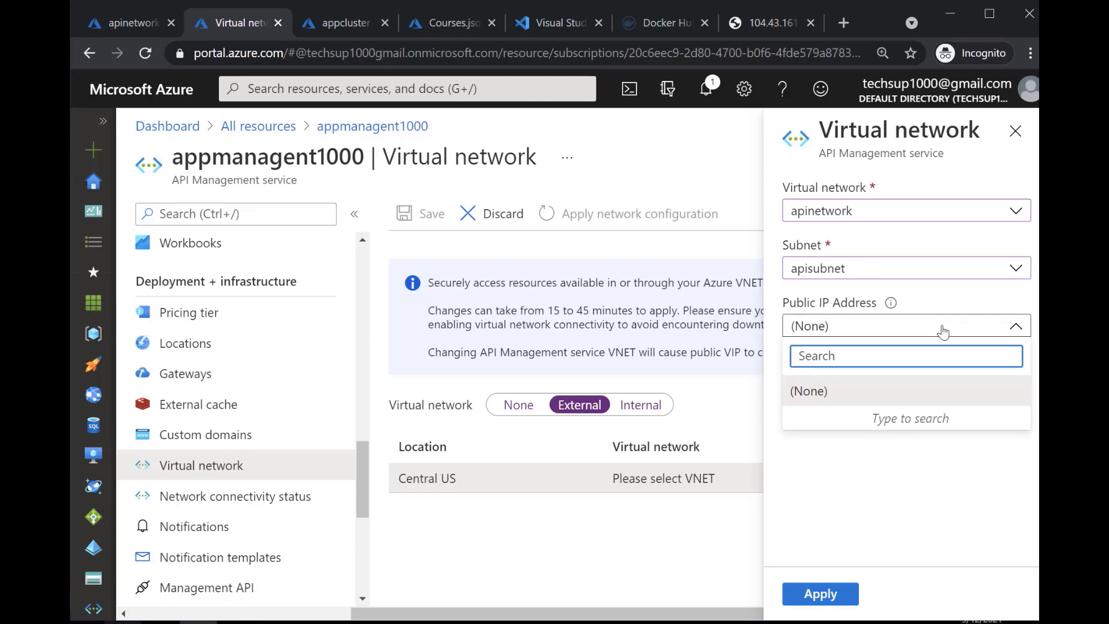
pyautogui.click(1023, 134)
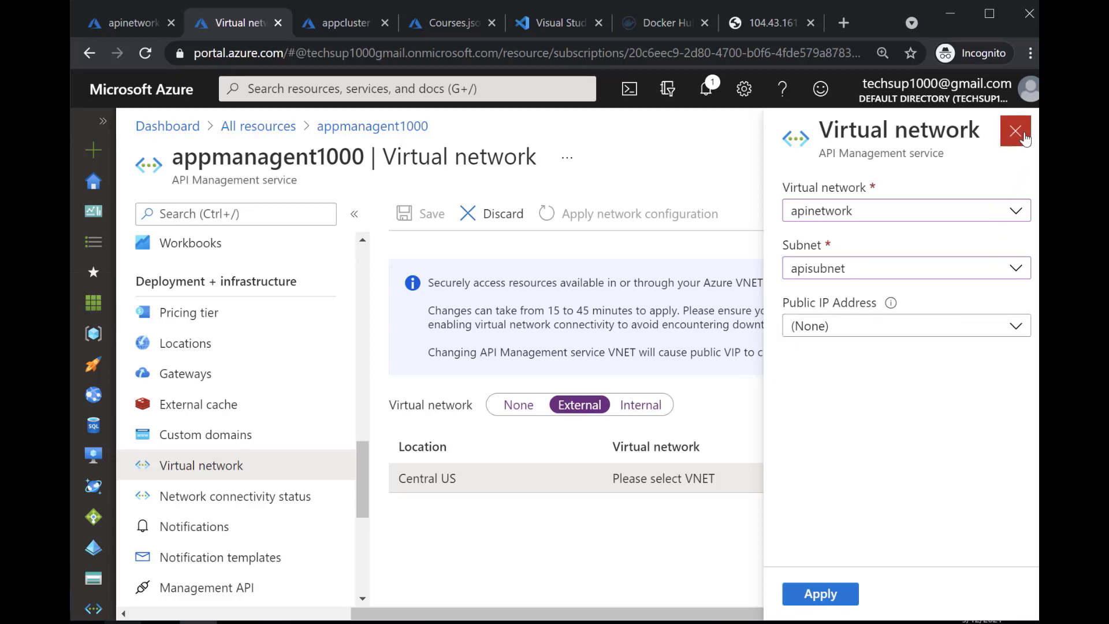
pyautogui.click(1023, 136)
pyautogui.click(644, 151)
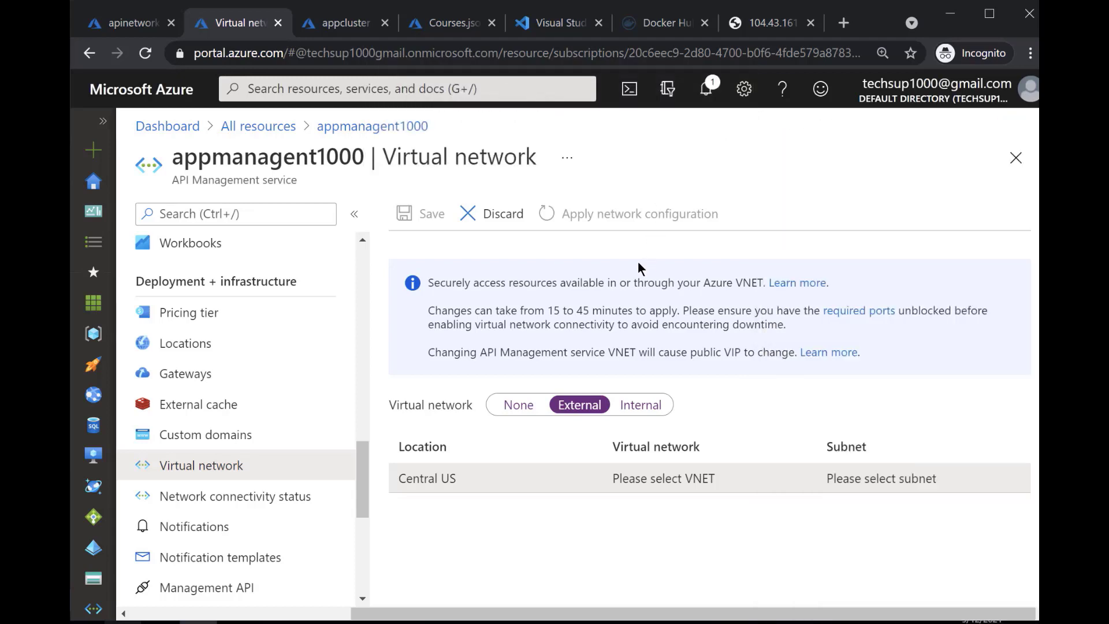
pyautogui.click(276, 430)
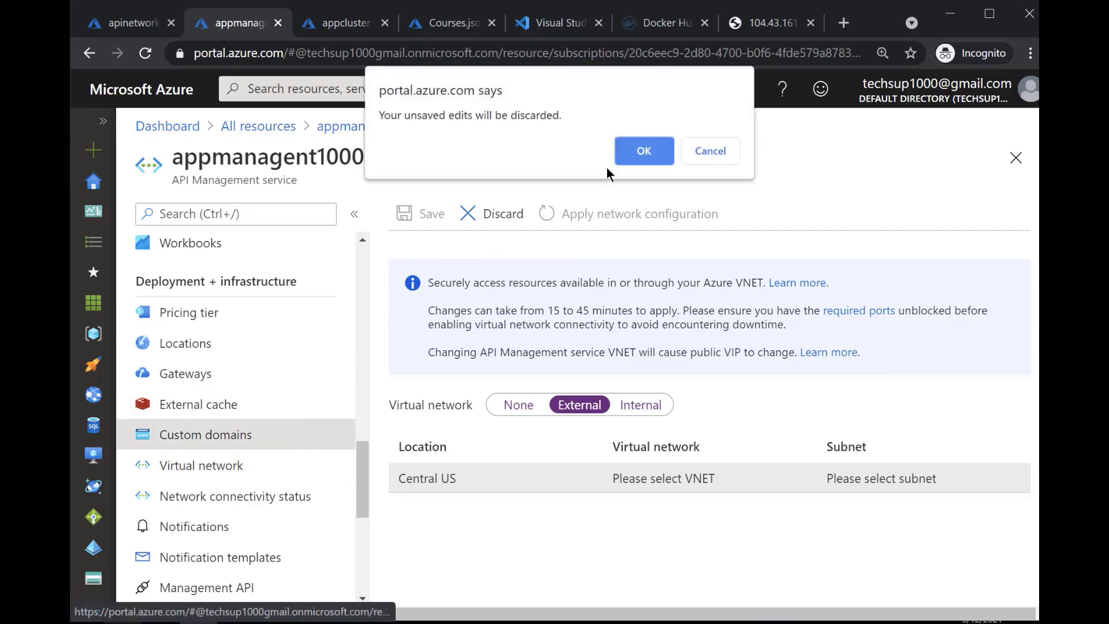
# Step: Confirm discarding the edits, view appmanagent1000's activity log and overview, then start Create a resource
pyautogui.click(648, 152)
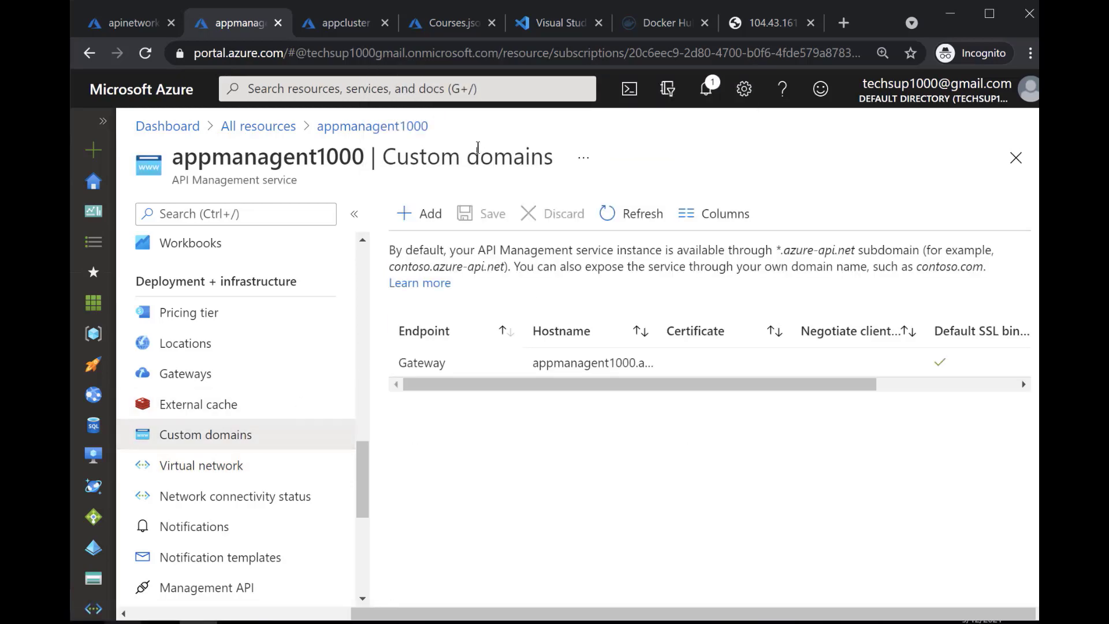
pyautogui.moveTo(363, 450); pyautogui.dragTo(361, 217)
pyautogui.click(274, 276)
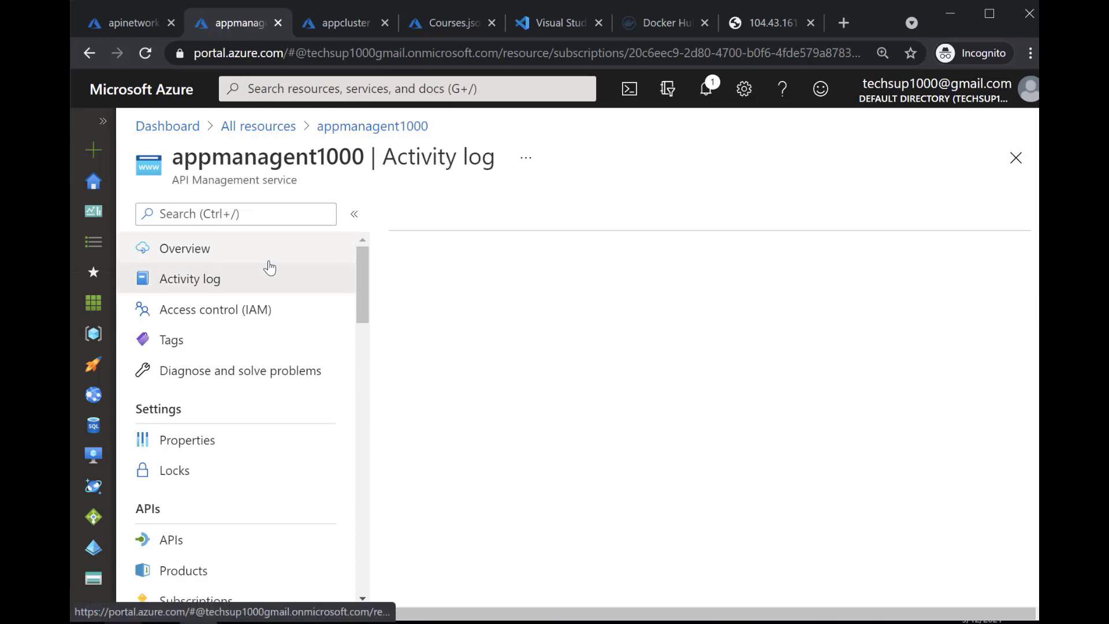
pyautogui.click(217, 250)
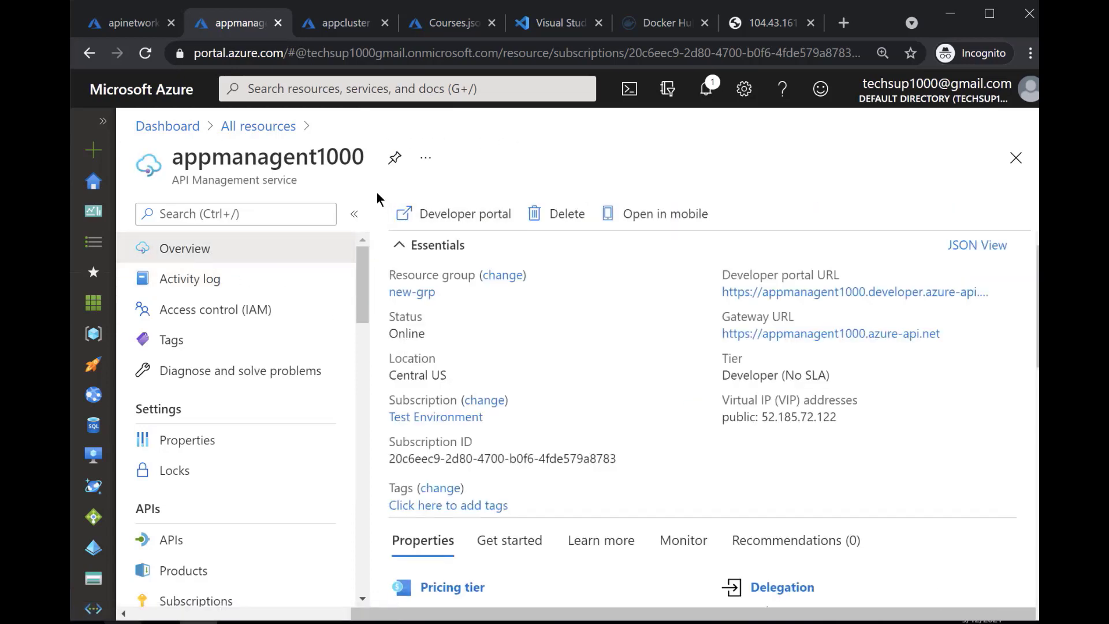
pyautogui.click(136, 23)
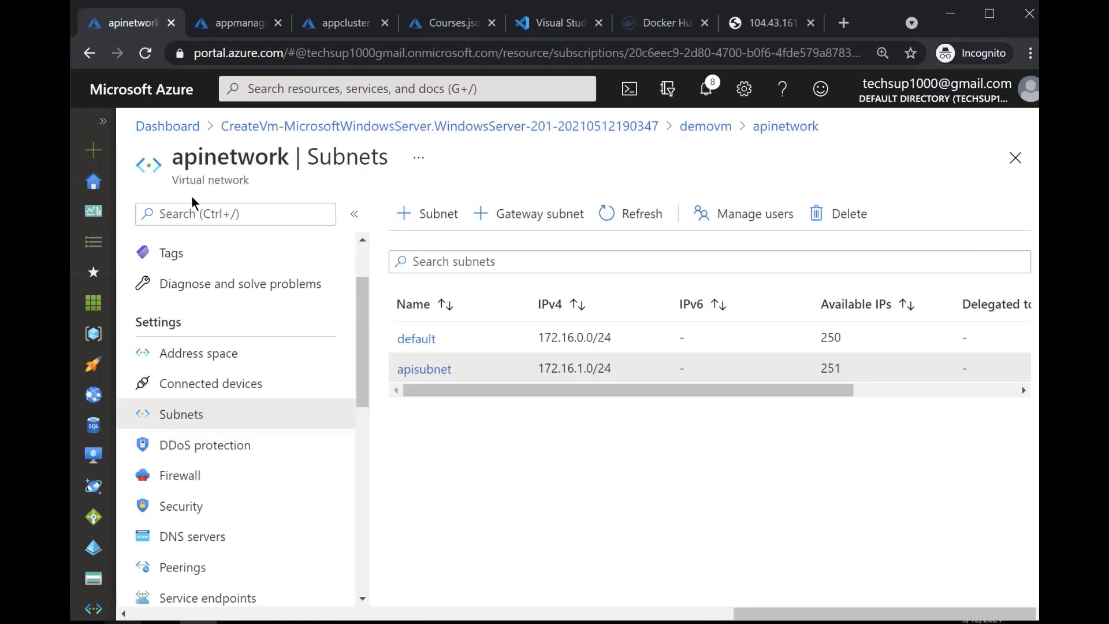
pyautogui.click(102, 154)
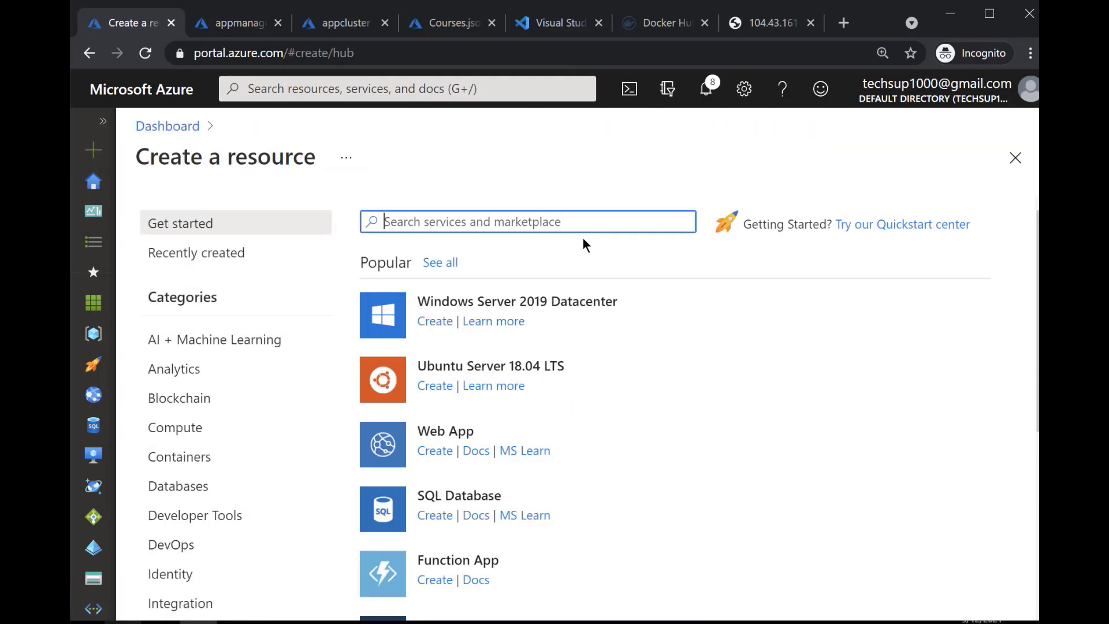
# Step: Start a Public IP address and enter name api-ip with DNS label api90090
pyautogui.write('Public ')
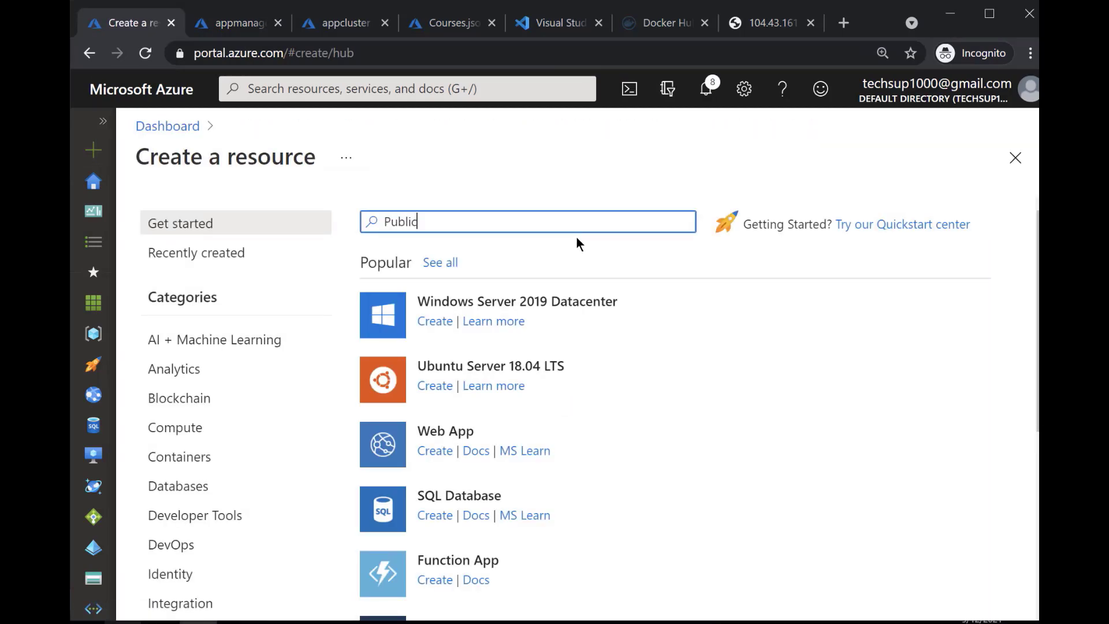
pyautogui.write('IP')
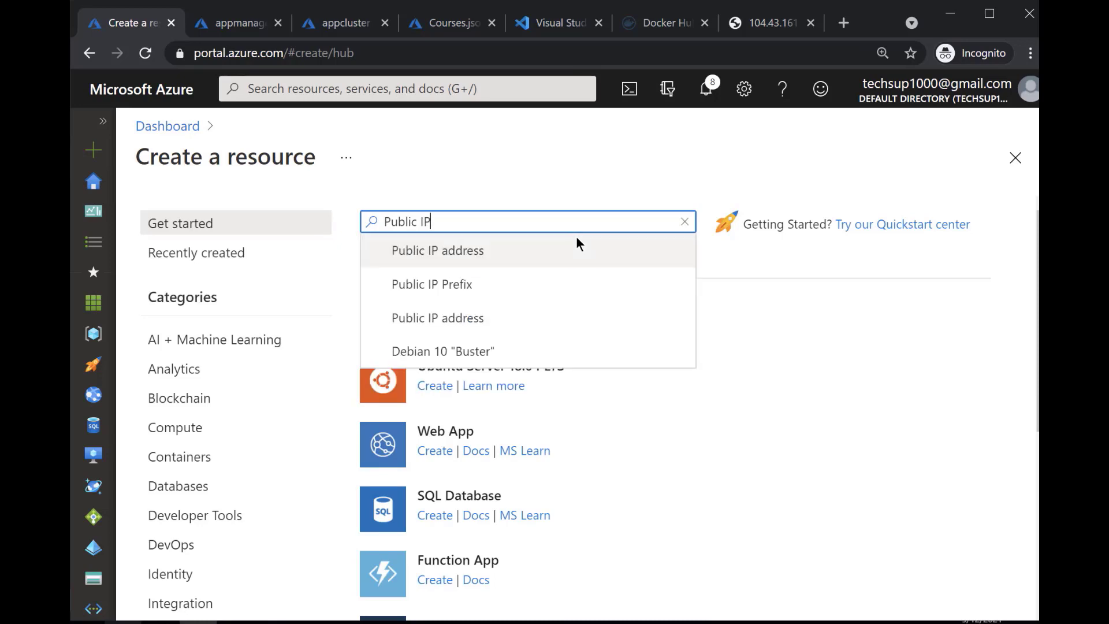
pyautogui.click(544, 254)
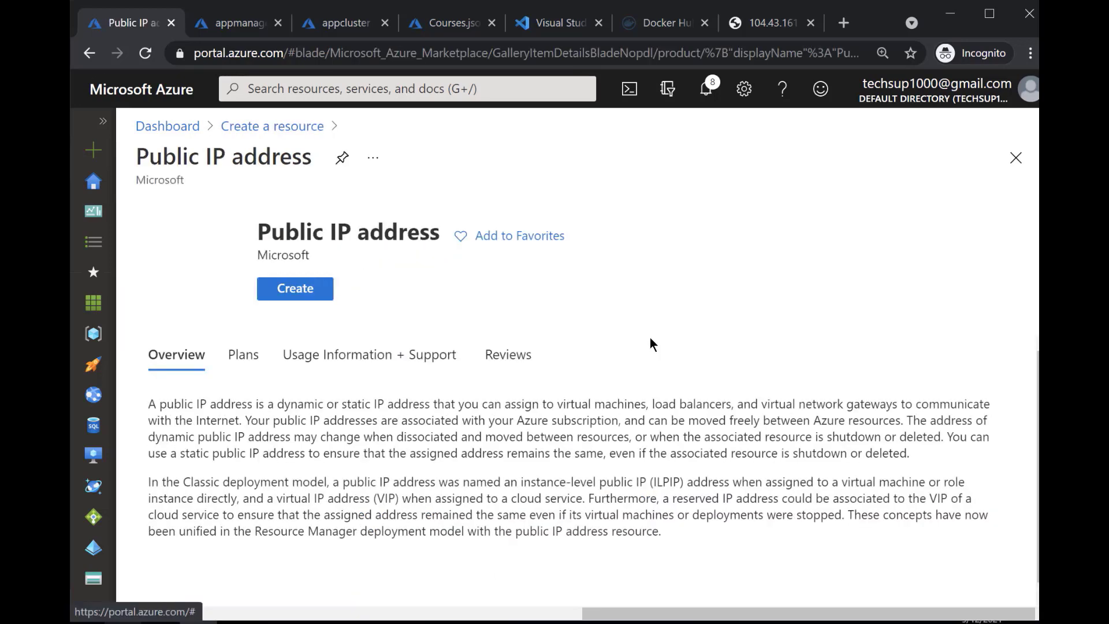
pyautogui.click(299, 303)
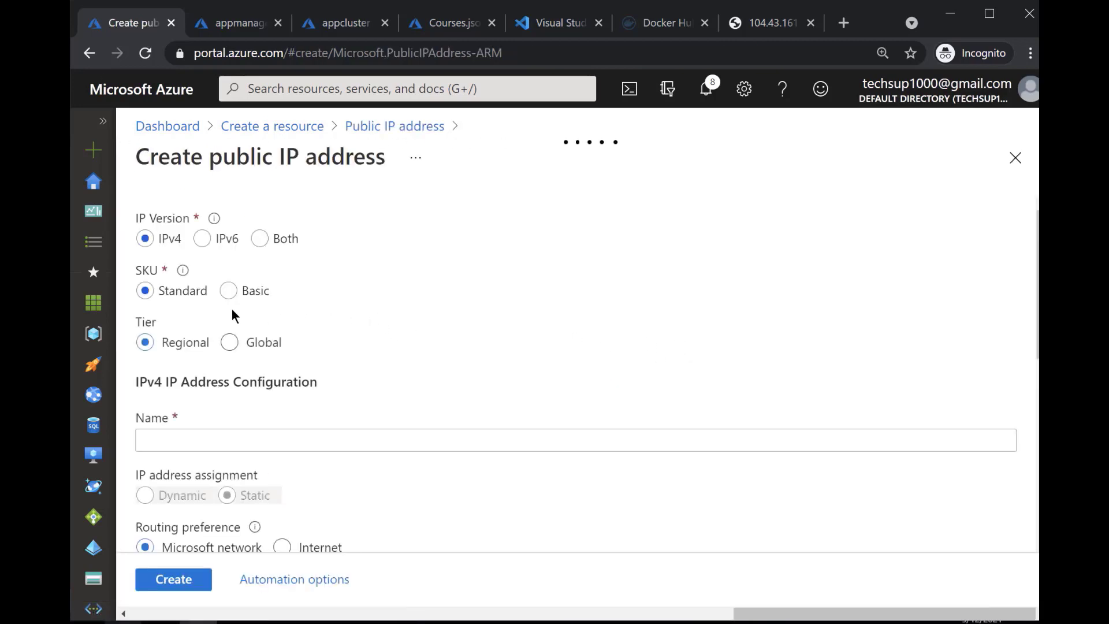
pyautogui.scroll(-2, 199, 327)
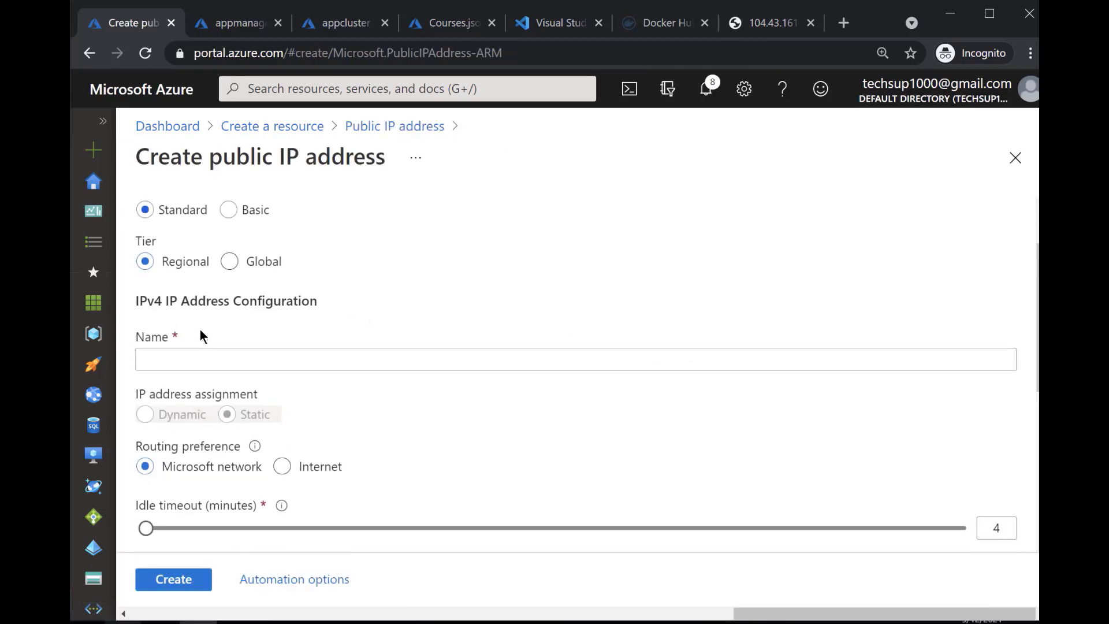
pyautogui.click(231, 353)
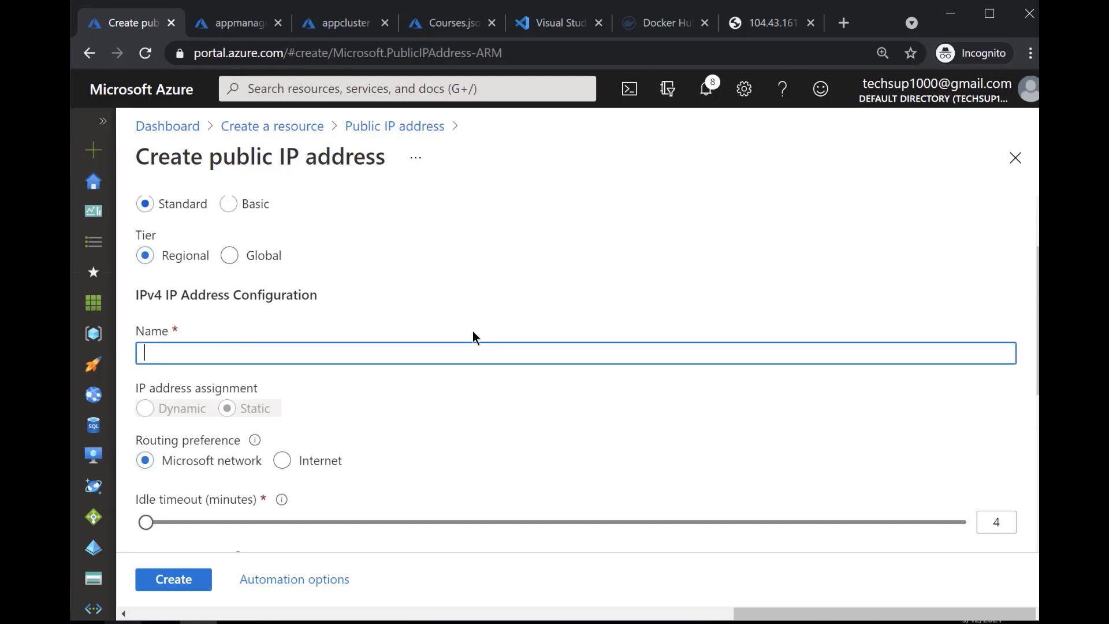
pyautogui.write('api-ip')
pyautogui.scroll(-2, 523, 300)
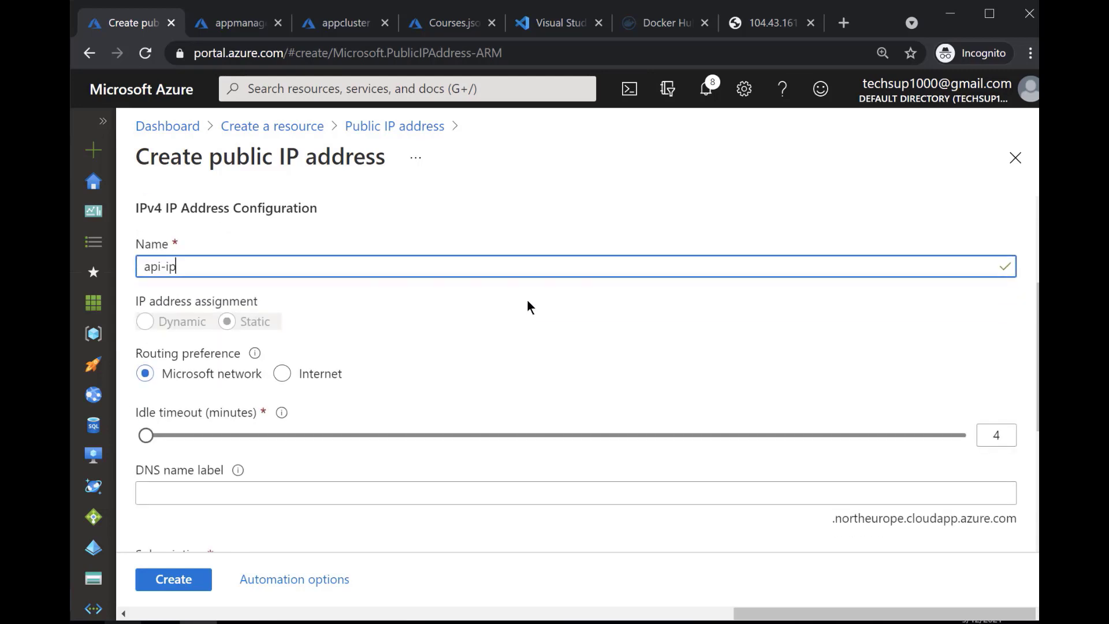
pyautogui.scroll(-2, 414, 388)
pyautogui.click(405, 406)
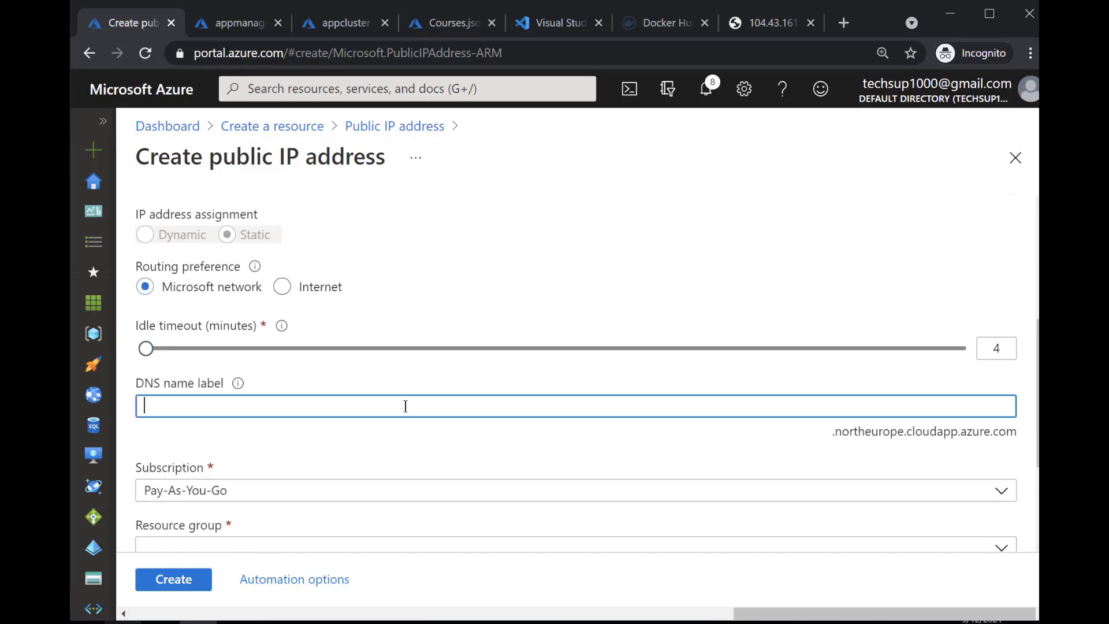
pyautogui.write('api90090')
pyautogui.click(397, 455)
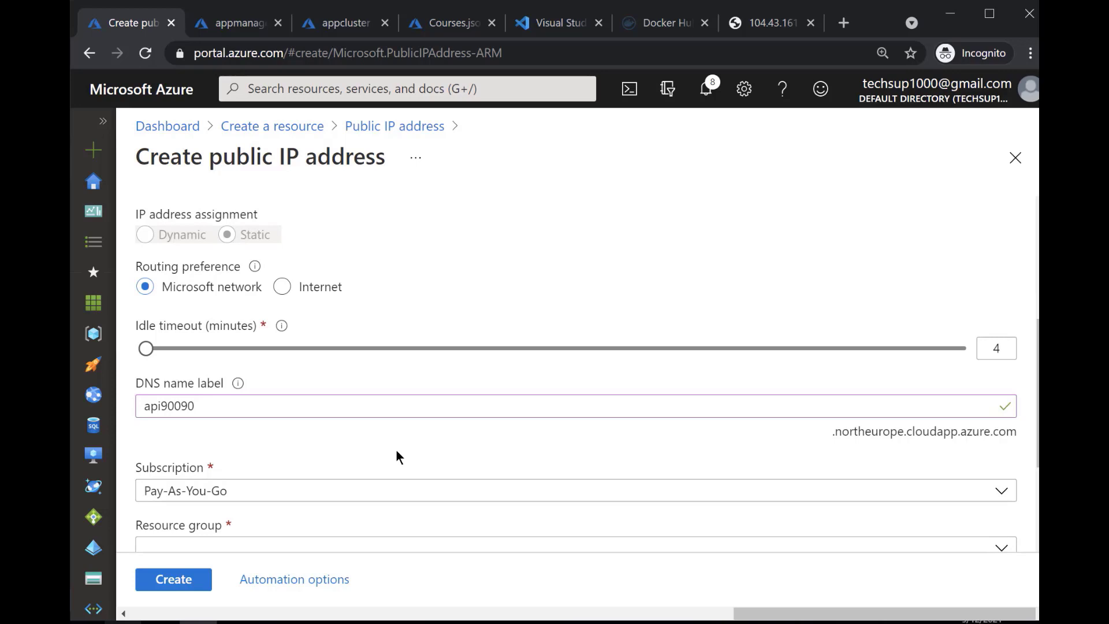
# Step: Choose Test Environment subscription, new-grp resource group and Central US, then create api-ip
pyautogui.click(385, 488)
pyautogui.scroll(-2, 387, 497)
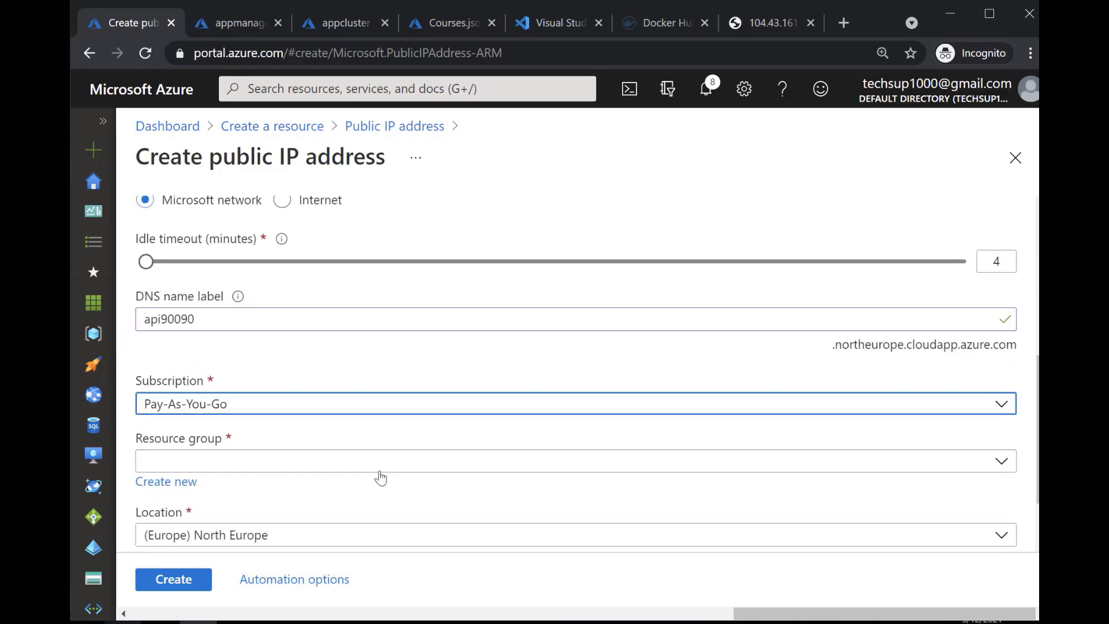
pyautogui.click(330, 406)
pyautogui.click(287, 498)
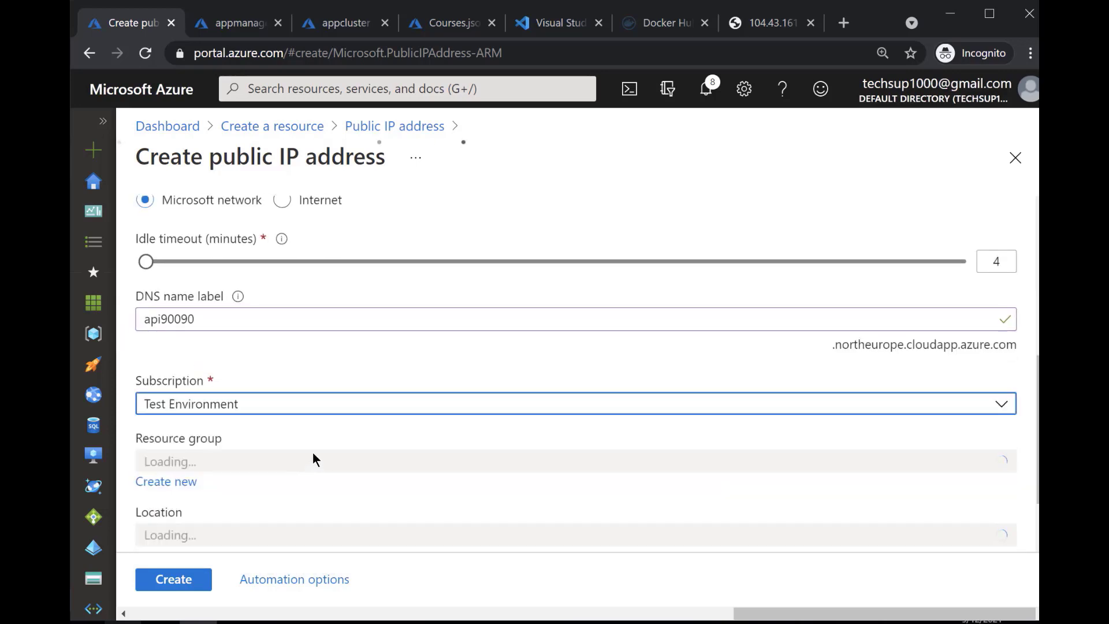
pyautogui.scroll(-2, 367, 404)
pyautogui.click(366, 378)
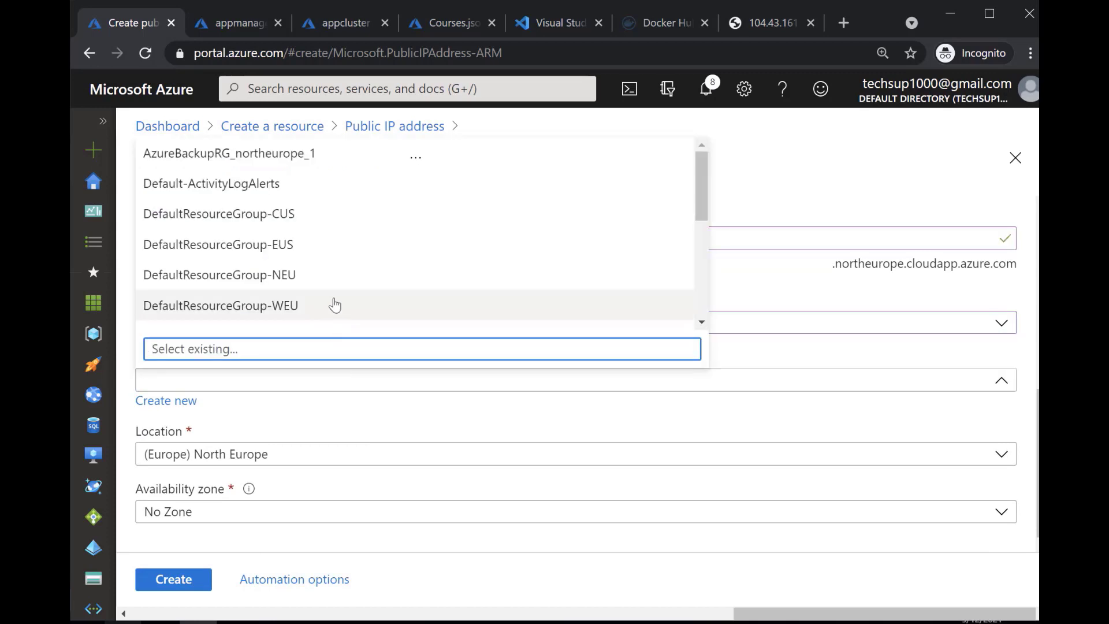
pyautogui.scroll(-5, 335, 305)
pyautogui.click(291, 289)
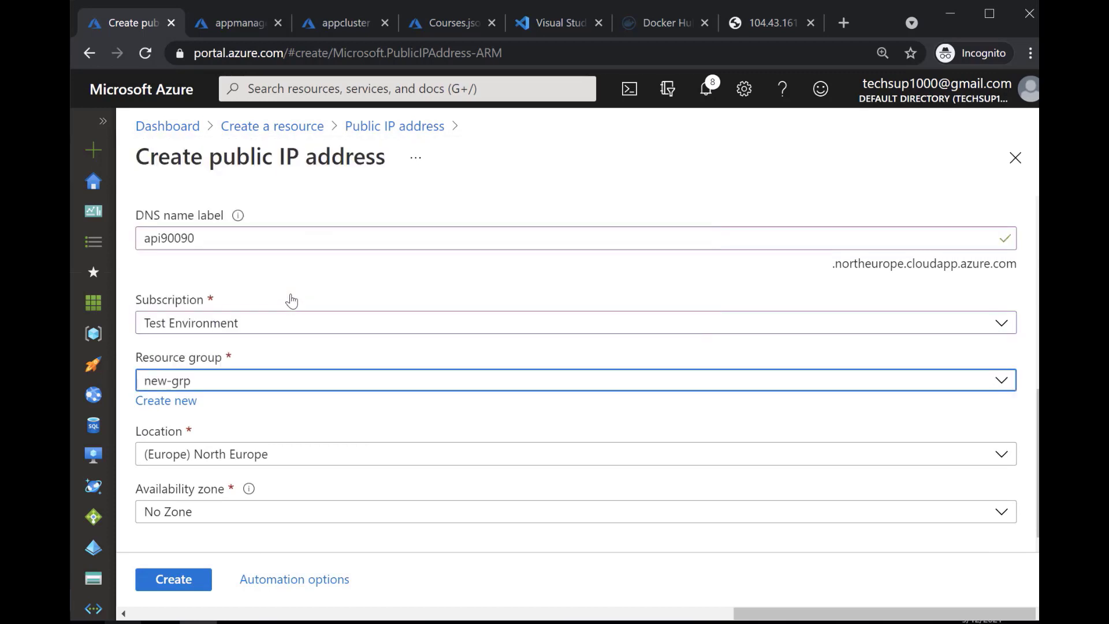
pyautogui.click(358, 462)
pyautogui.write('Cent')
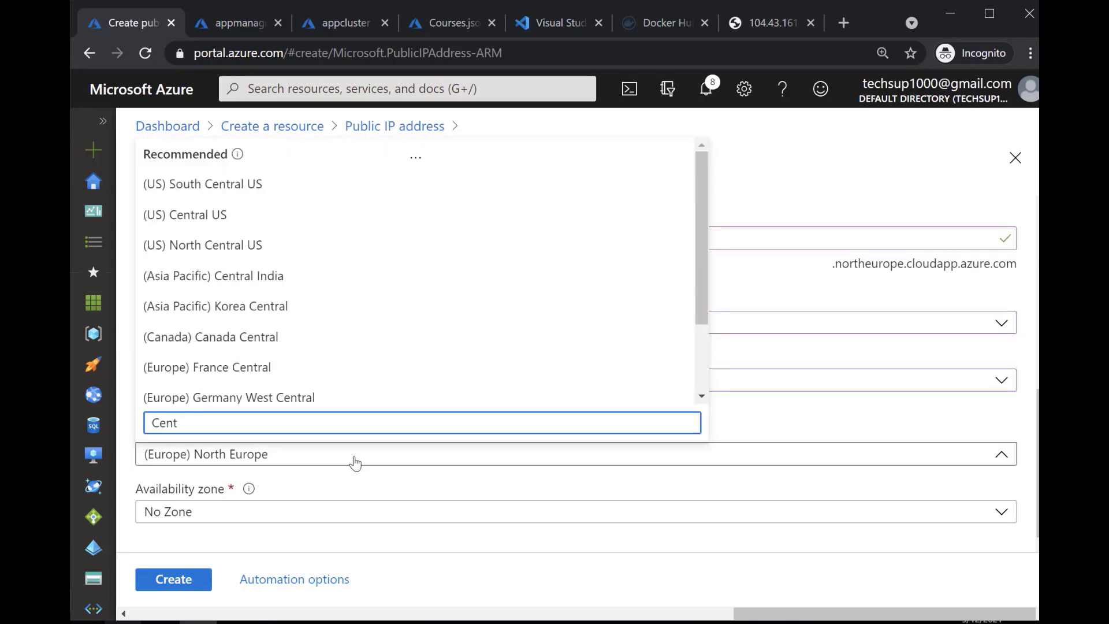
pyautogui.click(300, 215)
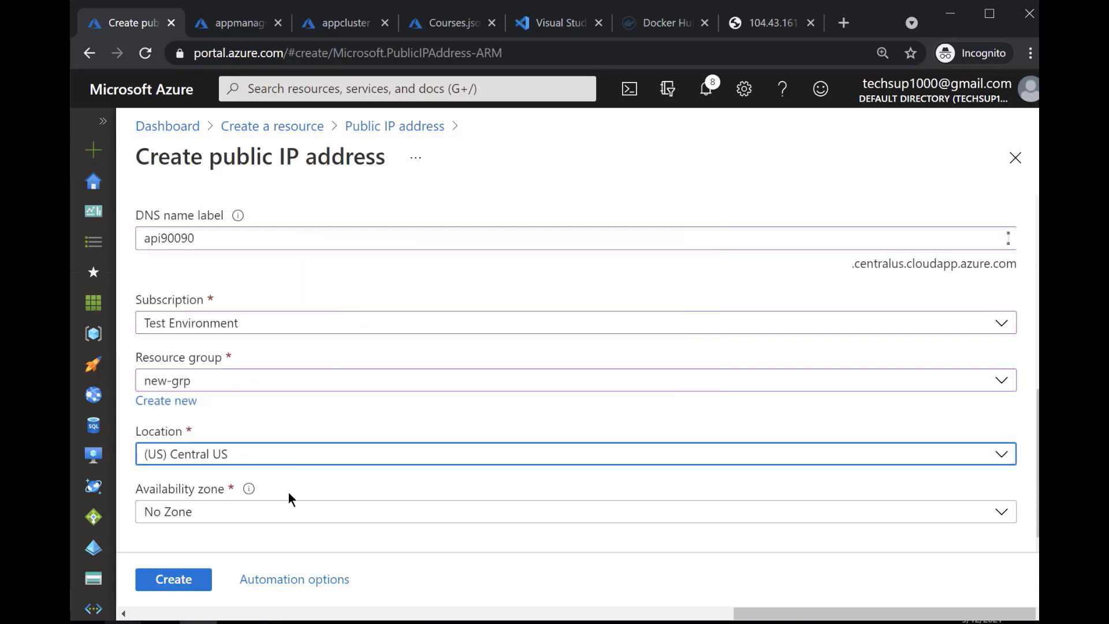
pyautogui.scroll(6, 287, 479)
pyautogui.scroll(-6, 282, 458)
pyautogui.click(190, 589)
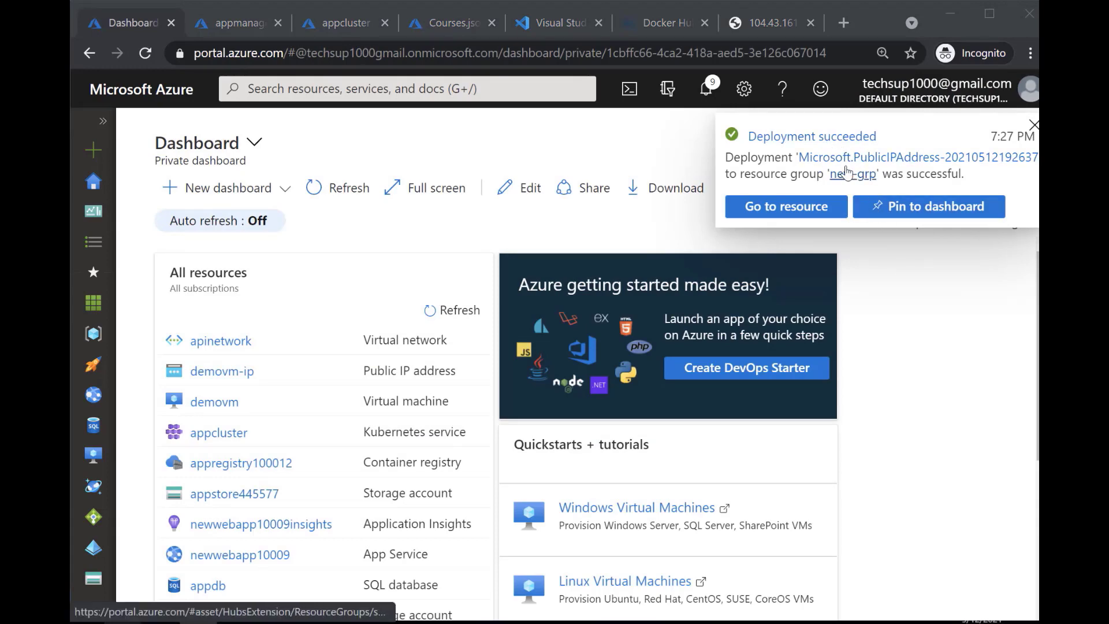
# Step: Open appmanagent1000's Virtual network settings and choose External mode
pyautogui.click(240, 23)
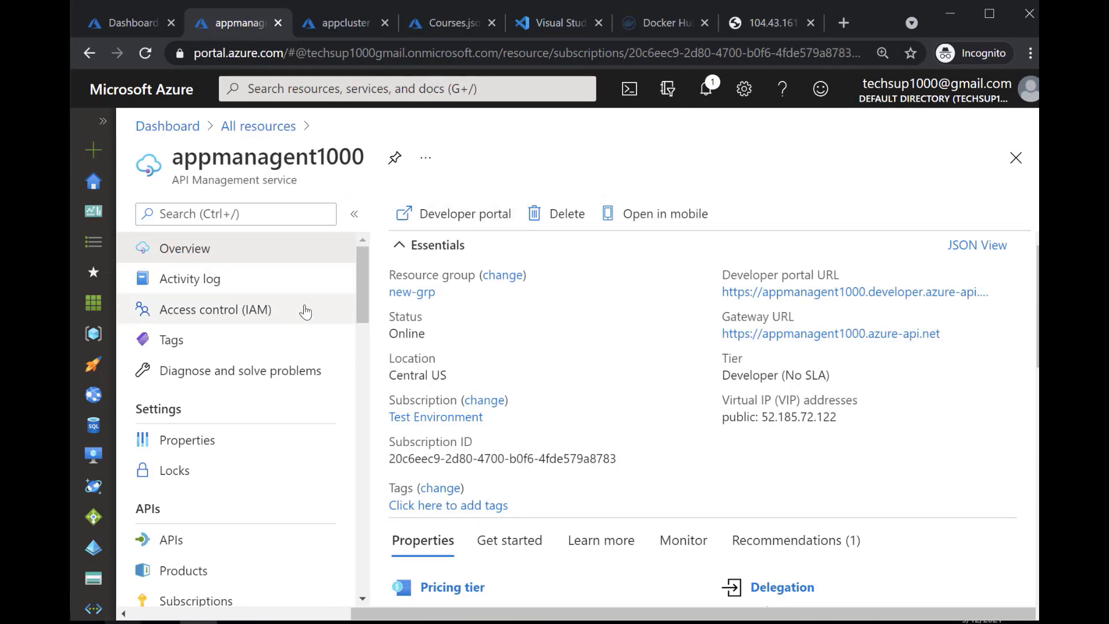
pyautogui.scroll(-9, 297, 318)
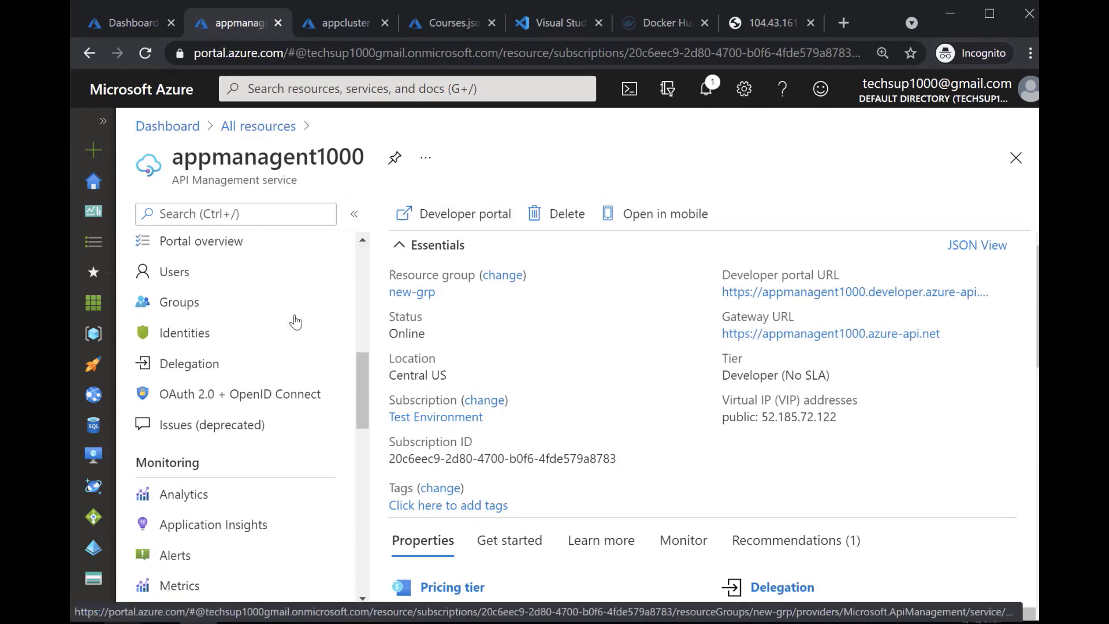
pyautogui.scroll(-4, 296, 322)
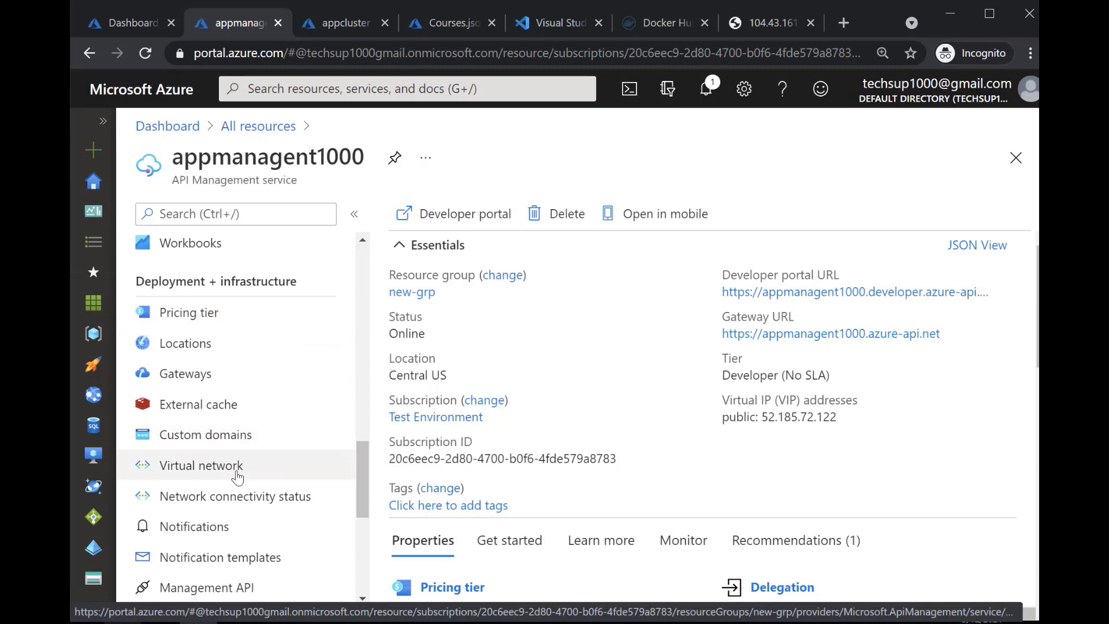
pyautogui.click(234, 467)
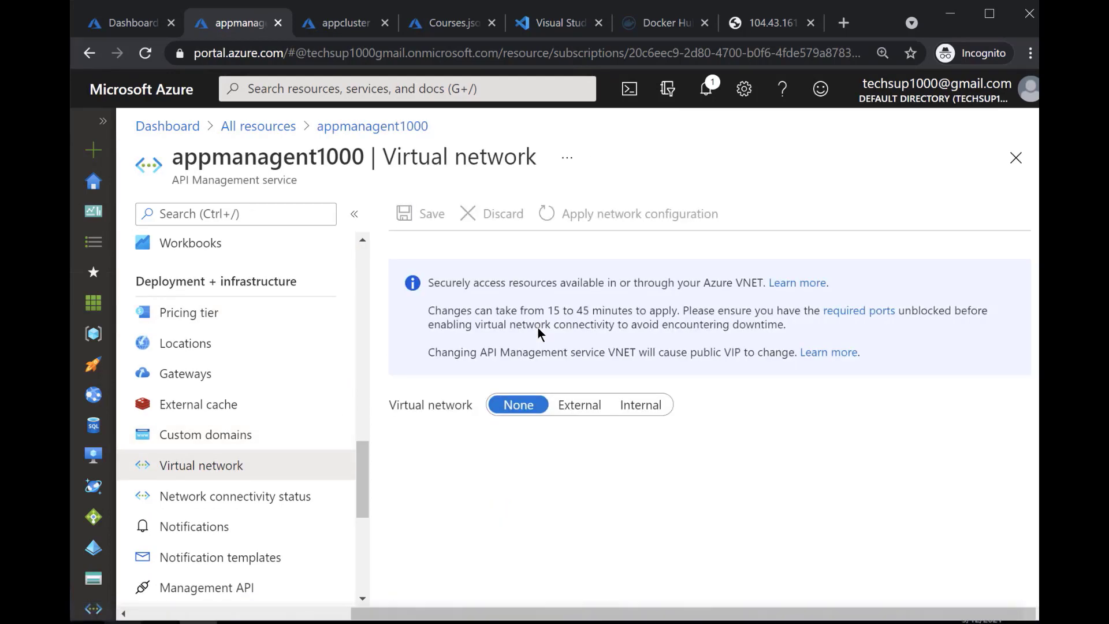
pyautogui.click(589, 414)
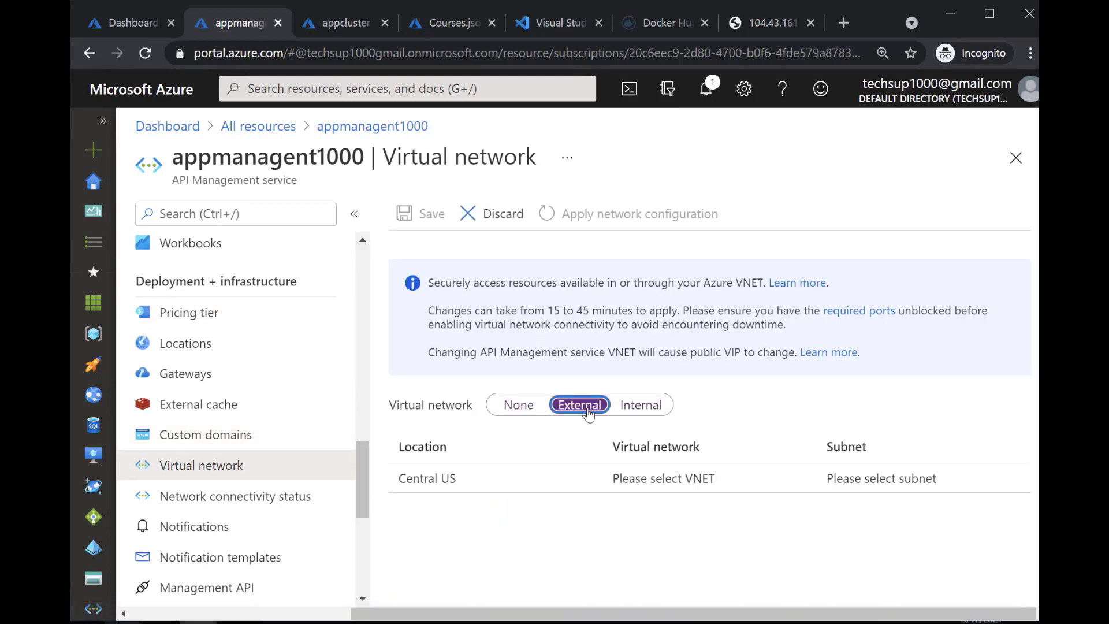
# Step: For Central US, select apinetwork, public IP api-ip and apisubnet, then apply and save
pyautogui.click(647, 475)
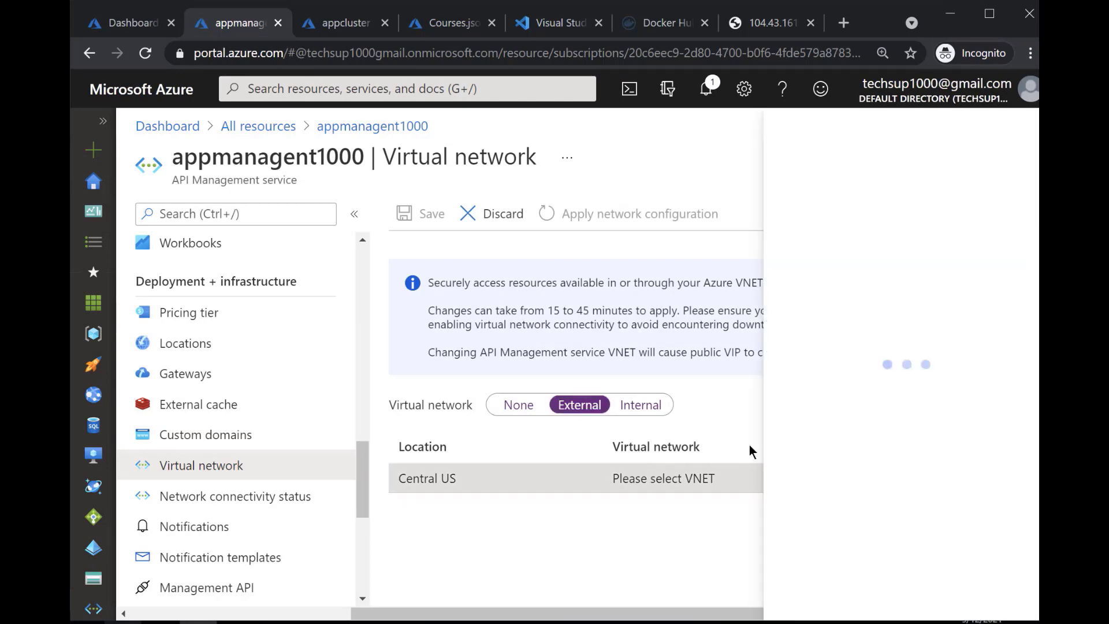
pyautogui.click(953, 213)
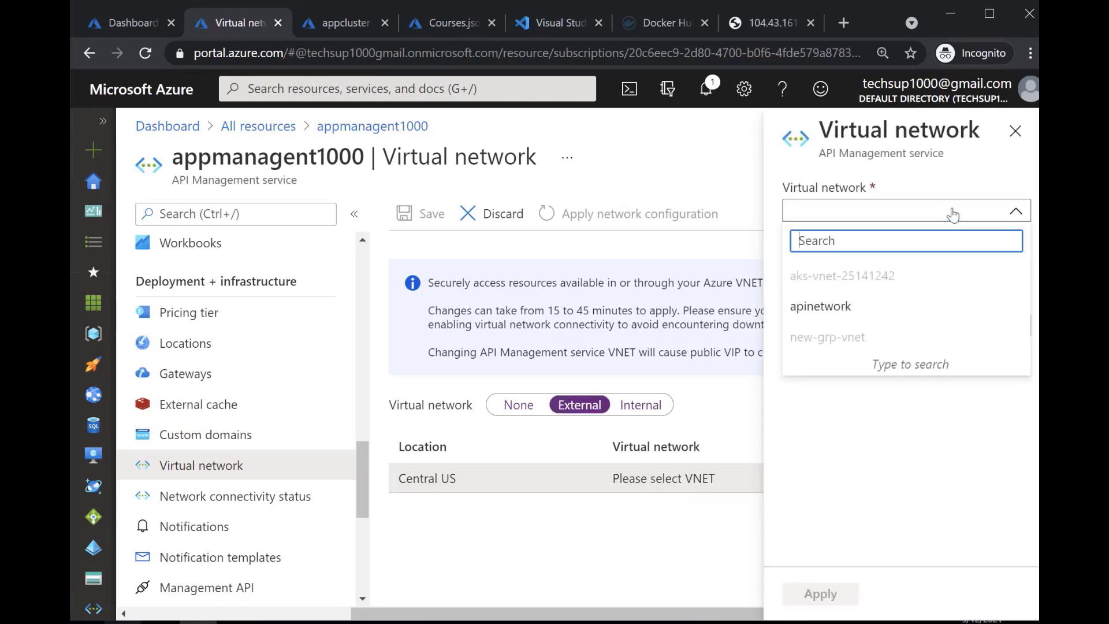
pyautogui.click(892, 312)
pyautogui.click(885, 329)
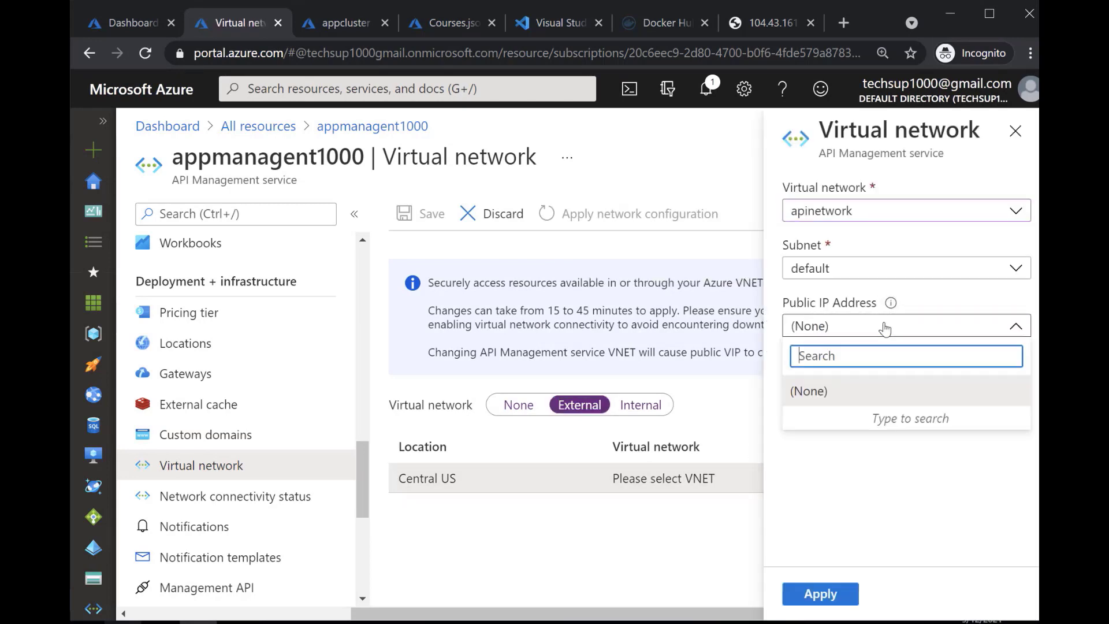
pyautogui.click(831, 431)
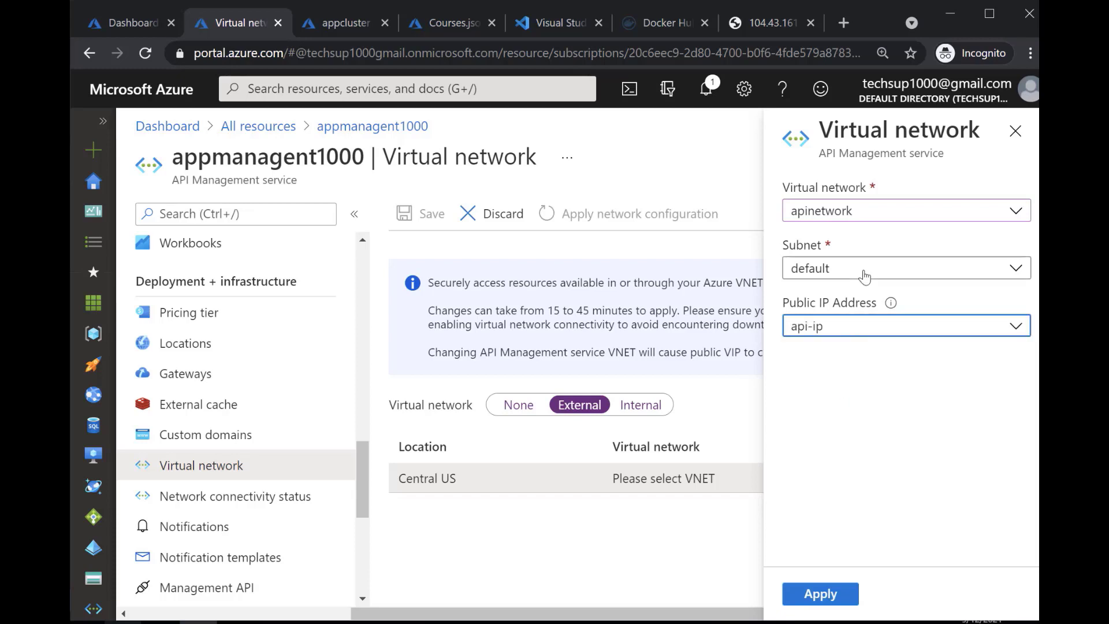
pyautogui.click(864, 268)
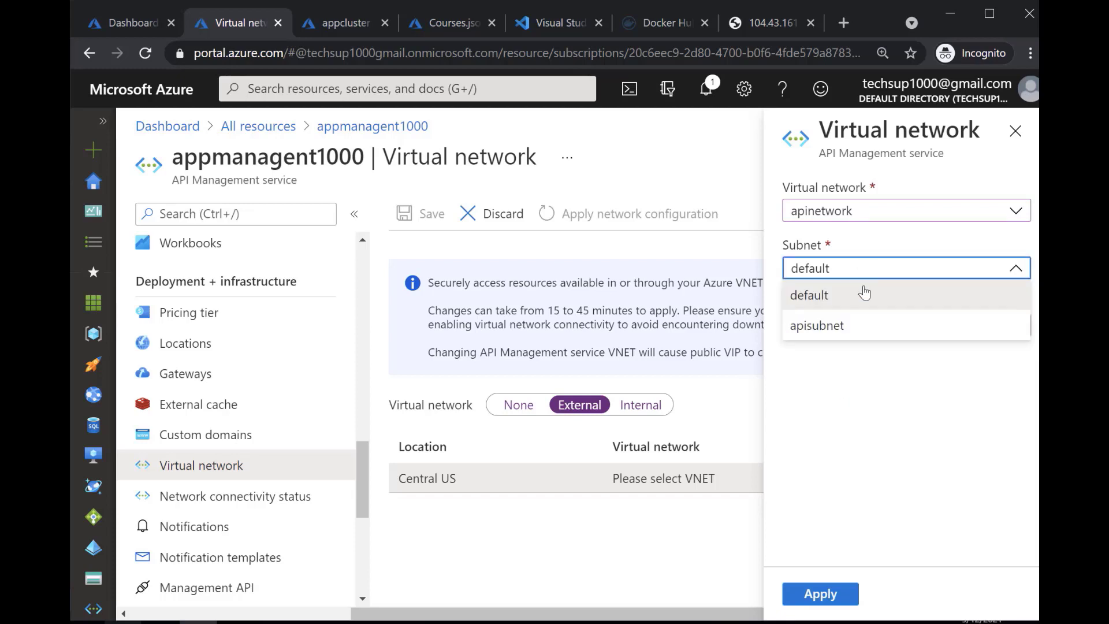
pyautogui.click(858, 330)
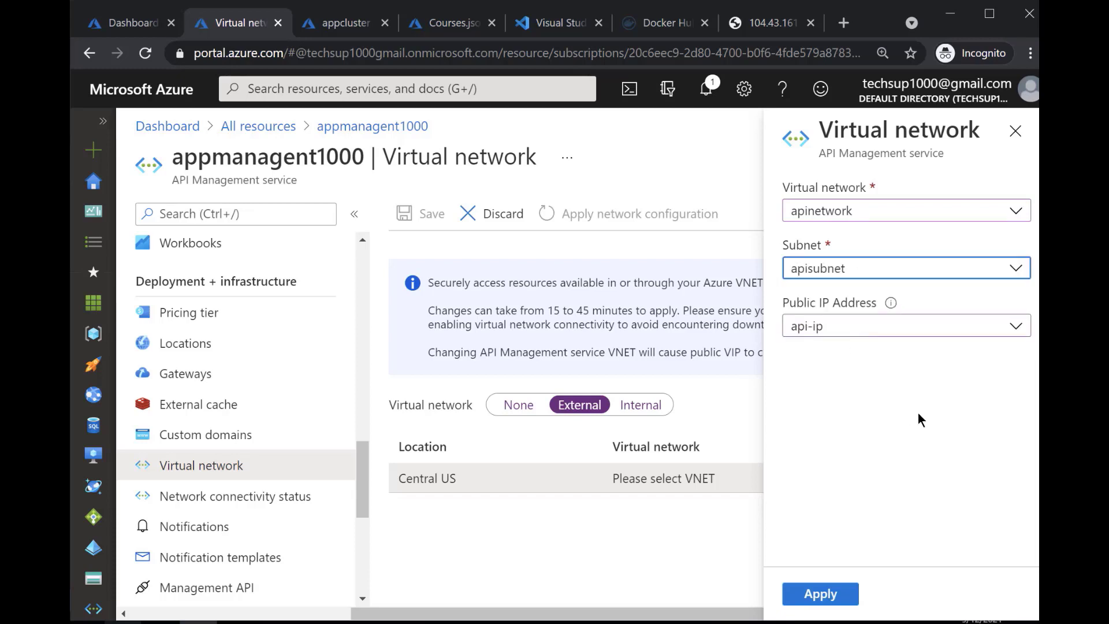
pyautogui.click(823, 597)
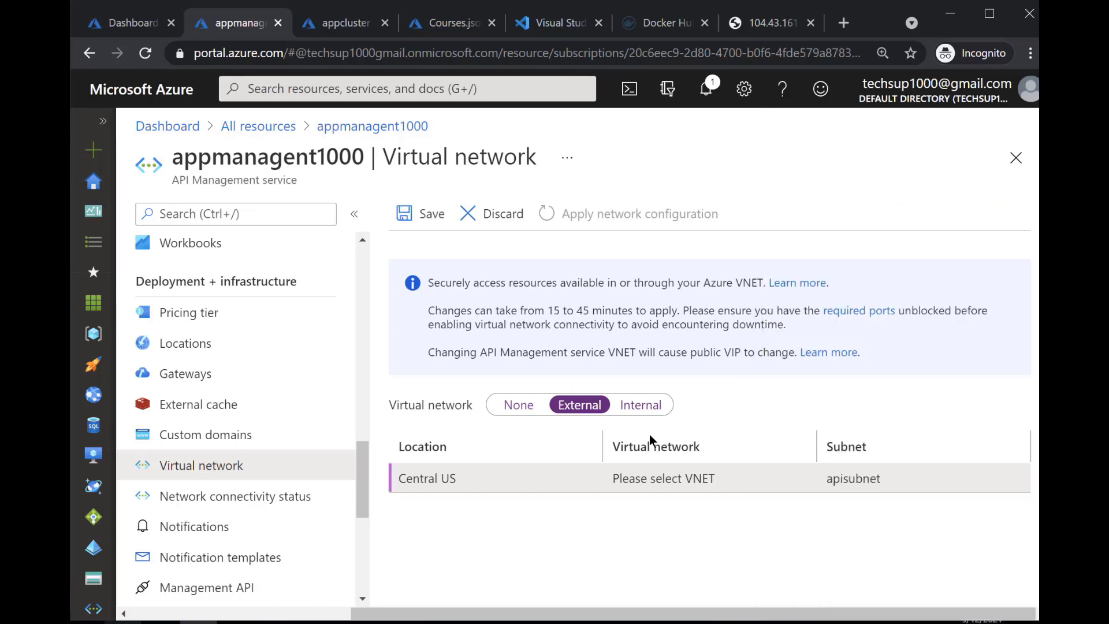
pyautogui.click(432, 222)
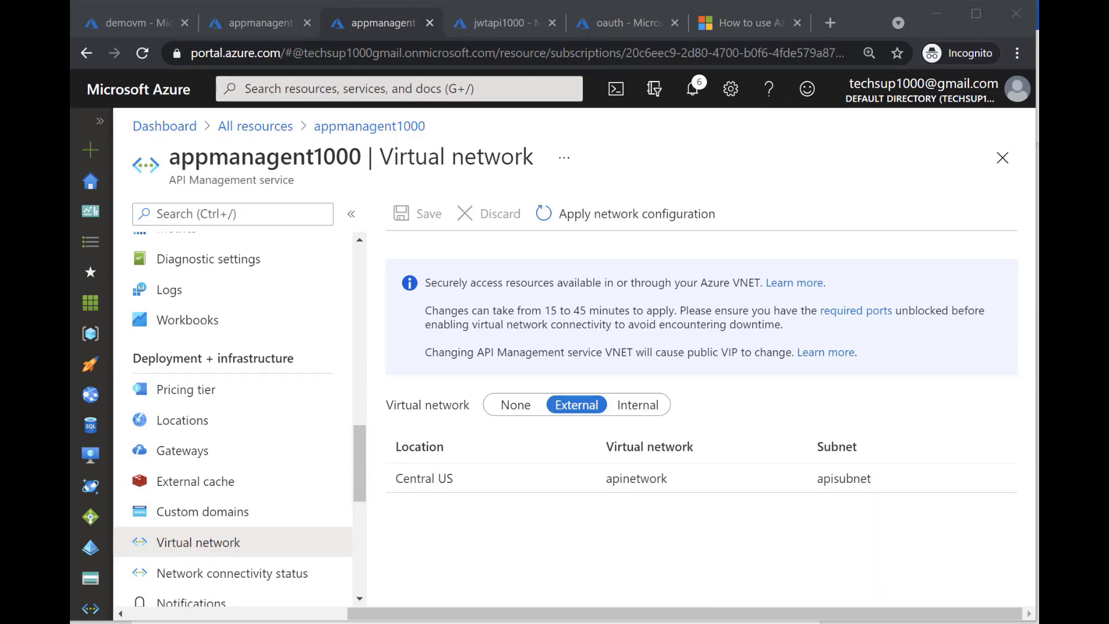
# Step: In the Docs VNET ports table, select the ApiManagement entries and port 3443, then return to demovm
pyautogui.click(740, 31)
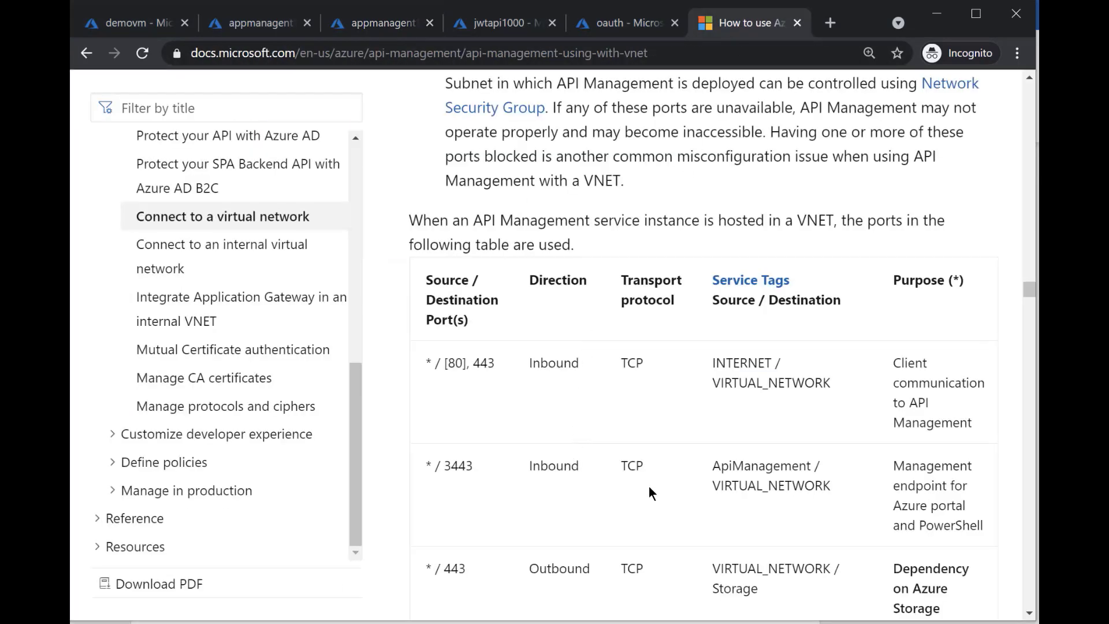
pyautogui.moveTo(716, 487); pyautogui.dragTo(836, 492)
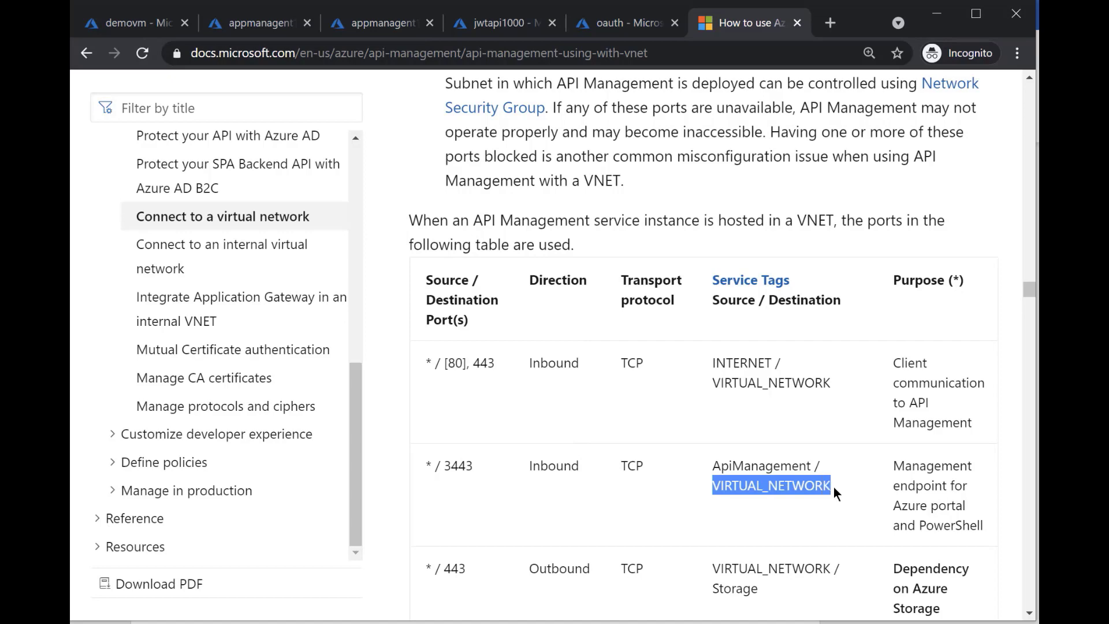
pyautogui.moveTo(712, 466); pyautogui.dragTo(838, 473)
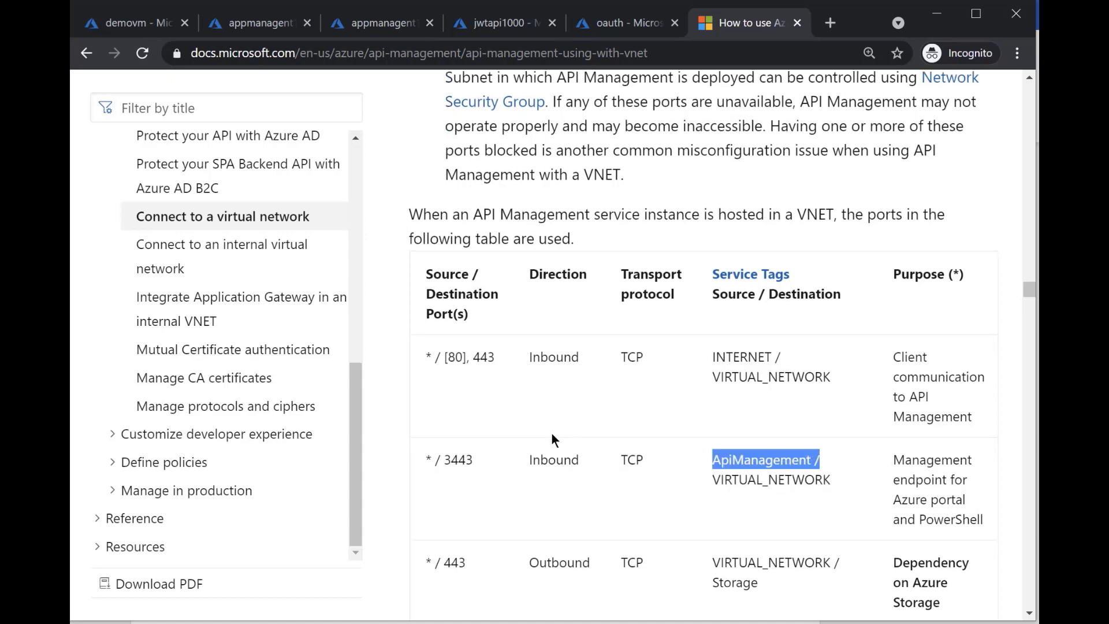
pyautogui.scroll(-1, 471, 393)
pyautogui.doubleClick(459, 379)
pyautogui.hotkey('ctrl', 'c')
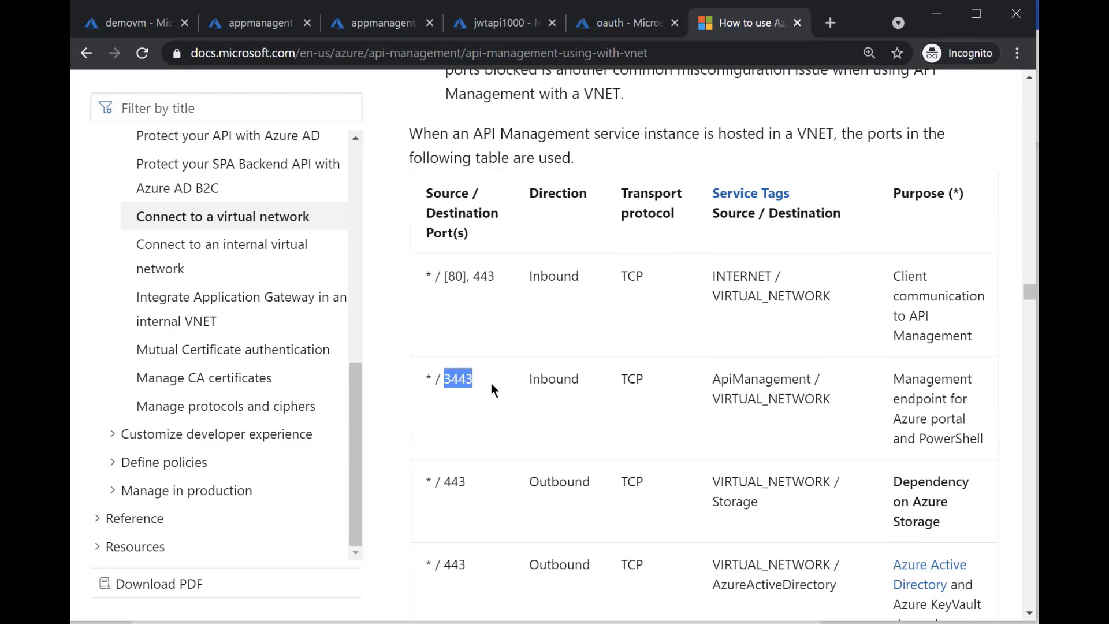
pyautogui.hotkey('ctrl', 'Tab')
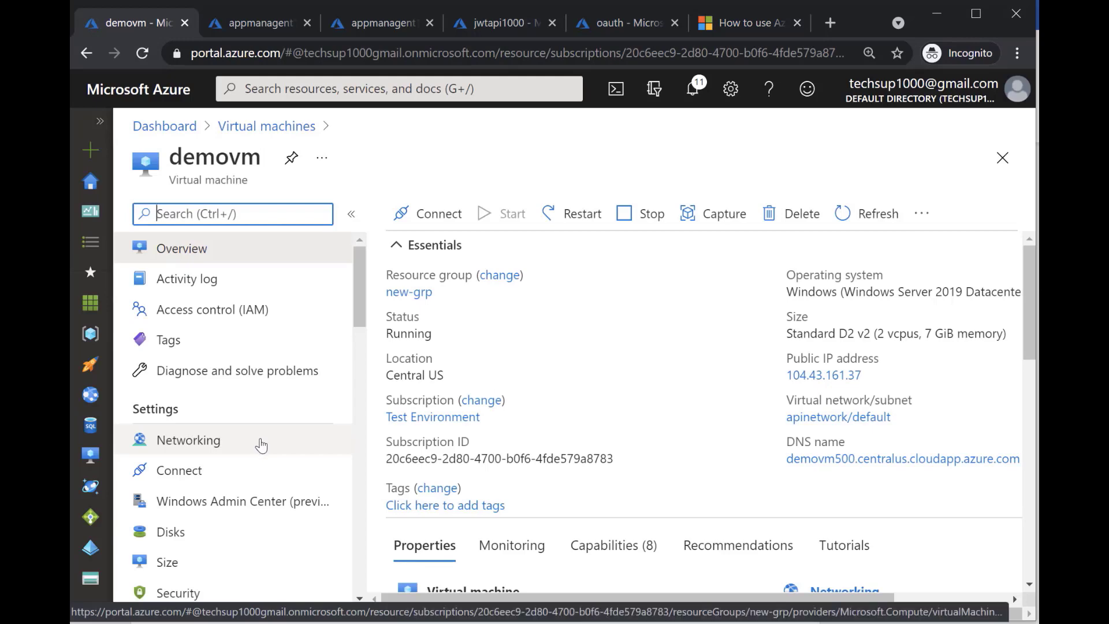
# Step: Add a demovm inbound rule Port_3443 allowing TCP on destination port 3443
pyautogui.click(261, 443)
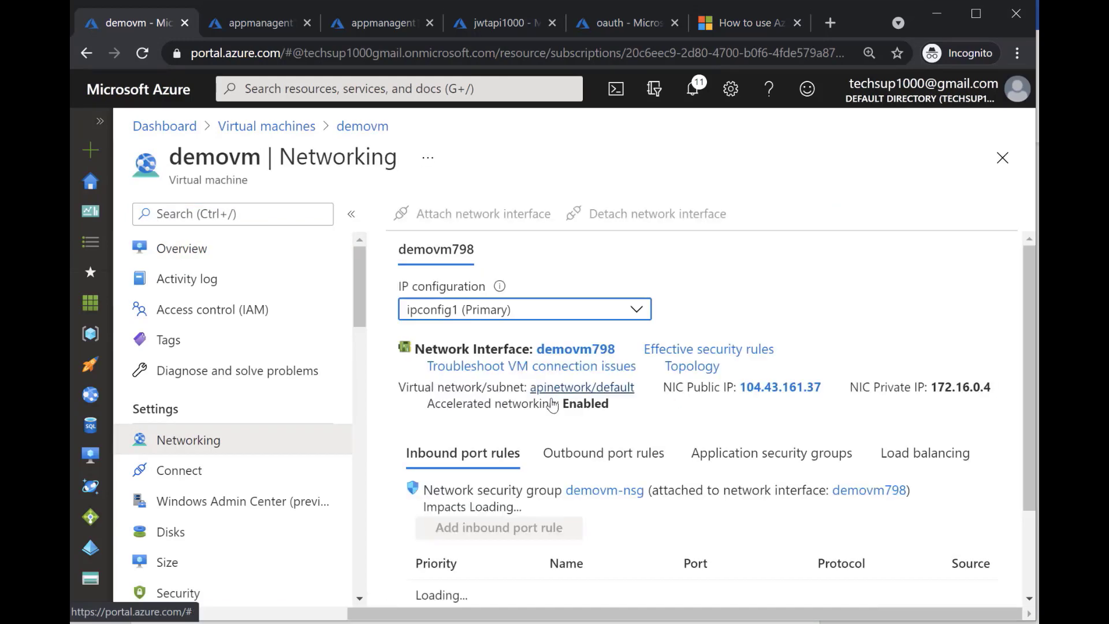
pyautogui.scroll(-2, 554, 398)
pyautogui.scroll(-1, 554, 400)
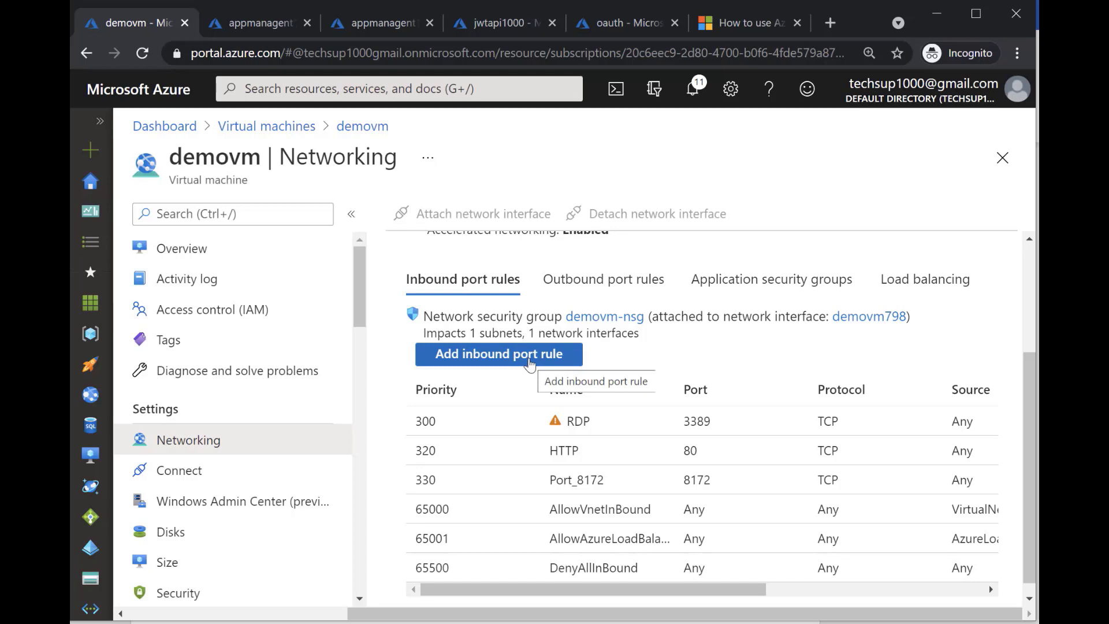
pyautogui.click(529, 364)
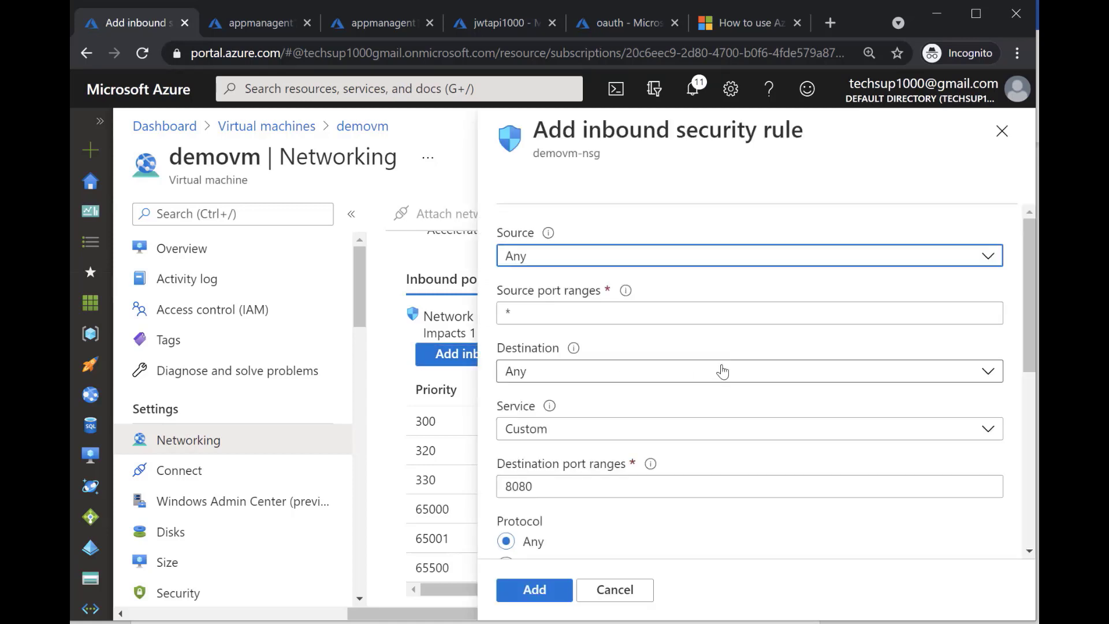
pyautogui.click(595, 485)
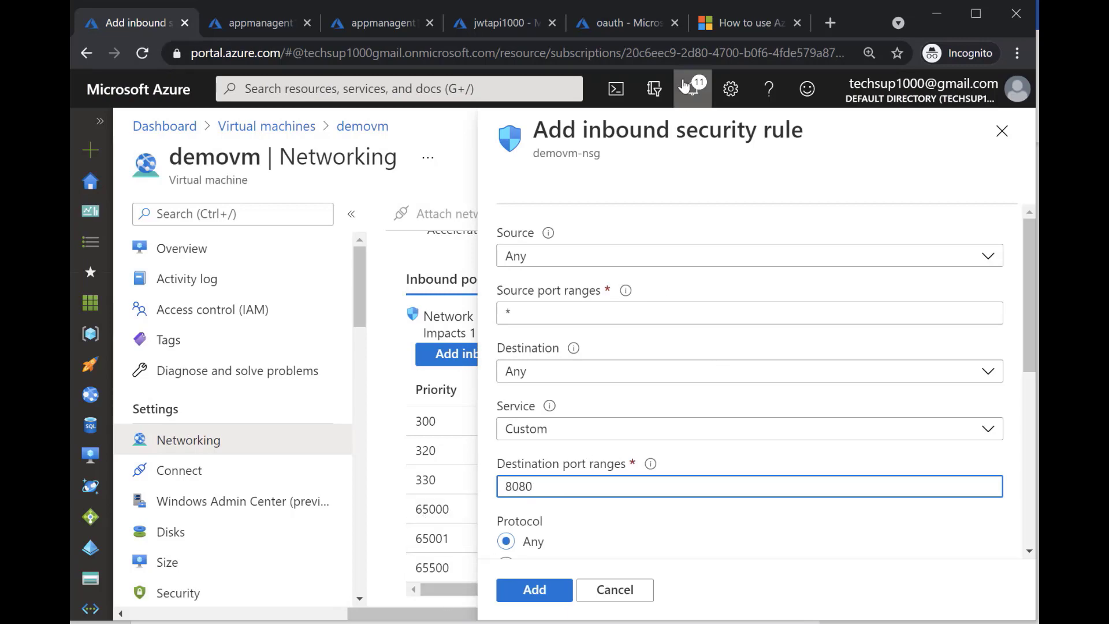
pyautogui.click(740, 34)
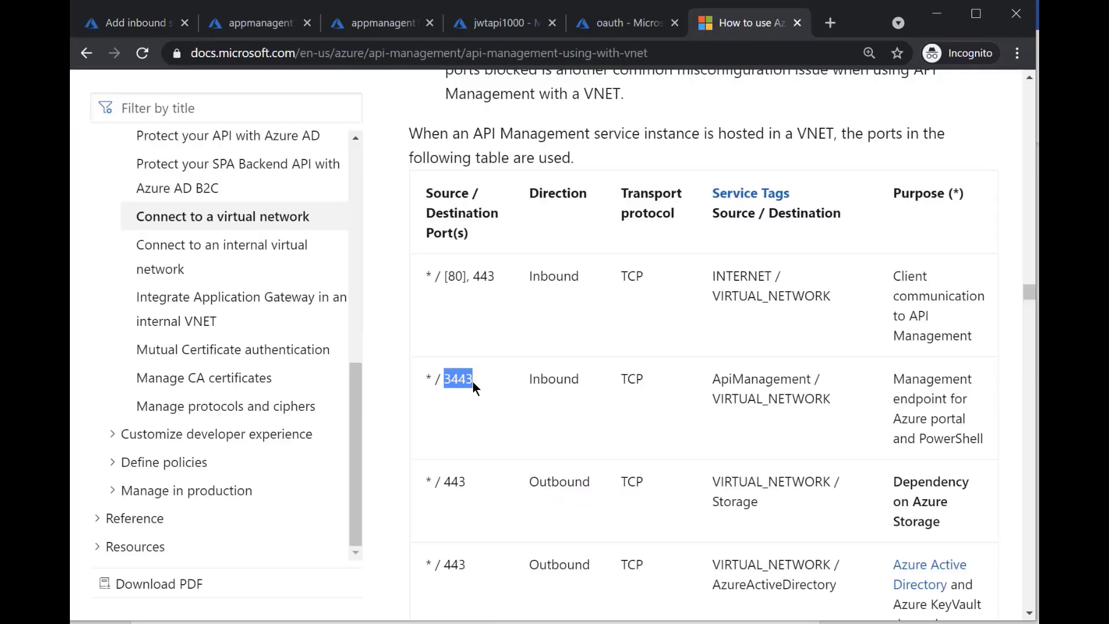
pyautogui.click(132, 26)
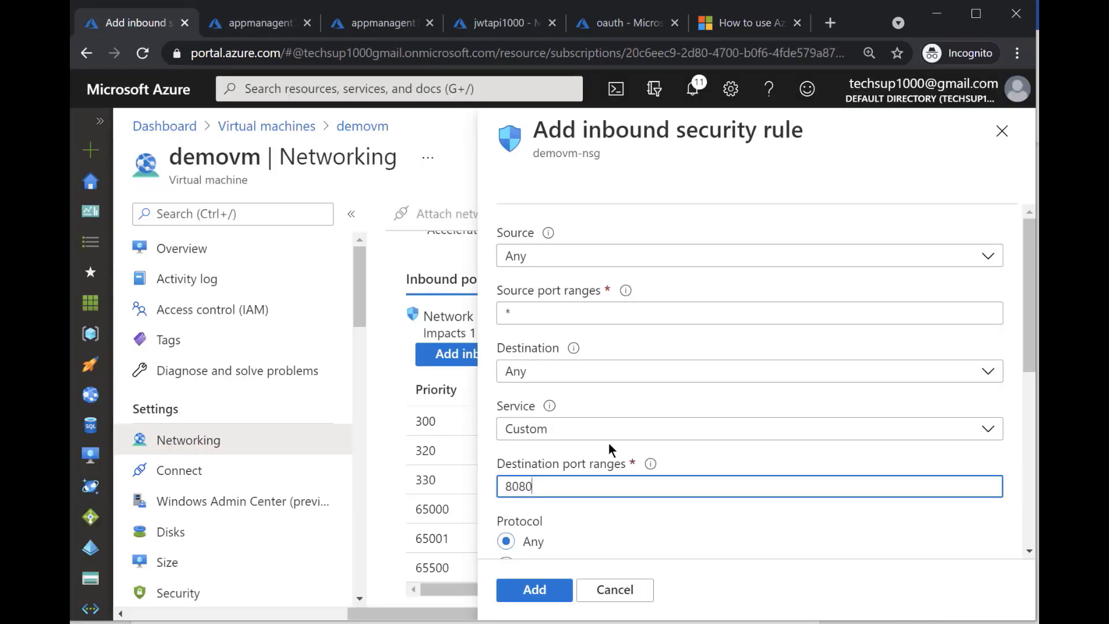
pyautogui.doubleClick(597, 490)
pyautogui.hotkey('ctrl', 'v')
pyautogui.scroll(-5, 670, 456)
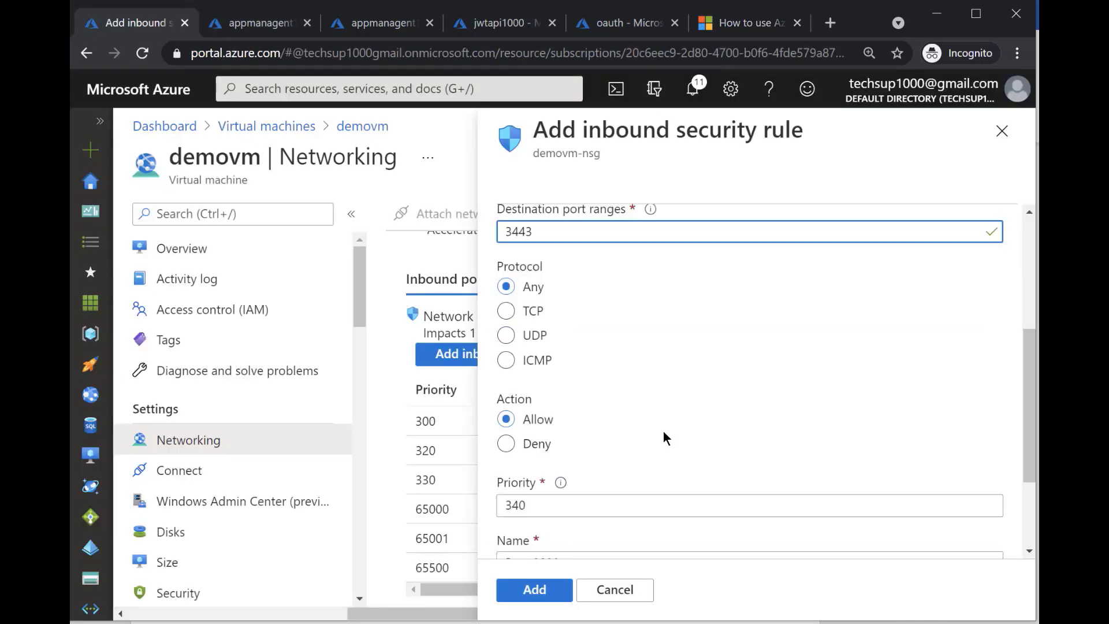
pyautogui.click(540, 313)
pyautogui.scroll(-3, 618, 366)
pyautogui.click(605, 424)
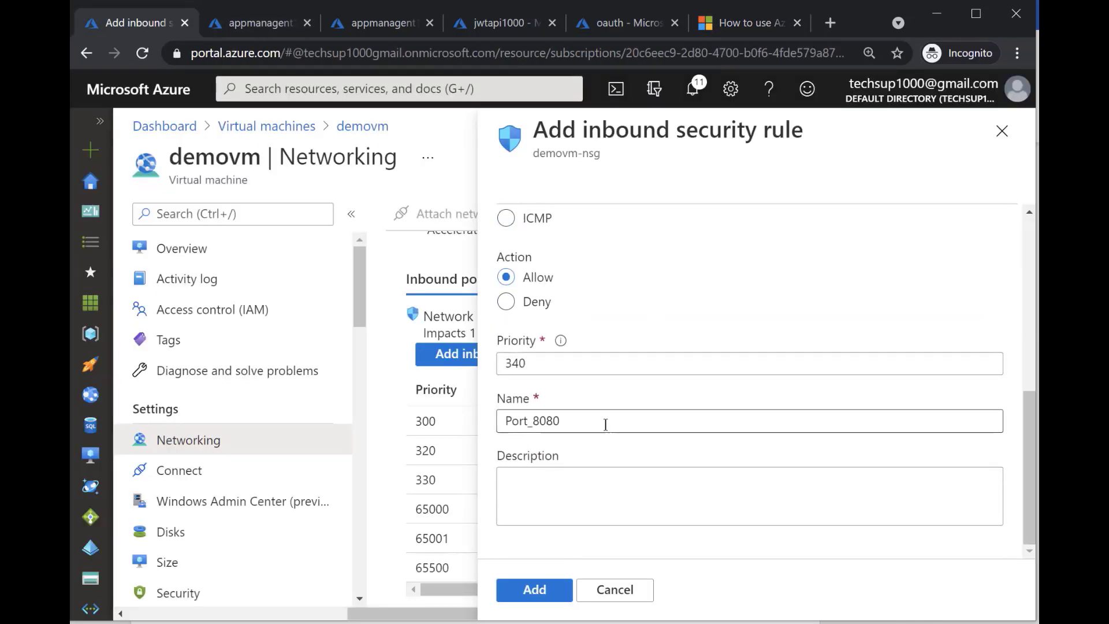
pyautogui.press('BackSpace')
pyautogui.press('BackSpace')
pyautogui.press('BackSpace')
pyautogui.hotkey('ctrl', 'v')
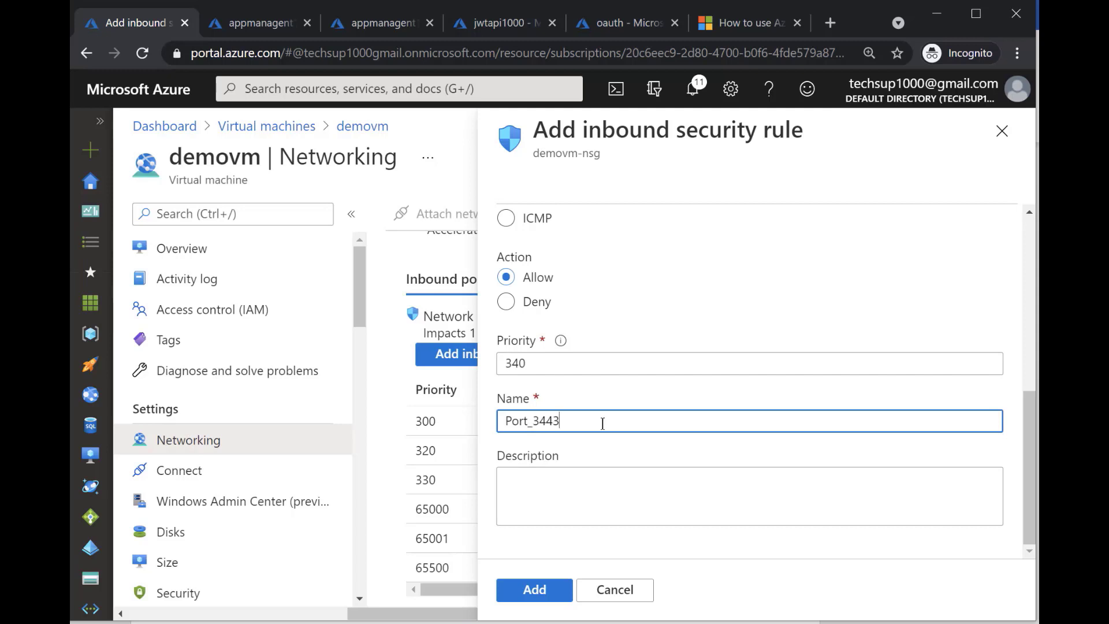
pyautogui.click(534, 589)
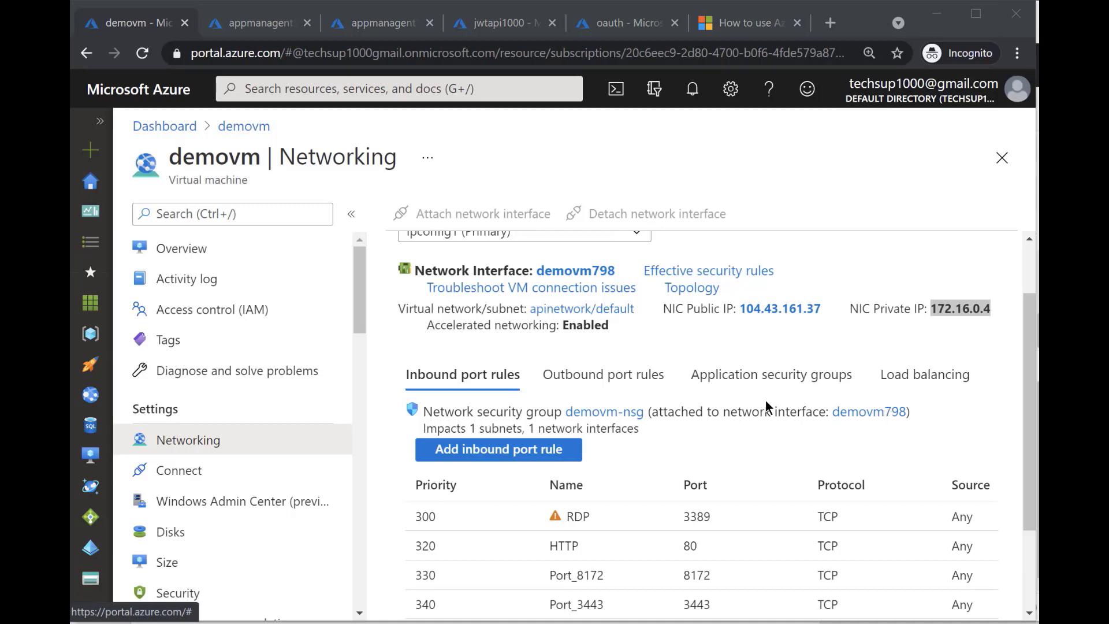
# Step: Add a second inbound rule using the HTTPS service, named Port_443
pyautogui.scroll(-2, 673, 411)
pyautogui.click(523, 375)
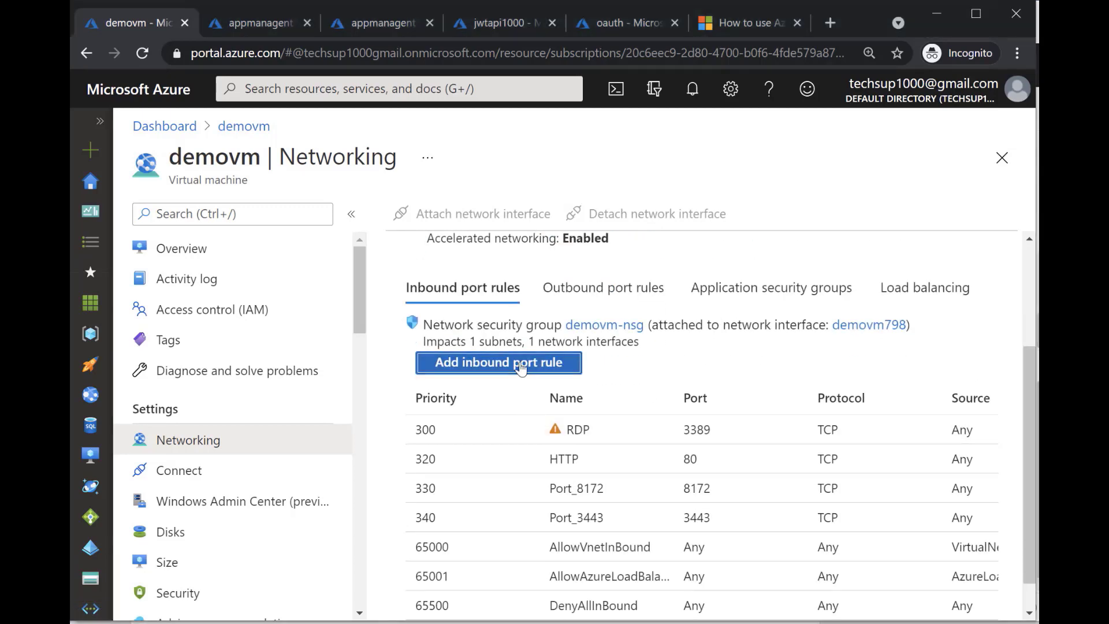
pyautogui.scroll(-2, 726, 373)
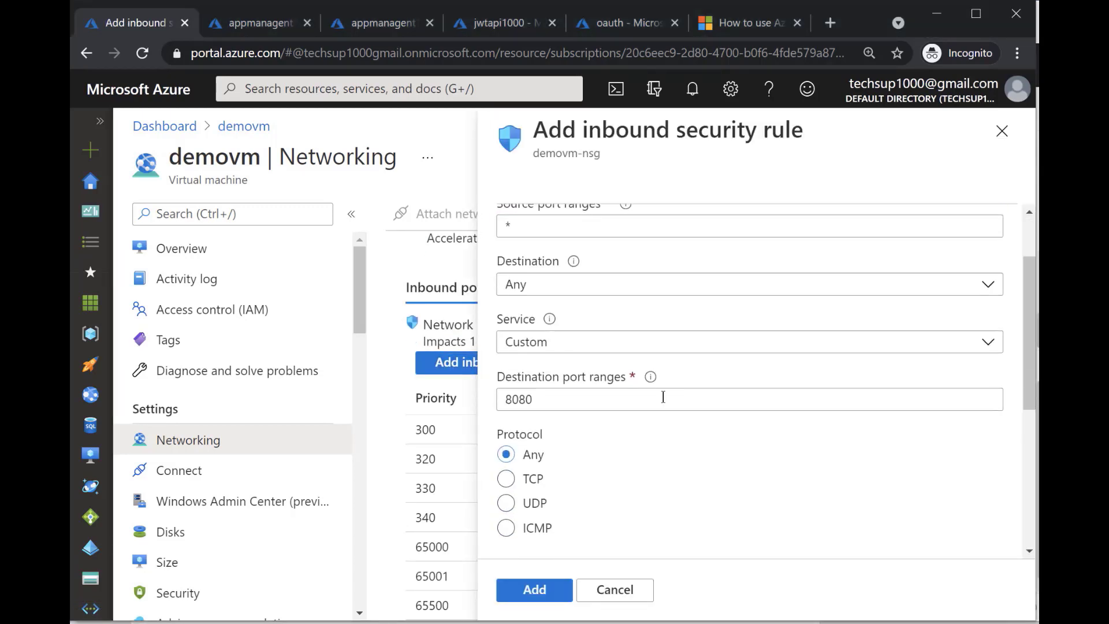
pyautogui.click(639, 345)
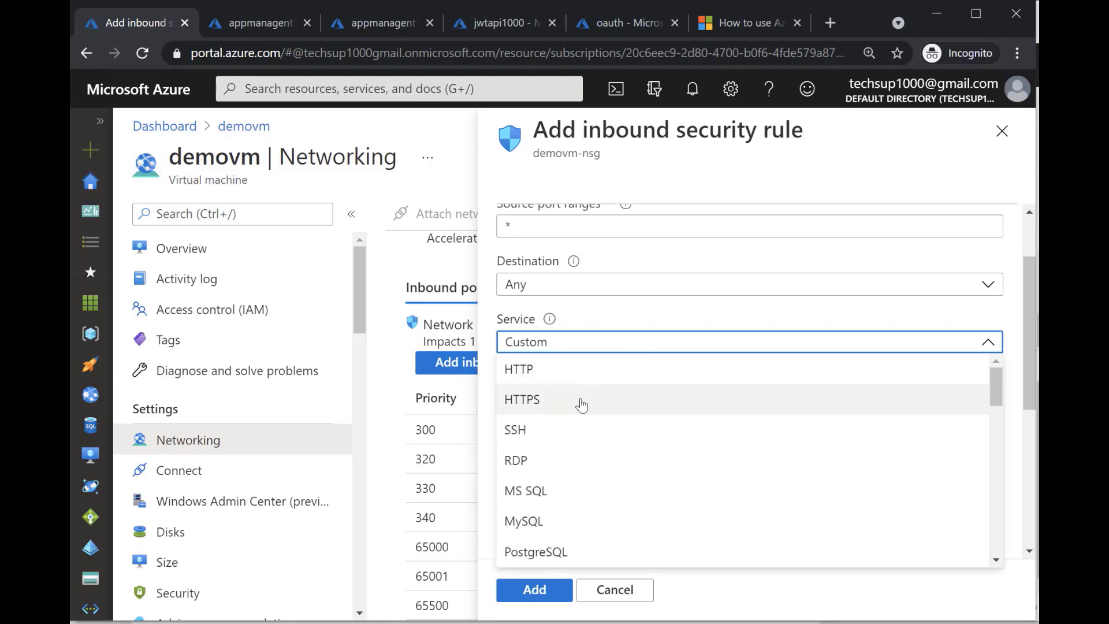
pyautogui.click(582, 399)
pyautogui.scroll(-3, 641, 398)
pyautogui.scroll(-3, 642, 404)
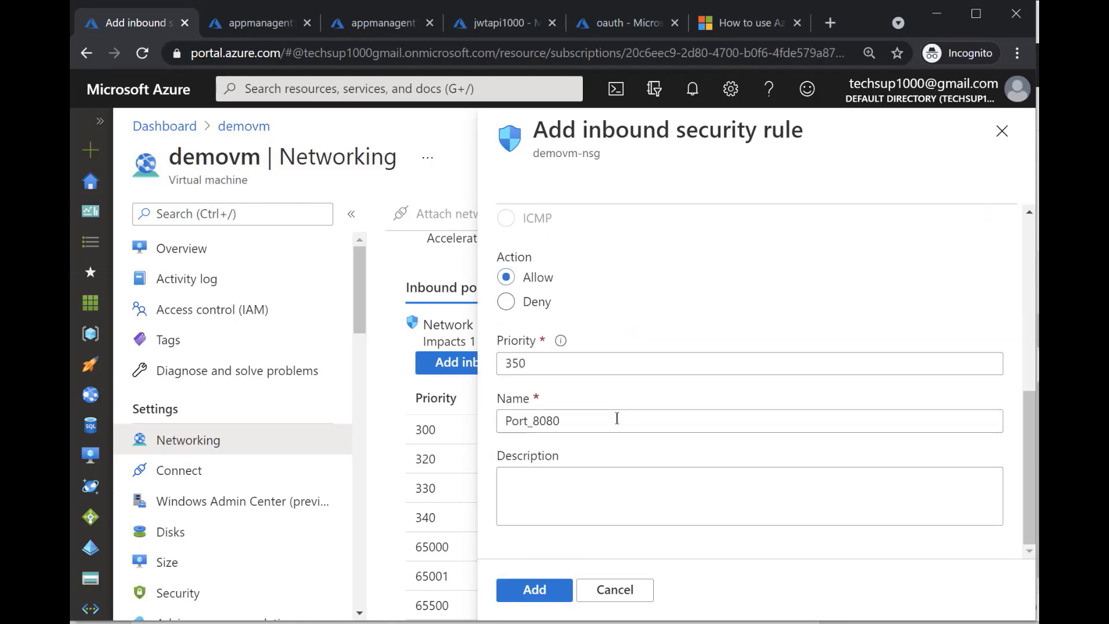
pyautogui.click(609, 425)
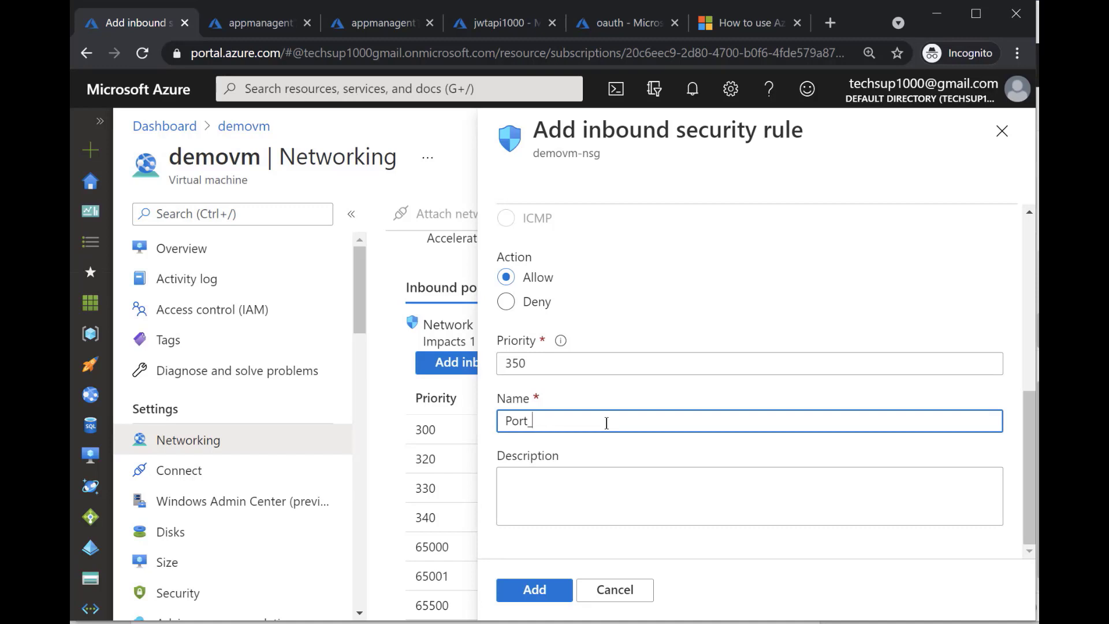
pyautogui.write('443')
pyautogui.click(535, 589)
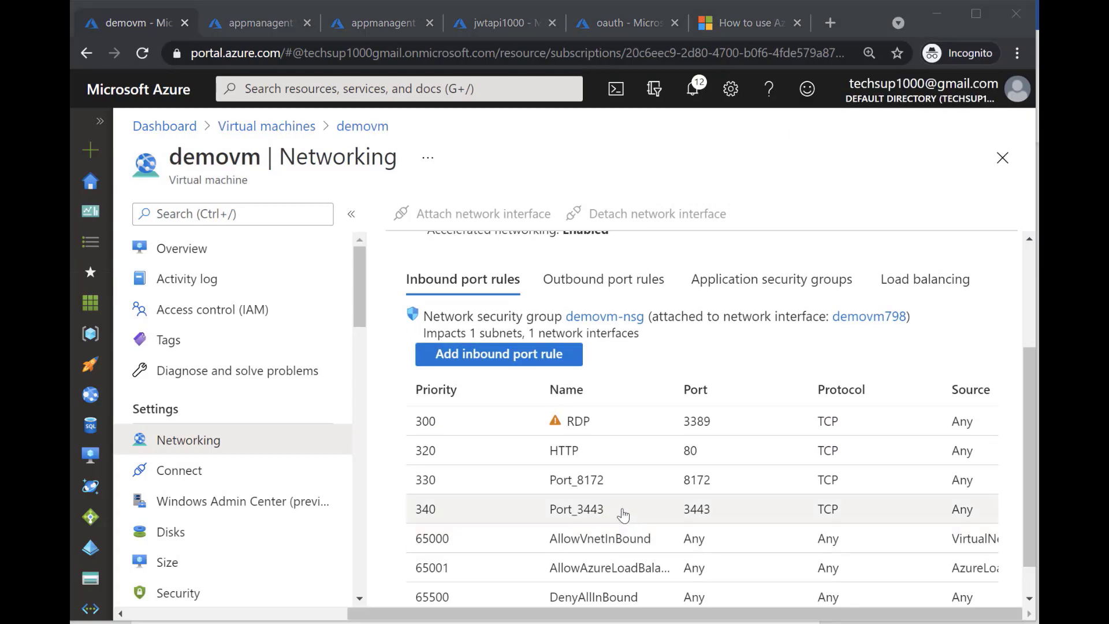
# Step: Start a blank API in the API Management service named 'Courses'
pyautogui.click(263, 24)
pyautogui.click(349, 24)
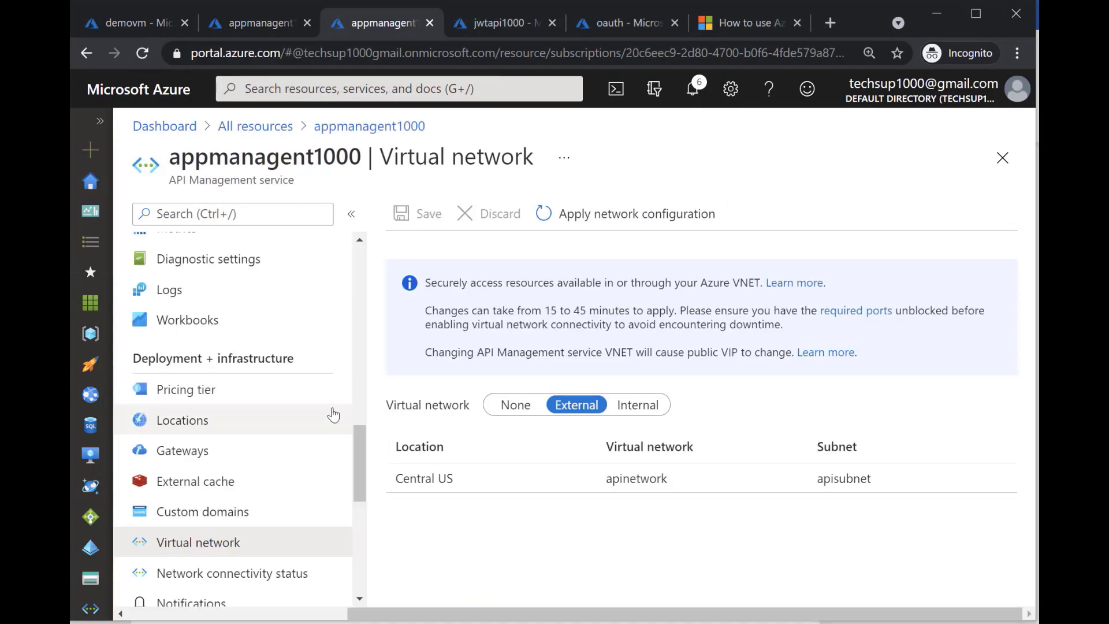
pyautogui.scroll(10, 312, 399)
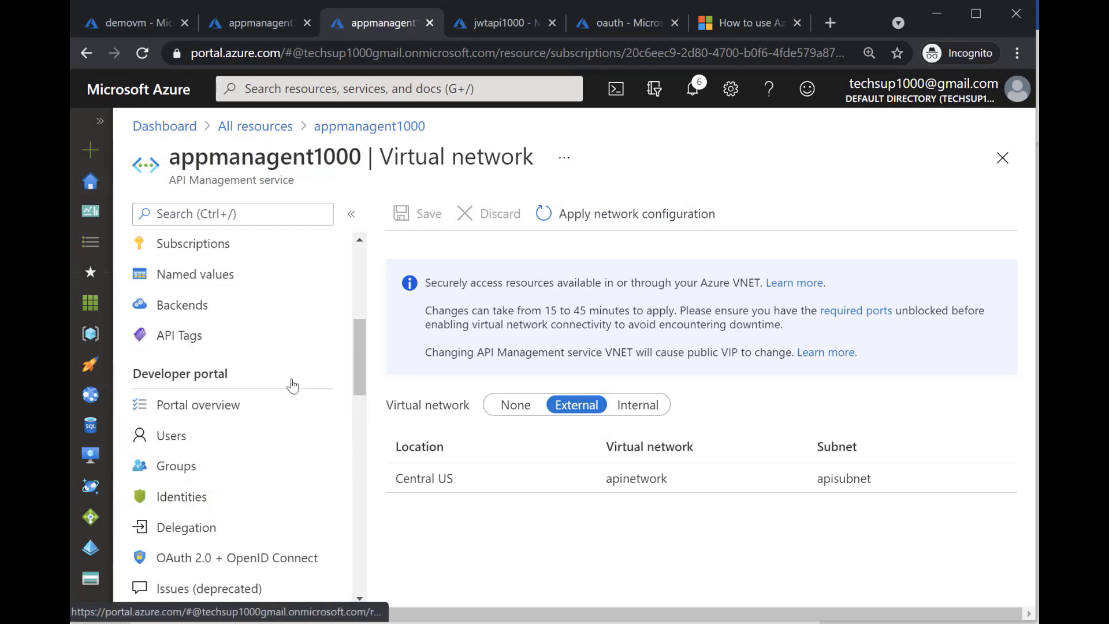
pyautogui.scroll(3, 292, 386)
pyautogui.click(268, 358)
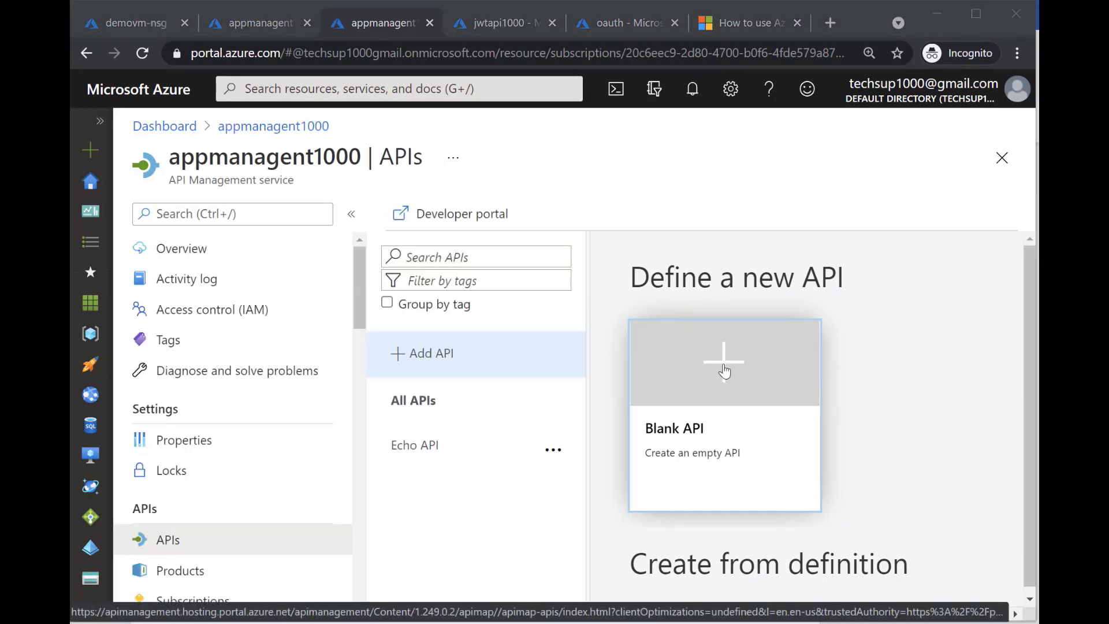
pyautogui.click(725, 372)
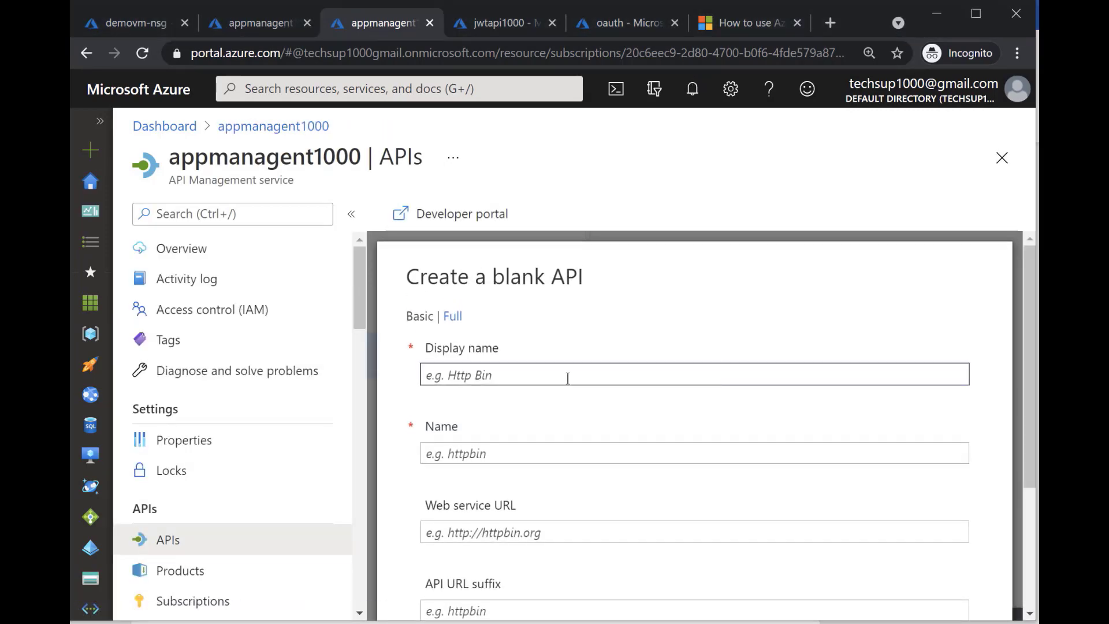
pyautogui.write('Cou')
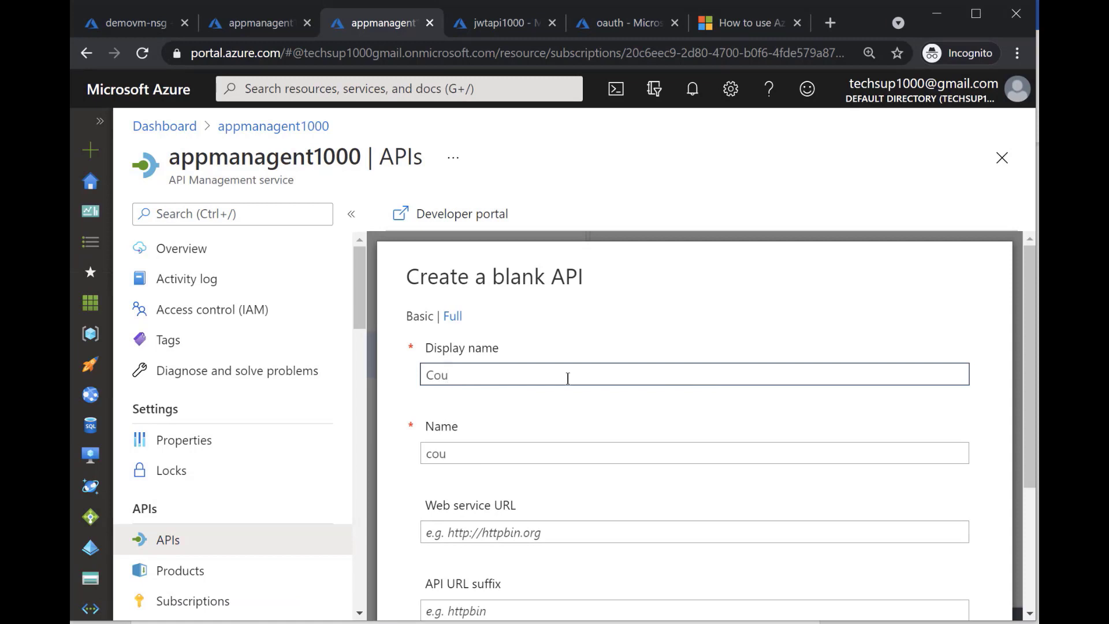
pyautogui.write('rses')
pyautogui.scroll(-2, 564, 393)
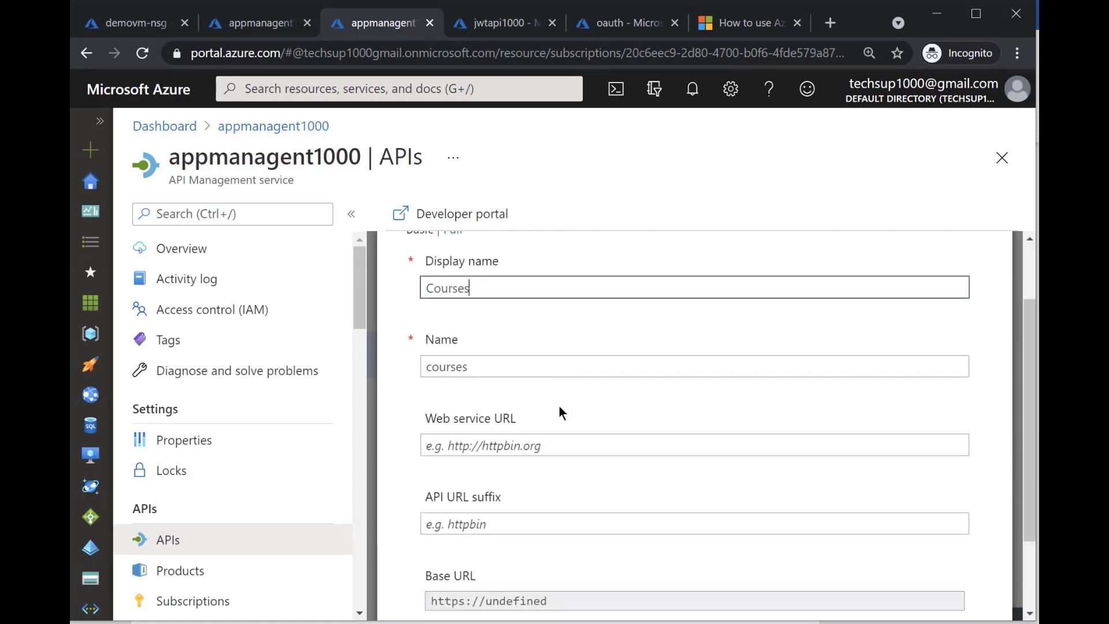
pyautogui.click(541, 445)
pyautogui.click(136, 24)
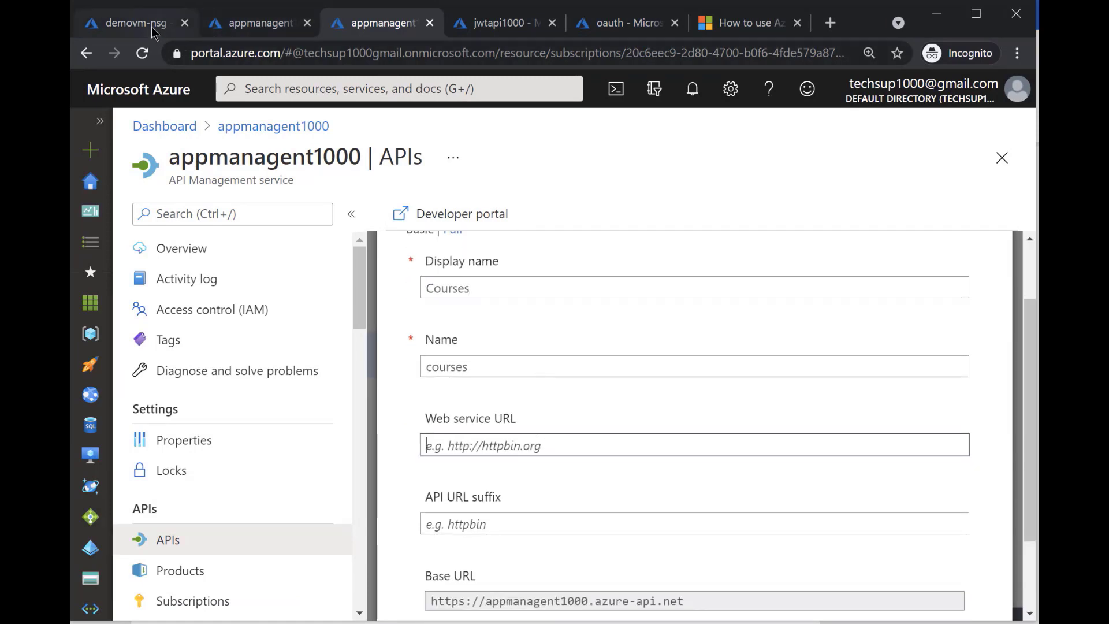
pyautogui.click(257, 124)
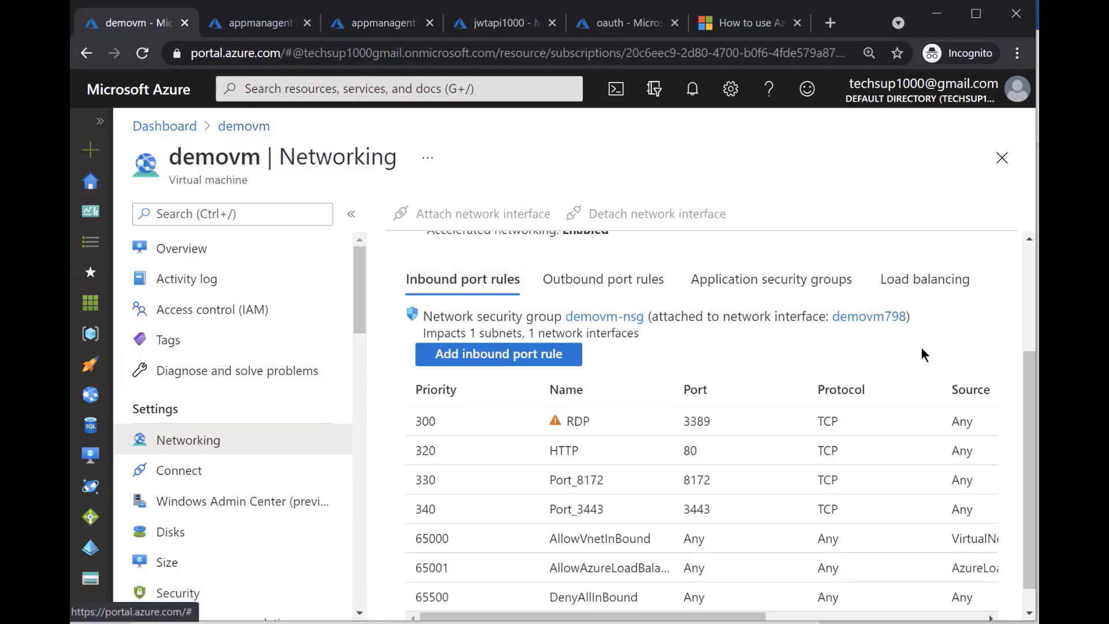
pyautogui.moveTo(1026, 376); pyautogui.dragTo(1029, 319)
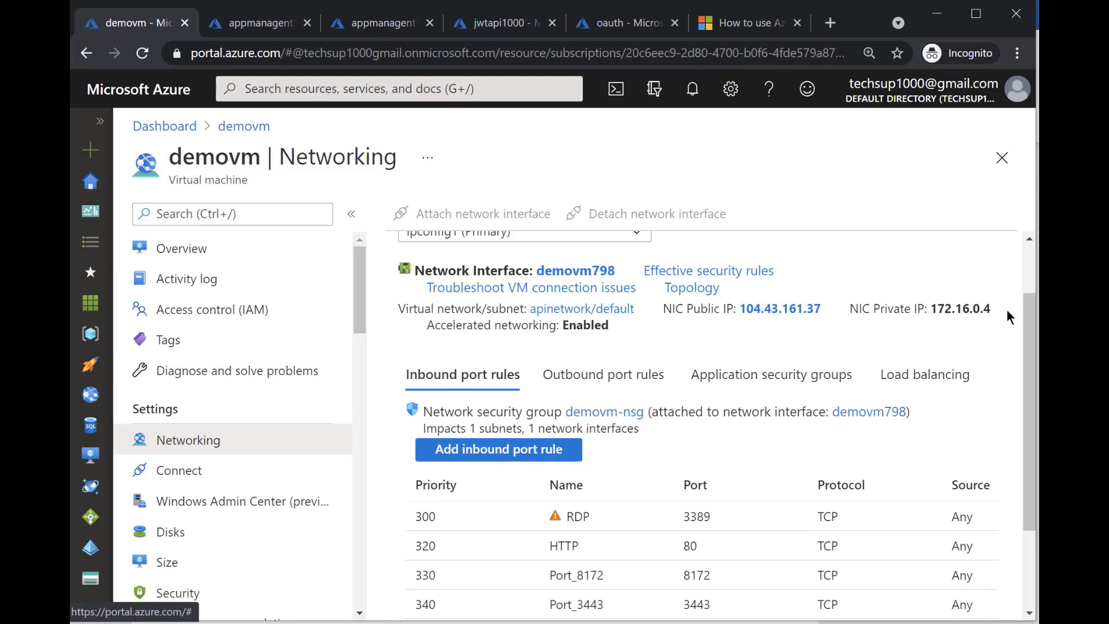
pyautogui.moveTo(663, 308); pyautogui.dragTo(988, 308)
pyautogui.click(937, 320)
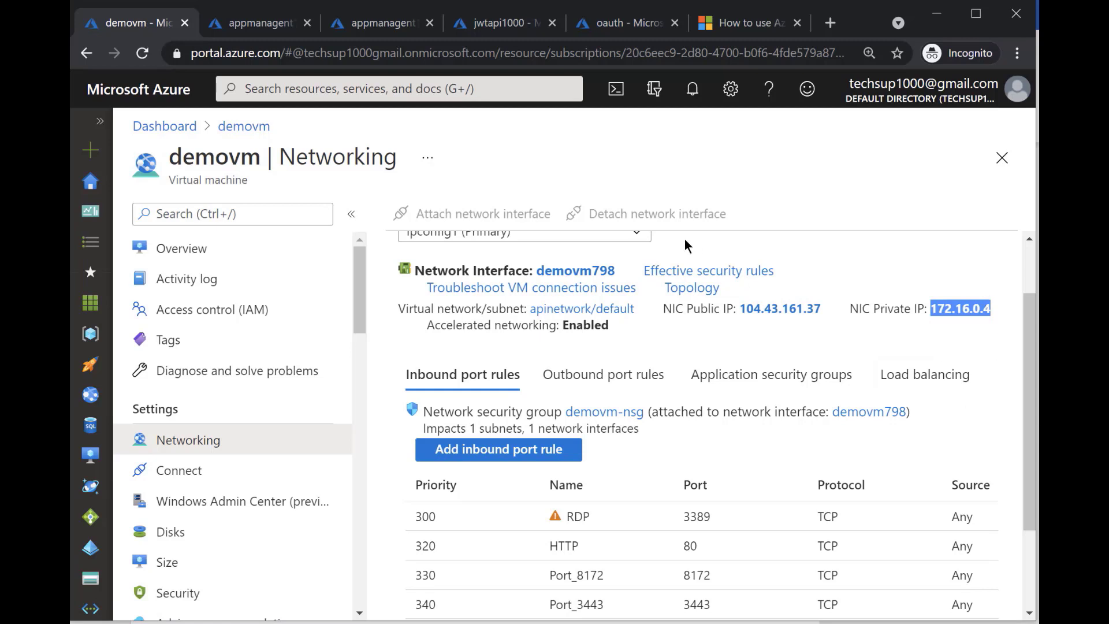
pyautogui.click(383, 23)
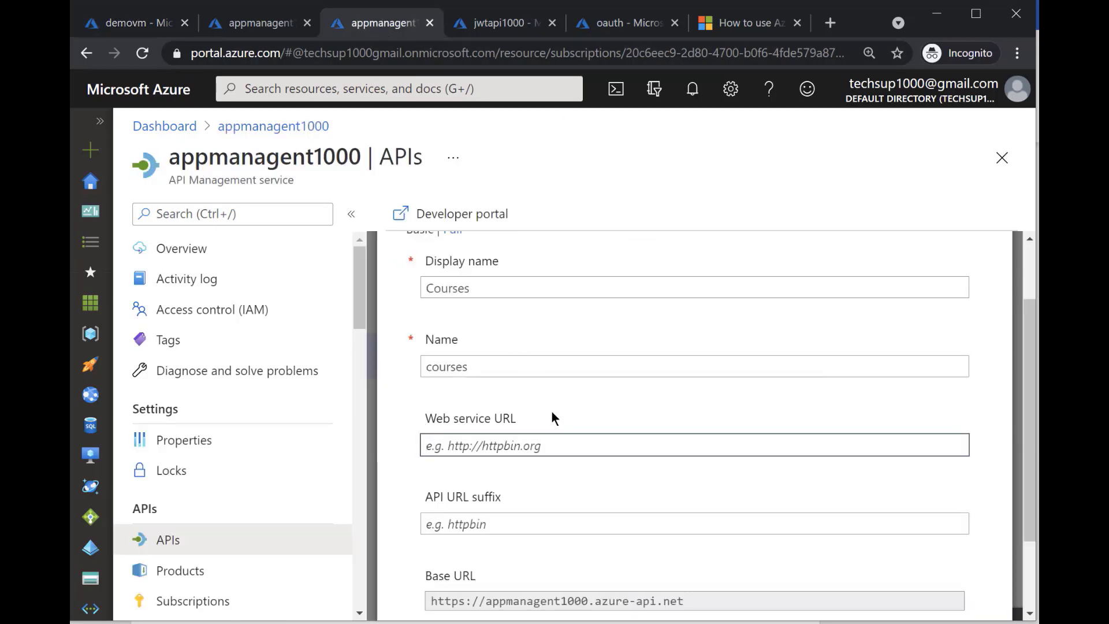
pyautogui.write('172.16.0.4')
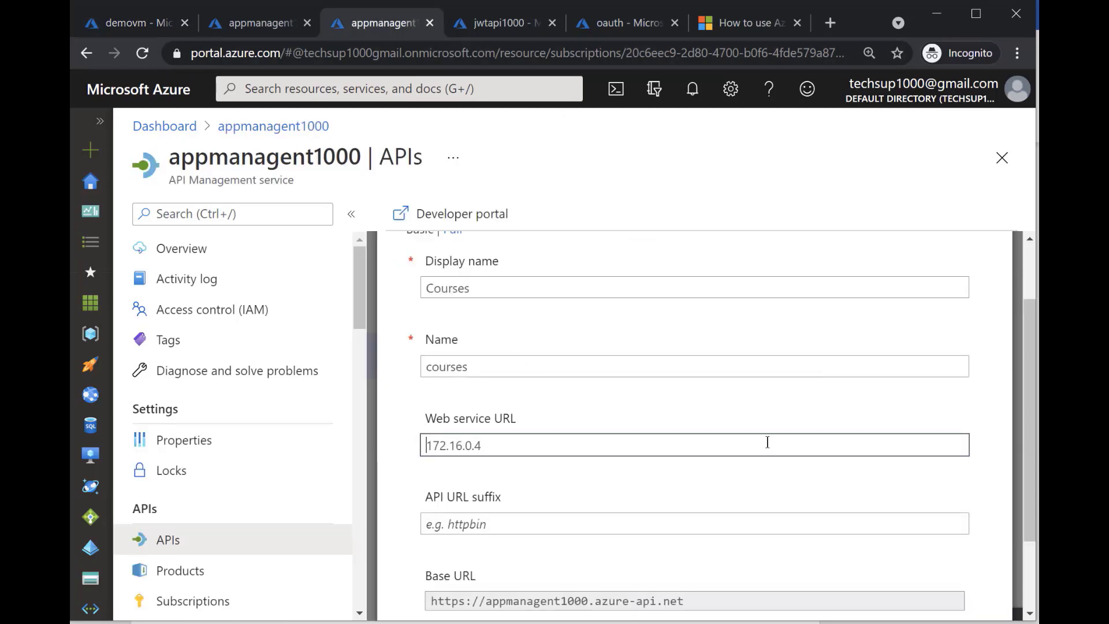
pyautogui.write('http://')
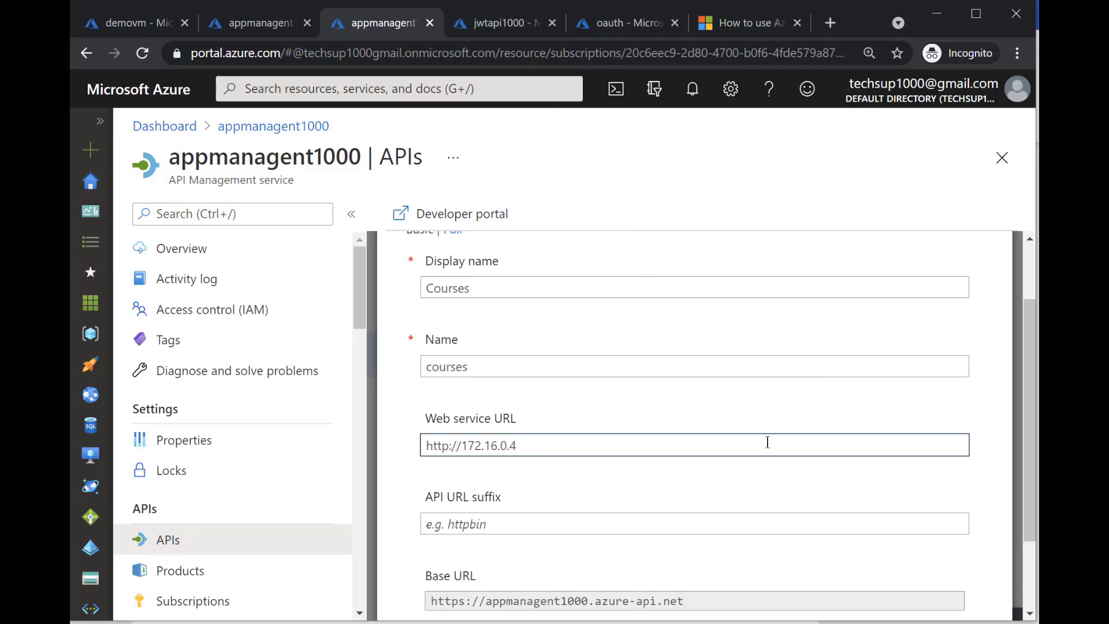
pyautogui.scroll(-2, 750, 442)
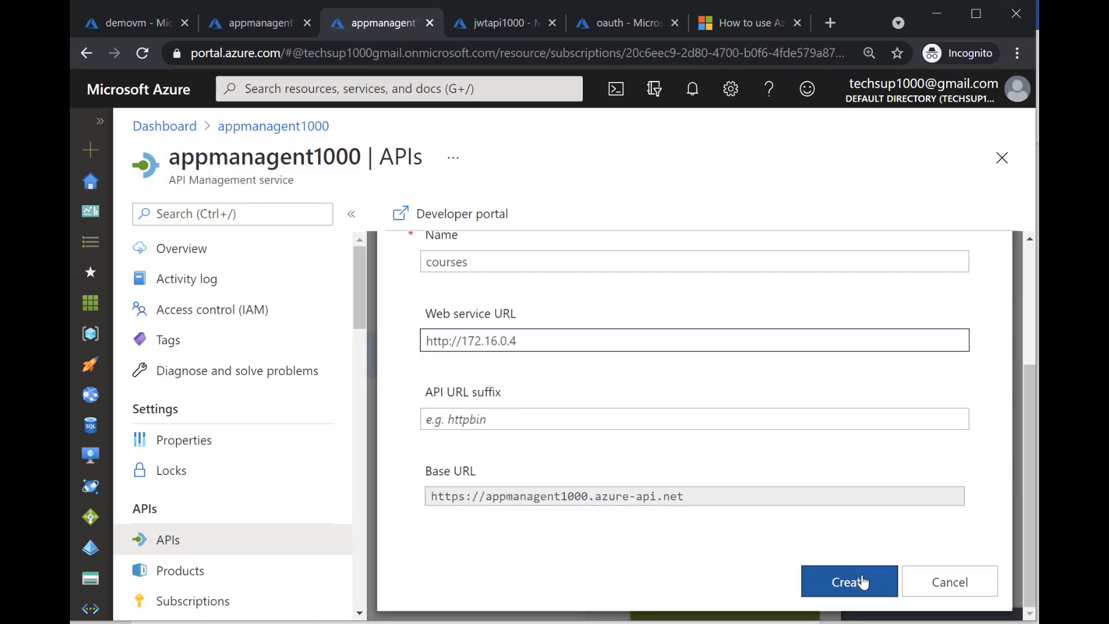
# Step: Create the Courses API and add a new operation named 'Get Course'
pyautogui.click(862, 581)
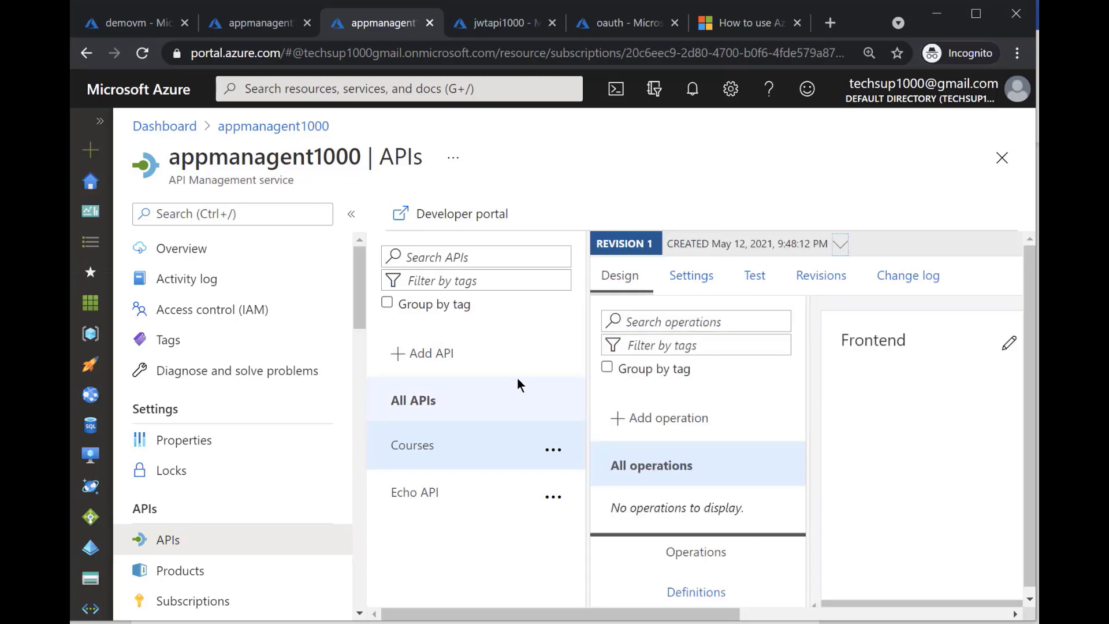
pyautogui.click(352, 222)
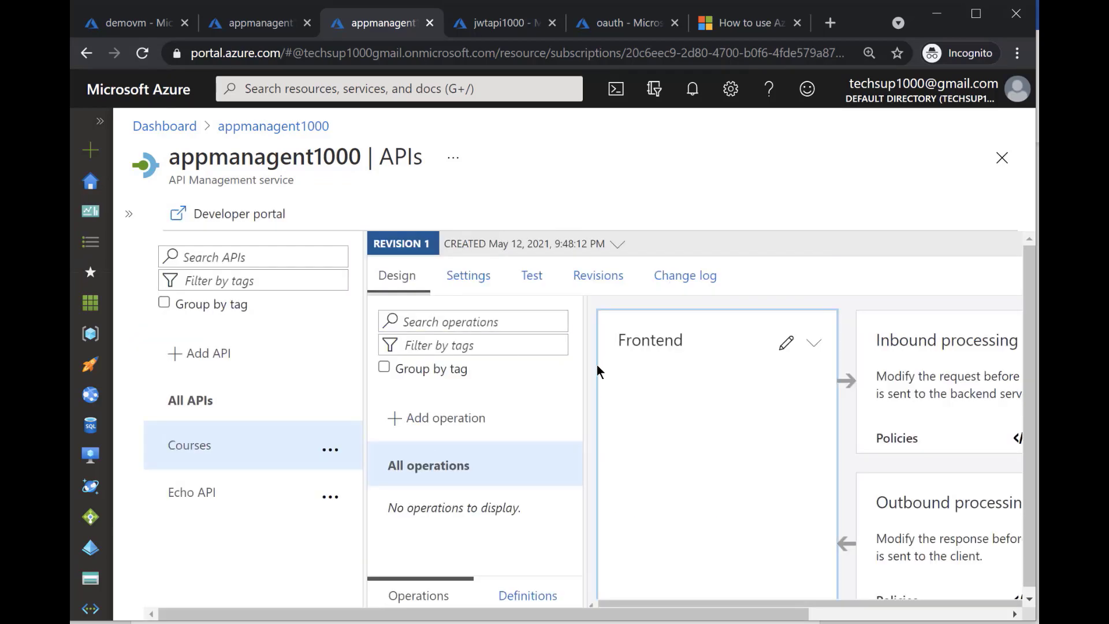
pyautogui.click(456, 422)
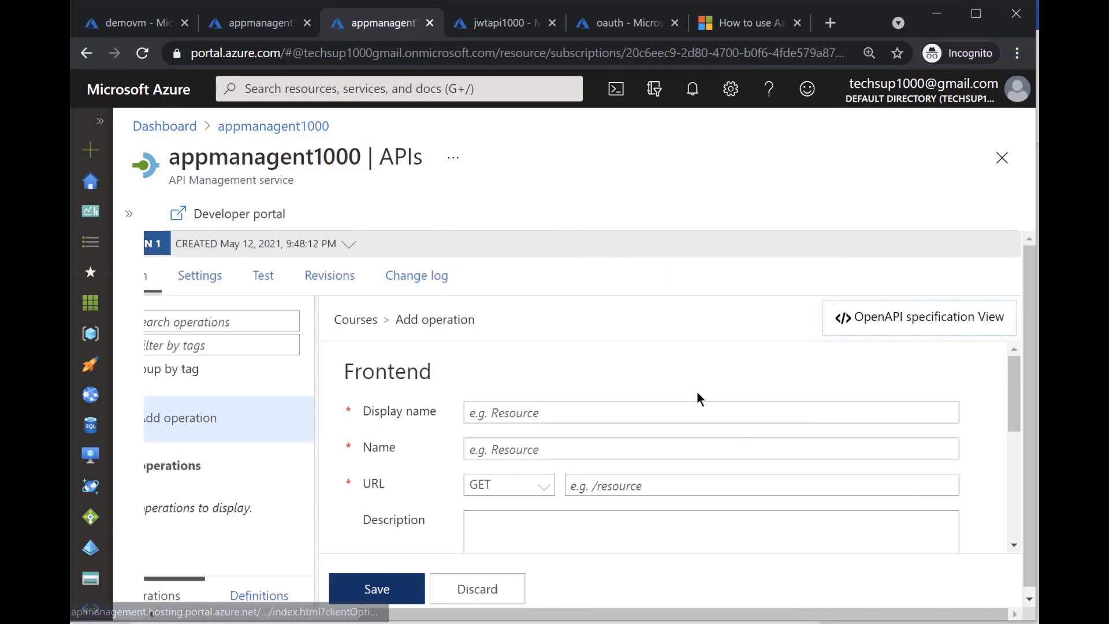
pyautogui.click(627, 414)
pyautogui.write('Ge')
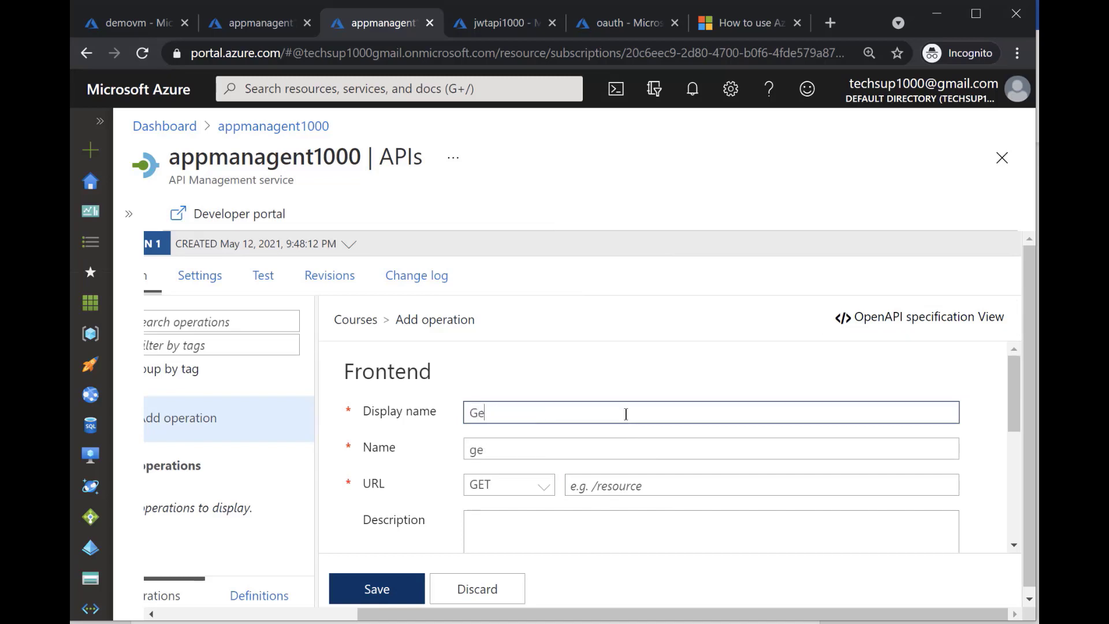
pyautogui.write('t Course')
# Step: Set the operation's URL to GET /api/Course and save it
pyautogui.scroll(-1, 626, 413)
pyautogui.click(626, 399)
pyautogui.write('/aopi')
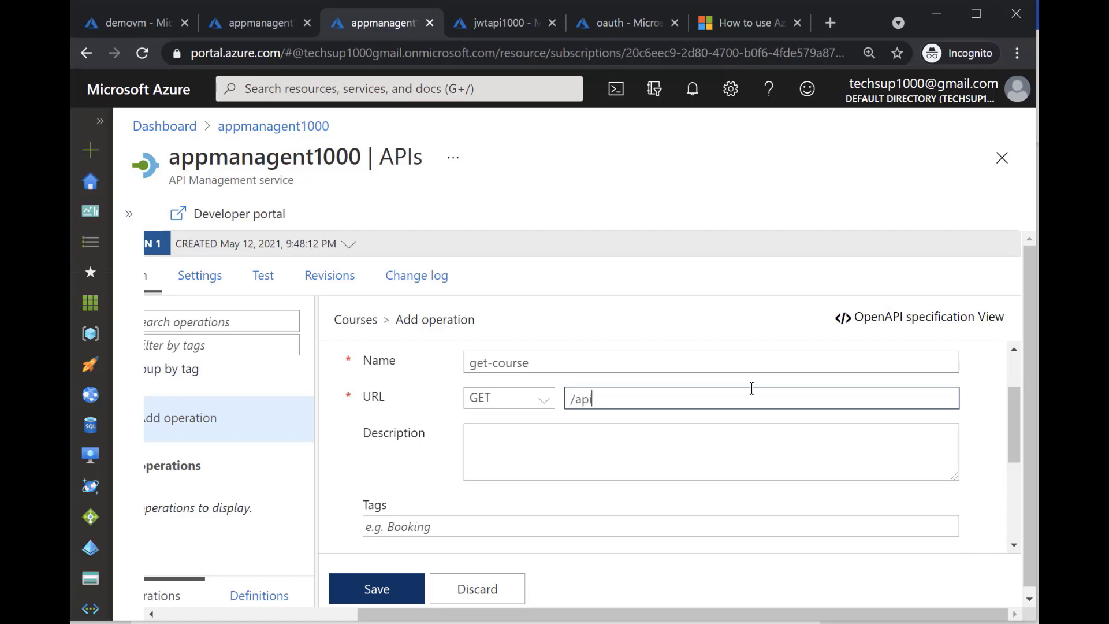
pyautogui.write('co')
pyautogui.write('ourse')
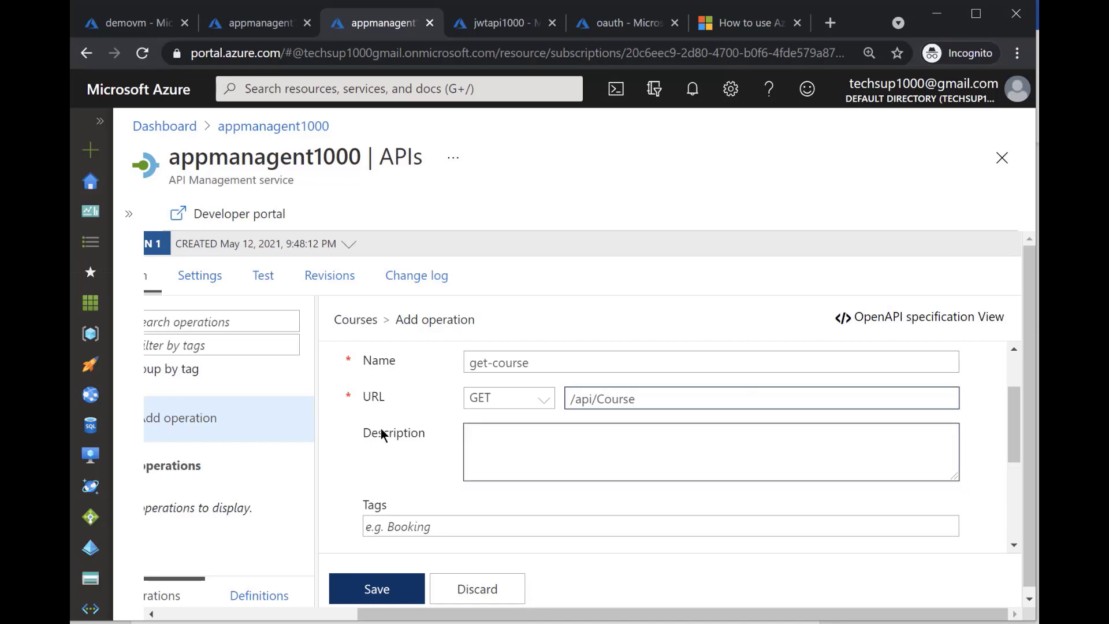
pyautogui.scroll(-2, 405, 491)
pyautogui.click(410, 589)
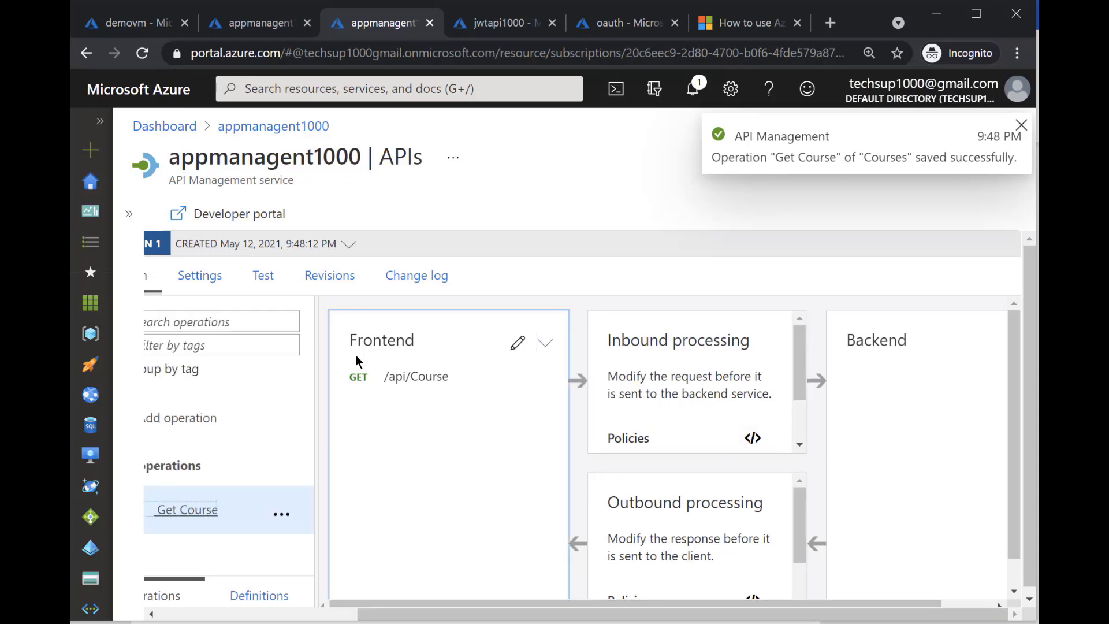
pyautogui.click(263, 276)
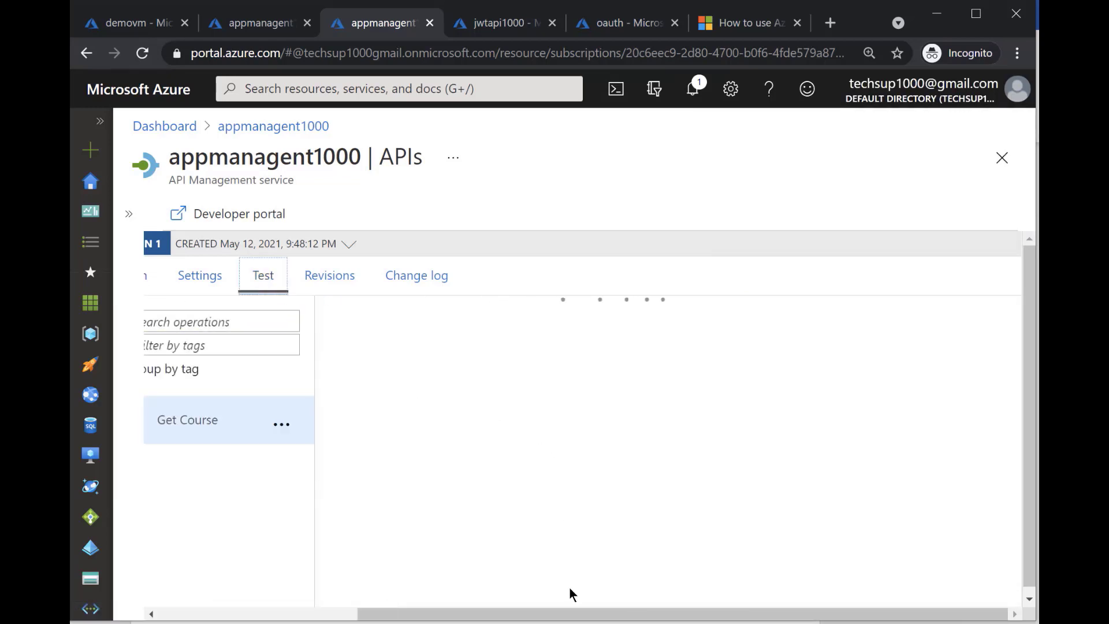
pyautogui.scroll(-4, 619, 470)
pyautogui.scroll(-2, 611, 451)
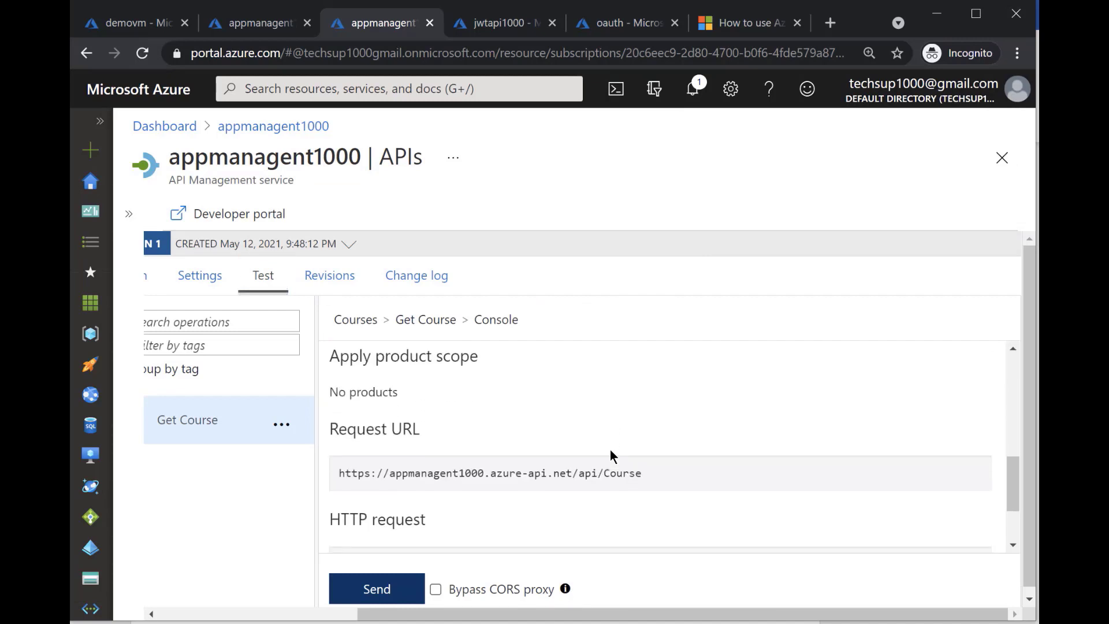
pyautogui.moveTo(664, 477); pyautogui.dragTo(339, 477)
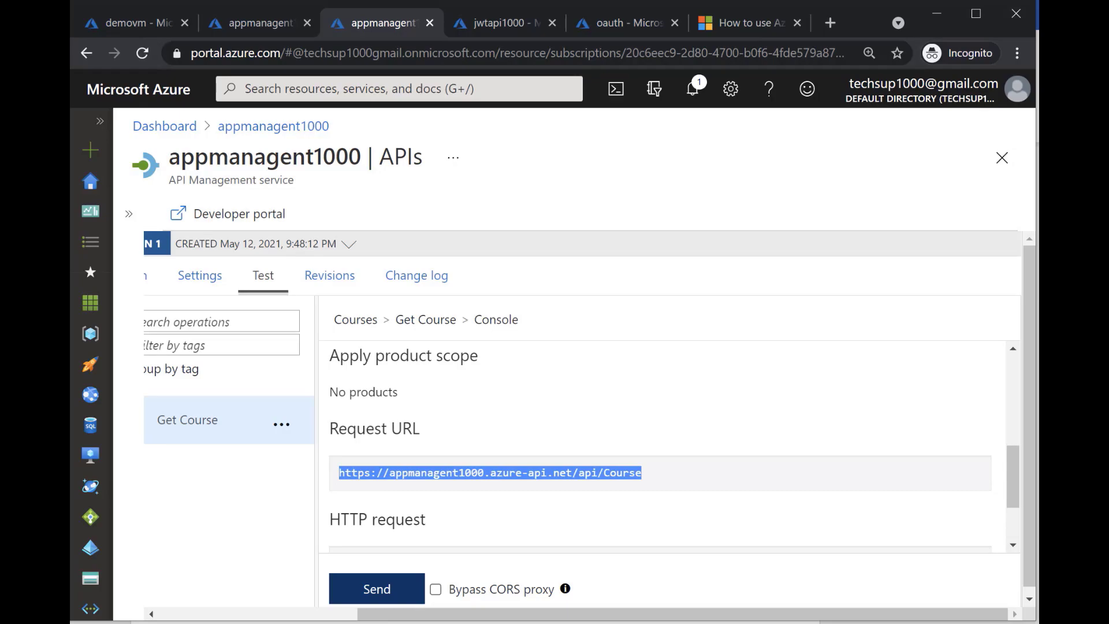
pyautogui.hotkey('alt', 'Tab')
# Step: Open a new Postman request with the Courses URL and add an Ocp-Apim-Subscription-Key header
pyautogui.click(518, 119)
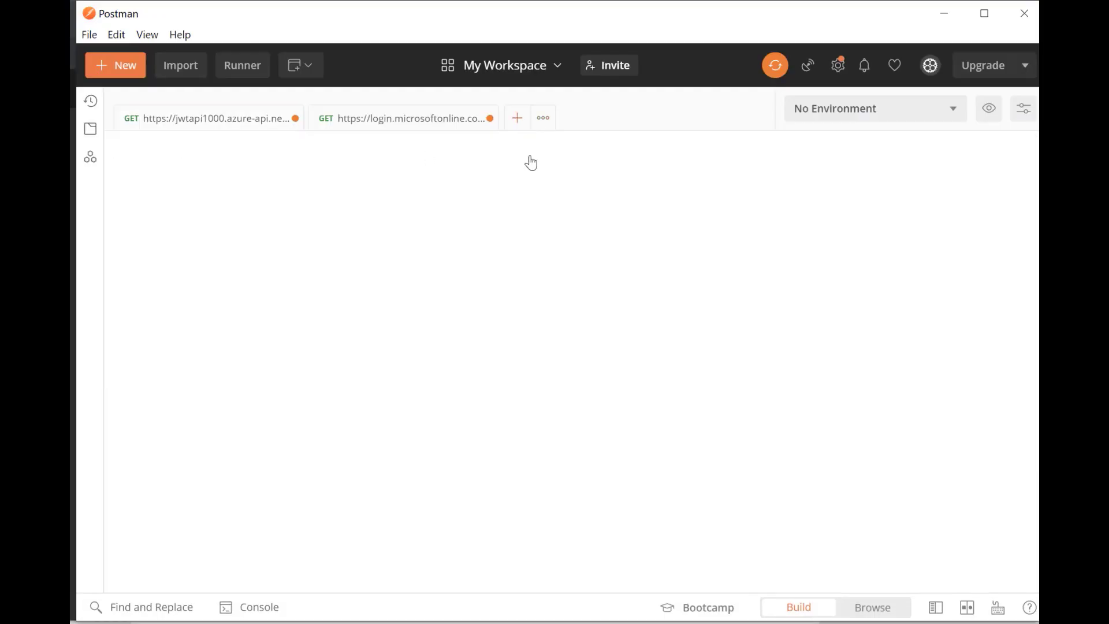
pyautogui.write('https://appmanagent1000.azure-api.net/api/Course')
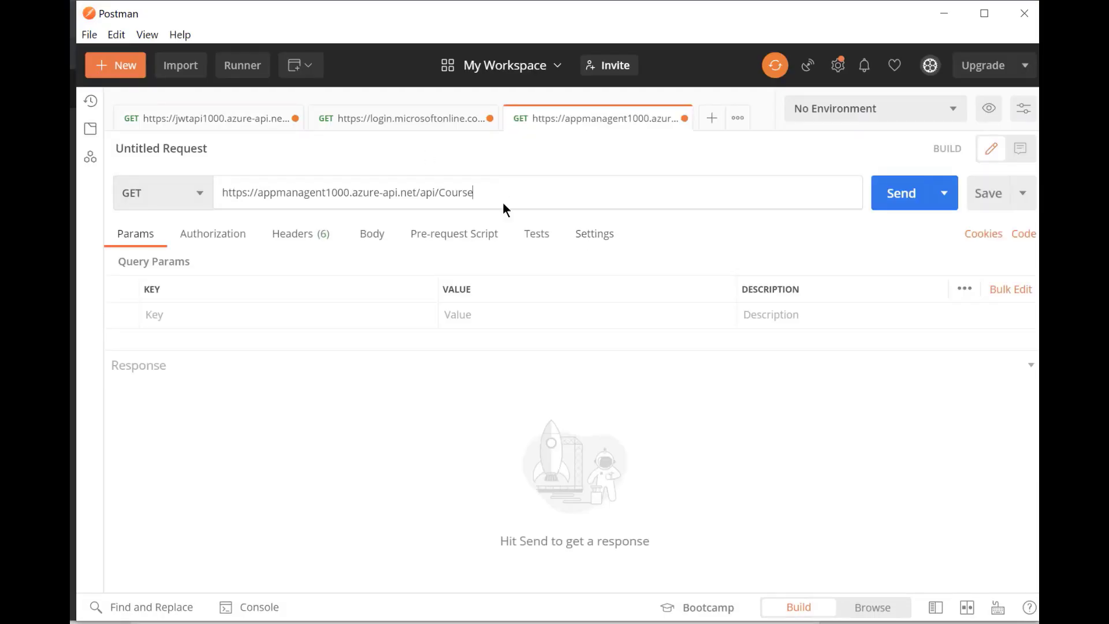
pyautogui.click(291, 248)
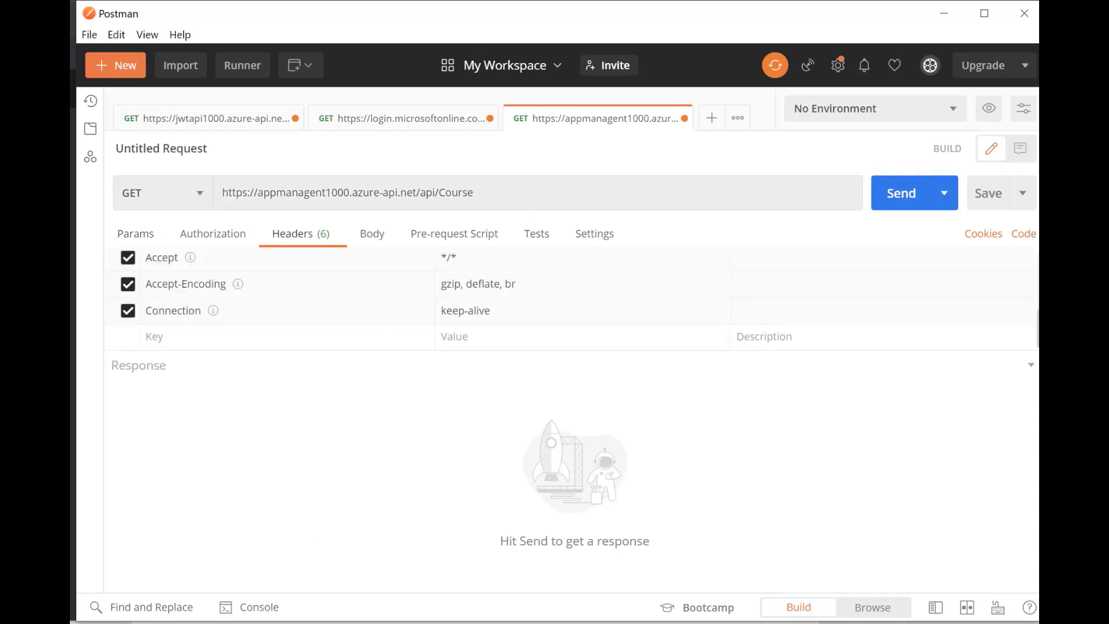
pyautogui.hotkey('alt', 'Tab')
pyautogui.scroll(-2, 614, 459)
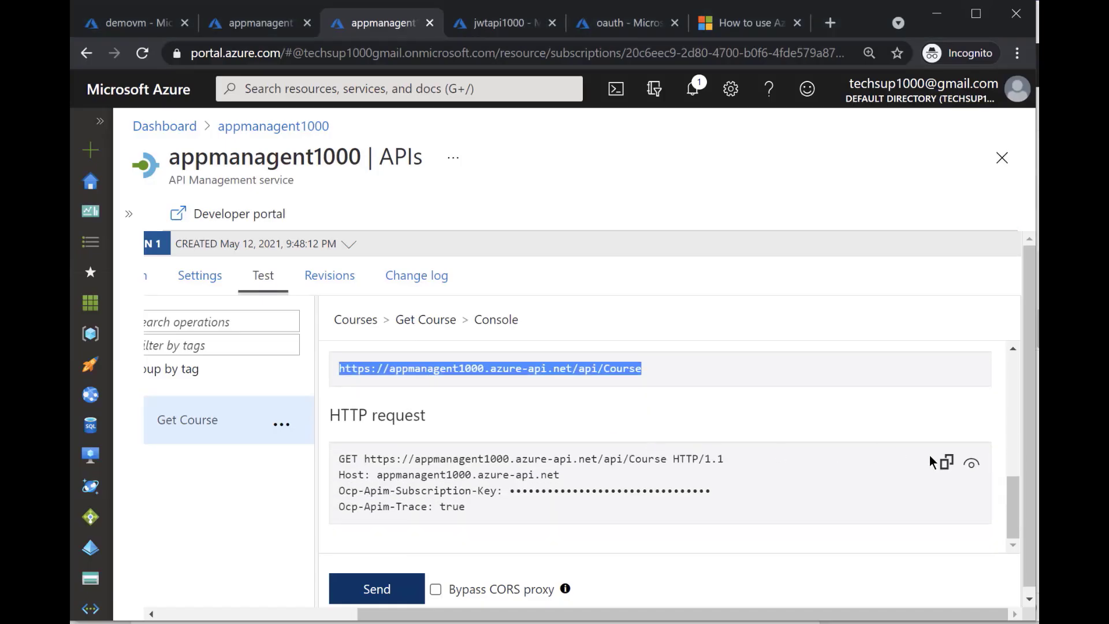
pyautogui.click(971, 463)
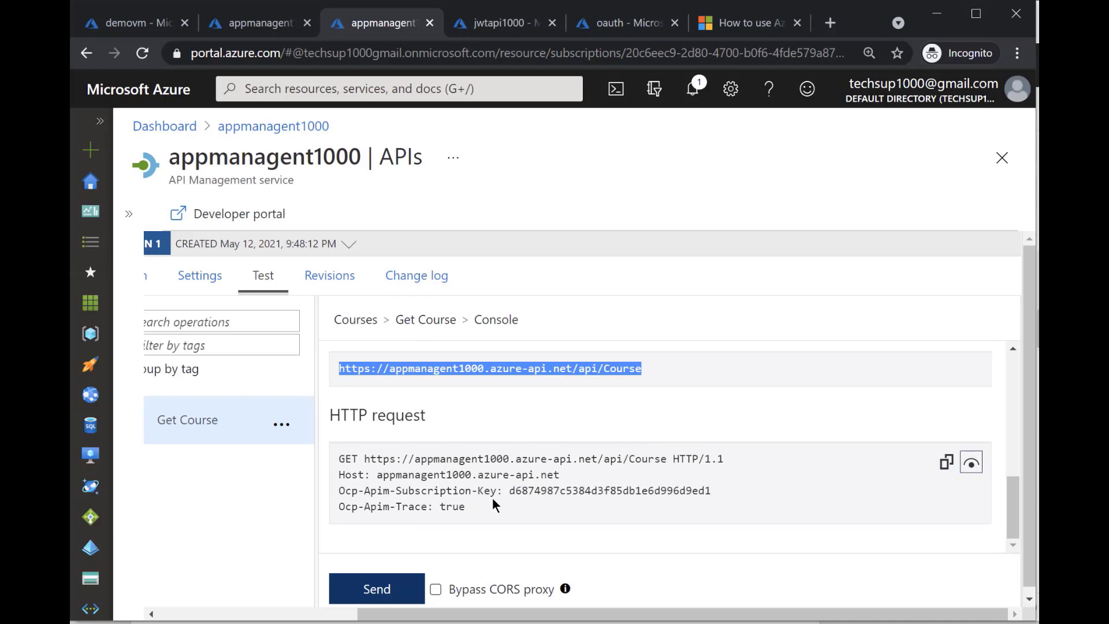
pyautogui.moveTo(496, 491); pyautogui.dragTo(337, 493)
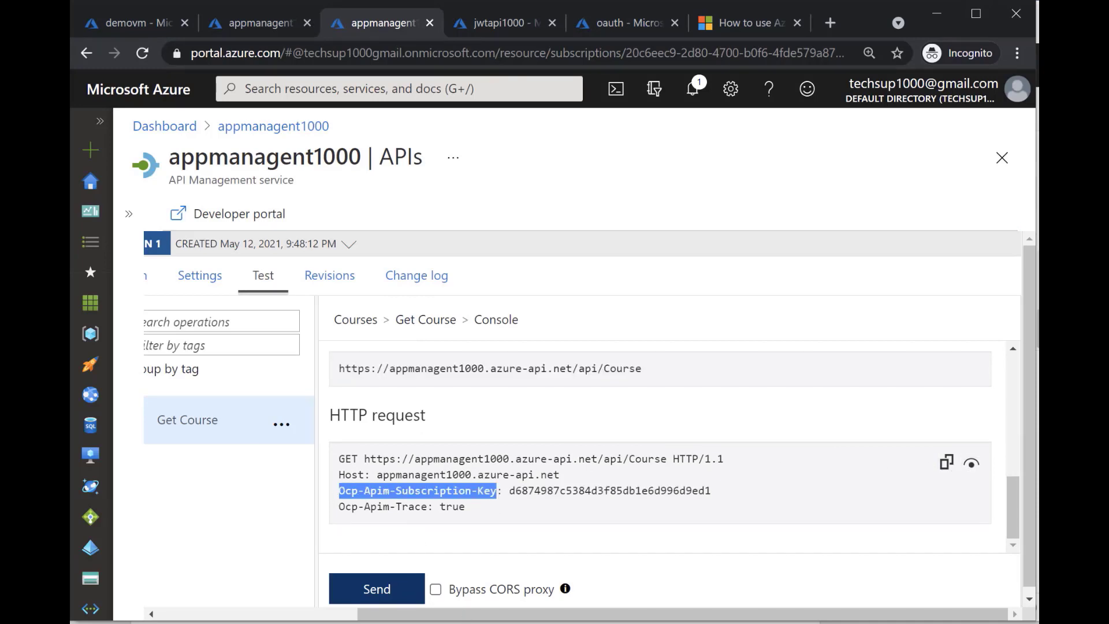
pyautogui.hotkey('ctrl', 'c')
pyautogui.hotkey('alt', 'Tab')
pyautogui.click(357, 338)
pyautogui.hotkey('ctrl', 'v')
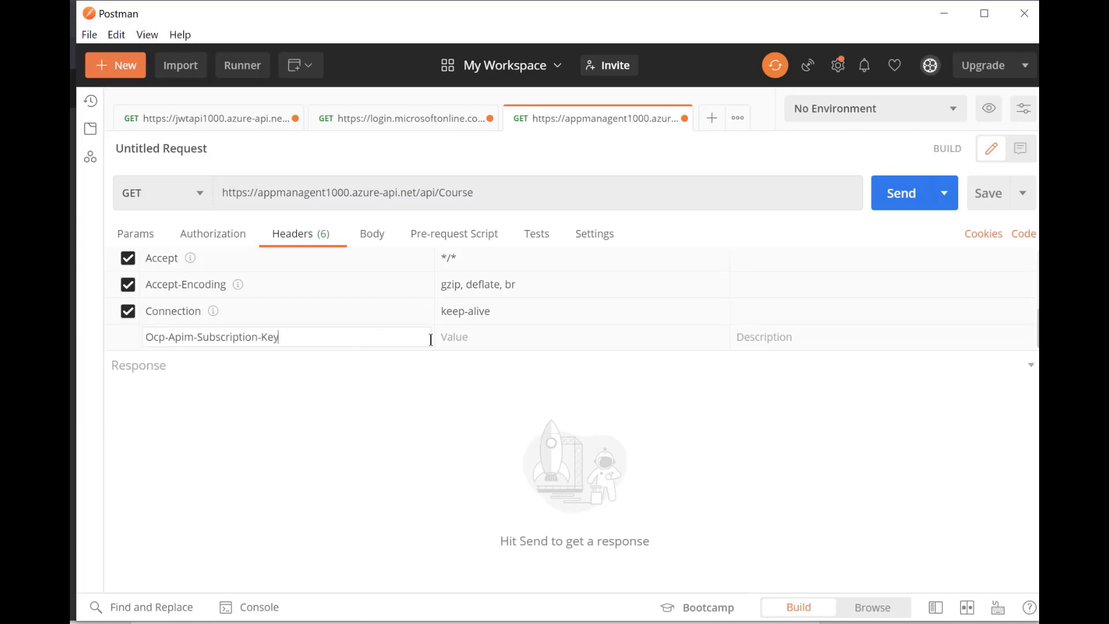
# Step: Paste the portal's subscription key as the header value, send the GET, and tick it off in diagrams.net
pyautogui.click(505, 316)
pyautogui.hotkey('alt', 'Tab')
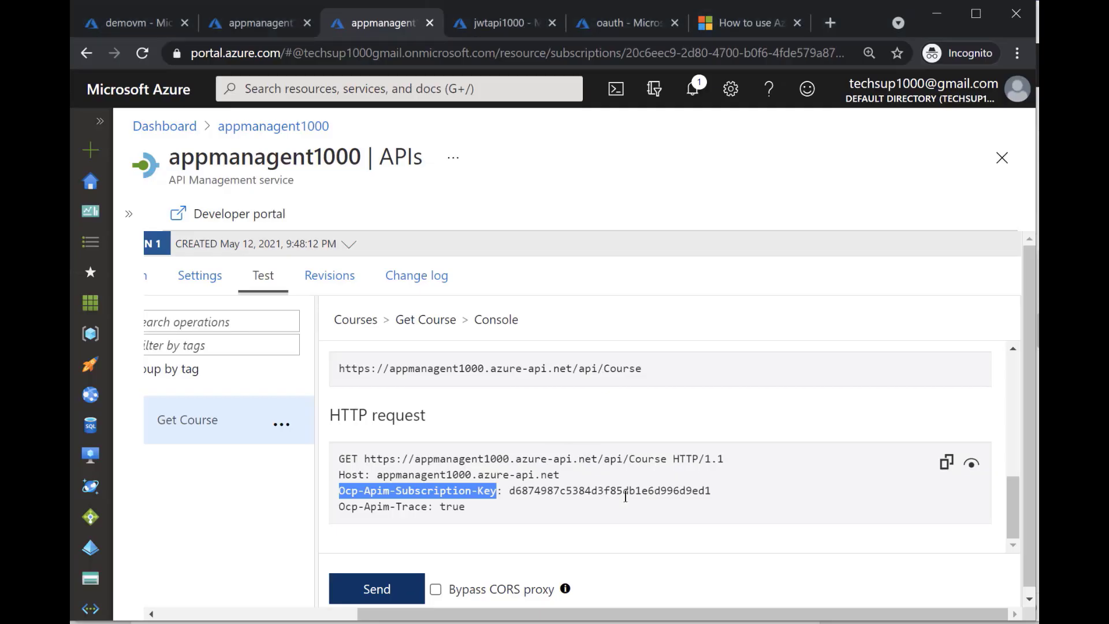
pyautogui.moveTo(729, 494); pyautogui.dragTo(509, 494)
pyautogui.hotkey('ctrl', 'c')
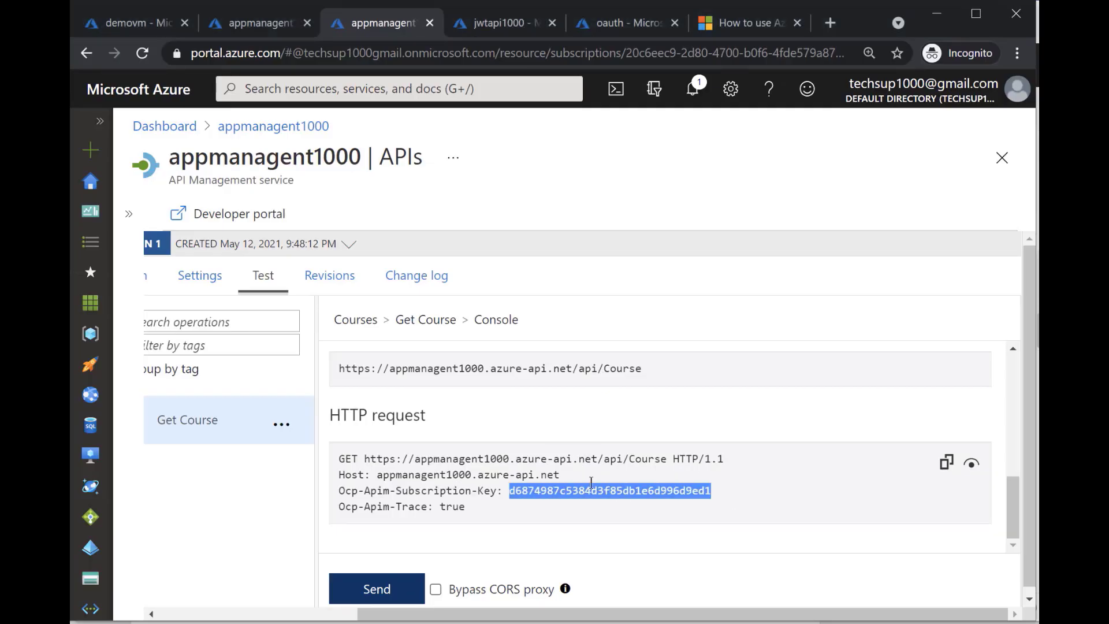
pyautogui.hotkey('alt', 'Tab')
pyautogui.click(507, 314)
pyautogui.hotkey('ctrl', 'v')
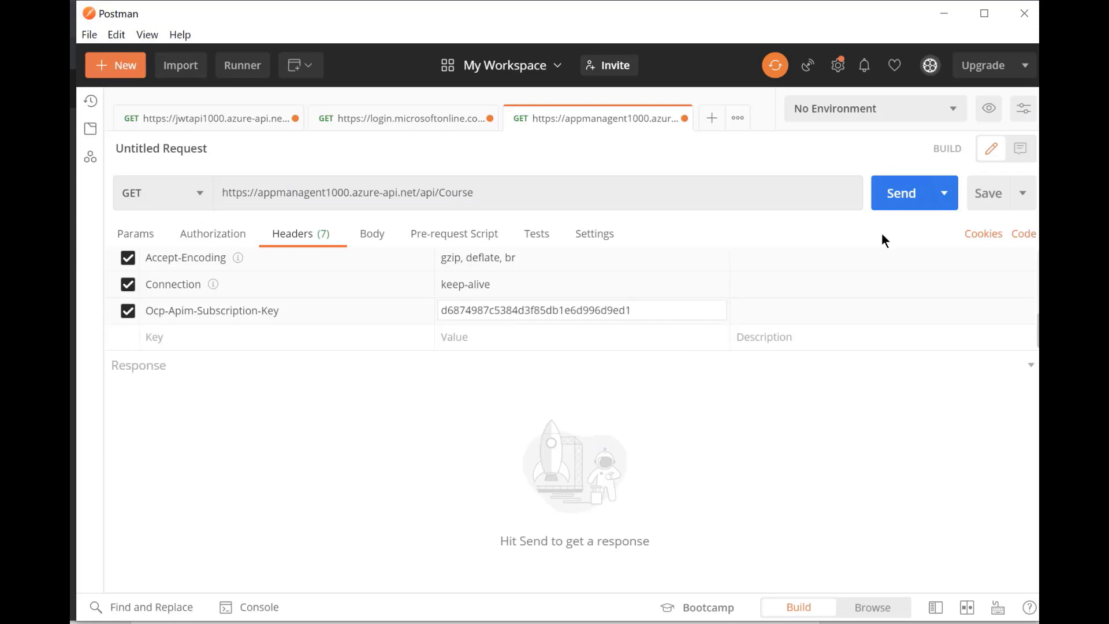
pyautogui.click(892, 203)
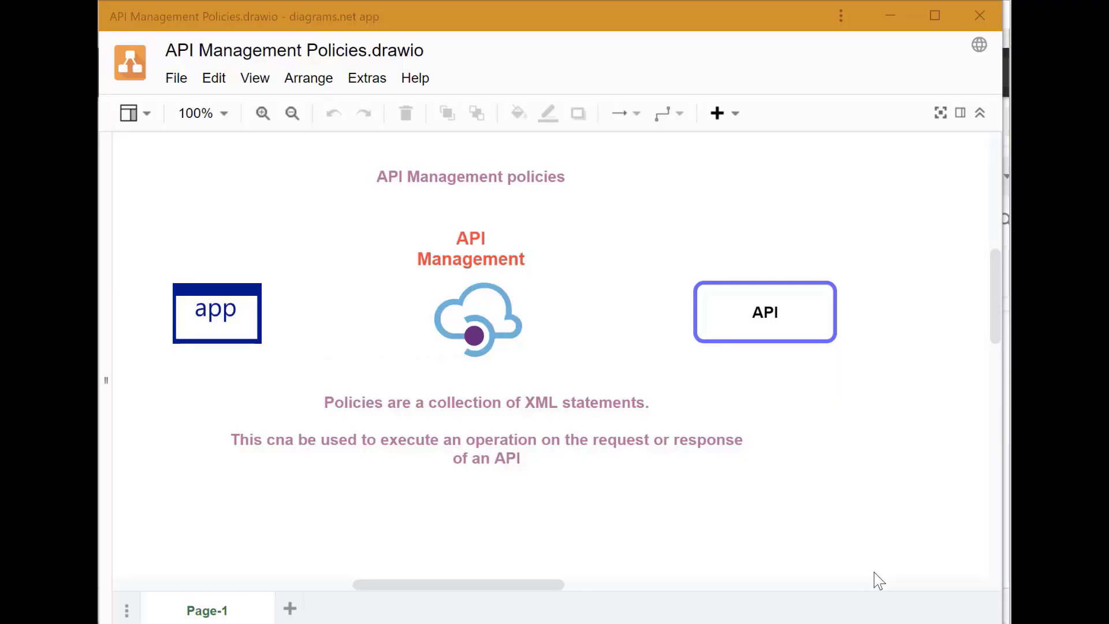
pyautogui.moveTo(361, 206); pyautogui.dragTo(412, 182)
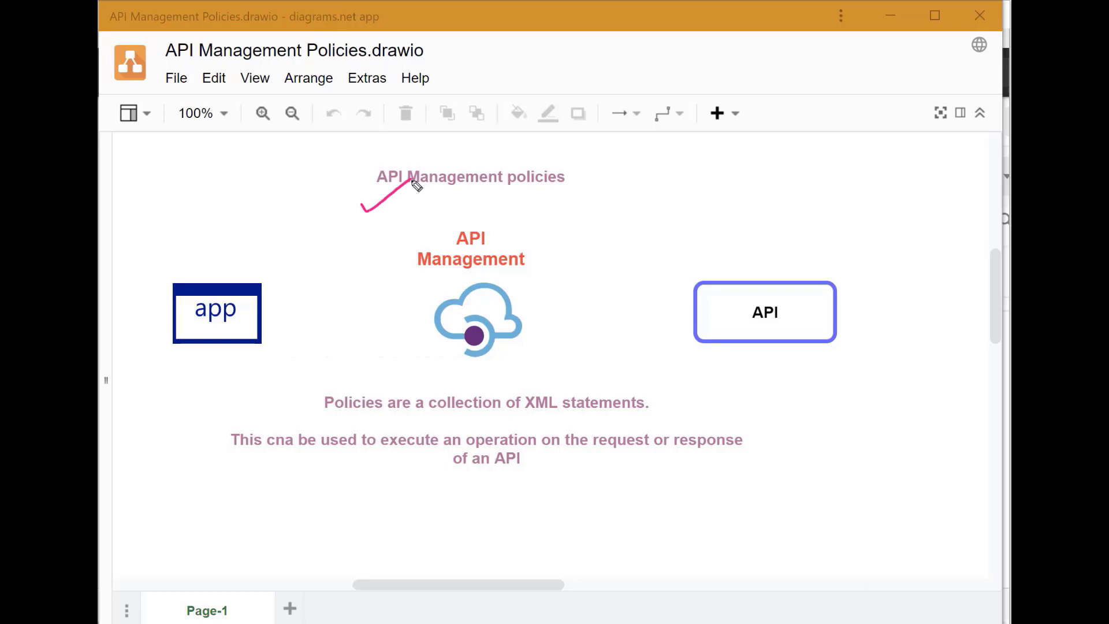
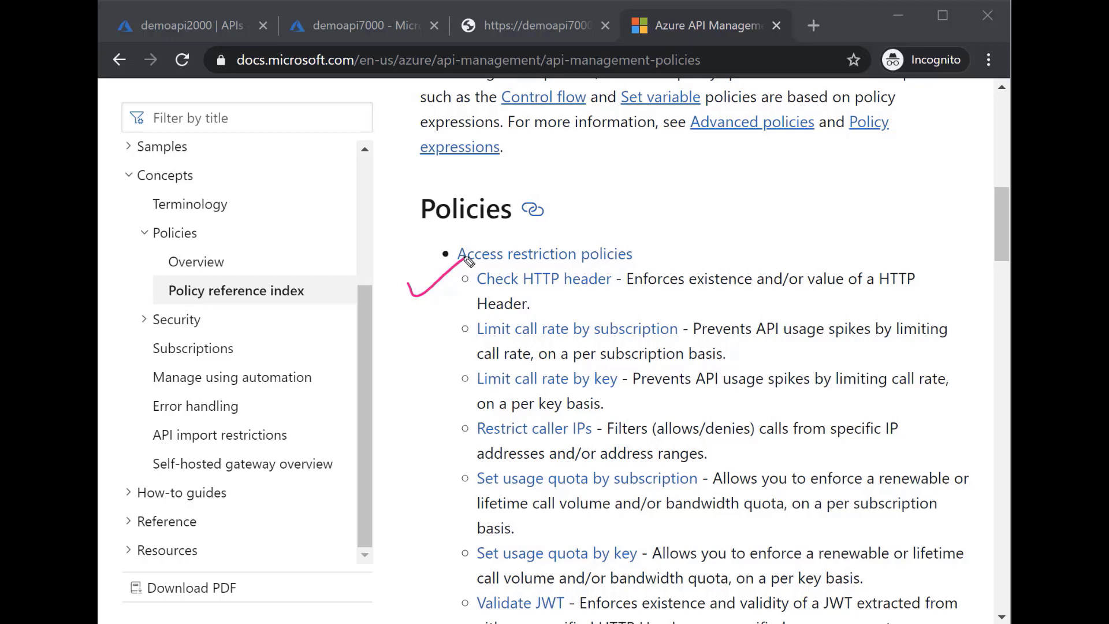
# Step: Annotate the Access restriction policies group and its two call rate limiting policies
pyautogui.moveTo(575, 206)
pyautogui.mouseDown()
pyautogui.moveTo(528, 238)
pyautogui.moveTo(551, 232)
pyautogui.mouseUp()
pyautogui.moveTo(466, 308); pyautogui.dragTo(467, 394)
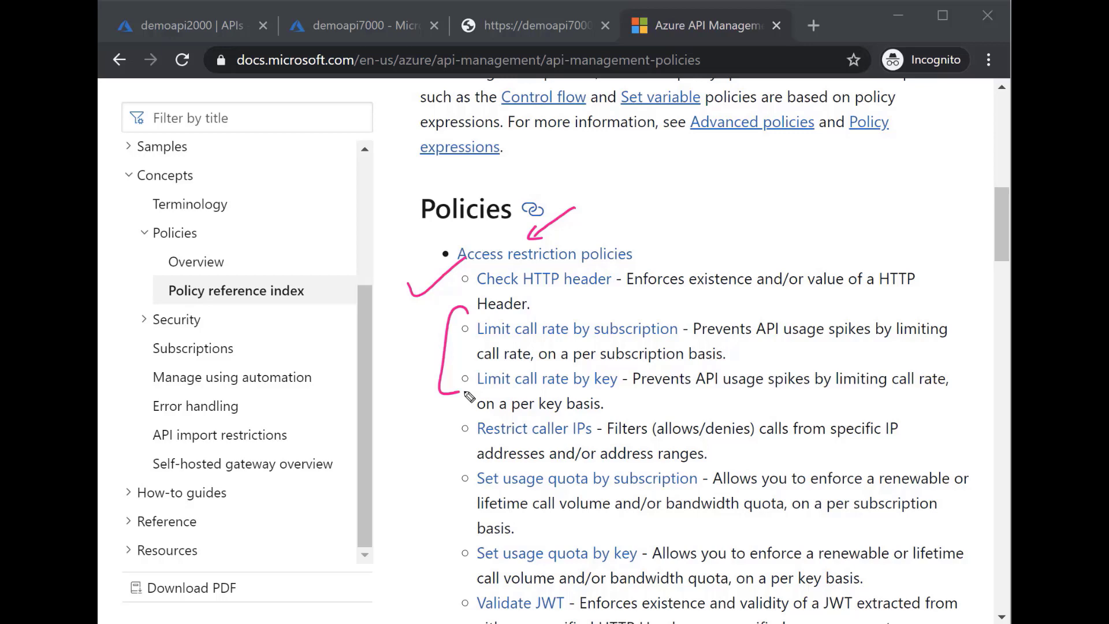
pyautogui.press('Escape')
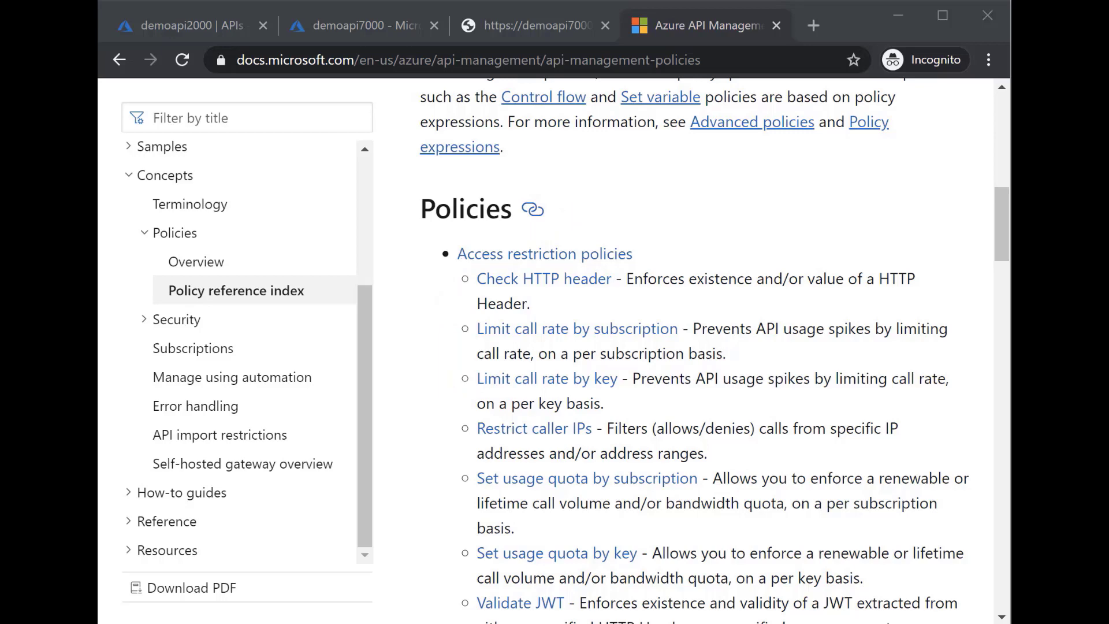
# Step: Scroll to Advanced policies and mark the heading and the Control flow policy with its description
pyautogui.scroll(-5, 693, 347)
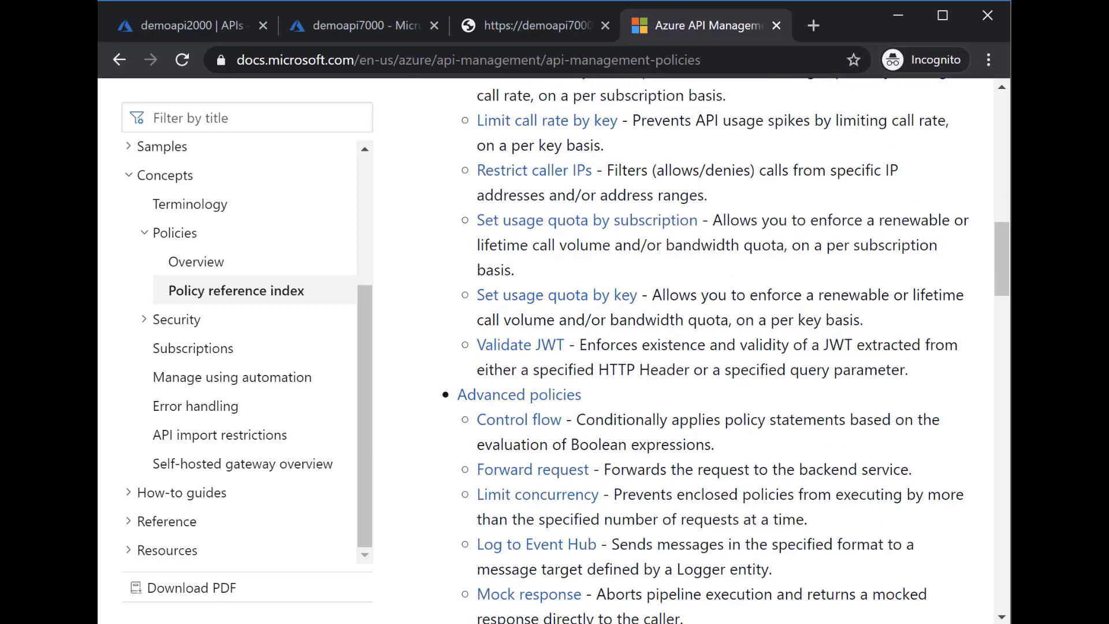
pyautogui.scroll(-2, 727, 356)
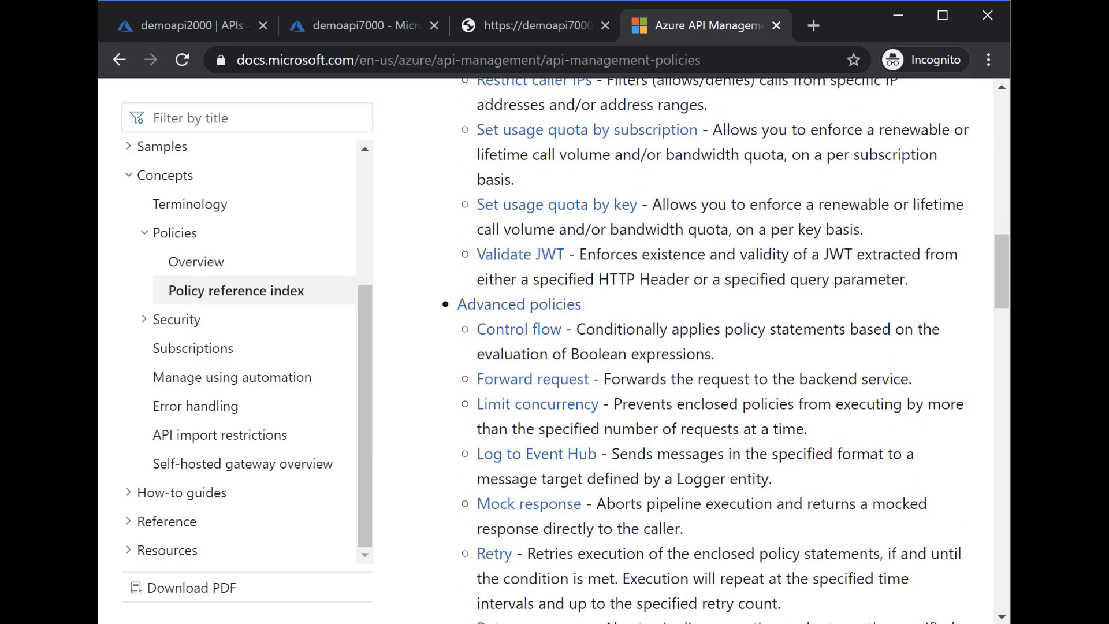
pyautogui.hotkey('ctrl', '2')
pyautogui.moveTo(452, 315); pyautogui.dragTo(565, 317)
pyautogui.moveTo(465, 346); pyautogui.dragTo(567, 342)
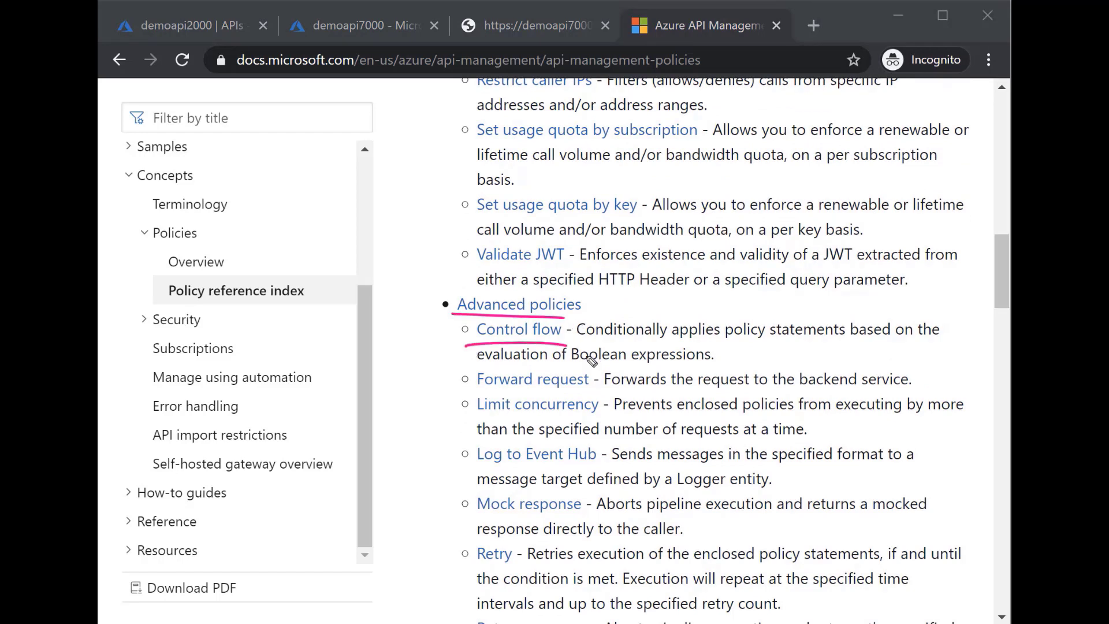
pyautogui.moveTo(435, 383); pyautogui.dragTo(549, 348)
pyautogui.press('Escape')
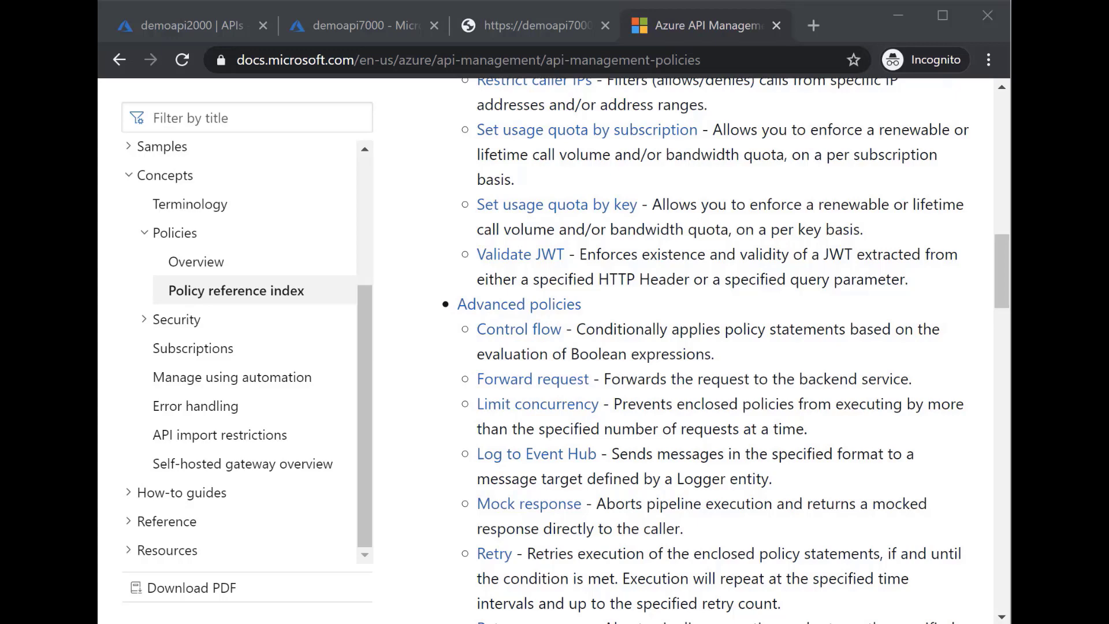
# Step: Scroll further and underline the Authentication policies heading
pyautogui.scroll(-8, 724, 349)
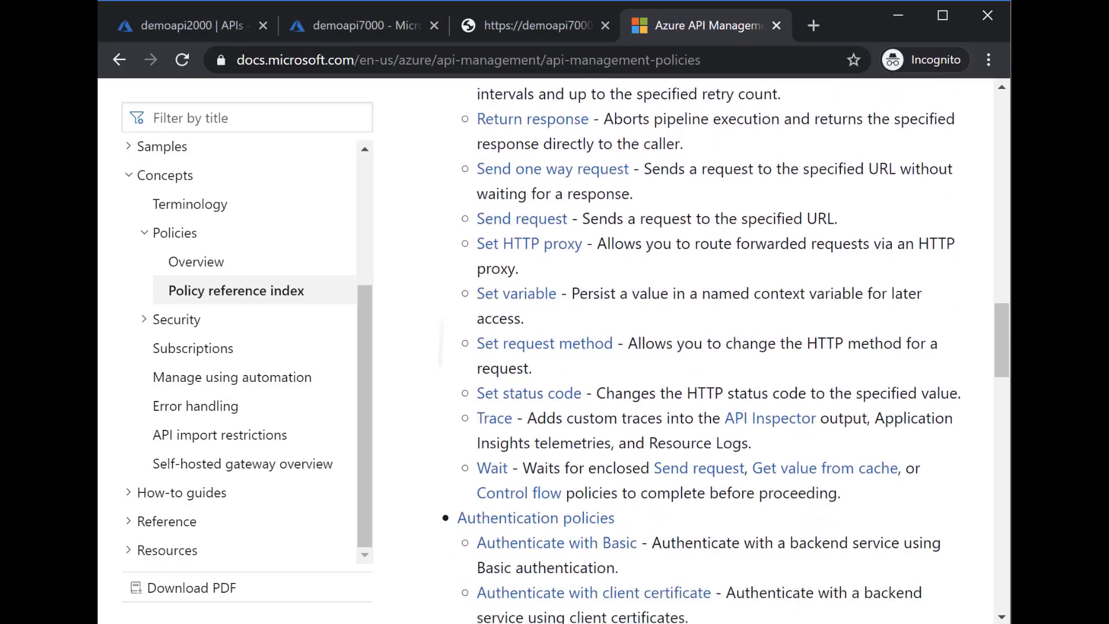
pyautogui.scroll(-4, 725, 349)
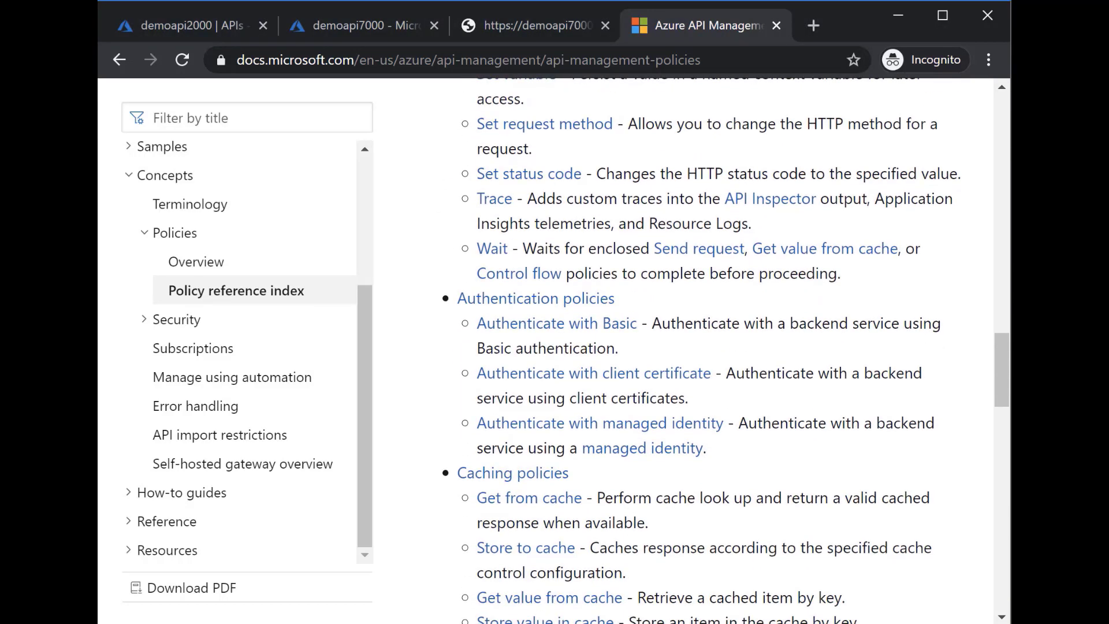
pyautogui.hotkey('ctrl', '2')
pyautogui.moveTo(452, 310); pyautogui.dragTo(628, 310)
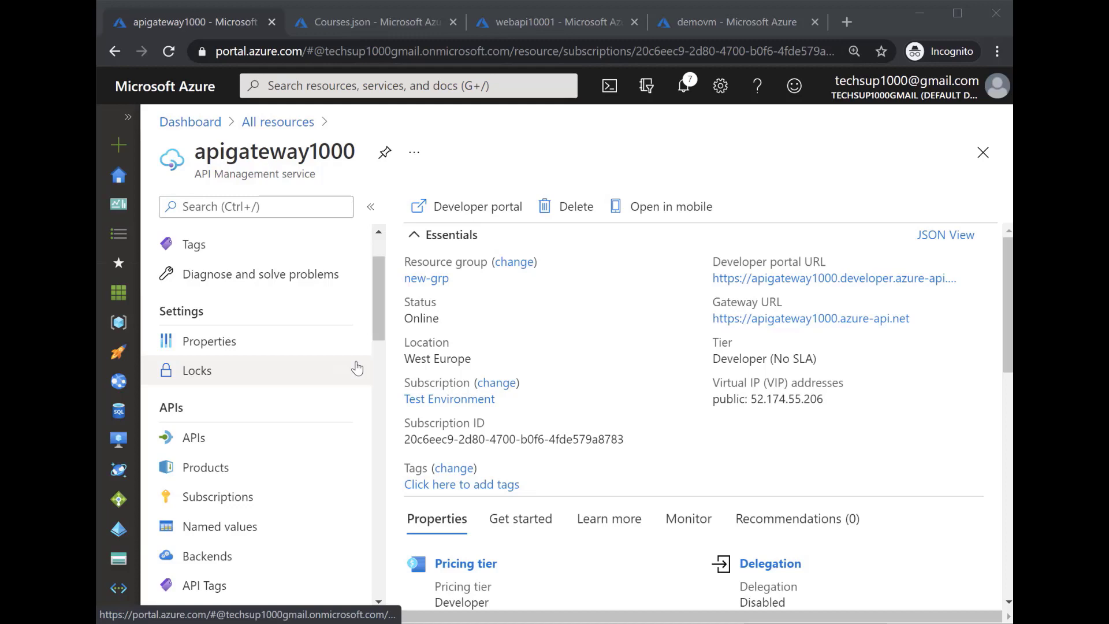
# Step: Go to APIs, then Course API, then GetCourses, and open its Inbound processing policy code
pyautogui.click(265, 439)
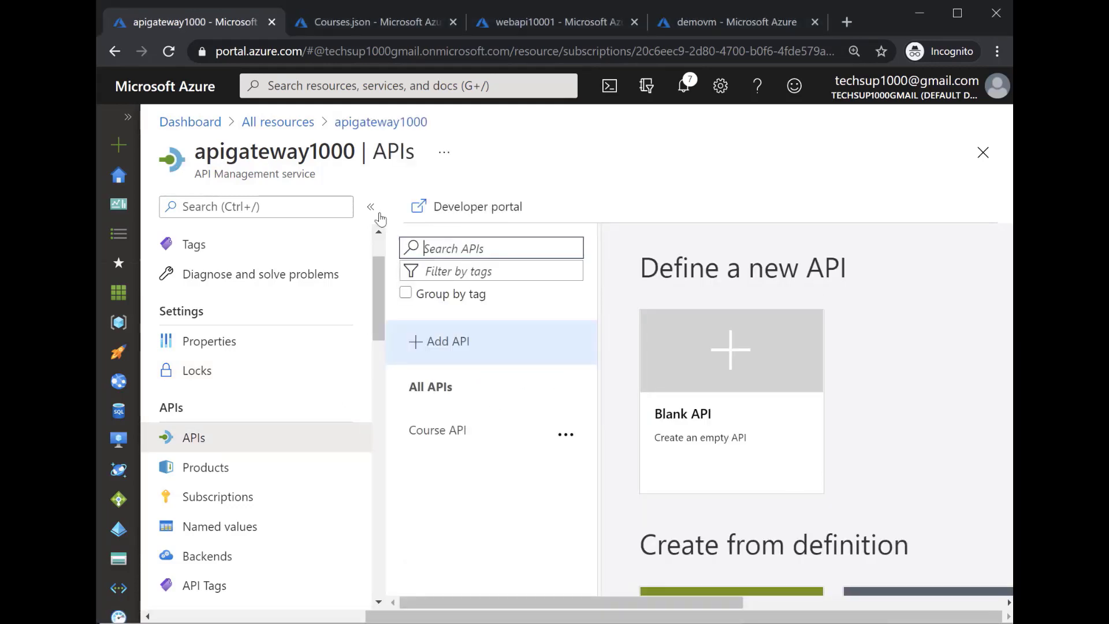
pyautogui.click(371, 208)
pyautogui.click(242, 435)
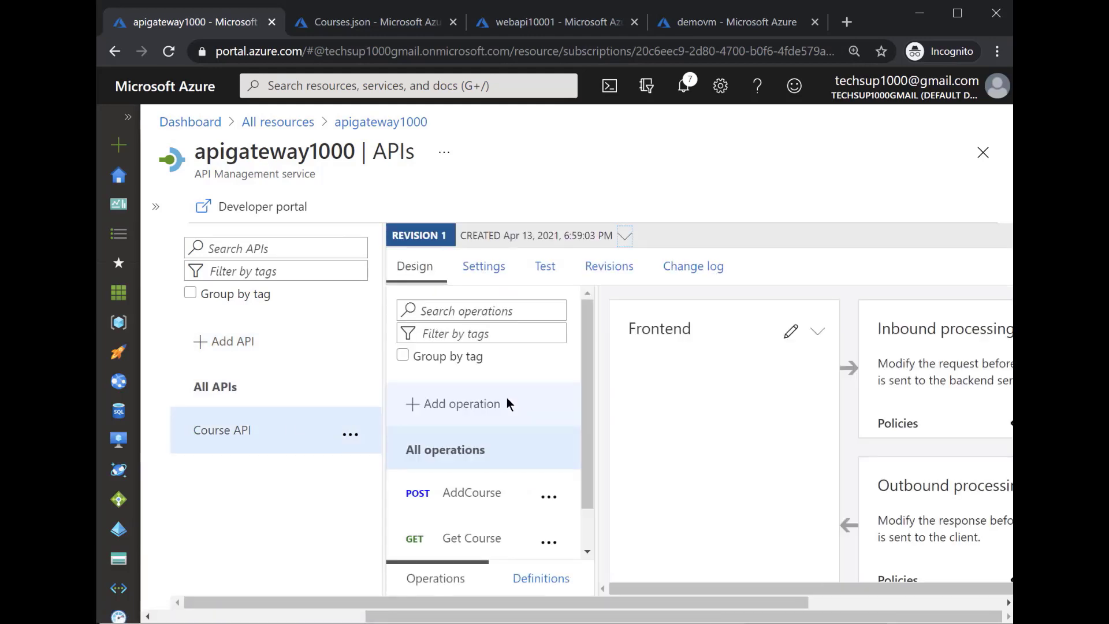
pyautogui.scroll(-1, 600, 439)
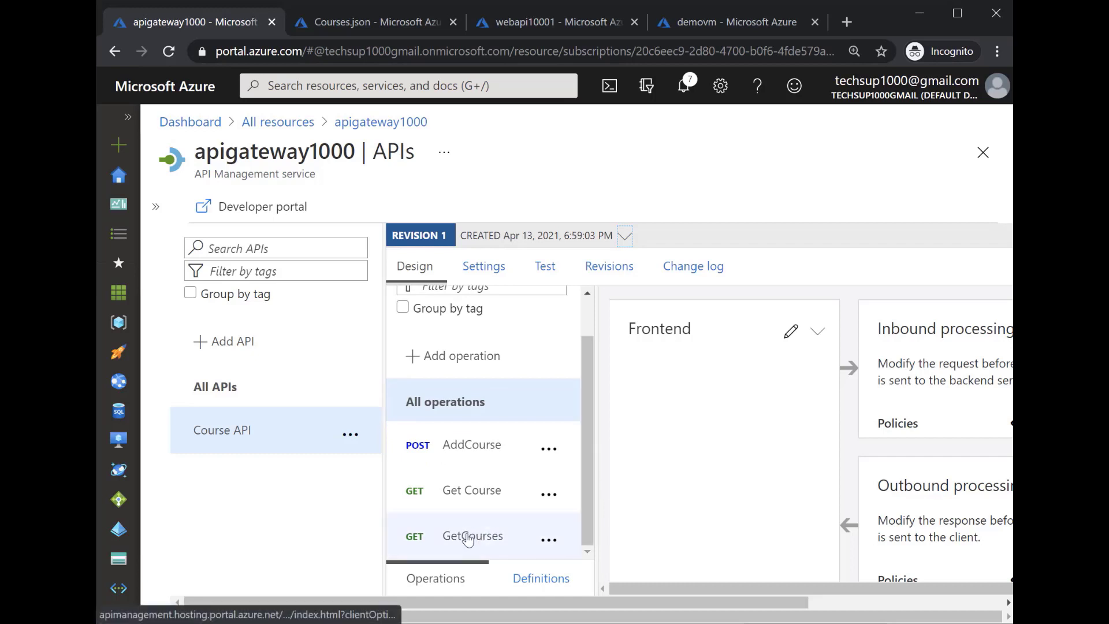
pyautogui.click(498, 553)
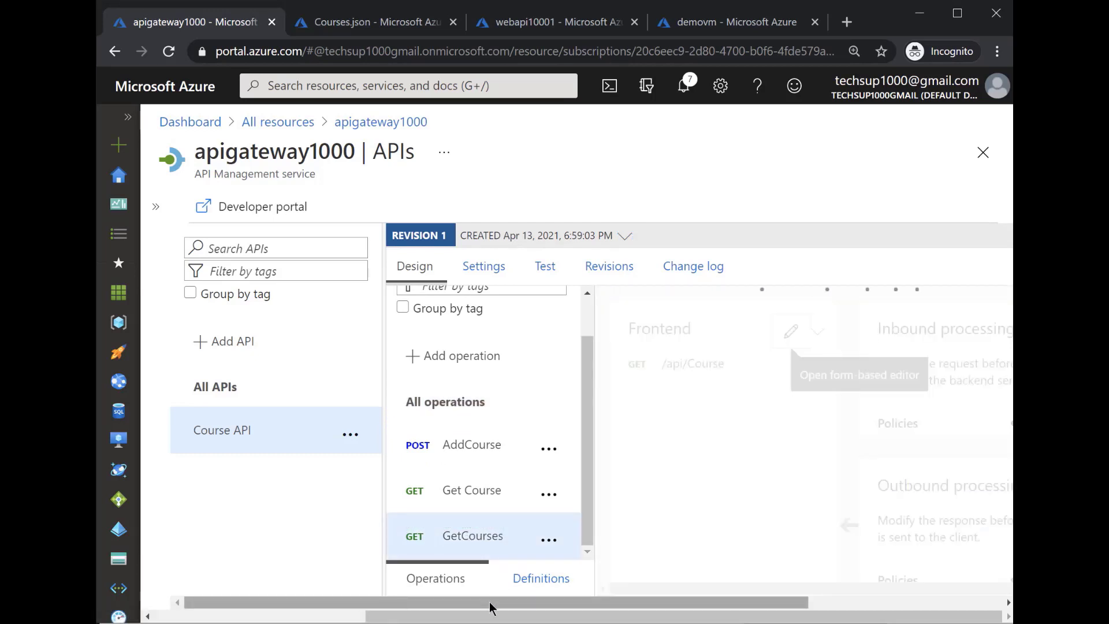
pyautogui.moveTo(503, 608); pyautogui.dragTo(712, 607)
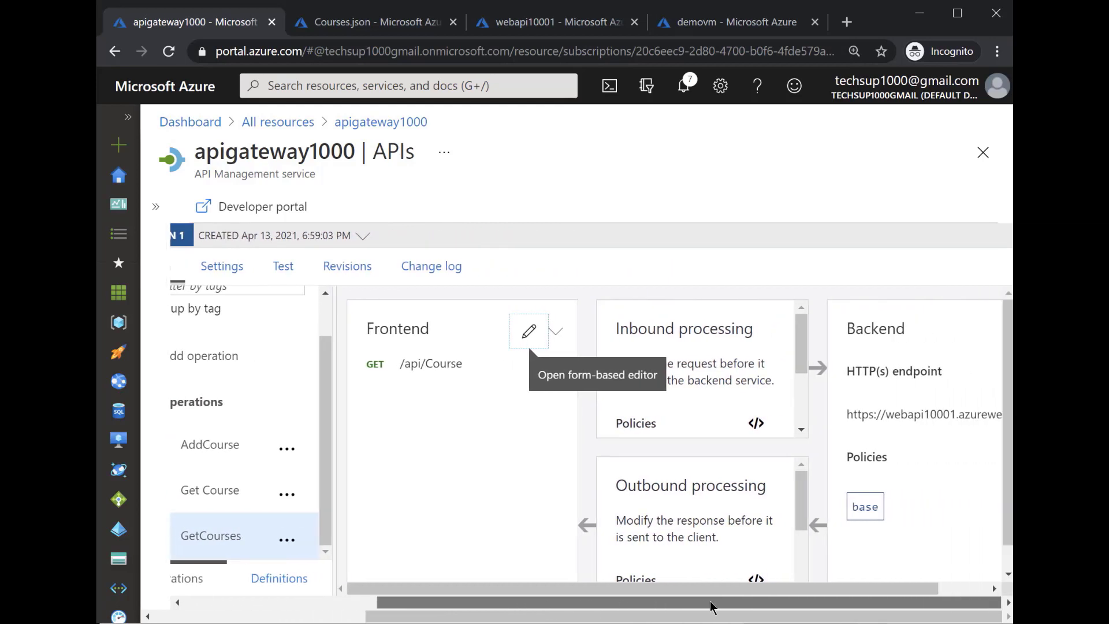
pyautogui.click(758, 424)
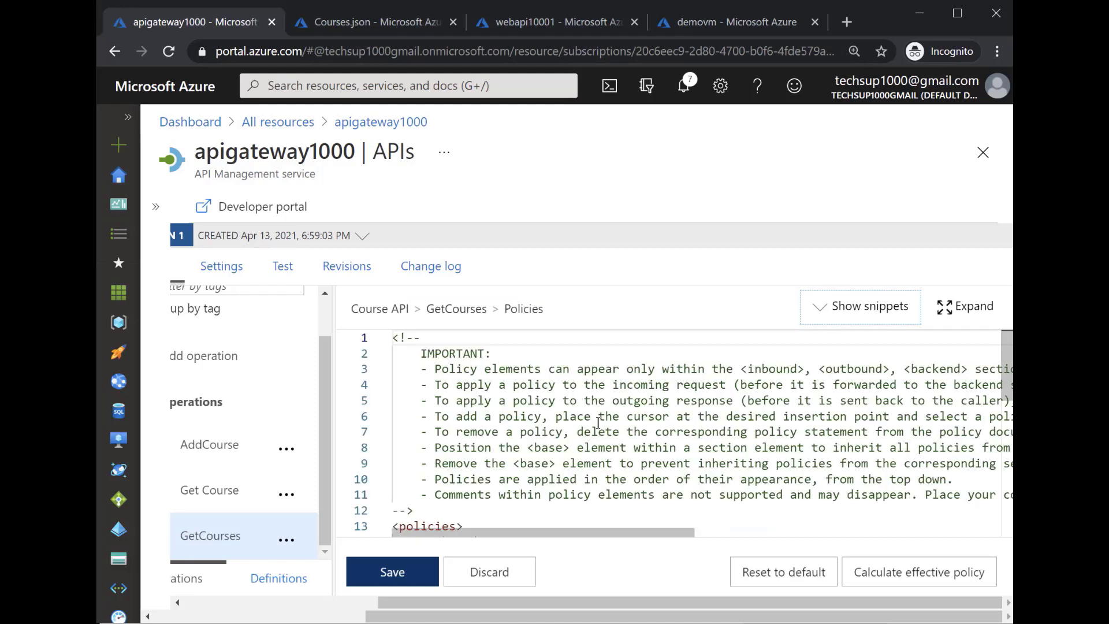
# Step: Paste an ip-filter forbidding 92.98.44.62 after <base /> in GetCourses inbound, then save
pyautogui.moveTo(1010, 357); pyautogui.dragTo(1011, 408)
pyautogui.click(976, 312)
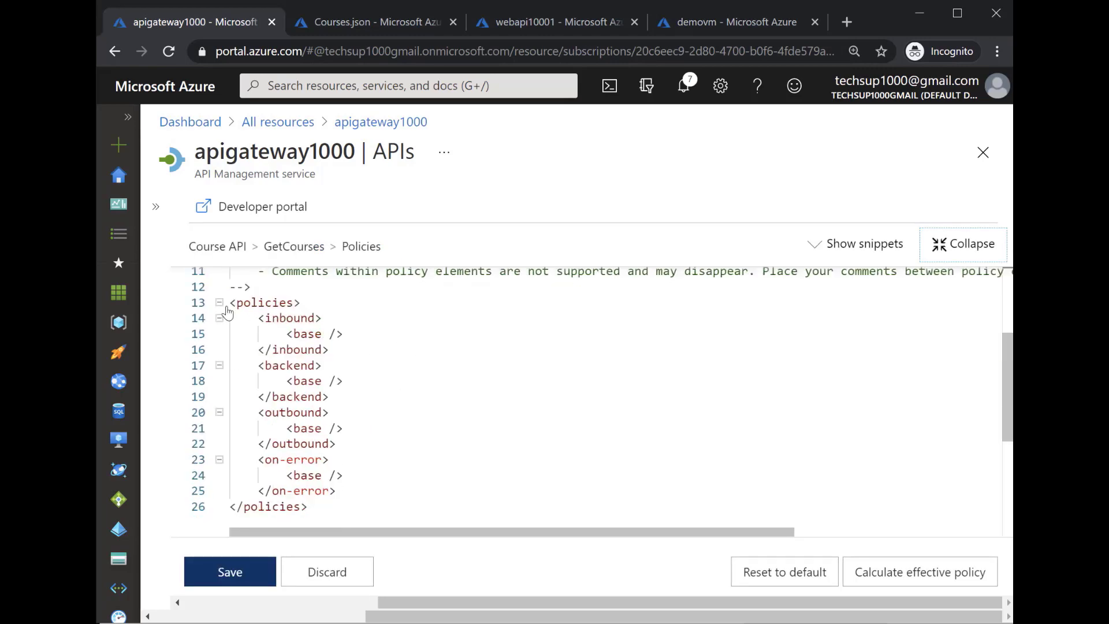
pyautogui.moveTo(236, 302); pyautogui.dragTo(354, 507)
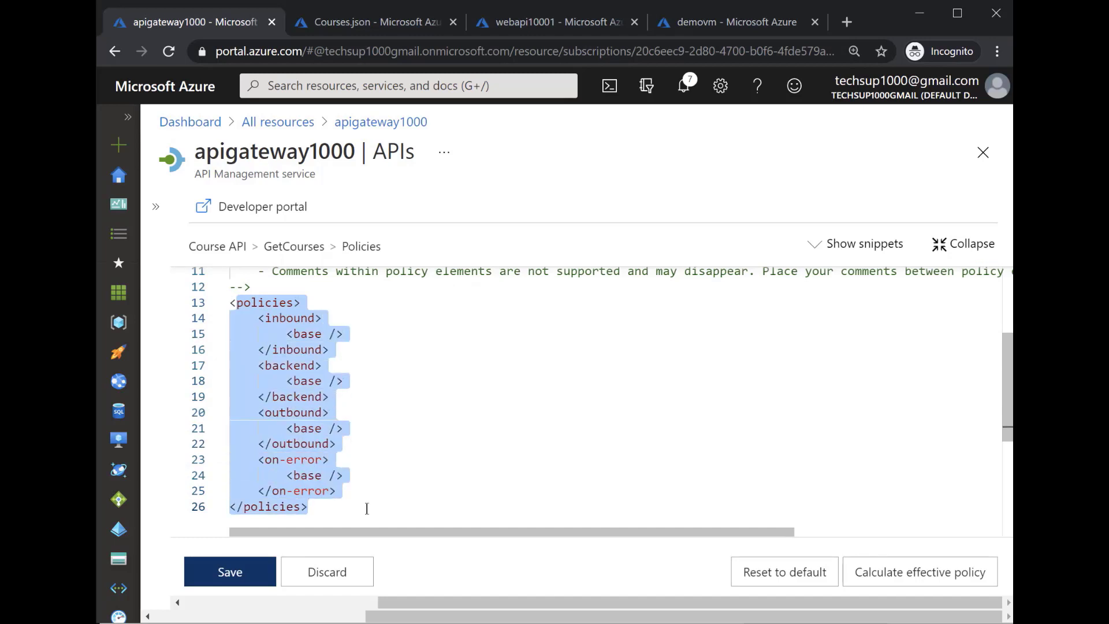
pyautogui.click(363, 333)
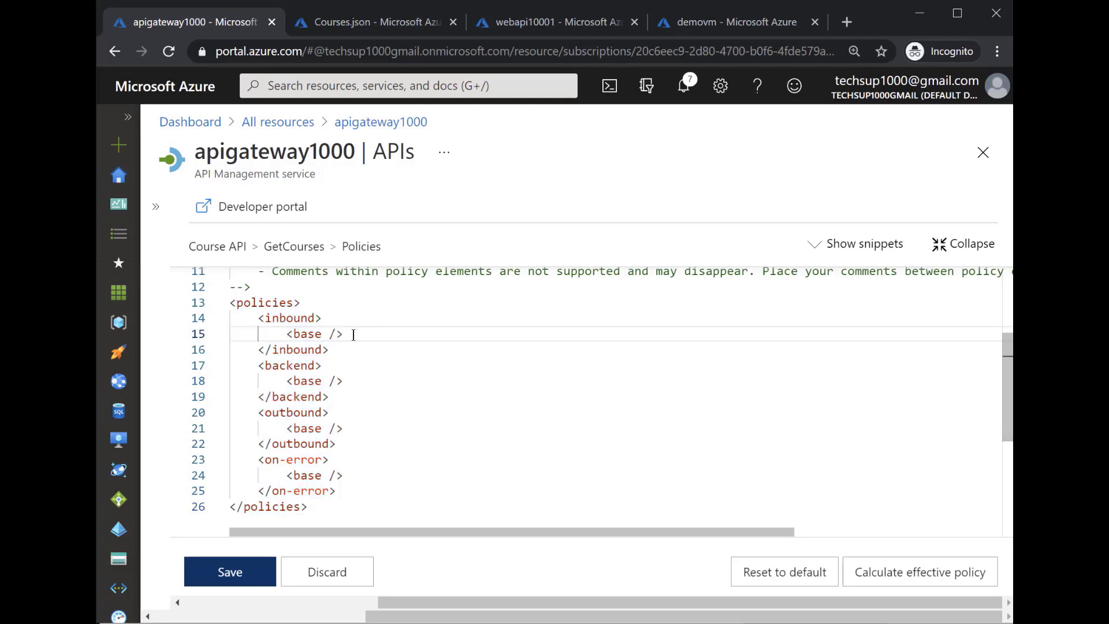
pyautogui.press('Return')
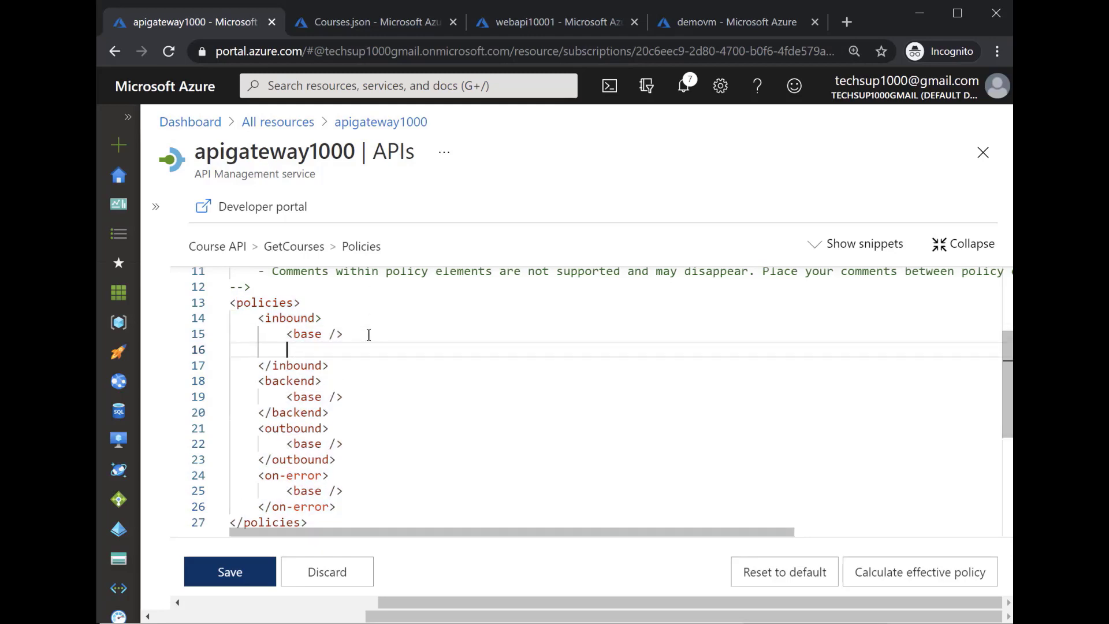
pyautogui.write('<ip-filter action="forbid">     <address>92.98.44.62</address> </ip-filter>')
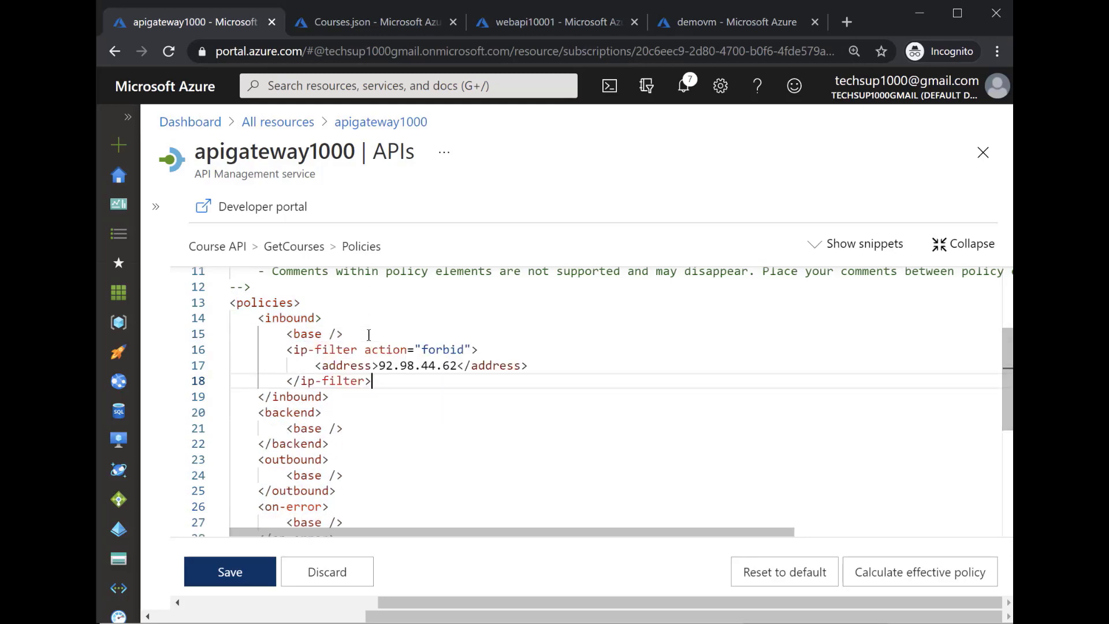
pyautogui.click(372, 349)
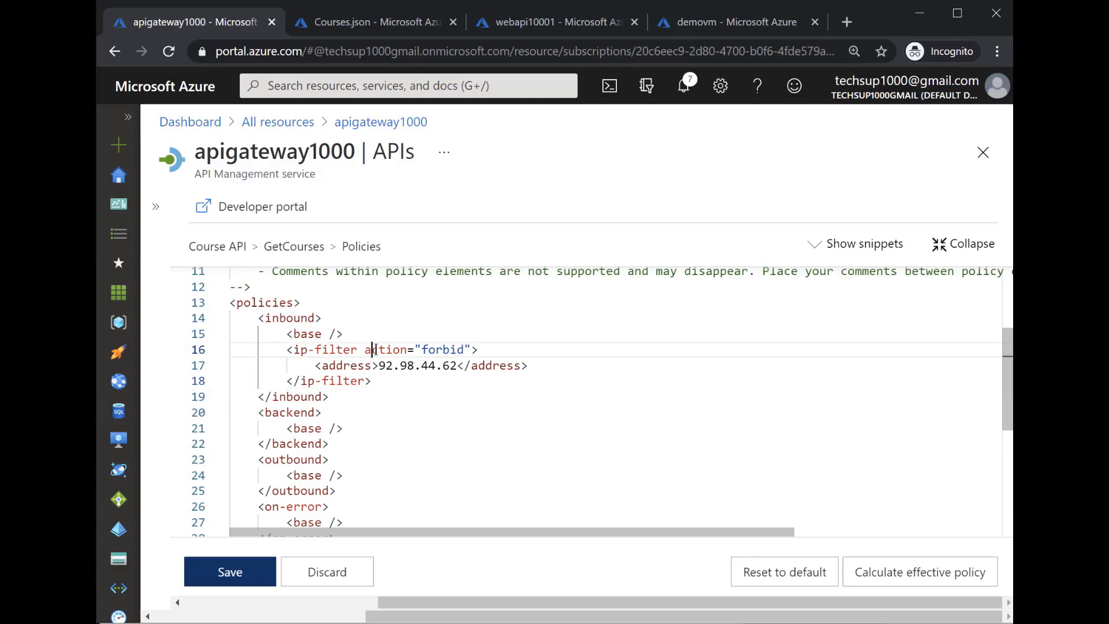
pyautogui.doubleClick(434, 350)
pyautogui.moveTo(379, 365); pyautogui.dragTo(457, 365)
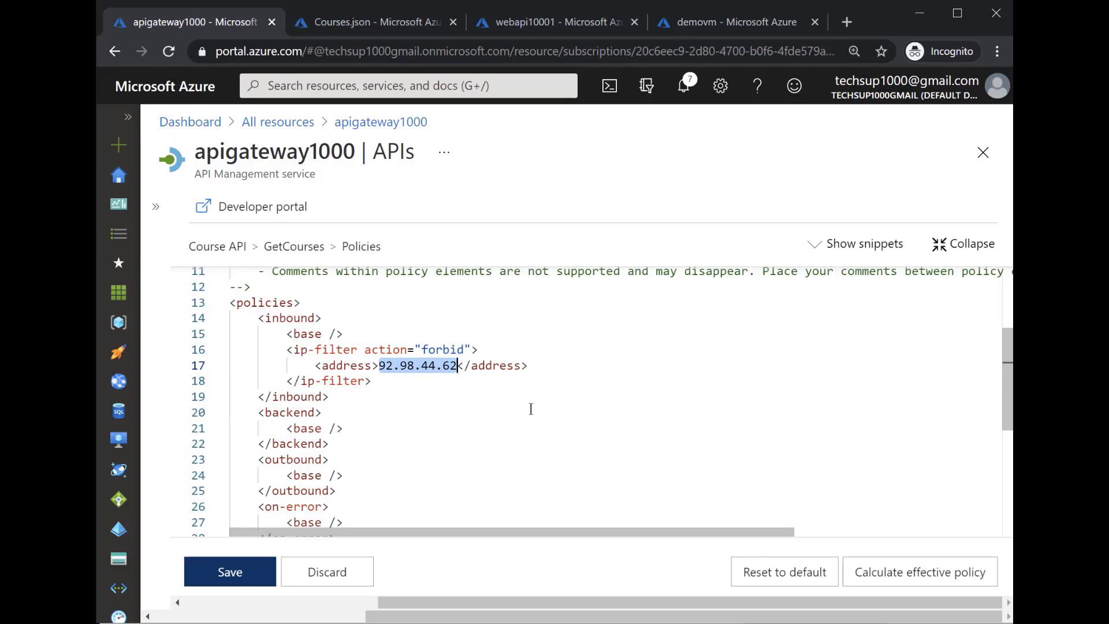
pyautogui.click(231, 572)
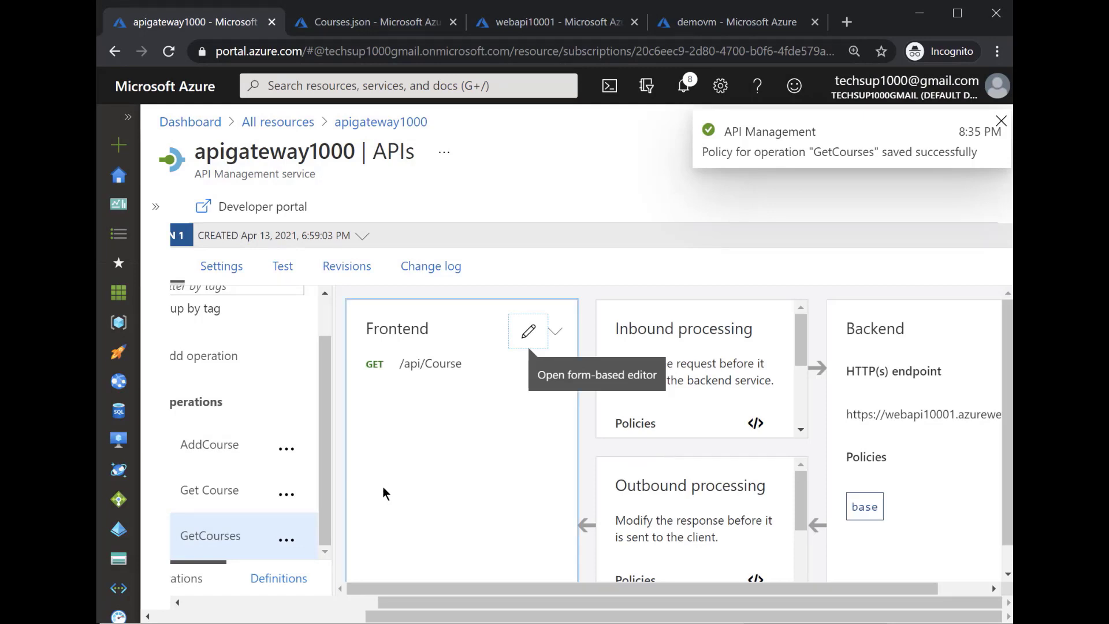
# Step: Resend the Postman GET to /api/Course, confirm the 403 Forbidden response, and return to the portal
pyautogui.click(295, 623)
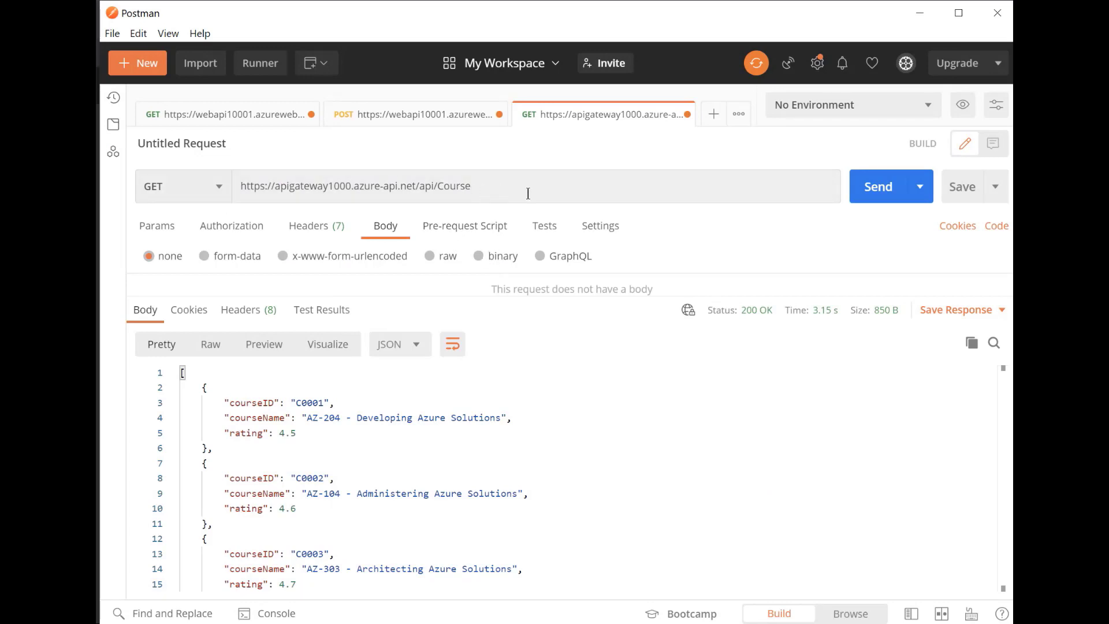
pyautogui.hotkey('ctrl', 'Return')
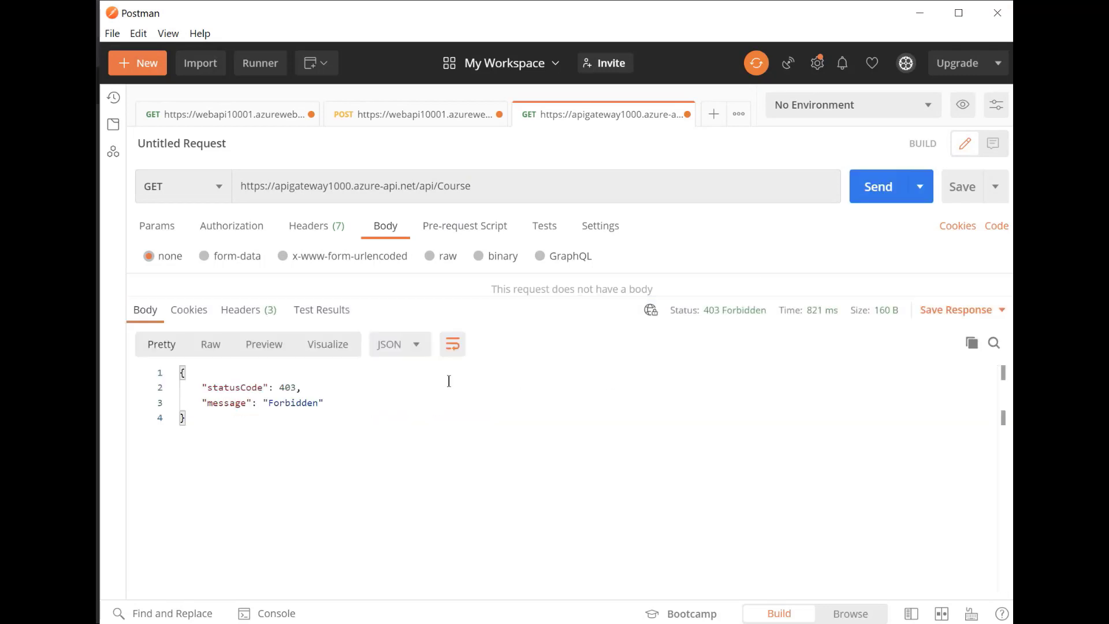
pyautogui.doubleClick(298, 402)
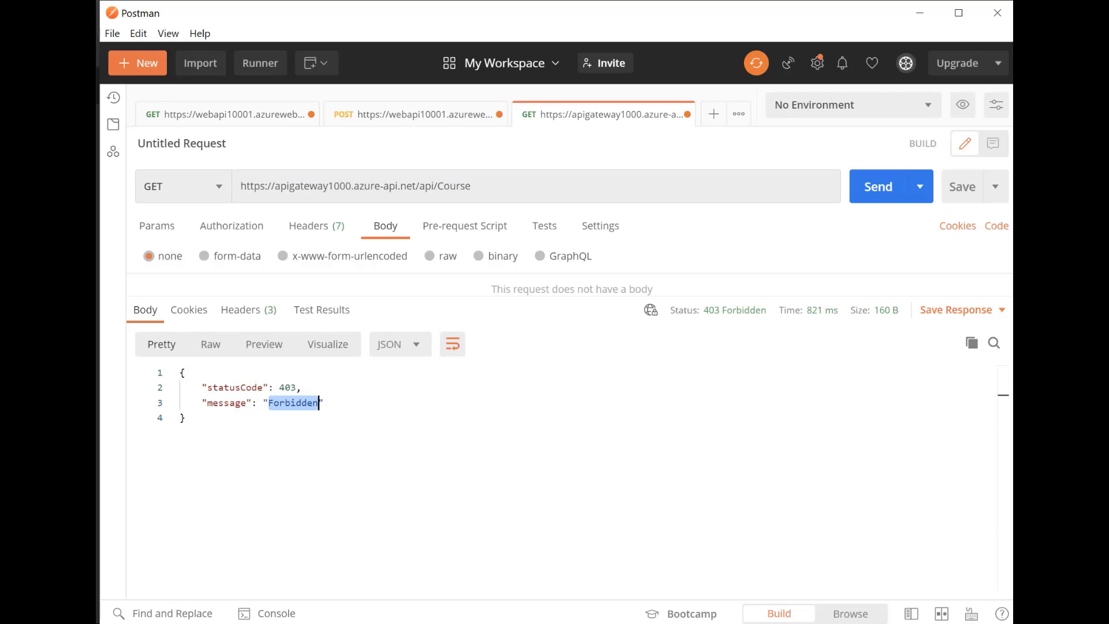
pyautogui.hotkey('alt', 'Tab')
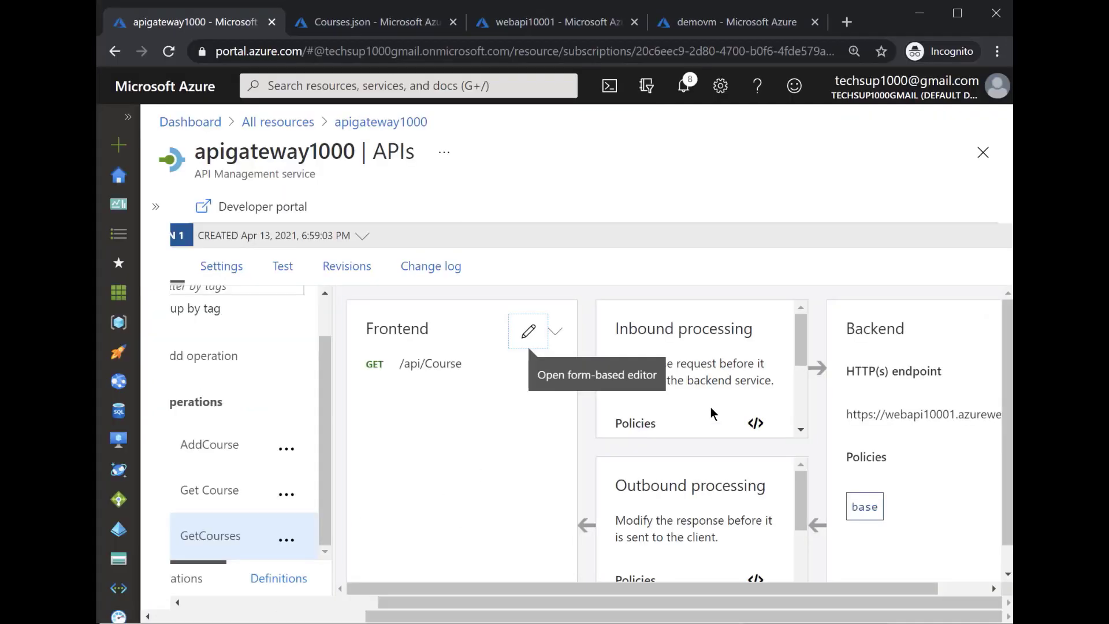
# Step: Delete the ip-filter block from the GetCourses inbound policy and save it
pyautogui.click(757, 424)
pyautogui.scroll(-3, 631, 399)
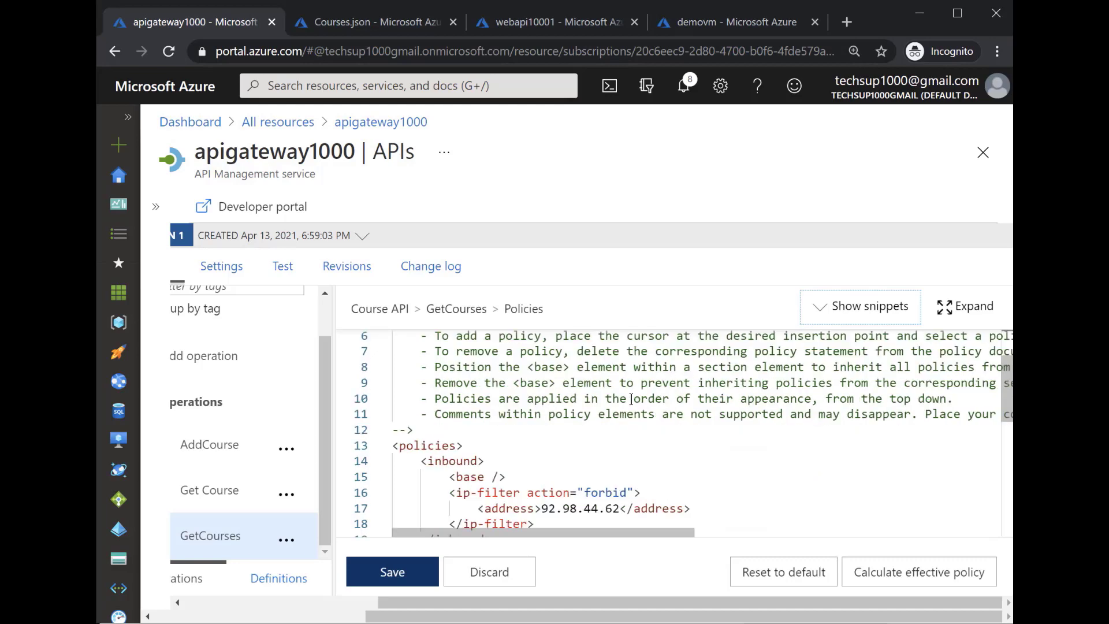
pyautogui.scroll(-3, 631, 399)
pyautogui.click(456, 412)
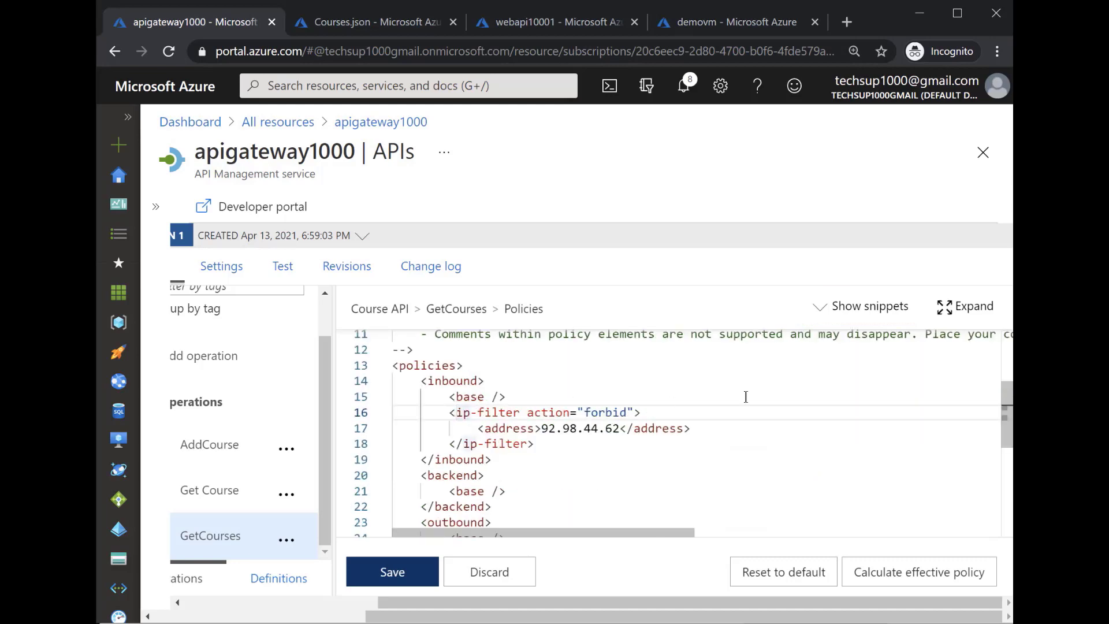
pyautogui.click(746, 397)
pyautogui.hotkey('shift', 'Down')
pyautogui.hotkey('shift', 'Down')
pyautogui.hotkey('shift', 'Down')
pyautogui.hotkey('shift', 'End')
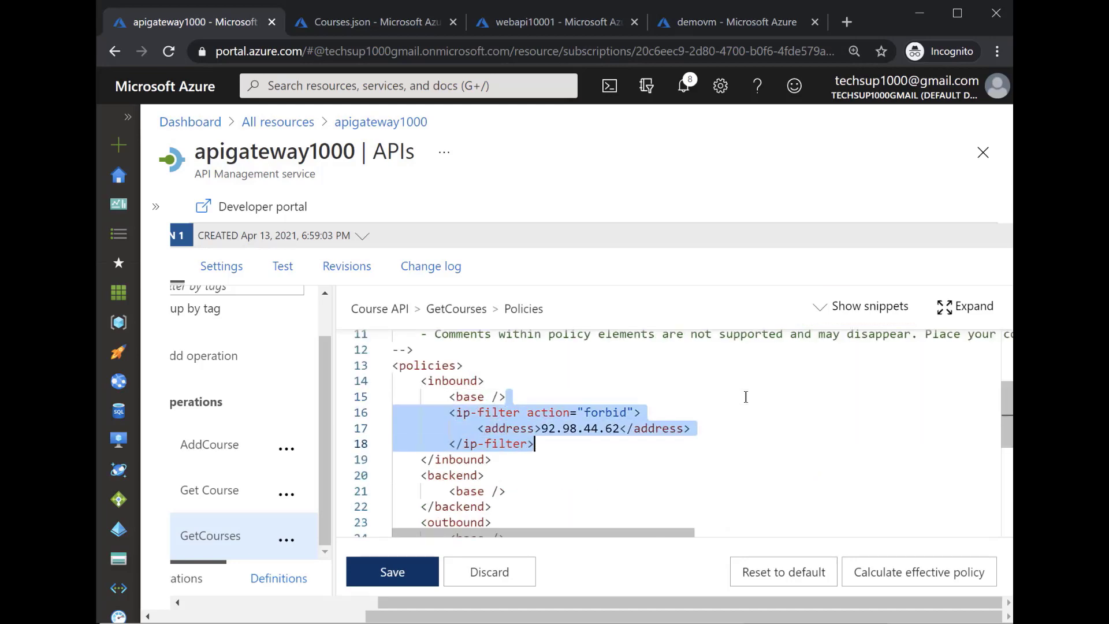
pyautogui.press('Delete')
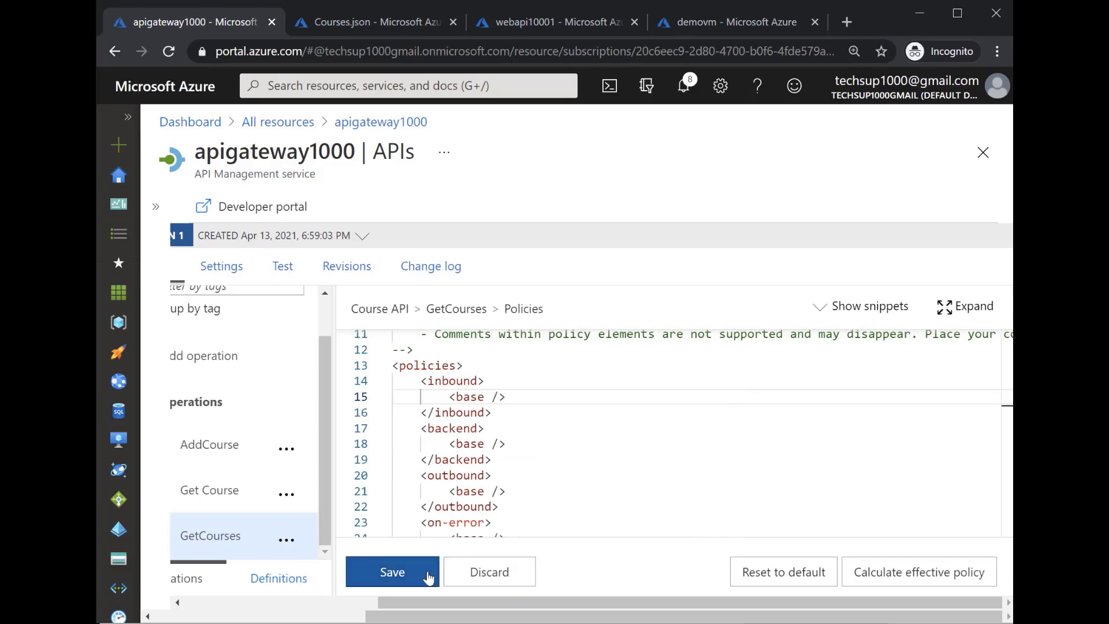
pyautogui.click(392, 572)
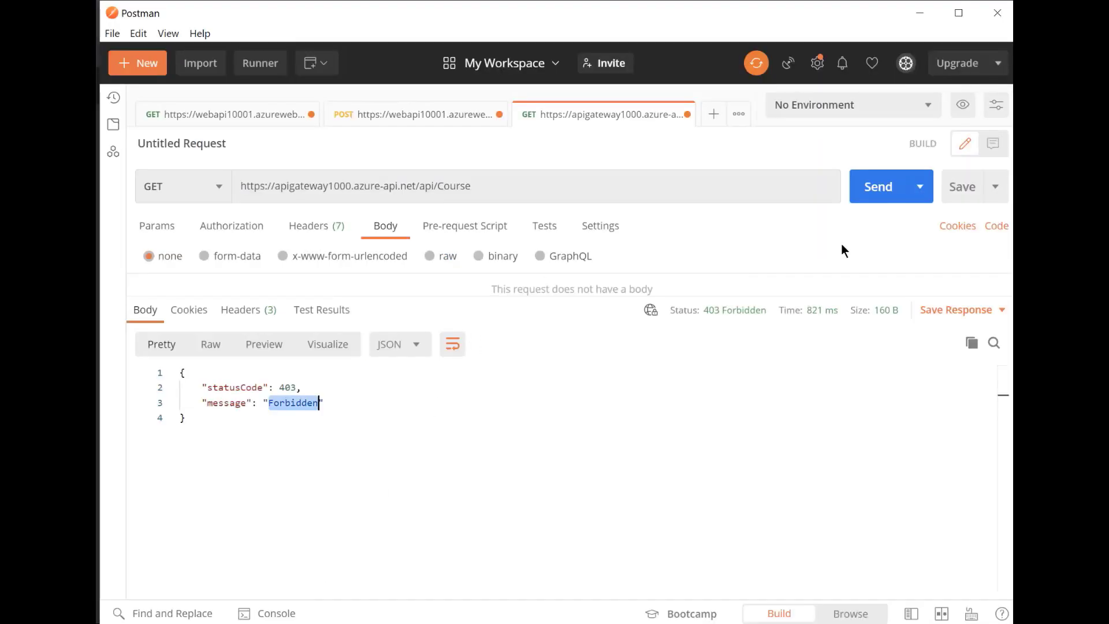
# Step: Resend the gateway GET to /api/Course and get 200 OK with the course list
pyautogui.click(880, 187)
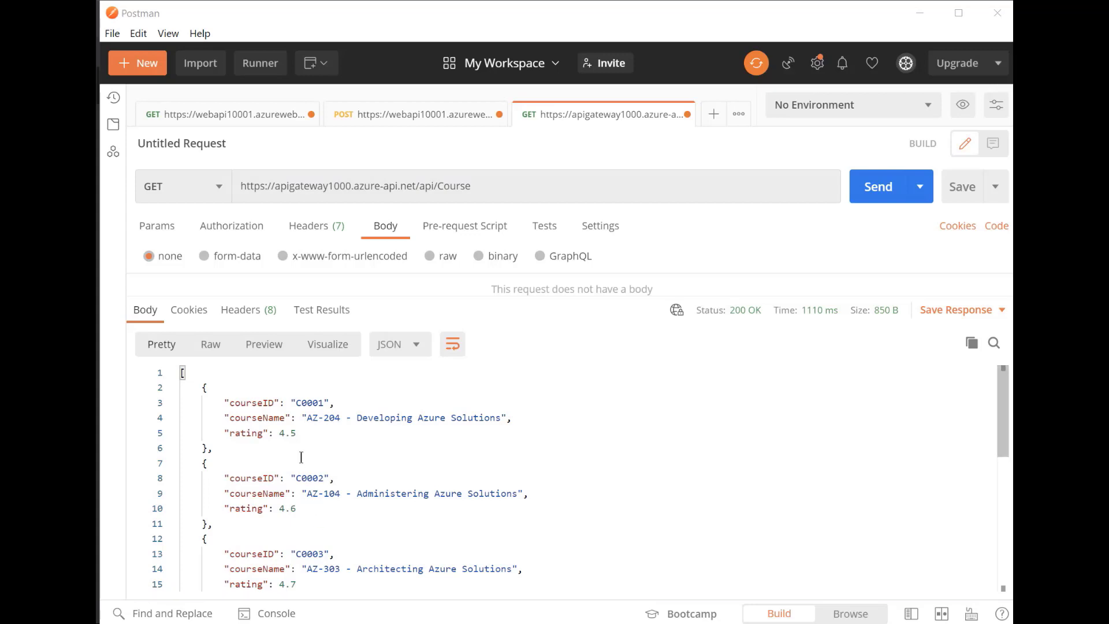
# Step: Append ?courseID=C0001 to the gateway URL, send it, and review the seven courses returned
pyautogui.click(569, 184)
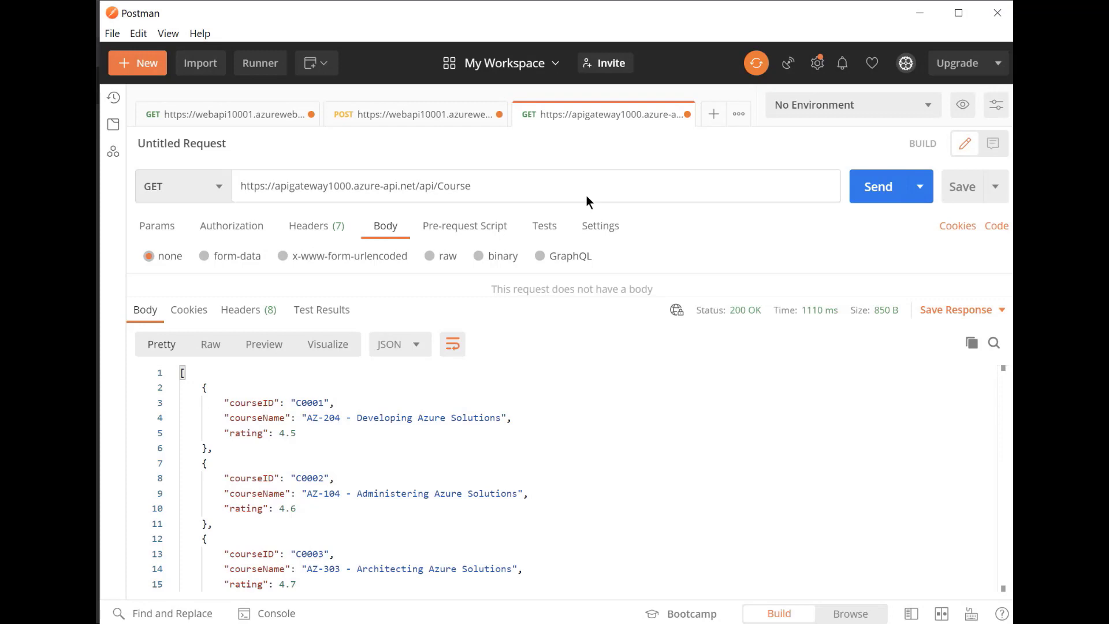
pyautogui.write('?')
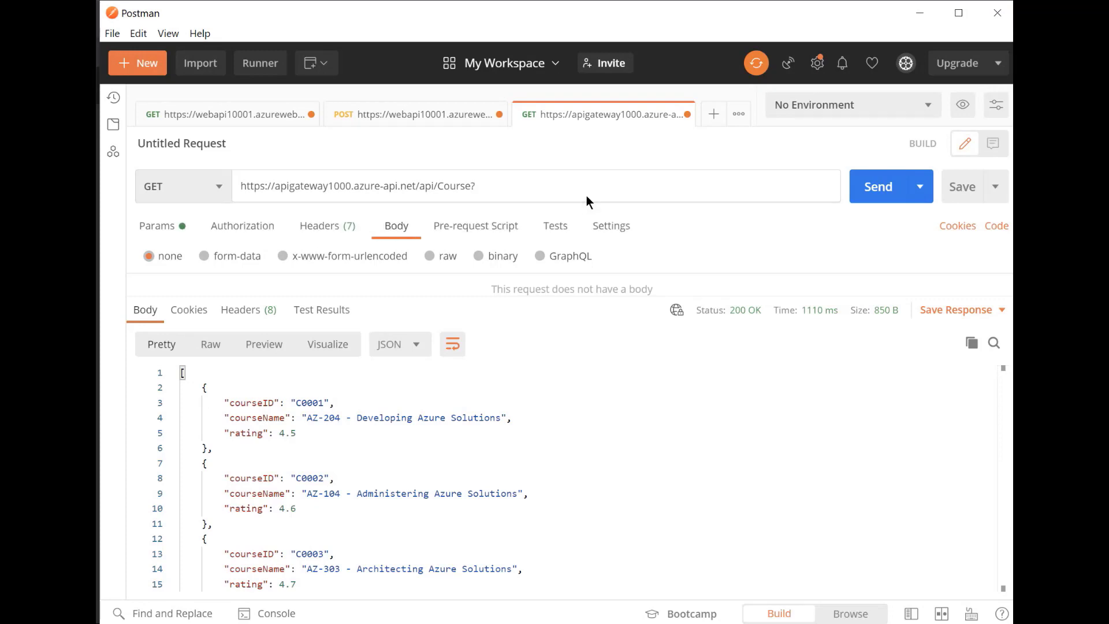
pyautogui.write('Course')
pyautogui.press('Left')
pyautogui.press('Delete')
pyautogui.write('c')
pyautogui.press('End')
pyautogui.write('ID=C000')
pyautogui.click(872, 187)
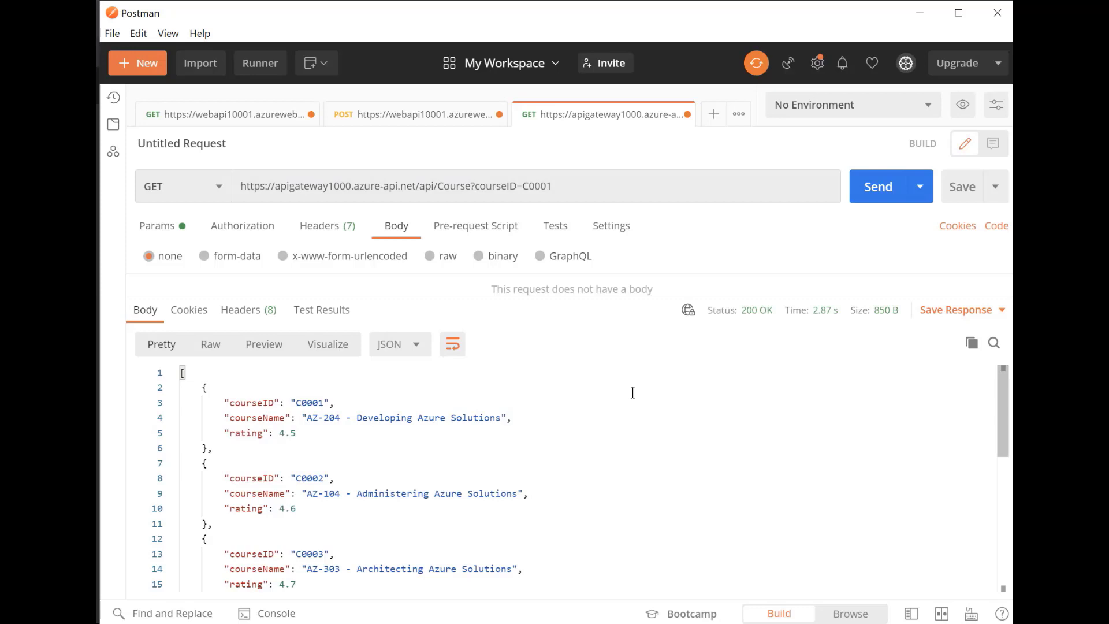
pyautogui.scroll(-5, 357, 426)
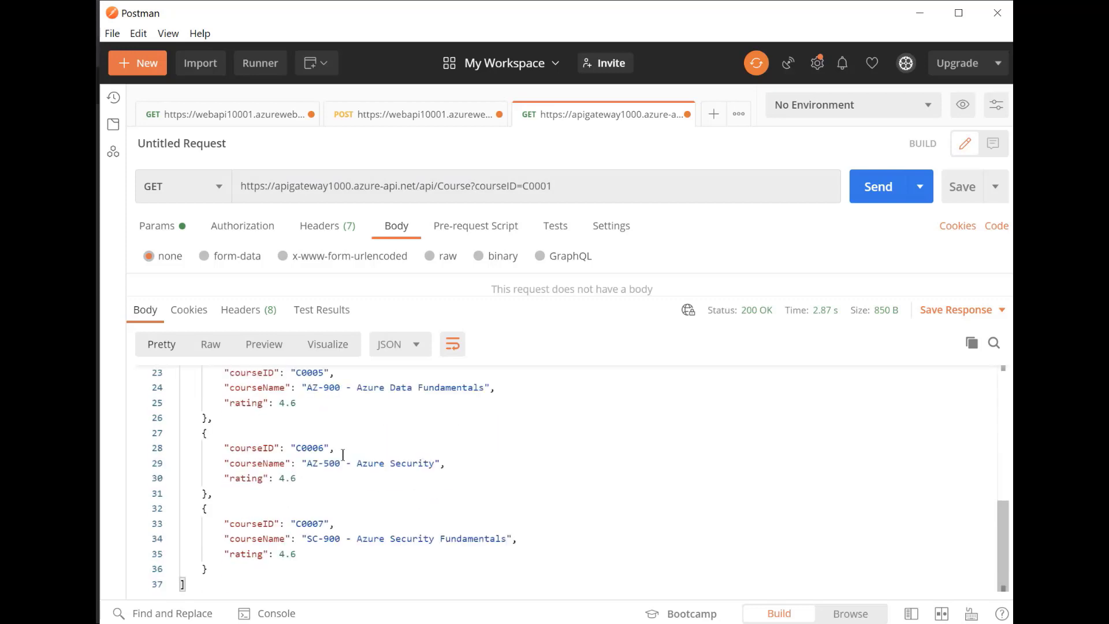
pyautogui.scroll(5, 343, 455)
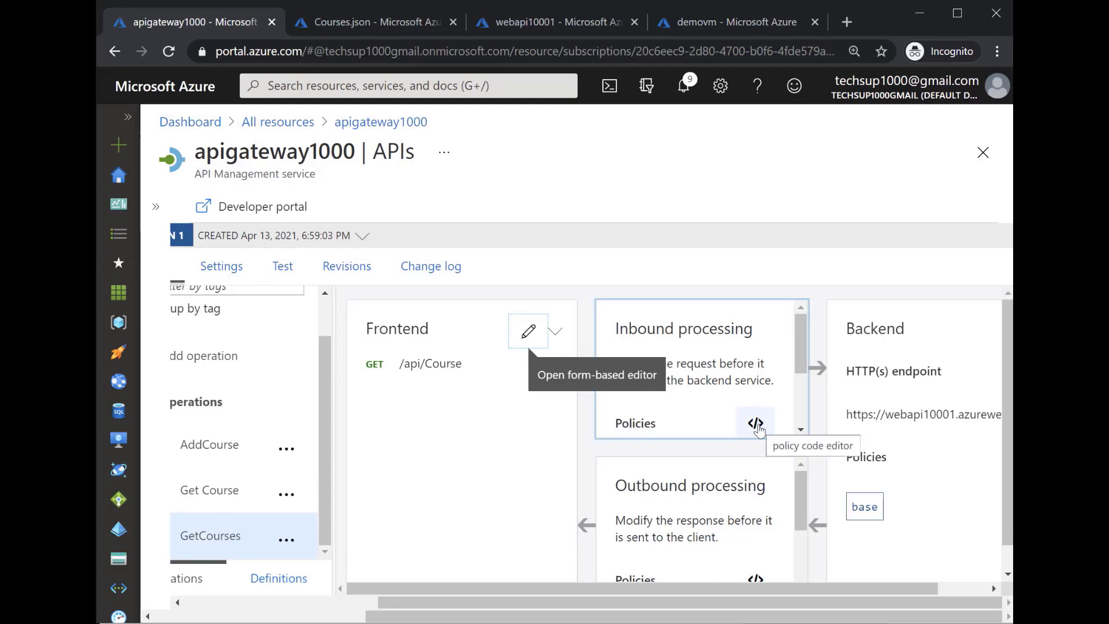
# Step: Paste set-variable and rewrite-uri policies after <base /> in the expanded GetCourses inbound editor
pyautogui.click(756, 425)
pyautogui.scroll(-3, 583, 385)
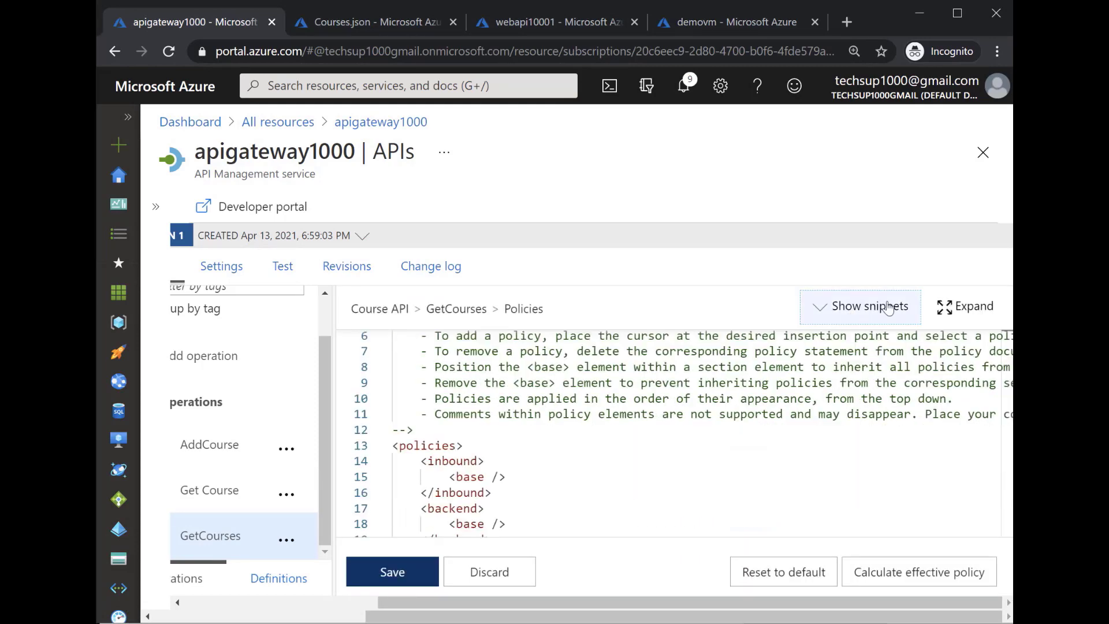
pyautogui.click(958, 307)
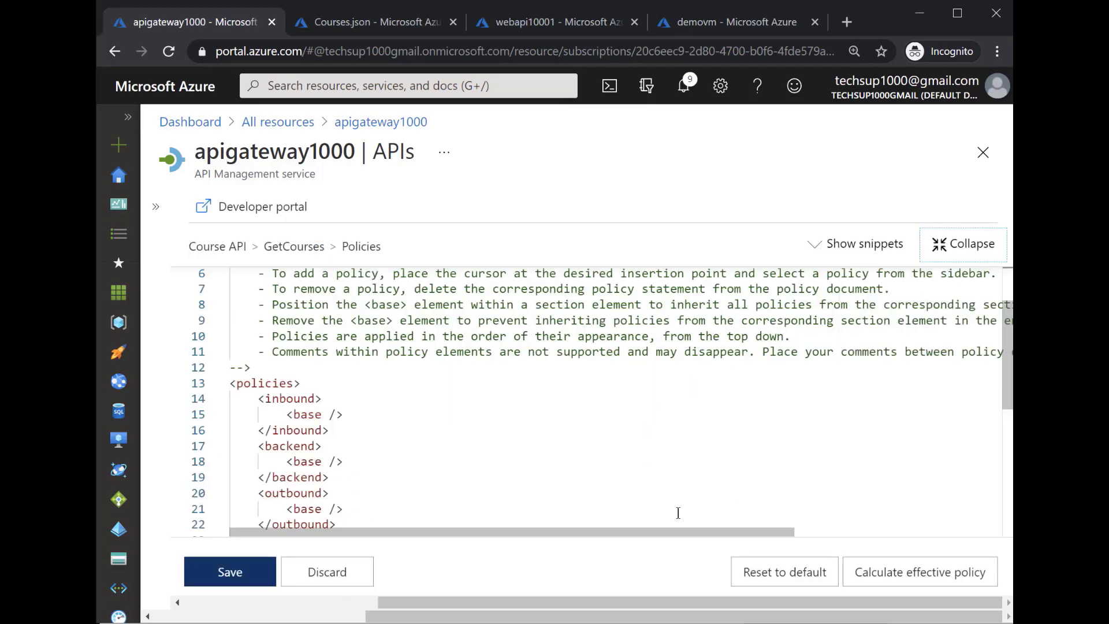
pyautogui.write('<set-variable name="id" value="@(context.Request.Url.Query.GetValueOrDefault("courseID"))" /> <rewrite-uri template="@{ return "/api/Course/"+ context.Variables.GetValueOrDefault<string>("id");}" />')
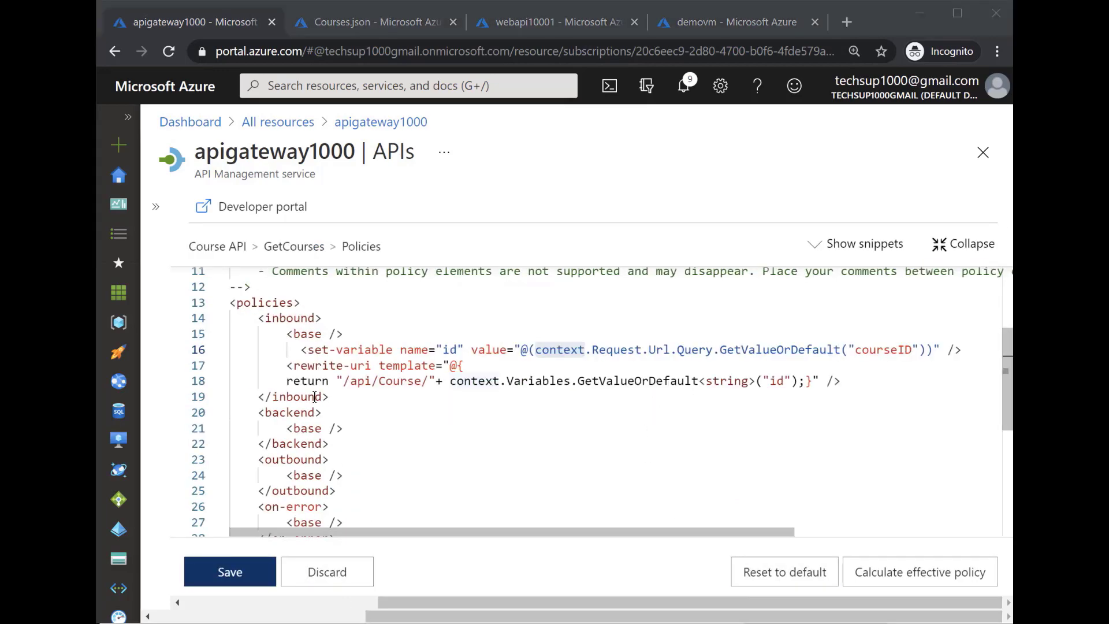
# Step: Review the set-variable line storing the courseID query value in variable id
pyautogui.moveTo(295, 350); pyautogui.dragTo(457, 365)
pyautogui.moveTo(651, 365); pyautogui.dragTo(909, 378)
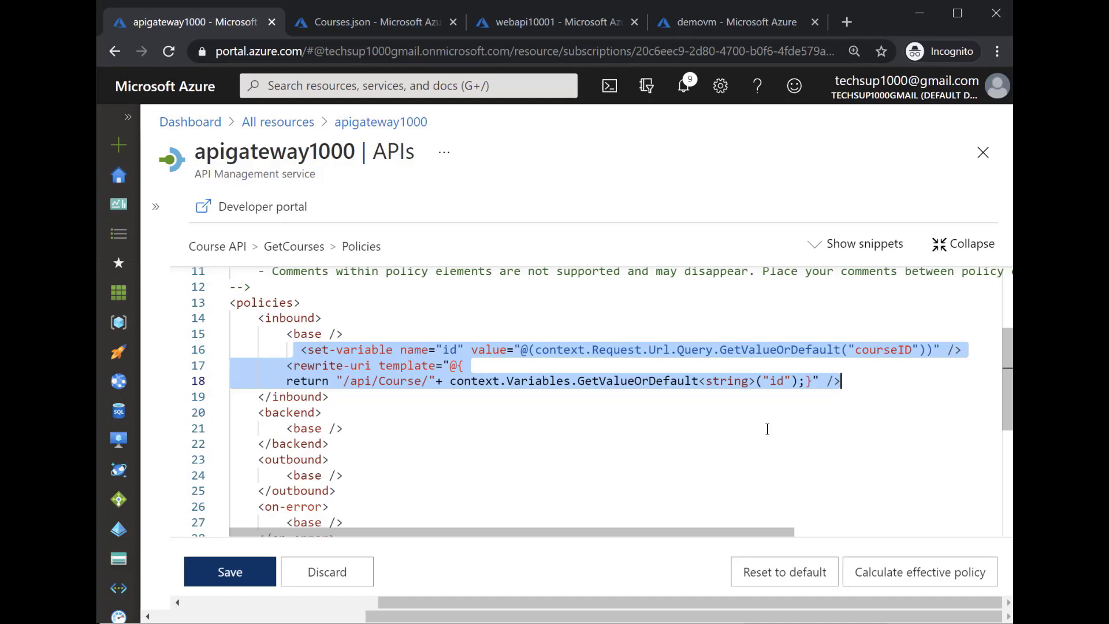
pyautogui.click(640, 368)
pyautogui.moveTo(531, 349); pyautogui.dragTo(715, 356)
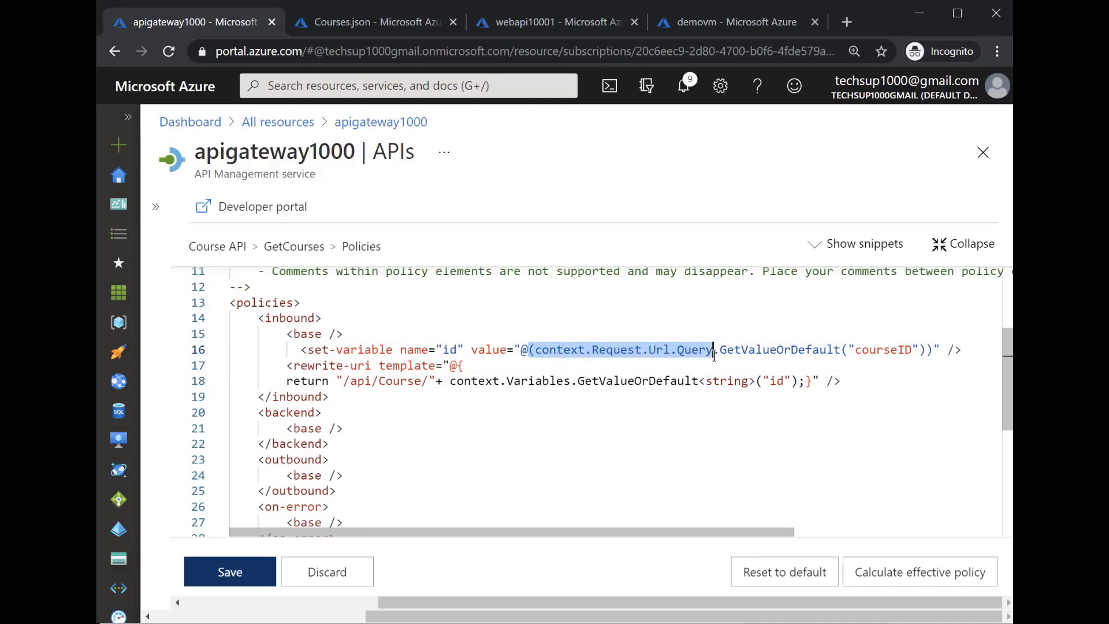
pyautogui.doubleClick(873, 349)
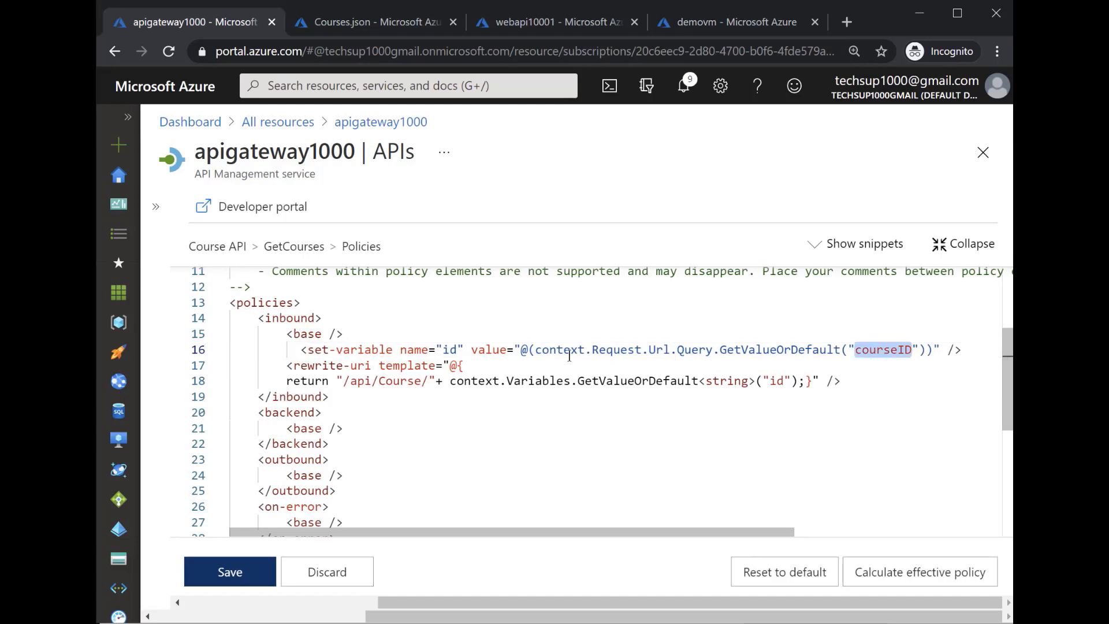
pyautogui.click(308, 350)
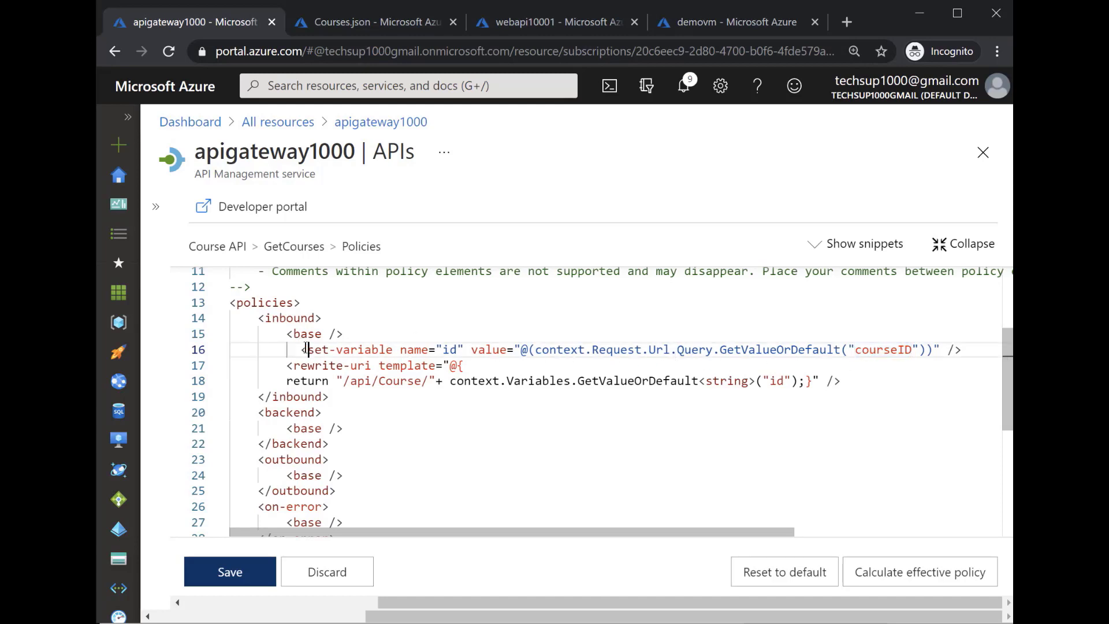
pyautogui.moveTo(307, 349); pyautogui.dragTo(438, 349)
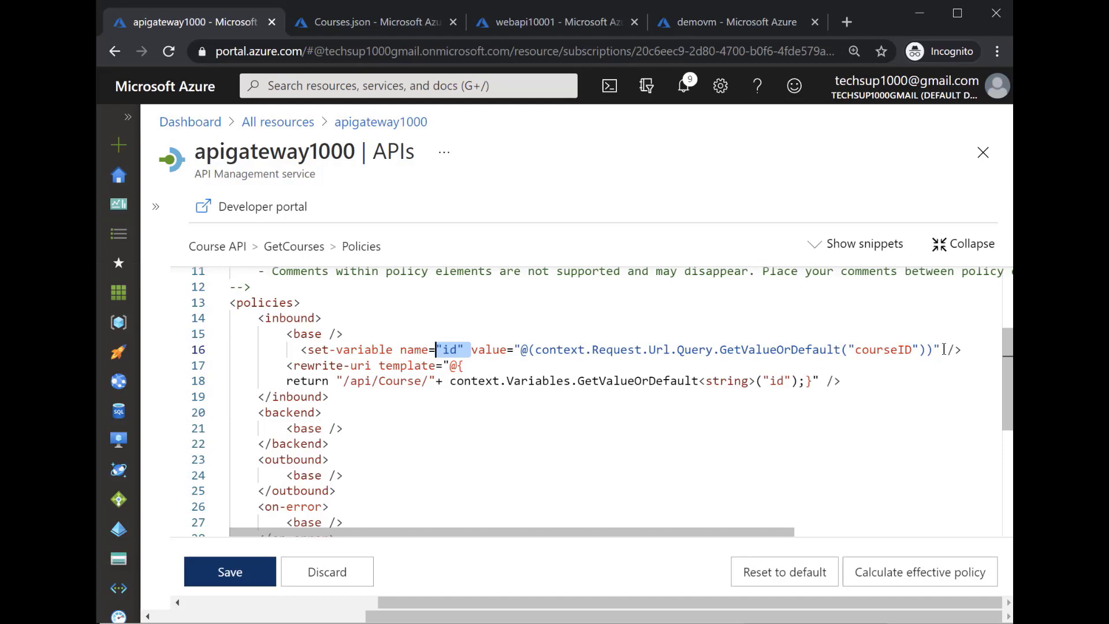
pyautogui.moveTo(942, 349); pyautogui.dragTo(834, 350)
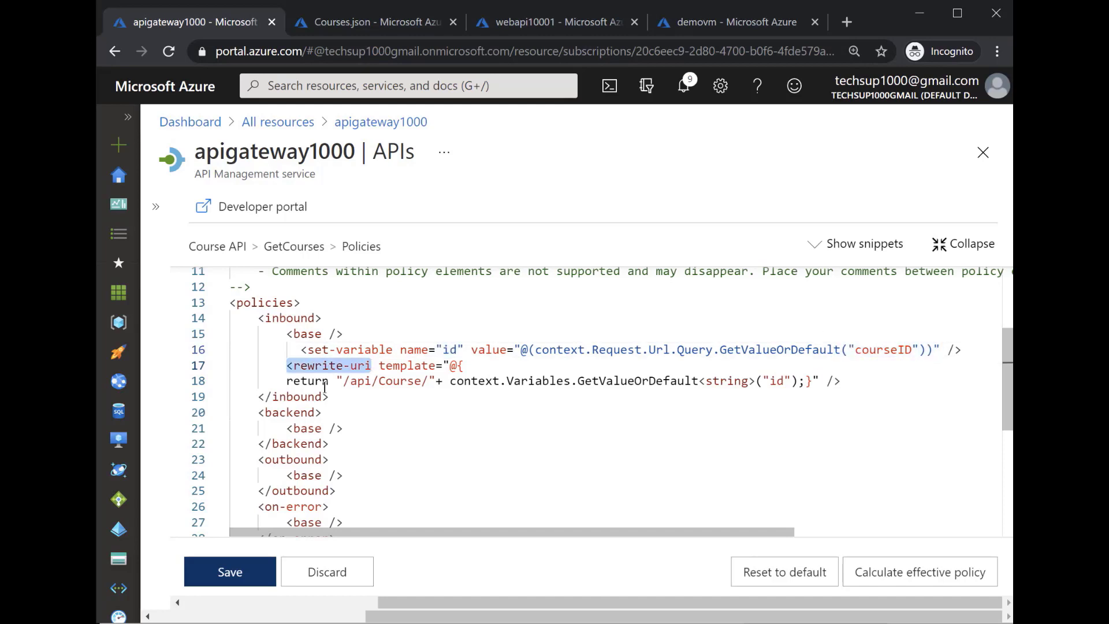
# Step: Review the rewrite-uri to /api/Course/ plus id, then select the Postman request URL
pyautogui.click(324, 384)
pyautogui.click(290, 366)
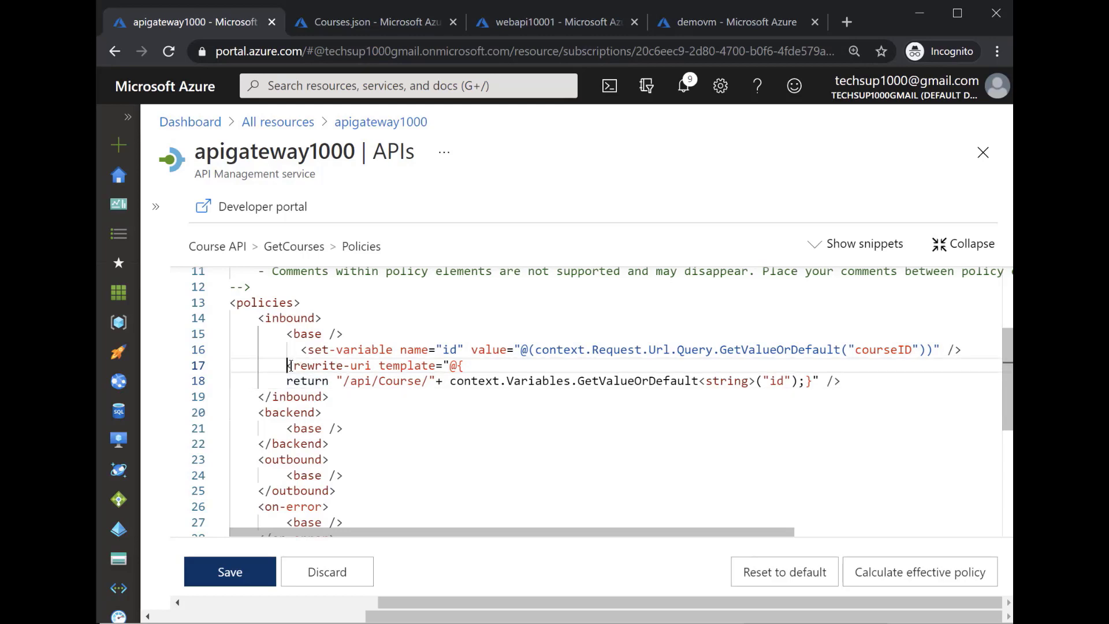
pyautogui.moveTo(291, 365); pyautogui.dragTo(374, 366)
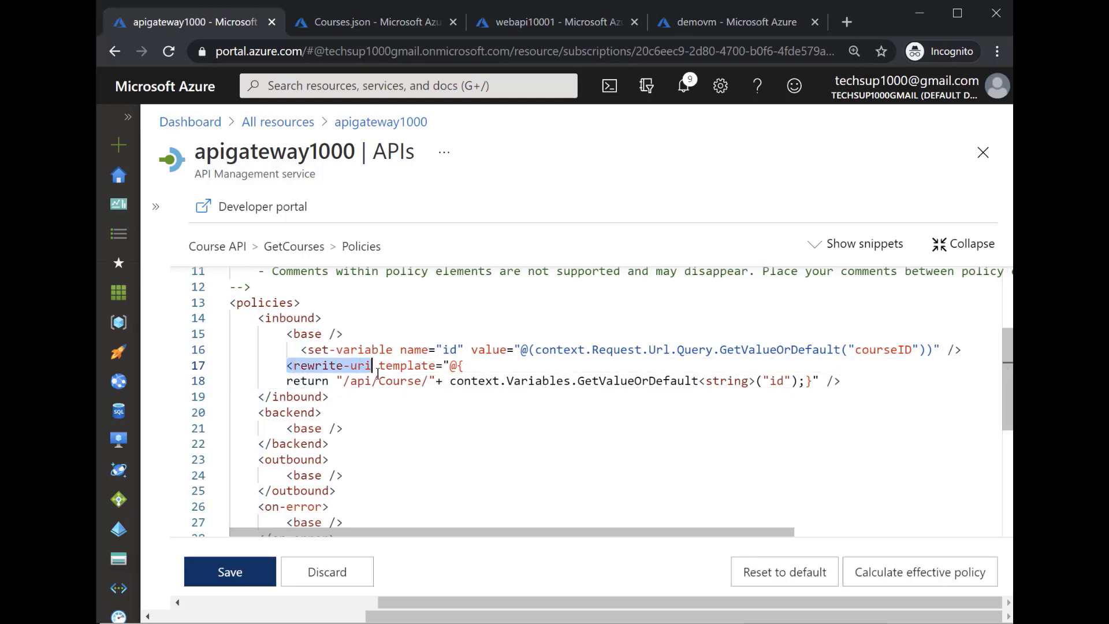
pyautogui.moveTo(287, 381); pyautogui.dragTo(436, 382)
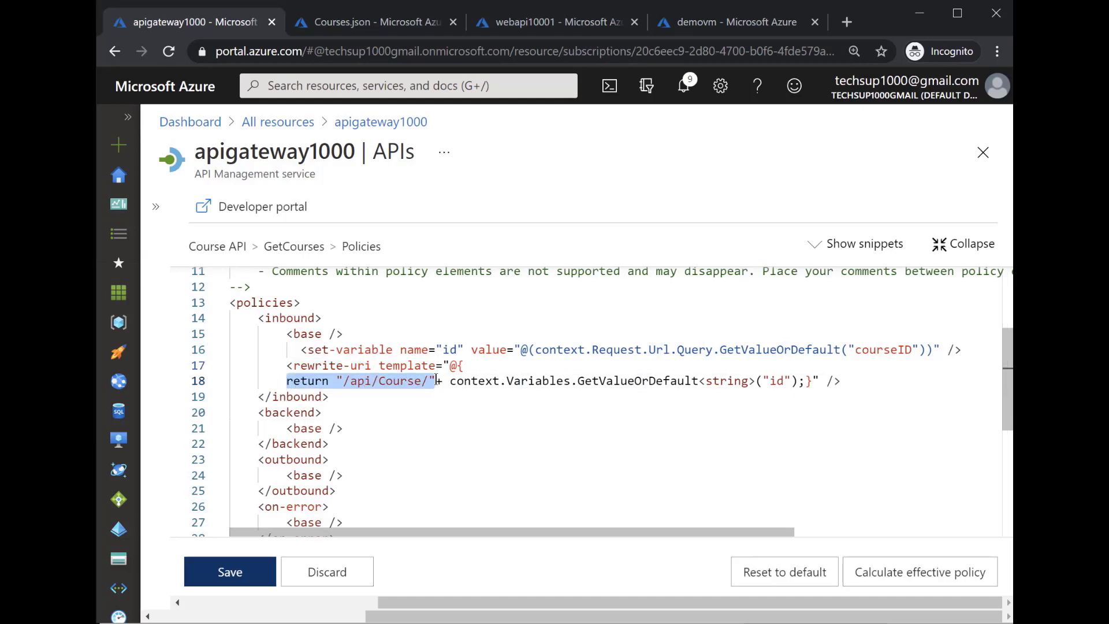
pyautogui.moveTo(756, 381); pyautogui.dragTo(790, 381)
pyautogui.moveTo(444, 381); pyautogui.dragTo(692, 381)
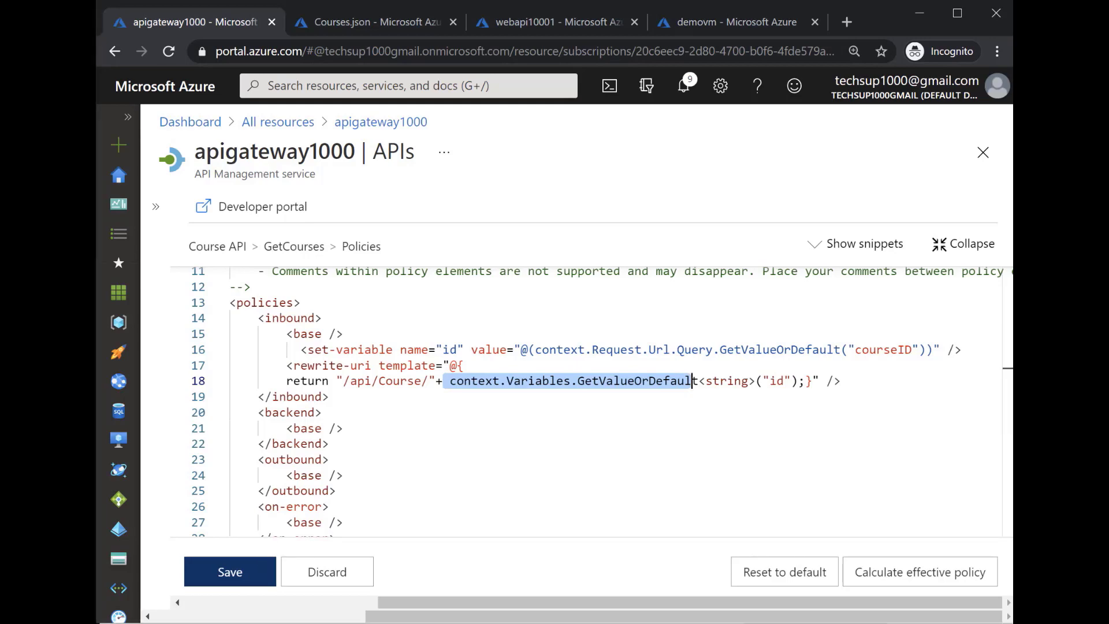
pyautogui.click(243, 623)
pyautogui.moveTo(601, 186); pyautogui.dragTo(194, 193)
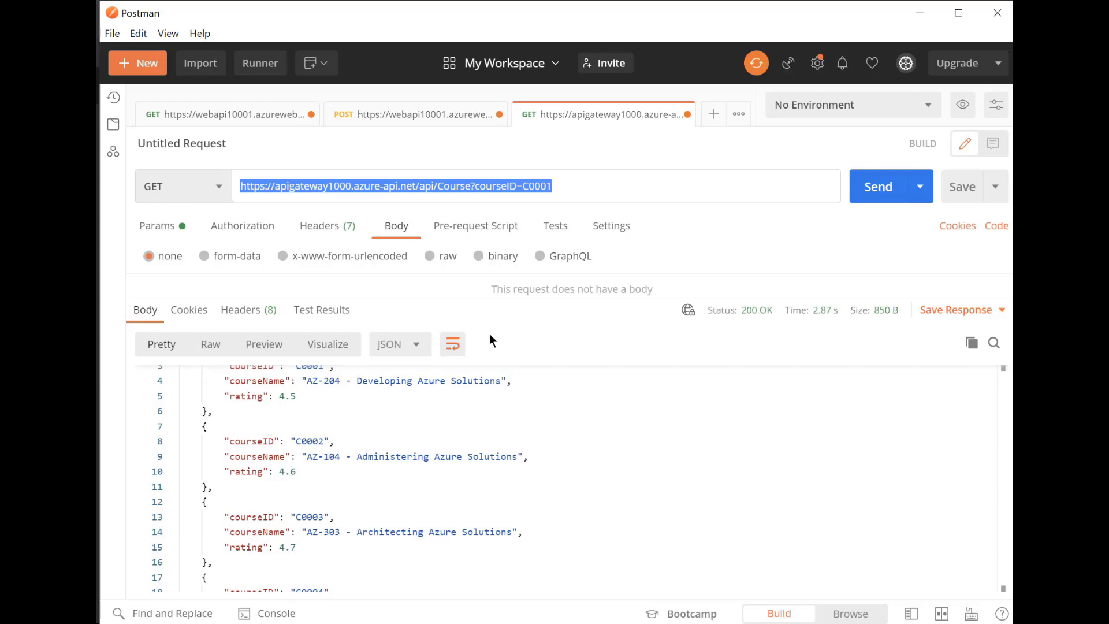
# Step: Try /C0001, revert to ?courseID=C0001, and send to get only the AZ-204 course
pyautogui.press('Right')
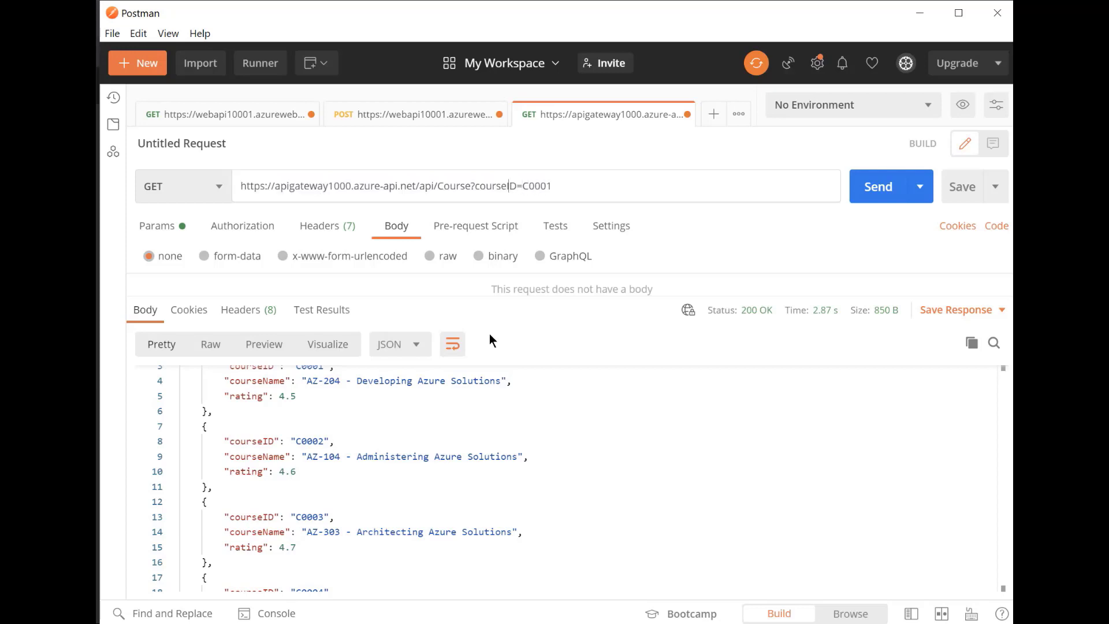
pyautogui.press('Left')
pyautogui.press('Left')
pyautogui.press('Left')
pyautogui.press('Left')
pyautogui.press('Left')
pyautogui.press('Left')
pyautogui.press('Left')
pyautogui.press('Left')
pyautogui.hotkey('shift', 'End')
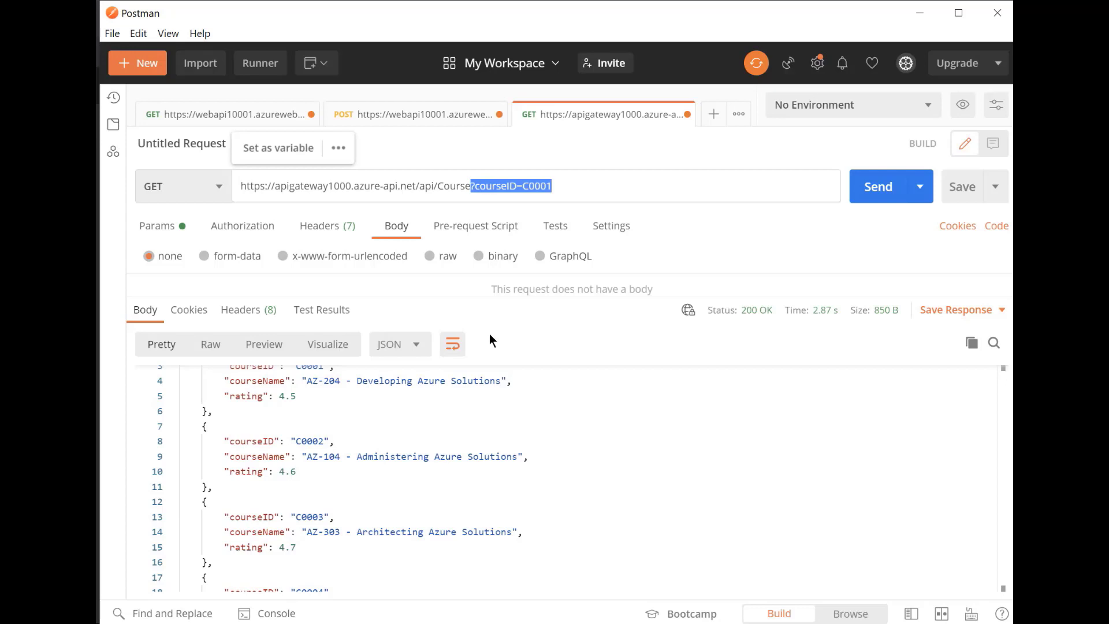
pyautogui.press('BackSpace')
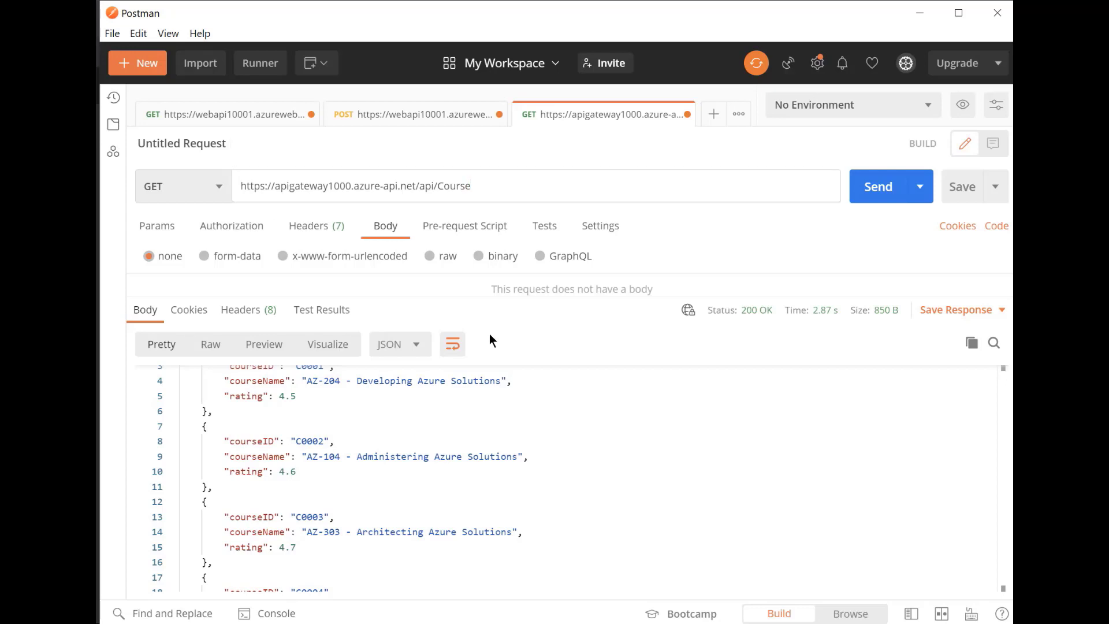
pyautogui.write('/C0001')
pyautogui.hotkey('ctrl', 'z')
pyautogui.hotkey('ctrl', 'z')
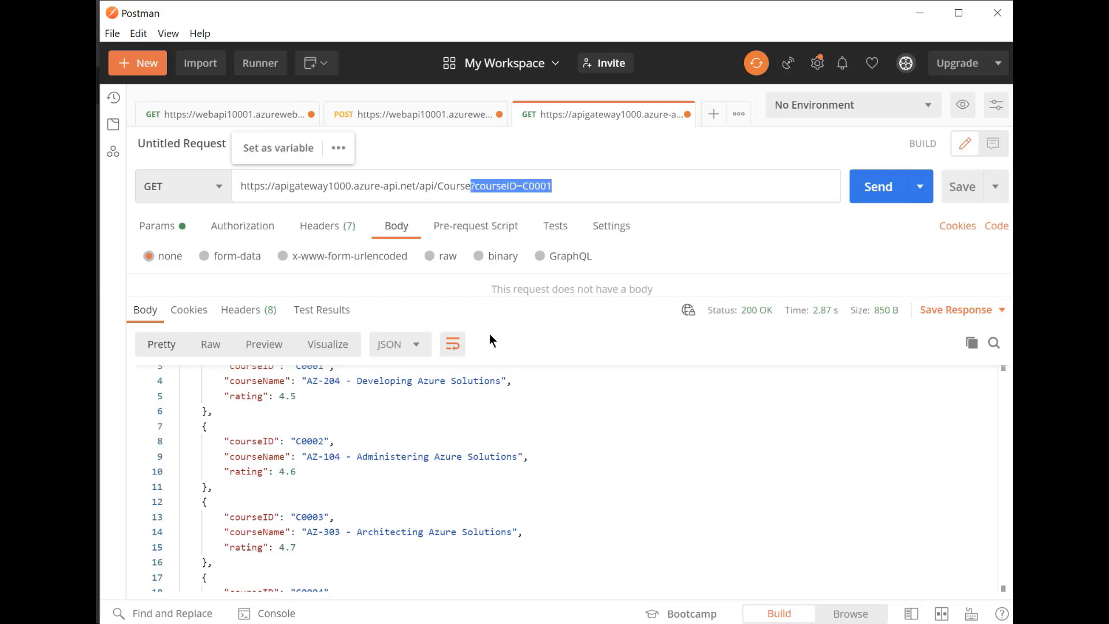
pyautogui.press('End')
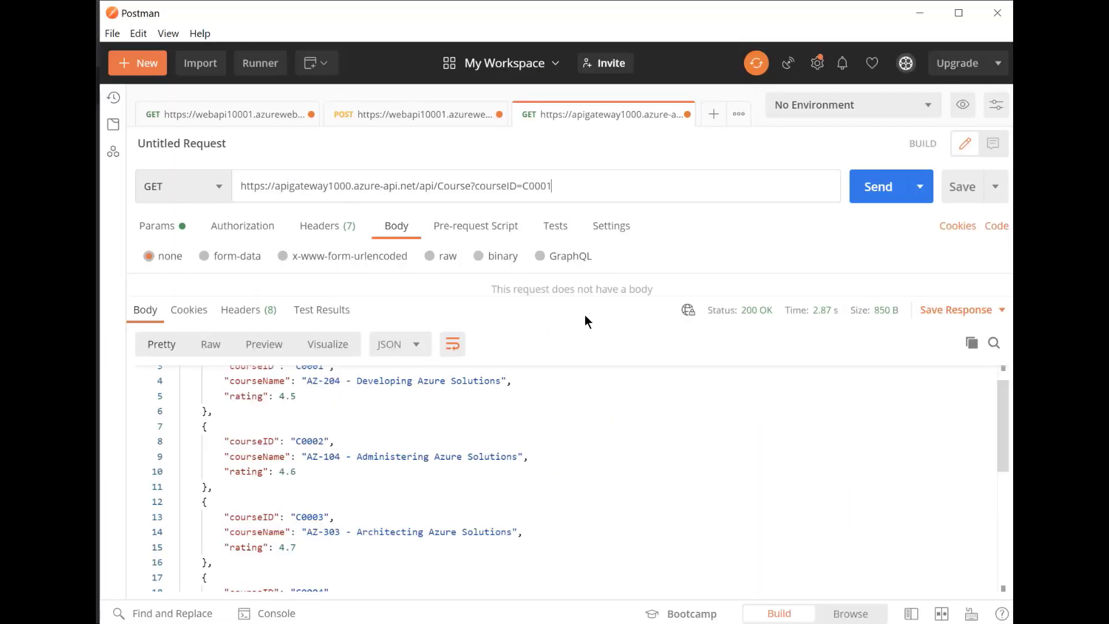
pyautogui.click(875, 187)
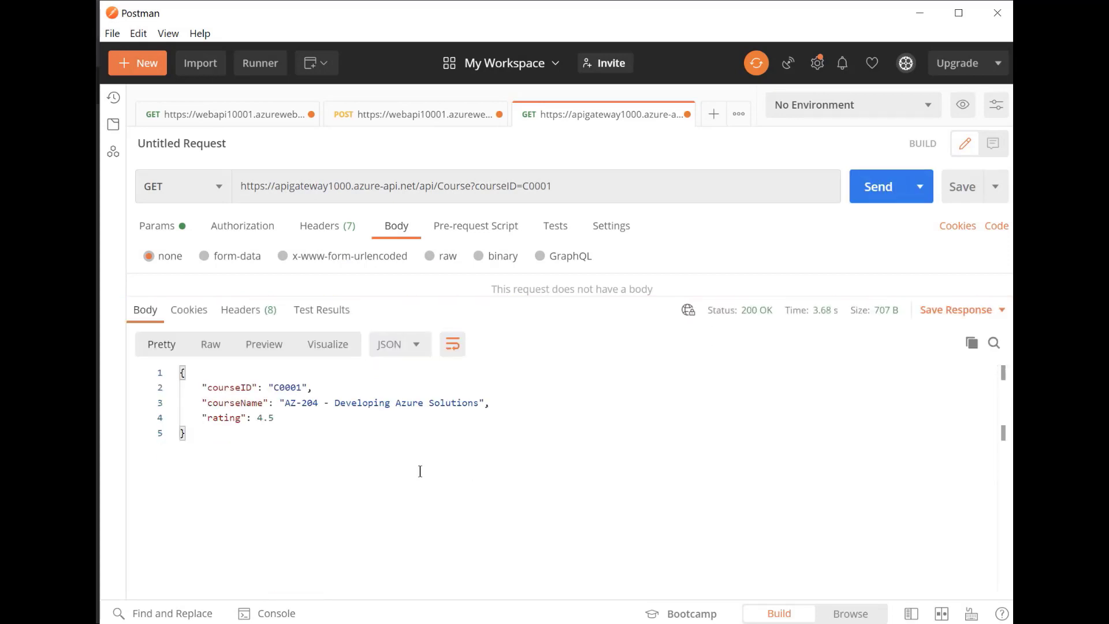
pyautogui.moveTo(180, 372); pyautogui.dragTo(277, 434)
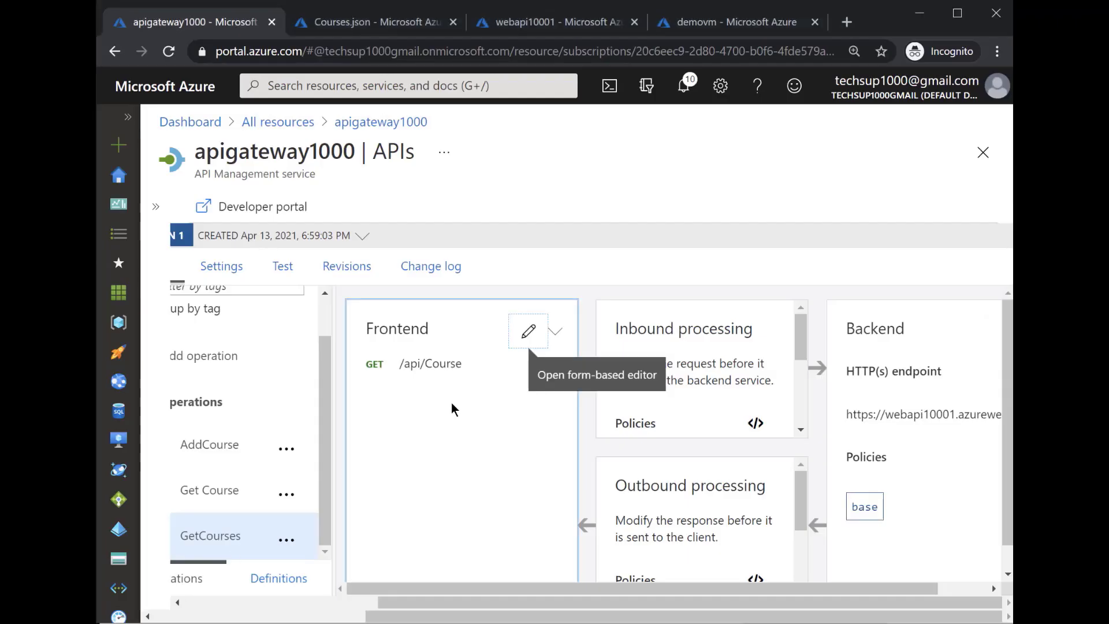
# Step: Open the GetCourses inbound policy in full view and review the choose/when rewrite block
pyautogui.click(756, 424)
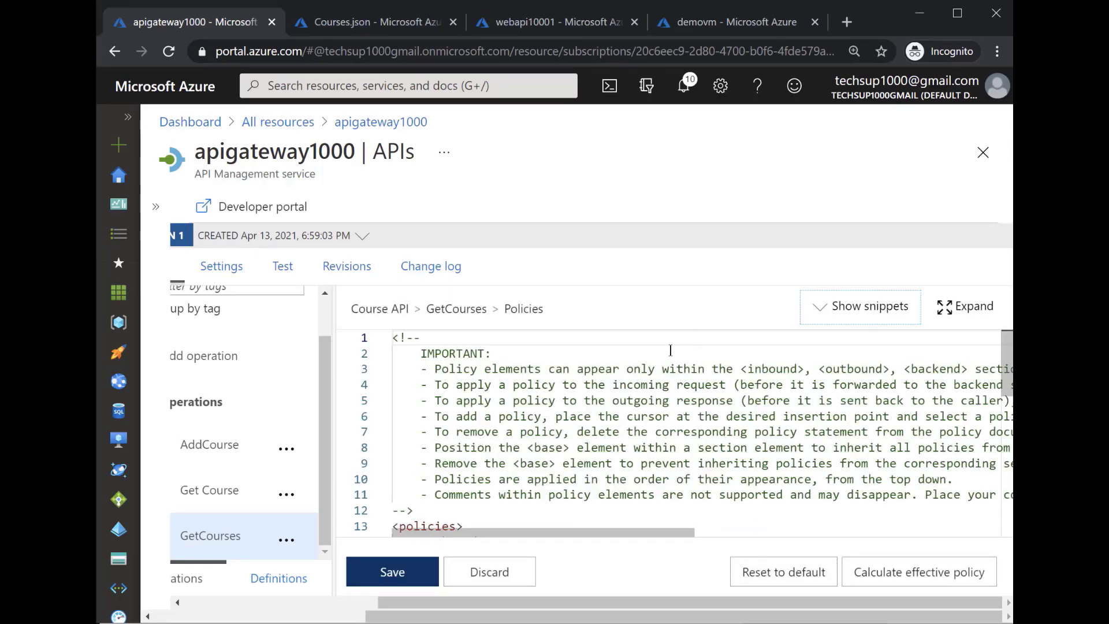
pyautogui.click(959, 307)
pyautogui.scroll(-2, 742, 374)
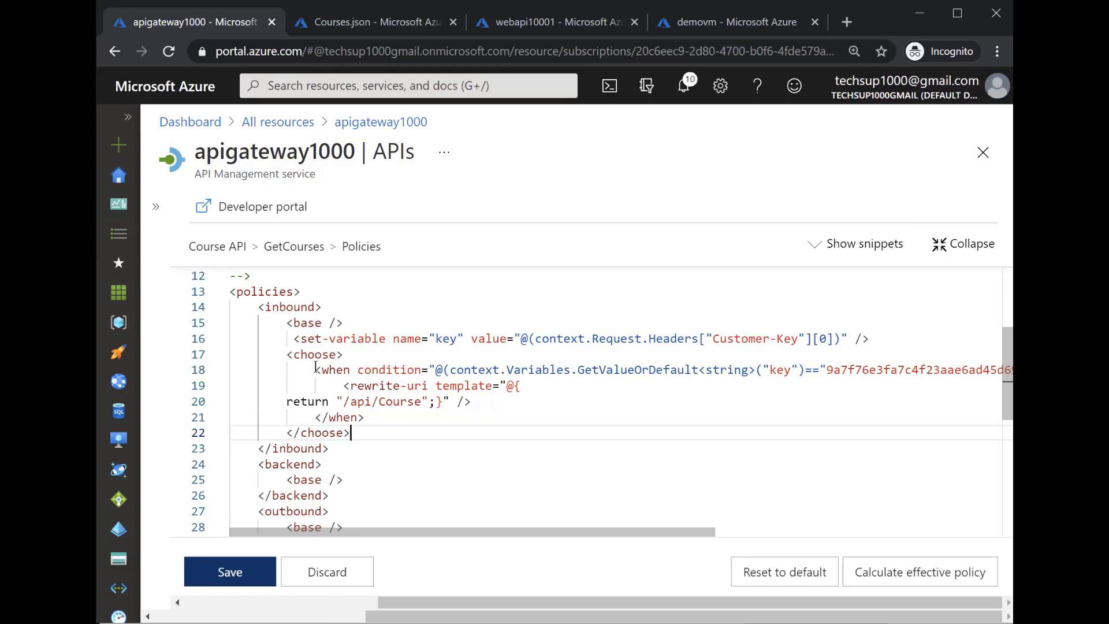
pyautogui.moveTo(316, 370); pyautogui.dragTo(423, 369)
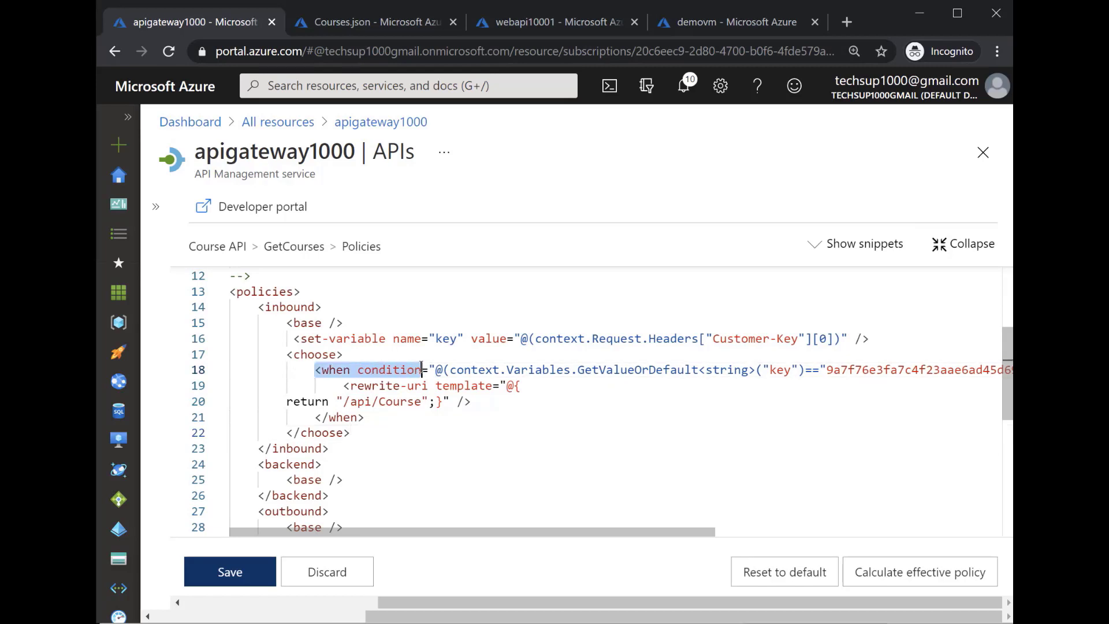
pyautogui.moveTo(351, 433); pyautogui.dragTo(285, 360)
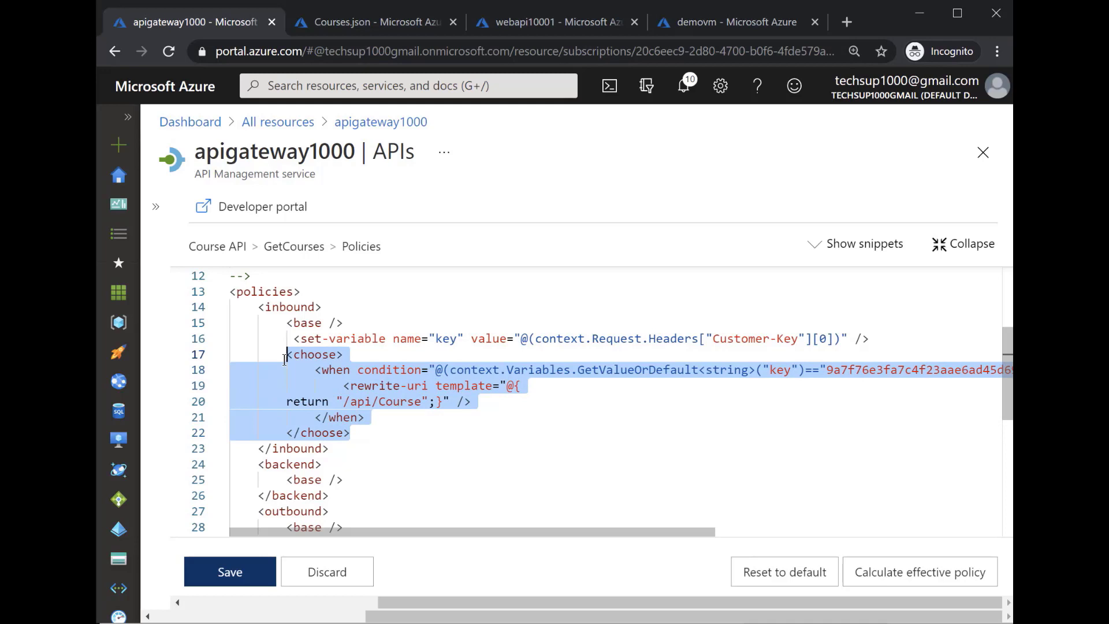
# Step: Review the Customer-Key header variable, expected key and /api/Course rewrite, then save
pyautogui.click(438, 344)
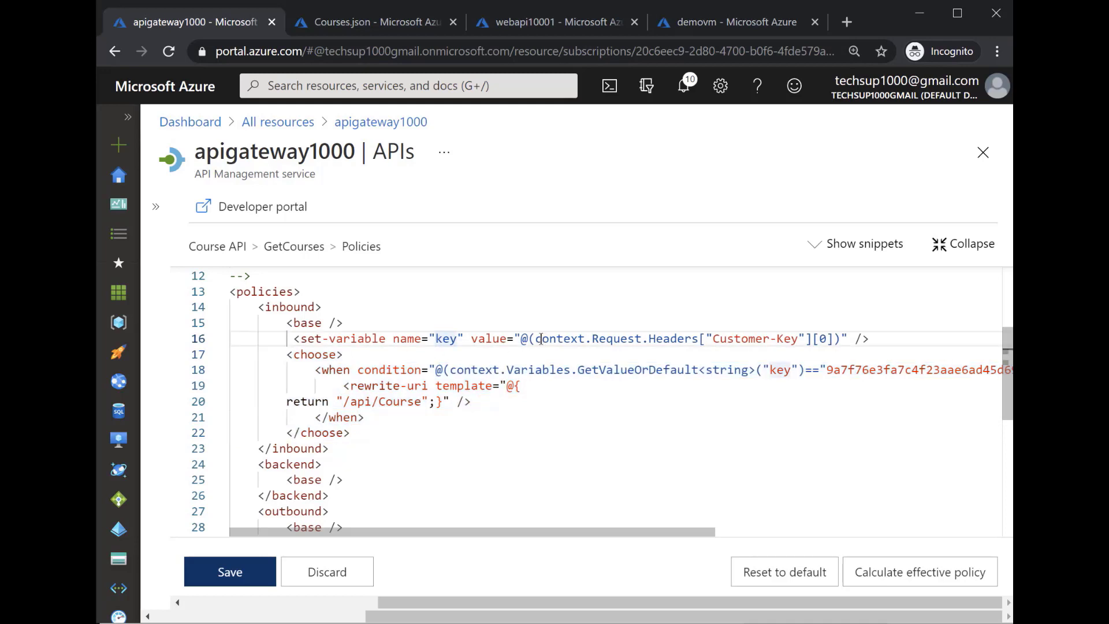
pyautogui.moveTo(538, 339); pyautogui.dragTo(700, 357)
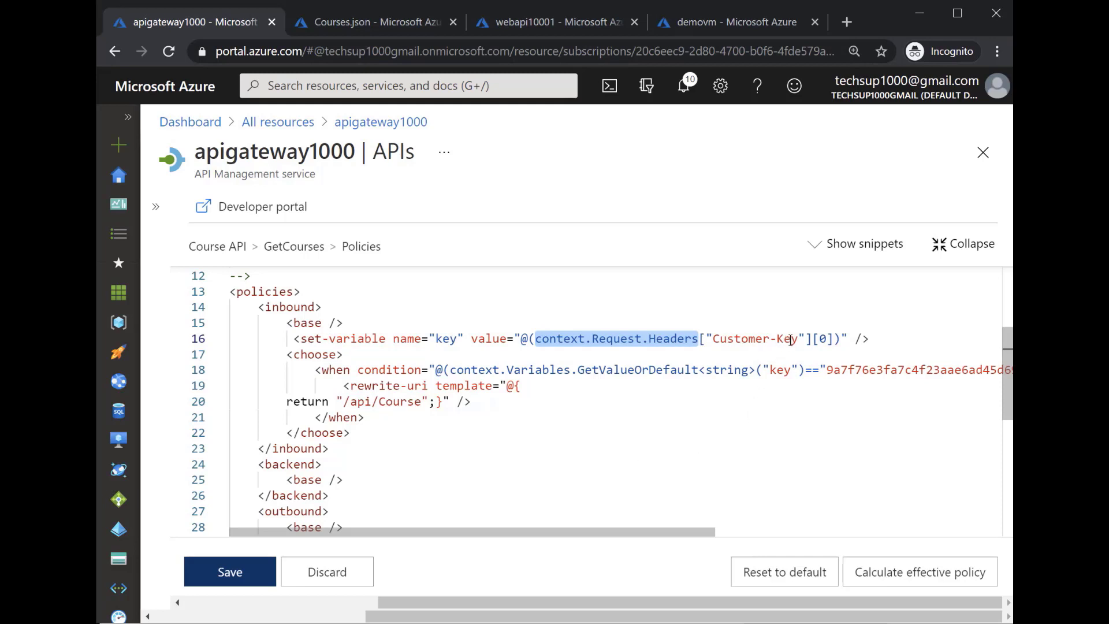
pyautogui.moveTo(791, 340); pyautogui.dragTo(713, 340)
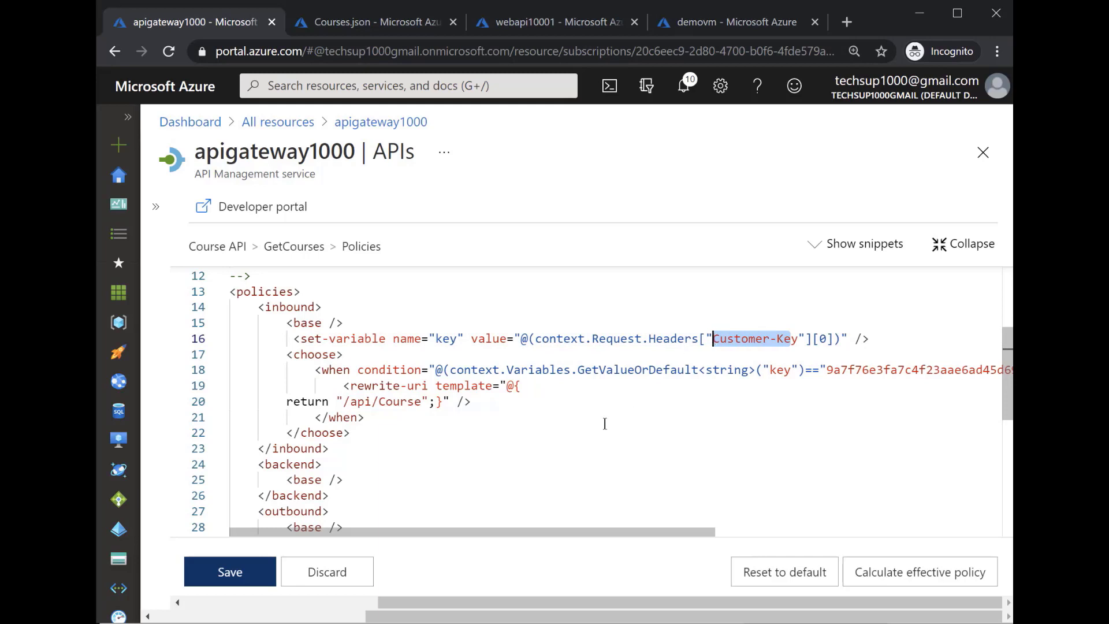
pyautogui.moveTo(521, 535); pyautogui.dragTo(647, 546)
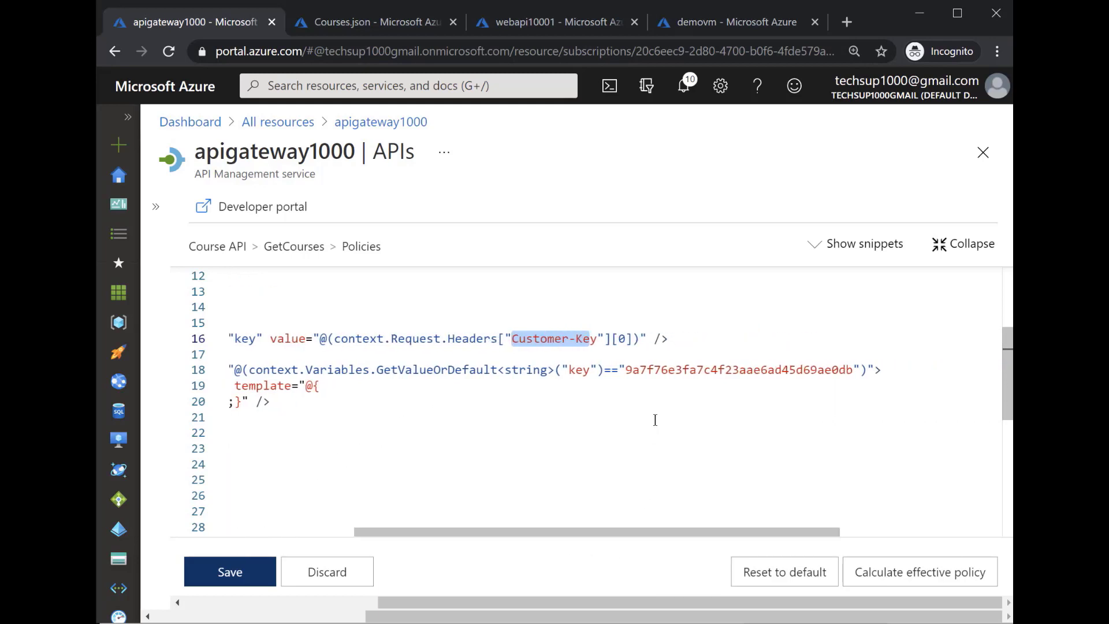
pyautogui.click(627, 370)
pyautogui.moveTo(673, 369); pyautogui.dragTo(846, 370)
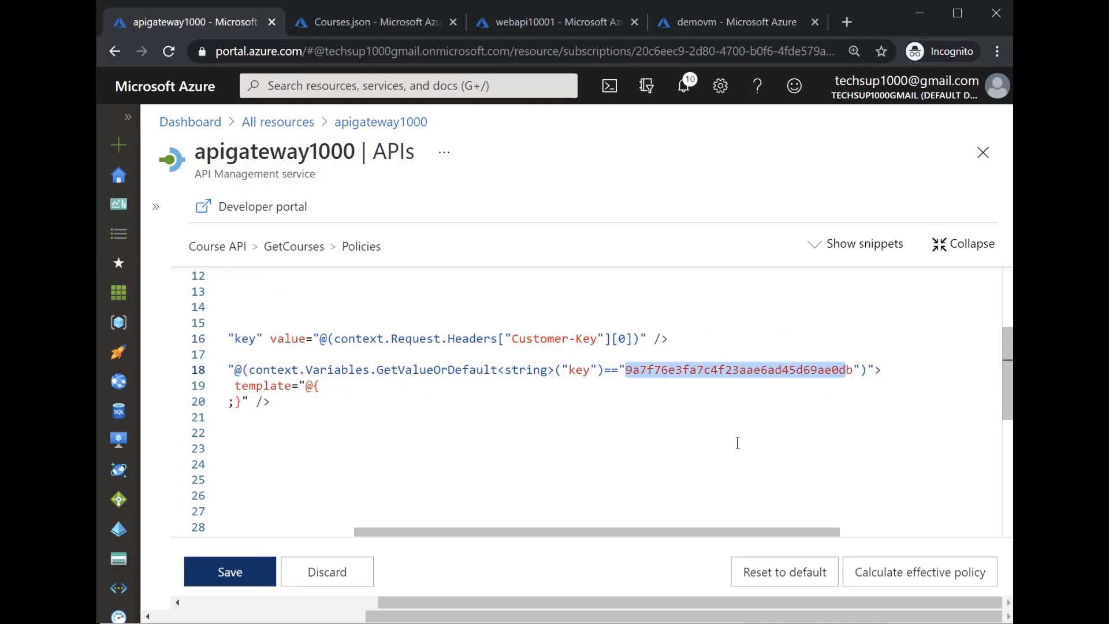
pyautogui.moveTo(662, 526); pyautogui.dragTo(448, 535)
pyautogui.scroll(2, 513, 461)
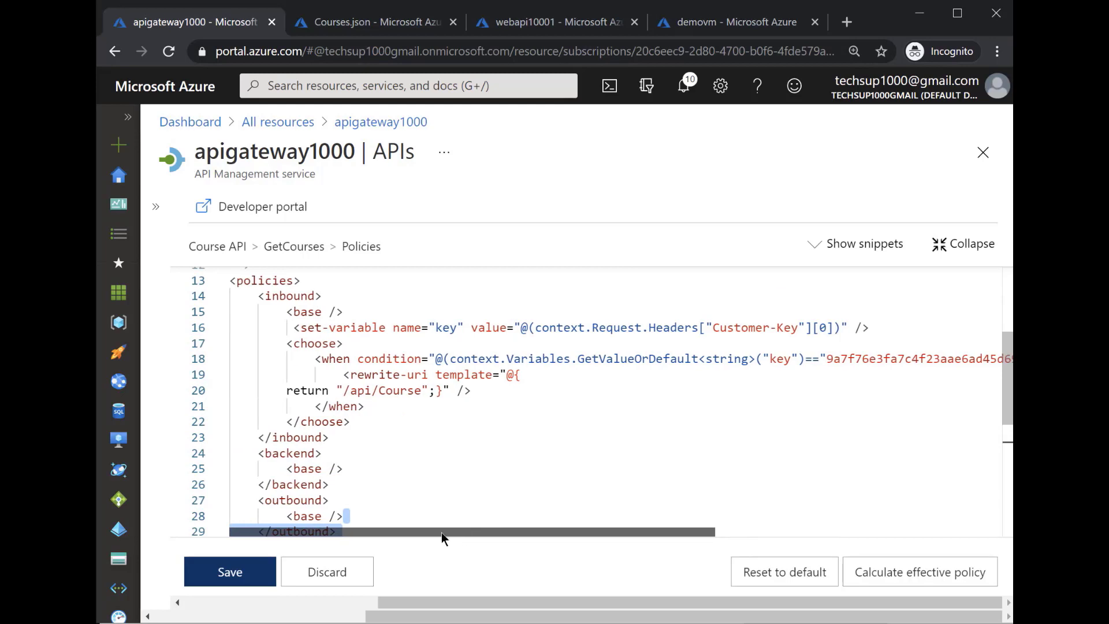
pyautogui.moveTo(344, 391); pyautogui.dragTo(429, 391)
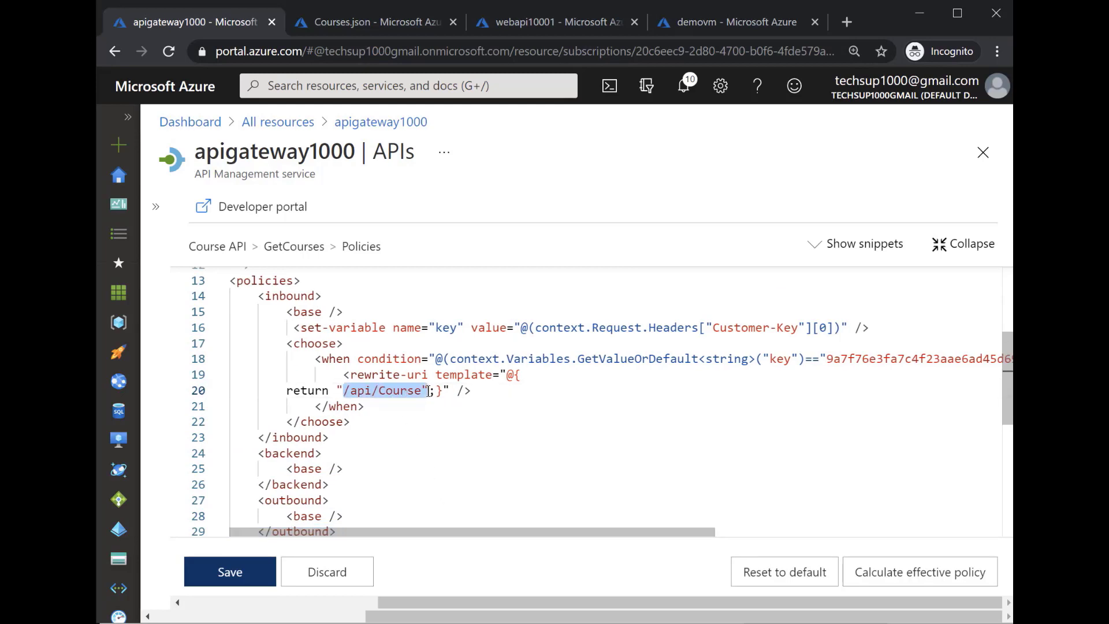
pyautogui.click(225, 571)
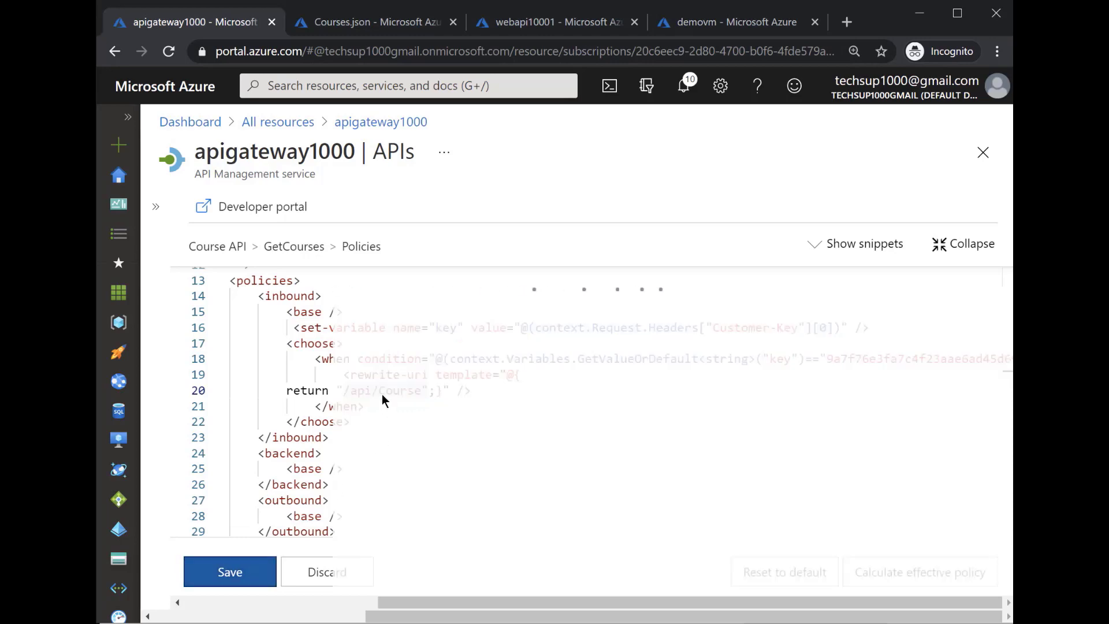
pyautogui.click(156, 209)
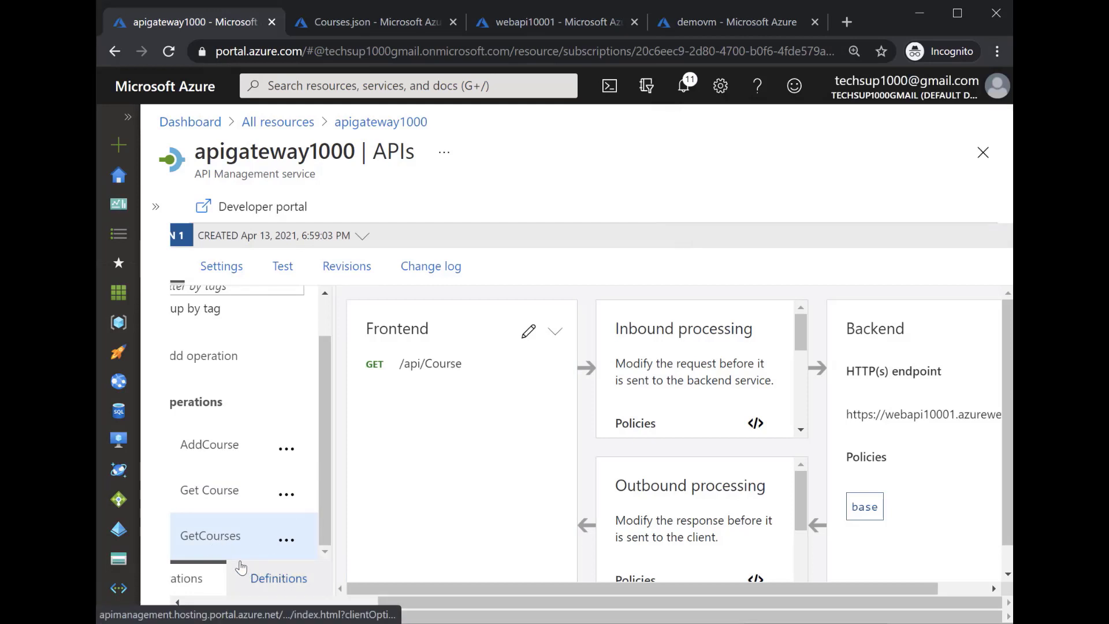
# Step: In Postman, remove ?courseID=C0001 from the URL and send the request to /api/Course
pyautogui.hotkey('alt', 'Tab')
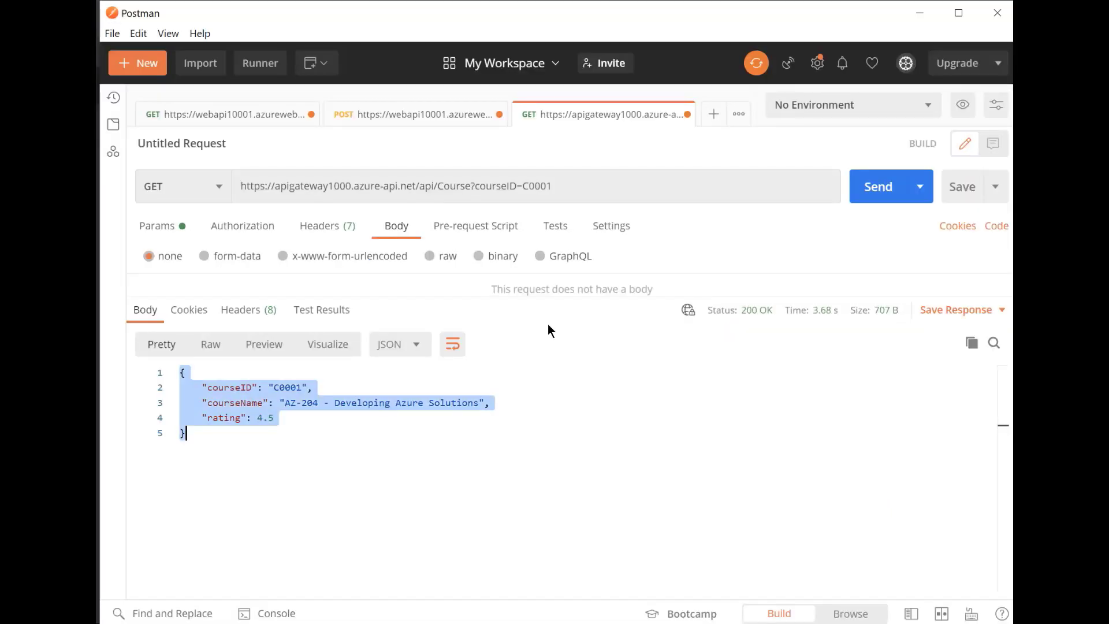
pyautogui.click(502, 182)
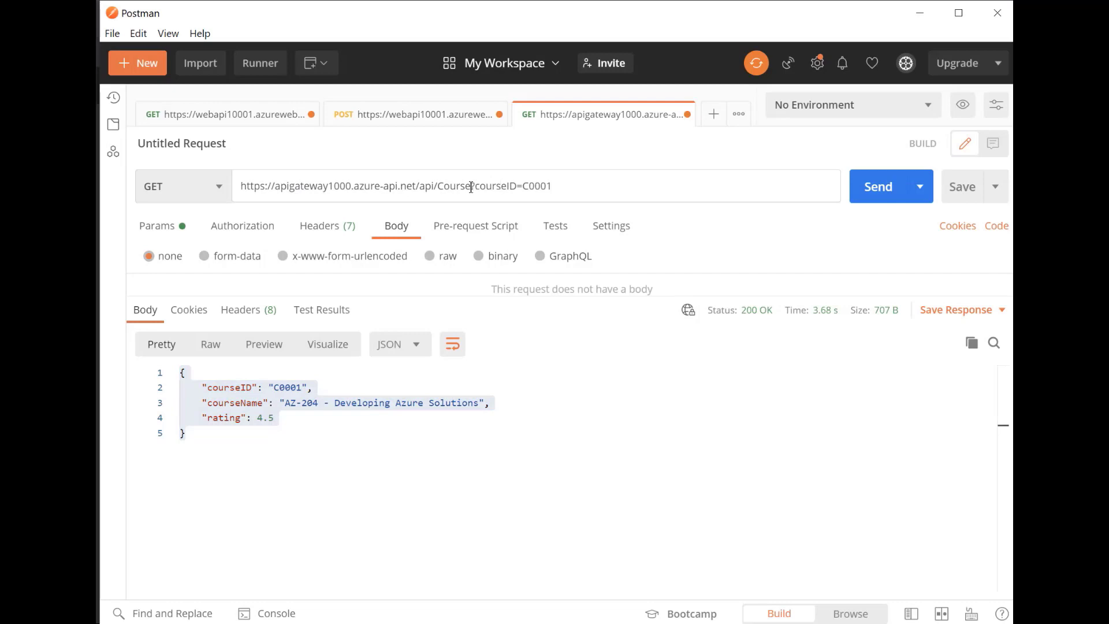
pyautogui.moveTo(471, 183); pyautogui.dragTo(679, 206)
pyautogui.press('BackSpace')
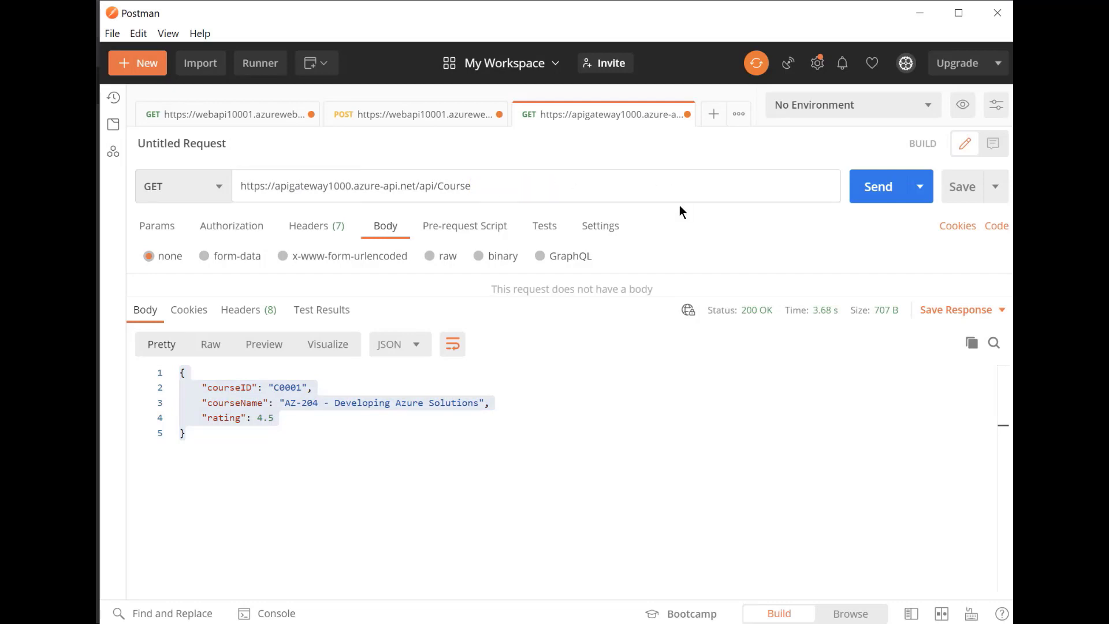
pyautogui.click(879, 186)
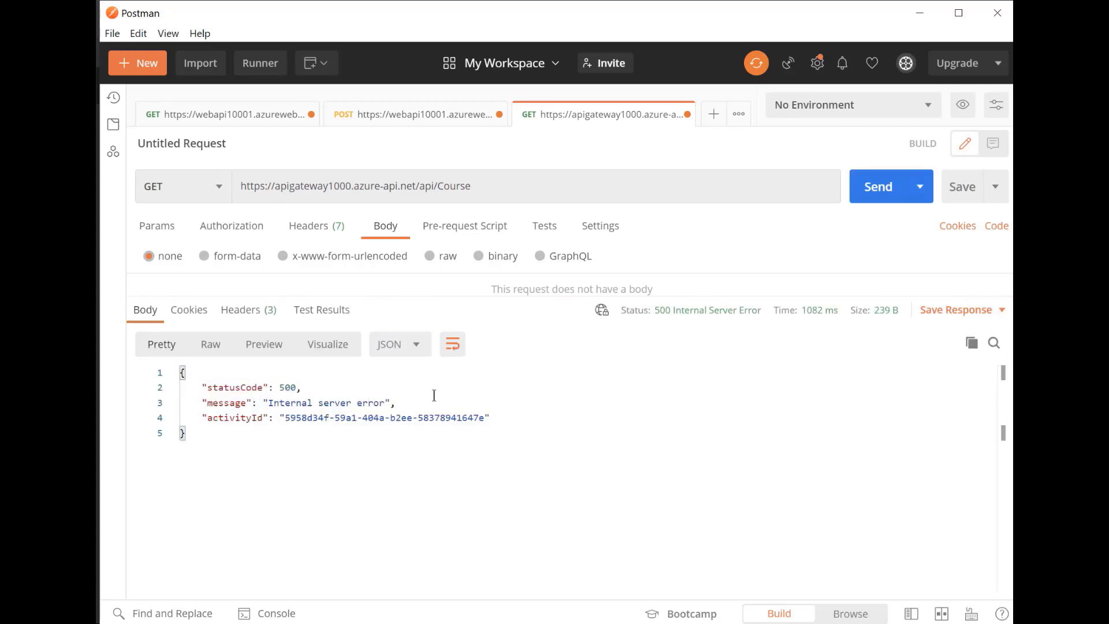
# Step: Add a Customer-Key request header, copying the header name from the Notepad policy
pyautogui.click(326, 233)
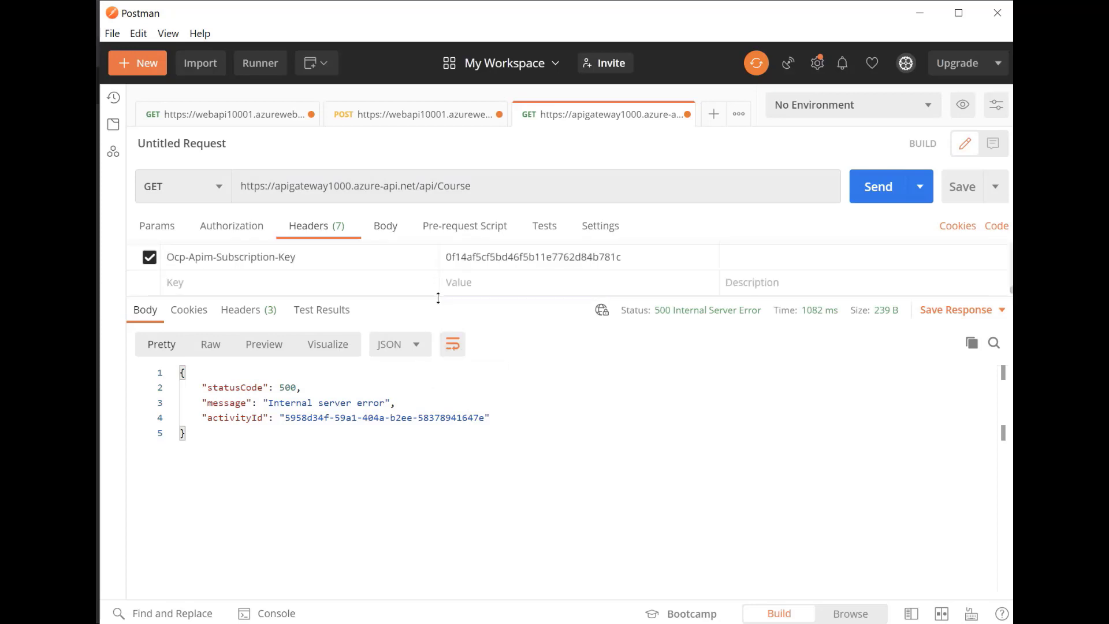
pyautogui.click(351, 286)
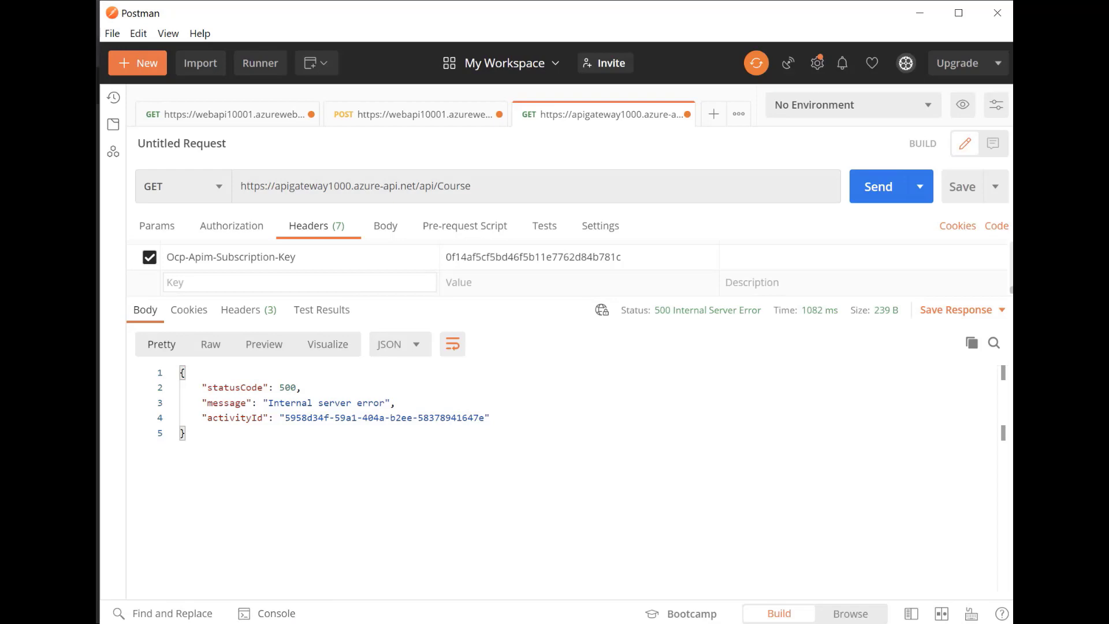
pyautogui.hotkey('alt', 'Tab')
pyautogui.click(515, 353)
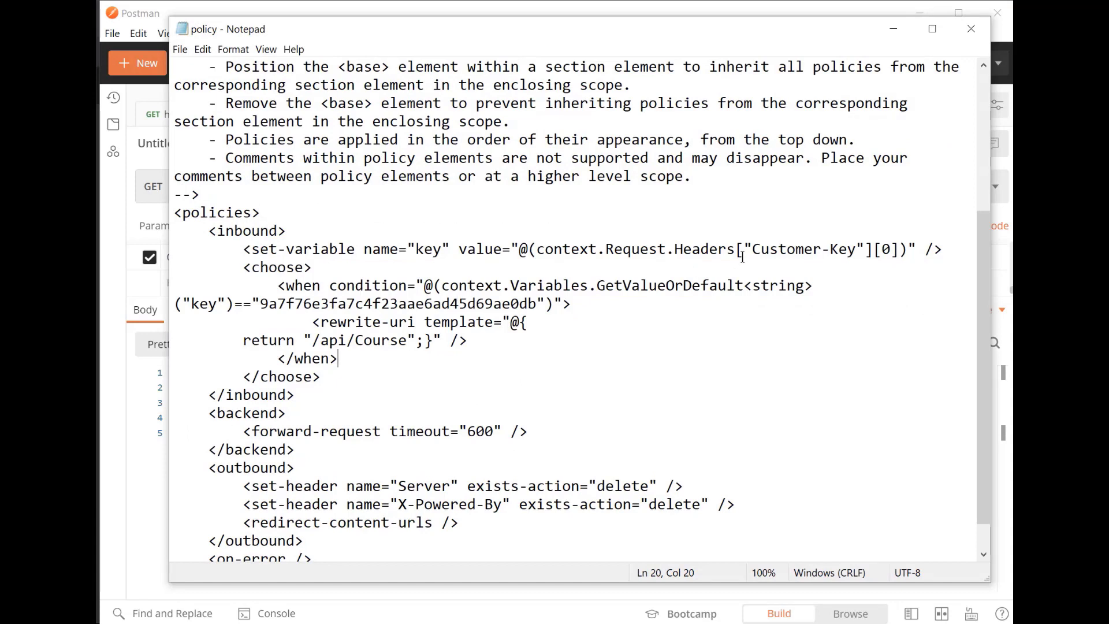
pyautogui.moveTo(752, 253); pyautogui.dragTo(858, 254)
pyautogui.hotkey('ctrl', 'c')
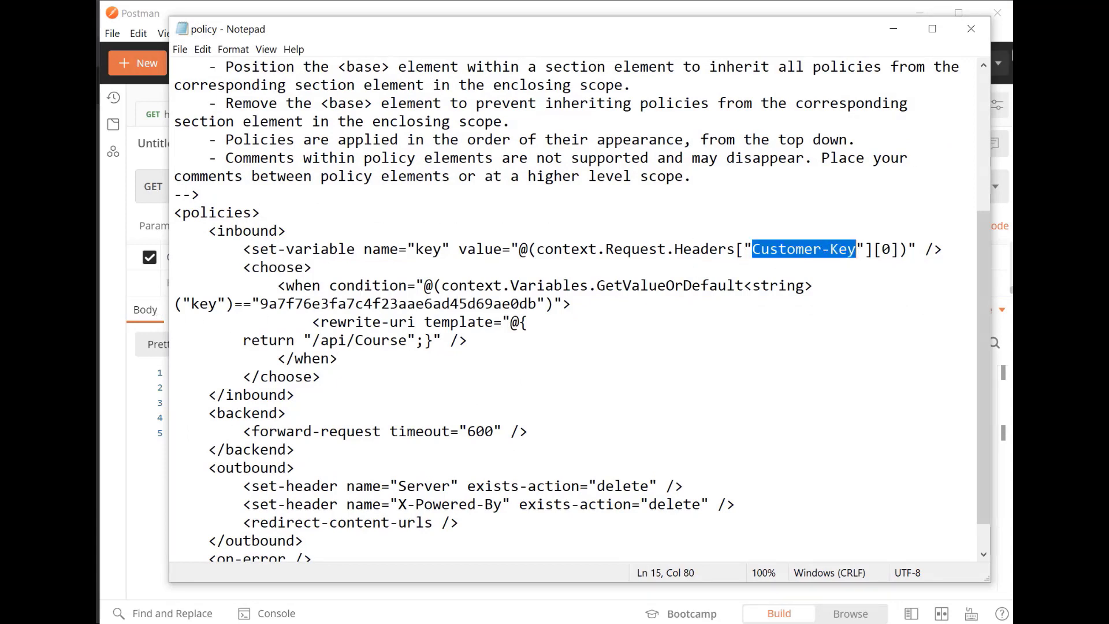
pyautogui.click(893, 28)
pyautogui.click(366, 282)
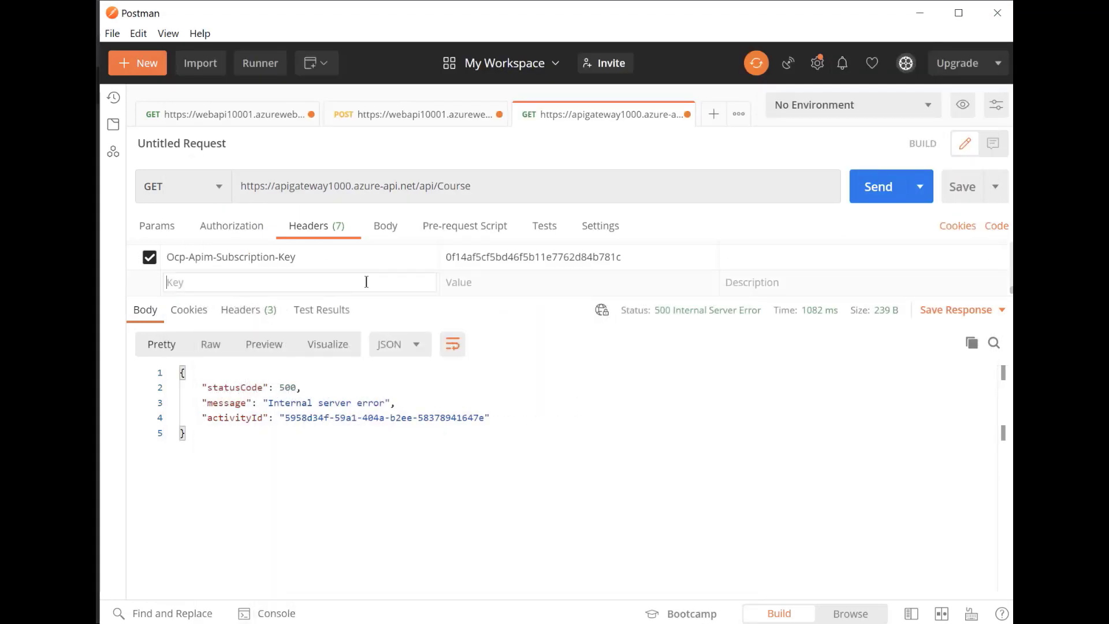
pyautogui.hotkey('ctrl', 'v')
# Step: Paste the policy's expected key as the Customer-Key value and resend the request
pyautogui.click(502, 260)
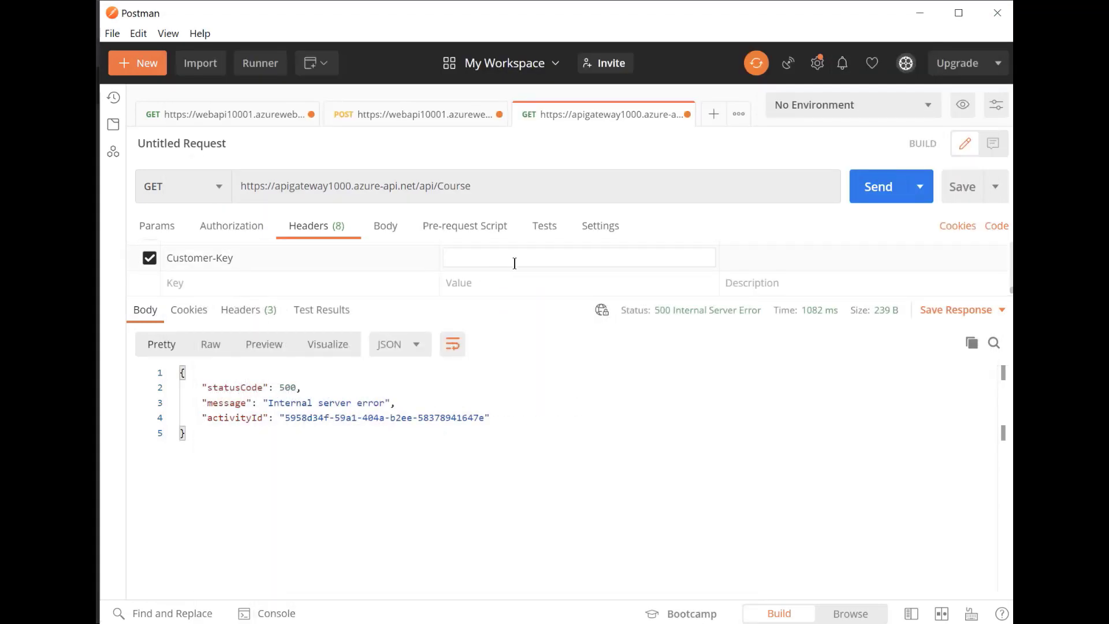
pyautogui.hotkey('alt', 'Tab')
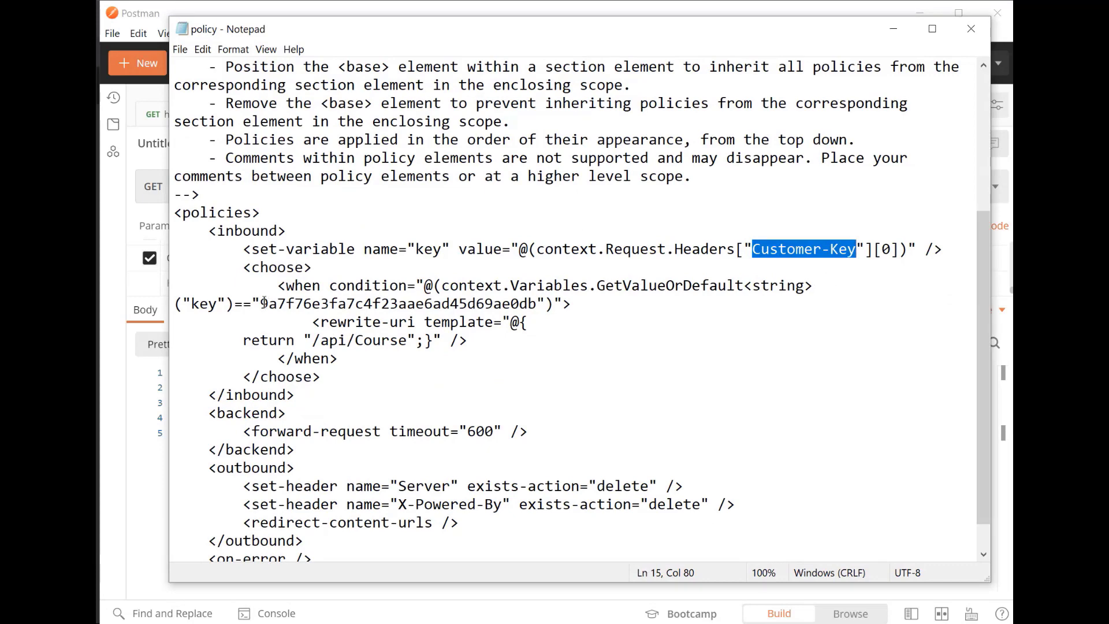
pyautogui.moveTo(263, 303); pyautogui.dragTo(537, 304)
pyautogui.hotkey('ctrl', 'c')
pyautogui.hotkey('alt', 'Tab')
pyautogui.hotkey('ctrl', 'v')
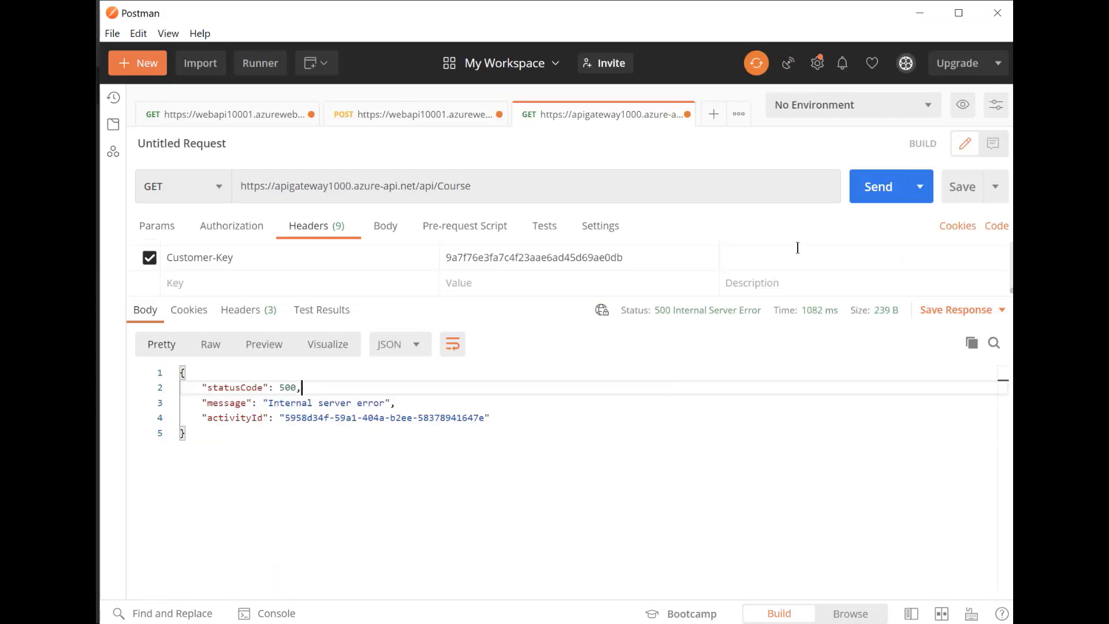
pyautogui.click(884, 196)
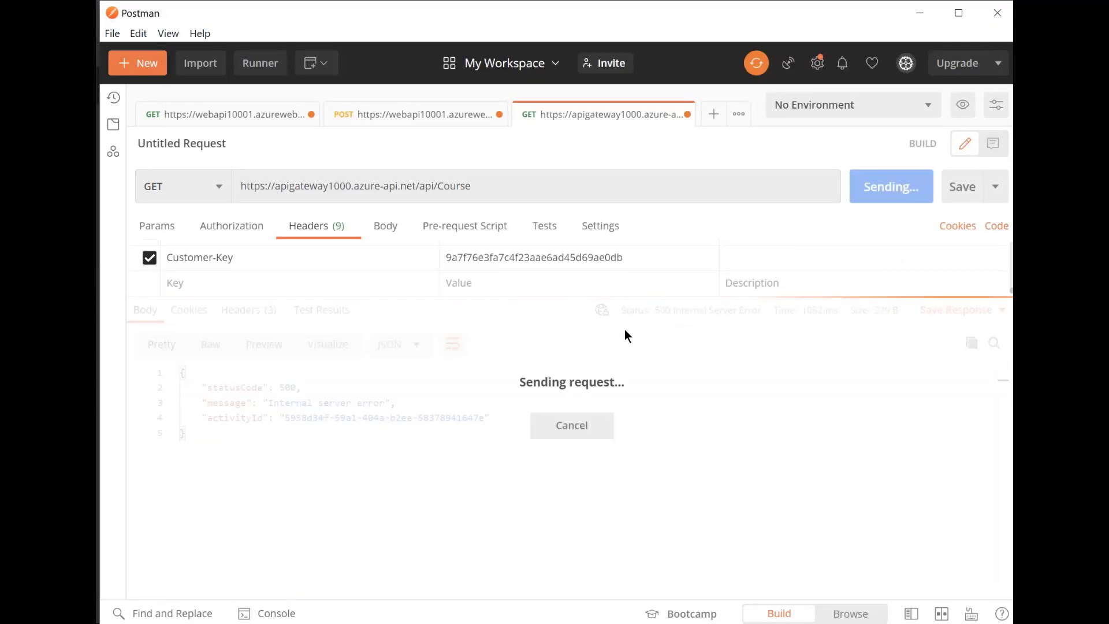
pyautogui.scroll(-5, 422, 425)
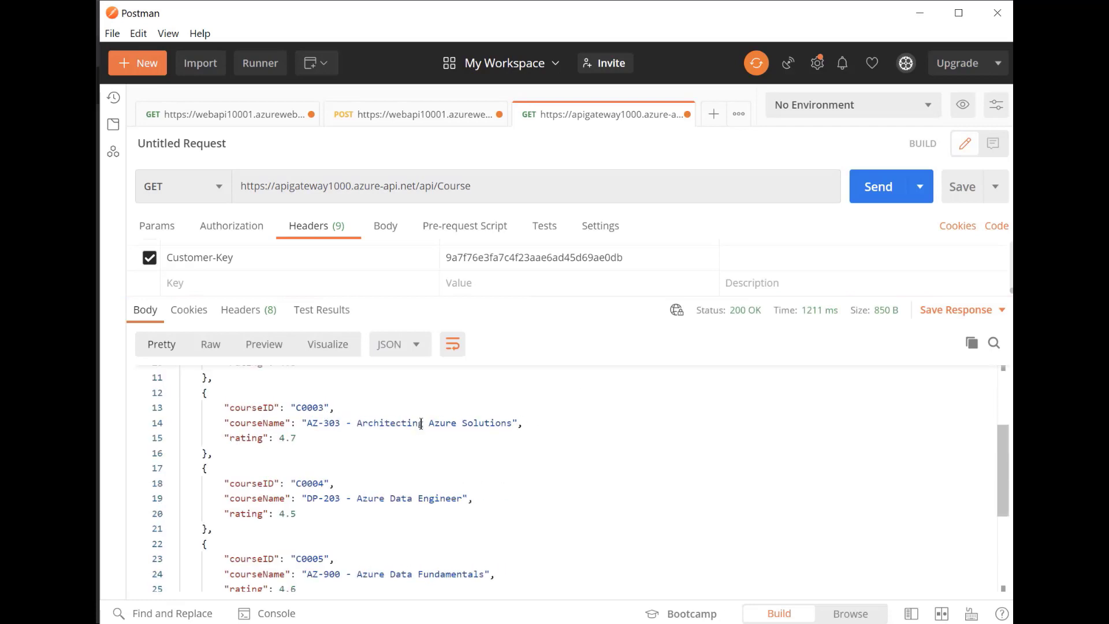
pyautogui.scroll(5, 419, 423)
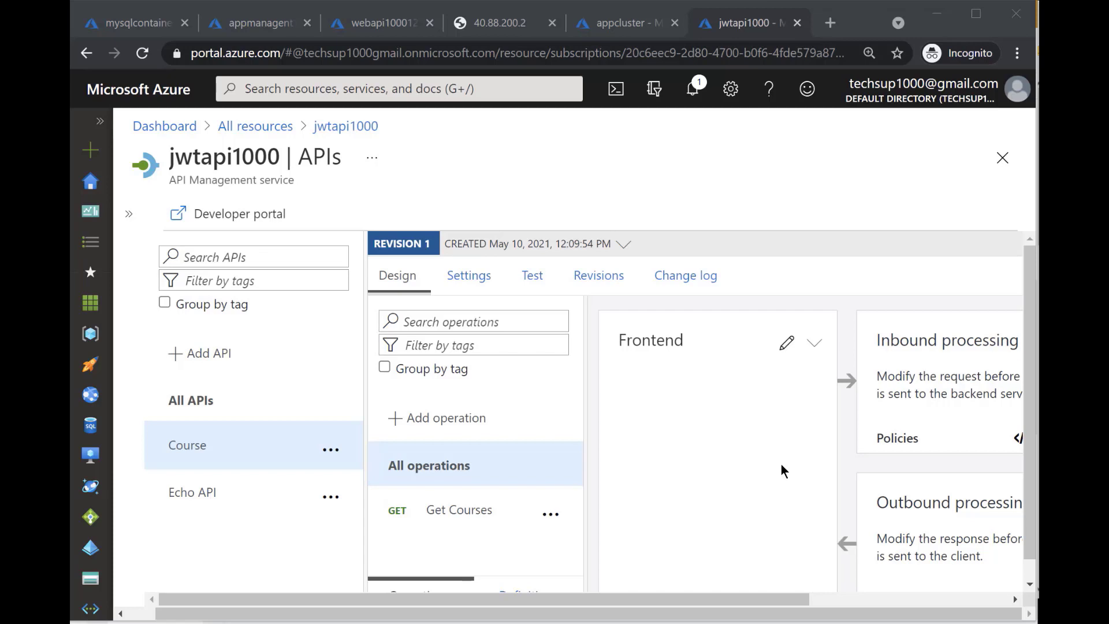
# Step: Open the Get Courses operation's test console in jwtapi1000
pyautogui.click(781, 465)
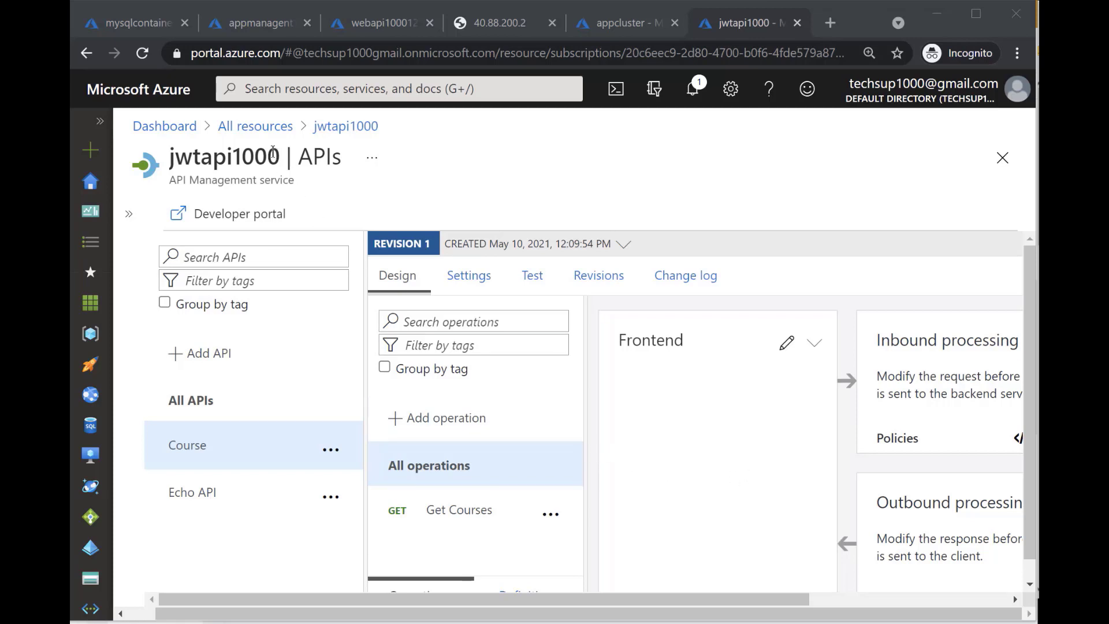
pyautogui.click(469, 519)
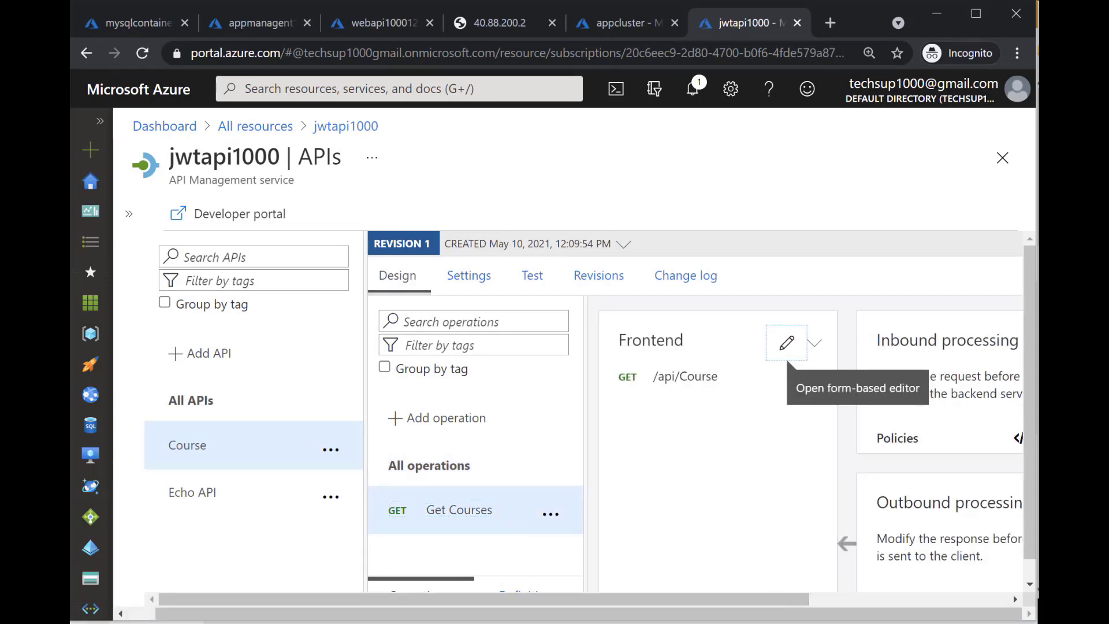
pyautogui.scroll(-1, 774, 594)
pyautogui.scroll(1, 747, 457)
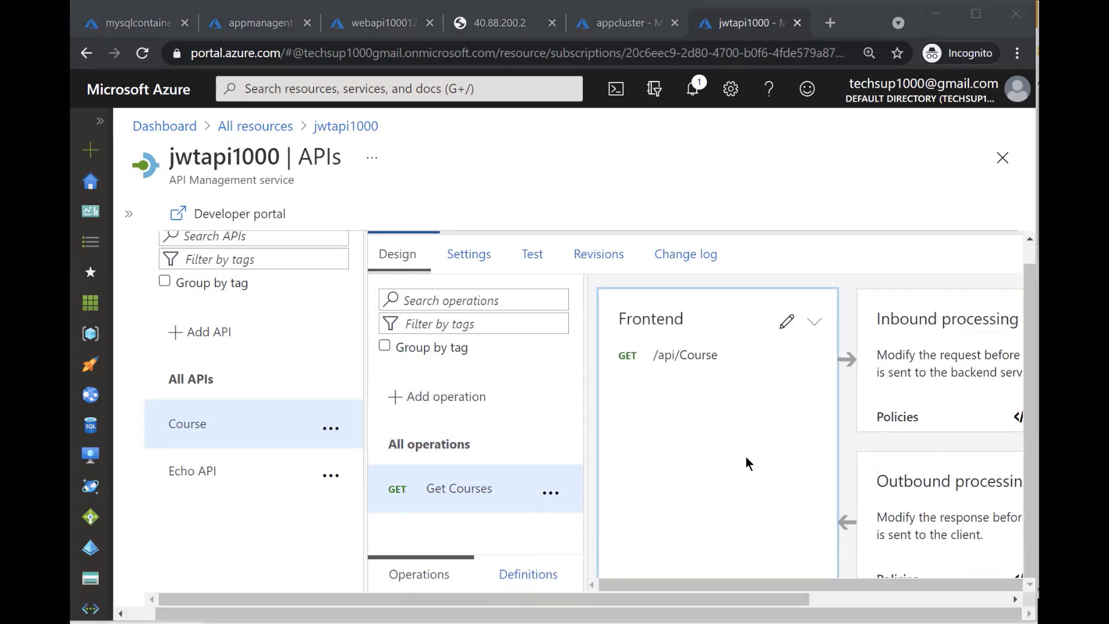
pyautogui.click(542, 258)
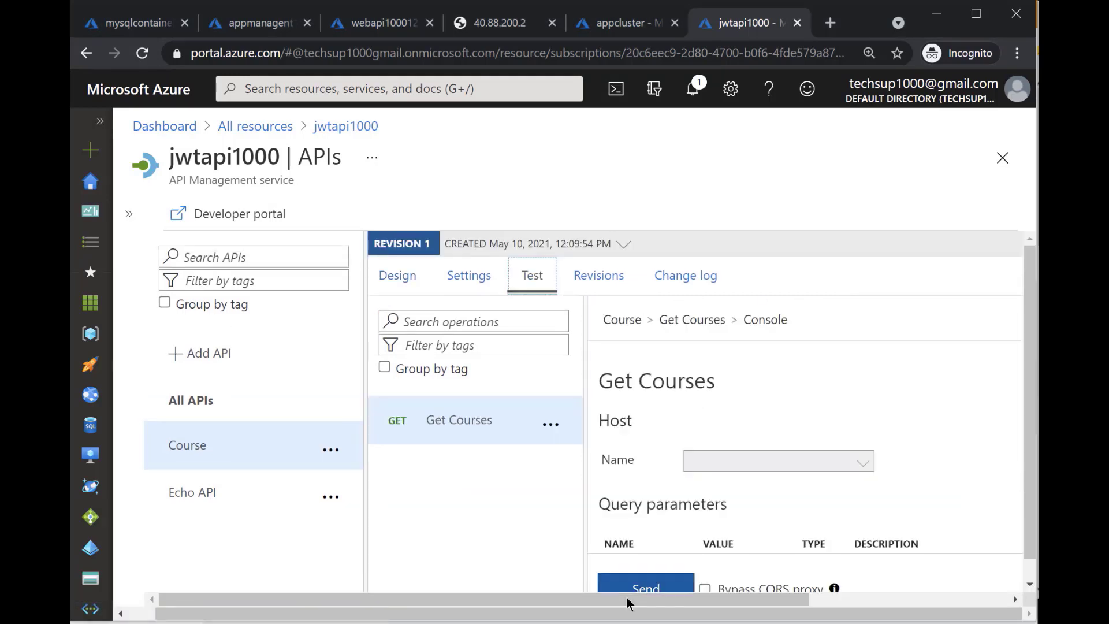
# Step: Copy the /api/Course request URL into Postman and dismiss its update notice
pyautogui.moveTo(692, 601); pyautogui.dragTo(826, 537)
pyautogui.scroll(-5, 748, 411)
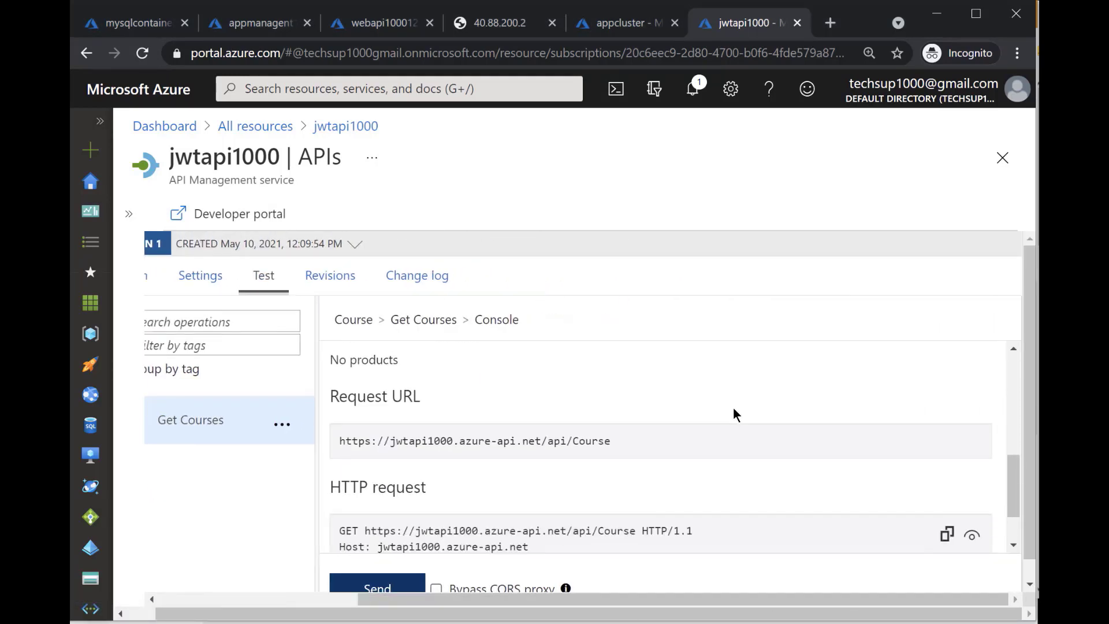
pyautogui.moveTo(614, 390); pyautogui.dragTo(324, 392)
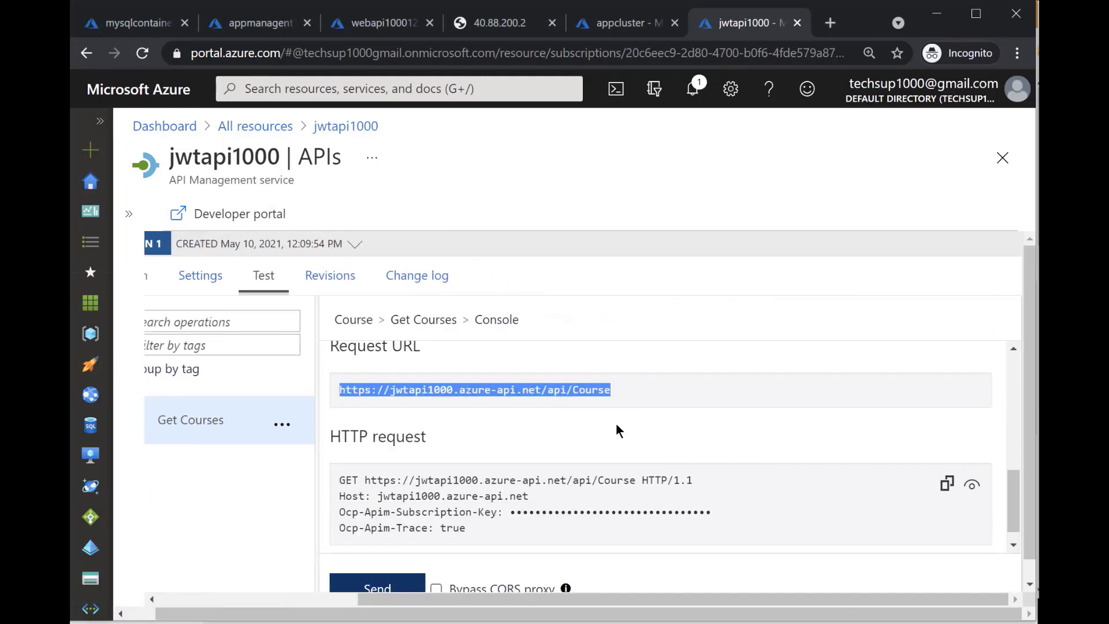
pyautogui.hotkey('alt', 'Tab')
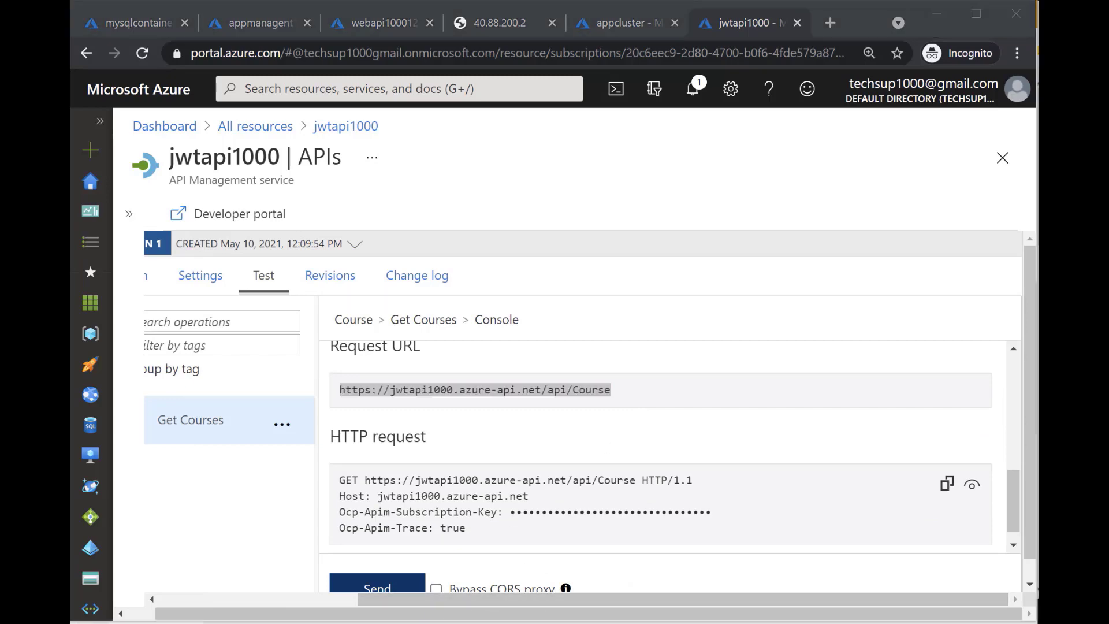
pyautogui.click(716, 498)
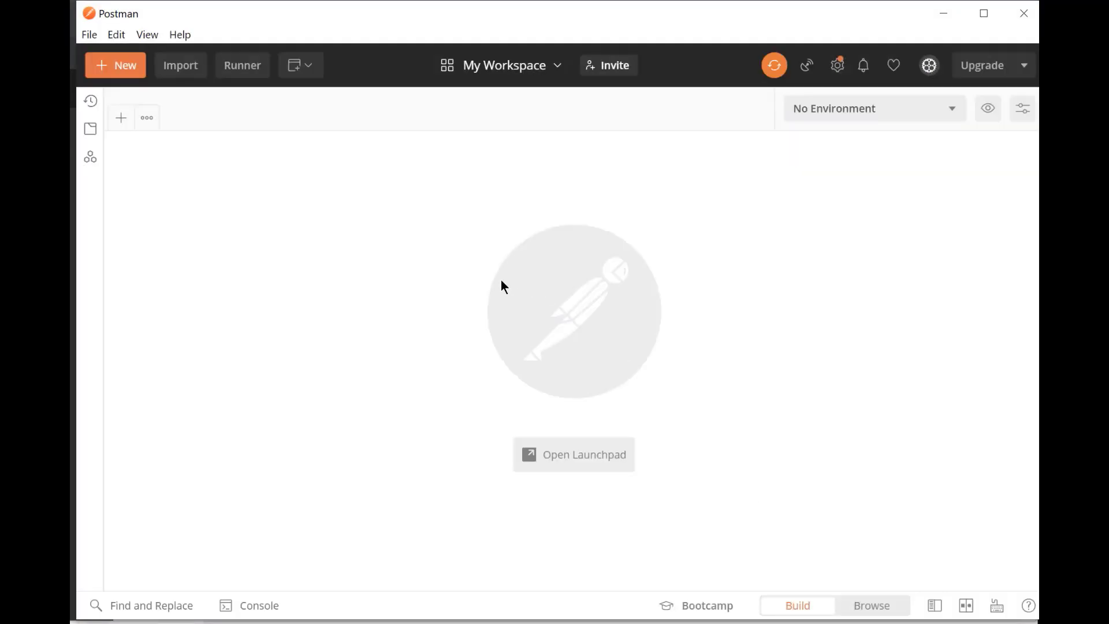
# Step: Create a new Postman request with the pasted Course API URL and send it
pyautogui.click(121, 117)
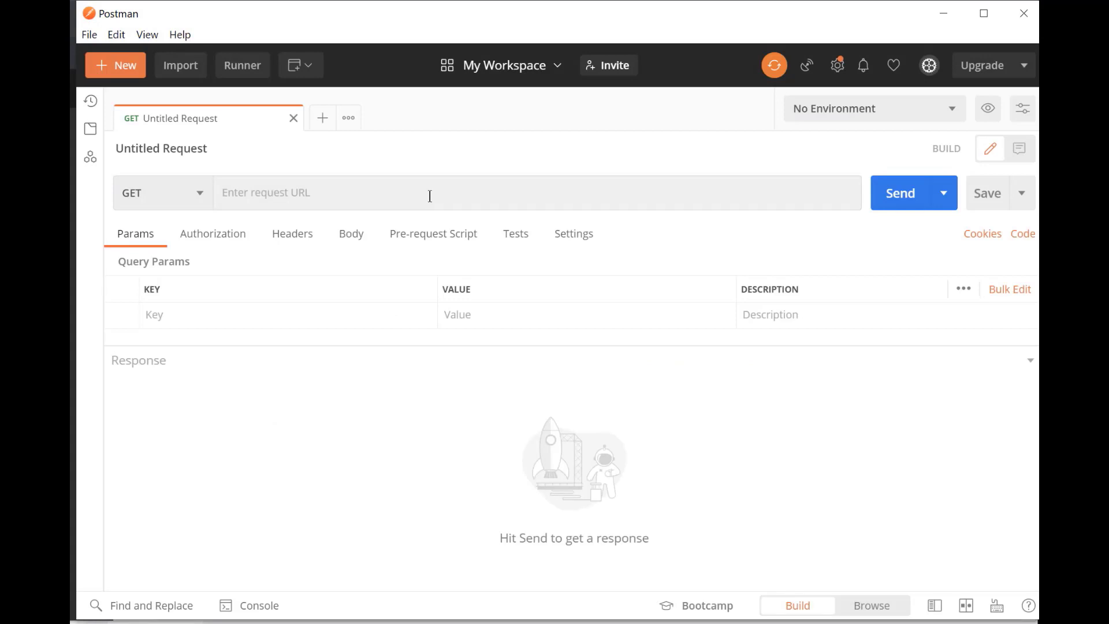
pyautogui.click(430, 196)
pyautogui.hotkey('ctrl', 'v')
pyautogui.click(892, 196)
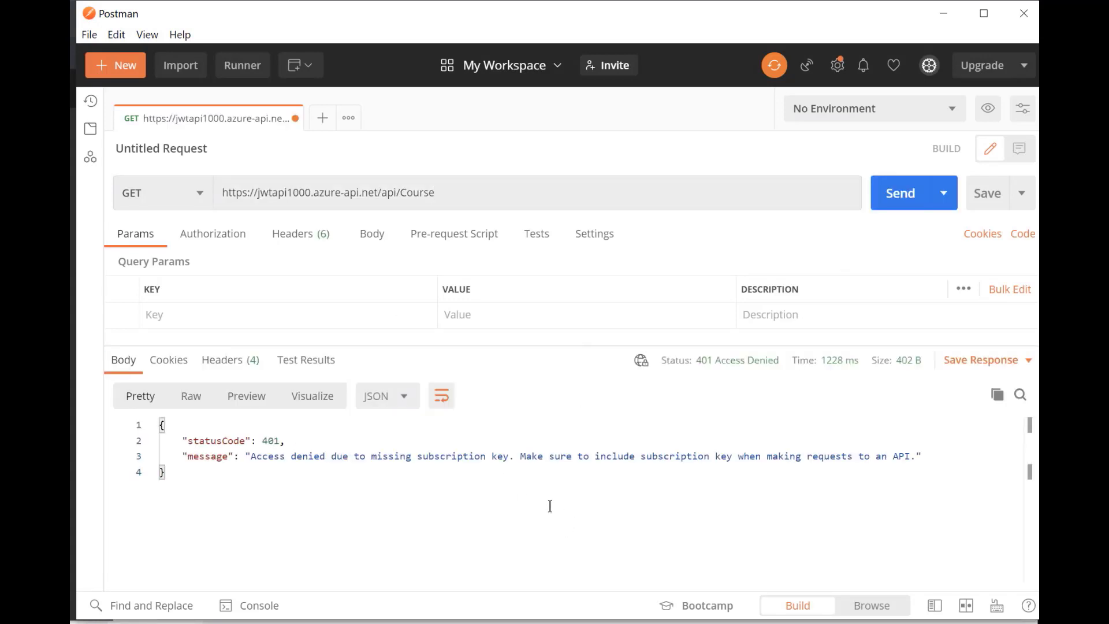
# Step: Add an Ocp-Apim-Subscription-Key header, copying the name from the Azure test console
pyautogui.click(285, 246)
pyautogui.click(281, 333)
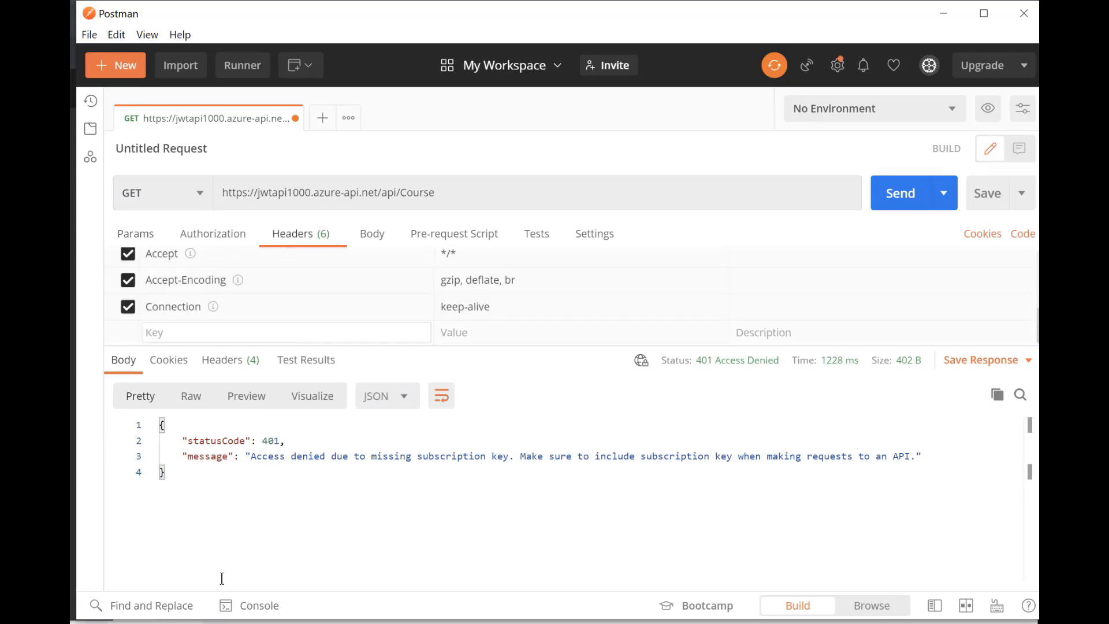
pyautogui.hotkey('alt', 'Tab')
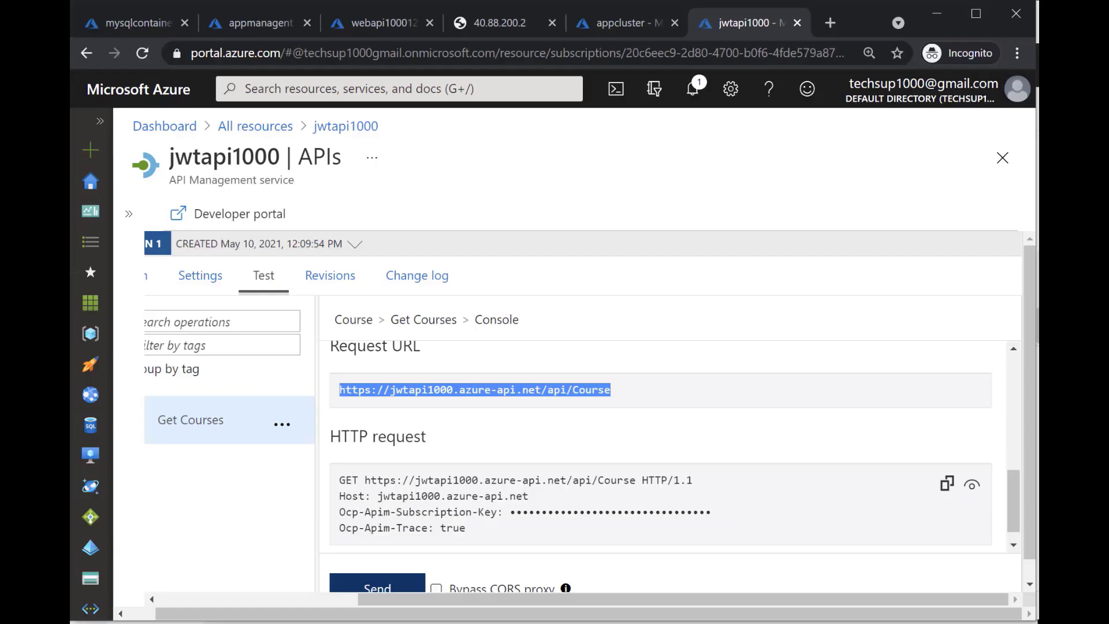
pyautogui.click(972, 484)
pyautogui.moveTo(497, 512); pyautogui.dragTo(338, 514)
pyautogui.hotkey('alt', 'Tab')
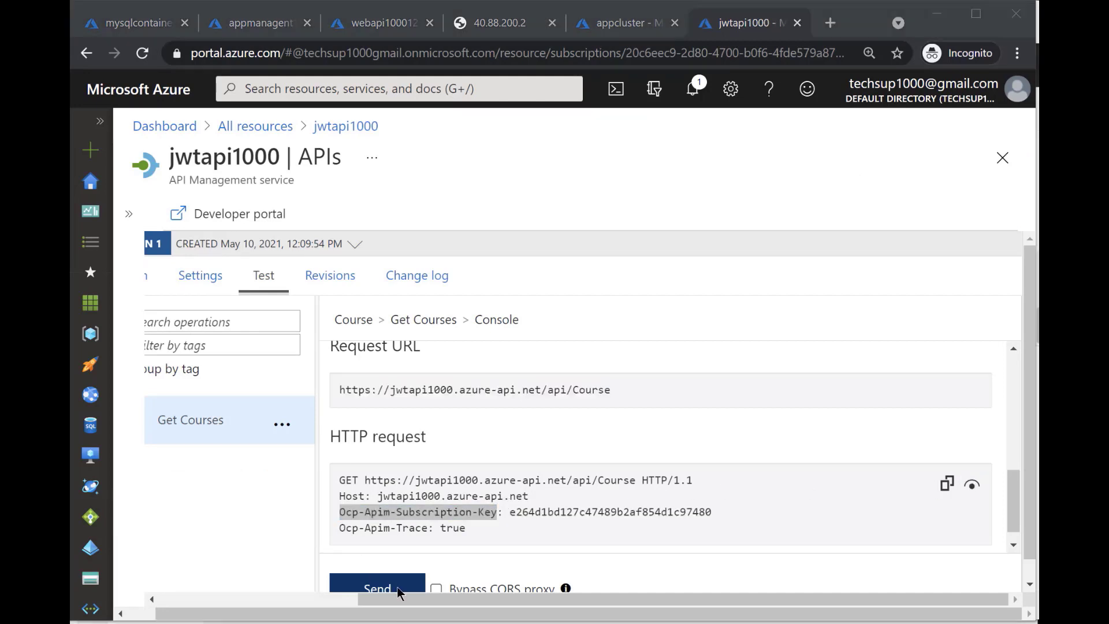
pyautogui.click(296, 340)
pyautogui.hotkey('ctrl', 'v')
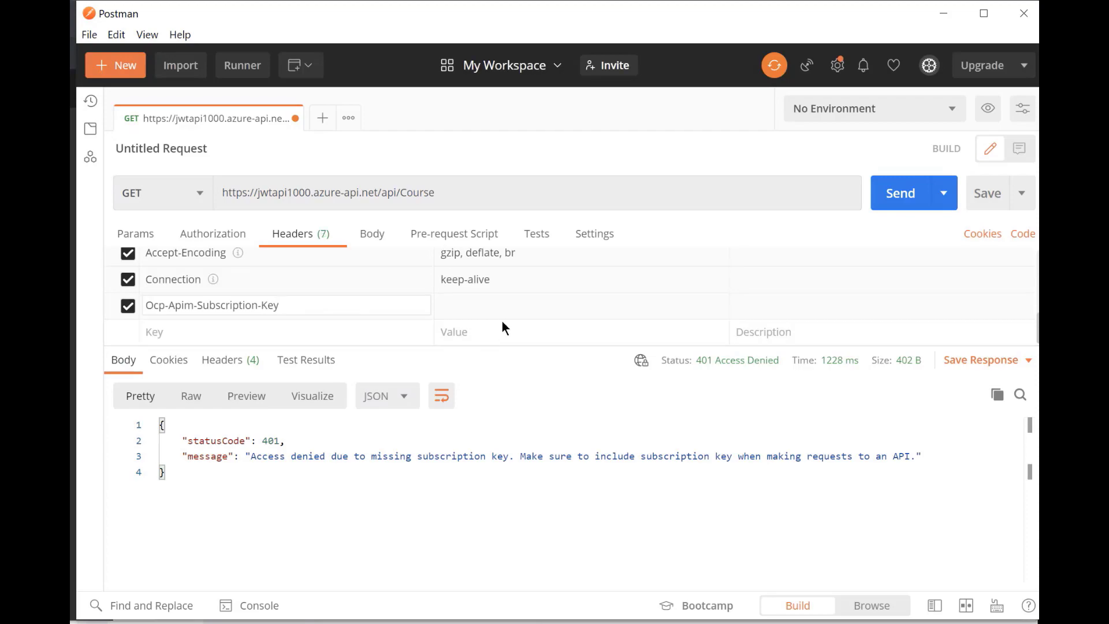
# Step: Paste the subscription key from the portal as the header value and resend the request
pyautogui.click(501, 312)
pyautogui.hotkey('alt', 'Tab')
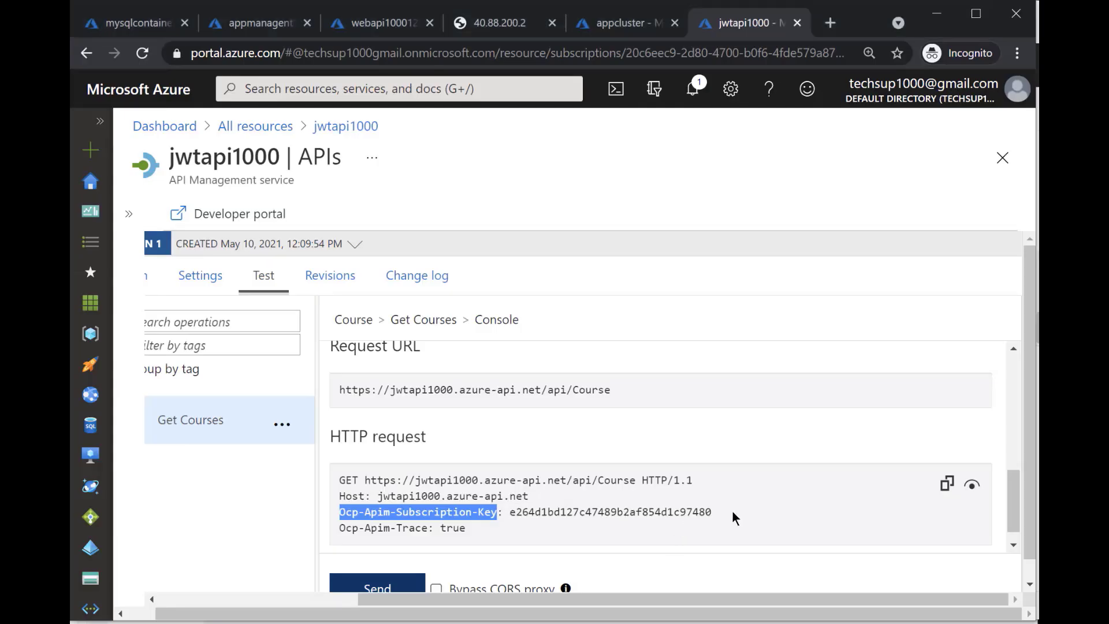
pyautogui.moveTo(713, 511); pyautogui.dragTo(509, 512)
pyautogui.hotkey('alt', 'Tab')
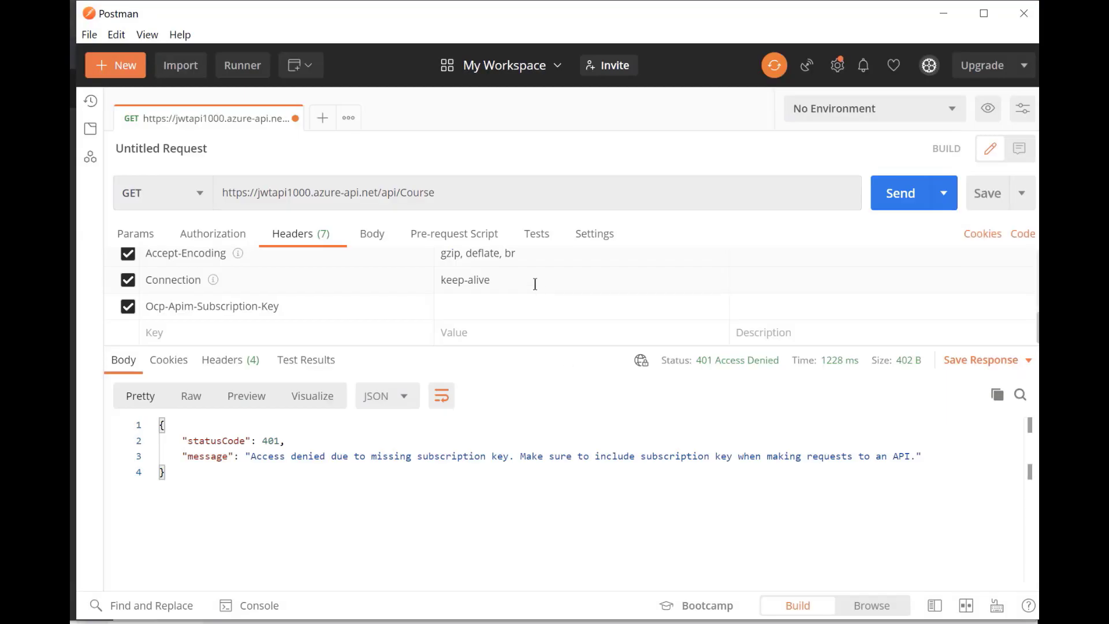
pyautogui.click(514, 312)
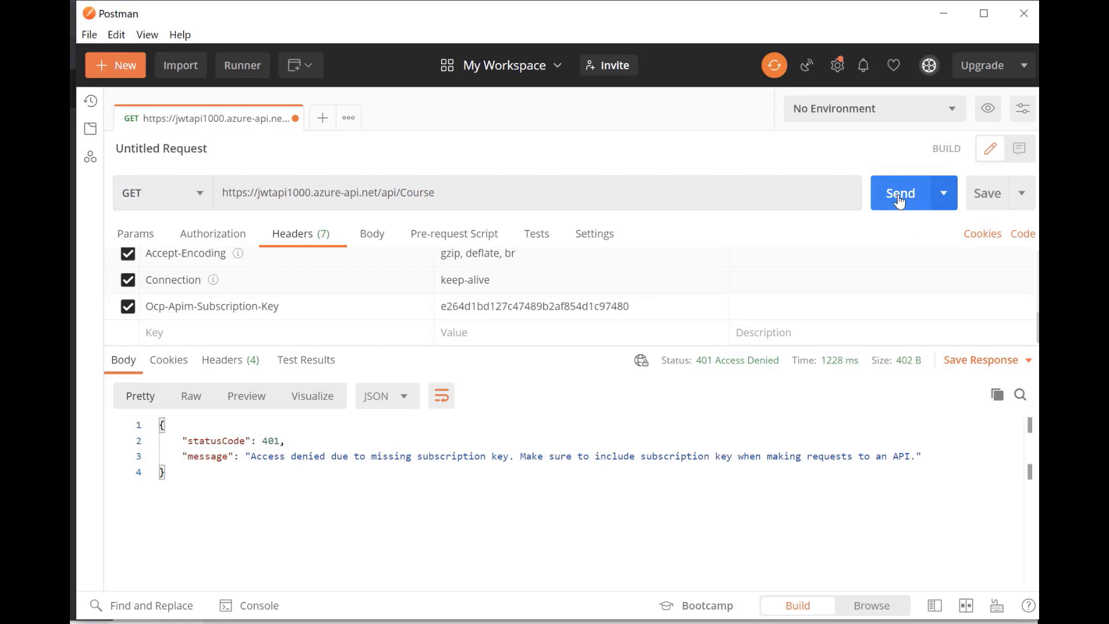
pyautogui.click(901, 193)
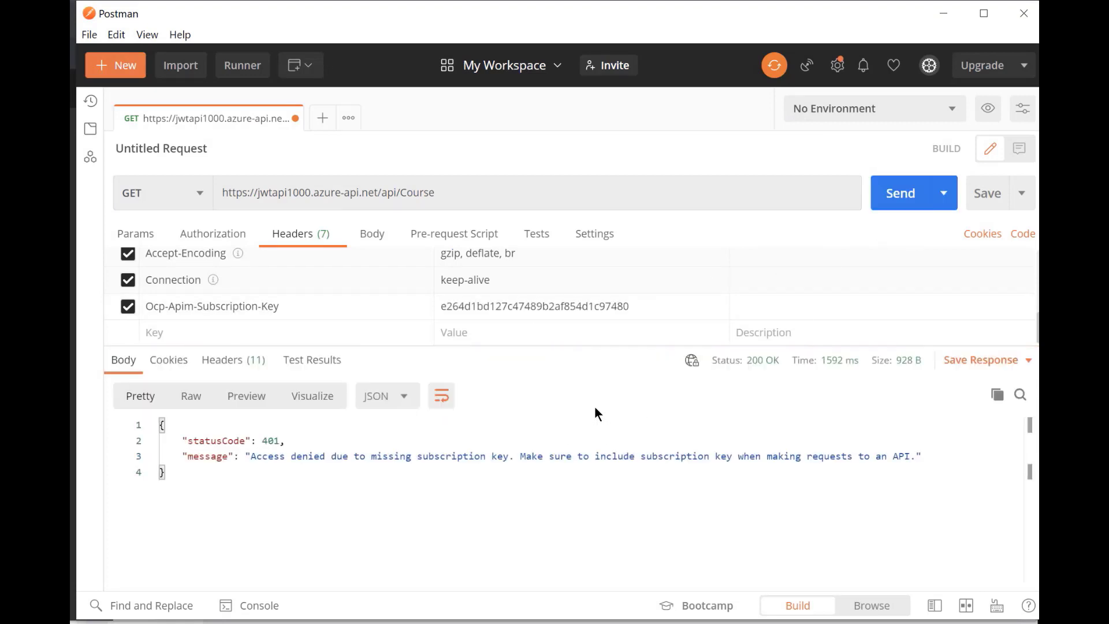
pyautogui.scroll(-3, 572, 462)
pyautogui.scroll(2, 452, 475)
pyautogui.scroll(1, 452, 475)
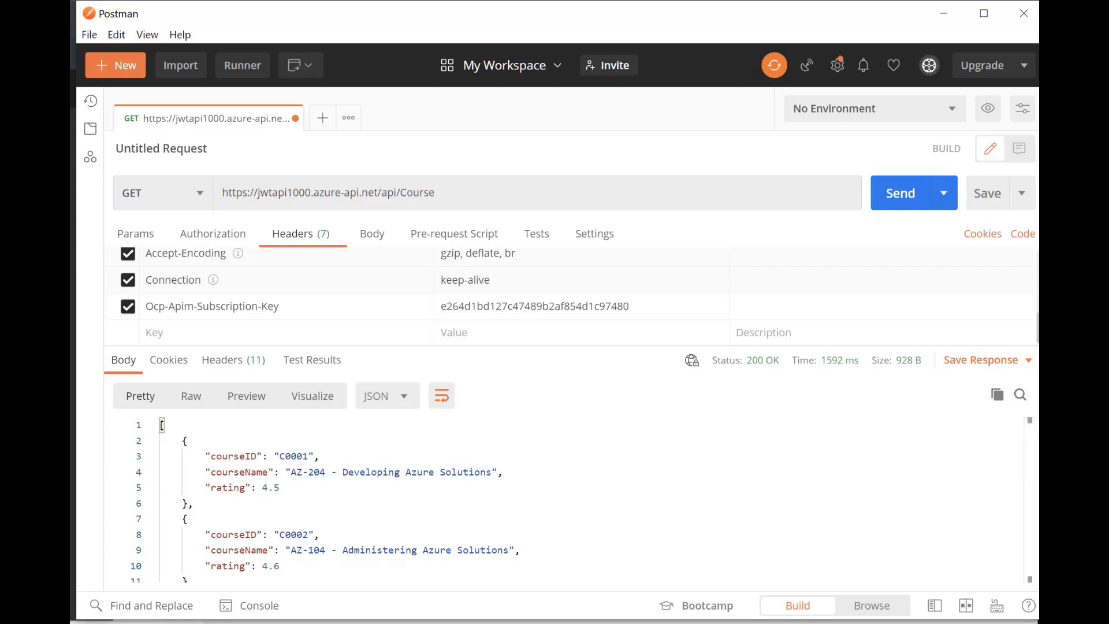
pyautogui.hotkey('alt', 'Tab')
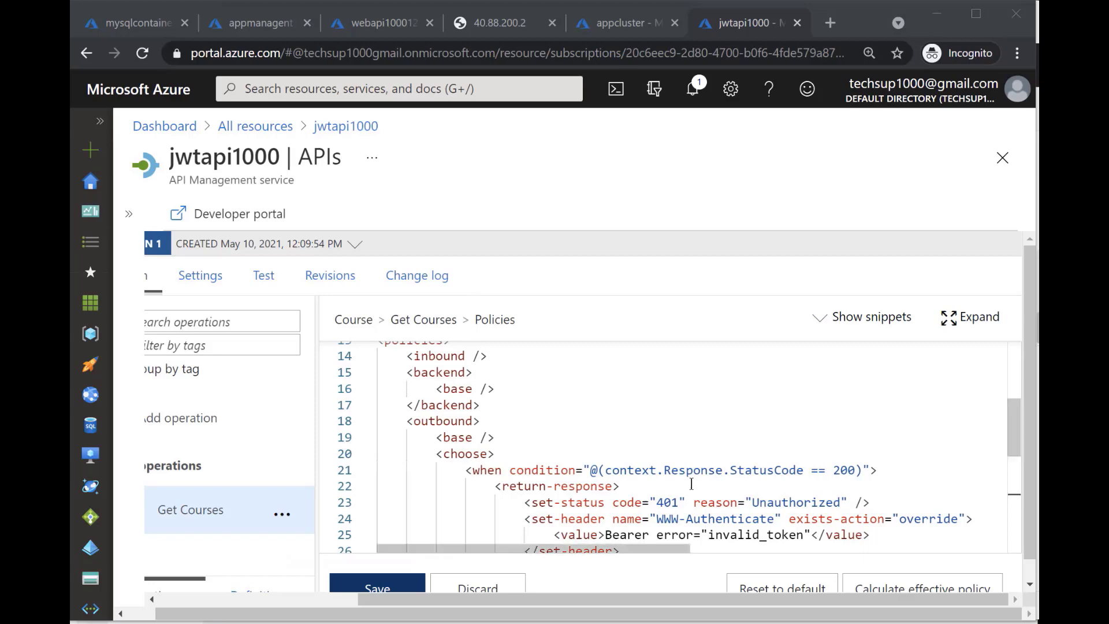
# Step: Expand the Get Courses policy editor and highlight the outbound choose/when lines that return 401
pyautogui.click(970, 318)
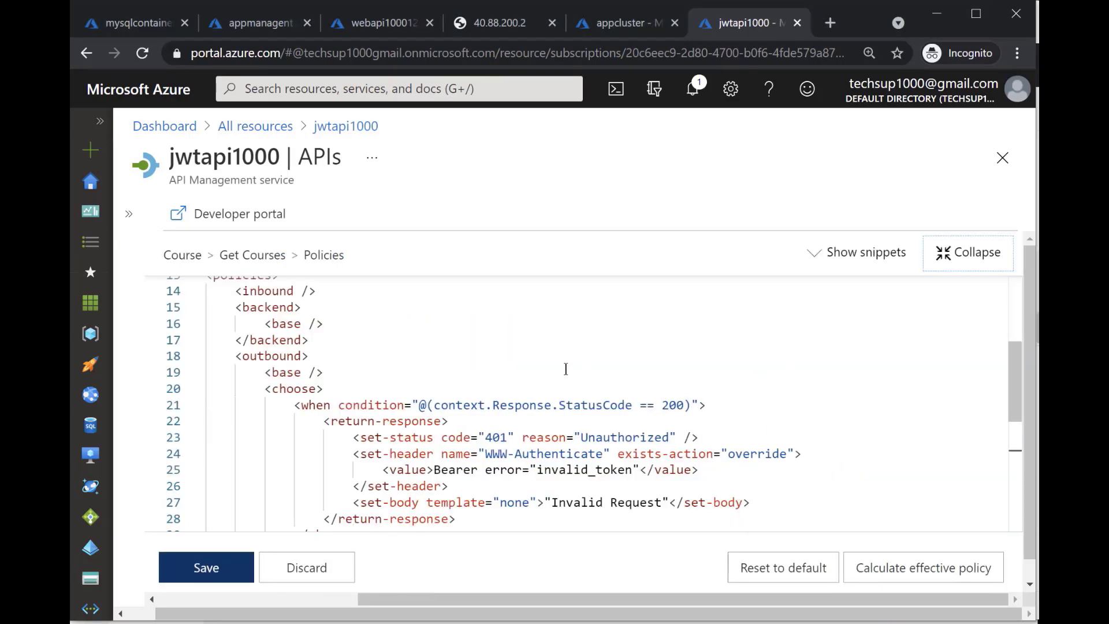
pyautogui.scroll(2, 565, 368)
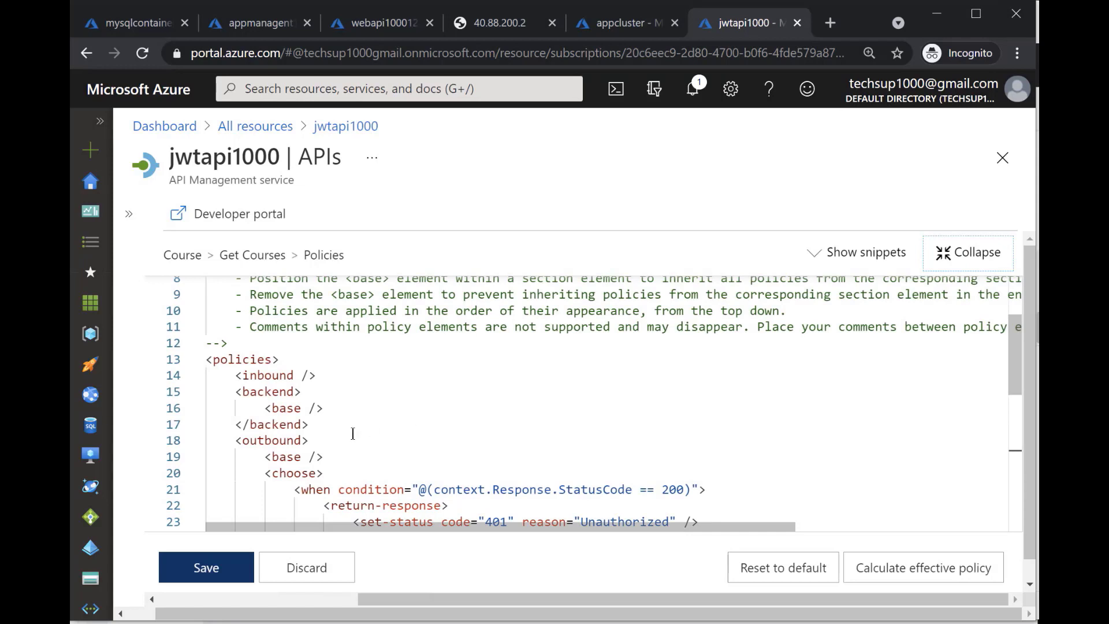
pyautogui.scroll(-2, 300, 405)
pyautogui.moveTo(236, 357); pyautogui.dragTo(332, 356)
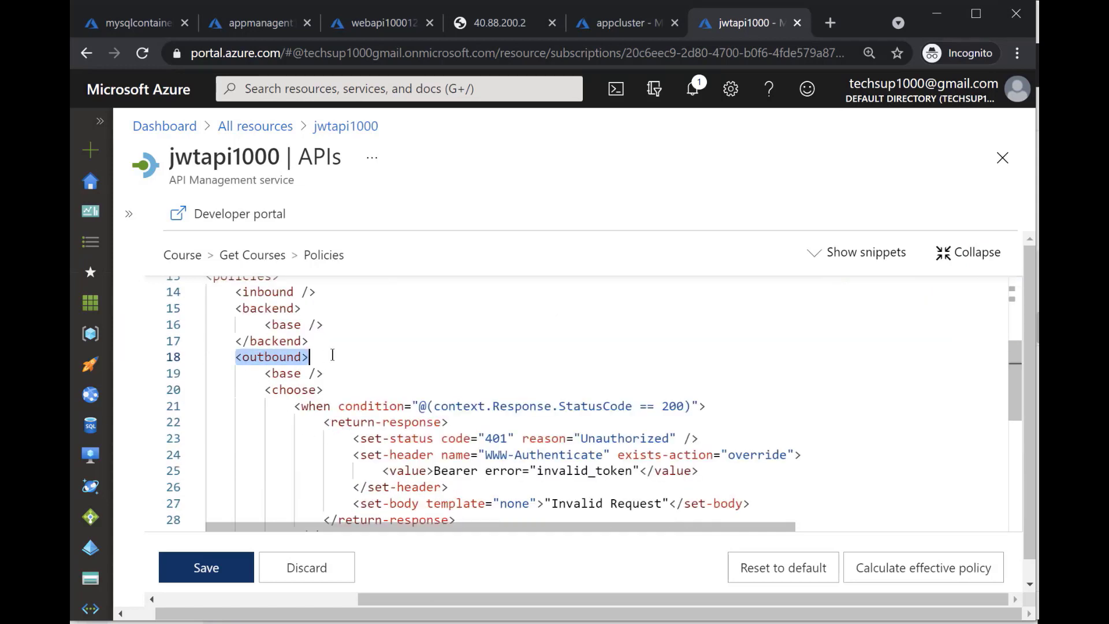
pyautogui.moveTo(265, 390); pyautogui.dragTo(719, 408)
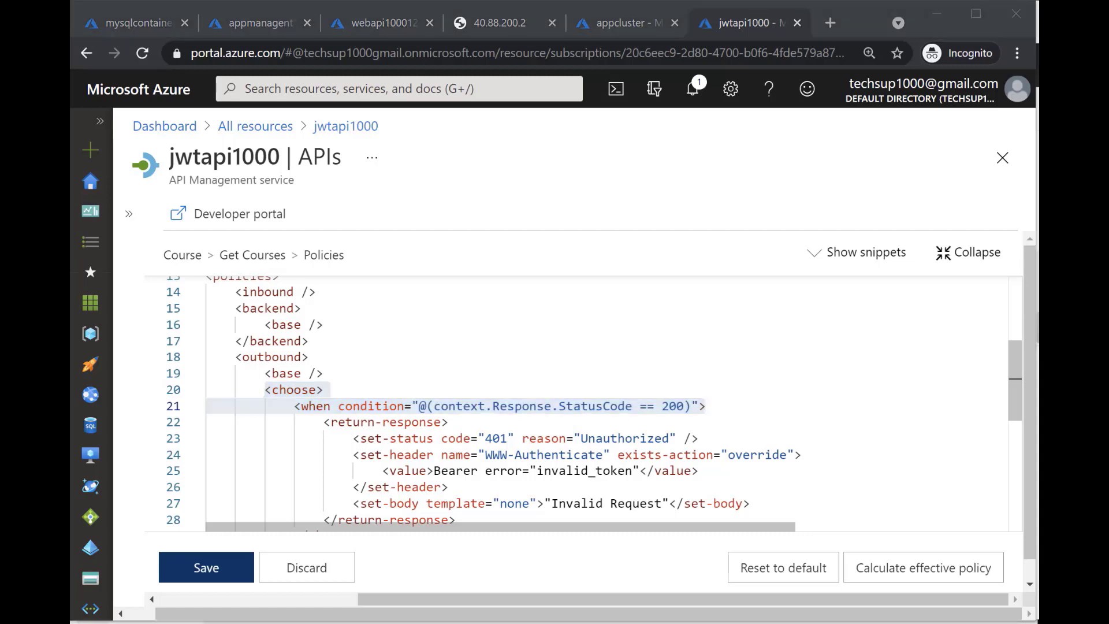
pyautogui.moveTo(451, 323); pyautogui.dragTo(456, 367)
pyautogui.moveTo(450, 338); pyautogui.dragTo(478, 355)
pyautogui.moveTo(488, 340); pyautogui.dragTo(503, 349)
pyautogui.moveTo(520, 324)
pyautogui.mouseDown()
pyautogui.moveTo(513, 353)
pyautogui.moveTo(589, 307)
pyautogui.moveTo(601, 326)
pyautogui.moveTo(636, 319)
pyautogui.mouseUp()
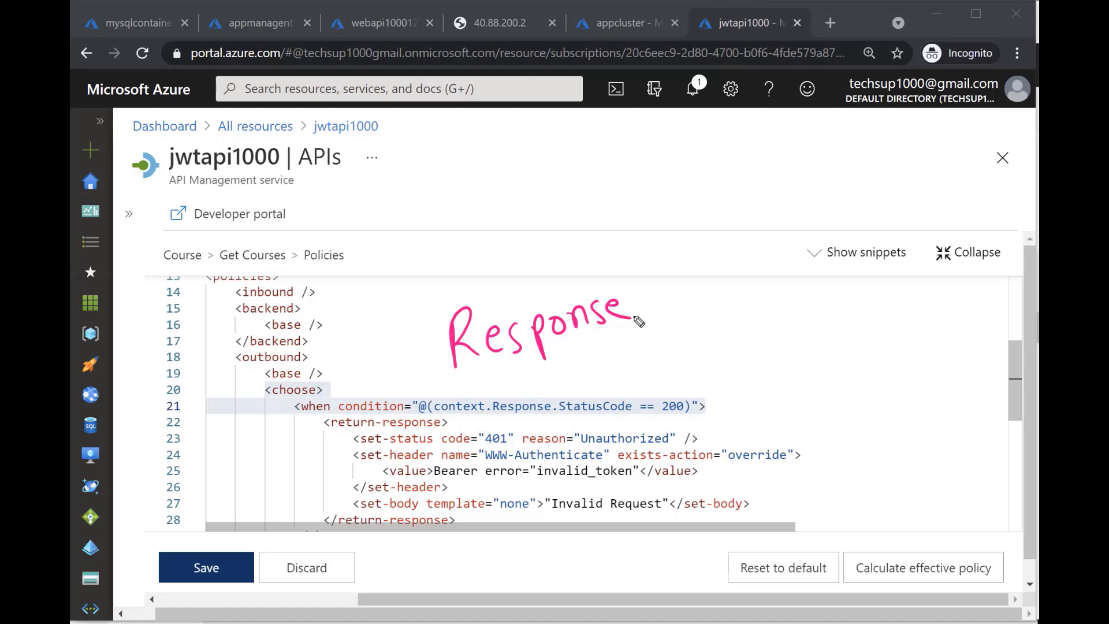
pyautogui.moveTo(441, 389); pyautogui.dragTo(432, 422)
pyautogui.moveTo(546, 391); pyautogui.dragTo(550, 424)
pyautogui.moveTo(649, 371)
pyautogui.mouseDown()
pyautogui.moveTo(616, 394)
pyautogui.moveTo(634, 396)
pyautogui.mouseUp()
pyautogui.moveTo(723, 385); pyautogui.dragTo(731, 398)
pyautogui.moveTo(742, 383); pyautogui.dragTo(747, 394)
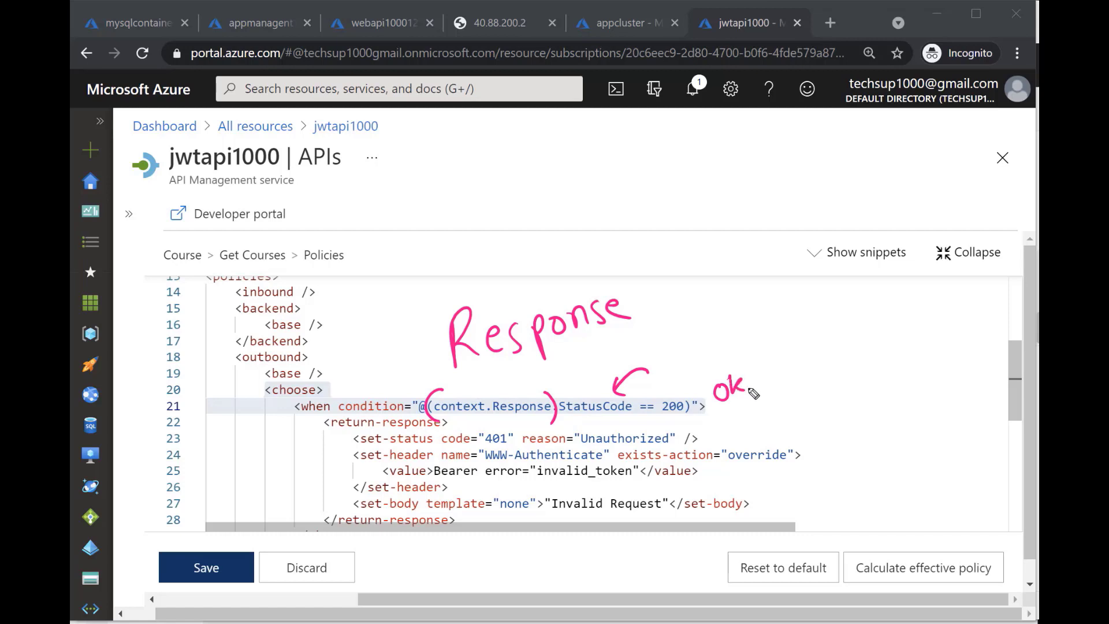
pyautogui.moveTo(301, 440); pyautogui.dragTo(339, 439)
pyautogui.moveTo(333, 432)
pyautogui.mouseDown()
pyautogui.moveTo(339, 439)
pyautogui.moveTo(323, 456)
pyautogui.mouseUp()
pyautogui.moveTo(452, 425); pyautogui.dragTo(445, 448)
pyautogui.moveTo(508, 425); pyautogui.dragTo(504, 444)
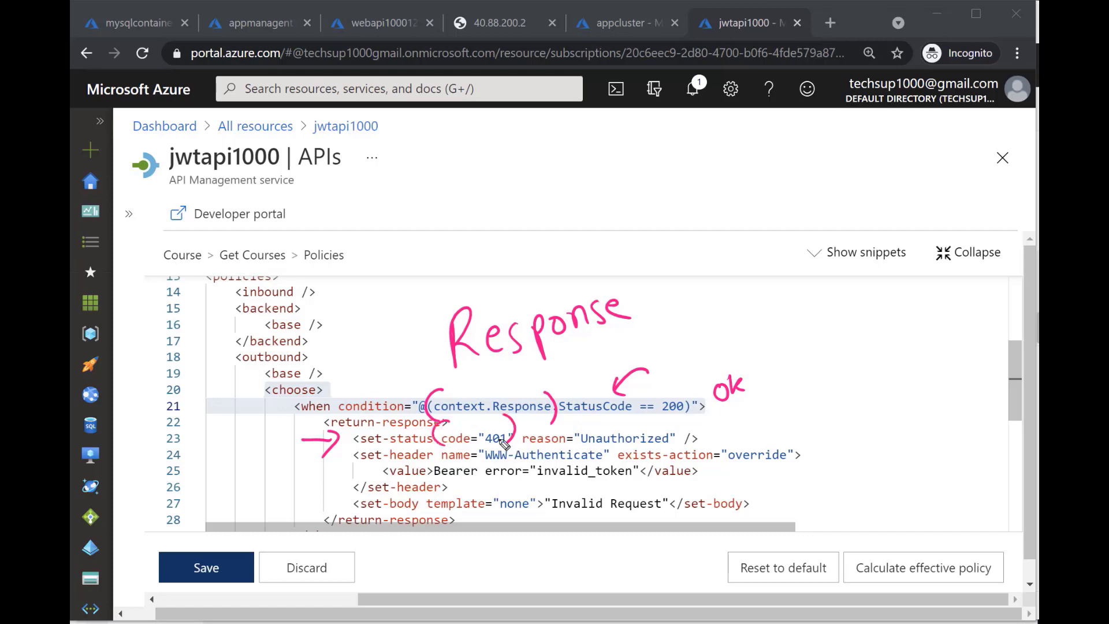
pyautogui.moveTo(710, 412)
pyautogui.mouseDown()
pyautogui.moveTo(656, 427)
pyautogui.moveTo(673, 431)
pyautogui.mouseUp()
pyautogui.moveTo(301, 457); pyautogui.dragTo(342, 456)
pyautogui.moveTo(336, 448); pyautogui.dragTo(333, 465)
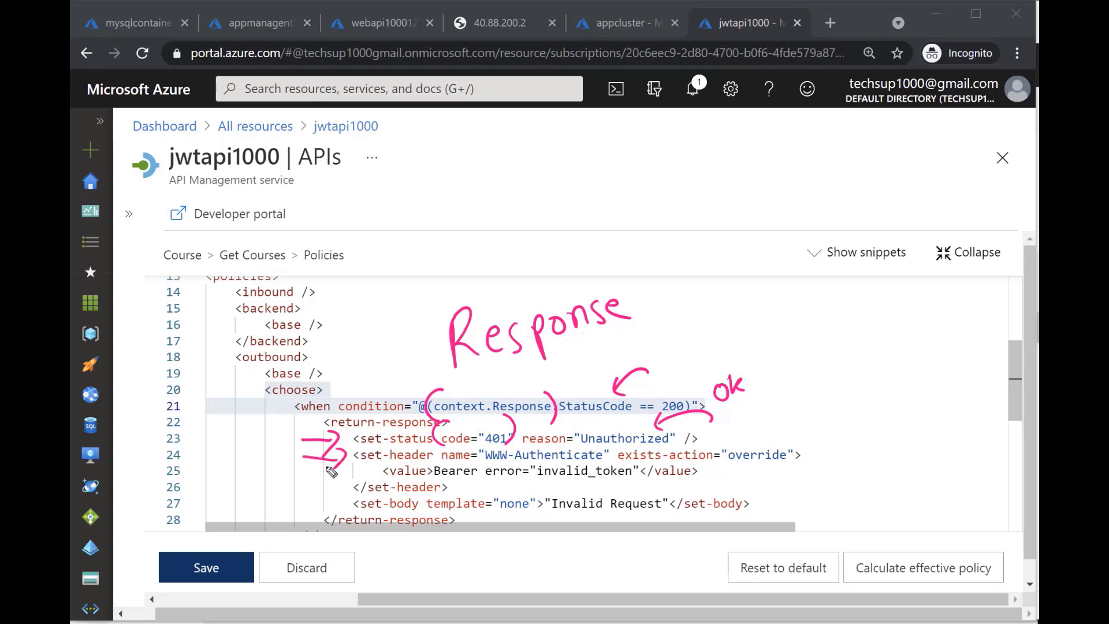
pyautogui.moveTo(312, 504); pyautogui.dragTo(340, 507)
pyautogui.press('Escape')
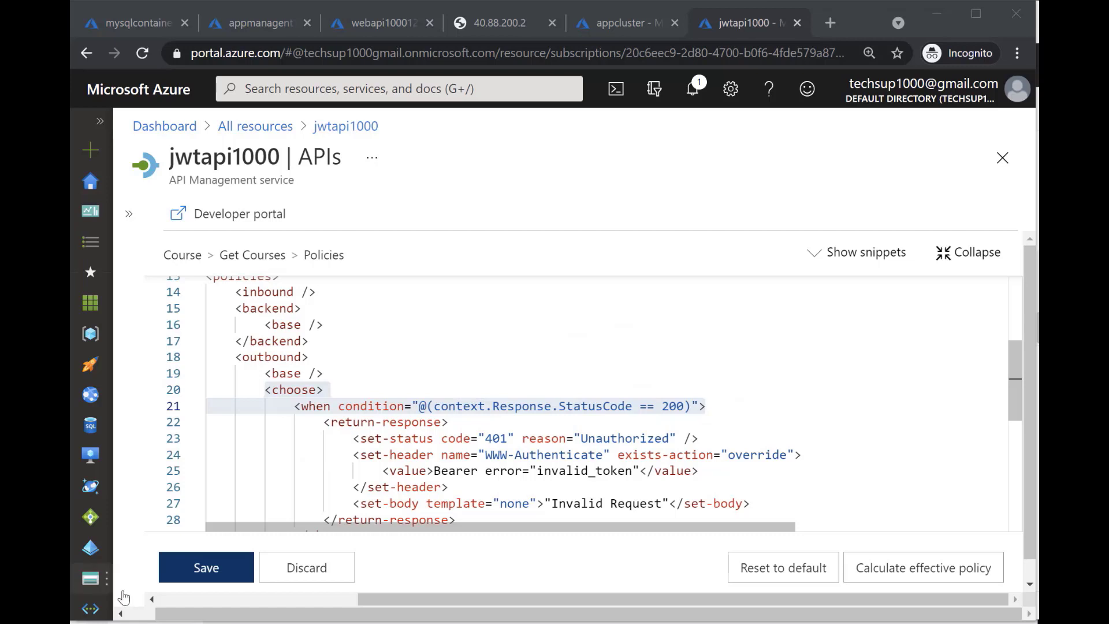
# Step: Save the Get Courses policy and resend the Course request in Postman
pyautogui.click(197, 572)
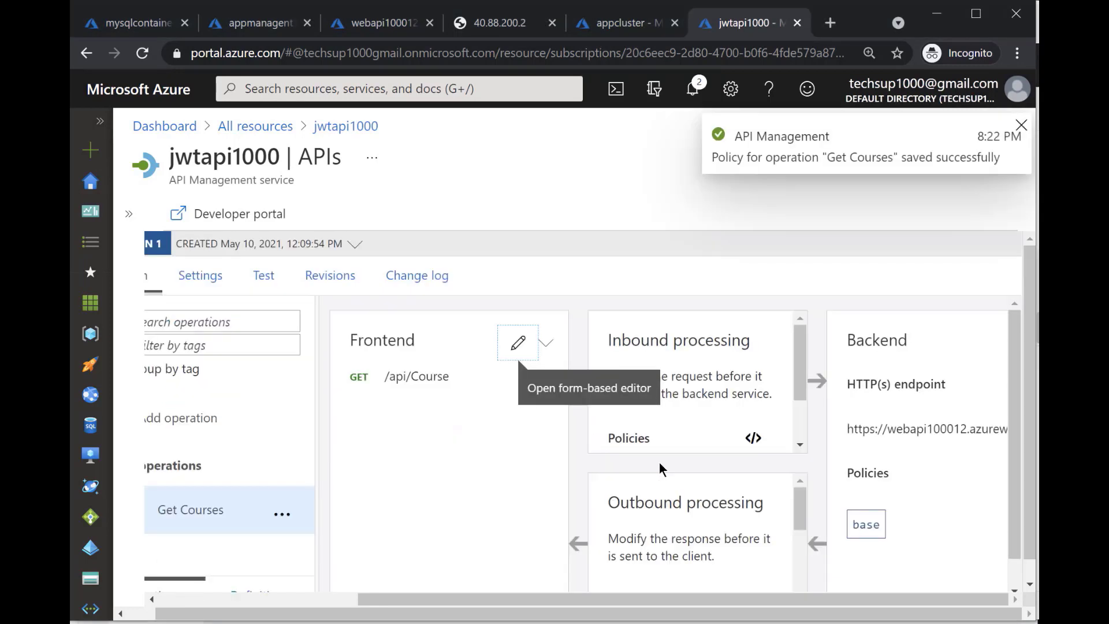
pyautogui.hotkey('alt', 'Tab')
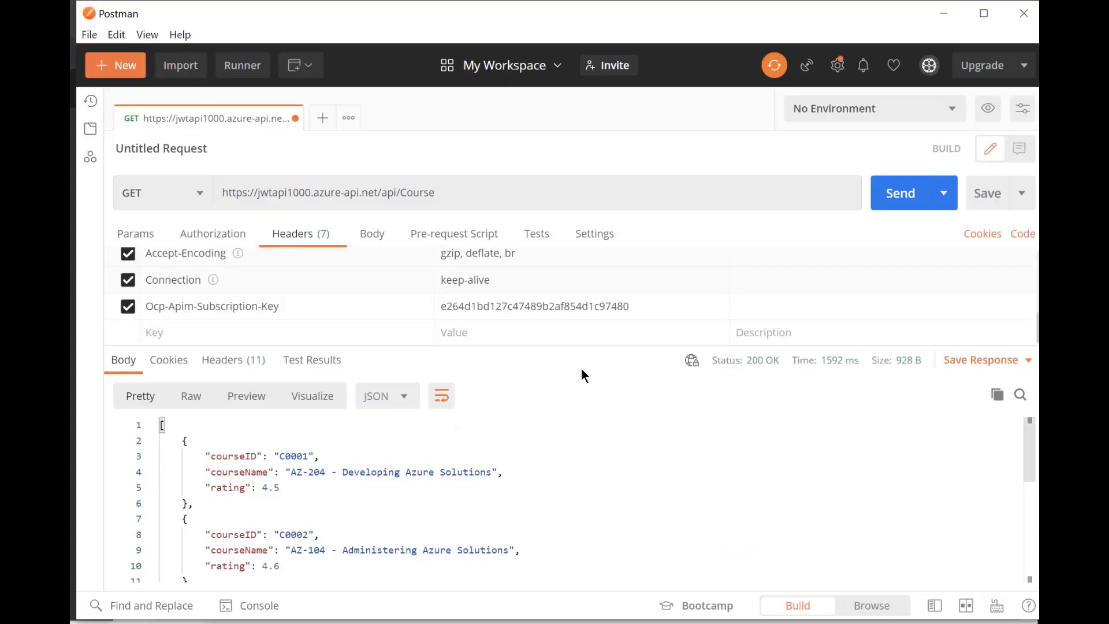
pyautogui.click(903, 196)
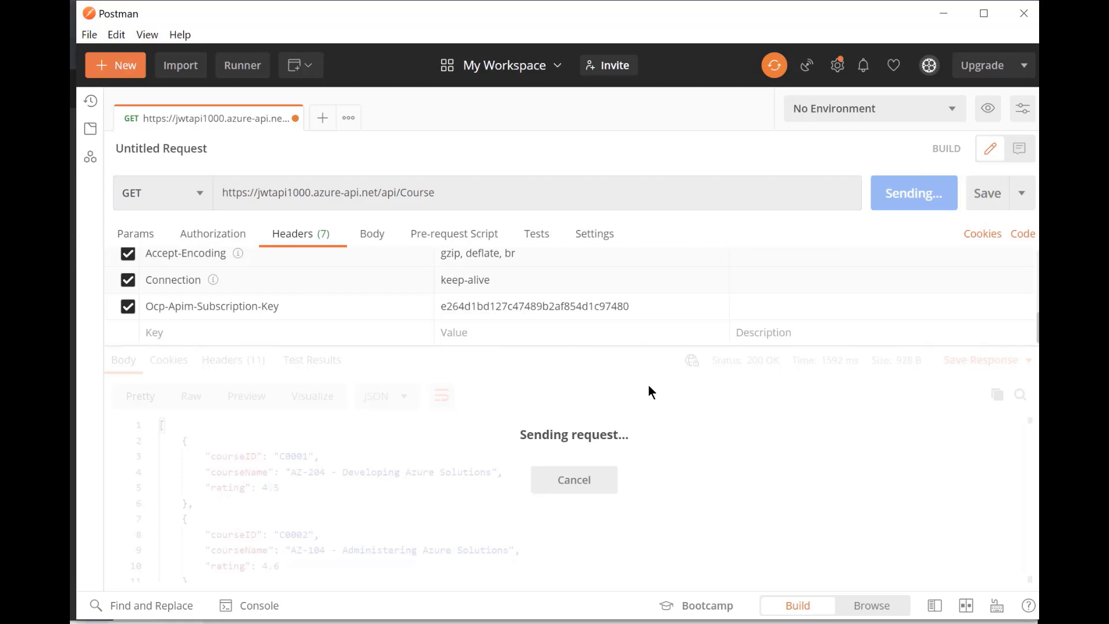
# Step: Check the 401 'Invalid Request' body and the invalid_token WWW-Authenticate response header
pyautogui.moveTo(269, 424); pyautogui.dragTo(159, 425)
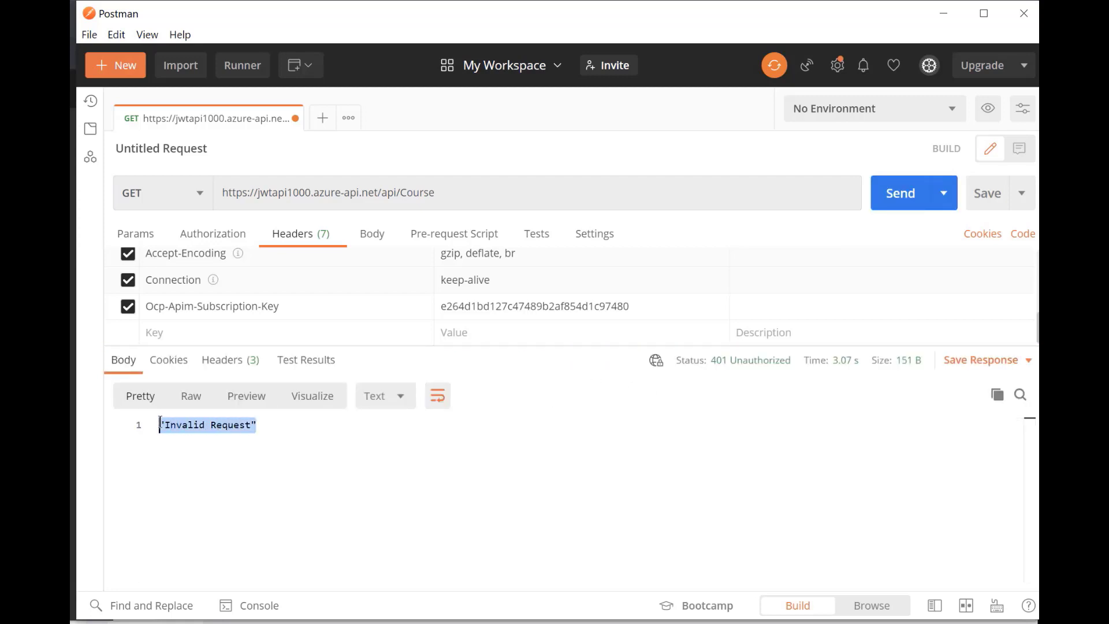
pyautogui.click(203, 365)
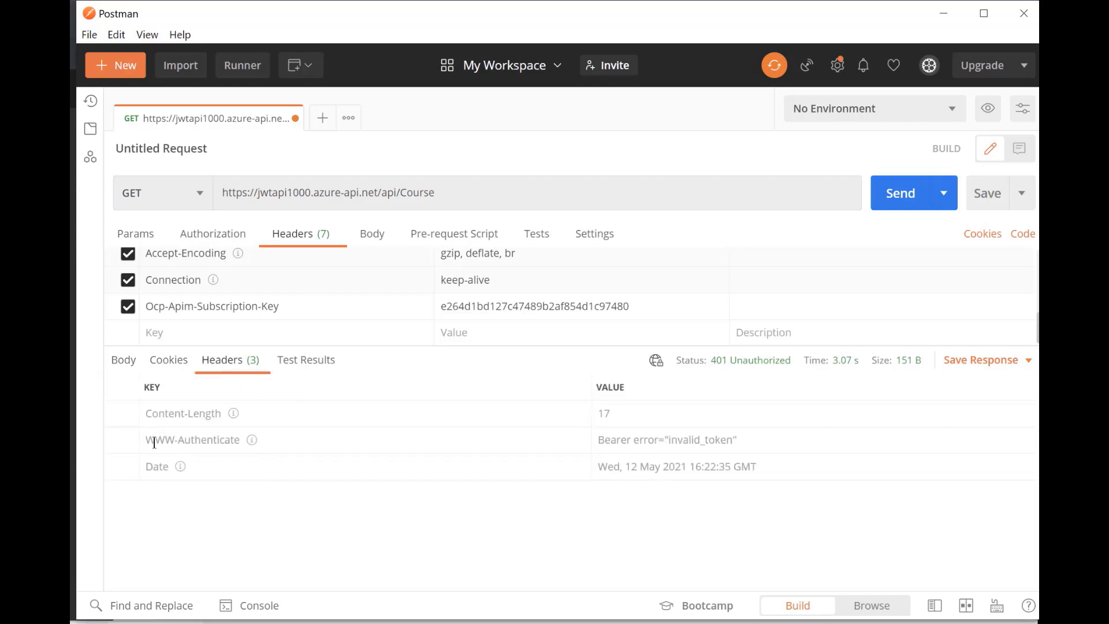
pyautogui.click(640, 439)
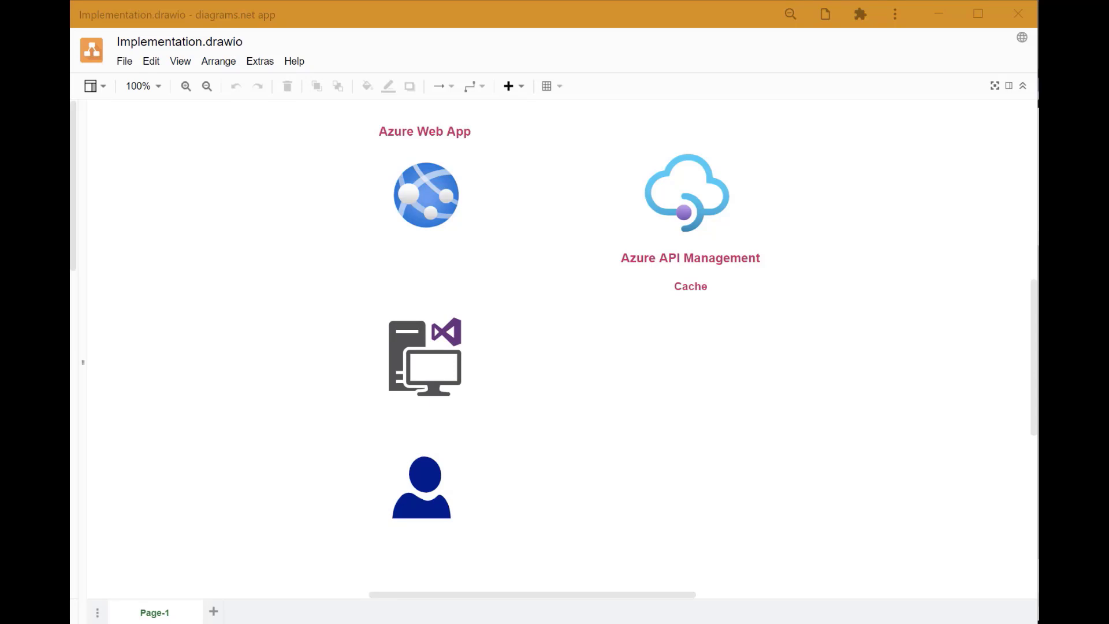
# Step: Mark the API Management cache and draw an arrow from API Management to the Web App
pyautogui.moveTo(663, 307); pyautogui.dragTo(723, 299)
pyautogui.moveTo(625, 226); pyautogui.dragTo(617, 288)
pyautogui.moveTo(767, 219)
pyautogui.mouseDown()
pyautogui.moveTo(783, 271)
pyautogui.moveTo(769, 288)
pyautogui.mouseUp()
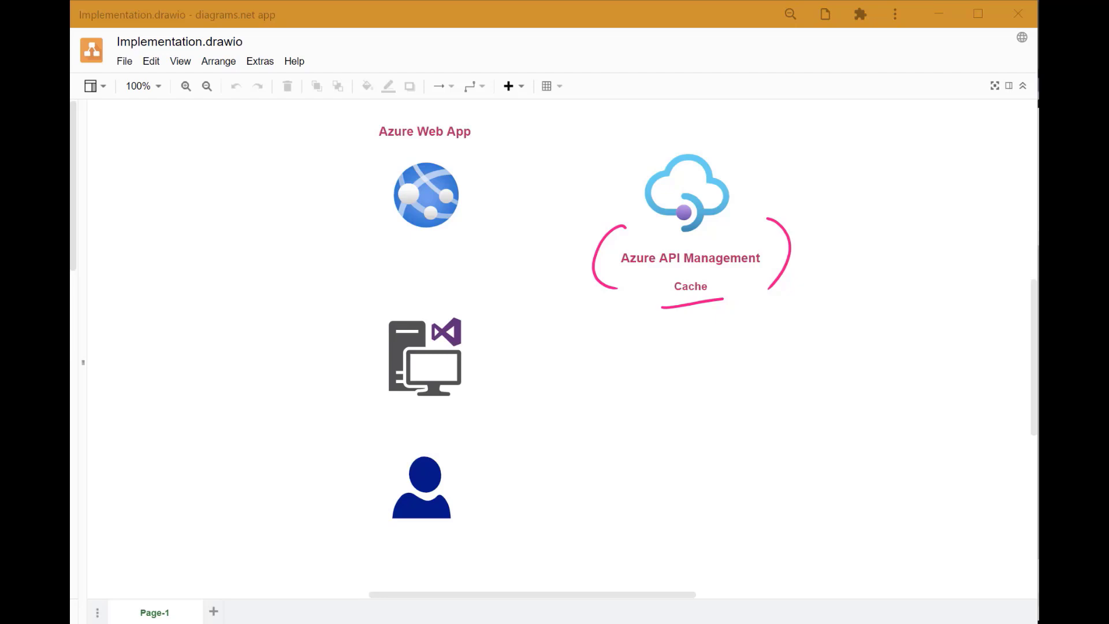
pyautogui.moveTo(621, 213)
pyautogui.mouseDown()
pyautogui.moveTo(582, 190)
pyautogui.moveTo(499, 180)
pyautogui.mouseUp()
pyautogui.moveTo(501, 169); pyautogui.dragTo(498, 188)
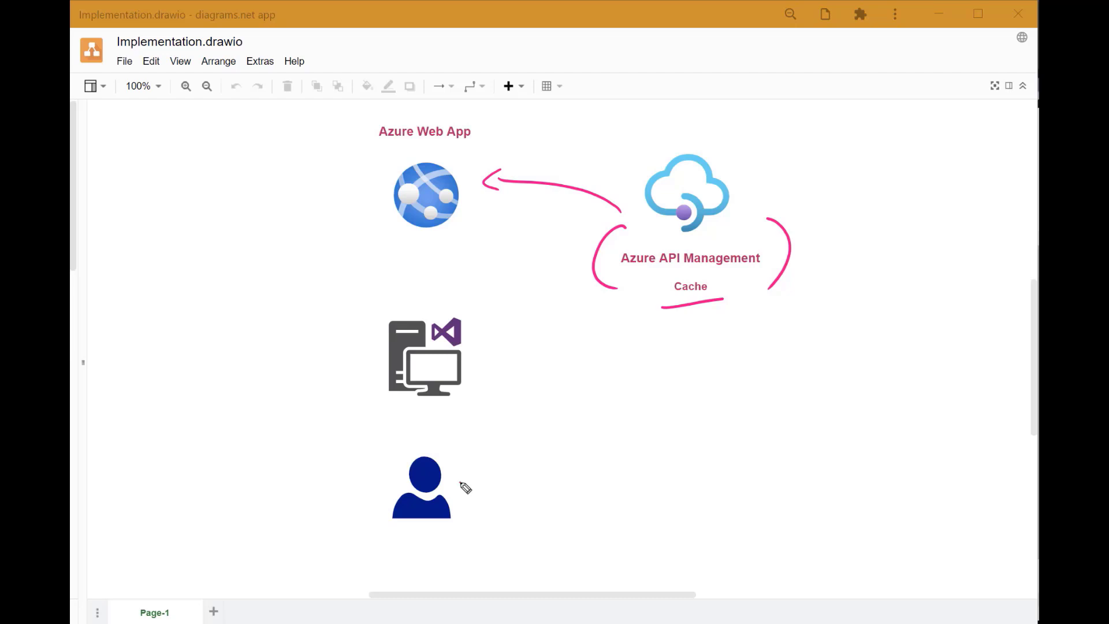
# Step: Draw arrows between user, API Management, cache and Web App, and circle the Cache label
pyautogui.moveTo(460, 481); pyautogui.dragTo(621, 303)
pyautogui.moveTo(599, 306); pyautogui.dragTo(619, 322)
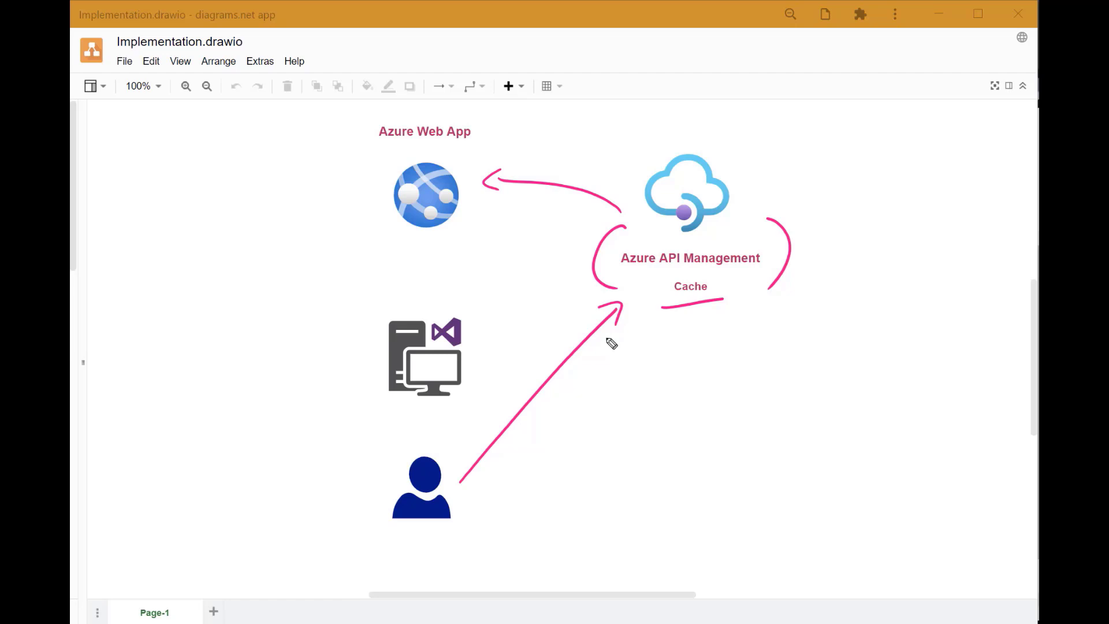
pyautogui.moveTo(585, 237)
pyautogui.mouseDown()
pyautogui.moveTo(497, 210)
pyautogui.moveTo(506, 221)
pyautogui.mouseUp()
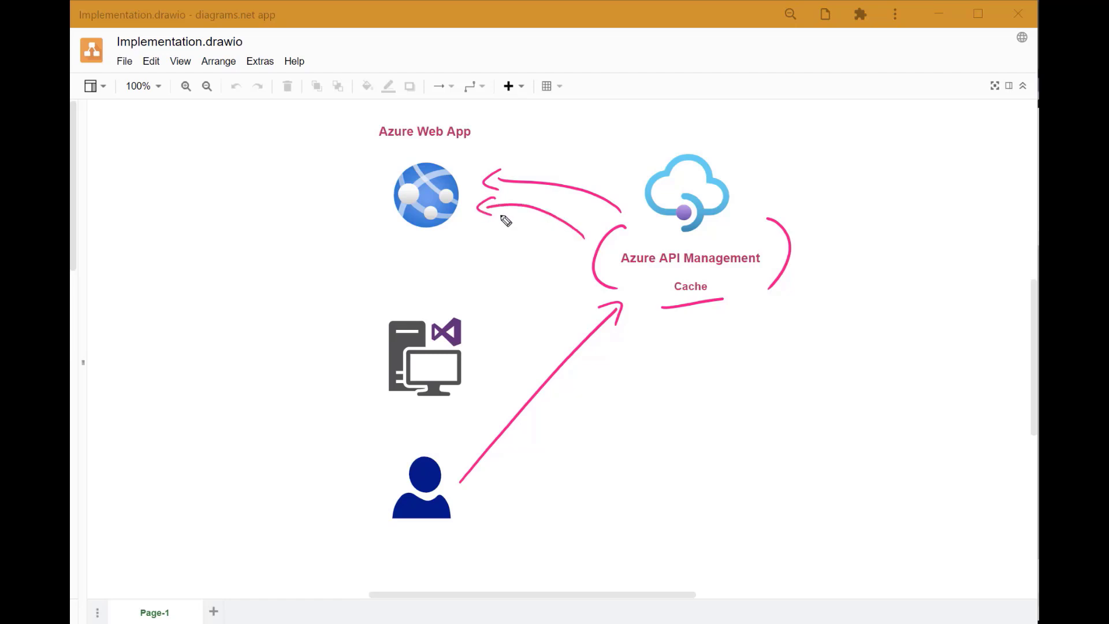
pyautogui.moveTo(640, 316)
pyautogui.mouseDown()
pyautogui.moveTo(658, 409)
pyautogui.moveTo(480, 513)
pyautogui.moveTo(480, 538)
pyautogui.mouseUp()
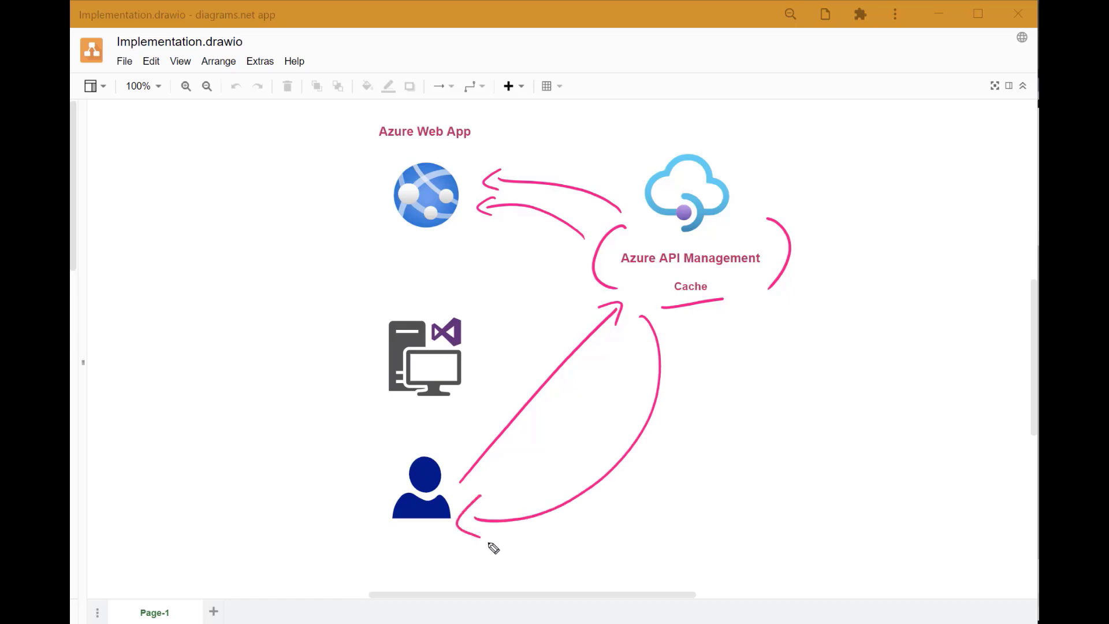
pyautogui.moveTo(803, 334); pyautogui.dragTo(733, 284)
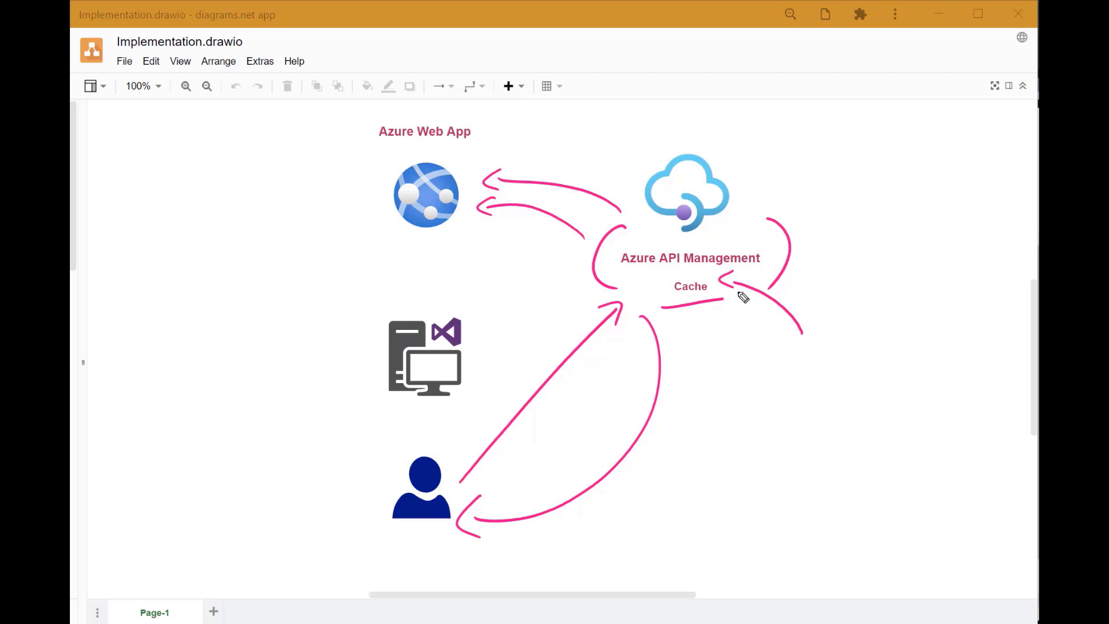
pyautogui.moveTo(683, 277); pyautogui.dragTo(722, 293)
pyautogui.moveTo(692, 297)
pyautogui.mouseDown()
pyautogui.moveTo(725, 389)
pyautogui.moveTo(532, 537)
pyautogui.moveTo(537, 548)
pyautogui.mouseUp()
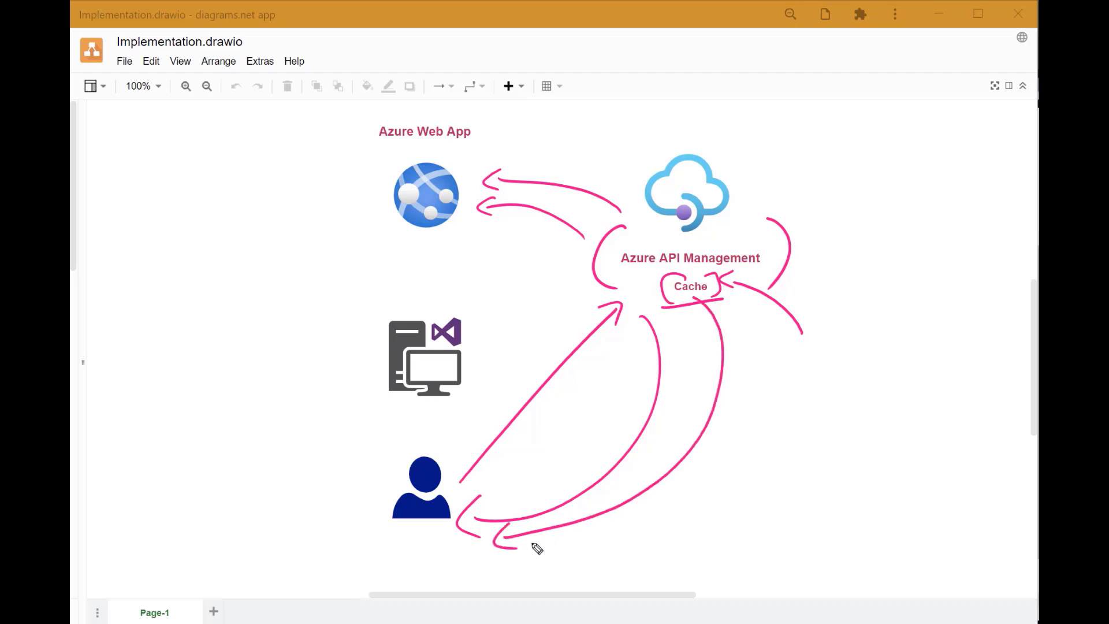
pyautogui.moveTo(582, 272)
pyautogui.mouseDown()
pyautogui.moveTo(477, 220)
pyautogui.moveTo(477, 236)
pyautogui.mouseUp()
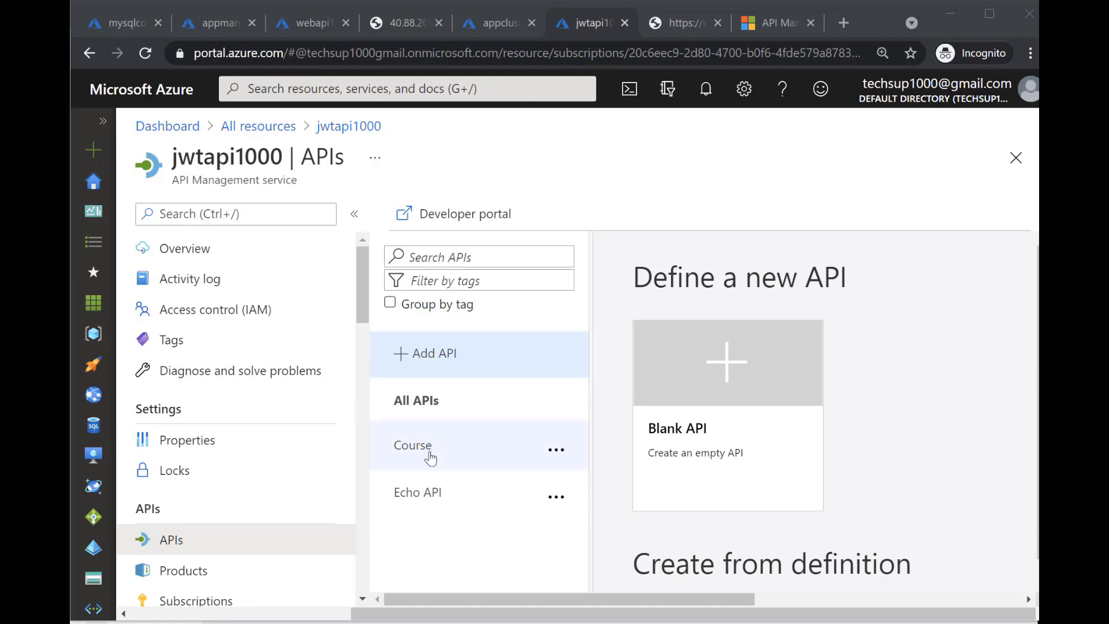
# Step: Open jwtapi1000's Course API, glancing at the web app's /api/Course JSON page along the way
pyautogui.click(426, 449)
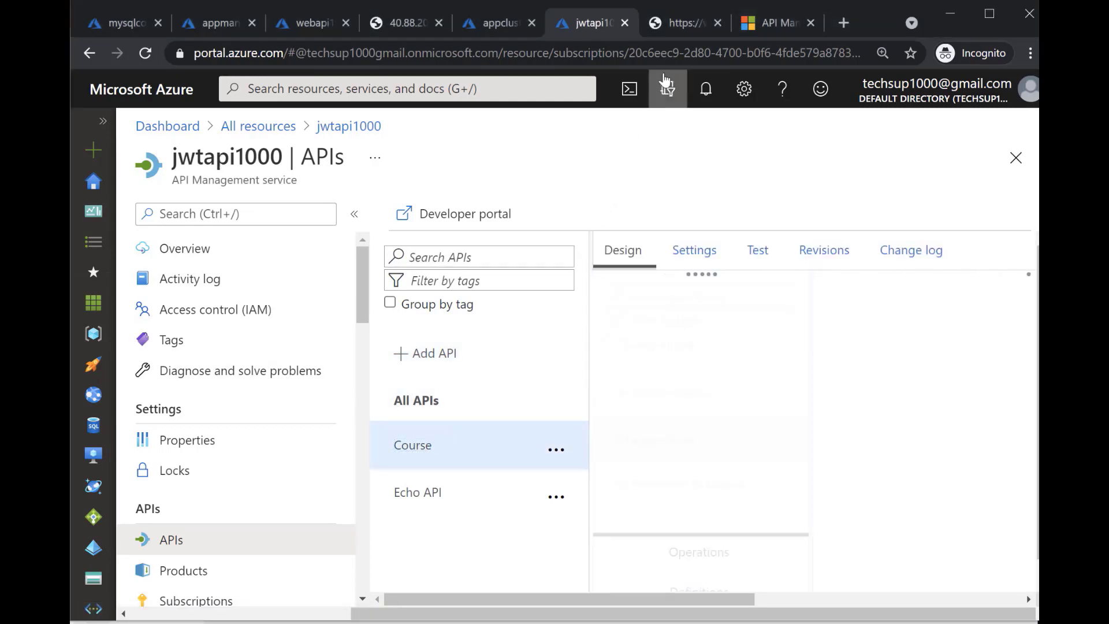
pyautogui.click(682, 23)
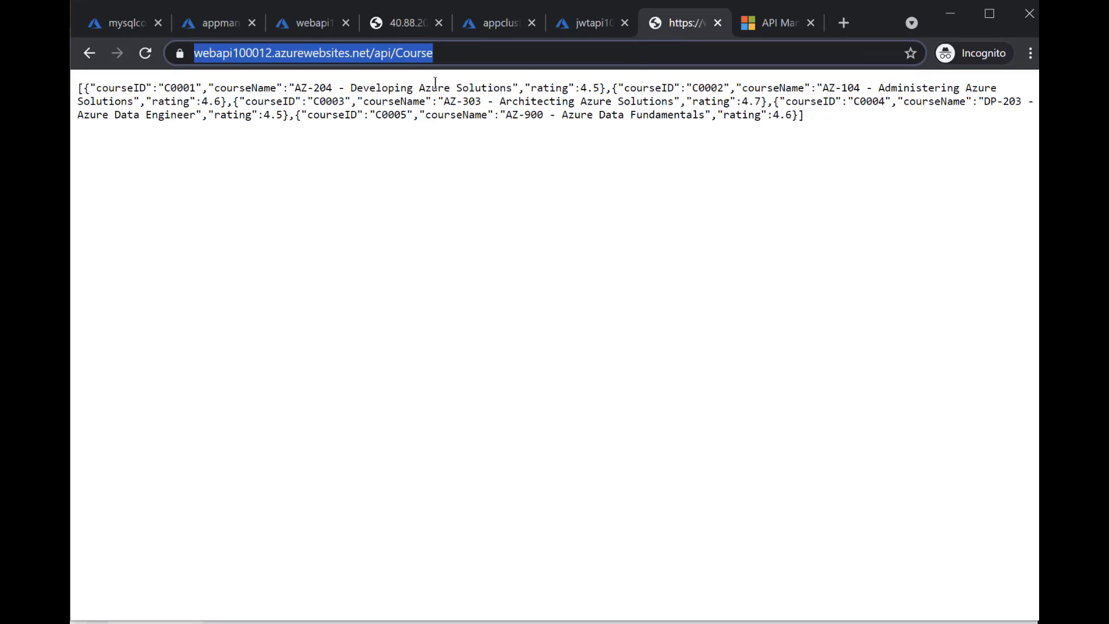
pyautogui.click(447, 55)
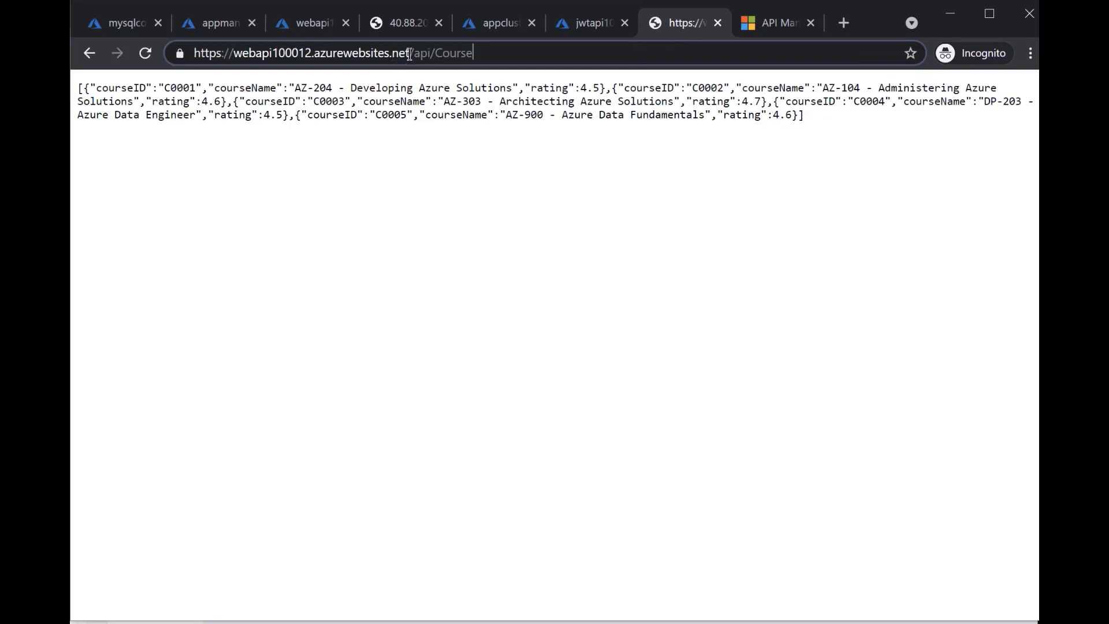
pyautogui.moveTo(409, 52); pyautogui.dragTo(233, 52)
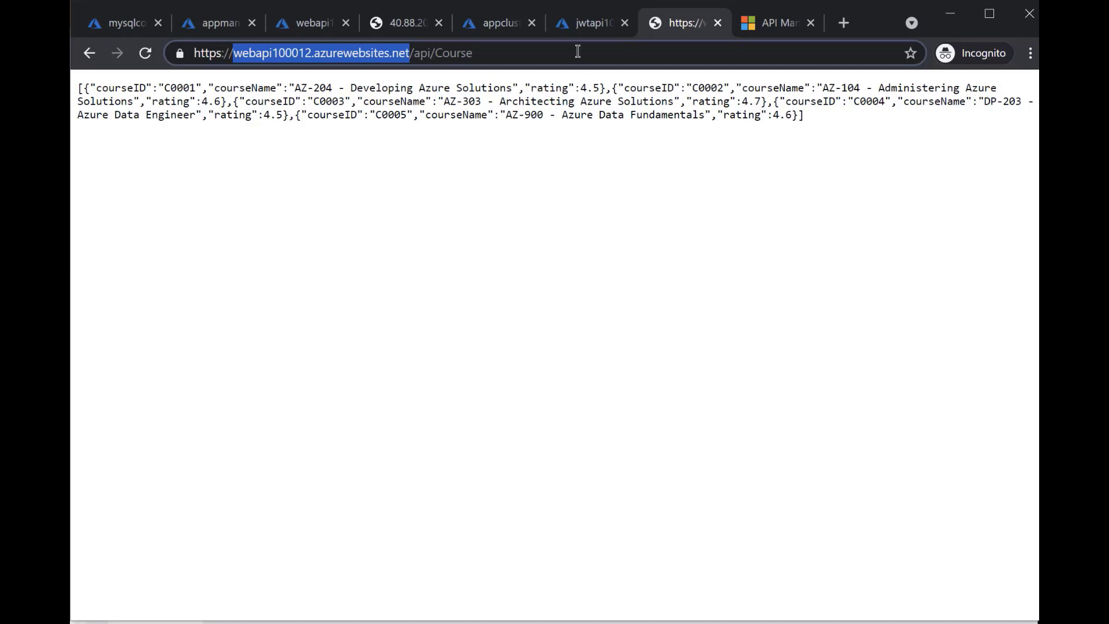
pyautogui.click(587, 25)
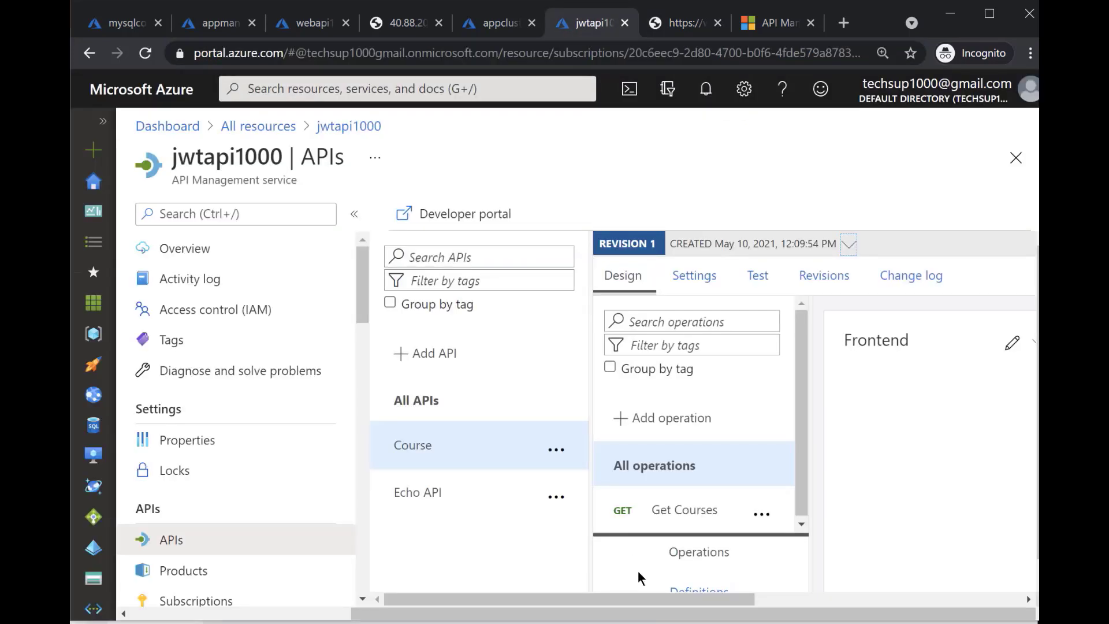
# Step: Open the Get Courses test console and send a test request
pyautogui.moveTo(664, 600); pyautogui.dragTo(755, 603)
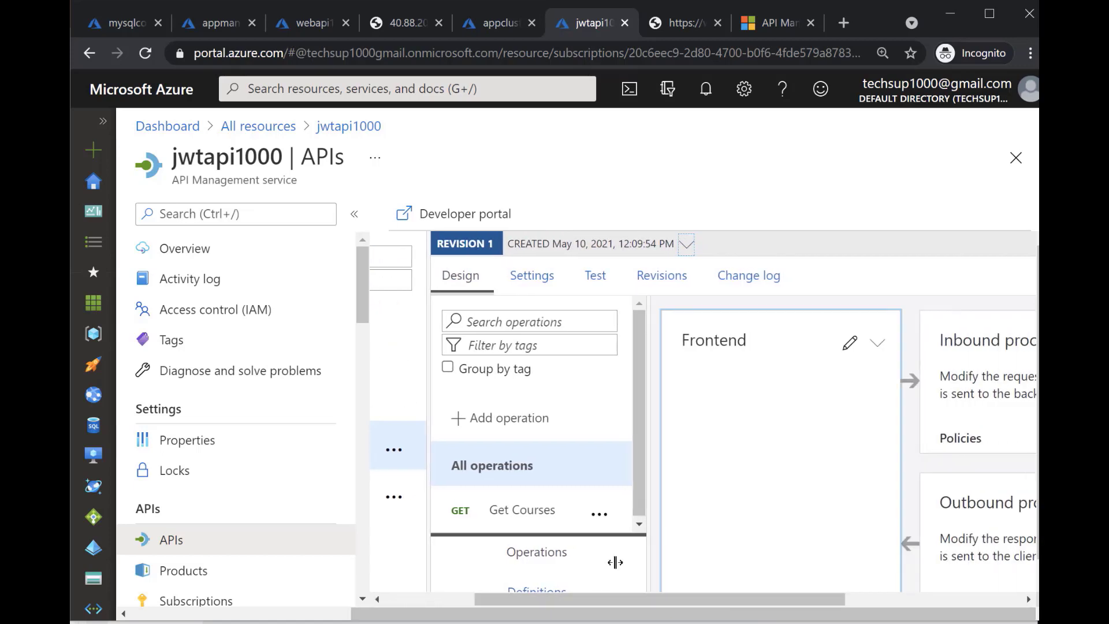
pyautogui.click(522, 510)
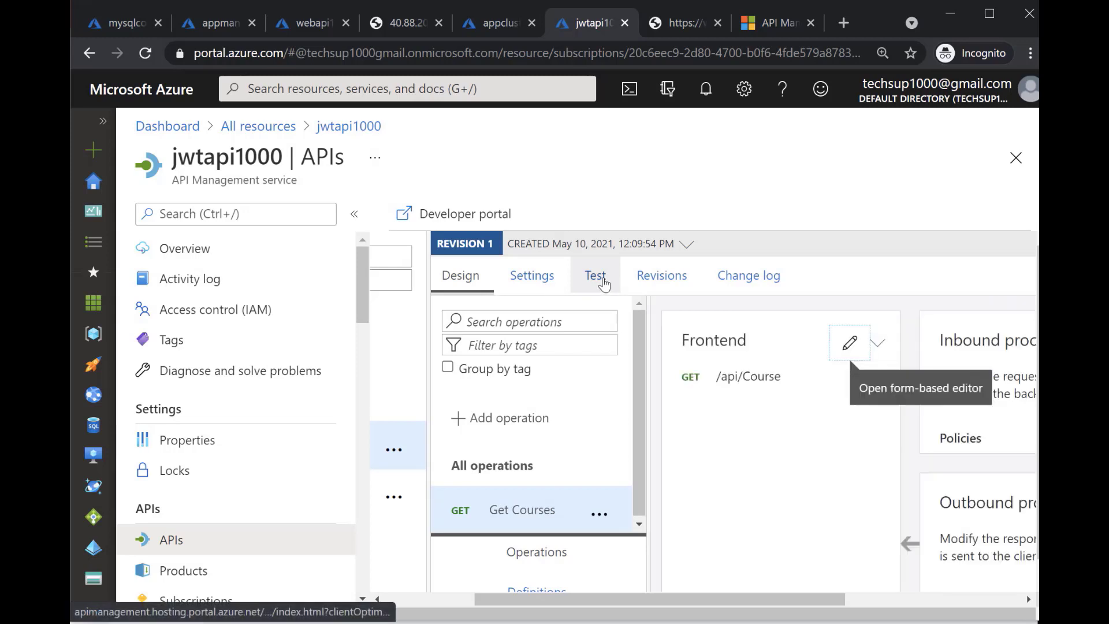
pyautogui.click(602, 280)
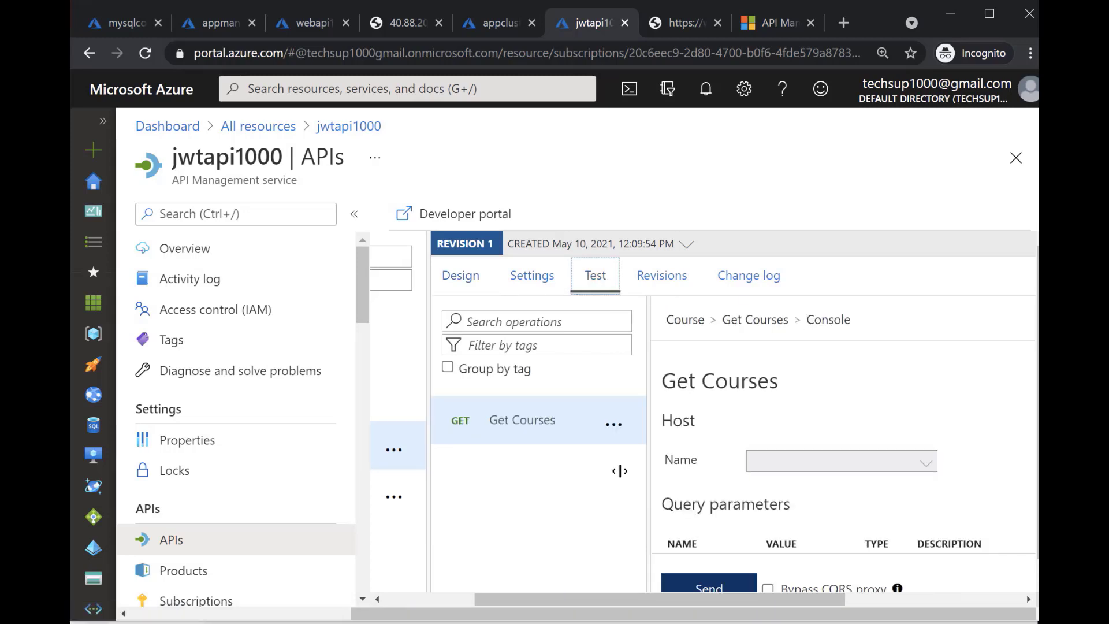
pyautogui.click(355, 214)
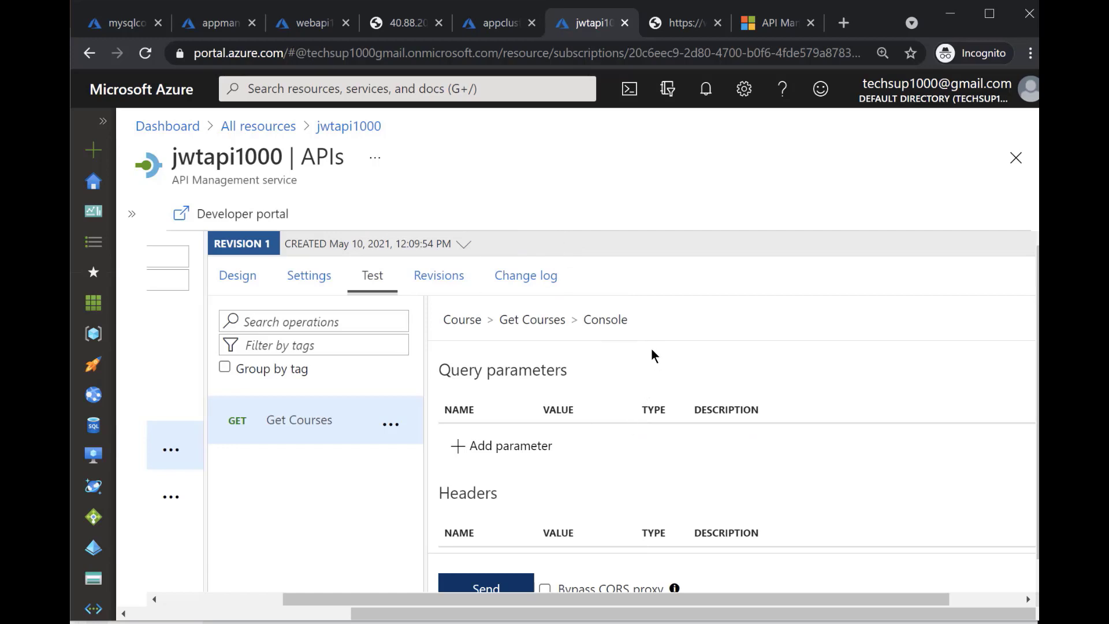
pyautogui.scroll(-2, 830, 408)
pyautogui.scroll(-3, 824, 441)
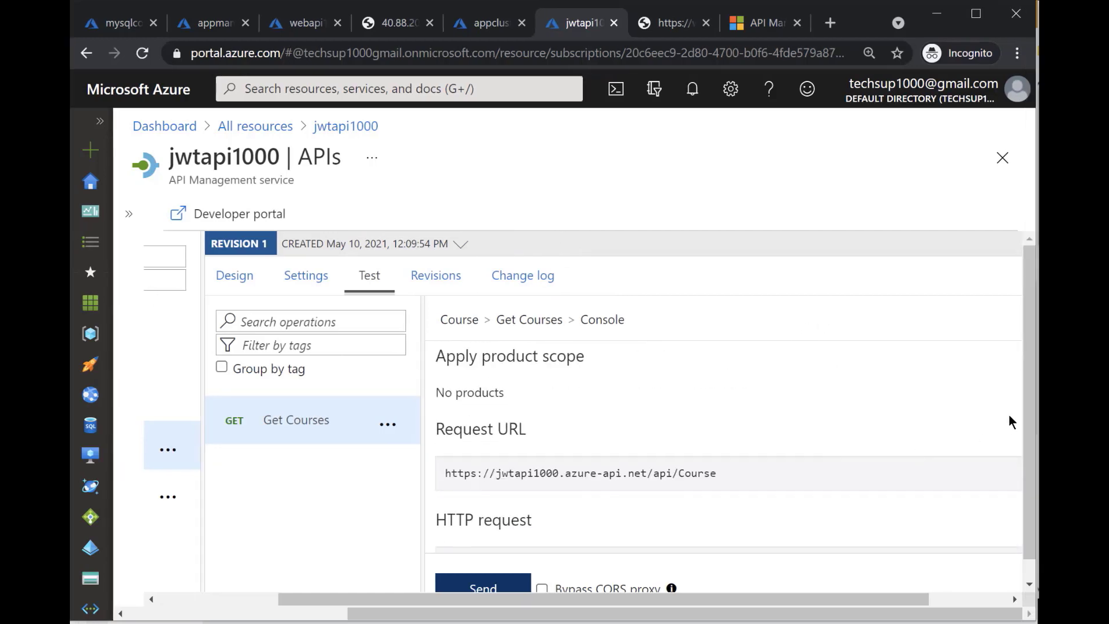
pyautogui.scroll(-1, 1031, 439)
pyautogui.click(488, 569)
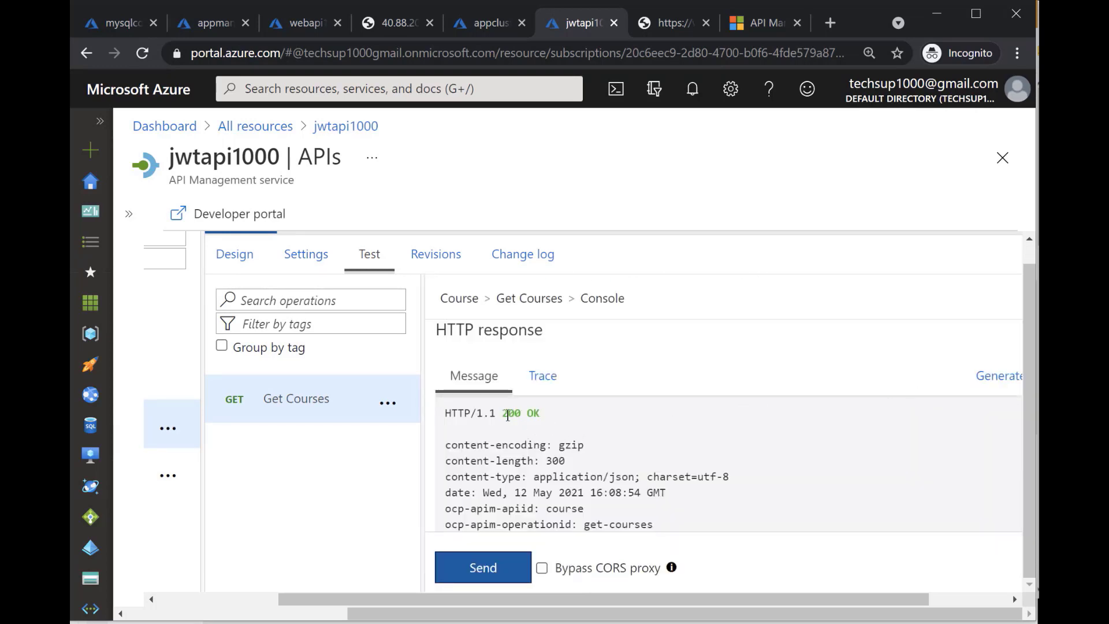
# Step: Confirm 200 OK, note the trace's 448.989 ms response latency, then send the request again
pyautogui.moveTo(504, 414); pyautogui.dragTo(557, 412)
pyautogui.click(552, 387)
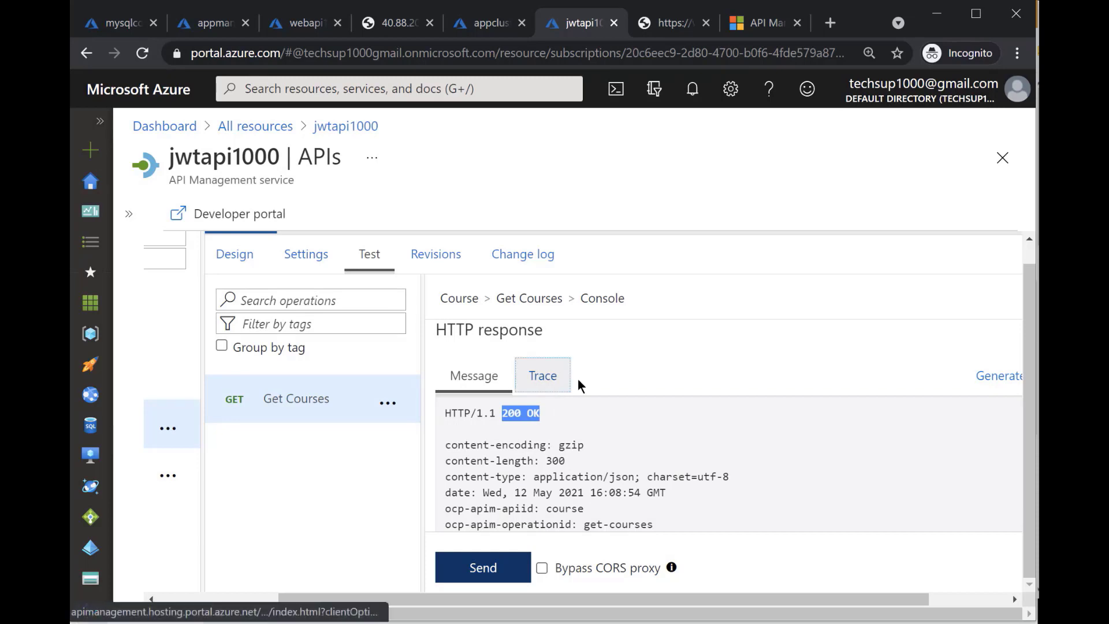
pyautogui.scroll(-2, 664, 438)
pyautogui.scroll(-1, 664, 437)
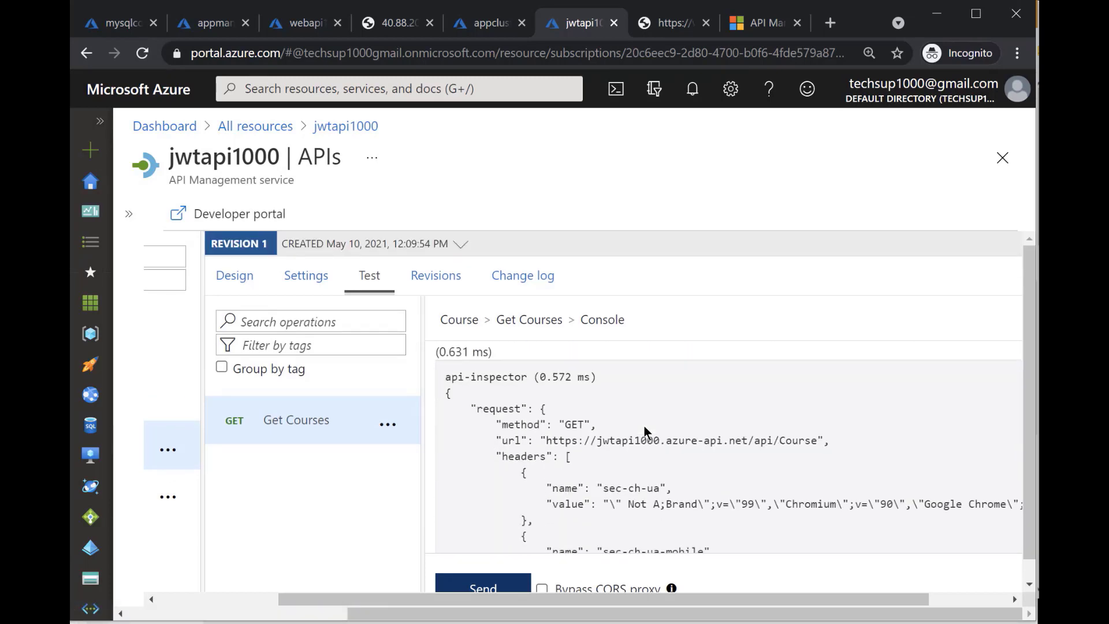
pyautogui.scroll(2, 620, 401)
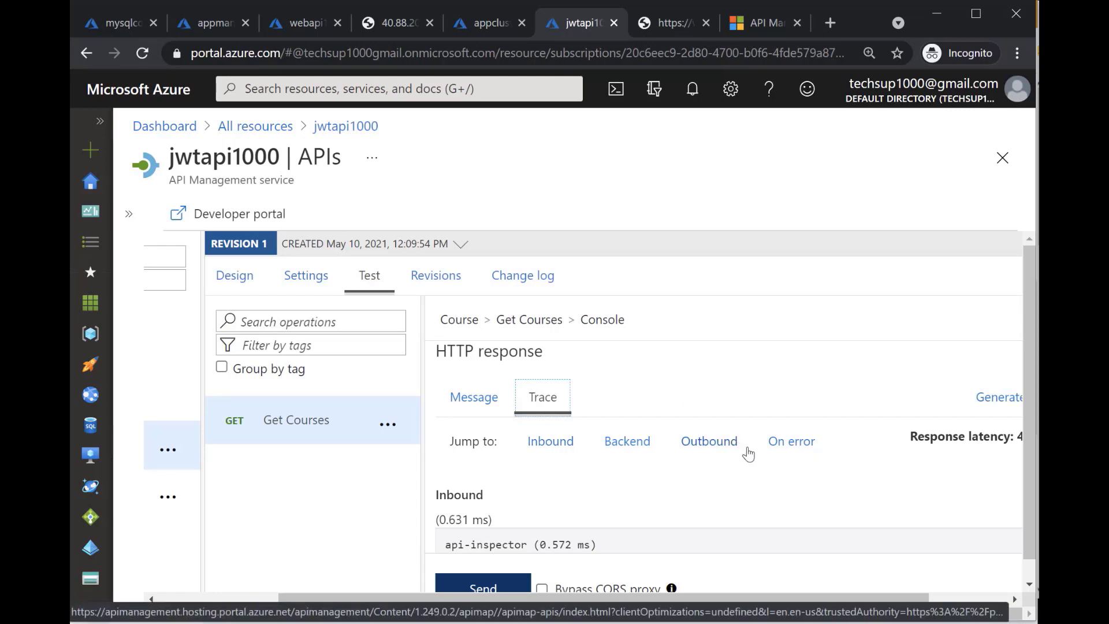
pyautogui.scroll(-1, 748, 453)
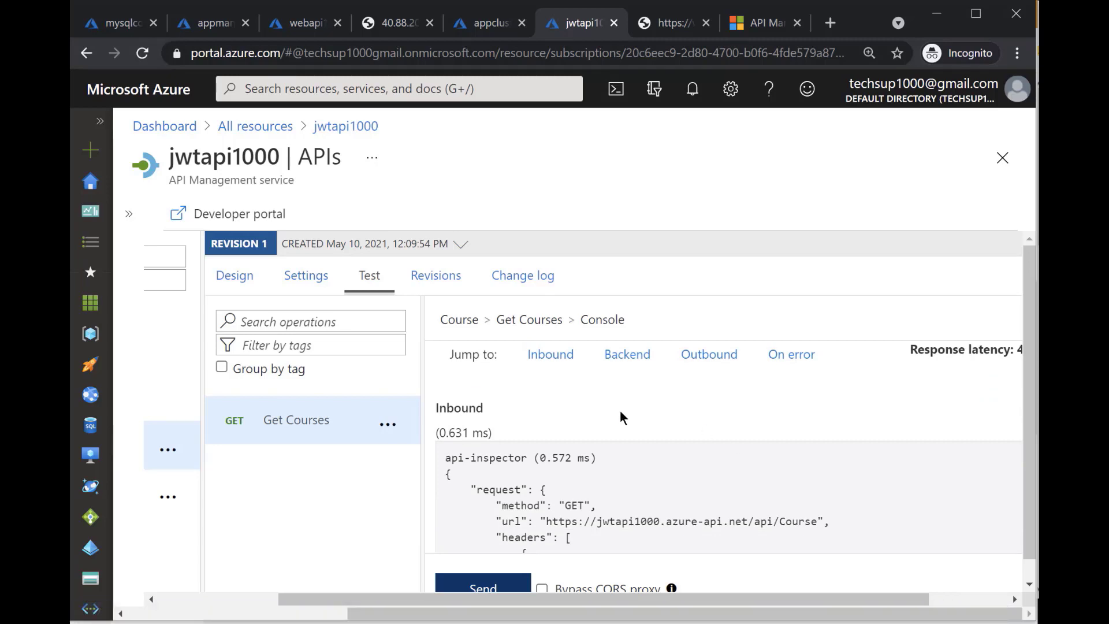
pyautogui.click(551, 354)
pyautogui.scroll(-1, 743, 401)
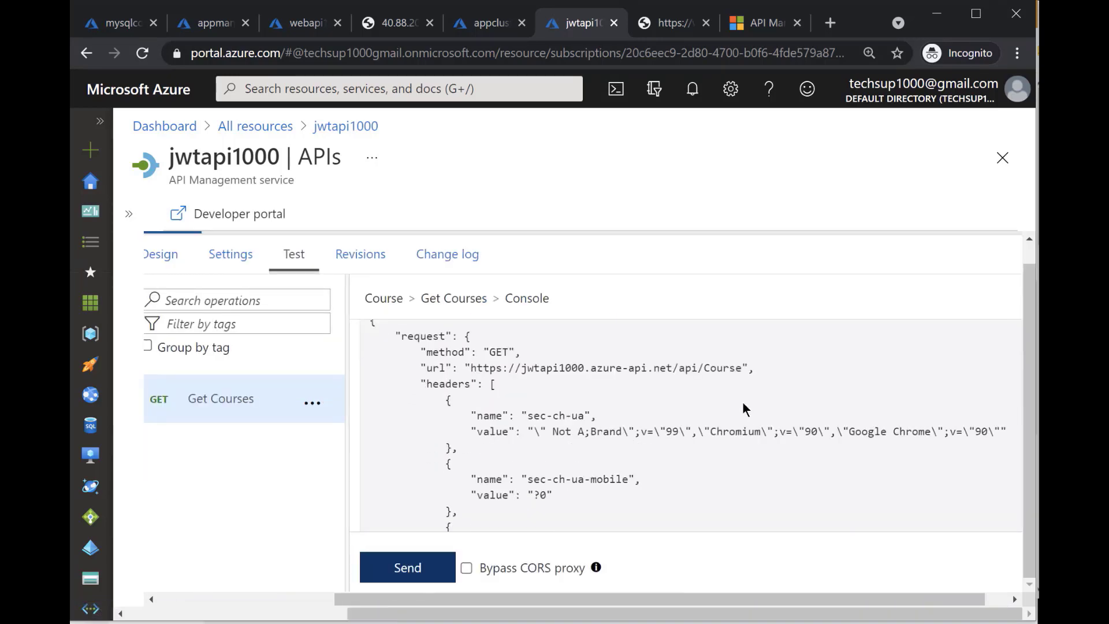
pyautogui.scroll(-5, 671, 406)
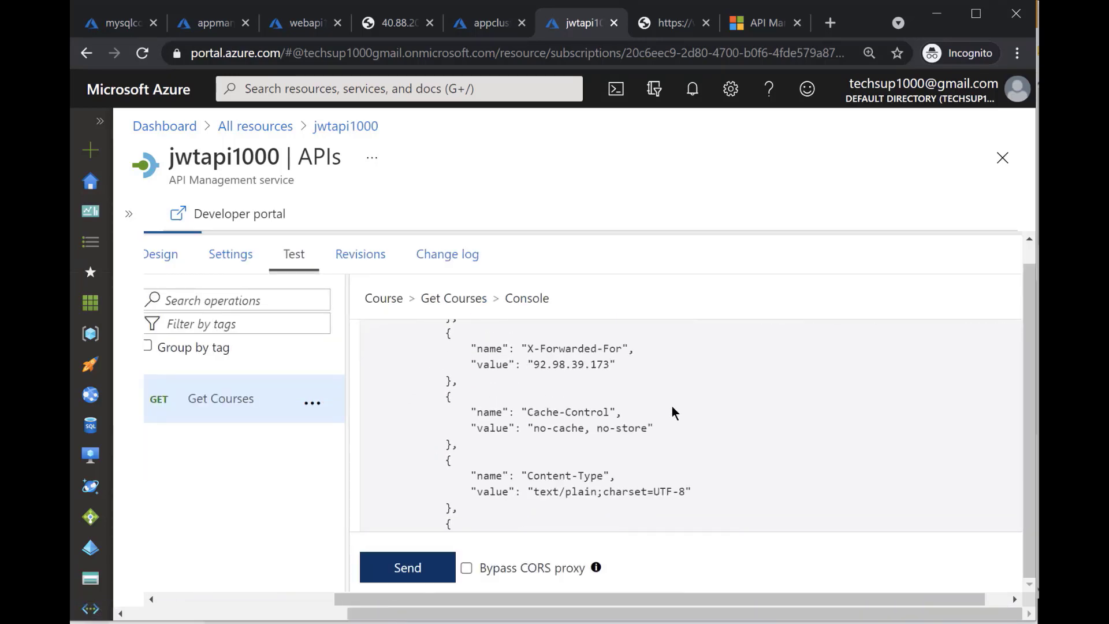
pyautogui.scroll(-3, 672, 408)
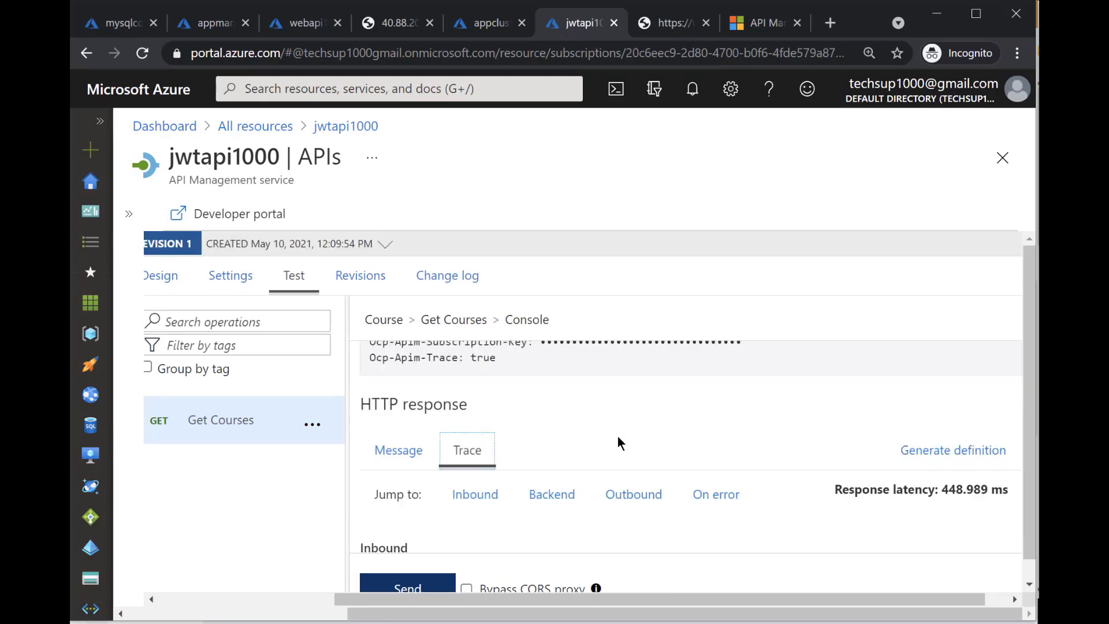
pyautogui.scroll(-1, 618, 436)
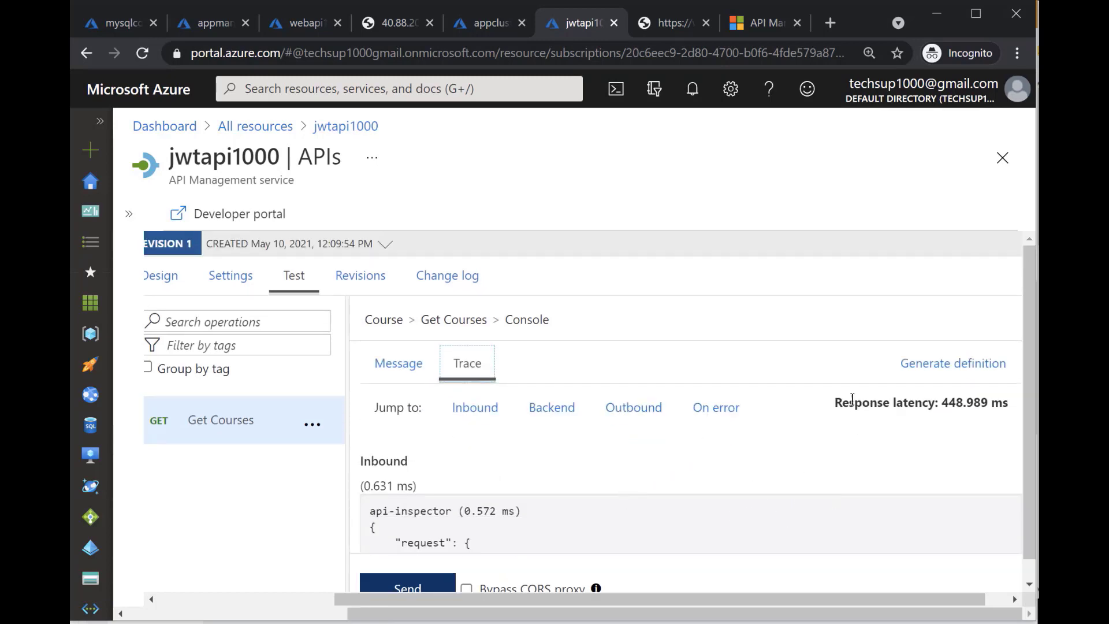
pyautogui.moveTo(835, 401); pyautogui.dragTo(1012, 402)
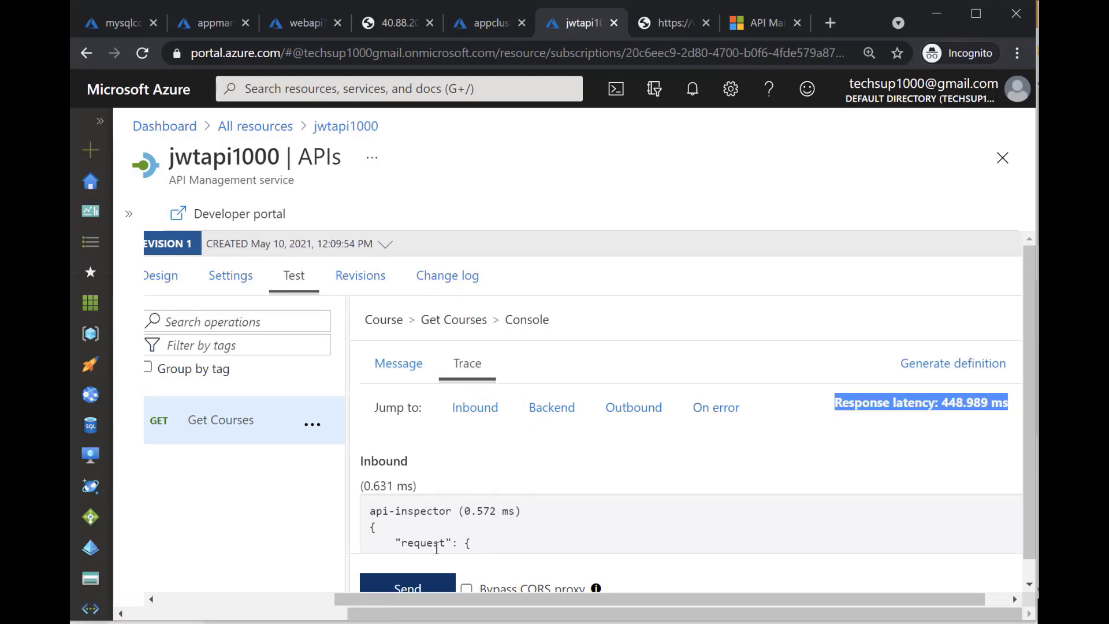
pyautogui.click(436, 585)
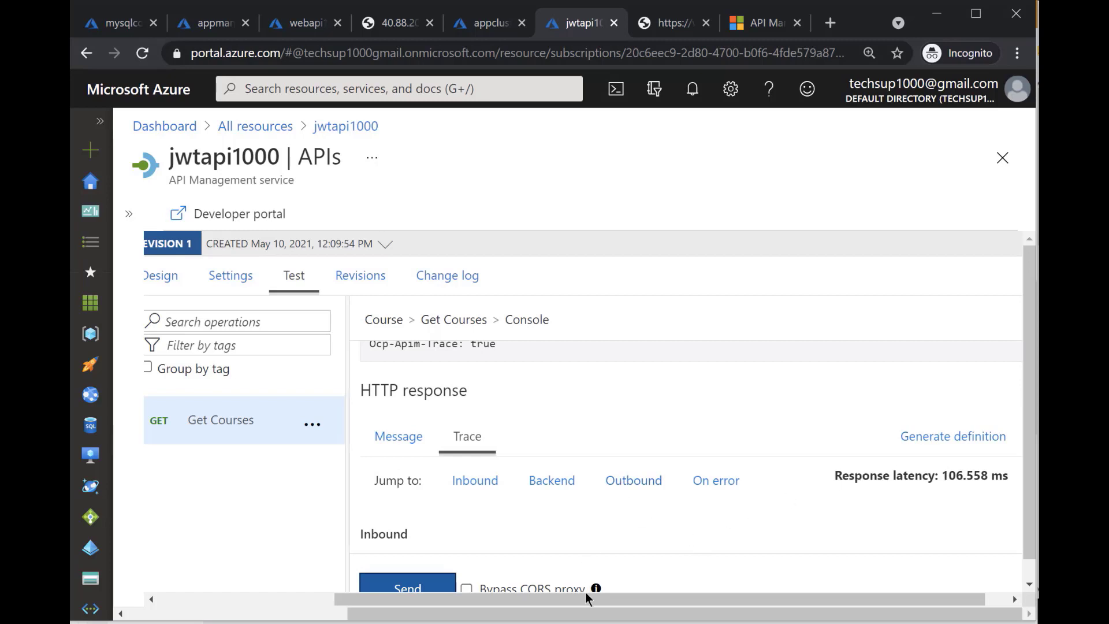
# Step: Select Get Courses in design view and open the Add inbound policy gallery
pyautogui.moveTo(586, 604); pyautogui.dragTo(477, 601)
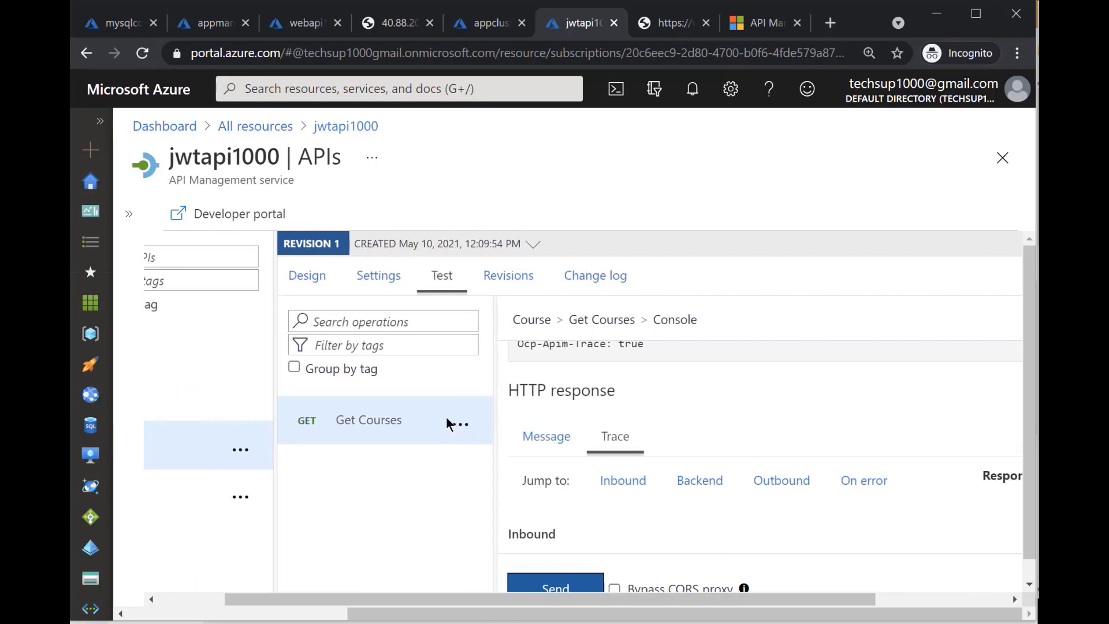
pyautogui.click(354, 426)
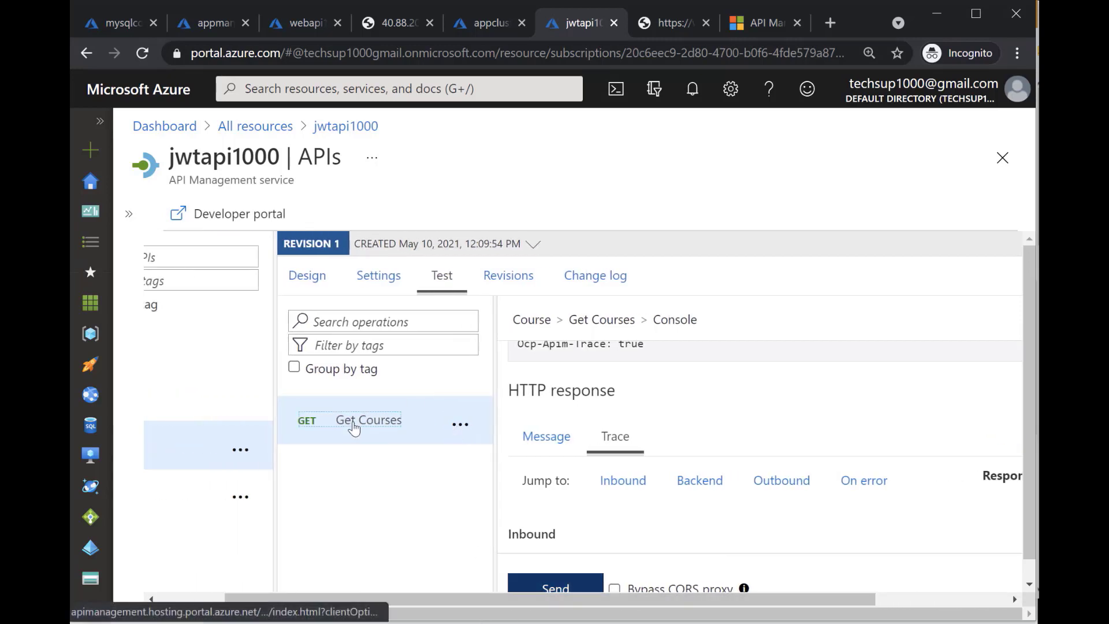
pyautogui.click(305, 276)
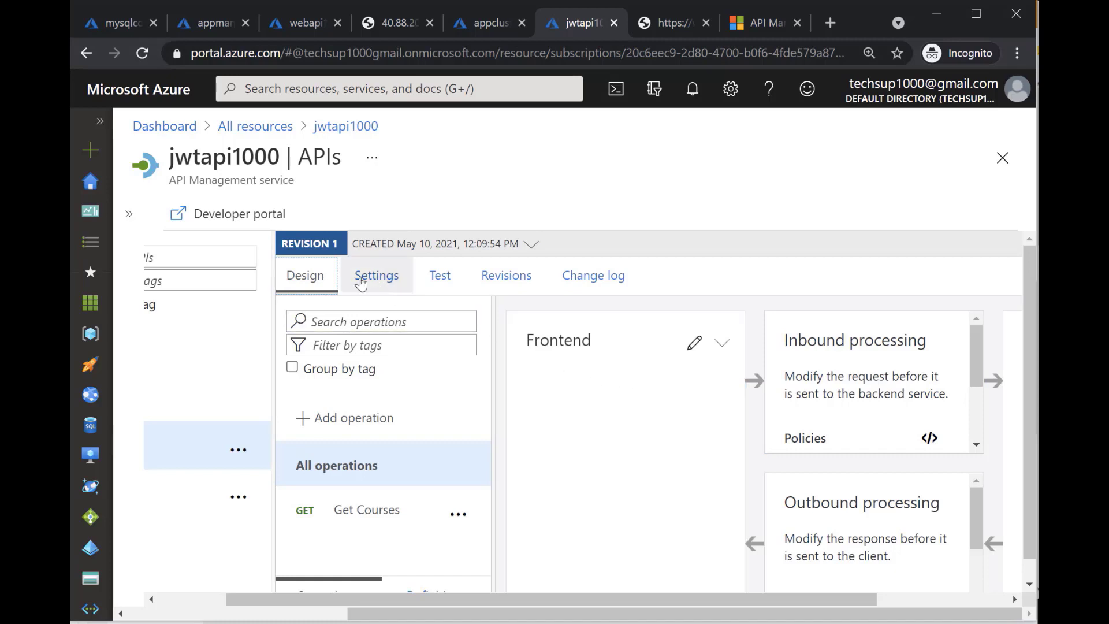
pyautogui.click(363, 514)
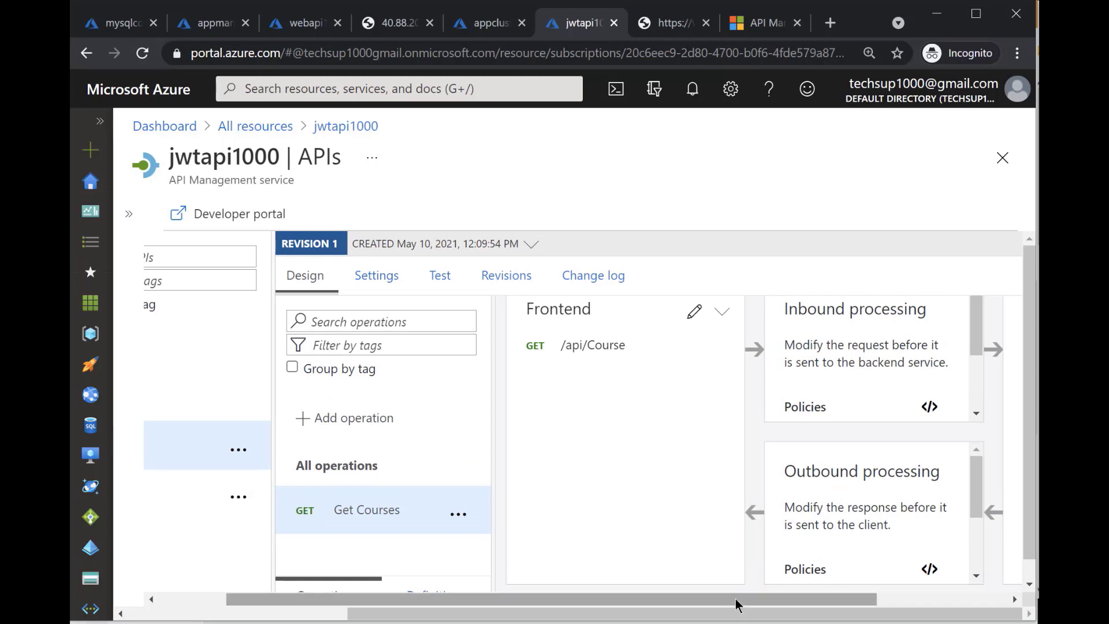
pyautogui.moveTo(736, 599); pyautogui.dragTo(867, 597)
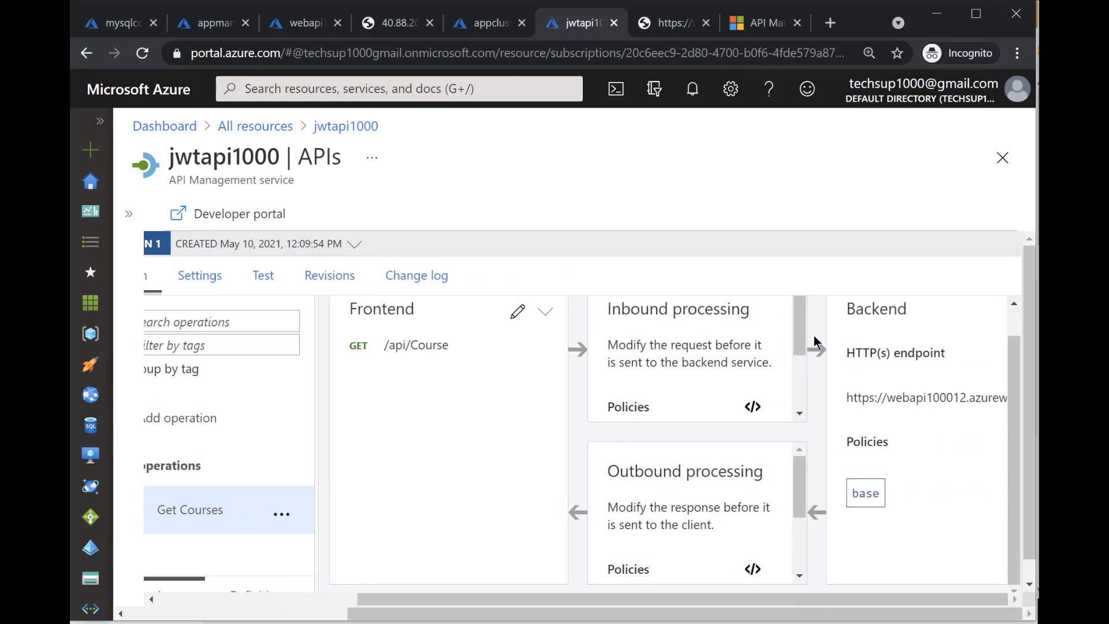
pyautogui.moveTo(797, 324); pyautogui.dragTo(796, 396)
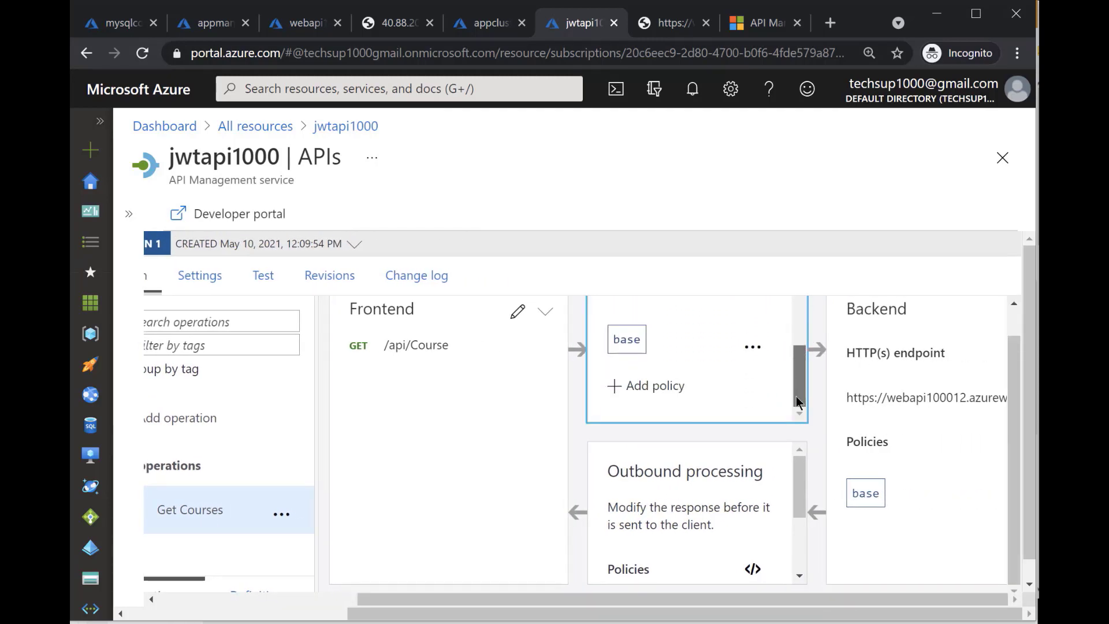
pyautogui.click(654, 396)
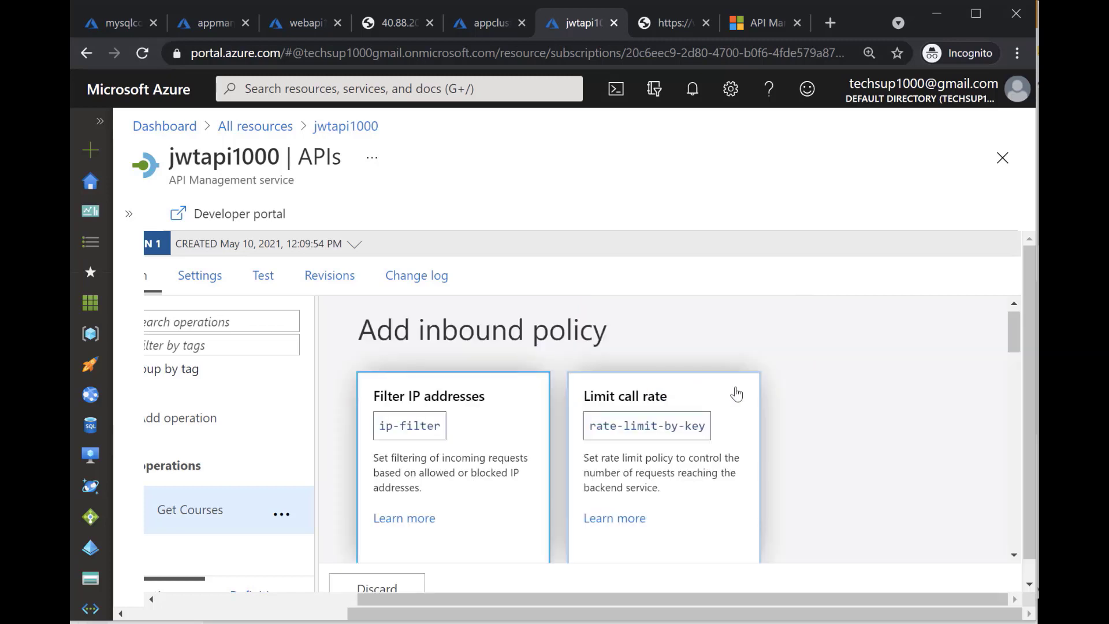
pyautogui.moveTo(1015, 325); pyautogui.dragTo(1014, 427)
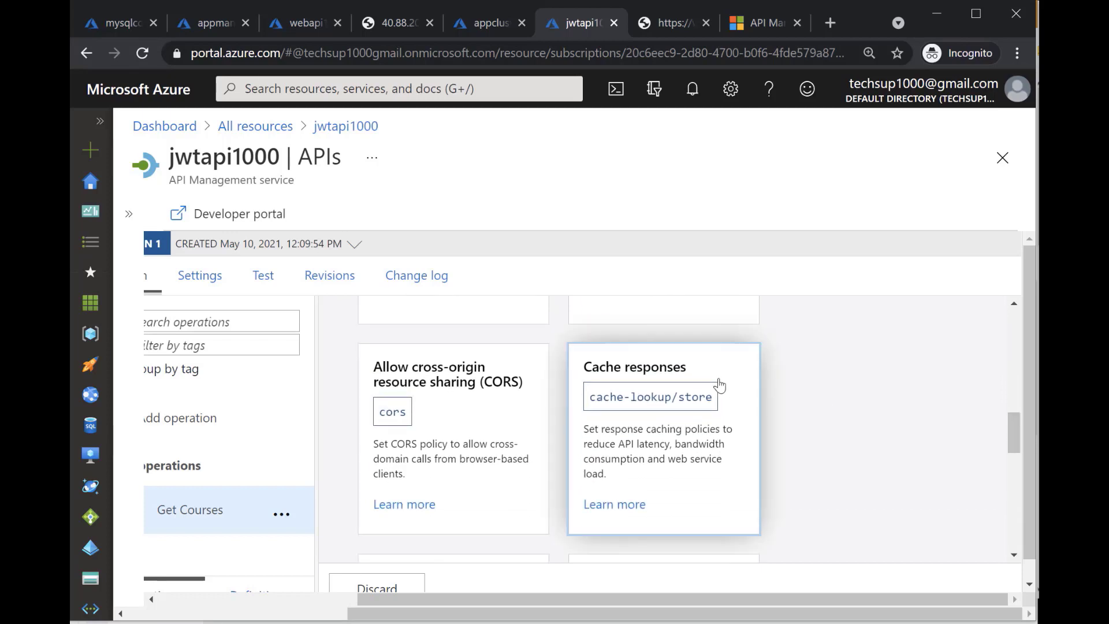
# Step: Add a Cache responses policy in Full mode with a 120-second duration and save it
pyautogui.click(650, 418)
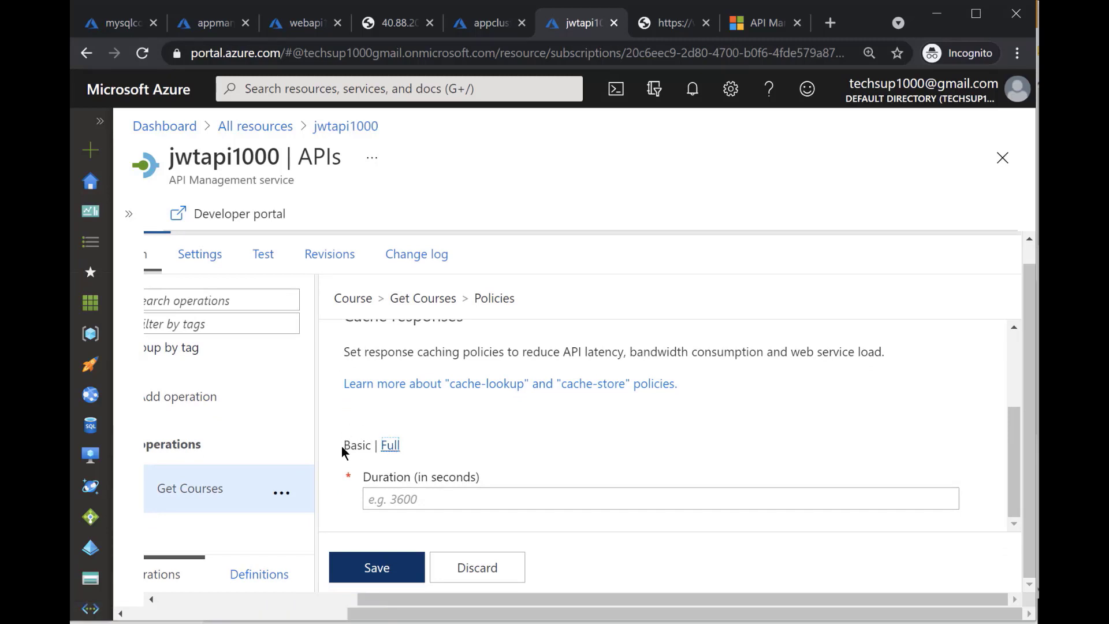
pyautogui.click(392, 454)
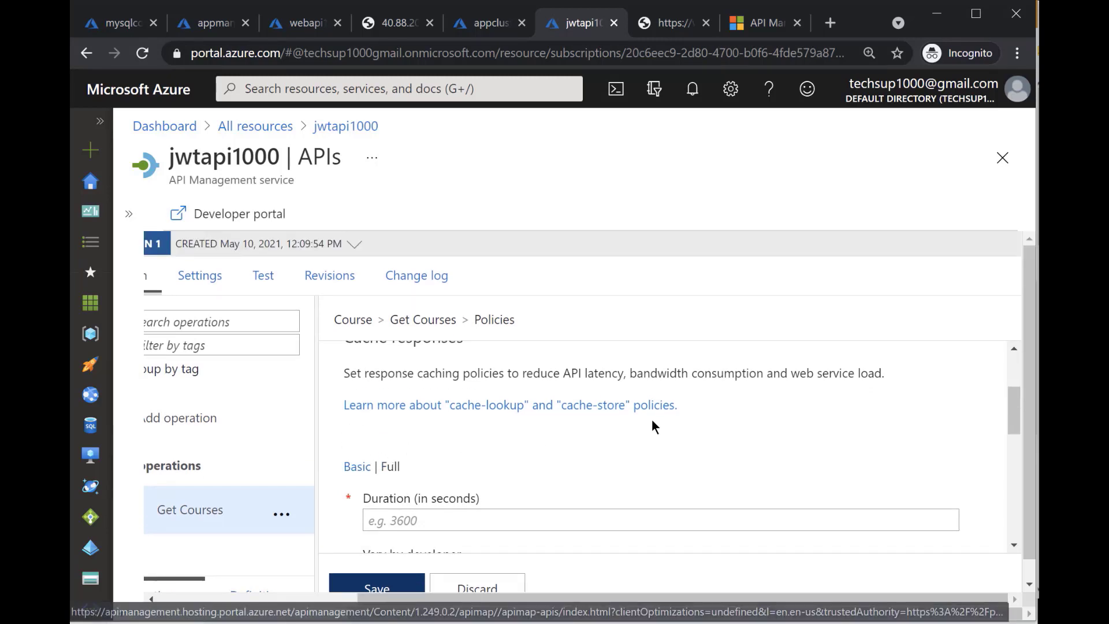
pyautogui.click(513, 428)
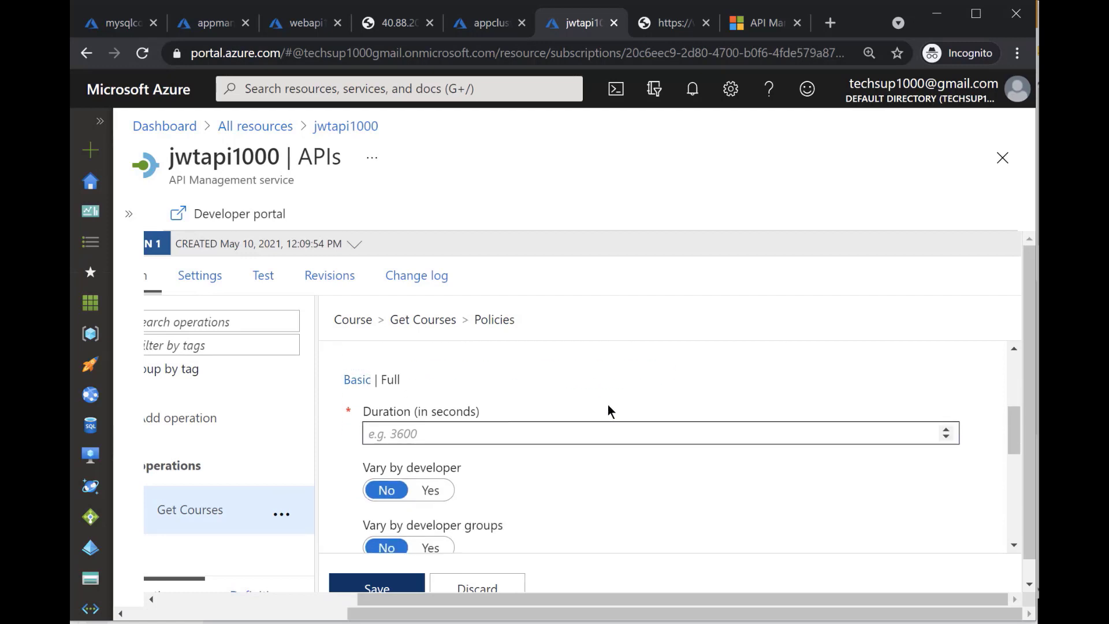
pyautogui.write('120')
pyautogui.scroll(-3, 625, 401)
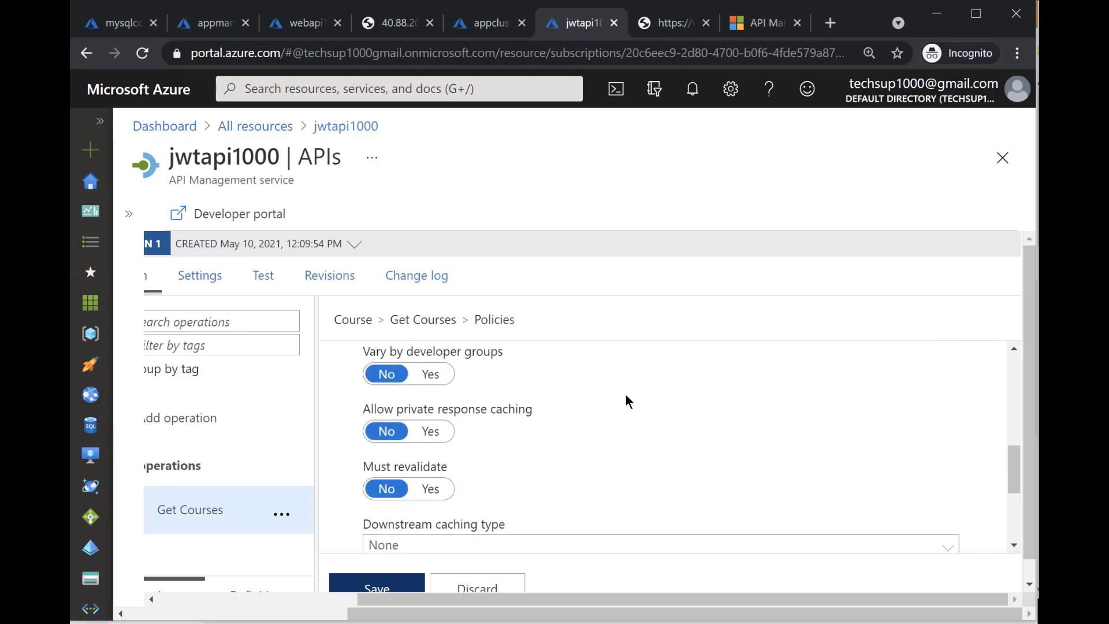
pyautogui.scroll(-4, 629, 400)
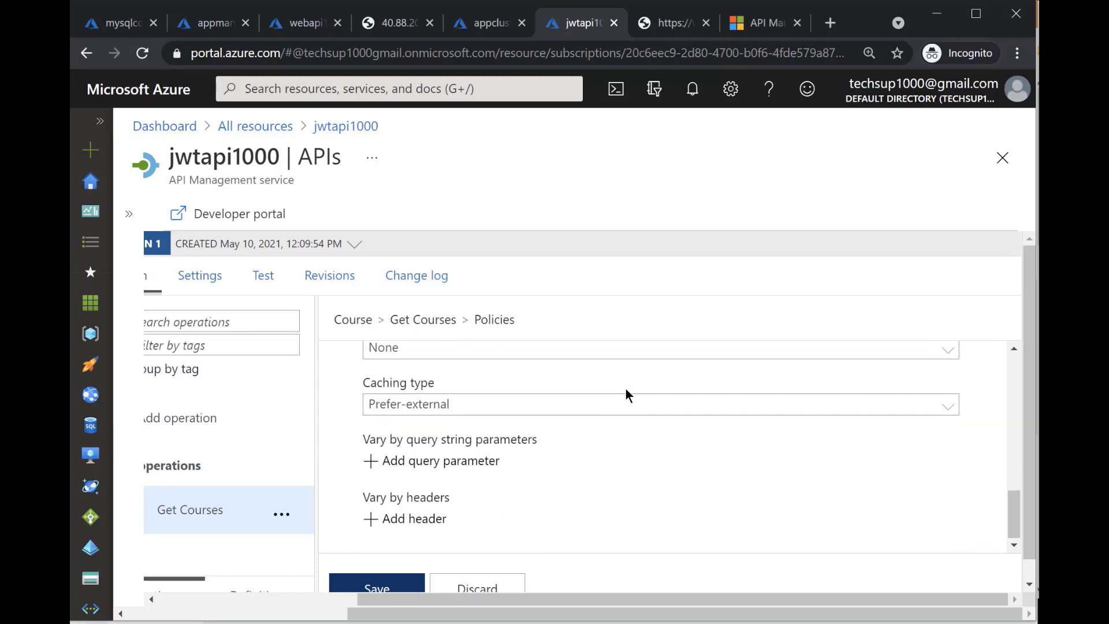
pyautogui.scroll(-1, 809, 462)
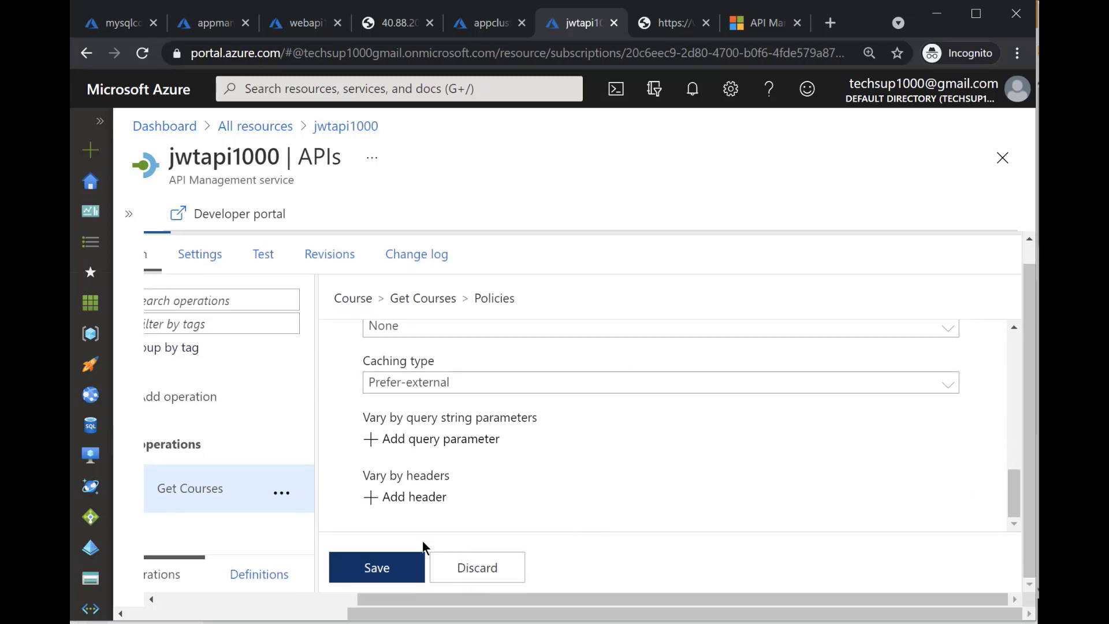
pyautogui.click(394, 571)
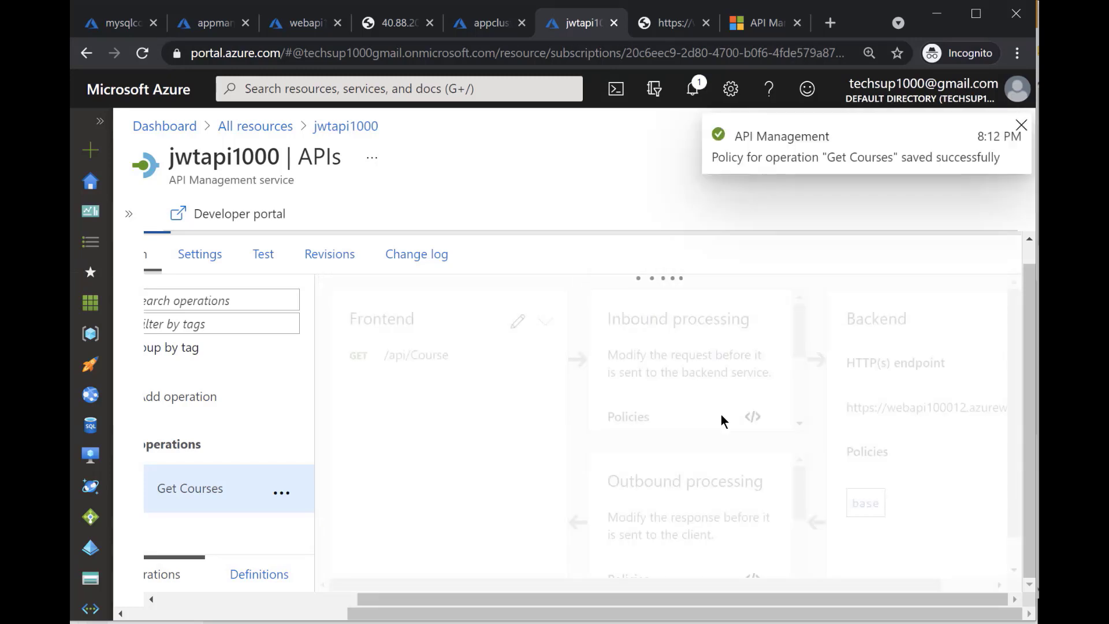
pyautogui.click(753, 417)
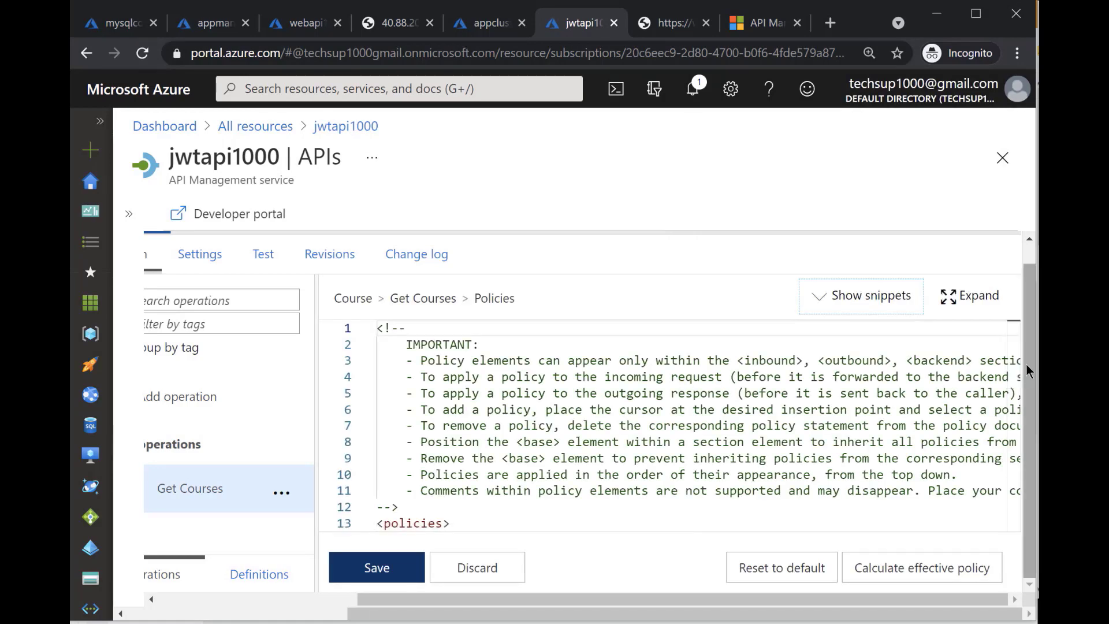
pyautogui.scroll(-3, 848, 411)
pyautogui.scroll(-5, 848, 411)
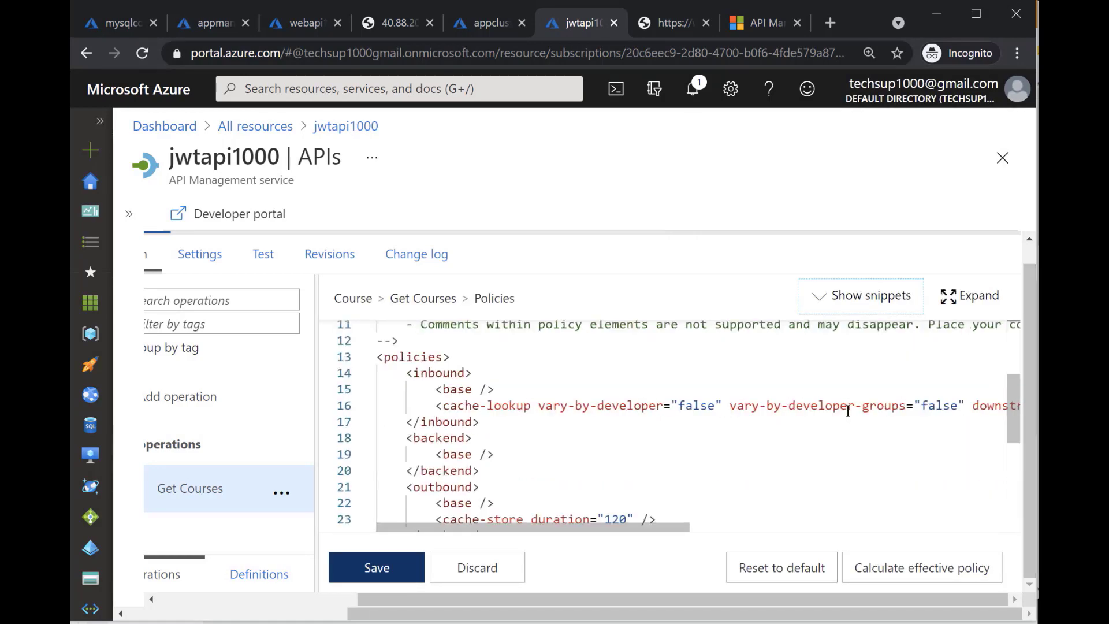
pyautogui.scroll(2, 680, 452)
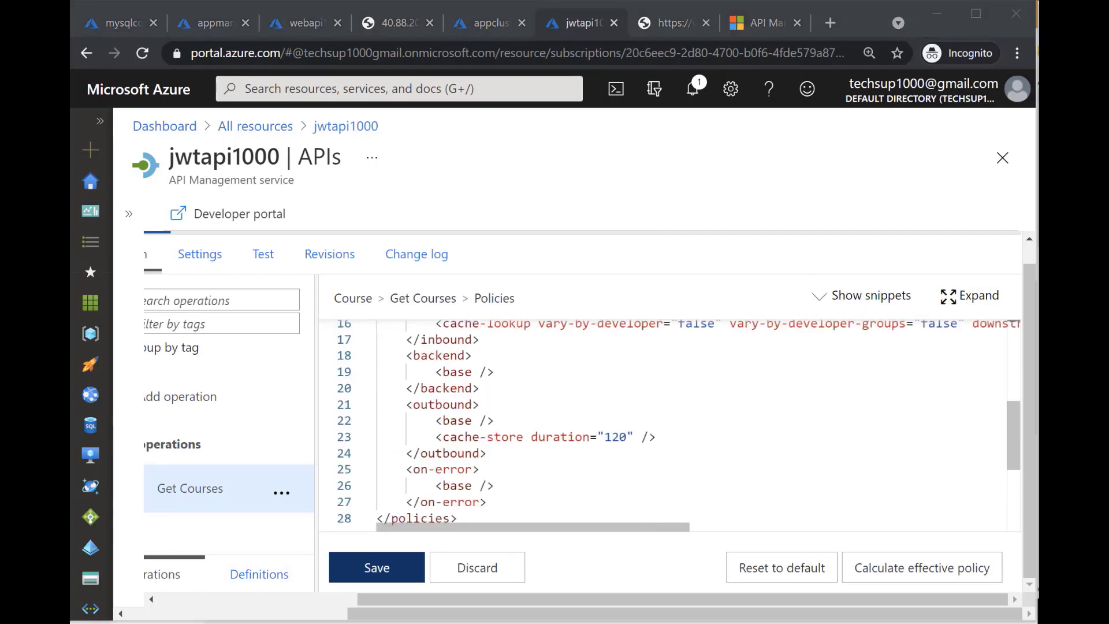
pyautogui.moveTo(405, 387); pyautogui.dragTo(401, 428)
pyautogui.moveTo(484, 390)
pyautogui.mouseDown()
pyautogui.moveTo(494, 430)
pyautogui.moveTo(432, 450)
pyautogui.mouseUp()
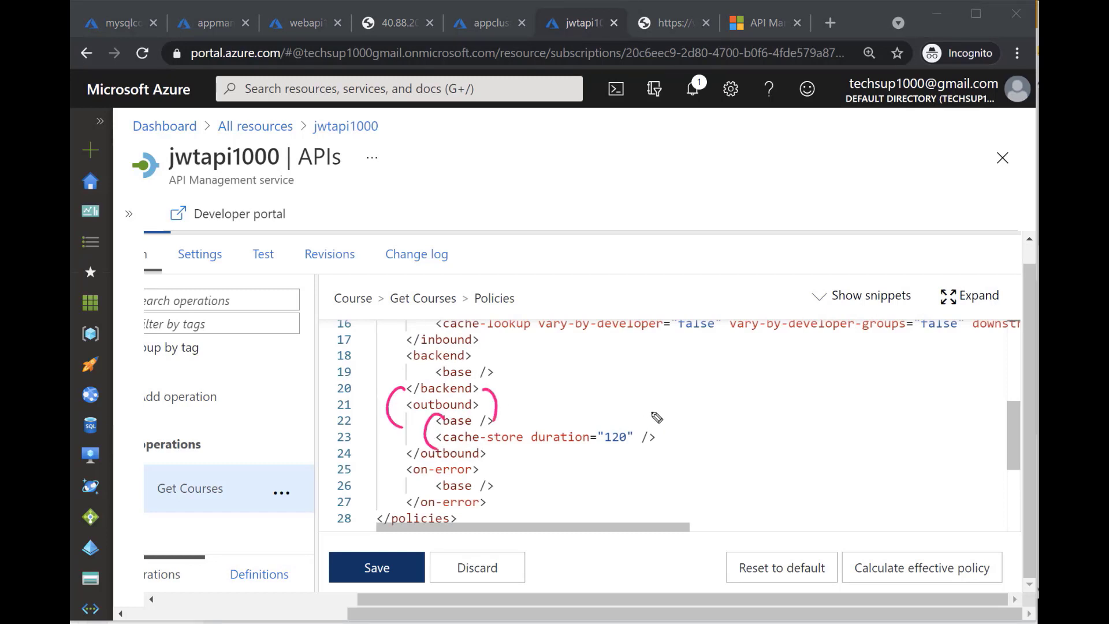
pyautogui.moveTo(652, 411); pyautogui.dragTo(661, 462)
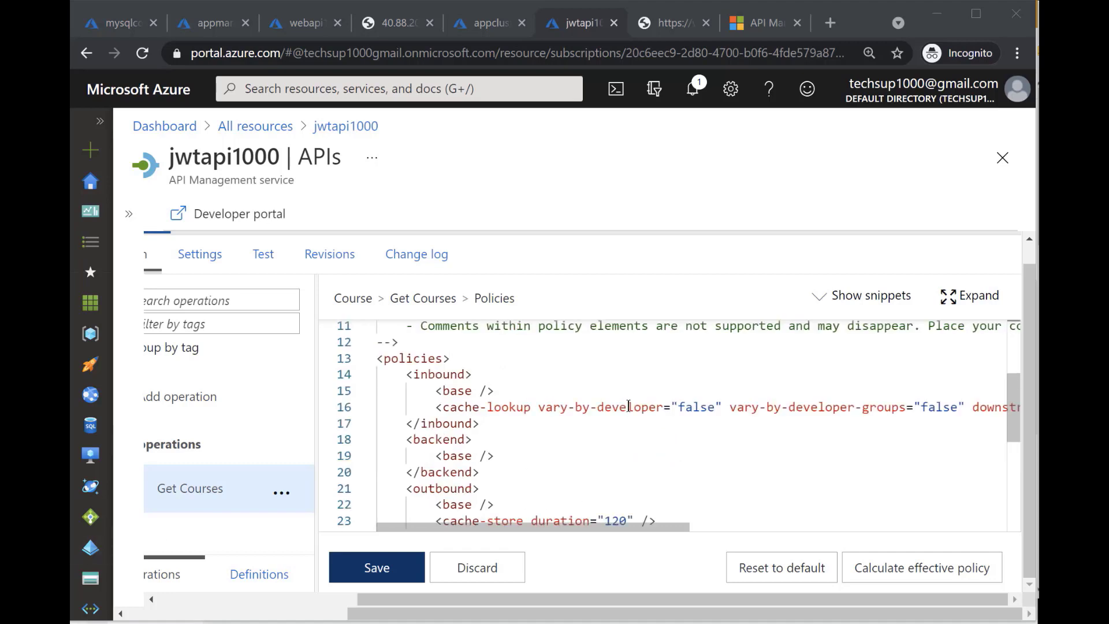
pyautogui.scroll(2, 626, 426)
pyautogui.moveTo(623, 529)
pyautogui.mouseDown()
pyautogui.moveTo(655, 531)
pyautogui.moveTo(635, 532)
pyautogui.mouseUp()
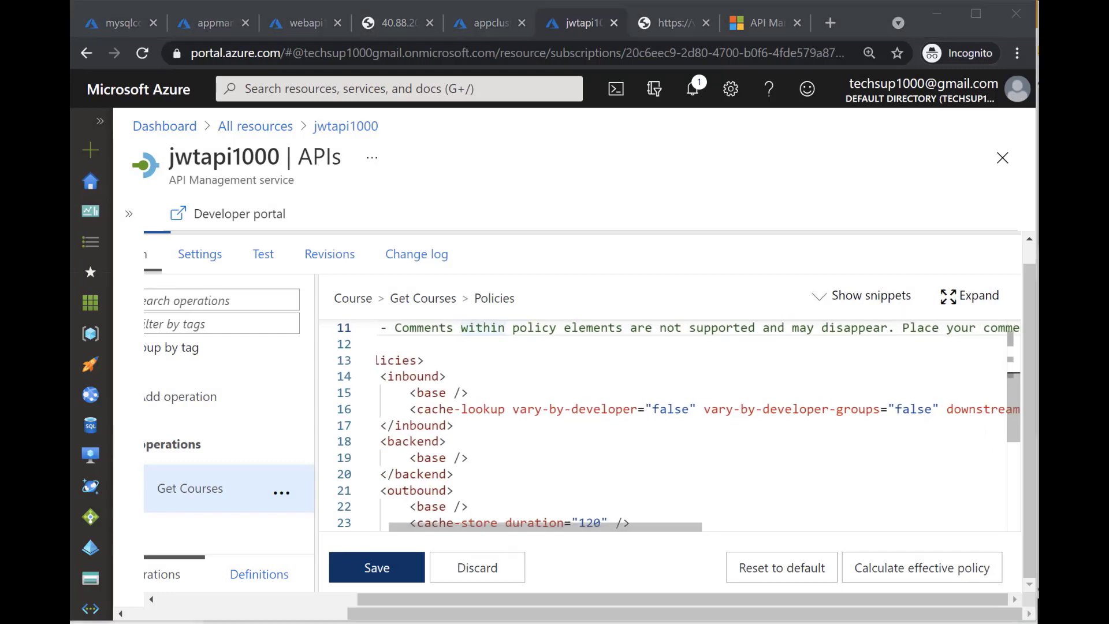
pyautogui.moveTo(639, 267)
pyautogui.mouseDown()
pyautogui.moveTo(577, 302)
pyautogui.moveTo(543, 369)
pyautogui.mouseUp()
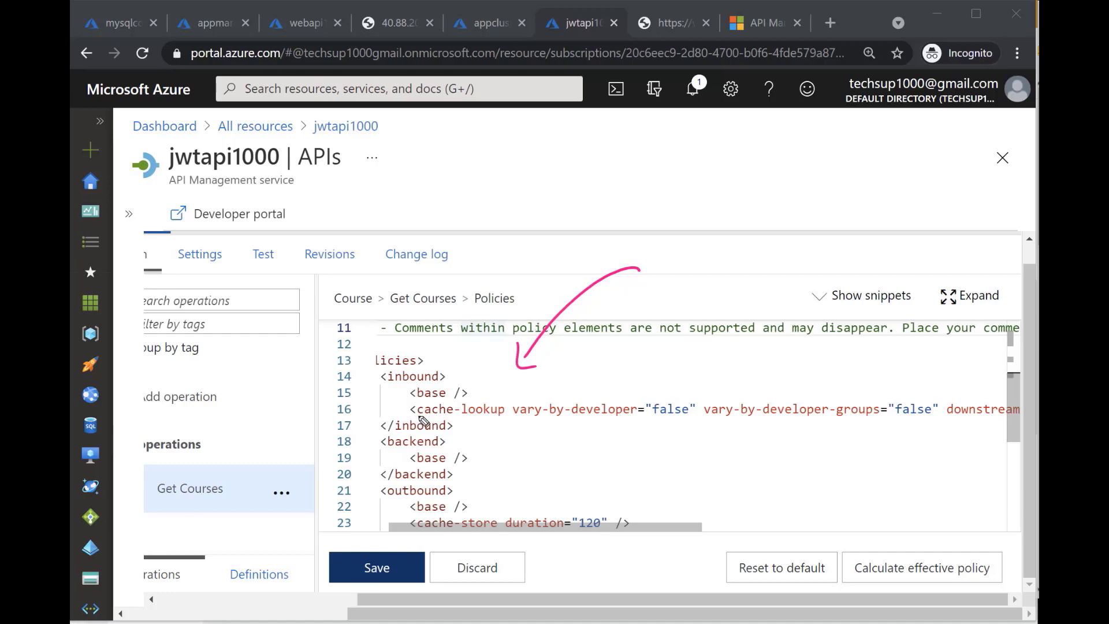
pyautogui.moveTo(415, 415)
pyautogui.mouseDown()
pyautogui.moveTo(494, 414)
pyautogui.moveTo(526, 436)
pyautogui.mouseUp()
pyautogui.press('Escape')
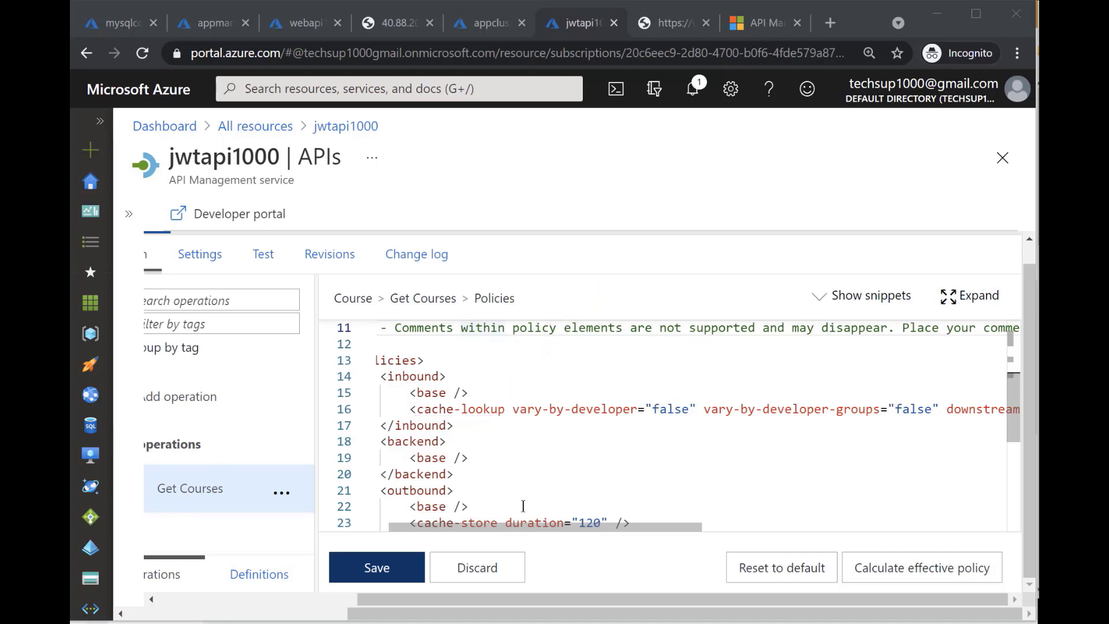
pyautogui.moveTo(530, 526); pyautogui.dragTo(434, 541)
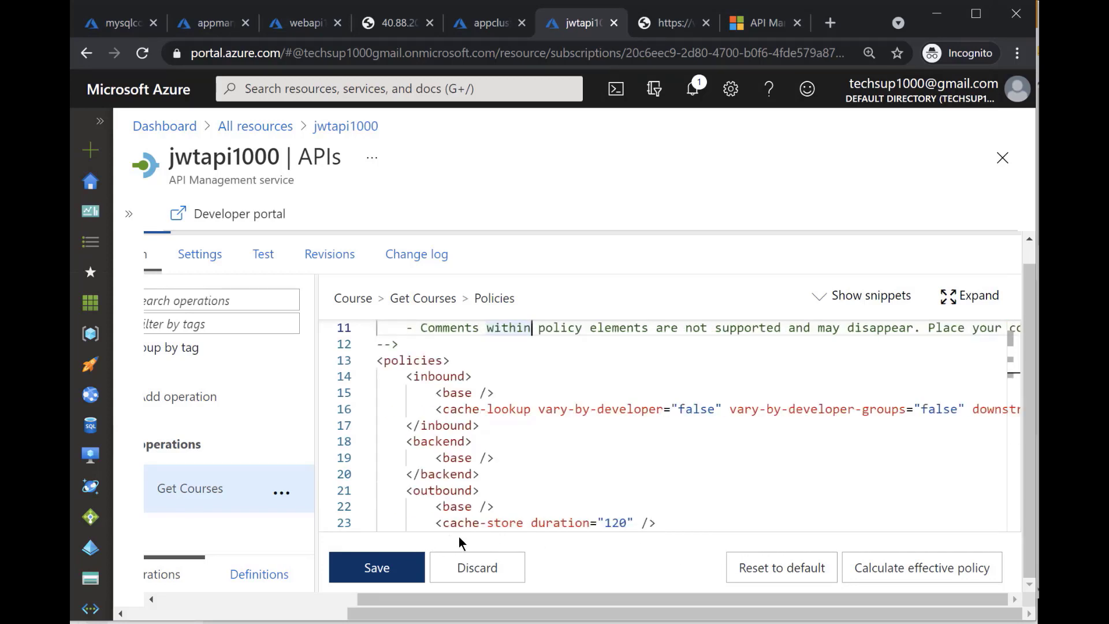
pyautogui.click(498, 566)
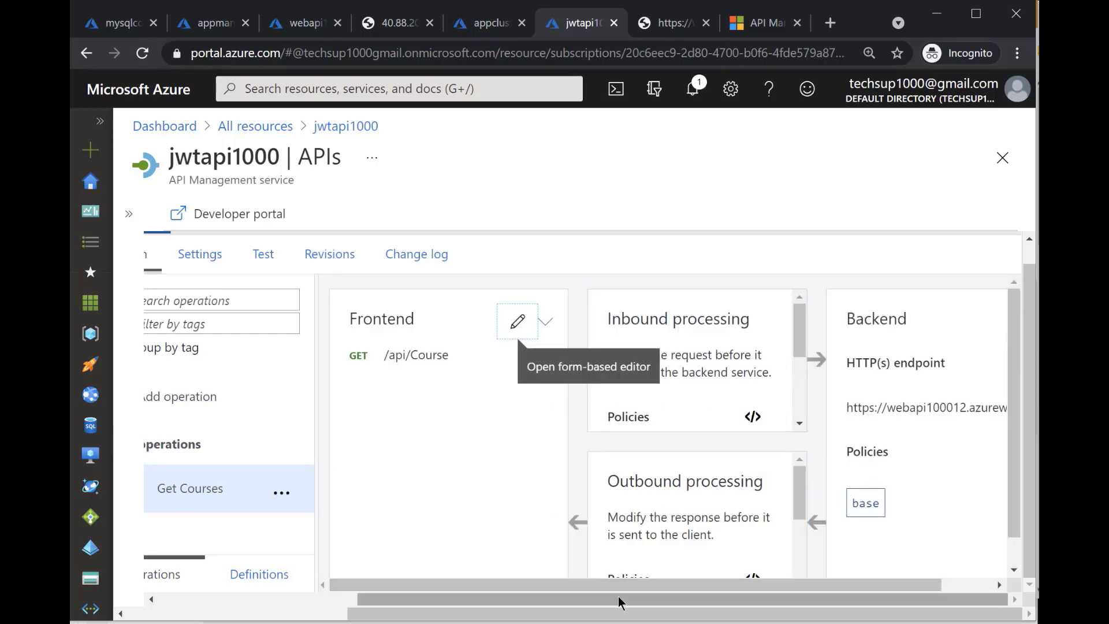
# Step: Send a Get Courses test request and get 200 OK with gzip JSON, content-length 300
pyautogui.moveTo(619, 599); pyautogui.dragTo(513, 600)
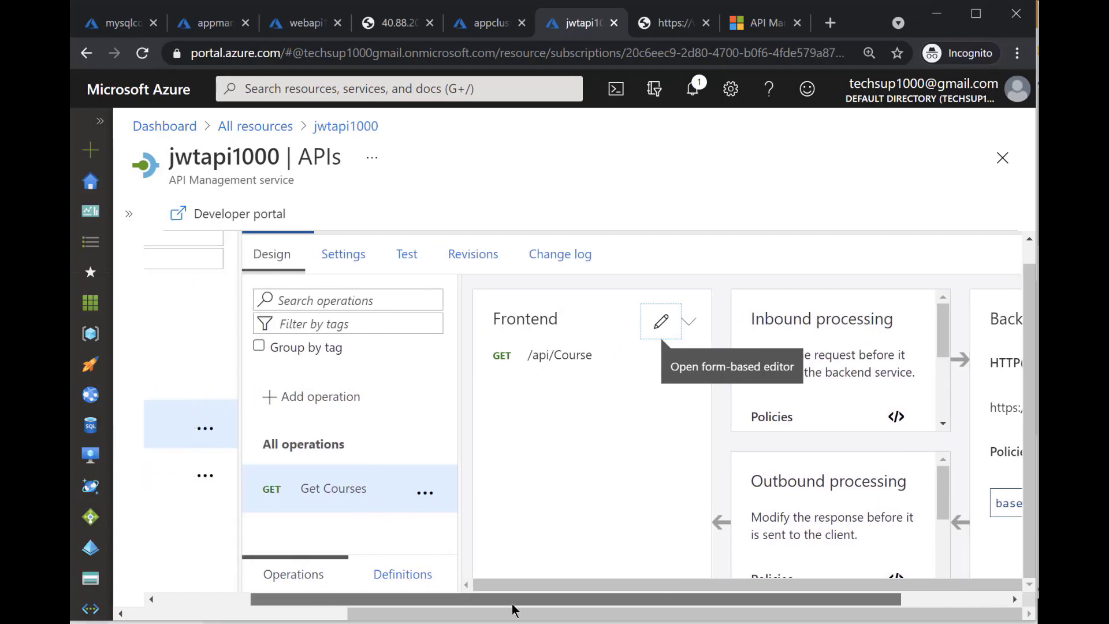
pyautogui.click(407, 254)
pyautogui.scroll(-3, 717, 413)
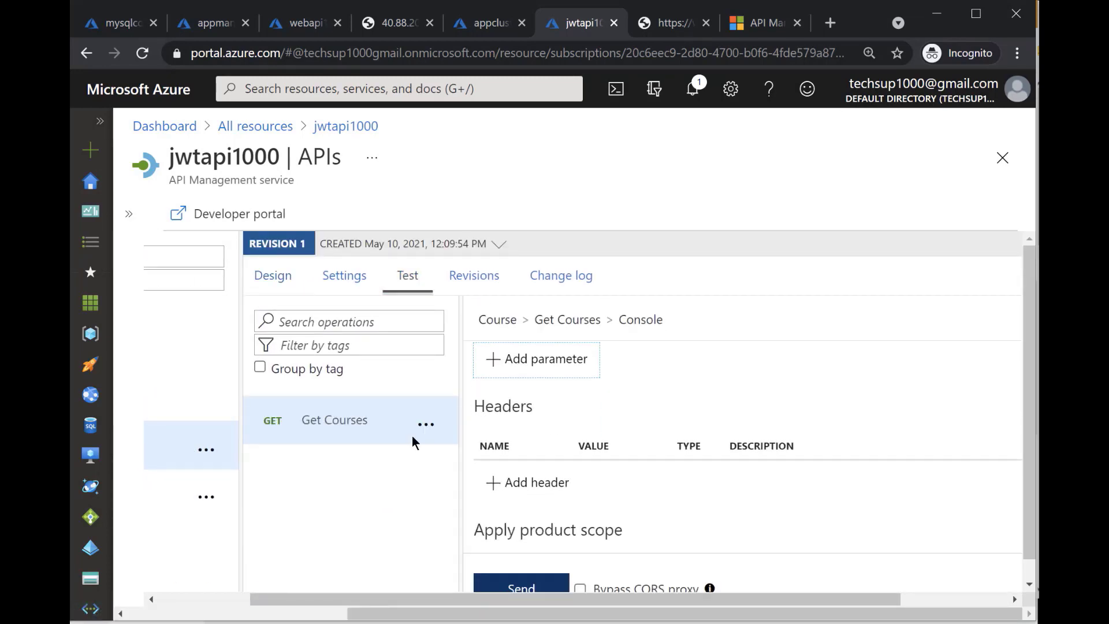
pyautogui.scroll(-2, 896, 391)
pyautogui.scroll(-2, 895, 392)
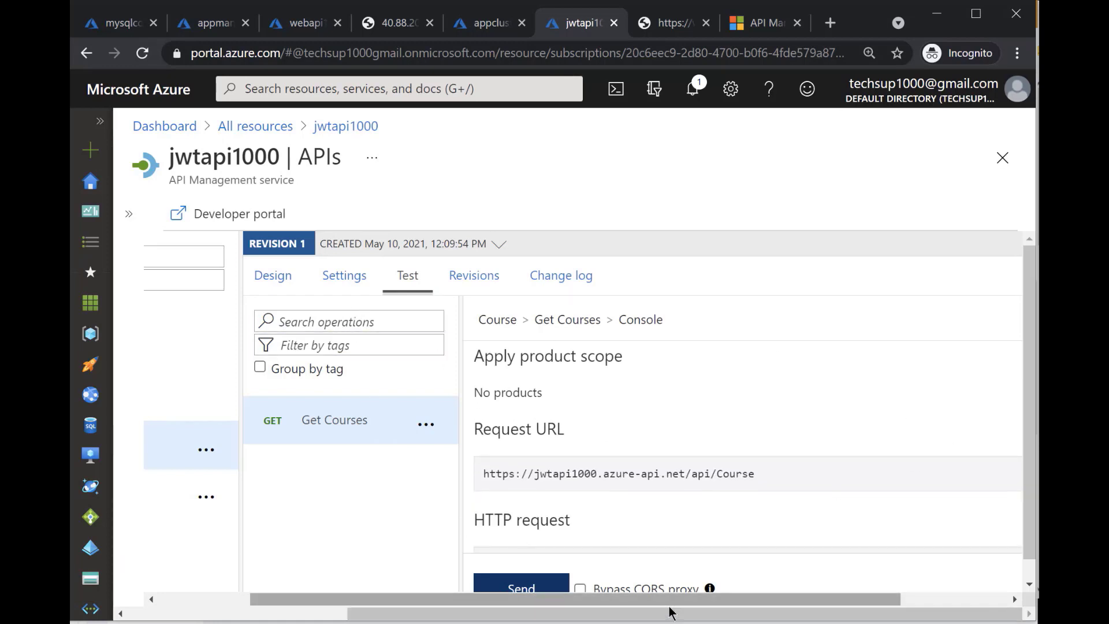
pyautogui.moveTo(665, 599); pyautogui.dragTo(735, 604)
pyautogui.scroll(-3, 816, 480)
pyautogui.scroll(-1, 817, 480)
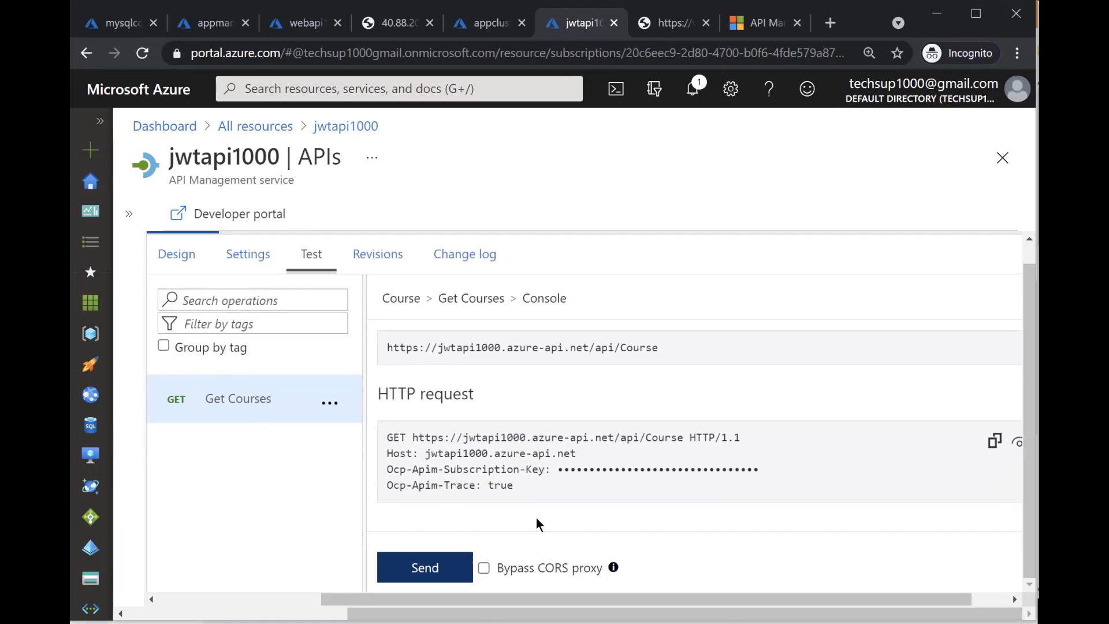
pyautogui.click(442, 568)
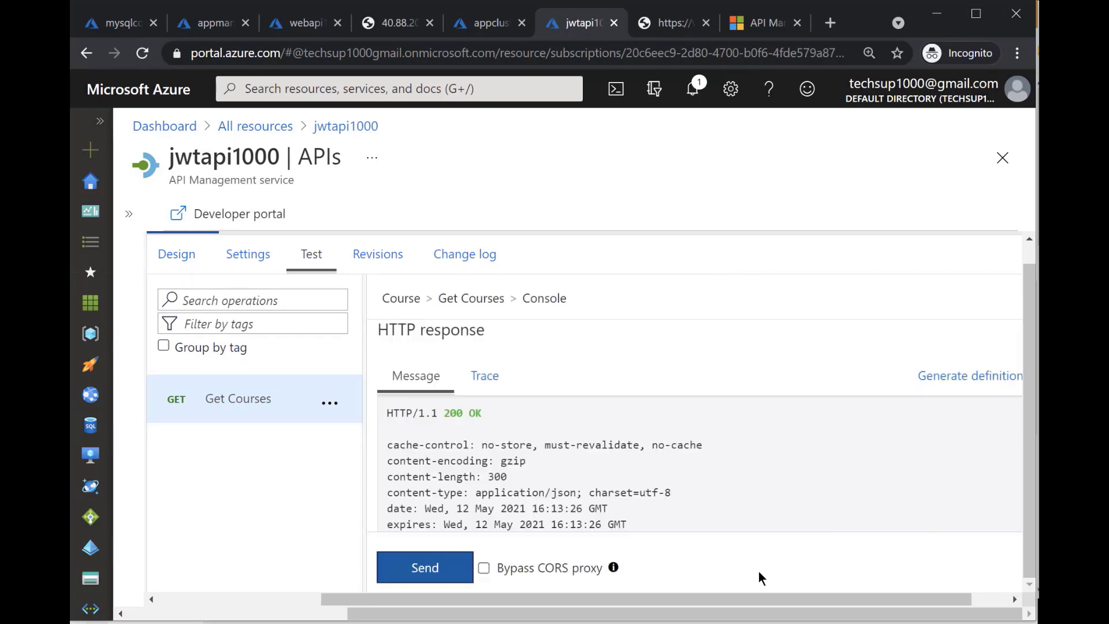
pyautogui.moveTo(749, 599); pyautogui.dragTo(789, 600)
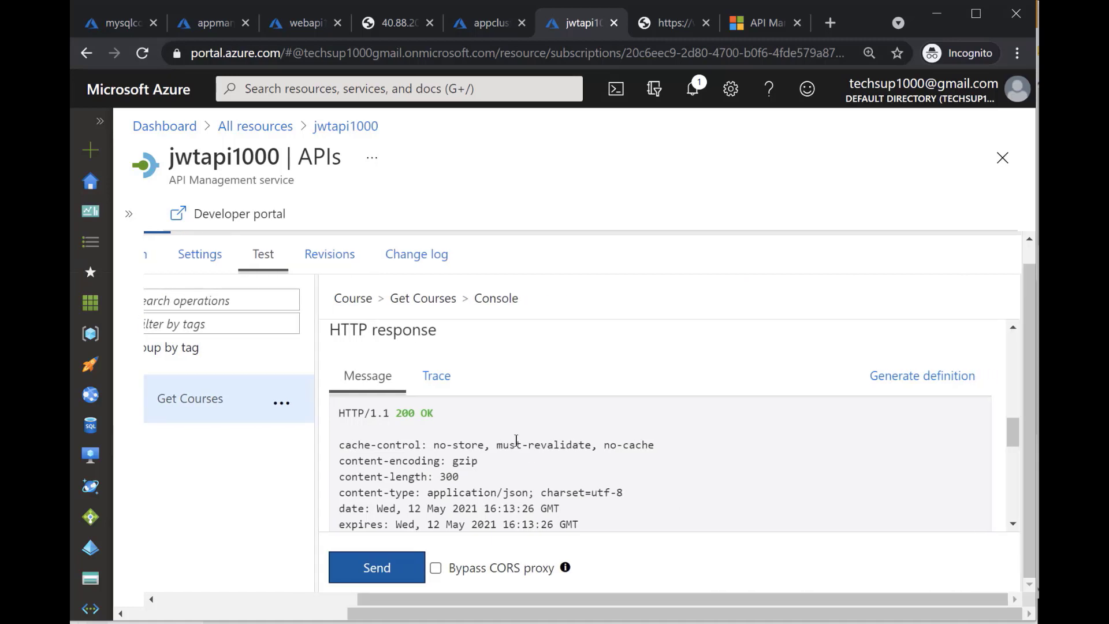
pyautogui.click(436, 381)
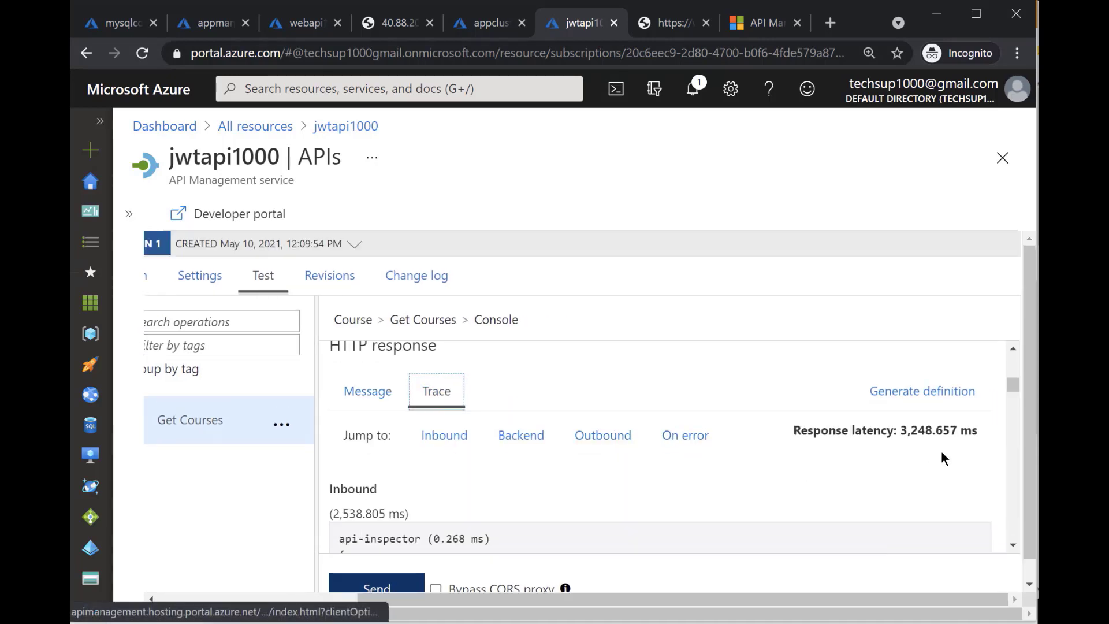
pyautogui.scroll(-1, 912, 462)
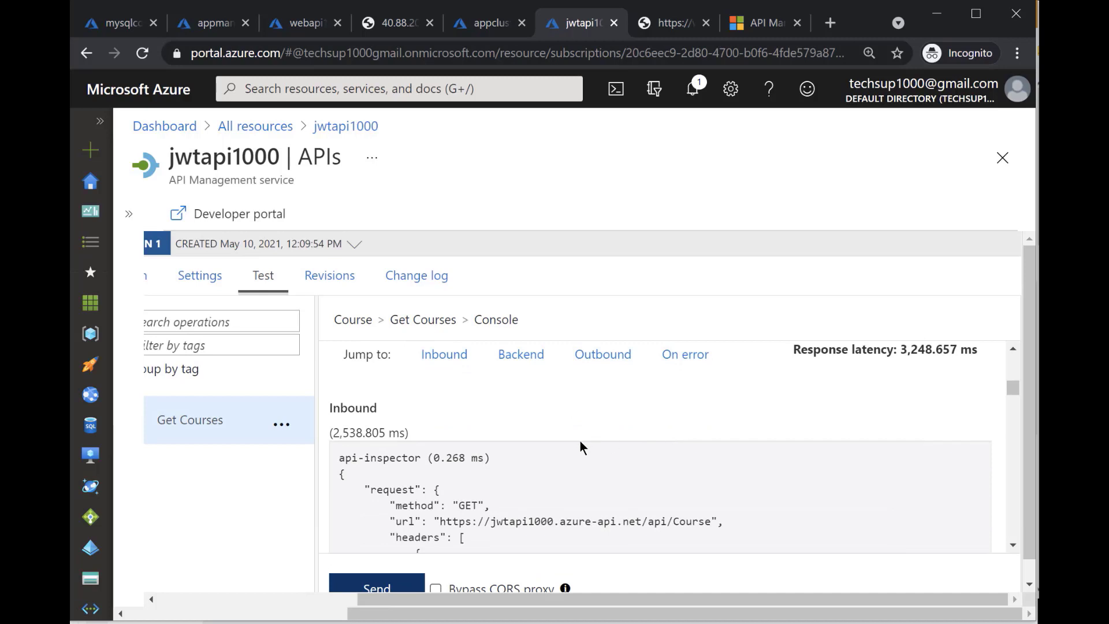
pyautogui.scroll(1, 580, 446)
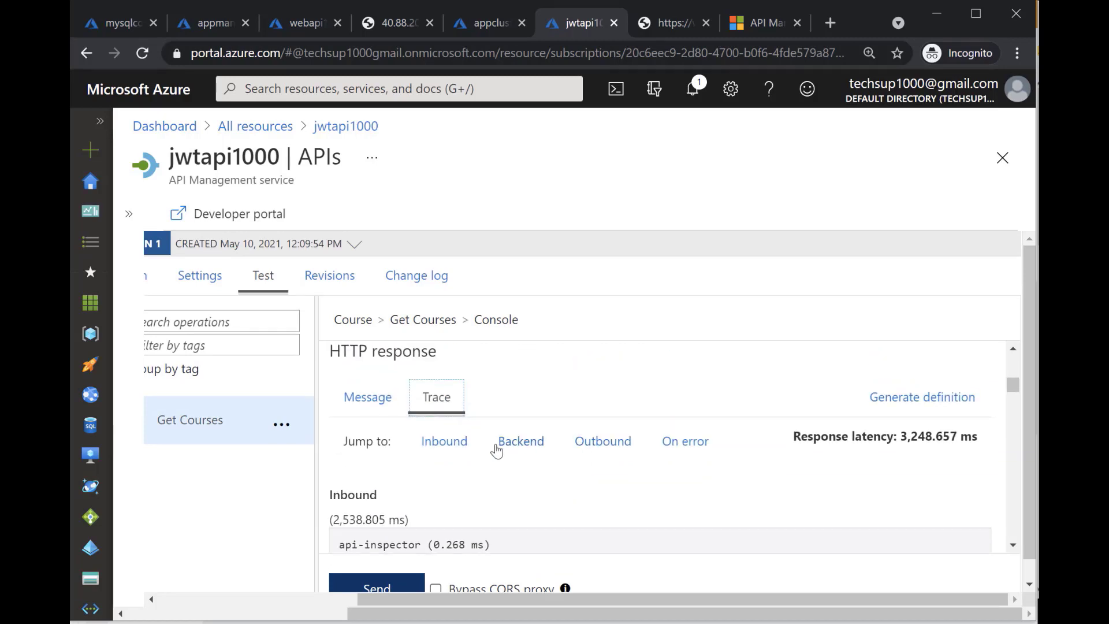
pyautogui.click(445, 443)
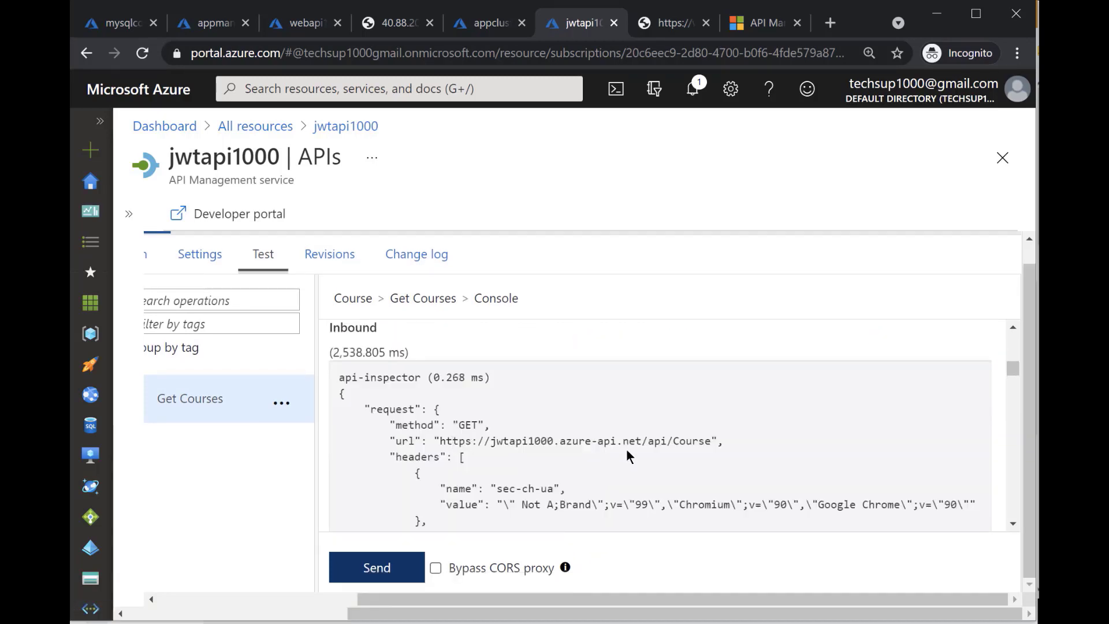
pyautogui.scroll(-3, 627, 448)
pyautogui.scroll(-9, 629, 453)
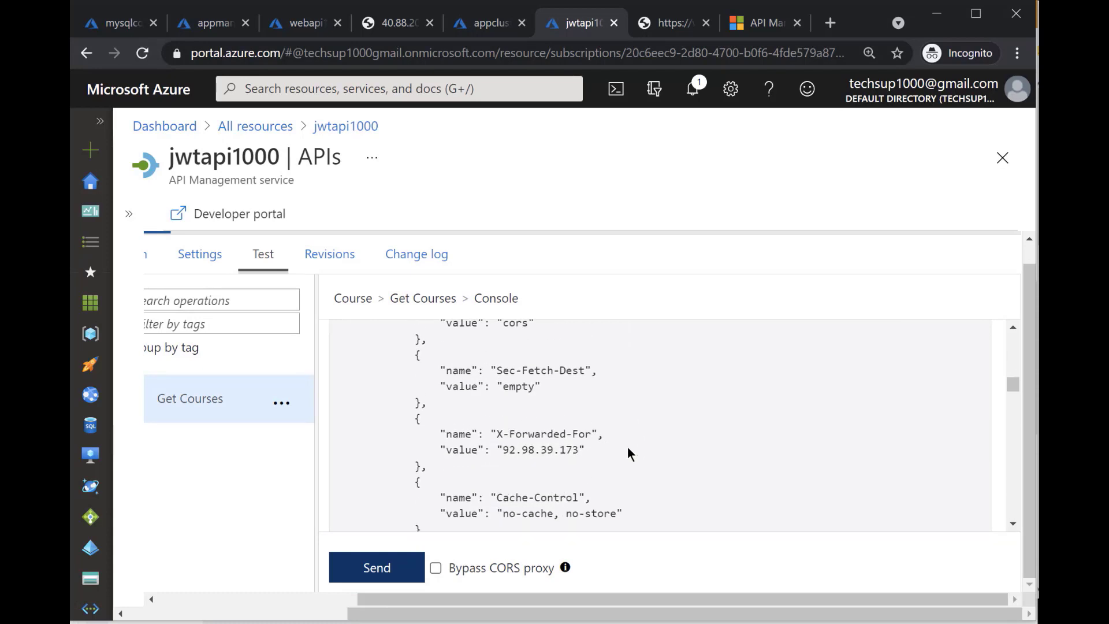
pyautogui.scroll(-6, 627, 447)
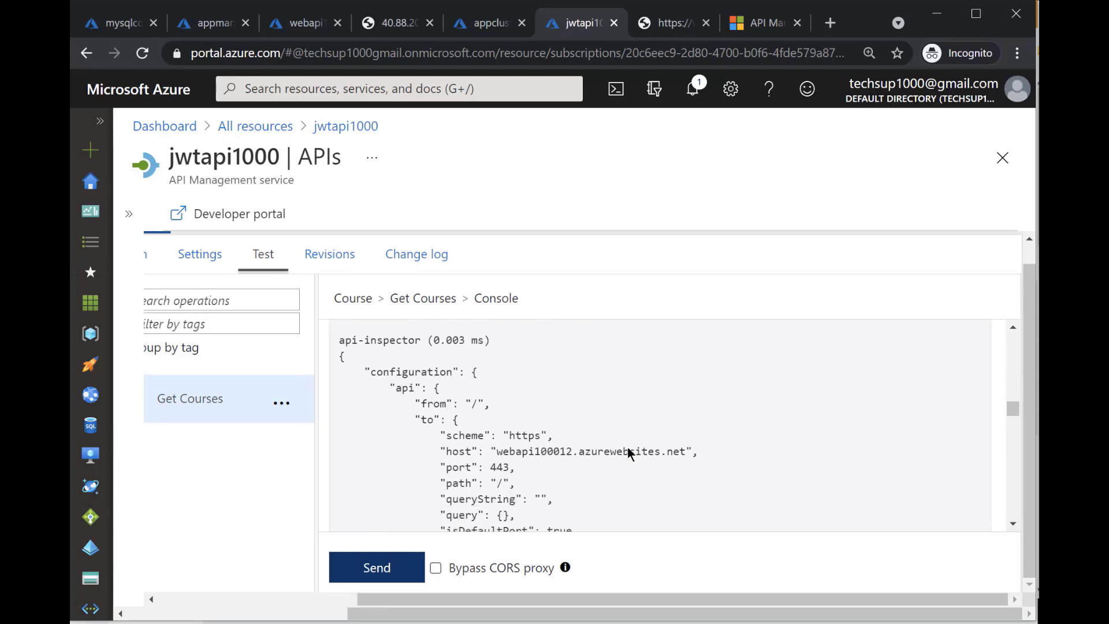
pyautogui.scroll(-2, 629, 452)
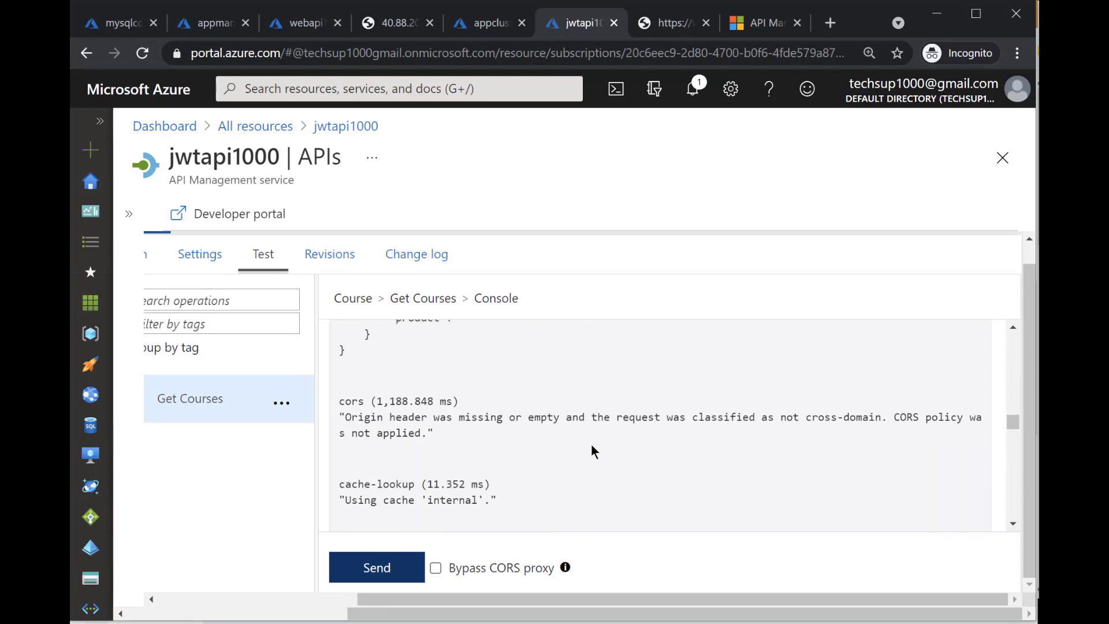
pyautogui.scroll(-3, 496, 441)
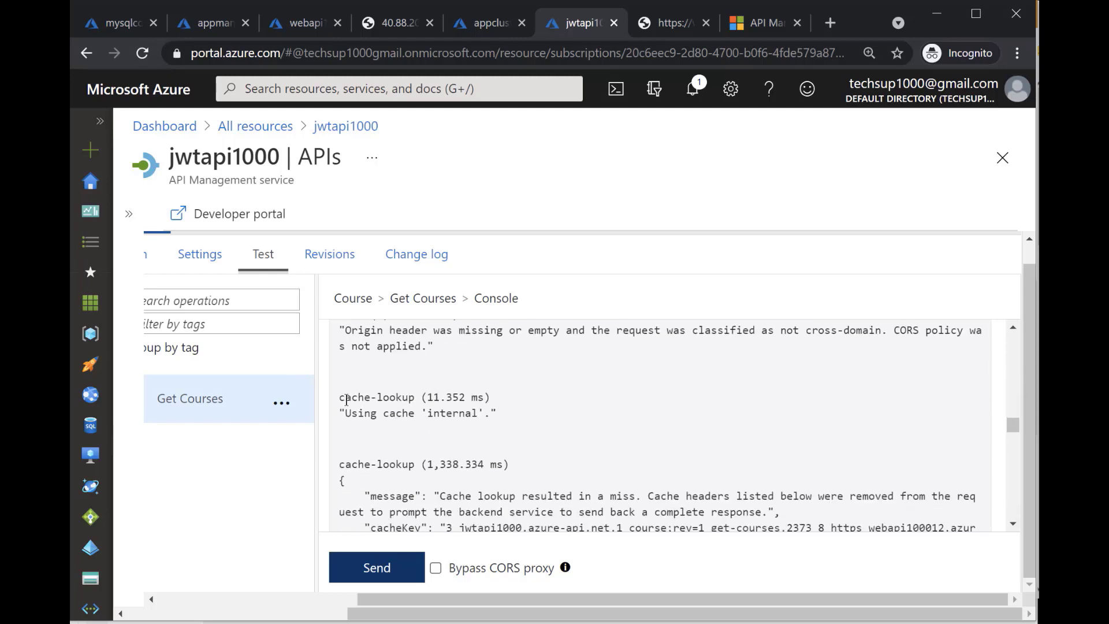
pyautogui.moveTo(345, 394); pyautogui.dragTo(445, 395)
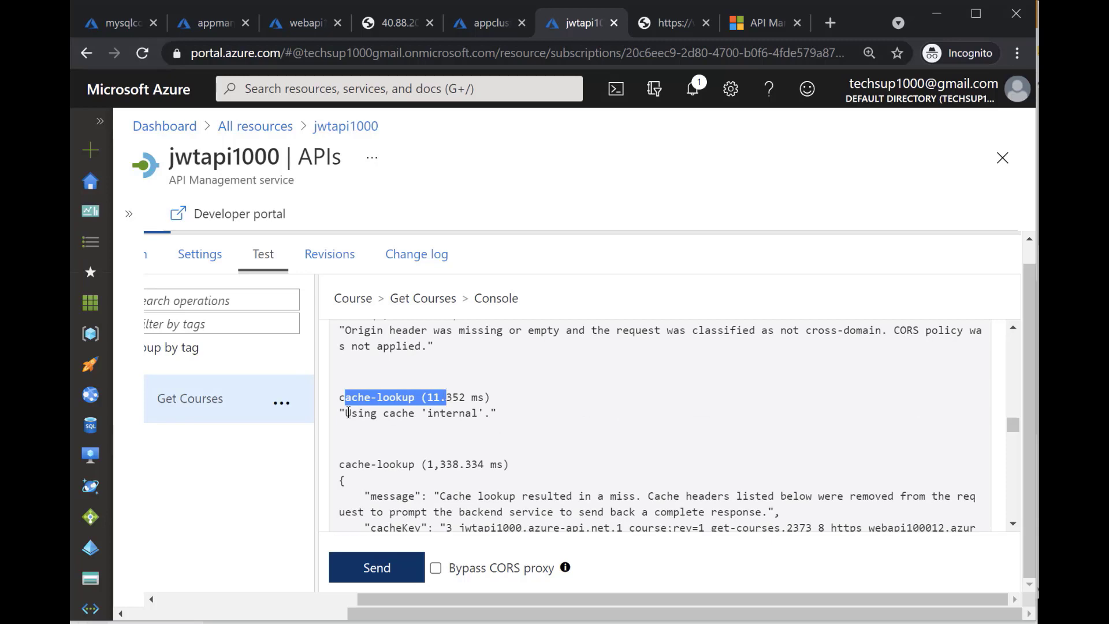
pyautogui.moveTo(340, 413); pyautogui.dragTo(537, 420)
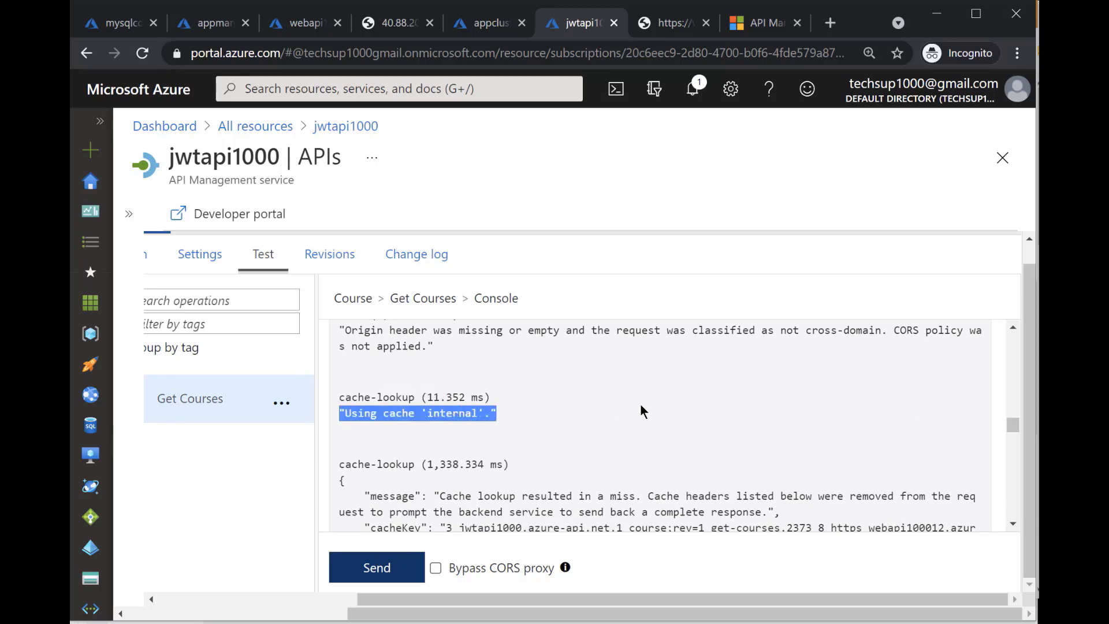
pyautogui.scroll(-3, 641, 408)
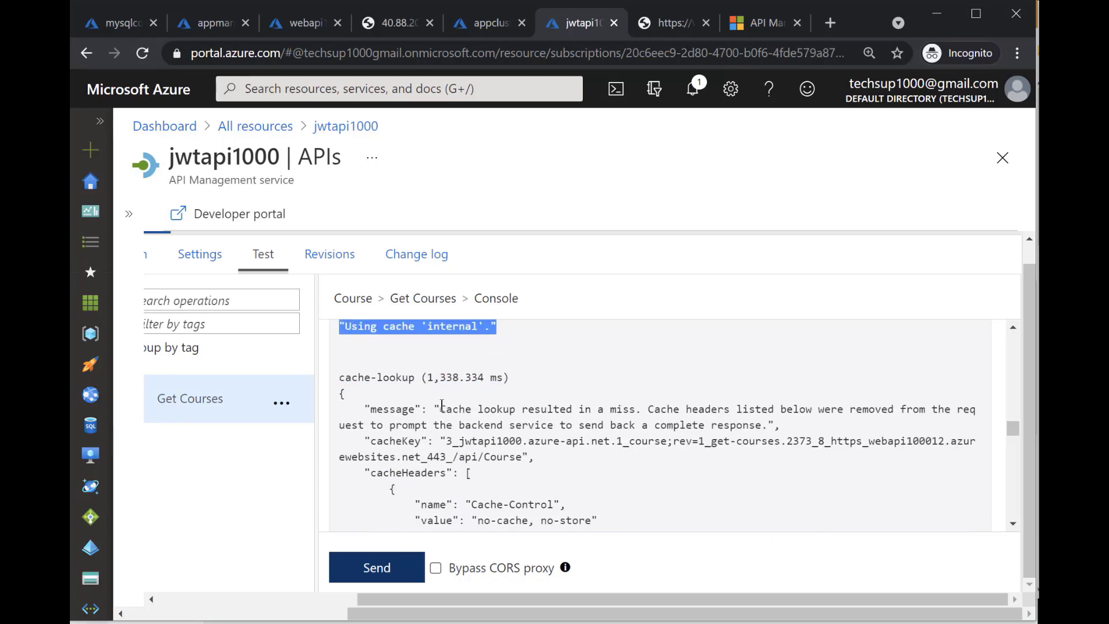
pyautogui.moveTo(440, 409); pyautogui.dragTo(648, 409)
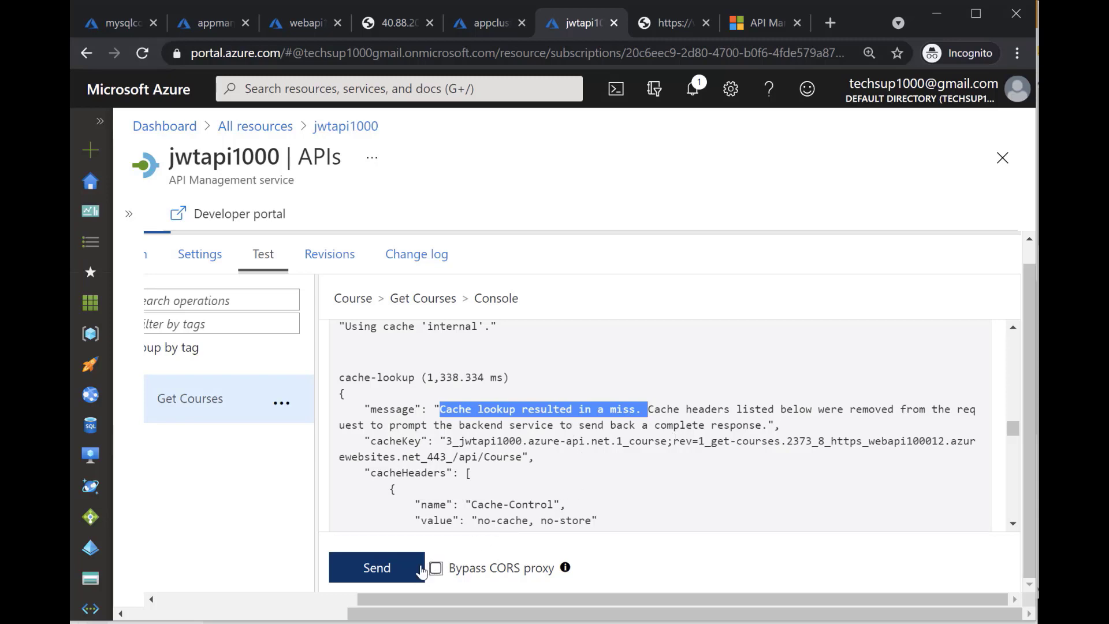
# Step: Resend the Get Courses test and note the new 67.348 ms response latency
pyautogui.click(399, 572)
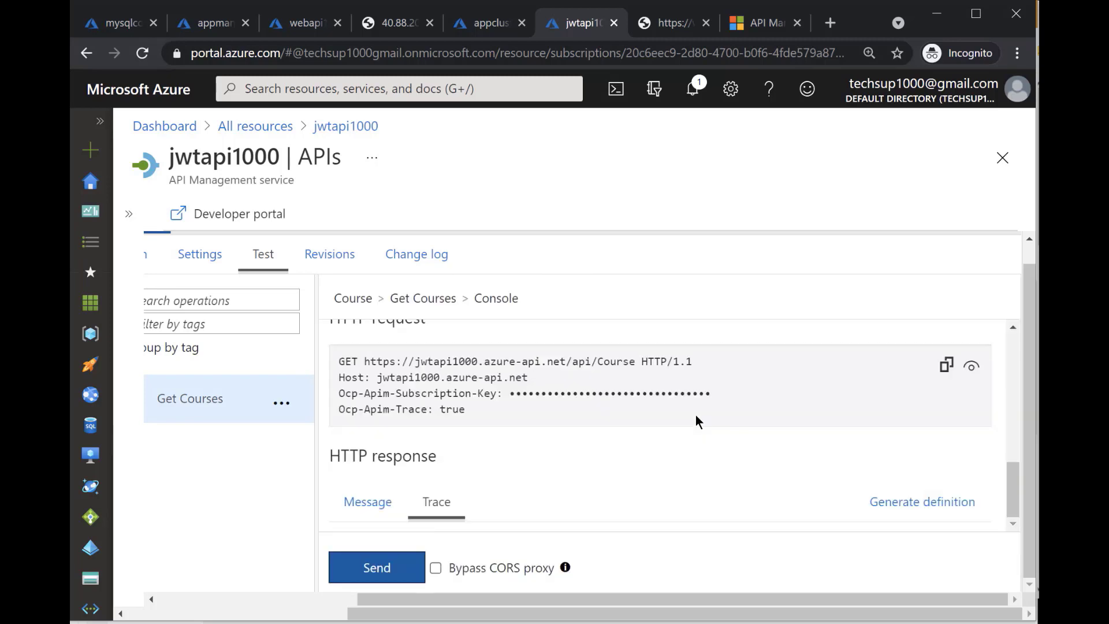
pyautogui.scroll(-1, 716, 419)
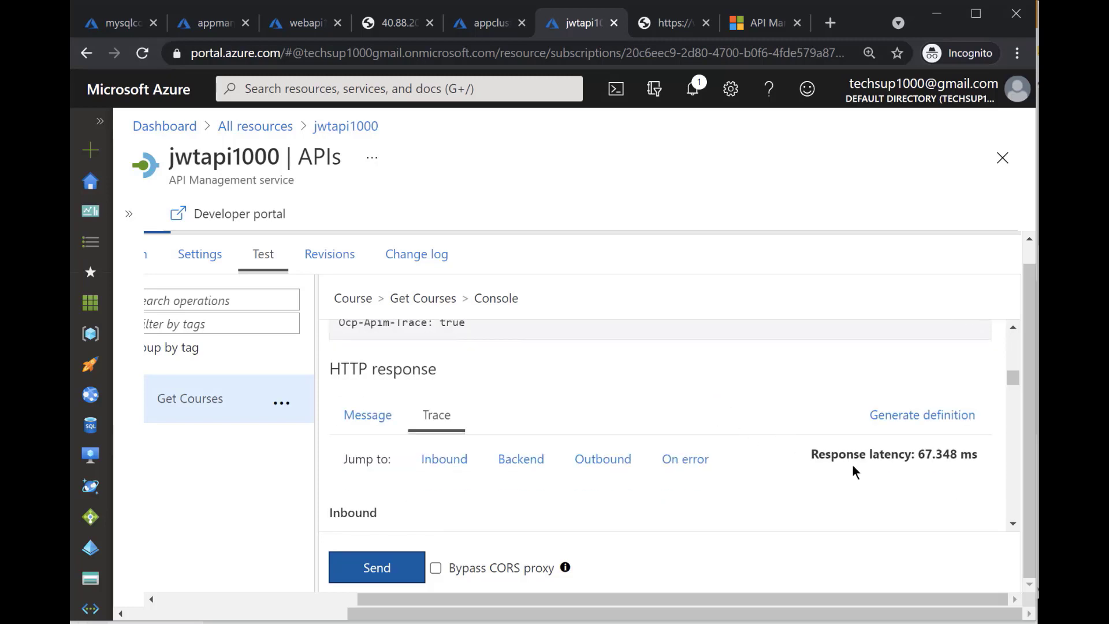
pyautogui.moveTo(923, 454); pyautogui.dragTo(958, 454)
pyautogui.scroll(-1, 606, 480)
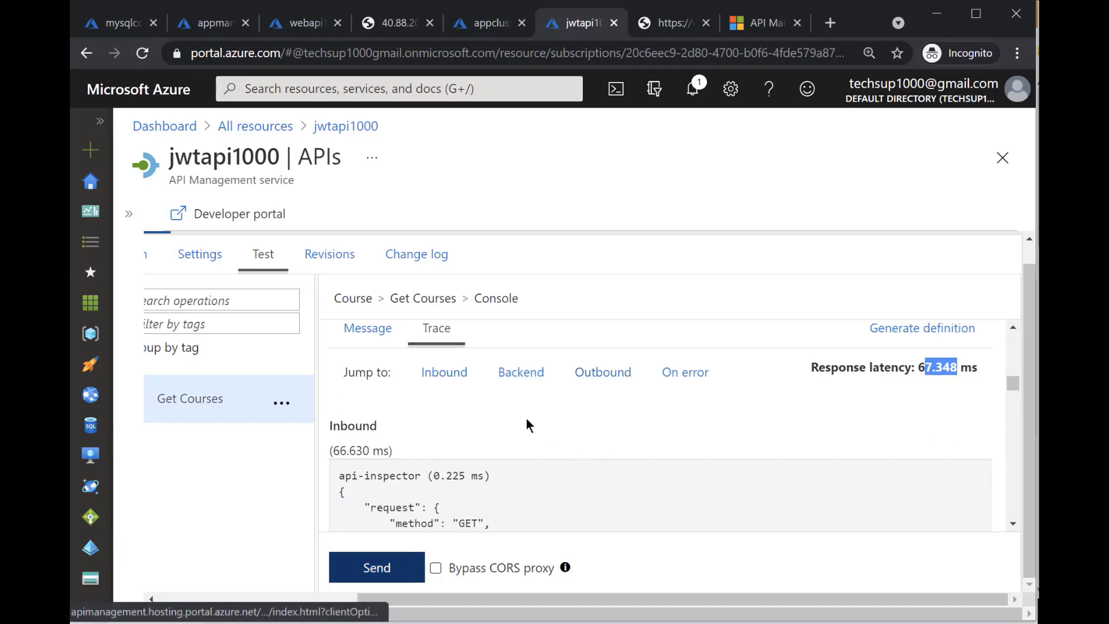
# Step: In the Inbound trace, locate the cache-lookup entry reporting a cache hit
pyautogui.click(452, 374)
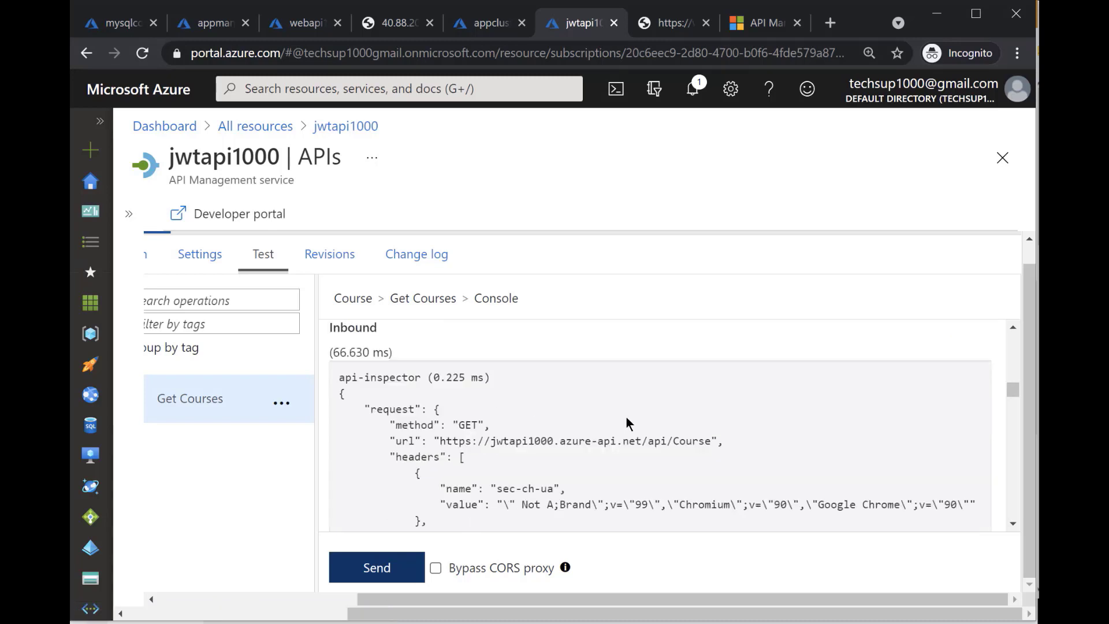
pyautogui.scroll(-3, 627, 417)
pyautogui.scroll(-10, 625, 416)
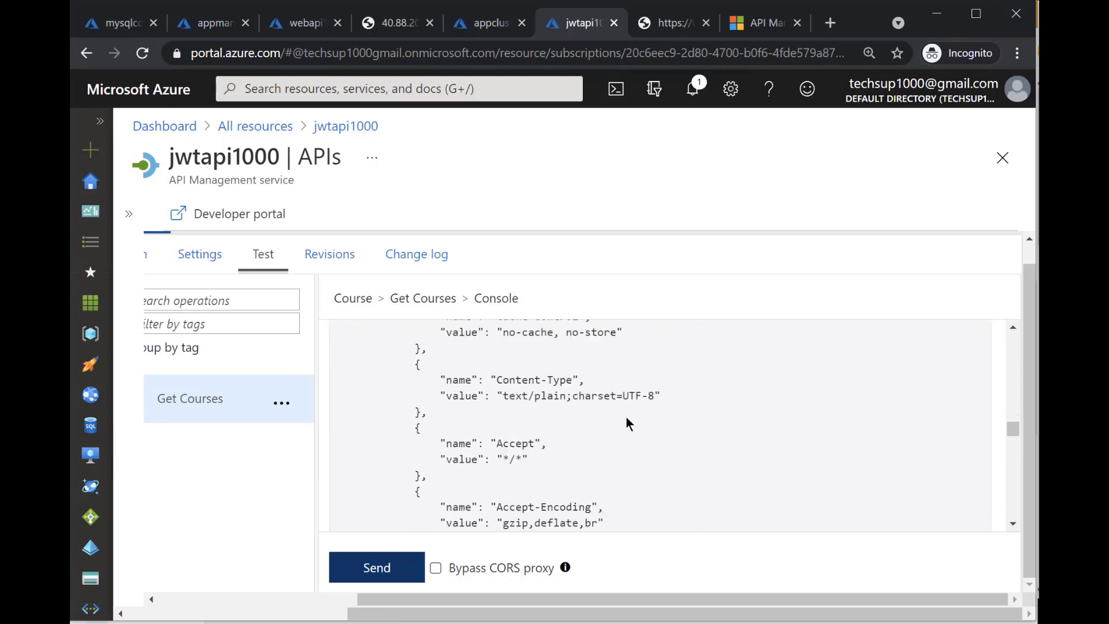
pyautogui.scroll(-8, 626, 417)
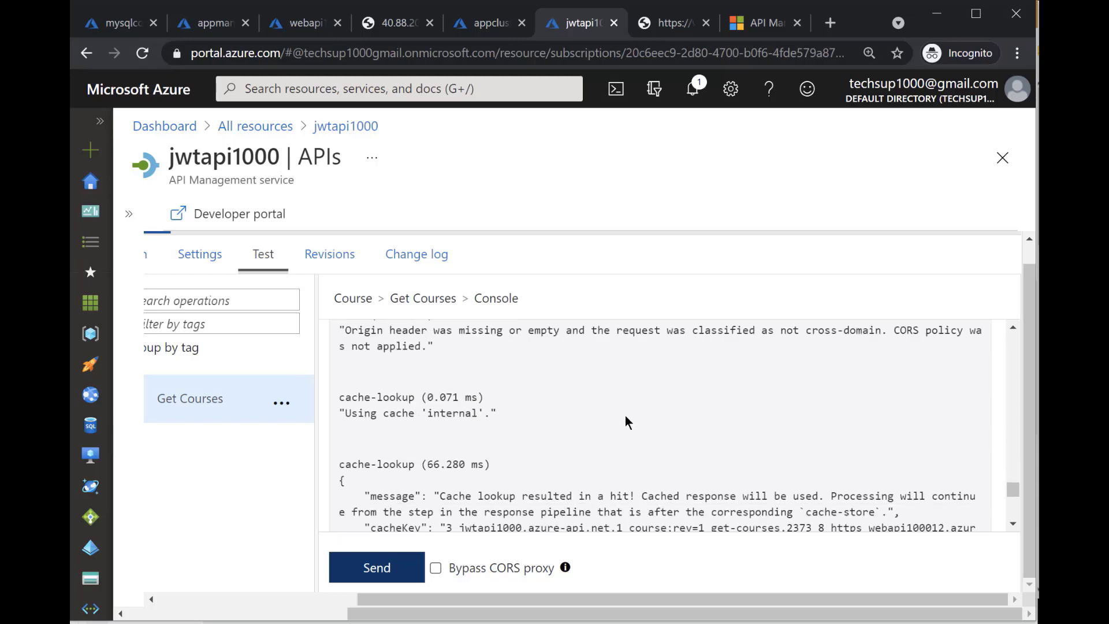
pyautogui.scroll(-2, 625, 415)
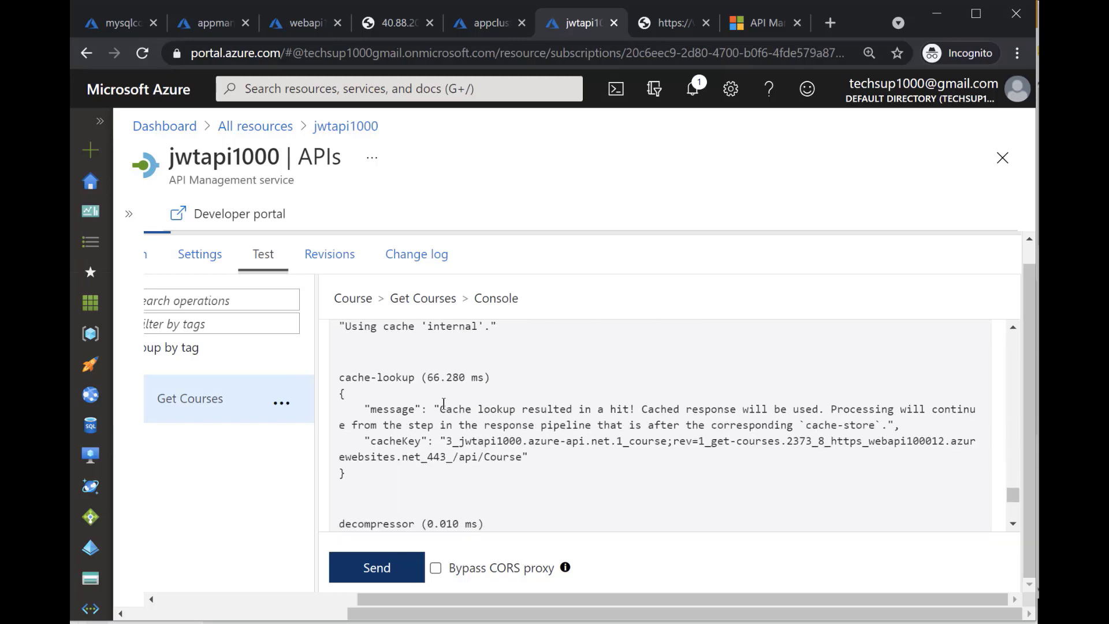
pyautogui.moveTo(441, 410); pyautogui.dragTo(825, 410)
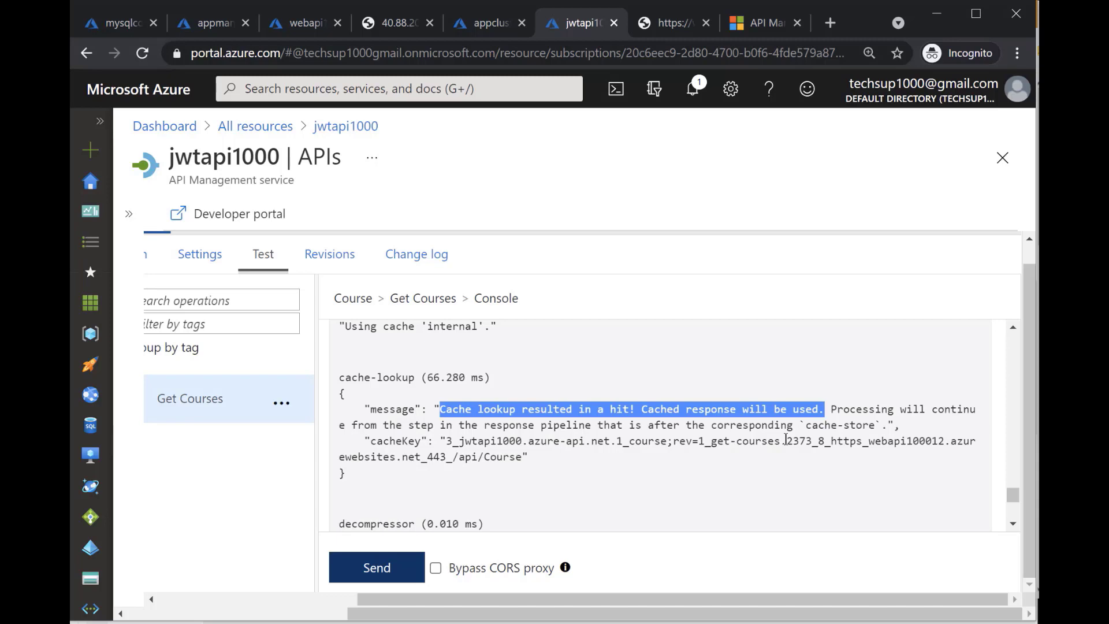
# Step: Go to the API Management pricing page and find the pricing tier names in the table
pyautogui.click(759, 23)
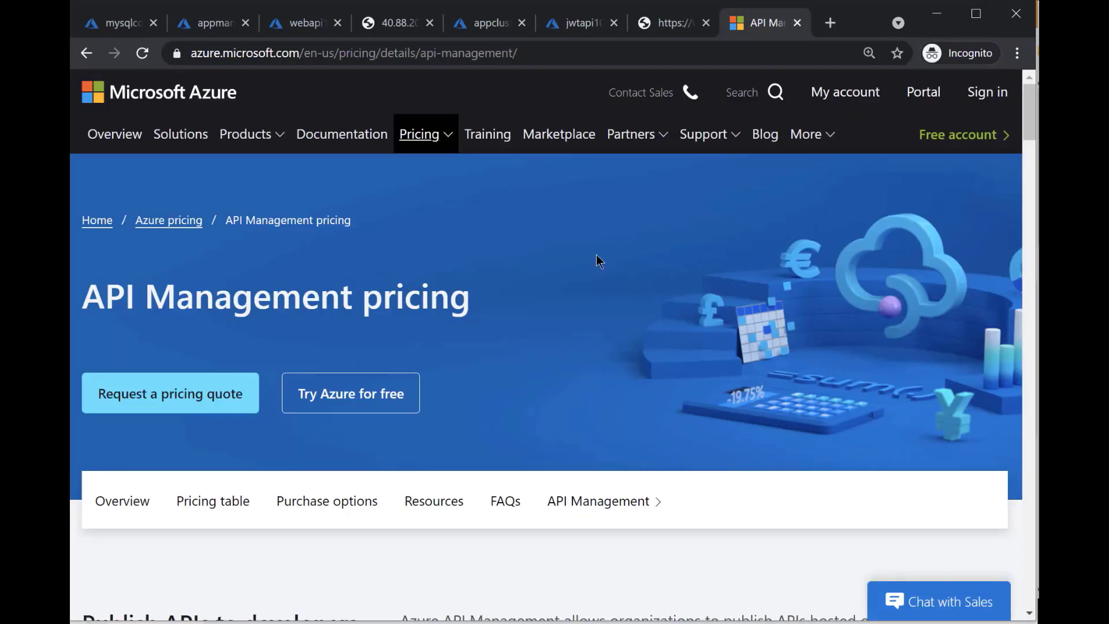
pyautogui.scroll(-1, 596, 260)
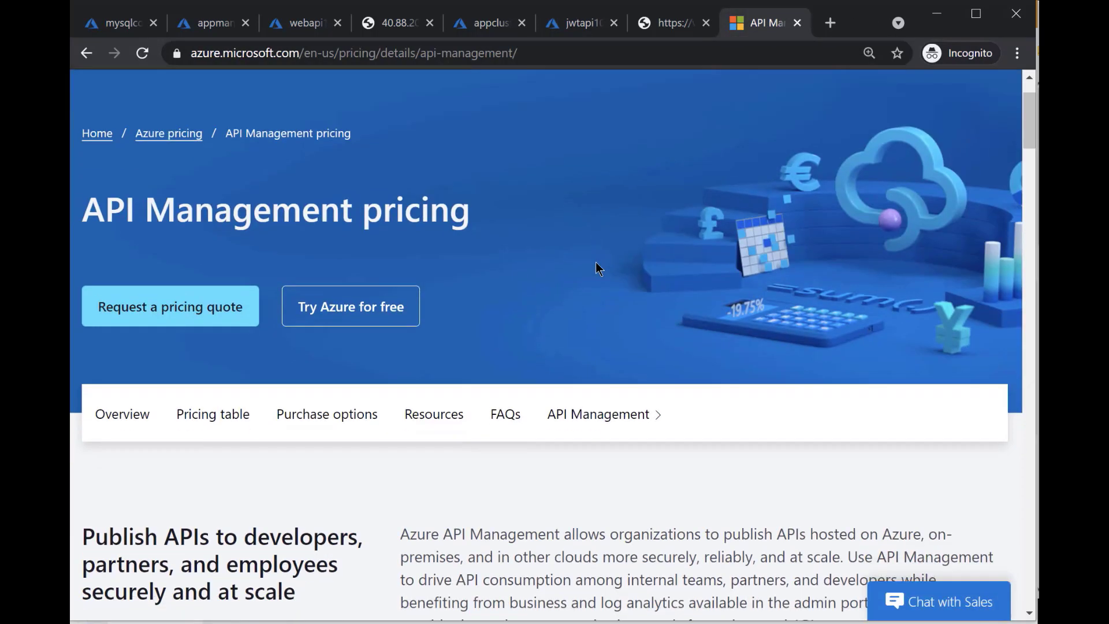
pyautogui.scroll(-10, 595, 262)
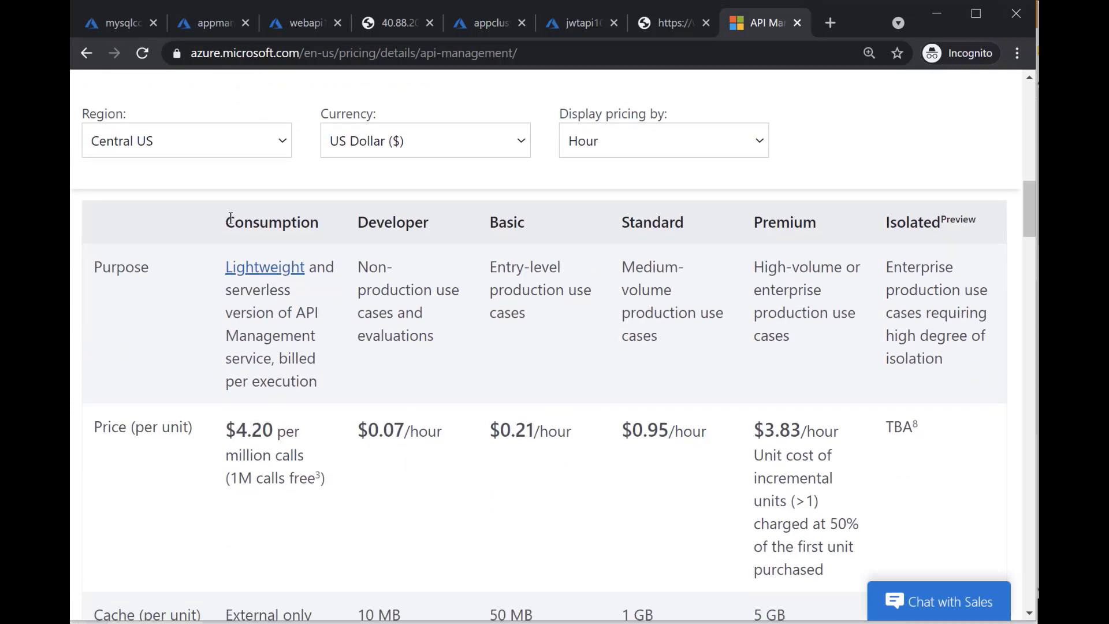
pyautogui.moveTo(230, 218); pyautogui.dragTo(968, 233)
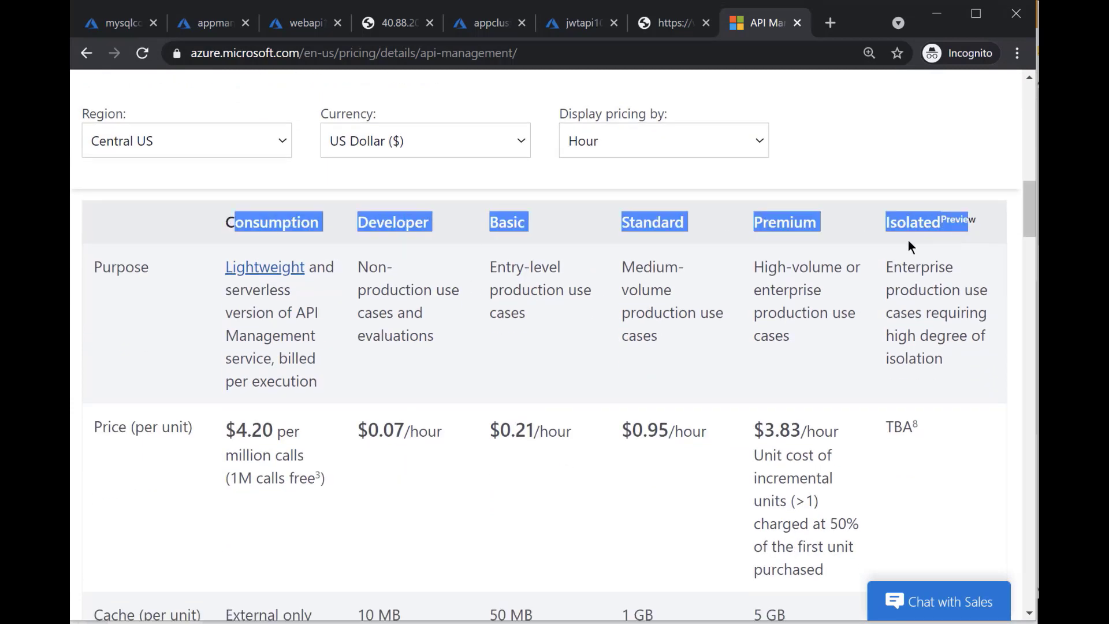
# Step: Compare the Cache (per unit) row across tiers, noting Developer's 10 MB
pyautogui.scroll(-1, 503, 387)
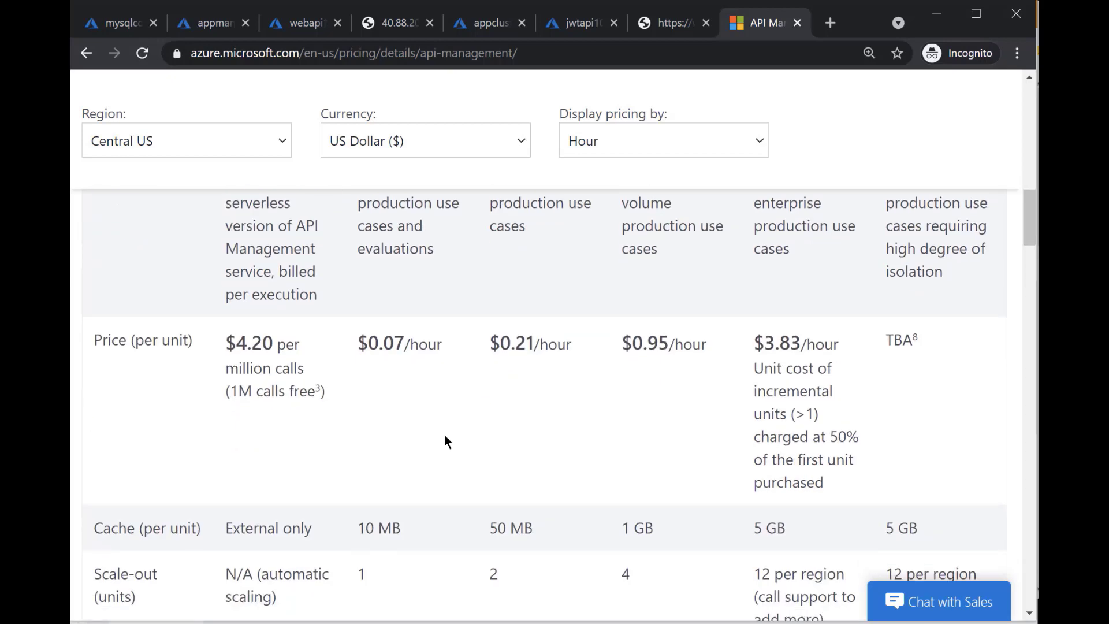
pyautogui.moveTo(92, 528); pyautogui.dragTo(211, 527)
pyautogui.scroll(2, 404, 514)
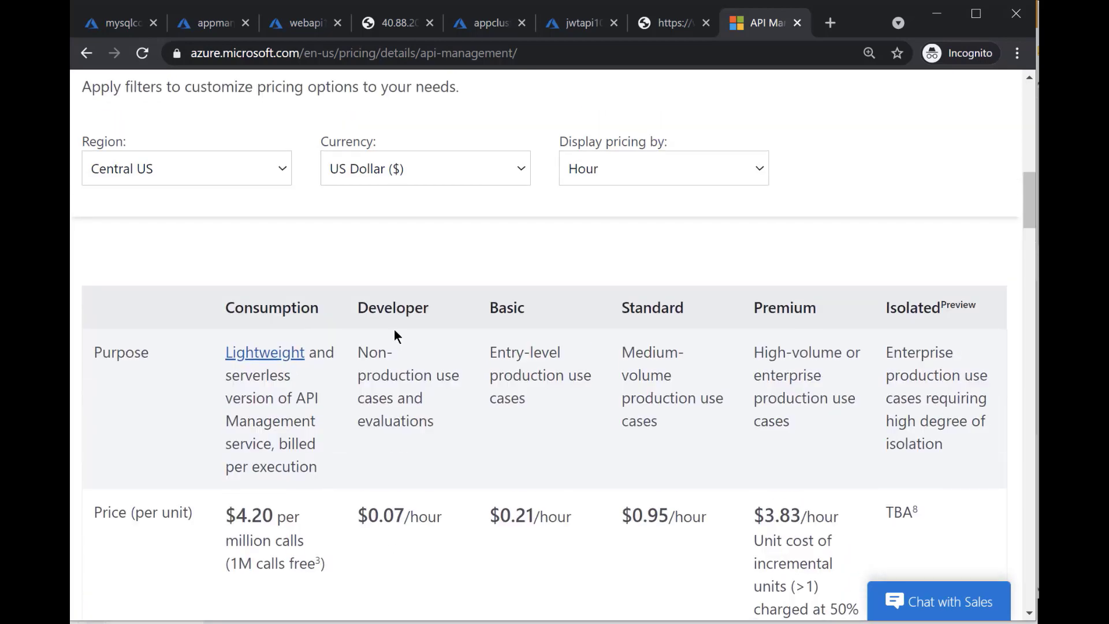
pyautogui.moveTo(356, 310); pyautogui.dragTo(427, 309)
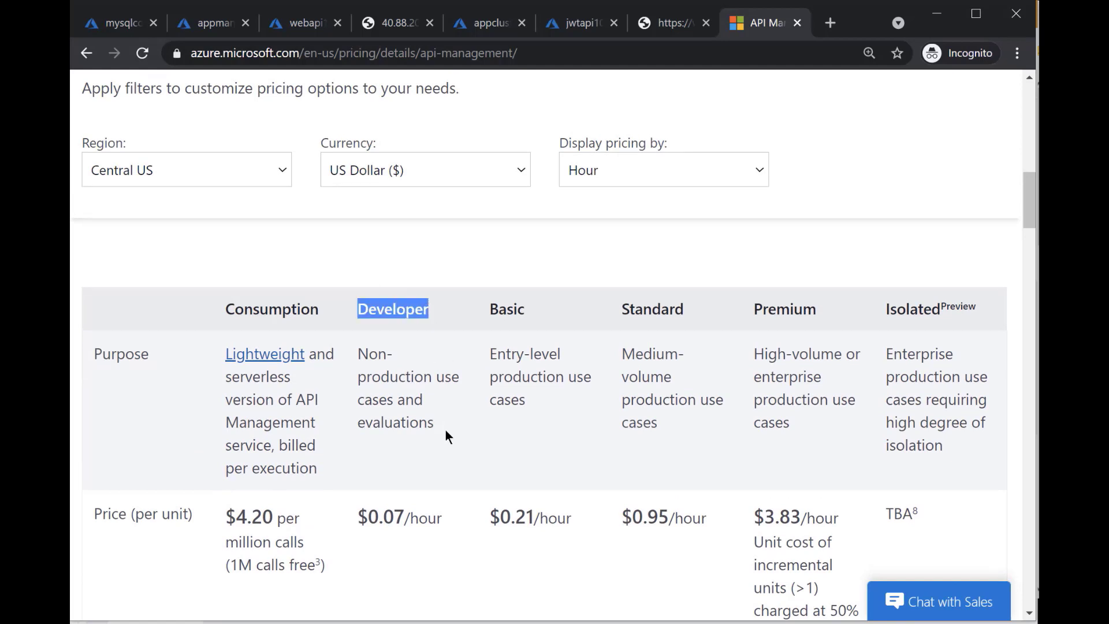
pyautogui.scroll(-2, 449, 438)
pyautogui.moveTo(358, 528); pyautogui.dragTo(401, 527)
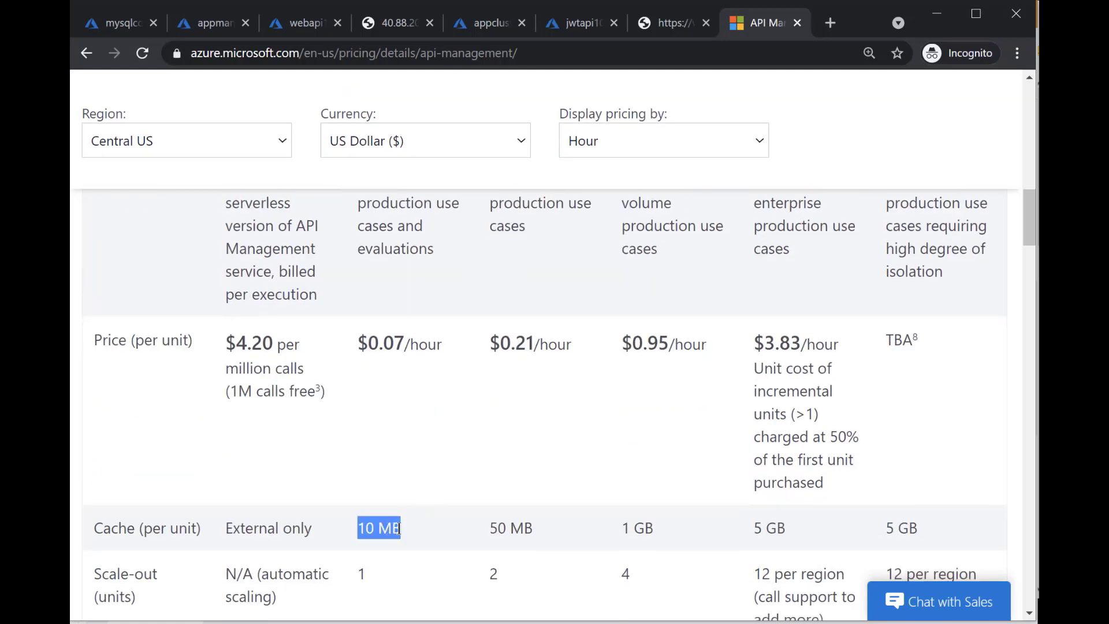
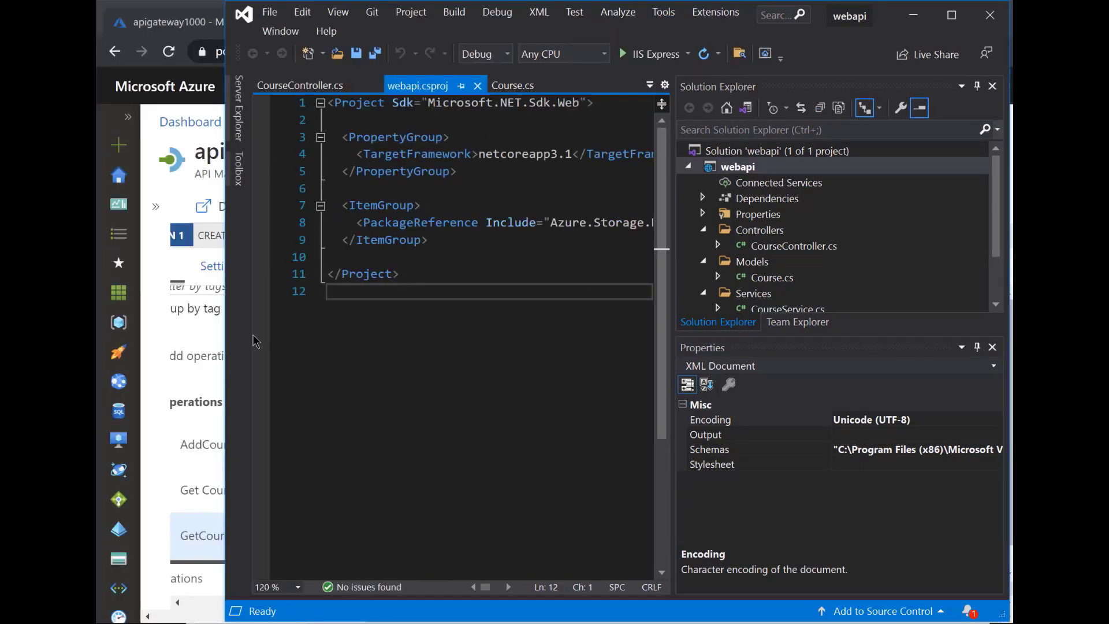
# Step: Open NuGet package management for the whole solution and search for 'swash'
pyautogui.click(664, 14)
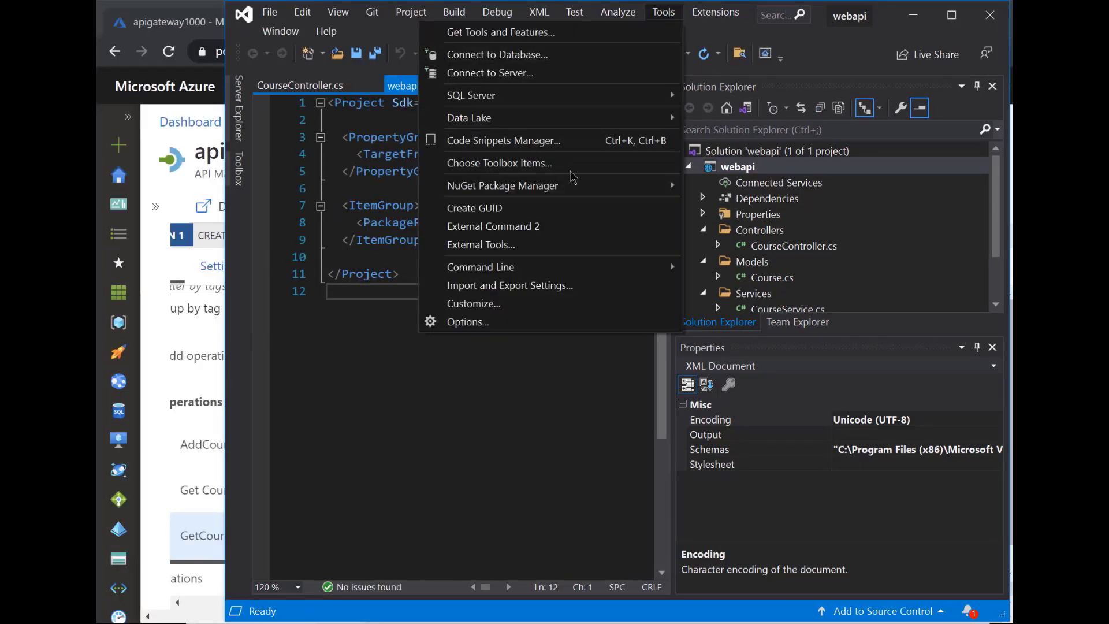
pyautogui.moveTo(568, 187)
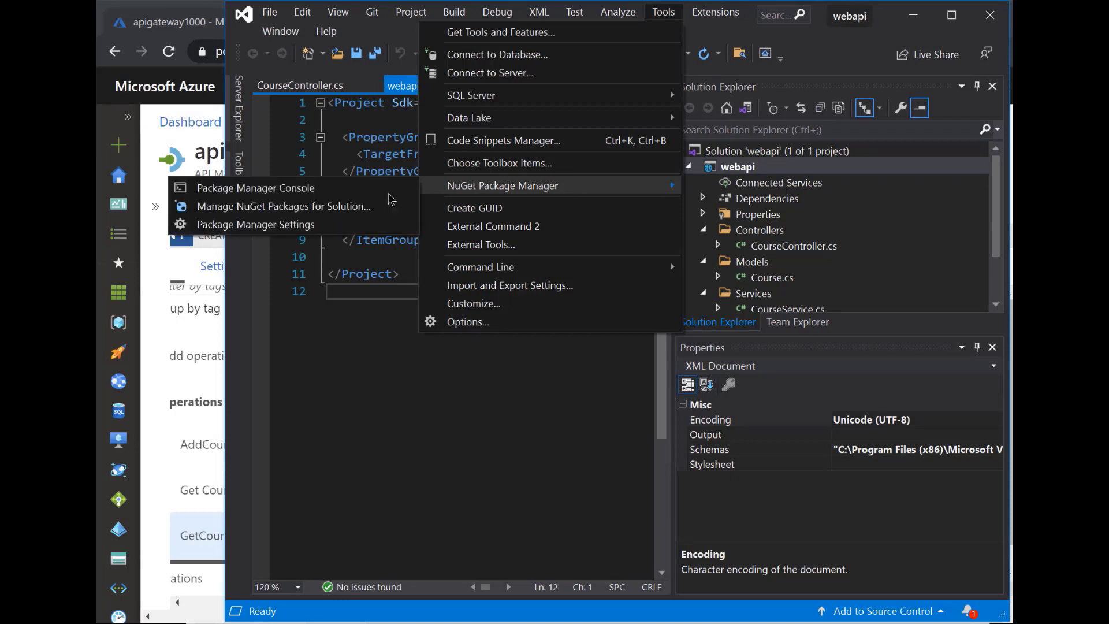
pyautogui.click(359, 213)
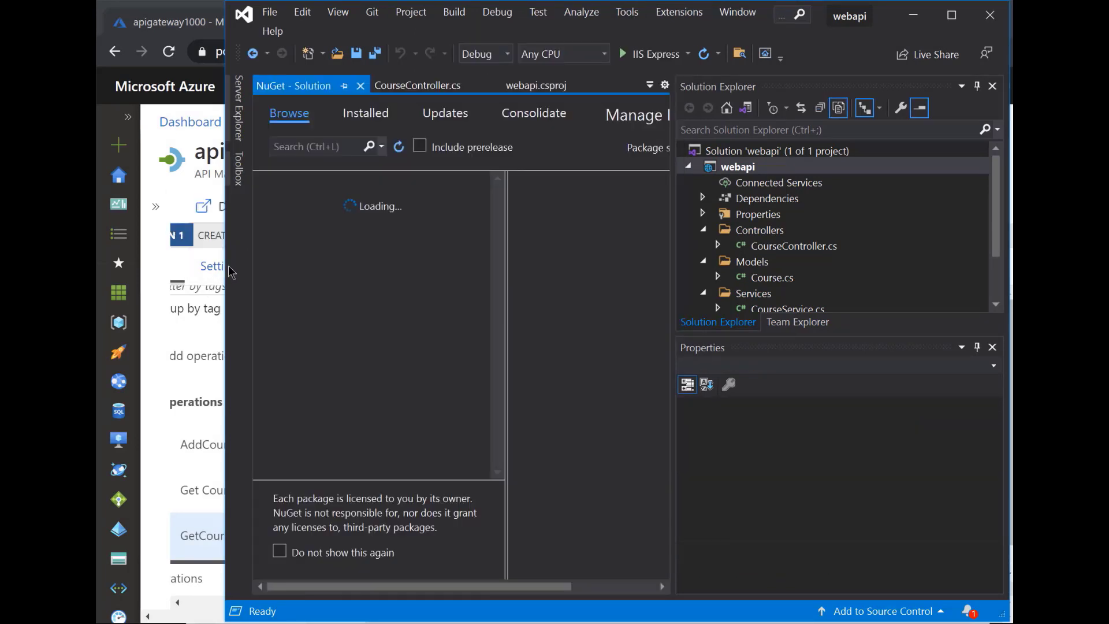
pyautogui.moveTo(225, 267); pyautogui.dragTo(100, 265)
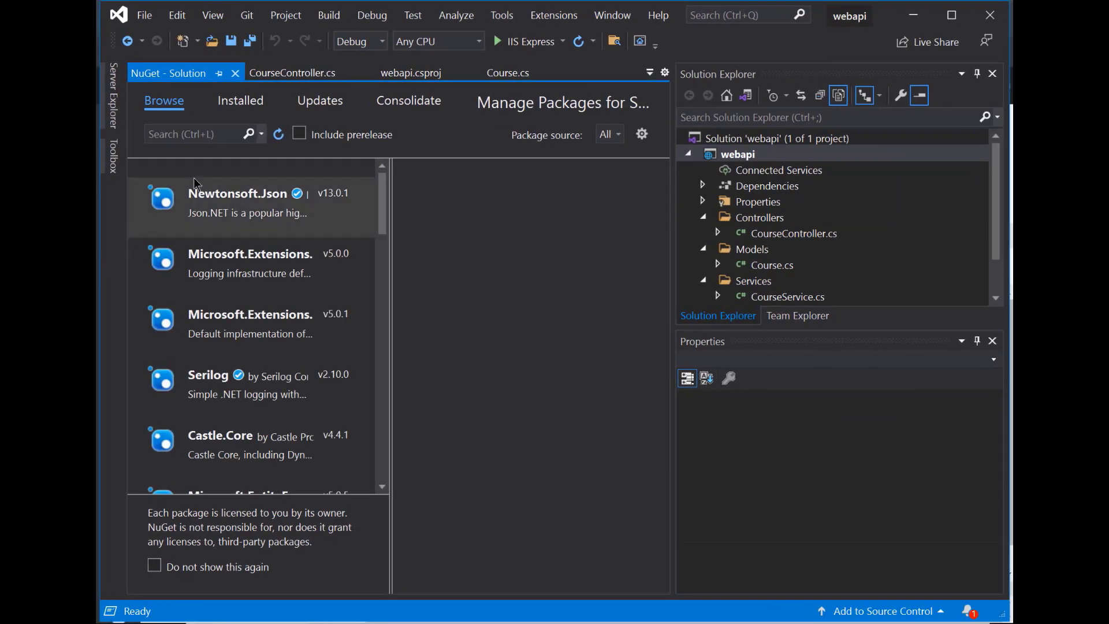
pyautogui.click(230, 132)
pyautogui.write('swash')
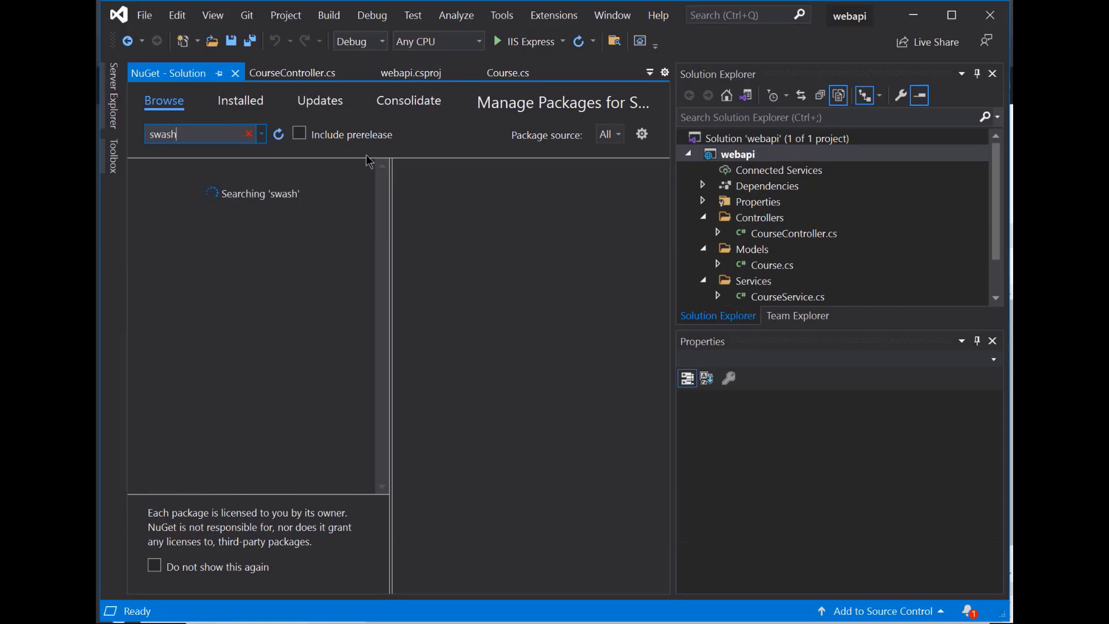
# Step: Install Swashbuckle.AspNetCore 6.1.2 into the webapi project and accept the licence terms
pyautogui.moveTo(673, 259); pyautogui.dragTo(838, 259)
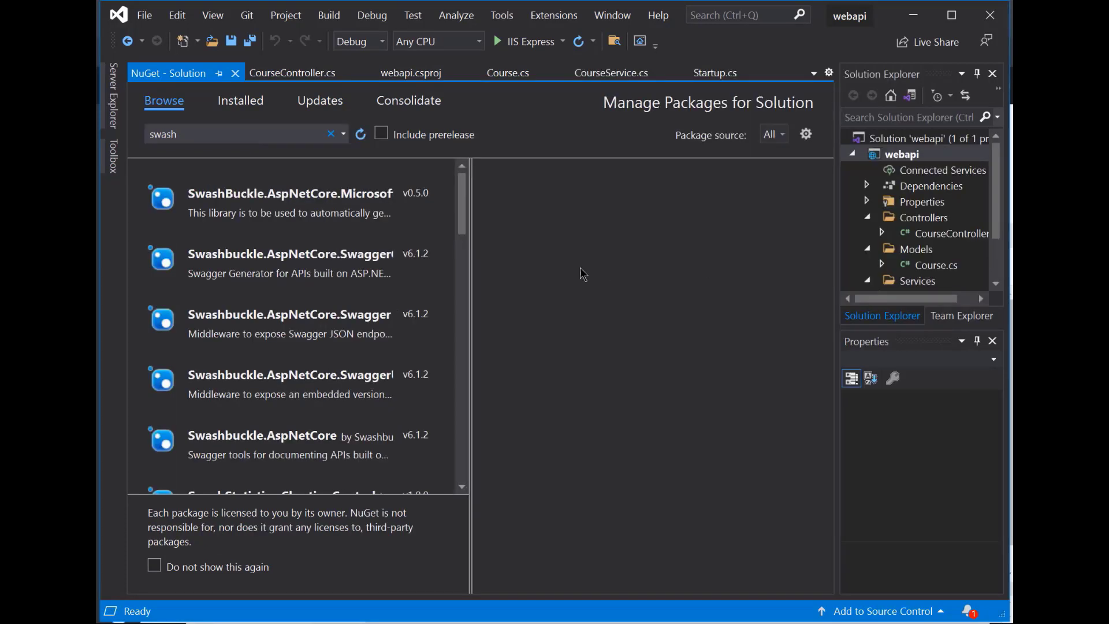
pyautogui.click(312, 441)
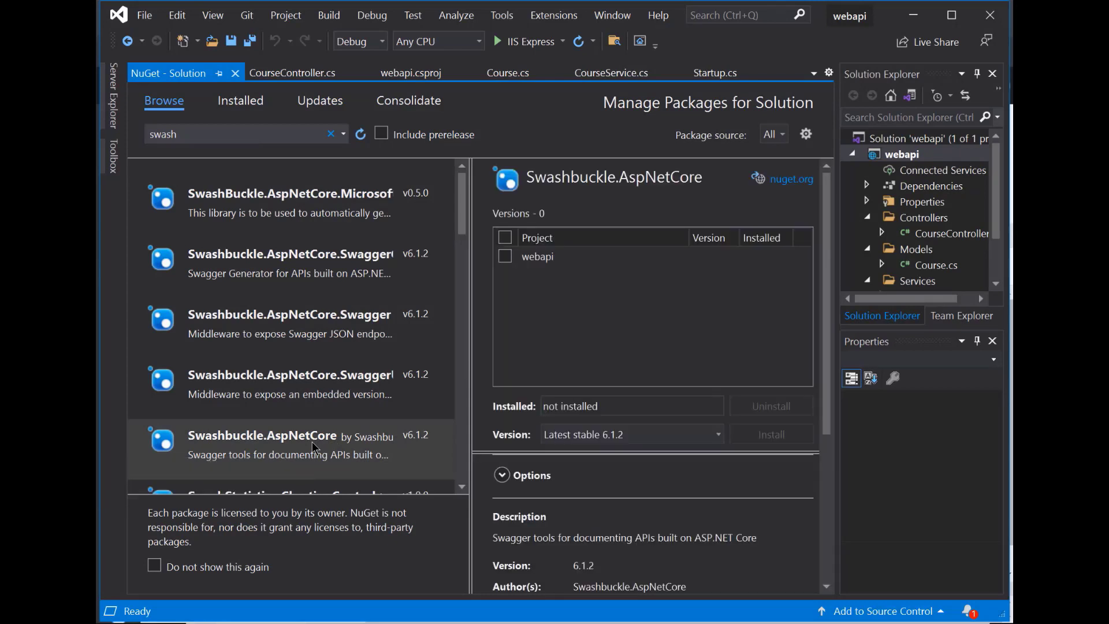
pyautogui.click(507, 258)
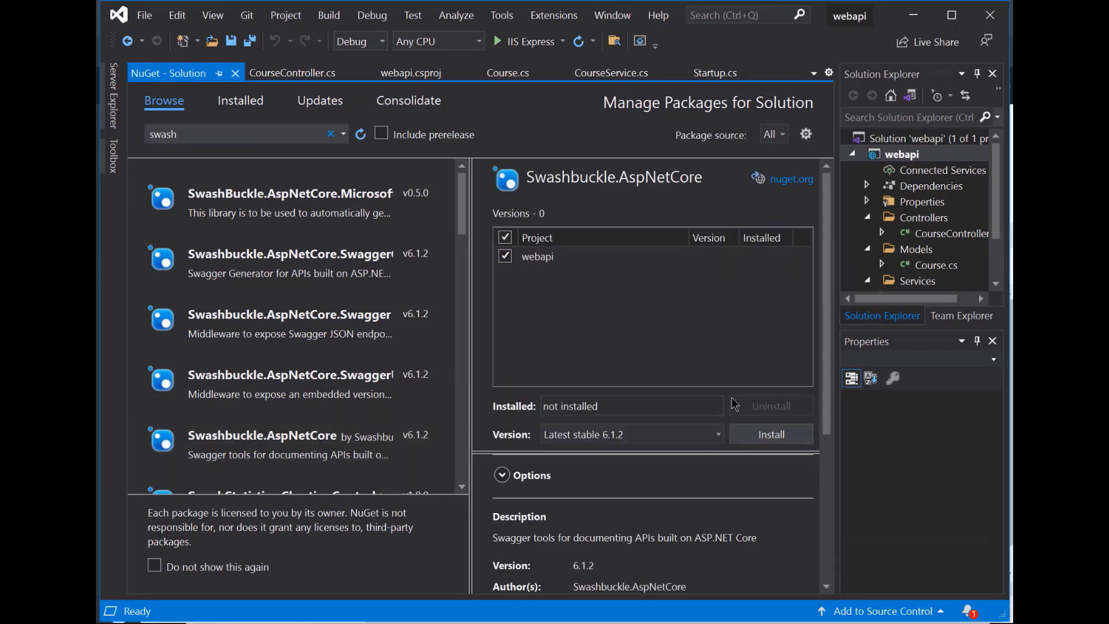
pyautogui.click(761, 436)
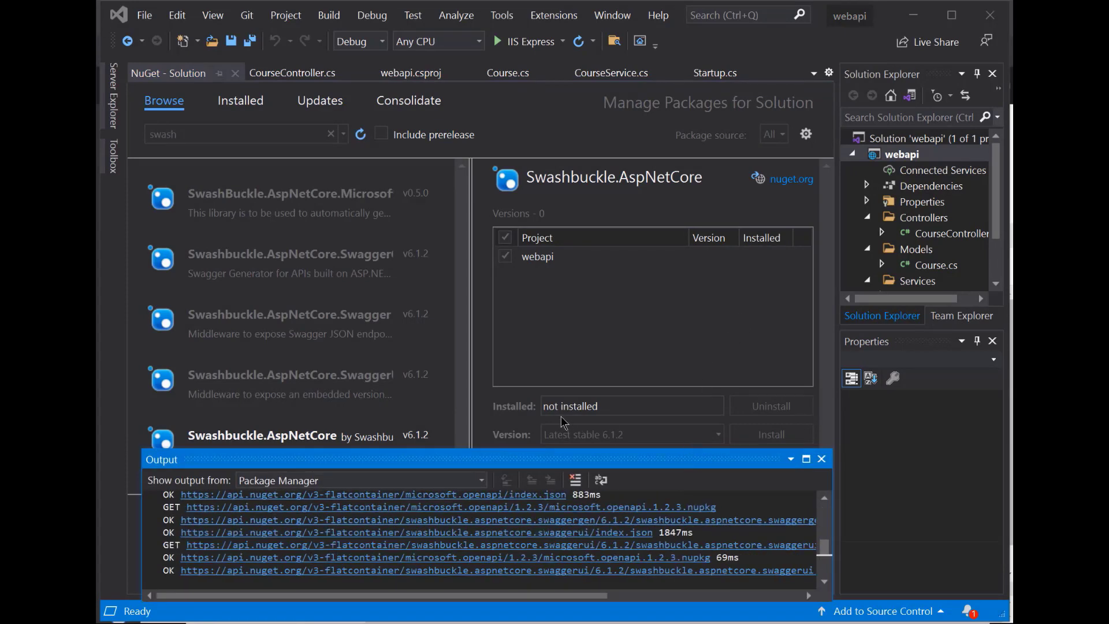
pyautogui.click(636, 493)
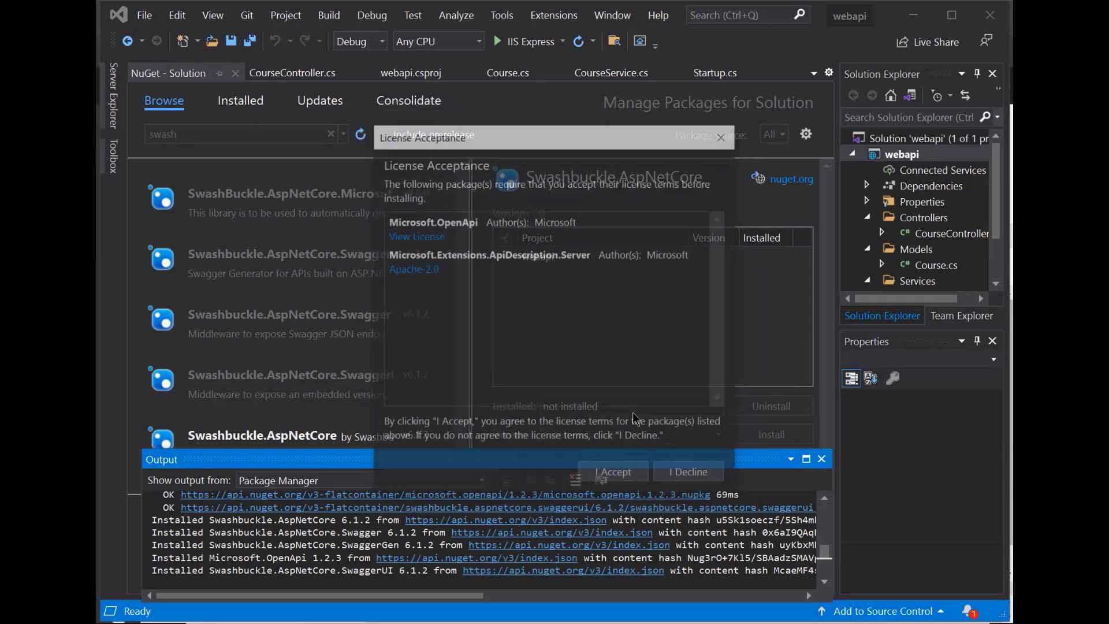
pyautogui.click(613, 471)
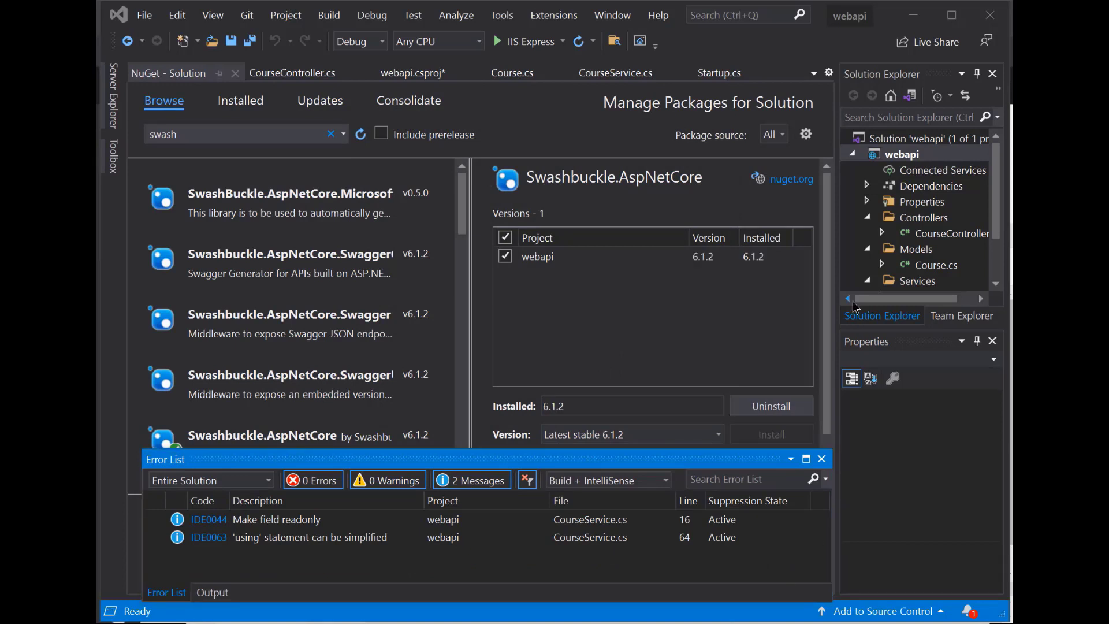
# Step: Open Startup.cs from the solution file tree for editing
pyautogui.moveTo(836, 289); pyautogui.dragTo(659, 272)
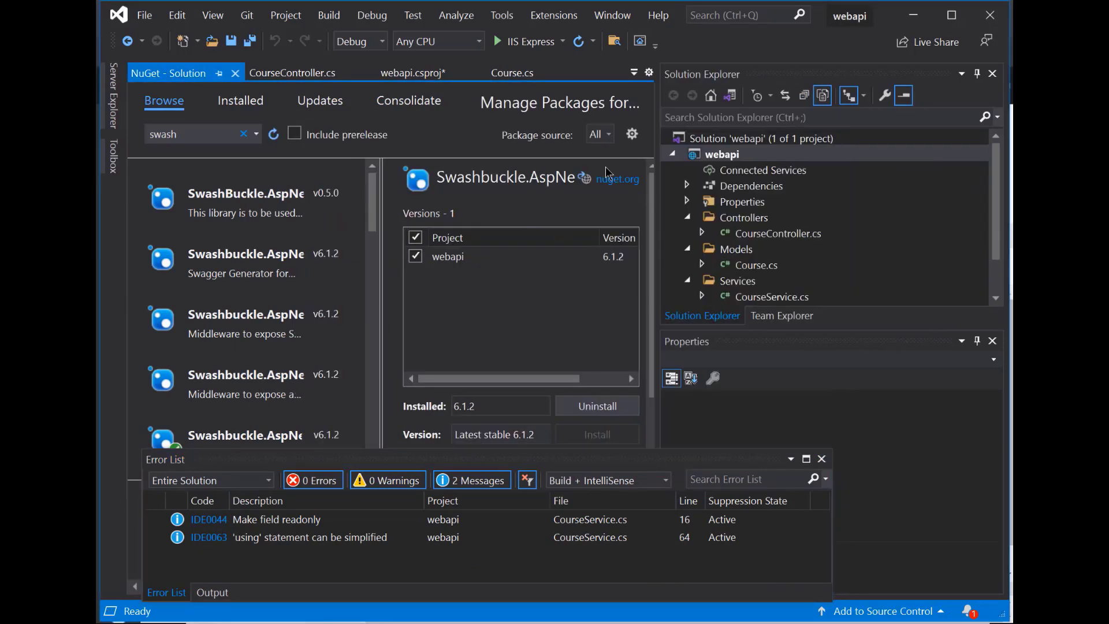
pyautogui.scroll(-1, 814, 231)
pyautogui.doubleClick(744, 297)
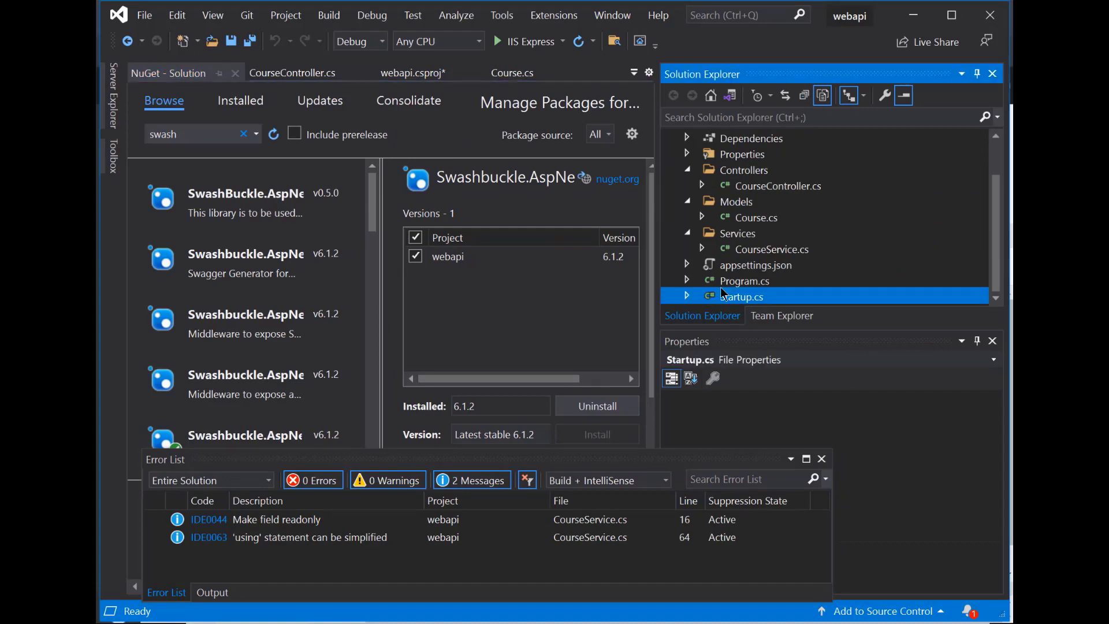
pyautogui.moveTo(652, 278); pyautogui.dragTo(796, 277)
pyautogui.scroll(3, 479, 282)
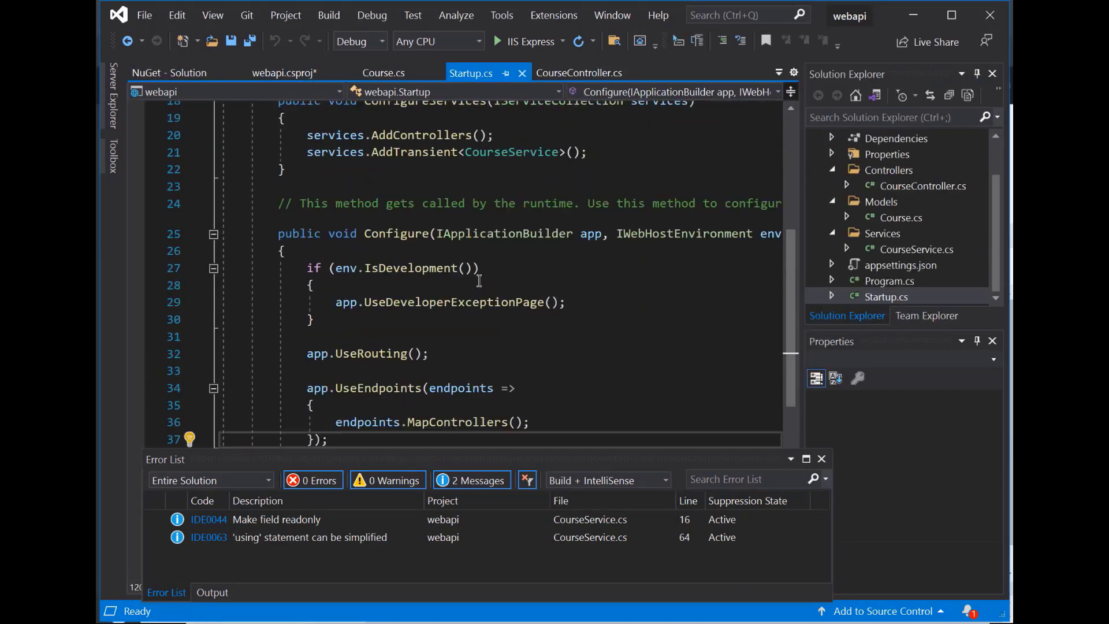
# Step: Add AddSwaggerGen, UseSwagger and a 'Course V1' UseSwaggerUI endpoint, then build and run in IIS Express
pyautogui.click(603, 212)
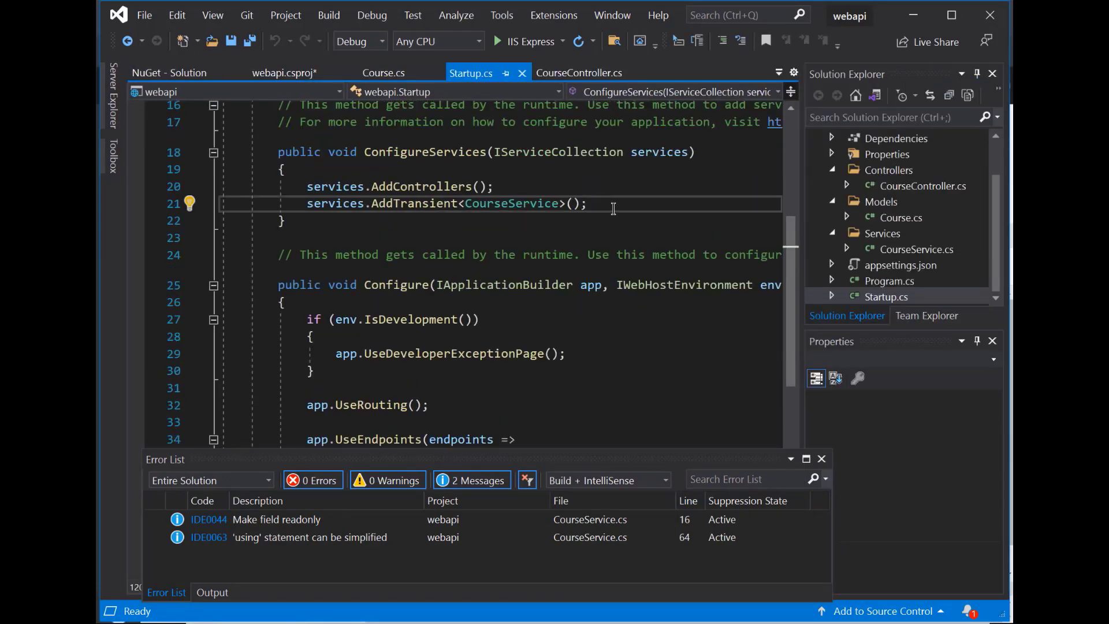
pyautogui.press('Return')
pyautogui.write('services.AddSwaggerGen();')
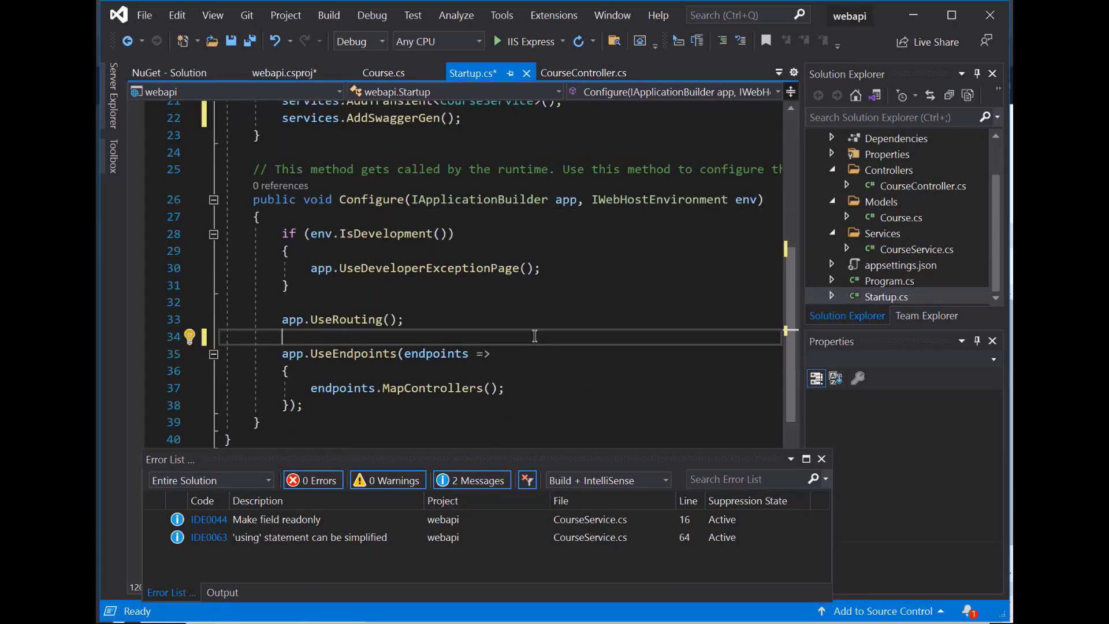
pyautogui.write('app.UseSwagger(); app.UseSwaggerUI(     c => c.SwaggerEndpoint("/swagger/v1/swagger.json", "Course V1"));')
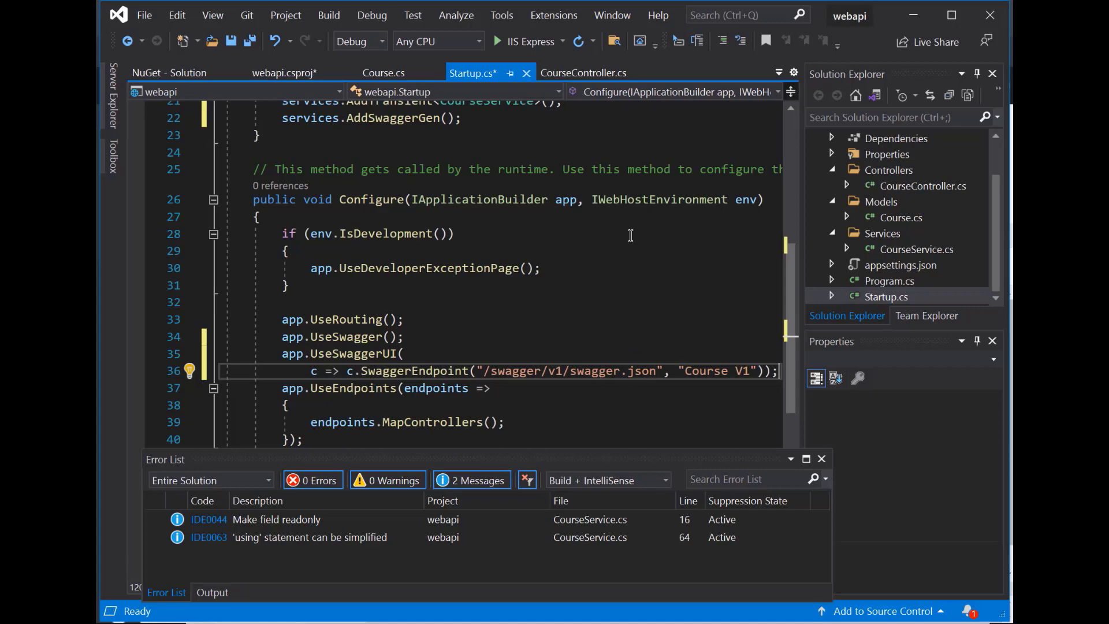
pyautogui.click(523, 41)
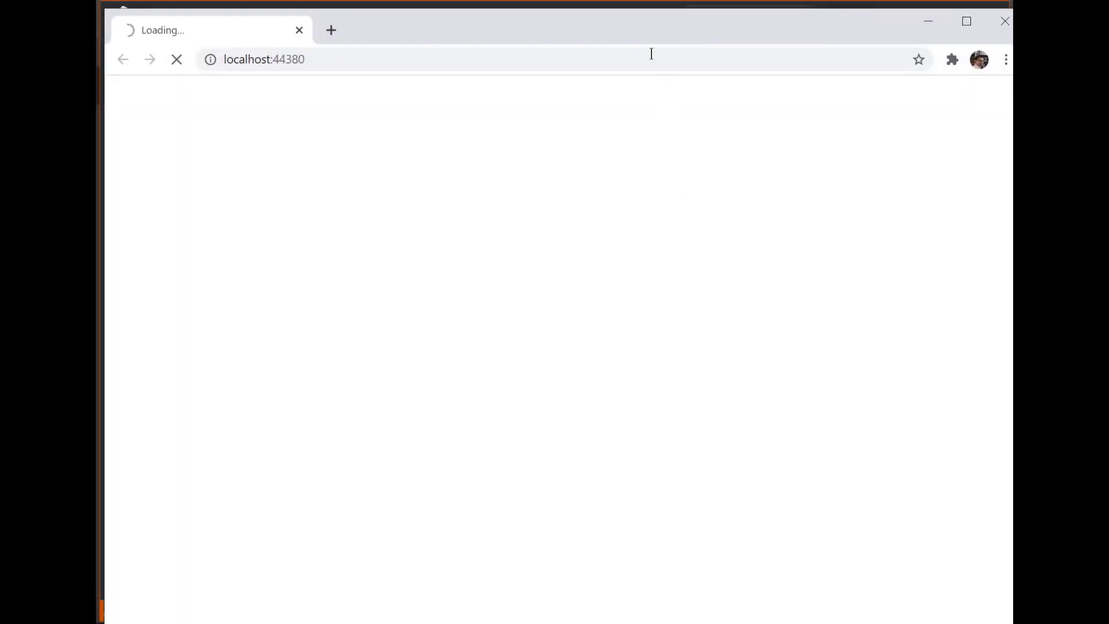
# Step: Load the /swagger page of the locally running API
pyautogui.moveTo(643, 29); pyautogui.dragTo(638, 25)
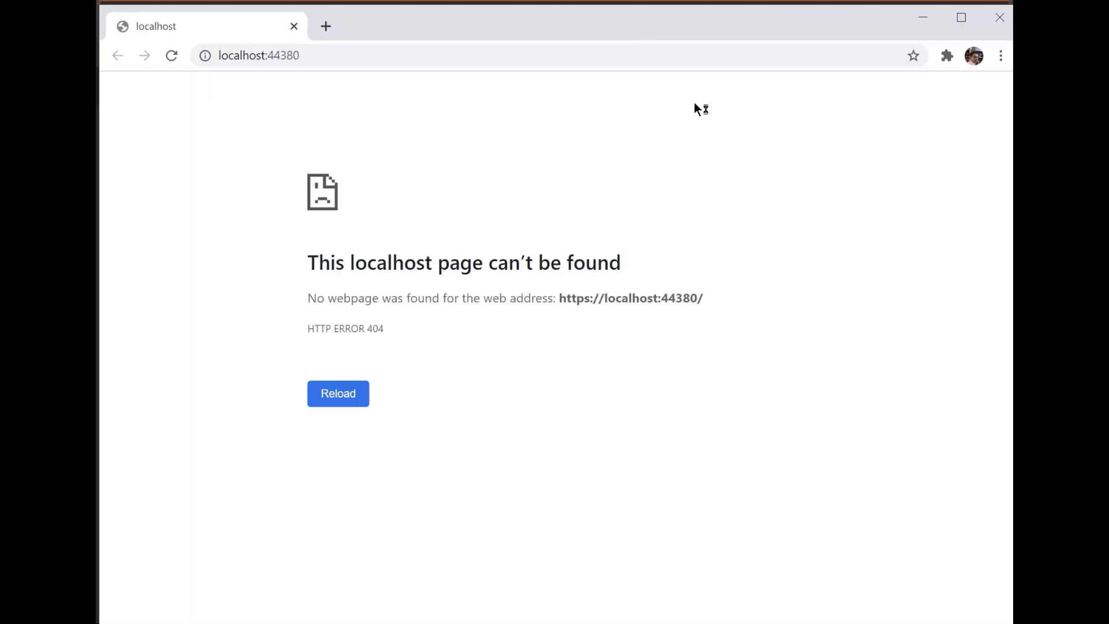
pyautogui.hotkey('alt', 'Tab')
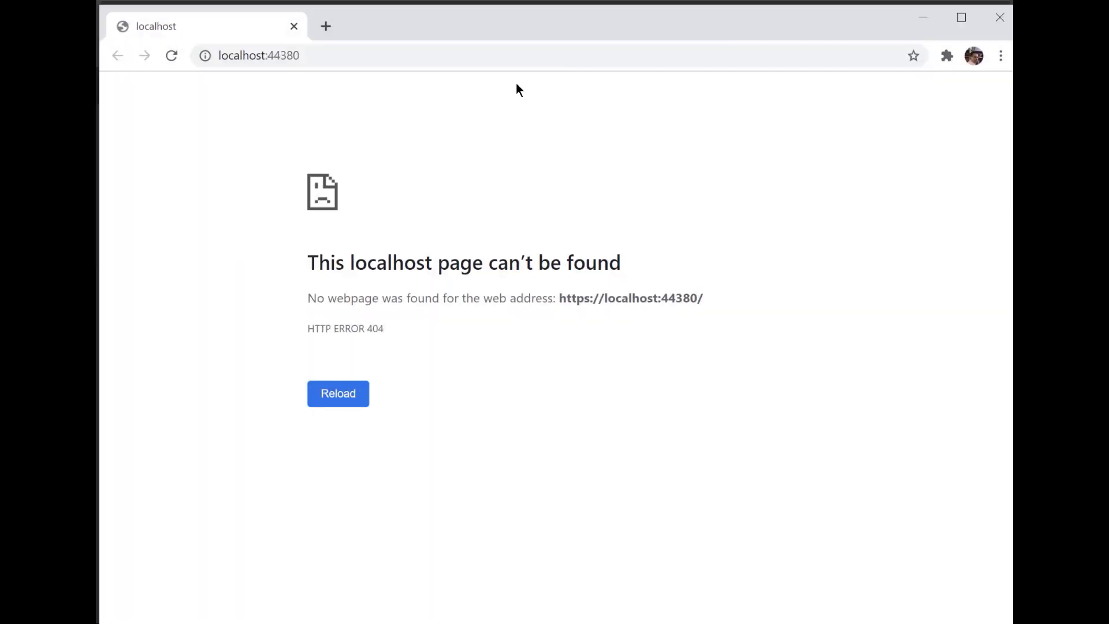
pyautogui.click(509, 57)
pyautogui.click(510, 57)
pyautogui.write('/swagger')
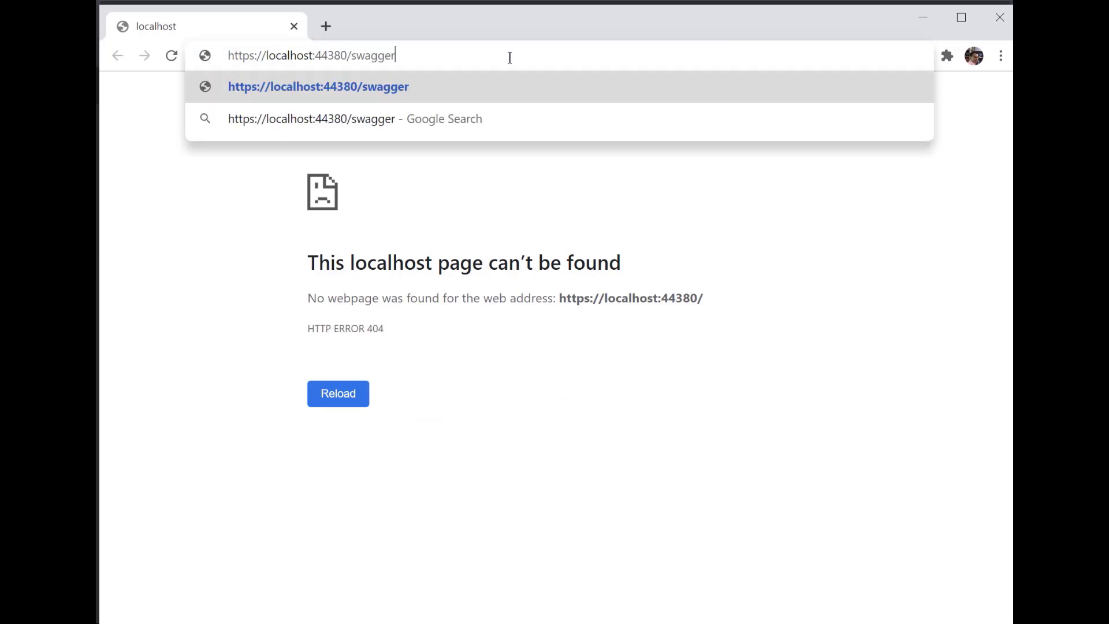
pyautogui.press('Return')
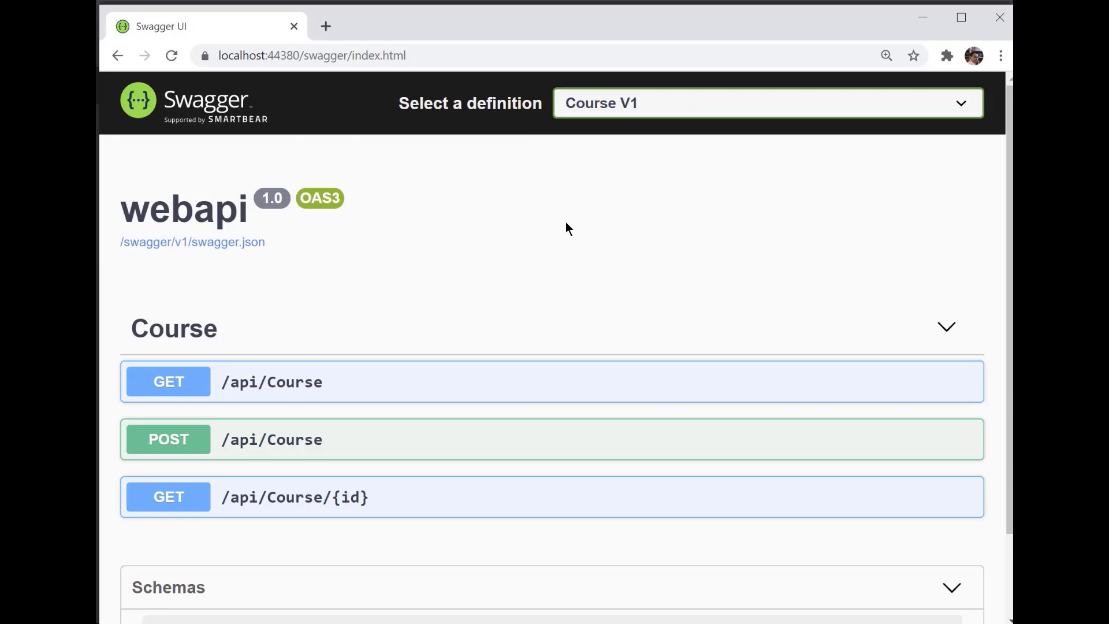
# Step: Match the Swagger UI's Course V1 definition against the SwaggerEndpoint name in Startup.cs
pyautogui.click(767, 104)
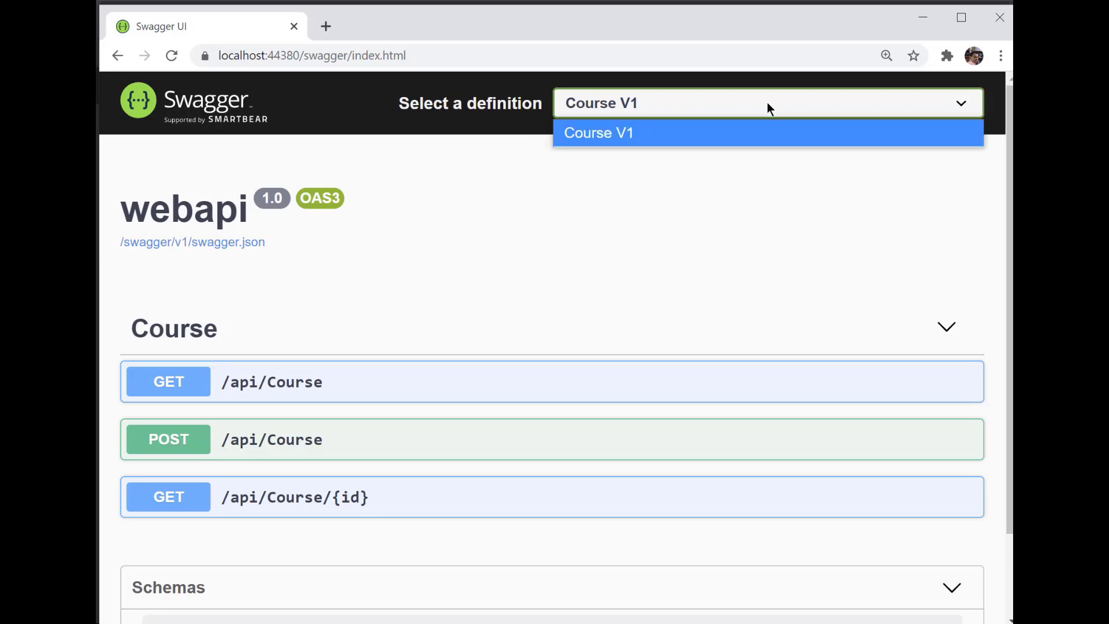
pyautogui.click(767, 104)
pyautogui.hotkey('alt', 'Tab')
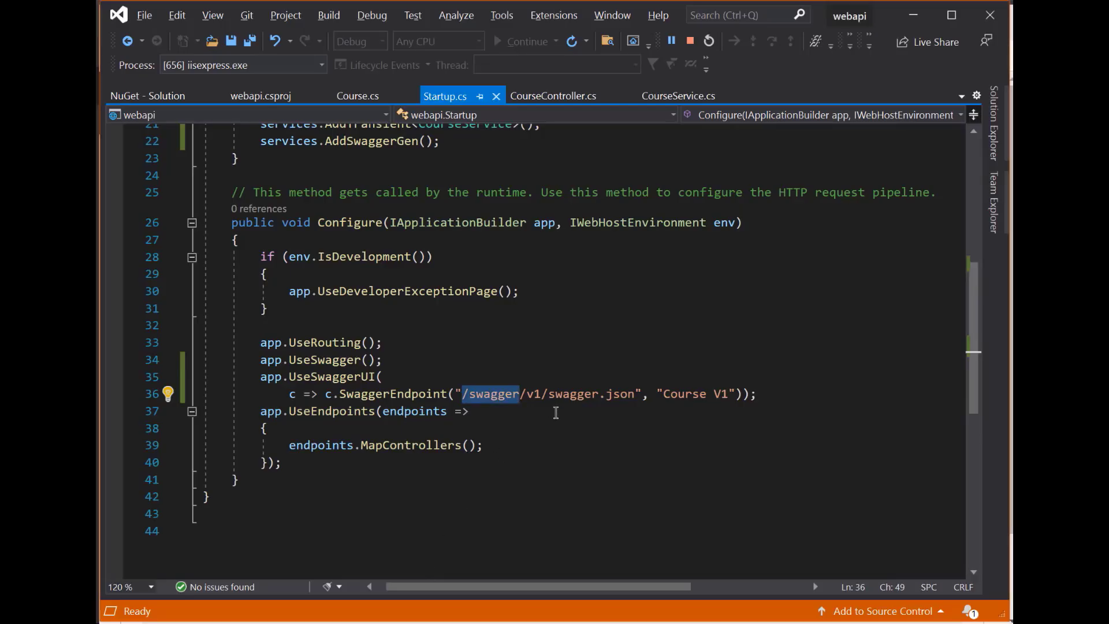
pyautogui.click(560, 393)
pyautogui.moveTo(656, 393); pyautogui.dragTo(737, 393)
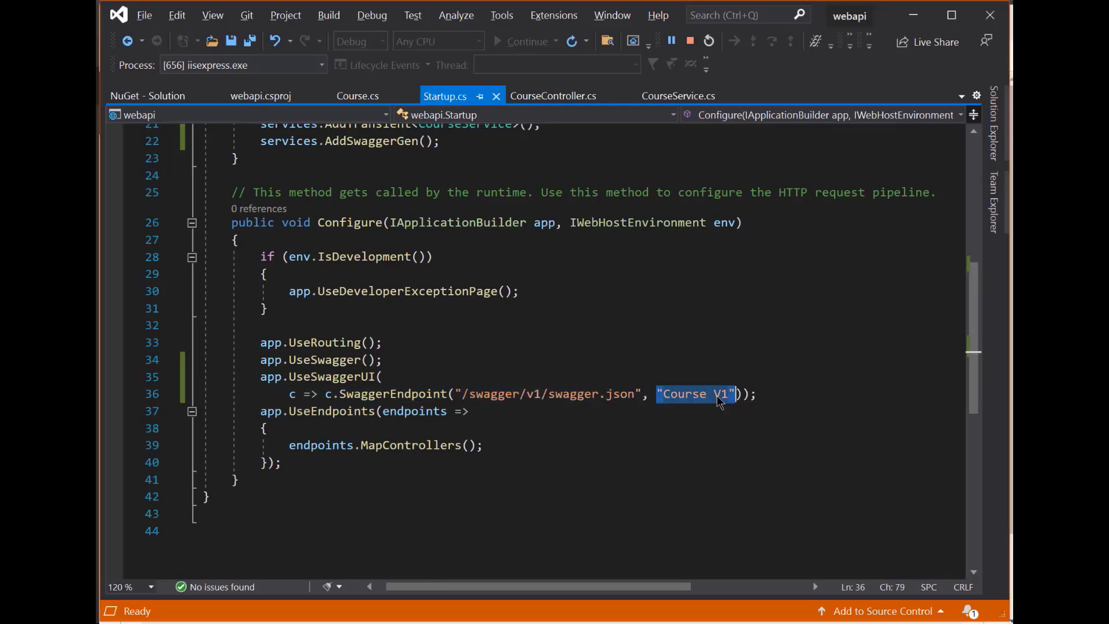
pyautogui.hotkey('alt', 'Tab')
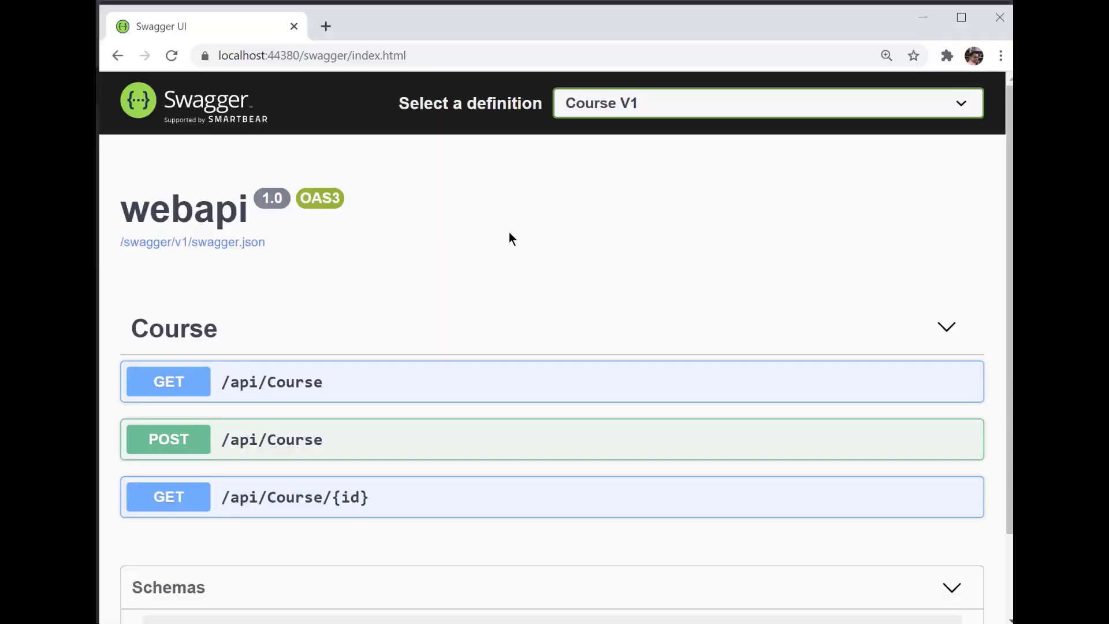
# Step: Try out and execute GET /api/Course in Swagger UI, getting a 200 response
pyautogui.scroll(-2, 510, 237)
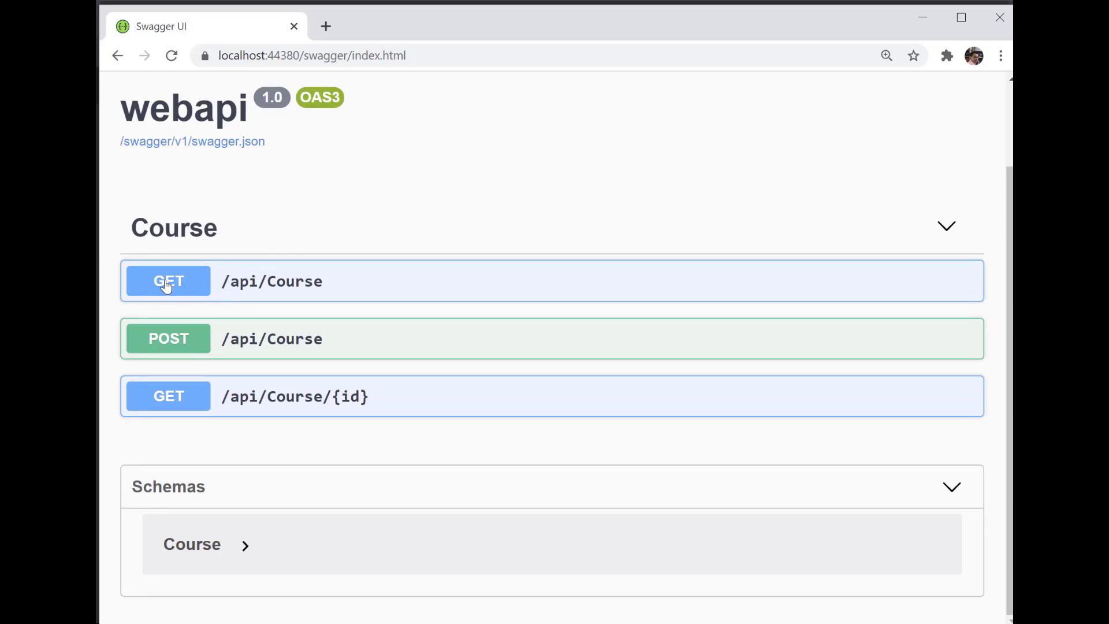
pyautogui.click(180, 283)
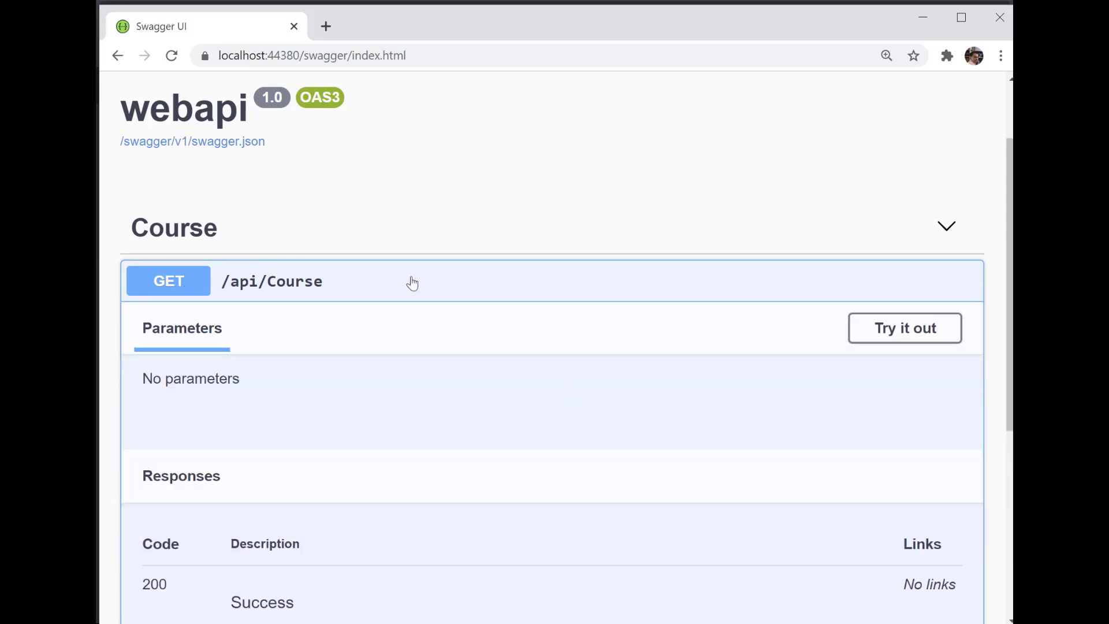
pyautogui.click(891, 333)
pyautogui.scroll(-2, 592, 331)
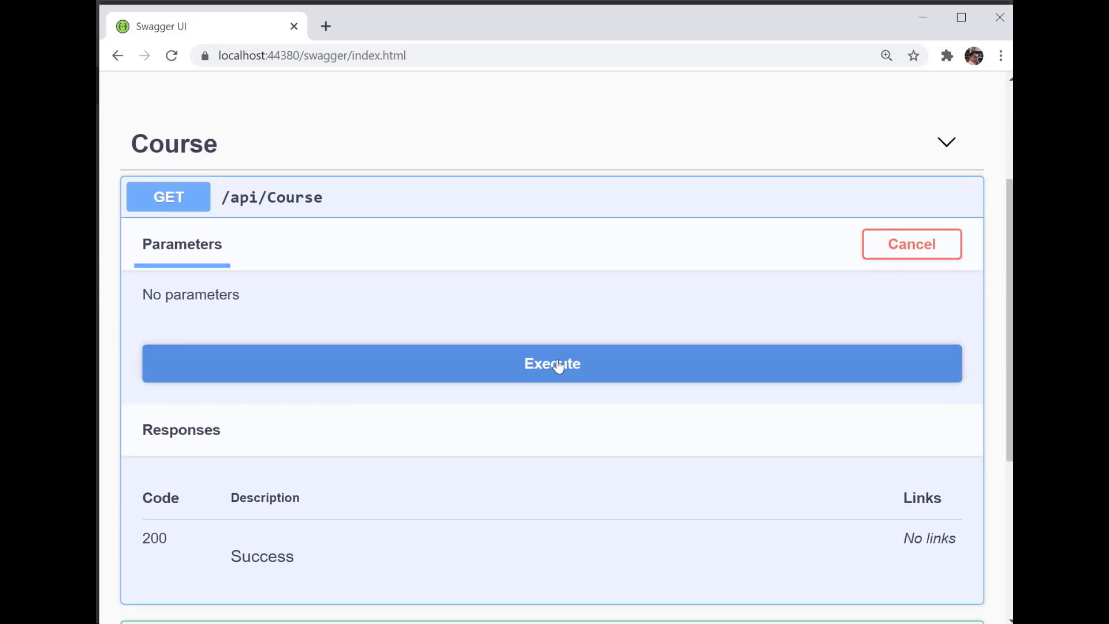
pyautogui.click(588, 354)
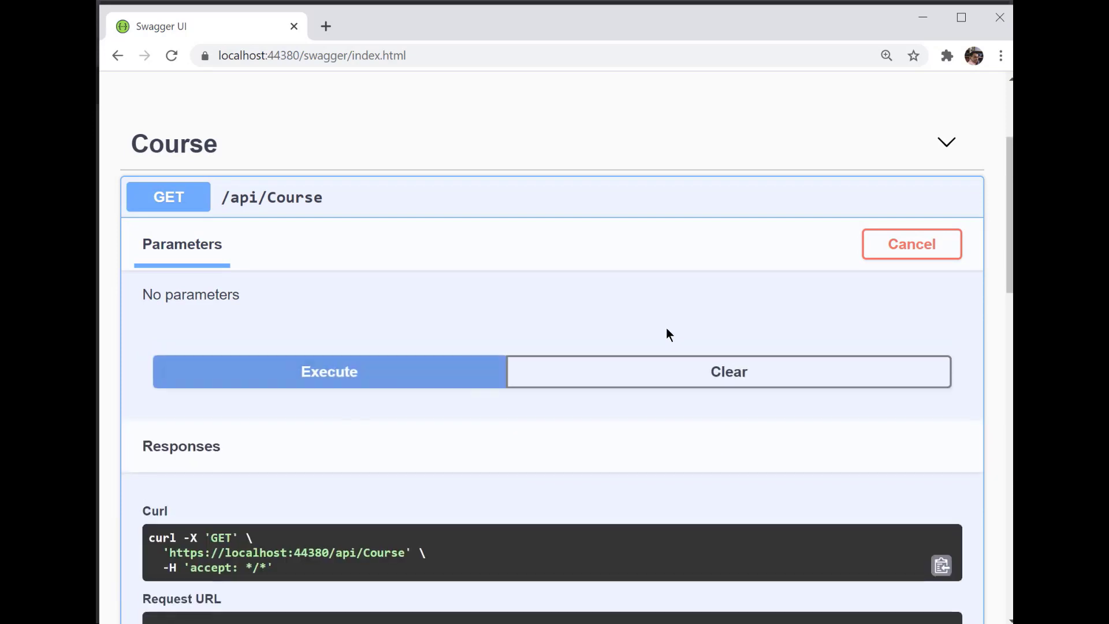
# Step: Expand POST /api/Course to see its courseID, courseName and rating request example
pyautogui.scroll(-2, 666, 329)
pyautogui.scroll(-10, 667, 334)
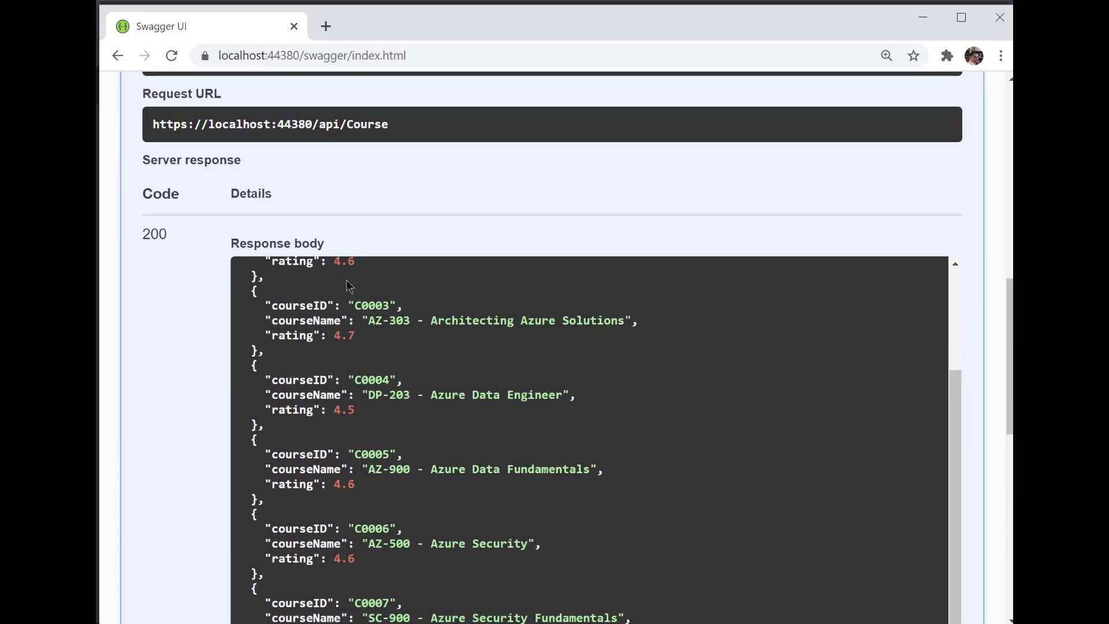
pyautogui.scroll(-8, 407, 374)
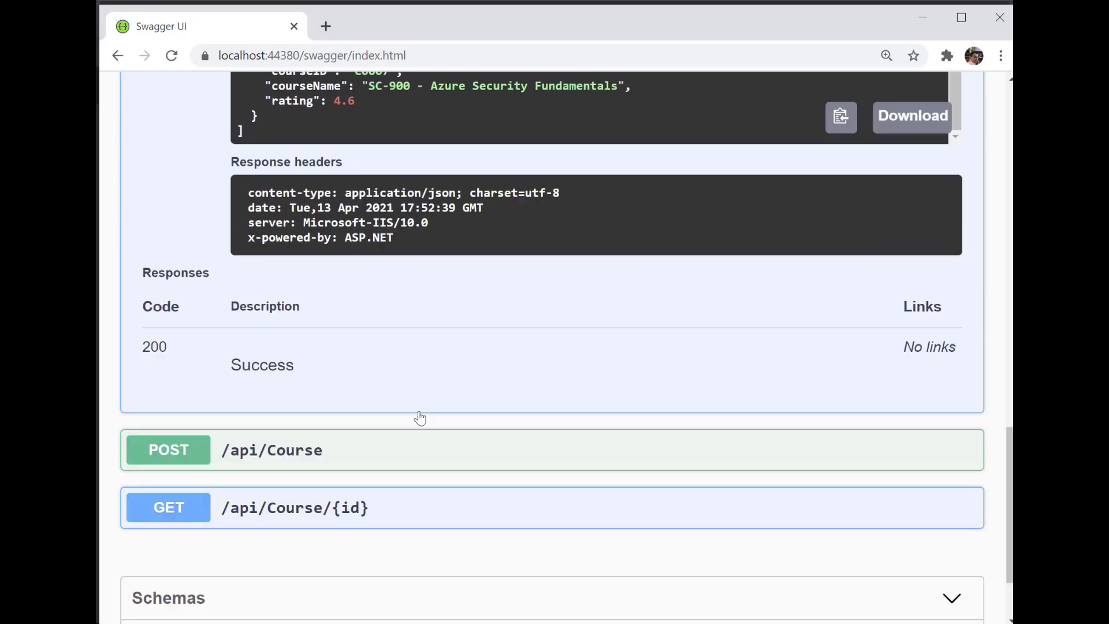
pyautogui.click(395, 338)
pyautogui.scroll(-4, 509, 338)
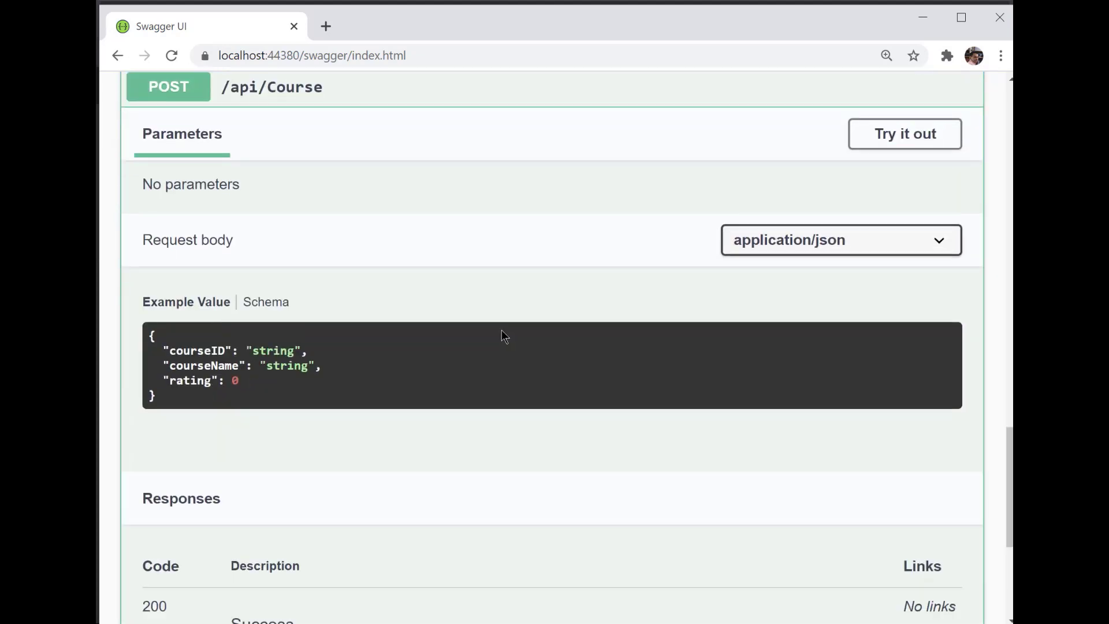
pyautogui.scroll(3, 492, 330)
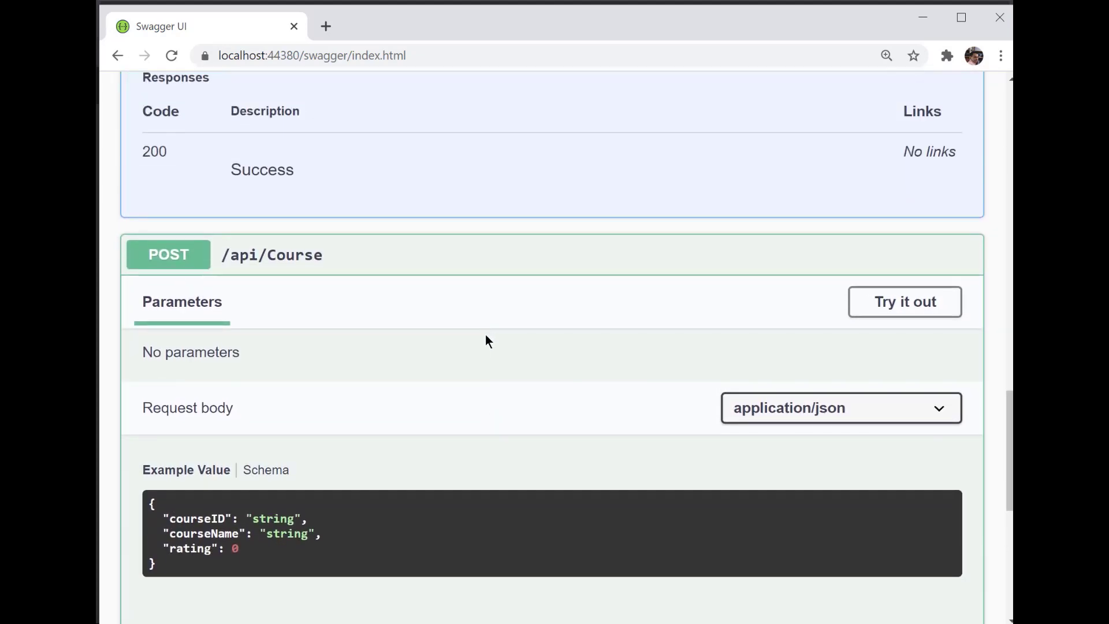
pyautogui.scroll(-6, 484, 335)
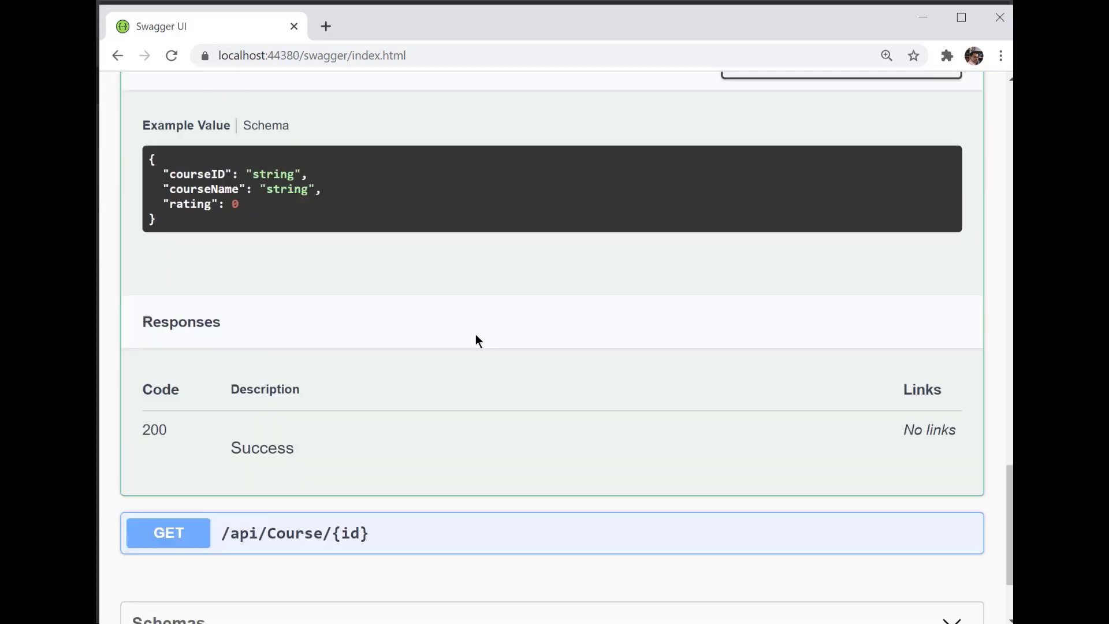
pyautogui.scroll(8, 473, 338)
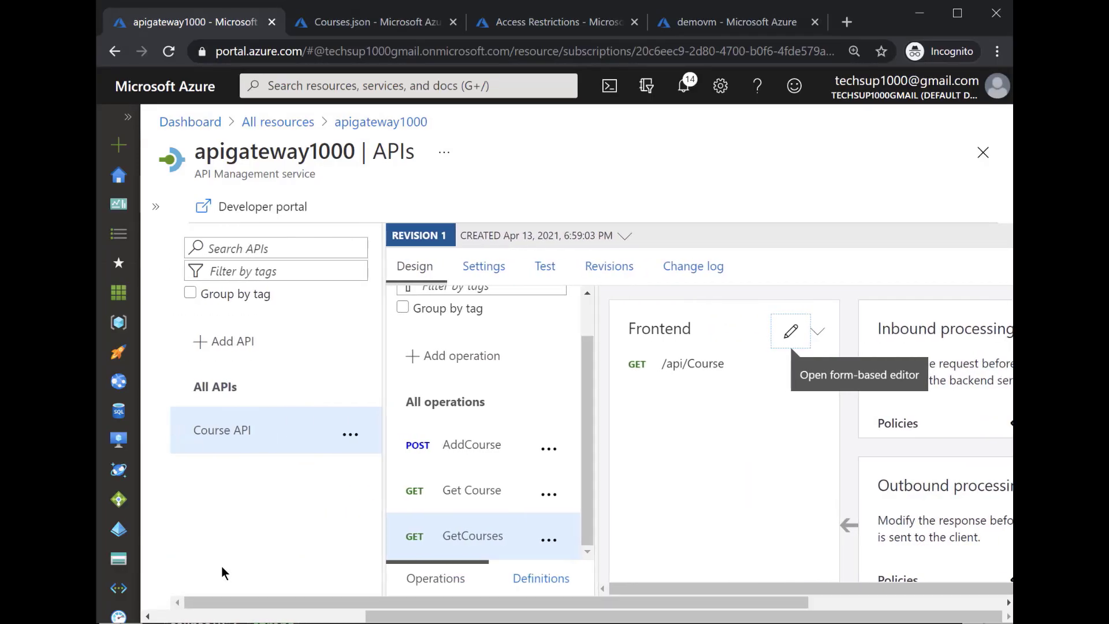
# Step: Add a new API to apigateway1000 using the OpenAPI card, leaving the creation form empty
pyautogui.click(237, 352)
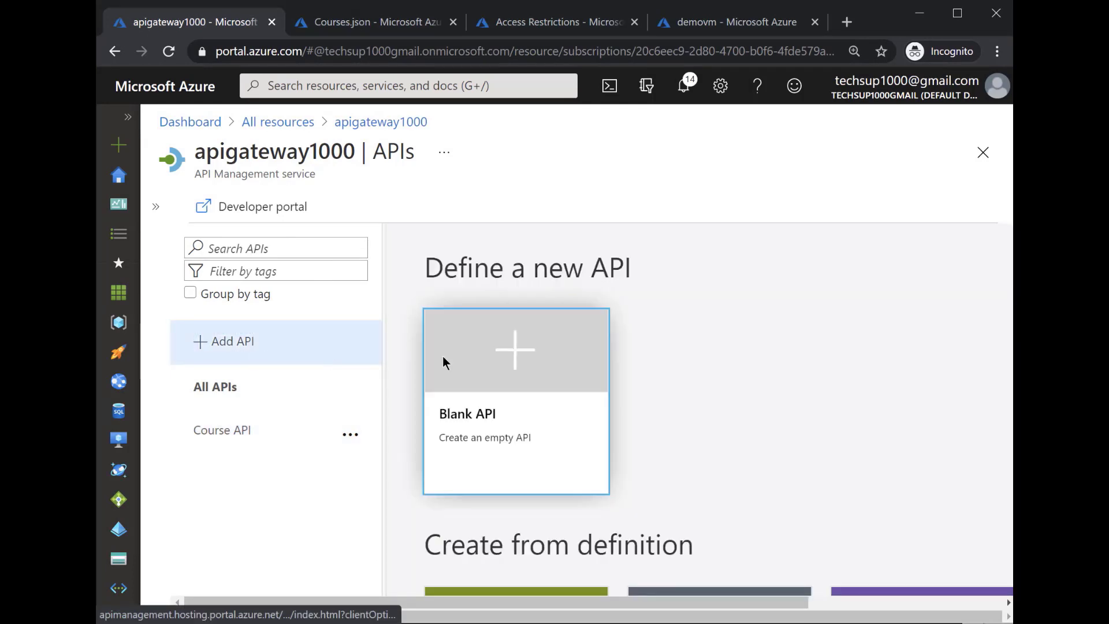
pyautogui.scroll(-4, 785, 372)
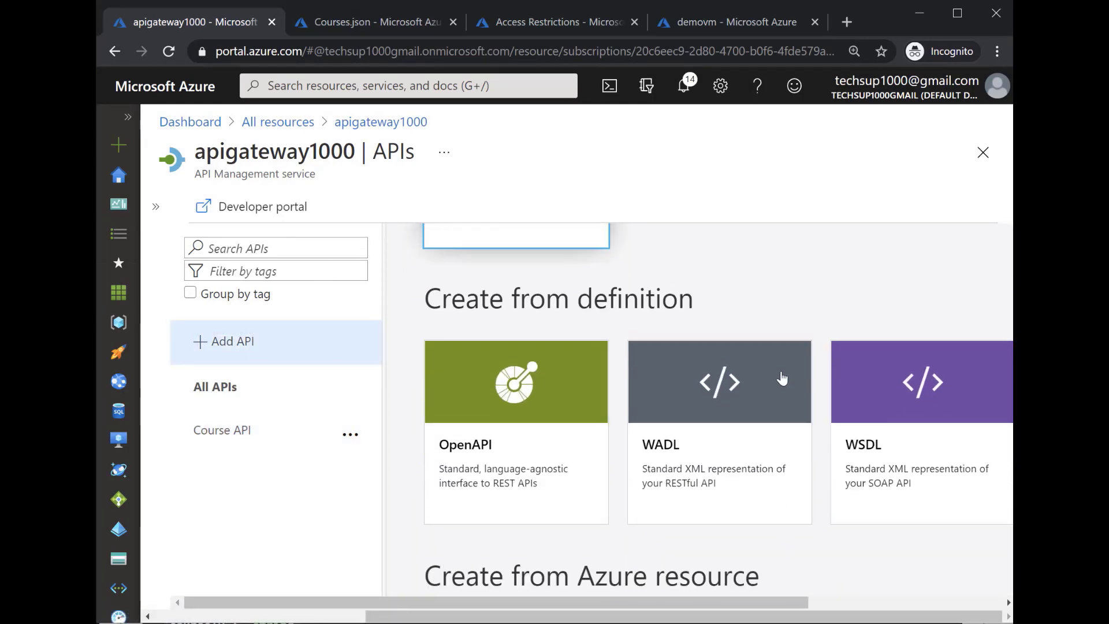
pyautogui.scroll(-1, 781, 377)
pyautogui.scroll(1, 783, 379)
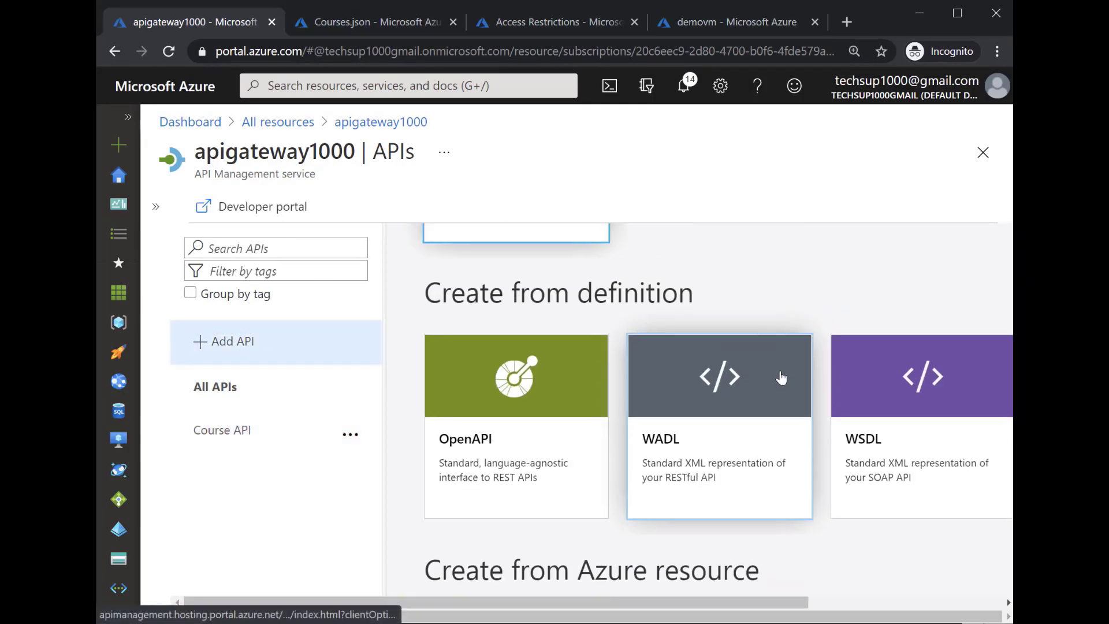
pyautogui.click(490, 420)
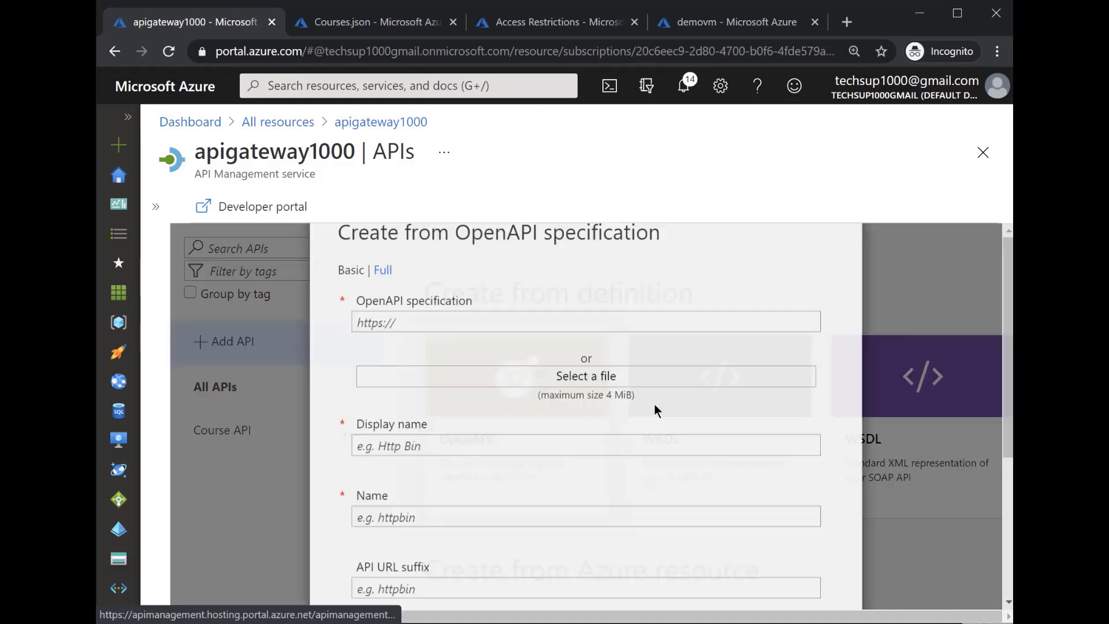
pyautogui.scroll(-2, 622, 416)
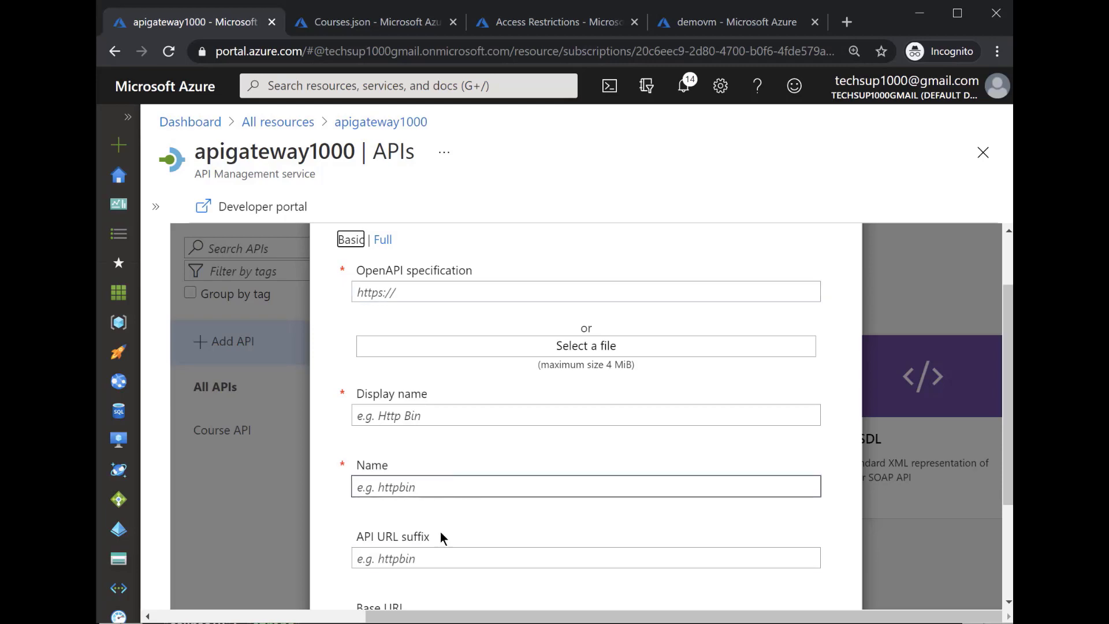
pyautogui.hotkey('alt', 'Tab')
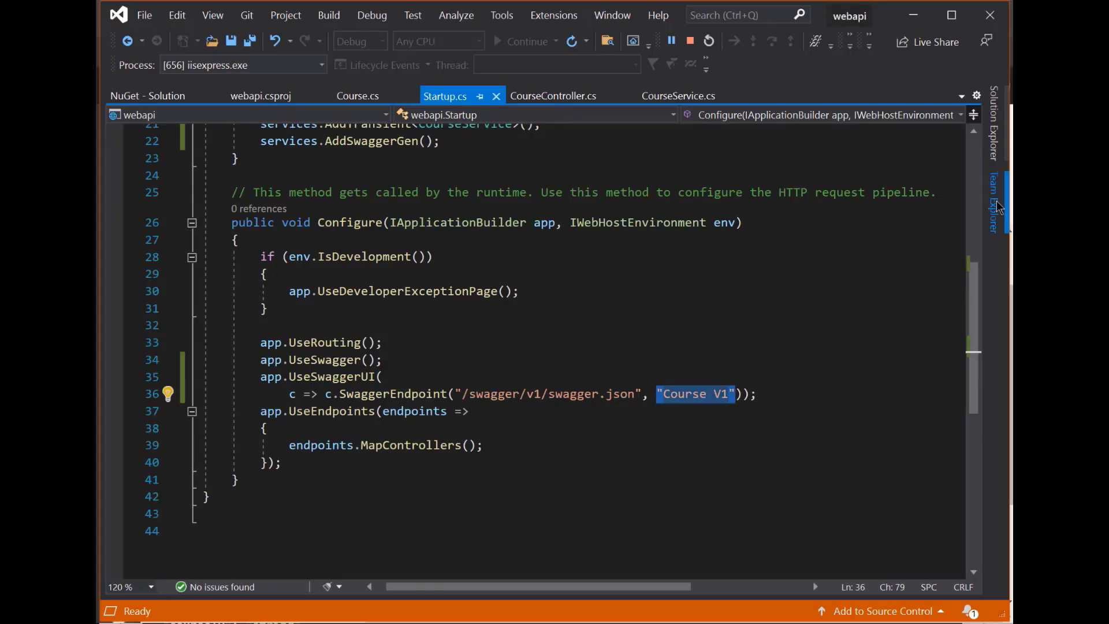
# Step: Save the webapi project and republish it to webapi10001, stopping debugging when asked
pyautogui.click(992, 148)
pyautogui.doubleClick(805, 181)
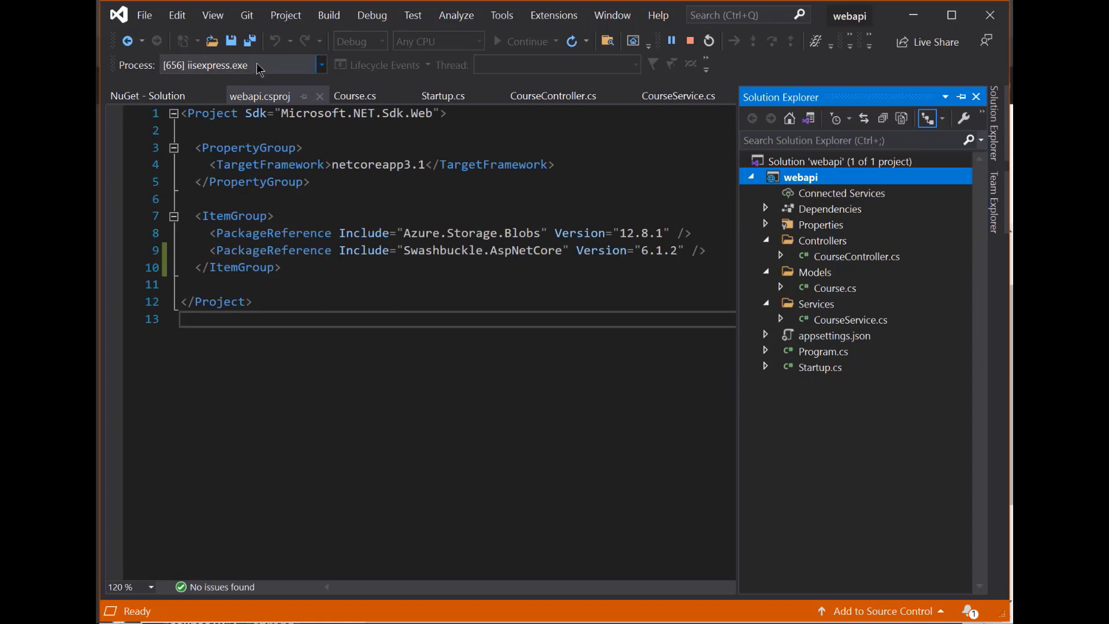
pyautogui.hotkey('ctrl', 's')
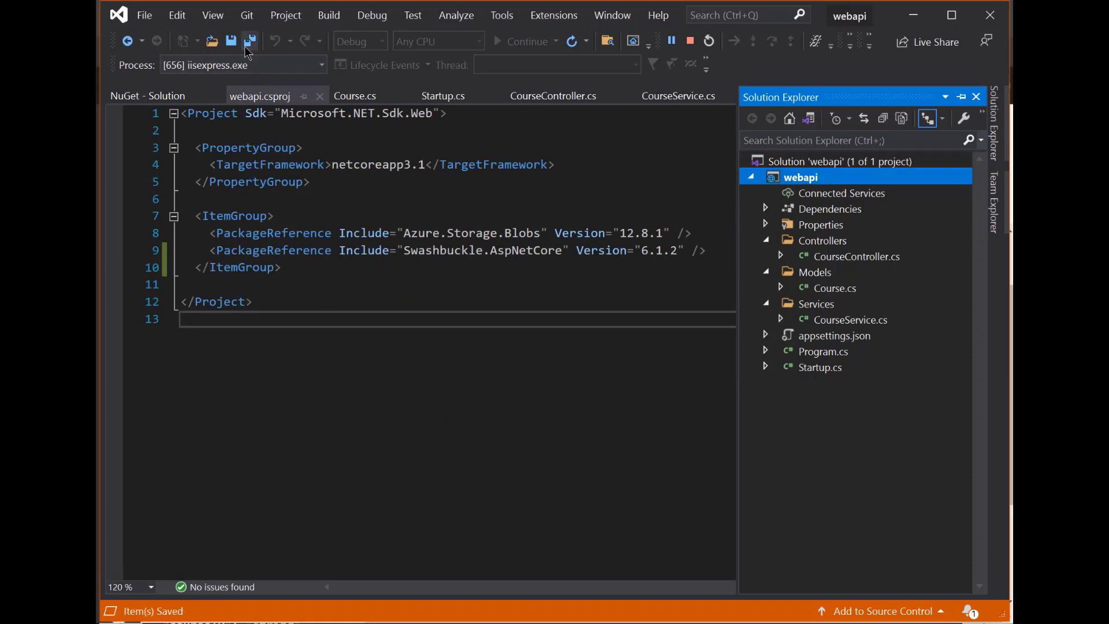
pyautogui.rightClick(811, 180)
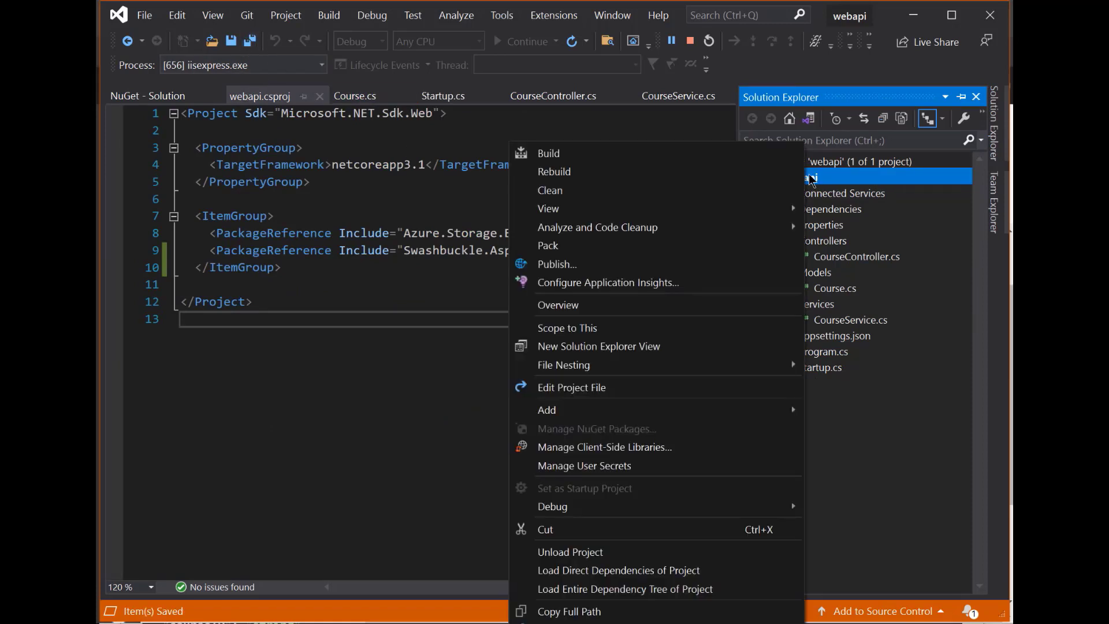
pyautogui.click(653, 265)
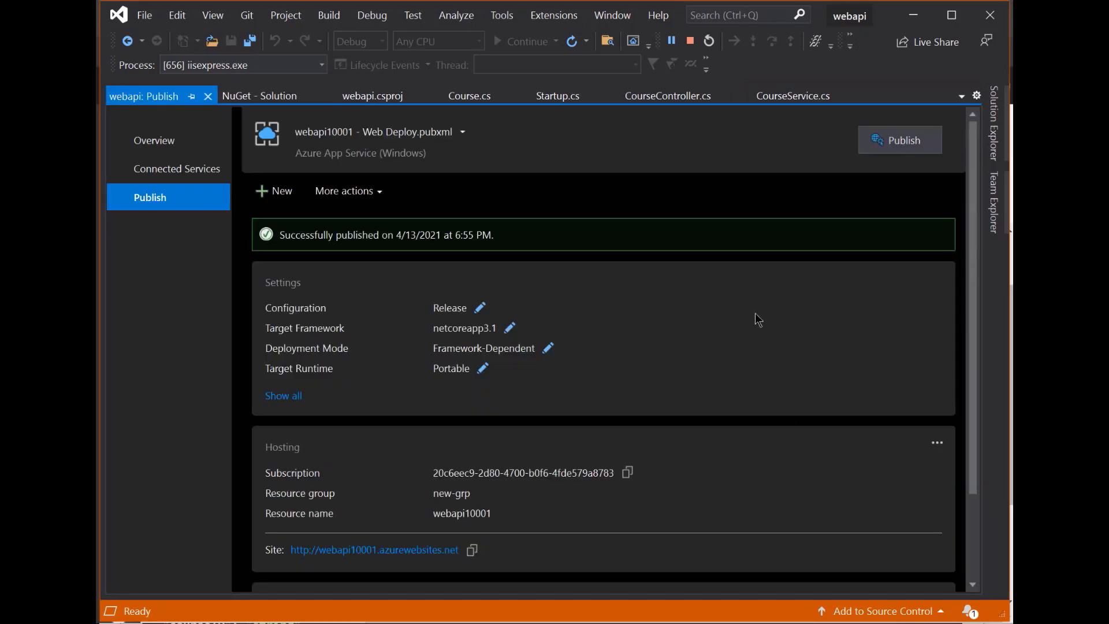
pyautogui.click(899, 140)
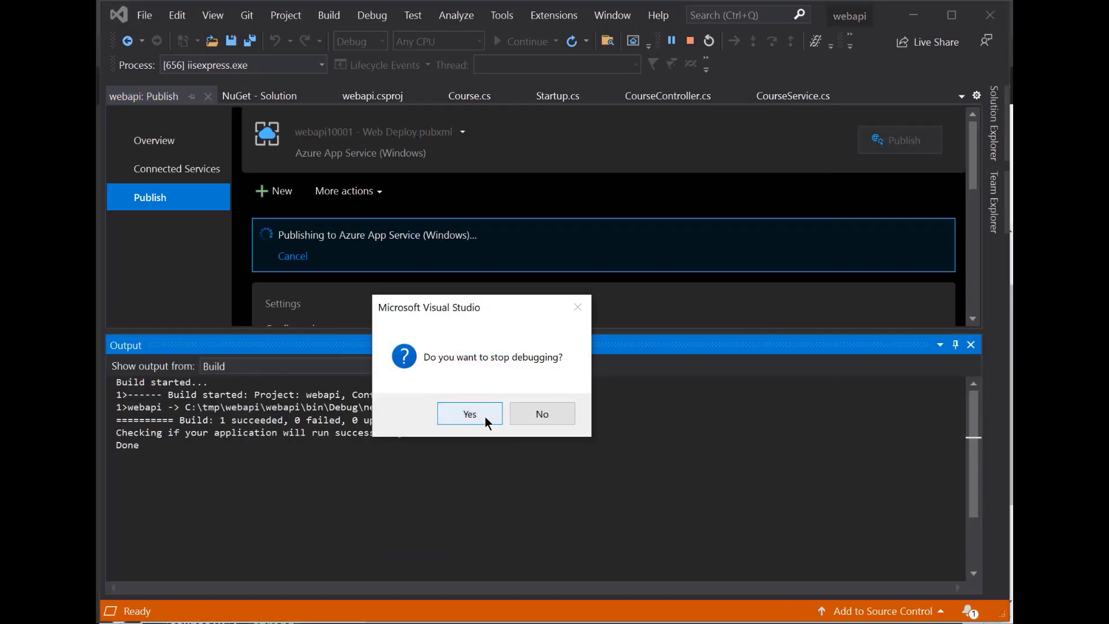
pyautogui.click(484, 417)
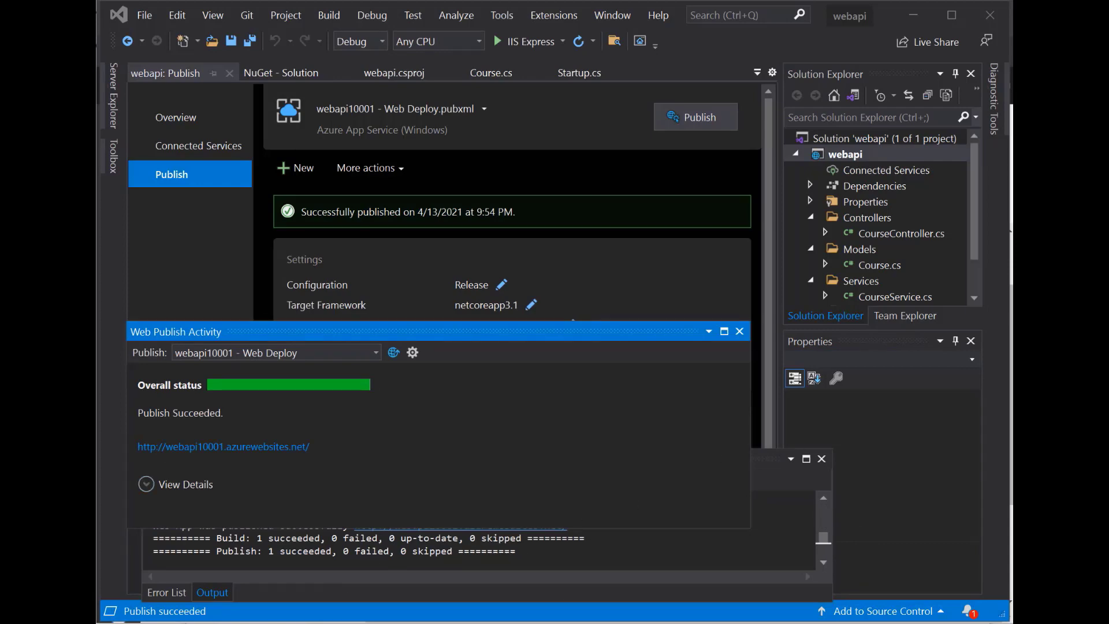
# Step: Go to the webapi10001 App Service Overview in the Azure Portal for its URL
pyautogui.click(196, 621)
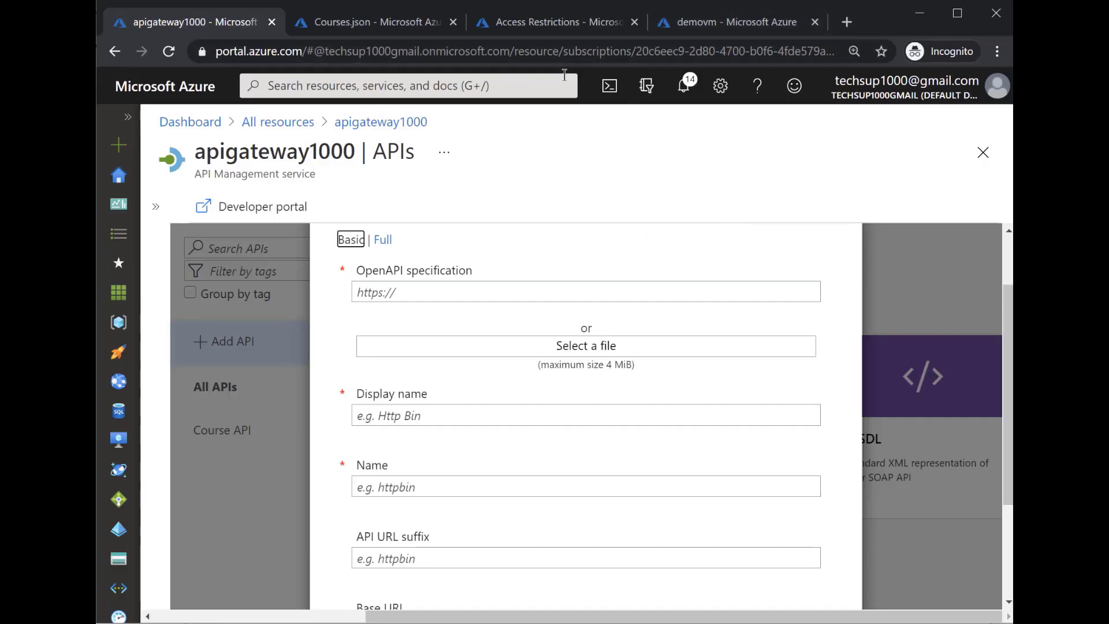
pyautogui.click(559, 24)
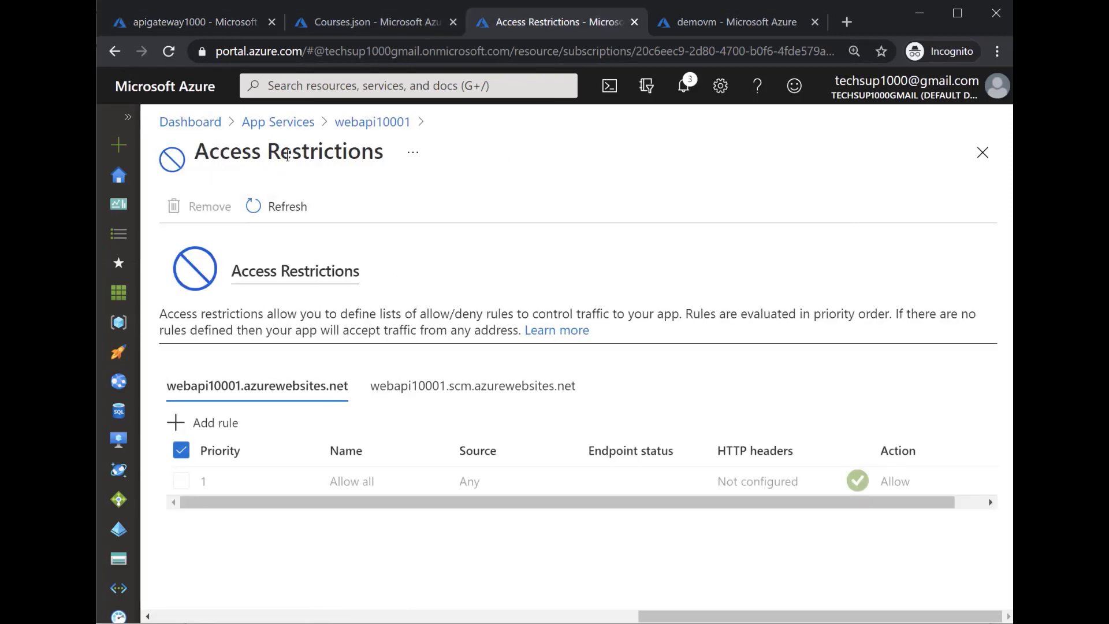
pyautogui.click(364, 122)
pyautogui.scroll(5, 306, 260)
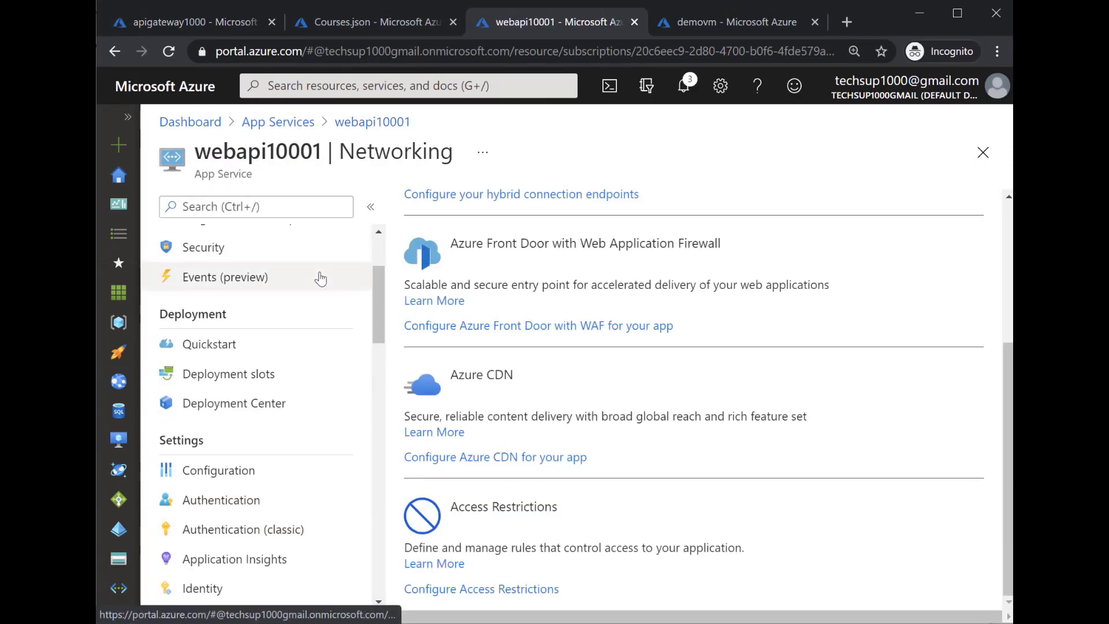
pyautogui.scroll(3, 315, 266)
pyautogui.click(297, 242)
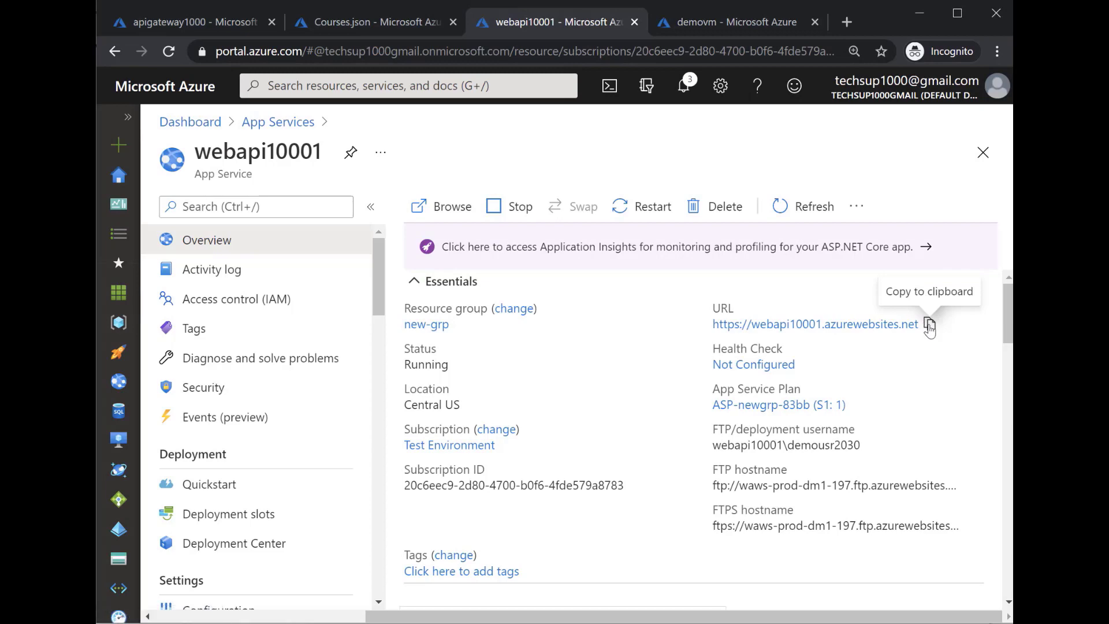
# Step: Load the copied webapi10001 URL in a new private tab, getting an HTTP 404 page
pyautogui.click(847, 21)
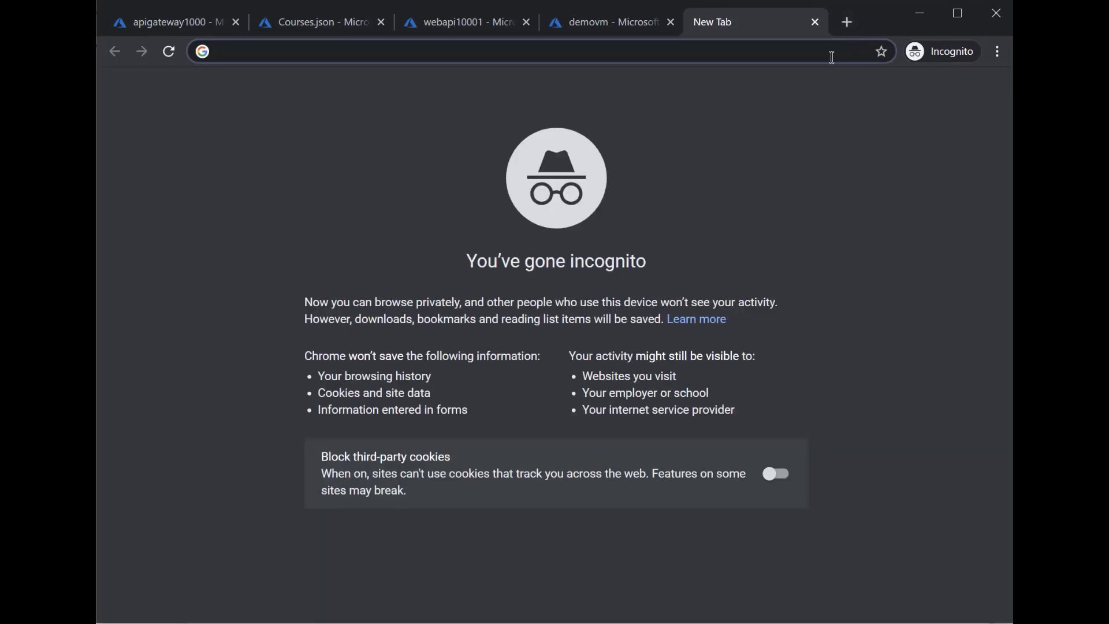
pyautogui.write('https://webapi10001.azurewebsites.net')
pyautogui.press('Return')
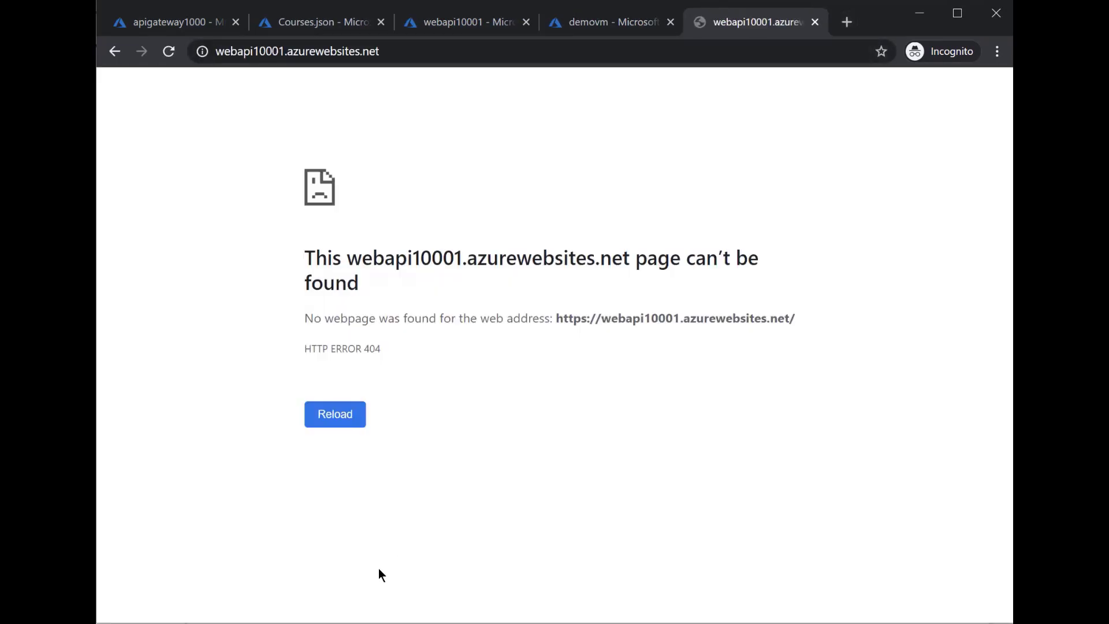
pyautogui.hotkey('alt', 'Tab')
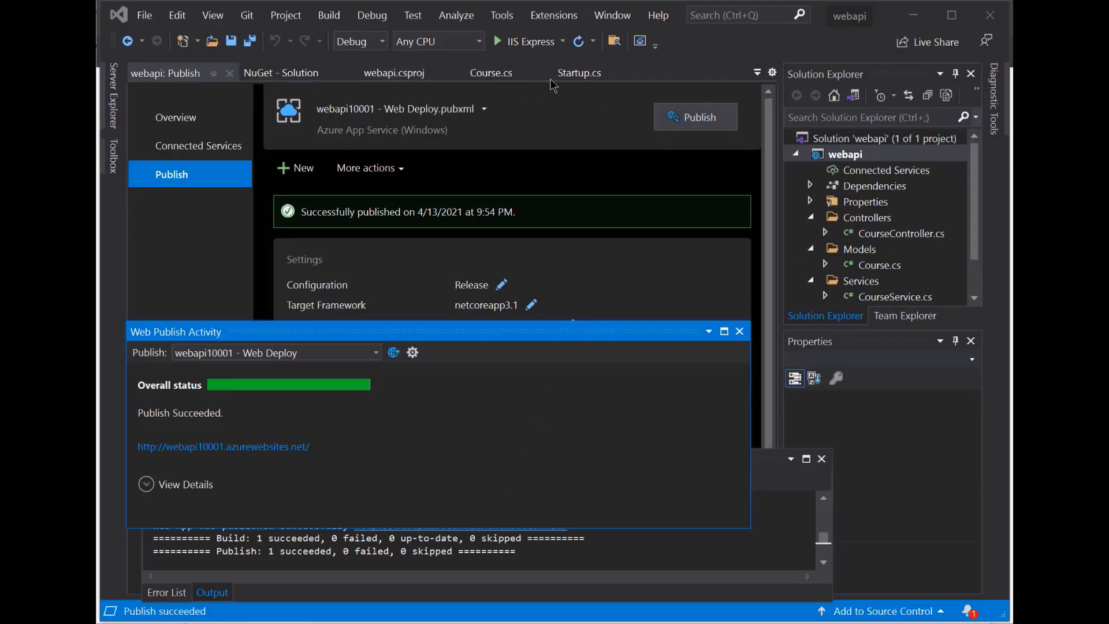
# Step: In Startup.cs, close the Error List and select the '/swagger/v1/swagger.json' path on line 36
pyautogui.click(577, 74)
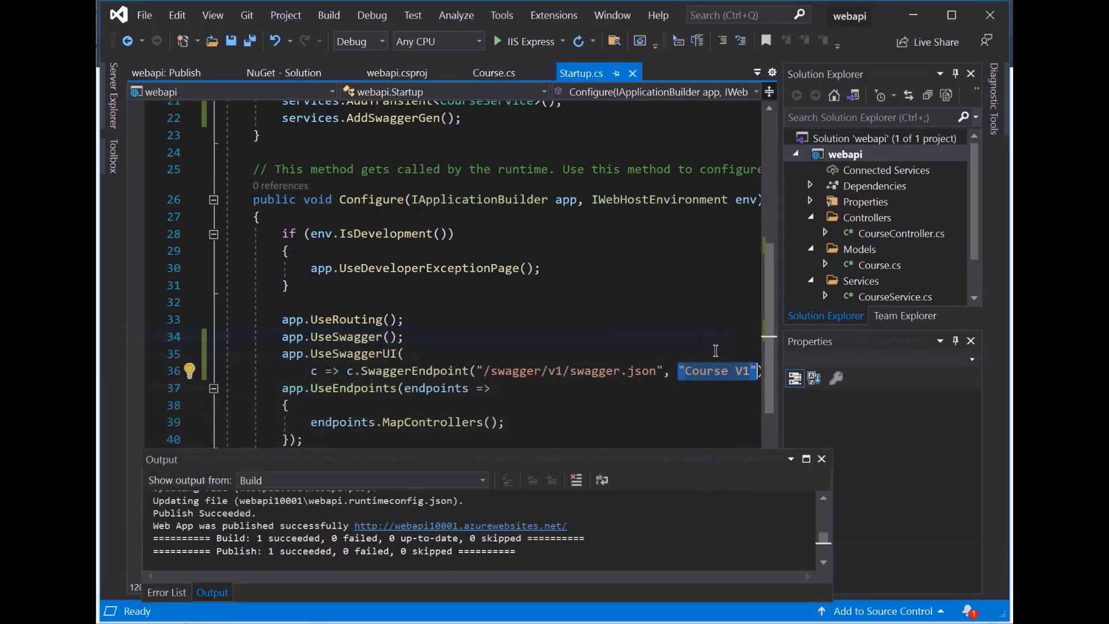
pyautogui.click(822, 460)
pyautogui.moveTo(482, 586)
pyautogui.mouseDown()
pyautogui.moveTo(521, 588)
pyautogui.moveTo(498, 588)
pyautogui.mouseUp()
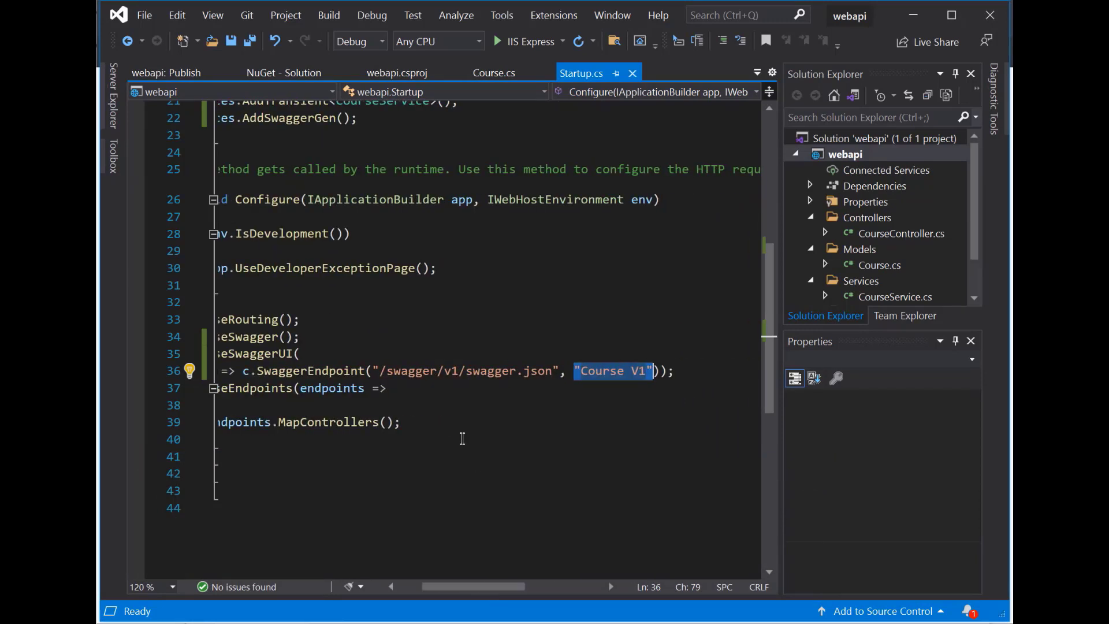
pyautogui.moveTo(380, 370); pyautogui.dragTo(550, 369)
pyautogui.hotkey('ctrl', 'c')
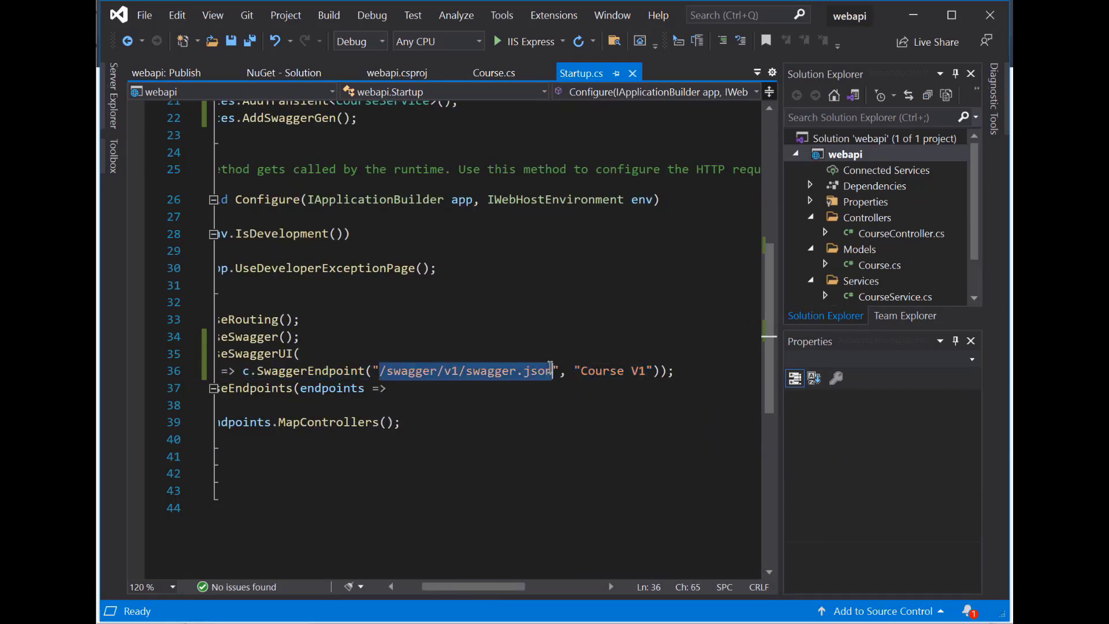
# Step: Load webapi10001.azurewebsites.net/swagger/v1/swagger.json in Chrome, showing its OpenAPI 3.0.1 JSON
pyautogui.hotkey('alt', 'Tab')
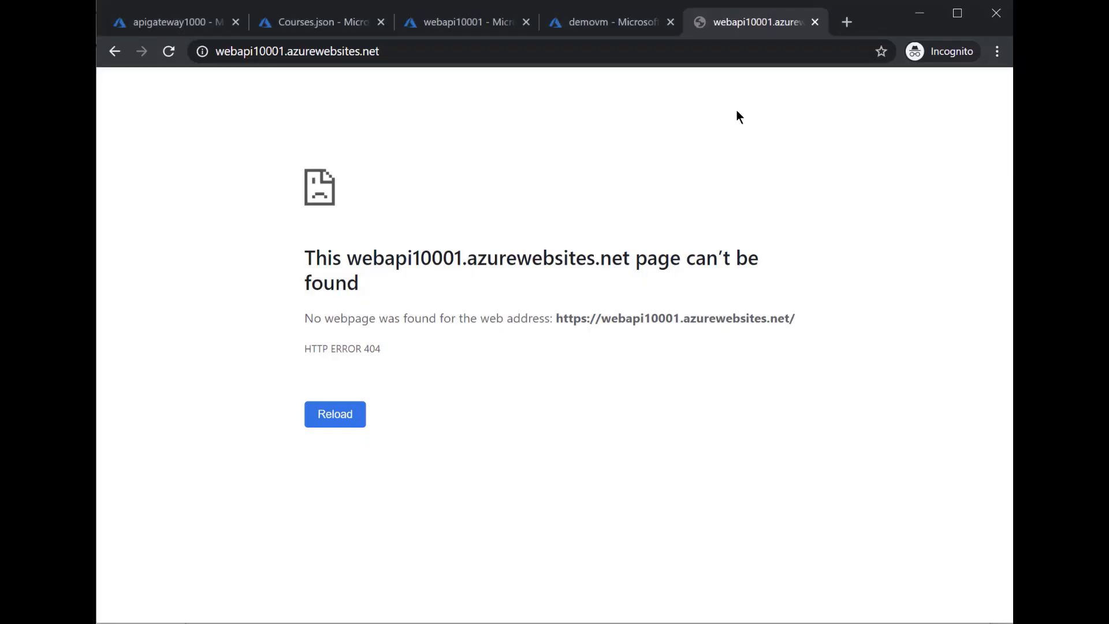
pyautogui.click(642, 50)
pyautogui.click(638, 48)
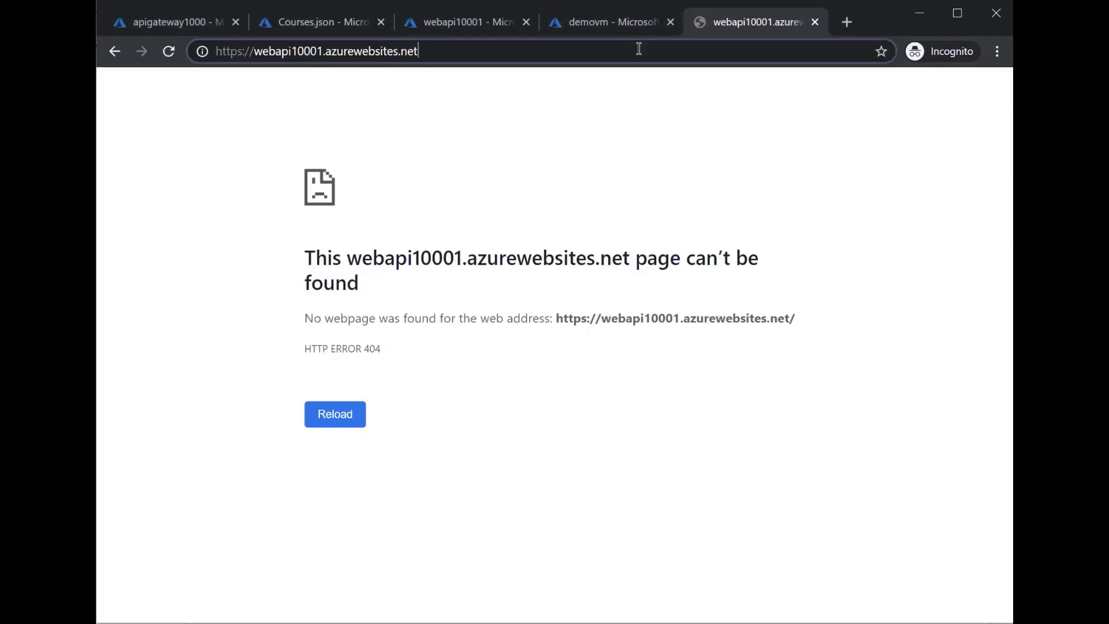
pyautogui.hotkey('ctrl', 'v')
pyautogui.press('Return')
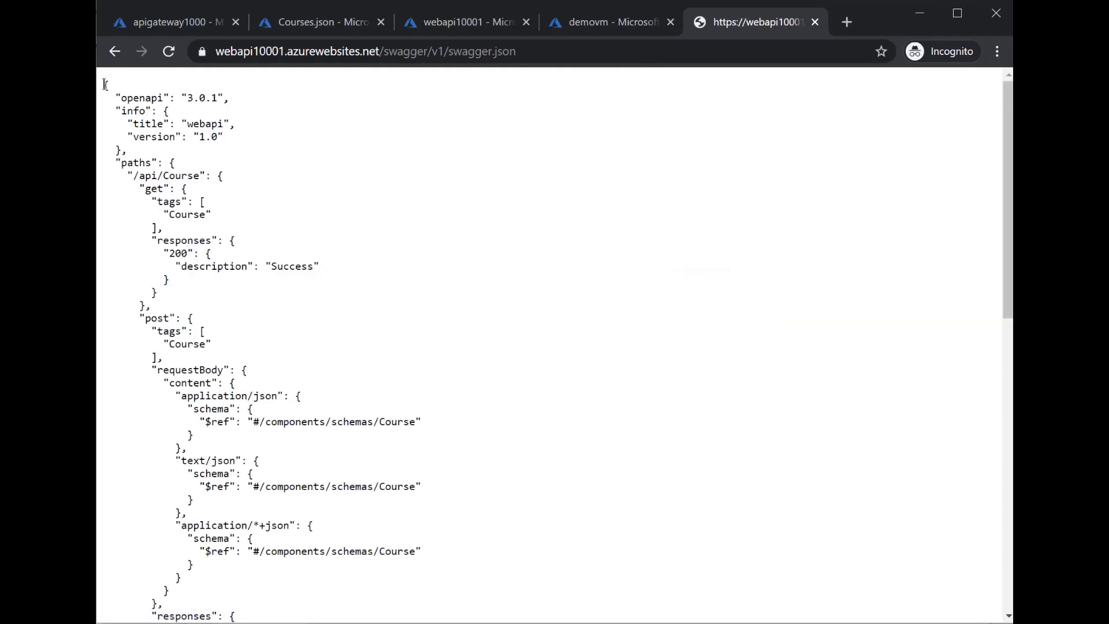
pyautogui.moveTo(105, 84); pyautogui.dragTo(393, 618)
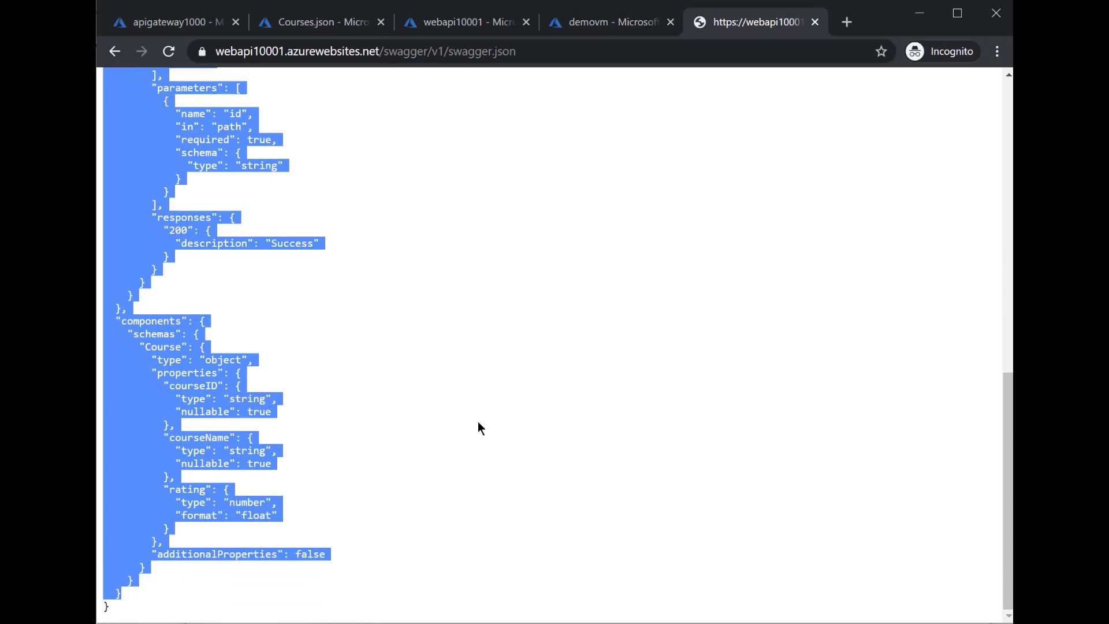
pyautogui.click(544, 52)
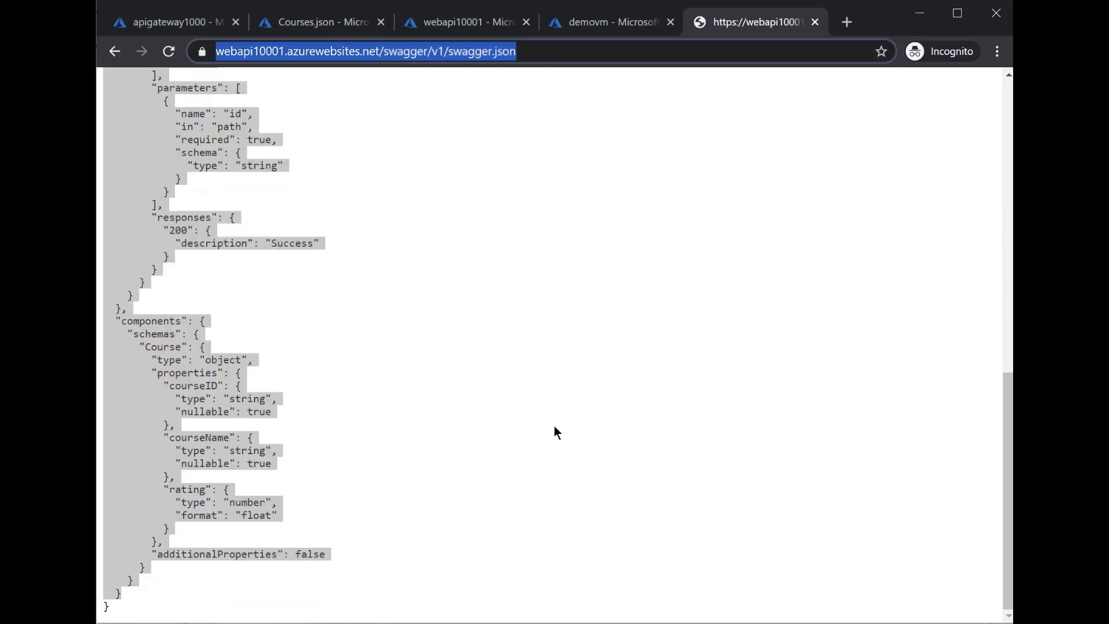
pyautogui.click(199, 22)
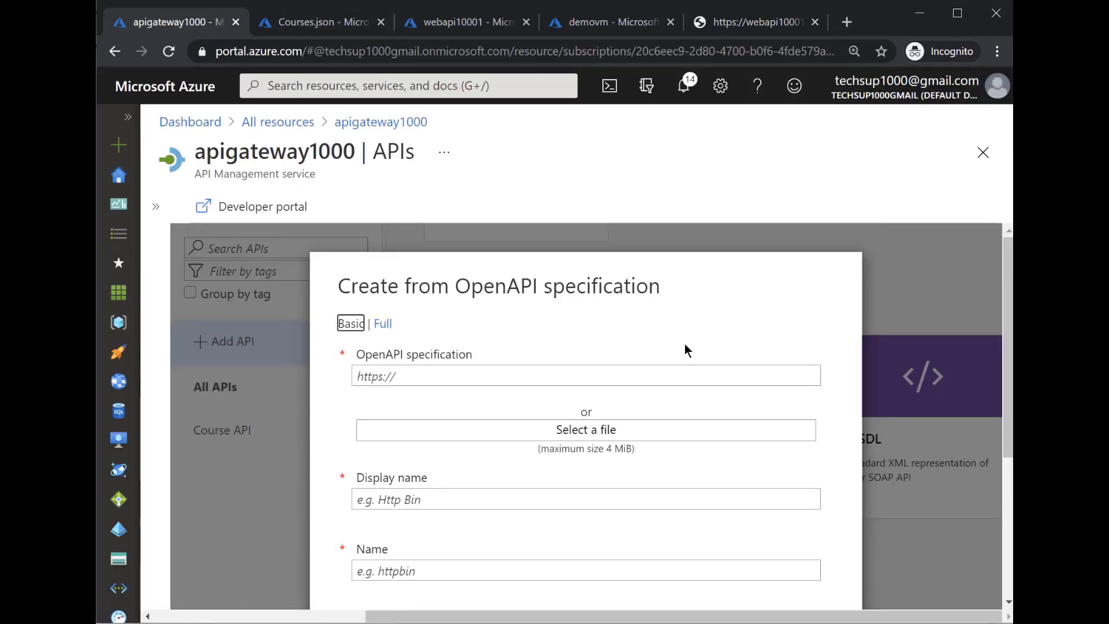
# Step: Cancel the unfinished OpenAPI import and delete the existing Course API
pyautogui.scroll(-4, 684, 344)
pyautogui.click(823, 558)
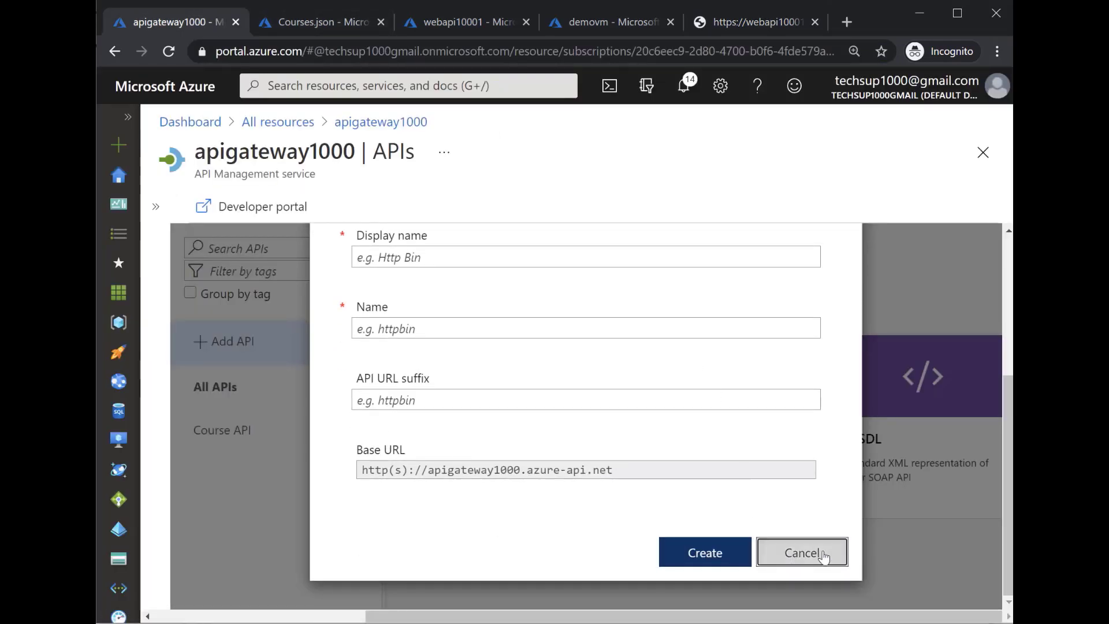
pyautogui.click(350, 434)
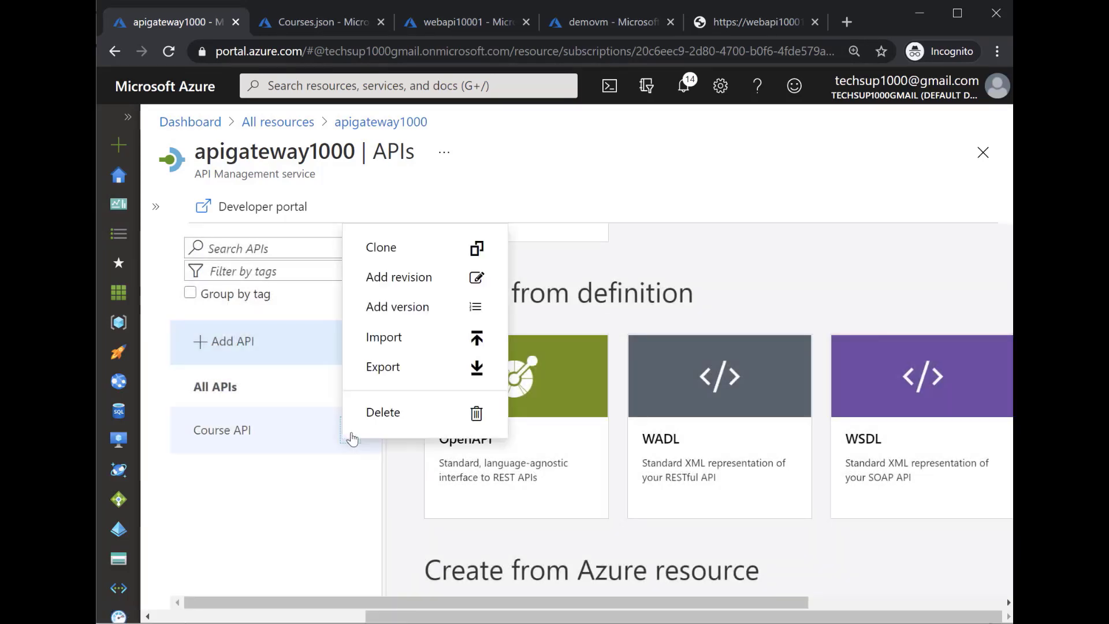
pyautogui.click(377, 414)
pyautogui.click(639, 376)
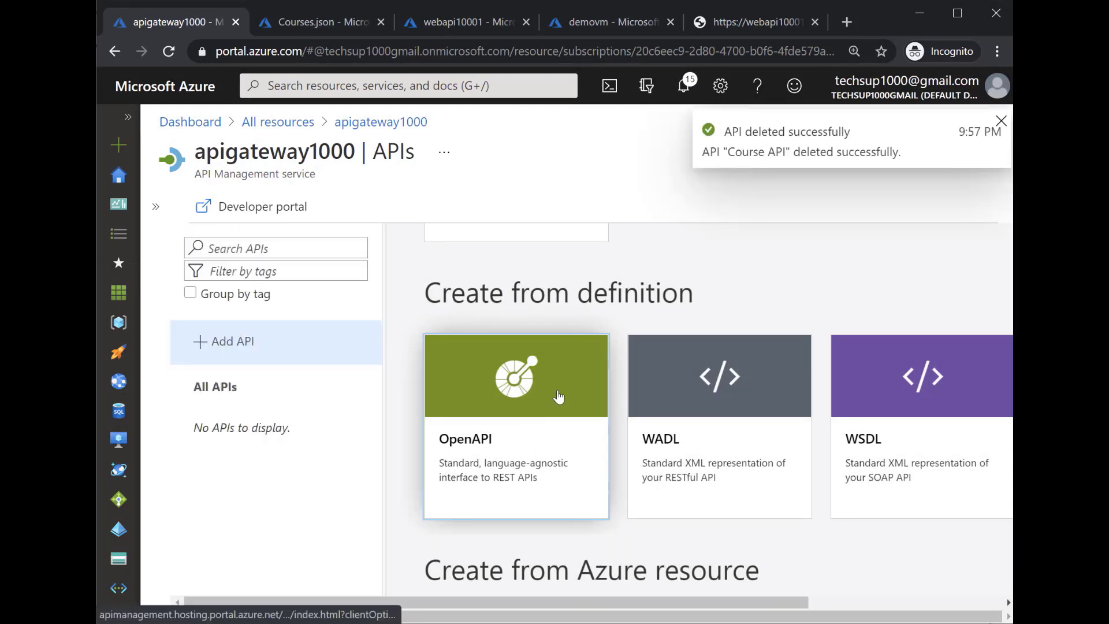
# Step: Create the webapi API from the copied swagger.json URL as its OpenAPI specification
pyautogui.click(540, 423)
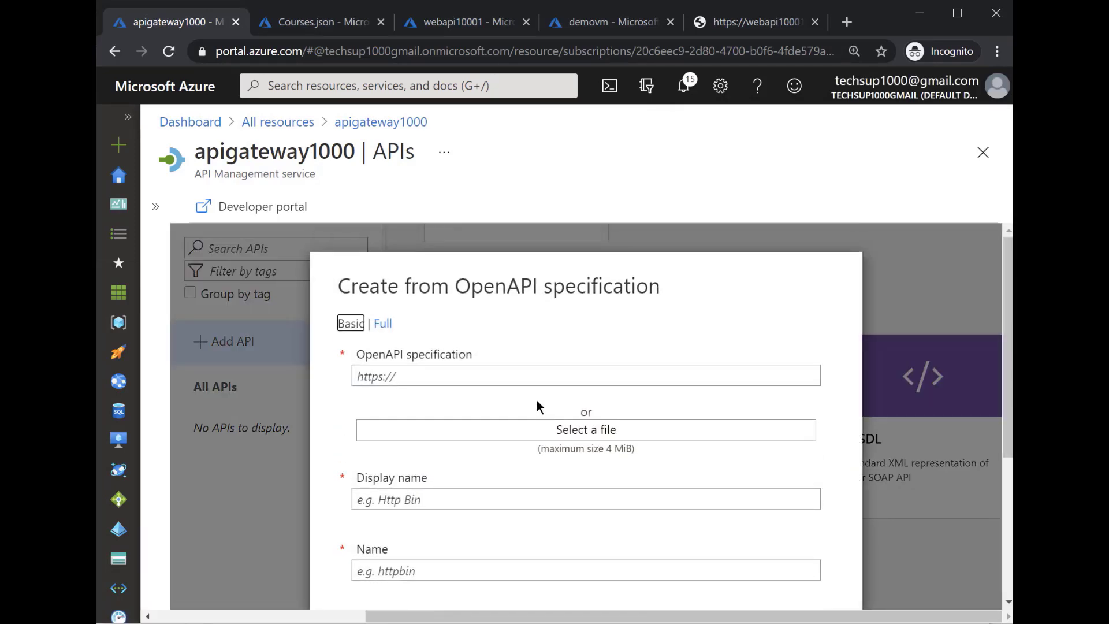
pyautogui.click(751, 22)
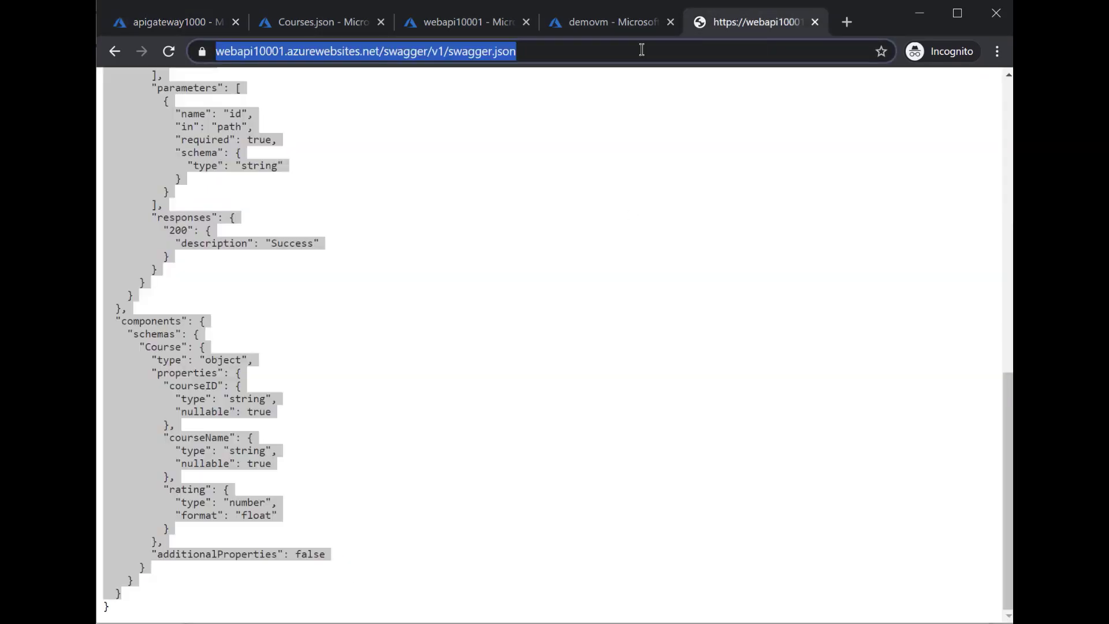
pyautogui.click(337, 57)
pyautogui.hotkey('ctrl', 'c')
pyautogui.click(173, 22)
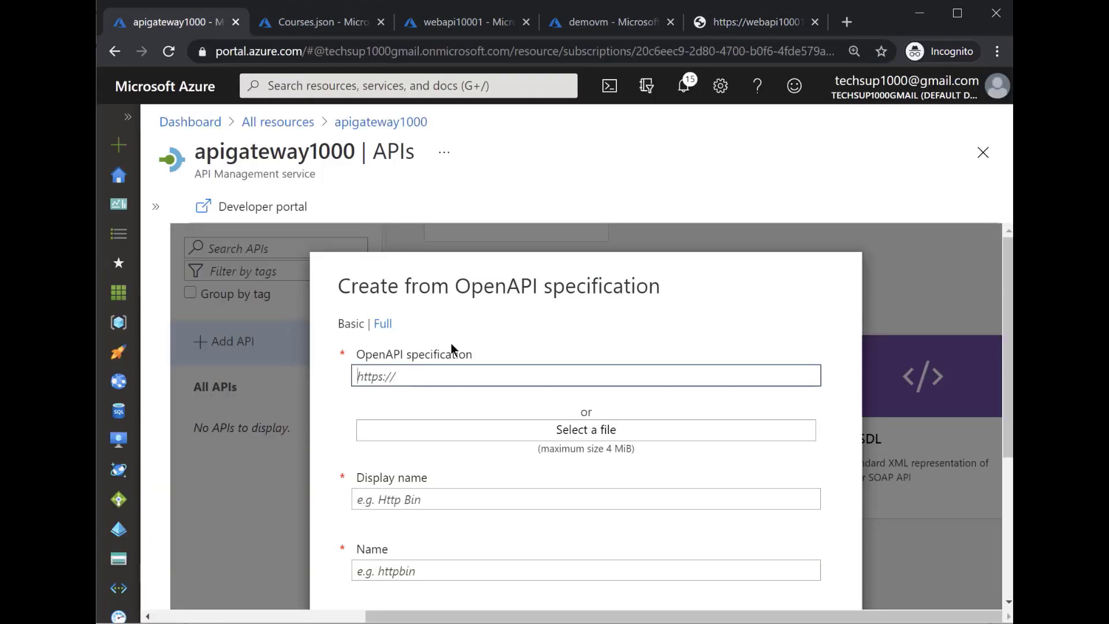
pyautogui.click(477, 377)
pyautogui.hotkey('ctrl', 'v')
pyautogui.scroll(-2, 591, 401)
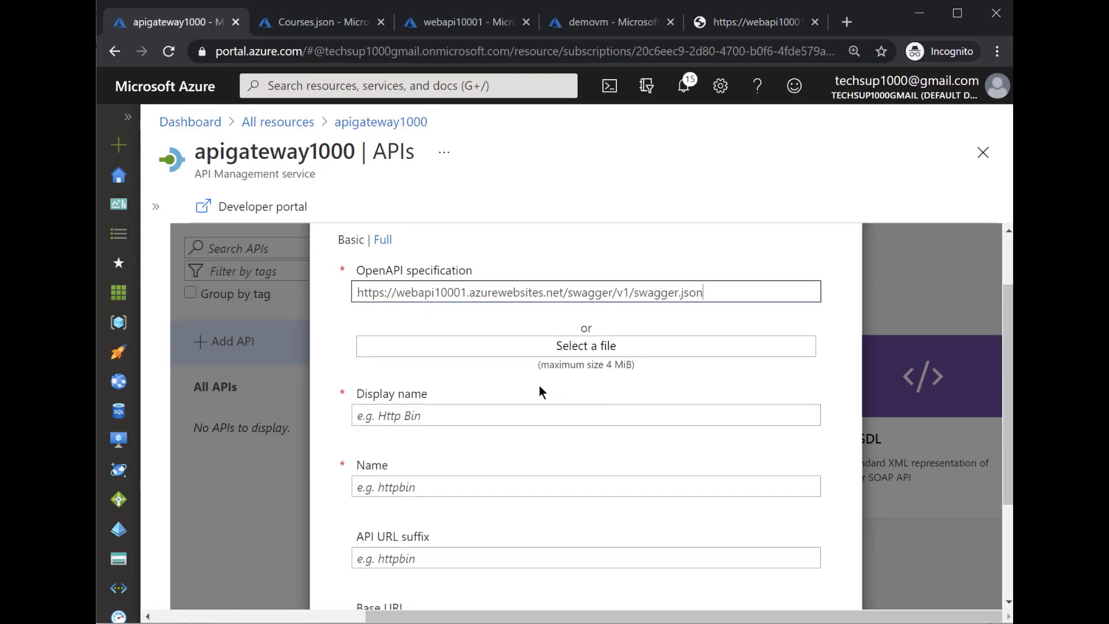
pyautogui.click(490, 406)
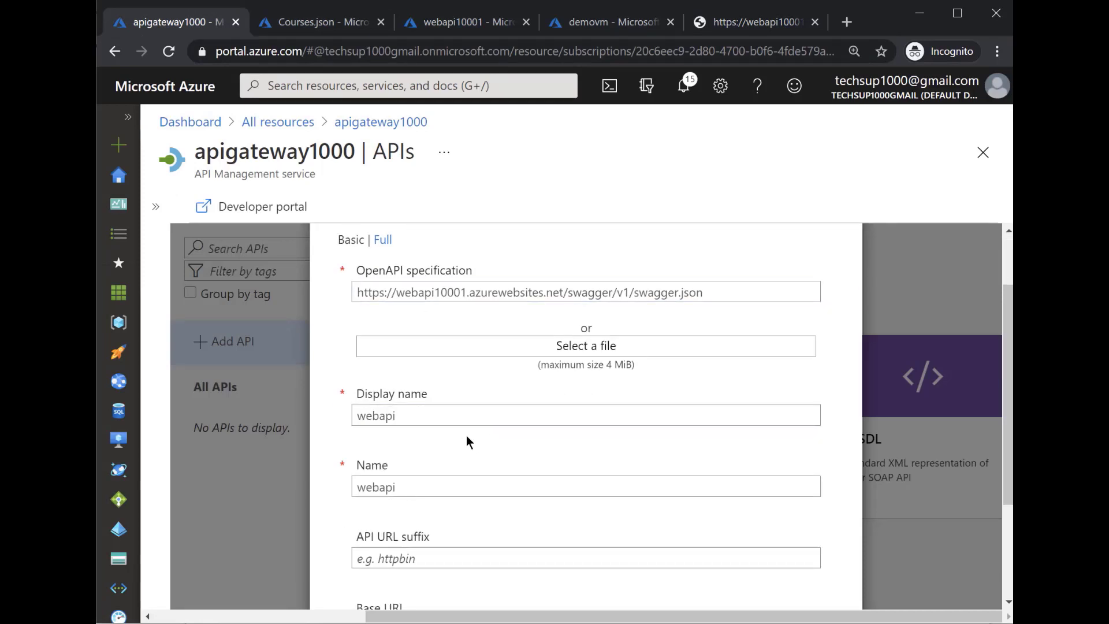
pyautogui.scroll(-2, 465, 435)
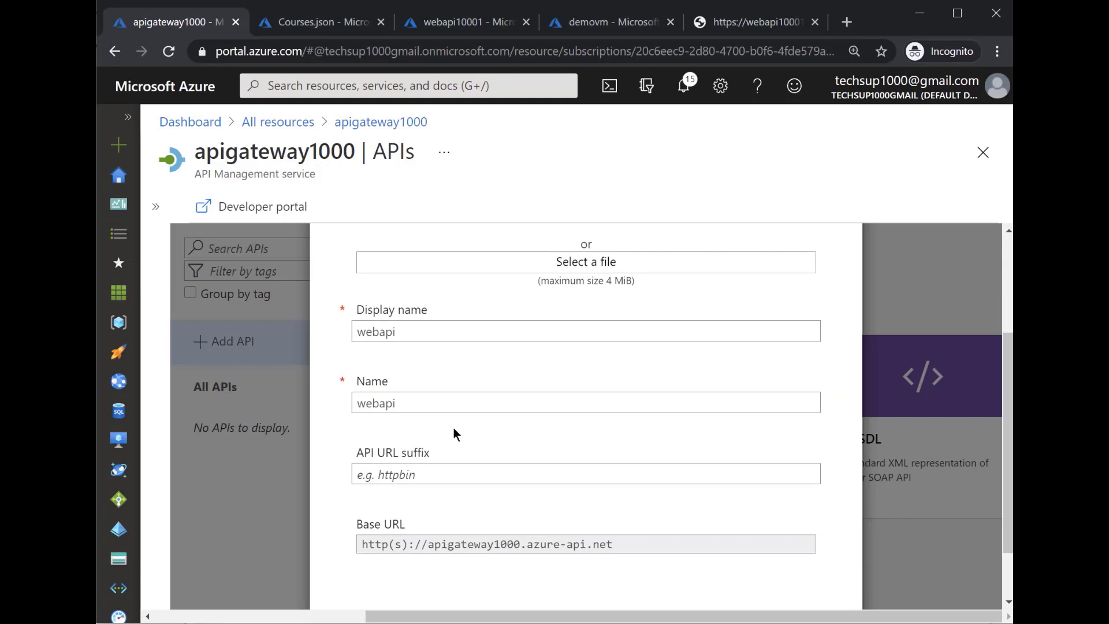
pyautogui.scroll(-2, 453, 427)
pyautogui.click(715, 552)
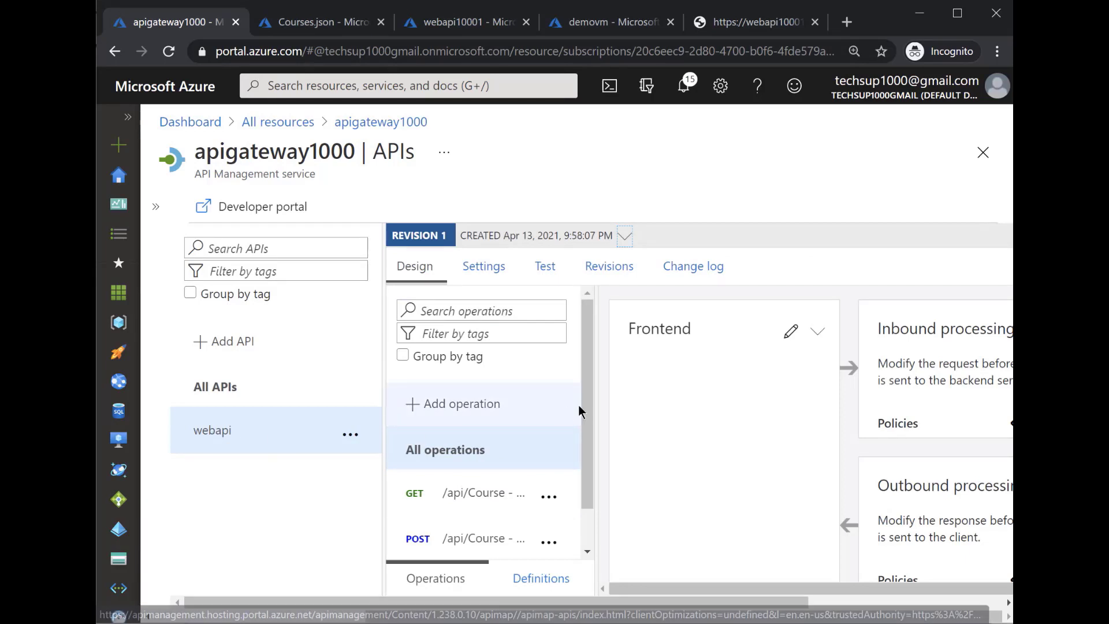
# Step: Widen the webapi operations list and open the GET /api/Course operation
pyautogui.moveTo(580, 414); pyautogui.dragTo(587, 508)
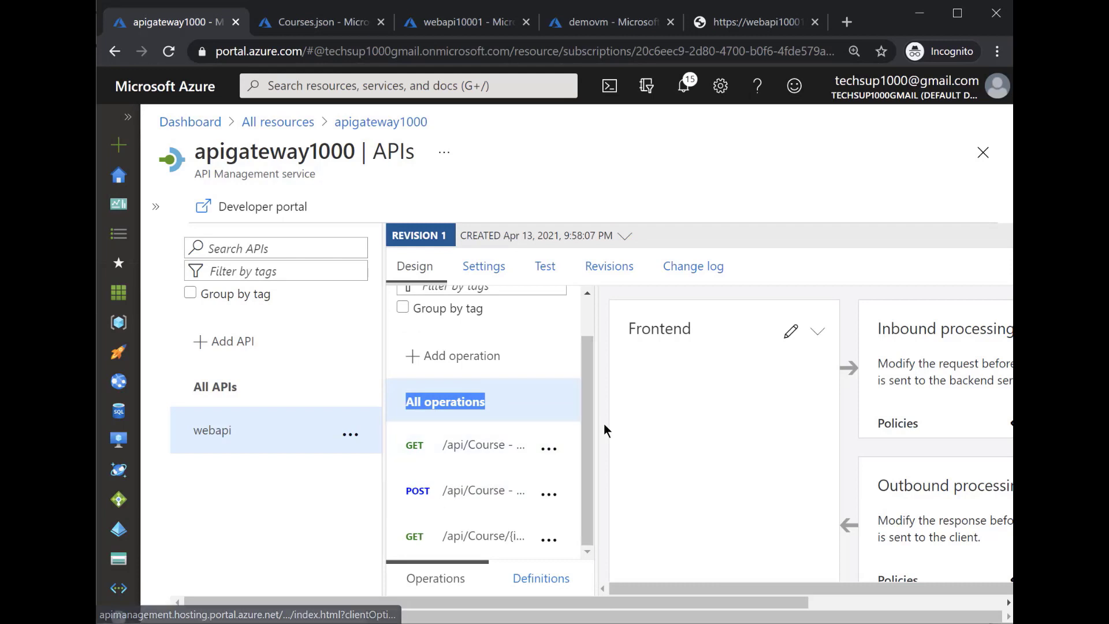
pyautogui.moveTo(599, 429); pyautogui.dragTo(710, 434)
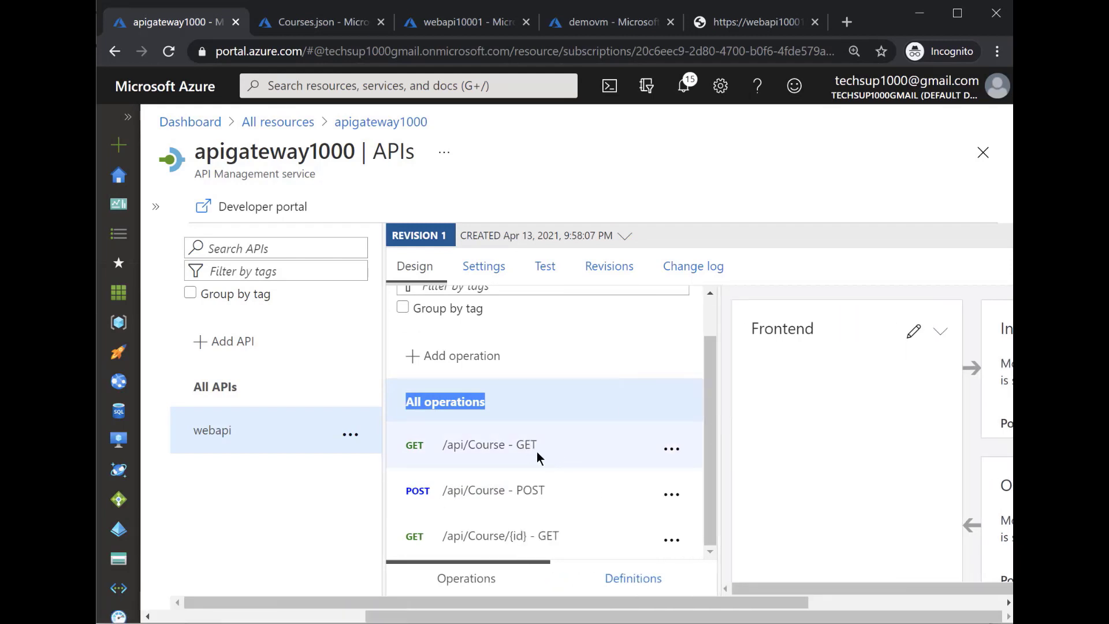
pyautogui.click(477, 458)
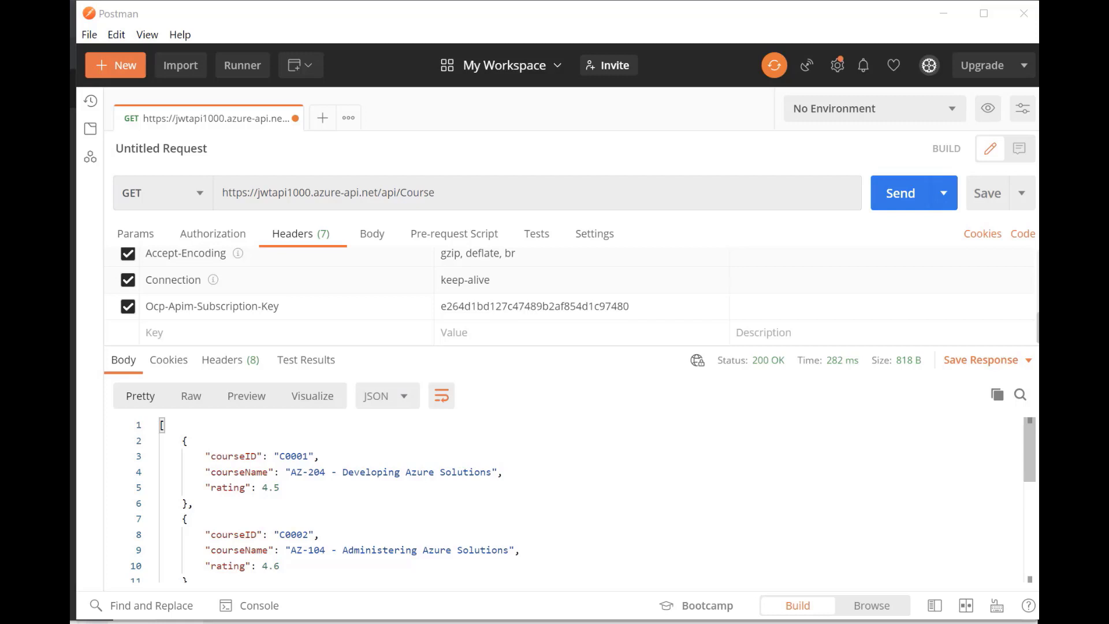
pyautogui.moveTo(513, 445)
pyautogui.mouseDown()
pyautogui.moveTo(516, 474)
pyautogui.moveTo(536, 485)
pyautogui.moveTo(530, 461)
pyautogui.mouseUp()
pyautogui.moveTo(553, 447)
pyautogui.mouseDown()
pyautogui.moveTo(560, 476)
pyautogui.moveTo(598, 460)
pyautogui.mouseUp()
pyautogui.moveTo(614, 440)
pyautogui.mouseDown()
pyautogui.moveTo(604, 466)
pyautogui.moveTo(621, 464)
pyautogui.mouseUp()
pyautogui.moveTo(667, 408); pyautogui.dragTo(685, 399)
pyautogui.moveTo(680, 402)
pyautogui.mouseDown()
pyautogui.moveTo(681, 444)
pyautogui.moveTo(705, 420)
pyautogui.moveTo(717, 434)
pyautogui.mouseUp()
pyautogui.moveTo(729, 415)
pyautogui.mouseDown()
pyautogui.moveTo(732, 433)
pyautogui.moveTo(747, 417)
pyautogui.moveTo(780, 413)
pyautogui.mouseUp()
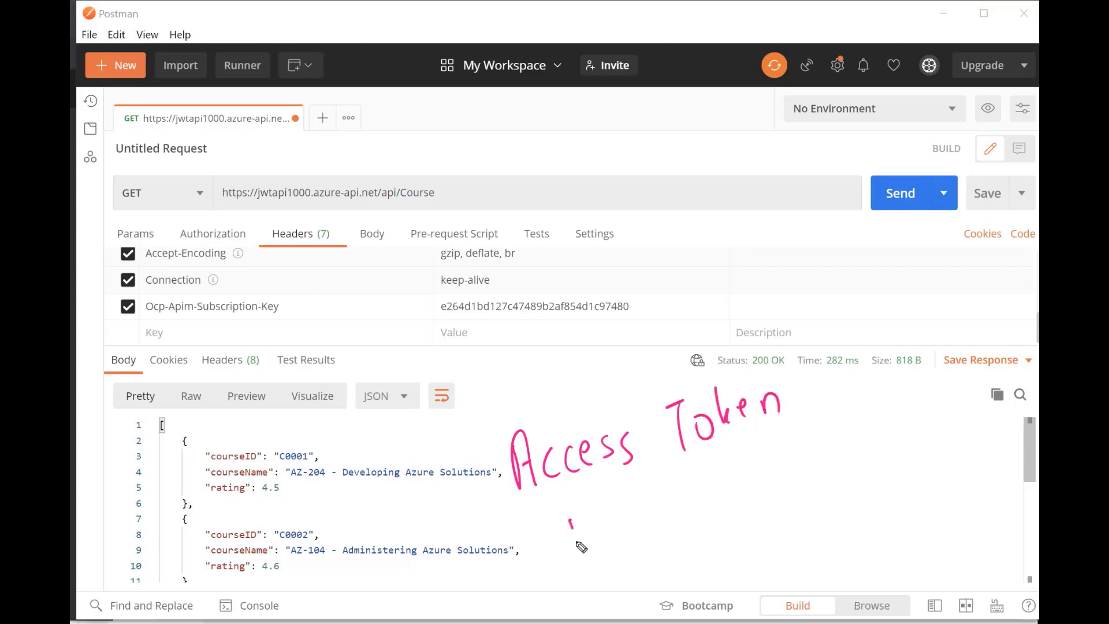
pyautogui.moveTo(576, 554); pyautogui.dragTo(591, 542)
pyautogui.moveTo(573, 531)
pyautogui.mouseDown()
pyautogui.moveTo(607, 536)
pyautogui.moveTo(607, 522)
pyautogui.mouseUp()
pyautogui.moveTo(623, 492); pyautogui.dragTo(640, 487)
pyautogui.moveTo(635, 488); pyautogui.dragTo(633, 526)
pyautogui.moveTo(633, 525); pyautogui.dragTo(658, 518)
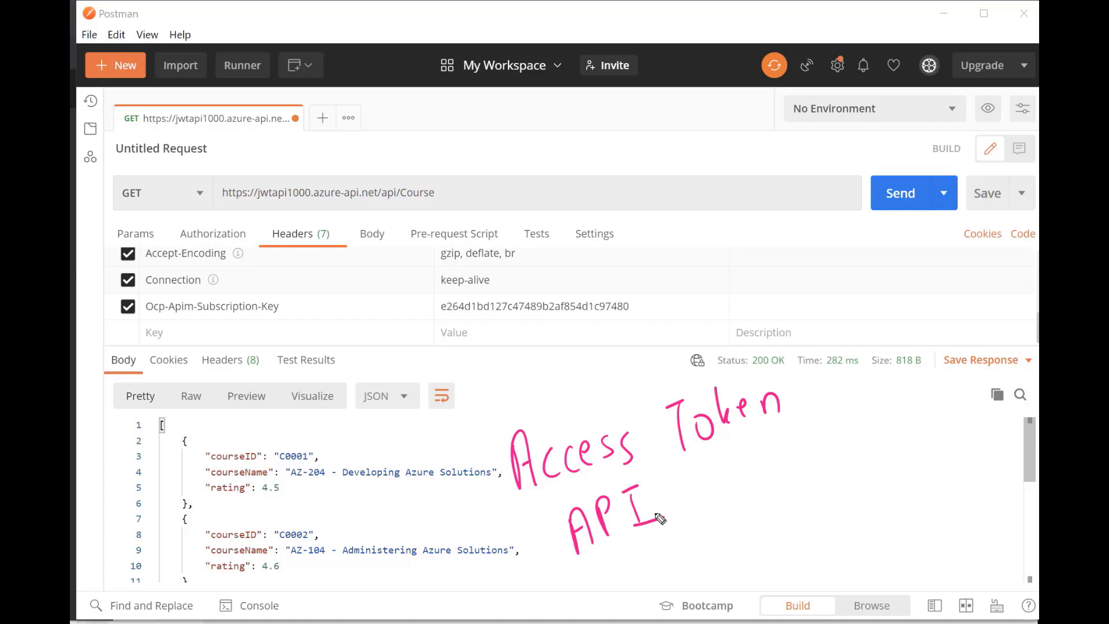
pyautogui.moveTo(665, 500)
pyautogui.mouseDown()
pyautogui.moveTo(719, 477)
pyautogui.moveTo(711, 507)
pyautogui.mouseUp()
pyautogui.moveTo(767, 454)
pyautogui.mouseDown()
pyautogui.moveTo(756, 489)
pyautogui.moveTo(786, 483)
pyautogui.mouseUp()
pyautogui.moveTo(758, 475); pyautogui.dragTo(801, 475)
pyautogui.moveTo(798, 434)
pyautogui.mouseDown()
pyautogui.moveTo(804, 454)
pyautogui.moveTo(836, 425)
pyautogui.moveTo(832, 462)
pyautogui.mouseUp()
pyautogui.moveTo(825, 465); pyautogui.dragTo(848, 455)
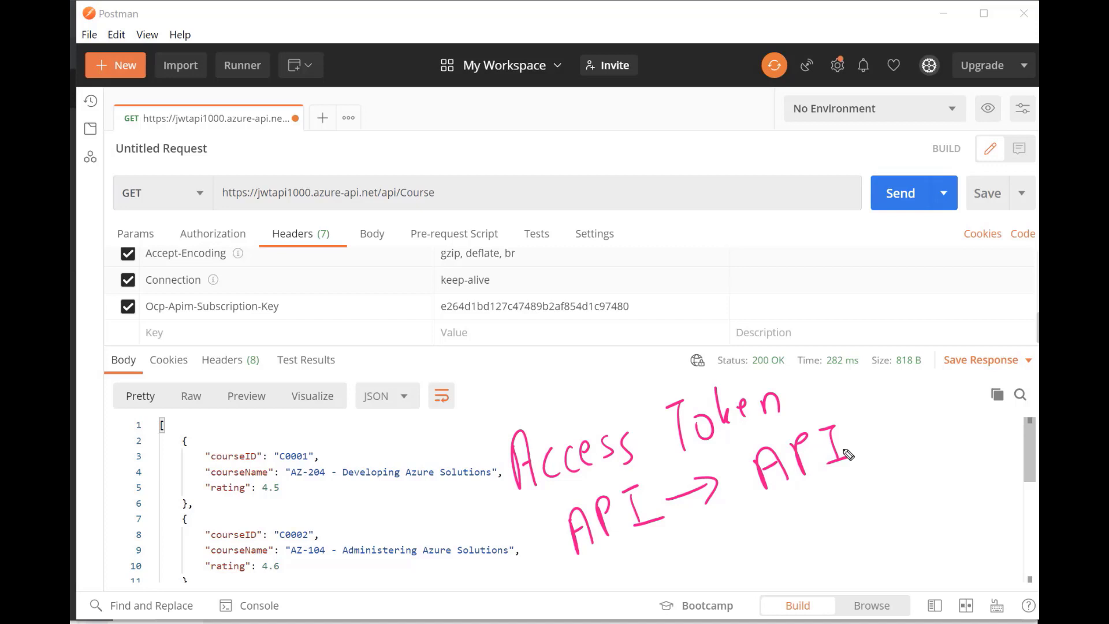
pyautogui.moveTo(130, 142)
pyautogui.mouseDown()
pyautogui.moveTo(104, 310)
pyautogui.moveTo(124, 343)
pyautogui.mouseUp()
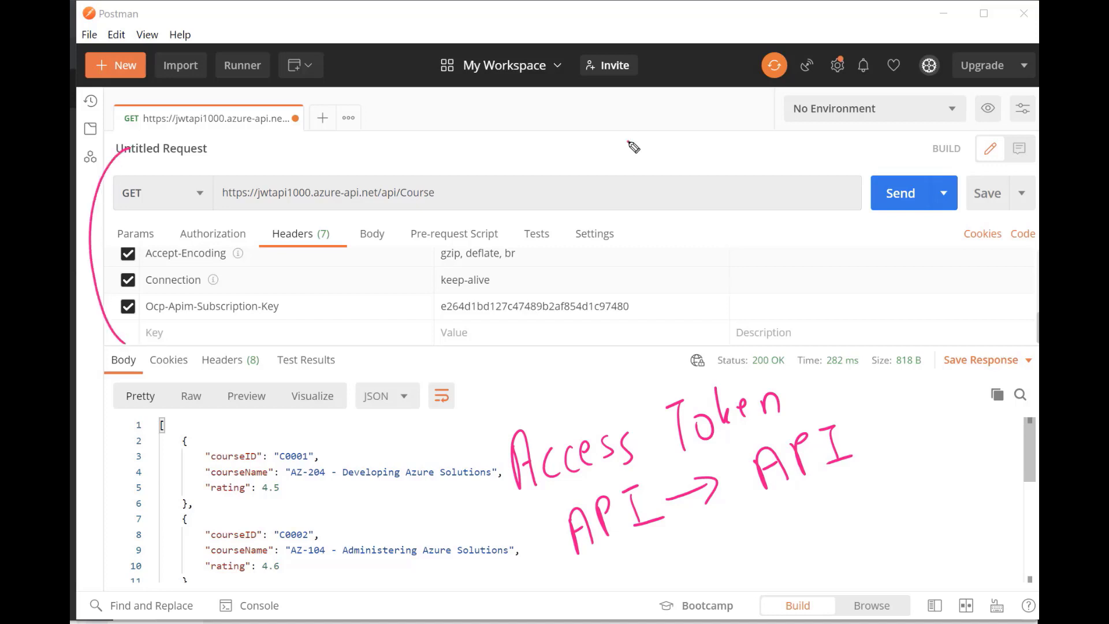
pyautogui.moveTo(628, 141); pyautogui.dragTo(644, 344)
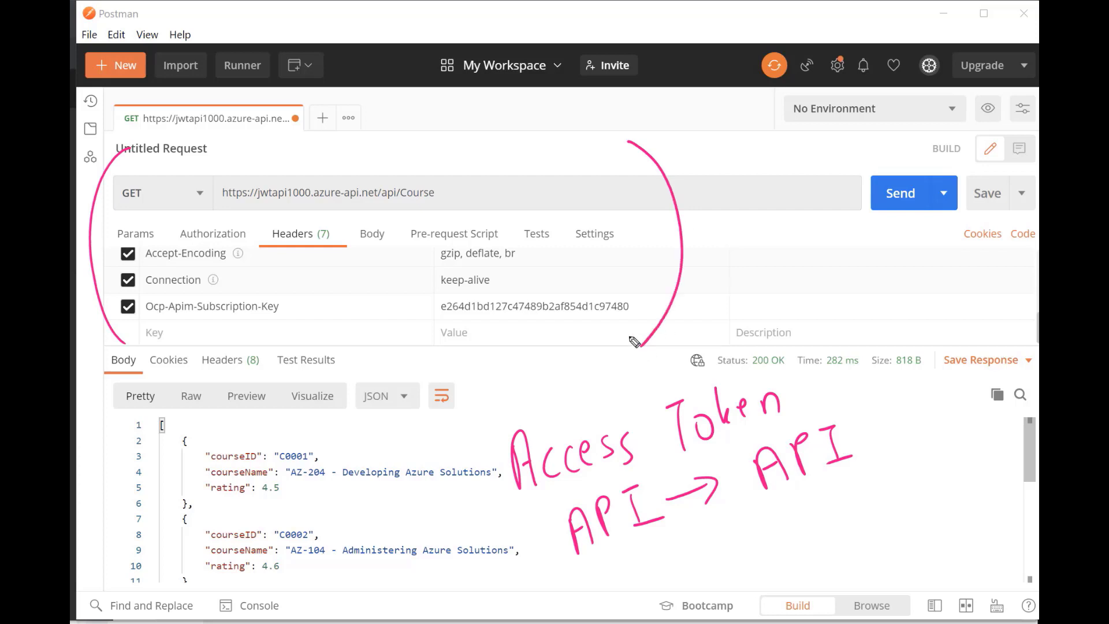
pyautogui.moveTo(210, 323)
pyautogui.mouseDown()
pyautogui.moveTo(210, 341)
pyautogui.moveTo(264, 335)
pyautogui.mouseUp()
pyautogui.moveTo(269, 330); pyautogui.dragTo(271, 332)
pyautogui.moveTo(292, 336); pyautogui.dragTo(388, 327)
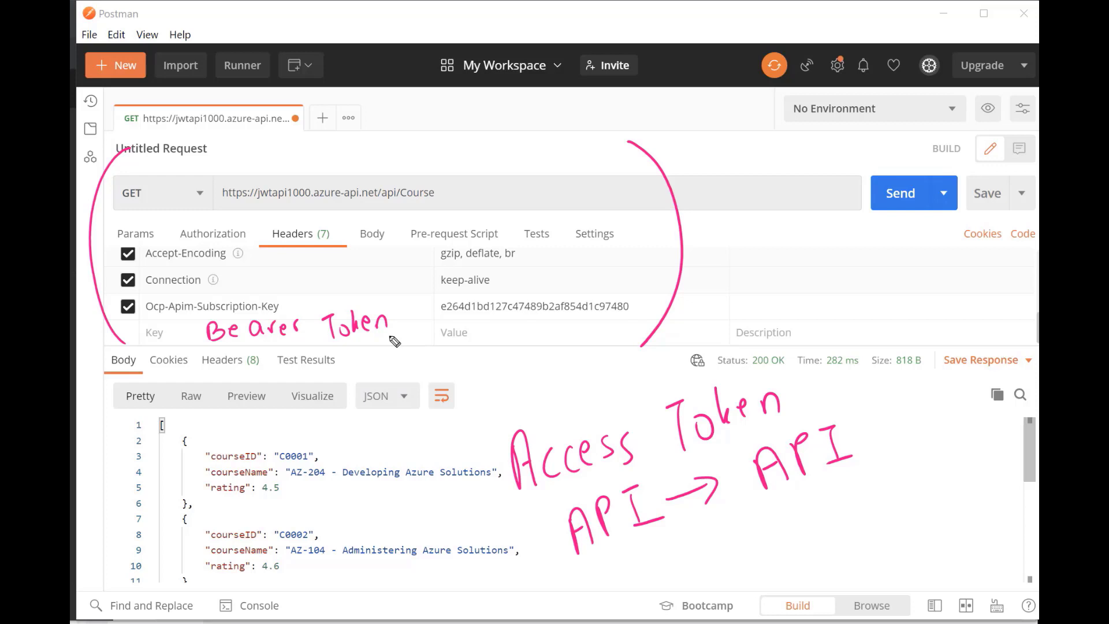
# Step: With the screen pen, sketch a client box labelled POSTMAN and a second box for the API
pyautogui.press('Escape')
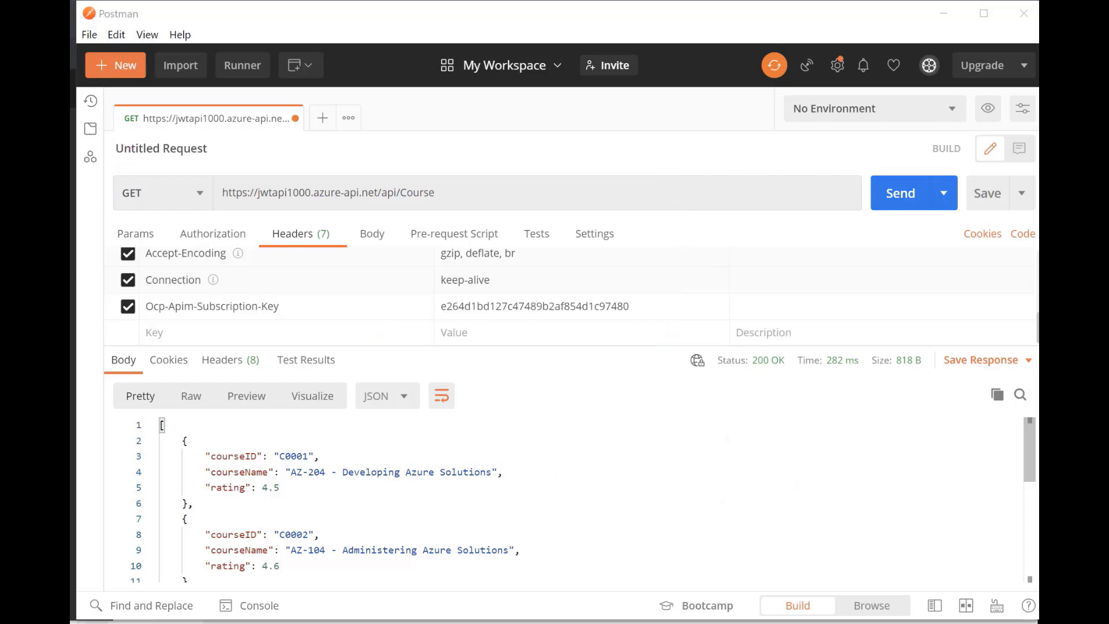
pyautogui.moveTo(575, 475)
pyautogui.mouseDown()
pyautogui.moveTo(580, 528)
pyautogui.moveTo(639, 465)
pyautogui.moveTo(603, 529)
pyautogui.moveTo(591, 529)
pyautogui.mouseUp()
pyautogui.moveTo(722, 461); pyautogui.dragTo(725, 509)
pyautogui.moveTo(722, 456)
pyautogui.mouseDown()
pyautogui.moveTo(749, 456)
pyautogui.moveTo(738, 520)
pyautogui.moveTo(728, 518)
pyautogui.mouseUp()
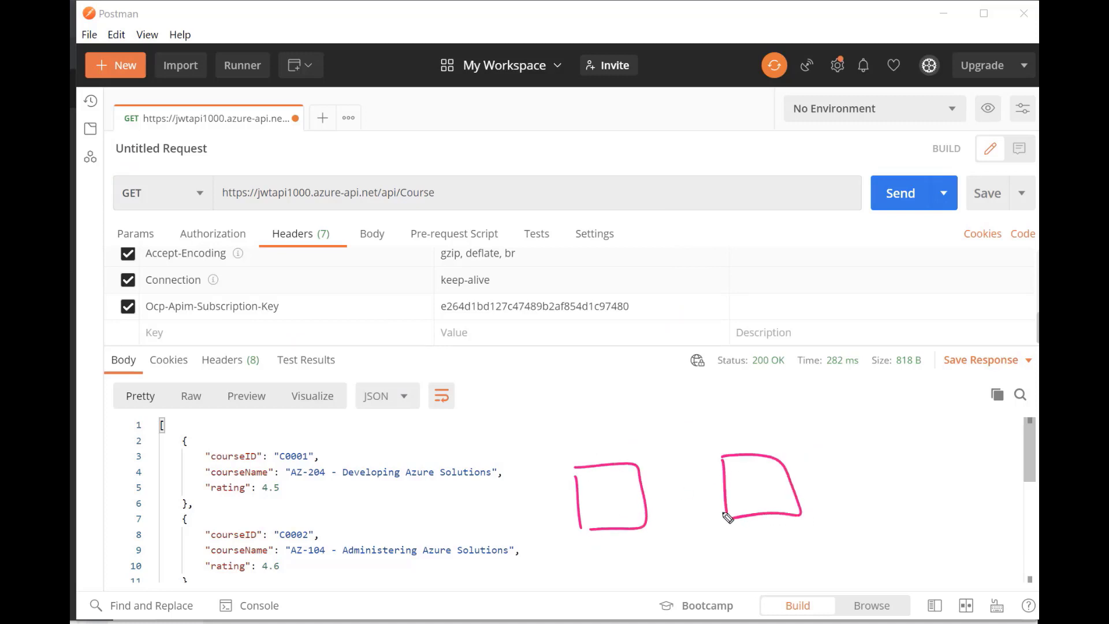
pyautogui.moveTo(566, 497)
pyautogui.mouseDown()
pyautogui.moveTo(532, 513)
pyautogui.moveTo(542, 519)
pyautogui.mouseUp()
pyautogui.moveTo(414, 498)
pyautogui.mouseDown()
pyautogui.moveTo(415, 531)
pyautogui.moveTo(414, 516)
pyautogui.mouseUp()
pyautogui.moveTo(438, 500)
pyautogui.mouseDown()
pyautogui.moveTo(454, 523)
pyautogui.moveTo(469, 513)
pyautogui.mouseUp()
pyautogui.moveTo(464, 491)
pyautogui.mouseDown()
pyautogui.moveTo(537, 462)
pyautogui.moveTo(531, 443)
pyautogui.mouseUp()
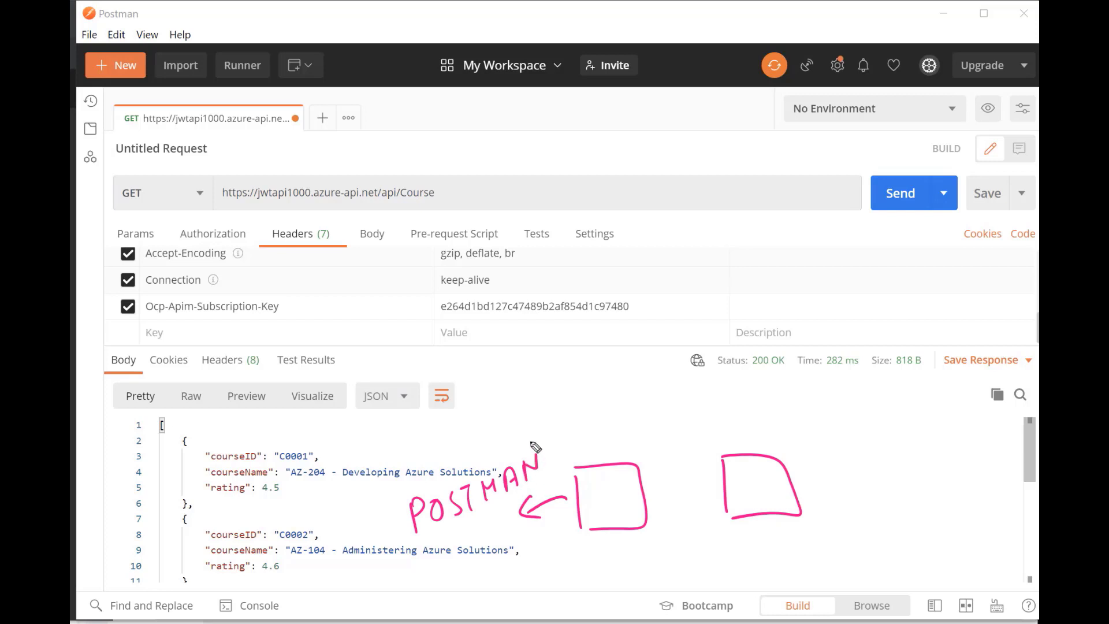
# Step: Label the second box Azure API, clear the sketch, and switch to the Azure portal
pyautogui.moveTo(884, 491)
pyautogui.mouseDown()
pyautogui.moveTo(841, 491)
pyautogui.moveTo(837, 501)
pyautogui.mouseUp()
pyautogui.moveTo(747, 569)
pyautogui.mouseDown()
pyautogui.moveTo(755, 558)
pyautogui.moveTo(791, 563)
pyautogui.moveTo(869, 546)
pyautogui.moveTo(895, 517)
pyautogui.moveTo(906, 531)
pyautogui.mouseUp()
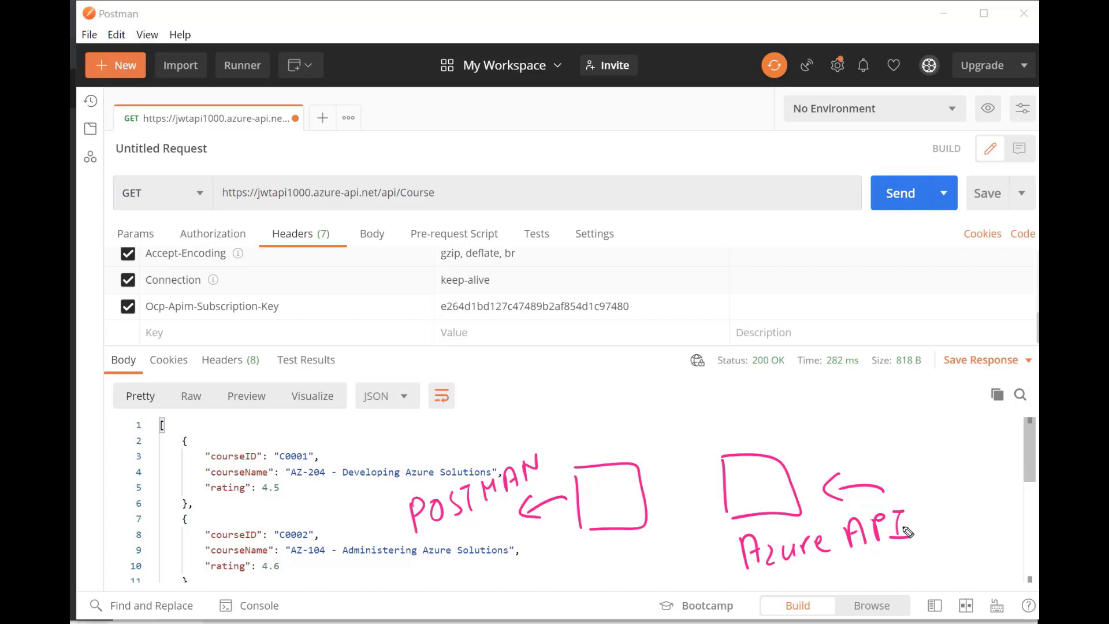
pyautogui.press('Escape')
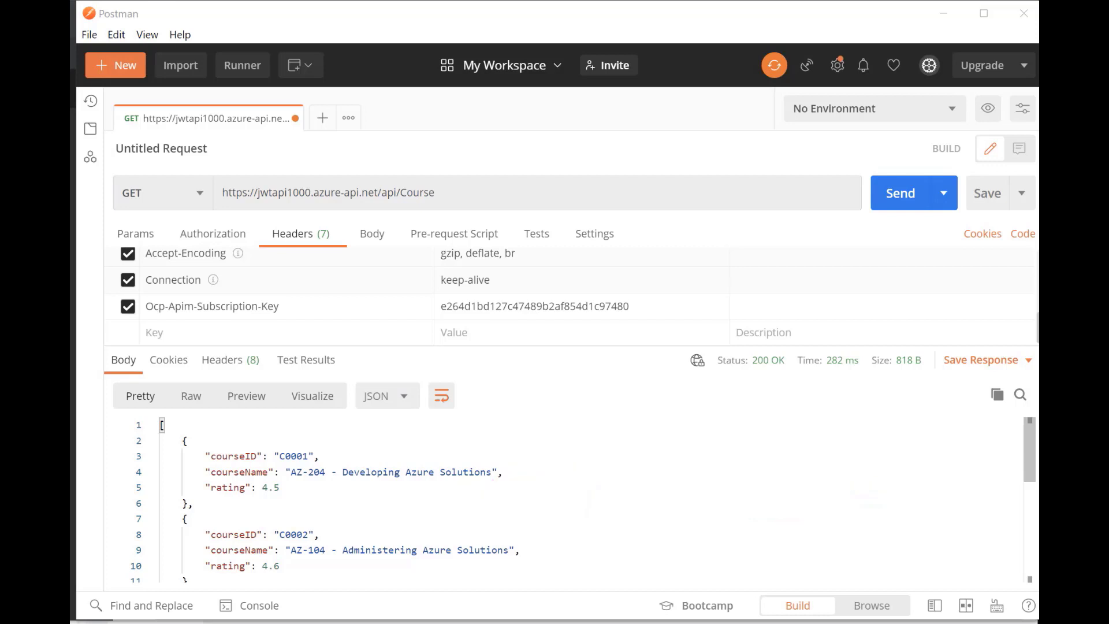
pyautogui.hotkey('alt', 'Tab')
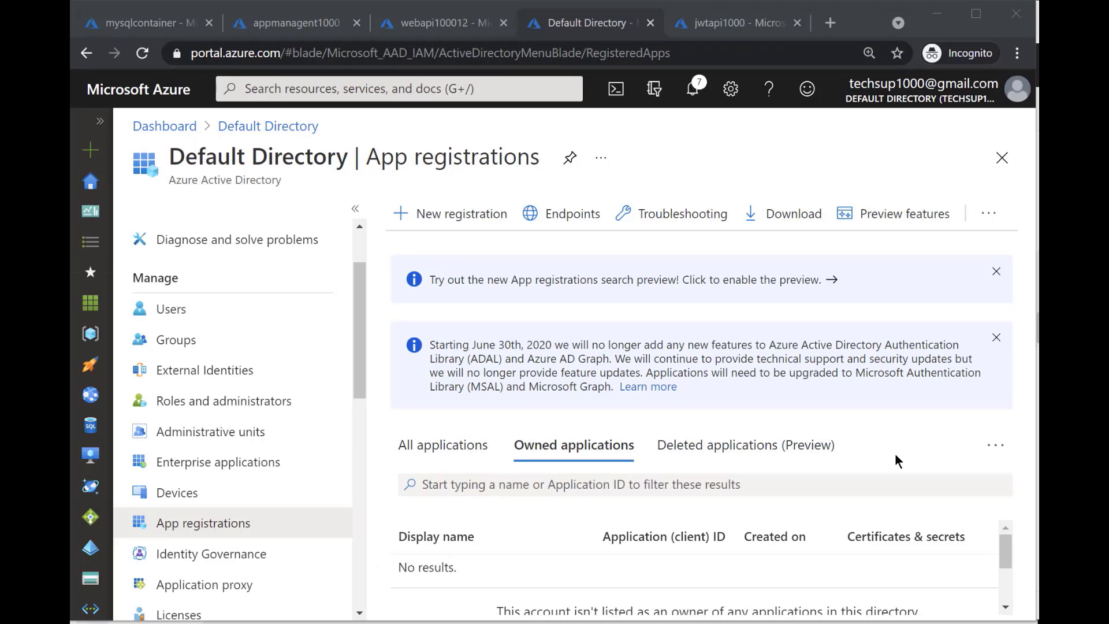
# Step: Dismiss the ADAL banner and register a new application named postman
pyautogui.click(995, 337)
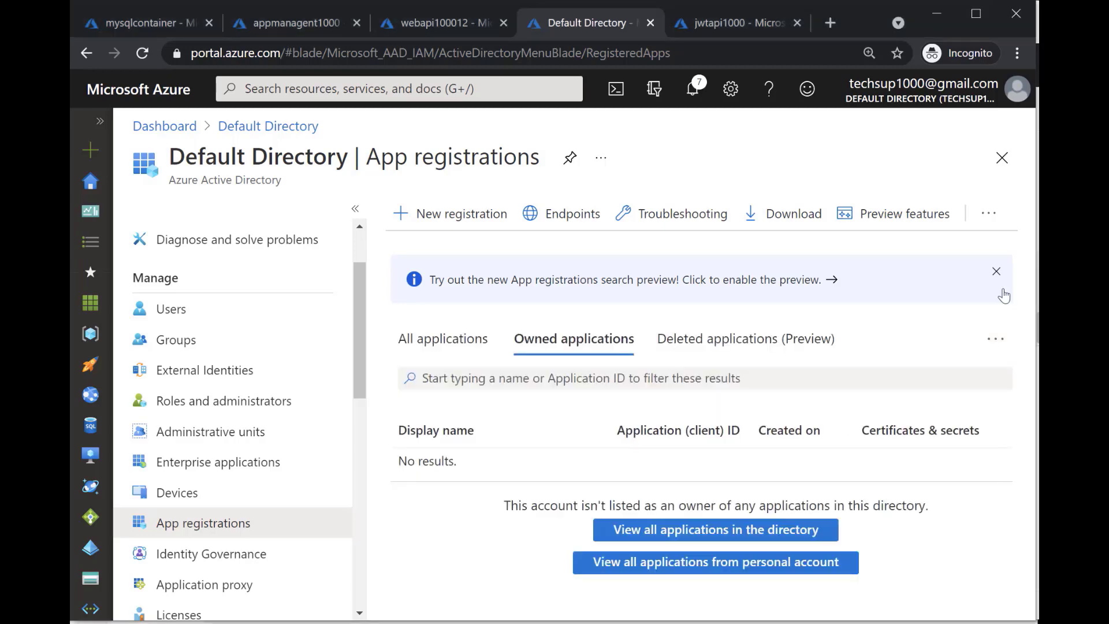
pyautogui.click(457, 214)
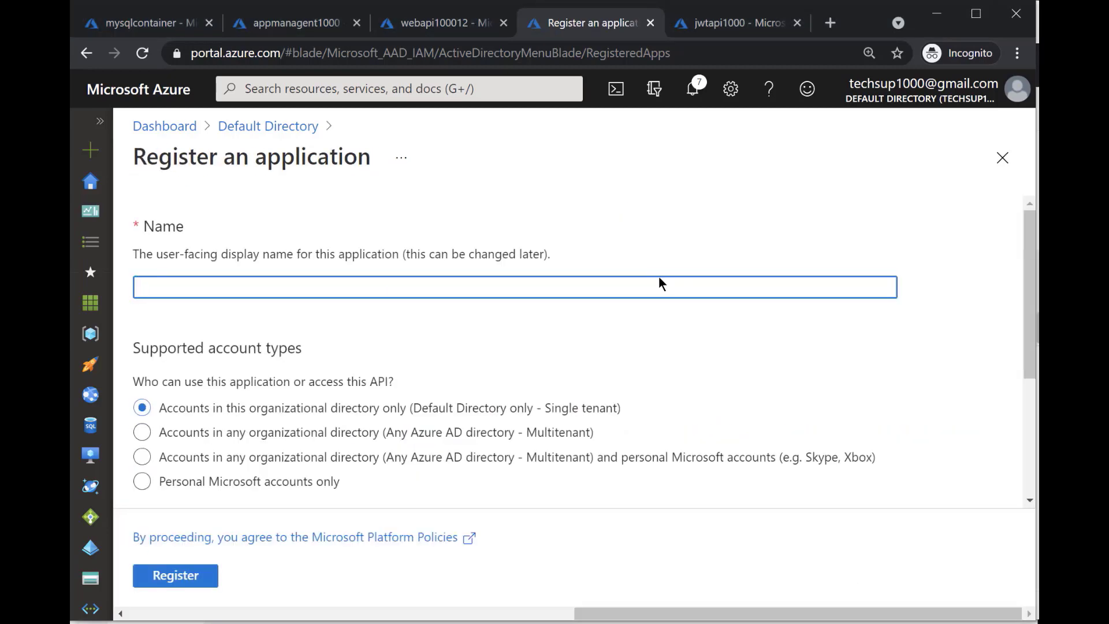
pyautogui.write('postman')
pyautogui.scroll(-3, 468, 366)
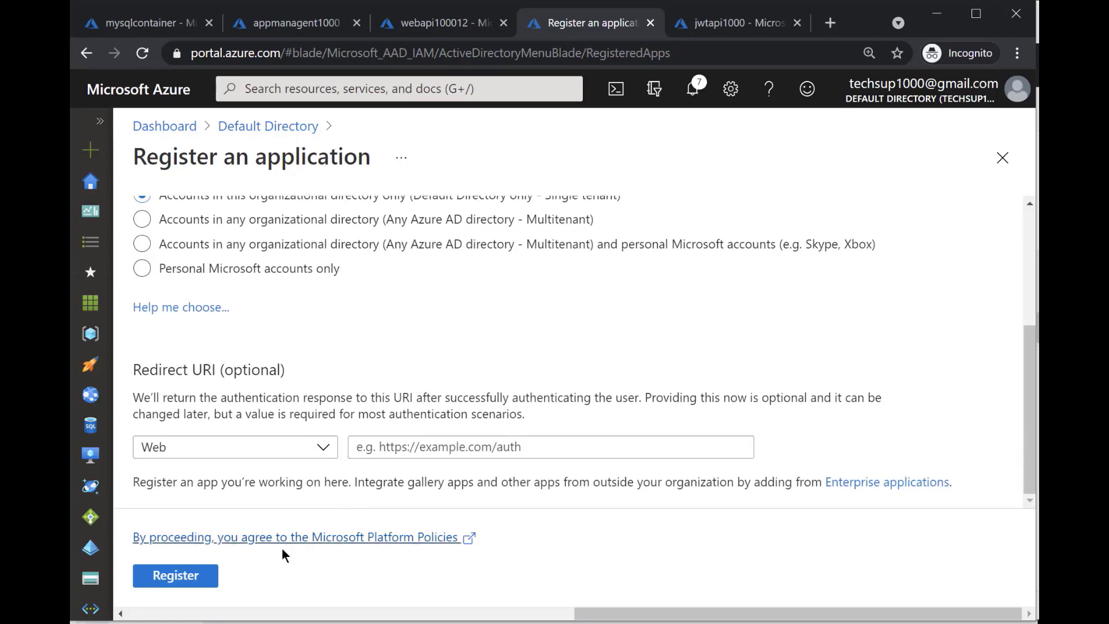
pyautogui.click(191, 582)
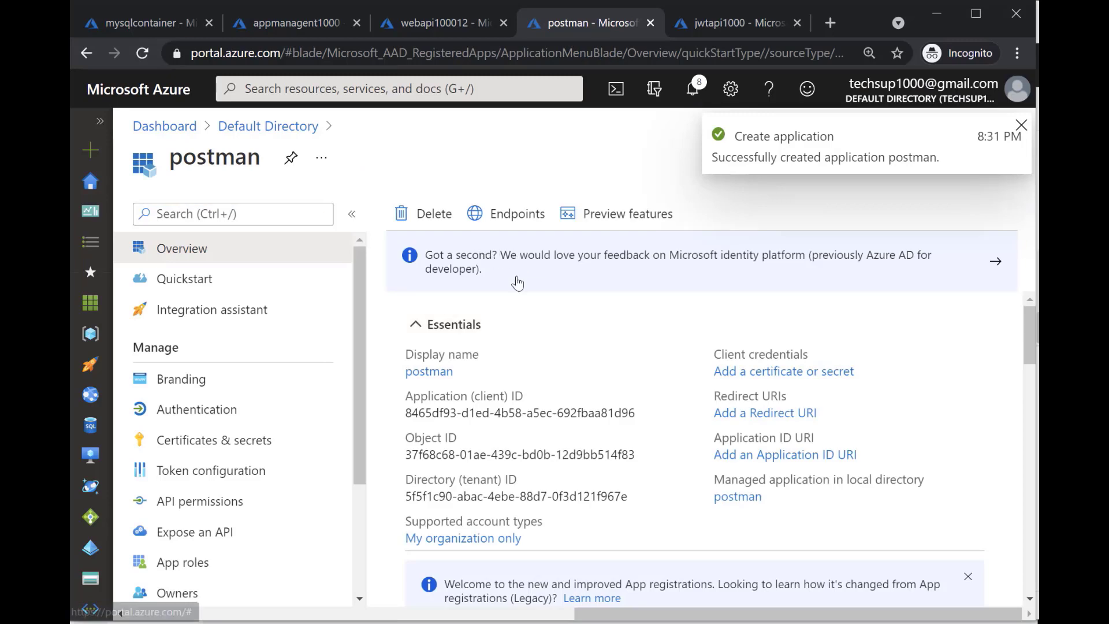
# Step: Return to Default Directory's app registrations and begin another new registration
pyautogui.scroll(-1, 532, 297)
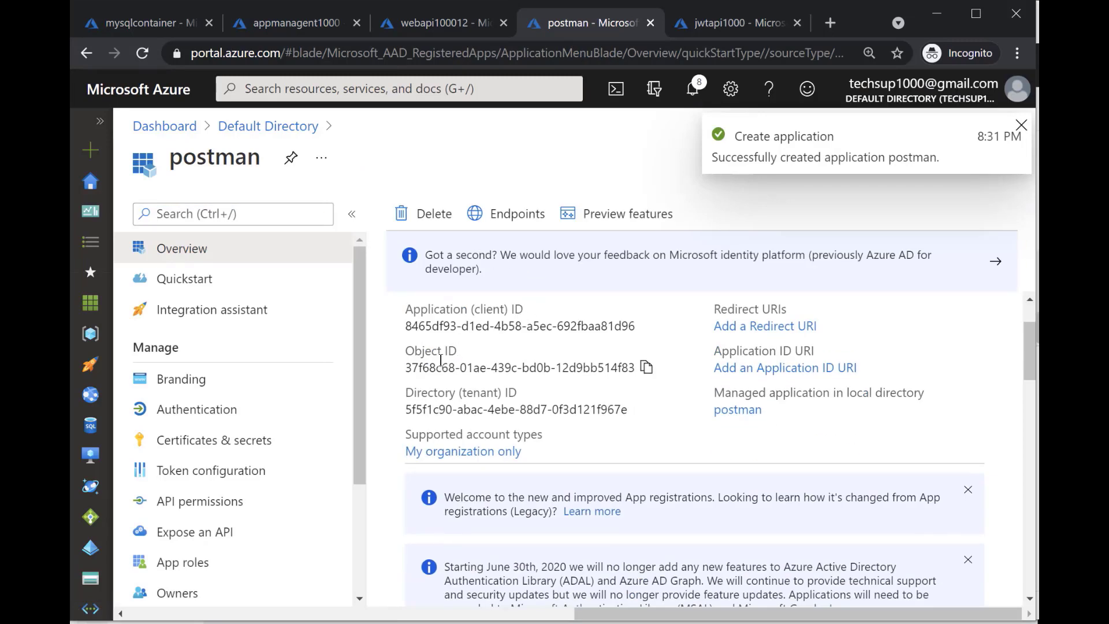
pyautogui.click(265, 126)
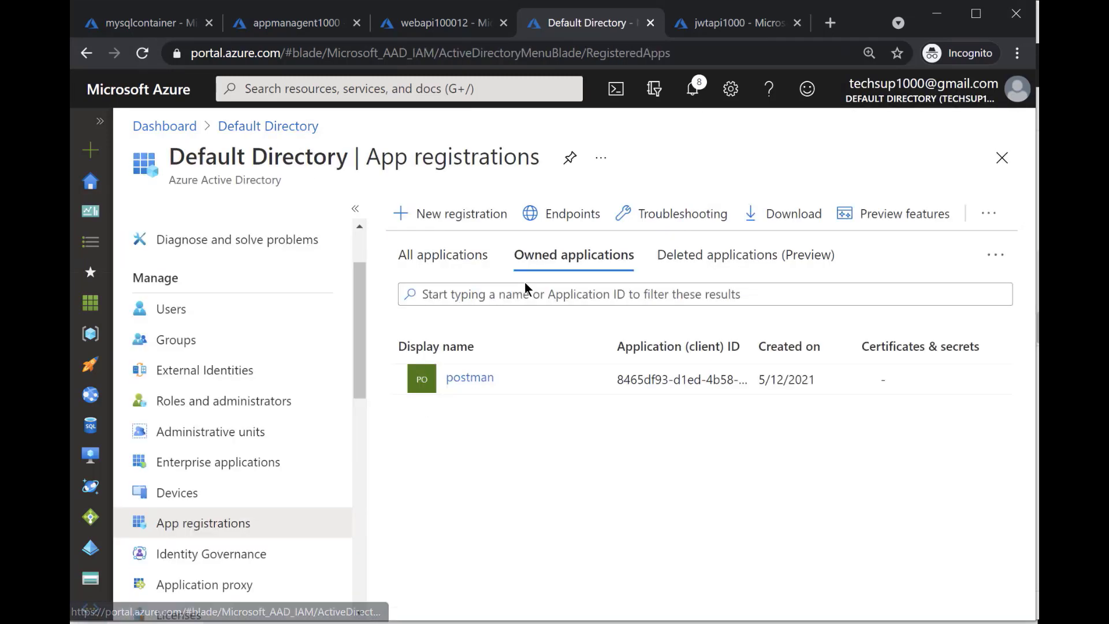
pyautogui.click(443, 219)
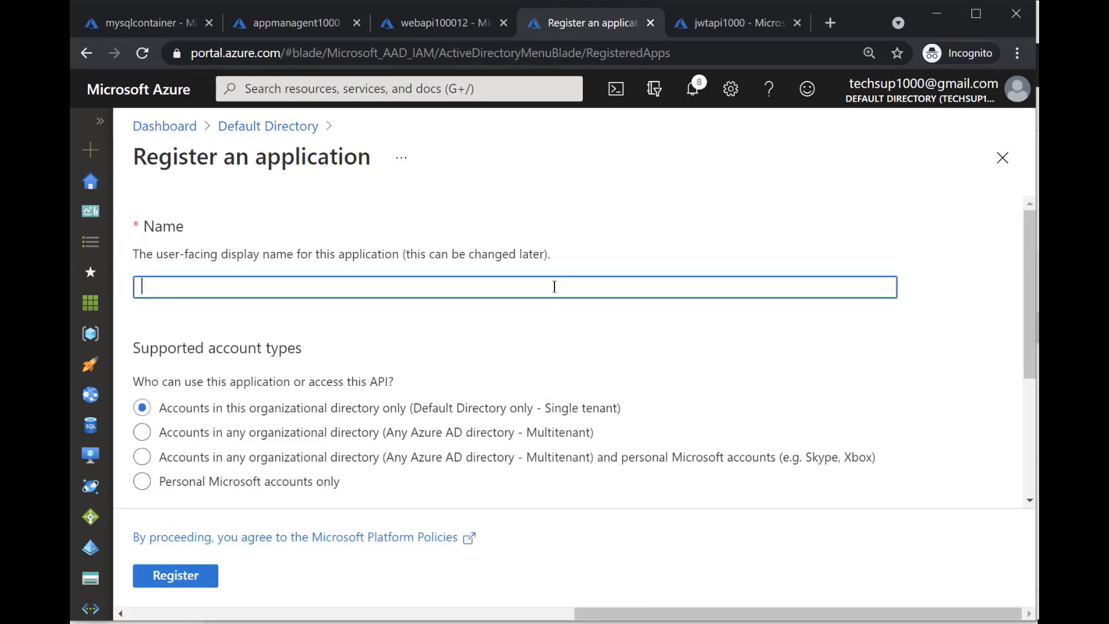
# Step: Register a second single-tenant application named apimanagement
pyautogui.write('apimanagement')
pyautogui.click(173, 575)
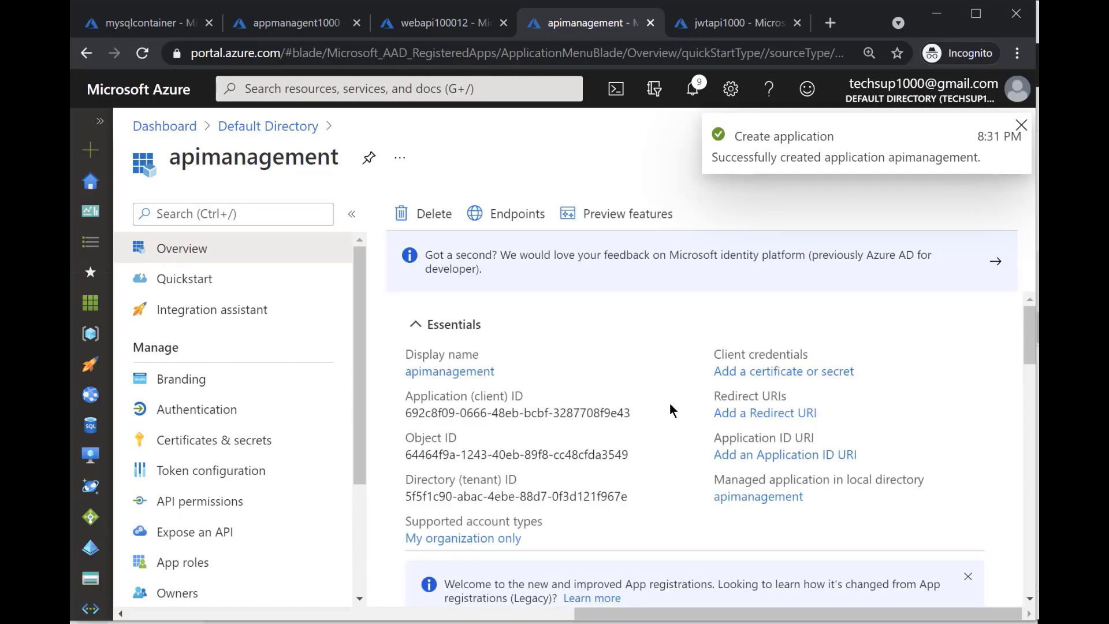
pyautogui.scroll(-5, 670, 404)
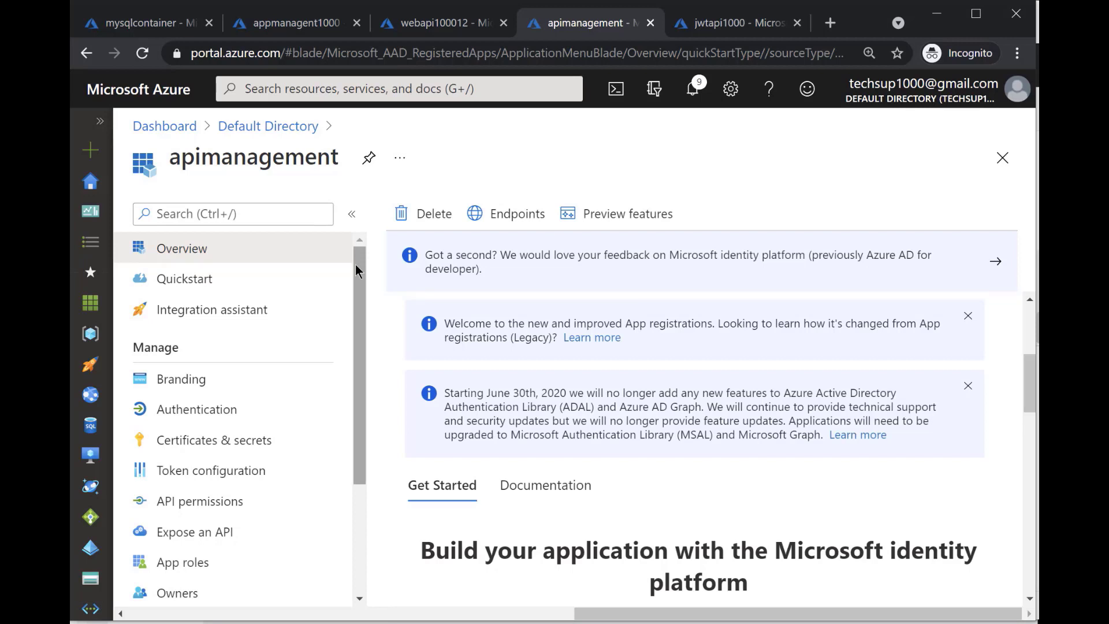
pyautogui.moveTo(356, 264); pyautogui.dragTo(356, 348)
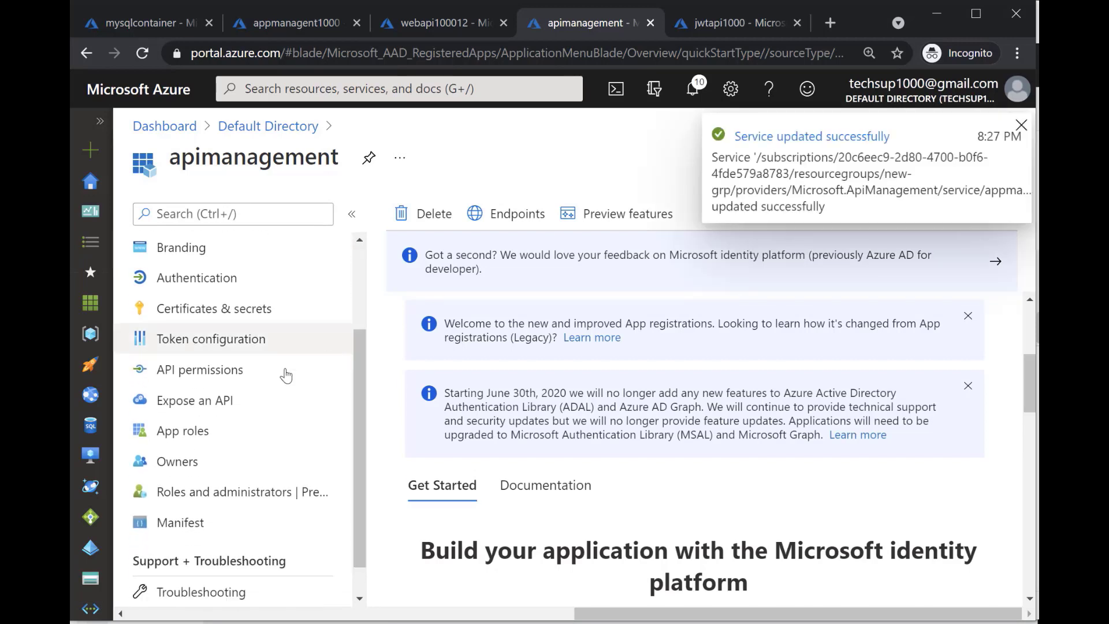
# Step: On apimanagement's Expose an API page, add a scope and save the suggested Application ID URI
pyautogui.click(202, 407)
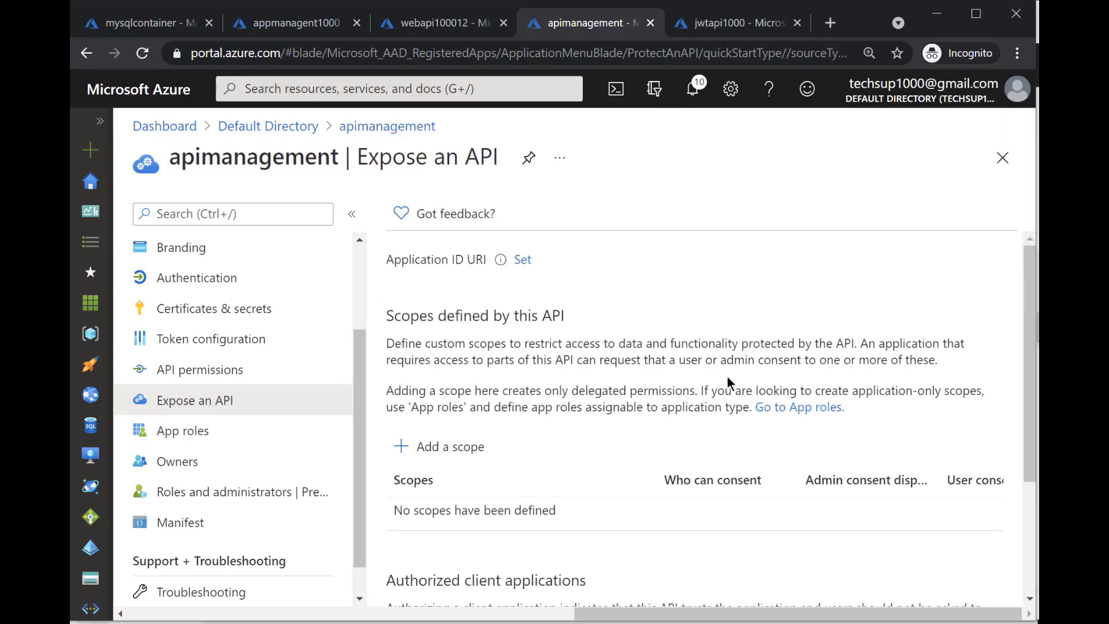
pyautogui.scroll(-1, 730, 382)
pyautogui.click(470, 360)
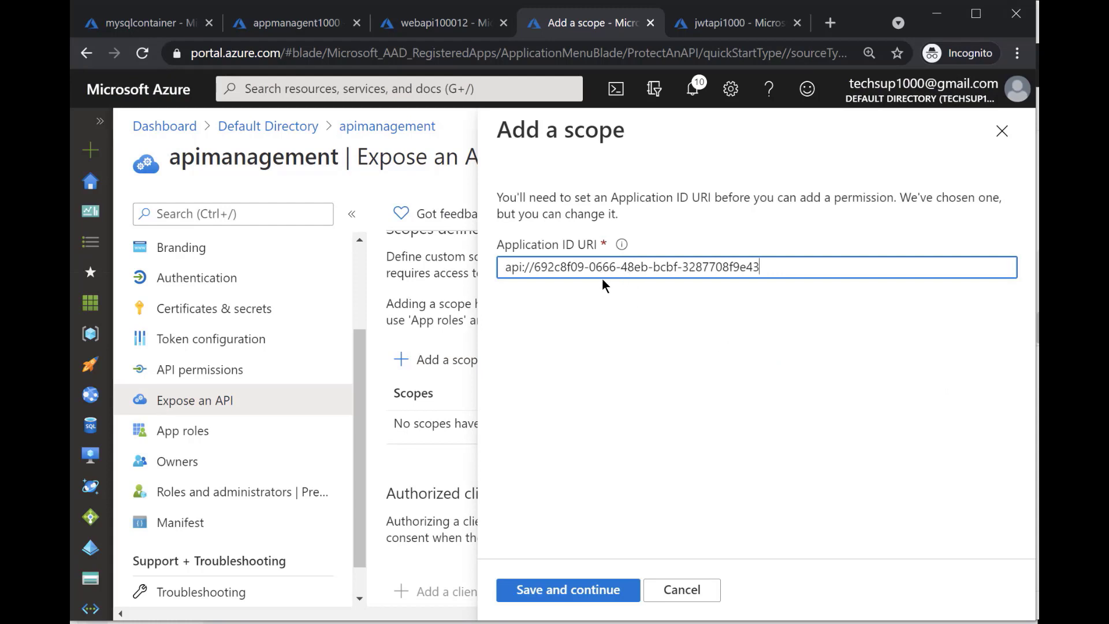
pyautogui.click(574, 590)
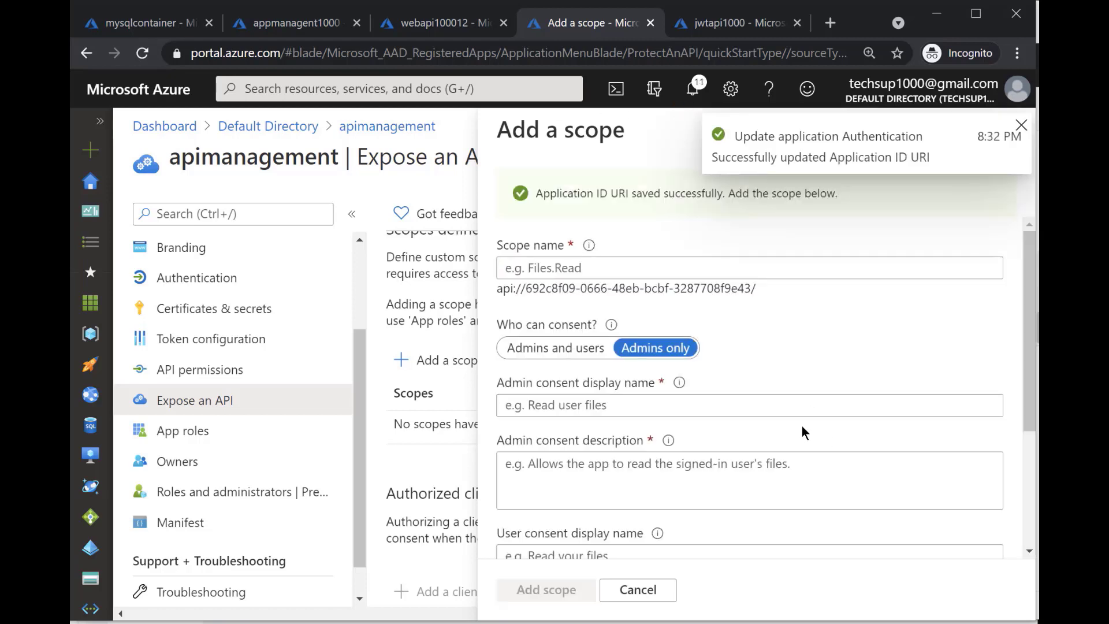
# Step: Name the scope Course.Read and let both admins and users consent
pyautogui.click(685, 270)
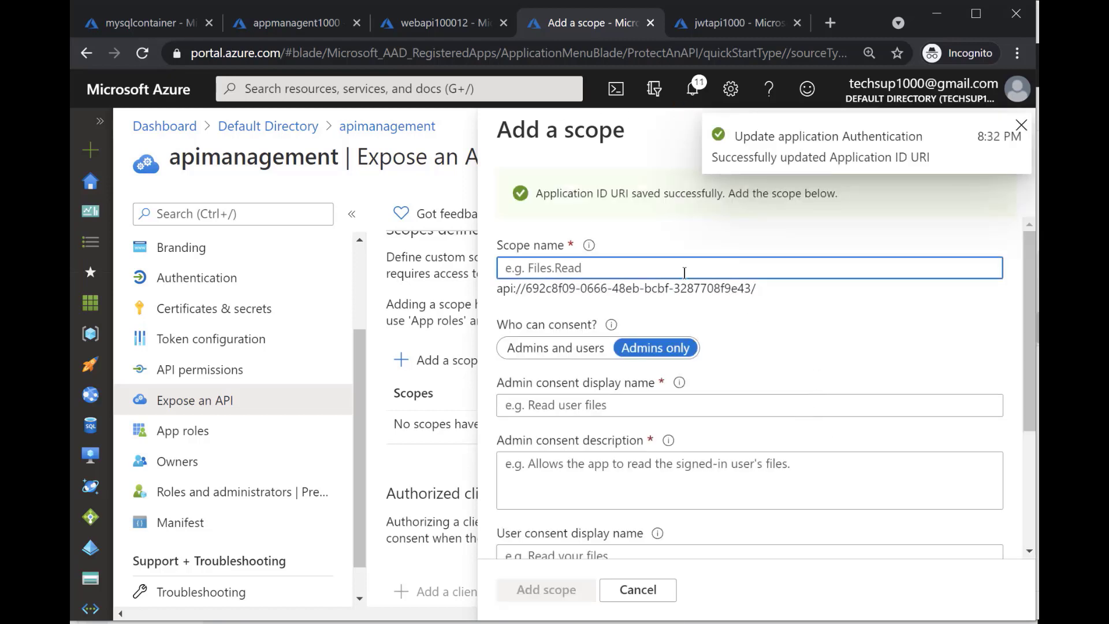
pyautogui.write('Course,Re')
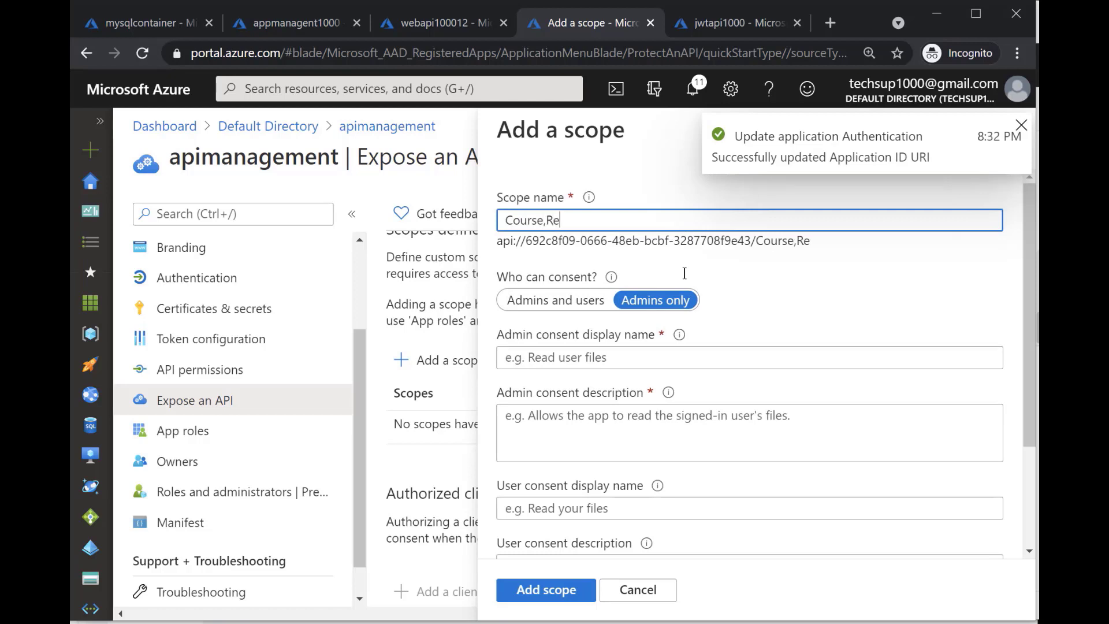
pyautogui.press('BackSpace')
pyautogui.press('BackSpace')
pyautogui.press('BackSpace')
pyautogui.write('.Read')
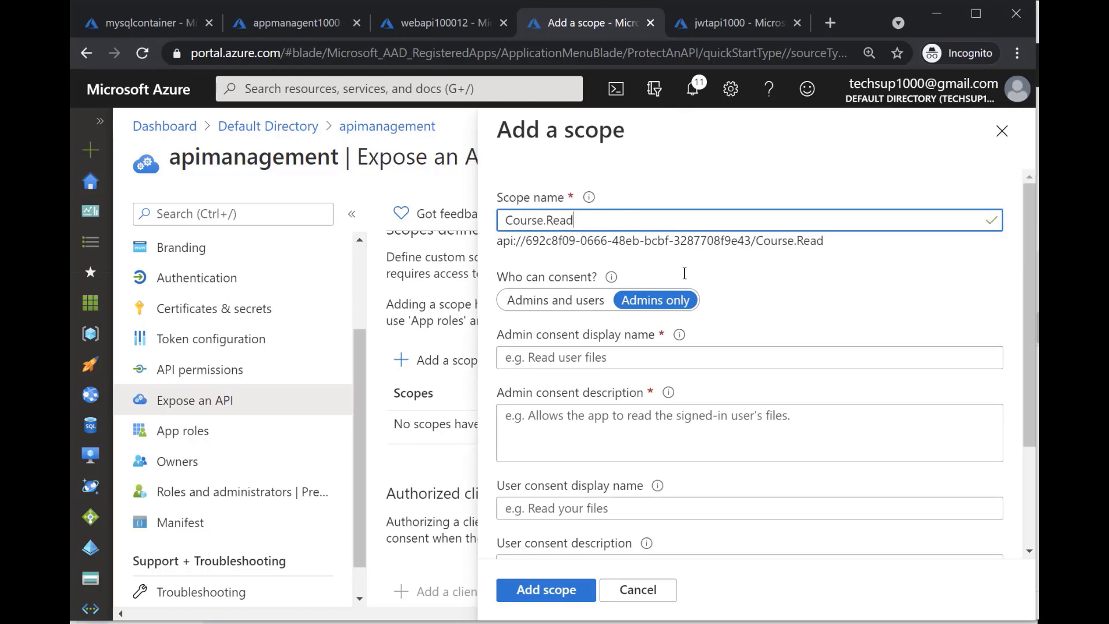
pyautogui.click(588, 308)
# Step: Set all consent display names and descriptions to 'Reading the courses' and add the scope
pyautogui.click(593, 355)
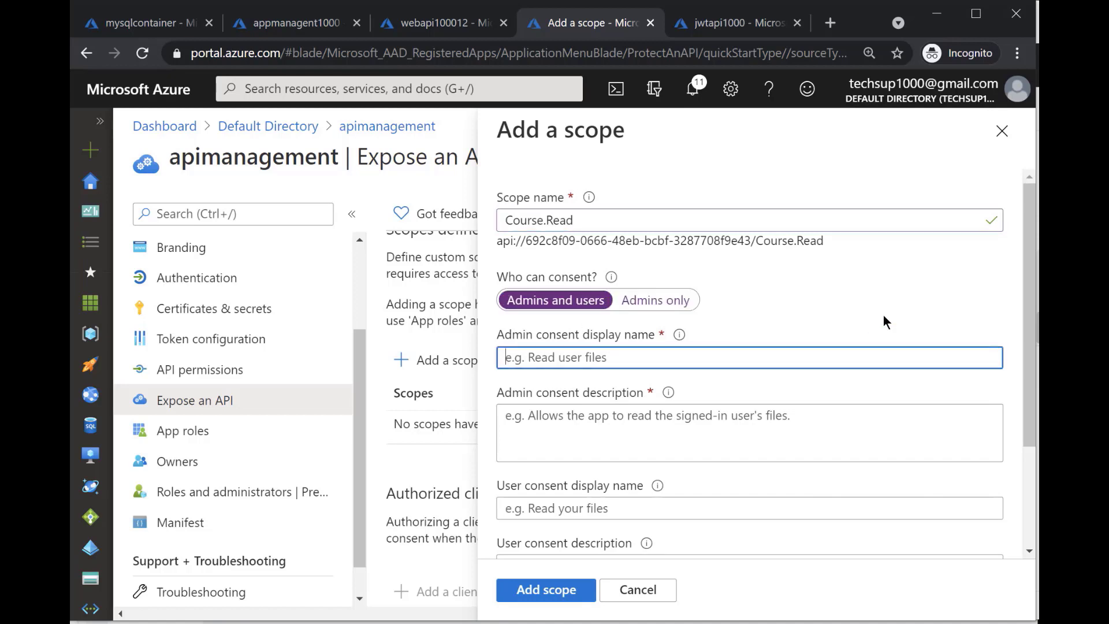
pyautogui.write('Readn')
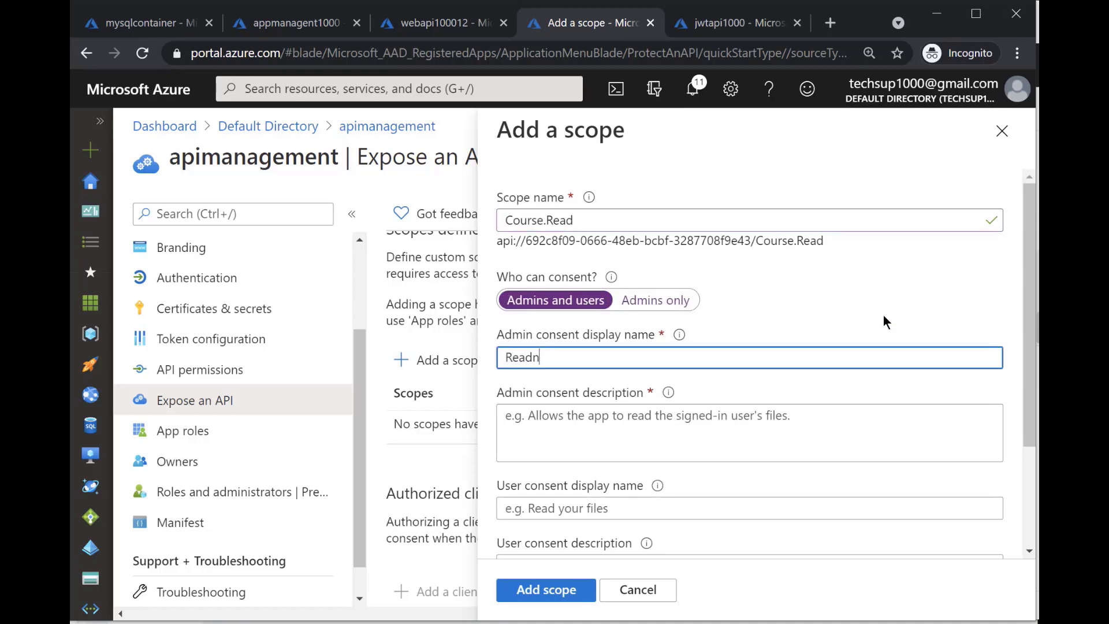
pyautogui.press('BackSpace')
pyautogui.write('ing the courses')
pyautogui.hotkey('ctrl', 'a')
pyautogui.hotkey('ctrl', 'c')
pyautogui.click(749, 419)
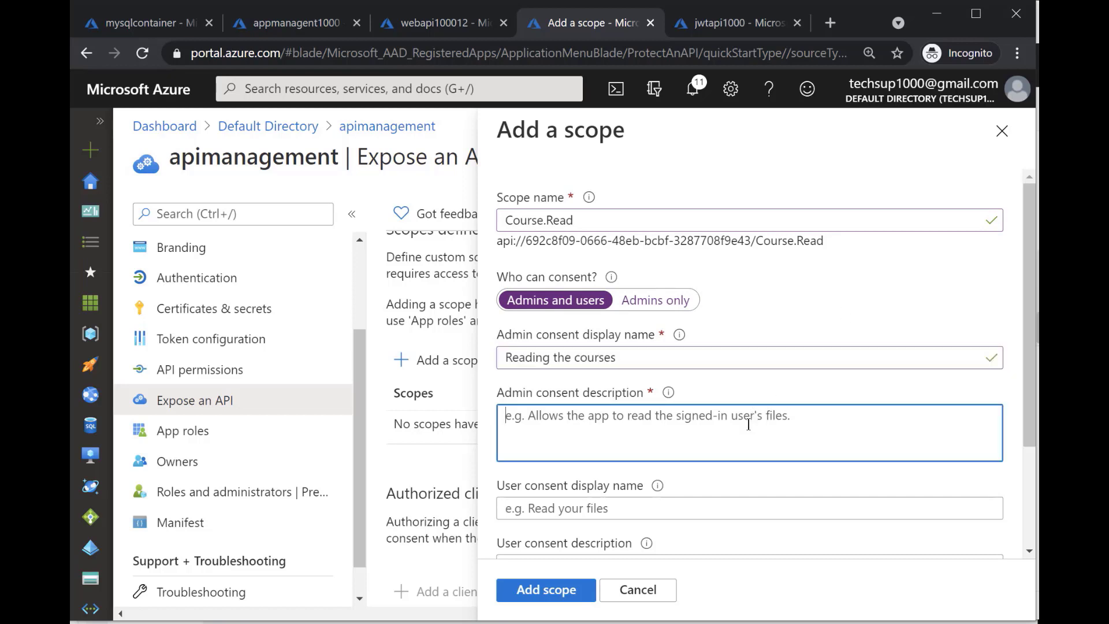
pyautogui.hotkey('ctrl', 'v')
pyautogui.click(645, 505)
pyautogui.hotkey('ctrl', 'v')
pyautogui.scroll(-3, 721, 455)
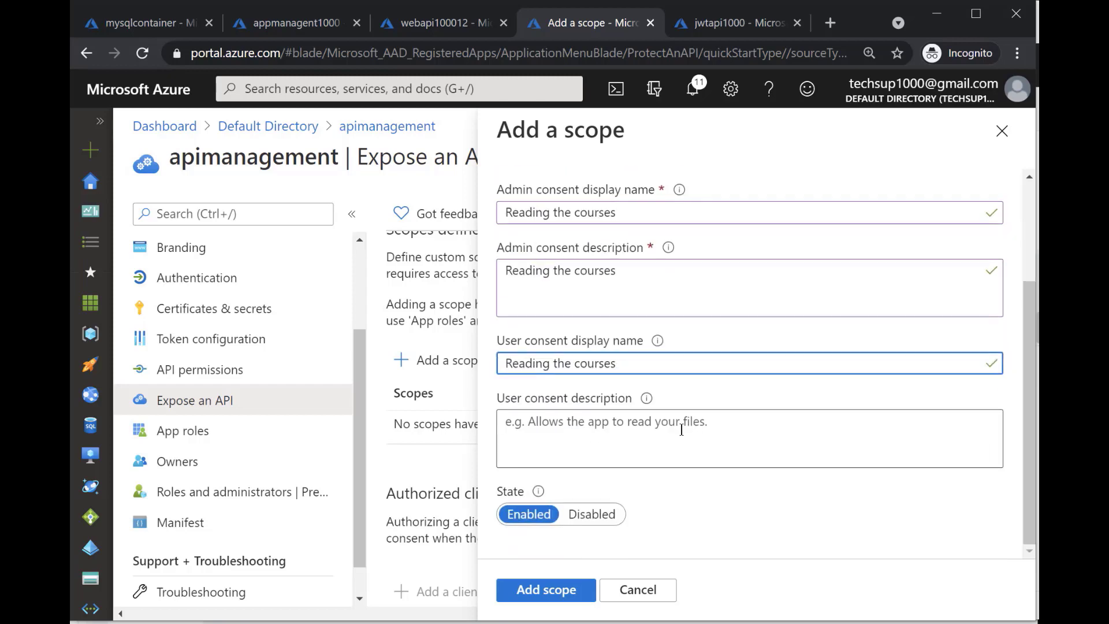
pyautogui.click(672, 460)
pyautogui.hotkey('ctrl', 'v')
pyautogui.click(575, 590)
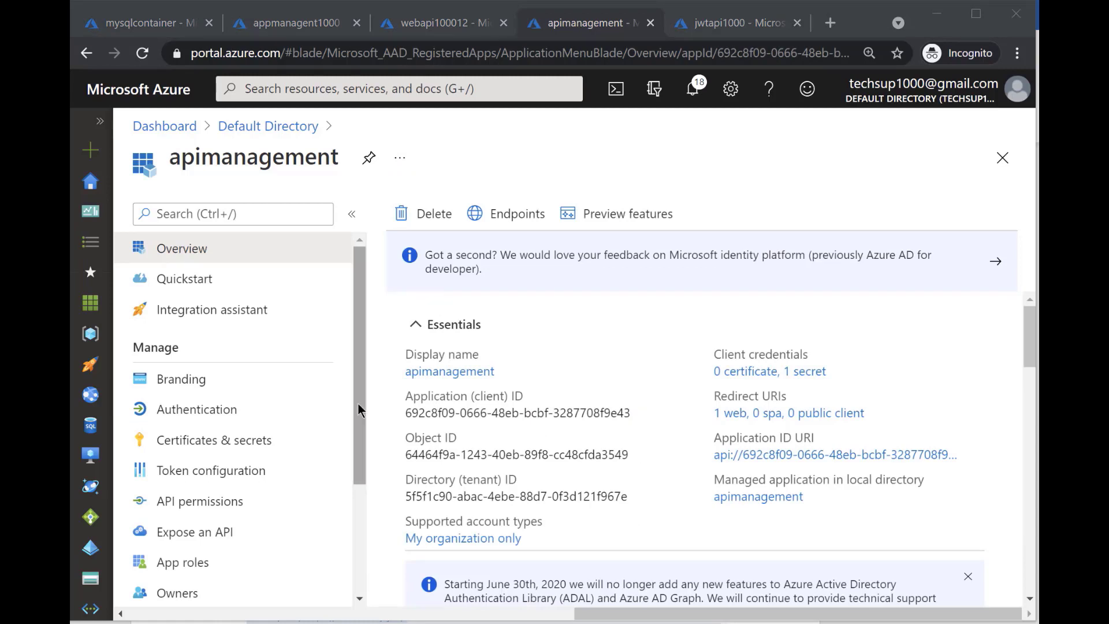
pyautogui.moveTo(359, 403); pyautogui.dragTo(376, 456)
# Step: Start a new app role named Courses.Read, assignable to Applications
pyautogui.click(215, 491)
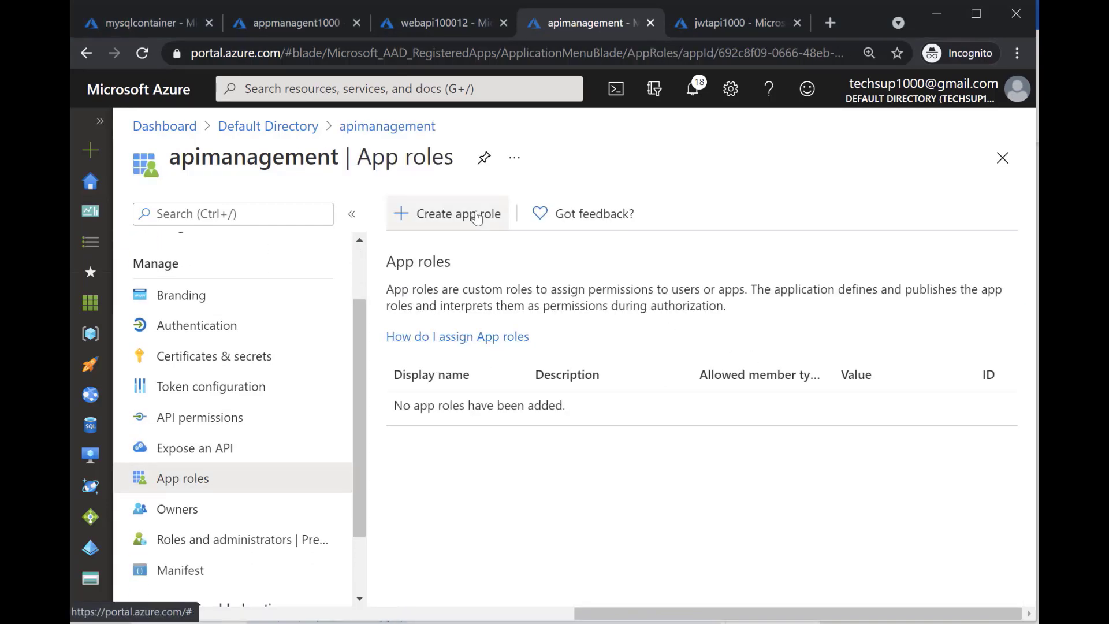
pyautogui.click(446, 214)
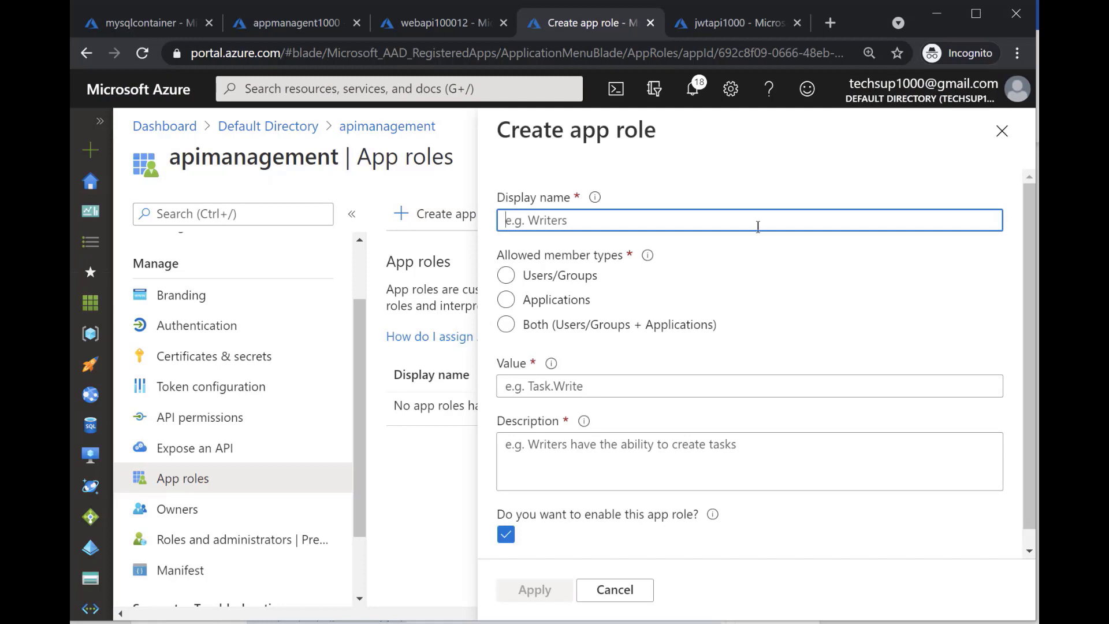
pyautogui.write('CoursesR')
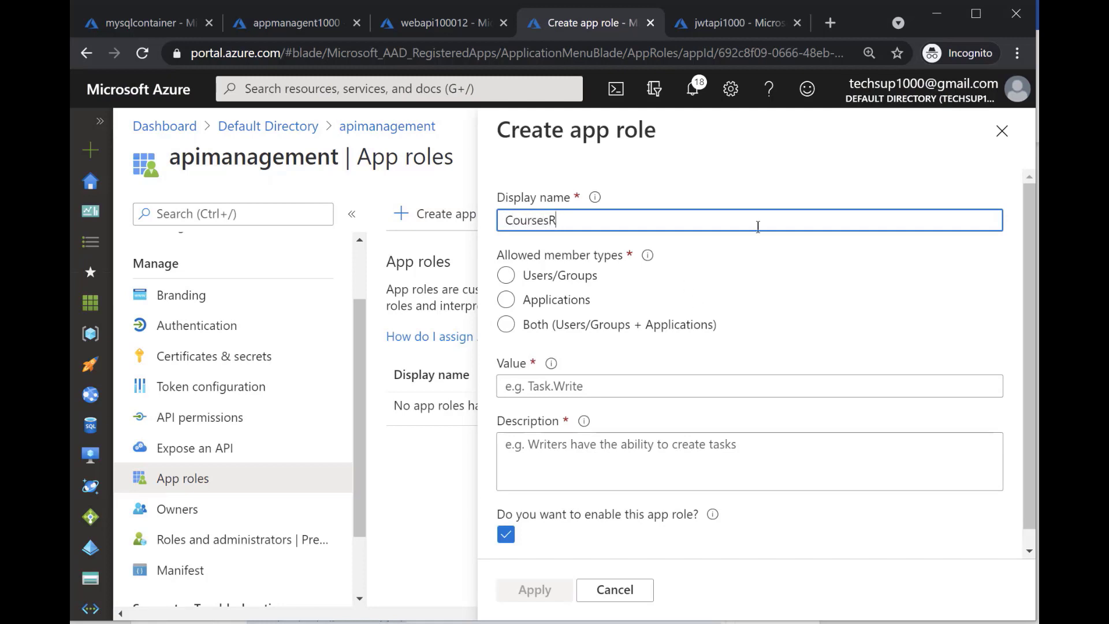
pyautogui.press('BackSpace')
pyautogui.write('.Read')
pyautogui.click(542, 301)
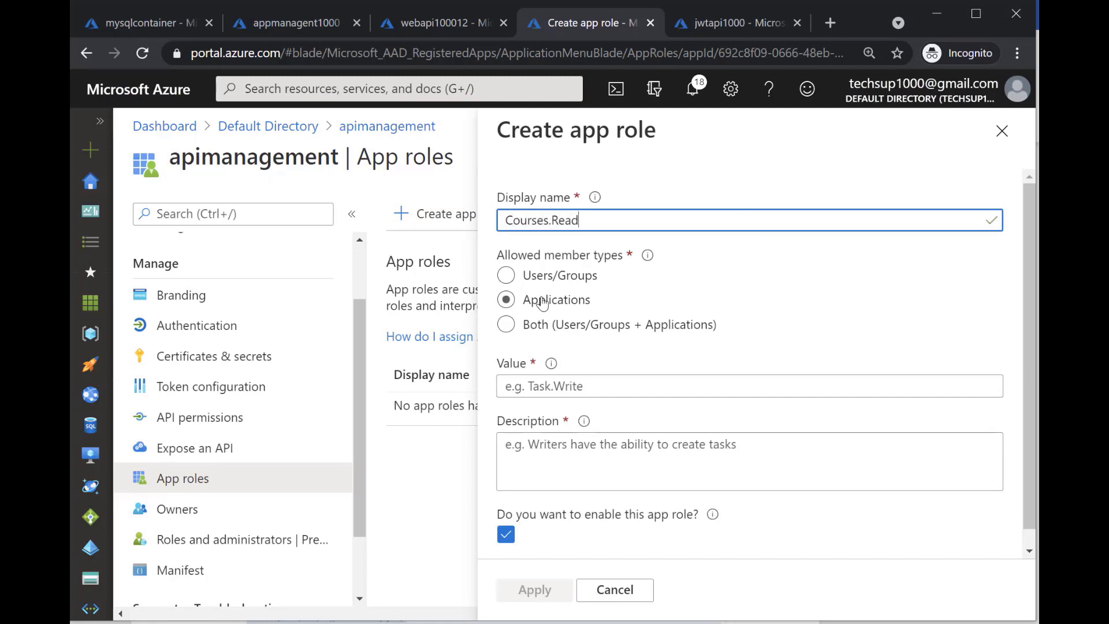
# Step: Use Courses.Read as the role's value and description, apply it, and return to App registrations
pyautogui.doubleClick(605, 214)
pyautogui.hotkey('ctrl', 'c')
pyautogui.click(589, 384)
pyautogui.hotkey('ctrl', 'v')
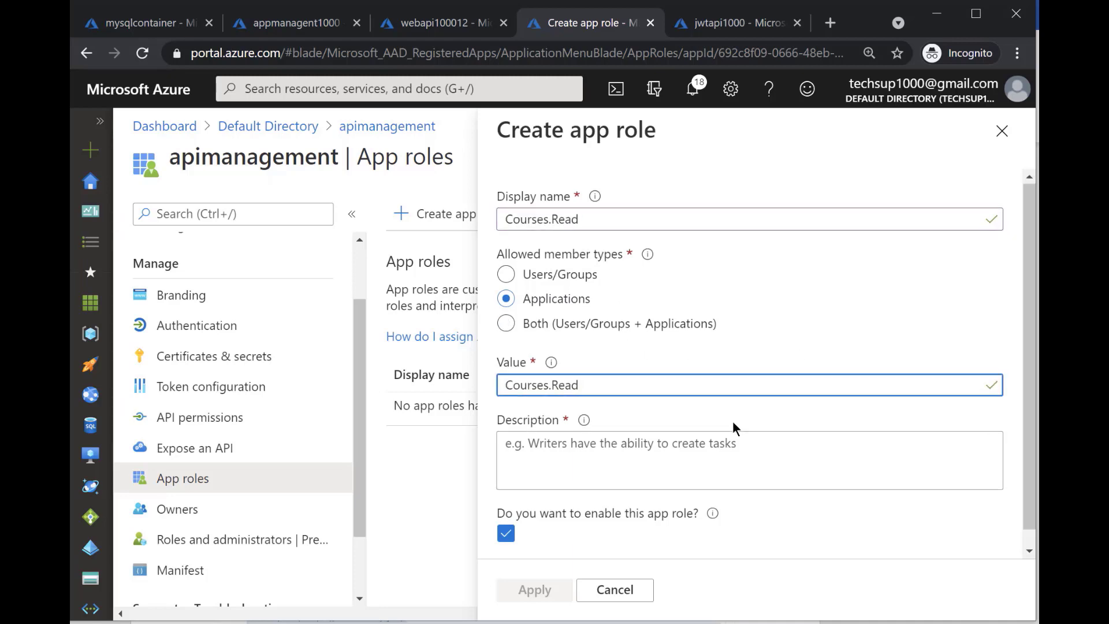
pyautogui.scroll(-1, 732, 425)
pyautogui.click(572, 444)
pyautogui.hotkey('ctrl', 'v')
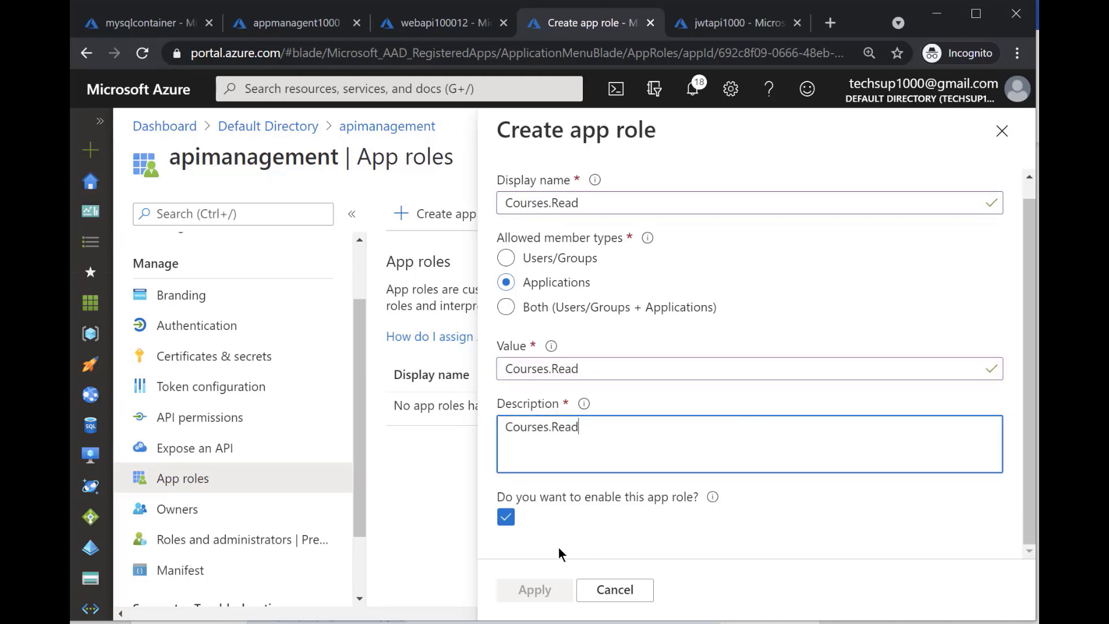
pyautogui.click(553, 592)
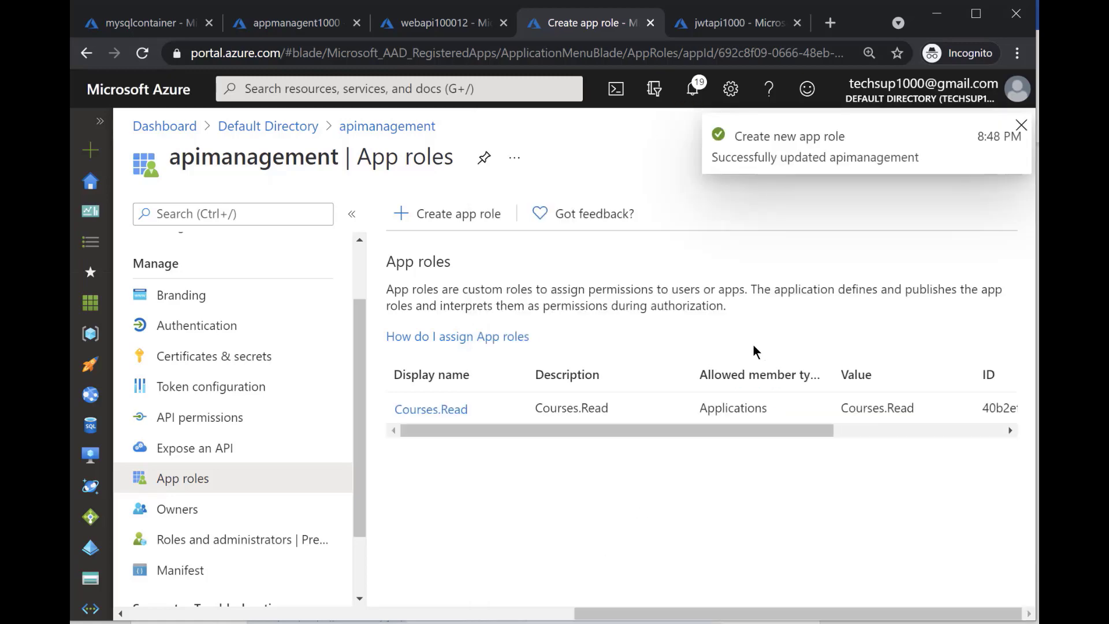
pyautogui.click(1019, 128)
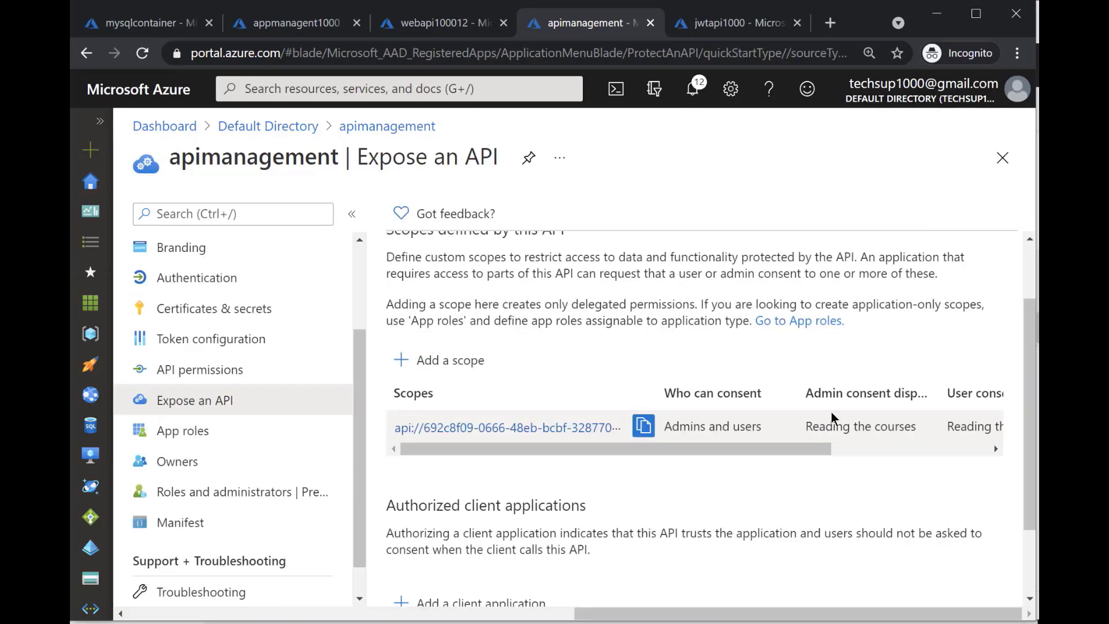
pyautogui.scroll(2, 388, 246)
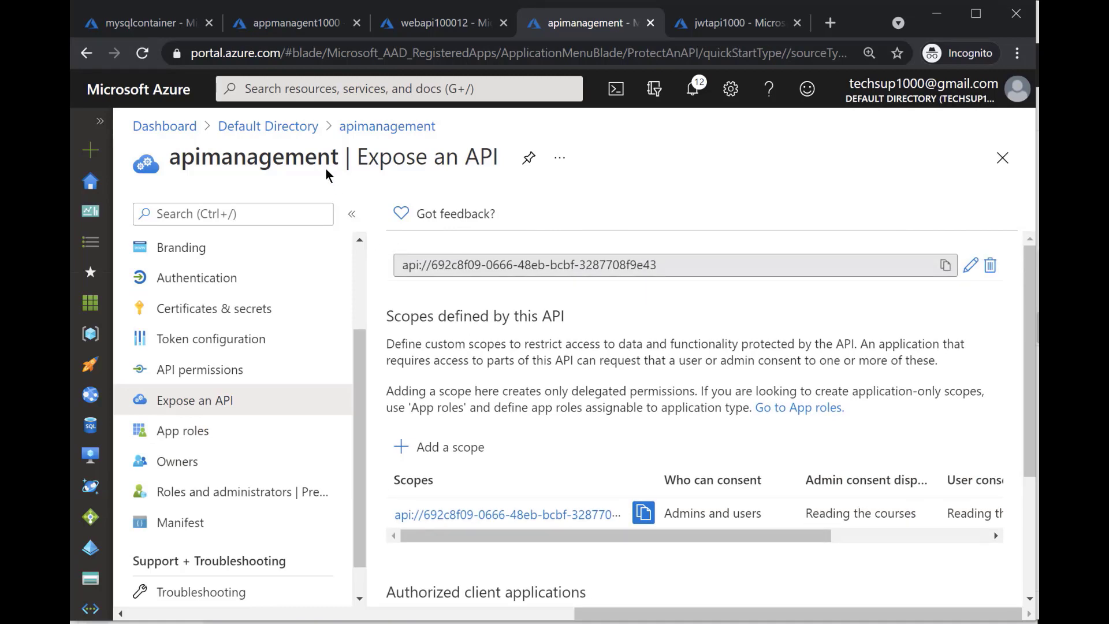
pyautogui.click(310, 132)
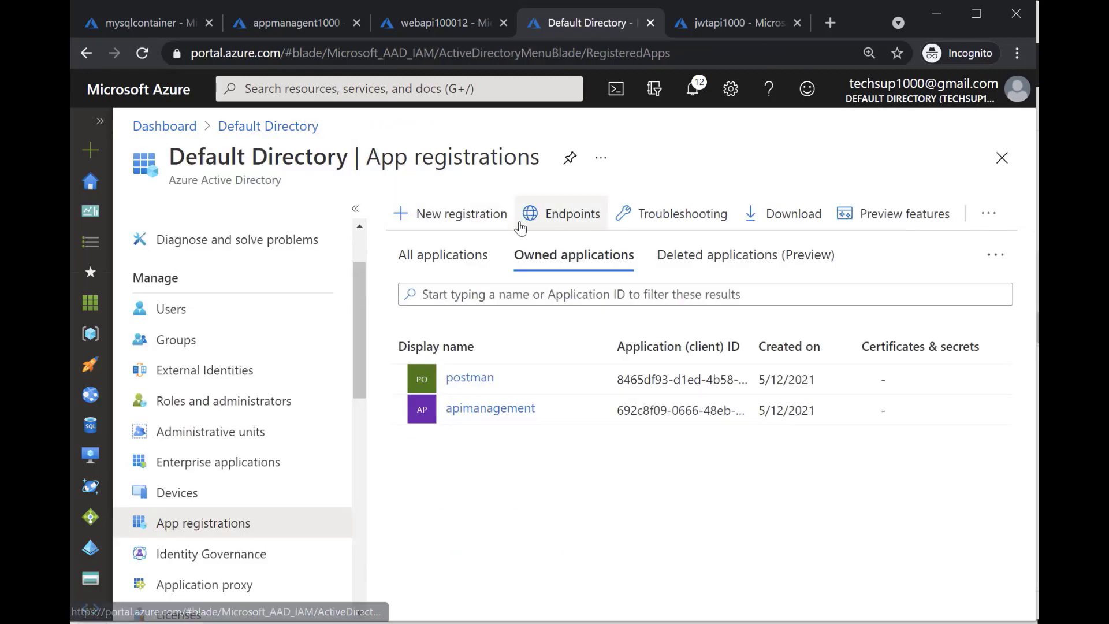
# Step: On postman's API permissions page, start adding a permission from the organisation's own APIs
pyautogui.click(483, 380)
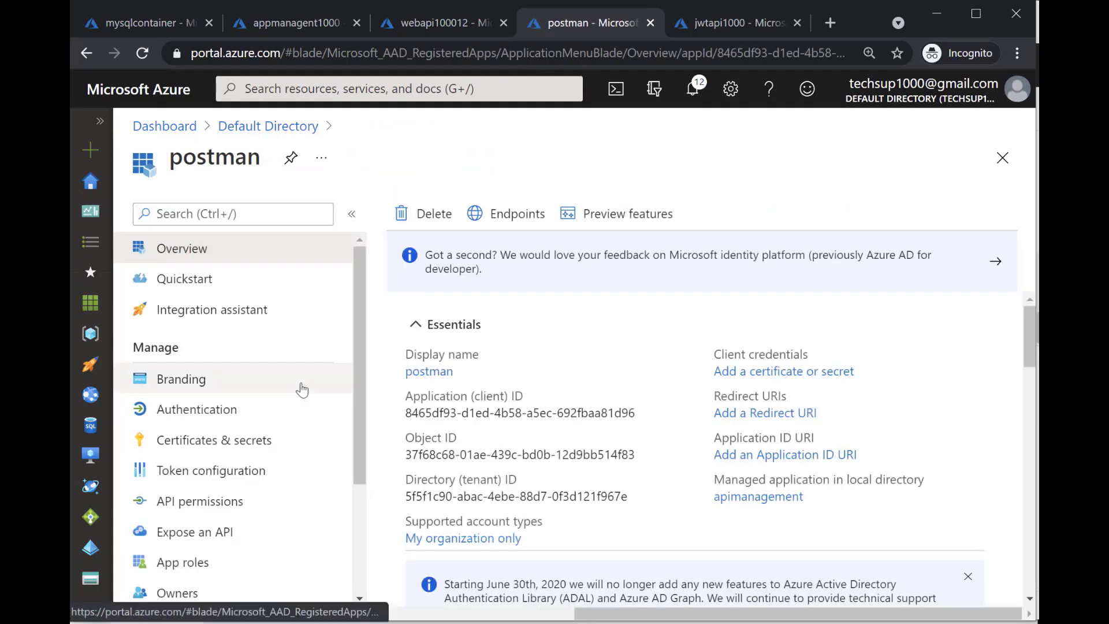
pyautogui.scroll(-2, 300, 372)
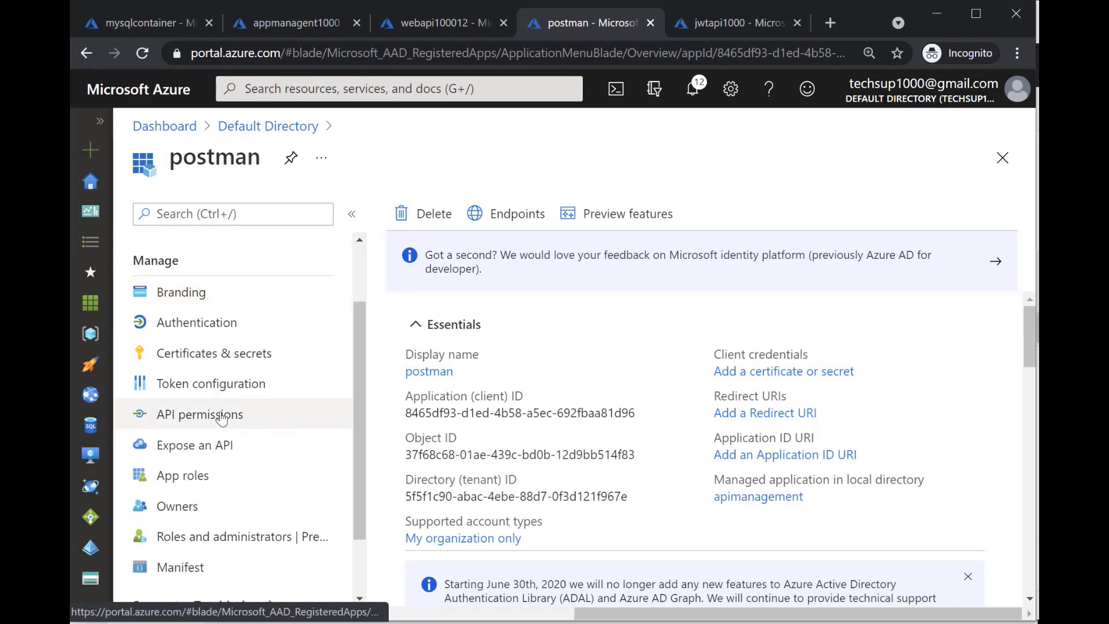
pyautogui.click(190, 414)
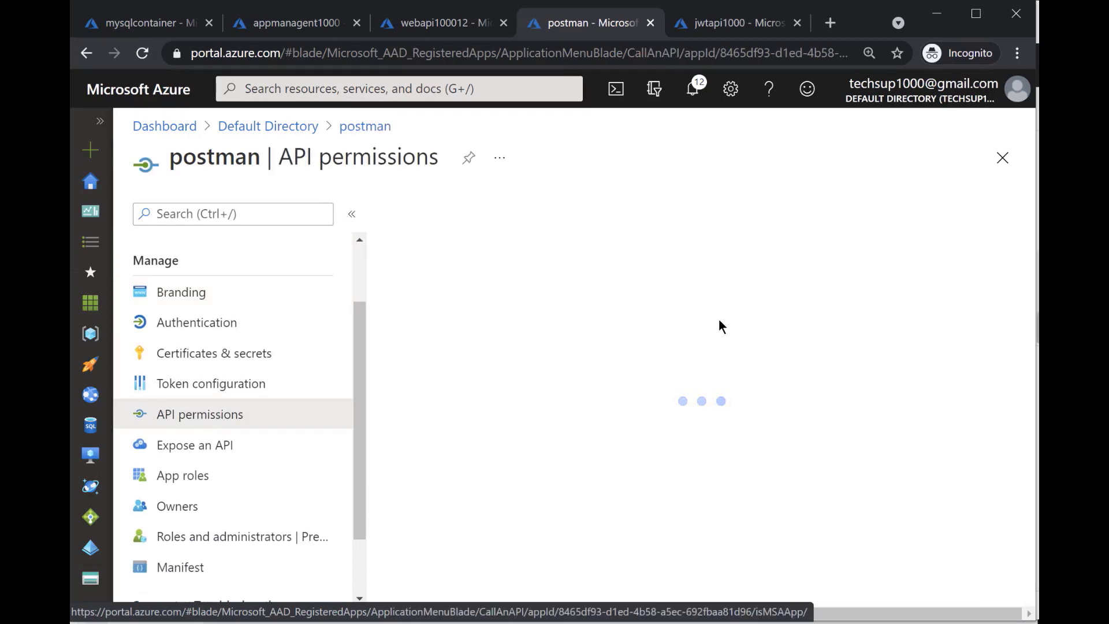
pyautogui.scroll(-1, 727, 338)
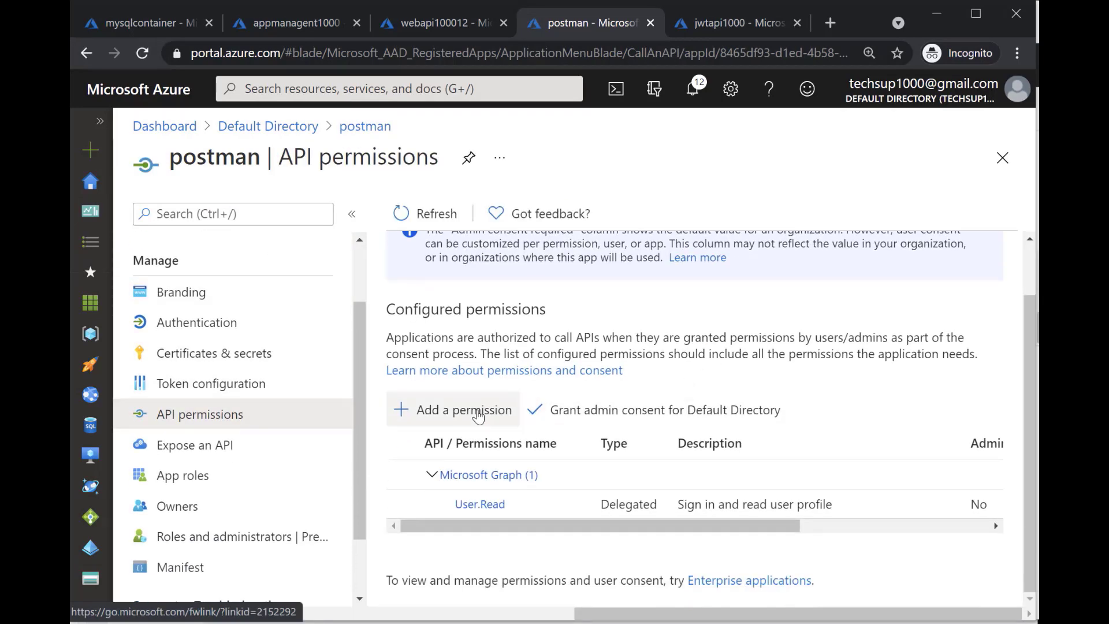
pyautogui.click(461, 408)
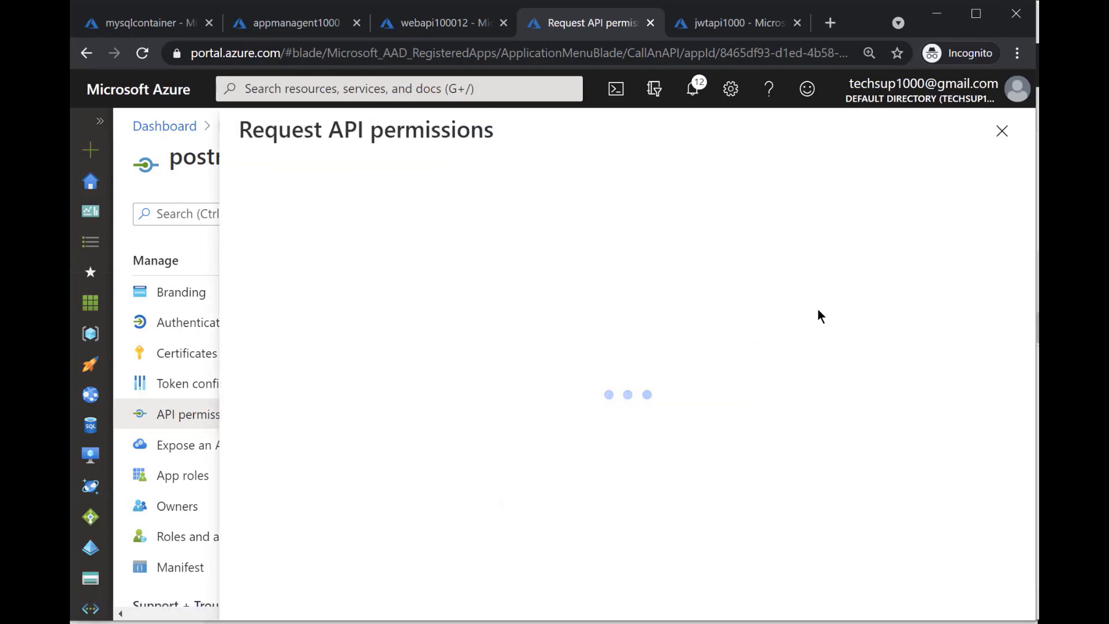
pyautogui.click(578, 237)
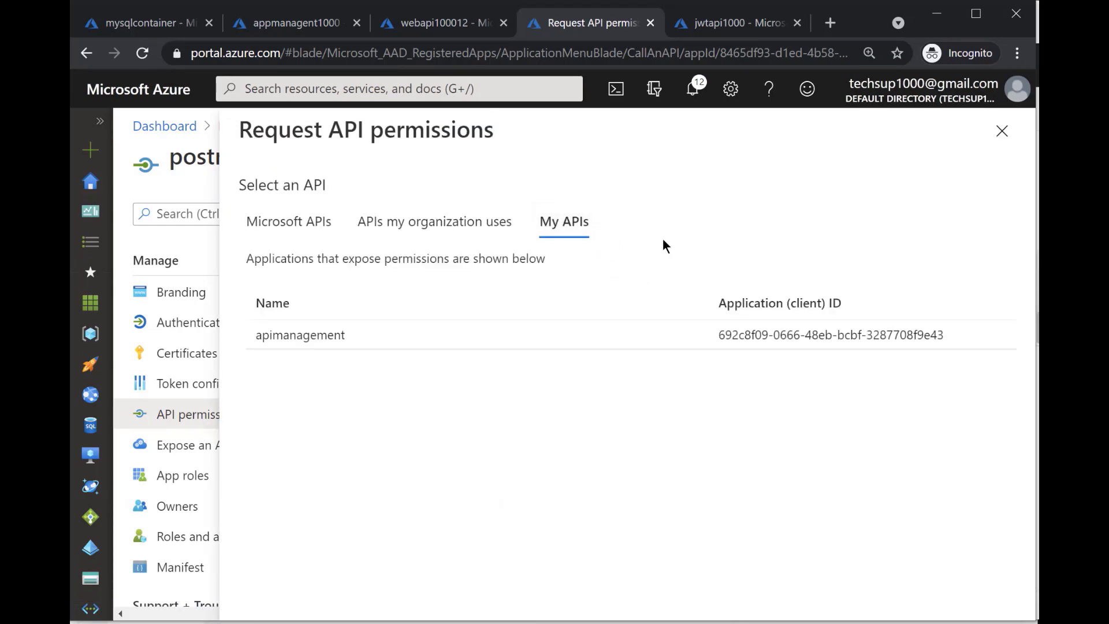
# Step: Add apimanagement's Course.Read permission and grant admin consent for Default Directory
pyautogui.click(329, 343)
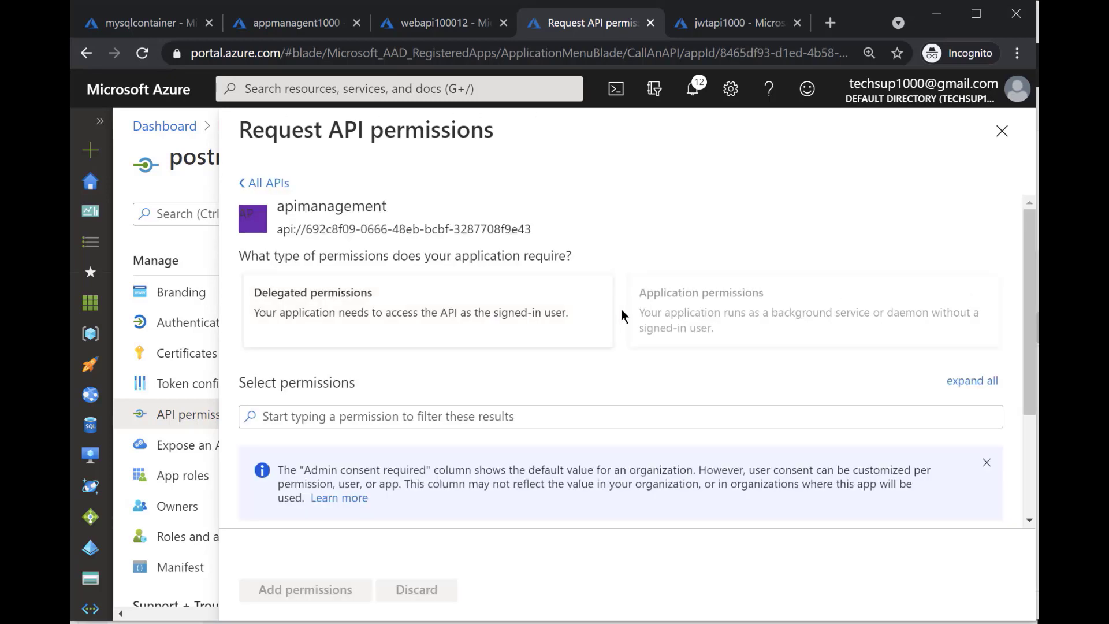
pyautogui.scroll(-3, 612, 354)
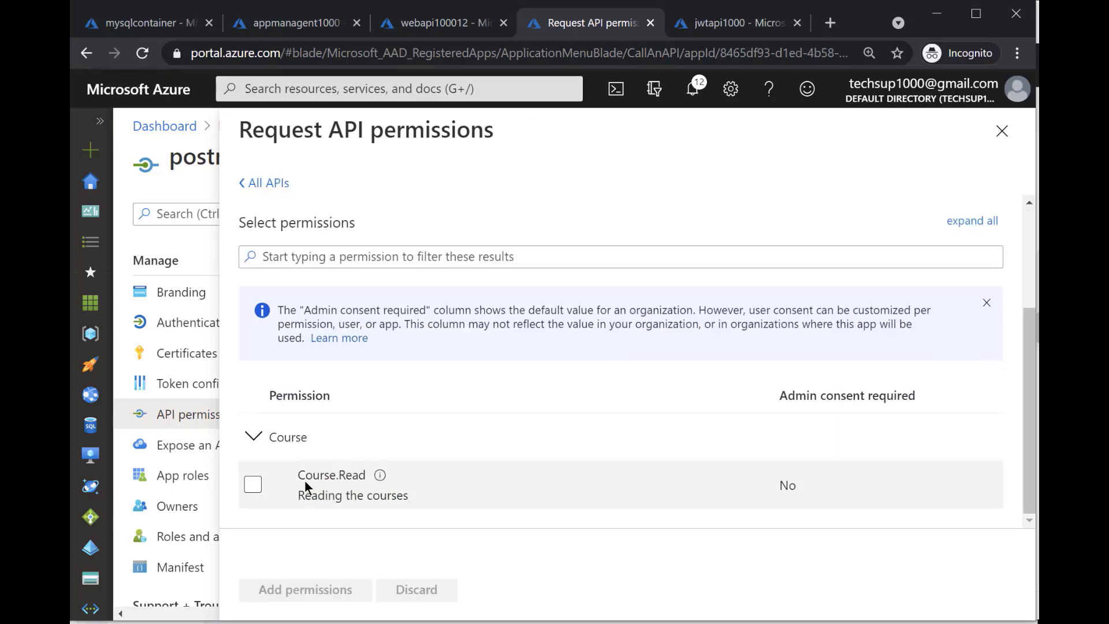
pyautogui.click(254, 484)
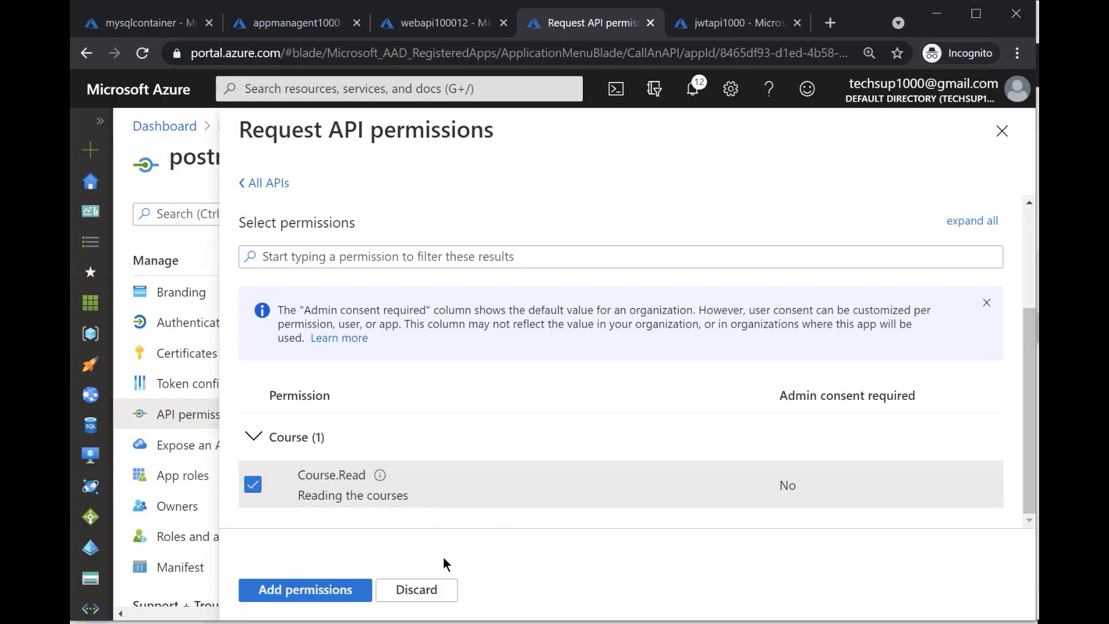
pyautogui.click(318, 590)
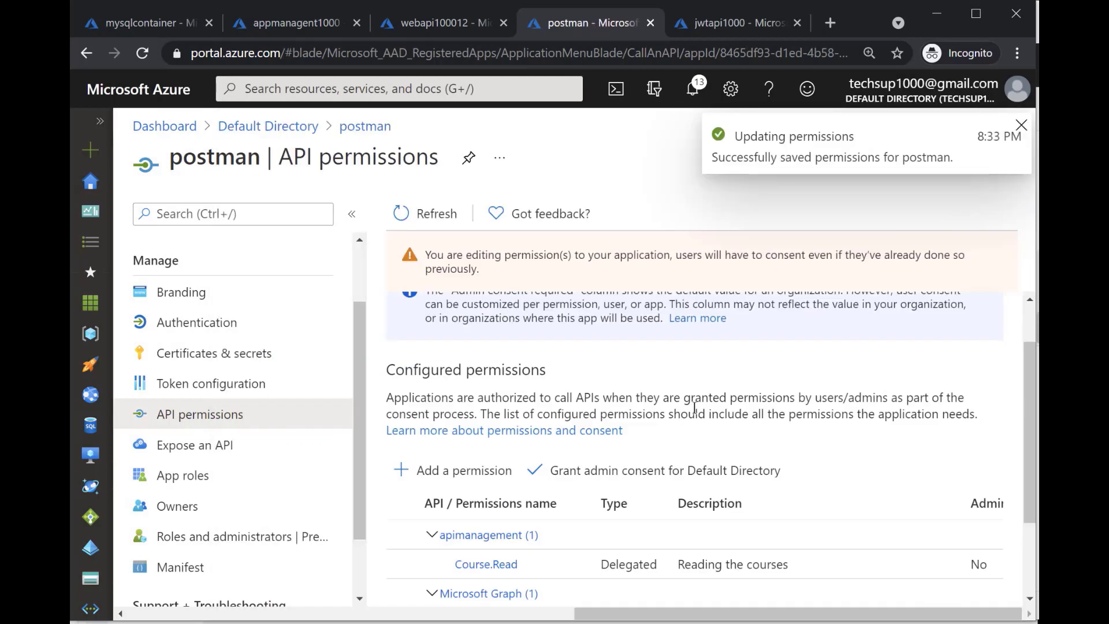
pyautogui.click(621, 473)
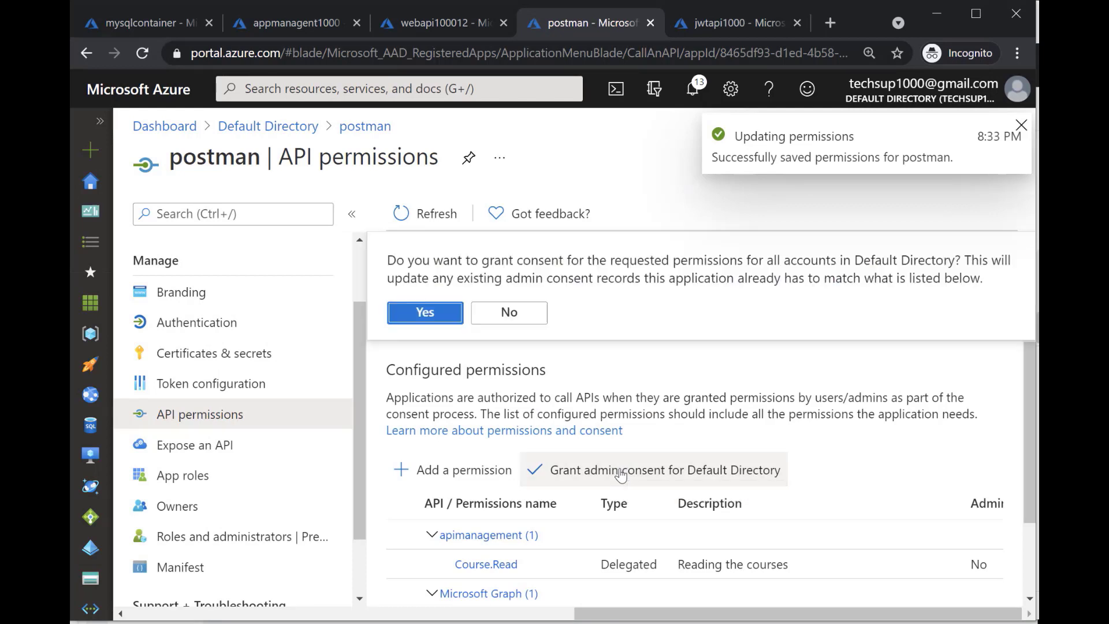
pyautogui.click(422, 314)
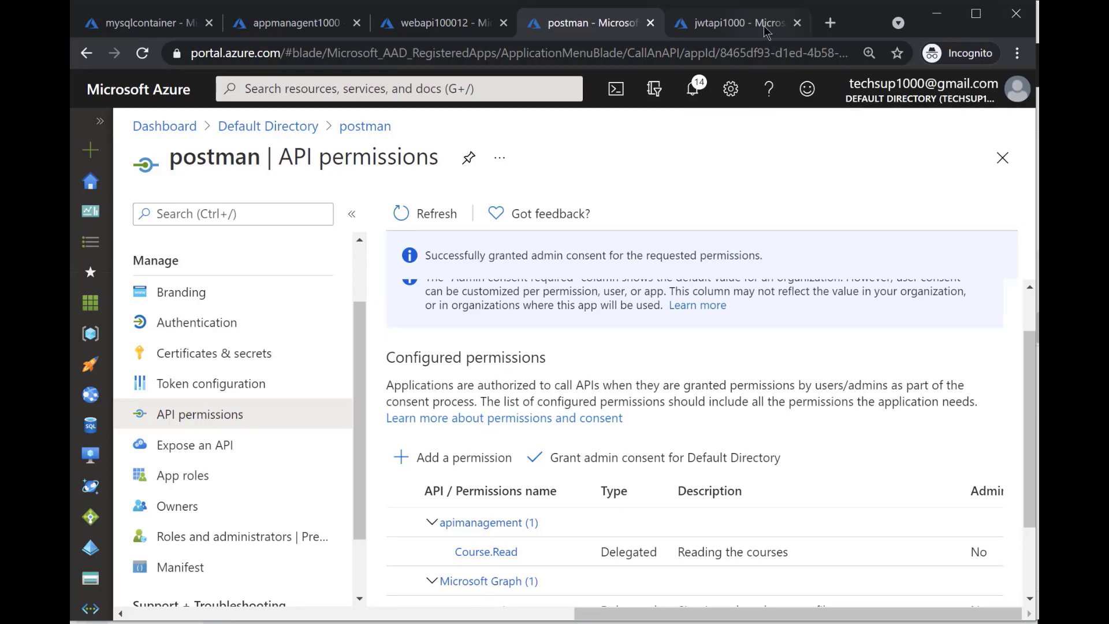
# Step: In jwtapi1000's OAuth 2.0 + OpenID Connect settings, begin adding a new OAuth2 service
pyautogui.click(737, 29)
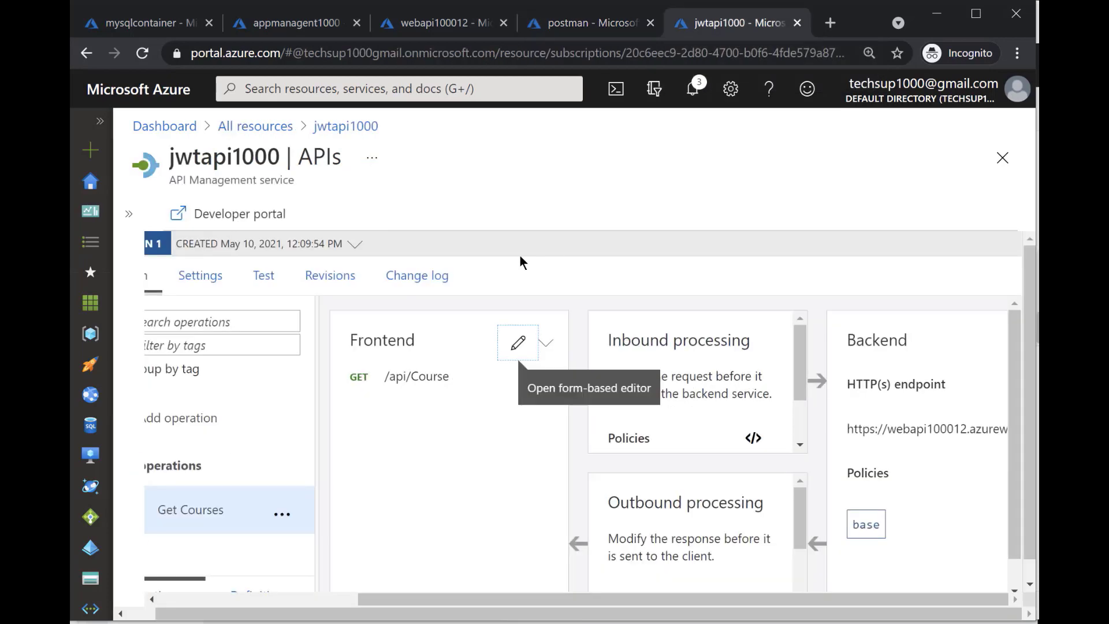
pyautogui.moveTo(374, 604); pyautogui.dragTo(245, 604)
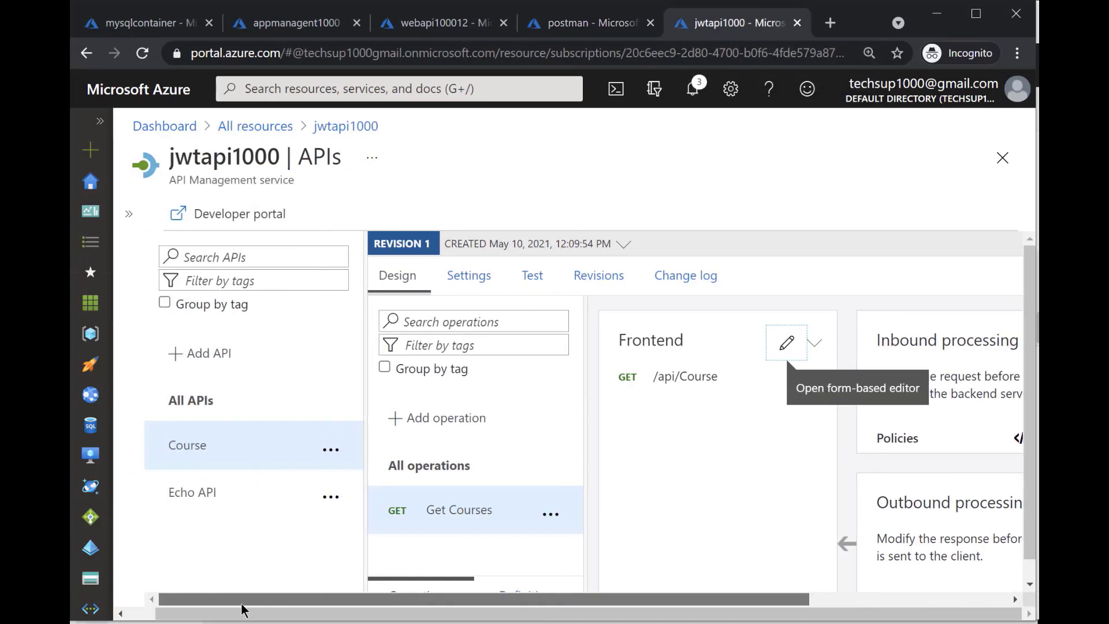
pyautogui.click(132, 216)
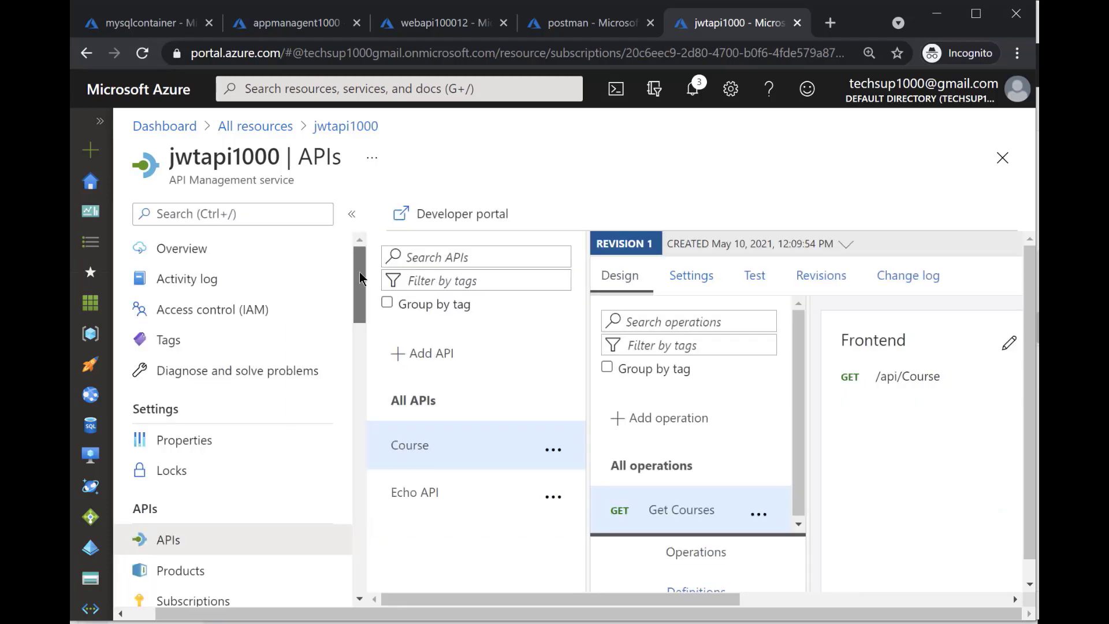
pyautogui.moveTo(359, 272); pyautogui.dragTo(360, 386)
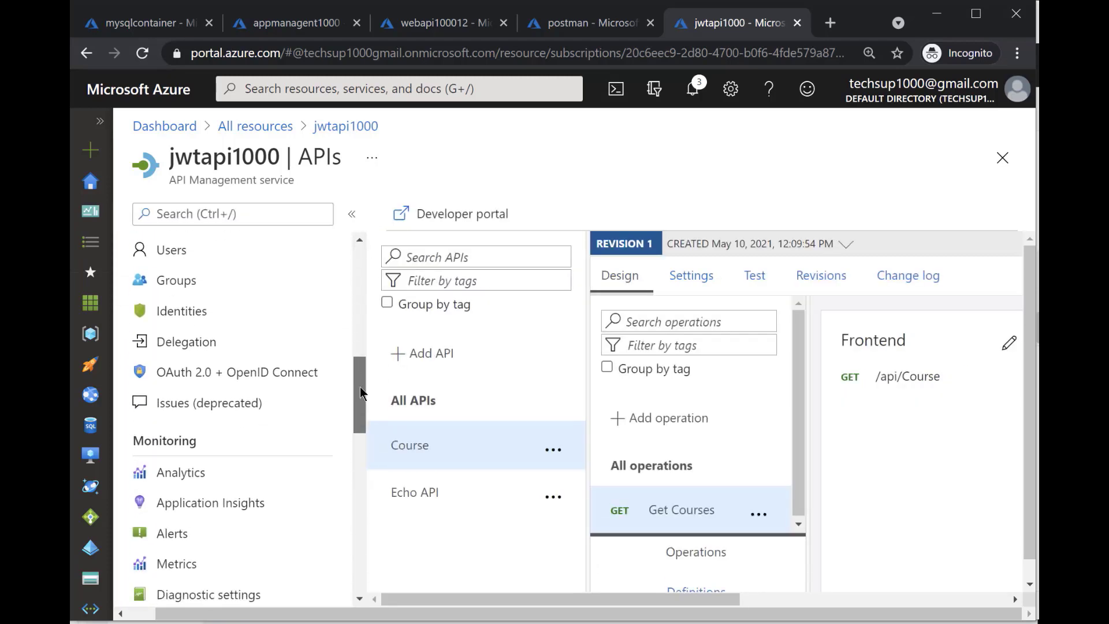
pyautogui.click(232, 363)
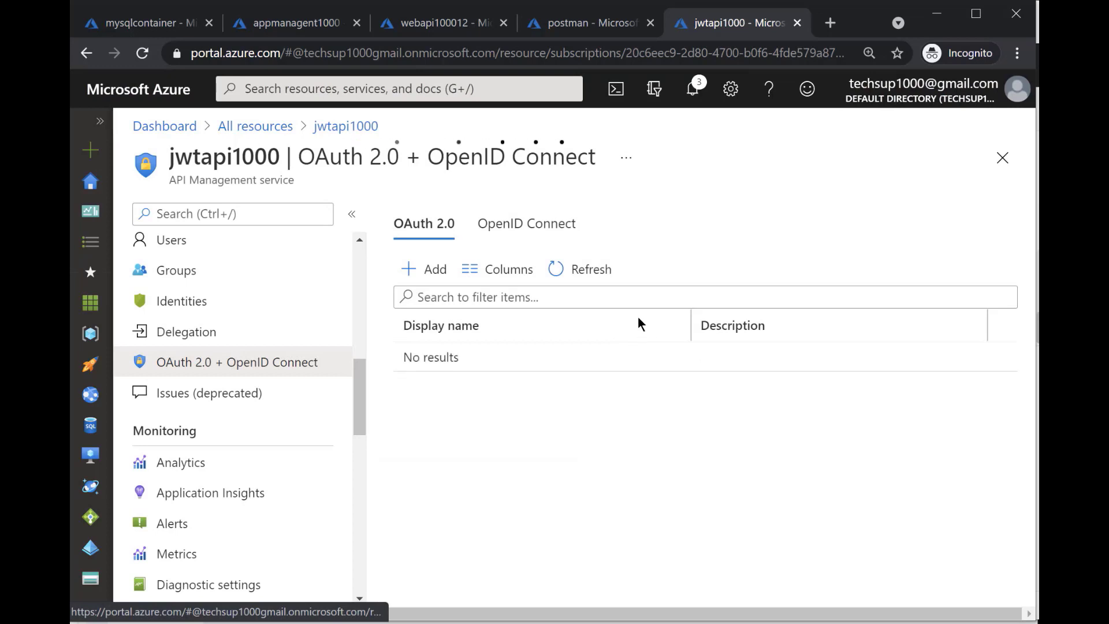
pyautogui.click(439, 277)
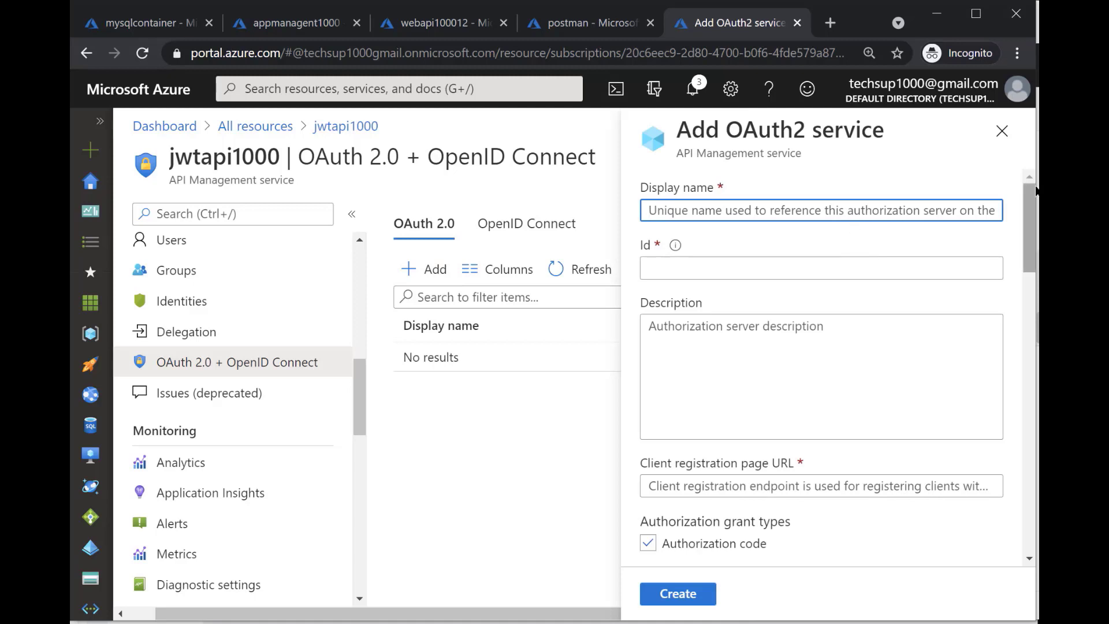
pyautogui.write('oauth')
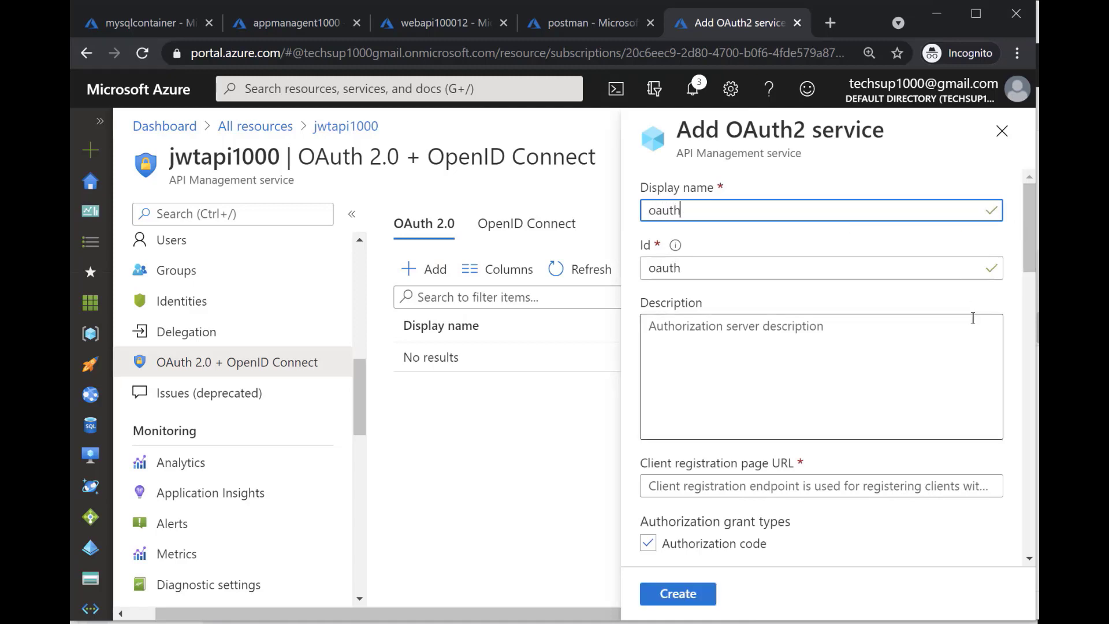
pyautogui.scroll(-2, 971, 318)
pyautogui.click(887, 397)
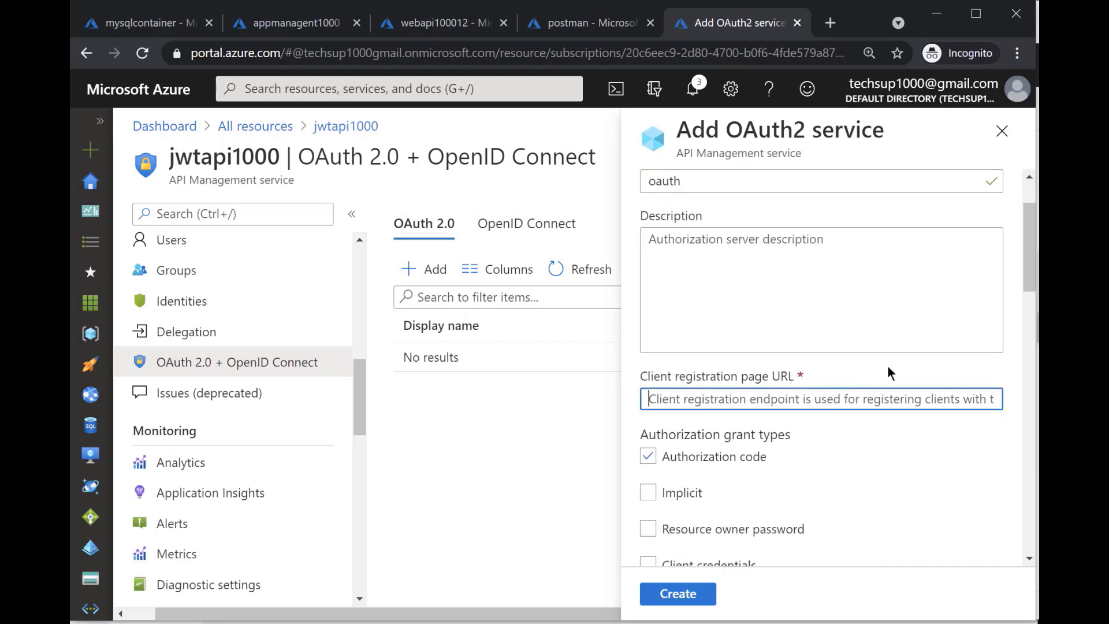
pyautogui.write('http://')
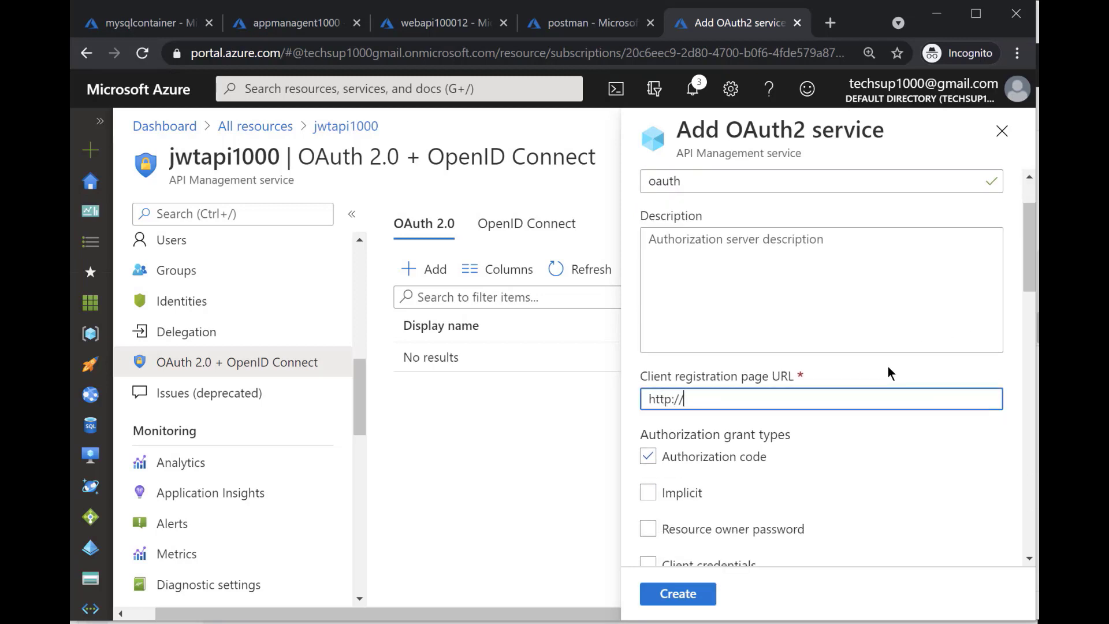
pyautogui.write('localhost')
pyautogui.scroll(-2, 888, 367)
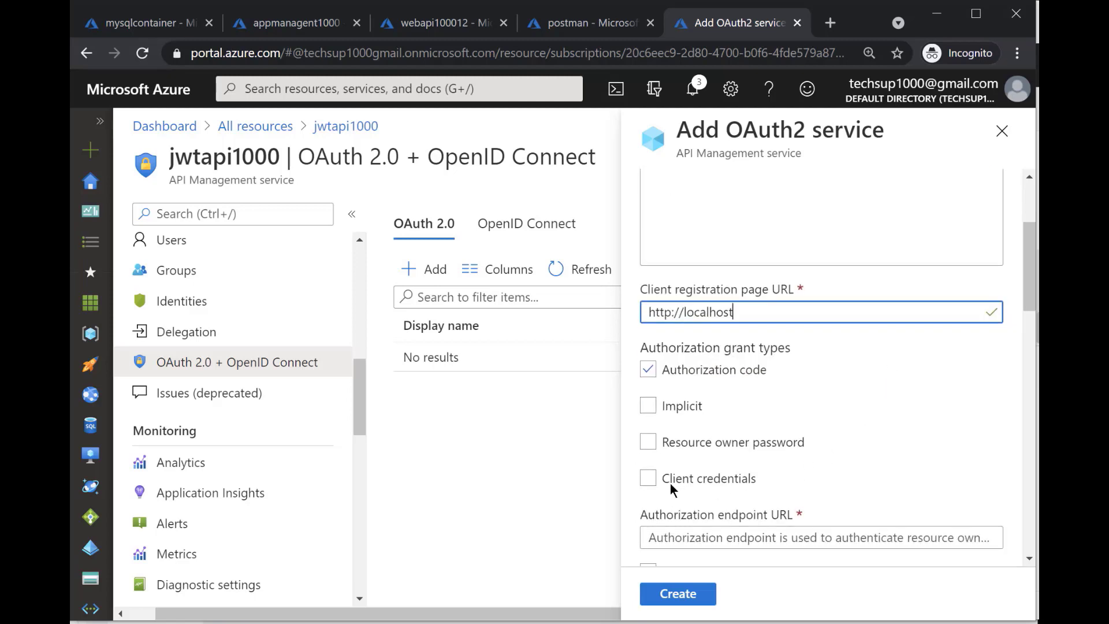
pyautogui.click(648, 479)
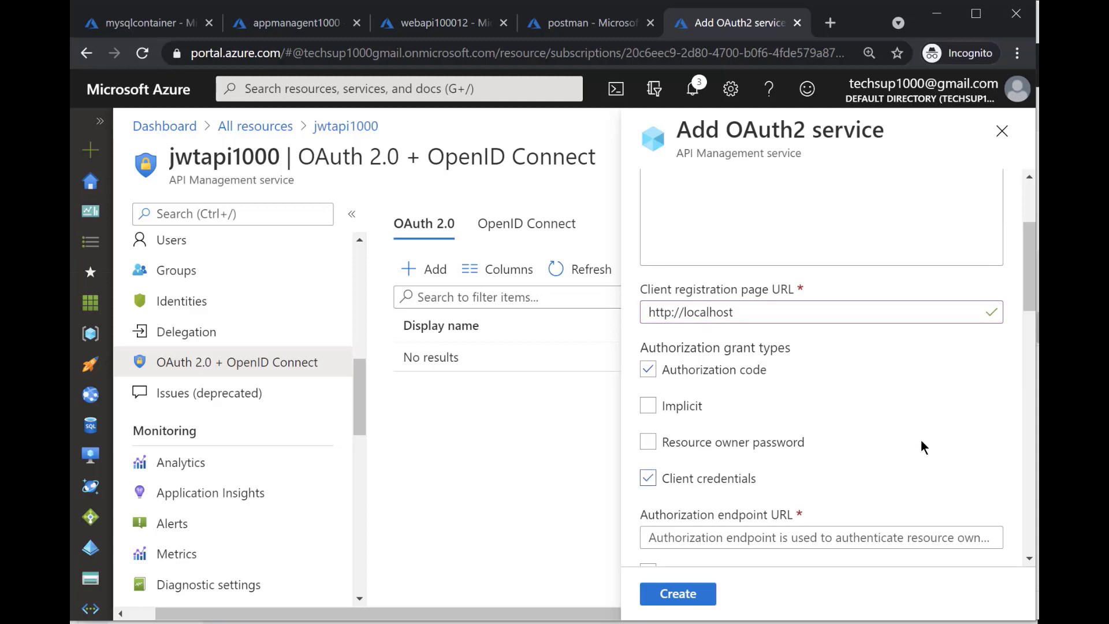
pyautogui.moveTo(1031, 288); pyautogui.dragTo(1025, 338)
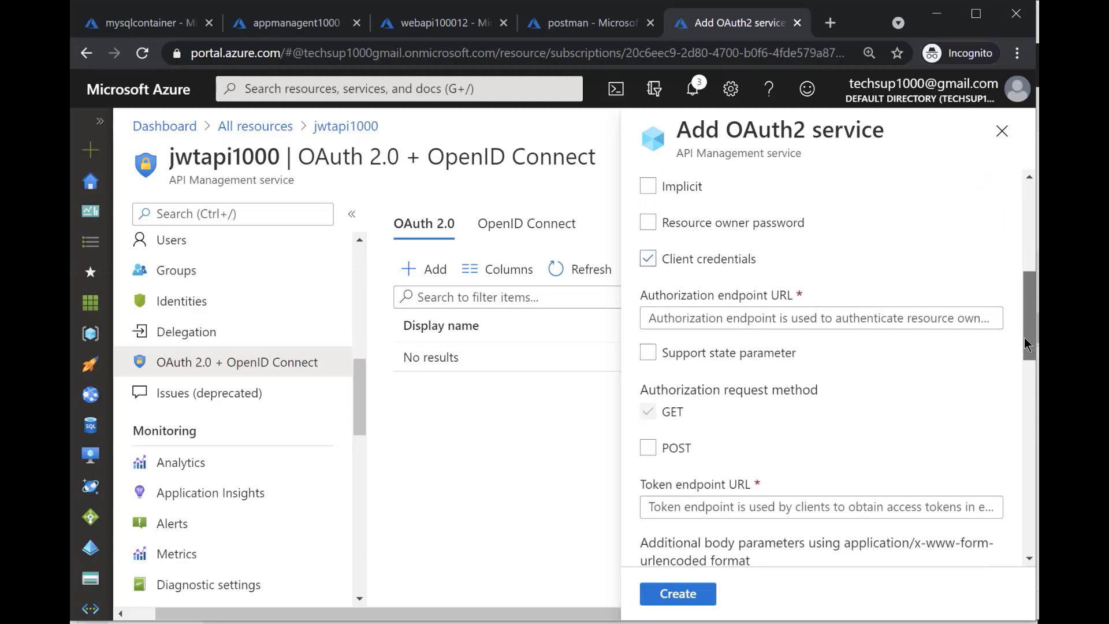
pyautogui.click(814, 321)
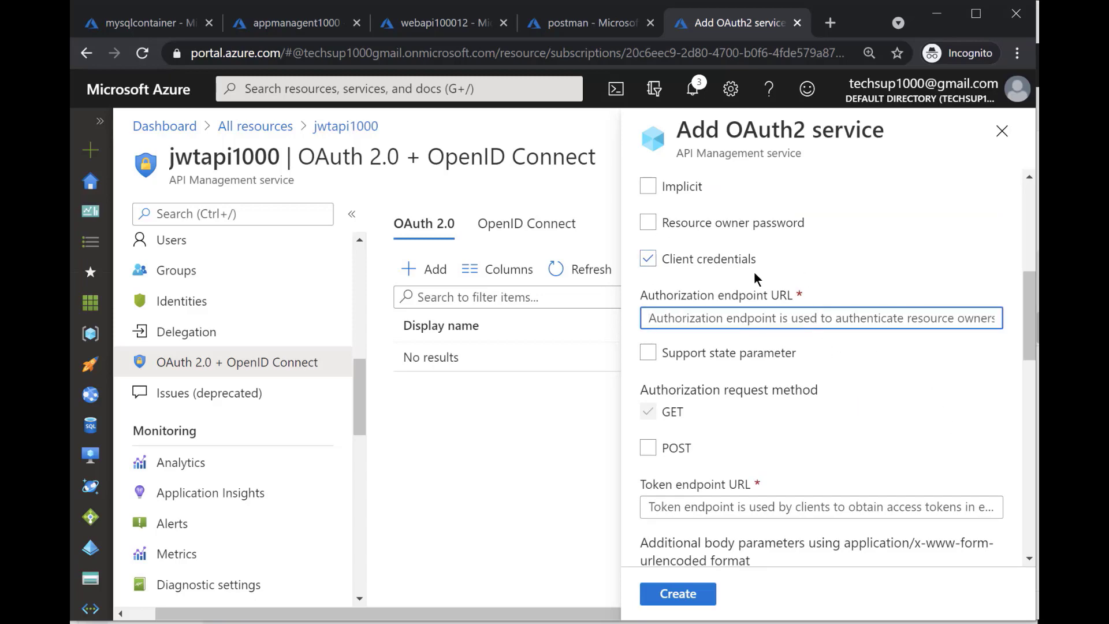
pyautogui.click(589, 22)
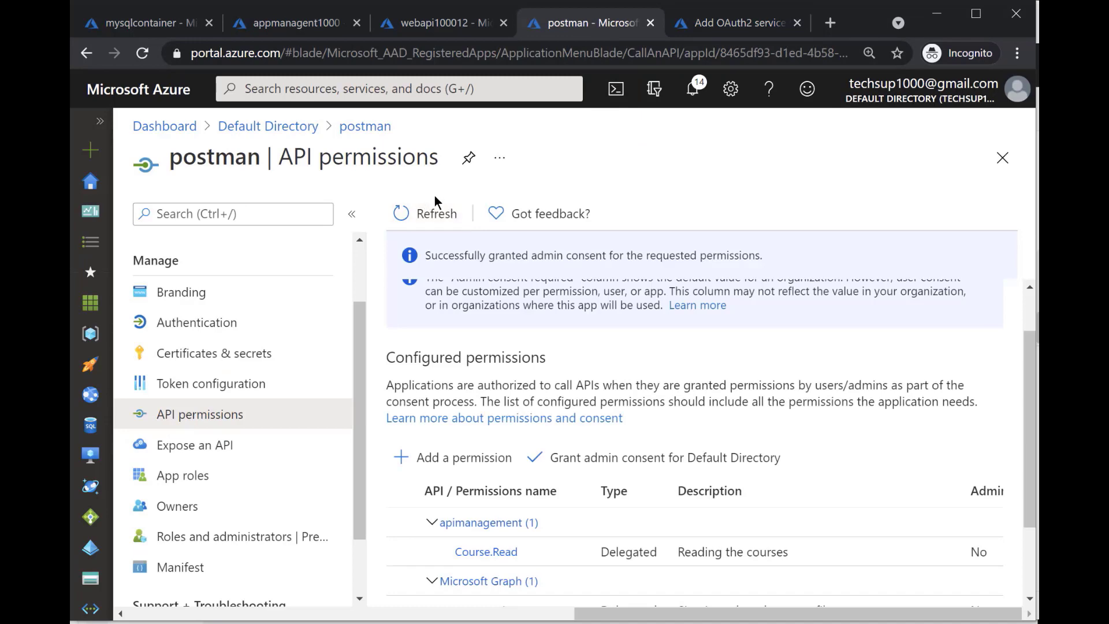
# Step: Paste apimanagement's v2 authorization endpoint URL into the OAuth2 service form
pyautogui.scroll(3, 339, 241)
pyautogui.click(299, 128)
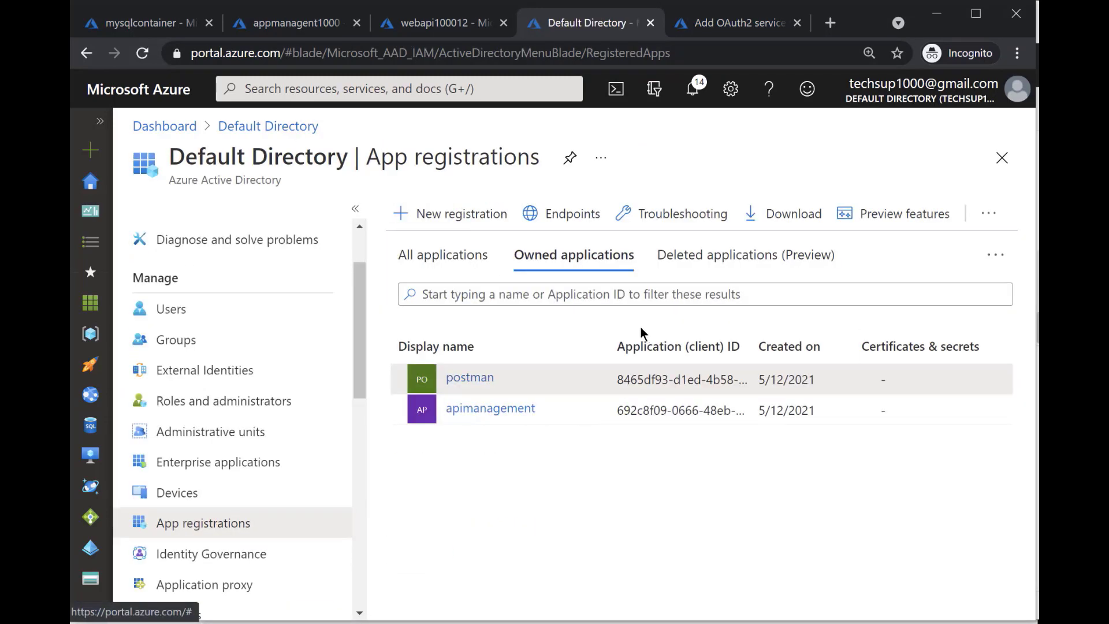
pyautogui.click(519, 409)
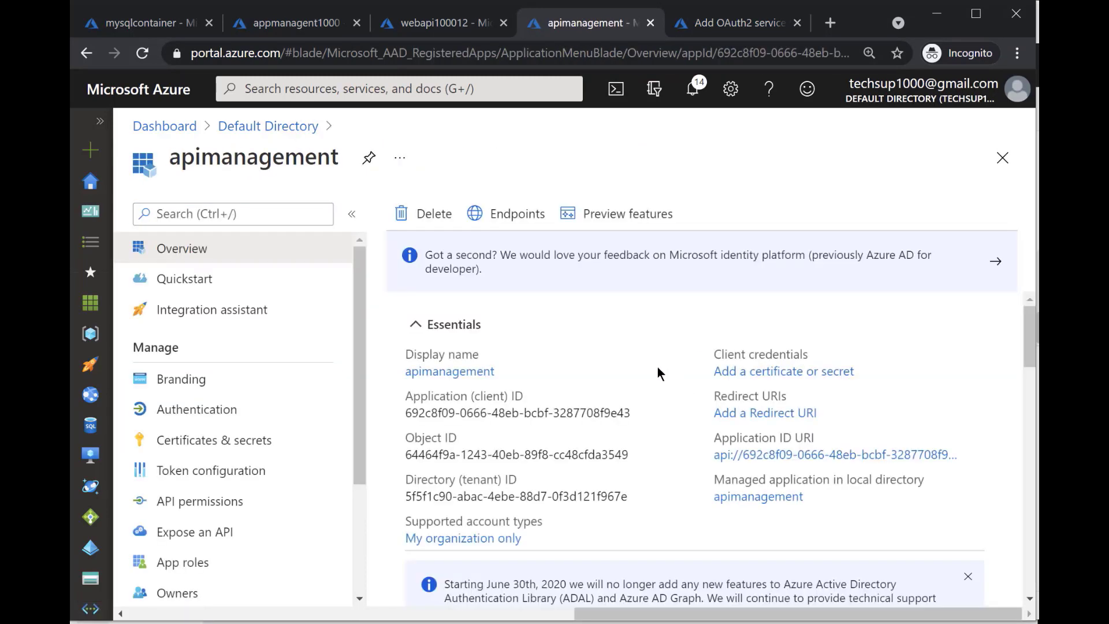
pyautogui.click(522, 215)
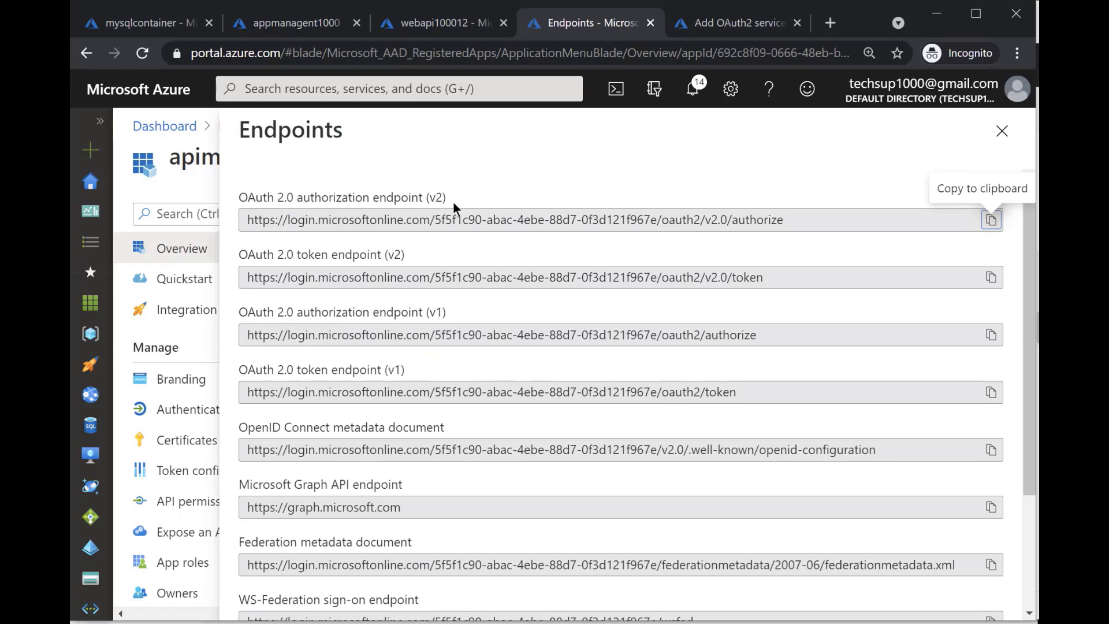
pyautogui.click(993, 221)
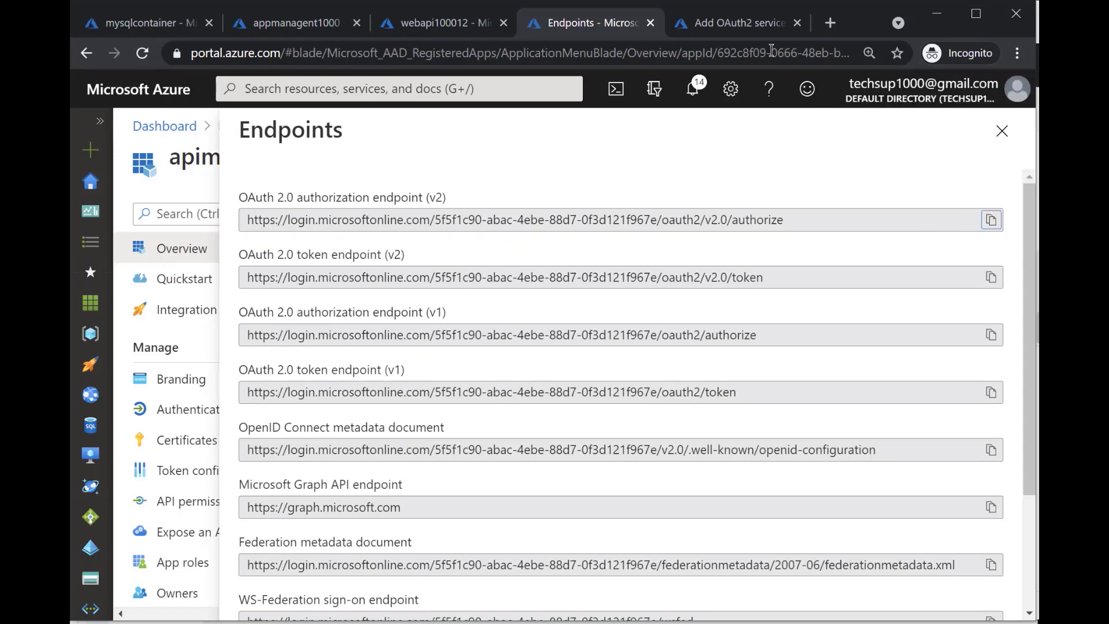
pyautogui.click(751, 26)
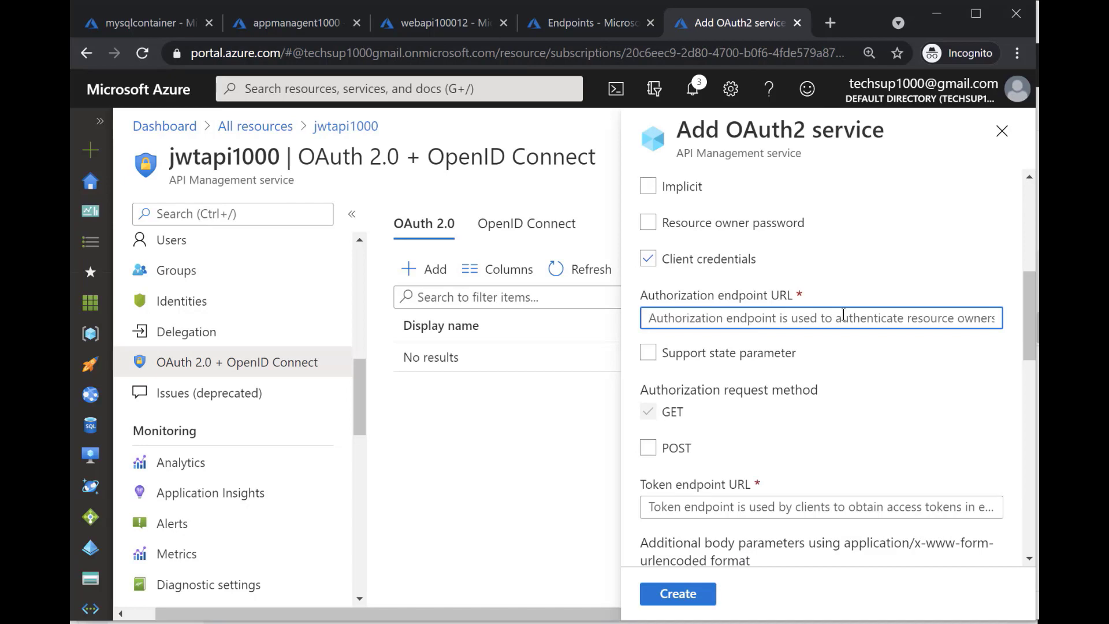
pyautogui.hotkey('ctrl', 'v')
# Step: Allow POST for authorization requests and paste the v2 token endpoint URL into the form
pyautogui.scroll(-2, 879, 391)
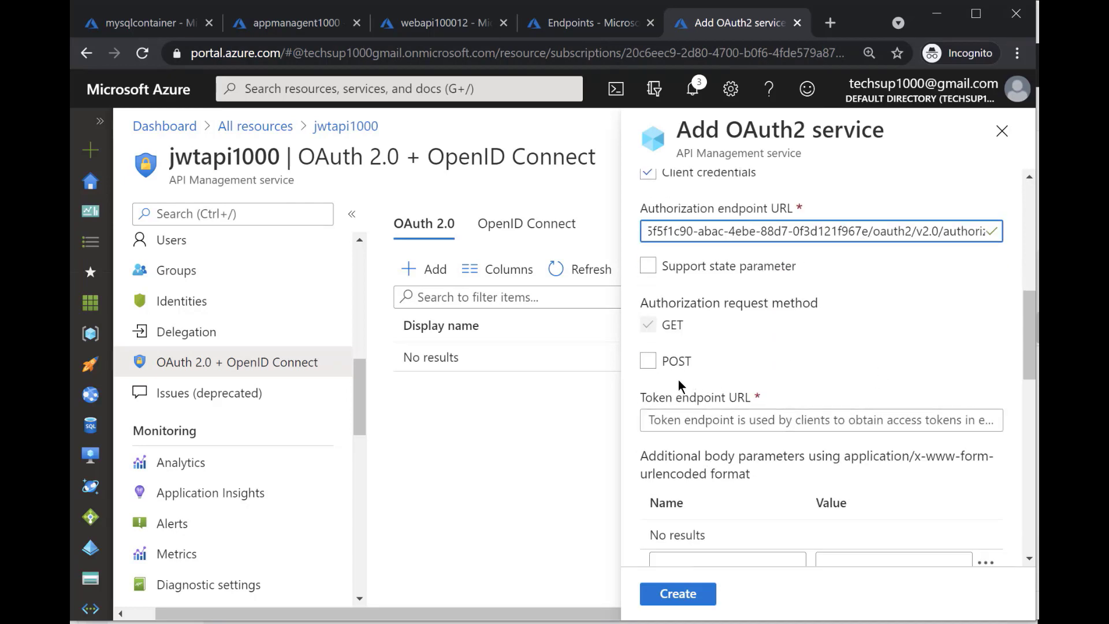
pyautogui.click(650, 361)
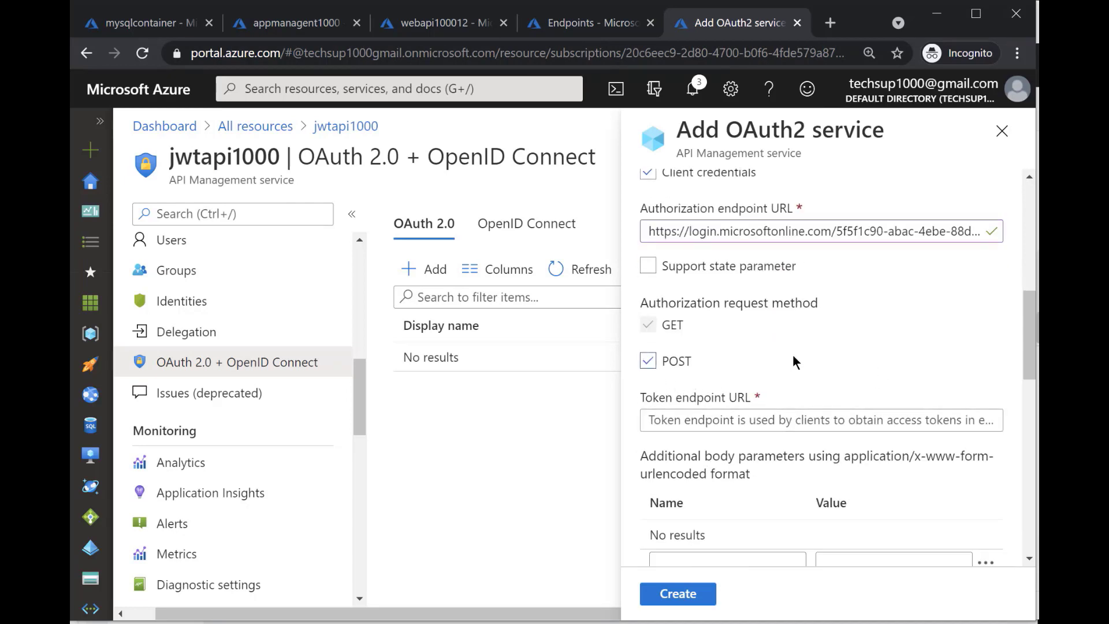
pyautogui.scroll(-2, 872, 358)
pyautogui.click(816, 335)
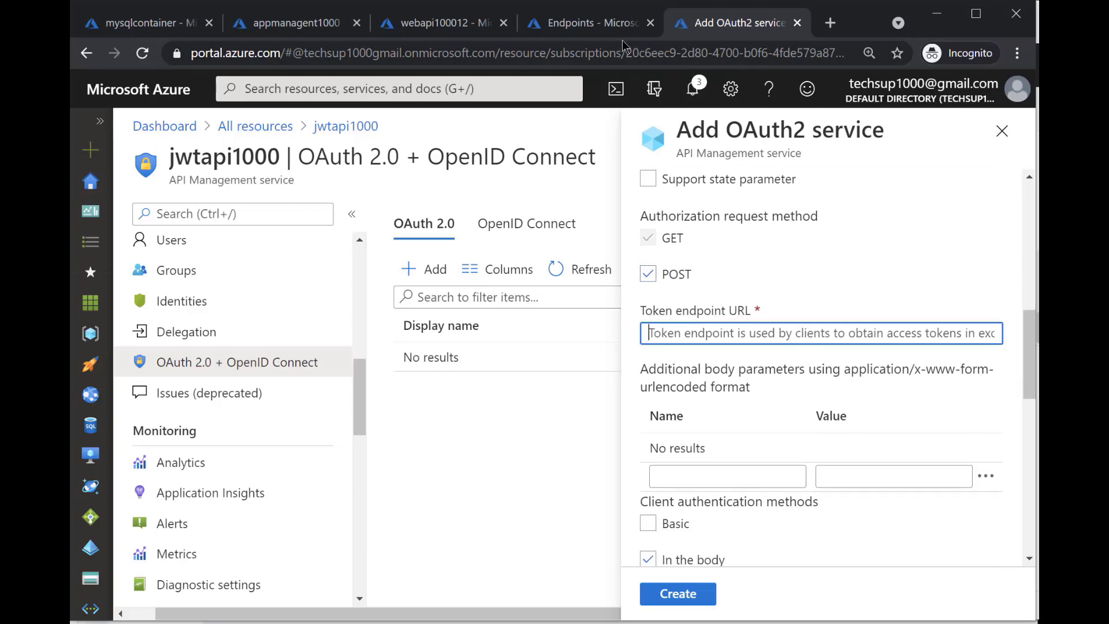
pyautogui.click(605, 26)
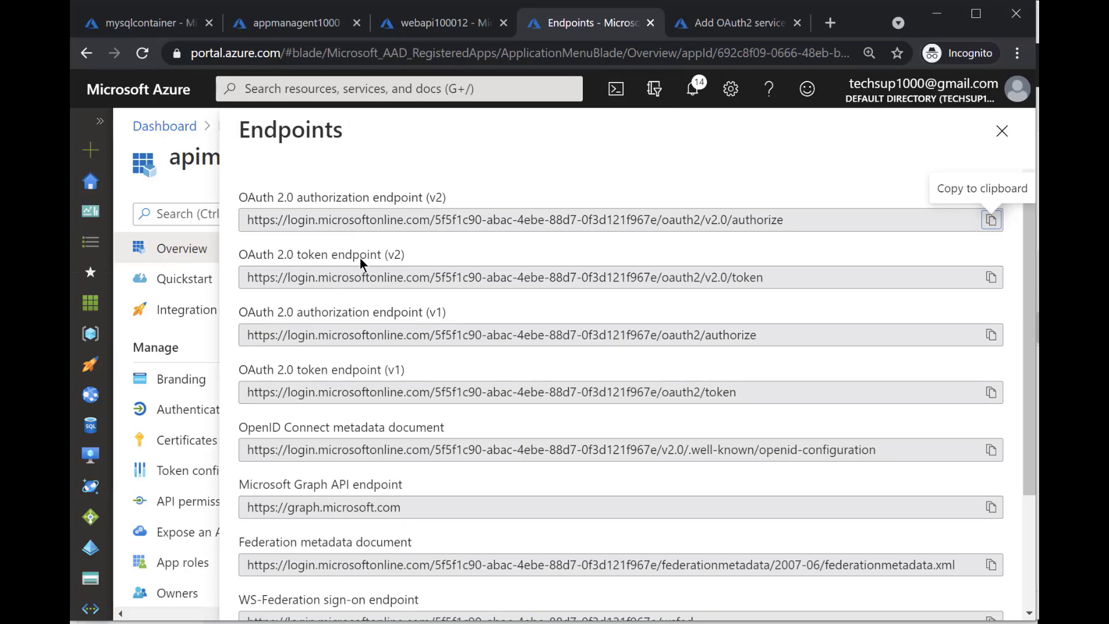
pyautogui.click(991, 277)
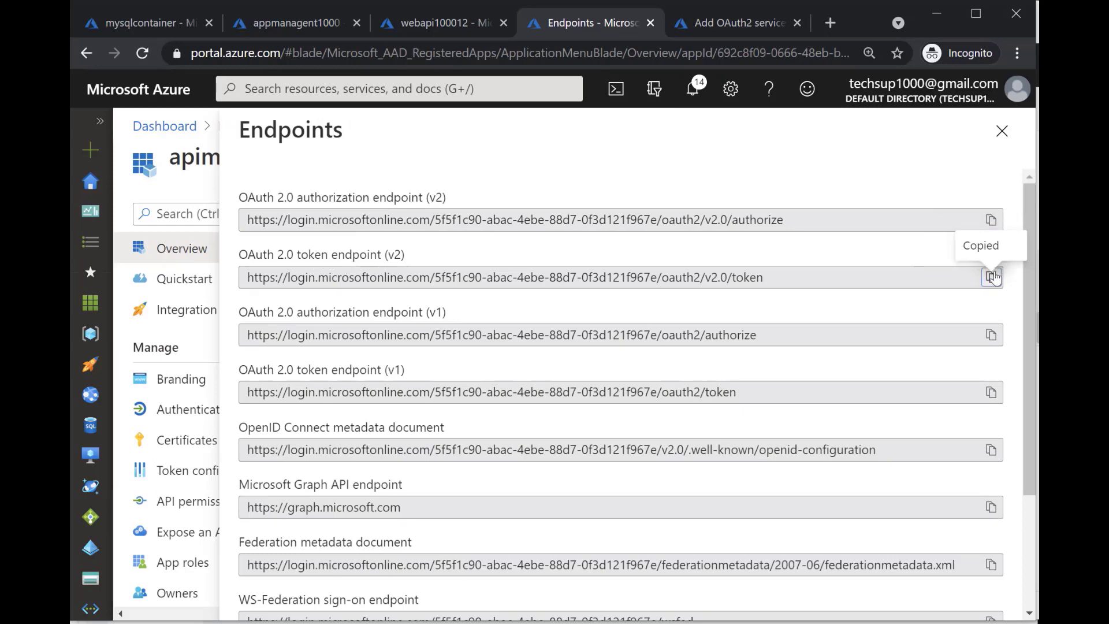
pyautogui.click(740, 23)
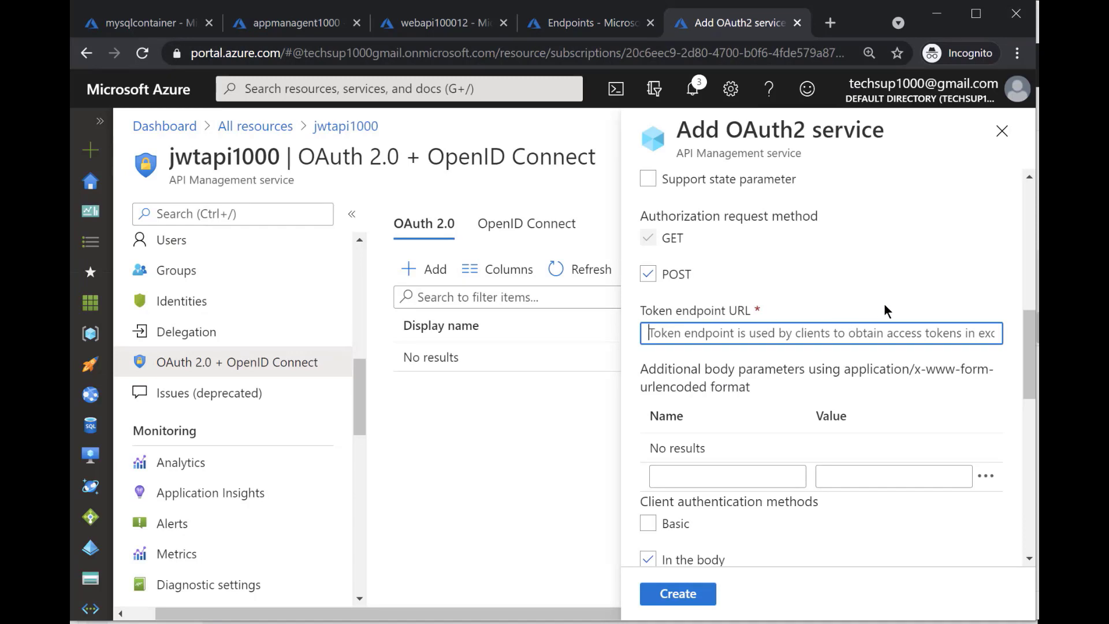
pyautogui.hotkey('ctrl', 'v')
pyautogui.scroll(-1, 915, 341)
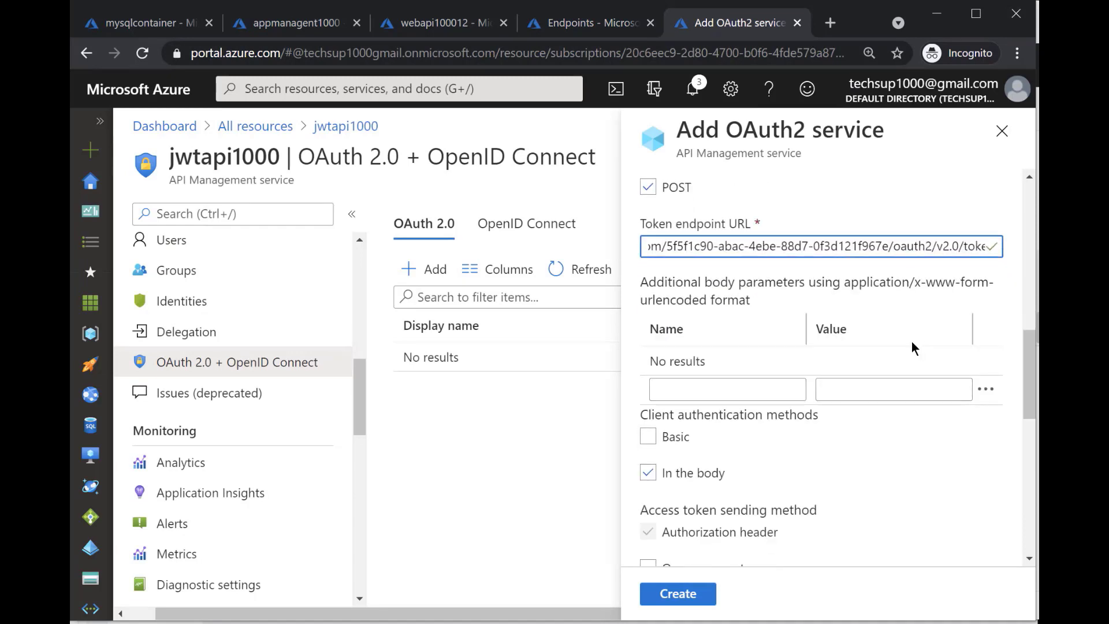
pyautogui.scroll(-1, 912, 342)
pyautogui.scroll(-1, 912, 343)
pyautogui.scroll(-1, 911, 346)
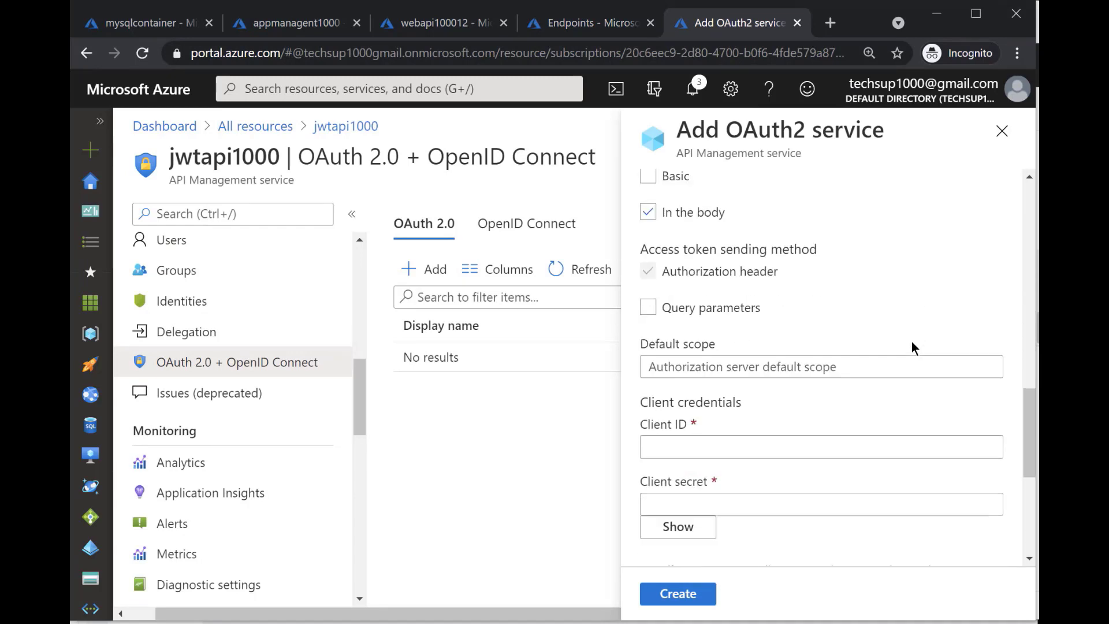
pyautogui.scroll(-1, 911, 346)
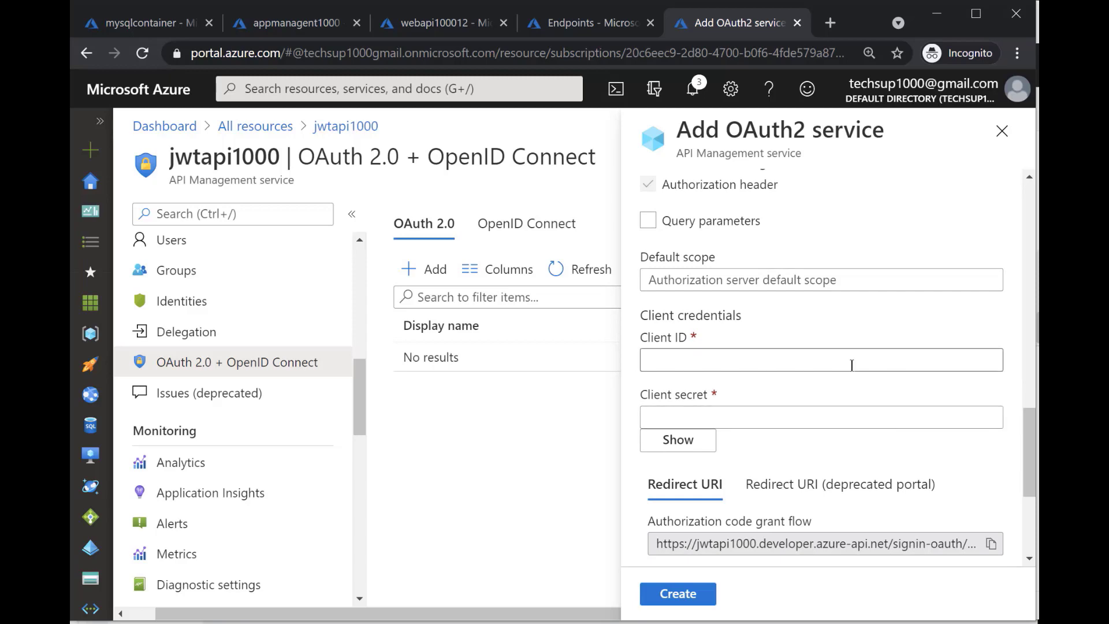
pyautogui.click(839, 279)
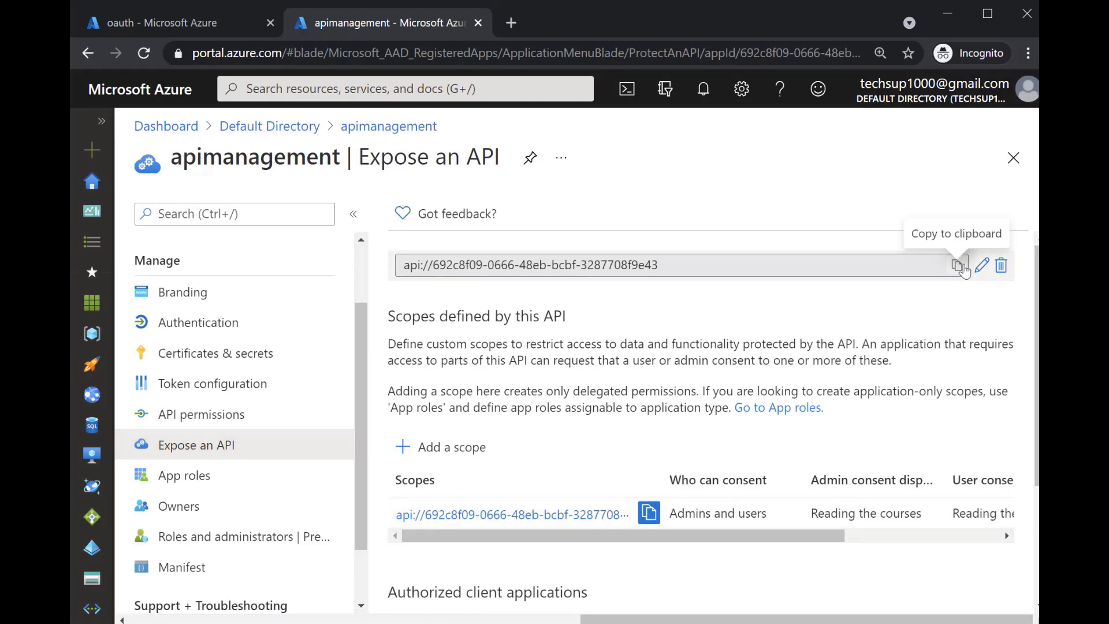
# Step: Paste apimanagement's Application ID URI as the OAuth2 service's default scope
pyautogui.click(957, 266)
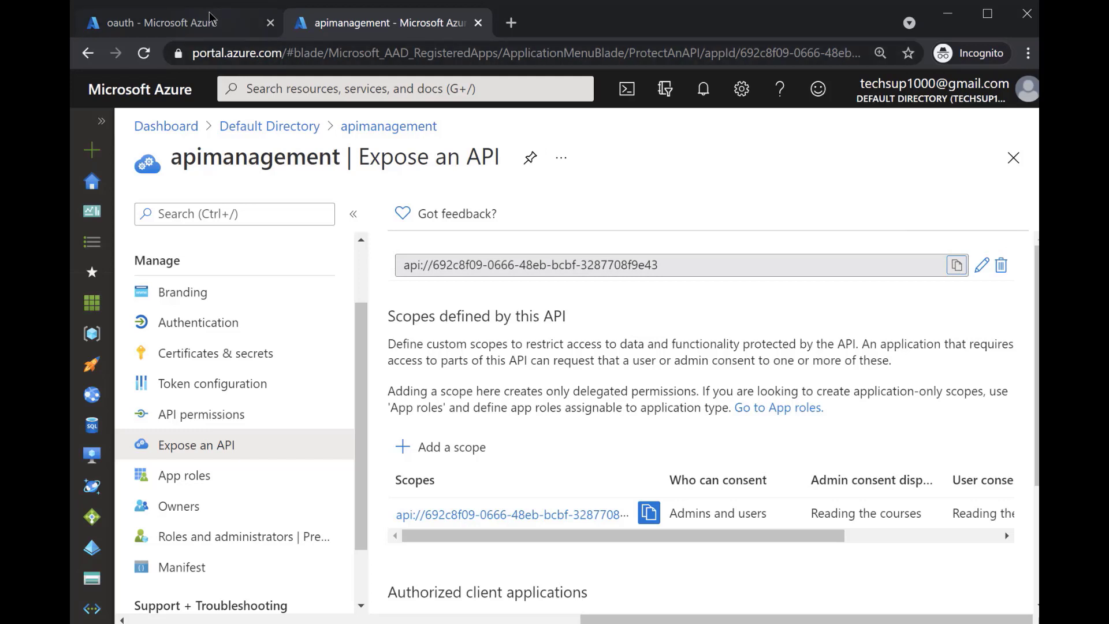
pyautogui.click(220, 23)
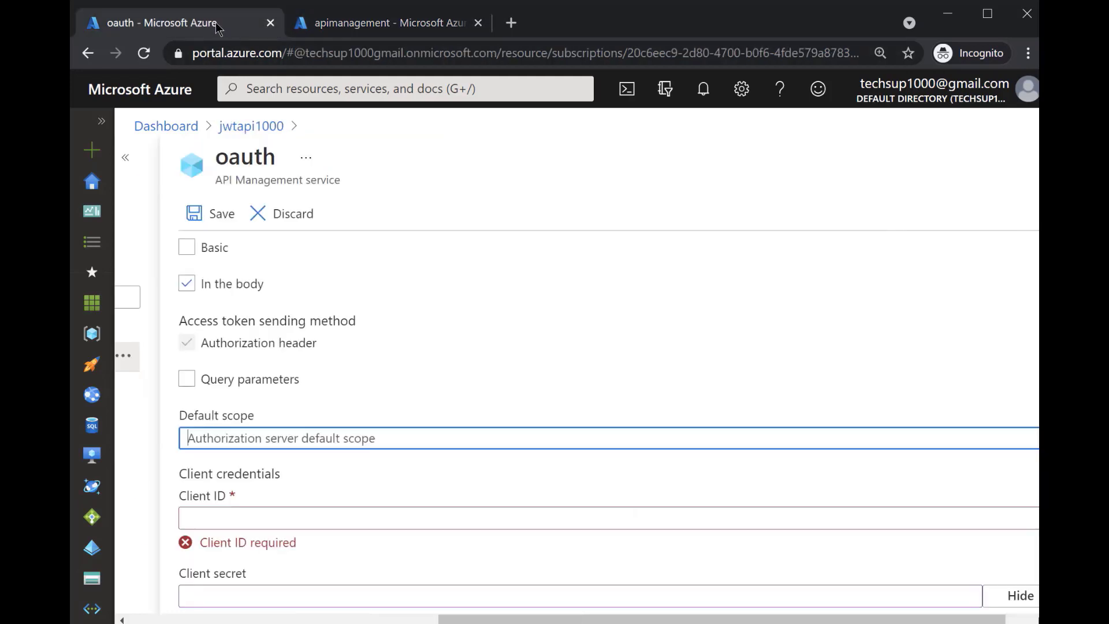
pyautogui.click(601, 440)
pyautogui.hotkey('ctrl', 'v')
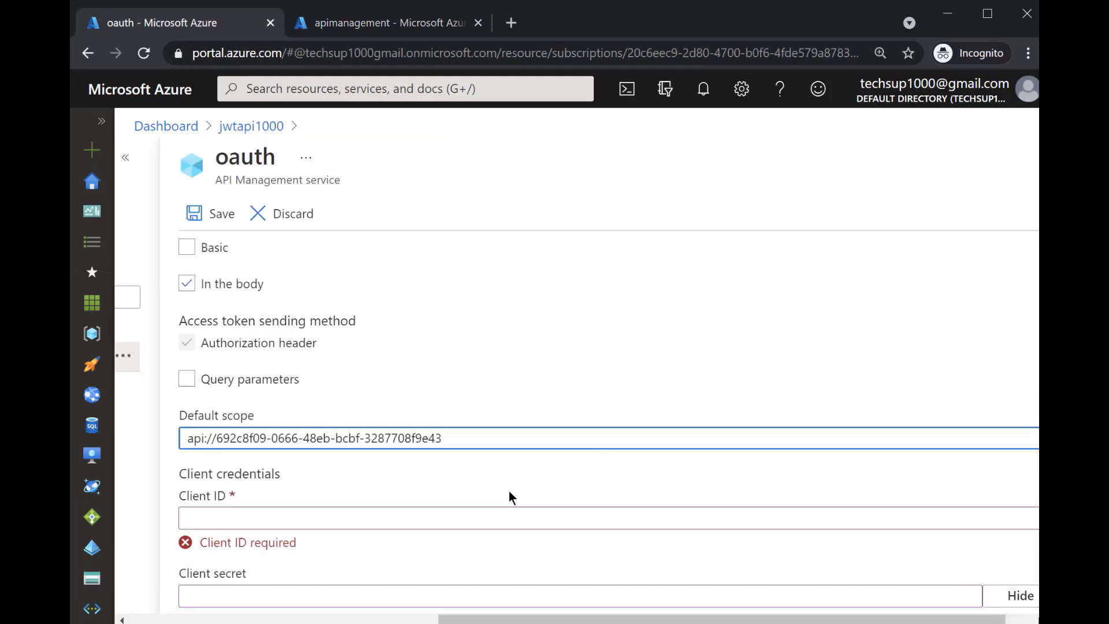
# Step: Copy apimanagement's application client ID from its Overview into the client ID field
pyautogui.click(483, 517)
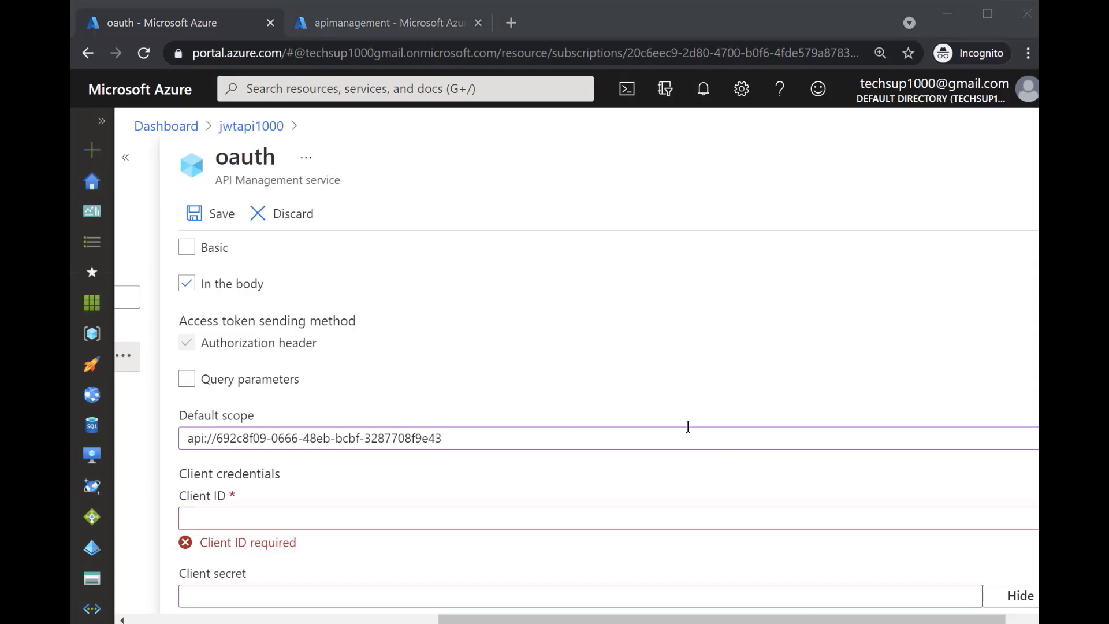
pyautogui.click(379, 25)
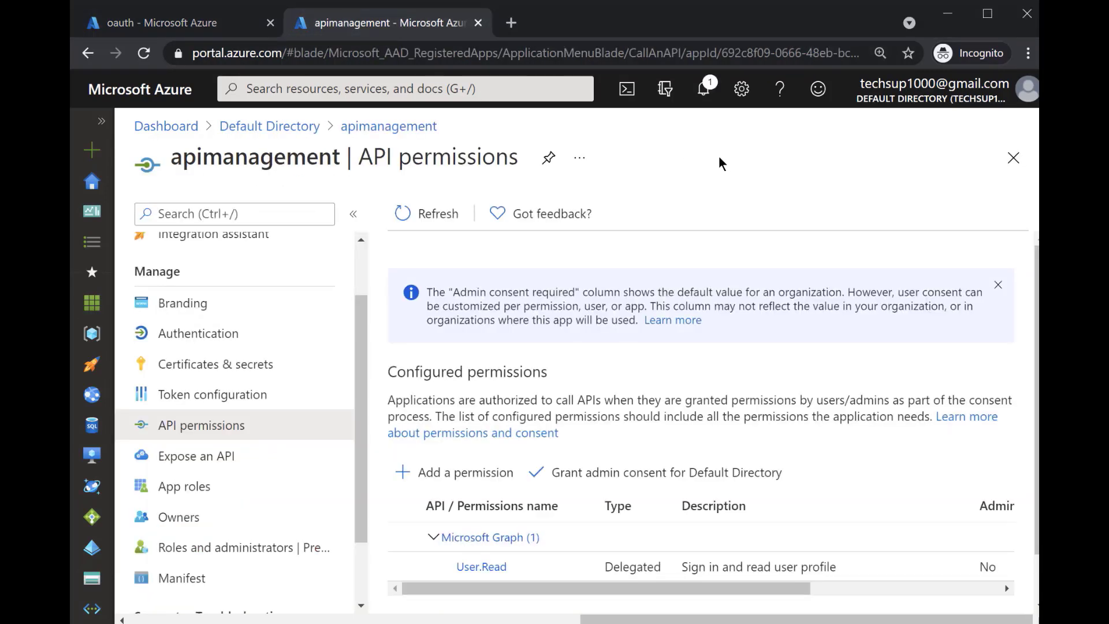
pyautogui.scroll(3, 288, 317)
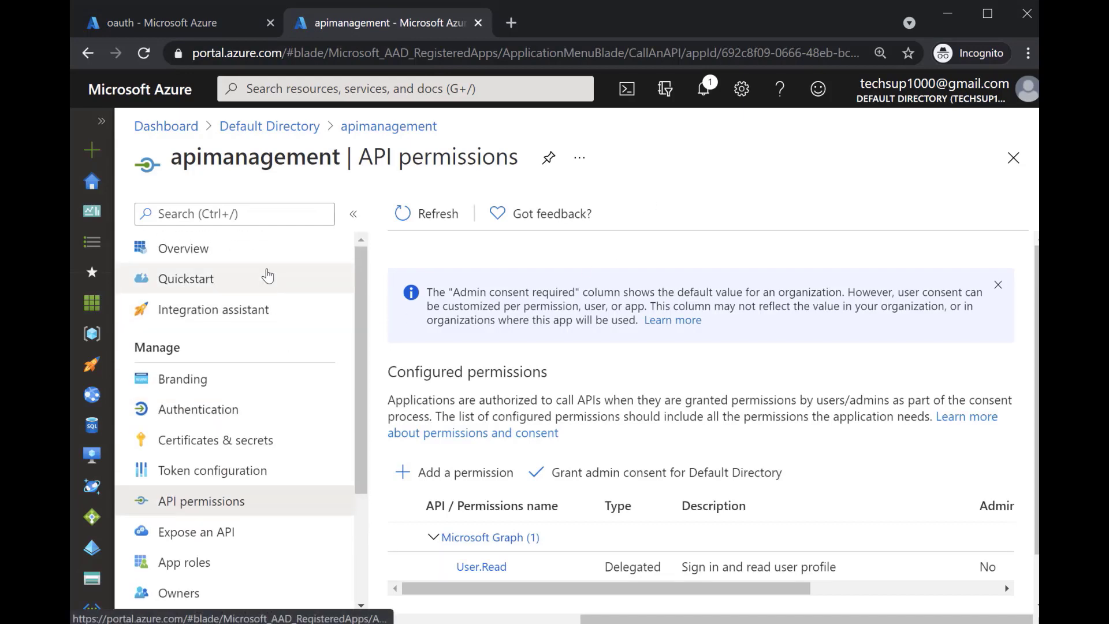
pyautogui.click(254, 249)
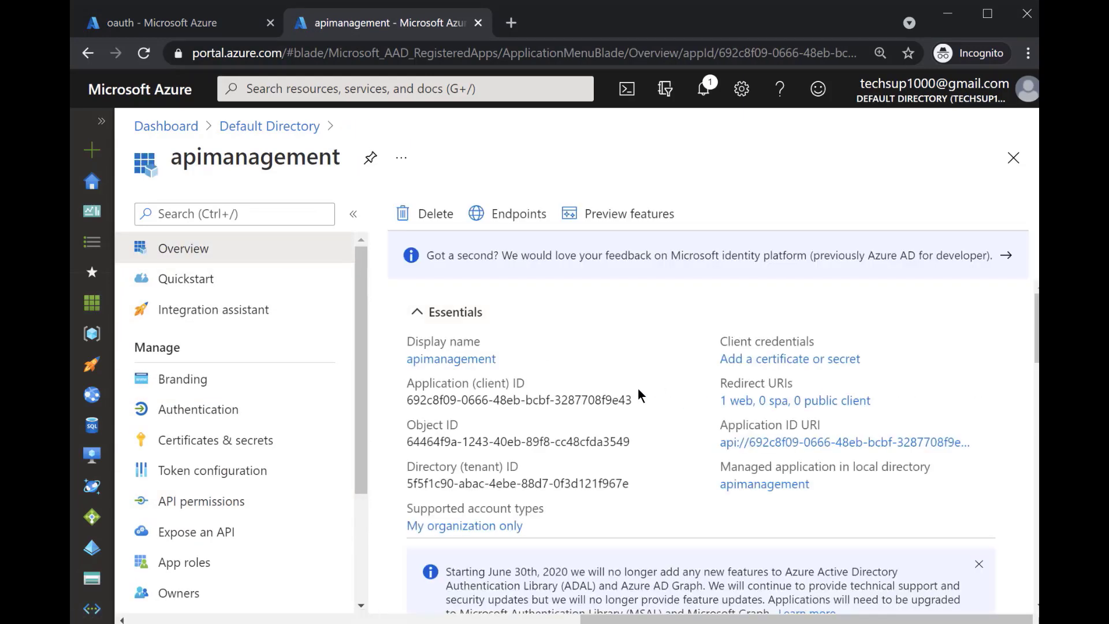
pyautogui.click(644, 400)
pyautogui.click(196, 38)
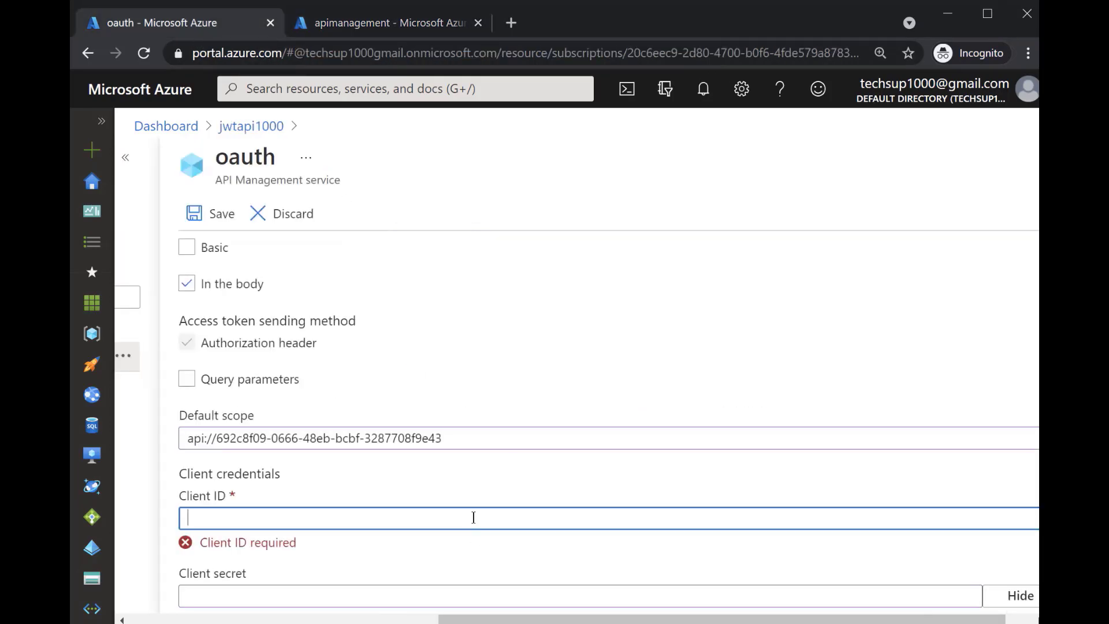
pyautogui.hotkey('ctrl', 'v')
# Step: Create a new client secret named secret in apimanagement's Certificates & secrets
pyautogui.scroll(-2, 586, 491)
pyautogui.click(527, 490)
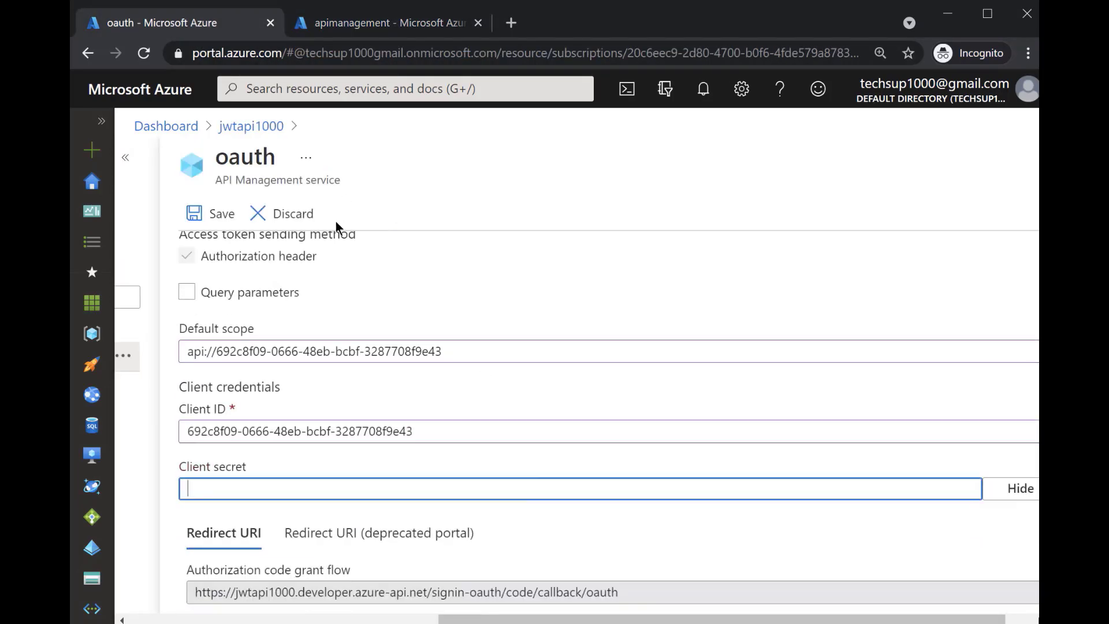
pyautogui.click(377, 26)
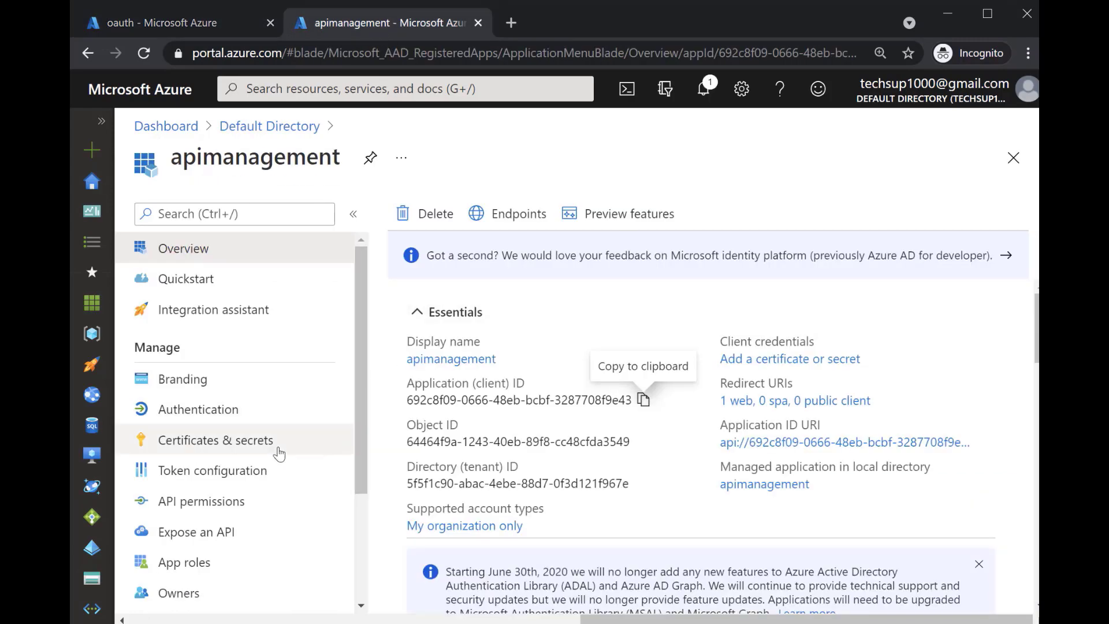
pyautogui.click(260, 445)
pyautogui.scroll(-3, 566, 431)
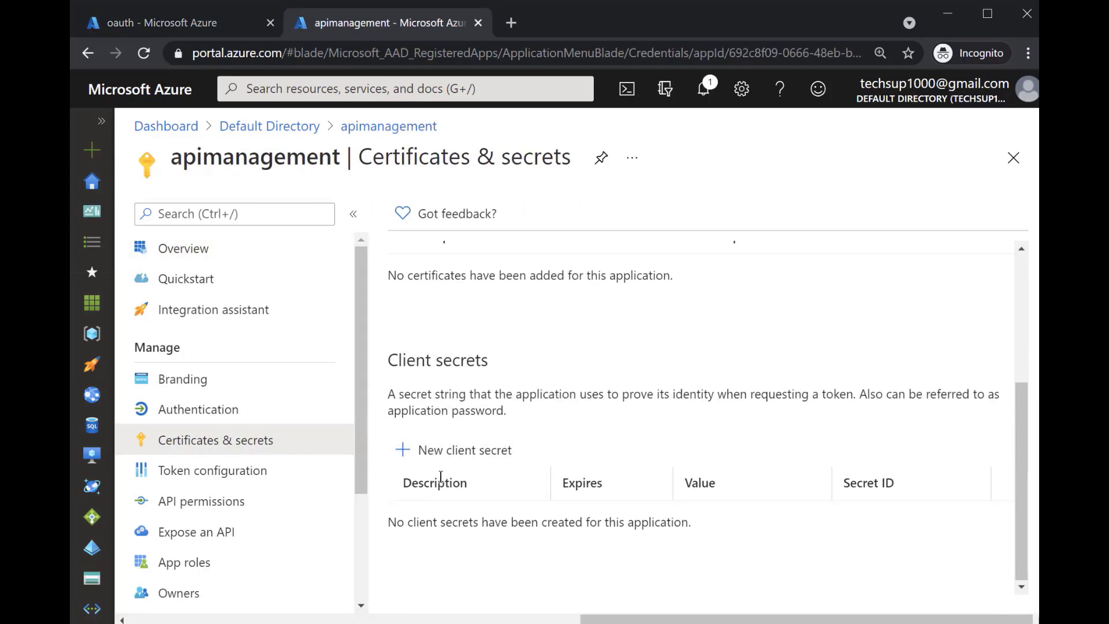
pyautogui.click(454, 459)
pyautogui.write('secret')
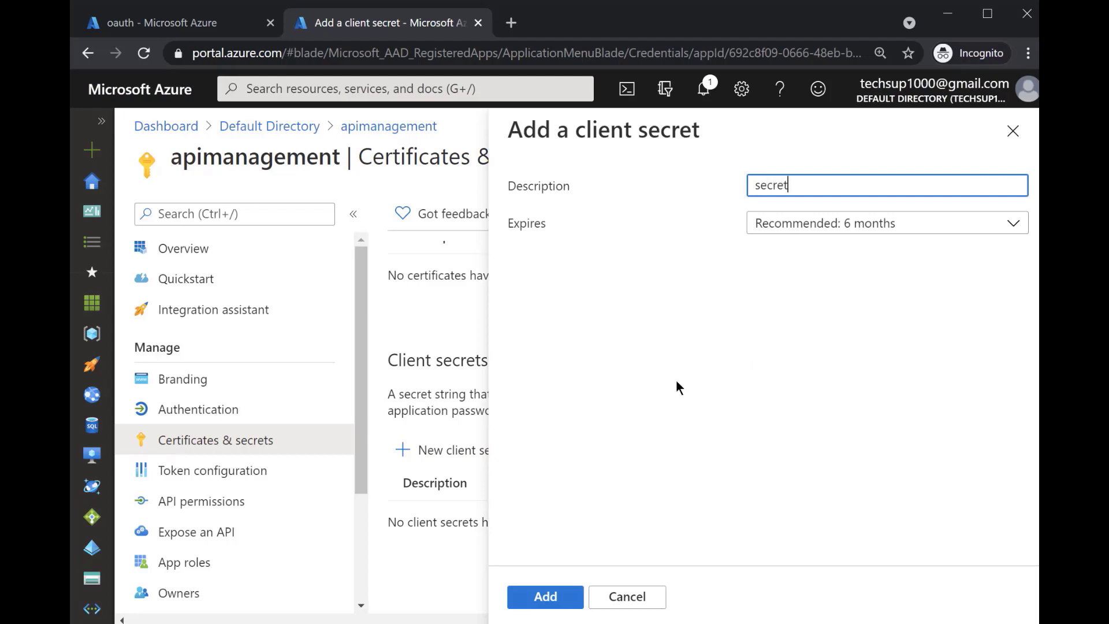
pyautogui.click(543, 598)
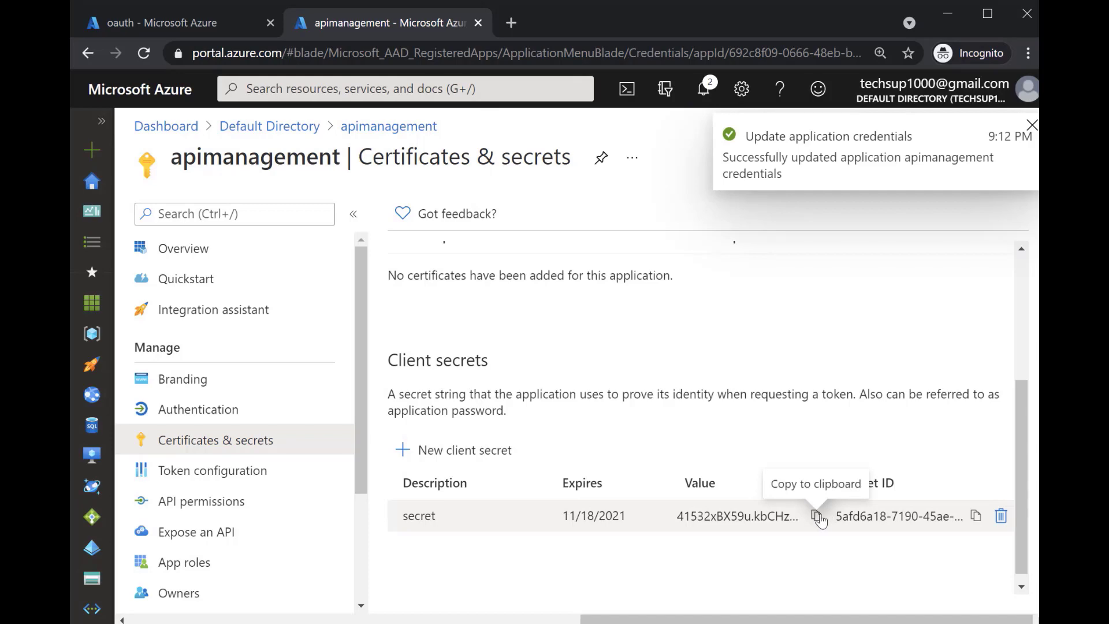
# Step: Paste the new secret's value into the OAuth2 form's client secret field
pyautogui.click(816, 516)
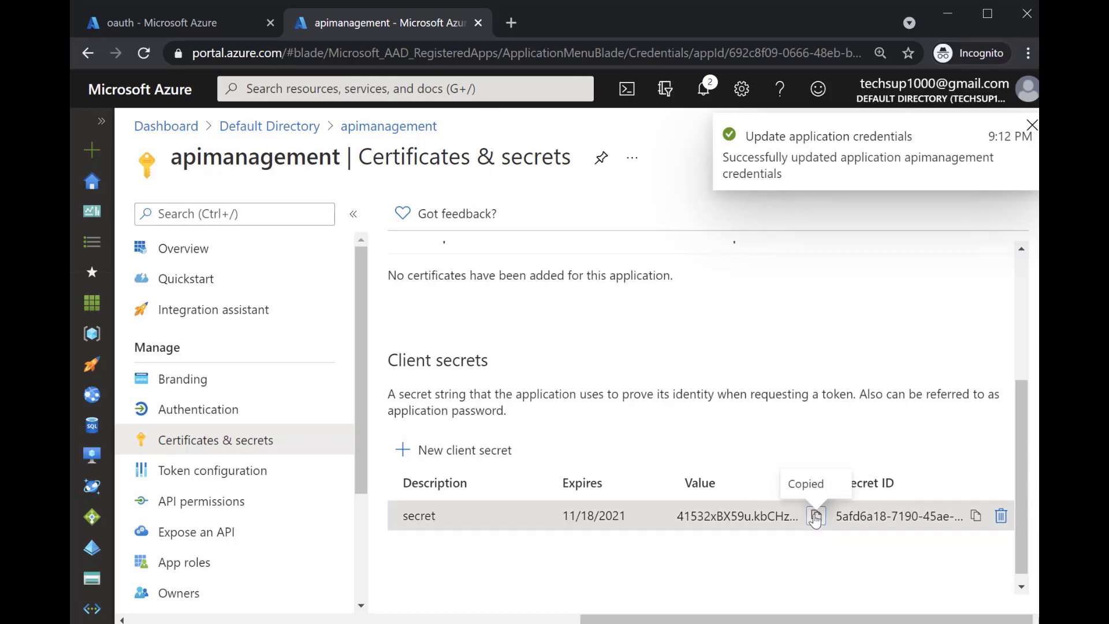
pyautogui.click(210, 26)
pyautogui.click(419, 488)
pyautogui.hotkey('ctrl', 'v')
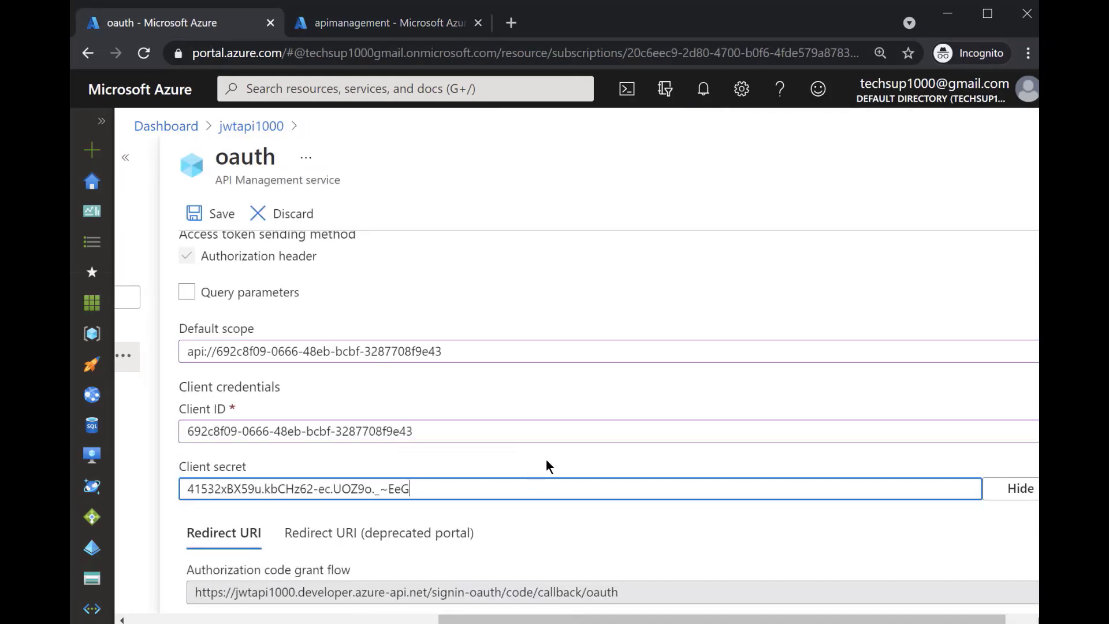
pyautogui.scroll(-5, 545, 458)
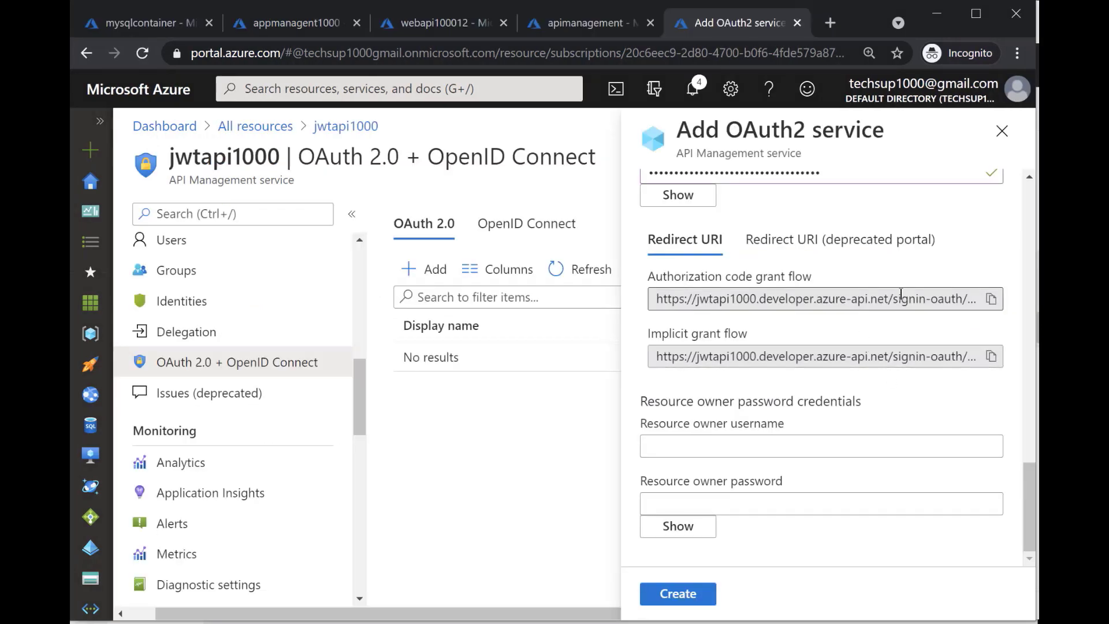
pyautogui.click(995, 302)
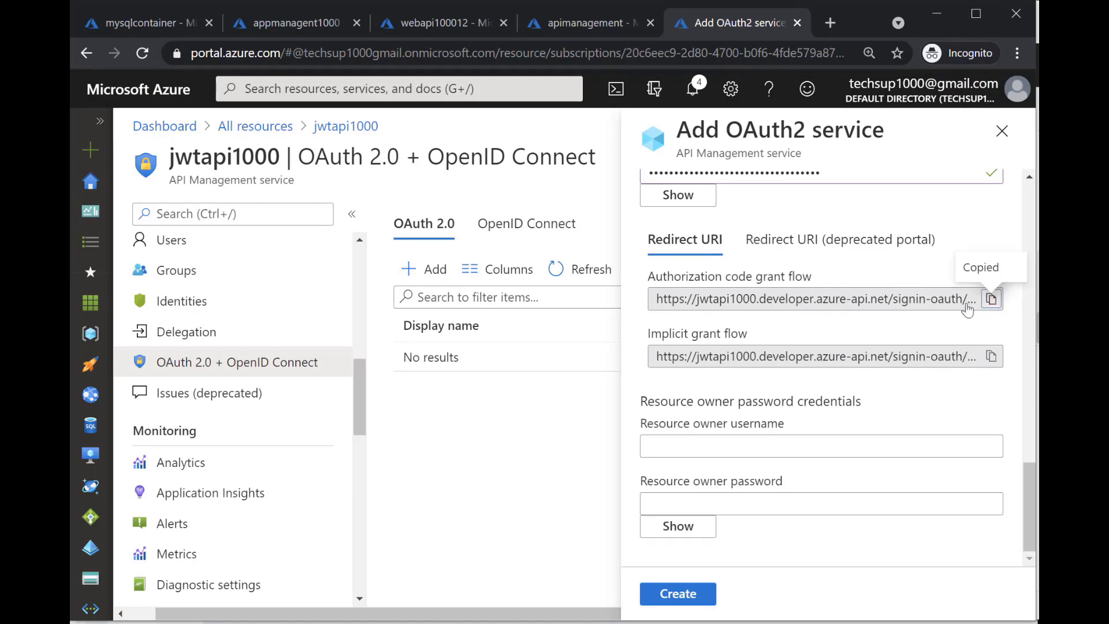
pyautogui.click(590, 33)
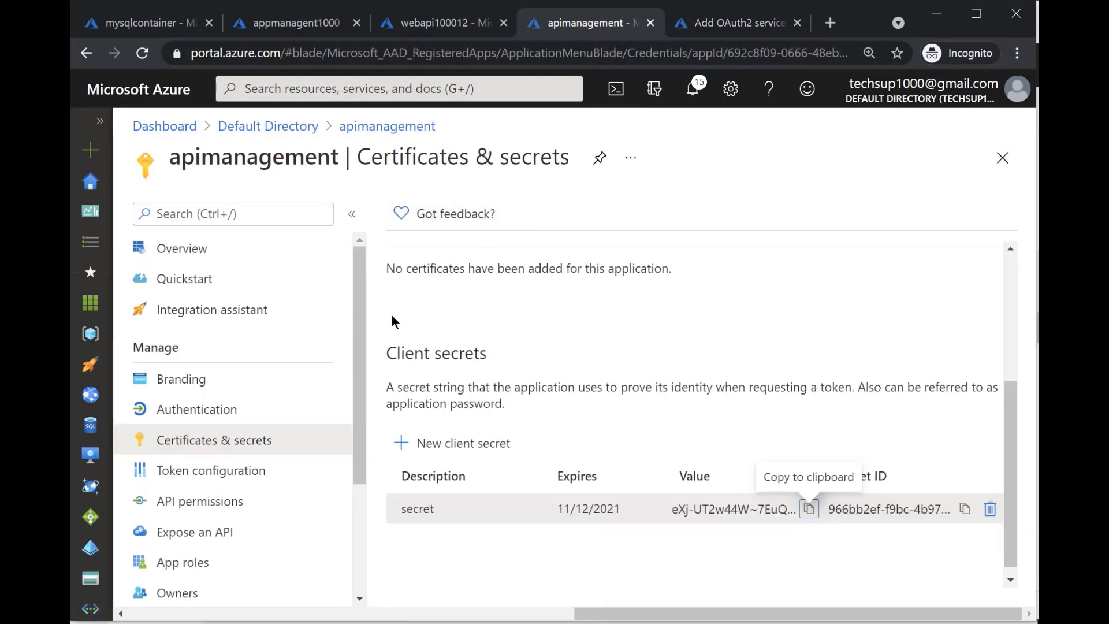
pyautogui.scroll(-1, 260, 370)
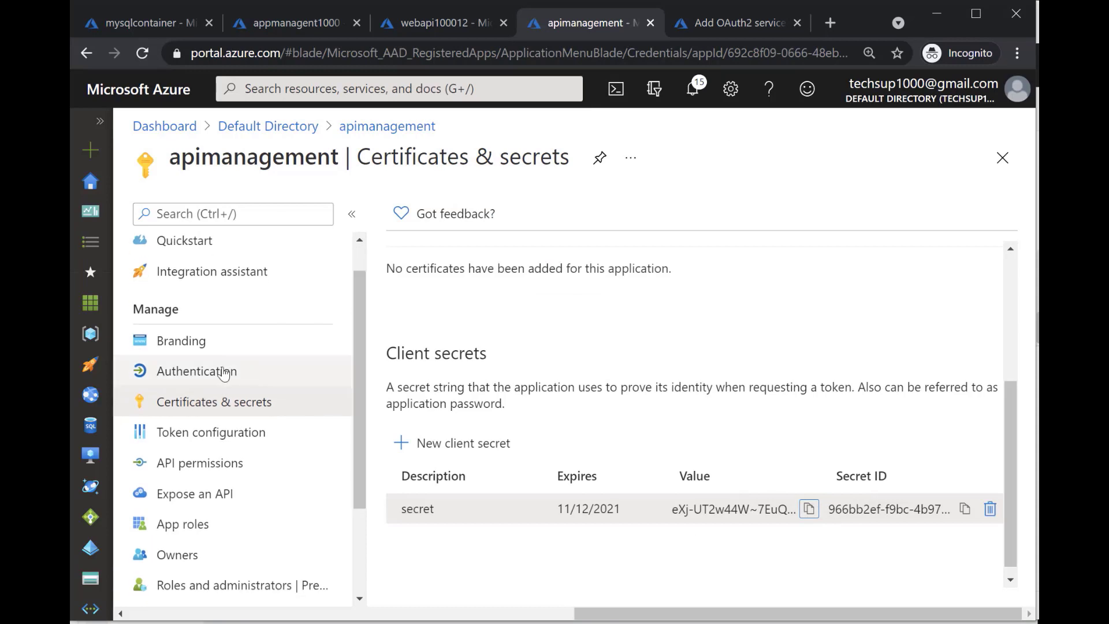
pyautogui.click(224, 373)
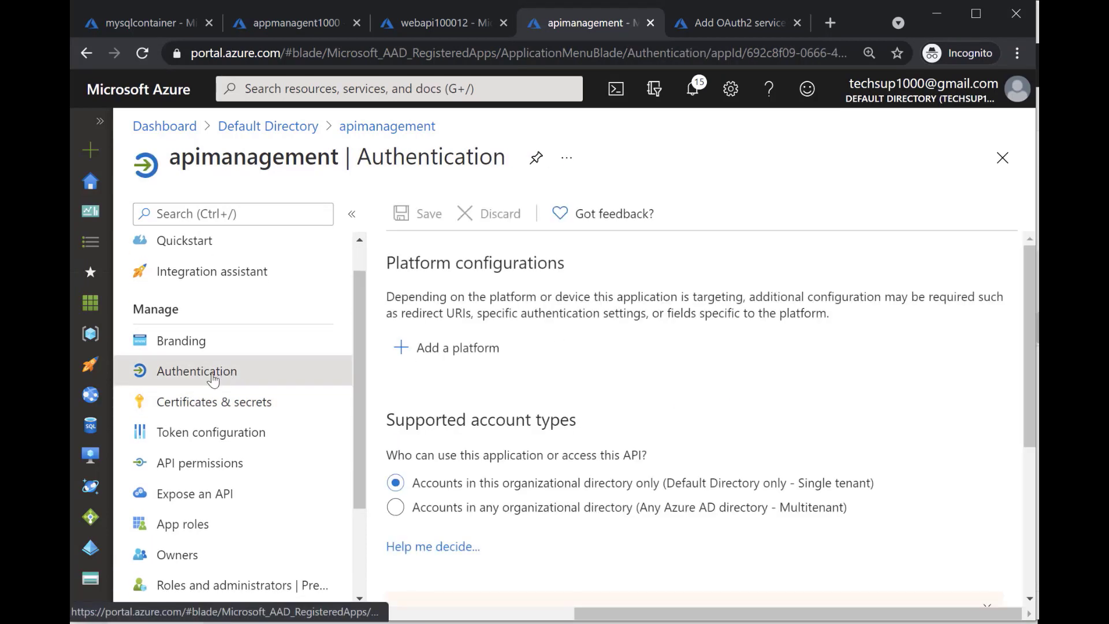
pyautogui.click(475, 354)
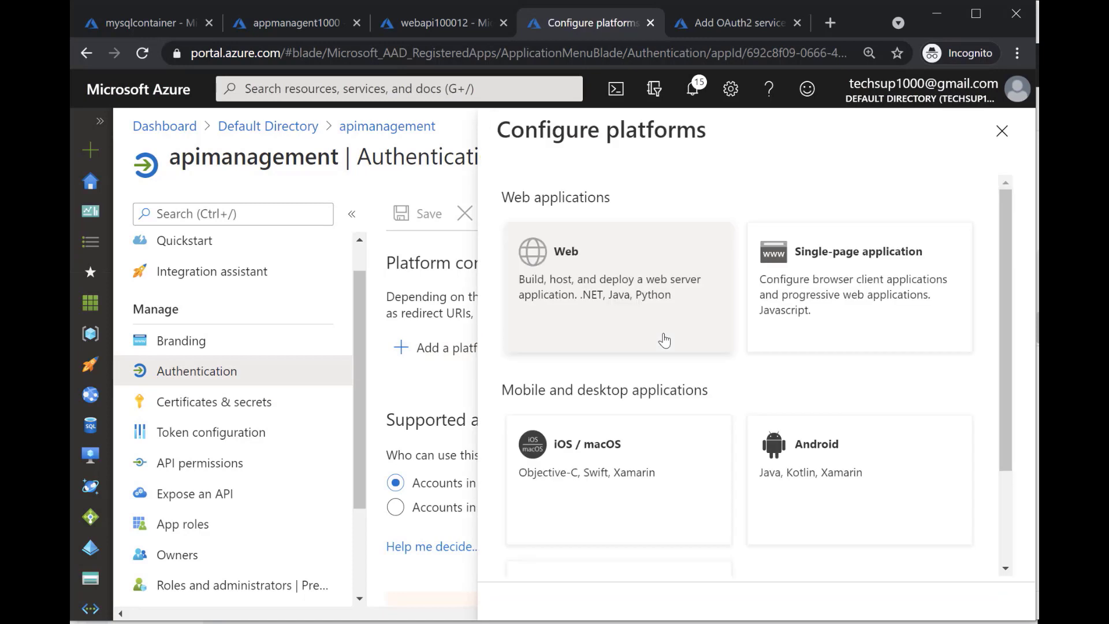
pyautogui.click(636, 266)
pyautogui.click(729, 324)
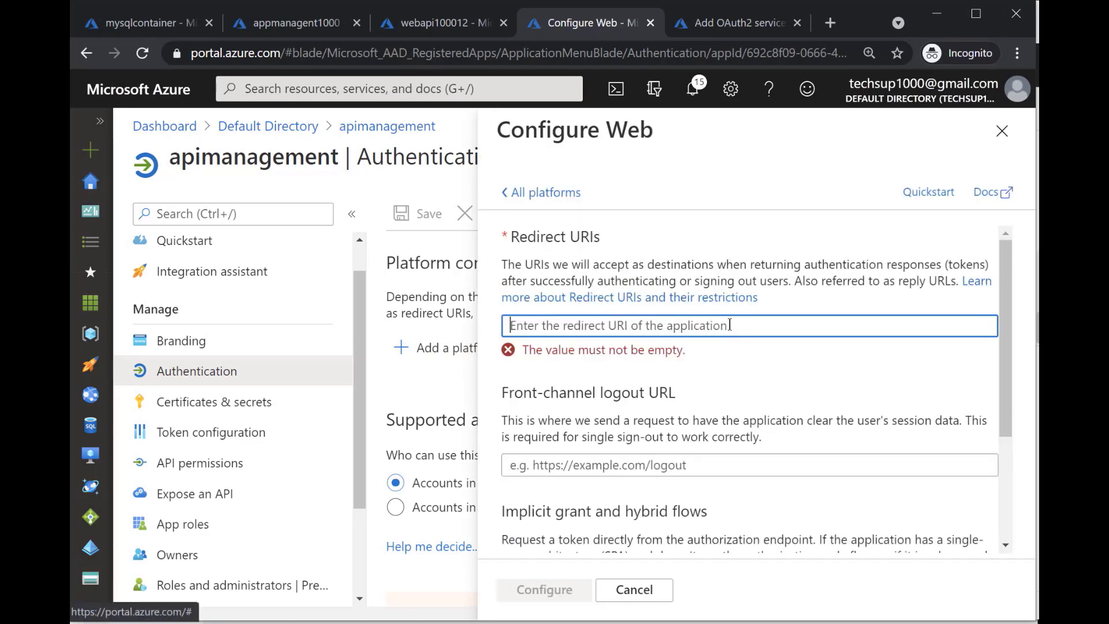
pyautogui.hotkey('ctrl', 'v')
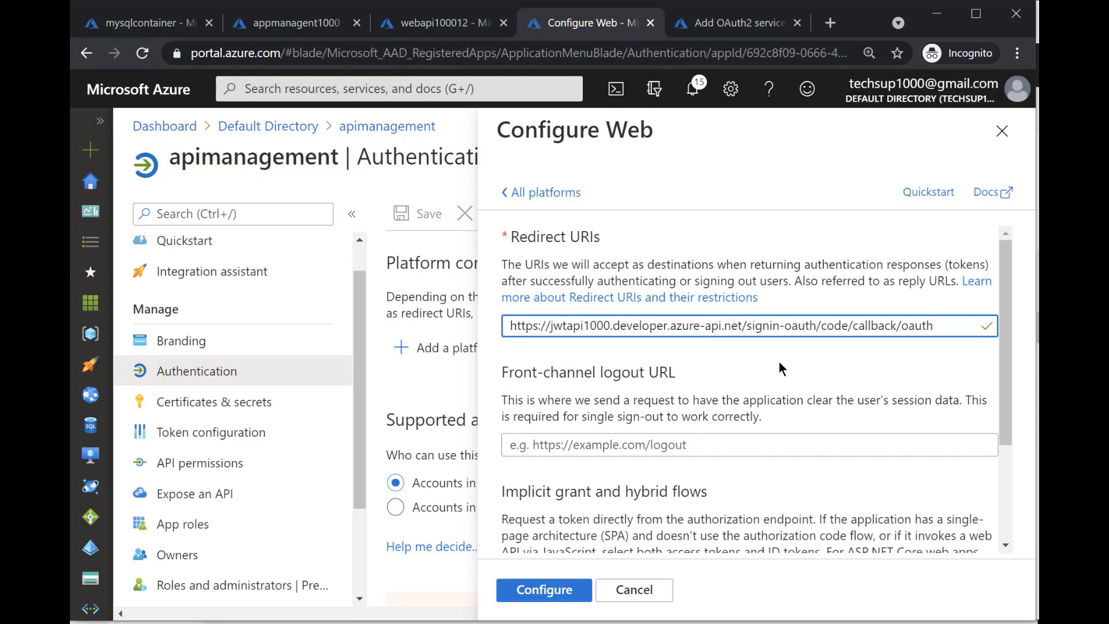
pyautogui.scroll(-3, 778, 359)
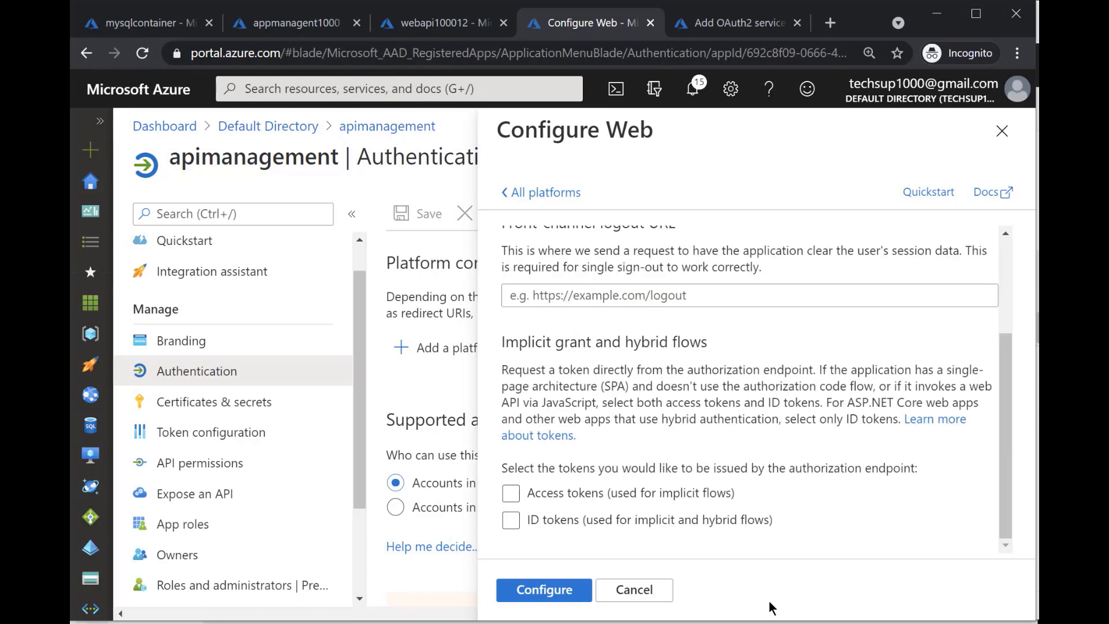
pyautogui.click(577, 595)
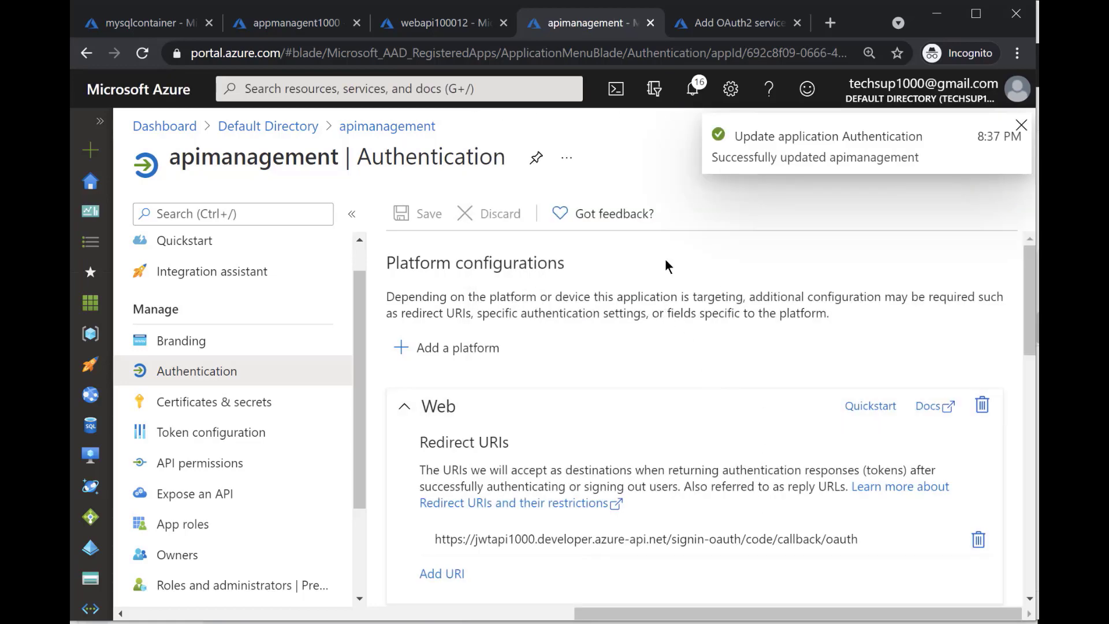
pyautogui.click(760, 33)
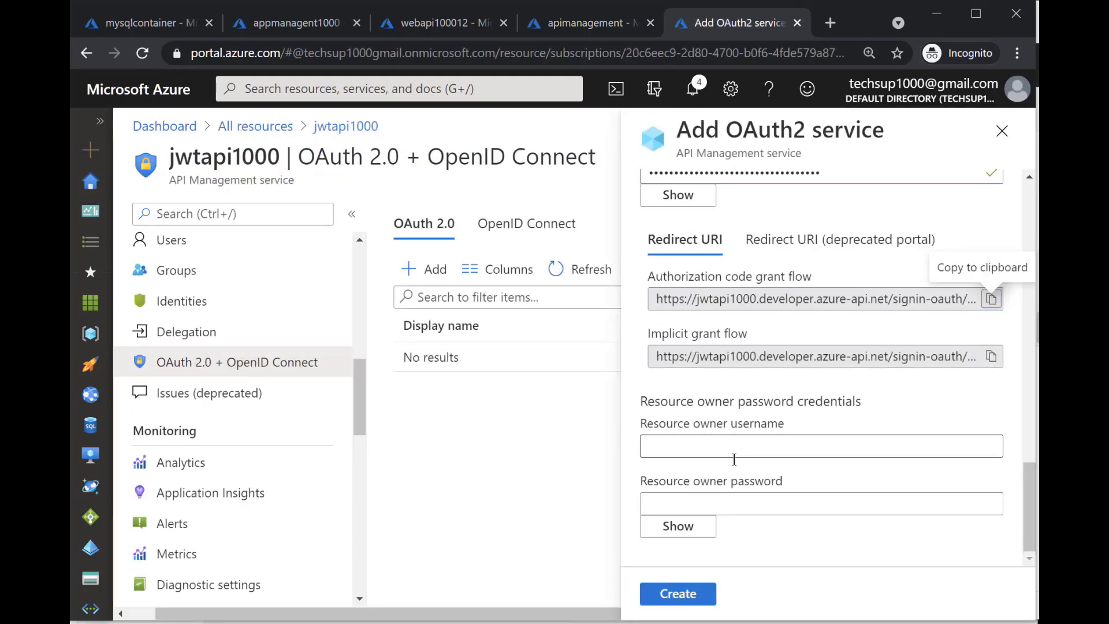
# Step: Create the 'oauth' OAuth2 authorization server in jwtapi1000
pyautogui.click(698, 596)
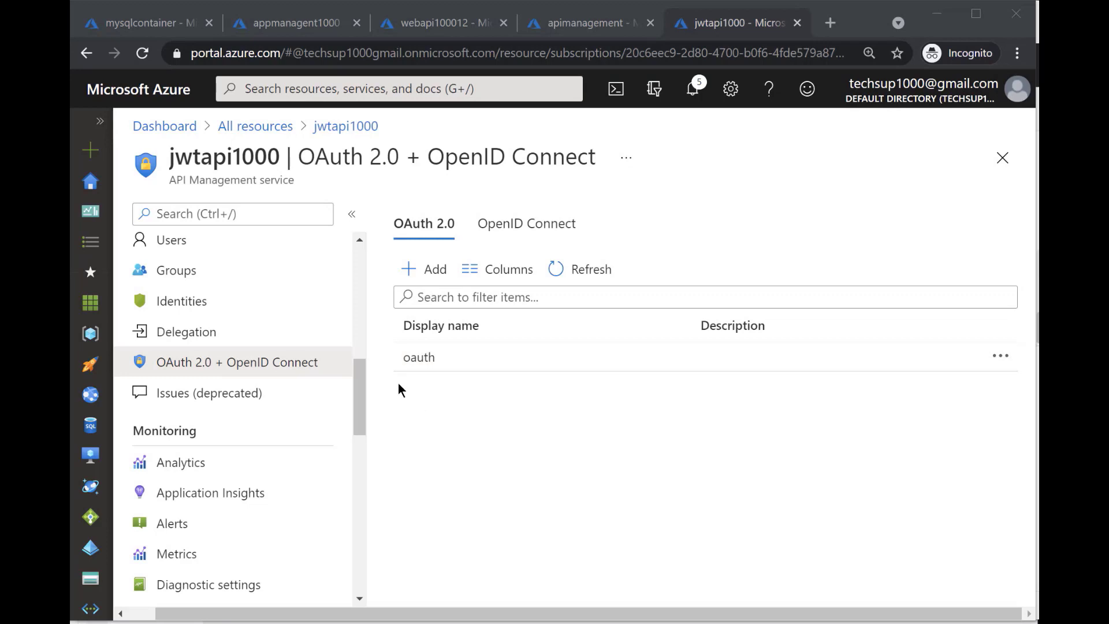
pyautogui.moveTo(354, 396); pyautogui.dragTo(358, 318)
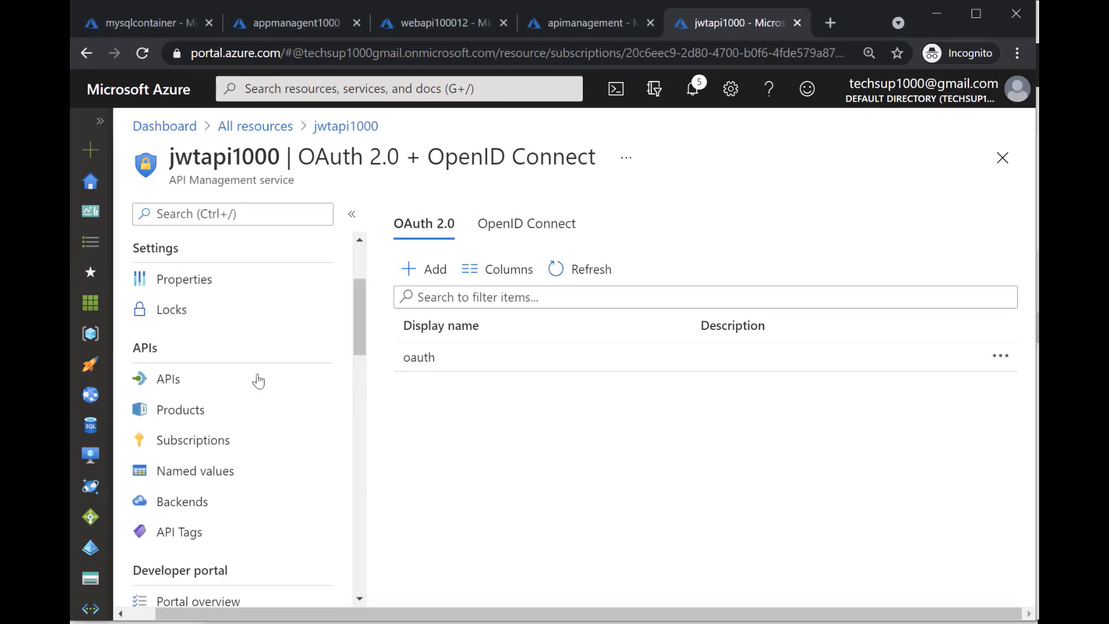
# Step: Open jwtapi1000's Course API from the APIs list and widen its design view
pyautogui.click(243, 380)
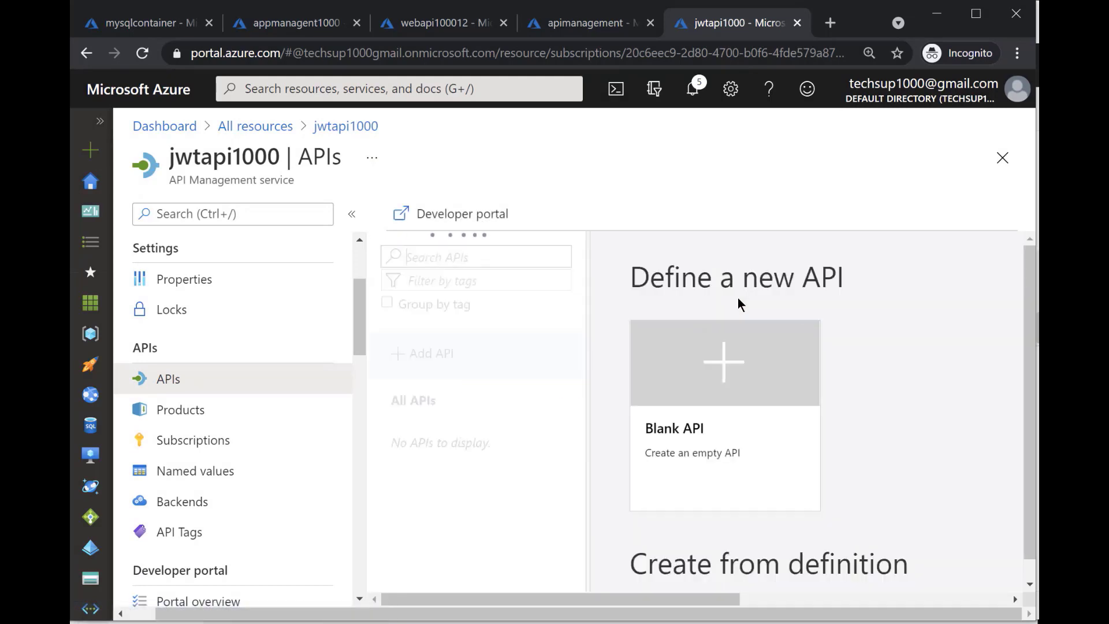
pyautogui.click(426, 445)
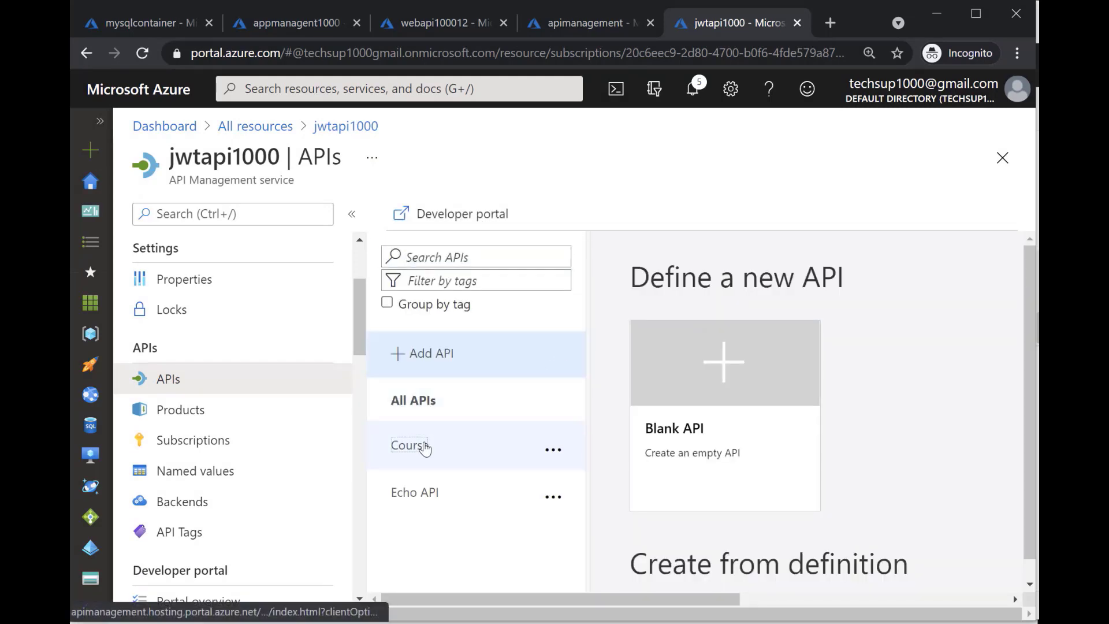
pyautogui.click(352, 219)
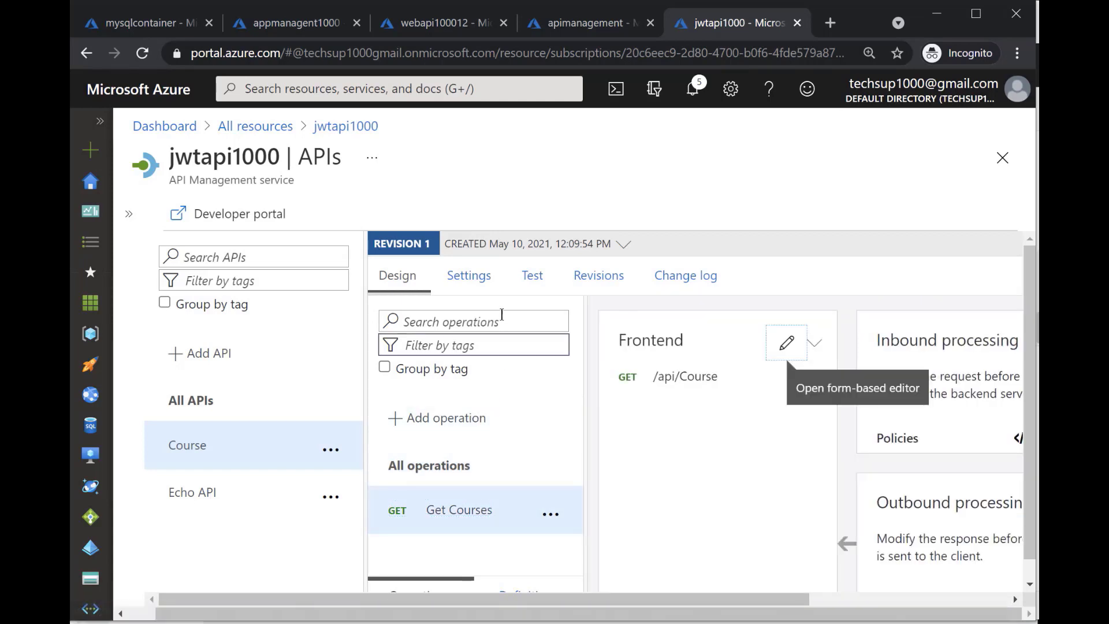
# Step: Open the Course API's Settings and scroll down to its Security section
pyautogui.click(480, 282)
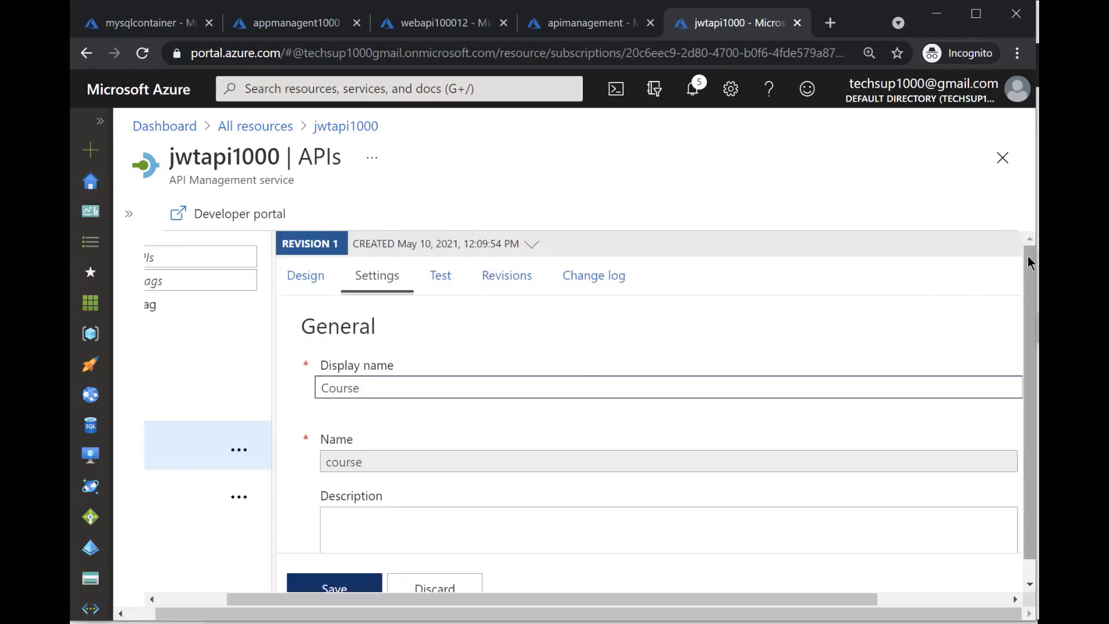
pyautogui.scroll(-1, 1028, 263)
pyautogui.scroll(-2, 740, 367)
pyautogui.scroll(-1, 734, 371)
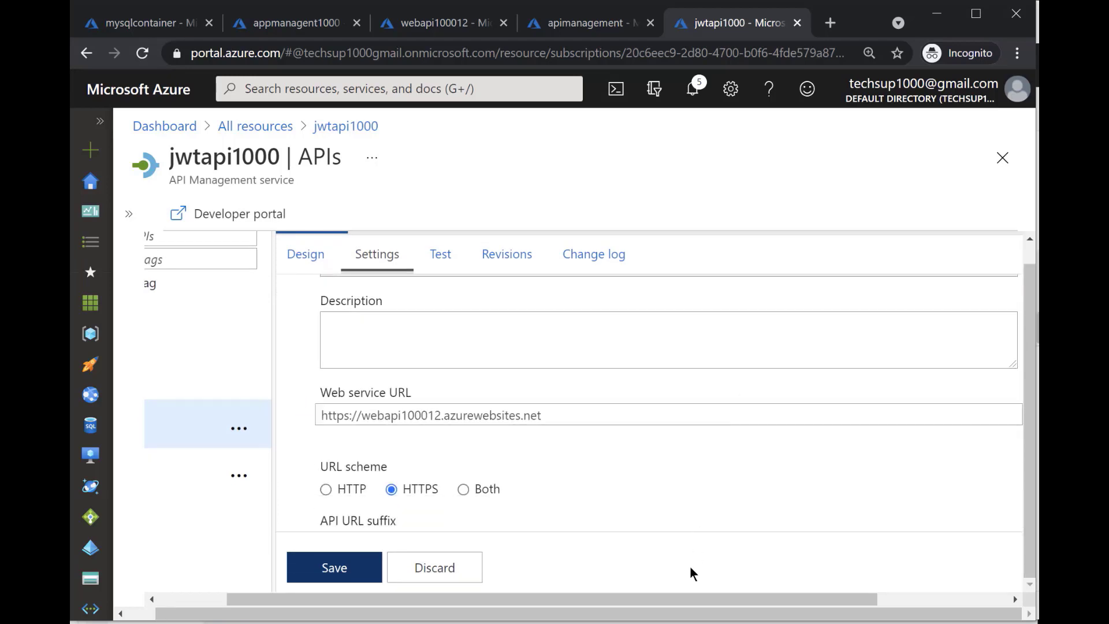
pyautogui.moveTo(687, 599); pyautogui.dragTo(847, 583)
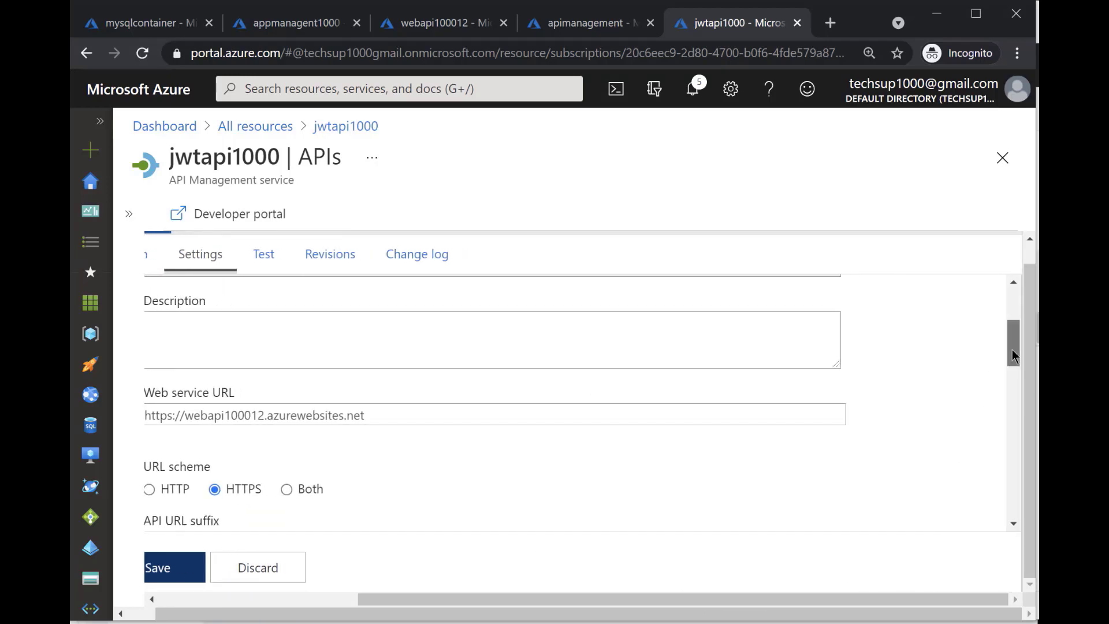
pyautogui.moveTo(1012, 349); pyautogui.dragTo(1017, 411)
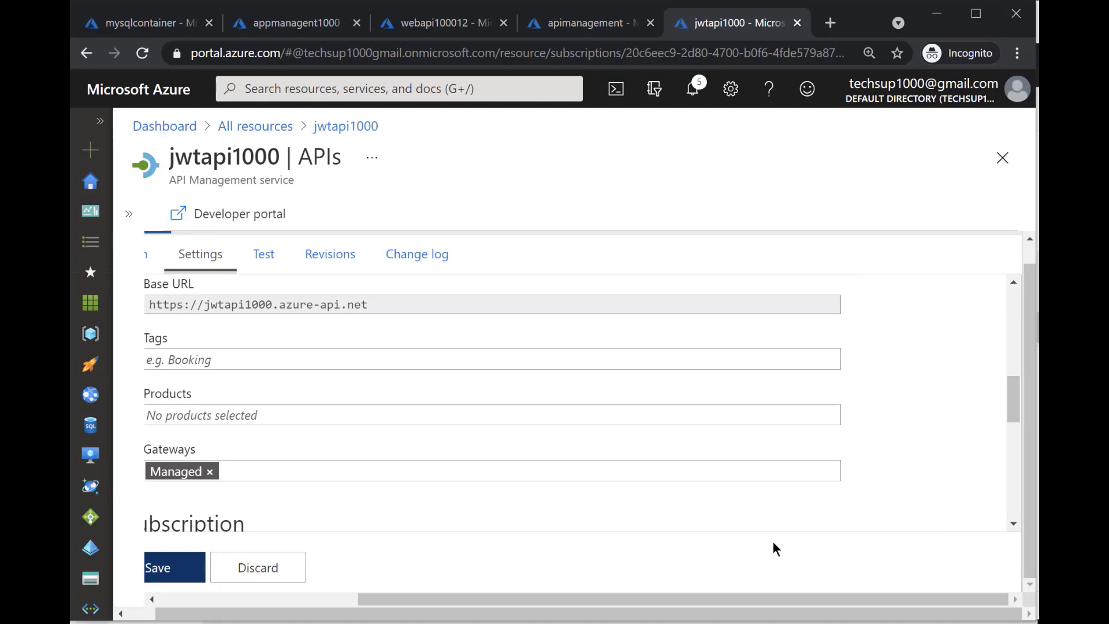
pyautogui.moveTo(710, 599); pyautogui.dragTo(622, 600)
pyautogui.scroll(-4, 626, 386)
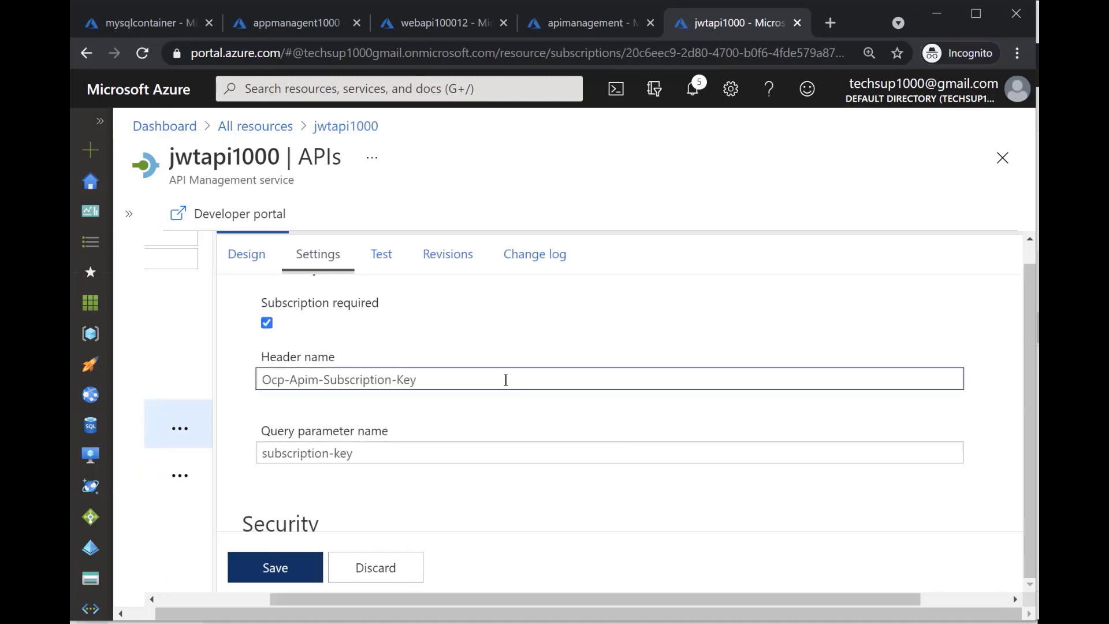
pyautogui.scroll(-3, 441, 381)
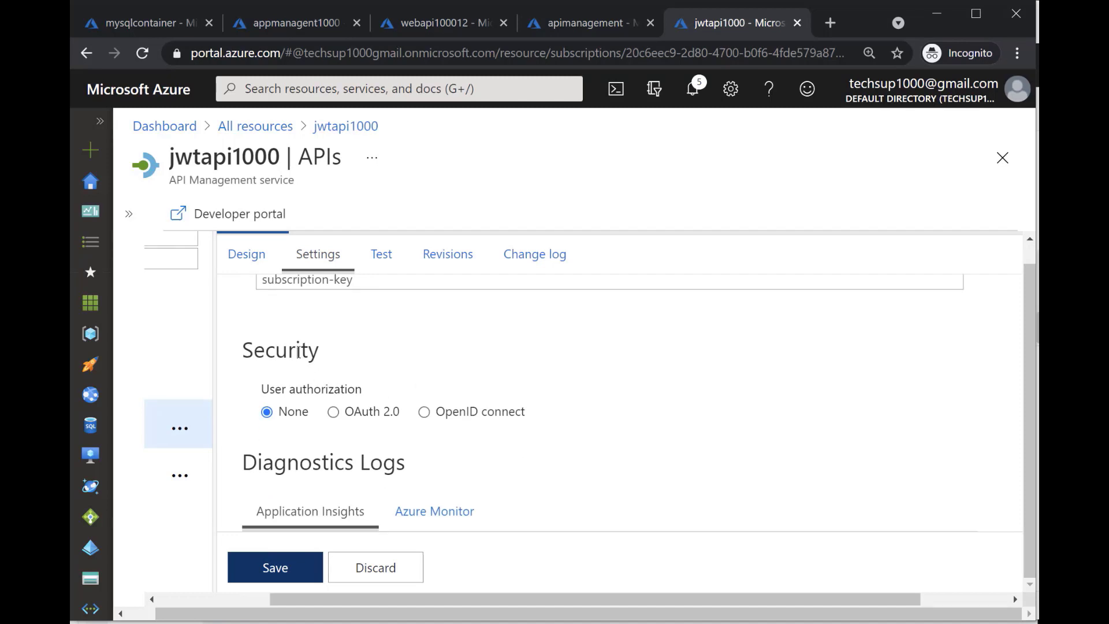
# Step: Require OAuth 2.0 user authorization with the 'oauth' server and save the API settings
pyautogui.click(334, 413)
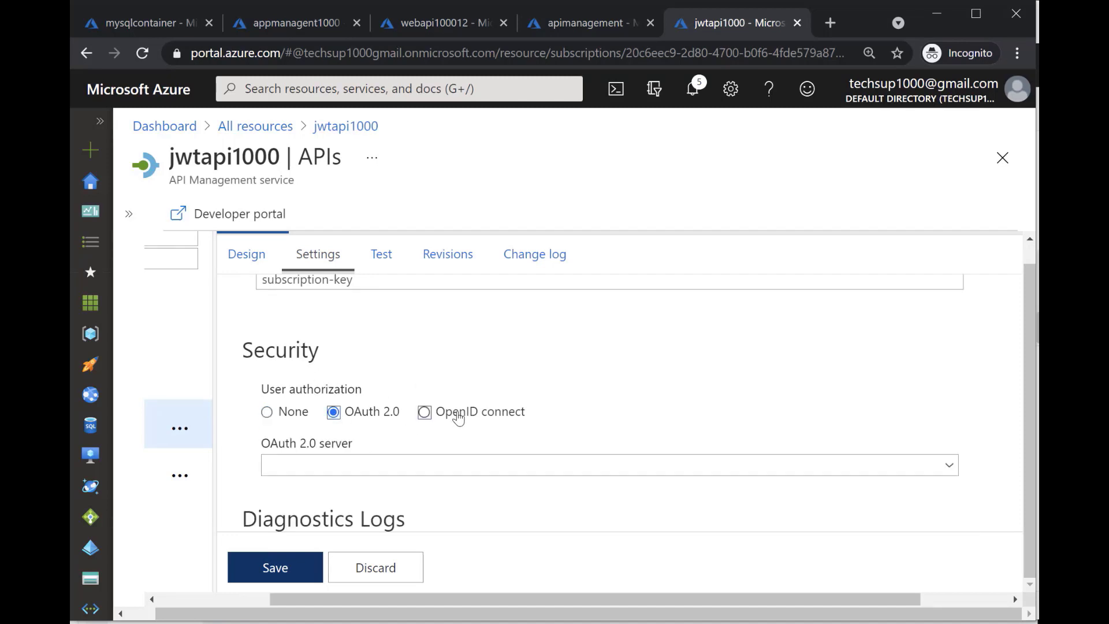
pyautogui.scroll(-1, 453, 413)
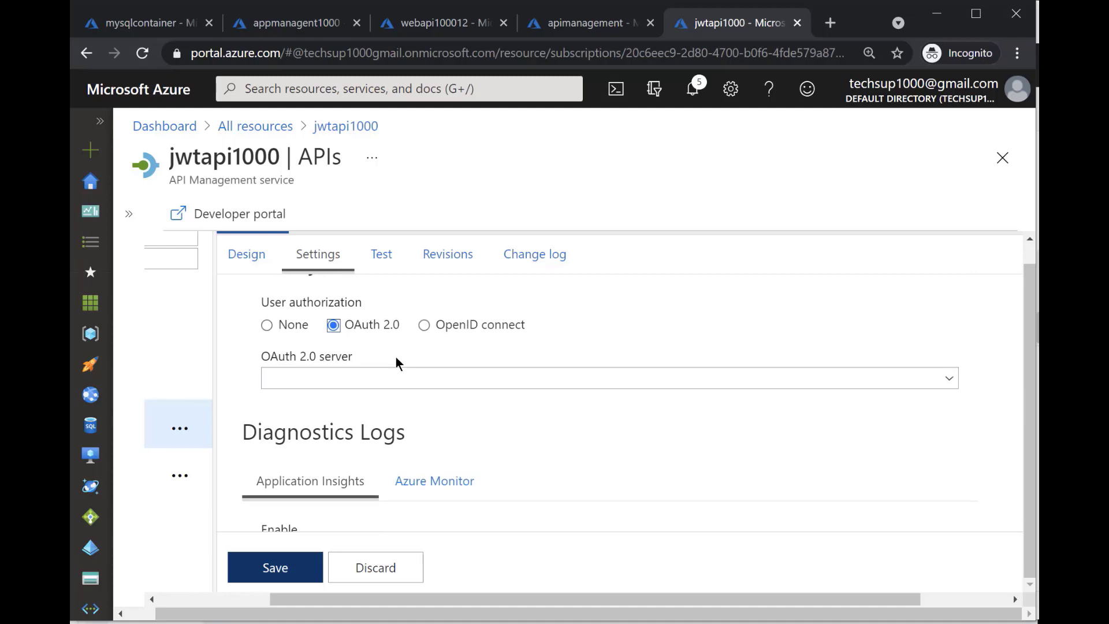
pyautogui.click(476, 382)
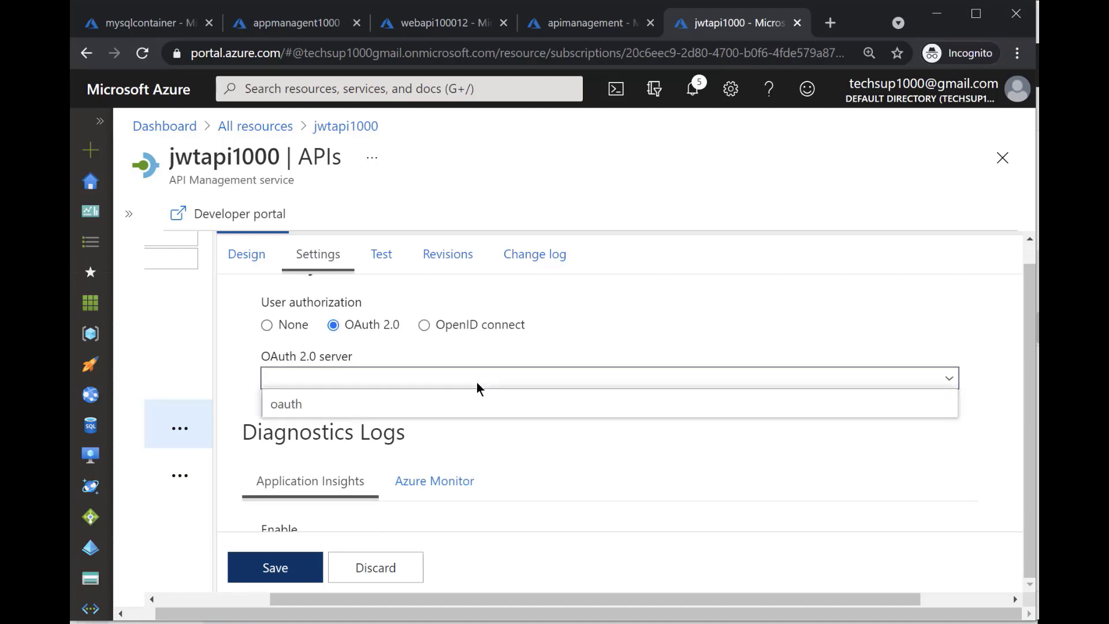
pyautogui.click(415, 406)
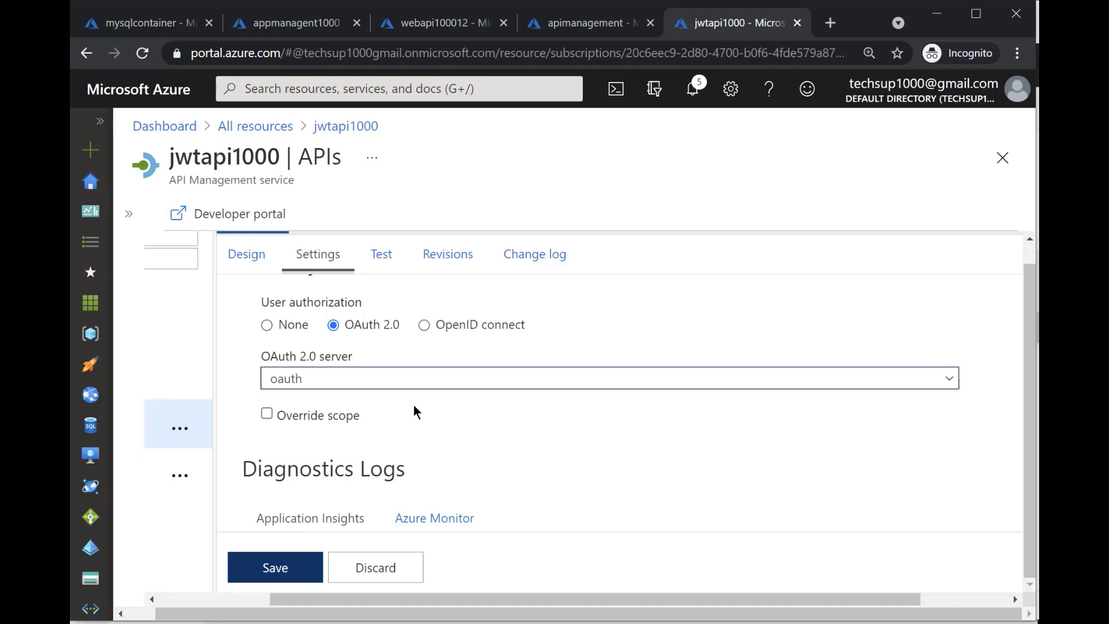
pyautogui.click(300, 566)
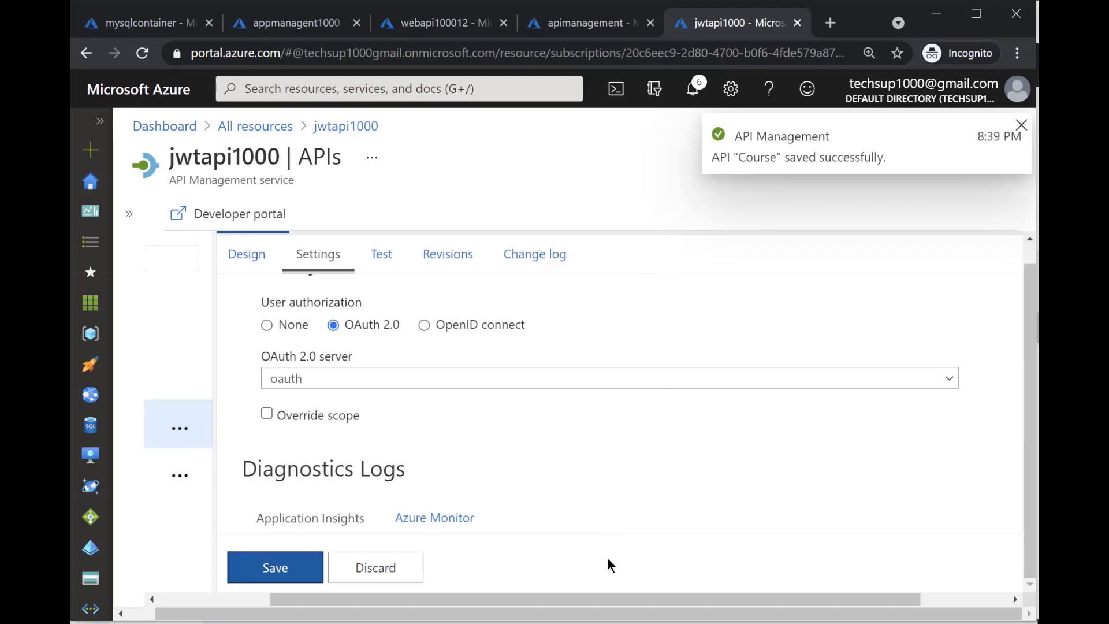
pyautogui.moveTo(616, 600); pyautogui.dragTo(504, 600)
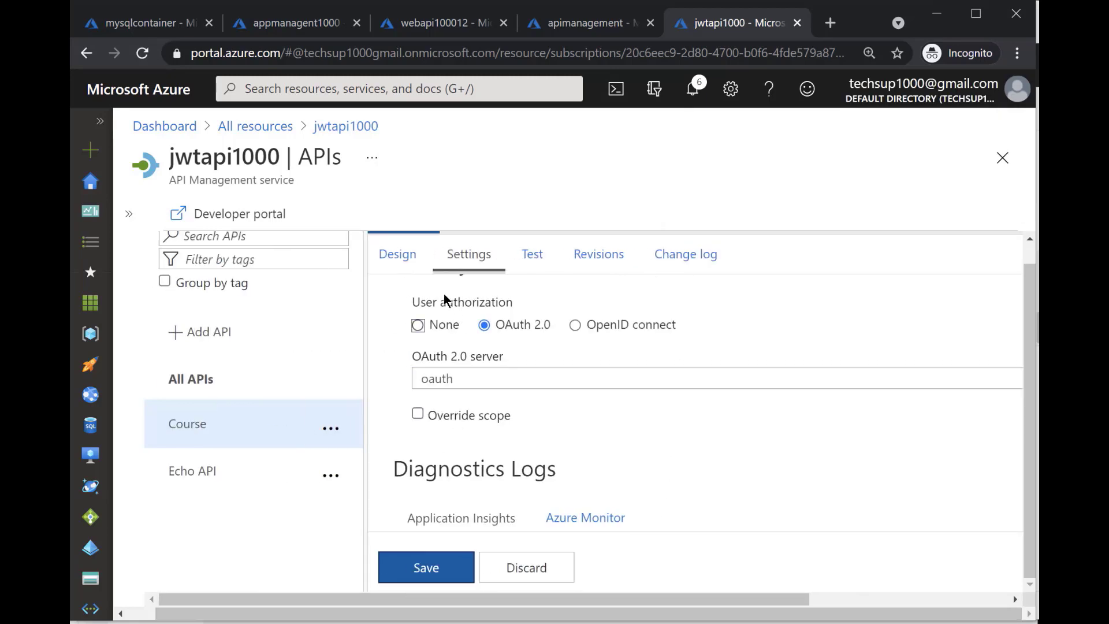
# Step: Select the Get Courses operation and open its inbound policy code editor
pyautogui.click(398, 261)
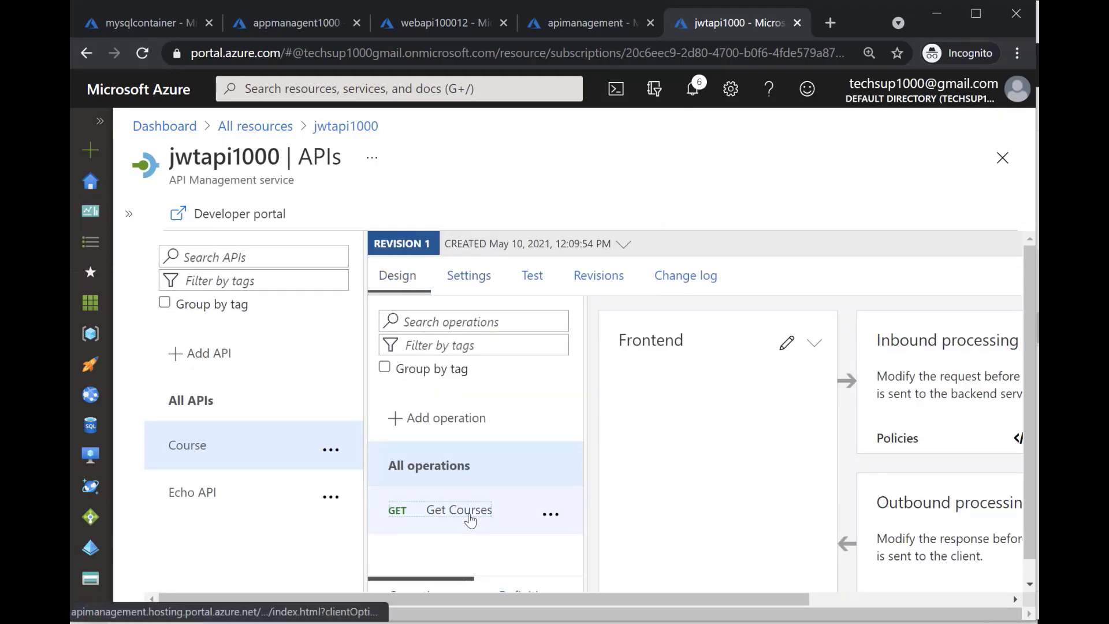
pyautogui.click(575, 517)
pyautogui.moveTo(518, 599); pyautogui.dragTo(752, 603)
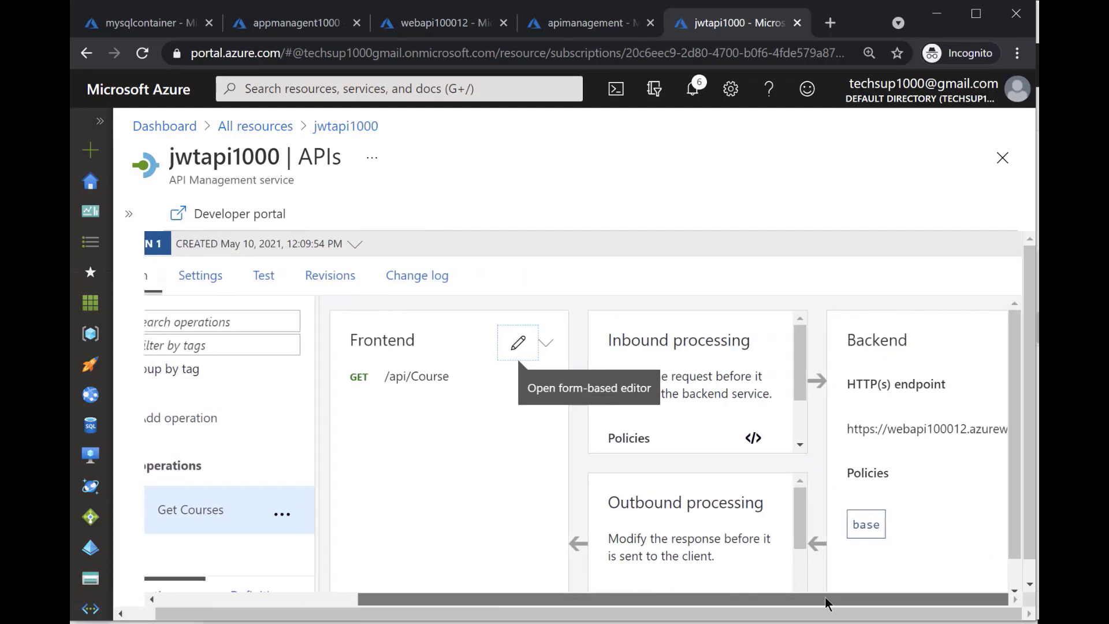
pyautogui.click(754, 439)
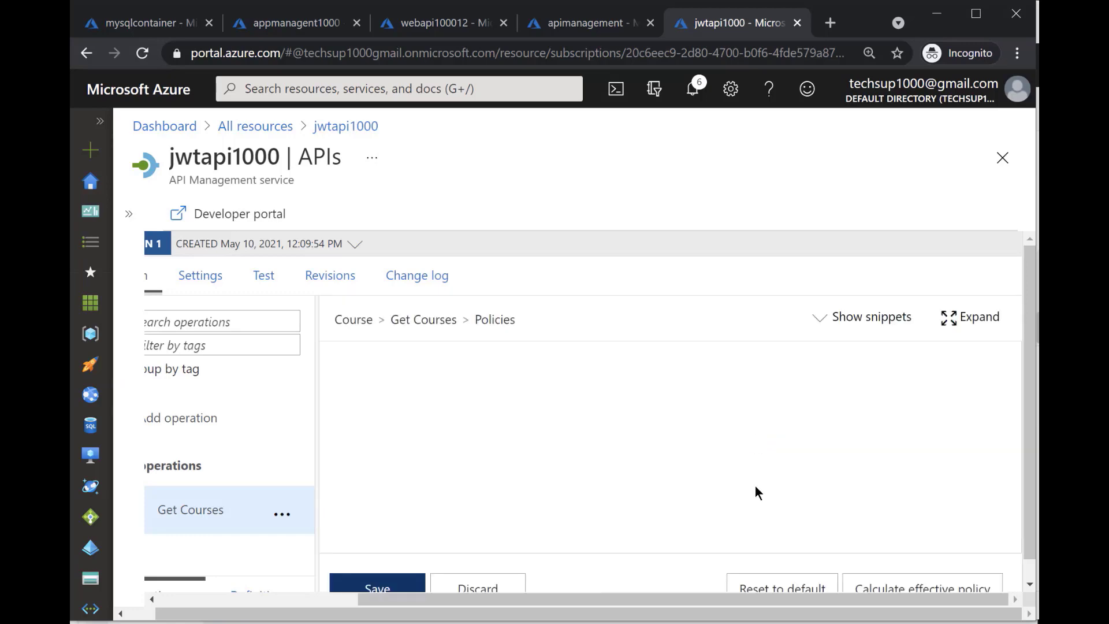
pyautogui.scroll(-4, 609, 391)
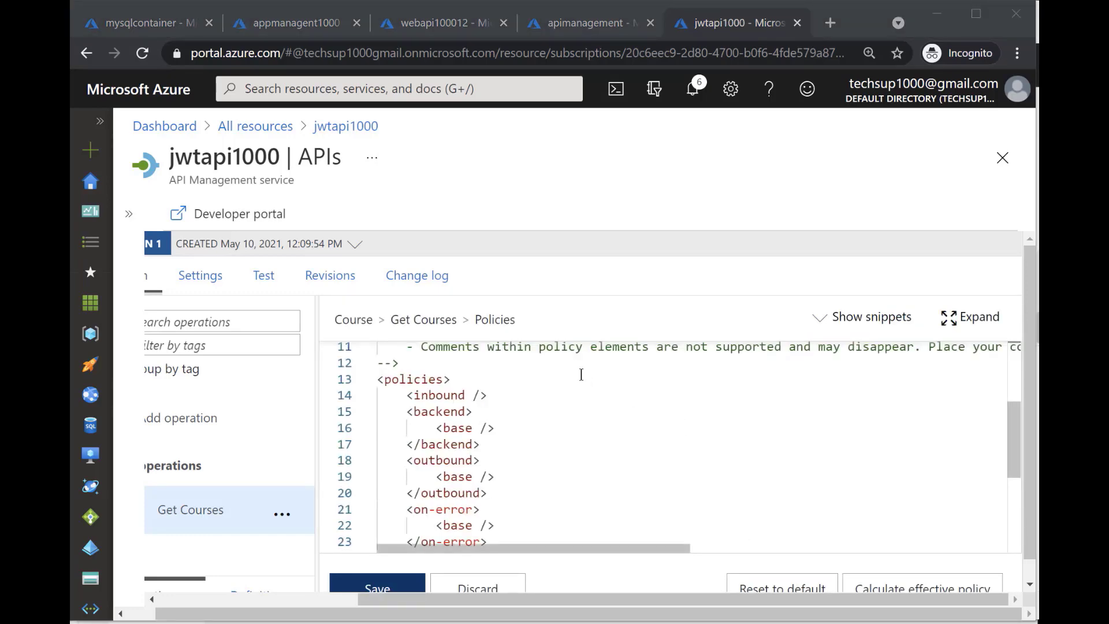
# Step: Insert a validate-jwt block on the Authorization header requiring an aud claim inside <inbound>
pyautogui.click(518, 398)
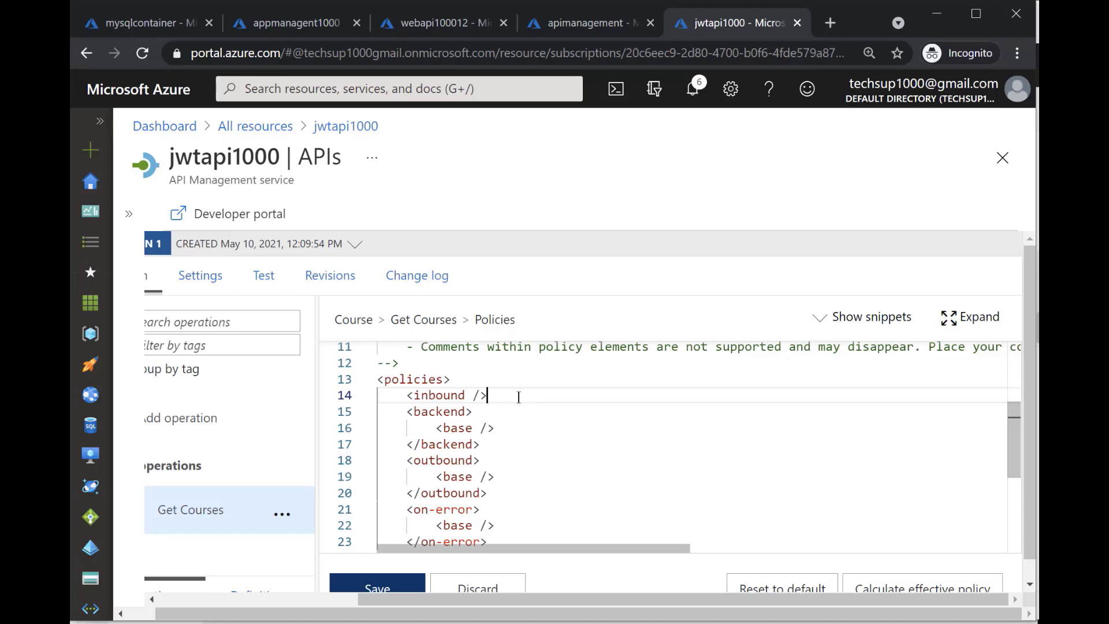
pyautogui.press('Left')
pyautogui.press('BackSpace')
pyautogui.press('BackSpace')
pyautogui.press('Return')
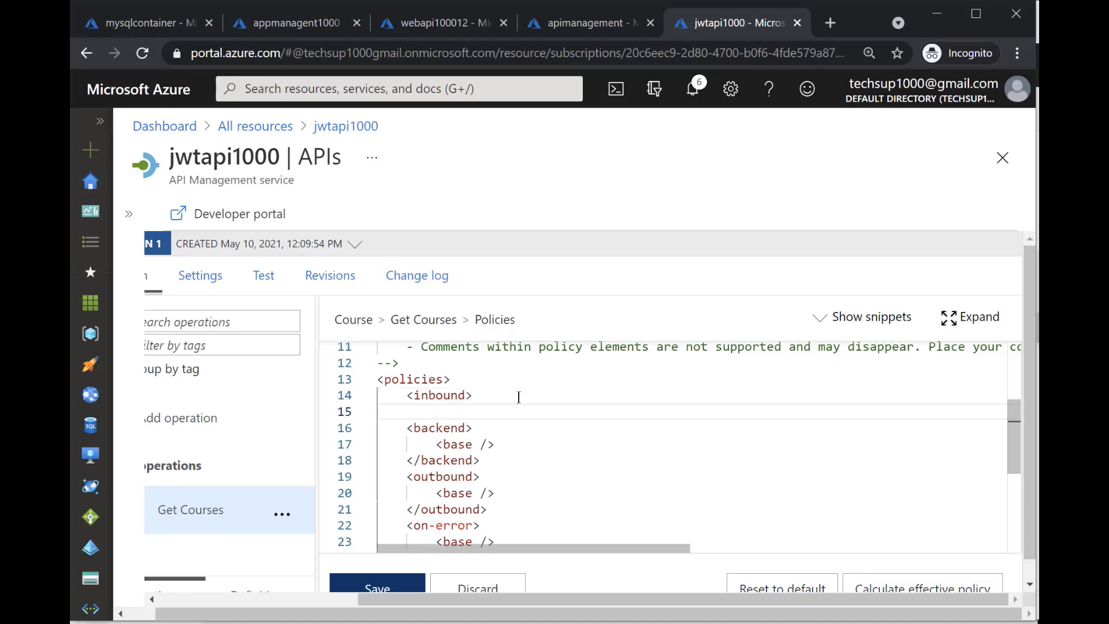
pyautogui.hotkey('ctrl', 'v')
pyautogui.press('Return')
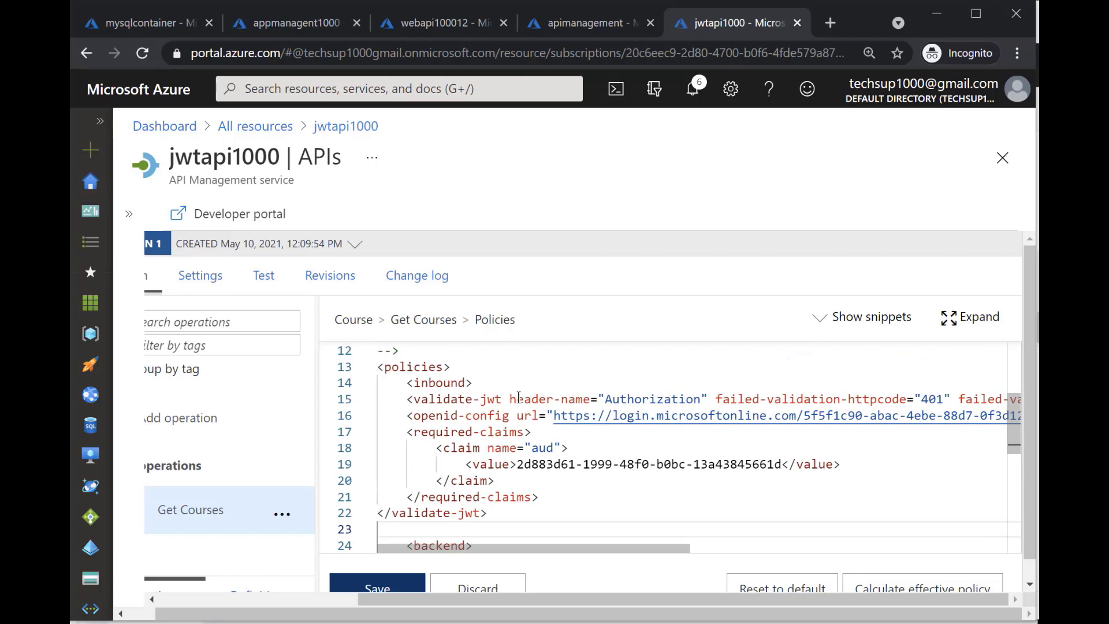
pyautogui.write('</inbo')
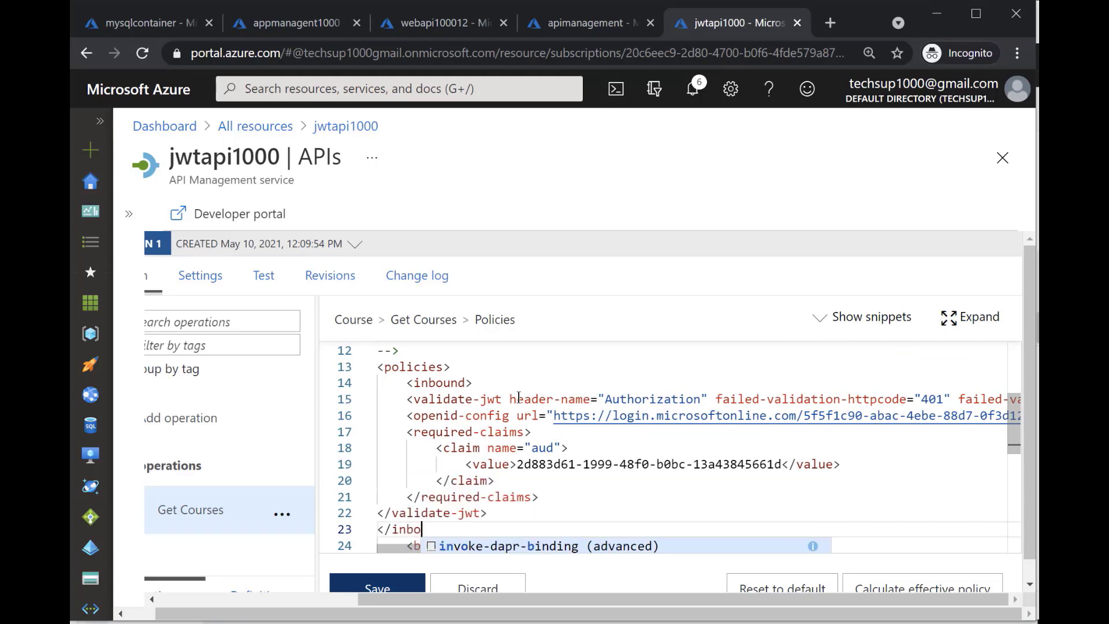
pyautogui.write('und>')
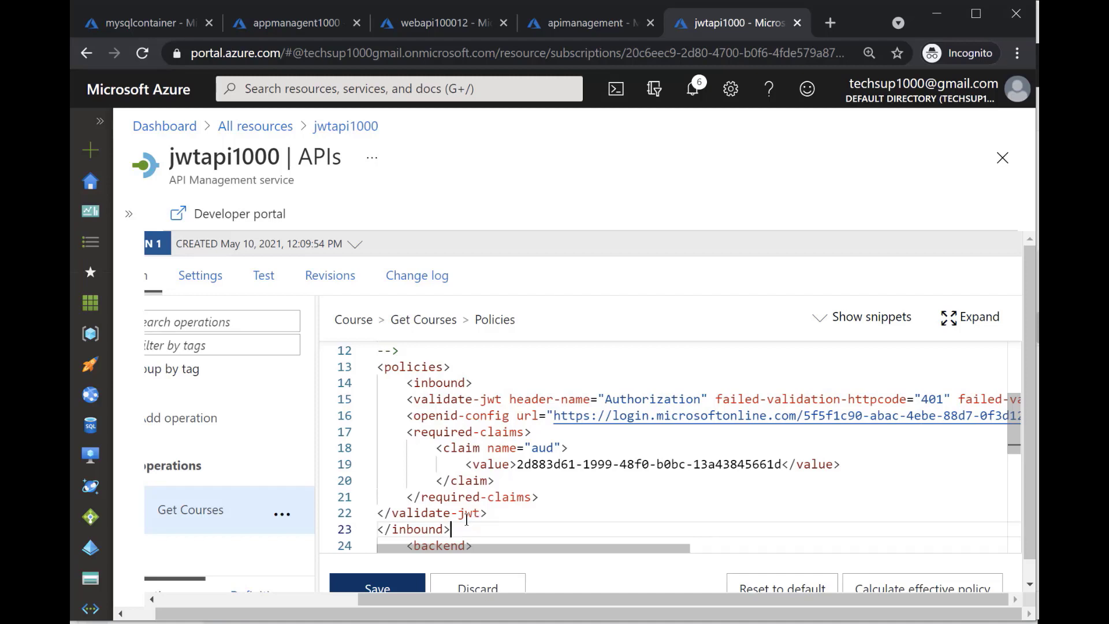
pyautogui.moveTo(494, 548); pyautogui.dragTo(528, 548)
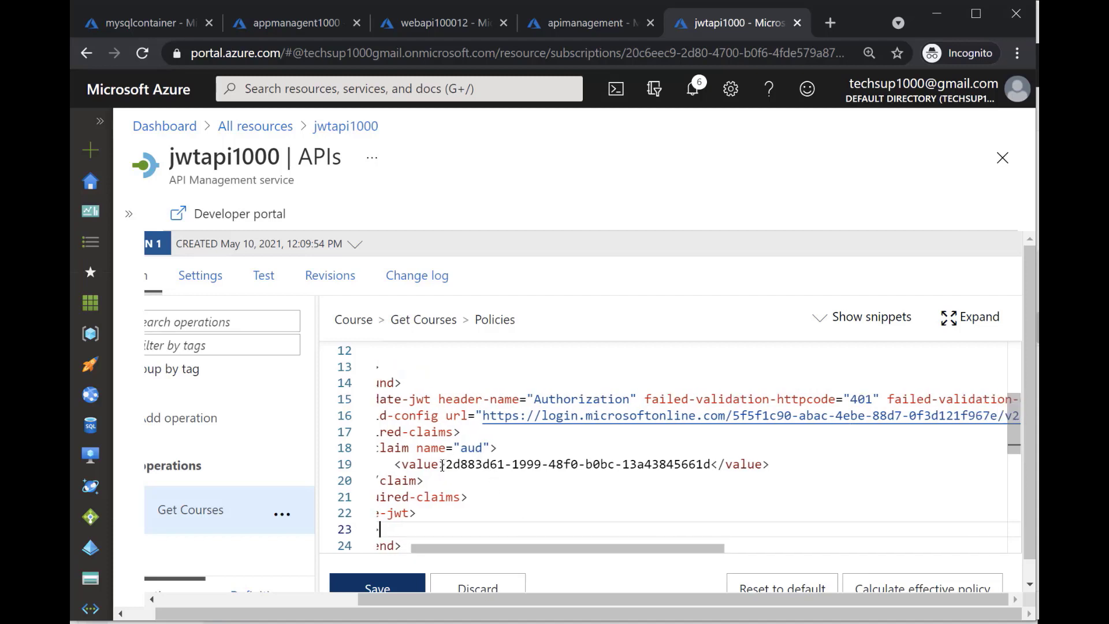
pyautogui.moveTo(443, 465); pyautogui.dragTo(712, 465)
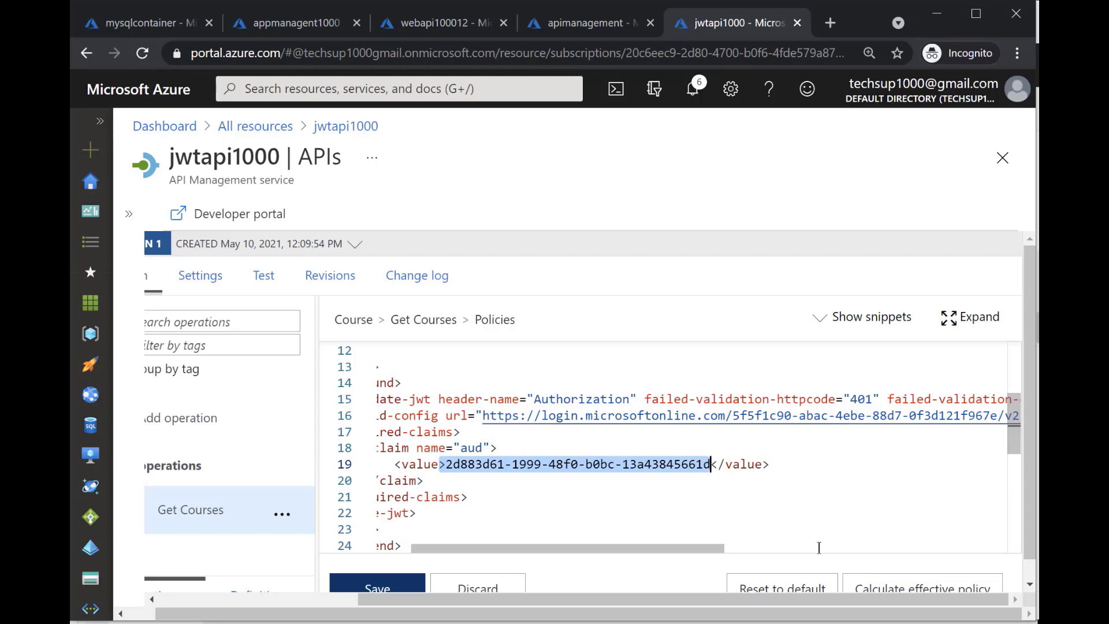
# Step: Copy the apimanagement app's Application (client) ID from its overview
pyautogui.click(579, 26)
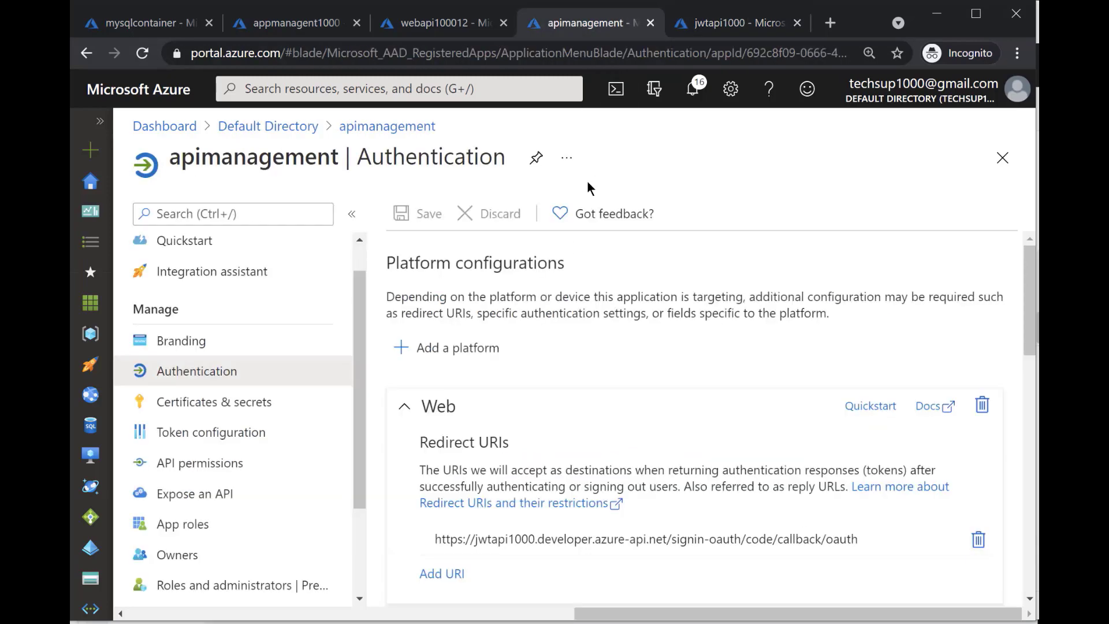
pyautogui.scroll(1, 248, 277)
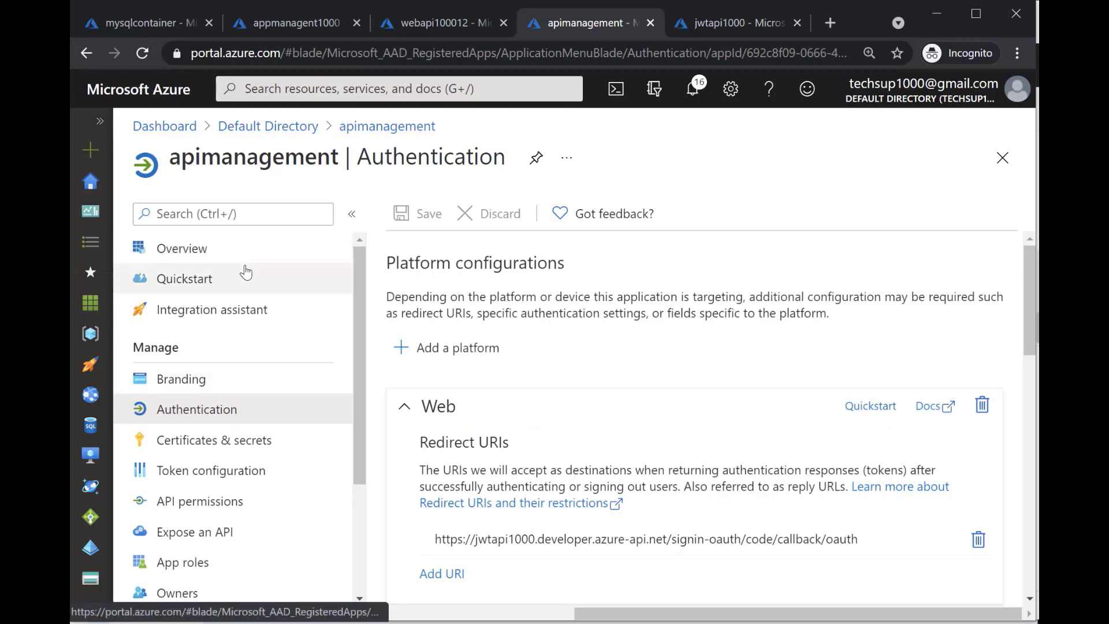
pyautogui.click(243, 249)
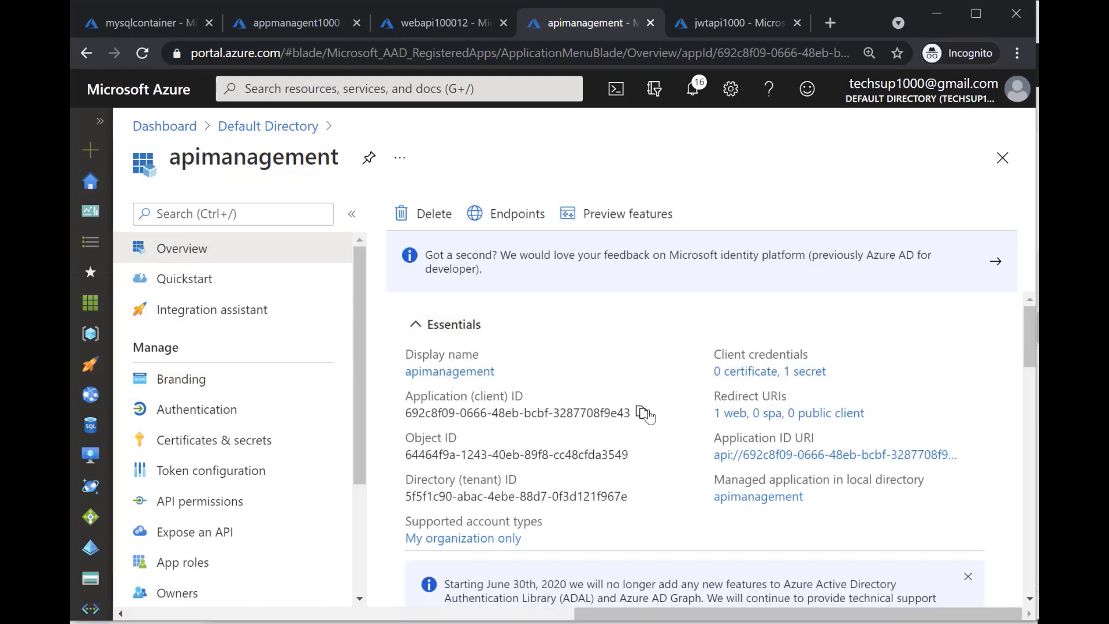
pyautogui.click(641, 412)
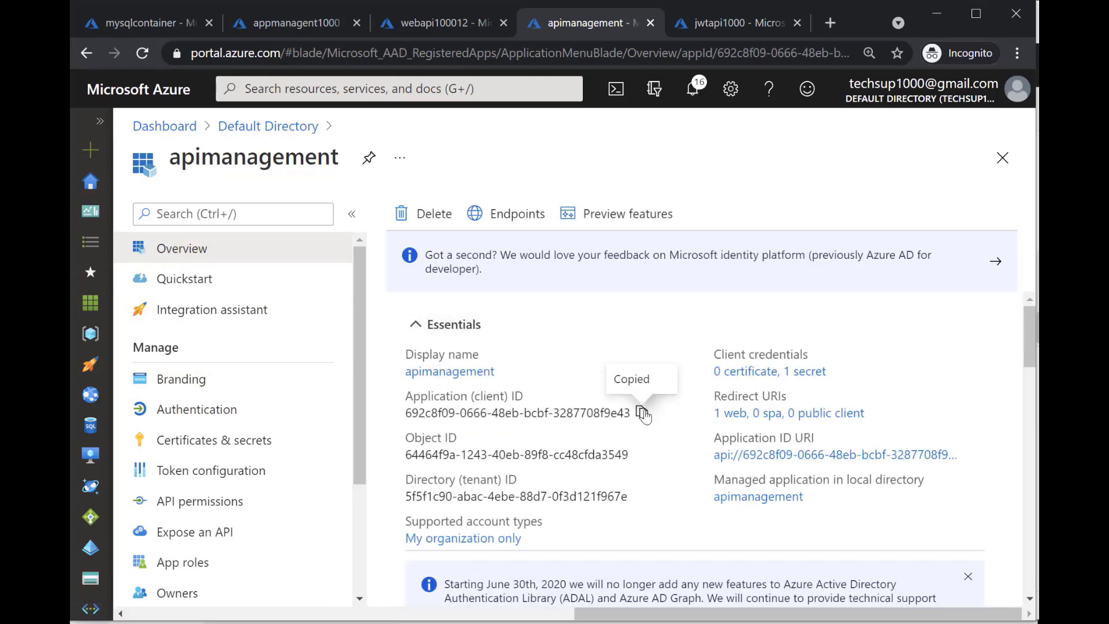
# Step: Replace the validate-jwt aud value with that client ID and save the Get Courses policy
pyautogui.click(735, 23)
pyautogui.doubleClick(471, 448)
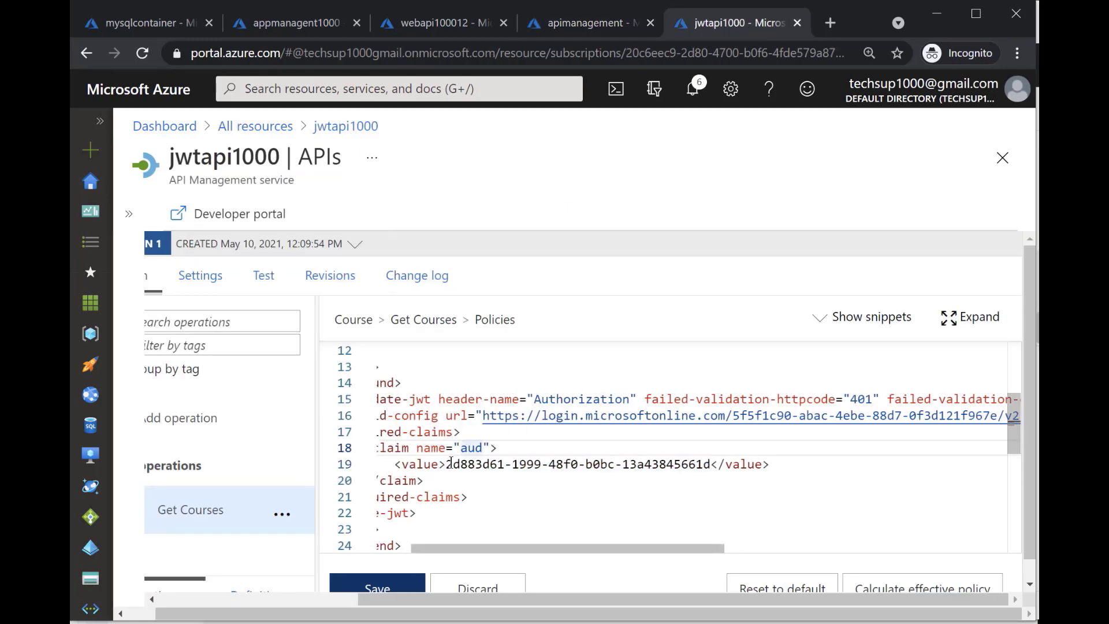
pyautogui.moveTo(446, 464); pyautogui.dragTo(711, 464)
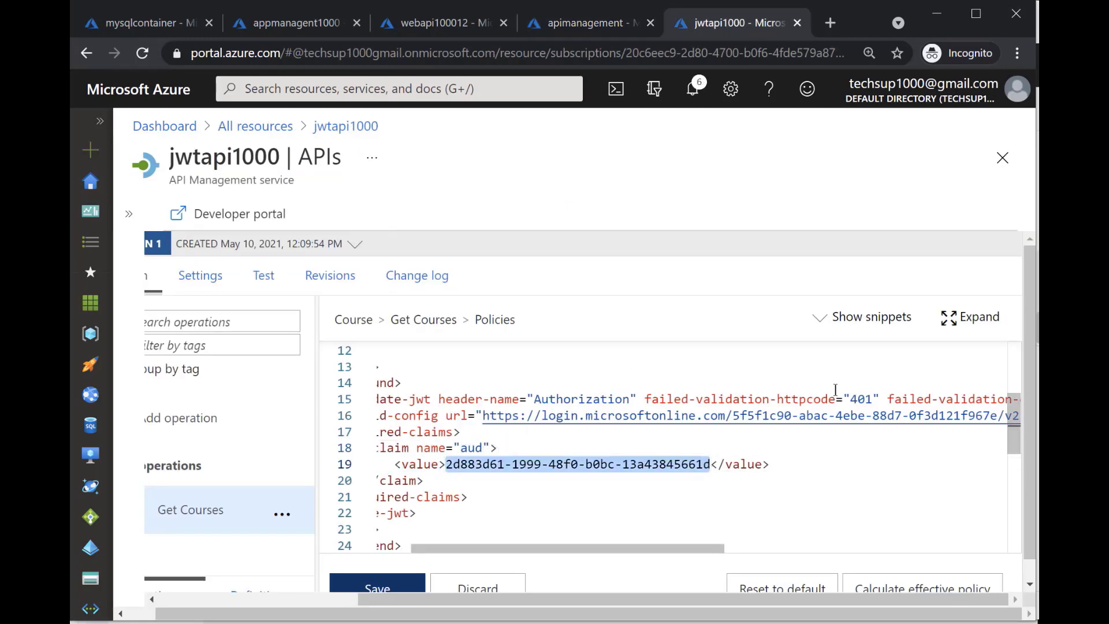
pyautogui.hotkey('ctrl', 'v')
pyautogui.scroll(-3, 632, 464)
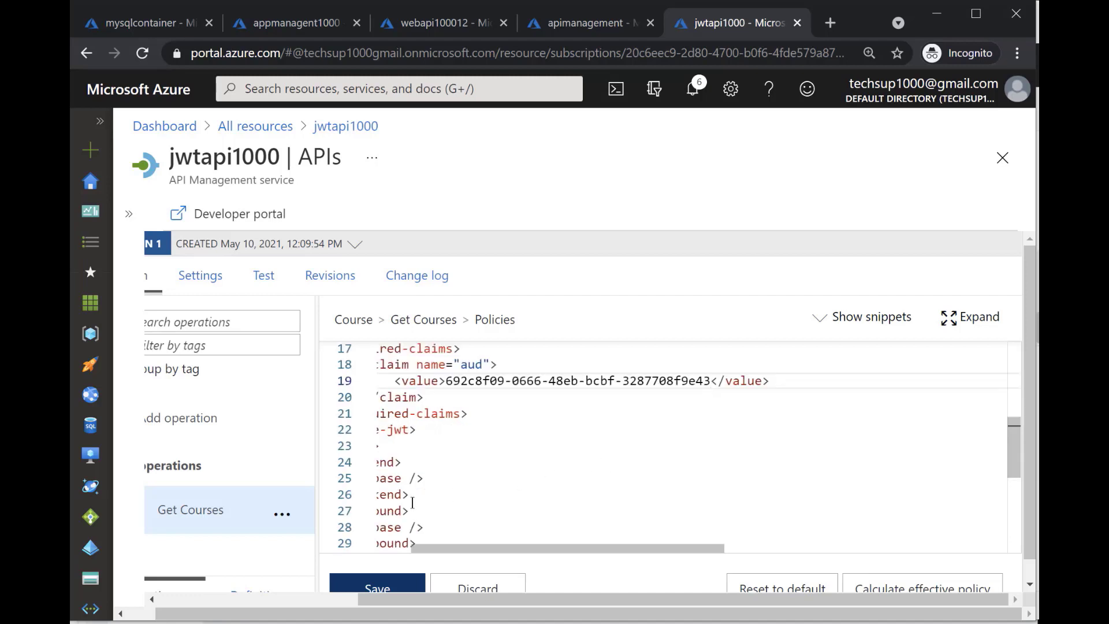
pyautogui.click(377, 585)
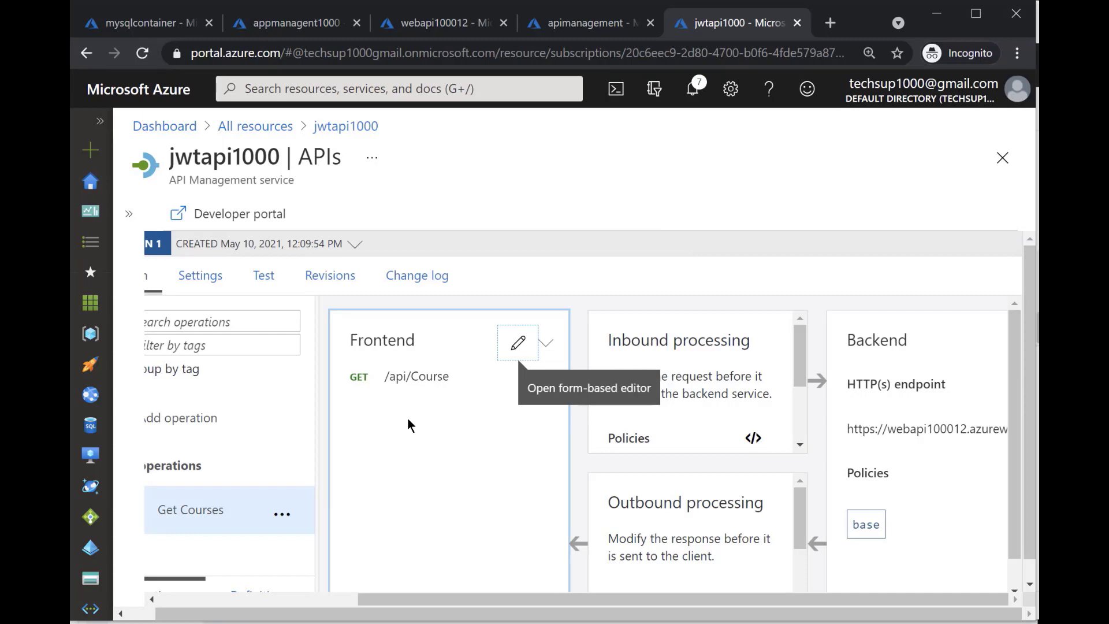
pyautogui.hotkey('alt', 'Tab')
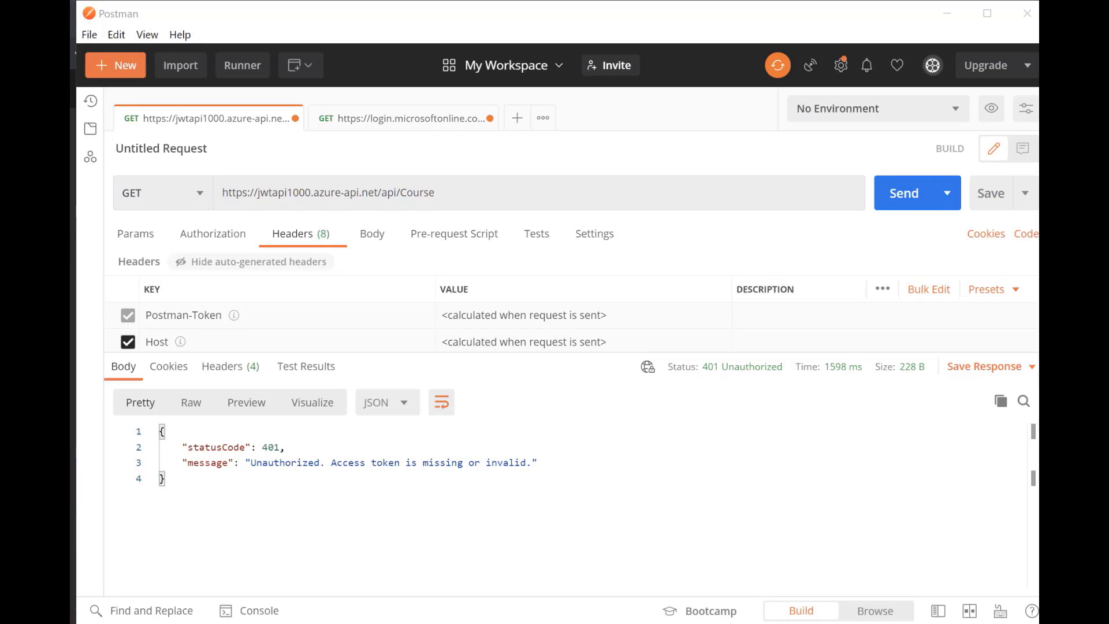
# Step: Resend the Course request in Postman and confirm it still returns 401 Unauthorized
pyautogui.click(909, 202)
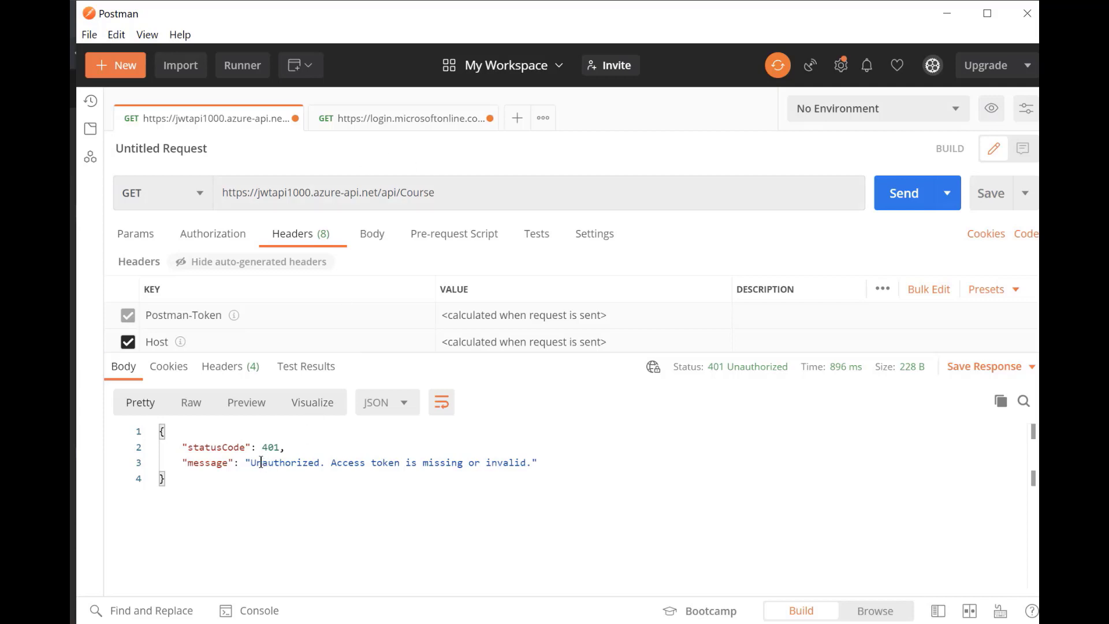
pyautogui.moveTo(246, 462); pyautogui.dragTo(576, 459)
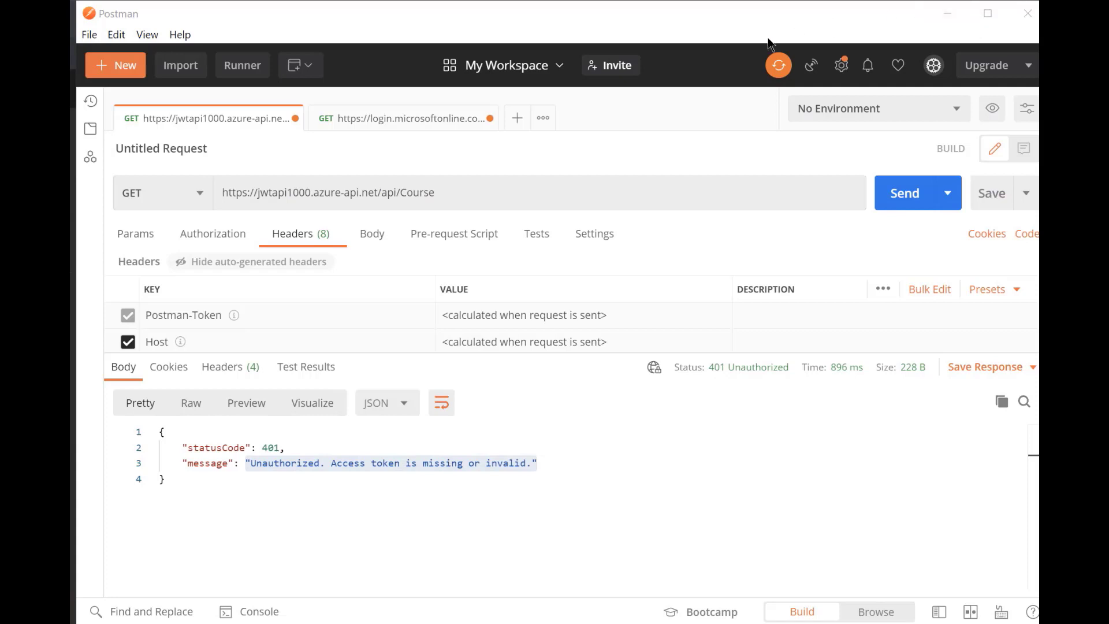
pyautogui.click(426, 121)
pyautogui.click(425, 120)
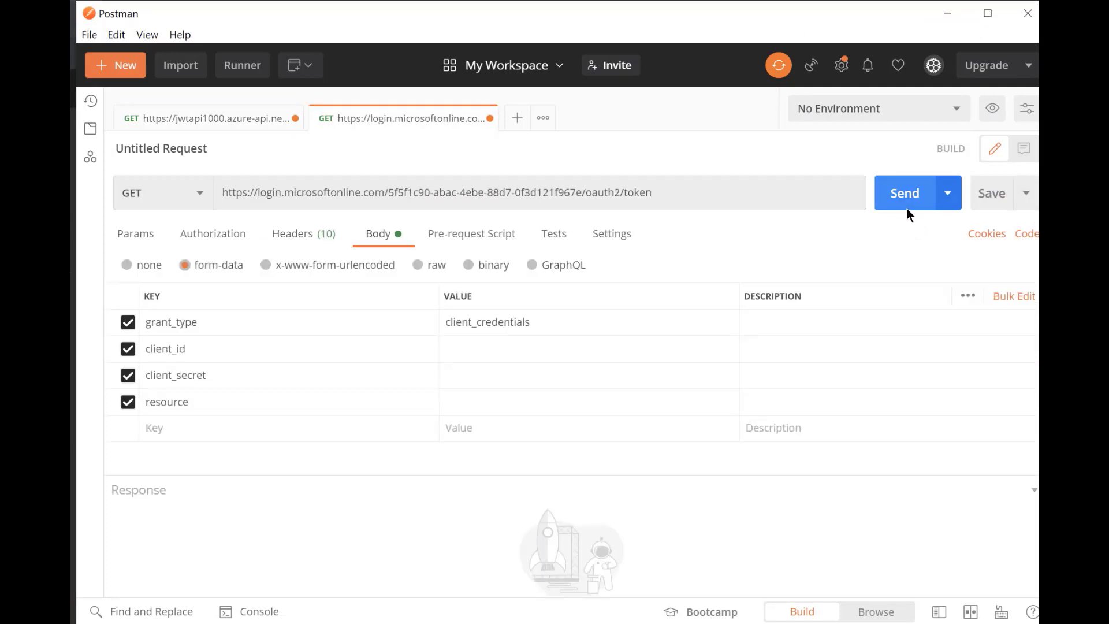
pyautogui.click(940, 18)
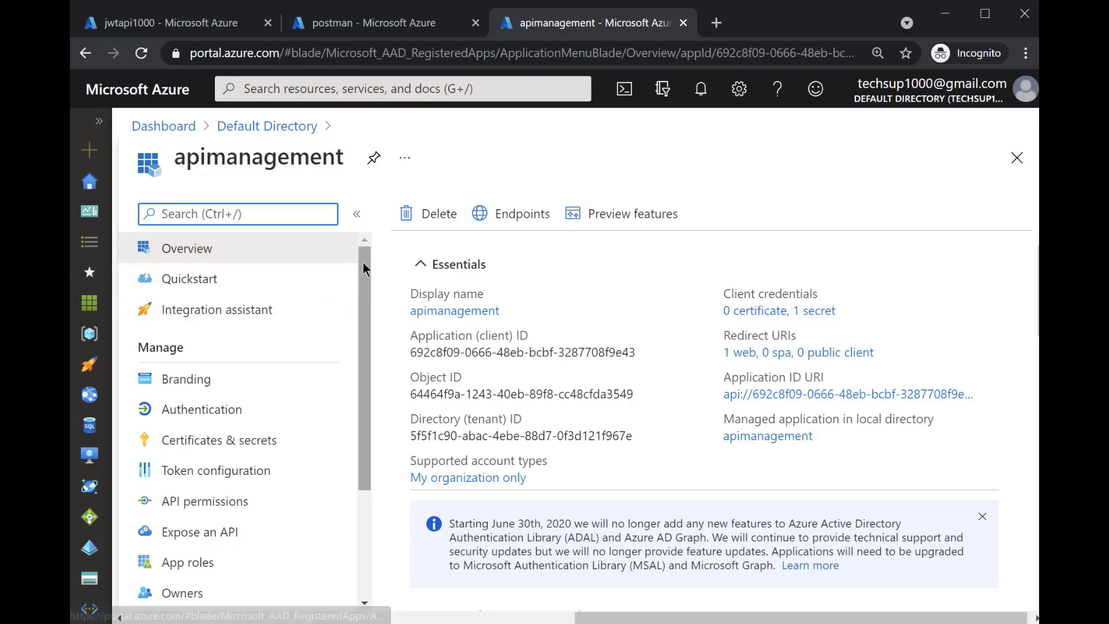
# Step: Change accessTokenAcceptedVersion from null to 2 in the apimanagement app manifest
pyautogui.moveTo(369, 263); pyautogui.dragTo(378, 377)
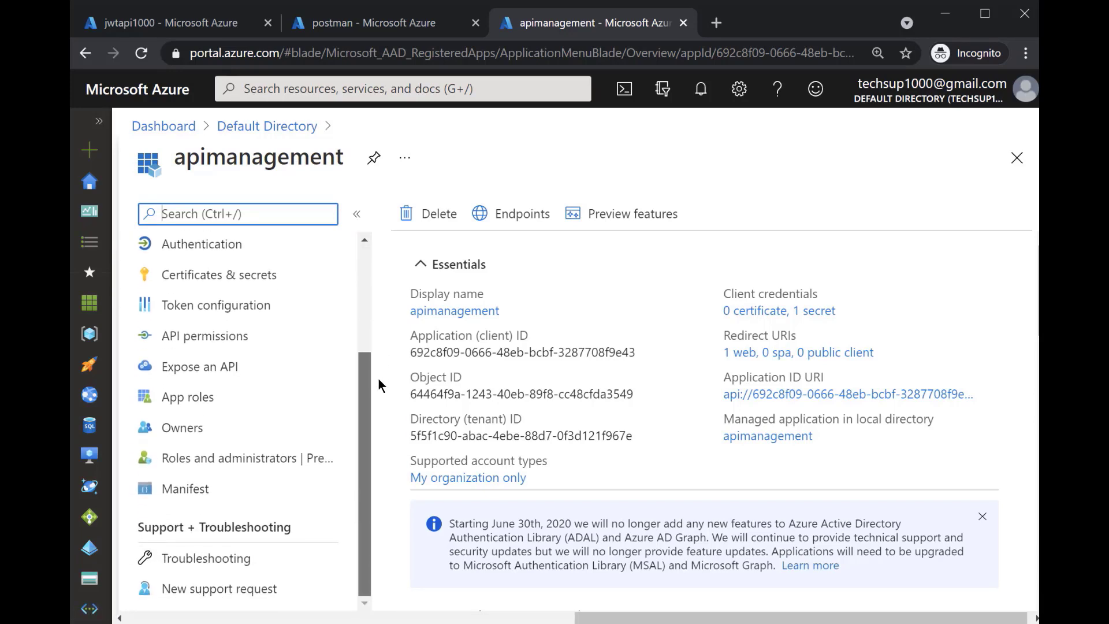
pyautogui.click(210, 495)
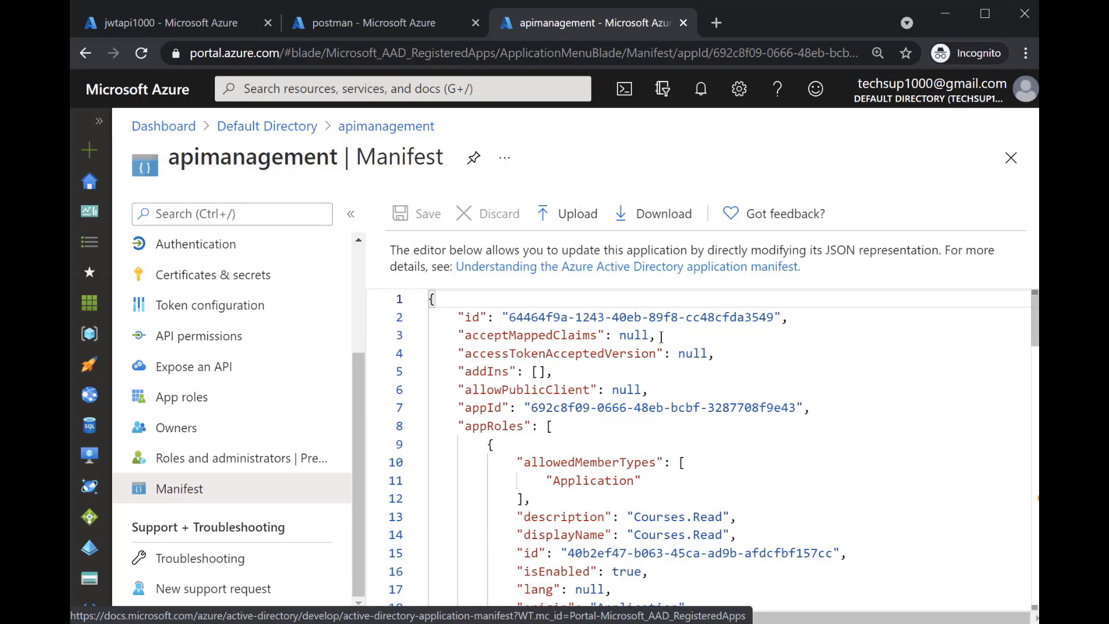
pyautogui.doubleClick(479, 353)
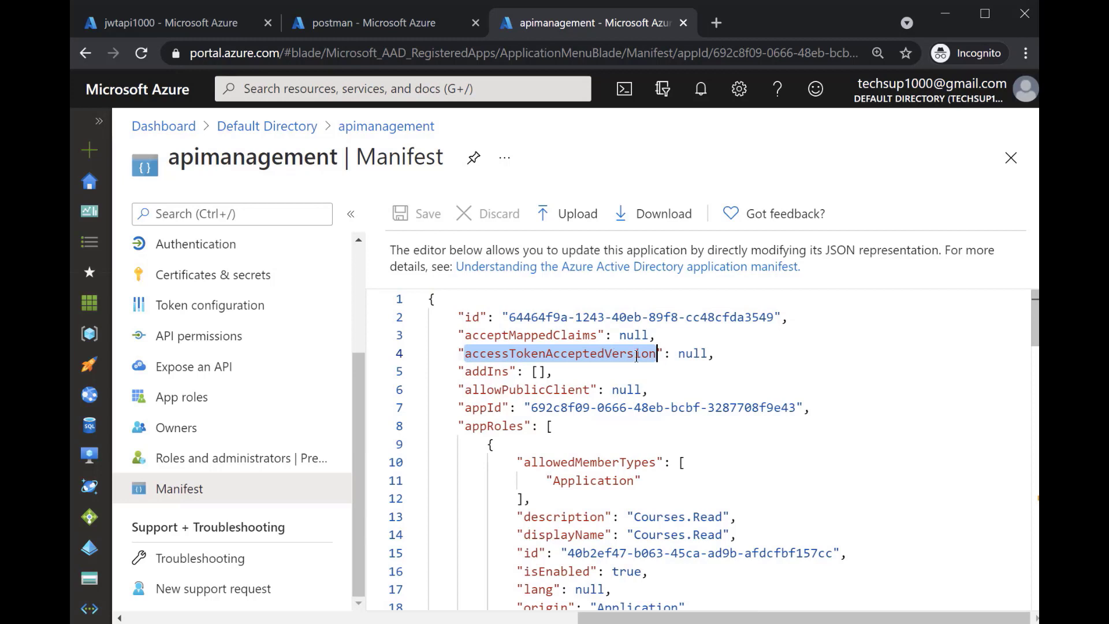
pyautogui.click(679, 354)
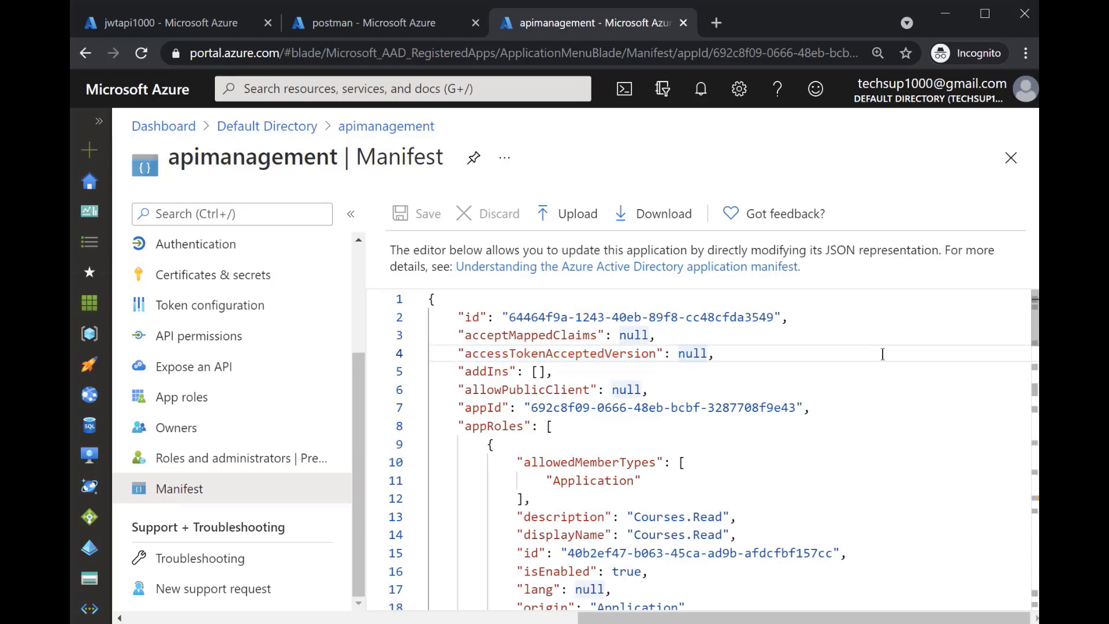
pyautogui.hotkey('ctrl', 'Delete')
pyautogui.write('2')
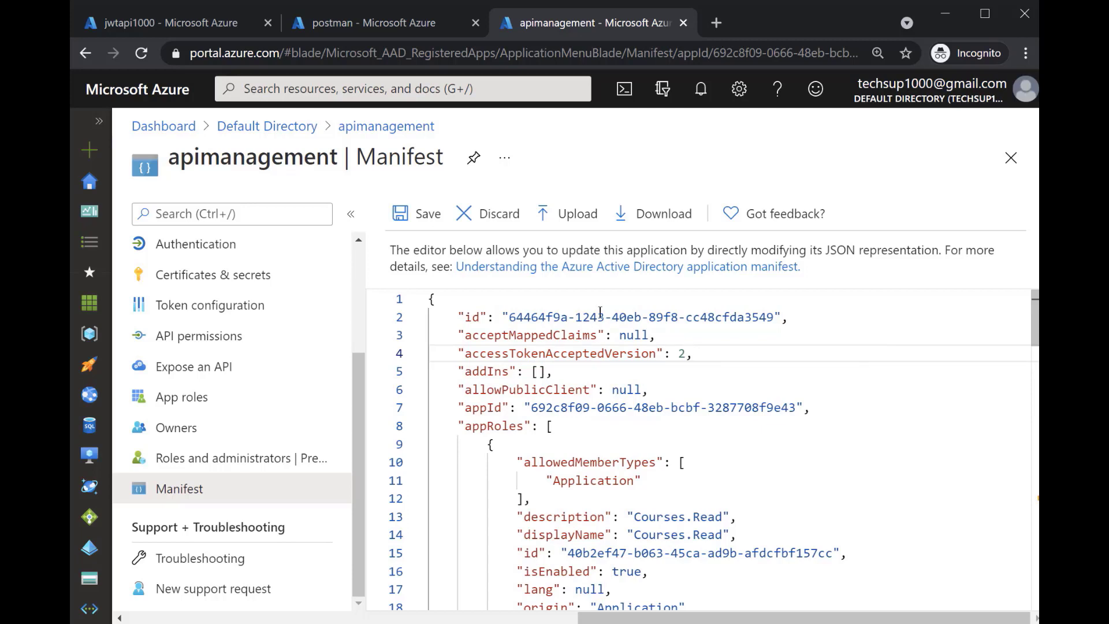
pyautogui.click(214, 34)
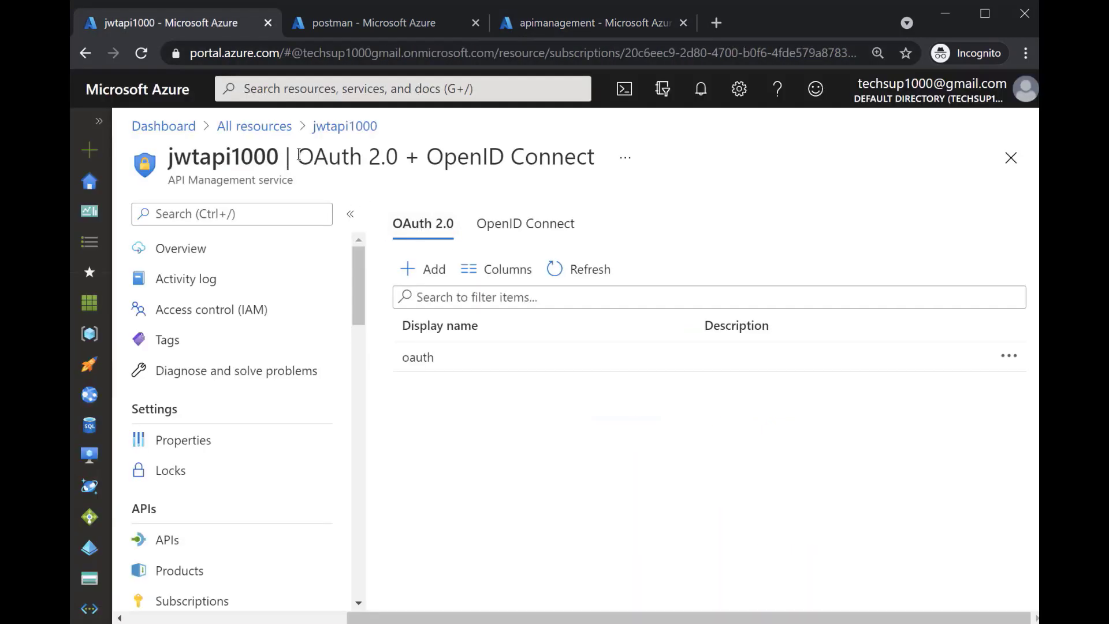
# Step: Check that the oauth server's authorization and token URLs use v2.0 endpoints
pyautogui.moveTo(298, 156); pyautogui.dragTo(397, 161)
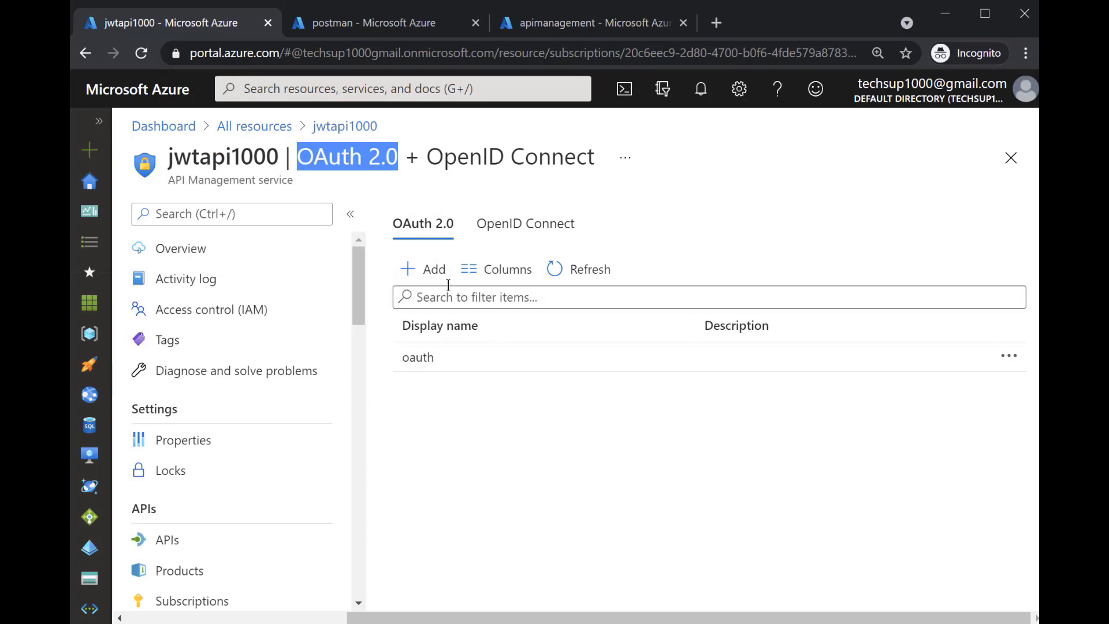
pyautogui.click(445, 355)
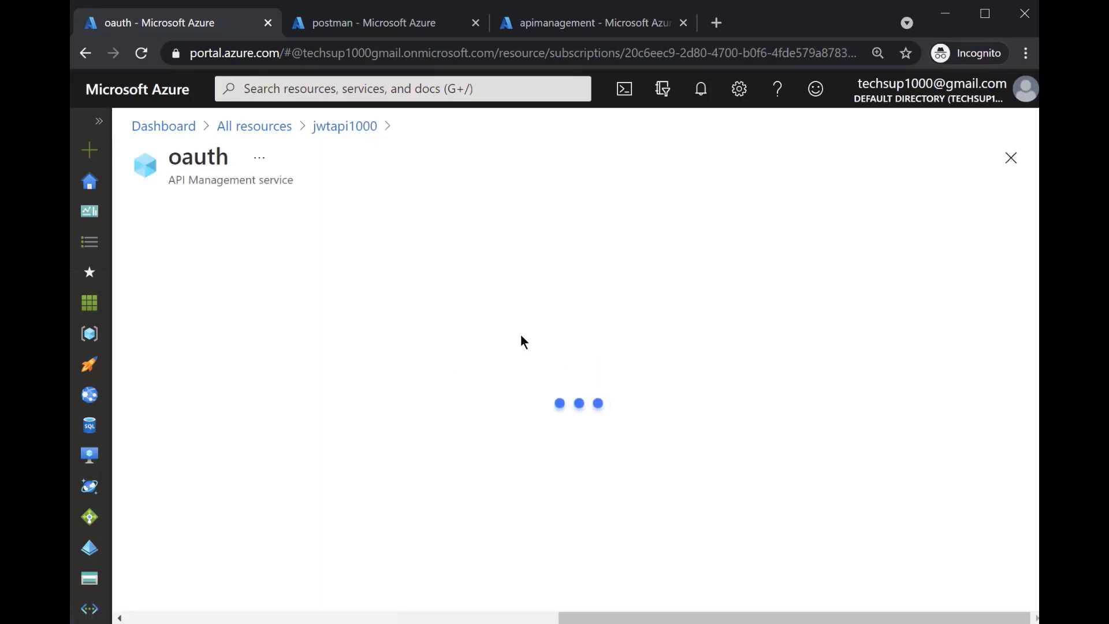
pyautogui.scroll(-5, 574, 351)
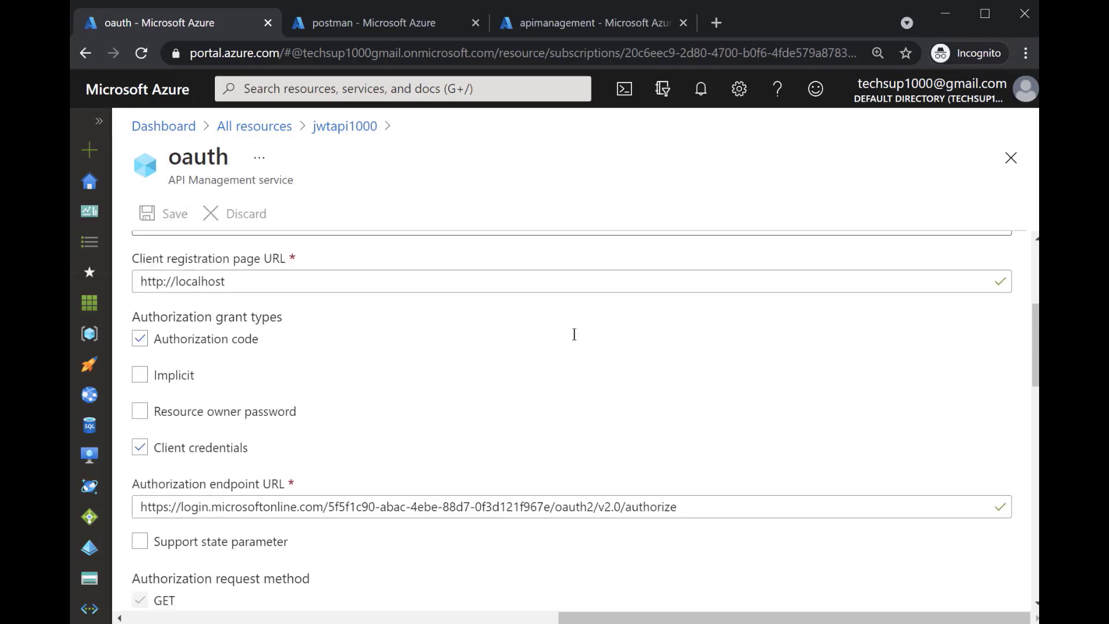
pyautogui.scroll(-1, 575, 334)
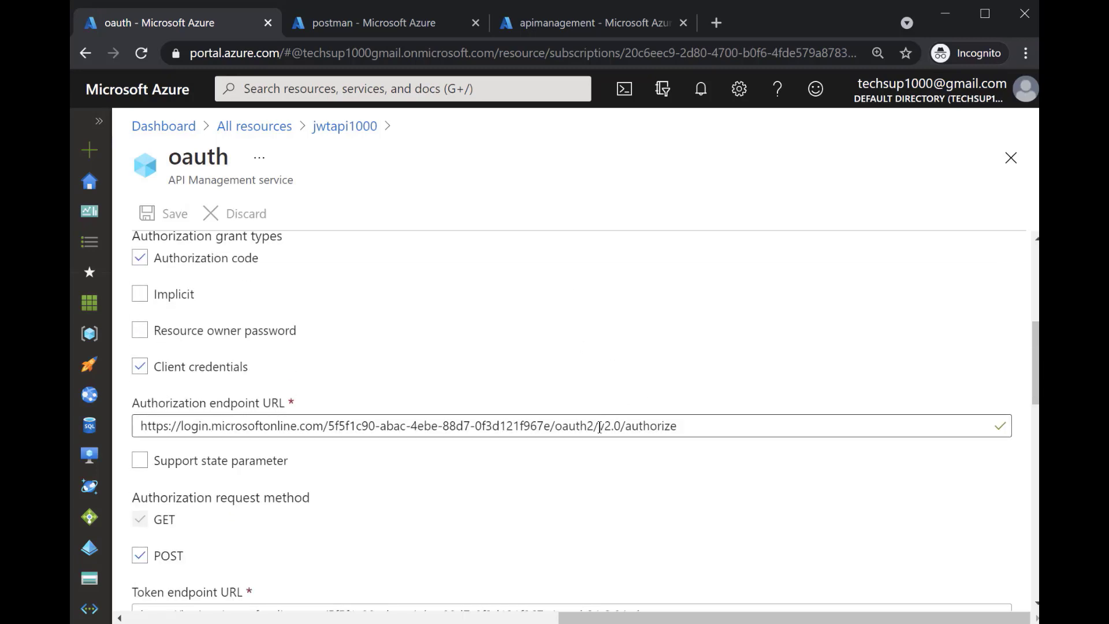
pyautogui.moveTo(598, 426); pyautogui.dragTo(626, 426)
pyautogui.scroll(-4, 626, 426)
pyautogui.scroll(-1, 625, 427)
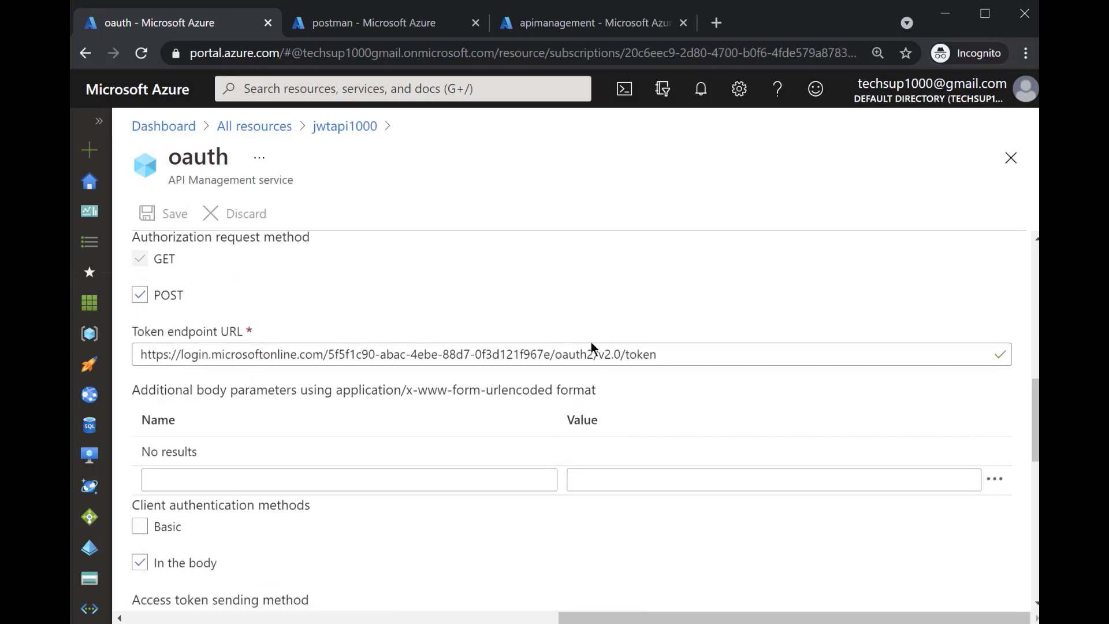
pyautogui.moveTo(605, 354); pyautogui.dragTo(681, 356)
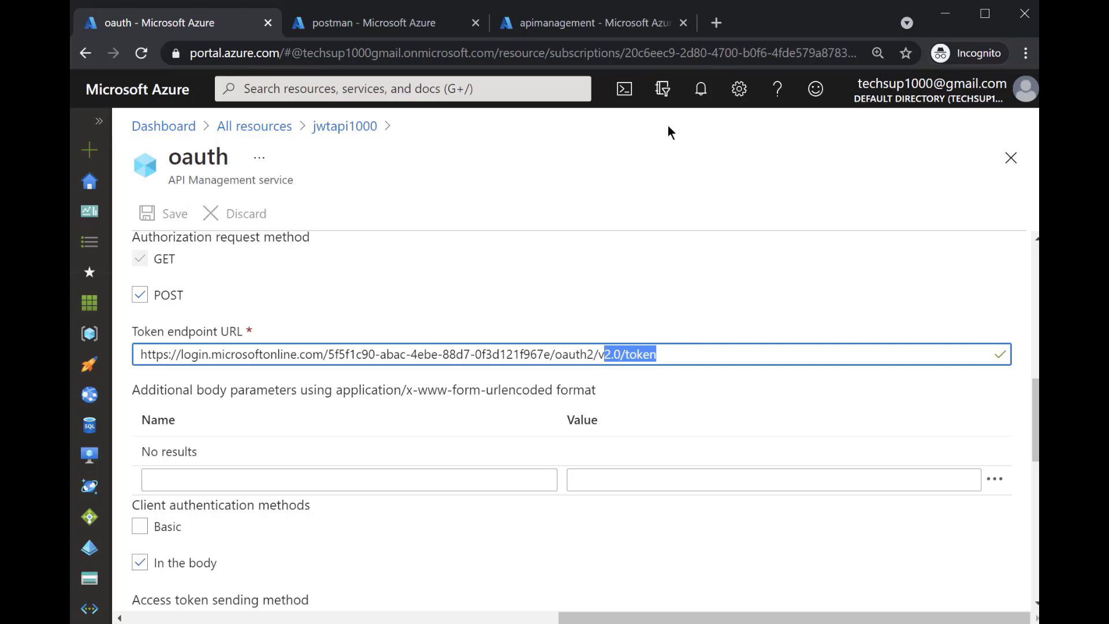
# Step: Save the apimanagement manifest changes
pyautogui.click(631, 22)
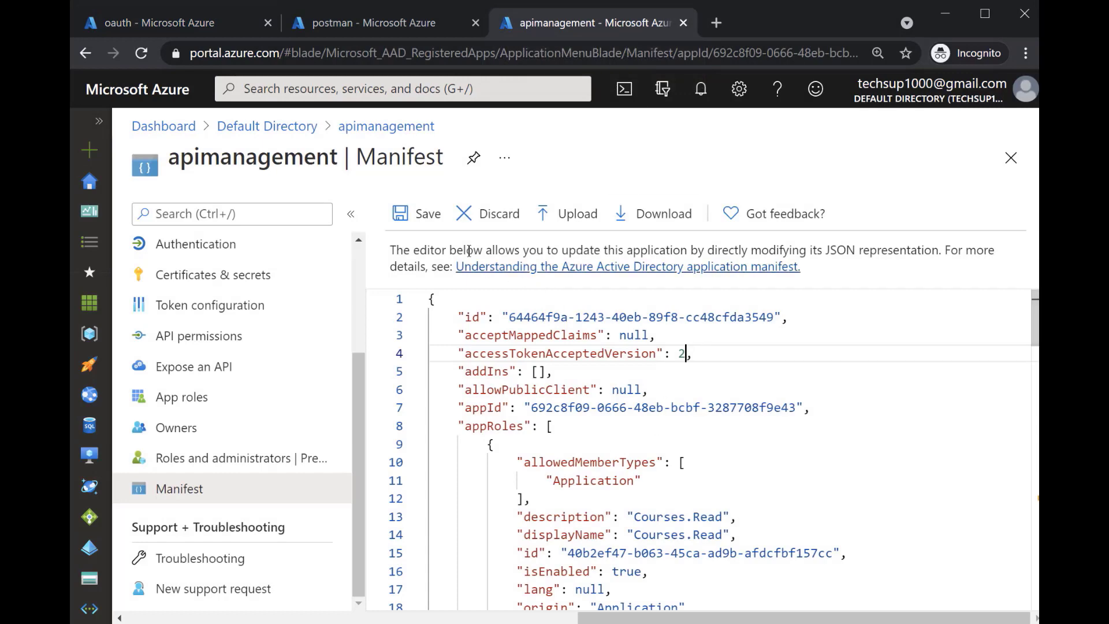
pyautogui.click(423, 213)
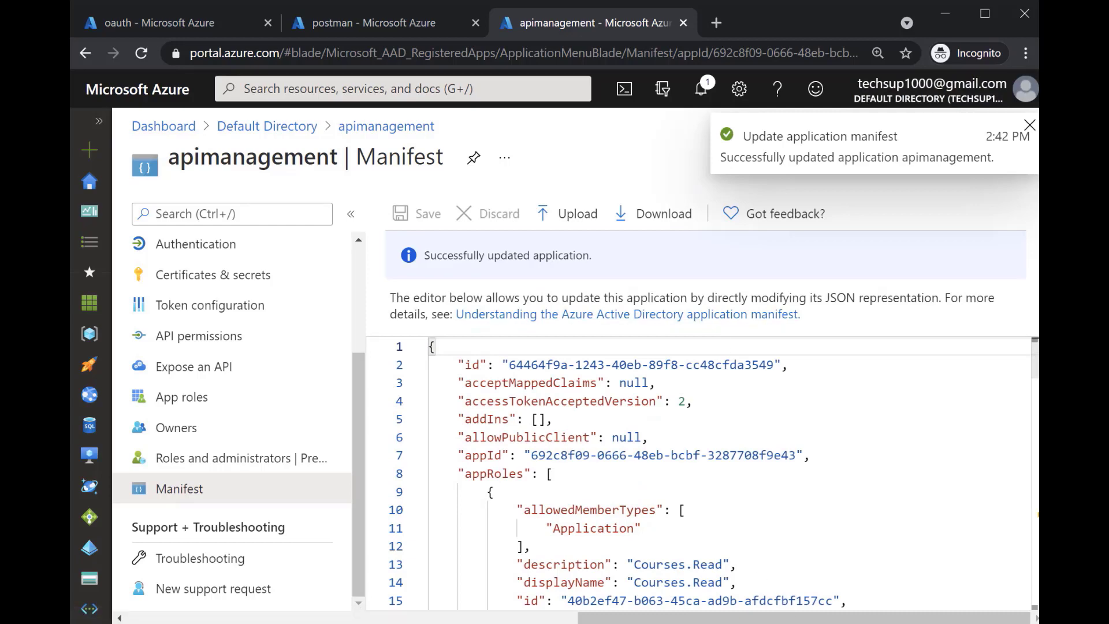
pyautogui.click(437, 27)
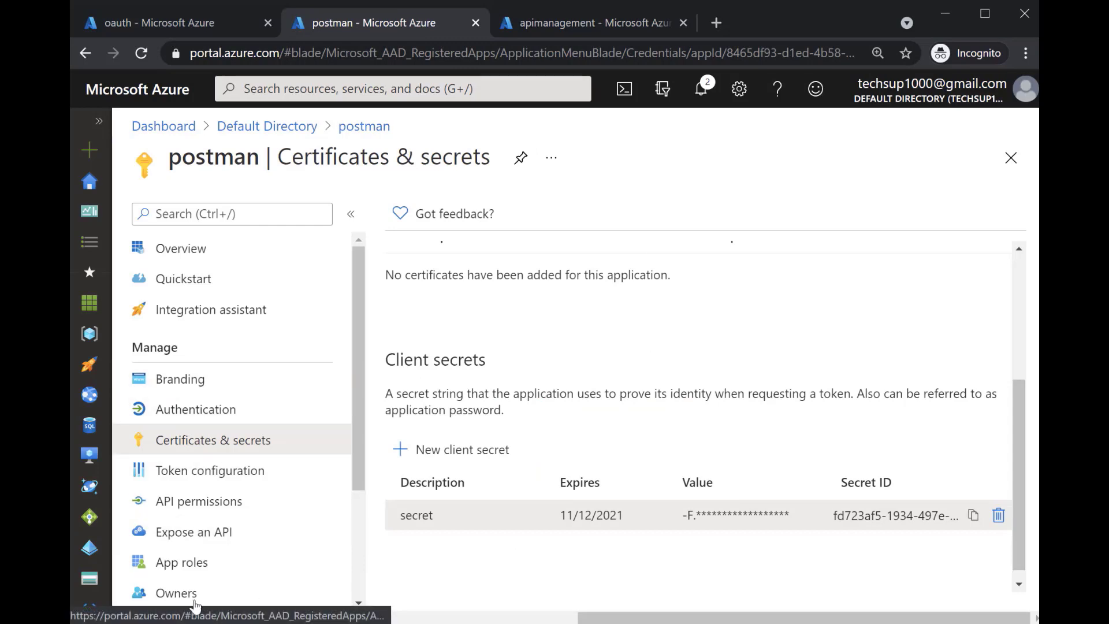
# Step: Paste the postman app's Application (client) ID into the token request's client_id field
pyautogui.click(247, 254)
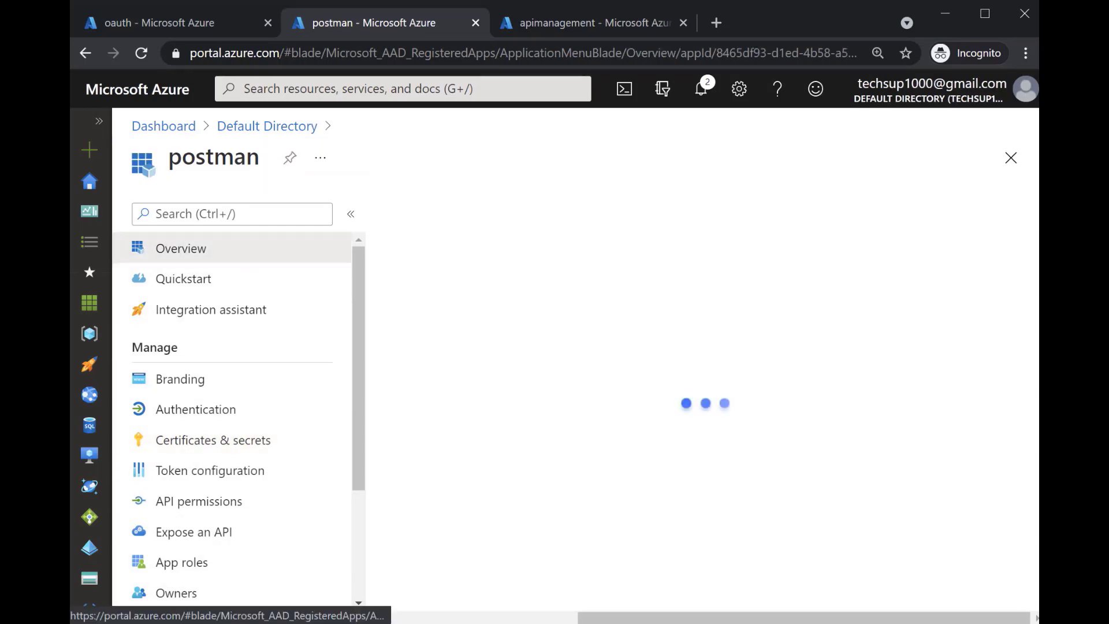
pyautogui.hotkey('alt', 'Tab')
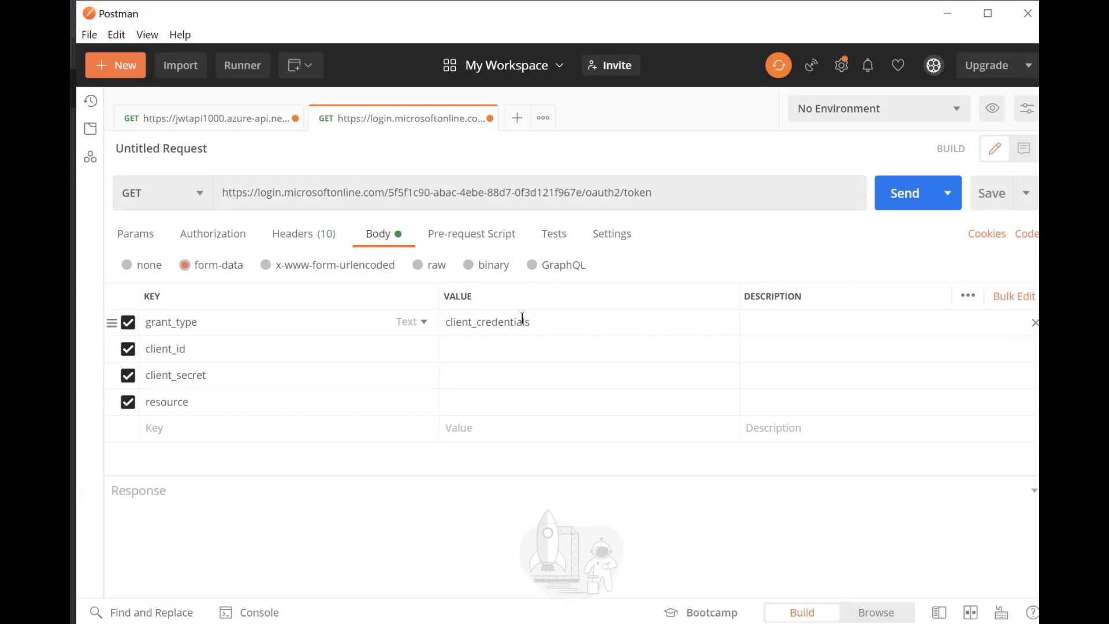
pyautogui.click(596, 197)
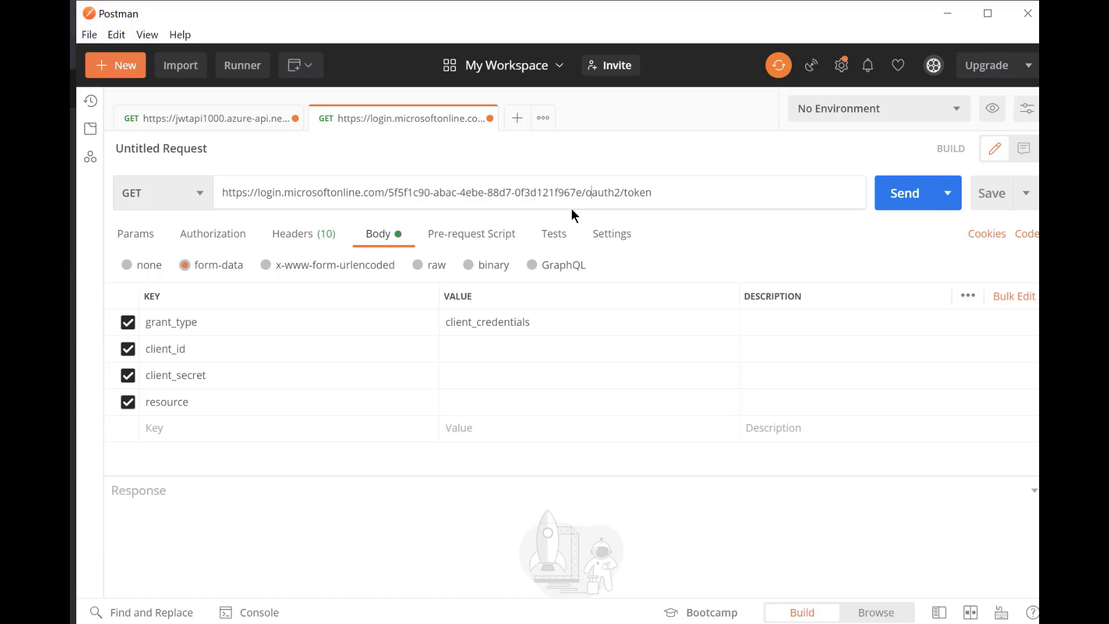
pyautogui.click(483, 349)
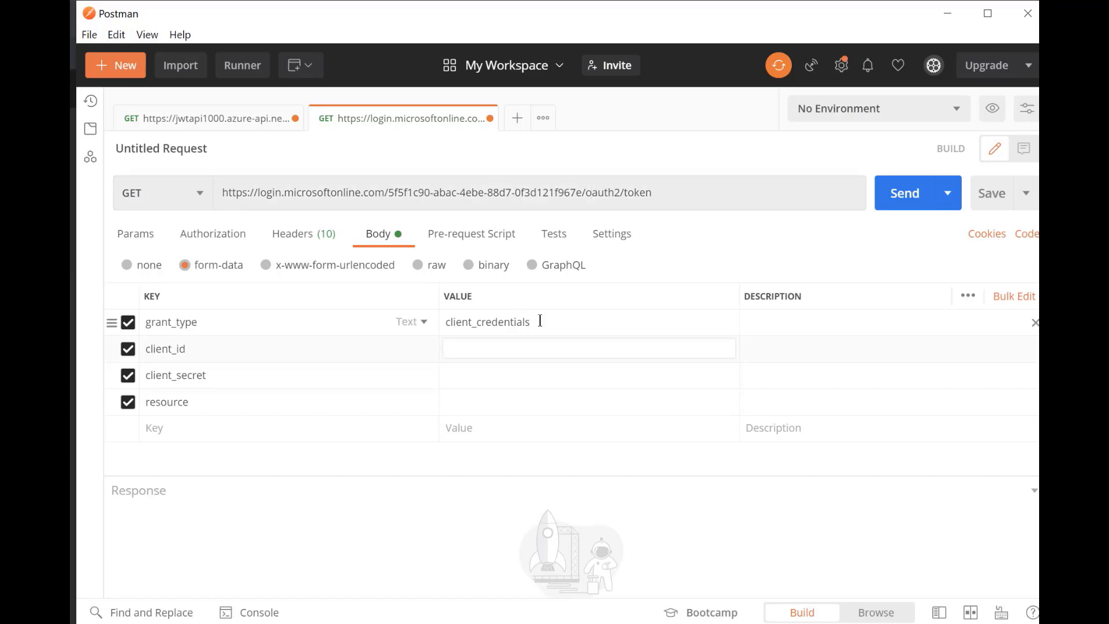
pyautogui.hotkey('alt', 'Tab')
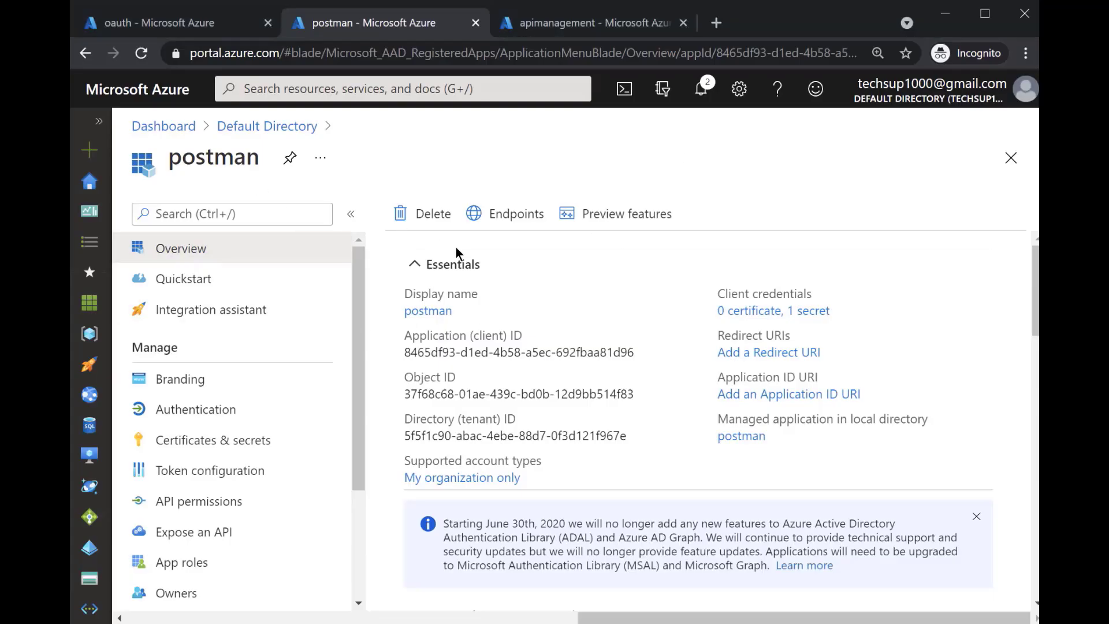
pyautogui.click(649, 351)
pyautogui.hotkey('alt', 'Tab')
pyautogui.click(545, 351)
pyautogui.hotkey('ctrl', 'v')
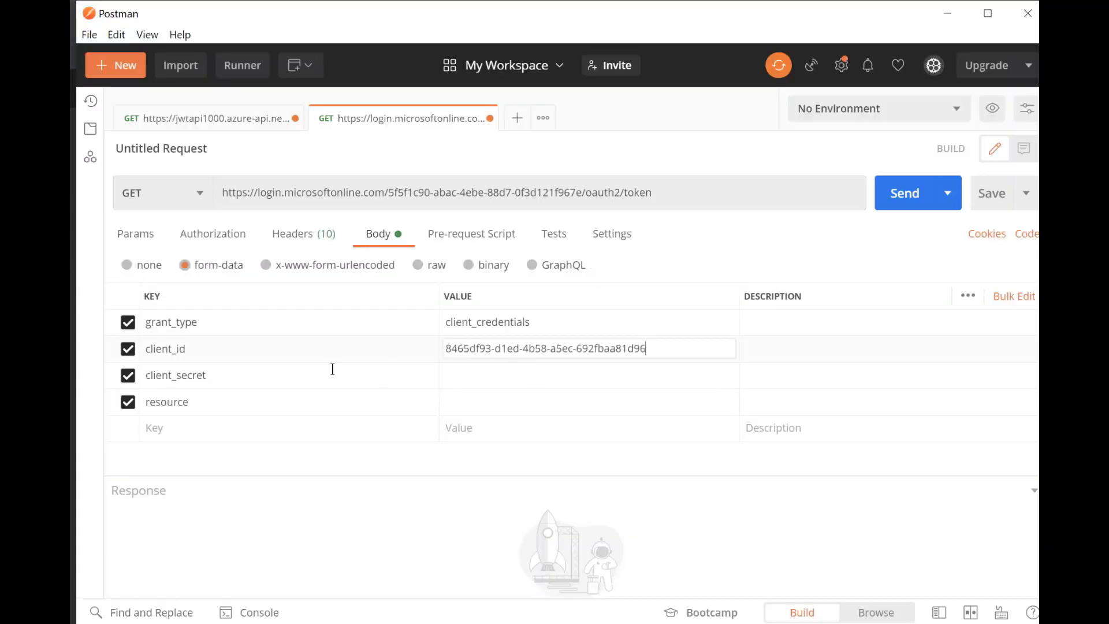
# Step: Open the postman app's Certificates & secrets page to fetch a client secret
pyautogui.click(553, 376)
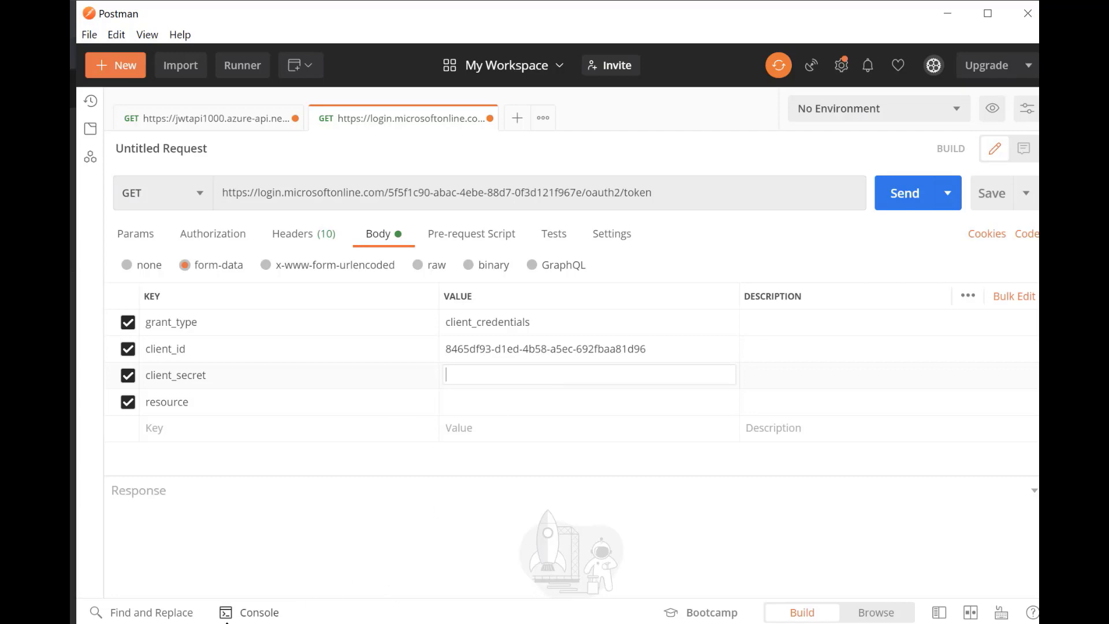
pyautogui.hotkey('alt', 'Tab')
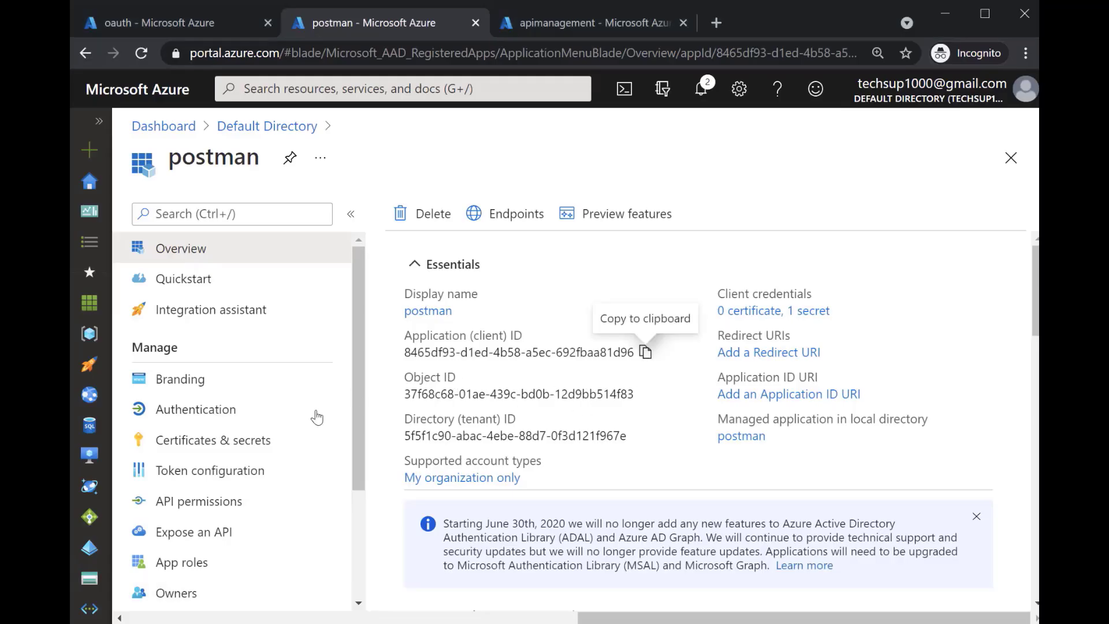
pyautogui.click(259, 442)
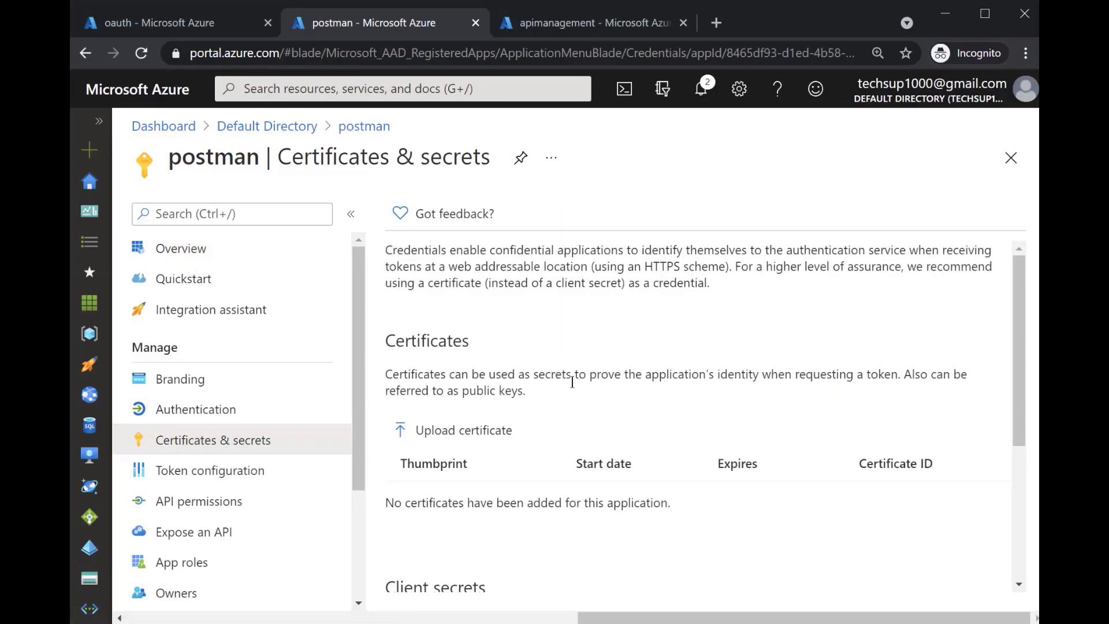
# Step: Create a client secret named 'apisecret' and paste its Secret ID into the token request's client_secret
pyautogui.scroll(-4, 578, 384)
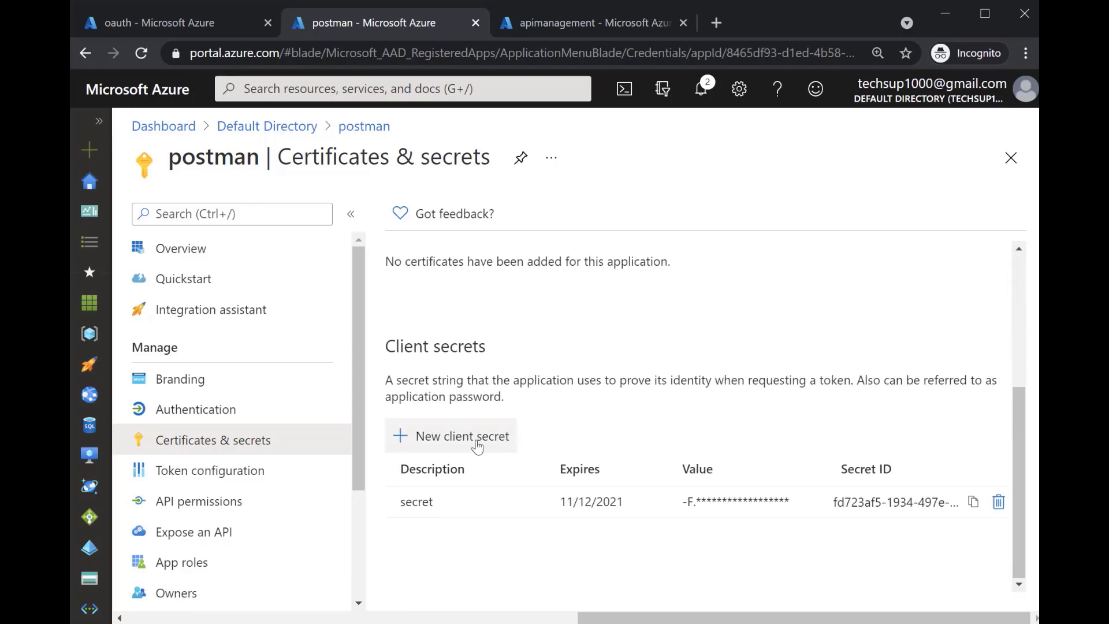
pyautogui.click(476, 442)
pyautogui.write('api')
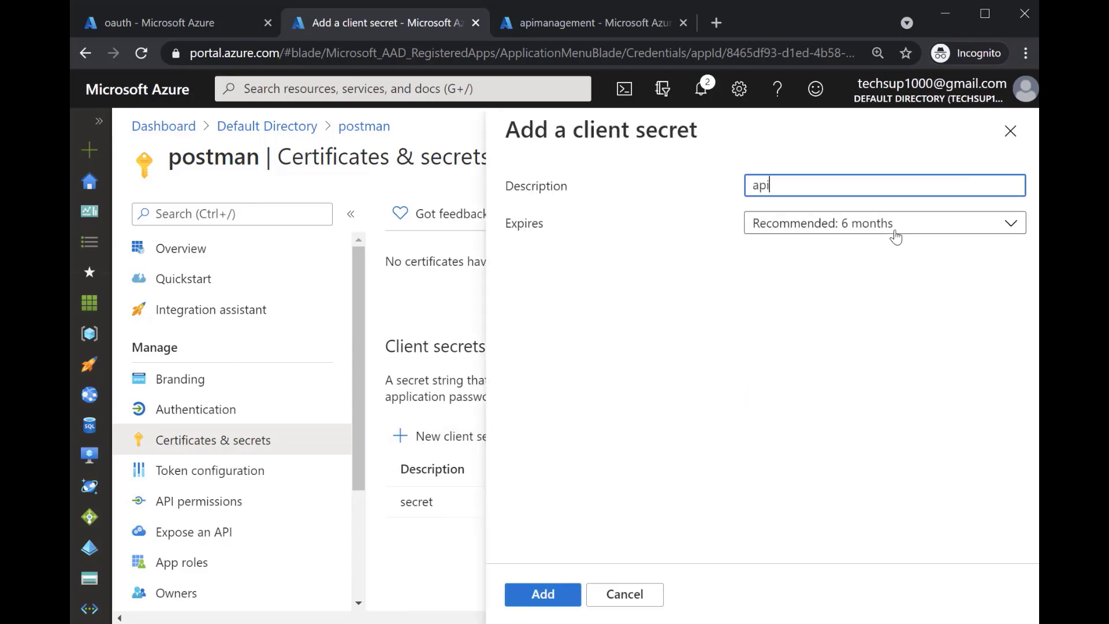
pyautogui.write('secret')
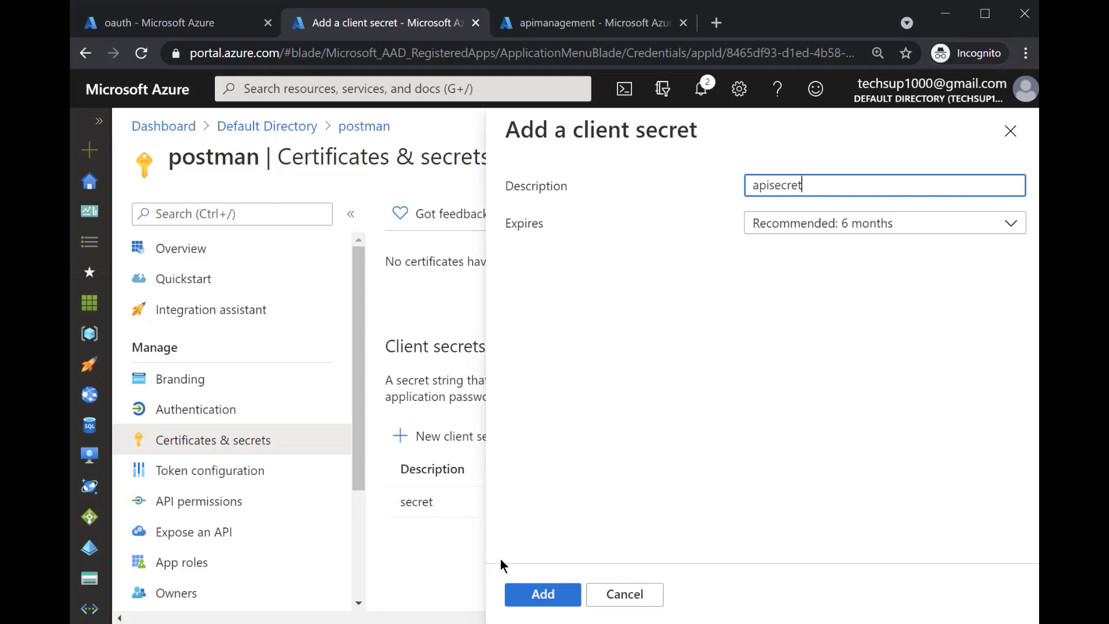
pyautogui.click(538, 591)
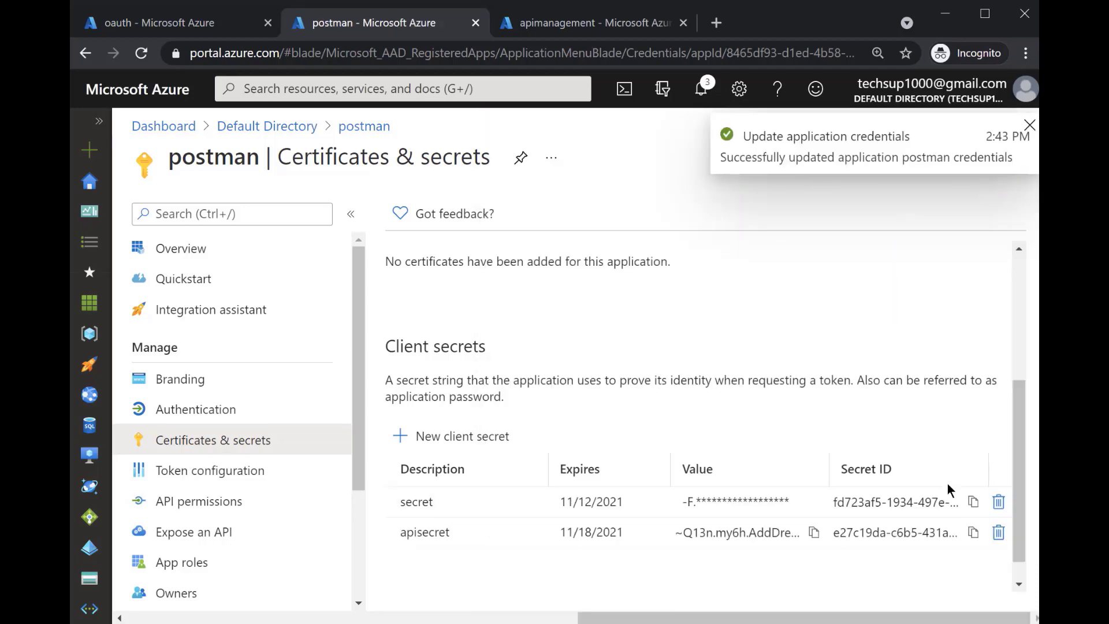
pyautogui.click(973, 532)
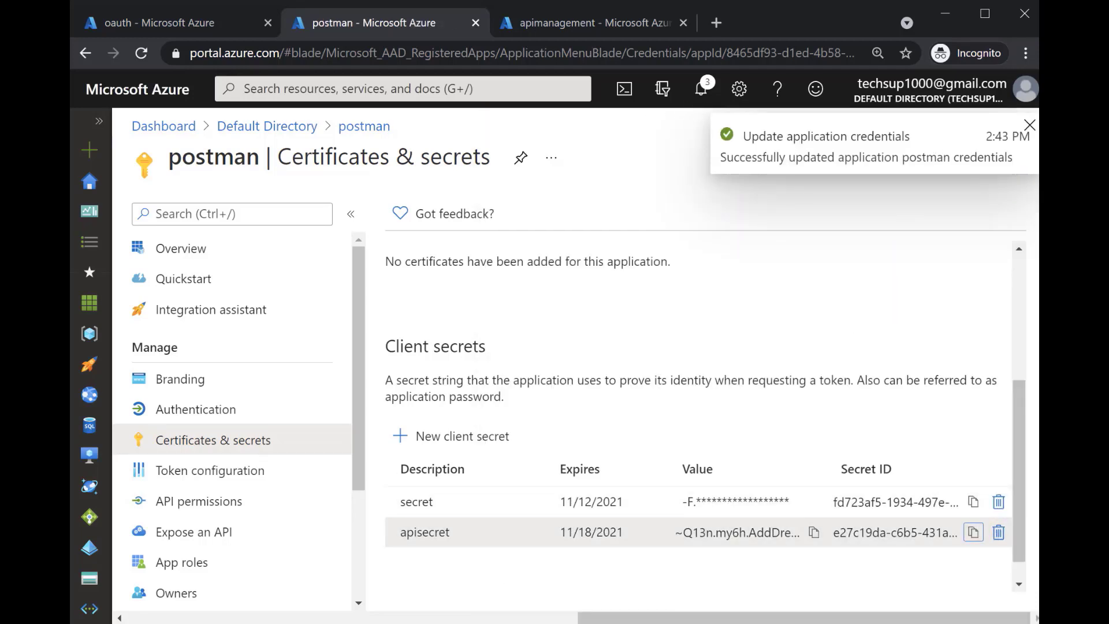
pyautogui.hotkey('alt', 'Tab')
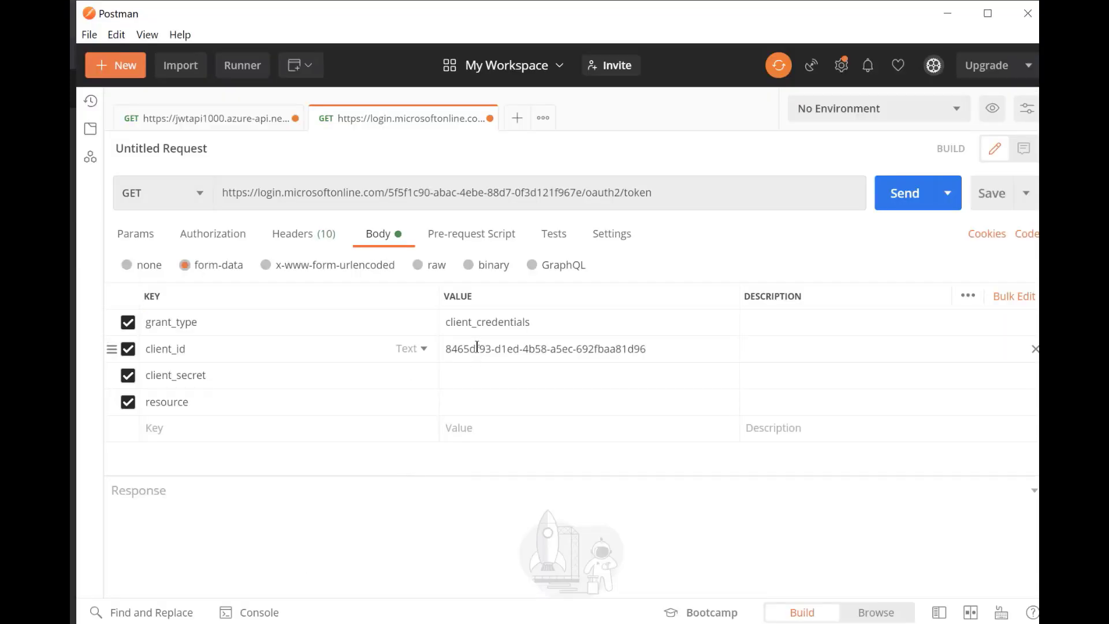
pyautogui.click(477, 378)
pyautogui.hotkey('ctrl', 'v')
pyautogui.click(543, 402)
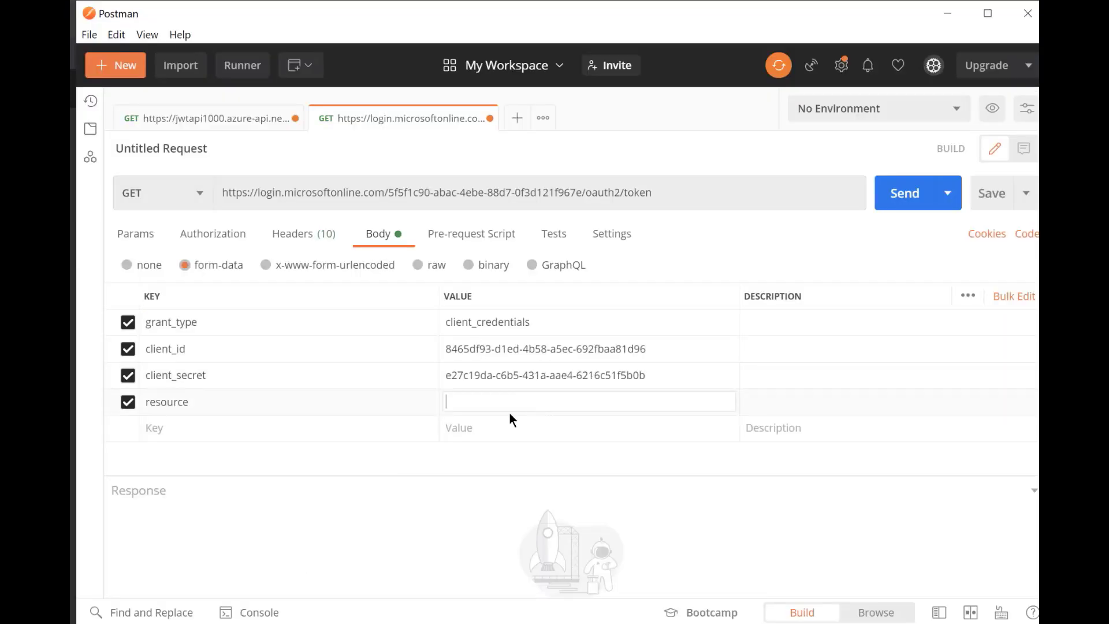
# Step: Copy the Courses.Read api:// URI into the resource field and send the token request
pyautogui.hotkey('alt', 'Tab')
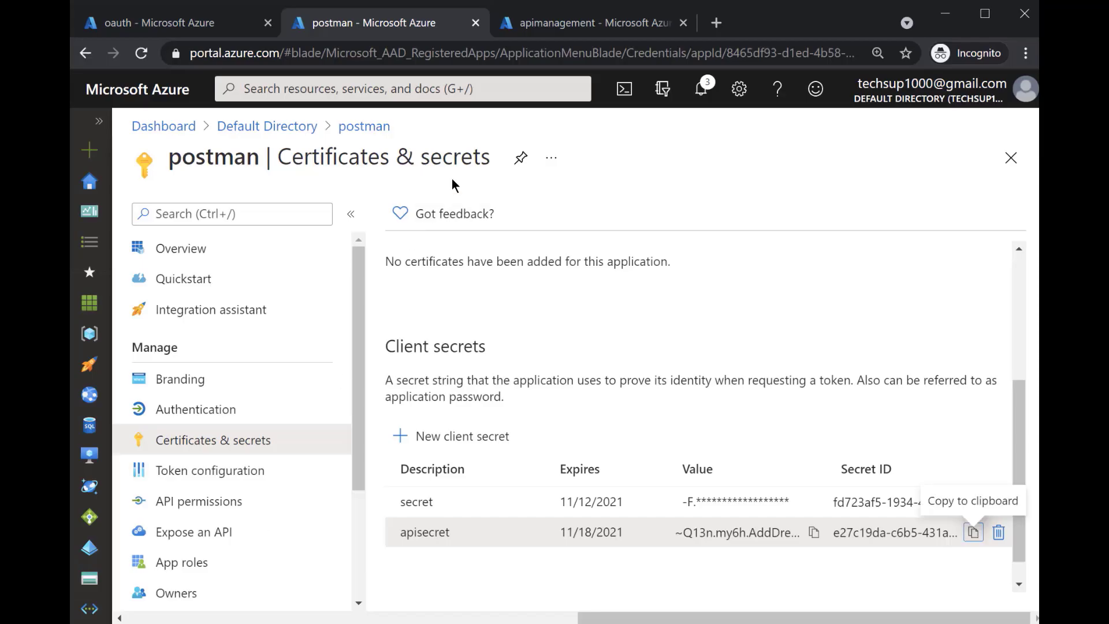
pyautogui.scroll(-2, 260, 405)
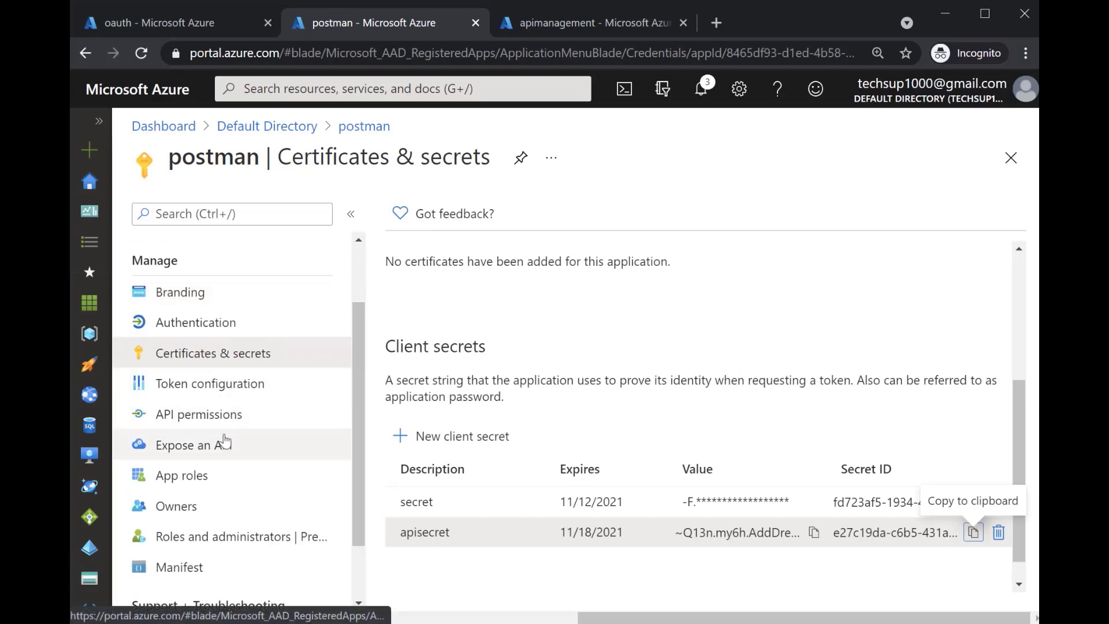
pyautogui.click(223, 422)
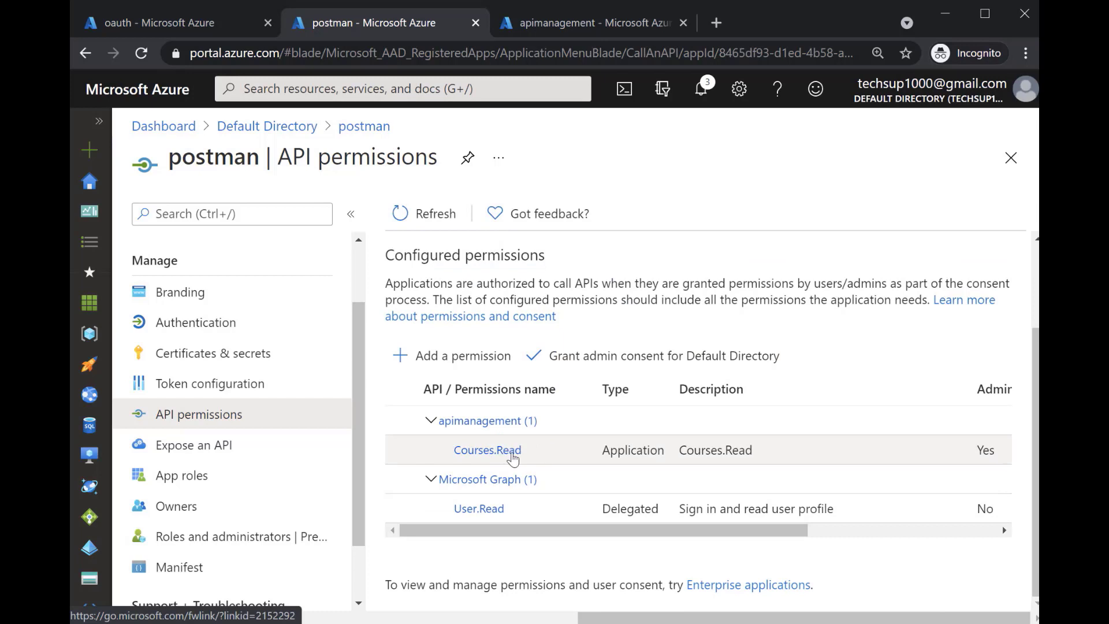
pyautogui.click(512, 456)
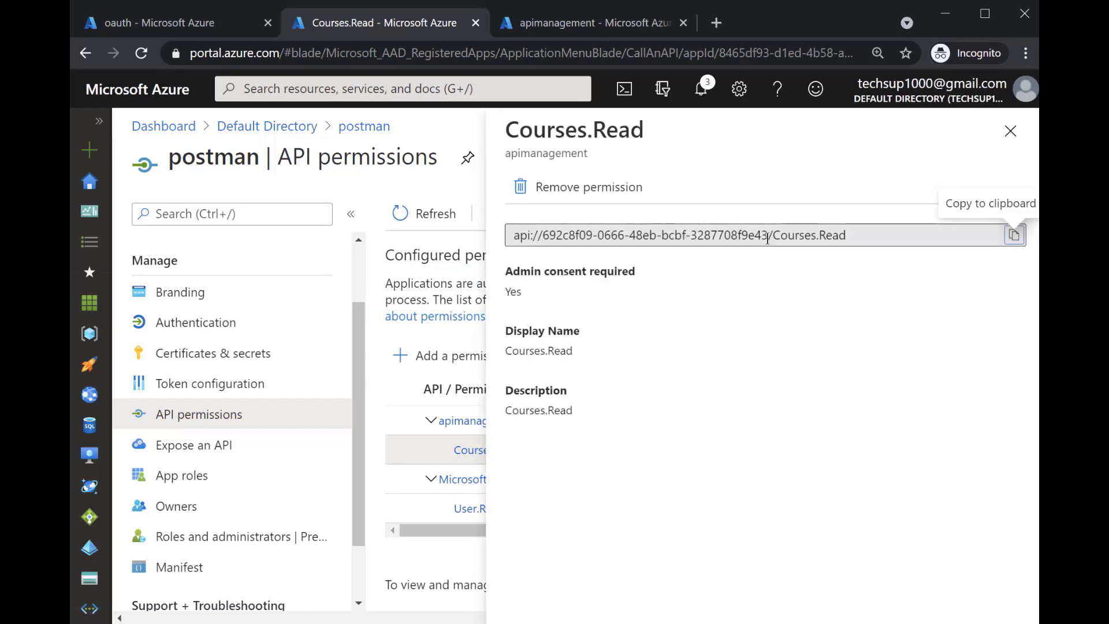
pyautogui.moveTo(768, 235); pyautogui.dragTo(500, 245)
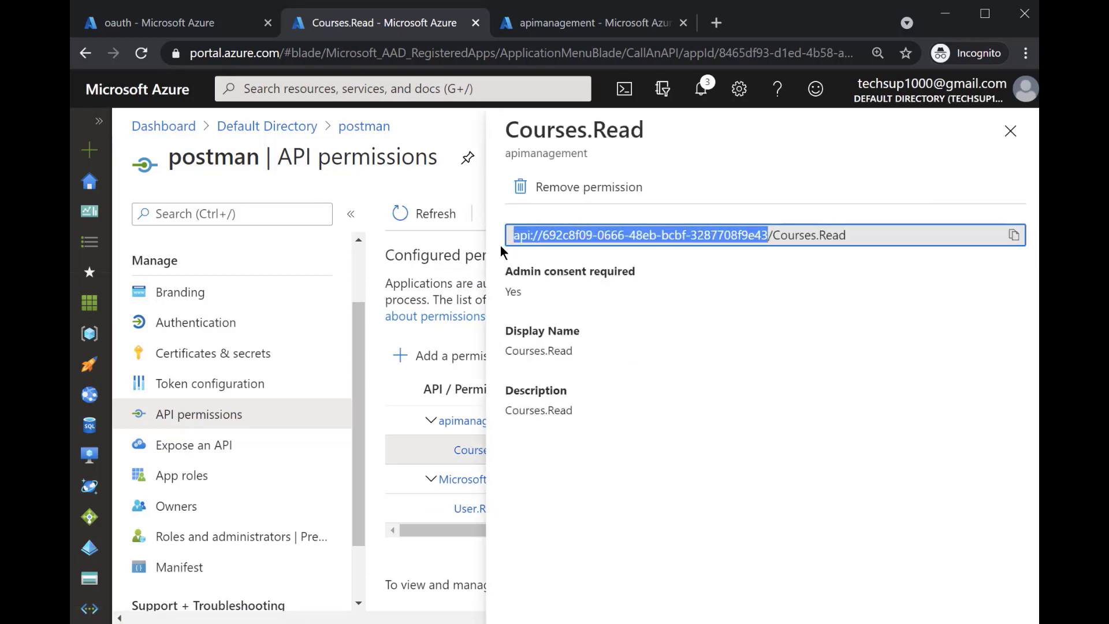
pyautogui.hotkey('alt', 'Tab')
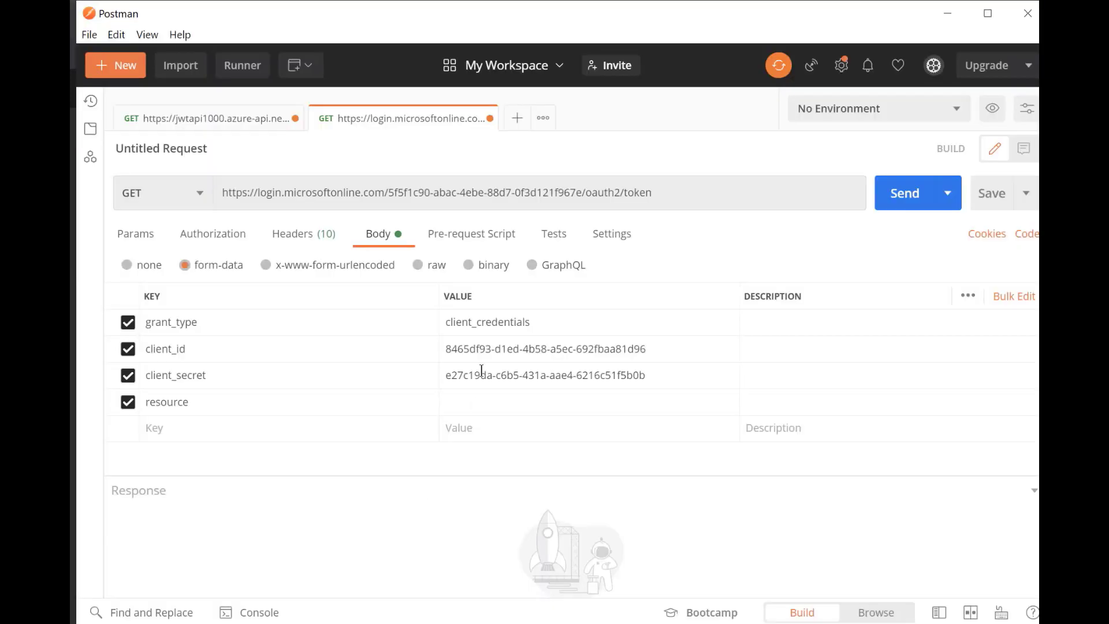
pyautogui.click(527, 406)
pyautogui.hotkey('ctrl', 'v')
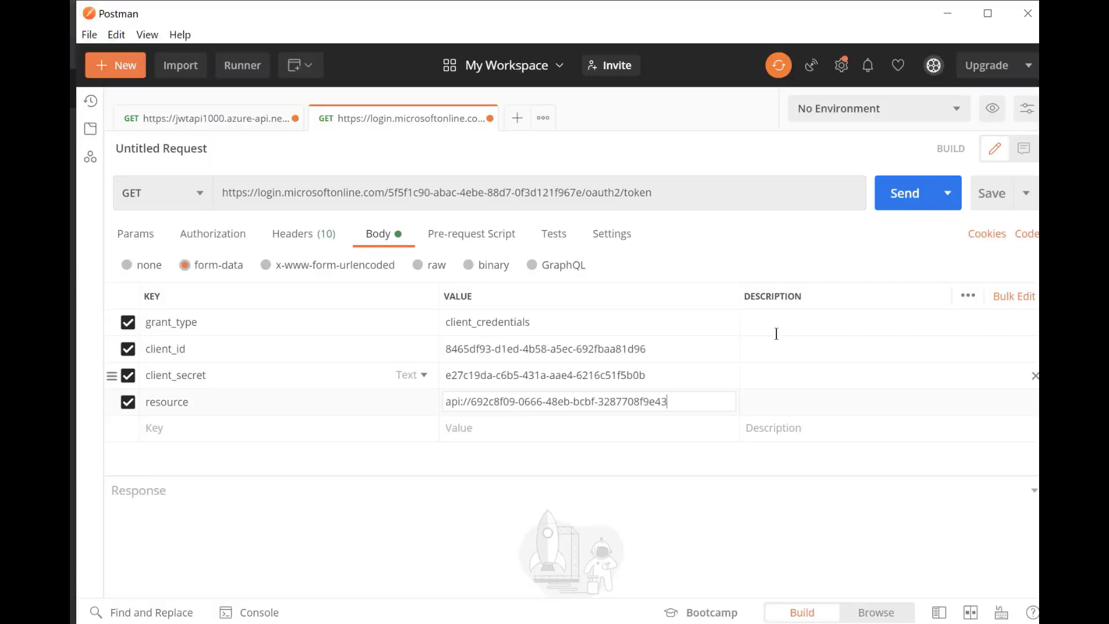
pyautogui.click(908, 196)
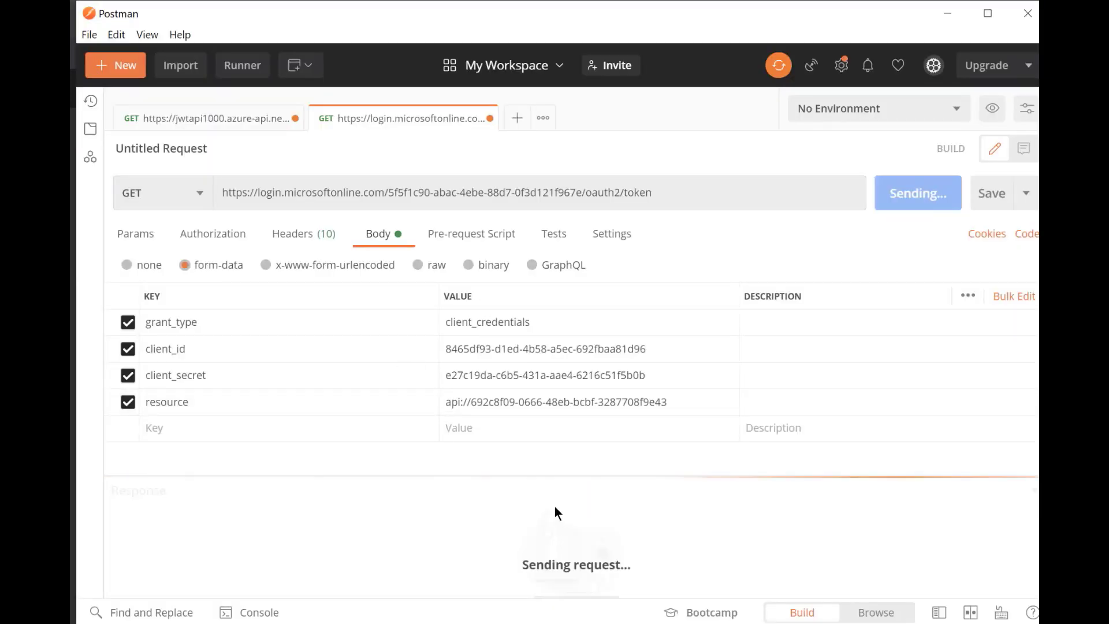
# Step: Overwrite client_secret with the apisecret's actual Value and resend, getting 200 OK with an access_token
pyautogui.moveTo(559, 474); pyautogui.dragTo(717, 446)
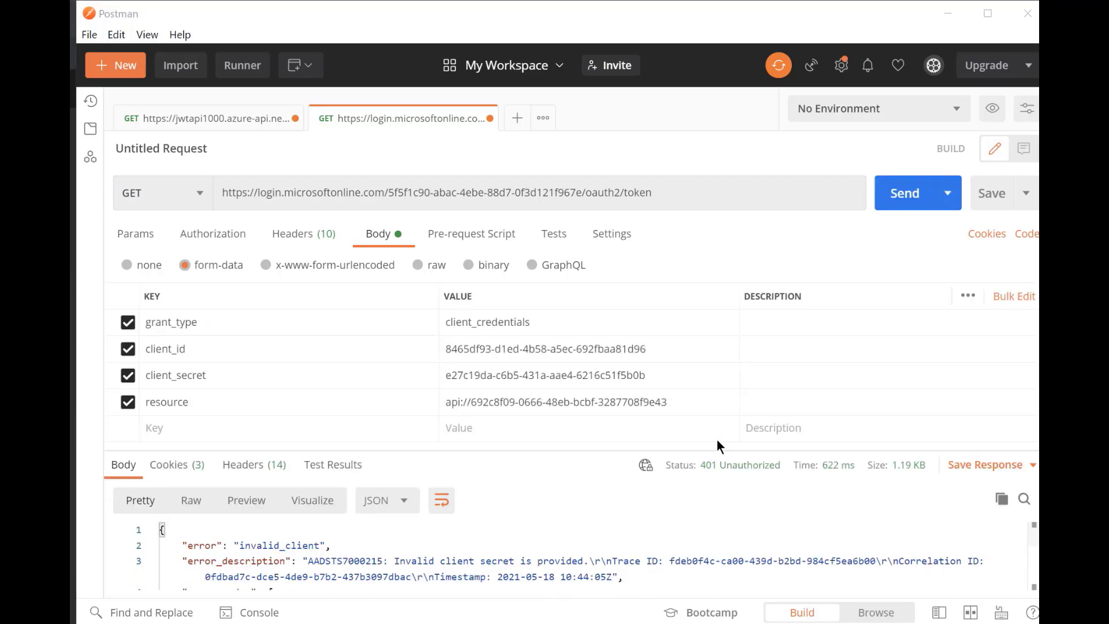
pyautogui.click(589, 383)
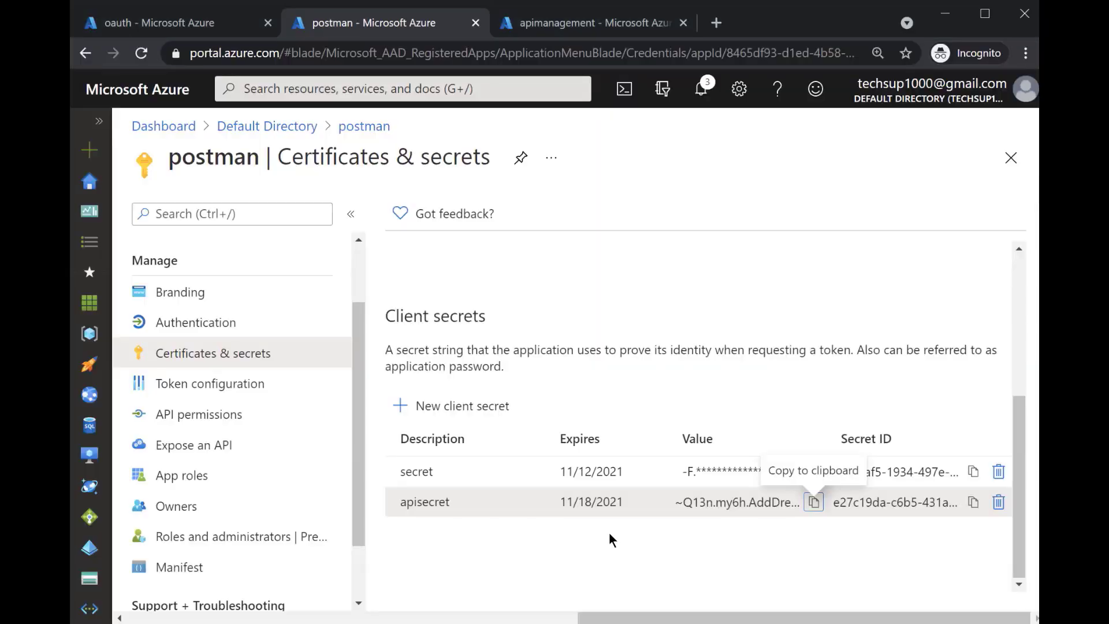
pyautogui.click(815, 503)
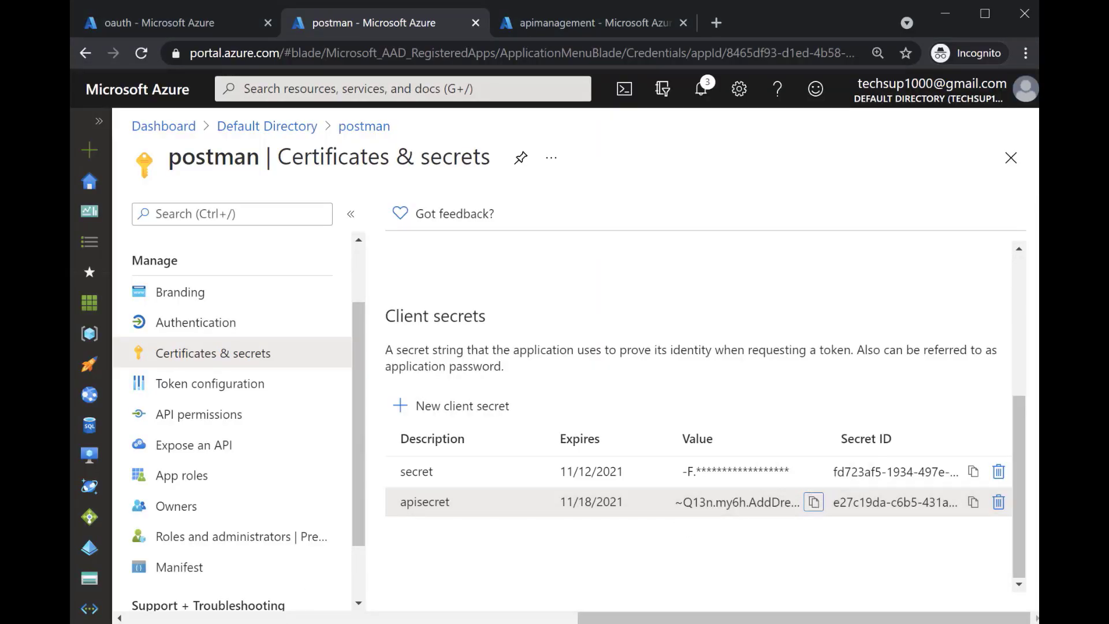
pyautogui.hotkey('alt', 'Tab')
pyautogui.click(627, 370)
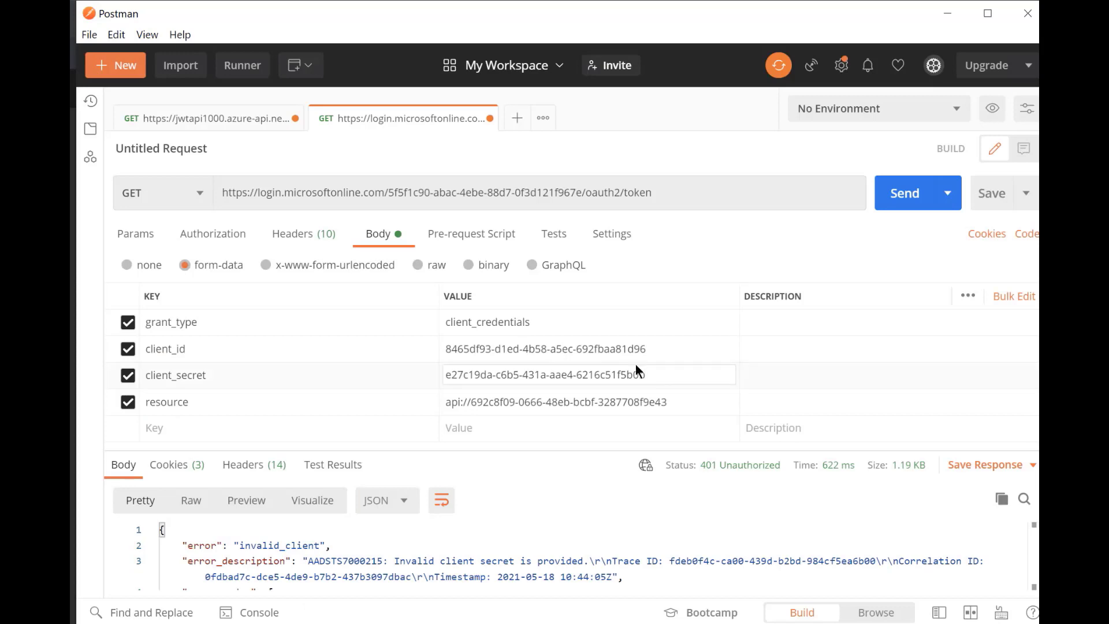
pyautogui.hotkey('ctrl', 'a')
pyautogui.hotkey('ctrl', 'v')
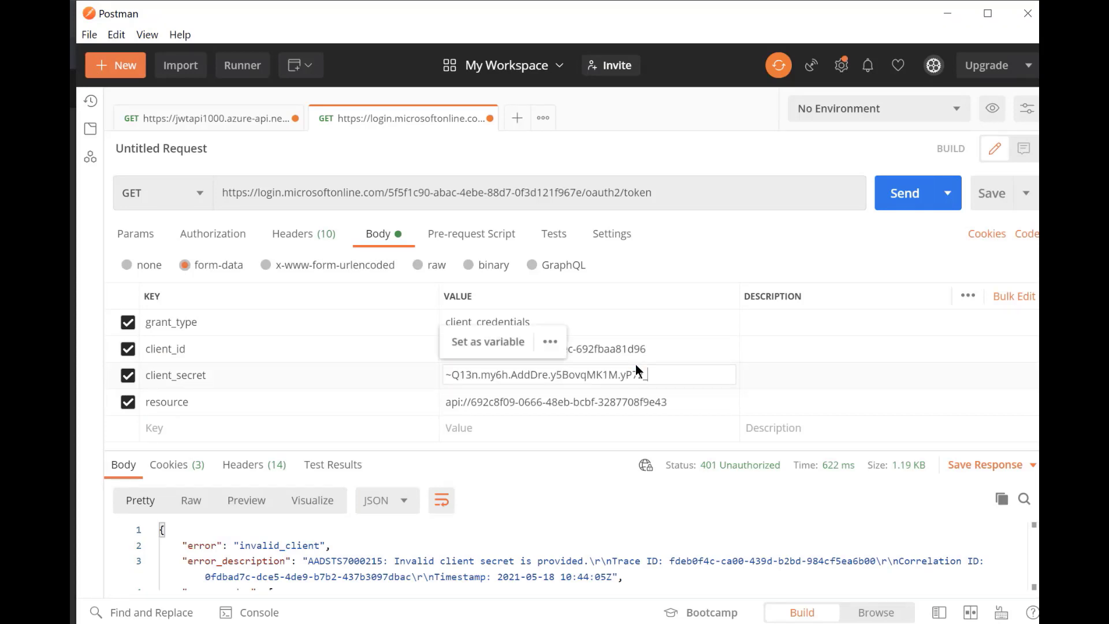
pyautogui.click(905, 193)
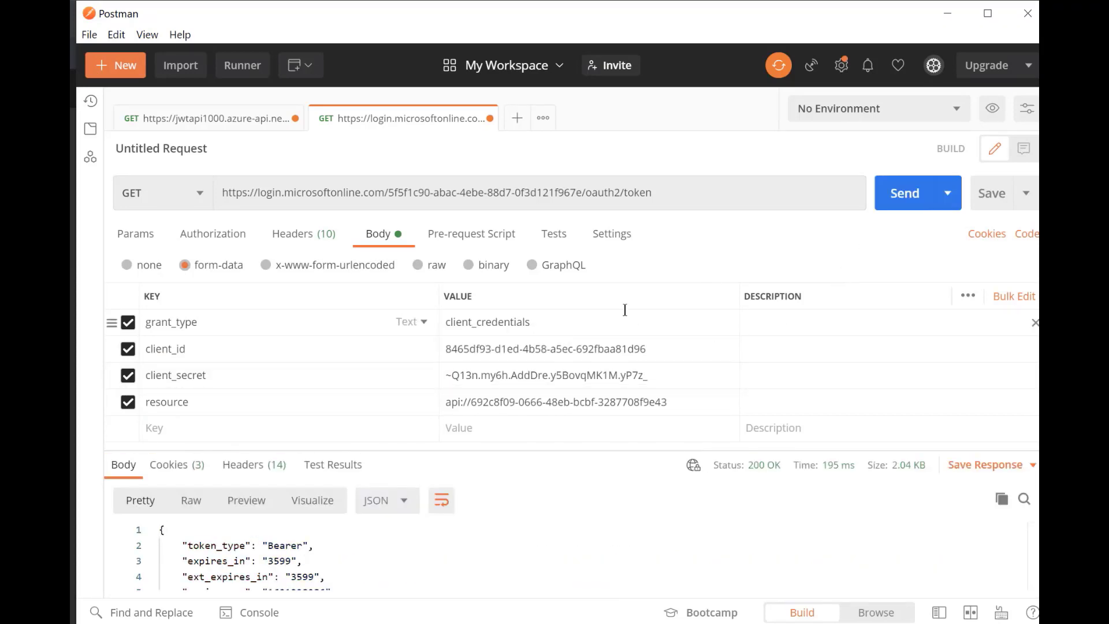
pyautogui.moveTo(487, 451); pyautogui.dragTo(488, 306)
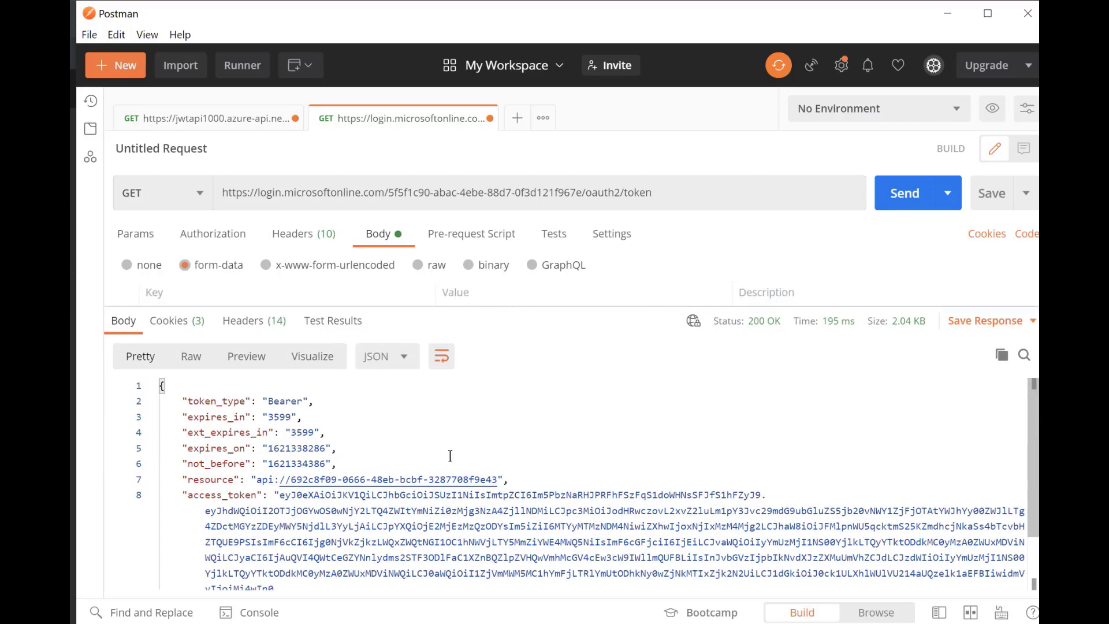
# Step: Copy the access_token from the token response and switch to the jwtapi1000 Course API request
pyautogui.scroll(-1, 330, 504)
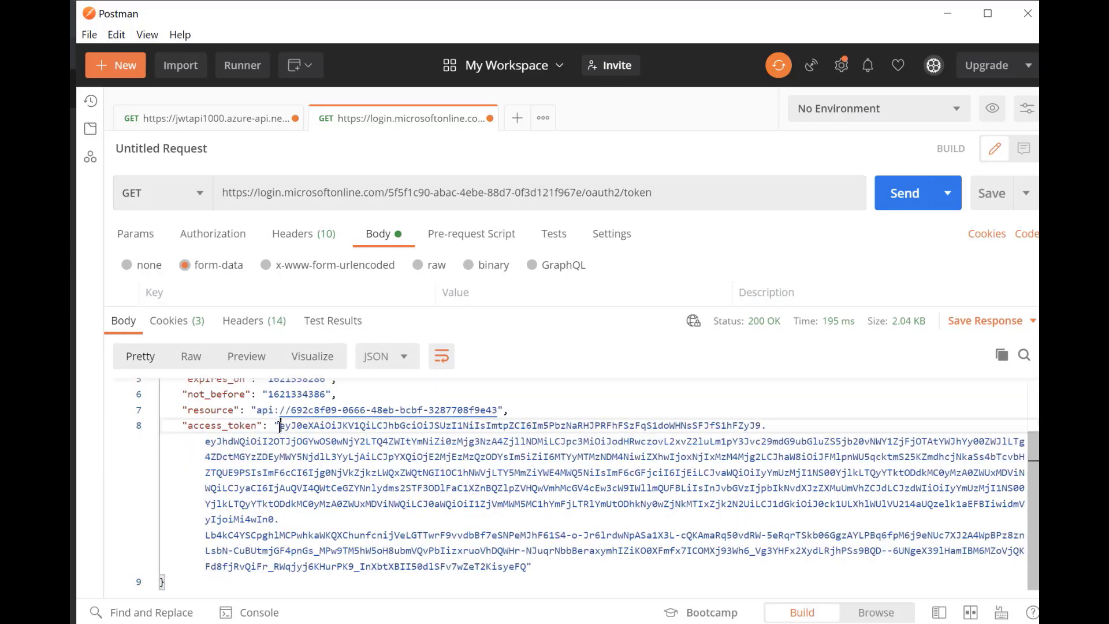
pyautogui.moveTo(279, 426); pyautogui.dragTo(527, 567)
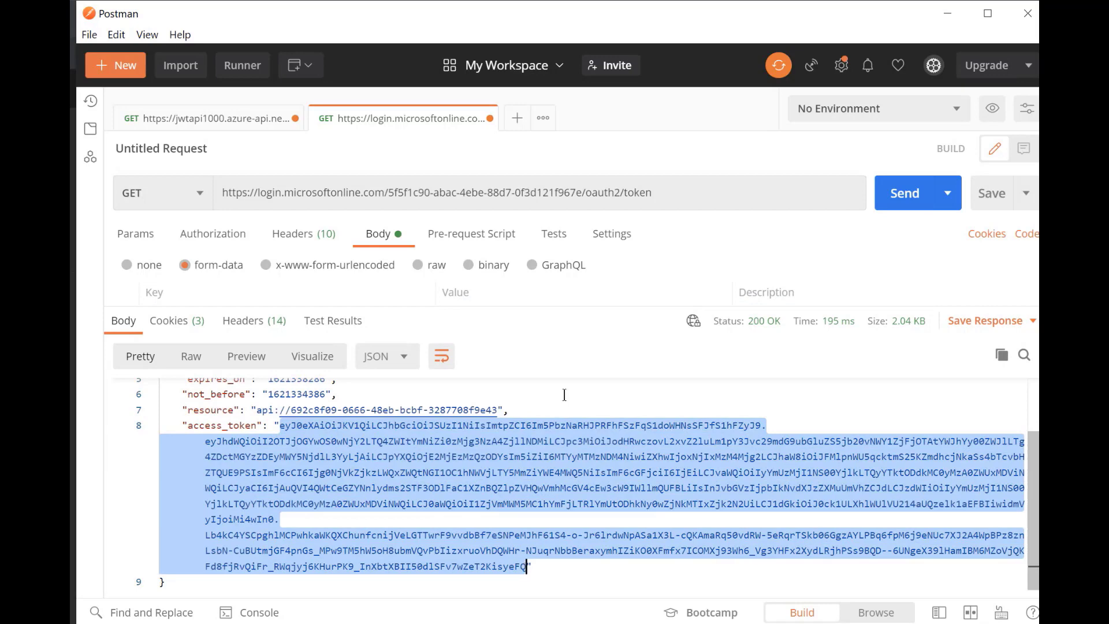
pyautogui.click(196, 118)
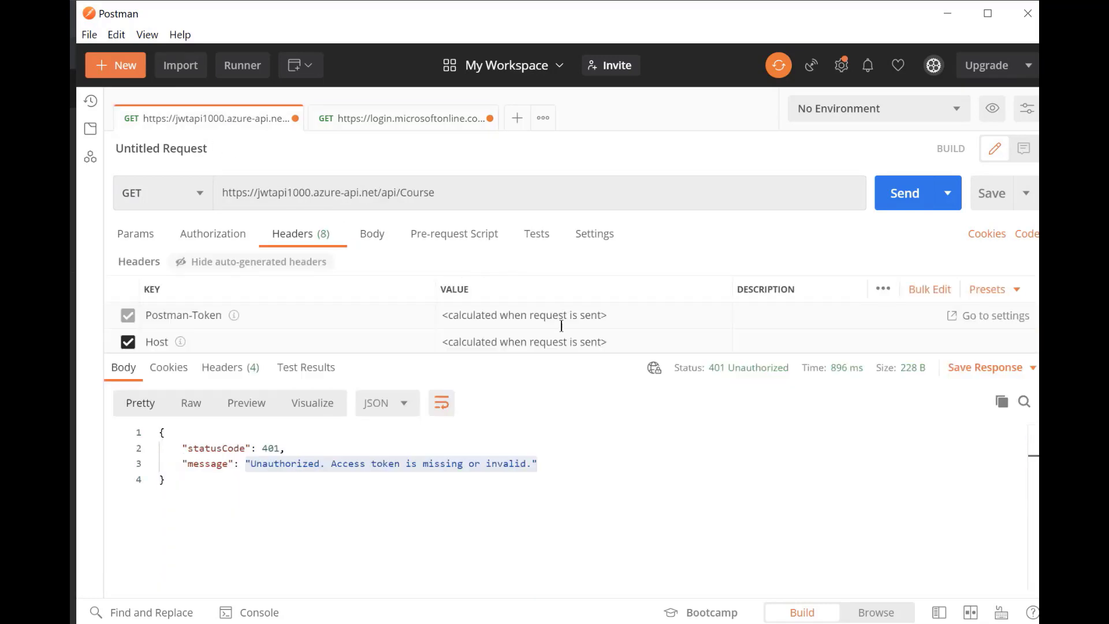
pyautogui.scroll(-3, 364, 329)
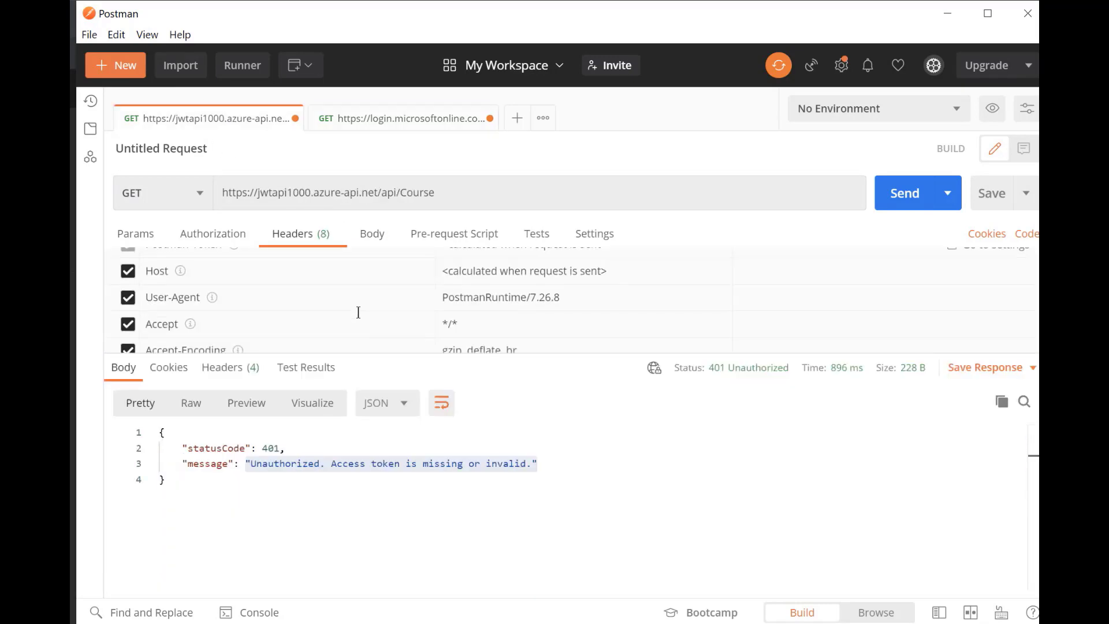
pyautogui.moveTo(369, 354); pyautogui.dragTo(379, 423)
pyautogui.scroll(-1, 374, 344)
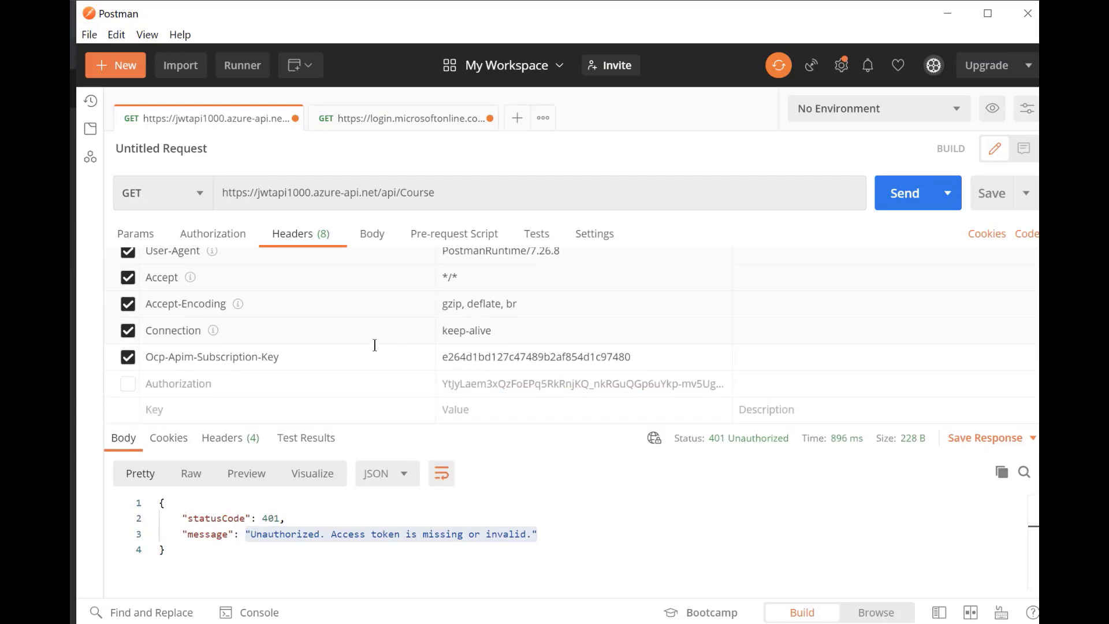
# Step: Enable the Authorization header as 'Bearer <token>' and send, returning the course list including AZ-204
pyautogui.click(128, 383)
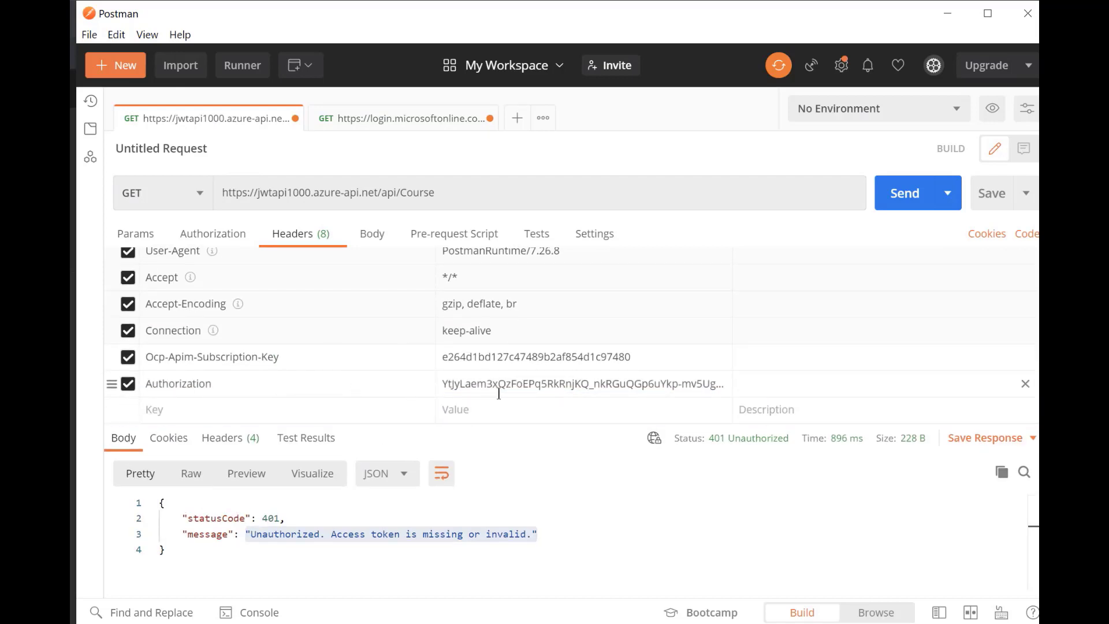
pyautogui.click(500, 384)
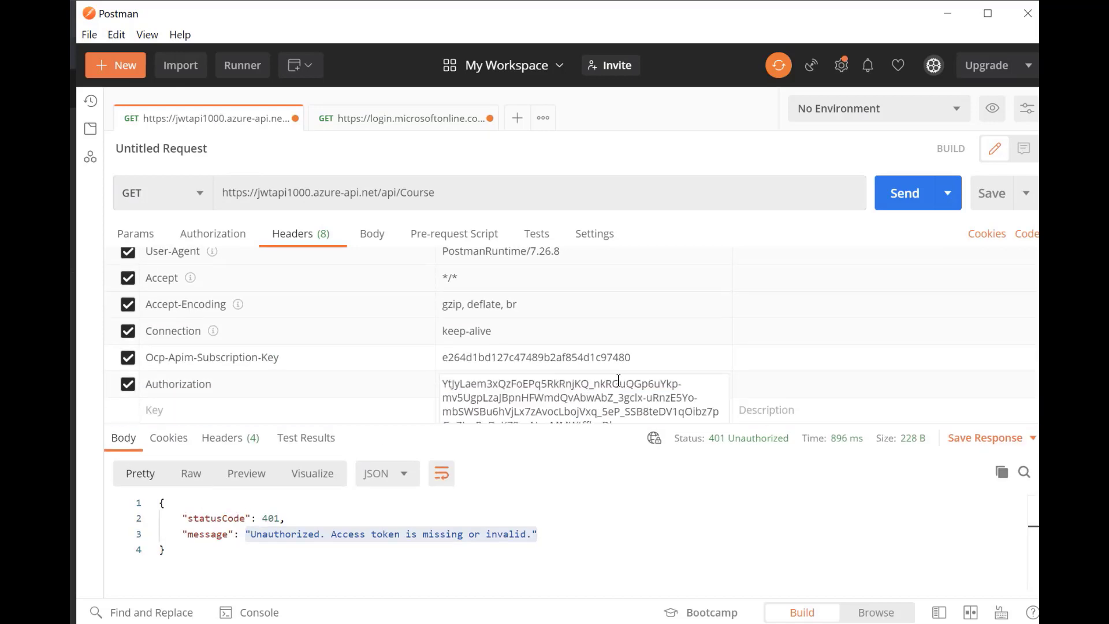
pyautogui.scroll(-2, 618, 380)
pyautogui.hotkey('ctrl', 'a')
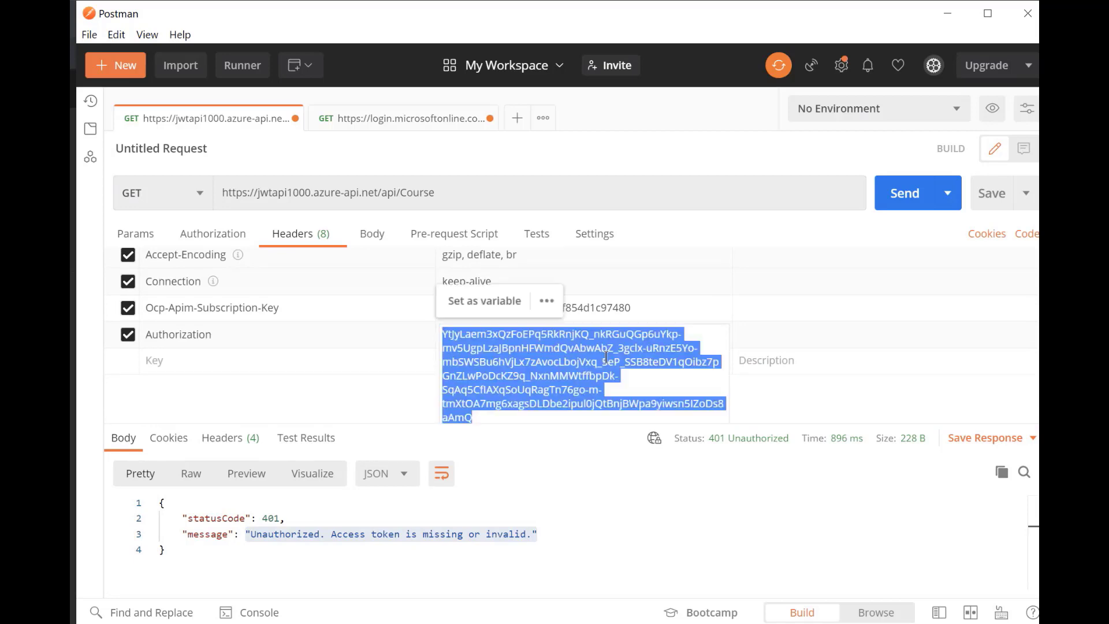
pyautogui.press('BackSpace')
pyautogui.write('Bearer')
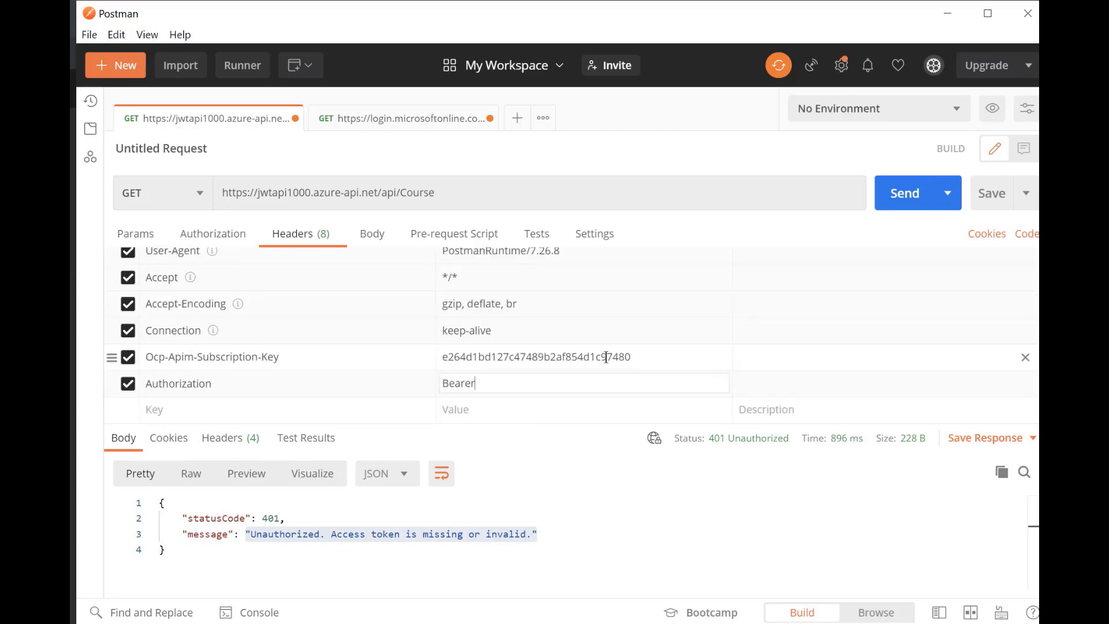
pyautogui.hotkey('ctrl', 'v')
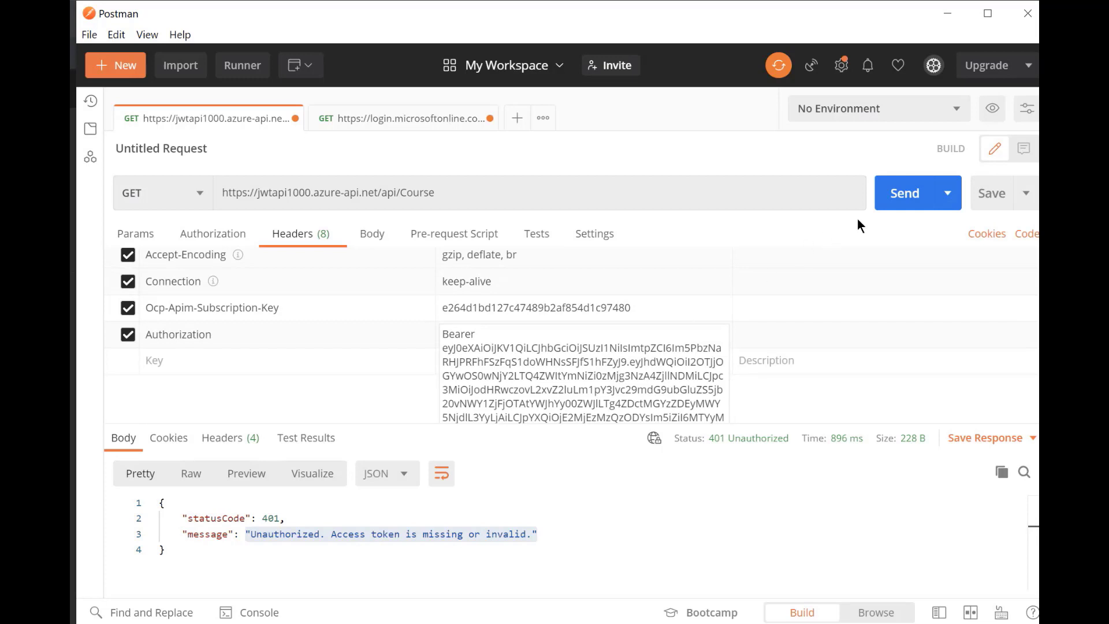
pyautogui.click(896, 201)
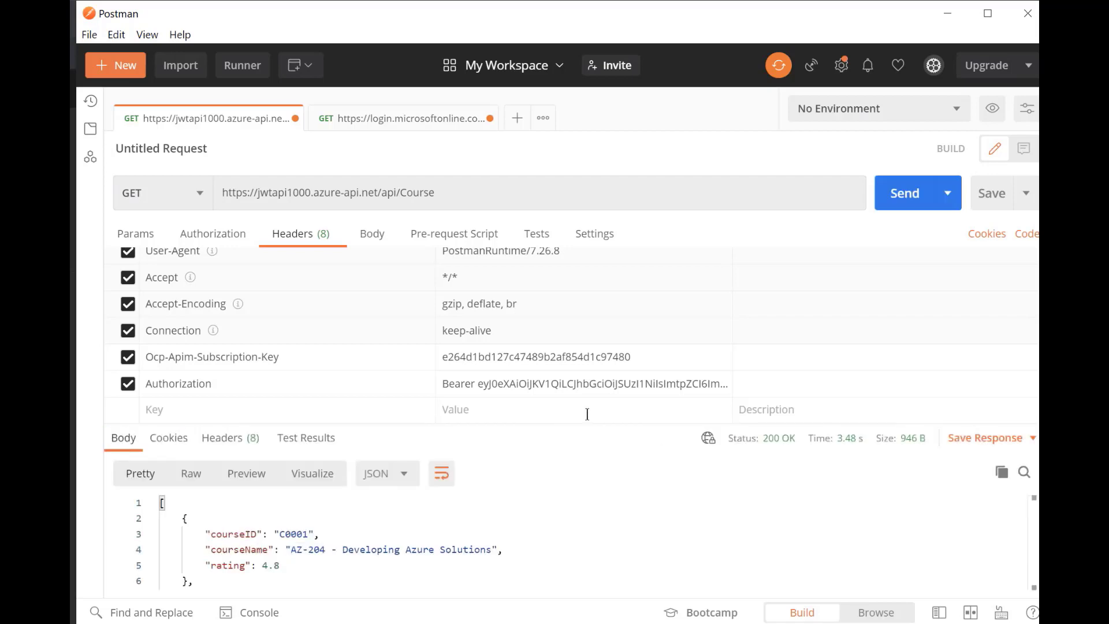
pyautogui.moveTo(586, 426); pyautogui.dragTo(603, 294)
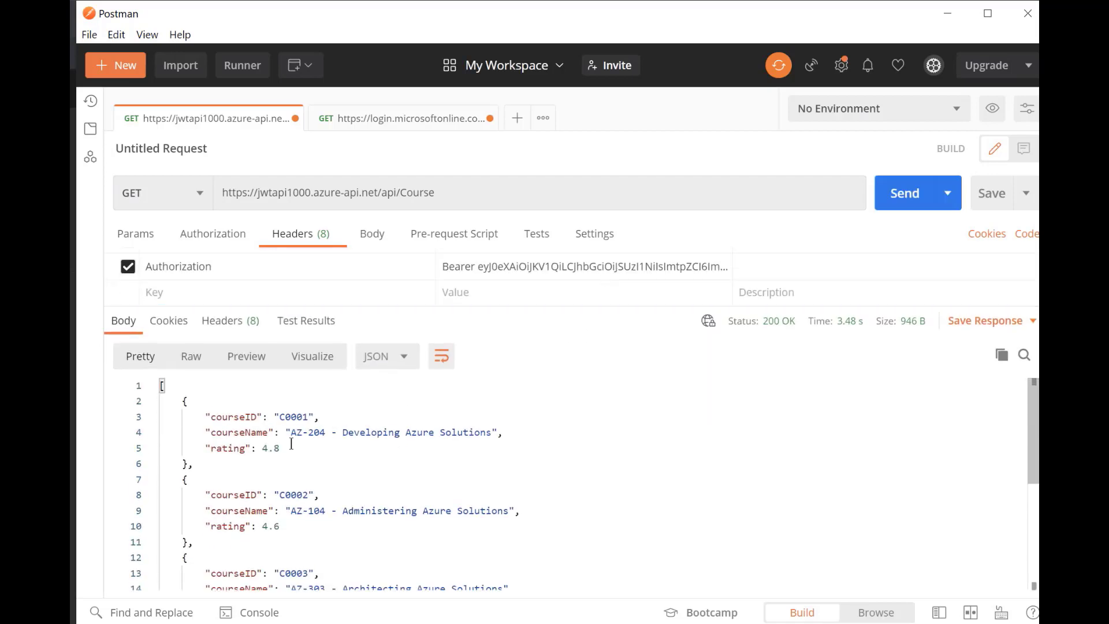
pyautogui.scroll(-5, 293, 439)
pyautogui.scroll(5, 293, 444)
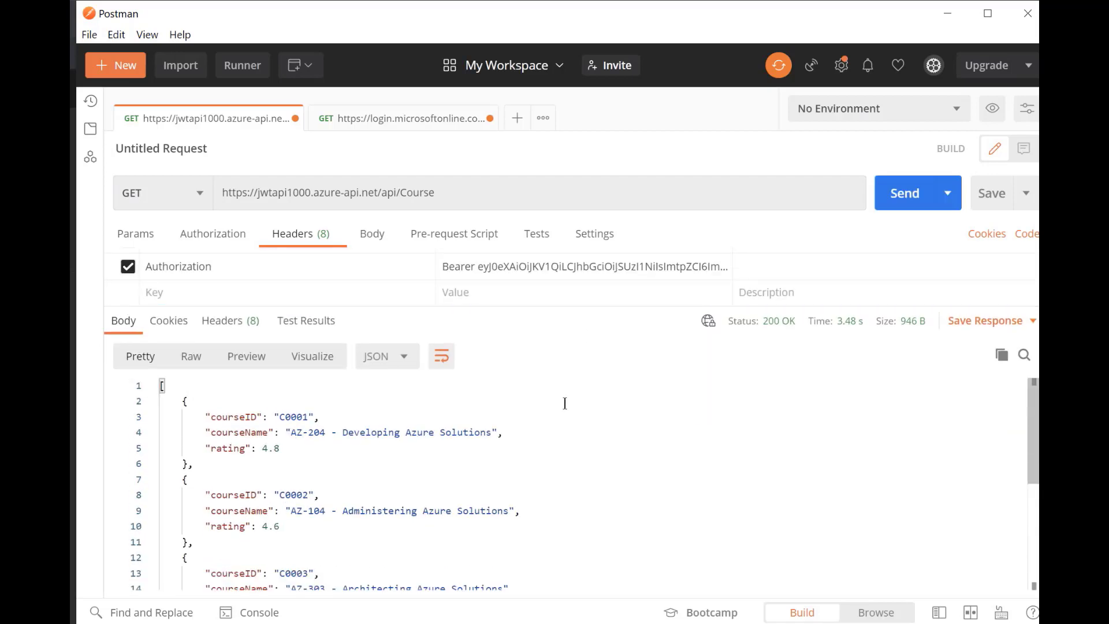
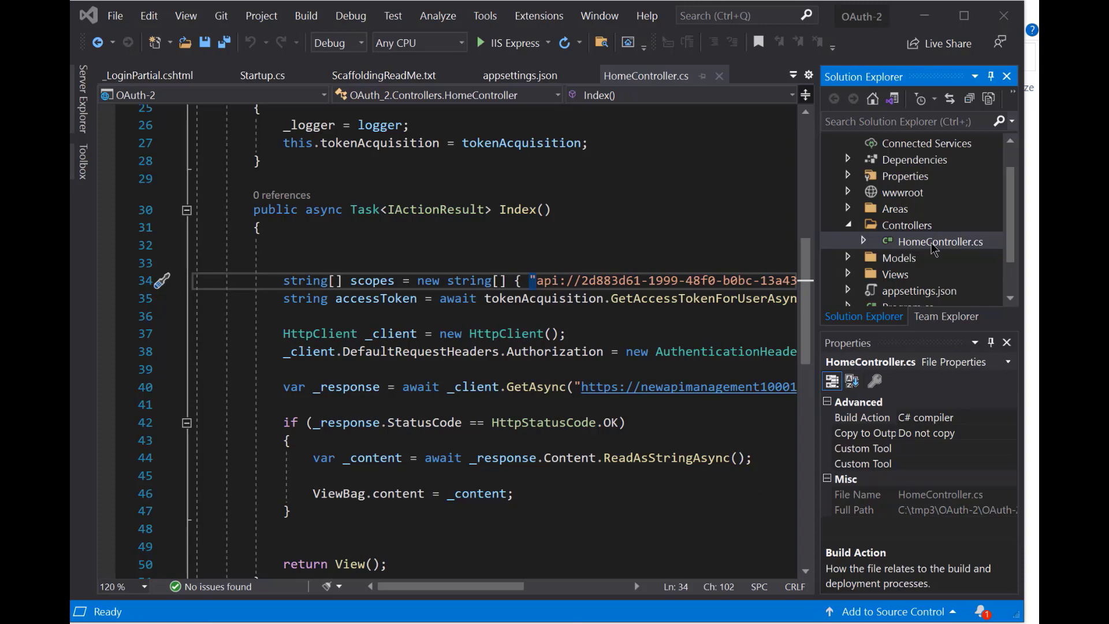
# Step: Copy the jwtapi1000 request URL from Postman's working Course request
pyautogui.click(422, 586)
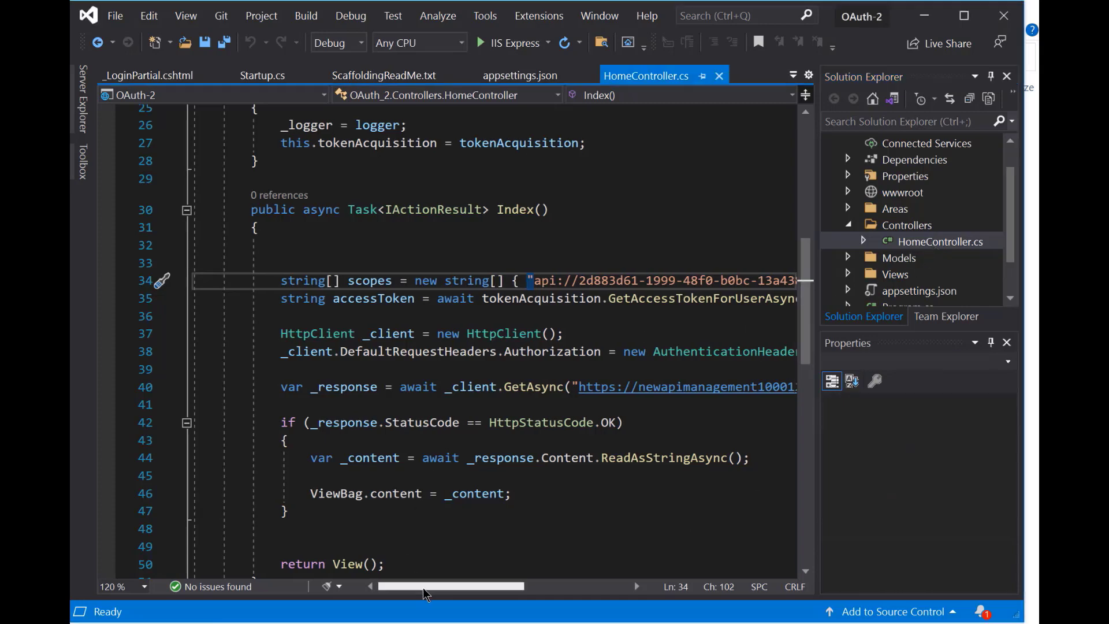
pyautogui.moveTo(422, 588); pyautogui.dragTo(488, 587)
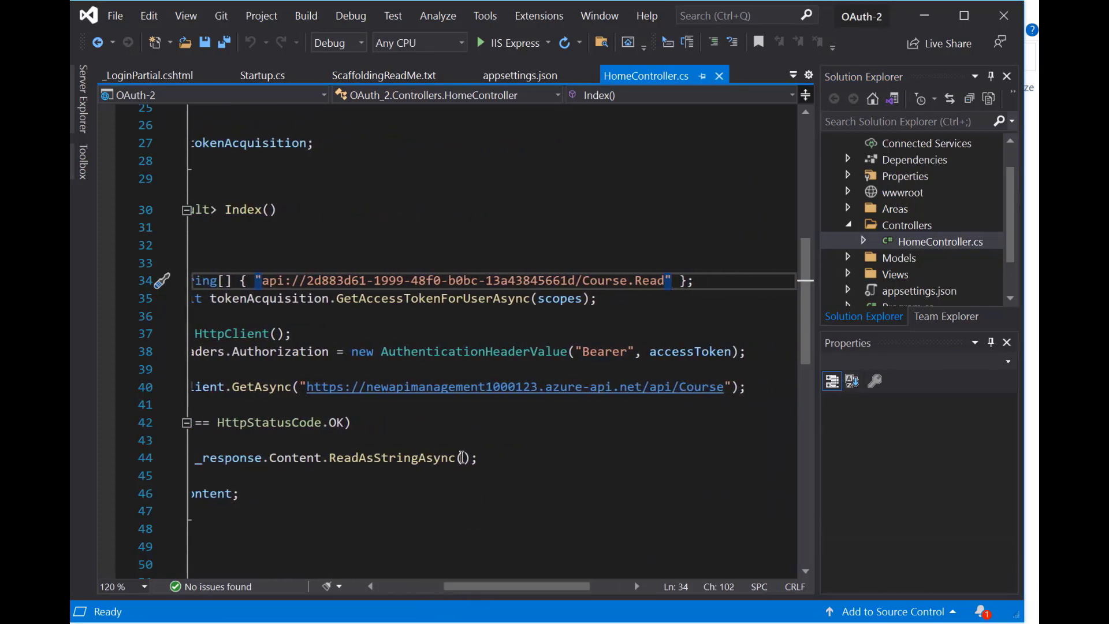
pyautogui.click(317, 386)
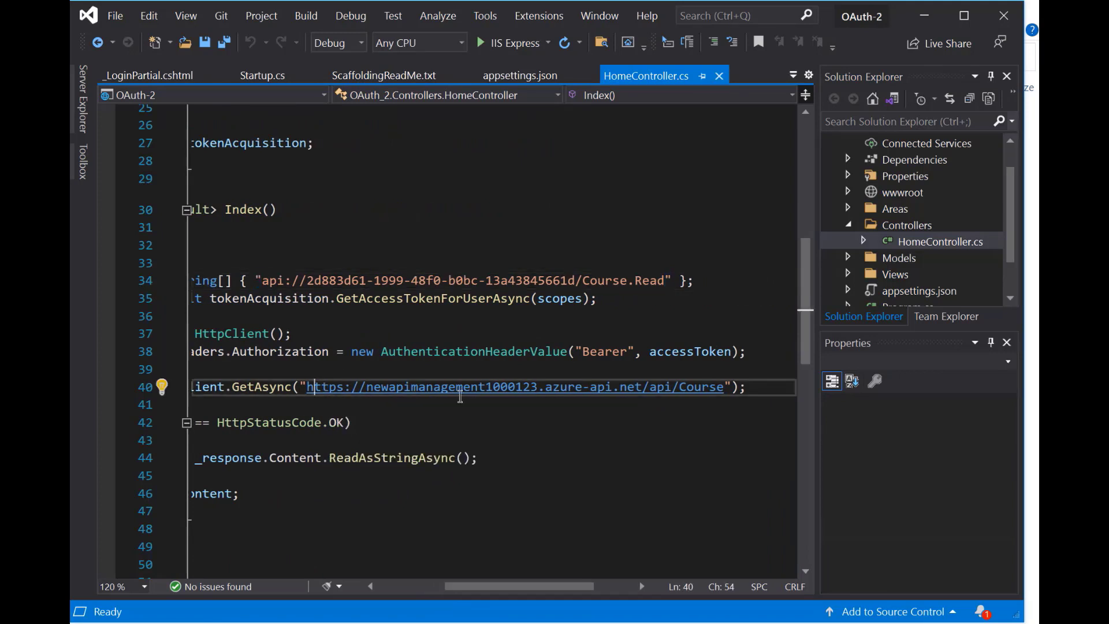
pyautogui.press('Left')
pyautogui.click(266, 622)
pyautogui.click(374, 193)
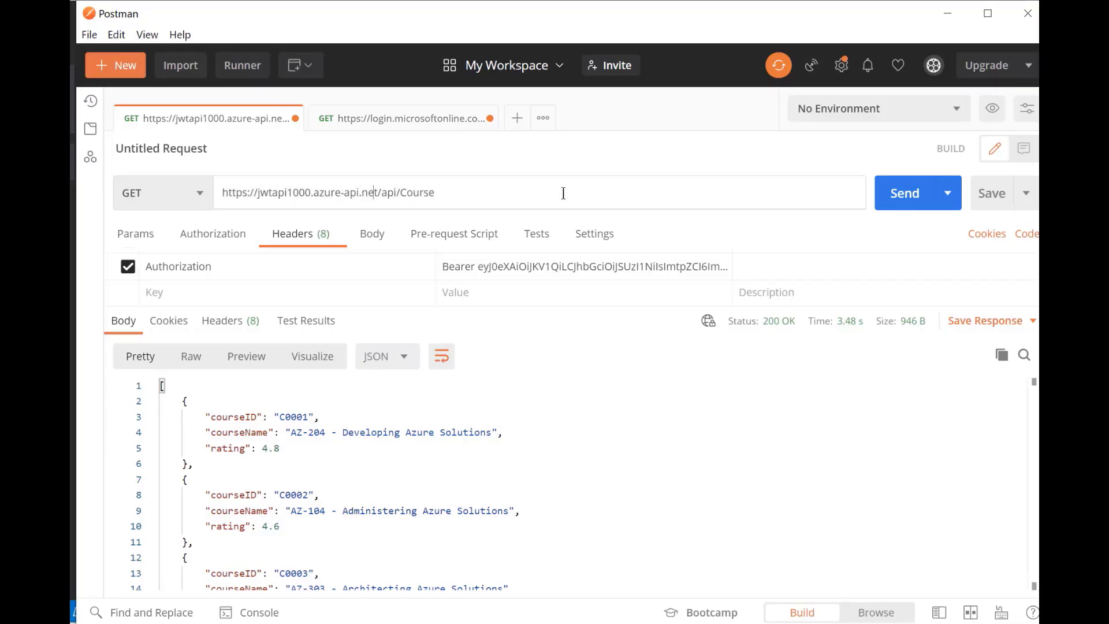
pyautogui.hotkey('ctrl', 'a')
pyautogui.hotkey('ctrl', 'c')
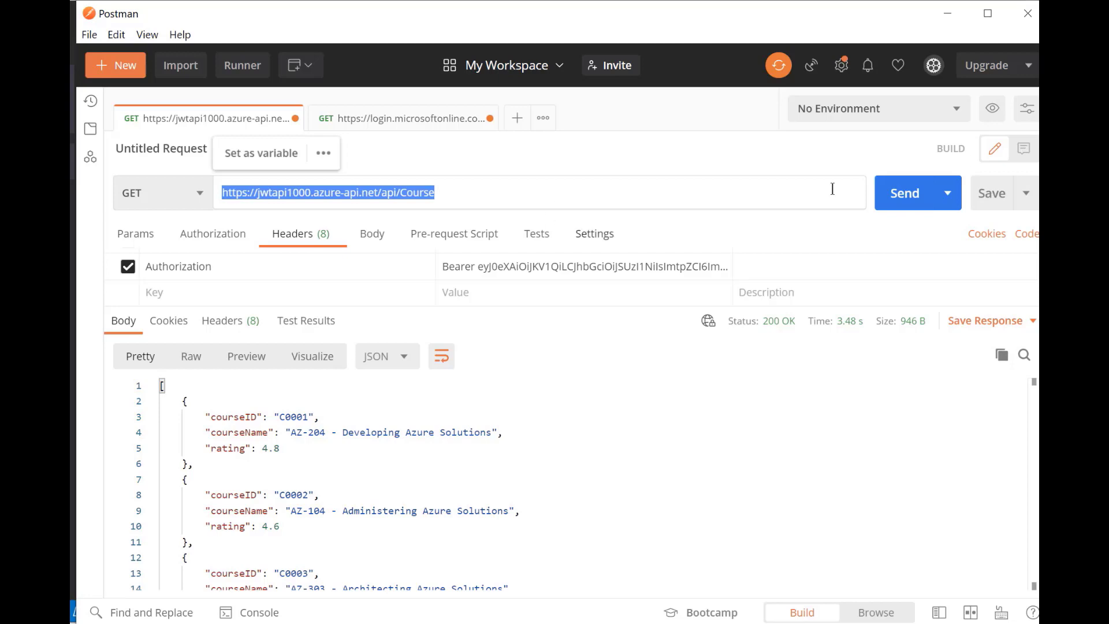
# Step: Replace the old gateway URL on line 40 of HomeController with the jwtapi1000 URL
pyautogui.click(956, 16)
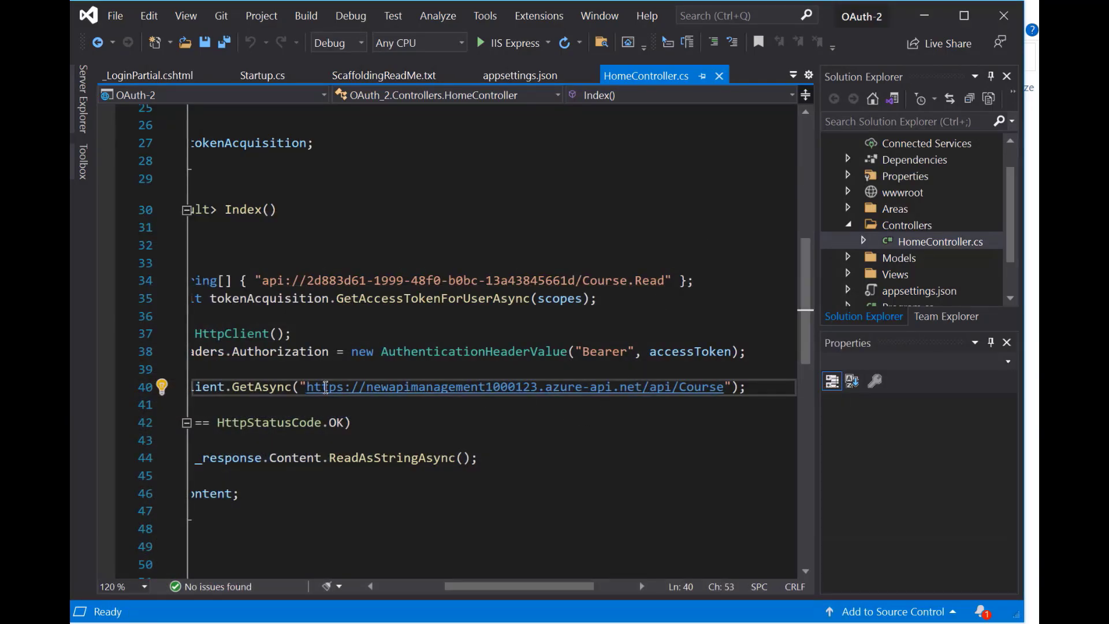
pyautogui.hotkey('shift', 'End')
pyautogui.hotkey('shift', 'Left')
pyautogui.hotkey('shift', 'Left')
pyautogui.hotkey('shift', 'Left')
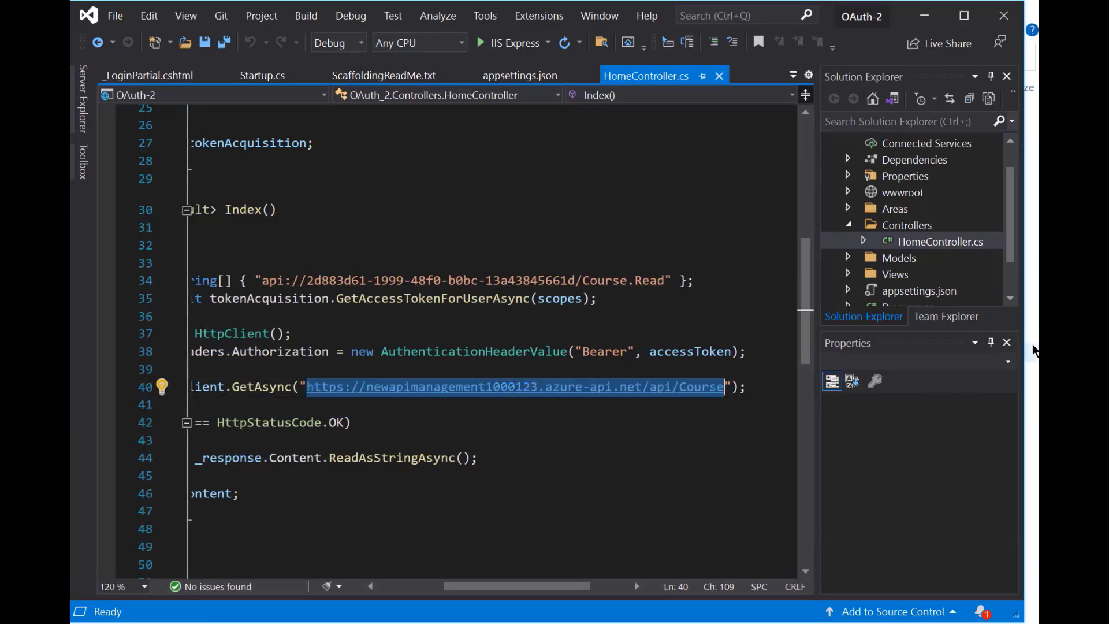
pyautogui.hotkey('ctrl', 'v')
pyautogui.press('Home')
pyautogui.click(427, 574)
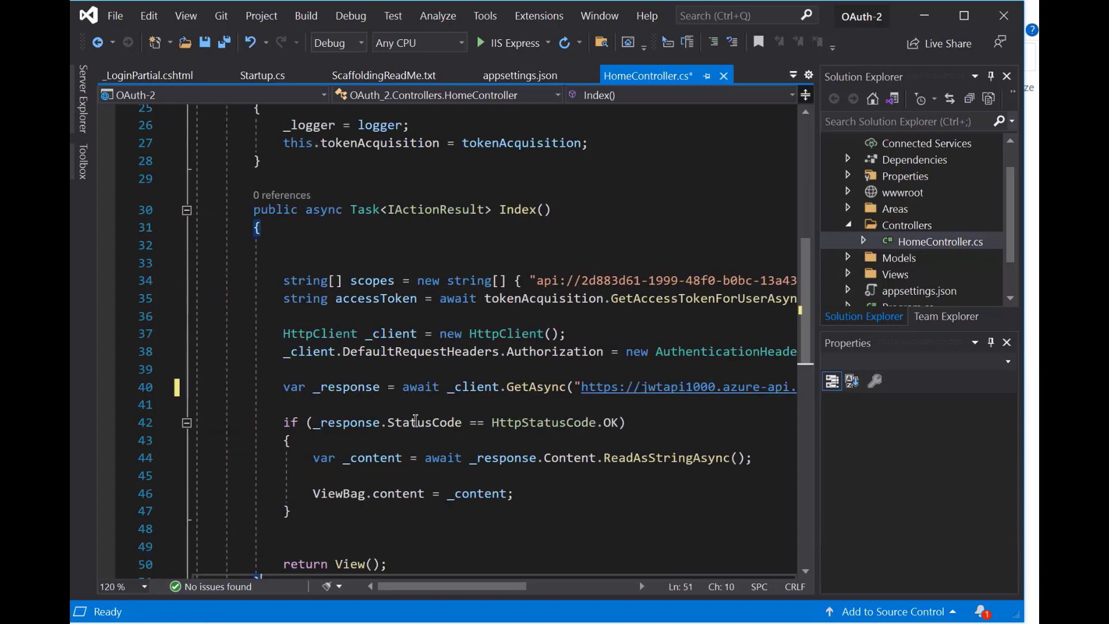
# Step: Review the scopes and accessToken variables on lines 34-35, then go to Azure's App registrations
pyautogui.moveTo(335, 301); pyautogui.dragTo(415, 299)
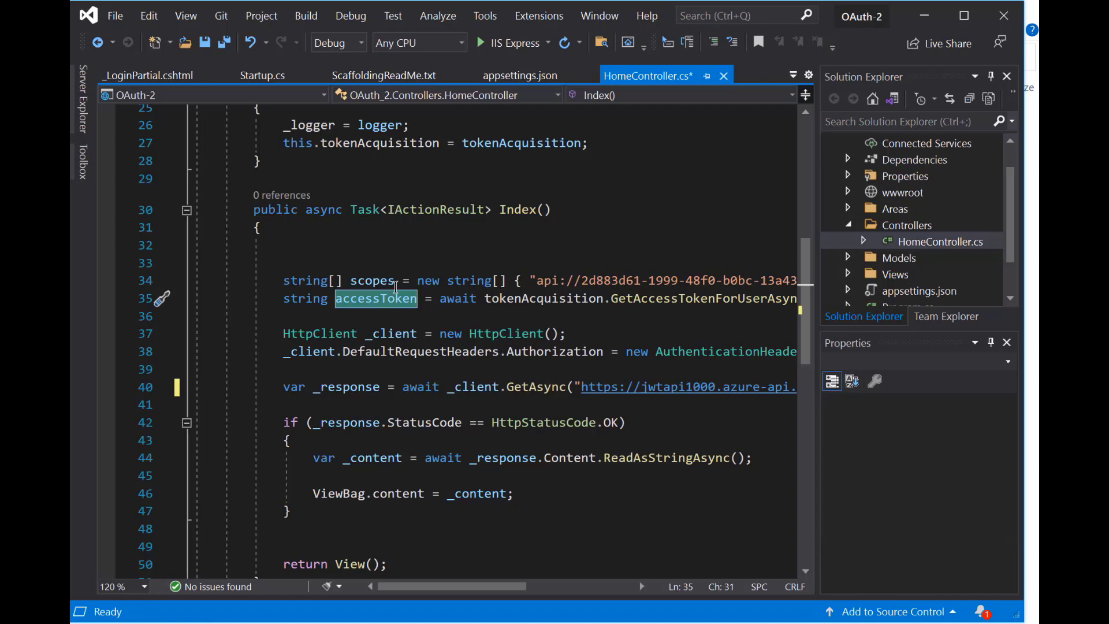
pyautogui.doubleClick(371, 282)
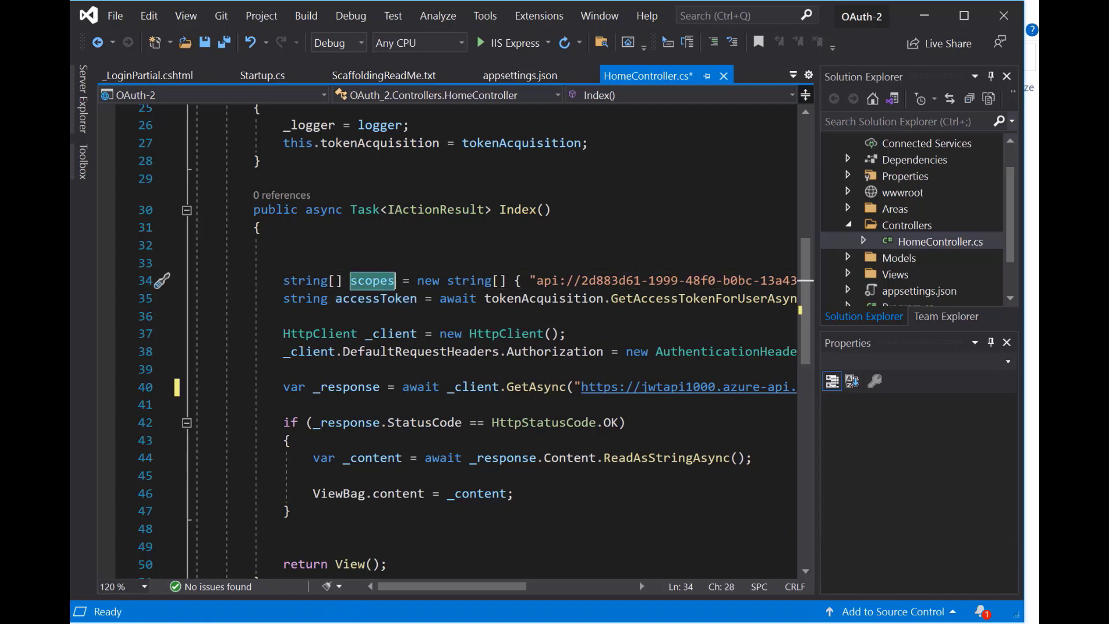
pyautogui.hotkey('alt', 'Tab')
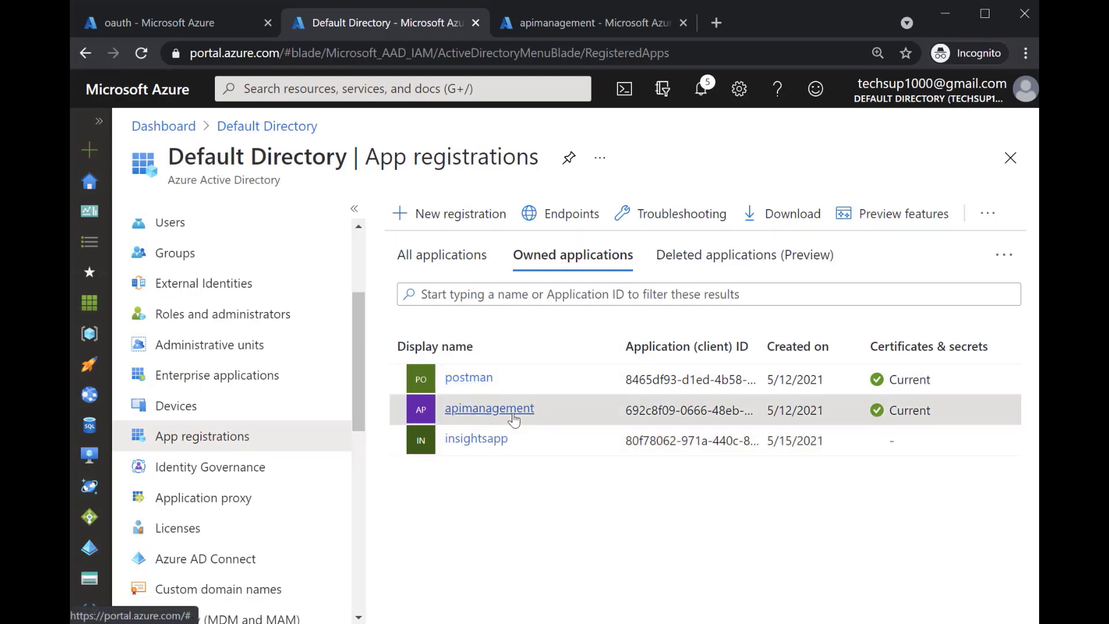
# Step: Copy the Course scope from the apimanagement registration's Expose an API page
pyautogui.click(489, 408)
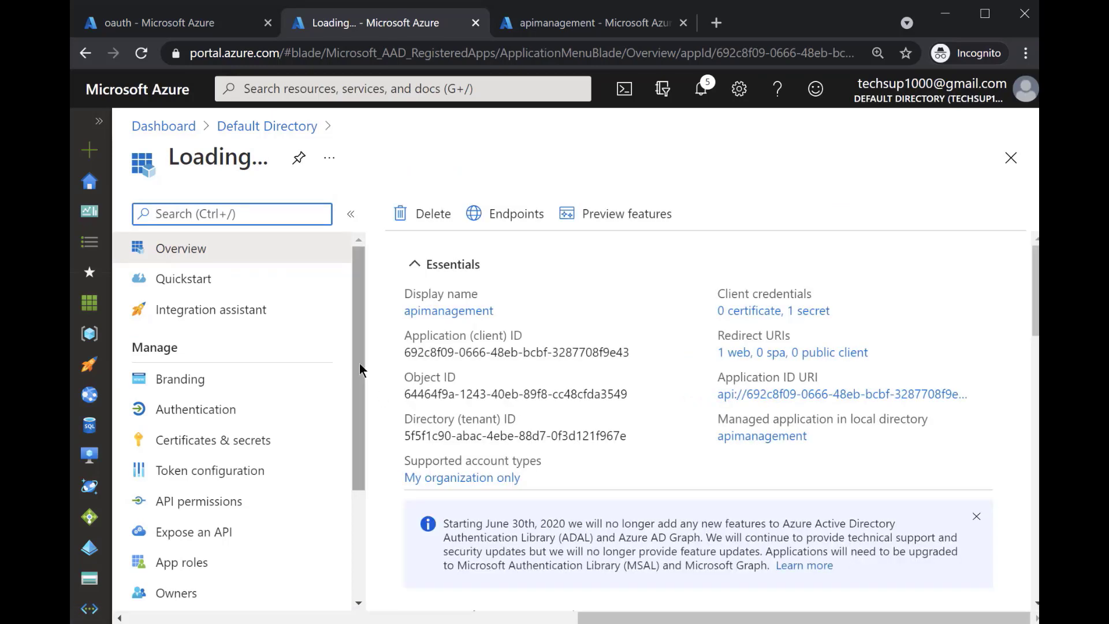
pyautogui.scroll(-2, 347, 370)
pyautogui.click(231, 424)
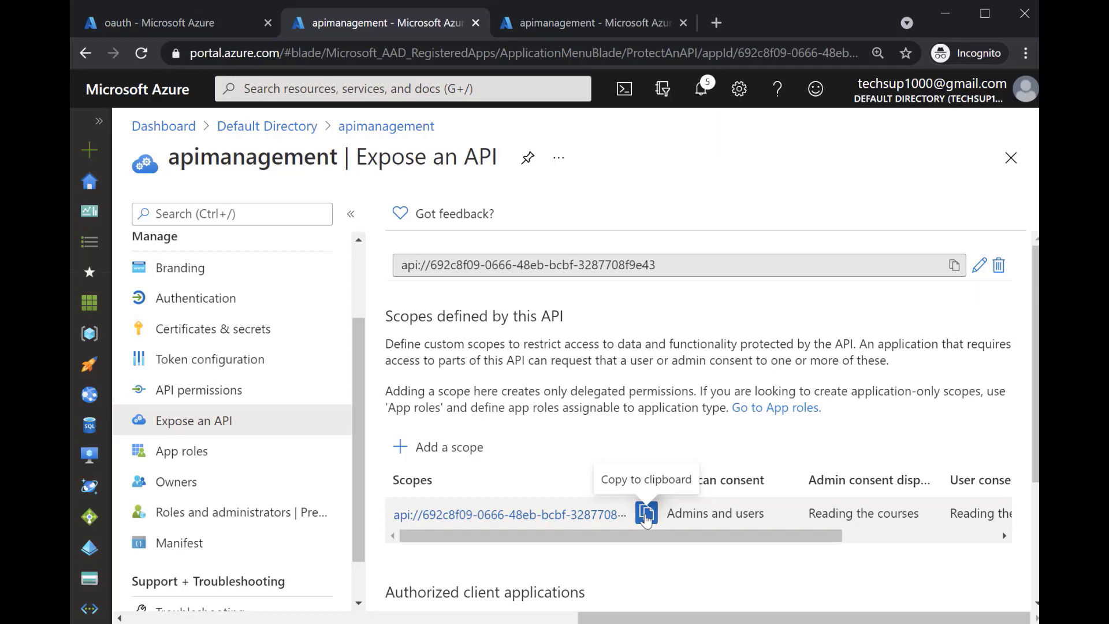
pyautogui.click(645, 516)
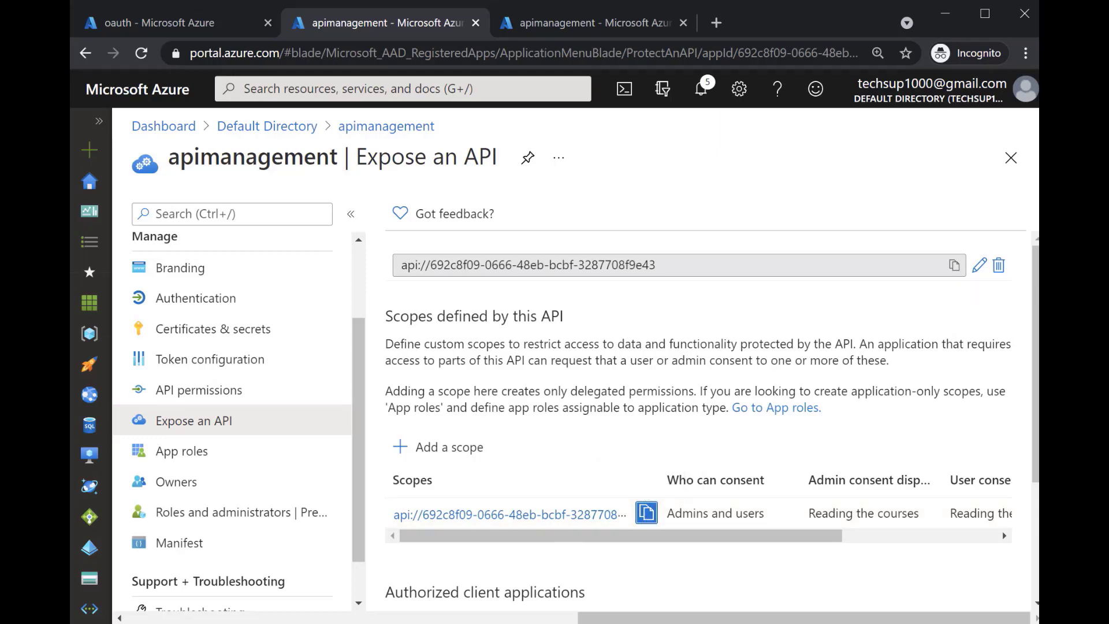
pyautogui.hotkey('alt', 'Tab')
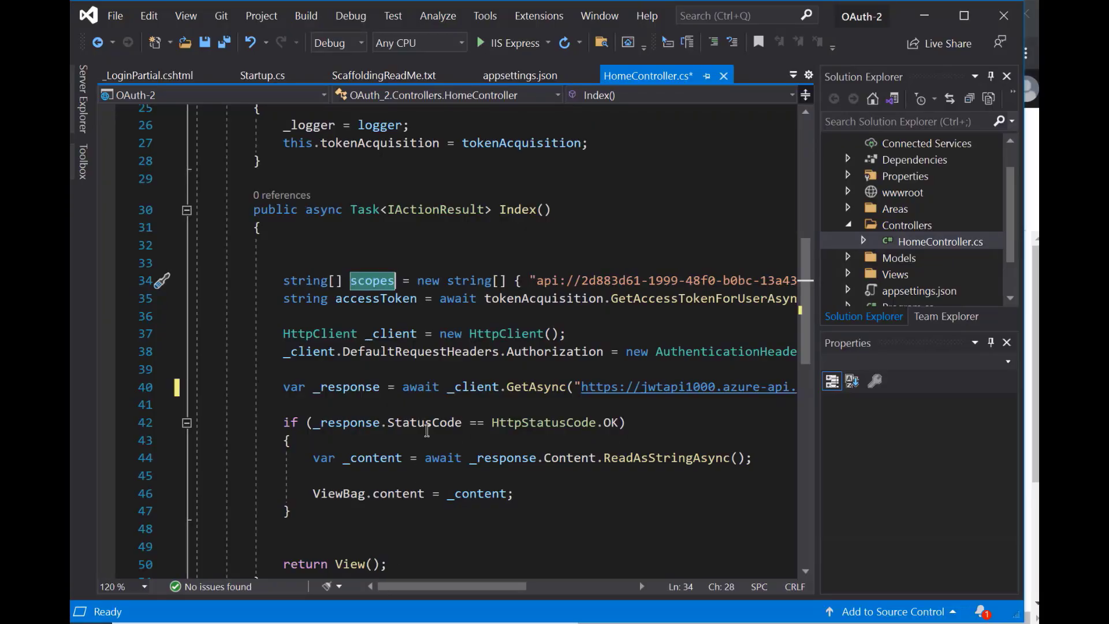
# Step: Replace line 34's scope with api://692c8f09-0666-48eb-bcbf-3287708f9e43/Course.Read
pyautogui.click(533, 284)
pyautogui.moveTo(482, 587); pyautogui.dragTo(515, 580)
pyautogui.hotkey('shift', 'End')
pyautogui.hotkey('shift', 'Left')
pyautogui.hotkey('shift', 'Left')
pyautogui.hotkey('shift', 'Left')
pyautogui.hotkey('shift', 'Left')
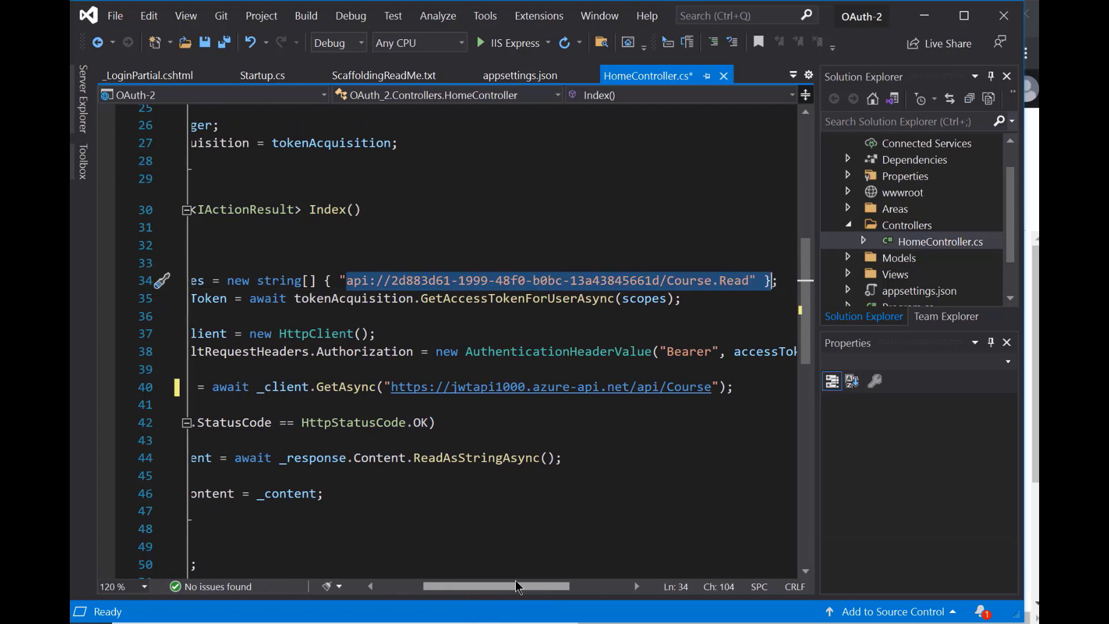
pyautogui.hotkey('ctrl', 'v')
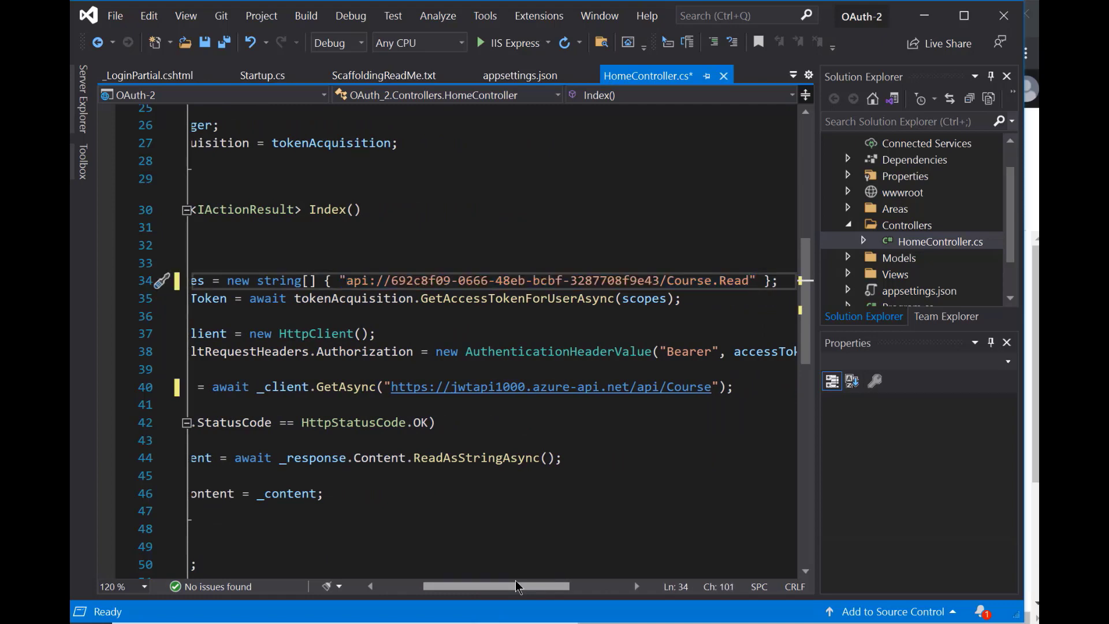
# Step: Review the GetAccessTokenForUserAsync call and the Bearer AuthenticationHeaderValue on line 38
pyautogui.doubleClick(446, 300)
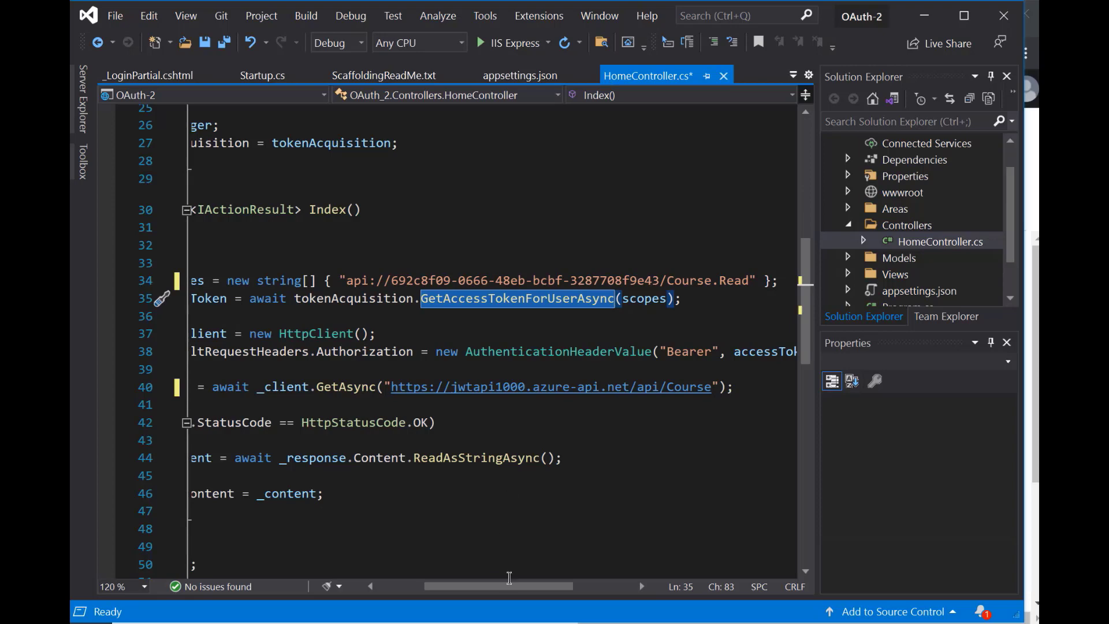
pyautogui.moveTo(522, 581); pyautogui.dragTo(545, 584)
pyautogui.click(510, 352)
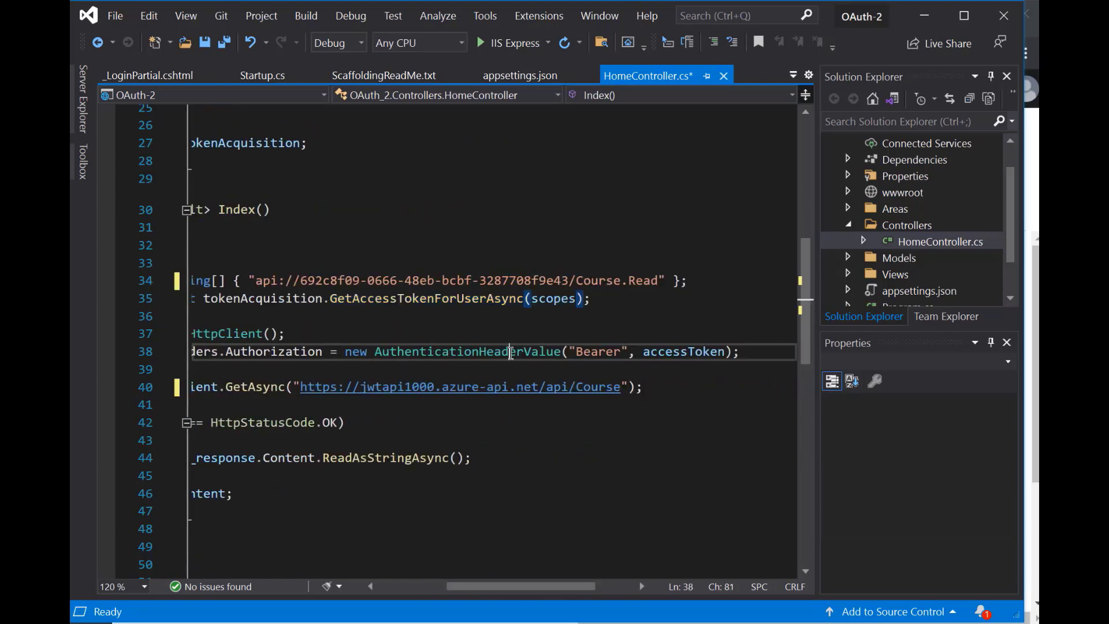
pyautogui.doubleClick(511, 352)
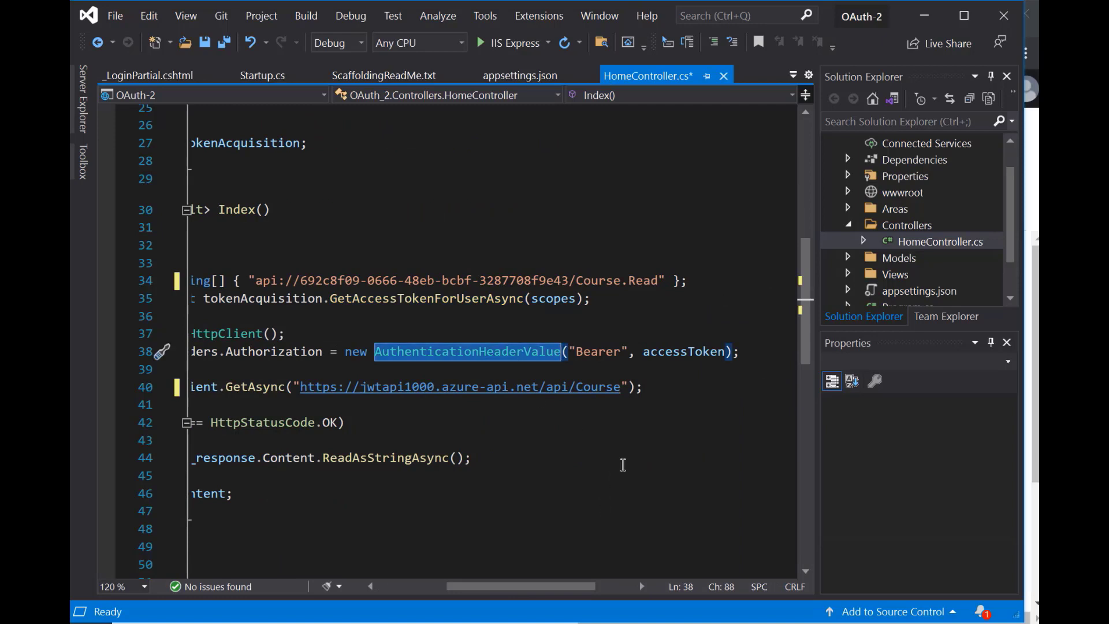
pyautogui.doubleClick(599, 351)
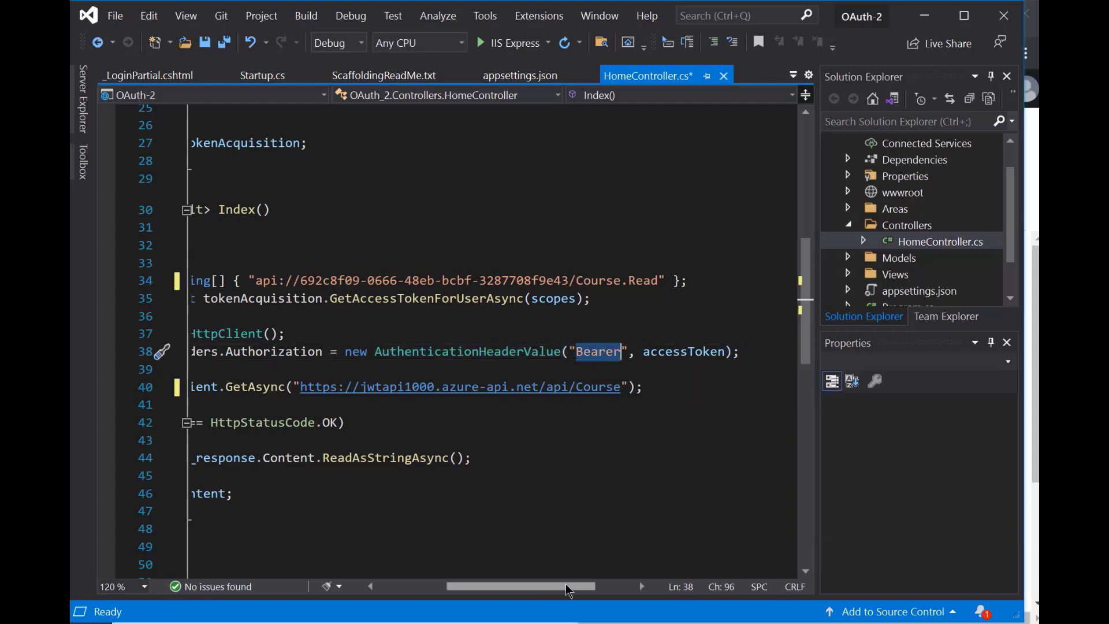
pyautogui.moveTo(569, 590); pyautogui.dragTo(500, 590)
pyautogui.moveTo(450, 387); pyautogui.dragTo(580, 387)
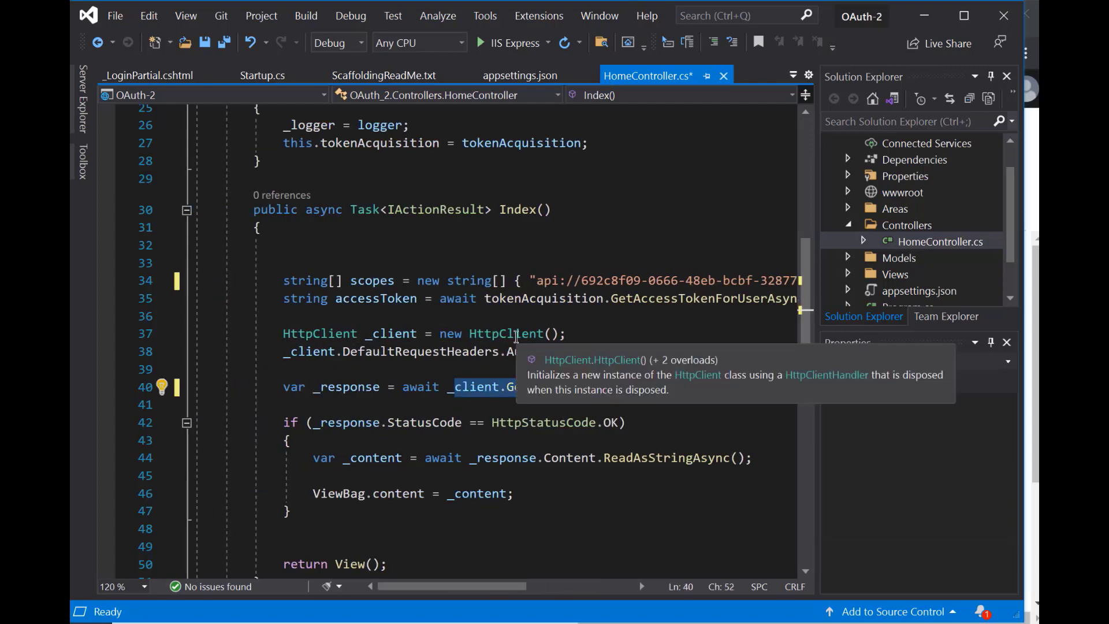